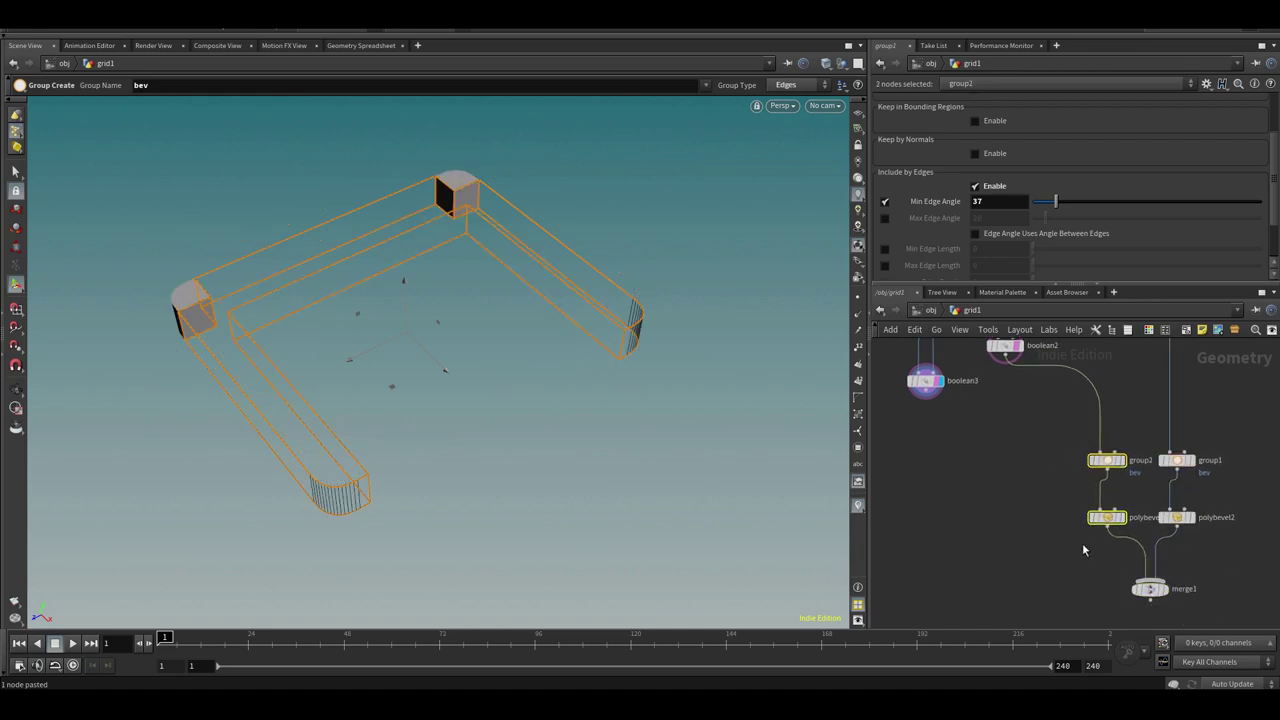
Wire boolean3 into the duplicated edge group and bevel nodes and add a Color node beneath them
{"action": "left_click_drag", "start_coordinate": [924, 391], "coordinate": [959, 461]}
{"action": "middle_click_drag", "start_coordinate": [1020, 612], "coordinate": [1014, 547]}
{"action": "key", "text": "Tab"}
{"action": "type", "text": "color"}
{"action": "key", "text": "Return"}
{"action": "left_click", "coordinate": [1014, 539]}
Set the new Color node to dark grey 0.288, connect it to merge1 and display the merged result
{"action": "left_click", "coordinate": [985, 187]}
{"action": "left_click_drag", "start_coordinate": [1018, 268], "coordinate": [1048, 268]}
{"action": "key", "text": "Escape"}
{"action": "middle_click_drag", "start_coordinate": [1132, 520], "coordinate": [1113, 465]}
{"action": "left_click_drag", "start_coordinate": [1122, 469], "coordinate": [1092, 550]}
{"action": "left_click_drag", "start_coordinate": [993, 486], "coordinate": [1098, 542]}
{"action": "left_click", "coordinate": [1110, 552]}
Examine the merged case from several angles, including its underside
{"action": "left_click_drag", "start_coordinate": [249, 340], "coordinate": [412, 318], "text": "alt"}
{"action": "right_click_drag", "start_coordinate": [412, 318], "coordinate": [425, 303], "text": "alt"}
{"action": "left_click_drag", "start_coordinate": [424, 302], "coordinate": [336, 286]}
{"action": "scroll", "coordinate": [1090, 528], "scroll_direction": "down", "scroll_amount": 3}
{"action": "left_click_drag", "start_coordinate": [506, 437], "coordinate": [511, 262], "text": "alt"}
{"action": "middle_click_drag", "start_coordinate": [897, 442], "coordinate": [949, 650]}
{"action": "scroll", "coordinate": [950, 481], "scroll_direction": "up", "scroll_amount": 3}
Select the box1 node and move it to a clearer spot in the network
{"action": "left_click", "coordinate": [986, 411]}
{"action": "left_click", "coordinate": [1137, 371]}
{"action": "middle_click_drag", "start_coordinate": [1166, 397], "coordinate": [1106, 470]}
{"action": "left_click_drag", "start_coordinate": [1077, 446], "coordinate": [1038, 405]}
{"action": "middle_click_drag", "start_coordinate": [1075, 466], "coordinate": [1137, 459]}
Add a Transform node fed by box1 and display it
{"action": "key", "text": "Tab"}
{"action": "type", "text": "tr"}
{"action": "key", "text": "Down"}
{"action": "key", "text": "Down"}
{"action": "key", "text": "Return"}
{"action": "left_click", "coordinate": [901, 580]}
{"action": "left_click_drag", "start_coordinate": [1100, 409], "coordinate": [901, 574]}
{"action": "left_click", "coordinate": [918, 582]}
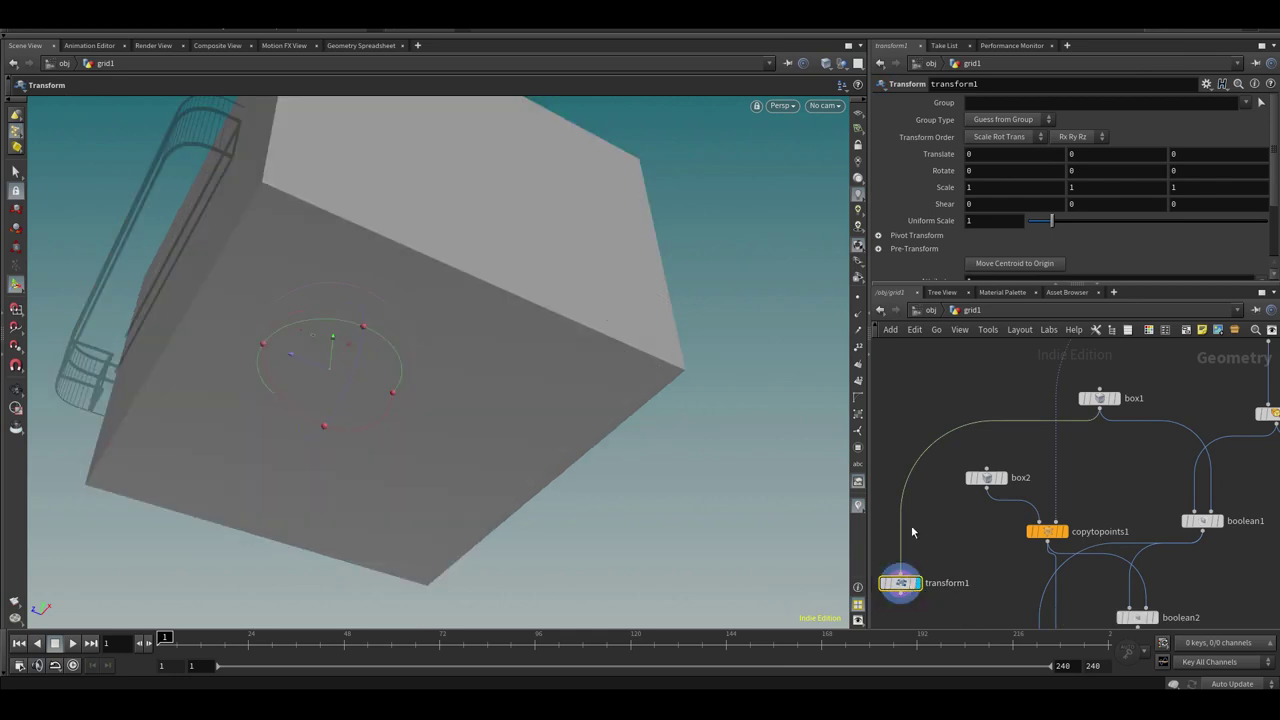
Enter the $YMIN expression in the Translate parameter of transform1 to offset the box
{"action": "type", "text": "$Y"}
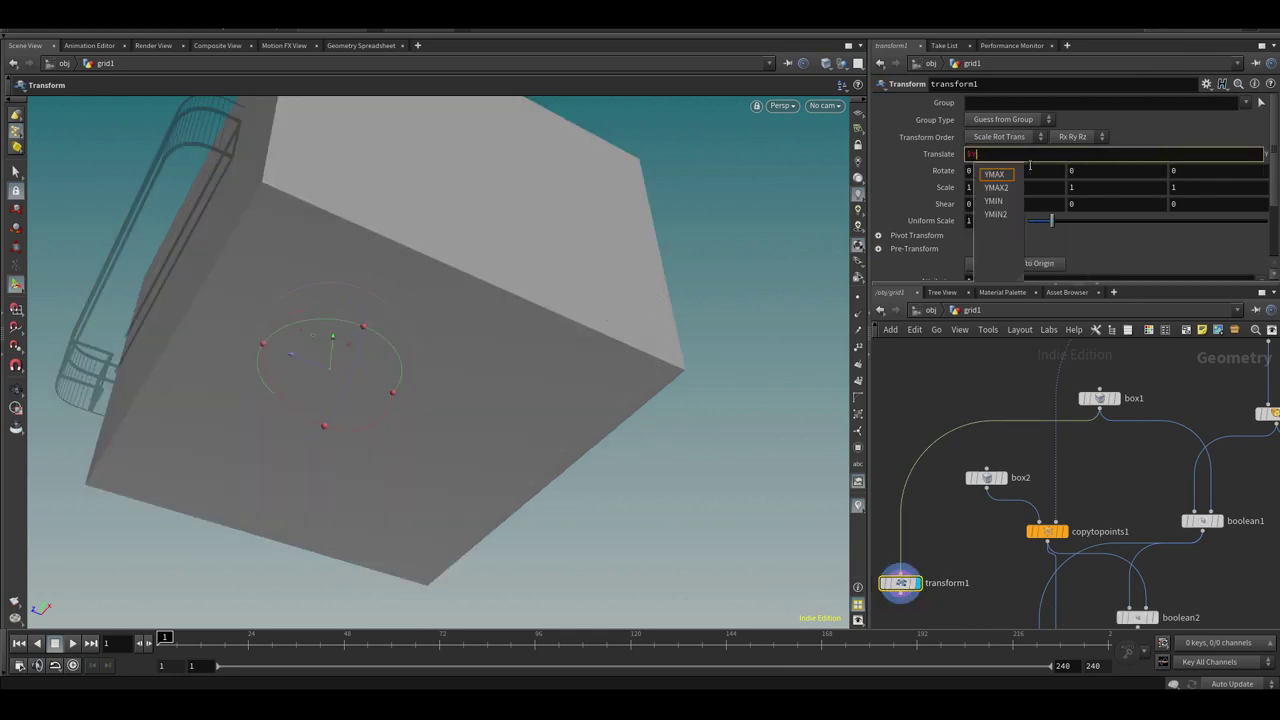
{"action": "type", "text": "MIN"}
{"action": "key", "text": "Return"}
{"action": "key", "text": "Return"}
{"action": "left_click_drag", "start_coordinate": [409, 357], "coordinate": [420, 374], "text": "alt"}
{"action": "scroll", "coordinate": [1030, 432], "scroll_direction": "down", "scroll_amount": 5}
{"action": "left_click_drag", "start_coordinate": [478, 218], "coordinate": [503, 310], "text": "alt"}
Add a second Transform node after transform1 and scale the box's height down to a thin slab
{"action": "key", "text": "Tab"}
{"action": "type", "text": "tr"}
{"action": "key", "text": "Down"}
{"action": "key", "text": "Down"}
{"action": "key", "text": "Return"}
{"action": "left_click", "coordinate": [975, 527]}
{"action": "scroll", "coordinate": [989, 509], "scroll_direction": "up", "scroll_amount": 5}
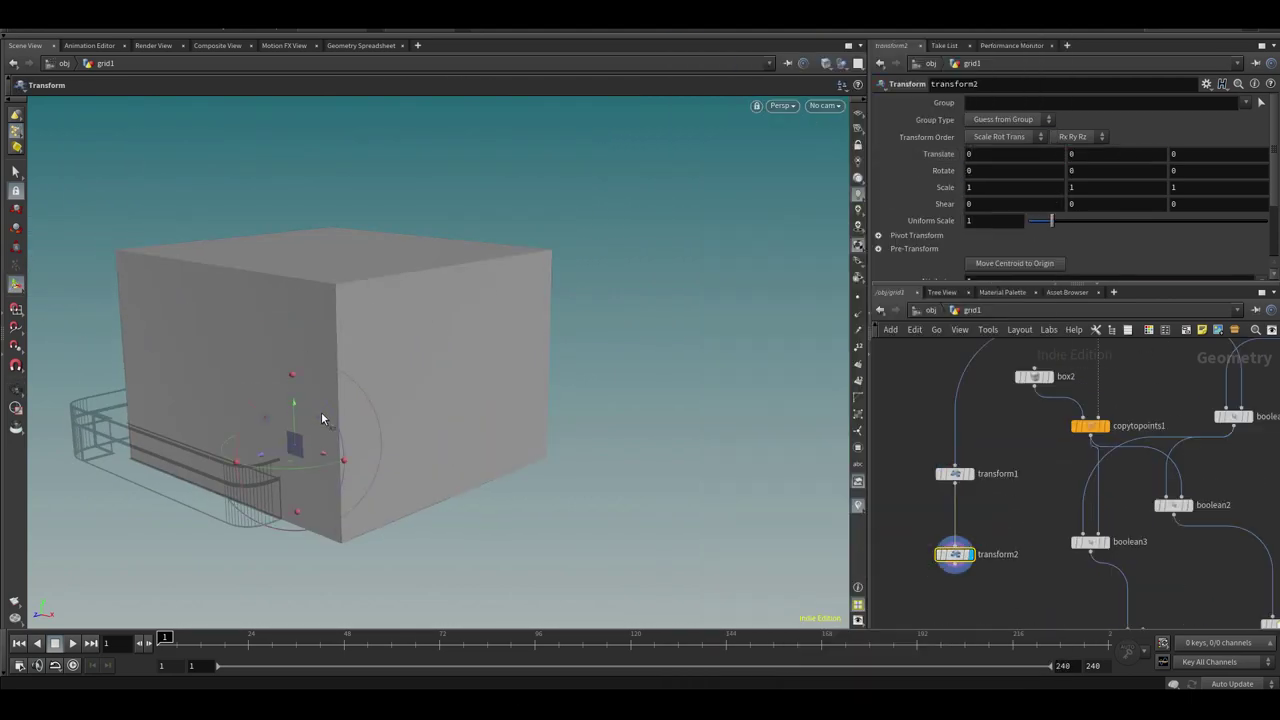
{"action": "left_click_drag", "start_coordinate": [293, 381], "coordinate": [551, 458]}
Add an Edit node after transform2
{"action": "middle_click_drag", "start_coordinate": [1005, 540], "coordinate": [1014, 486]}
{"action": "key", "text": "Tab"}
{"action": "type", "text": "ed"}
{"action": "key", "text": "Return"}
{"action": "left_click", "coordinate": [993, 558]}
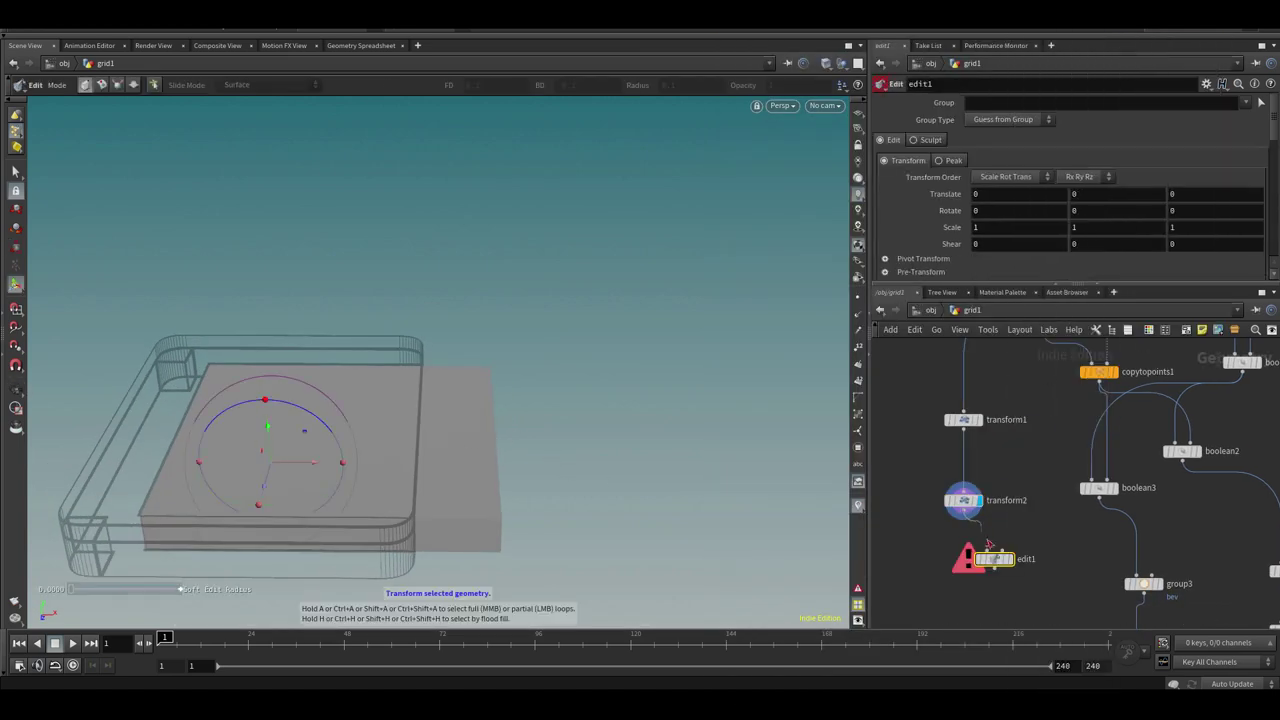
Select the four points at the slab's protruding end and move them about -0.33 along X
{"action": "key", "text": "s"}
{"action": "left_click_drag", "start_coordinate": [446, 335], "coordinate": [558, 580]}
{"action": "key", "text": "t"}
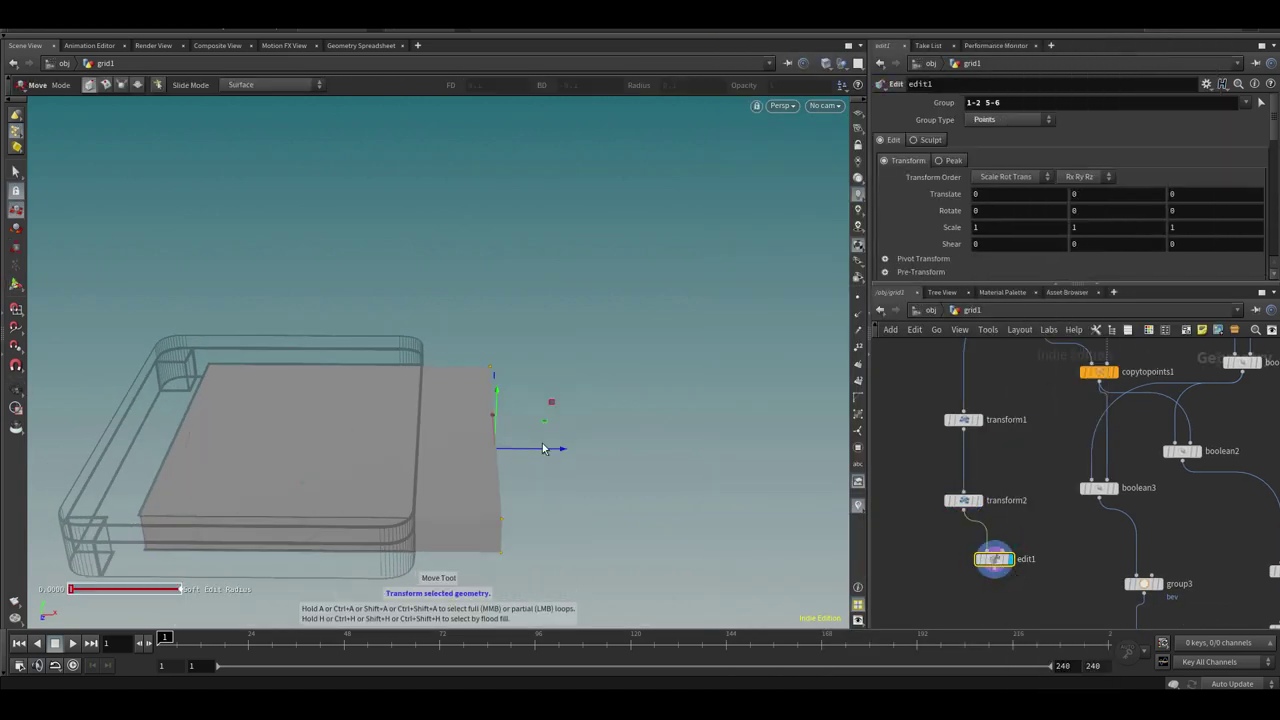
{"action": "left_click_drag", "start_coordinate": [456, 456], "coordinate": [457, 456]}
{"action": "left_click_drag", "start_coordinate": [457, 456], "coordinate": [345, 480], "text": "alt"}
Select the slab's vertical corner edges and add a PolyBevel with a small distance to them
{"action": "key", "text": "s"}
{"action": "key", "text": "3"}
{"action": "left_click", "coordinate": [207, 489]}
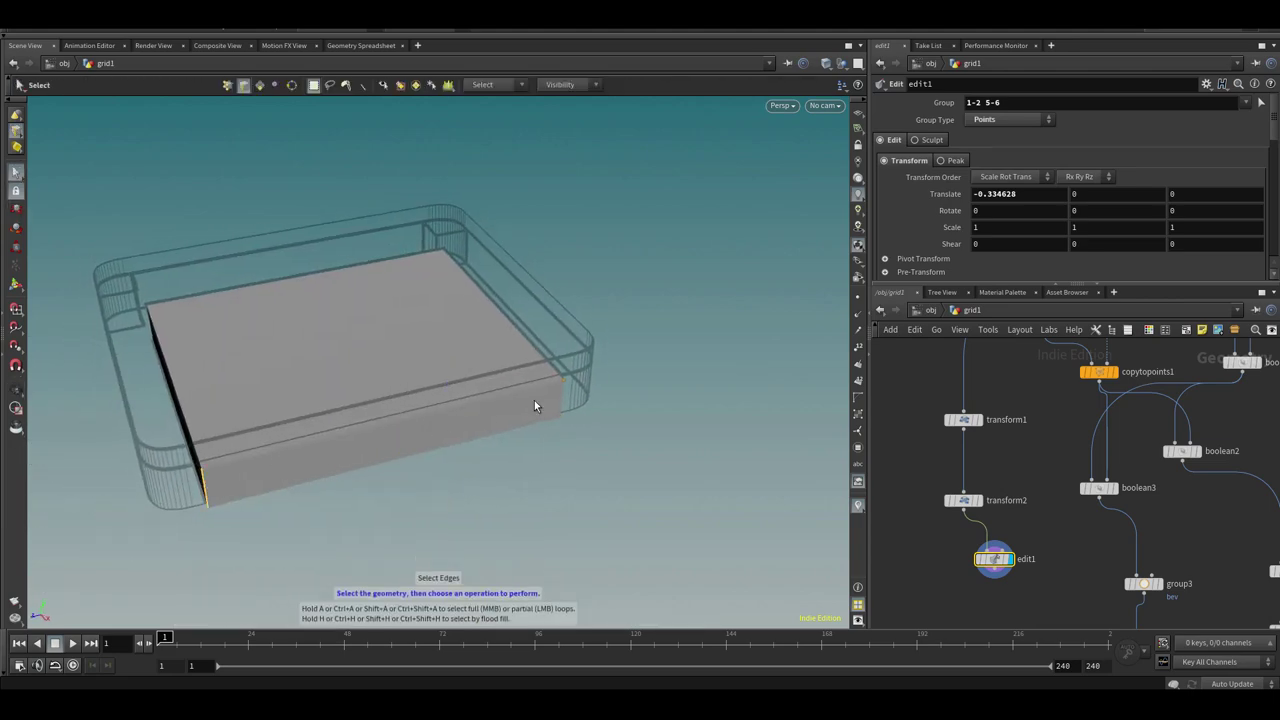
{"action": "left_click_drag", "start_coordinate": [487, 407], "coordinate": [540, 383], "text": "alt"}
{"action": "left_click", "coordinate": [525, 391], "text": "shift"}
{"action": "left_click", "coordinate": [225, 491], "text": "shift"}
{"action": "key", "text": "Tab"}
{"action": "type", "text": "bev"}
{"action": "left_click", "coordinate": [628, 44]}
{"action": "left_click_drag", "start_coordinate": [1277, 172], "coordinate": [1277, 134]}
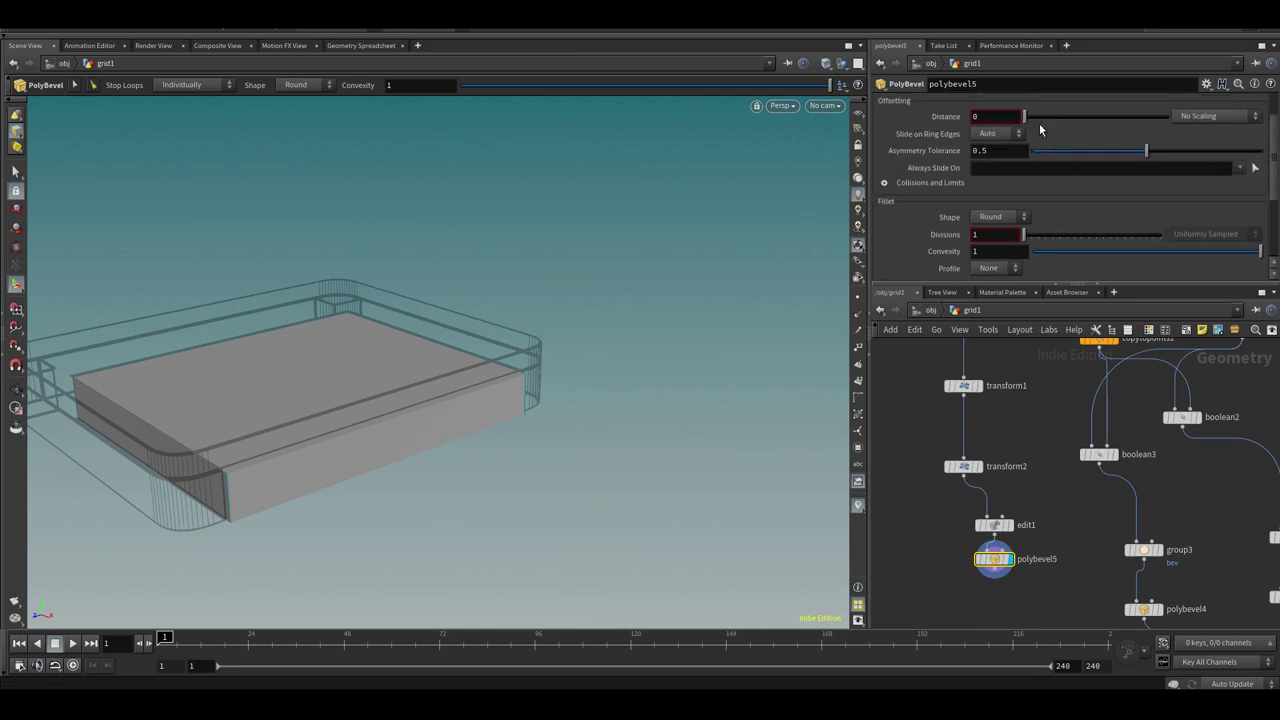
{"action": "left_click_drag", "start_coordinate": [1025, 119], "coordinate": [1035, 121]}
Duplicate the group3 and polybevel4 nodes and feed the copies from polybevel5
{"action": "middle_click_drag", "start_coordinate": [1098, 522], "coordinate": [1098, 420]}
{"action": "left_click_drag", "start_coordinate": [1100, 423], "coordinate": [1190, 523]}
{"action": "middle_click_drag", "start_coordinate": [1192, 472], "coordinate": [1164, 458]}
{"action": "left_click_drag", "start_coordinate": [1117, 431], "coordinate": [995, 516], "text": "alt"}
{"action": "middle_click_drag", "start_coordinate": [1100, 531], "coordinate": [1079, 467]}
Duplicate the color1 node after polybevel6 and set the copy's color to grey 0.496
{"action": "left_click", "coordinate": [1145, 498]}
{"action": "key", "text": "ctrl+c"}
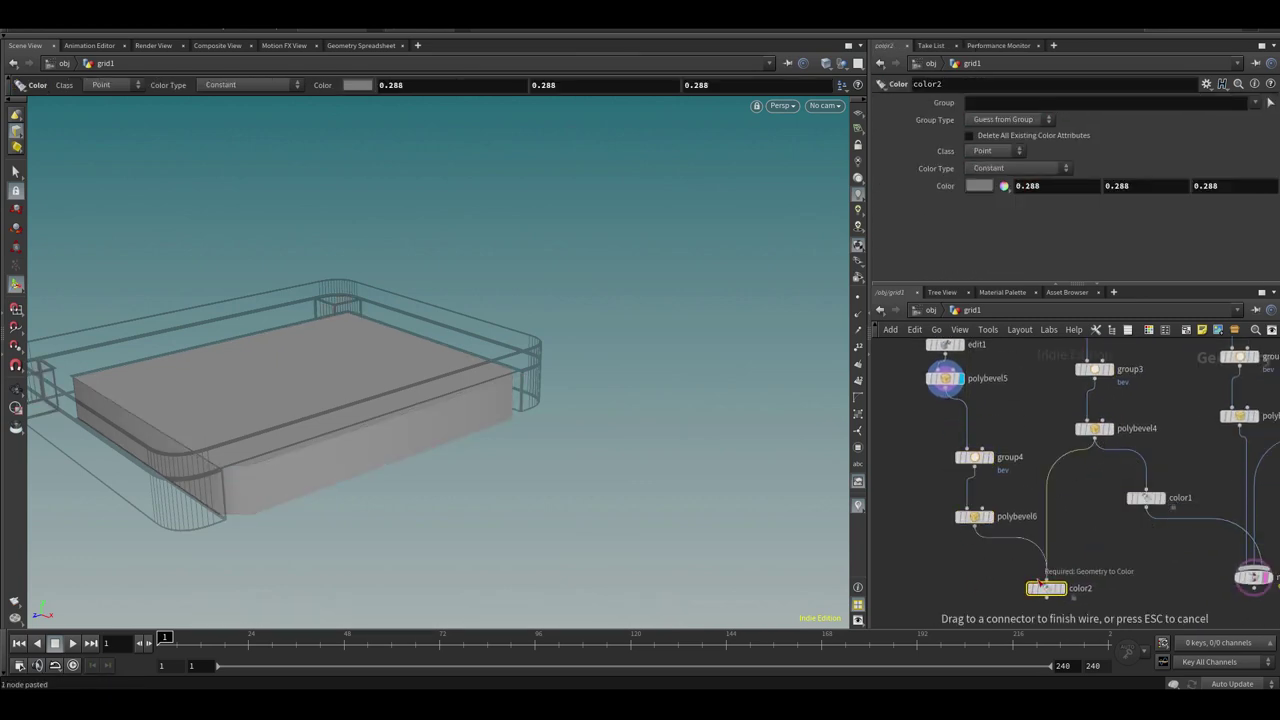
{"action": "left_click", "coordinate": [981, 188]}
{"action": "left_click", "coordinate": [1096, 264]}
Connect color2 to merge1 and display the merged case with its inner slab
{"action": "middle_click_drag", "start_coordinate": [1110, 520], "coordinate": [1070, 441]}
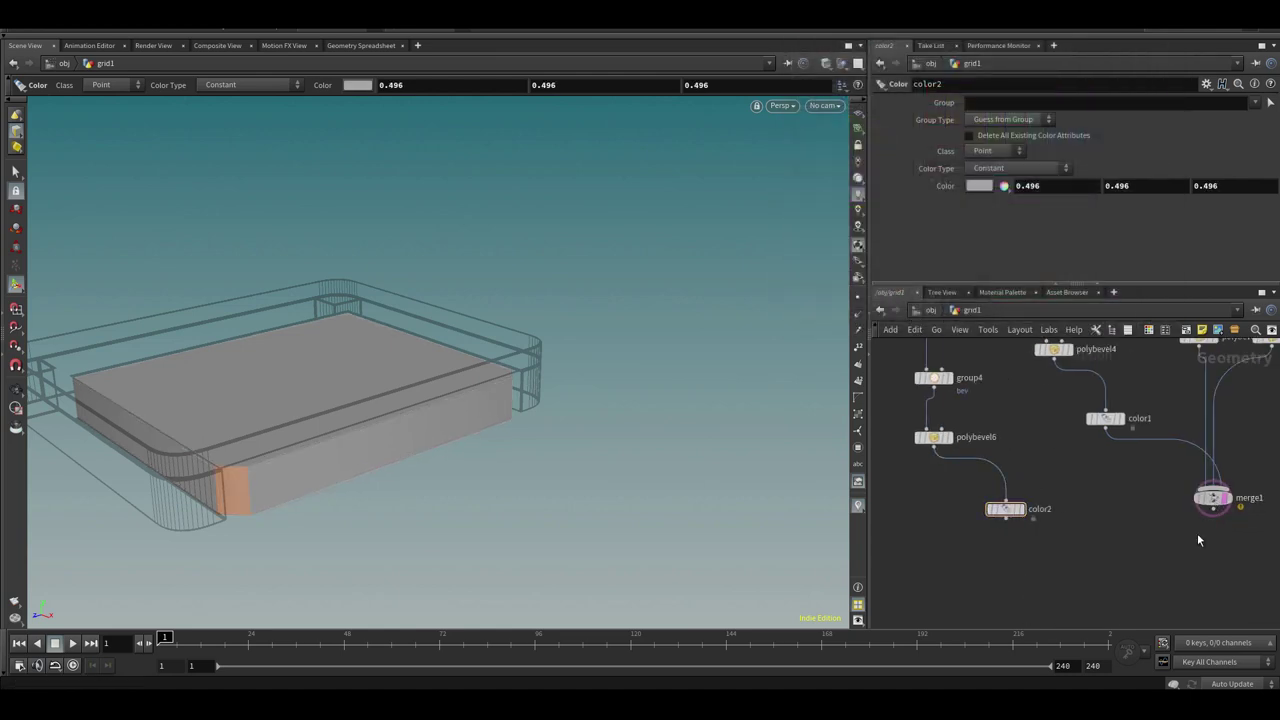
{"action": "left_click_drag", "start_coordinate": [1169, 560], "coordinate": [1172, 560]}
{"action": "left_click", "coordinate": [1187, 566]}
{"action": "left_click_drag", "start_coordinate": [462, 478], "coordinate": [332, 385], "text": "alt"}
{"action": "left_click_drag", "start_coordinate": [266, 355], "coordinate": [429, 343]}
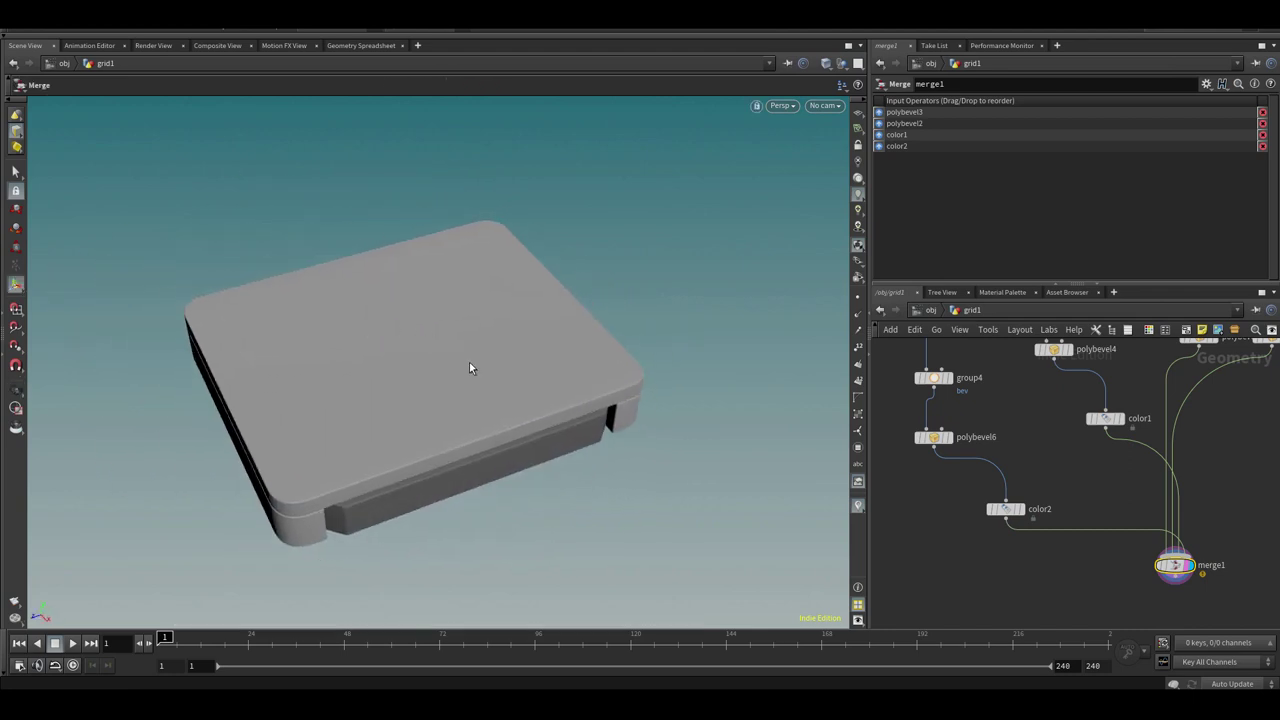
{"action": "left_click_drag", "start_coordinate": [440, 465], "coordinate": [436, 510], "text": "alt"}
Add a Circle node to the network
{"action": "middle_click_drag", "start_coordinate": [1238, 493], "coordinate": [1118, 535]}
{"action": "scroll", "coordinate": [1118, 535], "scroll_direction": "down", "scroll_amount": 3}
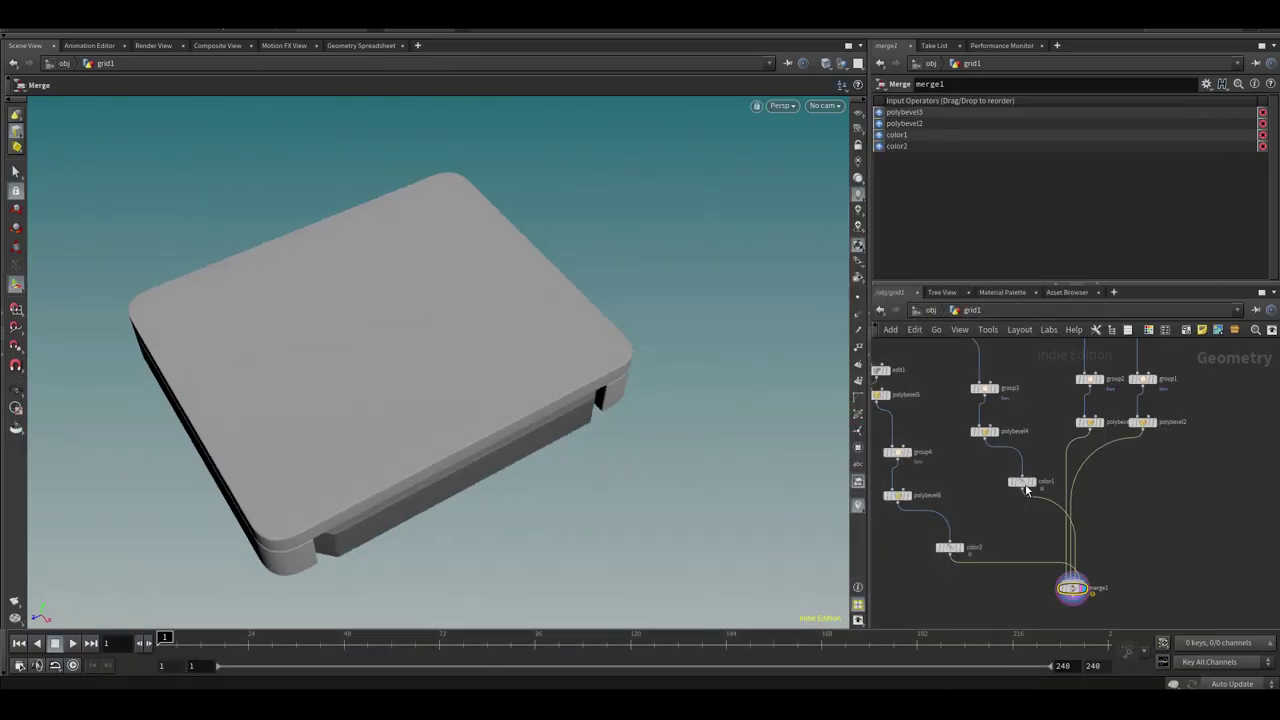
{"action": "key", "text": "Tab"}
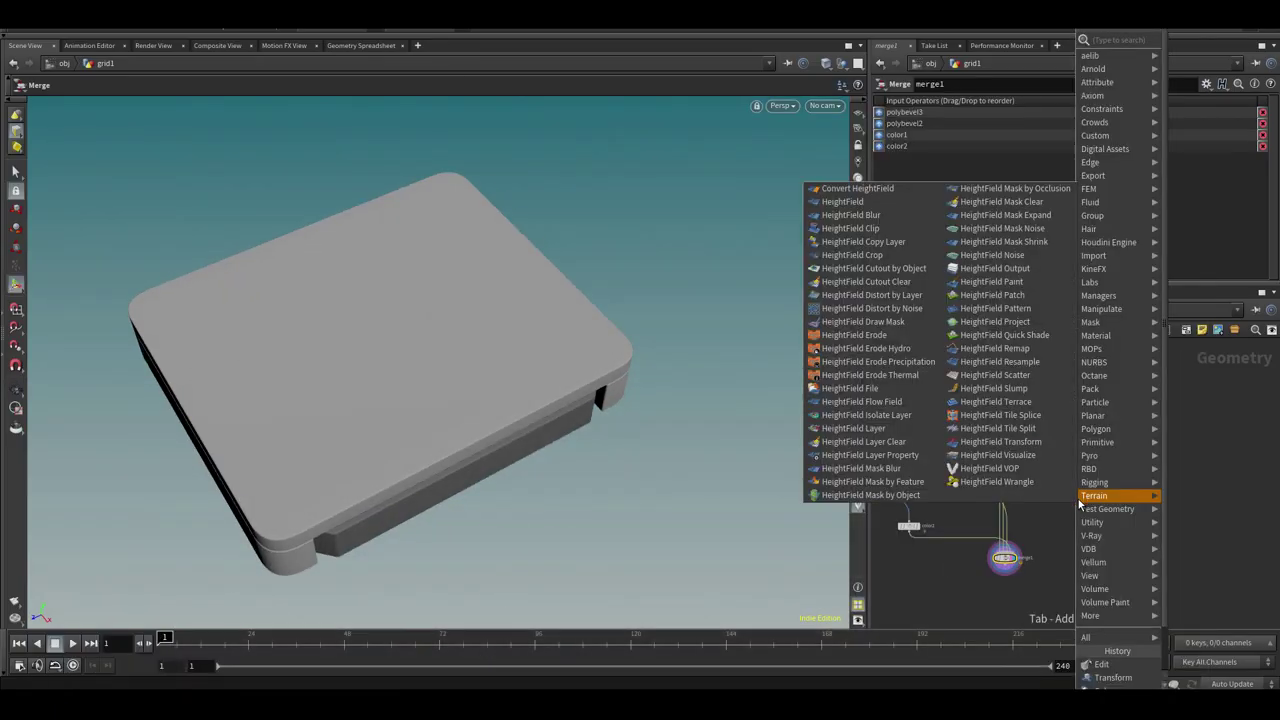
{"action": "type", "text": "cir"}
{"action": "left_click", "coordinate": [1199, 44]}
{"action": "middle_click_drag", "start_coordinate": [1171, 386], "coordinate": [1137, 494]}
{"action": "left_click", "coordinate": [1137, 491]}
Add a Transform node fed by grid1, display it and place it clear of the extrude nodes
{"action": "middle_click_drag", "start_coordinate": [1088, 343], "coordinate": [1080, 480]}
{"action": "scroll", "coordinate": [1050, 423], "scroll_direction": "up", "scroll_amount": 3}
{"action": "middle_click_drag", "start_coordinate": [1010, 413], "coordinate": [1025, 447]}
{"action": "left_click", "coordinate": [973, 532]}
{"action": "middle_click_drag", "start_coordinate": [1103, 565], "coordinate": [1111, 502]}
{"action": "key", "text": "Tab"}
{"action": "type", "text": "tr"}
{"action": "left_click", "coordinate": [880, 68]}
{"action": "left_click", "coordinate": [1124, 497]}
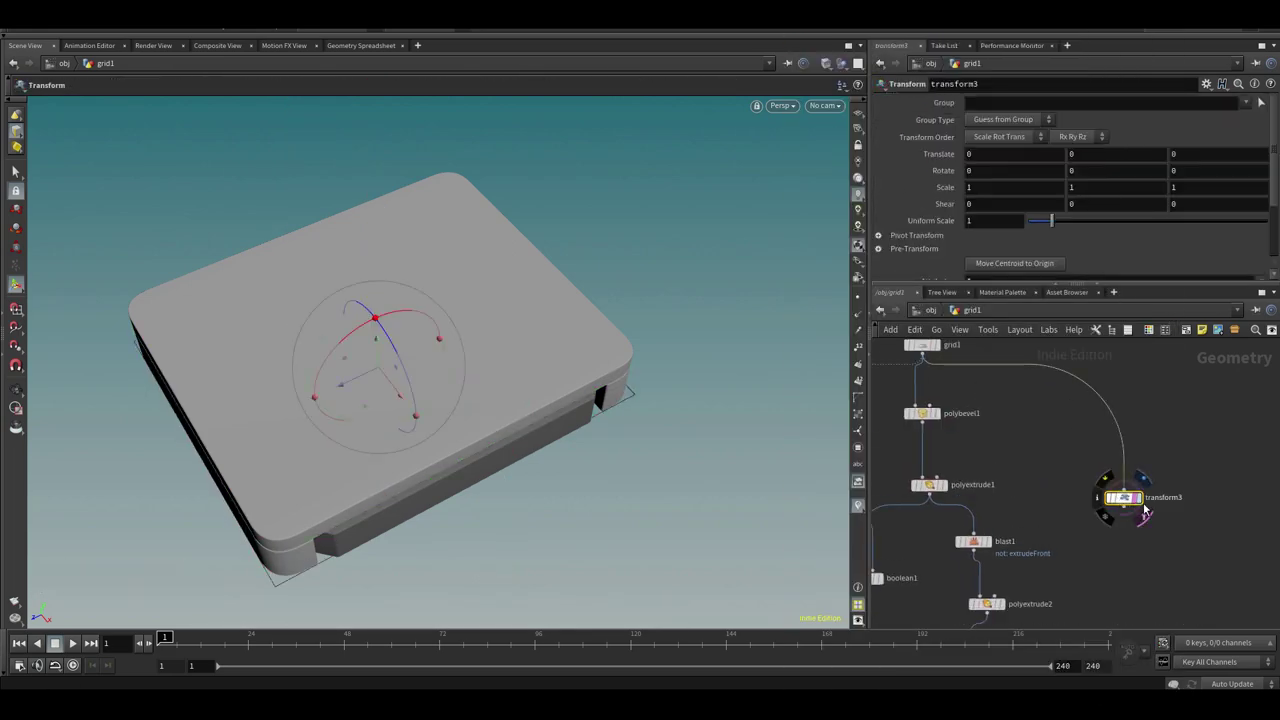
{"action": "left_click", "coordinate": [1138, 501]}
{"action": "left_click_drag", "start_coordinate": [1126, 498], "coordinate": [1131, 541]}
Copy the Distance parameter of polyextrude1
{"action": "middle_click_drag", "start_coordinate": [1183, 517], "coordinate": [1216, 380]}
{"action": "scroll", "coordinate": [1216, 380], "scroll_direction": "up", "scroll_amount": 1}
{"action": "left_click", "coordinate": [987, 482]}
{"action": "middle_click_drag", "start_coordinate": [1051, 458], "coordinate": [1102, 570]}
{"action": "left_click", "coordinate": [972, 451]}
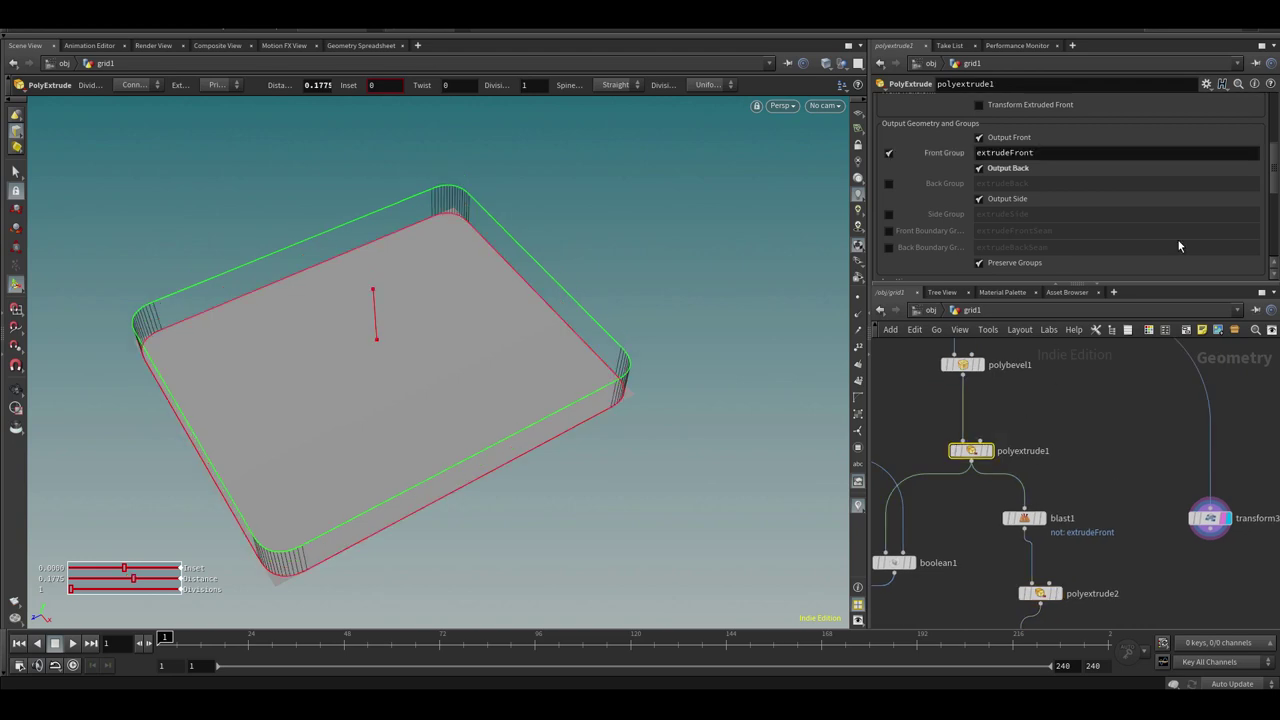
{"action": "scroll", "coordinate": [1072, 254], "scroll_direction": "up", "scroll_amount": 4}
{"action": "right_click", "coordinate": [1019, 170]}
{"action": "left_click", "coordinate": [1050, 257]}
Paste the copied distance as a relative reference into transform3's Y translate and show polyextrude1 as a template
{"action": "left_click_drag", "start_coordinate": [1249, 466], "coordinate": [1183, 527]}
{"action": "right_click", "coordinate": [1112, 154]}
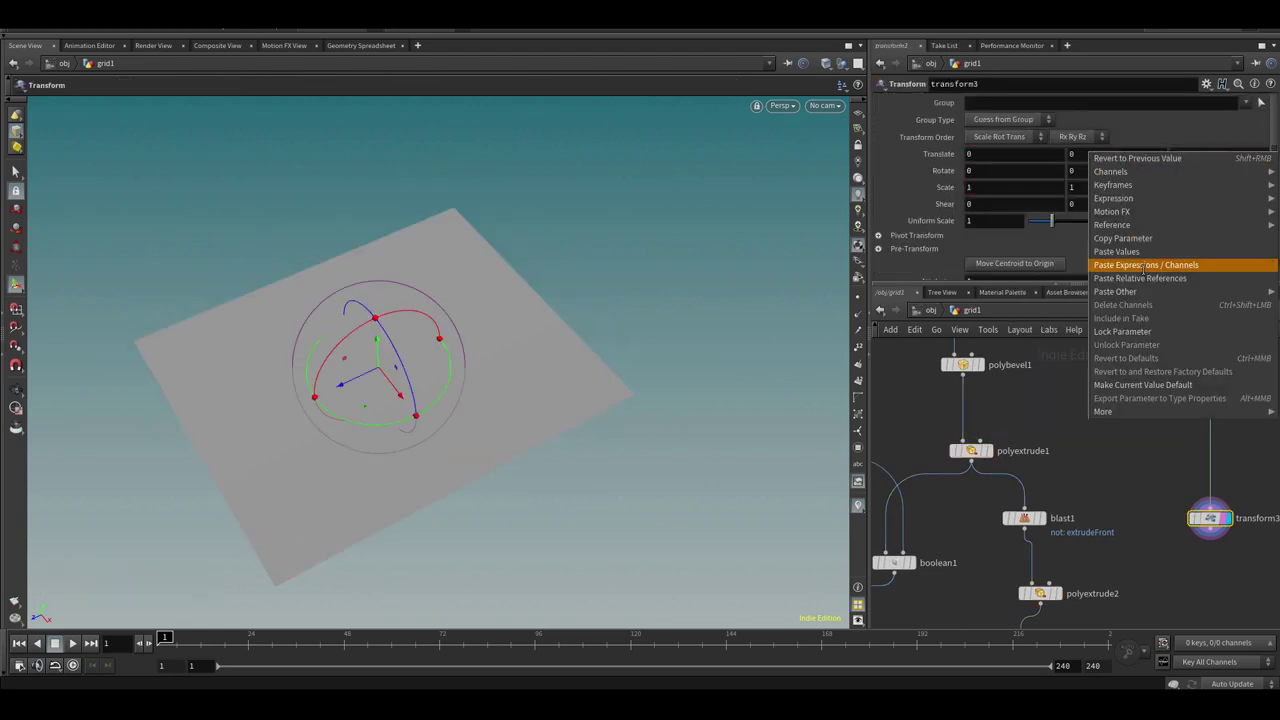
{"action": "left_click", "coordinate": [1140, 278]}
{"action": "left_click", "coordinate": [985, 452]}
{"action": "left_click_drag", "start_coordinate": [606, 474], "coordinate": [634, 457], "text": "alt"}
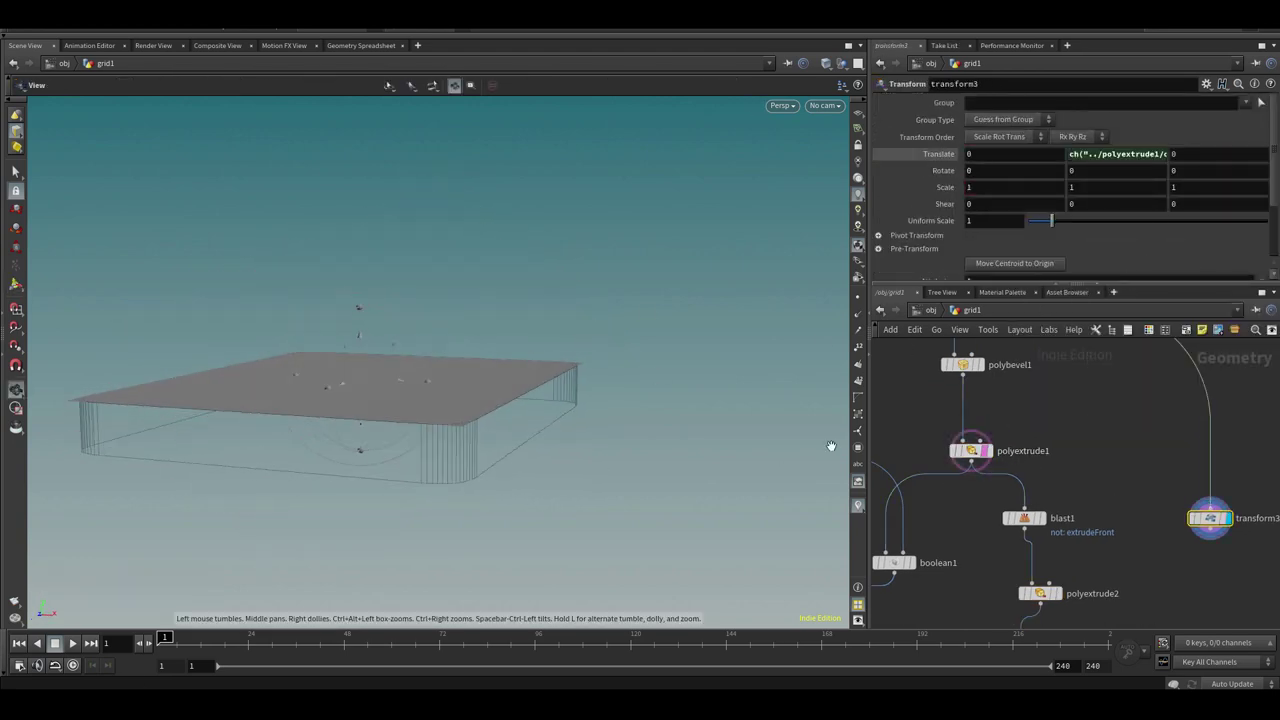
Copy the Distance parameter of polyextrude2
{"action": "middle_click_drag", "start_coordinate": [1109, 563], "coordinate": [1086, 492]}
{"action": "left_click", "coordinate": [1018, 523]}
{"action": "middle_click_drag", "start_coordinate": [1152, 424], "coordinate": [1138, 462]}
{"action": "left_click", "coordinate": [1172, 485]}
{"action": "left_click", "coordinate": [1003, 561]}
{"action": "right_click", "coordinate": [1017, 171]}
{"action": "left_click", "coordinate": [1050, 258]}
Paste the distance as a relative reference into transform3's Z translate and widen the parameter area
{"action": "left_click", "coordinate": [1172, 485]}
{"action": "right_click", "coordinate": [1204, 156]}
{"action": "left_click", "coordinate": [1125, 272]}
{"action": "left_click_drag", "start_coordinate": [867, 216], "coordinate": [557, 235]}
Append the polyextrude2 distance reference to transform3's Y translate expression so that it adds both extrusion distances
{"action": "left_click_drag", "start_coordinate": [1196, 156], "coordinate": [1033, 165]}
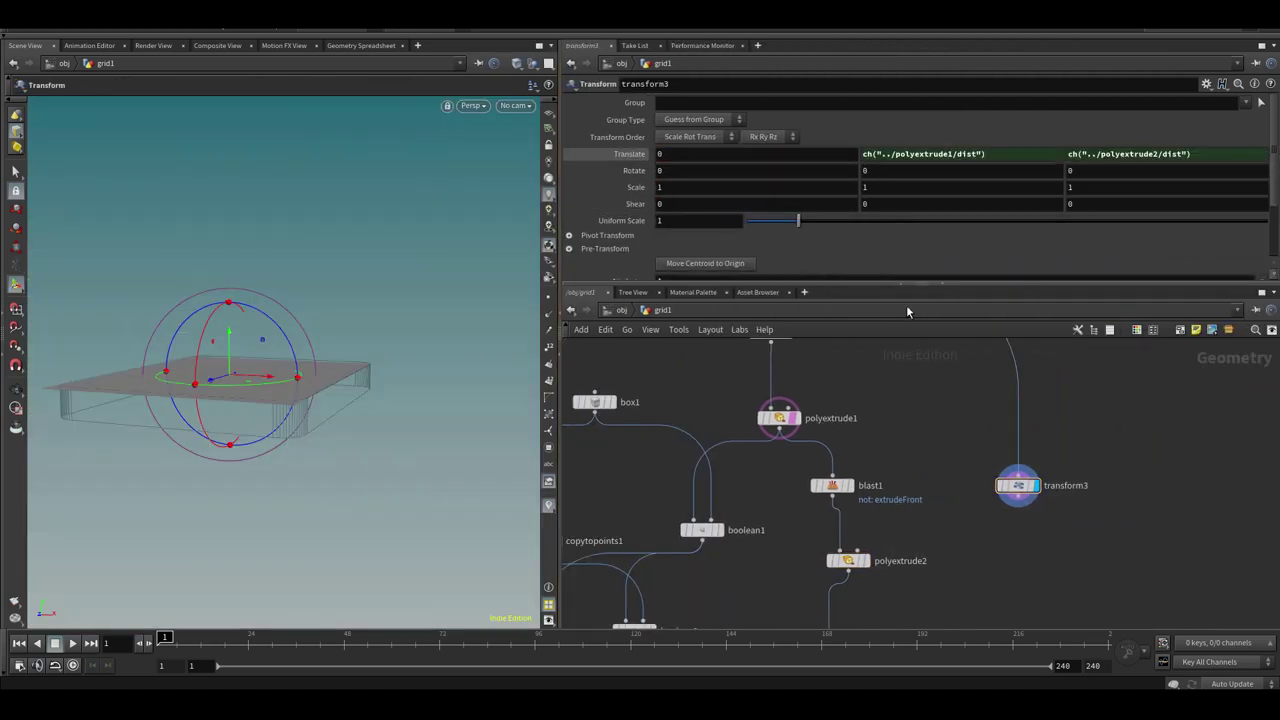
{"action": "key", "text": "ctrl+v"}
{"action": "key", "text": "Return"}
Delete the expression from transform3's Z translate and revert that value to its default
{"action": "right_click", "coordinate": [1193, 157]}
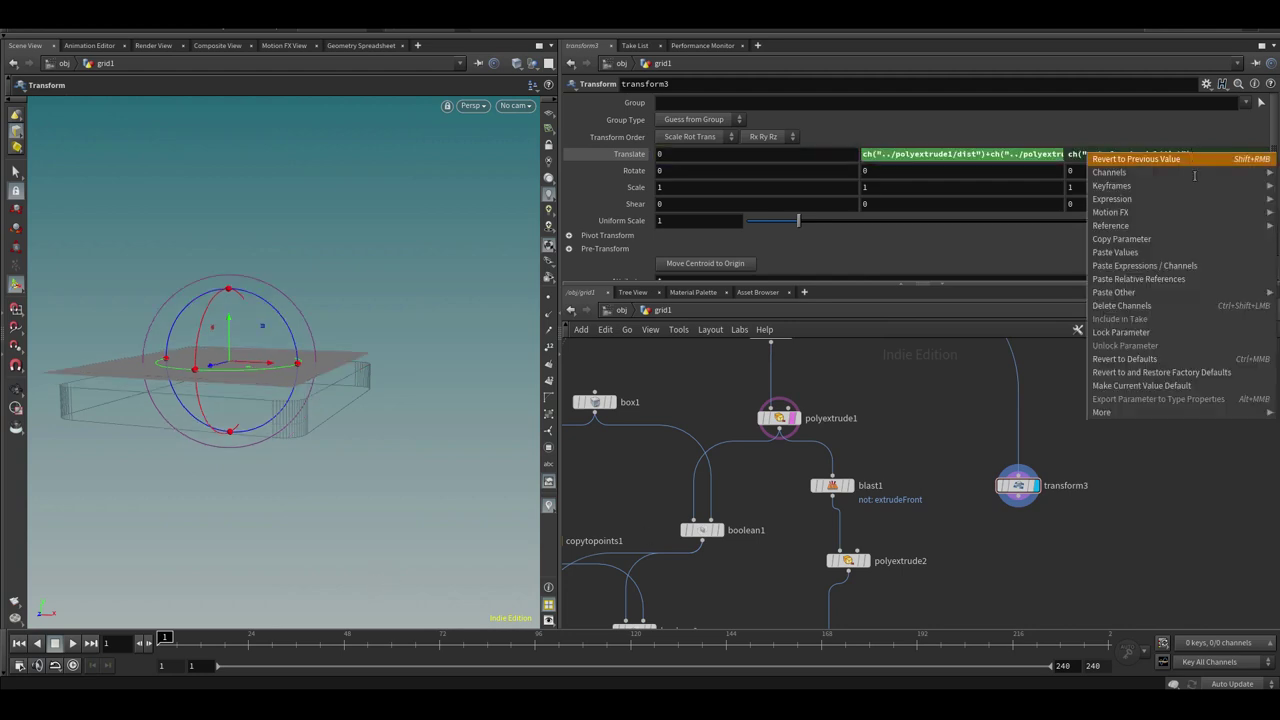
{"action": "left_click", "coordinate": [1170, 305]}
{"action": "middle_click", "coordinate": [1090, 156], "text": "ctrl"}
{"action": "left_click", "coordinate": [1019, 485]}
Move the circle1 node next to transform3
{"action": "left_click_drag", "start_coordinate": [396, 412], "coordinate": [432, 438], "text": "alt"}
{"action": "scroll", "coordinate": [990, 540], "scroll_direction": "down", "scroll_amount": 2}
{"action": "middle_click_drag", "start_coordinate": [1012, 602], "coordinate": [1028, 513]}
{"action": "left_click_drag", "start_coordinate": [1064, 598], "coordinate": [1018, 494]}
{"action": "left_click_drag", "start_coordinate": [262, 394], "coordinate": [263, 392]}
{"action": "scroll", "coordinate": [1050, 517], "scroll_direction": "up", "scroll_amount": 2}
Add a Copy to Points node with circle1 as the source and transform3 as the target points
{"action": "left_click", "coordinate": [1001, 483]}
{"action": "key", "text": "Tab"}
{"action": "type", "text": "copy"}
{"action": "left_click", "coordinate": [1188, 61]}
{"action": "left_click", "coordinate": [1076, 575]}
{"action": "left_click_drag", "start_coordinate": [1001, 494], "coordinate": [1049, 547]}
{"action": "left_click", "coordinate": [1051, 551]}
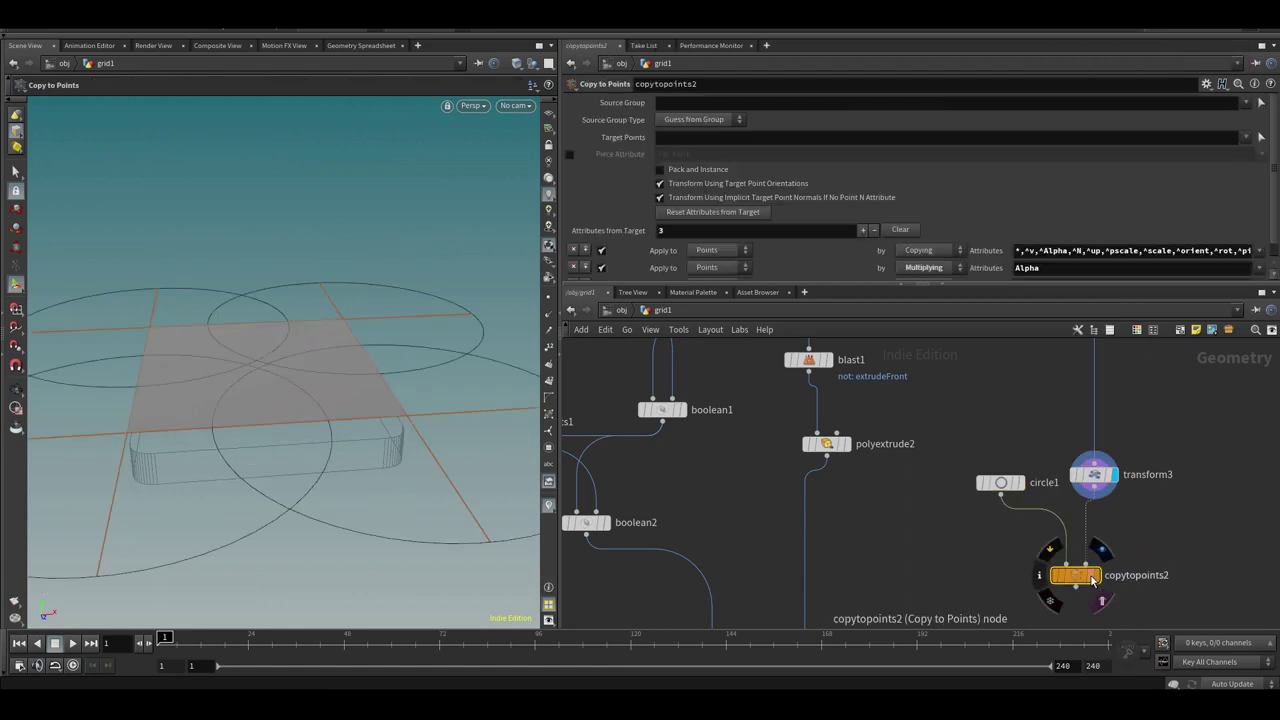
Turn off target point orientations on copytopoints2 and pick the grid's front corner as the target point
{"action": "left_click", "coordinate": [733, 186]}
{"action": "left_click_drag", "start_coordinate": [966, 443], "coordinate": [1005, 509]}
{"action": "left_click_drag", "start_coordinate": [1142, 522], "coordinate": [1078, 582]}
{"action": "left_click", "coordinate": [1261, 138]}
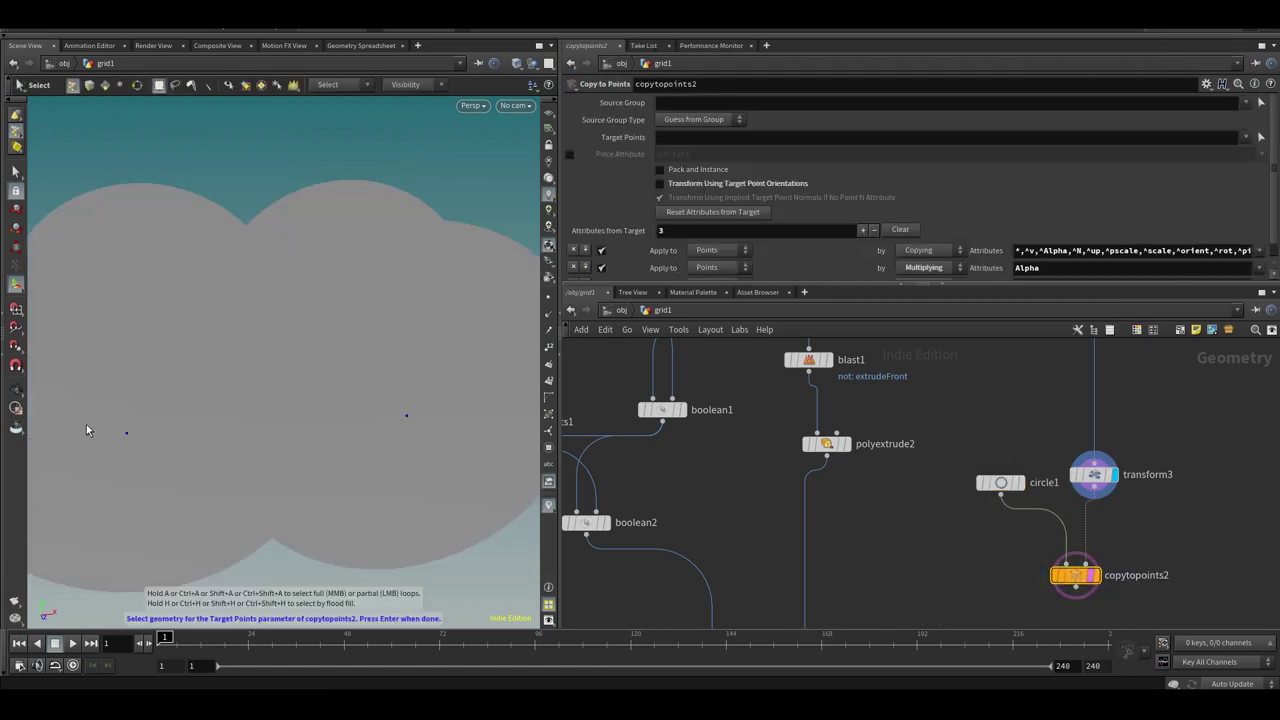
Set circle1 to a polygon in the XY plane with uniform scale 0.14 and 50 divisions
{"action": "left_click", "coordinate": [1000, 483]}
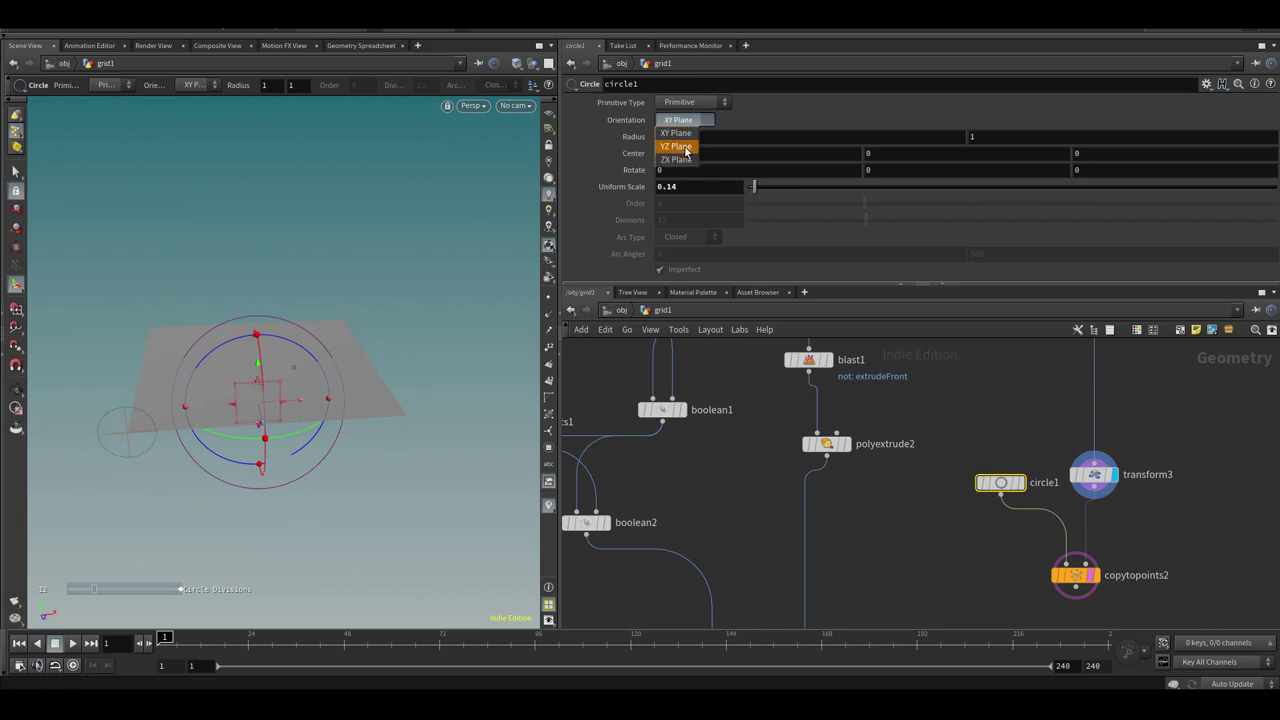
{"action": "left_click", "coordinate": [690, 103]}
{"action": "left_click", "coordinate": [686, 120]}
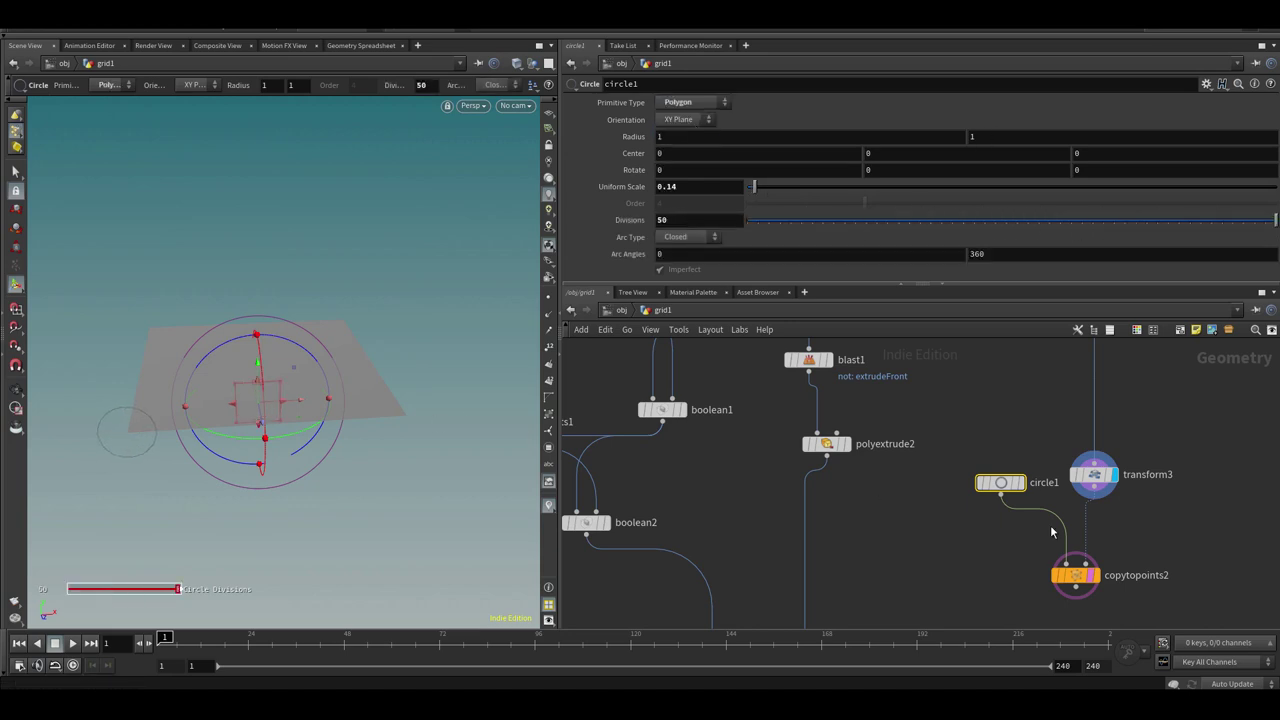
Turn off the template display of copytopoints2 and display circle1 on its own
{"action": "left_click", "coordinate": [1096, 575]}
{"action": "scroll", "coordinate": [400, 294], "scroll_direction": "up", "scroll_amount": 5}
{"action": "left_click_drag", "start_coordinate": [400, 294], "coordinate": [314, 343], "text": "alt"}
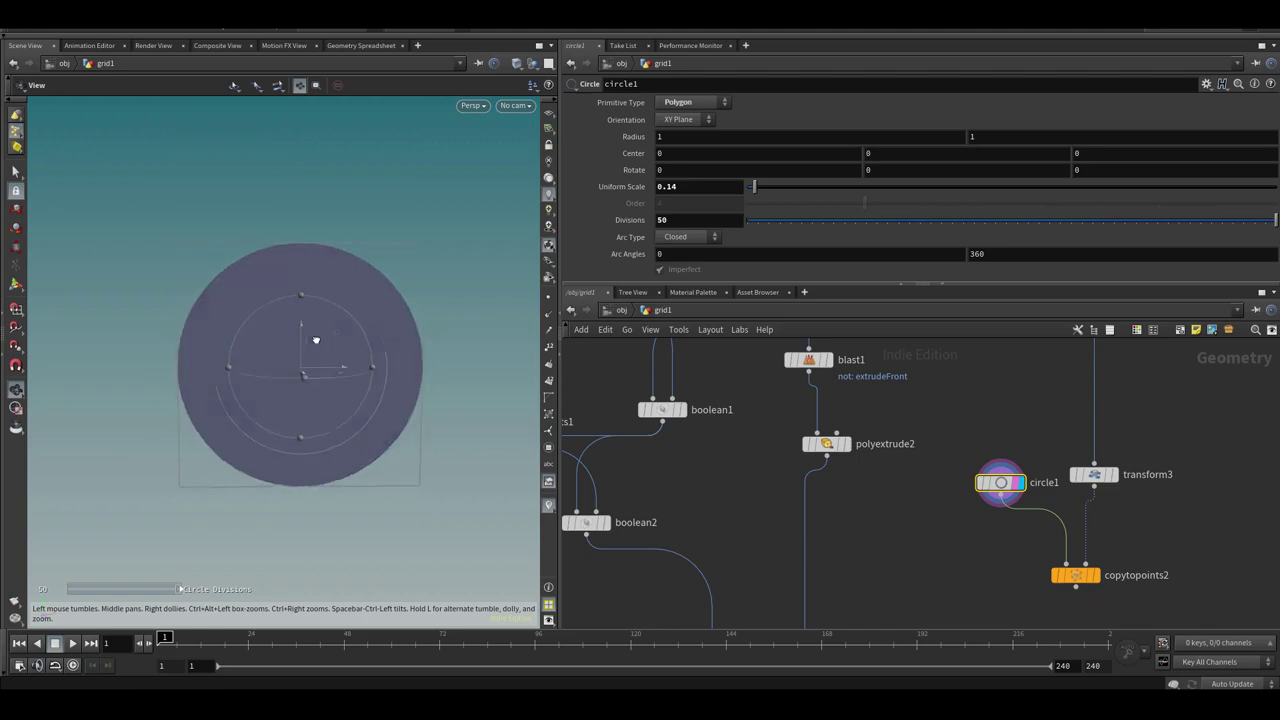
{"action": "left_click", "coordinate": [885, 452]}
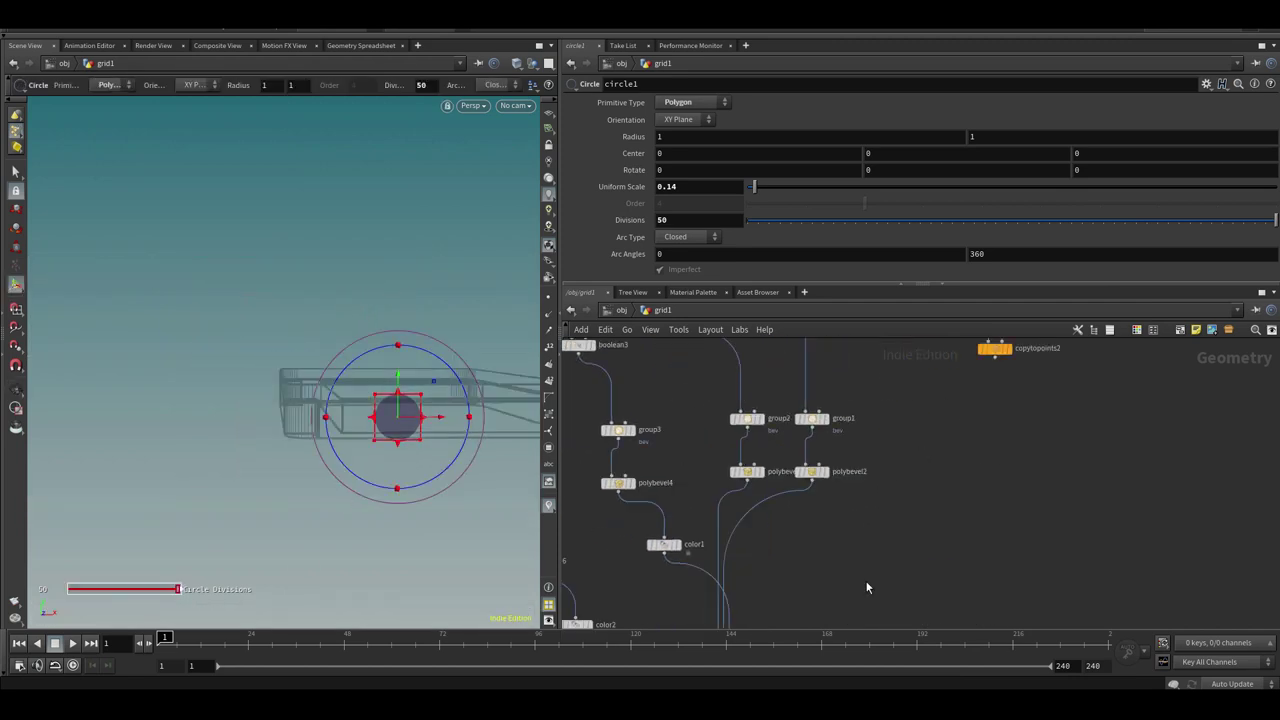
Display copytopoints2 against the templated case and set circle1's center Y to 0.1
{"action": "middle_click_drag", "start_coordinate": [900, 470], "coordinate": [848, 574]}
{"action": "left_click", "coordinate": [957, 452]}
{"action": "left_click_drag", "start_coordinate": [1008, 431], "coordinate": [908, 490]}
{"action": "left_click_drag", "start_coordinate": [330, 360], "coordinate": [275, 385], "text": "alt"}
{"action": "scroll", "coordinate": [275, 385], "scroll_direction": "up", "scroll_amount": 3}
{"action": "middle_click_drag", "start_coordinate": [1054, 424], "coordinate": [1010, 484]}
{"action": "left_click", "coordinate": [912, 441]}
{"action": "left_click_drag", "start_coordinate": [507, 355], "coordinate": [531, 358]}
{"action": "middle_click_drag", "start_coordinate": [953, 511], "coordinate": [955, 487]}
{"action": "left_click", "coordinate": [847, 422]}
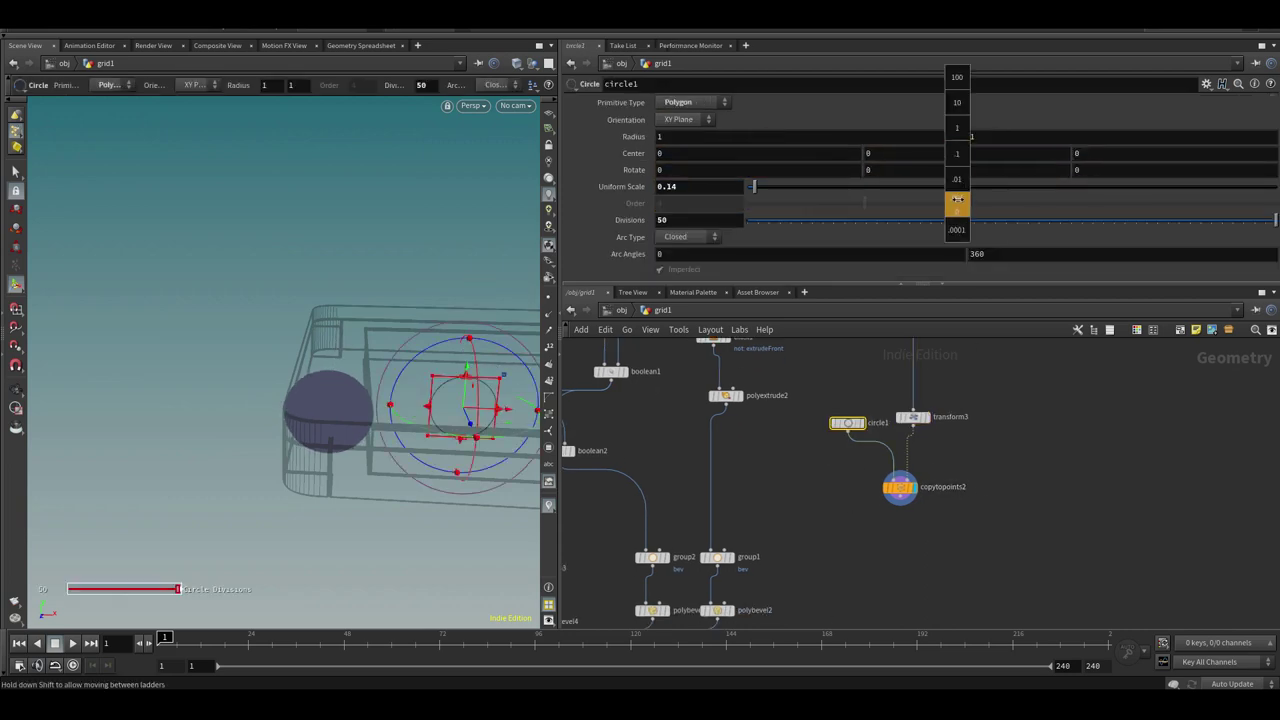
{"action": "middle_click_drag", "start_coordinate": [1020, 180], "coordinate": [1029, 168]}
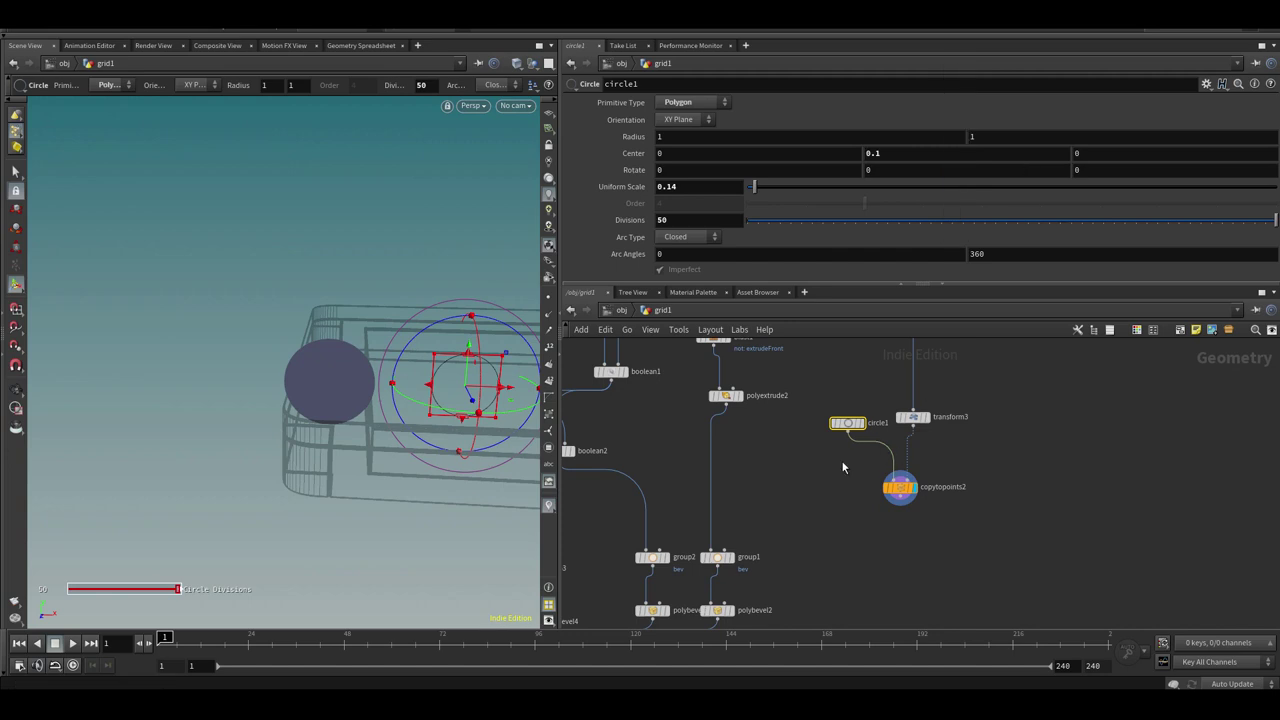
Insert an Edit node between circle1 and copytopoints2 and display it
{"action": "key", "text": "Tab"}
{"action": "type", "text": "edit"}
{"action": "left_click", "coordinate": [972, 41]}
{"action": "left_click", "coordinate": [904, 553]}
{"action": "left_click_drag", "start_coordinate": [904, 553], "coordinate": [877, 454]}
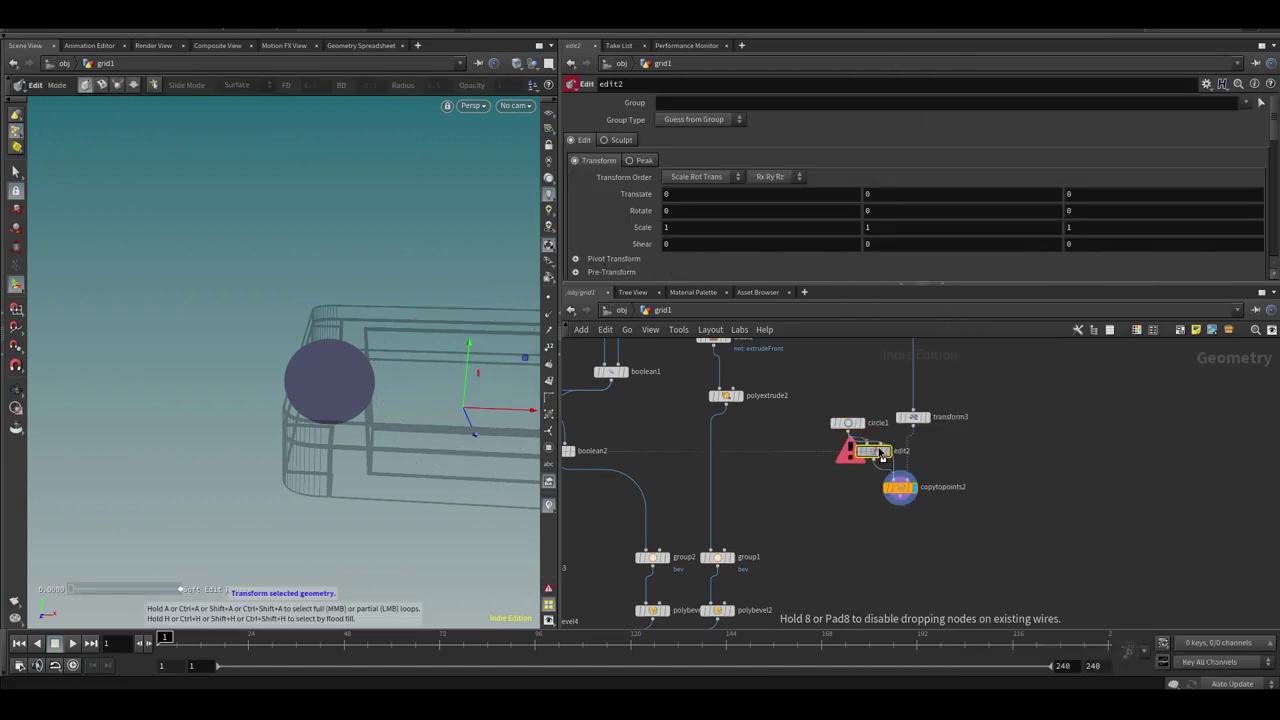
{"action": "left_click", "coordinate": [852, 459]}
{"action": "left_click", "coordinate": [856, 459]}
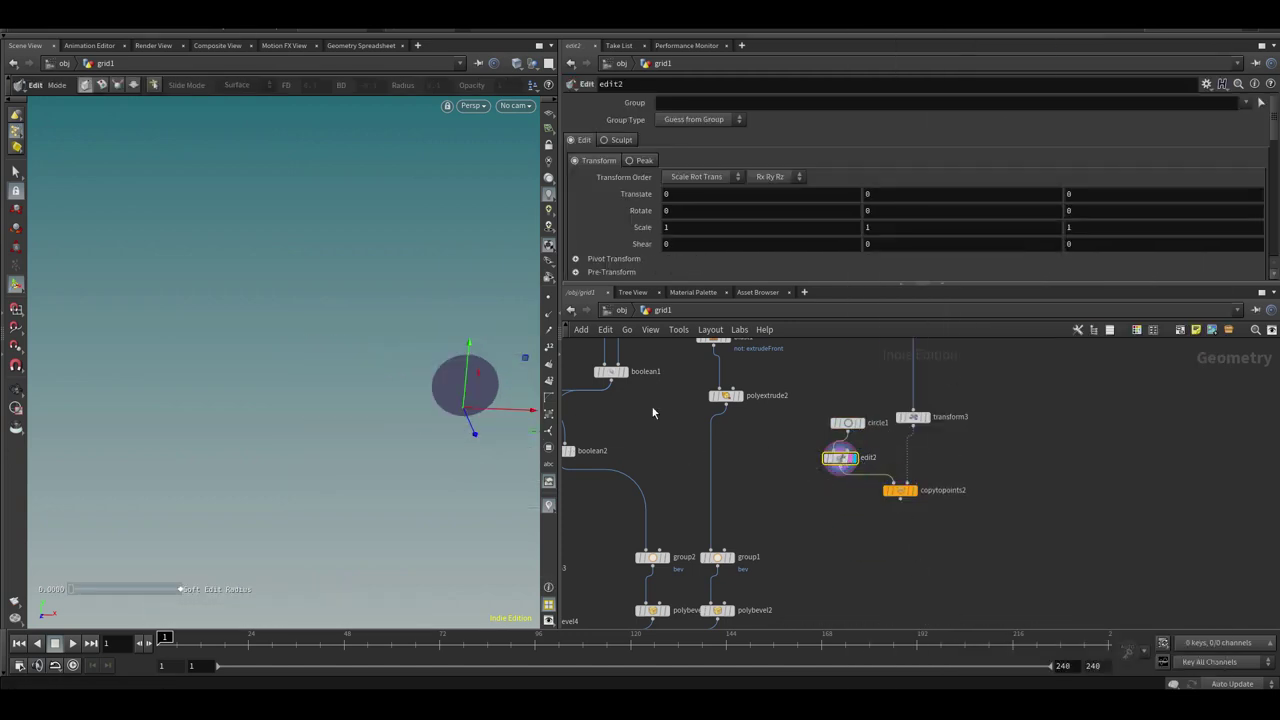
Select the circle's lower points in edit2, flatten them to a Y scale of 0, and move them down
{"action": "left_click", "coordinate": [548, 297]}
{"action": "right_click_drag", "start_coordinate": [417, 334], "coordinate": [537, 166], "text": "alt"}
{"action": "middle_click_drag", "start_coordinate": [451, 266], "coordinate": [395, 268], "text": "alt"}
{"action": "right_click_drag", "start_coordinate": [395, 268], "coordinate": [251, 346], "text": "alt"}
{"action": "left_click_drag", "start_coordinate": [234, 343], "coordinate": [518, 482]}
{"action": "key", "text": "e"}
{"action": "left_click_drag", "start_coordinate": [362, 337], "coordinate": [363, 367]}
{"action": "left_click_drag", "start_coordinate": [911, 228], "coordinate": [820, 242]}
{"action": "key", "text": "t"}
{"action": "left_click_drag", "start_coordinate": [363, 373], "coordinate": [363, 394]}
{"action": "scroll", "coordinate": [955, 486], "scroll_direction": "up", "scroll_amount": 1}
Display copytopoints2 with the case templated and adjust edit2's flat edge to a Y translation of about -0.049
{"action": "left_click", "coordinate": [912, 493]}
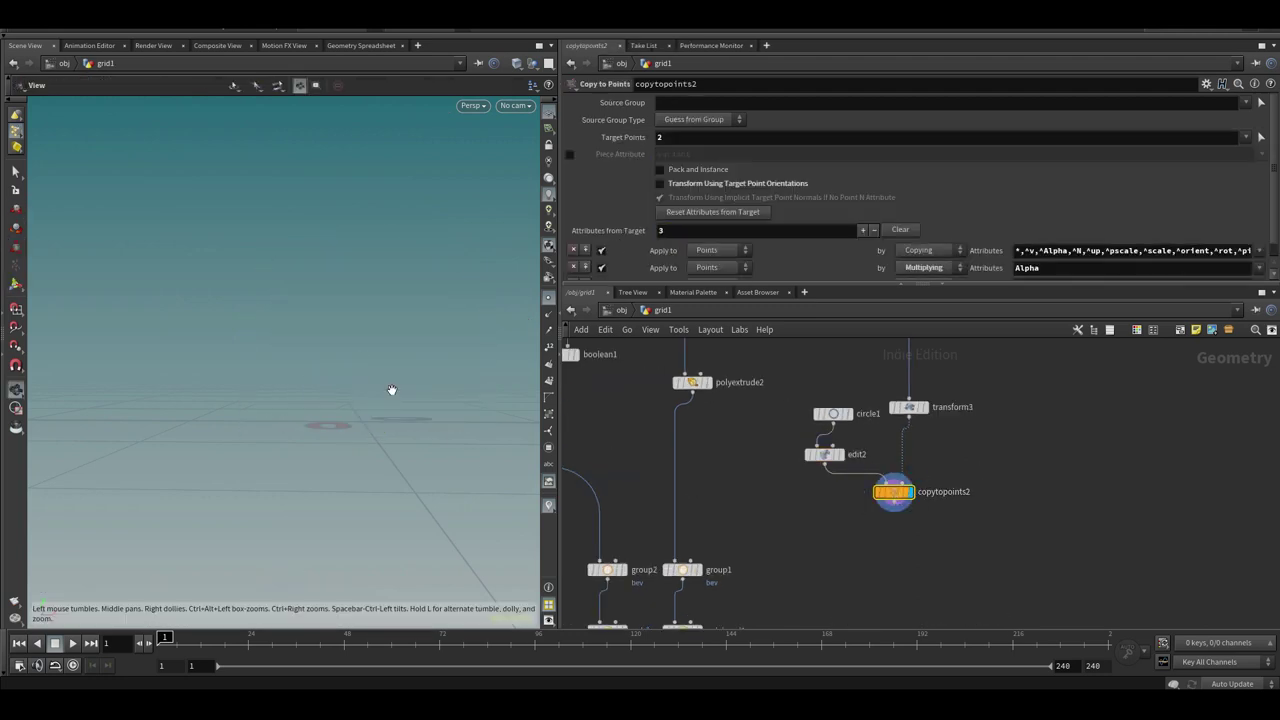
{"action": "right_click_drag", "start_coordinate": [388, 394], "coordinate": [388, 466], "text": "alt"}
{"action": "middle_click_drag", "start_coordinate": [822, 612], "coordinate": [886, 402]}
{"action": "left_click", "coordinate": [791, 484]}
{"action": "left_click_drag", "start_coordinate": [272, 402], "coordinate": [322, 430], "text": "alt"}
{"action": "middle_click_drag", "start_coordinate": [925, 395], "coordinate": [839, 617]}
{"action": "left_click", "coordinate": [824, 481]}
{"action": "left_click_drag", "start_coordinate": [391, 382], "coordinate": [391, 387]}
{"action": "left_click_drag", "start_coordinate": [365, 431], "coordinate": [503, 411], "text": "alt"}
{"action": "scroll", "coordinate": [950, 485], "scroll_direction": "up", "scroll_amount": 2}
{"action": "middle_click_drag", "start_coordinate": [937, 500], "coordinate": [945, 466]}
{"action": "left_click_drag", "start_coordinate": [322, 430], "coordinate": [449, 414], "text": "alt"}
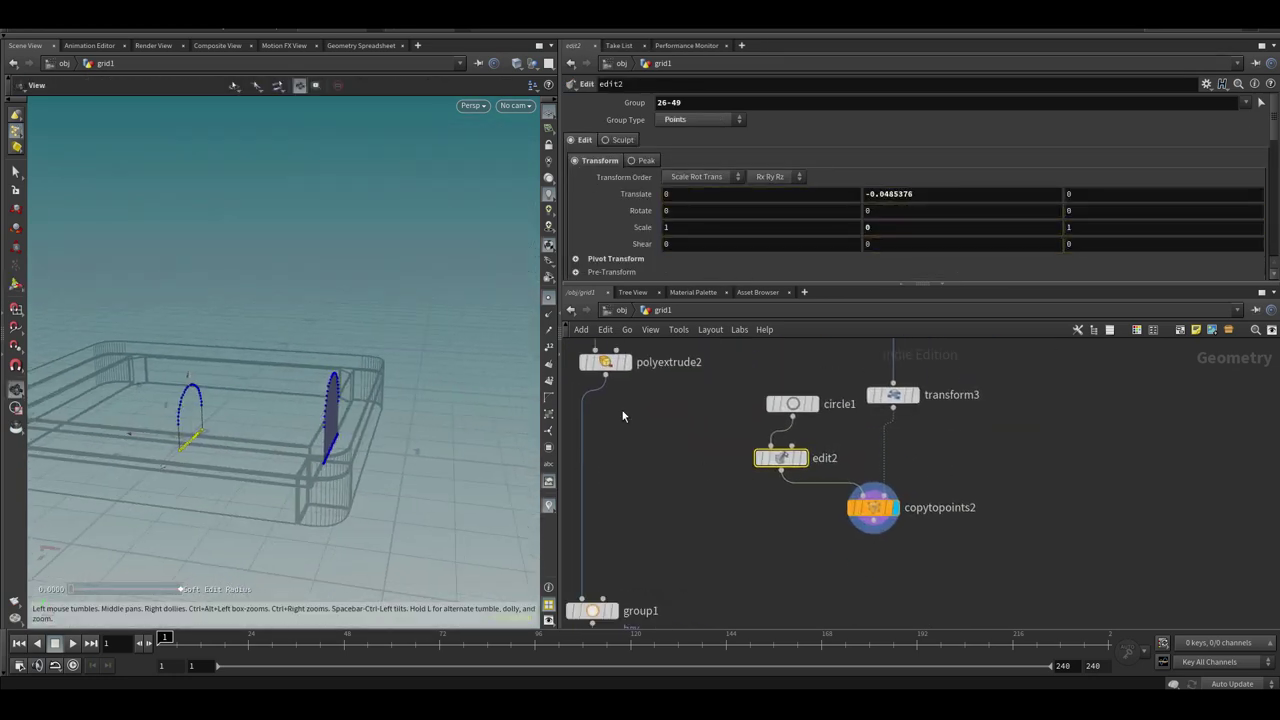
Change the target point of copytopoints2 to the grid corner point 0
{"action": "left_click", "coordinate": [873, 508]}
{"action": "left_click", "coordinate": [915, 395], "text": "ctrl"}
{"action": "left_click_drag", "start_coordinate": [237, 364], "coordinate": [194, 402], "text": "alt"}
{"action": "left_click_drag", "start_coordinate": [194, 405], "coordinate": [409, 446]}
{"action": "key", "text": "Return"}
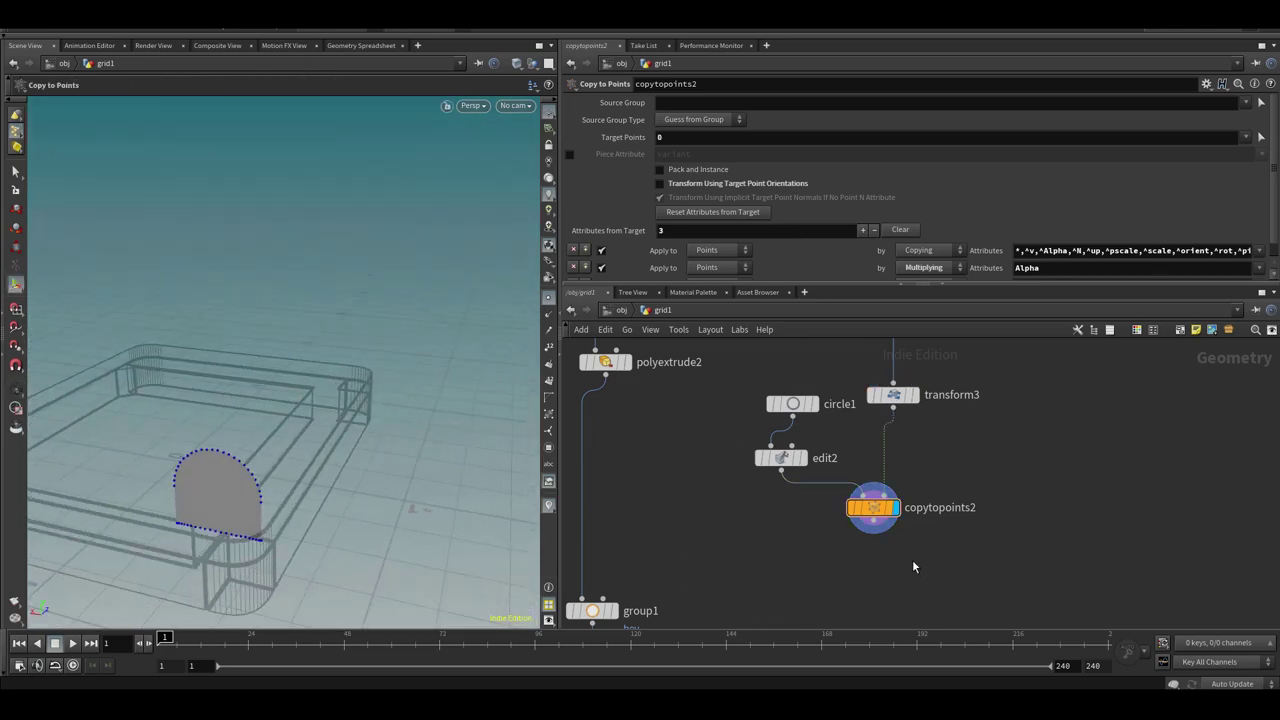
Add a PolyExtrude node below copytopoints2 and display it
{"action": "key", "text": "Tab"}
{"action": "type", "text": "polyextr"}
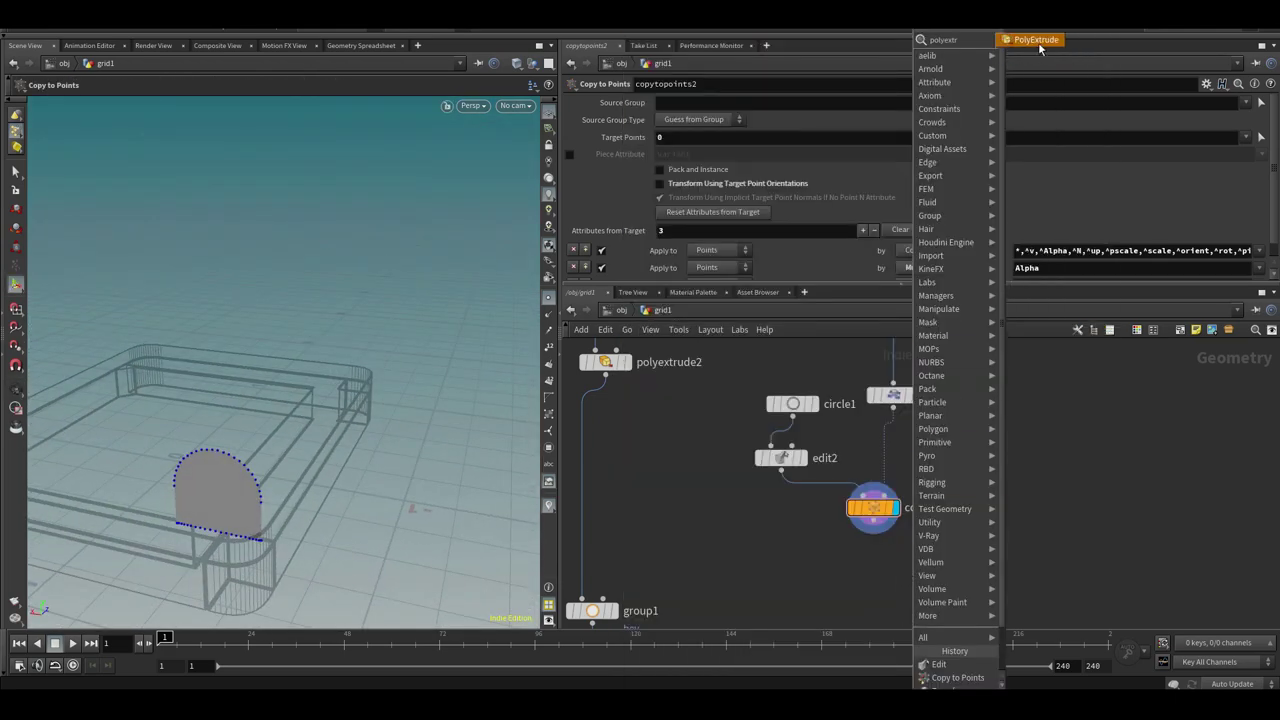
{"action": "left_click", "coordinate": [1041, 43]}
{"action": "middle_click_drag", "start_coordinate": [877, 597], "coordinate": [901, 524]}
{"action": "left_click", "coordinate": [897, 528]}
{"action": "left_click_drag", "start_coordinate": [897, 448], "coordinate": [886, 516]}
{"action": "left_click", "coordinate": [919, 528]}
Try extruding the arched profile along the case and re-picking the target corner of copytopoints2
{"action": "left_click_drag", "start_coordinate": [224, 500], "coordinate": [339, 372]}
{"action": "left_click_drag", "start_coordinate": [339, 372], "coordinate": [371, 441], "text": "alt"}
{"action": "left_click", "coordinate": [899, 436]}
{"action": "left_click", "coordinate": [1261, 139]}
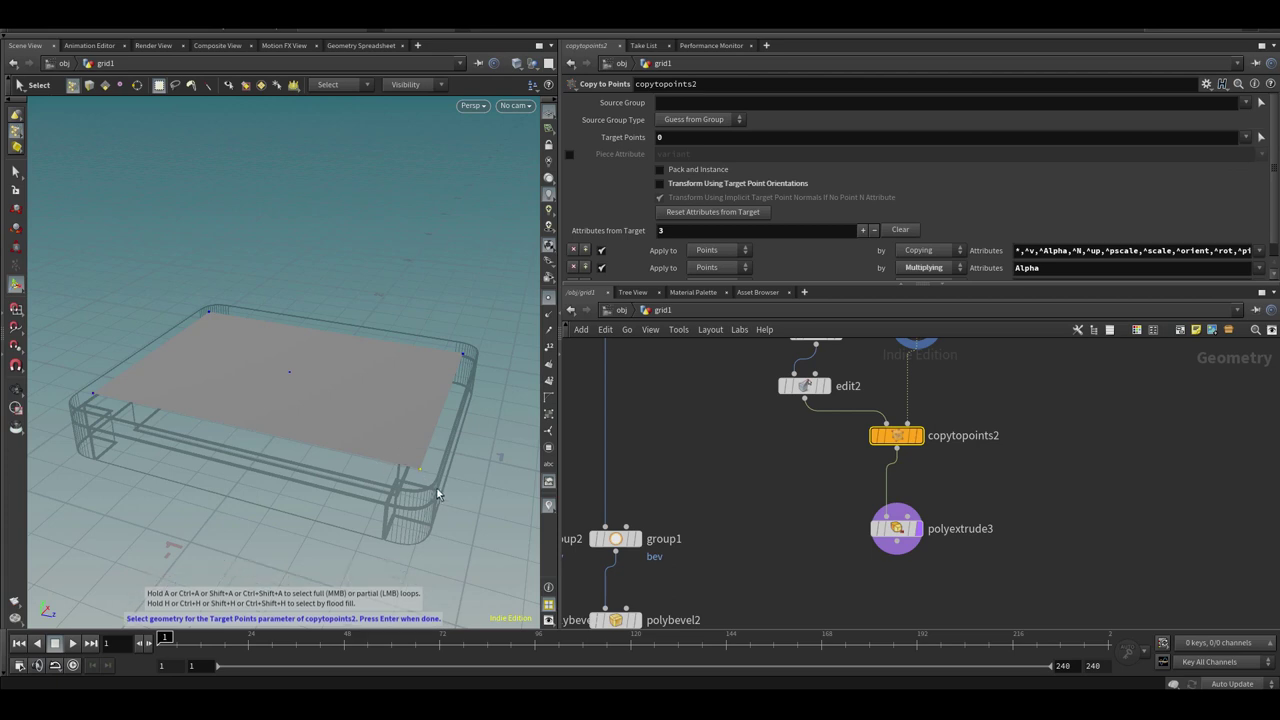
{"action": "key", "text": "Return"}
{"action": "right_click_drag", "start_coordinate": [442, 499], "coordinate": [351, 457], "text": "alt"}
{"action": "left_click_drag", "start_coordinate": [351, 457], "coordinate": [436, 398], "text": "alt"}
Undo the last target-point selection and the extrusion of the arched profile
{"action": "key", "text": "ctrl+z"}
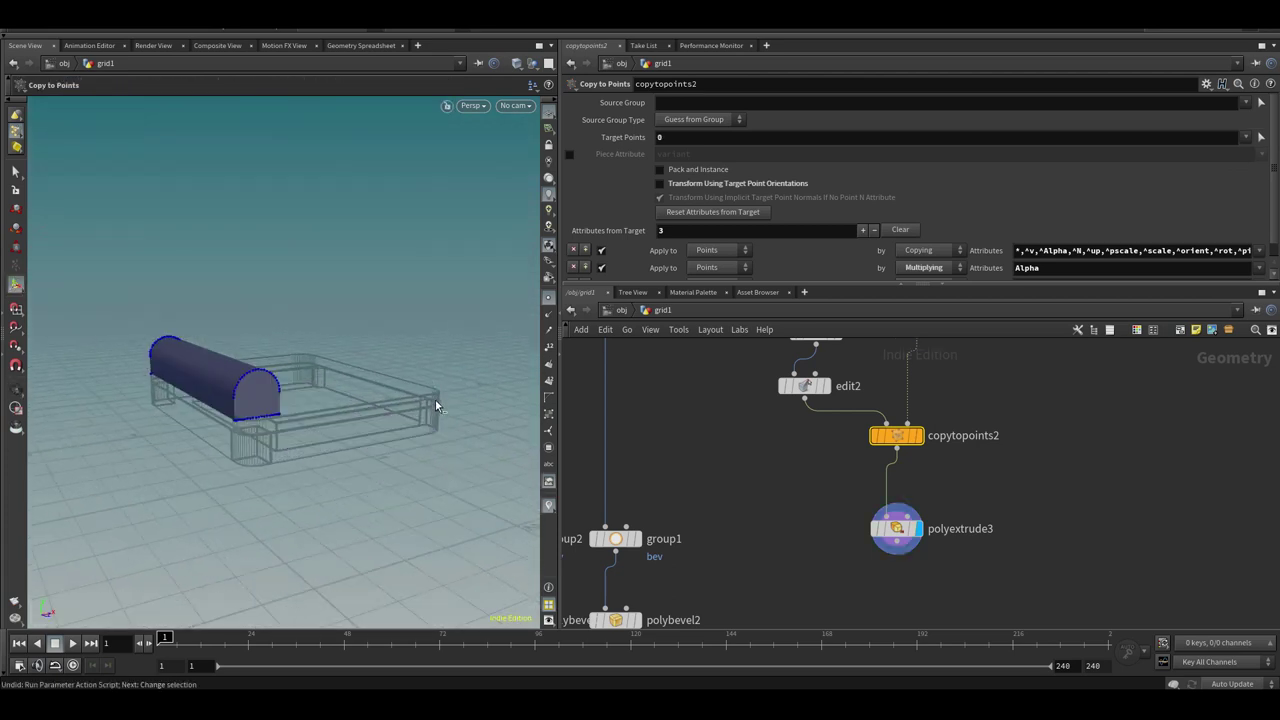
{"action": "key", "text": "ctrl+z"}
{"action": "key", "text": "ctrl+z"}
{"action": "key", "text": "ctrl+z"}
{"action": "right_click_drag", "start_coordinate": [260, 417], "coordinate": [361, 427], "text": "alt"}
{"action": "left_click_drag", "start_coordinate": [361, 427], "coordinate": [520, 389], "text": "alt"}
Insert a Reverse node between edit2 and copytopoints2 to flip the profile's direction
{"action": "key", "text": "Tab"}
{"action": "type", "text": "rev"}
{"action": "key", "text": "Return"}
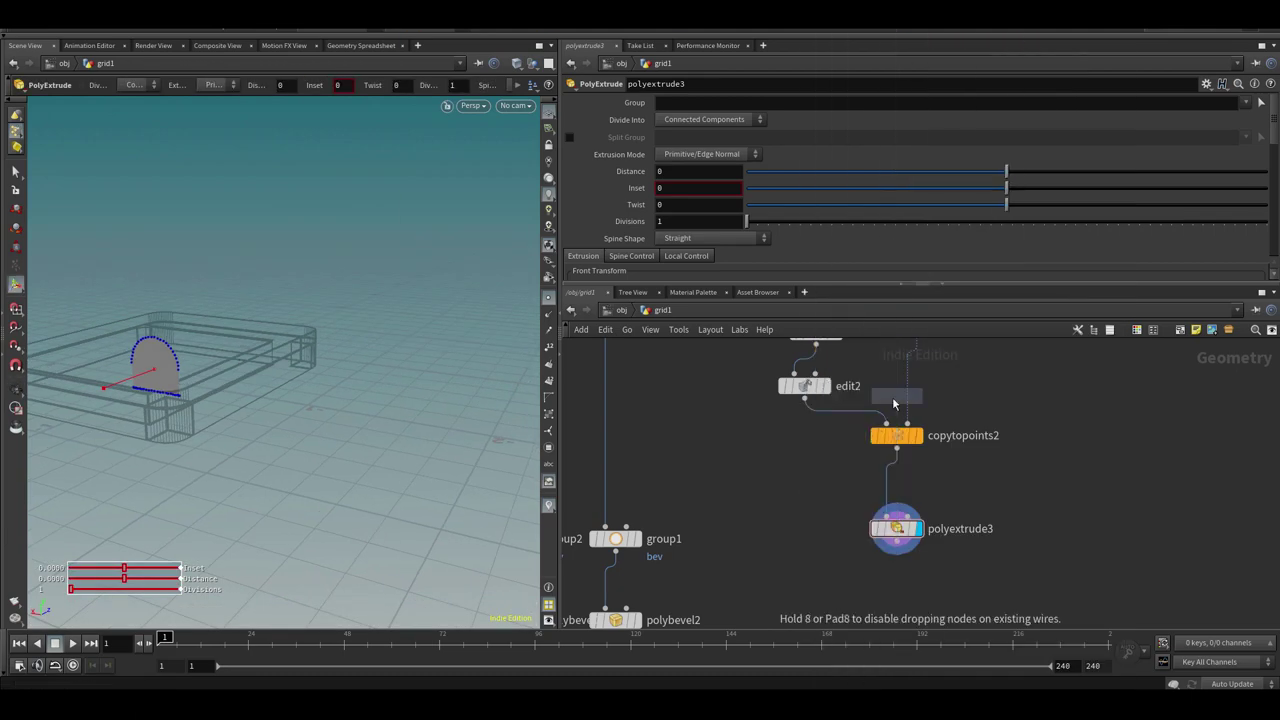
{"action": "left_click", "coordinate": [866, 417]}
{"action": "left_click", "coordinate": [865, 417]}
Extrude the arched profile along the case by about 1.41 in polyextrude3
{"action": "left_click", "coordinate": [930, 580]}
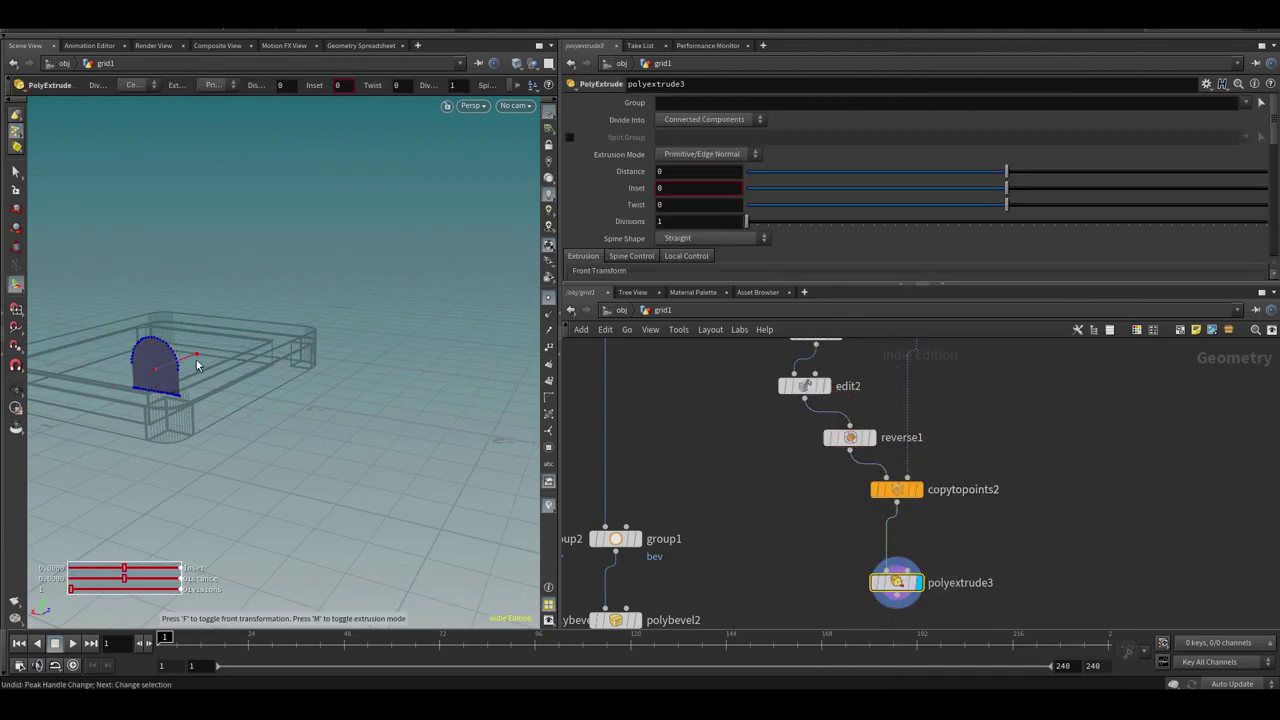
{"action": "left_click_drag", "start_coordinate": [306, 314], "coordinate": [313, 311]}
{"action": "left_click_drag", "start_coordinate": [190, 362], "coordinate": [400, 352], "text": "alt"}
Insert a Transform node between reverse1 and copytopoints2 with a uniform scale of 0.72
{"action": "key", "text": "Tab"}
{"action": "type", "text": "tr"}
{"action": "left_click", "coordinate": [748, 69]}
{"action": "left_click", "coordinate": [875, 470]}
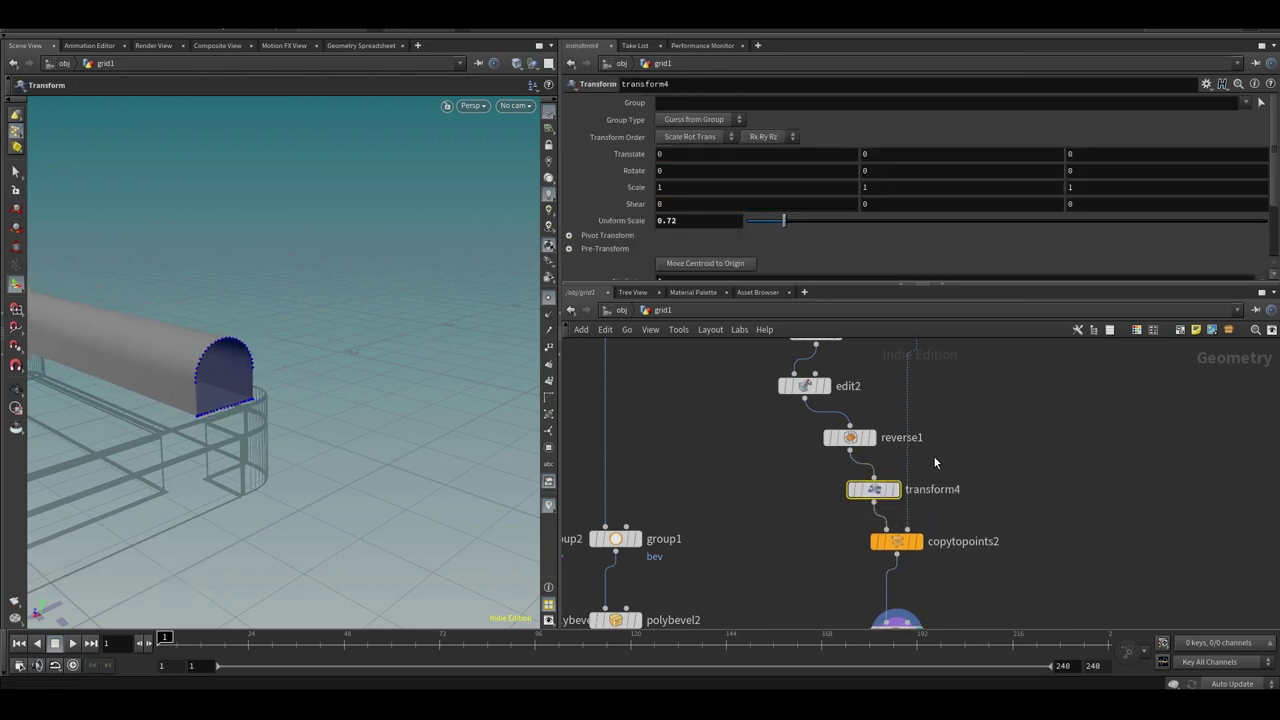
Turn on Output Back in polyextrude3 to close the open end of the bar
{"action": "middle_click_drag", "start_coordinate": [856, 367], "coordinate": [862, 302]}
{"action": "left_click", "coordinate": [903, 569]}
{"action": "middle_click_drag", "start_coordinate": [470, 402], "coordinate": [530, 387], "text": "alt"}
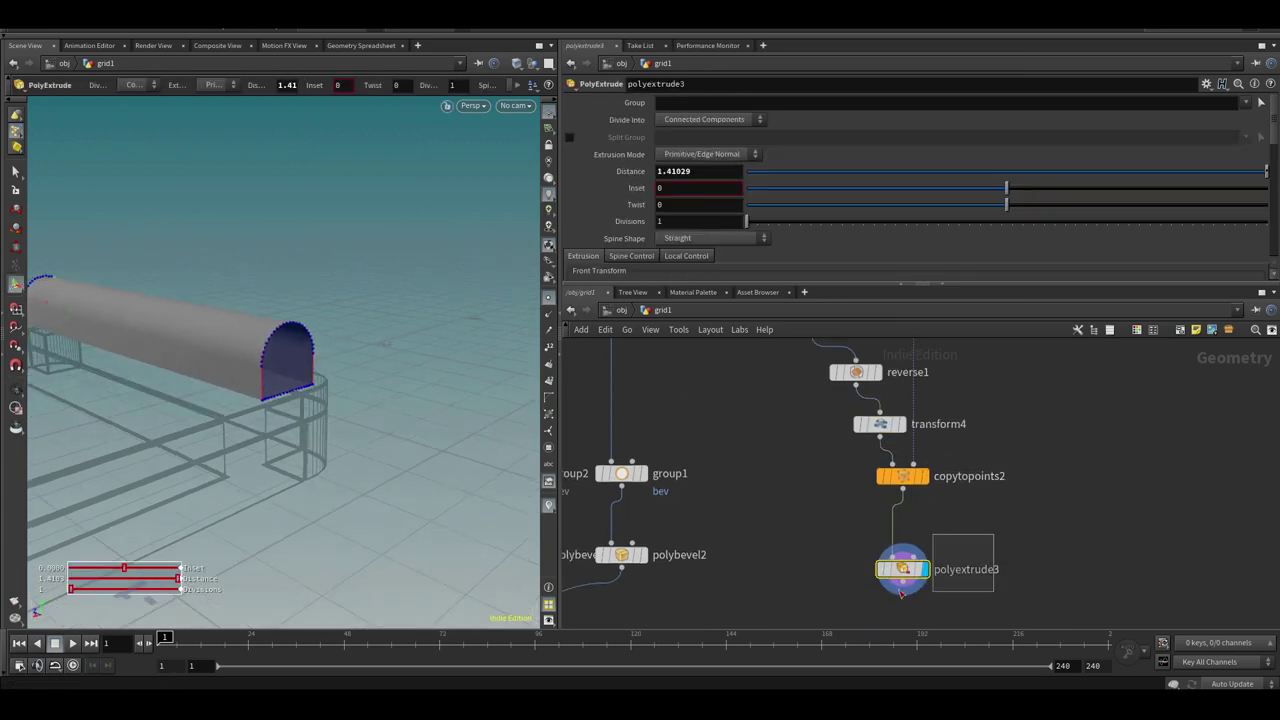
{"action": "left_click_drag", "start_coordinate": [1275, 142], "coordinate": [1275, 176]}
{"action": "left_click", "coordinate": [704, 226]}
Insert a Resample node between transform4 and copytopoints2 with a segment length short enough to keep the arch smooth
{"action": "middle_click_drag", "start_coordinate": [996, 510], "coordinate": [973, 547]}
{"action": "key", "text": "Tab"}
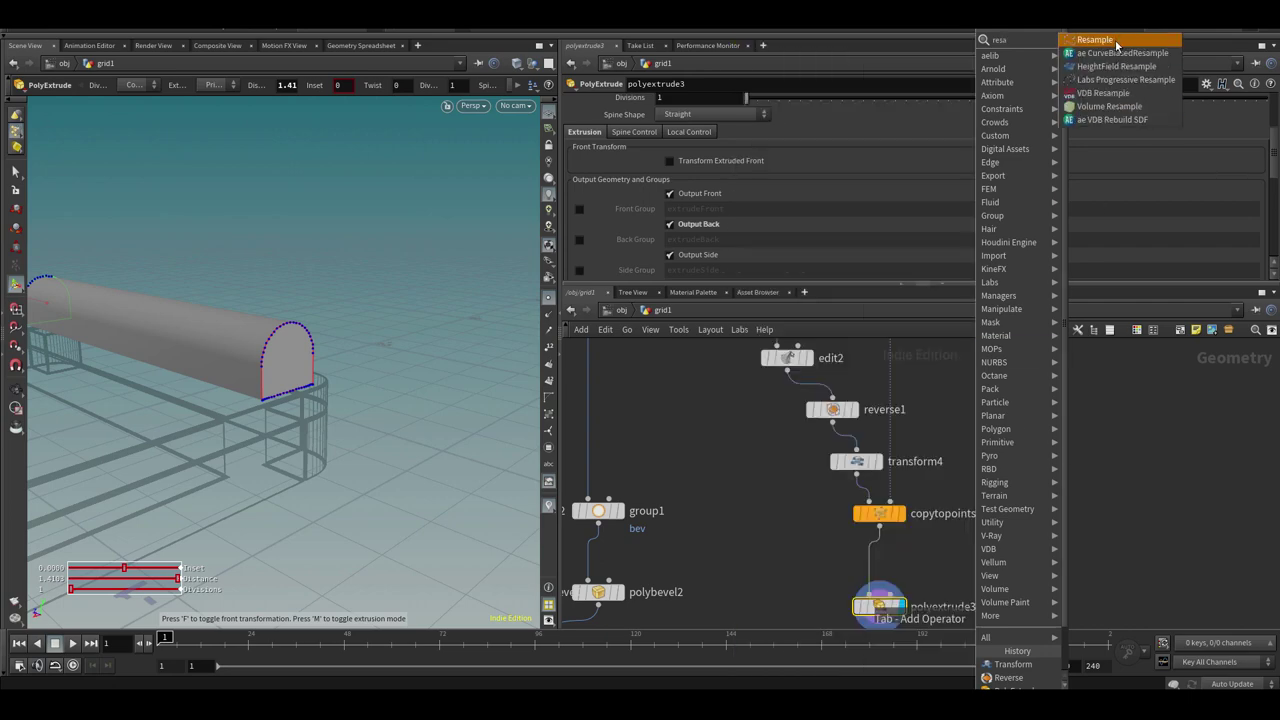
{"action": "left_click", "coordinate": [1117, 44]}
{"action": "left_click", "coordinate": [882, 503]}
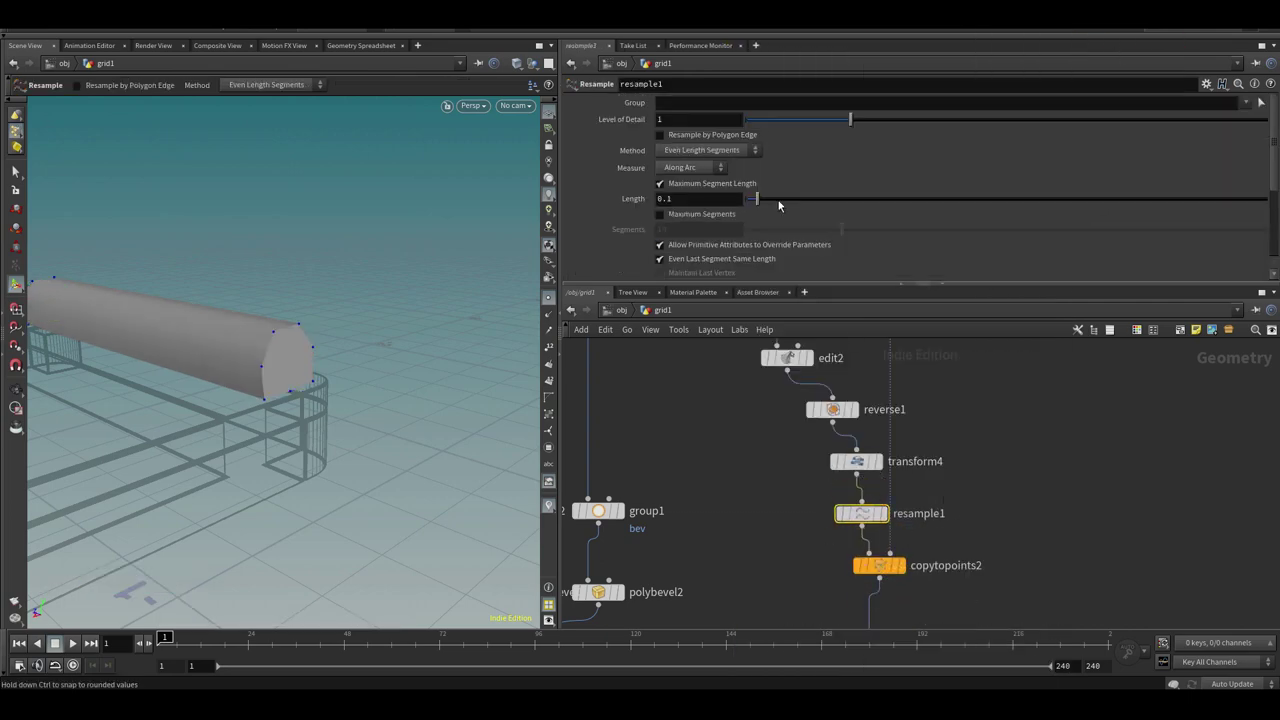
{"action": "left_click_drag", "start_coordinate": [340, 285], "coordinate": [509, 329], "text": "alt"}
Lengthen the bar's extrusion slightly in polyextrude3
{"action": "middle_click_drag", "start_coordinate": [880, 590], "coordinate": [905, 447]}
{"action": "left_click", "coordinate": [904, 515]}
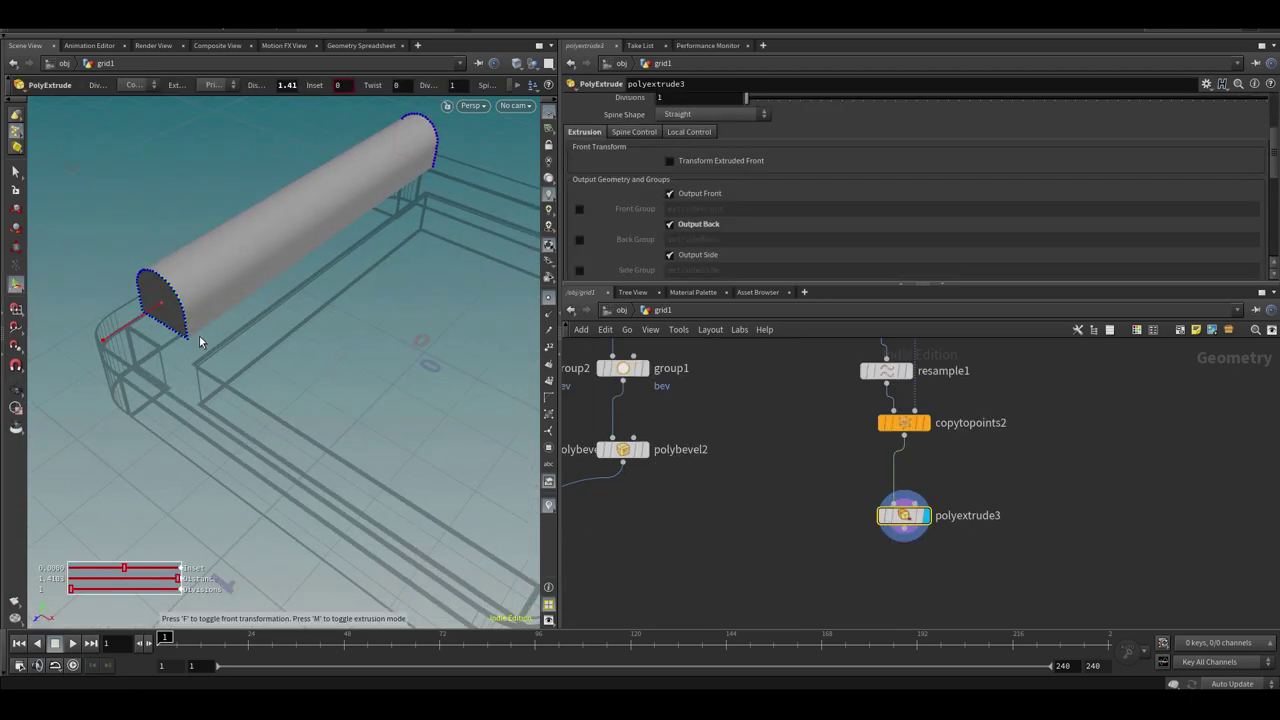
{"action": "left_click_drag", "start_coordinate": [105, 347], "coordinate": [97, 350]}
{"action": "left_click_drag", "start_coordinate": [106, 300], "coordinate": [290, 233], "text": "alt"}
Nudge the arched profile's position at the case corner and extend polyextrude3's distance to about 1.6
{"action": "middle_click_drag", "start_coordinate": [978, 352], "coordinate": [942, 422]}
{"action": "left_click", "coordinate": [888, 466]}
{"action": "scroll", "coordinate": [220, 380], "scroll_direction": "down", "scroll_amount": 3}
{"action": "middle_click_drag", "start_coordinate": [220, 380], "coordinate": [286, 385], "text": "alt"}
{"action": "left_click_drag", "start_coordinate": [143, 309], "coordinate": [139, 303]}
{"action": "left_click_drag", "start_coordinate": [190, 290], "coordinate": [430, 240], "text": "alt"}
{"action": "middle_click_drag", "start_coordinate": [988, 557], "coordinate": [994, 307]}
{"action": "left_click", "coordinate": [871, 579]}
{"action": "left_click_drag", "start_coordinate": [98, 289], "coordinate": [91, 292]}
{"action": "mouse_move", "coordinate": [232, 268]}
{"action": "left_mouse_down", "text": "alt"}
{"action": "mouse_move", "coordinate": [220, 271]}
{"action": "mouse_move", "coordinate": [323, 235]}
{"action": "mouse_move", "coordinate": [204, 263]}
{"action": "mouse_move", "coordinate": [214, 258]}
{"action": "left_mouse_up", "text": "alt"}
Fine-tune the arched profile's height relative to the case using the nodes above copytopoints2
{"action": "middle_click_drag", "start_coordinate": [898, 342], "coordinate": [903, 494]}
{"action": "left_click", "coordinate": [772, 431]}
{"action": "left_click_drag", "start_coordinate": [378, 317], "coordinate": [378, 323]}
{"action": "middle_click_drag", "start_coordinate": [944, 556], "coordinate": [931, 384]}
{"action": "left_click", "coordinate": [826, 364]}
{"action": "left_click_drag", "start_coordinate": [381, 312], "coordinate": [380, 302]}
{"action": "left_click_drag", "start_coordinate": [262, 302], "coordinate": [256, 335], "text": "alt"}
Display polyextrude3 on its own and place the node directly below copytopoints2
{"action": "middle_click_drag", "start_coordinate": [975, 528], "coordinate": [971, 480]}
{"action": "left_click", "coordinate": [860, 510]}
{"action": "left_click", "coordinate": [876, 510]}
{"action": "left_click_drag", "start_coordinate": [860, 511], "coordinate": [866, 471]}
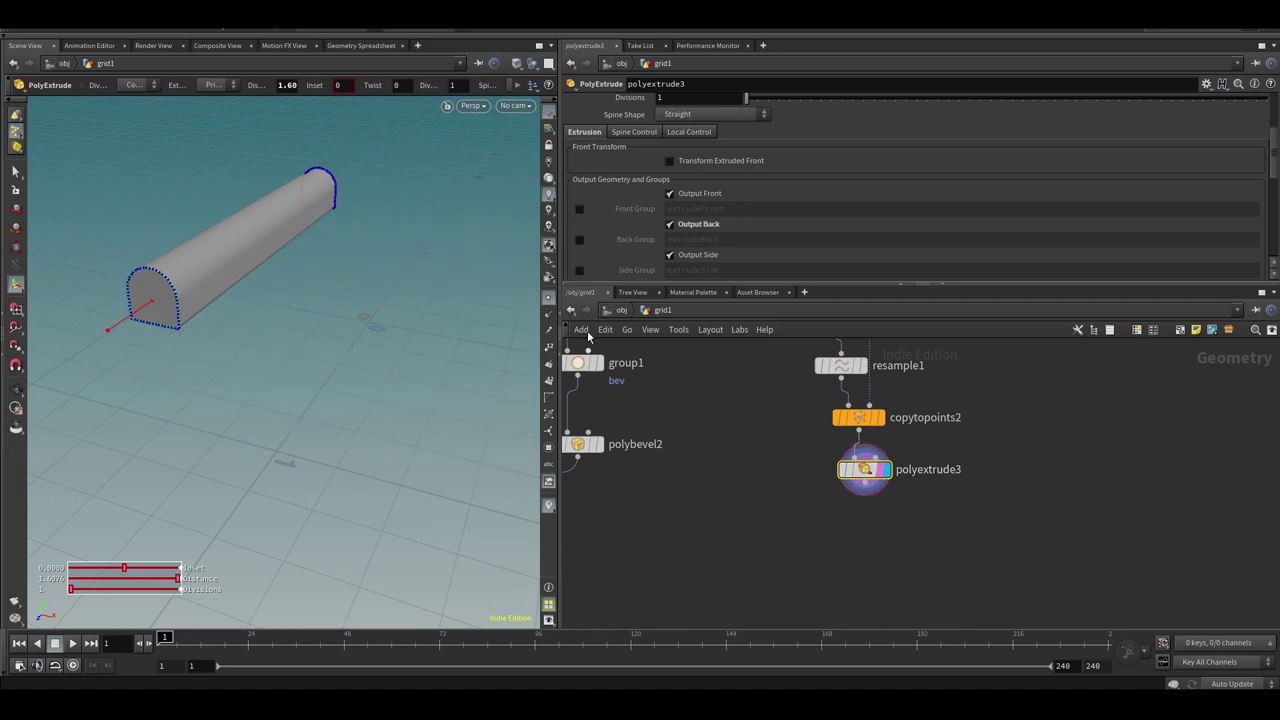
Hide the point markers, show the wireframe over the shading, and select the edge loop around the bar's end cap
{"action": "left_click", "coordinate": [548, 298]}
{"action": "scroll", "coordinate": [174, 294], "scroll_direction": "up", "scroll_amount": 4}
{"action": "key", "text": "3"}
{"action": "scroll", "coordinate": [163, 258], "scroll_direction": "up", "scroll_amount": 2}
{"action": "key", "text": "shift+w"}
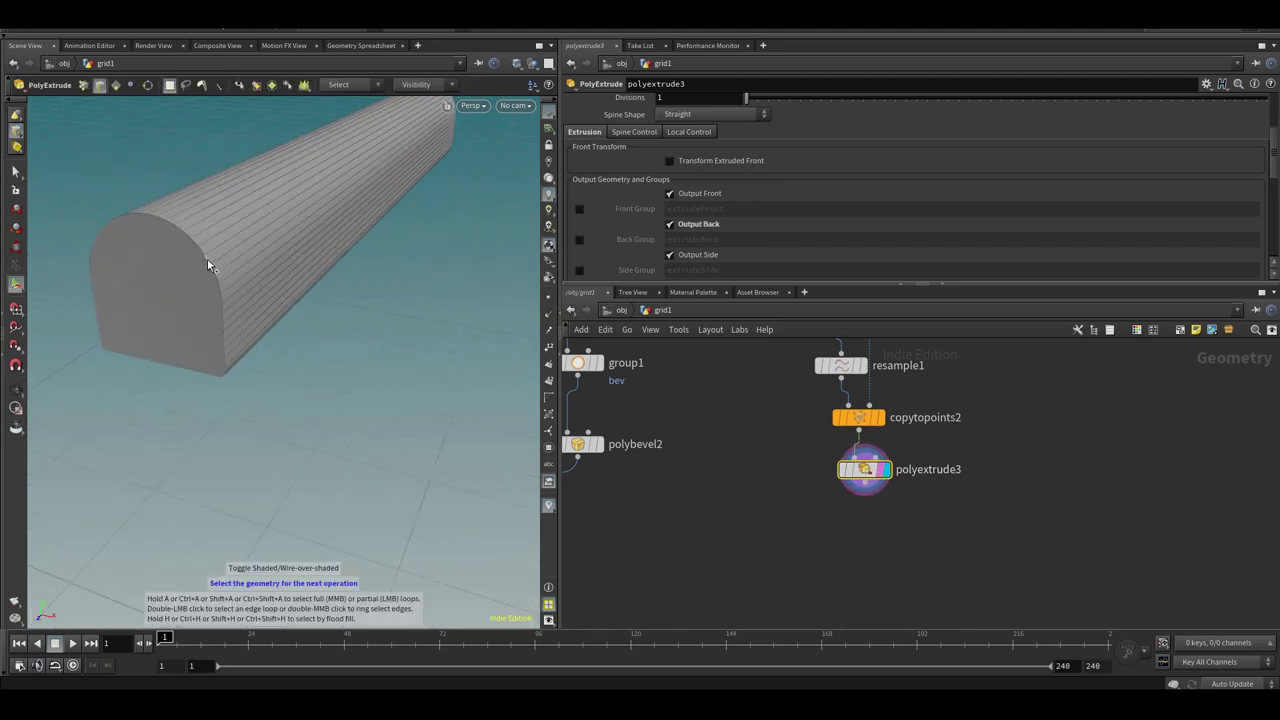
{"action": "double_click", "coordinate": [206, 257]}
{"action": "middle_click_drag", "start_coordinate": [335, 205], "coordinate": [200, 300], "text": "alt"}
{"action": "left_click_drag", "start_coordinate": [200, 300], "coordinate": [380, 369], "text": "alt"}
{"action": "middle_click_drag", "start_coordinate": [380, 369], "coordinate": [263, 290], "text": "alt"}
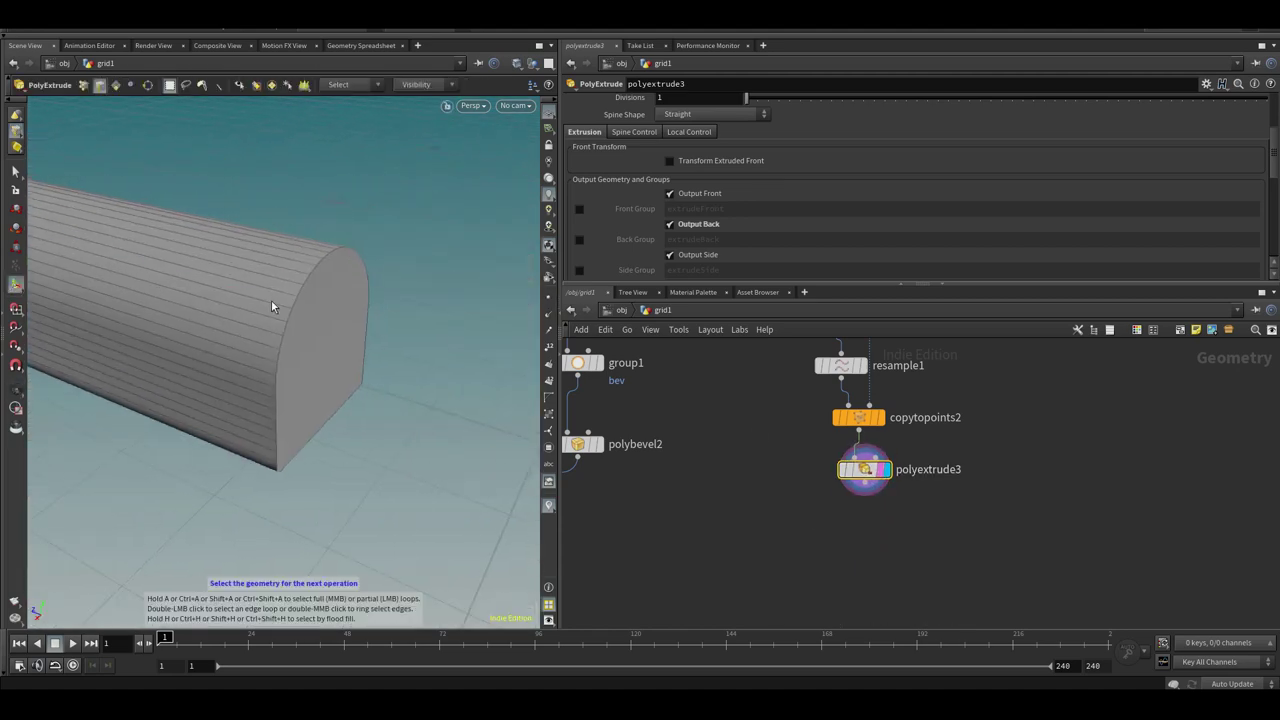
Bevel the selected end edges with a distance of 0.017 and 8 divisions
{"action": "key", "text": "Tab"}
{"action": "type", "text": "bev"}
{"action": "key", "text": "Return"}
{"action": "left_click_drag", "start_coordinate": [744, 117], "coordinate": [754, 116]}
{"action": "left_click_drag", "start_coordinate": [742, 234], "coordinate": [924, 230]}
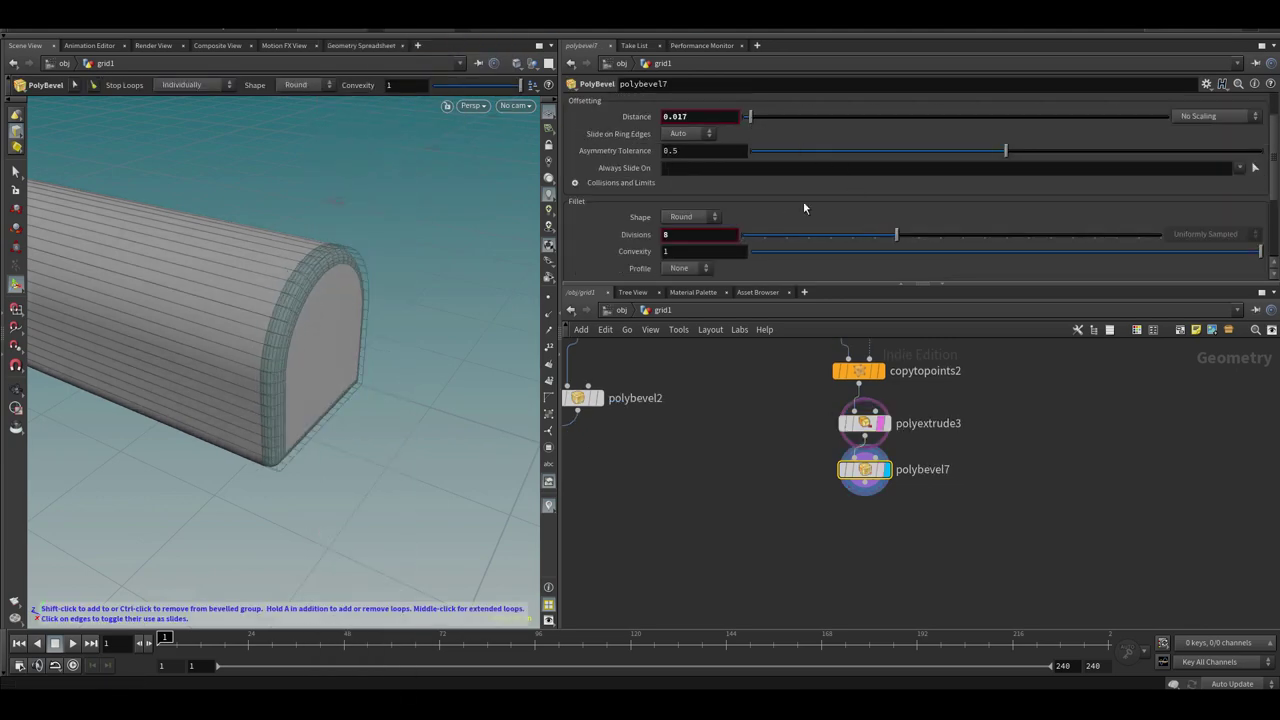
{"action": "scroll", "coordinate": [921, 447], "scroll_direction": "down", "scroll_amount": 3}
Branch a new Transform node off circle1 to the side of the bar's node chain
{"action": "middle_click_drag", "start_coordinate": [945, 341], "coordinate": [871, 513]}
{"action": "left_click", "coordinate": [778, 402]}
{"action": "key", "text": "Tab"}
{"action": "type", "text": "tr"}
{"action": "key", "text": "Down"}
{"action": "key", "text": "Down"}
{"action": "key", "text": "Return"}
{"action": "left_click", "coordinate": [909, 457]}
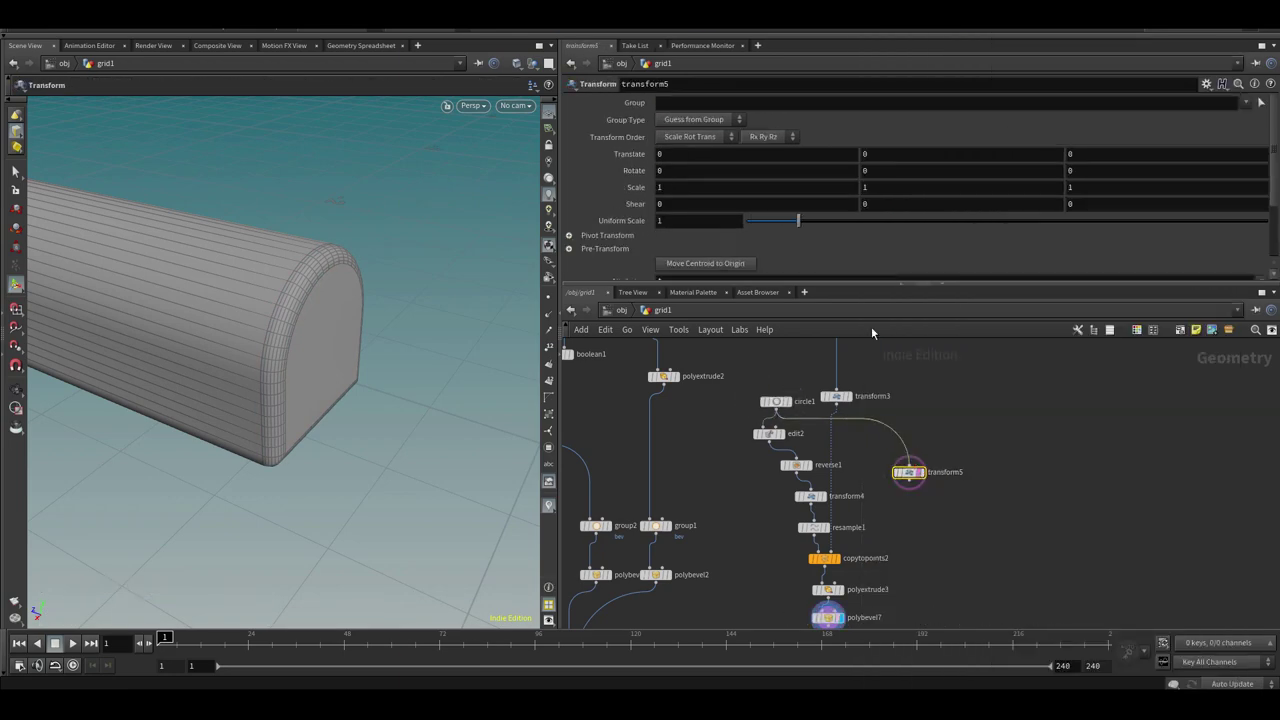
Duplicate copytopoints2, feed the copy from transform5 and transform3, display it, and template polybevel7
{"action": "left_click", "coordinate": [826, 558]}
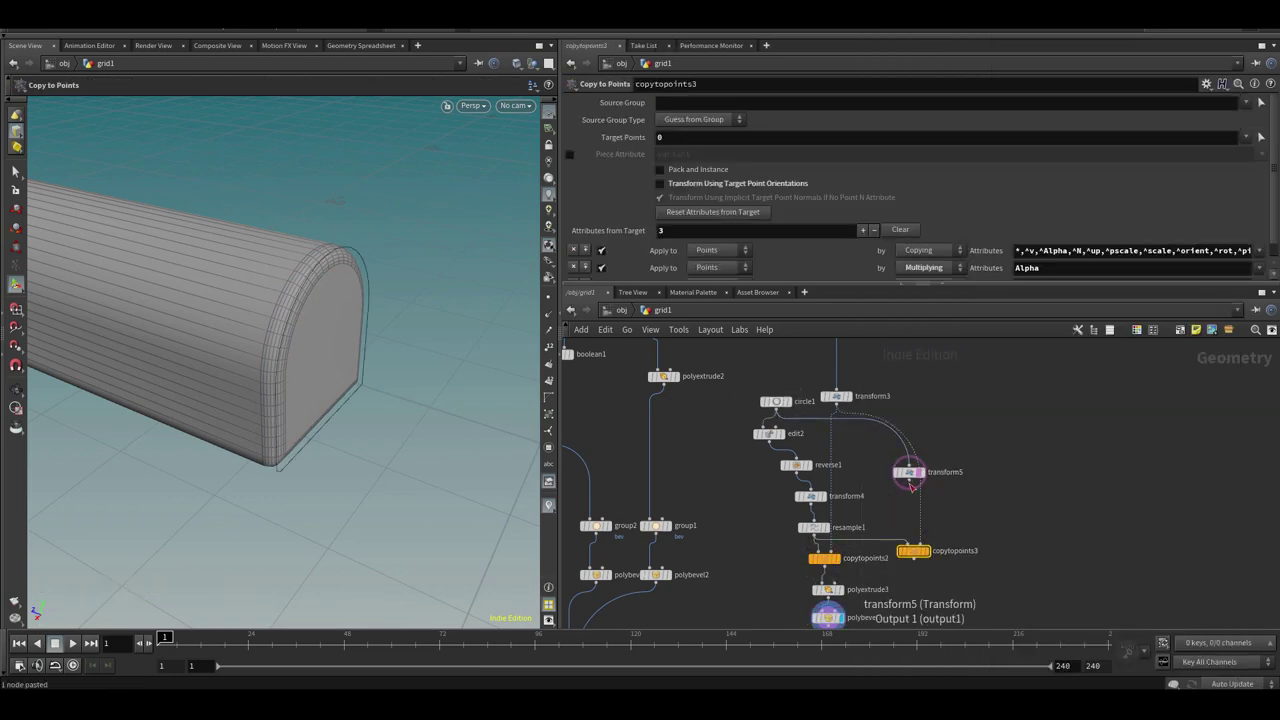
{"action": "left_click", "coordinate": [929, 553]}
{"action": "middle_click_drag", "start_coordinate": [875, 505], "coordinate": [883, 489]}
{"action": "middle_click_drag", "start_coordinate": [867, 561], "coordinate": [869, 467]}
{"action": "left_click", "coordinate": [847, 508]}
Scale the circle to about 0.53 in transform5 and raise it by about 0.05 on the bar's end face
{"action": "left_click_drag", "start_coordinate": [390, 365], "coordinate": [290, 308], "text": "alt"}
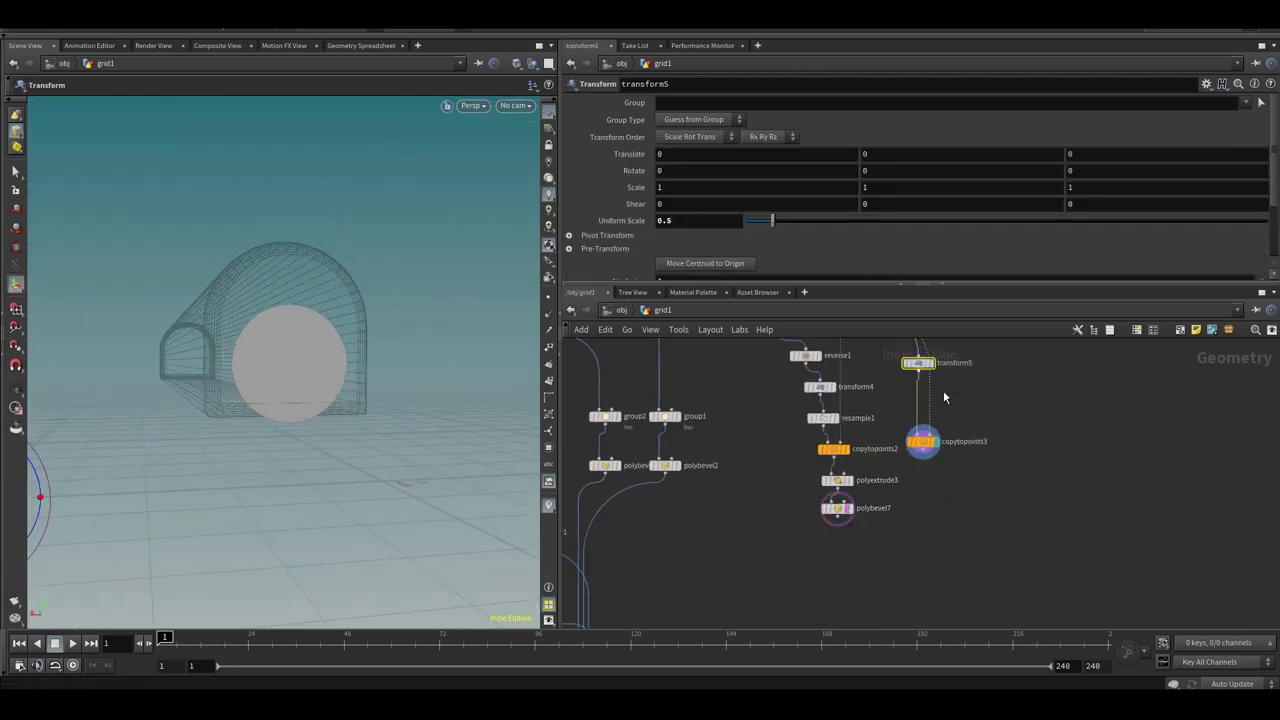
{"action": "middle_click_drag", "start_coordinate": [868, 338], "coordinate": [835, 419]}
{"action": "mouse_move", "coordinate": [76, 436]}
{"action": "left_mouse_down", "text": "alt"}
{"action": "mouse_move", "coordinate": [134, 429]}
{"action": "mouse_move", "coordinate": [90, 434]}
{"action": "left_mouse_up", "text": "alt"}
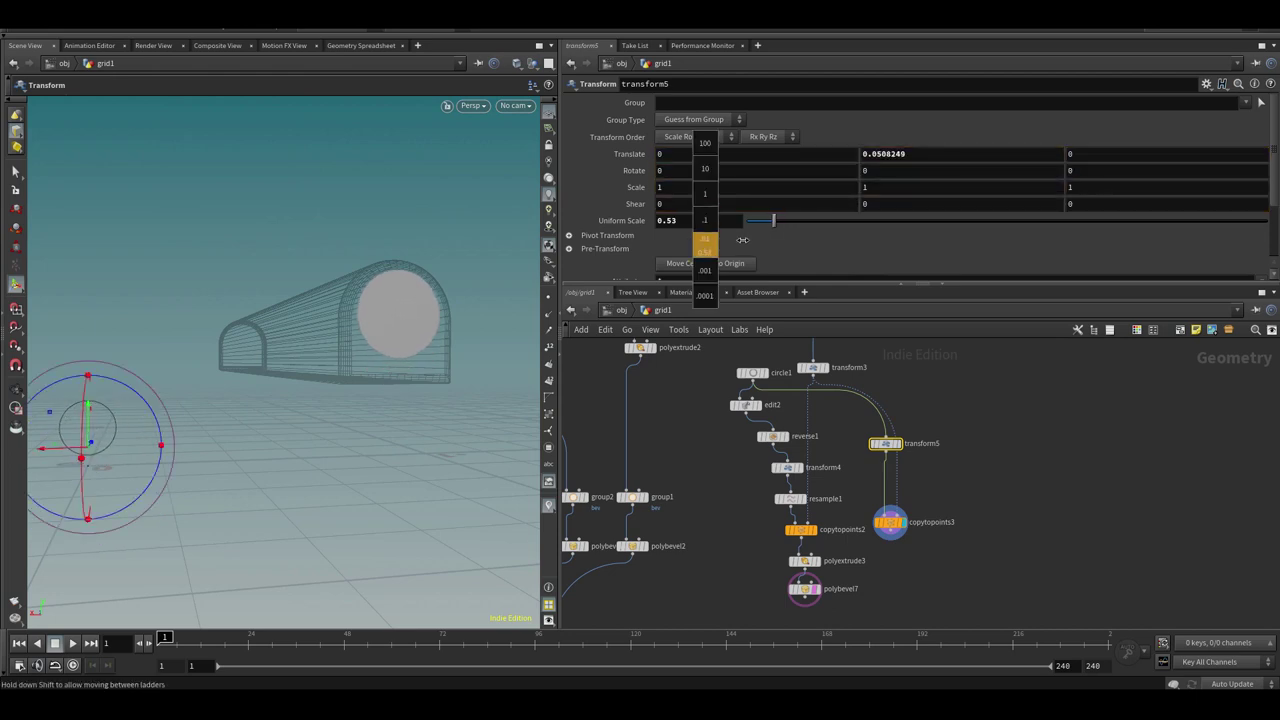
Set transform5's uniform scale to 0.58 and move the circle to about 0.034 in Y and -0.008 in Z
{"action": "left_click_drag", "start_coordinate": [88, 436], "coordinate": [91, 432]}
{"action": "left_click_drag", "start_coordinate": [305, 312], "coordinate": [354, 303], "text": "alt"}
{"action": "right_click_drag", "start_coordinate": [354, 303], "coordinate": [368, 292], "text": "alt"}
{"action": "middle_click_drag", "start_coordinate": [368, 292], "coordinate": [314, 289], "text": "alt"}
{"action": "right_click_drag", "start_coordinate": [314, 289], "coordinate": [377, 266], "text": "alt"}
{"action": "left_click_drag", "start_coordinate": [377, 266], "coordinate": [320, 334], "text": "alt"}
{"action": "right_click_drag", "start_coordinate": [320, 334], "coordinate": [262, 360], "text": "alt"}
{"action": "middle_click_drag", "start_coordinate": [262, 360], "coordinate": [426, 360], "text": "alt"}
{"action": "right_click_drag", "start_coordinate": [426, 360], "coordinate": [412, 366], "text": "alt"}
{"action": "left_click_drag", "start_coordinate": [166, 405], "coordinate": [171, 406]}
Add a PolyExtrude node fed from copytopoints3, below the end circle's Copy to Points
{"action": "middle_click_drag", "start_coordinate": [942, 556], "coordinate": [938, 499]}
{"action": "key", "text": "Tab"}
{"action": "type", "text": "polyext"}
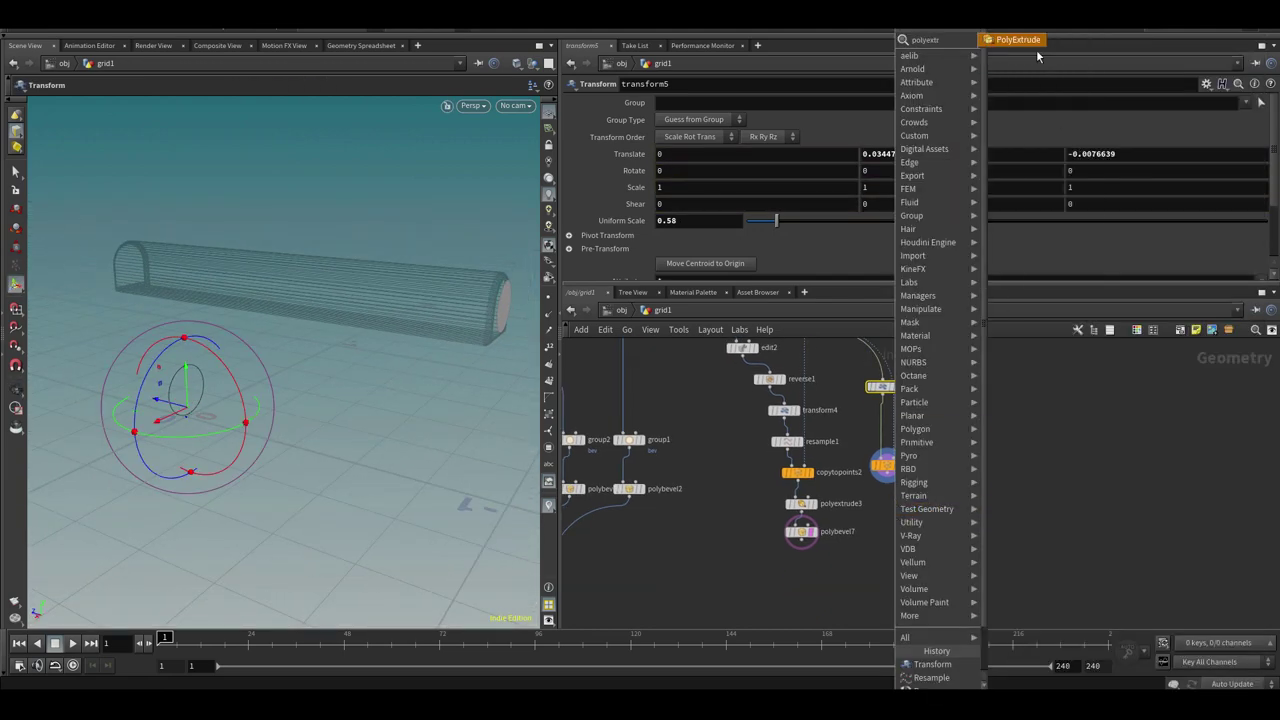
{"action": "left_click", "coordinate": [1030, 42]}
{"action": "left_click", "coordinate": [892, 530]}
{"action": "scroll", "coordinate": [893, 511], "scroll_direction": "up", "scroll_amount": 3}
{"action": "left_click_drag", "start_coordinate": [882, 446], "coordinate": [864, 533]}
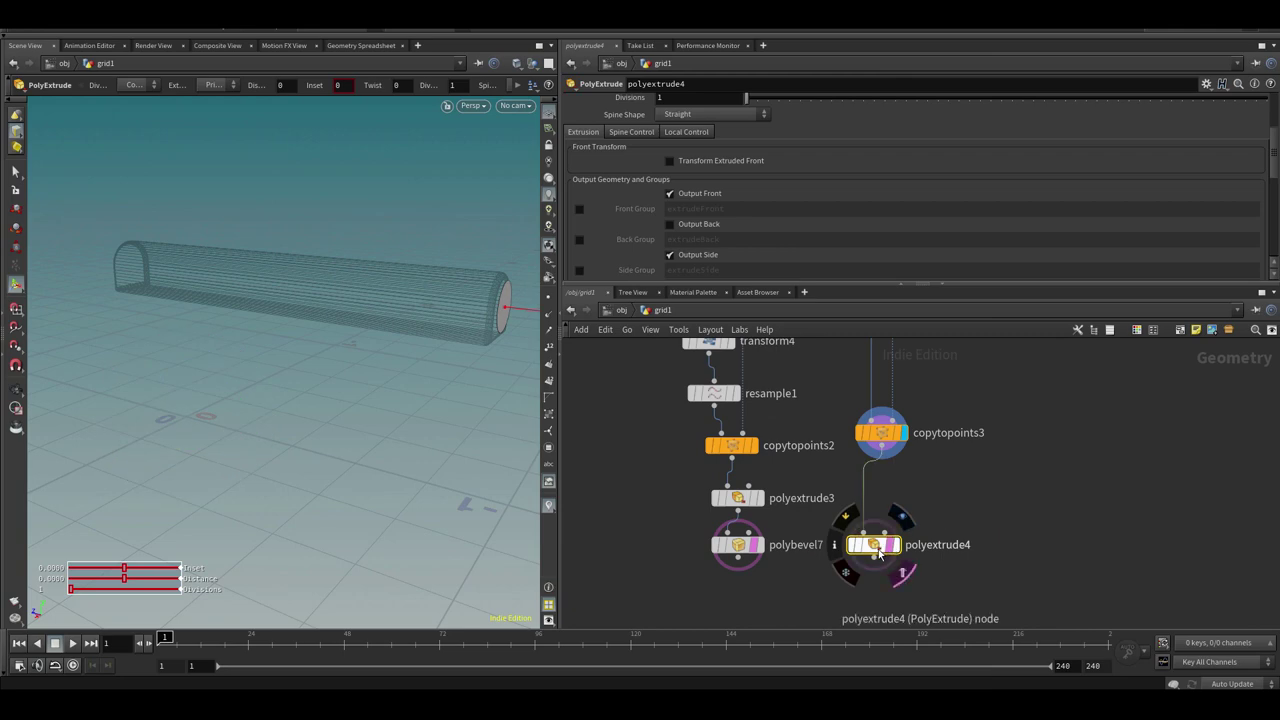
Insert a Reverse node between copytopoints3 and polyextrude4, display polyextrude4, and extrude the circle about 1.62 along the bar
{"action": "key", "text": "Tab"}
{"action": "type", "text": "rev"}
{"action": "key", "text": "Return"}
{"action": "left_click", "coordinate": [863, 486]}
{"action": "left_click", "coordinate": [893, 544]}
{"action": "left_click_drag", "start_coordinate": [491, 305], "coordinate": [137, 261]}
{"action": "left_click_drag", "start_coordinate": [225, 256], "coordinate": [224, 308], "text": "alt"}
{"action": "left_click", "coordinate": [898, 543]}
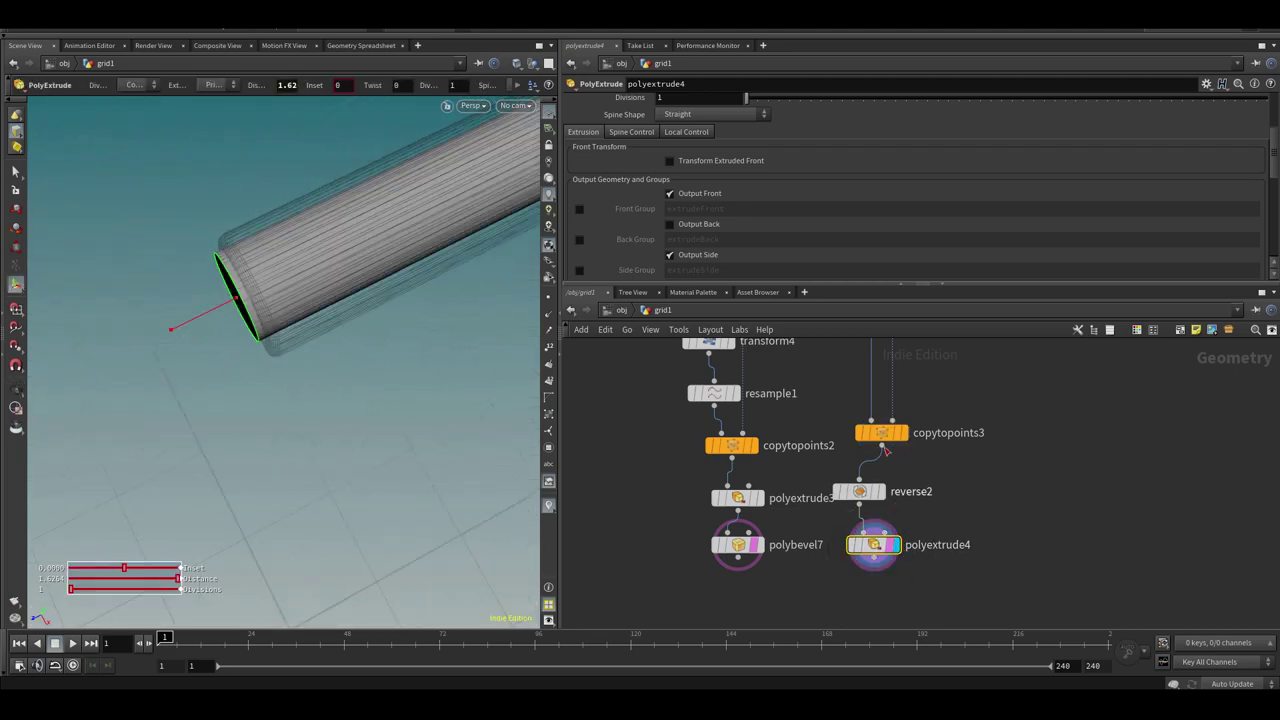
Add a PolyBevel node after polyextrude4, reduce its bevel distance and raise its divisions
{"action": "key", "text": "s"}
{"action": "left_click_drag", "start_coordinate": [291, 374], "coordinate": [263, 291], "text": "alt"}
{"action": "key", "text": "Tab"}
{"action": "type", "text": "bev"}
{"action": "key", "text": "Return"}
{"action": "left_click_drag", "start_coordinate": [754, 122], "coordinate": [747, 120]}
{"action": "left_click_drag", "start_coordinate": [745, 235], "coordinate": [874, 234]}
{"action": "scroll", "coordinate": [263, 460], "scroll_direction": "down", "scroll_amount": 3}
{"action": "middle_click_drag", "start_coordinate": [263, 460], "coordinate": [325, 443], "text": "alt"}
Move the end circle to about -0.013 in Z in transform5
{"action": "middle_click_drag", "start_coordinate": [948, 398], "coordinate": [917, 581]}
{"action": "left_click", "coordinate": [843, 437]}
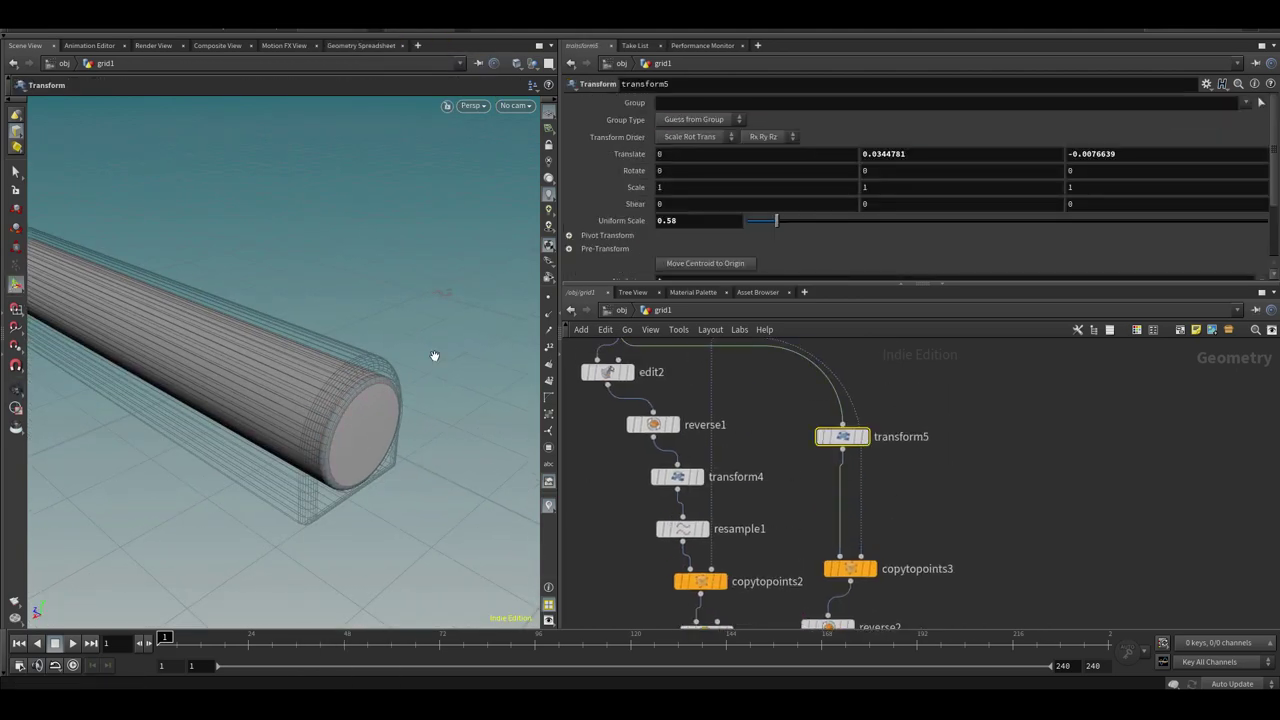
{"action": "middle_click_drag", "start_coordinate": [300, 405], "coordinate": [354, 380], "text": "alt"}
{"action": "scroll", "coordinate": [354, 380], "scroll_direction": "down", "scroll_amount": 4}
{"action": "left_click_drag", "start_coordinate": [156, 412], "coordinate": [163, 417]}
{"action": "left_click_drag", "start_coordinate": [258, 317], "coordinate": [160, 388], "text": "alt"}
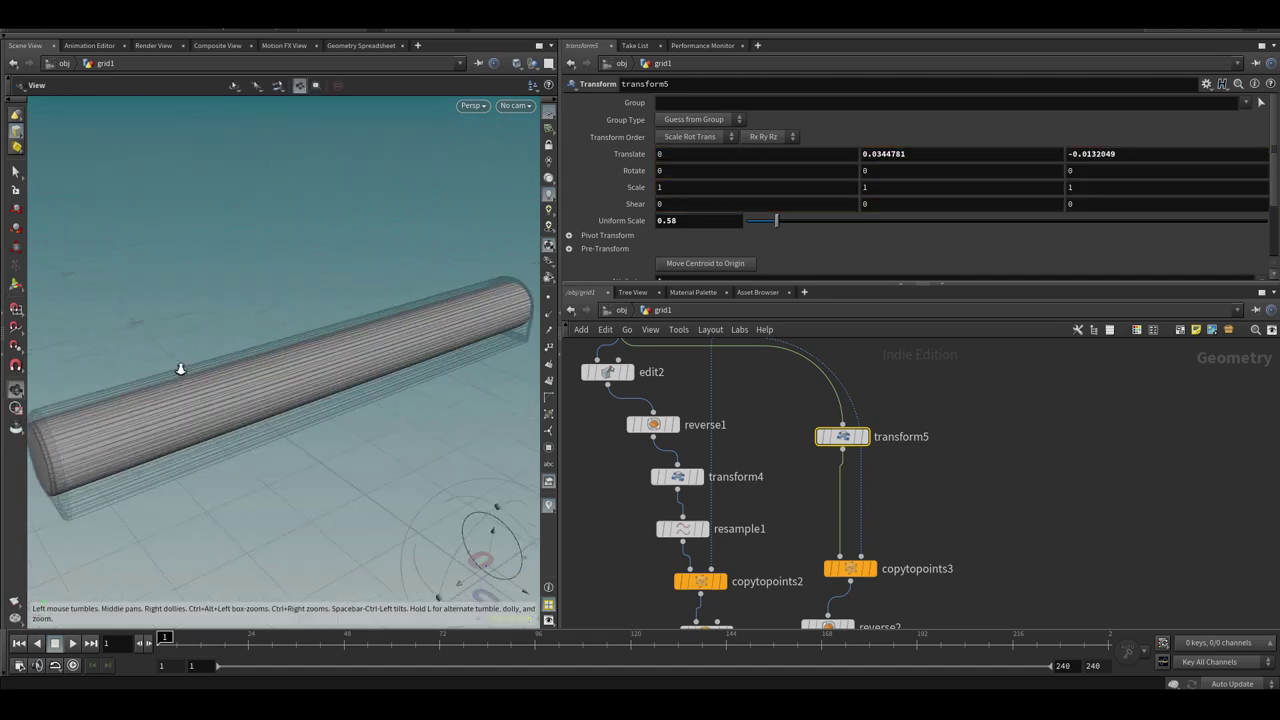
Enable Output Back on polyextrude4 and set its extrusion distance to about 1.63
{"action": "middle_click_drag", "start_coordinate": [160, 388], "coordinate": [266, 309], "text": "alt"}
{"action": "scroll", "coordinate": [266, 309], "scroll_direction": "up", "scroll_amount": 5}
{"action": "left_click_drag", "start_coordinate": [266, 309], "coordinate": [205, 318], "text": "alt"}
{"action": "middle_click_drag", "start_coordinate": [990, 587], "coordinate": [1012, 401]}
{"action": "left_click", "coordinate": [866, 495]}
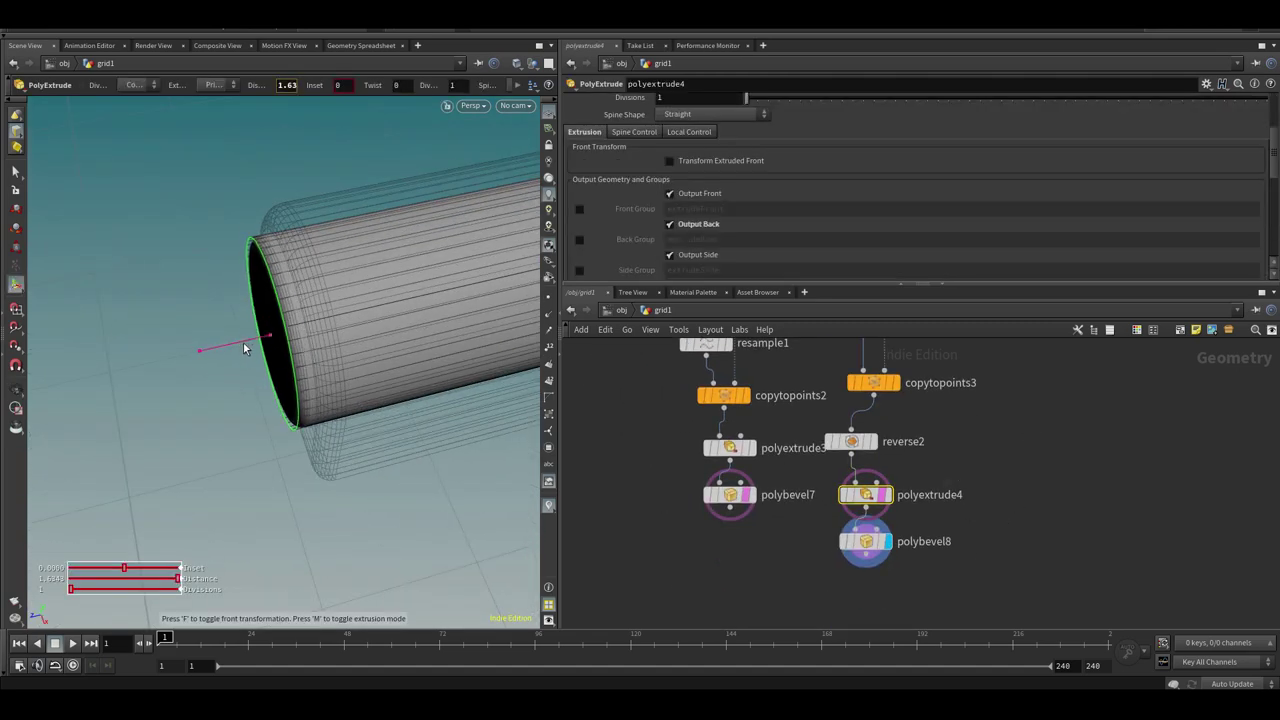
Add a Merge node that combines polybevel7 and polybevel8
{"action": "middle_click_drag", "start_coordinate": [756, 577], "coordinate": [813, 504]}
{"action": "key", "text": "Tab"}
{"action": "type", "text": "mer"}
{"action": "key", "text": "Return"}
{"action": "left_click", "coordinate": [814, 540]}
{"action": "left_click_drag", "start_coordinate": [786, 435], "coordinate": [813, 530]}
{"action": "left_click_drag", "start_coordinate": [922, 482], "coordinate": [815, 530]}
Connect merge2 to merge1 and display merge1 to show the complete case
{"action": "scroll", "coordinate": [810, 535], "scroll_direction": "down", "scroll_amount": 5}
{"action": "middle_click_drag", "start_coordinate": [704, 565], "coordinate": [825, 503]}
{"action": "scroll", "coordinate": [931, 505], "scroll_direction": "up", "scroll_amount": 3}
{"action": "left_click_drag", "start_coordinate": [943, 460], "coordinate": [625, 524]}
{"action": "scroll", "coordinate": [650, 532], "scroll_direction": "up", "scroll_amount": 1}
{"action": "left_click", "coordinate": [636, 536]}
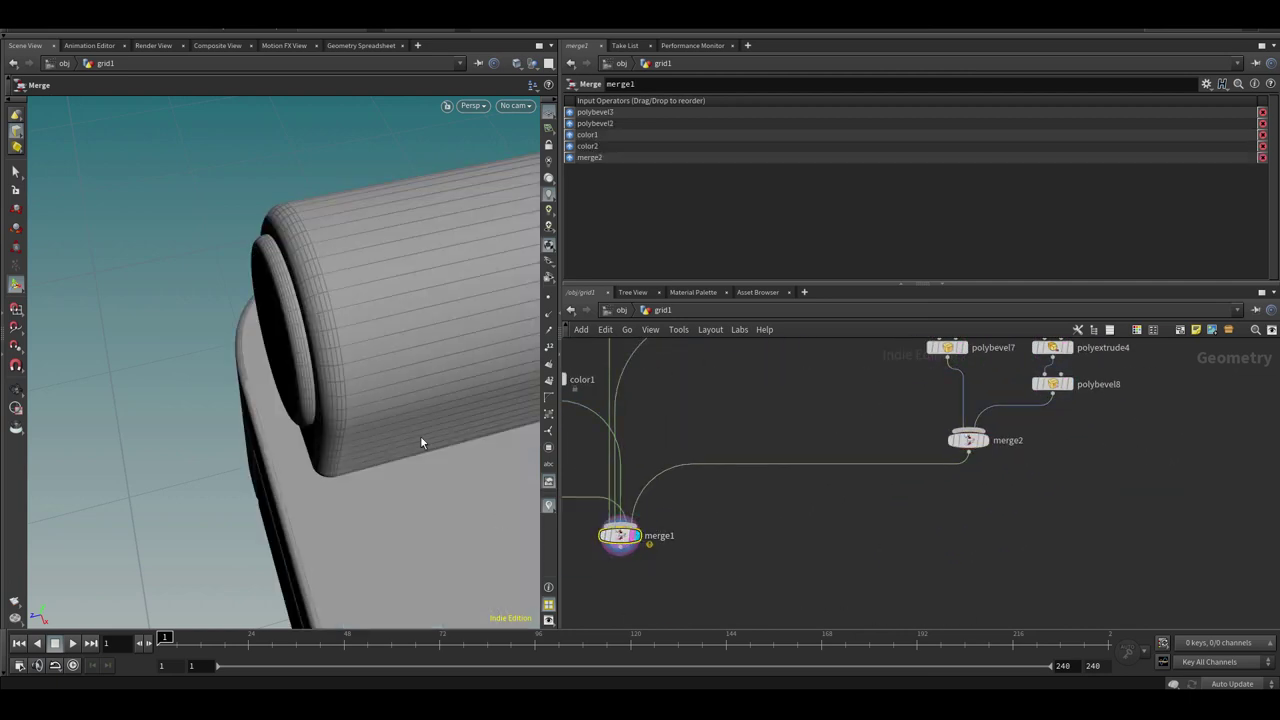
{"action": "scroll", "coordinate": [400, 349], "scroll_direction": "down", "scroll_amount": 5}
{"action": "left_click_drag", "start_coordinate": [363, 369], "coordinate": [231, 354], "text": "alt"}
Save the scene as "boss level1" in the K:/houdini 18 files/ folder
{"action": "key", "text": "ctrl+s"}
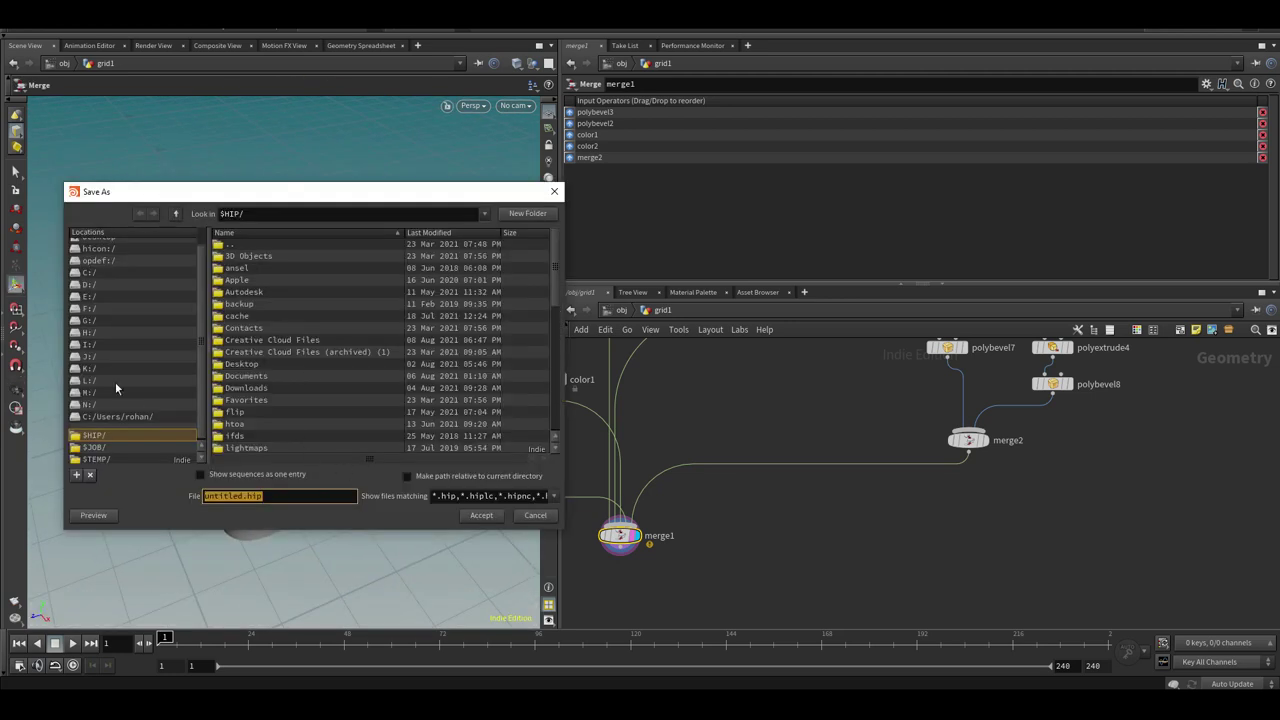
{"action": "double_click", "coordinate": [287, 350]}
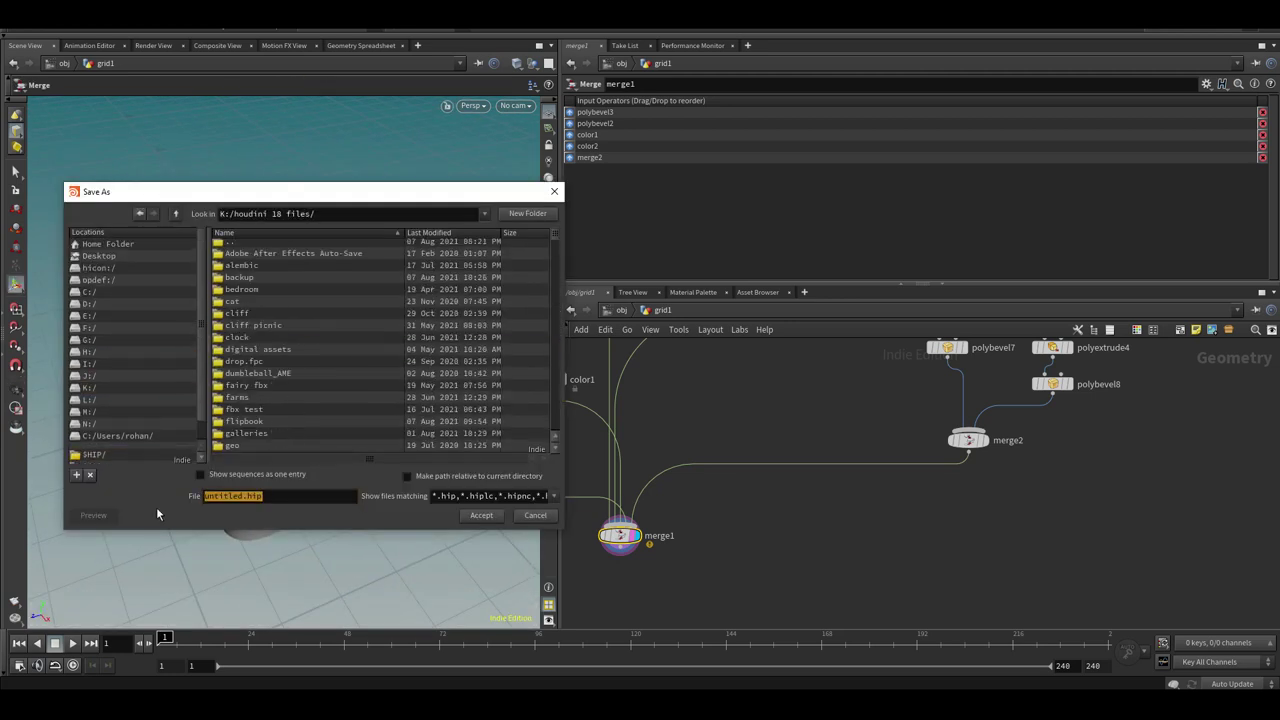
{"action": "type", "text": "boss level"}
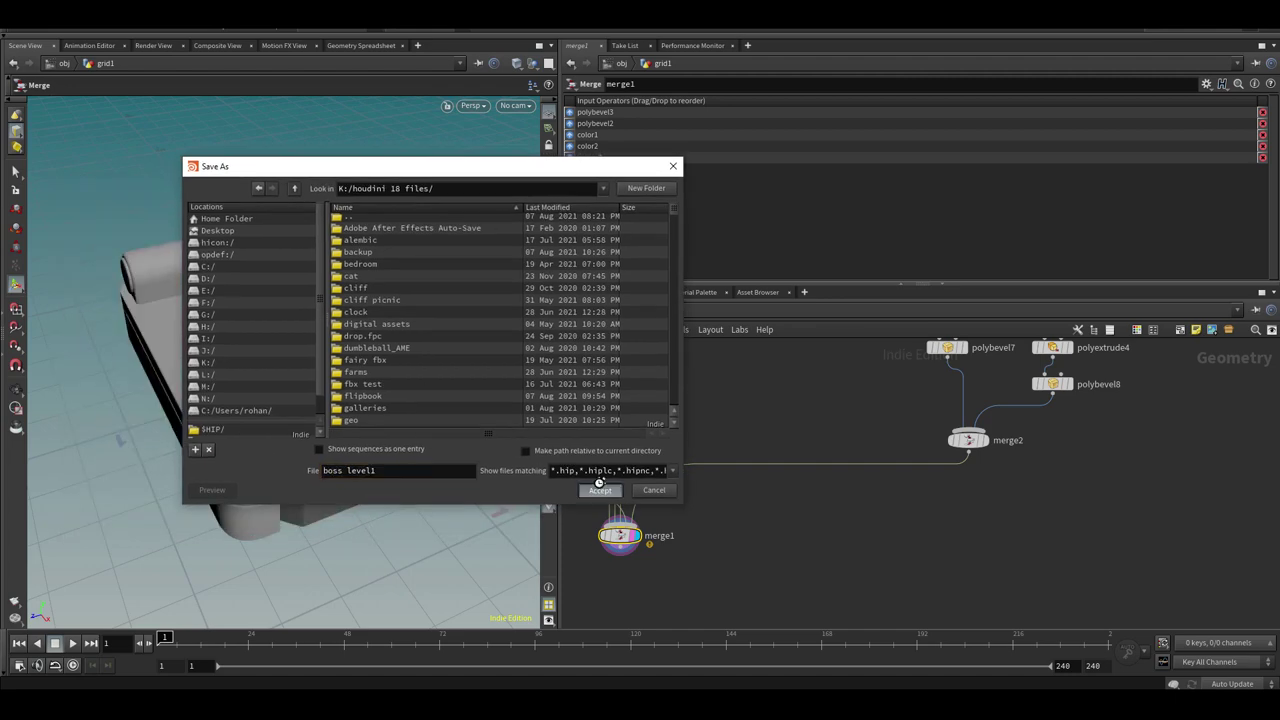
{"action": "type", "text": "1"}
{"action": "left_click", "coordinate": [600, 489]}
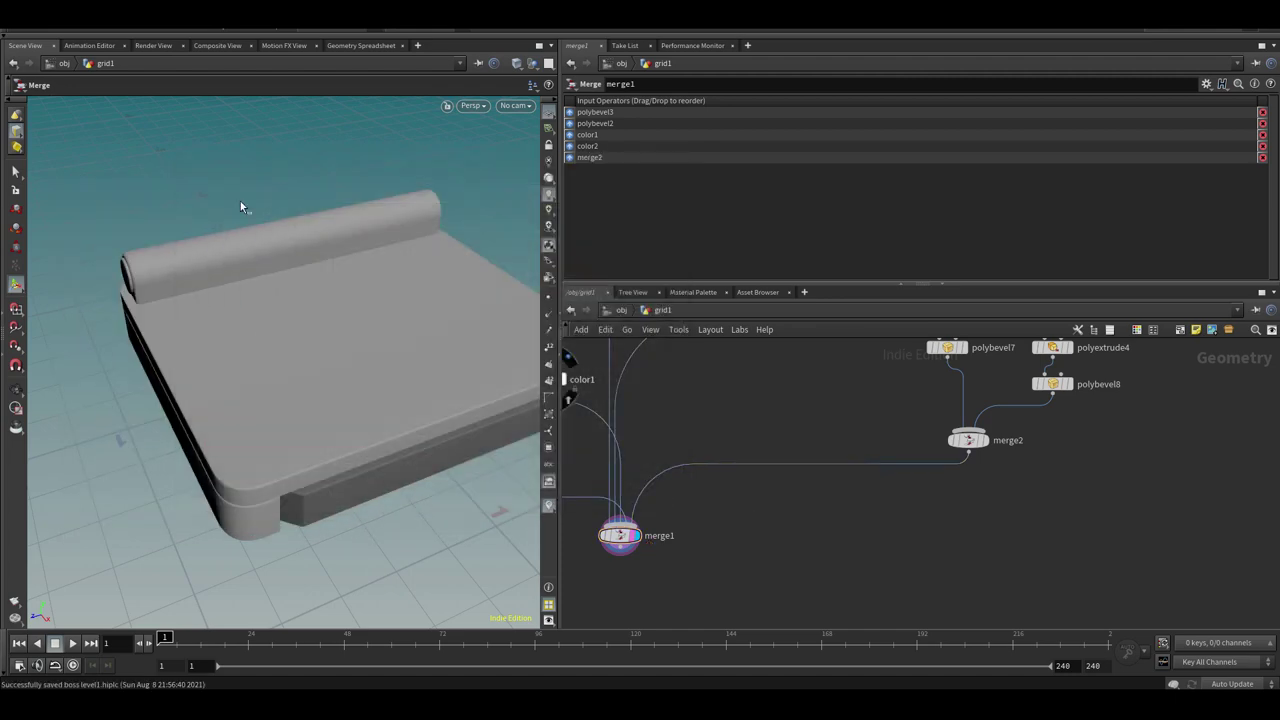
{"action": "left_click_drag", "start_coordinate": [200, 360], "coordinate": [345, 366], "text": "alt"}
{"action": "middle_click_drag", "start_coordinate": [1075, 525], "coordinate": [1077, 580]}
{"action": "key", "text": "Tab"}
{"action": "mouse_move", "coordinate": [1038, 534]}
{"action": "left_click", "coordinate": [799, 158]}
{"action": "left_click", "coordinate": [915, 537]}
{"action": "left_click_drag", "start_coordinate": [369, 357], "coordinate": [359, 356]}
{"action": "key", "text": "ctrl+z"}
{"action": "key", "text": "Delete"}
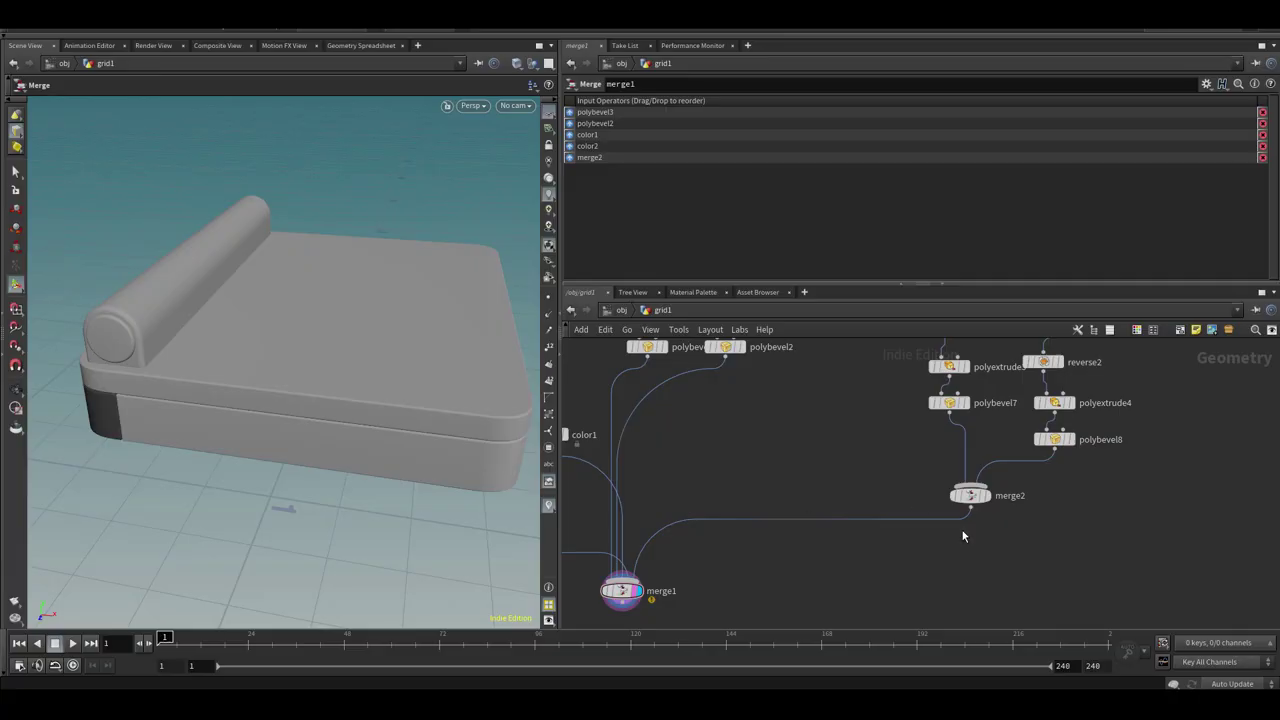
Add a box over the bar, about 0.70 long in Z and centred near -0.55 in X and 0.27 in Z, with polybevel7 templated
{"action": "key", "text": "Tab"}
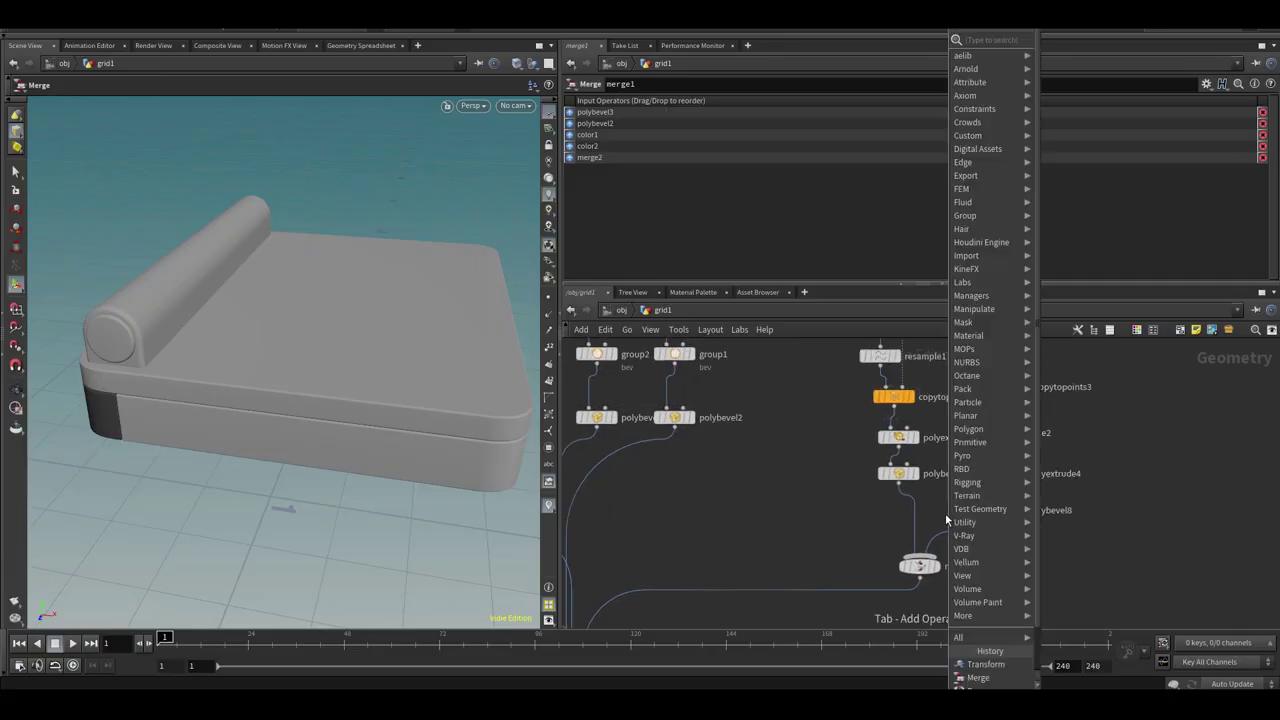
{"action": "key", "text": "Escape"}
{"action": "left_click", "coordinate": [801, 485]}
{"action": "scroll", "coordinate": [871, 508], "scroll_direction": "up", "scroll_amount": 3}
{"action": "left_click", "coordinate": [926, 458]}
{"action": "left_click", "coordinate": [771, 476]}
{"action": "left_click_drag", "start_coordinate": [371, 350], "coordinate": [303, 349]}
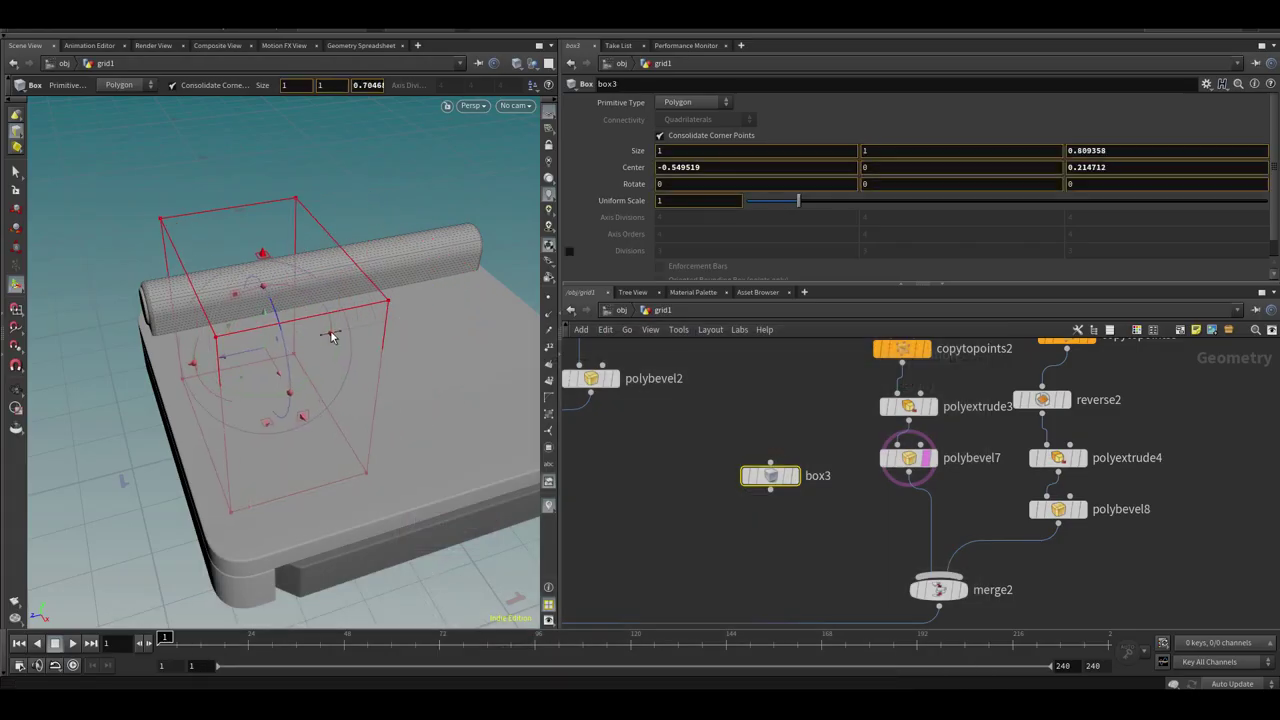
{"action": "key", "text": "Tab"}
{"action": "type", "text": "tr"}
{"action": "key", "text": "Down"}
{"action": "key", "text": "Down"}
{"action": "key", "text": "Down"}
{"action": "key", "text": "Return"}
{"action": "left_click", "coordinate": [826, 546]}
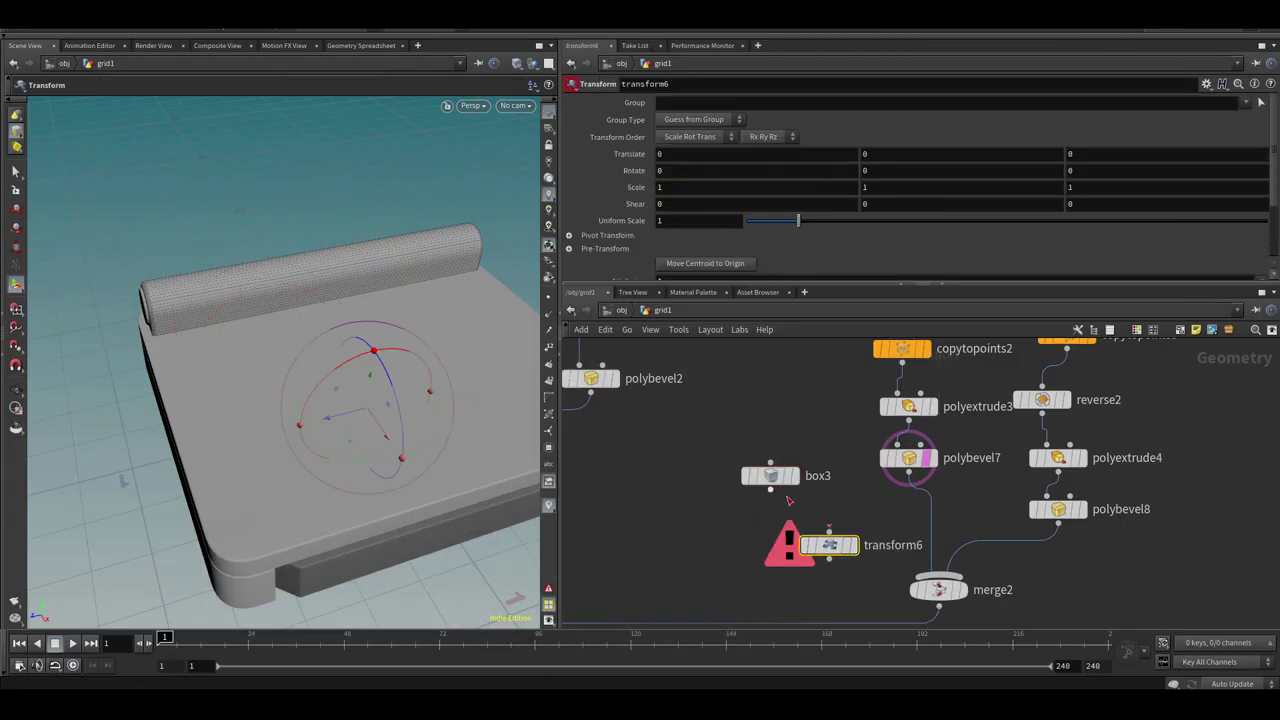
{"action": "left_click_drag", "start_coordinate": [346, 413], "coordinate": [444, 392]}
{"action": "key", "text": "Delete"}
Duplicate box3, make the copy about 0.38 long at about -0.48 in Z, and raise both boxes by about 0.12
{"action": "left_click_drag", "start_coordinate": [770, 477], "coordinate": [722, 459]}
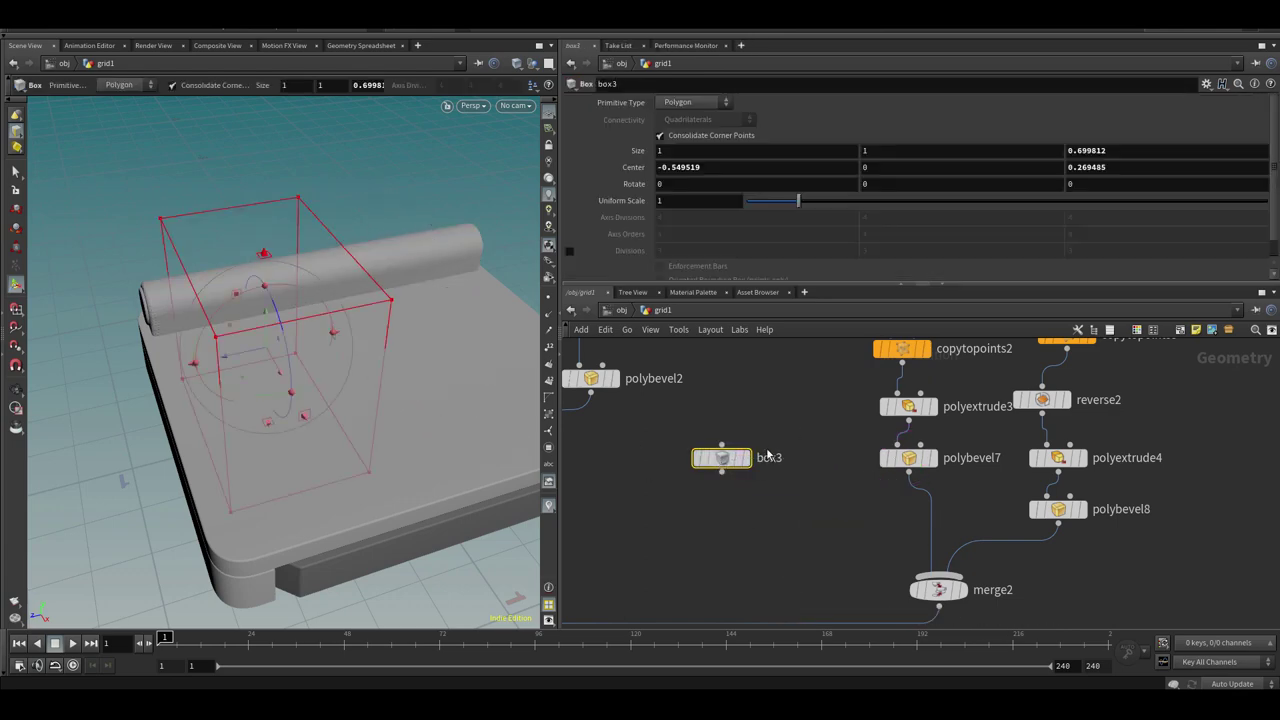
{"action": "left_click_drag", "start_coordinate": [248, 352], "coordinate": [378, 313]}
{"action": "left_click_drag", "start_coordinate": [469, 319], "coordinate": [438, 314]}
{"action": "left_click_drag", "start_coordinate": [385, 322], "coordinate": [432, 323], "text": "alt"}
{"action": "left_click_drag", "start_coordinate": [348, 292], "coordinate": [318, 262], "text": "alt"}
{"action": "left_click_drag", "start_coordinate": [355, 289], "coordinate": [355, 283]}
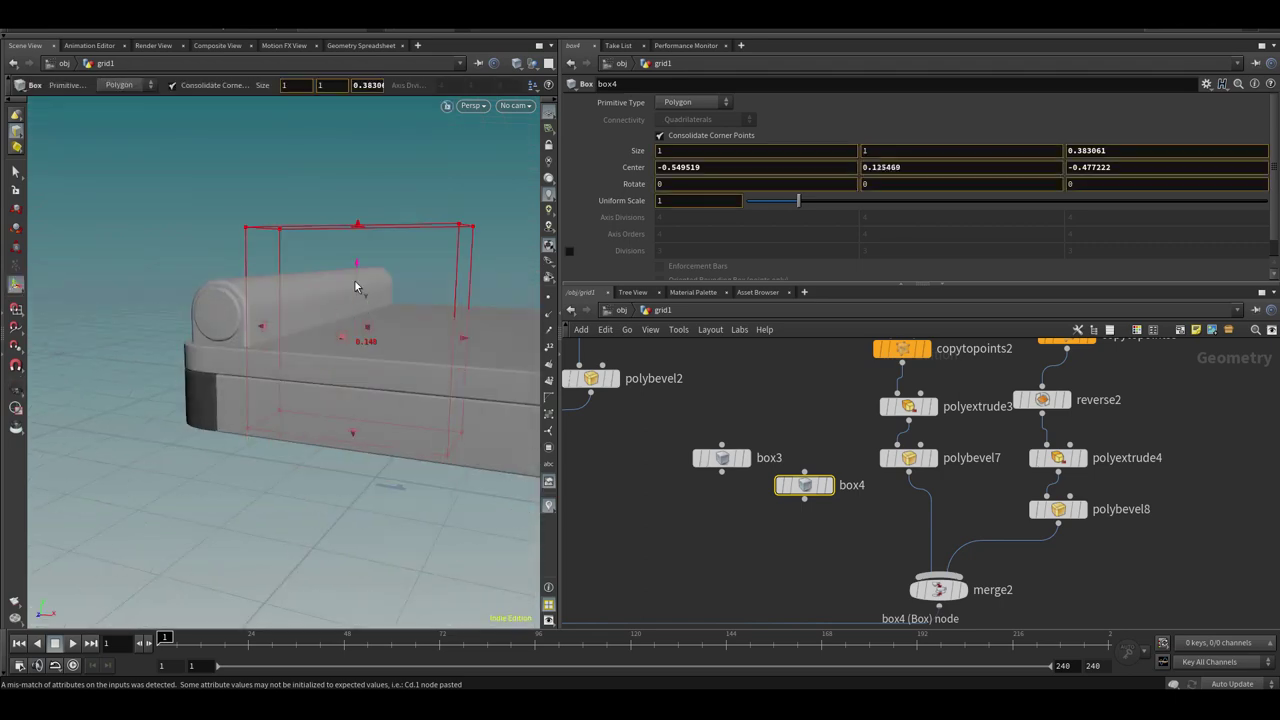
{"action": "left_click_drag", "start_coordinate": [294, 352], "coordinate": [298, 323]}
Add a Merge node that combines box3 and box4
{"action": "key", "text": "Tab"}
{"action": "type", "text": "mer"}
{"action": "key", "text": "Return"}
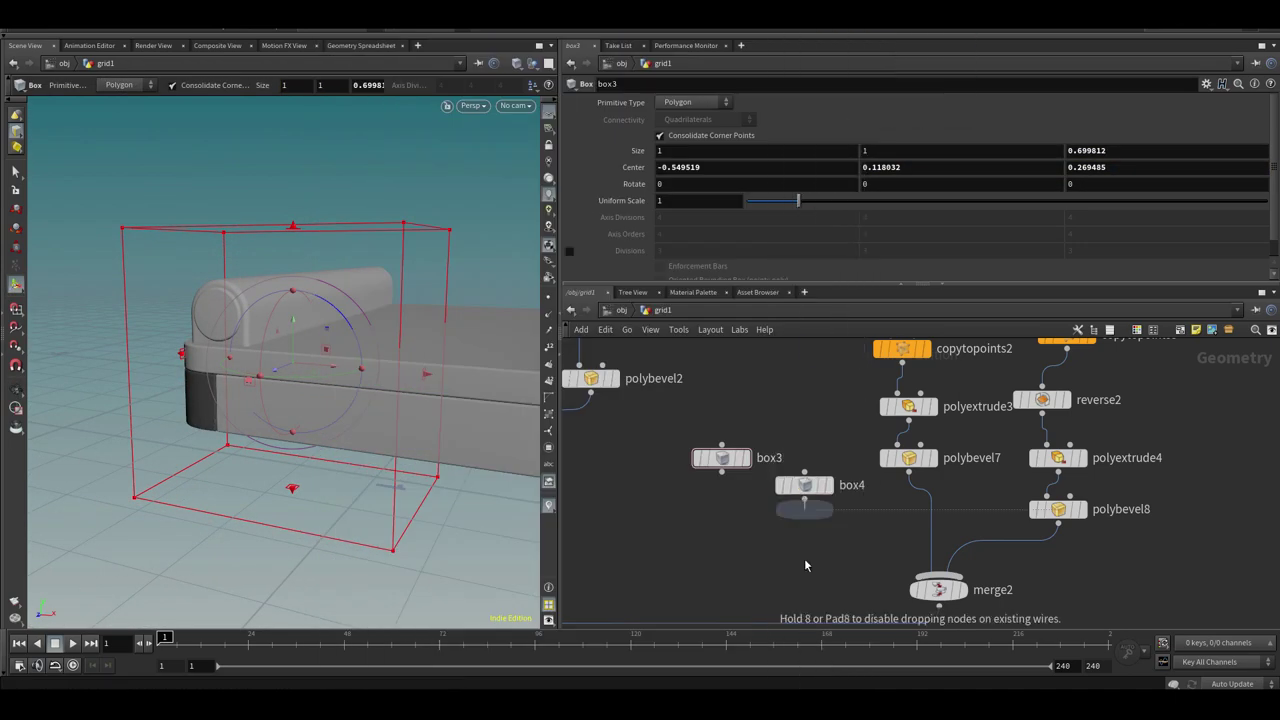
{"action": "left_click", "coordinate": [793, 562]}
{"action": "left_click_drag", "start_coordinate": [722, 472], "coordinate": [793, 548]}
Move merge2 and merge1 lower in the network to make room below merge3
{"action": "middle_click_drag", "start_coordinate": [865, 518], "coordinate": [846, 434]}
{"action": "left_click_drag", "start_coordinate": [916, 504], "coordinate": [909, 552]}
{"action": "scroll", "coordinate": [909, 552], "scroll_direction": "down", "scroll_amount": 3}
{"action": "middle_click_drag", "start_coordinate": [860, 545], "coordinate": [968, 453]}
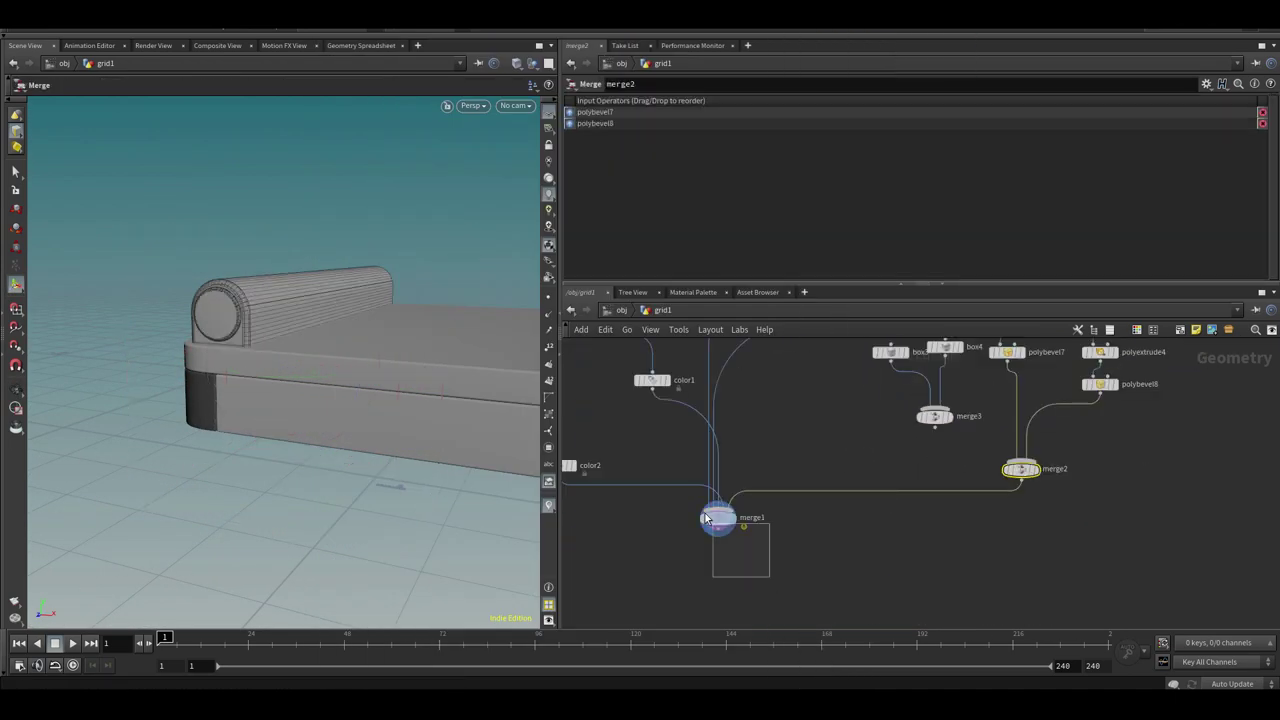
{"action": "left_click_drag", "start_coordinate": [719, 518], "coordinate": [740, 605]}
{"action": "middle_click_drag", "start_coordinate": [900, 480], "coordinate": [835, 523]}
{"action": "left_click_drag", "start_coordinate": [954, 509], "coordinate": [950, 562]}
Add a Boolean Subtract that cuts merge3's boxes from polybevel7, inserted before merge2, and display merge1
{"action": "scroll", "coordinate": [909, 497], "scroll_direction": "up", "scroll_amount": 3}
{"action": "key", "text": "Tab"}
{"action": "type", "text": "boolean s"}
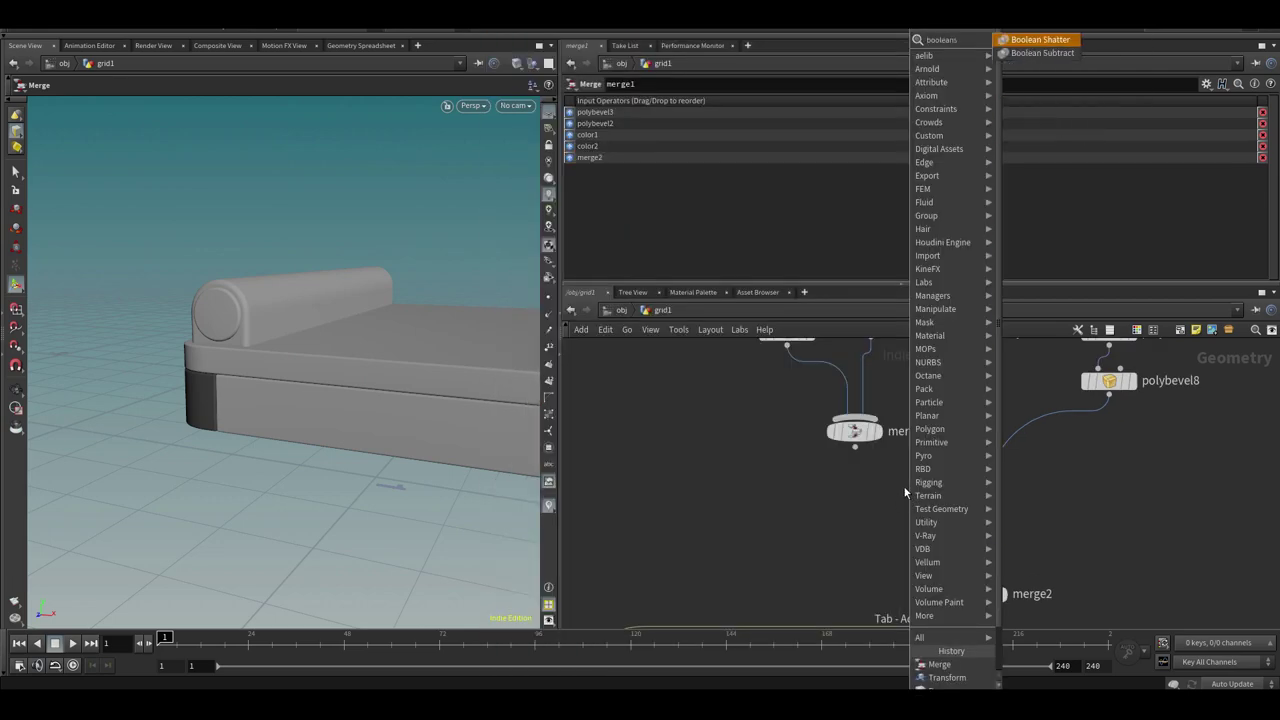
{"action": "left_click", "coordinate": [1008, 53]}
{"action": "left_click", "coordinate": [965, 460]}
{"action": "left_click_drag", "start_coordinate": [957, 464], "coordinate": [917, 507]}
{"action": "left_click_drag", "start_coordinate": [855, 447], "coordinate": [937, 488]}
{"action": "middle_click_drag", "start_coordinate": [960, 580], "coordinate": [1113, 366]}
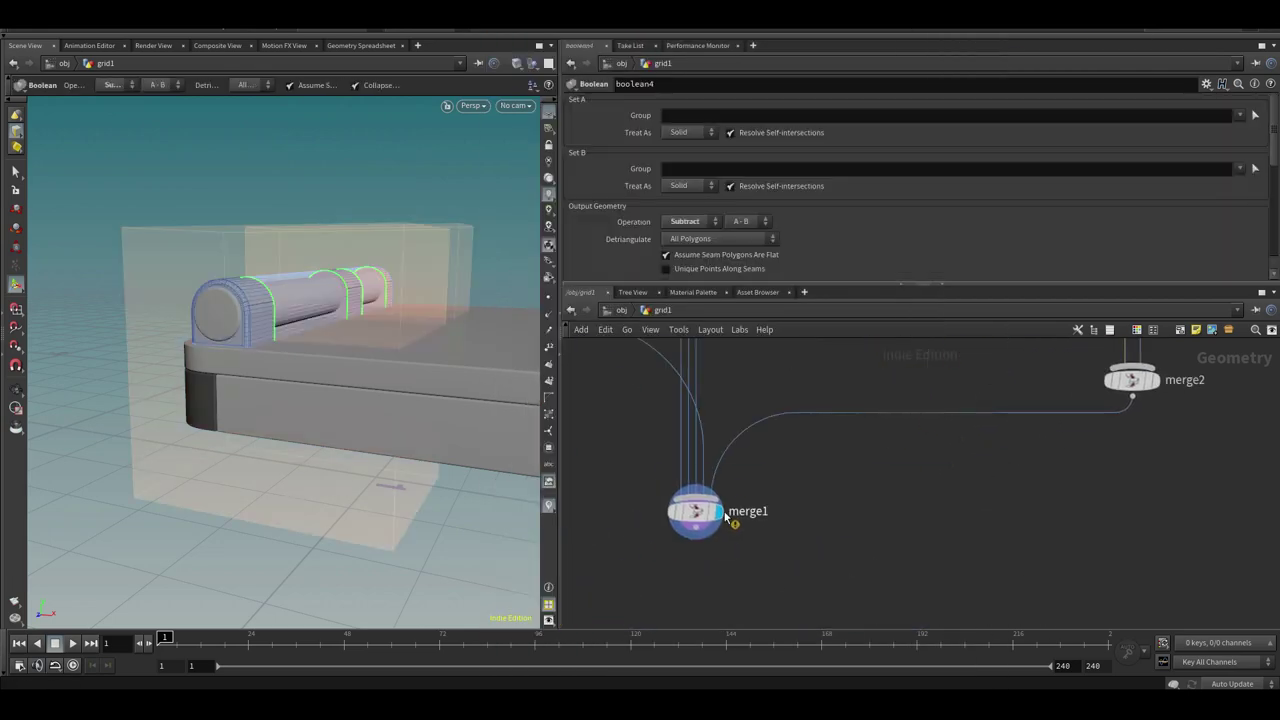
{"action": "left_click", "coordinate": [676, 541]}
{"action": "left_click_drag", "start_coordinate": [330, 300], "coordinate": [374, 354], "text": "alt"}
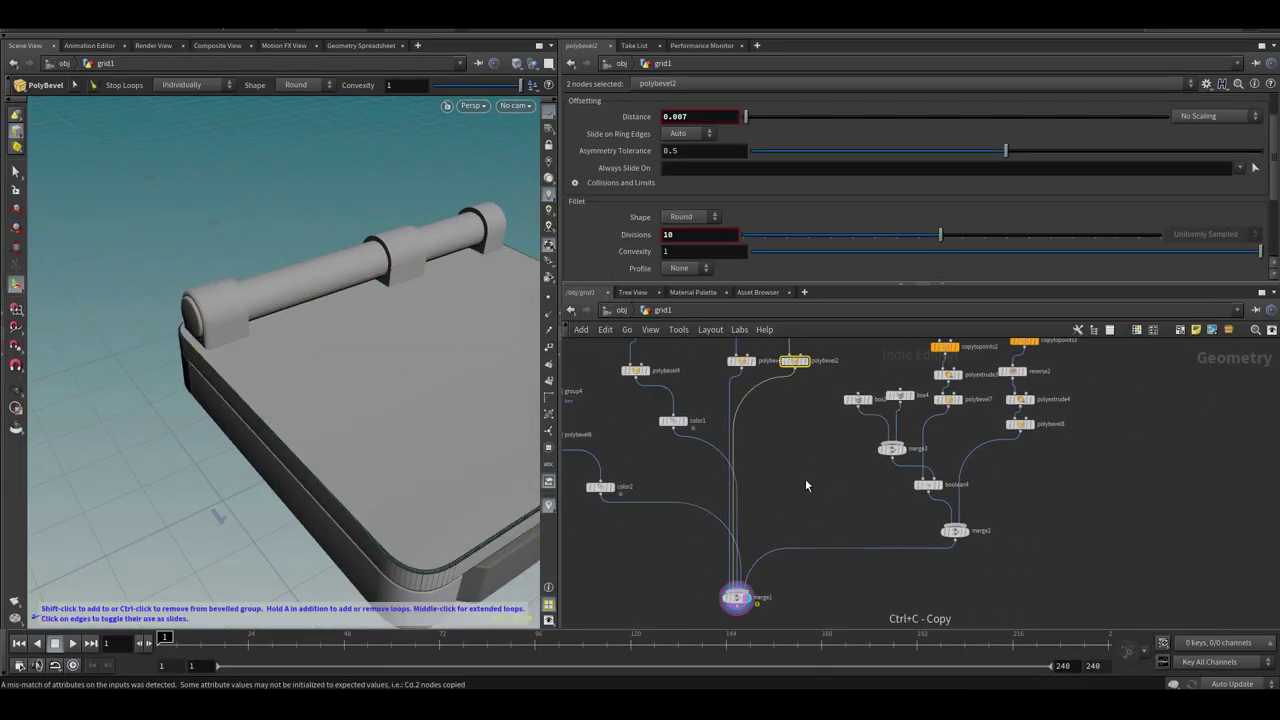
Paste copies of group1 and polybevel2 between boolean4 and merge2 to bevel the cut edges, and save the scene
{"action": "key", "text": "ctrl+v"}
{"action": "left_click", "coordinate": [881, 536]}
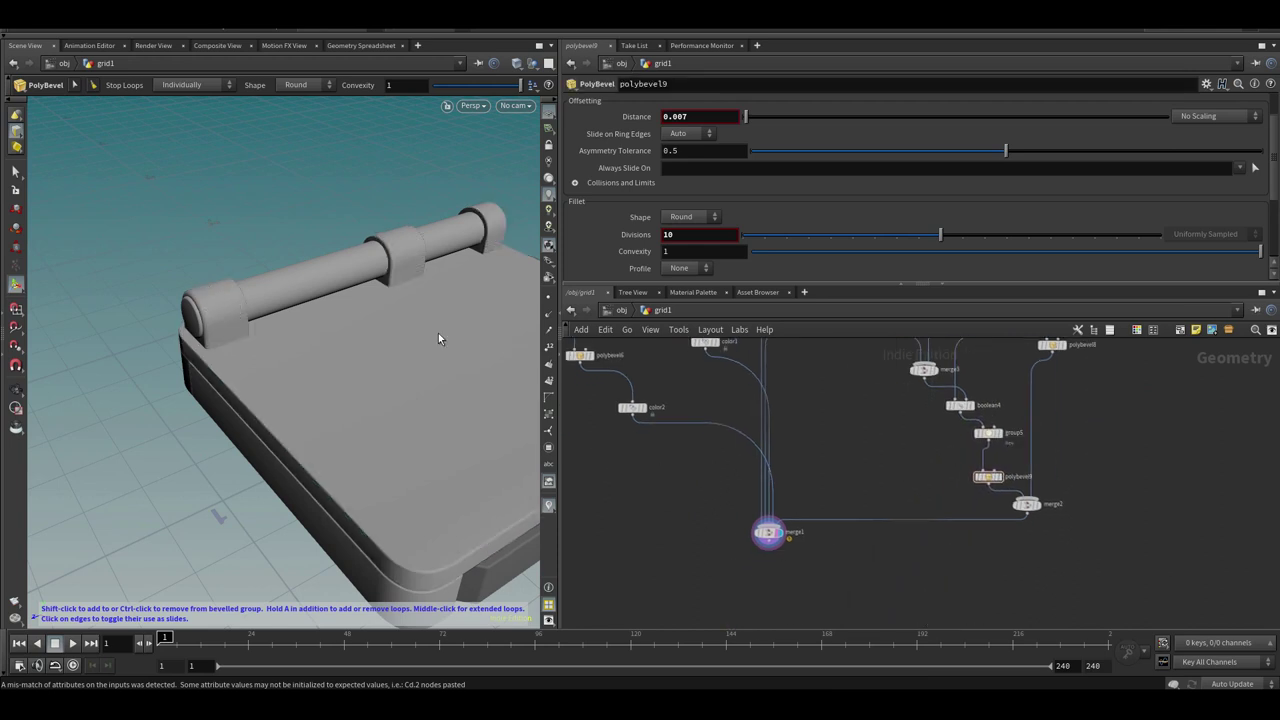
{"action": "left_click_drag", "start_coordinate": [438, 333], "coordinate": [408, 300], "text": "alt"}
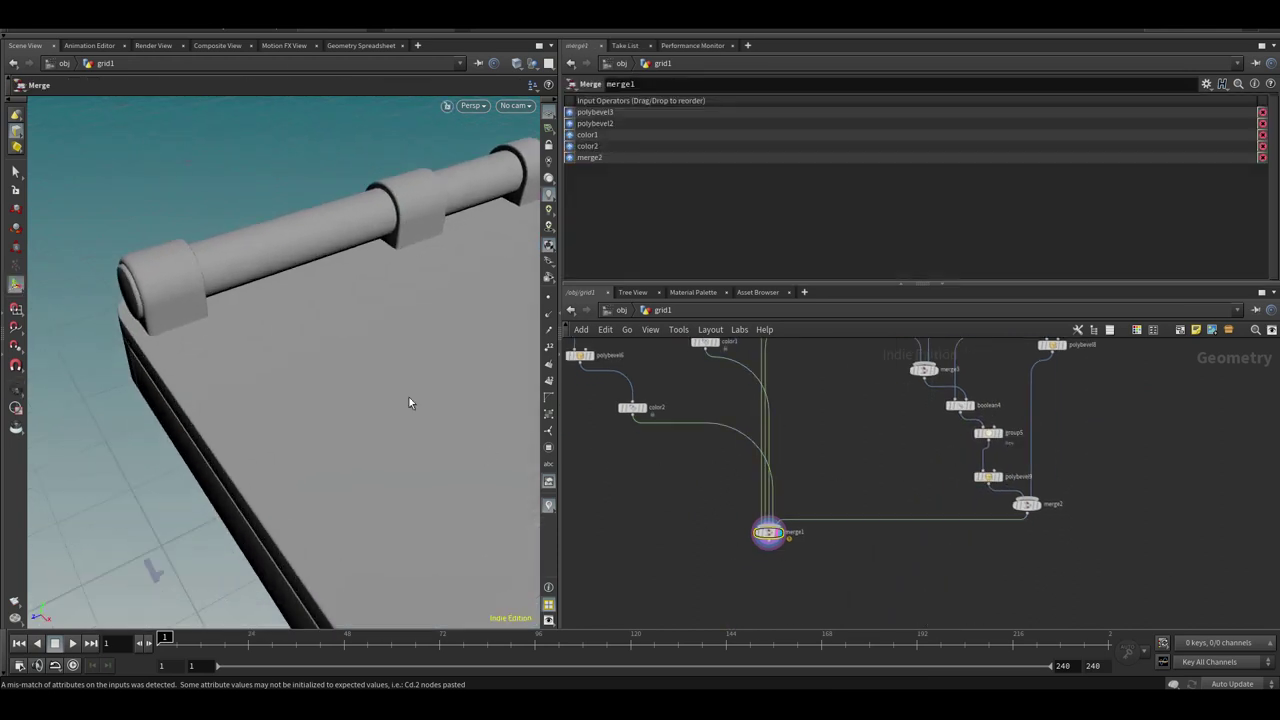
{"action": "left_click_drag", "start_coordinate": [409, 397], "coordinate": [323, 368]}
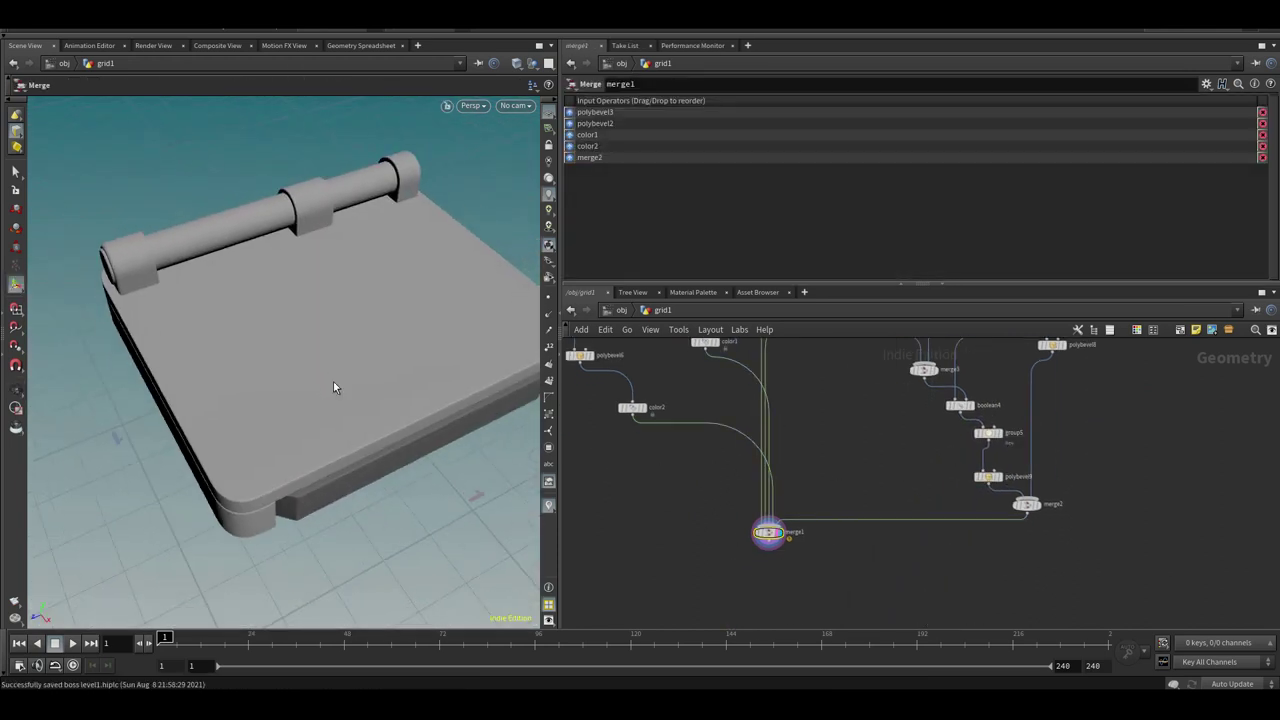
Set transform5's uniform scale to 0.5 and raise the inner rod to about 0.05 in Y
{"action": "left_click_drag", "start_coordinate": [142, 302], "coordinate": [274, 220], "text": "alt"}
{"action": "right_click_drag", "start_coordinate": [274, 220], "coordinate": [357, 237], "text": "alt"}
{"action": "left_click_drag", "start_coordinate": [357, 237], "coordinate": [400, 243], "text": "alt"}
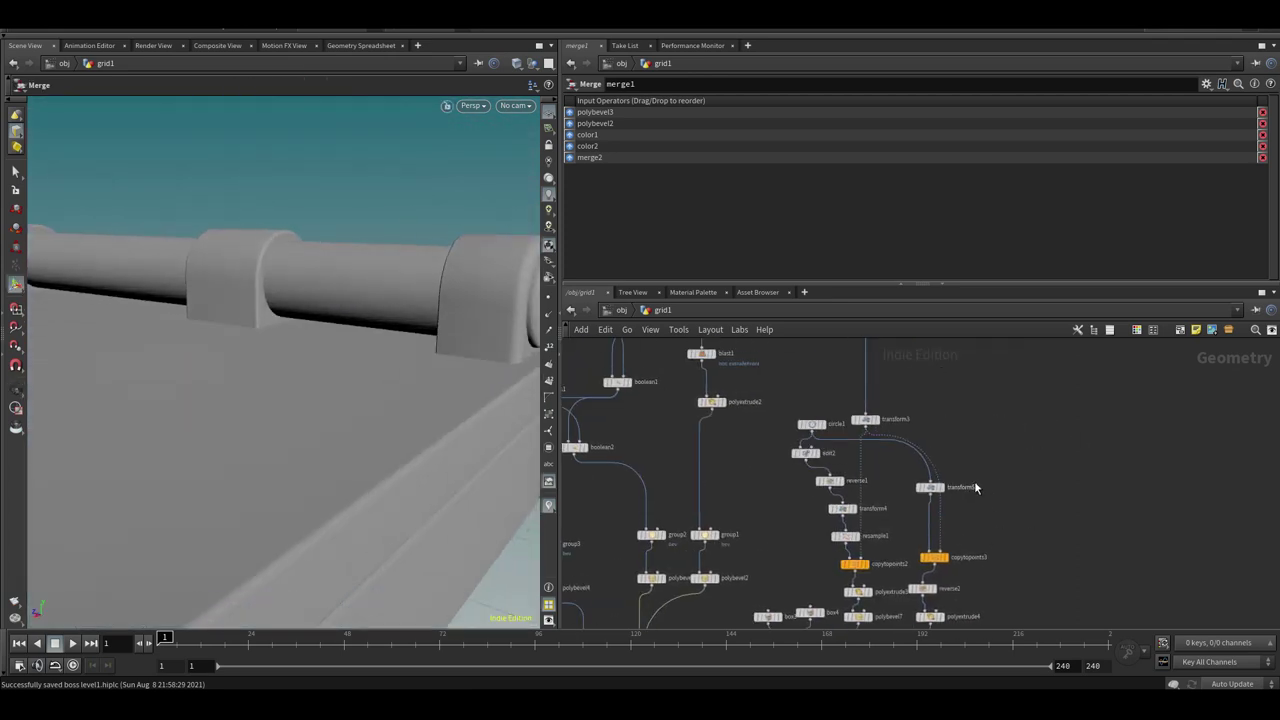
{"action": "left_click", "coordinate": [930, 487]}
{"action": "left_click_drag", "start_coordinate": [773, 221], "coordinate": [772, 221]}
{"action": "left_click_drag", "start_coordinate": [400, 335], "coordinate": [337, 346], "text": "alt"}
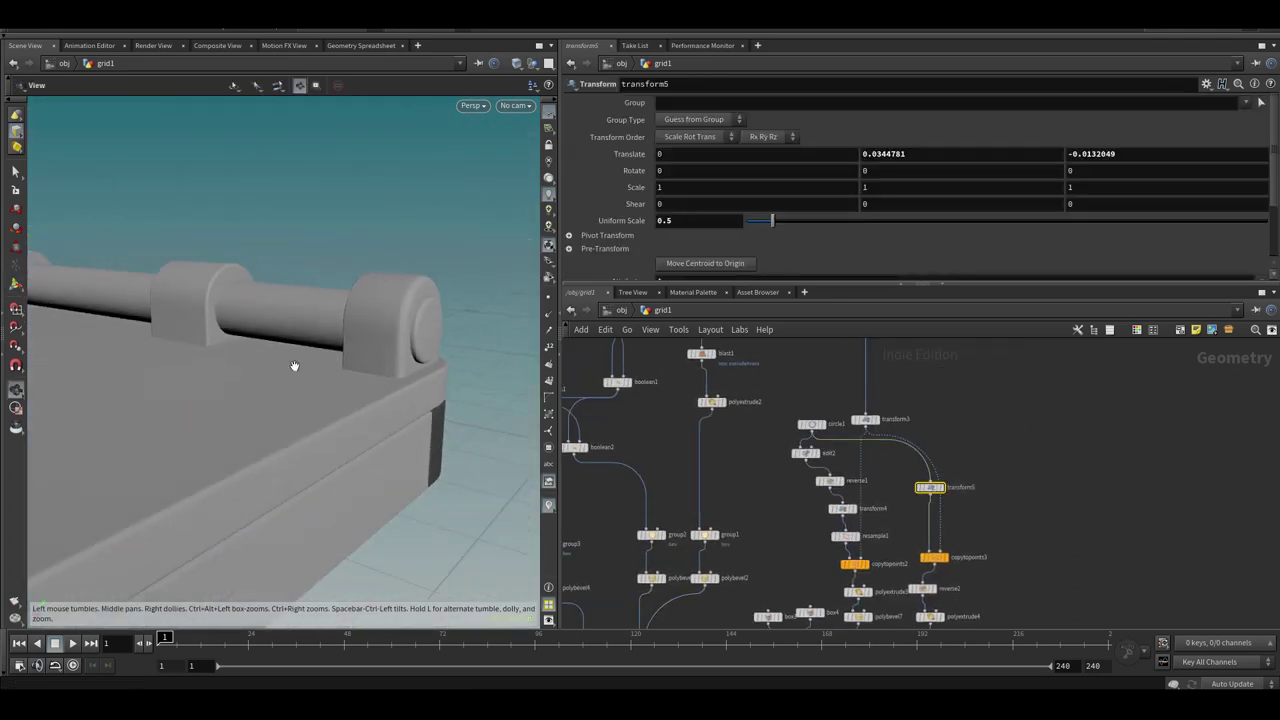
{"action": "right_click_drag", "start_coordinate": [337, 346], "coordinate": [160, 344], "text": "alt"}
{"action": "left_click_drag", "start_coordinate": [143, 357], "coordinate": [142, 346]}
{"action": "left_click_drag", "start_coordinate": [296, 268], "coordinate": [343, 277], "text": "alt"}
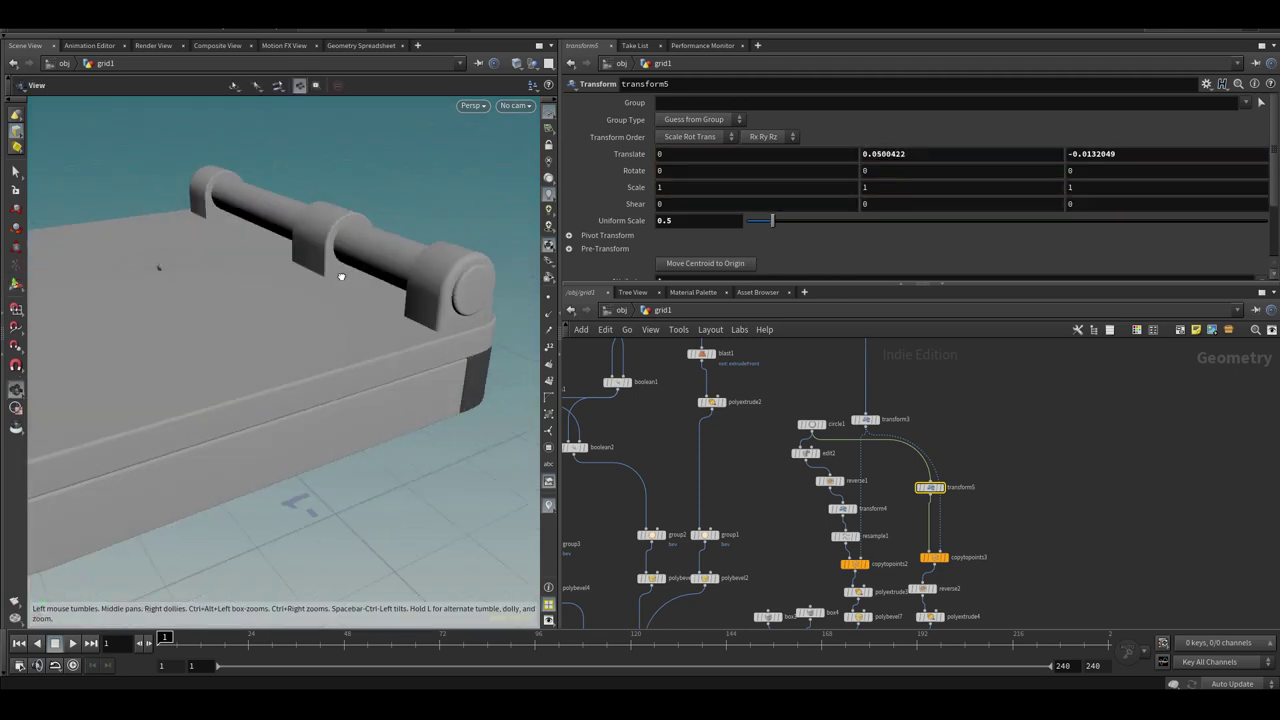
{"action": "right_click_drag", "start_coordinate": [343, 277], "coordinate": [454, 231], "text": "alt"}
{"action": "left_click_drag", "start_coordinate": [454, 231], "coordinate": [368, 299], "text": "alt"}
{"action": "right_click_drag", "start_coordinate": [368, 299], "coordinate": [317, 297], "text": "alt"}
Duplicate transform5 and copytopoints3 with their input connections to start another circle branch beside them
{"action": "middle_click_drag", "start_coordinate": [975, 509], "coordinate": [967, 457]}
{"action": "scroll", "coordinate": [967, 457], "scroll_direction": "up", "scroll_amount": 2}
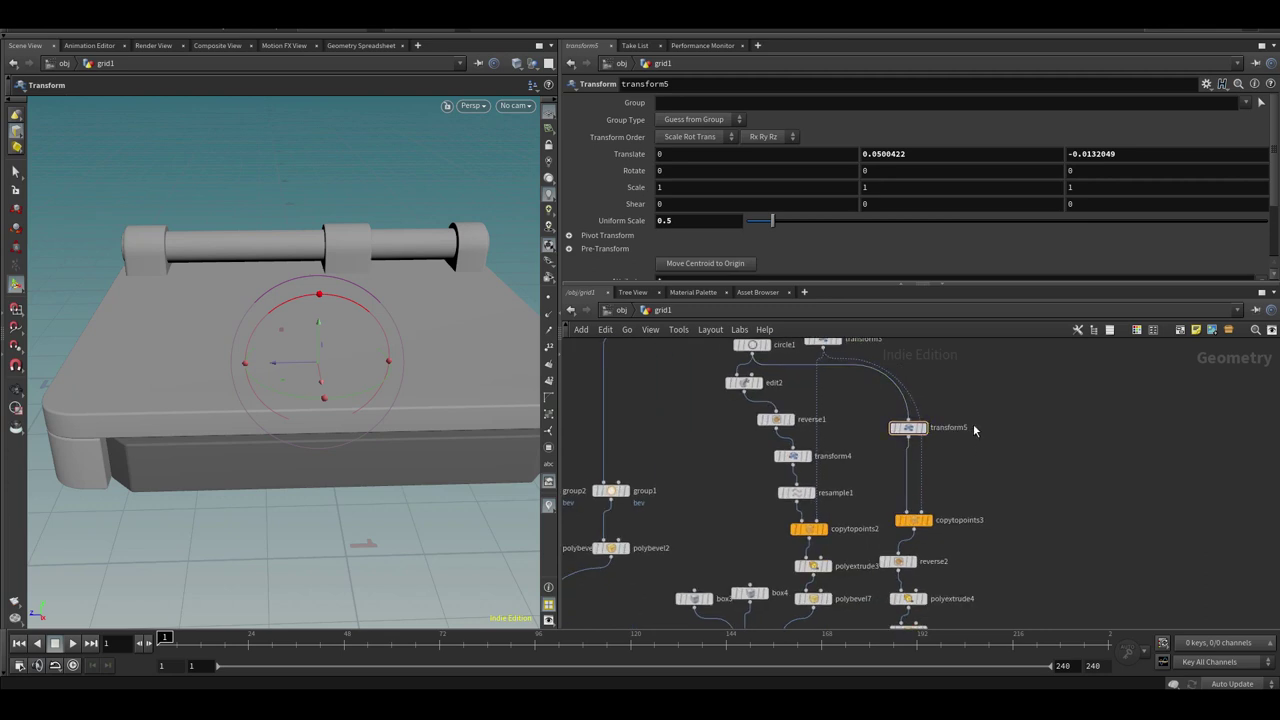
{"action": "left_click_drag", "start_coordinate": [965, 415], "coordinate": [912, 517]}
{"action": "scroll", "coordinate": [1080, 510], "scroll_direction": "up", "scroll_amount": 2}
{"action": "left_click", "coordinate": [1058, 548]}
{"action": "left_click", "coordinate": [1031, 422]}
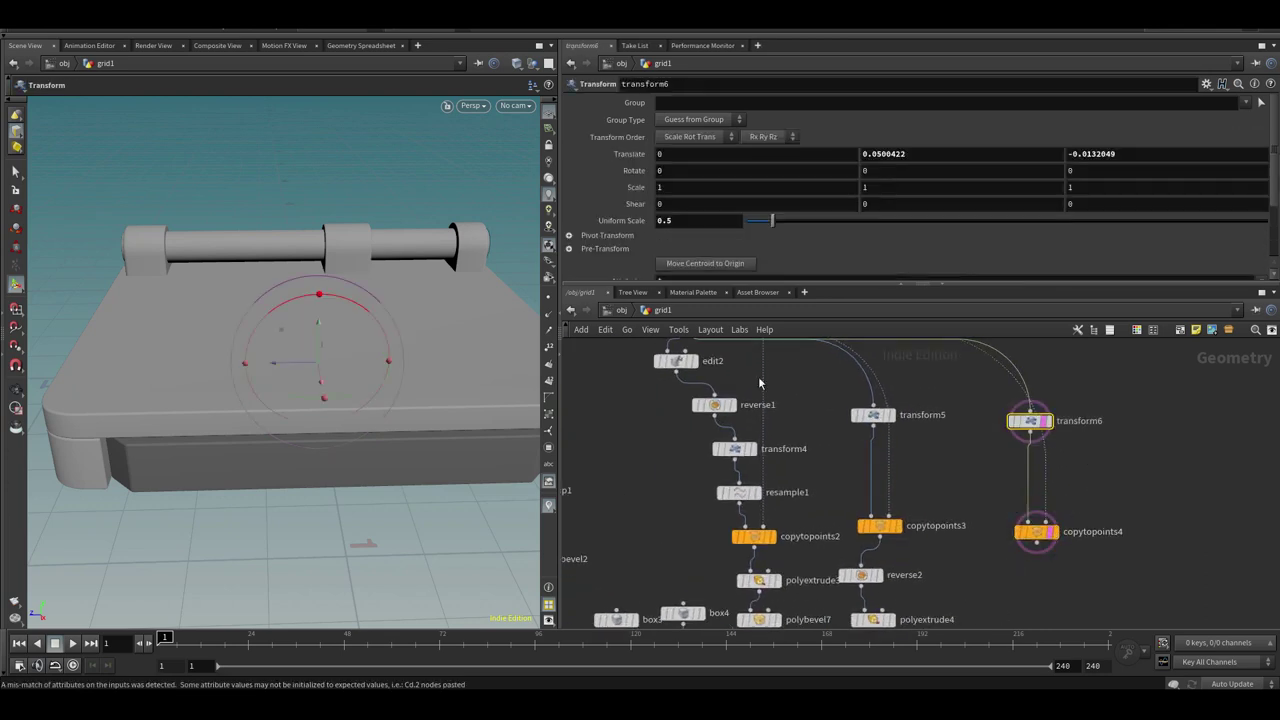
Copy reverse2 and polyextrude4 and place the copies below copytopoints4
{"action": "middle_click_drag", "start_coordinate": [1064, 523], "coordinate": [1048, 444]}
{"action": "left_click_drag", "start_coordinate": [934, 474], "coordinate": [858, 547]}
{"action": "key", "text": "ctrl+c"}
{"action": "left_click", "coordinate": [1006, 550]}
Set transform6's uniform scale to about 0.55 for the second rod
{"action": "left_click_drag", "start_coordinate": [430, 318], "coordinate": [280, 262], "text": "alt"}
{"action": "scroll", "coordinate": [434, 251], "scroll_direction": "up", "scroll_amount": 4}
{"action": "middle_click_drag", "start_coordinate": [968, 376], "coordinate": [940, 518]}
{"action": "left_click", "coordinate": [986, 484]}
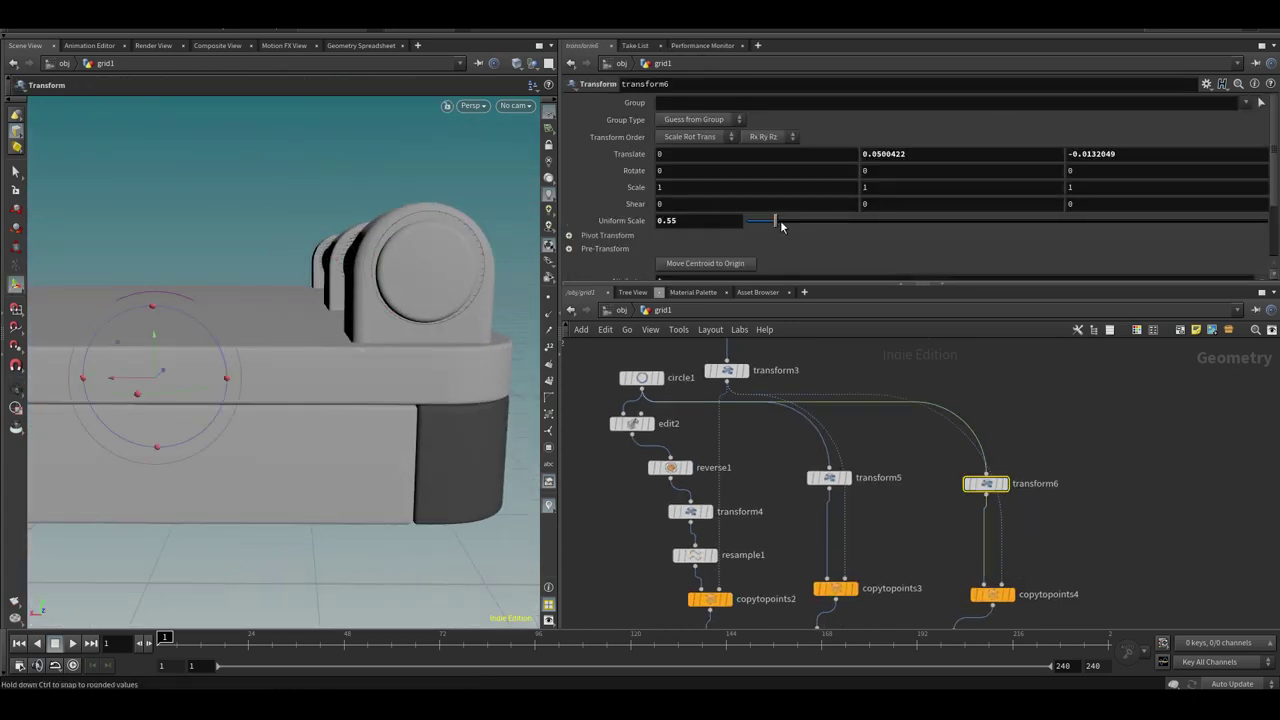
{"action": "left_click_drag", "start_coordinate": [258, 326], "coordinate": [223, 328], "text": "alt"}
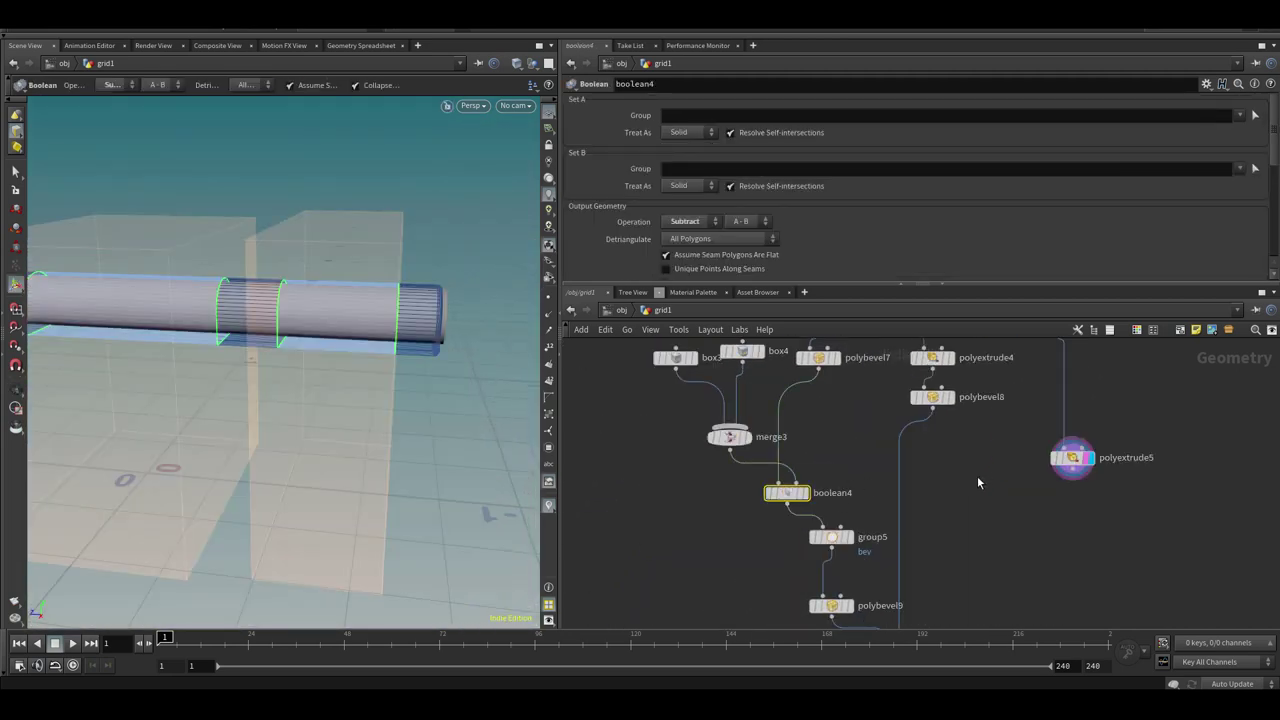
Add an Intersect boolean with polyextrude5 as set A and merge3's boxes as set B, and display it
{"action": "left_click", "coordinate": [978, 483]}
{"action": "key", "text": "Tab"}
{"action": "type", "text": "c"}
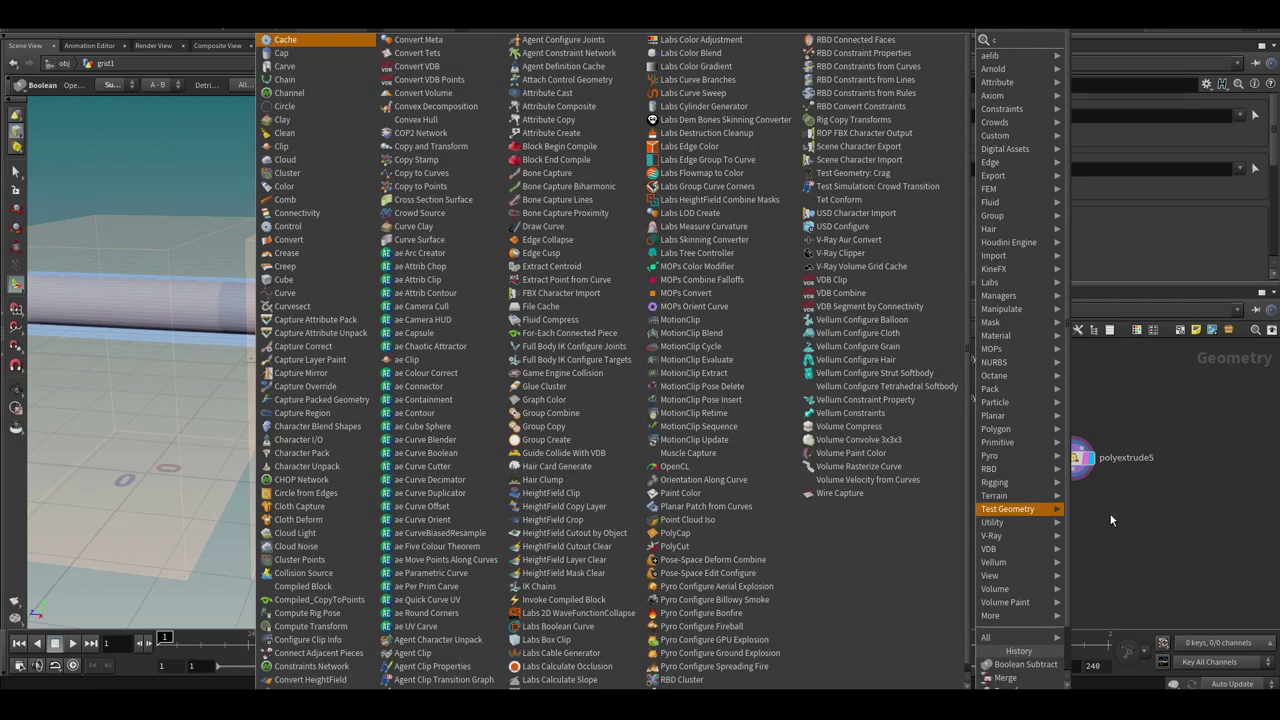
{"action": "key", "text": "Escape"}
{"action": "key", "text": "Tab"}
{"action": "type", "text": "boo"}
{"action": "left_click", "coordinate": [1062, 41]}
{"action": "left_click", "coordinate": [1040, 537]}
{"action": "left_click_drag", "start_coordinate": [1073, 470], "coordinate": [1031, 526]}
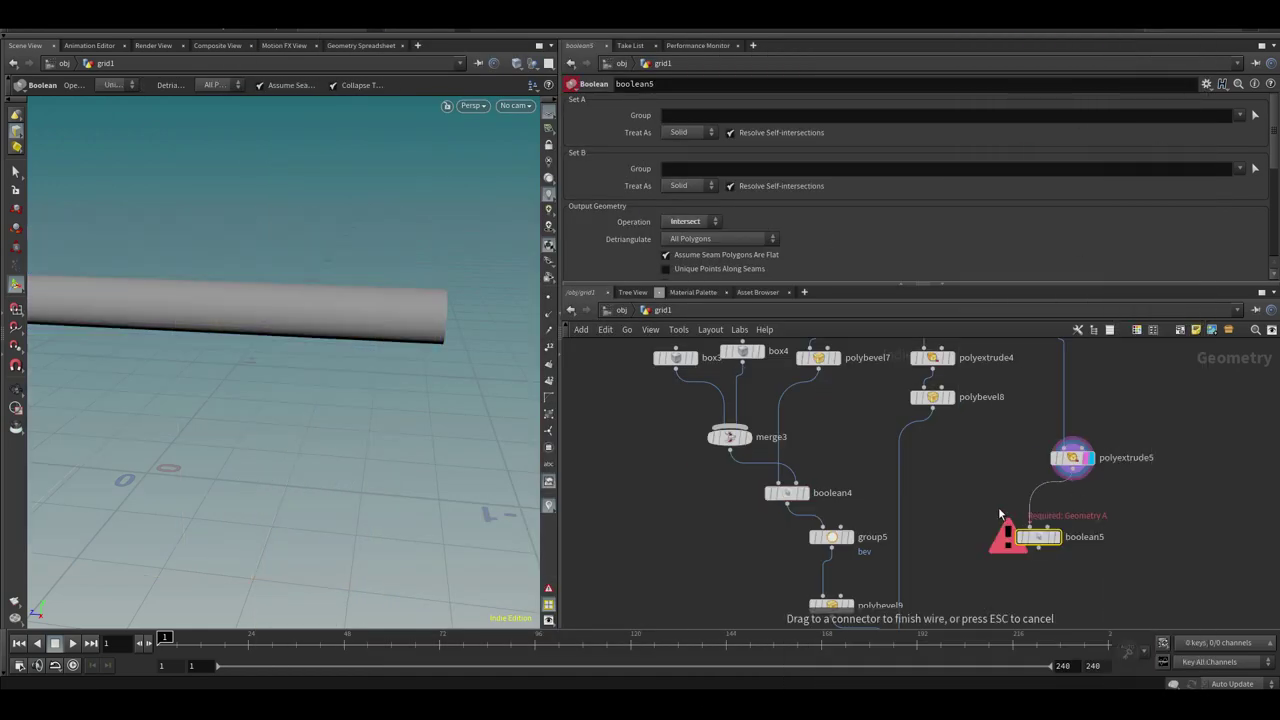
{"action": "left_click", "coordinate": [730, 451]}
{"action": "left_click", "coordinate": [1048, 527]}
{"action": "left_click", "coordinate": [1057, 537]}
Copy group5 and polybevel9 below boolean5, wire them after it, and connect the copied bevel to merge2
{"action": "middle_click_drag", "start_coordinate": [1107, 538], "coordinate": [1094, 462]}
{"action": "left_click_drag", "start_coordinate": [870, 445], "coordinate": [800, 550]}
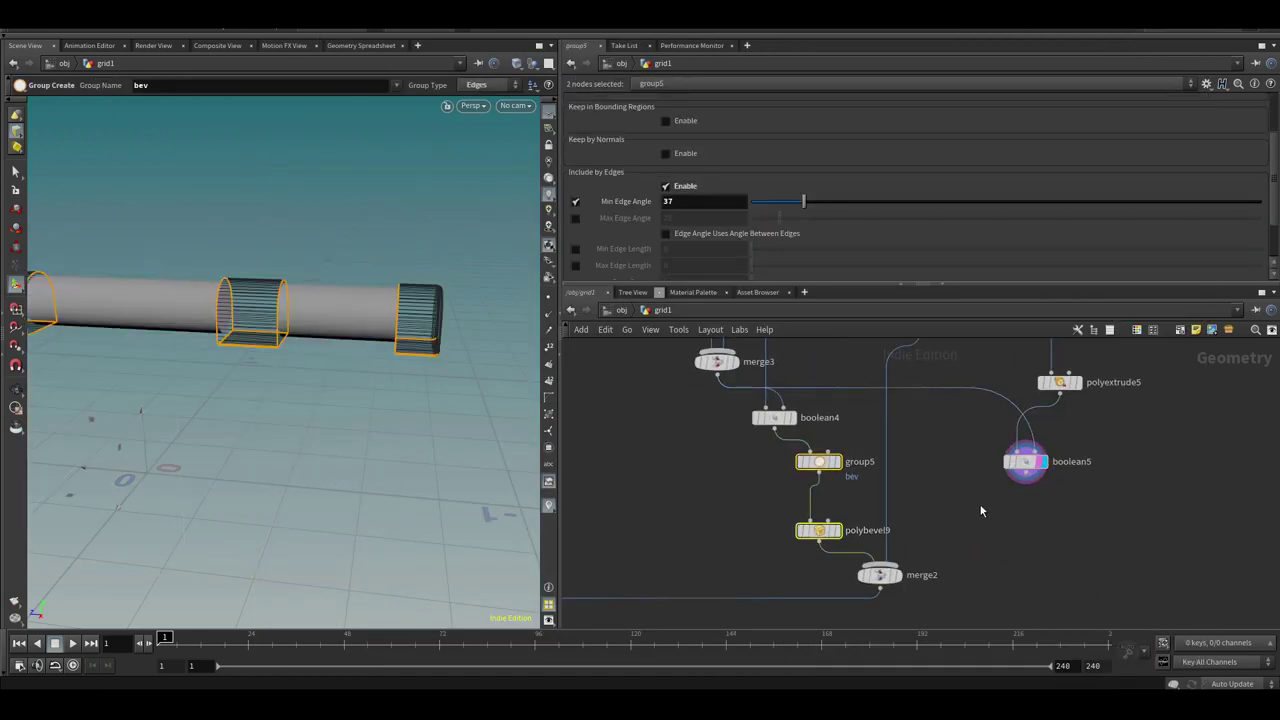
{"action": "key", "text": "ctrl+c"}
{"action": "key", "text": "ctrl+v"}
{"action": "left_click_drag", "start_coordinate": [1043, 472], "coordinate": [1006, 523]}
{"action": "left_click_drag", "start_coordinate": [1025, 473], "coordinate": [998, 513]}
{"action": "middle_click_drag", "start_coordinate": [985, 600], "coordinate": [1036, 518]}
{"action": "left_click_drag", "start_coordinate": [1057, 519], "coordinate": [929, 485]}
{"action": "middle_click_drag", "start_coordinate": [708, 565], "coordinate": [925, 492]}
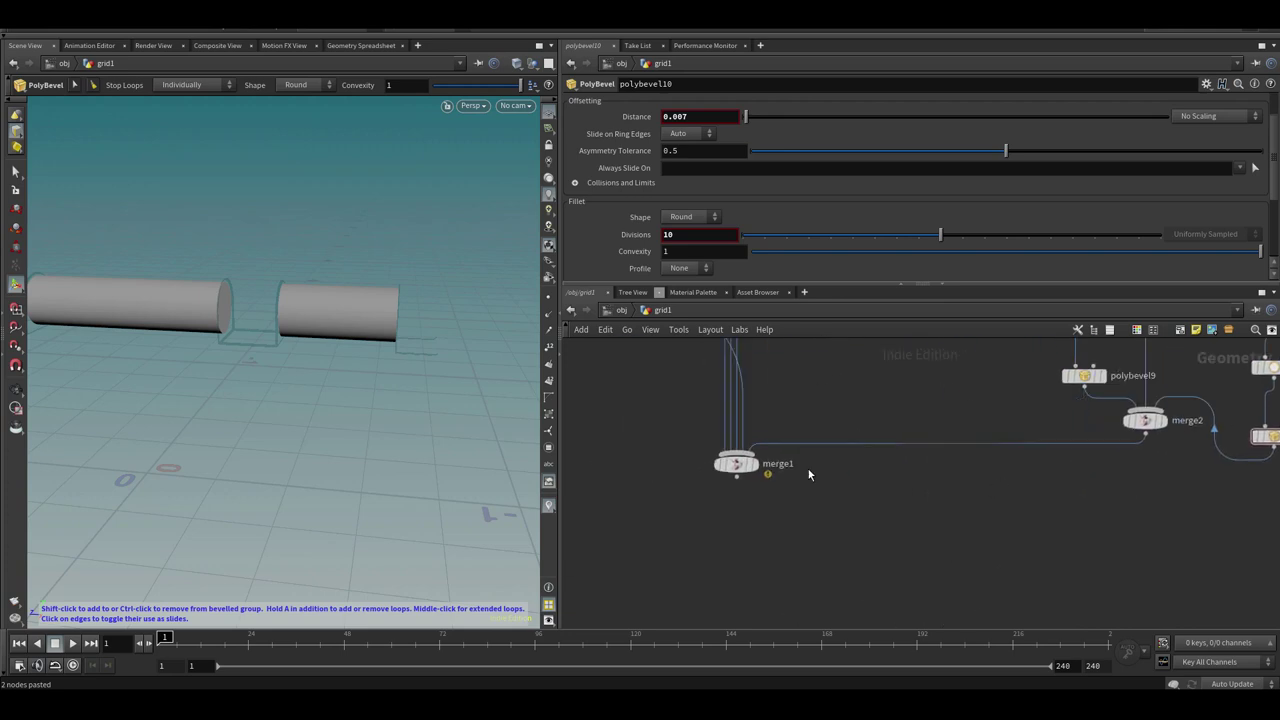
Display merge1 to examine the whole assembled case with its hinge
{"action": "left_click", "coordinate": [754, 464]}
{"action": "scroll", "coordinate": [314, 377], "scroll_direction": "down", "scroll_amount": 3}
{"action": "mouse_move", "coordinate": [314, 377]}
{"action": "left_mouse_down", "text": "alt"}
{"action": "mouse_move", "coordinate": [269, 371]}
{"action": "mouse_move", "coordinate": [236, 403]}
{"action": "mouse_move", "coordinate": [340, 360]}
{"action": "mouse_move", "coordinate": [294, 429]}
{"action": "mouse_move", "coordinate": [320, 400]}
{"action": "left_mouse_up", "text": "alt"}
{"action": "key", "text": "Escape"}
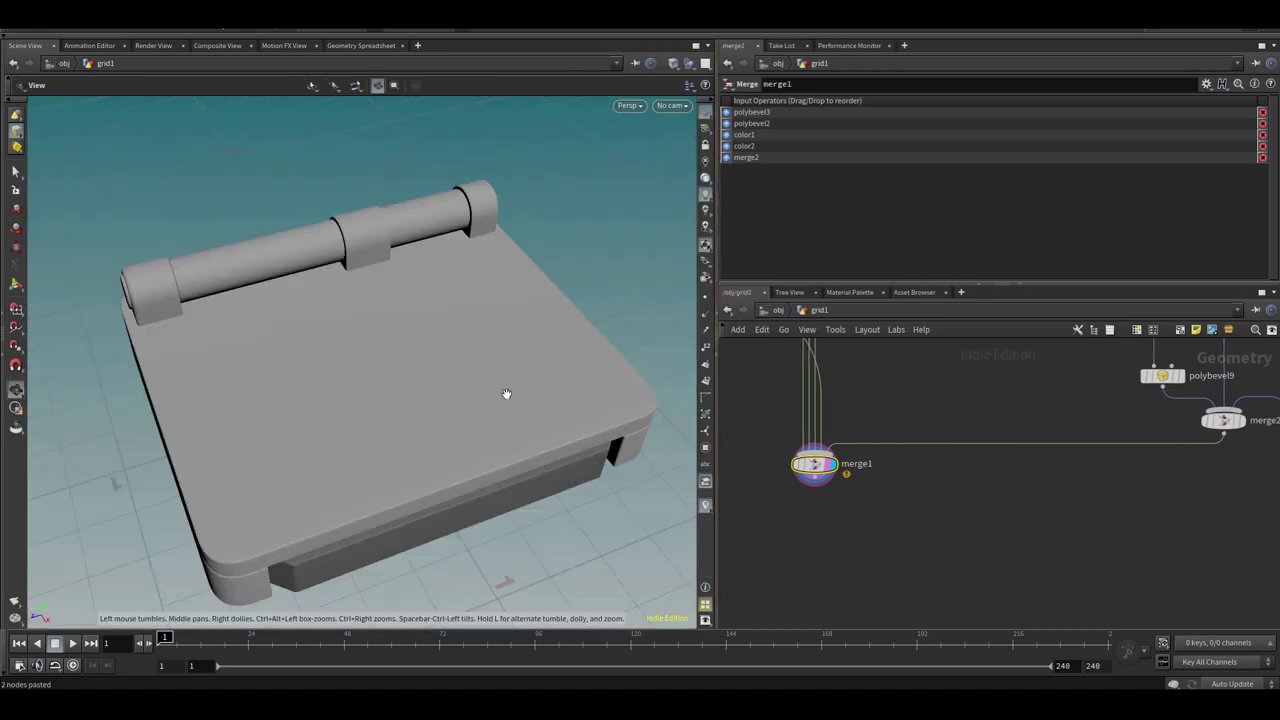
{"action": "left_click_drag", "start_coordinate": [506, 394], "coordinate": [466, 408]}
{"action": "left_click", "coordinate": [560, 703]}
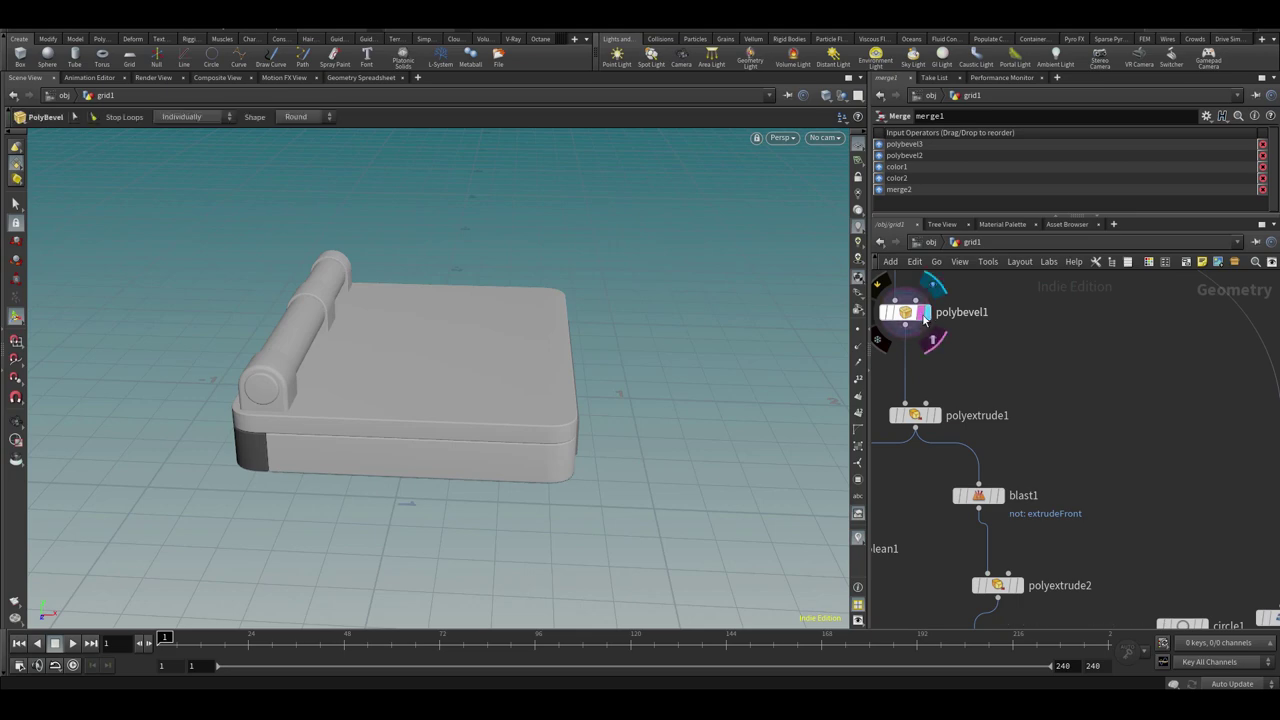
Add a Clip node fed by polybevel1 and display it in the top view
{"action": "left_click", "coordinate": [928, 315]}
{"action": "scroll", "coordinate": [932, 320], "scroll_direction": "down", "scroll_amount": 5}
{"action": "middle_click_drag", "start_coordinate": [942, 455], "coordinate": [1019, 386]}
{"action": "left_click", "coordinate": [954, 475]}
{"action": "left_click_drag", "start_coordinate": [516, 432], "coordinate": [374, 460], "text": "alt"}
{"action": "key", "text": "space+2"}
{"action": "middle_click_drag", "start_coordinate": [1087, 363], "coordinate": [1065, 513]}
{"action": "scroll", "coordinate": [1065, 513], "scroll_direction": "down", "scroll_amount": 5}
{"action": "scroll", "coordinate": [975, 370], "scroll_direction": "up", "scroll_amount": 3}
{"action": "key", "text": "Tab"}
{"action": "type", "text": "clip"}
{"action": "key", "text": "Return"}
{"action": "key", "text": "Return"}
{"action": "left_click", "coordinate": [1204, 421]}
{"action": "scroll", "coordinate": [1210, 437], "scroll_direction": "up", "scroll_amount": 3}
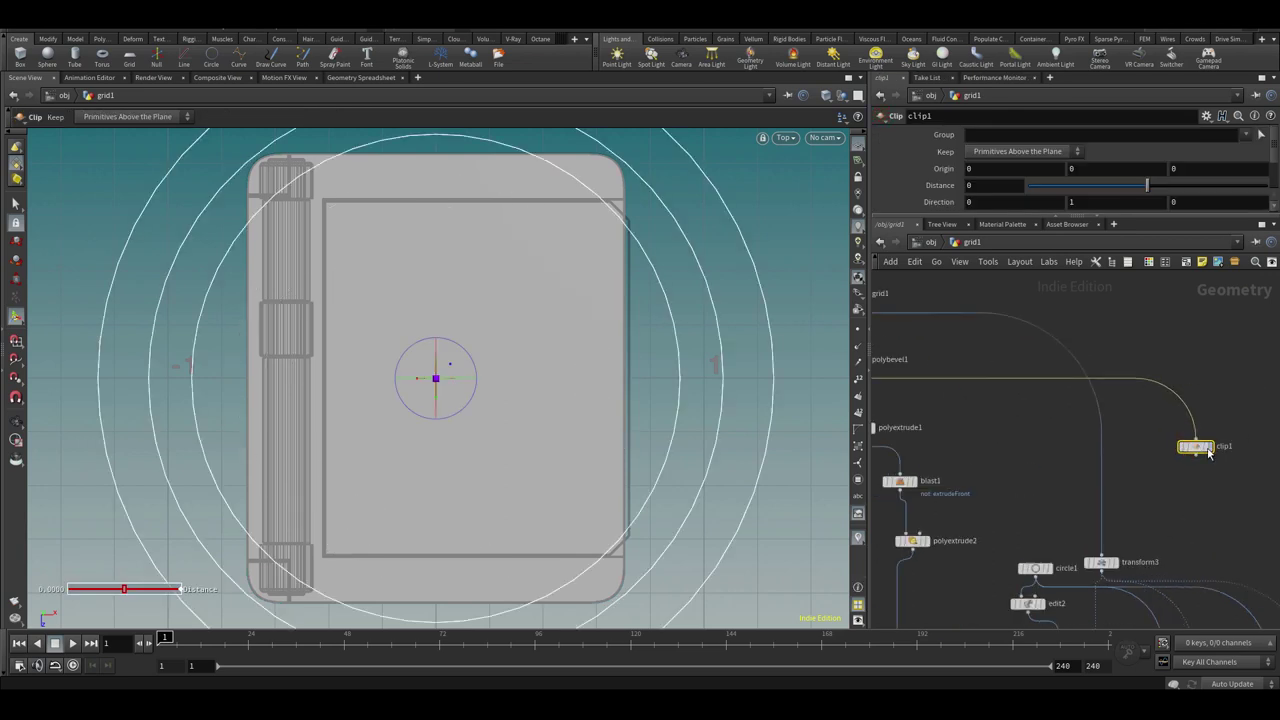
{"action": "left_click", "coordinate": [1212, 451]}
Set the clip plane's direction to 1, 0, 0
{"action": "left_click_drag", "start_coordinate": [477, 388], "coordinate": [859, 258]}
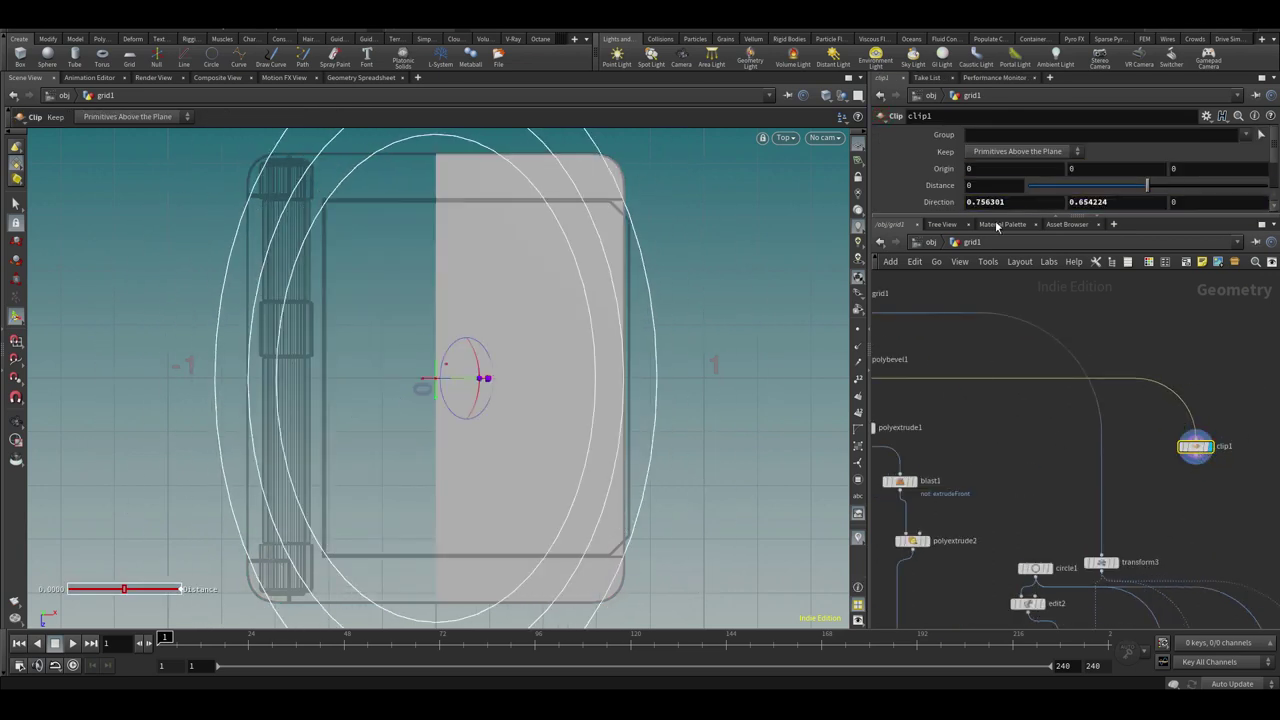
{"action": "type", "text": "1"}
{"action": "key", "text": "Tab"}
{"action": "type", "text": "0"}
{"action": "key", "text": "Return"}
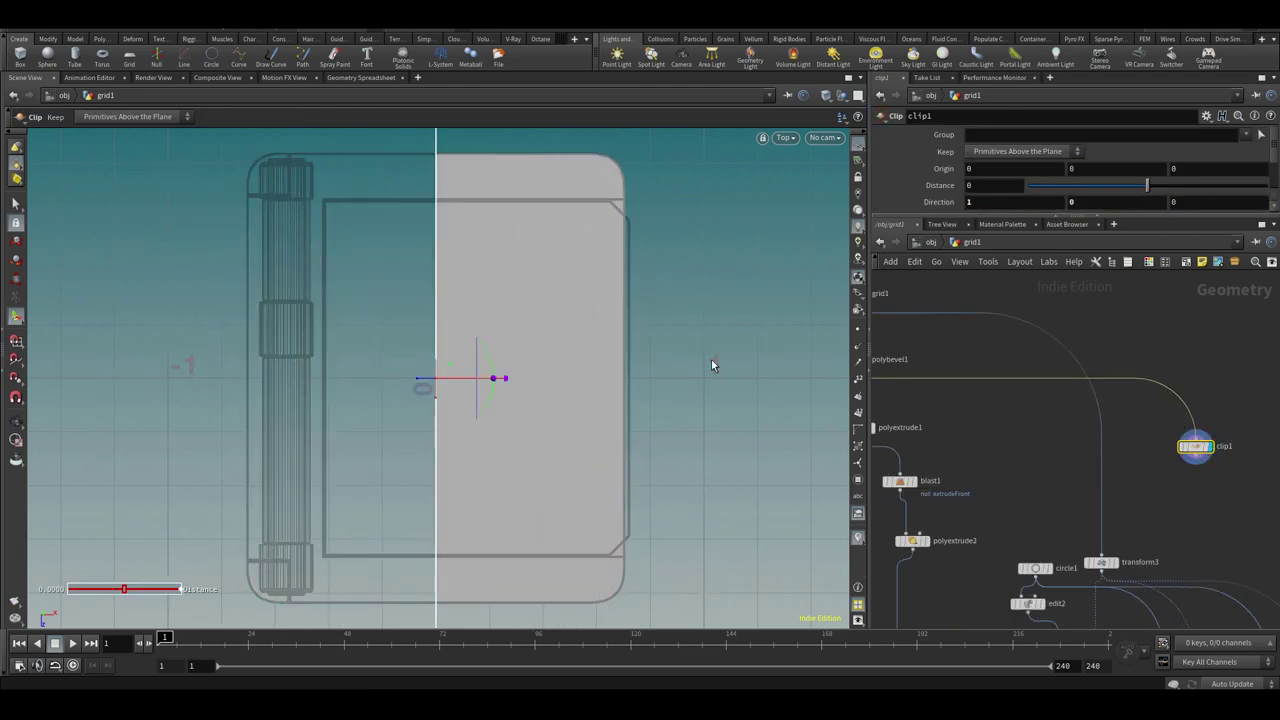
Shift the clip origin to about -0.44 in X beside the hinge and place clip1 clear of the other nodes
{"action": "left_click_drag", "start_coordinate": [420, 383], "coordinate": [301, 393]}
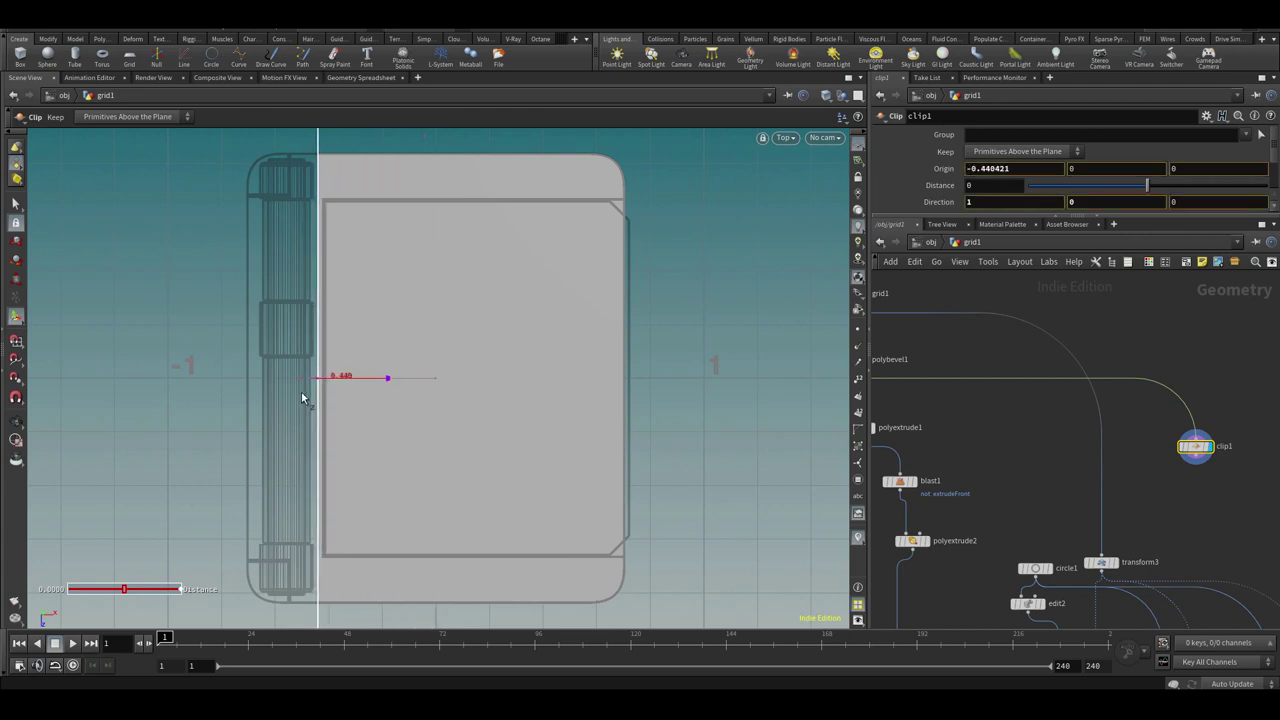
{"action": "scroll", "coordinate": [1200, 480], "scroll_direction": "down", "scroll_amount": 3}
{"action": "middle_click_drag", "start_coordinate": [1245, 505], "coordinate": [953, 384]}
{"action": "left_click_drag", "start_coordinate": [905, 336], "coordinate": [1059, 387]}
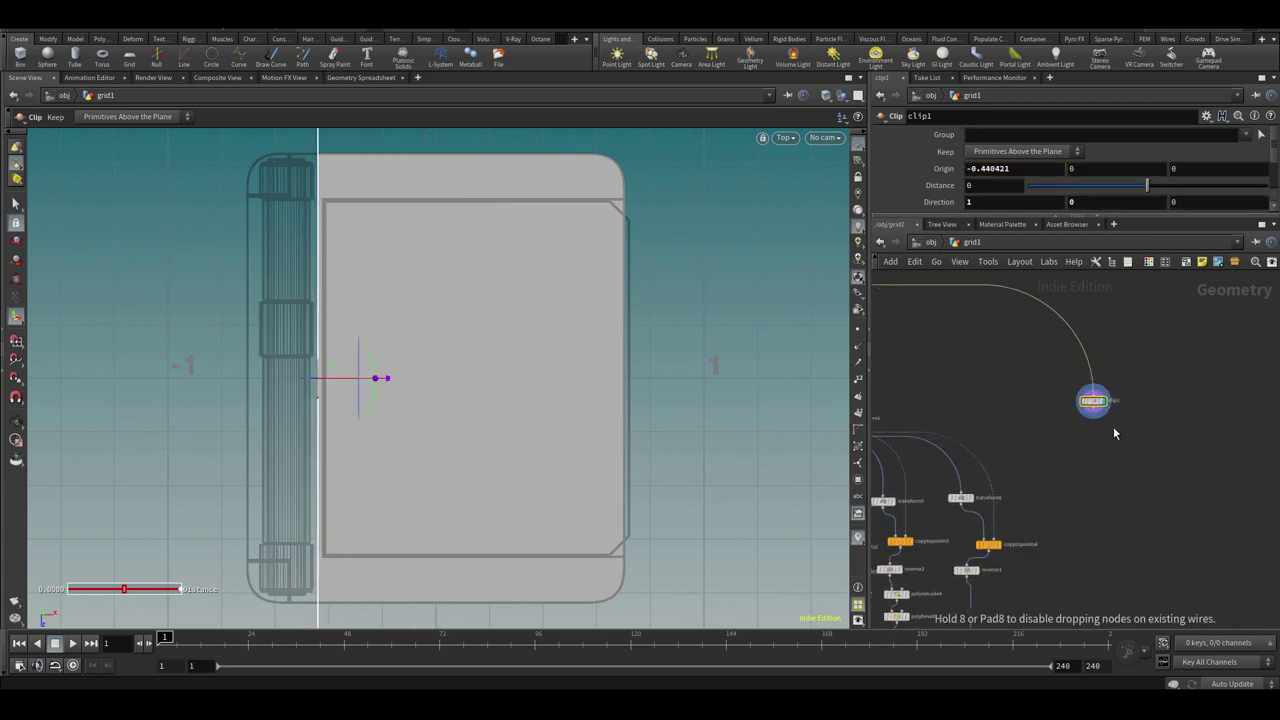
Select the two cut corner points of the clipped shape and round them with a PolyBevel using 10 divisions
{"action": "key", "text": "s"}
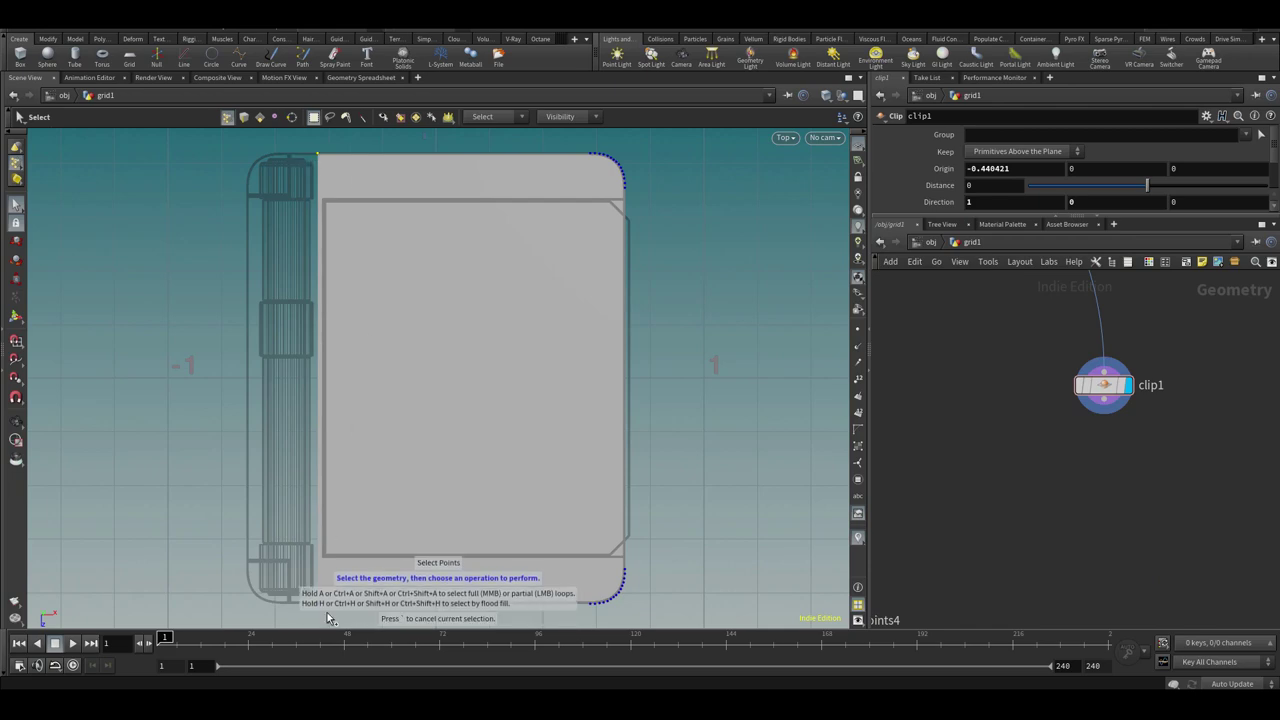
{"action": "left_click_drag", "start_coordinate": [298, 584], "coordinate": [335, 616], "text": "shift"}
{"action": "scroll", "coordinate": [357, 483], "scroll_direction": "down", "scroll_amount": 1}
{"action": "middle_click_drag", "start_coordinate": [357, 483], "coordinate": [377, 421], "text": "alt"}
{"action": "key", "text": "Tab"}
{"action": "left_click", "coordinate": [556, 59]}
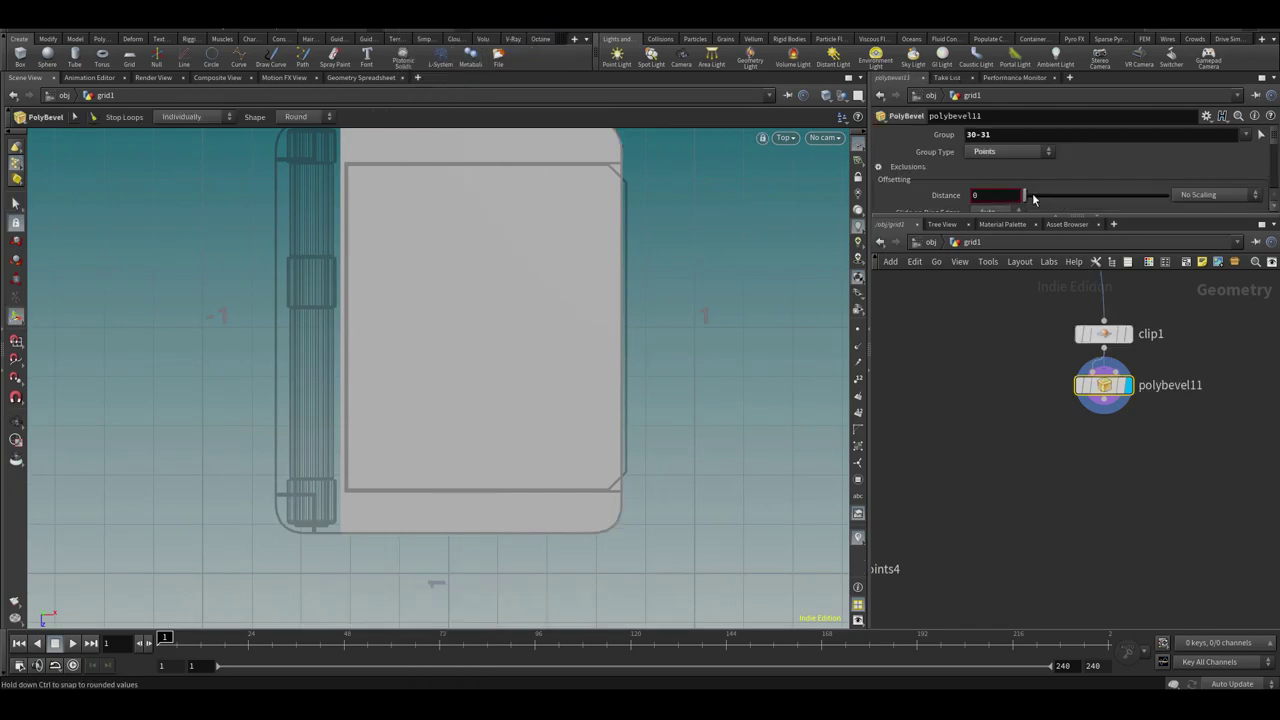
Add a PolyExtrude after polybevel11, output its back face, and extrude the shape about 0.188
{"action": "middle_click_drag", "start_coordinate": [1013, 541], "coordinate": [992, 550]}
{"action": "key", "text": "Tab"}
{"action": "type", "text": "polybe"}
{"action": "left_click", "coordinate": [1159, 44]}
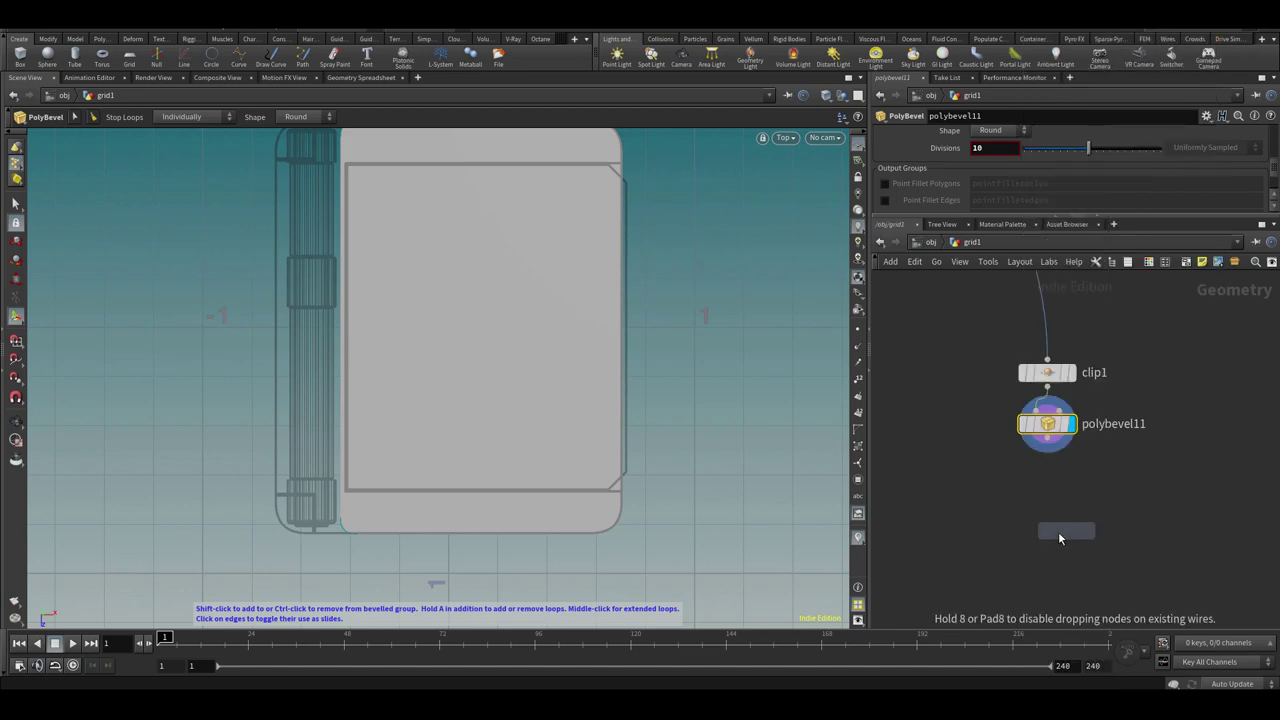
{"action": "left_click", "coordinate": [1086, 531]}
{"action": "key", "text": "space+1"}
{"action": "left_click_drag", "start_coordinate": [494, 369], "coordinate": [500, 335]}
{"action": "left_click_drag", "start_coordinate": [502, 337], "coordinate": [673, 357], "text": "alt"}
{"action": "left_click_drag", "start_coordinate": [1274, 155], "coordinate": [1274, 167]}
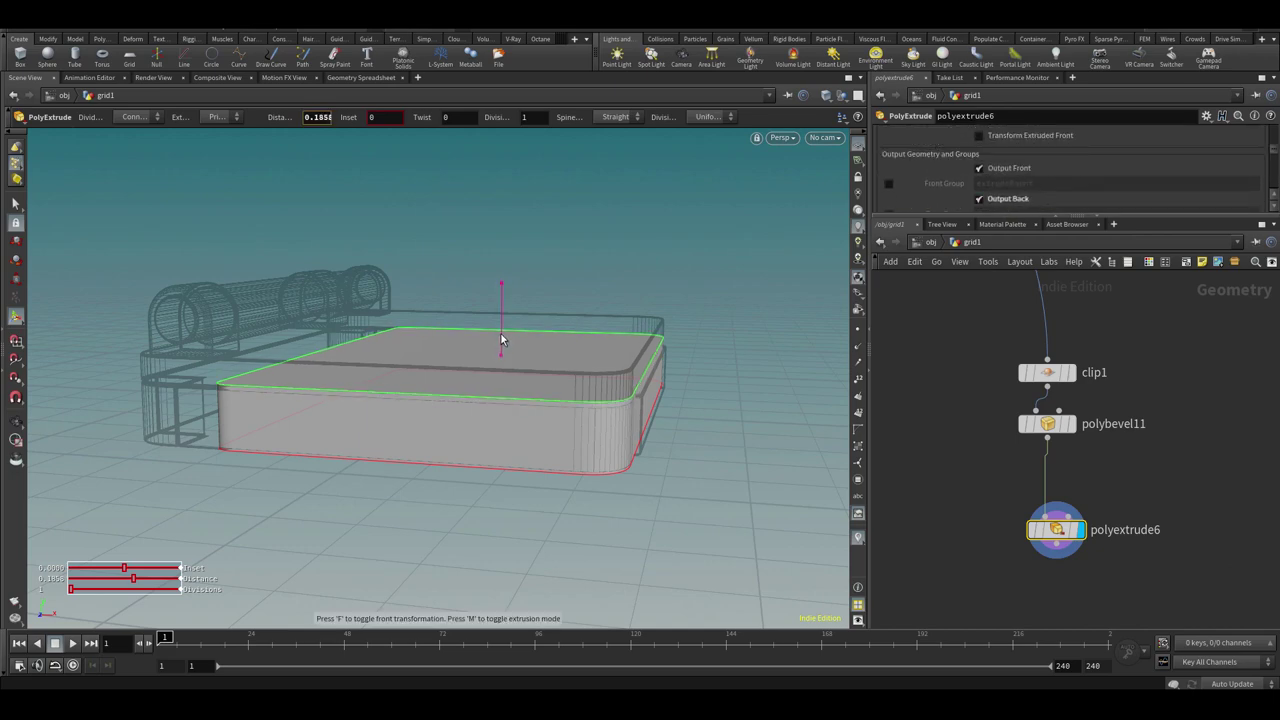
{"action": "left_click_drag", "start_coordinate": [502, 340], "coordinate": [502, 338]}
Add a Transform node below polyextrude6
{"action": "middle_click_drag", "start_coordinate": [1048, 547], "coordinate": [1056, 450]}
{"action": "right_click", "coordinate": [1064, 448]}
{"action": "type", "text": "tr"}
{"action": "key", "text": "Return"}
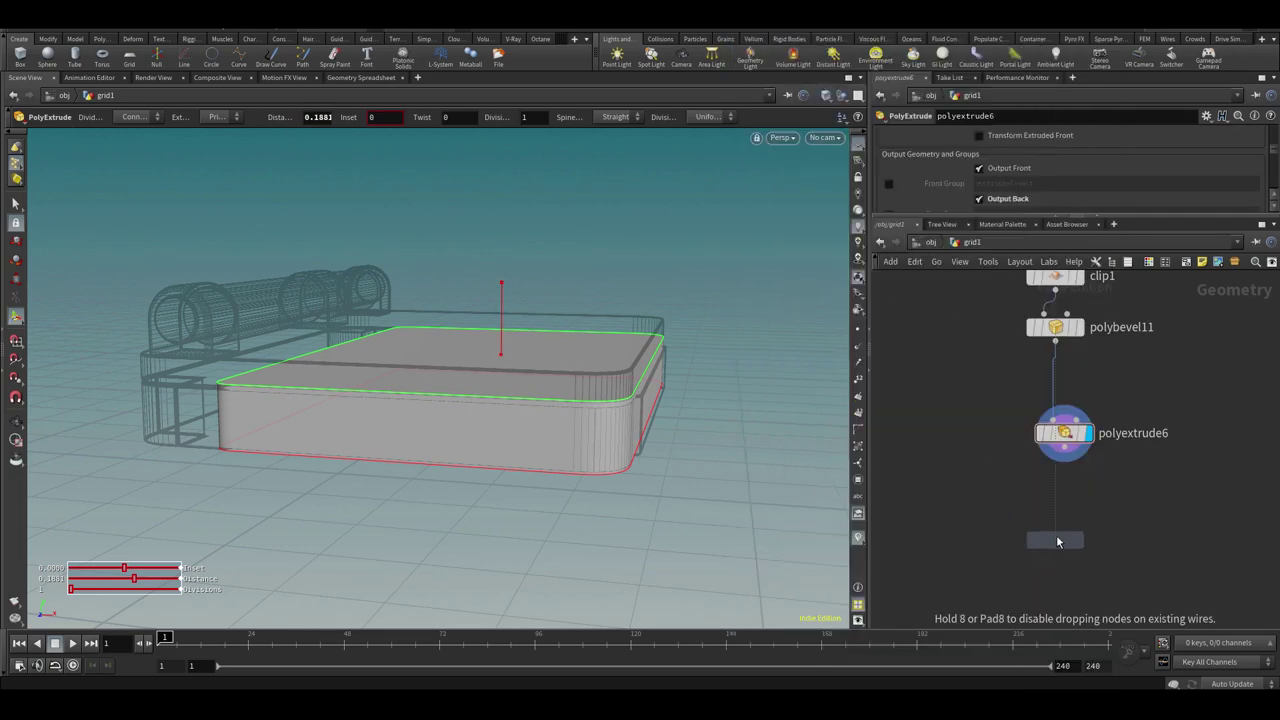
{"action": "left_click", "coordinate": [1060, 538]}
Paste a copy of transform3, connect polyextrude6 to it, and display it to raise the extruded panel
{"action": "middle_click_drag", "start_coordinate": [945, 500], "coordinate": [1128, 426]}
{"action": "scroll", "coordinate": [1128, 420], "scroll_direction": "down", "scroll_amount": 2}
{"action": "middle_click_drag", "start_coordinate": [1095, 290], "coordinate": [1157, 388]}
{"action": "middle_click_drag", "start_coordinate": [1050, 400], "coordinate": [1045, 421]}
{"action": "left_click_drag", "start_coordinate": [1049, 404], "coordinate": [1056, 395]}
{"action": "middle_click_drag", "start_coordinate": [1058, 412], "coordinate": [915, 372]}
{"action": "key", "text": "ctrl+c"}
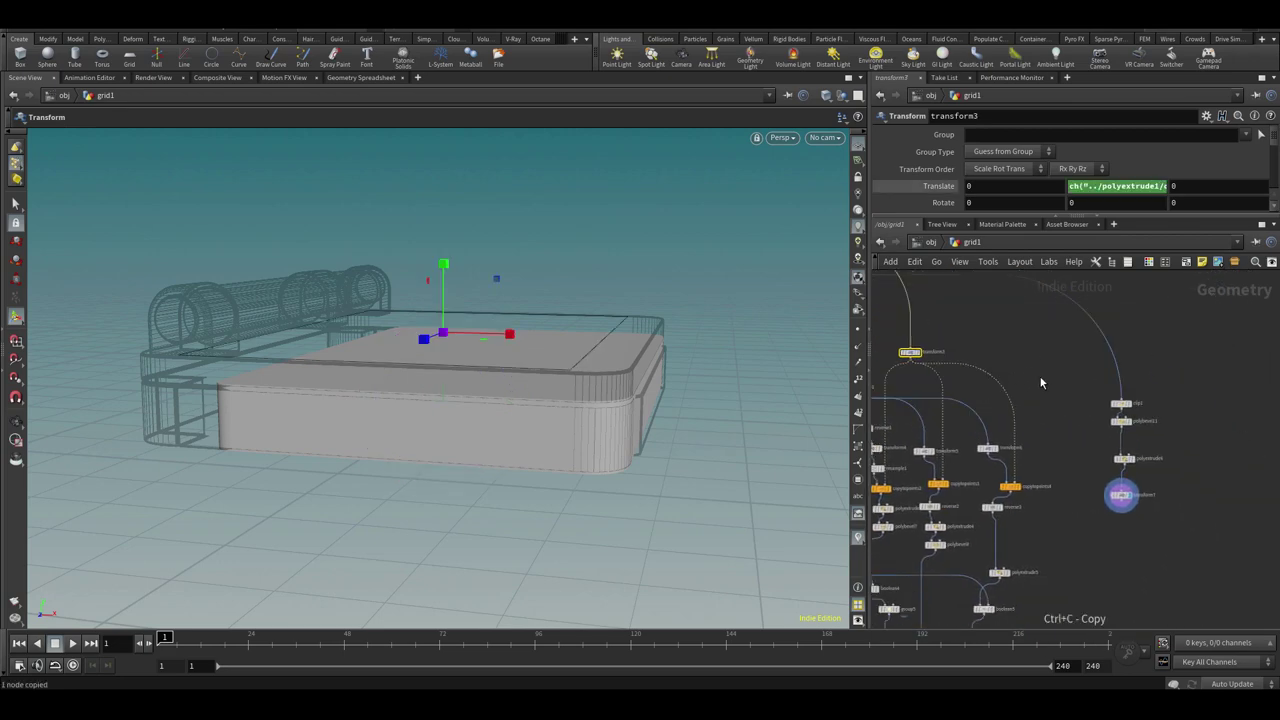
{"action": "left_click_drag", "start_coordinate": [1077, 488], "coordinate": [1084, 524]}
{"action": "scroll", "coordinate": [1144, 480], "scroll_direction": "up", "scroll_amount": 2}
{"action": "left_click_drag", "start_coordinate": [1112, 456], "coordinate": [1051, 541]}
{"action": "left_click", "coordinate": [1063, 548]}
Reset transform8's scale to 1 on all axes and tidy the nodes below polyextrude6
{"action": "left_click_drag", "start_coordinate": [686, 354], "coordinate": [822, 383], "text": "alt"}
{"action": "left_click_drag", "start_coordinate": [1014, 216], "coordinate": [1000, 322]}
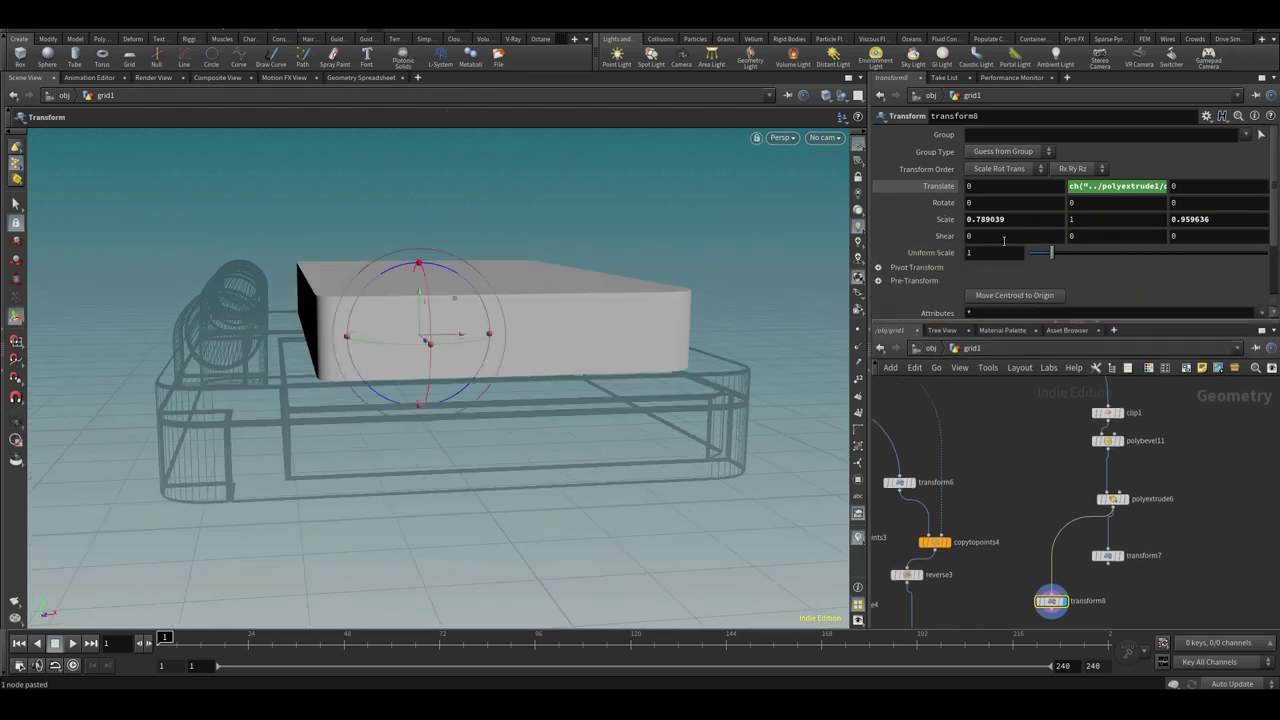
{"action": "mouse_move", "coordinate": [610, 296]}
{"action": "left_mouse_down", "text": "alt"}
{"action": "mouse_move", "coordinate": [486, 363]}
{"action": "mouse_move", "coordinate": [586, 300]}
{"action": "left_mouse_up", "text": "alt"}
{"action": "middle_click_drag", "start_coordinate": [1166, 536], "coordinate": [1124, 438]}
{"action": "left_click_drag", "start_coordinate": [1125, 439], "coordinate": [1063, 484]}
{"action": "middle_click_drag", "start_coordinate": [1024, 596], "coordinate": [1075, 455]}
{"action": "scroll", "coordinate": [1072, 466], "scroll_direction": "up", "scroll_amount": 2}
Combine polybevel10 and transform8 in a new Merge node and display it
{"action": "left_click", "coordinate": [1023, 493]}
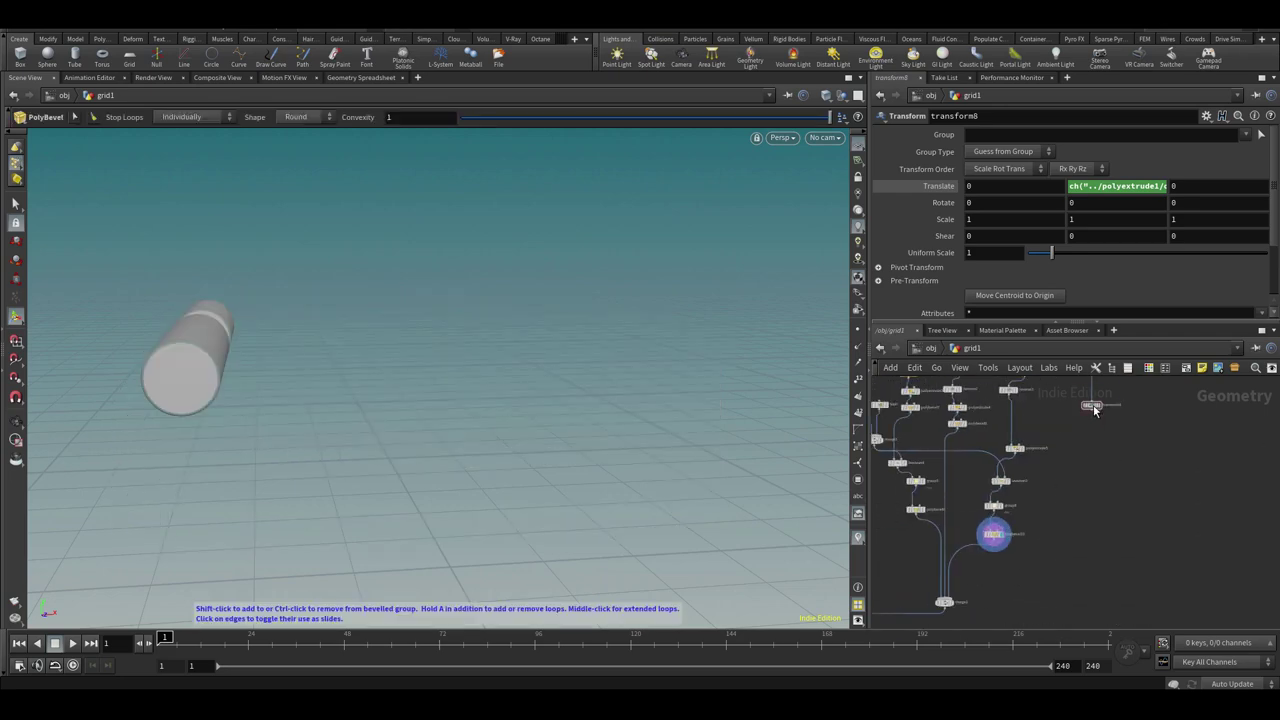
{"action": "right_click_drag", "start_coordinate": [1083, 497], "coordinate": [1059, 551]}
{"action": "key", "text": "Tab"}
{"action": "type", "text": "mer"}
{"action": "key", "text": "Return"}
{"action": "middle_click_drag", "start_coordinate": [1060, 597], "coordinate": [1090, 526]}
{"action": "left_click", "coordinate": [1090, 526]}
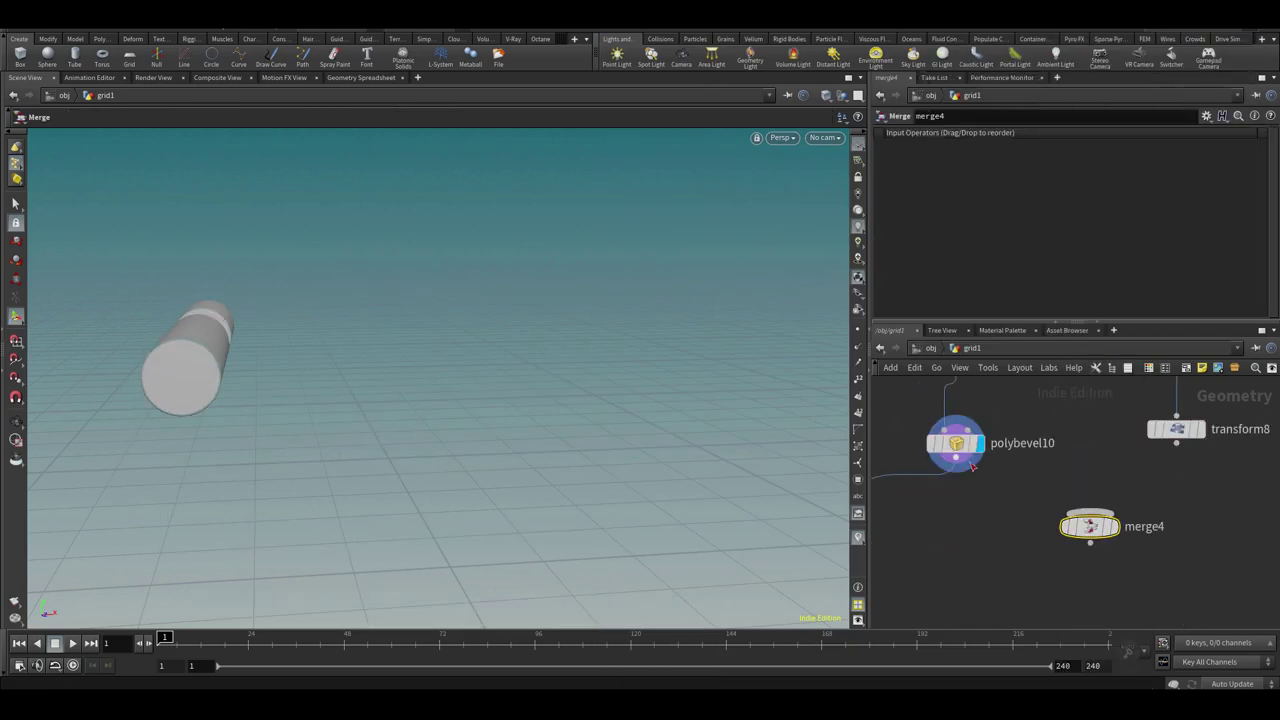
{"action": "left_click", "coordinate": [1103, 531]}
Add a box bridging the rod and the panel, centred near -0.43 in X and about 1.18 long in Z
{"action": "left_click_drag", "start_coordinate": [401, 347], "coordinate": [348, 315]}
{"action": "key", "text": "Tab"}
{"action": "type", "text": "box"}
{"action": "key", "text": "Return"}
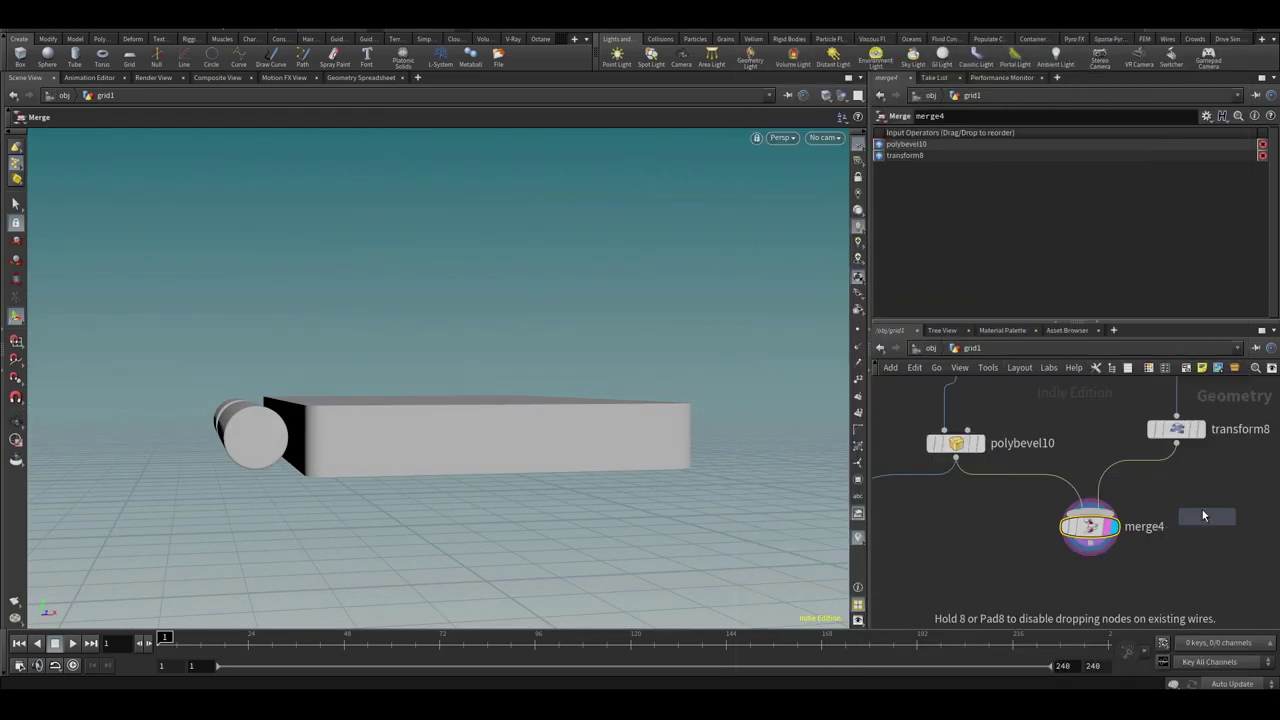
{"action": "middle_click_drag", "start_coordinate": [1268, 482], "coordinate": [1200, 447]}
{"action": "left_click", "coordinate": [1204, 447]}
{"action": "key", "text": "space+2"}
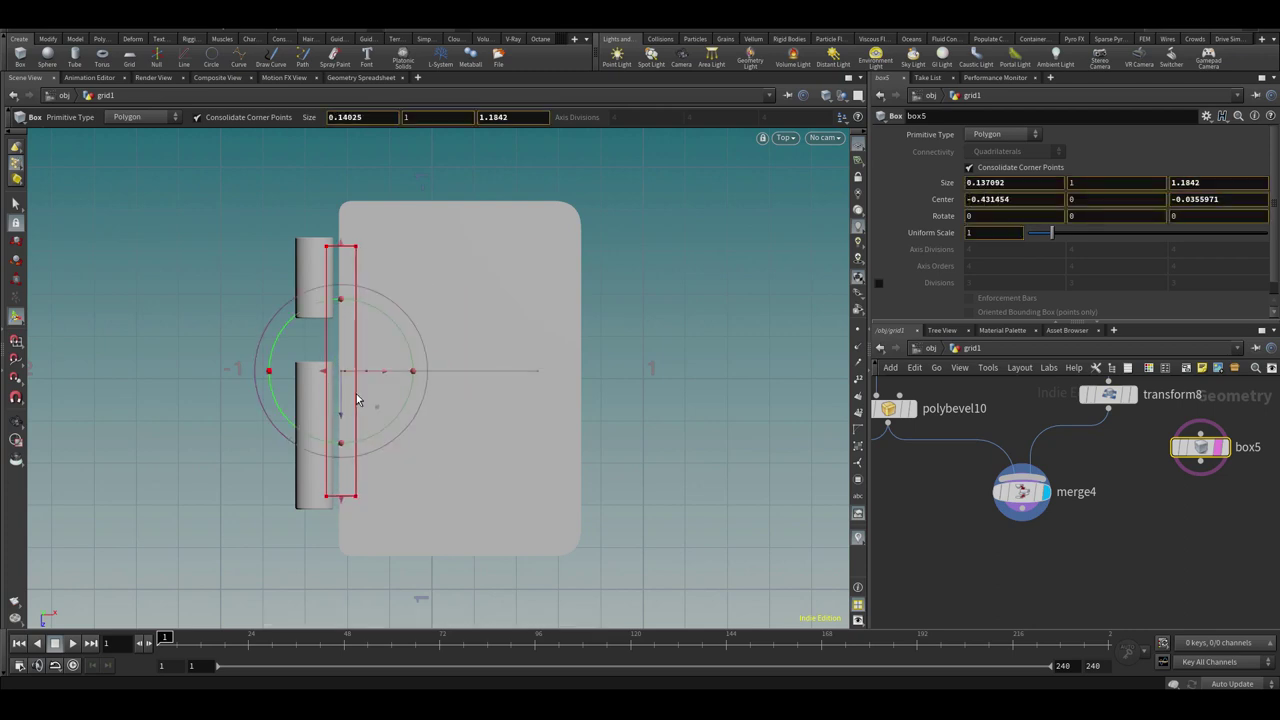
Resize box5 to about 0.19 wide and 0.06 thick, and centre it at about 0.355 in Y between rod and panel
{"action": "key", "text": "space+3"}
{"action": "right_click_drag", "start_coordinate": [341, 380], "coordinate": [292, 386]}
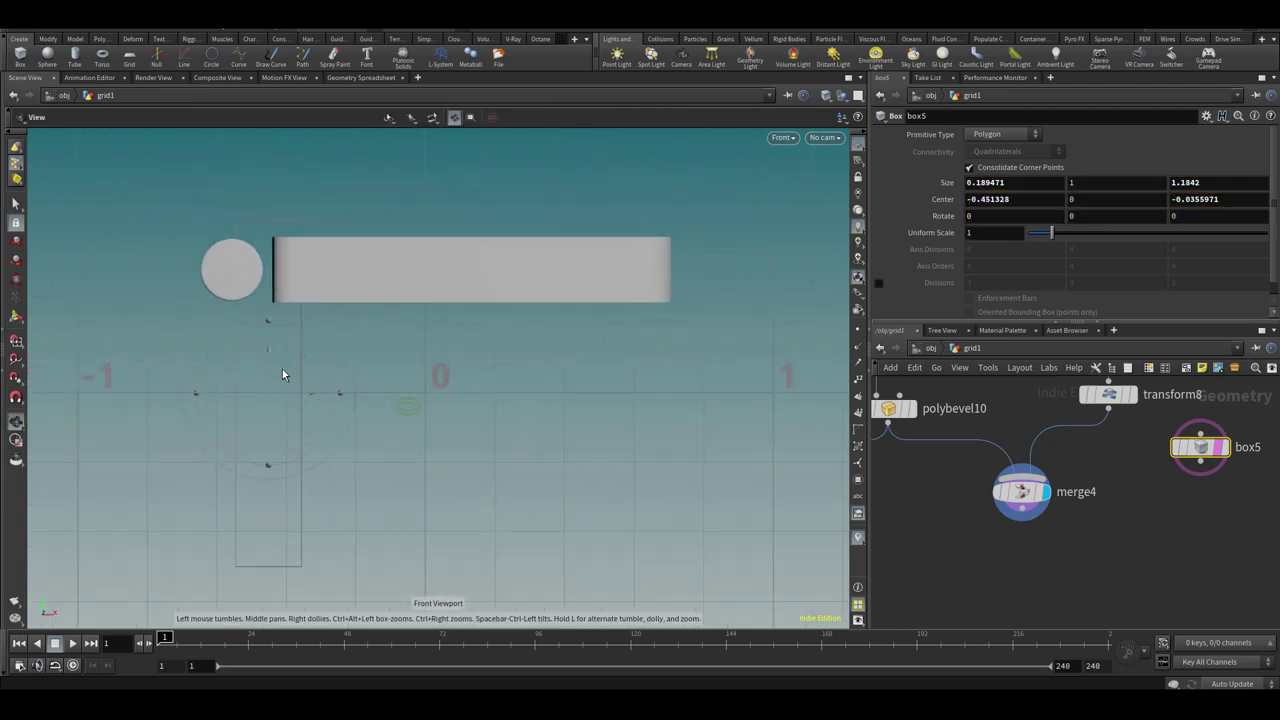
{"action": "left_click_drag", "start_coordinate": [268, 221], "coordinate": [268, 249]}
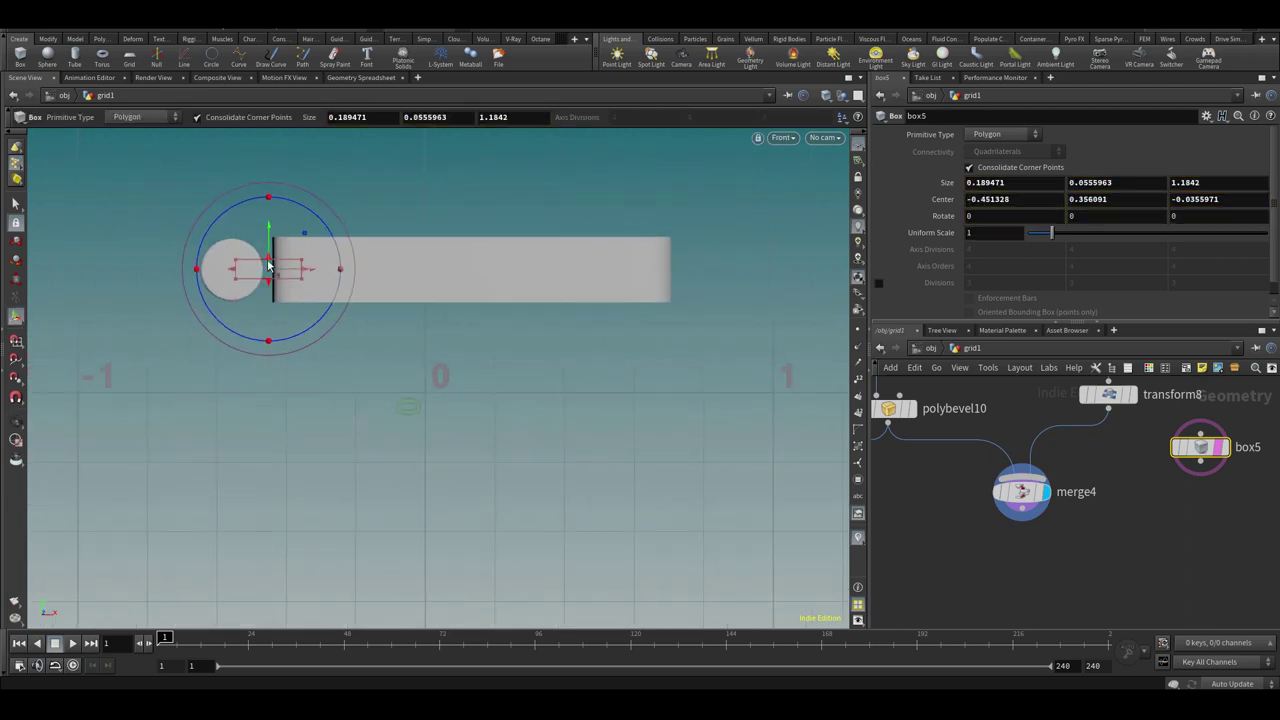
{"action": "scroll", "coordinate": [260, 283], "scroll_direction": "up", "scroll_amount": 5}
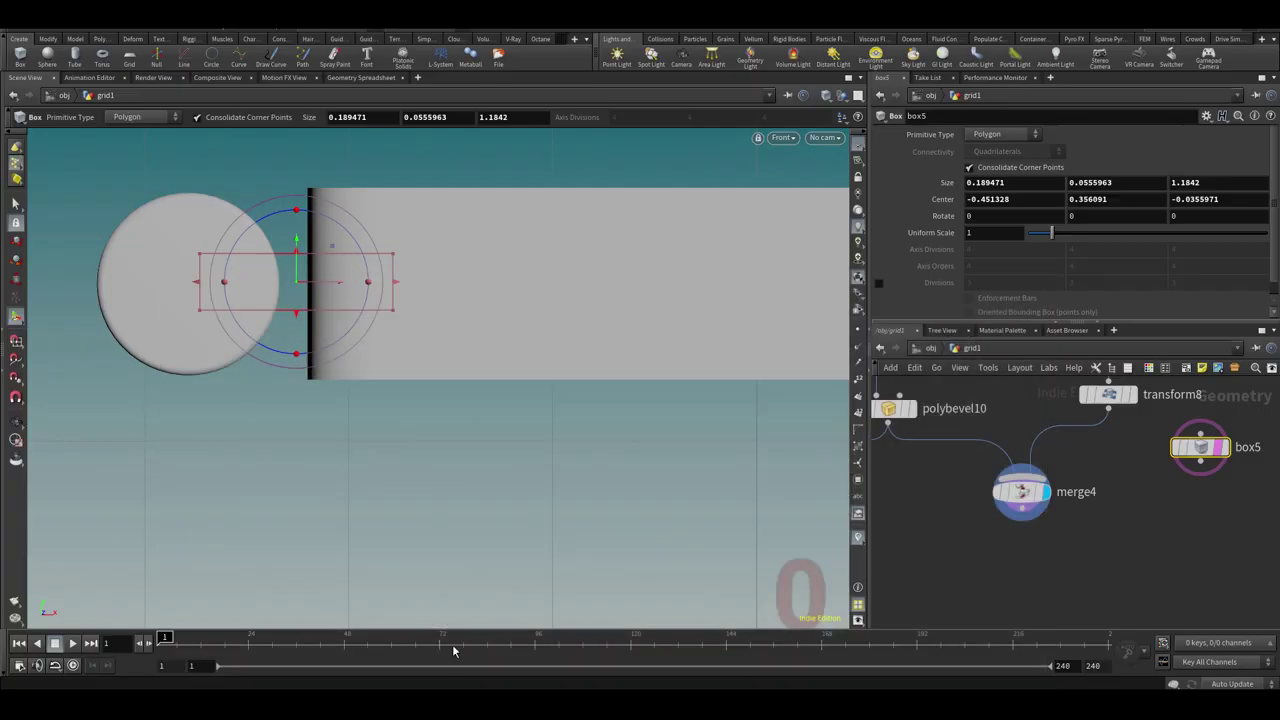
{"action": "key", "text": "space+1"}
{"action": "left_click_drag", "start_coordinate": [283, 409], "coordinate": [329, 333]}
{"action": "middle_click_drag", "start_coordinate": [475, 382], "coordinate": [483, 386]}
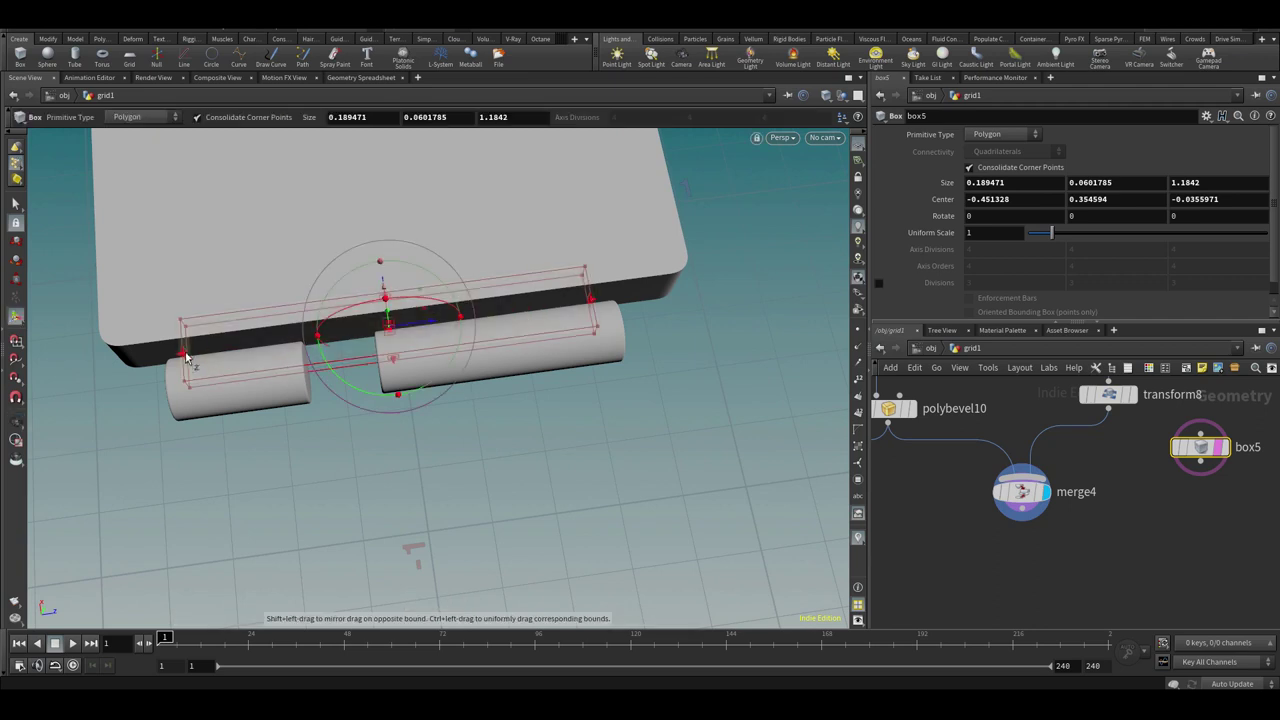
Shorten box5 to about 0.345 in Z so that it matches the shorter rod segment
{"action": "key", "text": "space+2"}
{"action": "scroll", "coordinate": [390, 204], "scroll_direction": "up", "scroll_amount": 3}
{"action": "left_click_drag", "start_coordinate": [319, 257], "coordinate": [319, 250]}
{"action": "middle_click_drag", "start_coordinate": [384, 384], "coordinate": [383, 354], "text": "alt"}
{"action": "scroll", "coordinate": [385, 370], "scroll_direction": "down", "scroll_amount": 1}
{"action": "left_click_drag", "start_coordinate": [311, 548], "coordinate": [302, 360]}
{"action": "left_click_drag", "start_coordinate": [300, 316], "coordinate": [300, 317]}
Duplicate box5, move the copy beside the longer rod segment, and lengthen it to about 0.665 in Z
{"action": "middle_click_drag", "start_coordinate": [1229, 493], "coordinate": [1118, 491]}
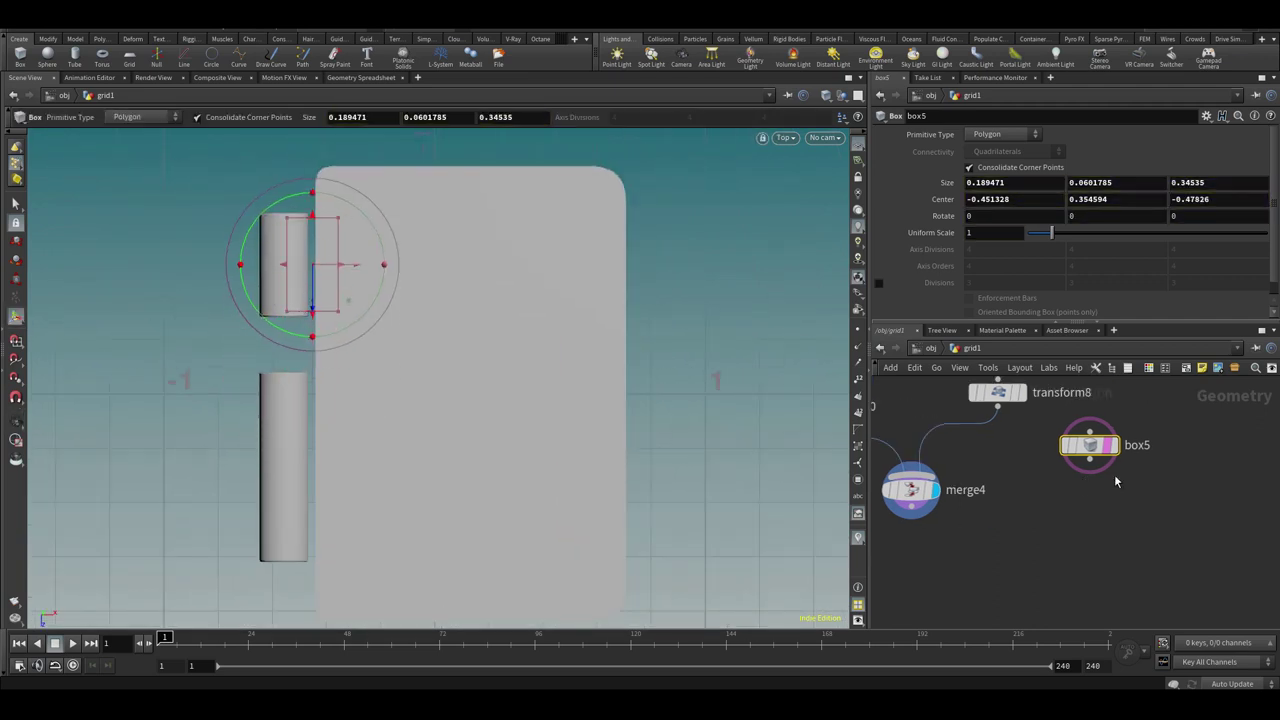
{"action": "key", "text": "ctrl+v"}
{"action": "left_click_drag", "start_coordinate": [308, 301], "coordinate": [308, 503]}
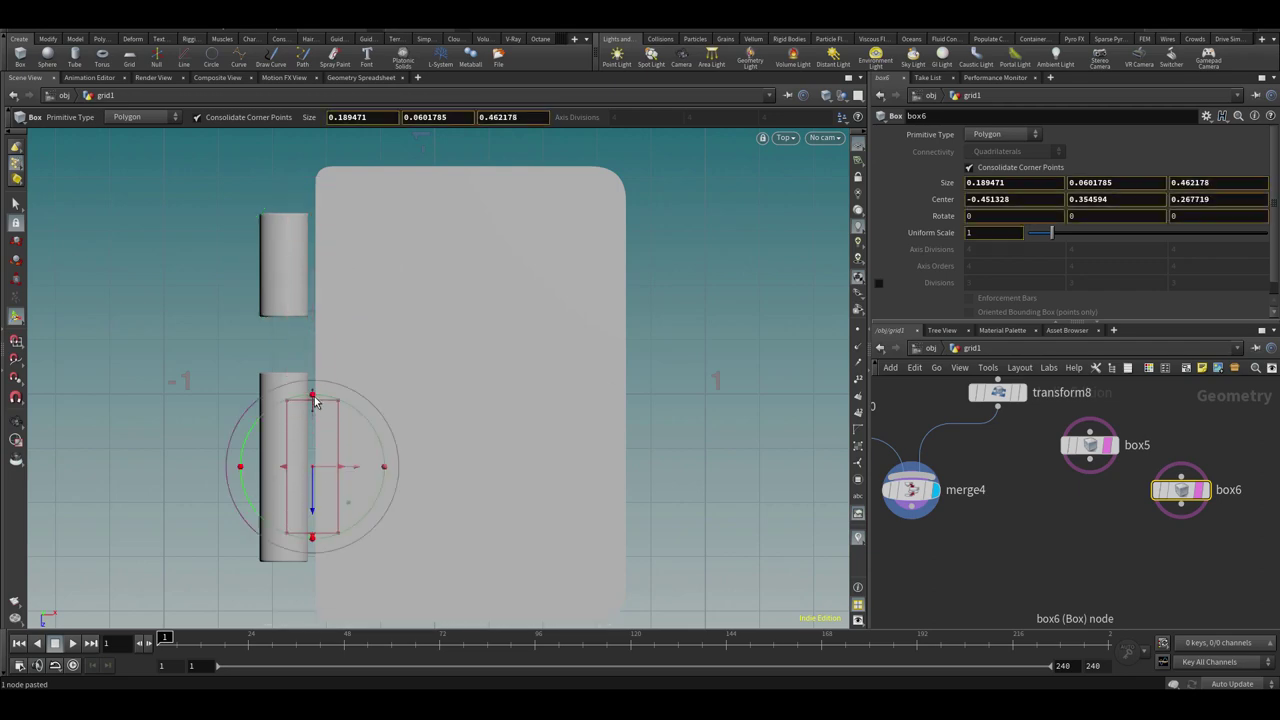
{"action": "left_click_drag", "start_coordinate": [310, 554], "coordinate": [309, 556]}
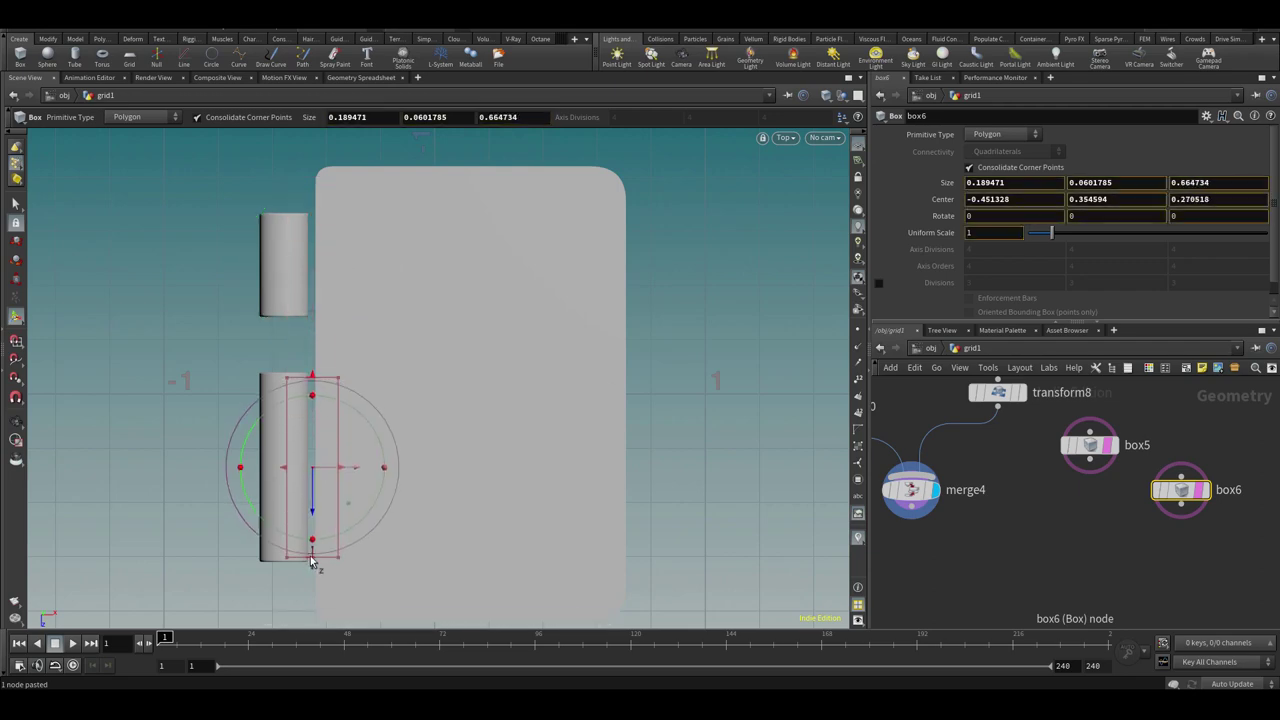
{"action": "key", "text": "space+1"}
{"action": "left_click_drag", "start_coordinate": [434, 460], "coordinate": [520, 445], "text": "alt"}
Merge box5 and box6 in a new Merge node and connect it to merge4
{"action": "middle_click_drag", "start_coordinate": [1043, 547], "coordinate": [1059, 499]}
{"action": "key", "text": "Tab"}
{"action": "type", "text": "me"}
{"action": "key", "text": "Return"}
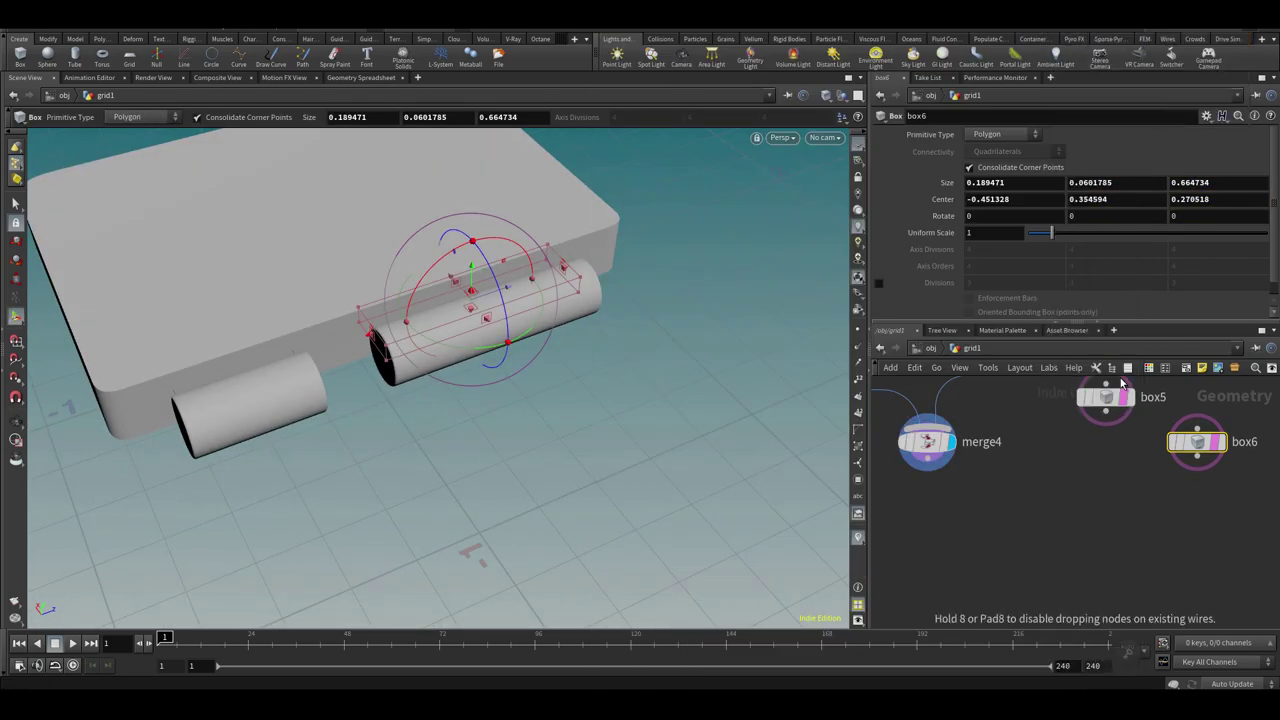
{"action": "left_click", "coordinate": [1120, 505]}
{"action": "left_click_drag", "start_coordinate": [945, 456], "coordinate": [969, 578]}
{"action": "left_click_drag", "start_coordinate": [1120, 522], "coordinate": [960, 551]}
{"action": "left_click", "coordinate": [967, 563]}
{"action": "left_click_drag", "start_coordinate": [517, 394], "coordinate": [602, 339], "text": "alt"}
Add a Transform node below merge4, wire merge4 into it, and display it
{"action": "middle_click_drag", "start_coordinate": [1004, 581], "coordinate": [1032, 504]}
{"action": "key", "text": "Tab"}
{"action": "type", "text": "tran"}
{"action": "key", "text": "Return"}
{"action": "left_click", "coordinate": [1008, 574]}
{"action": "left_click", "coordinate": [1031, 588]}
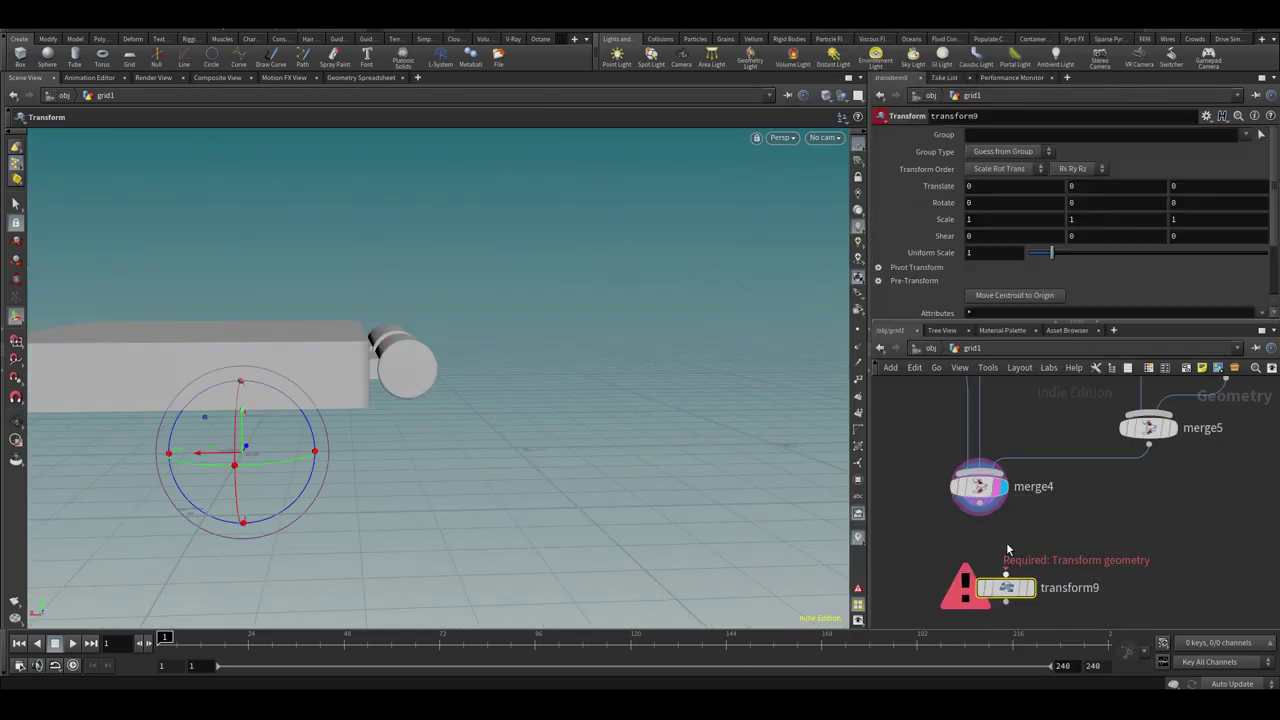
Move transform9's pivot to the rod's centre in the front view and rotate the lid about 48.3 degrees around Z
{"action": "key", "text": "space+2"}
{"action": "key", "text": "space+3"}
{"action": "middle_click_drag", "start_coordinate": [461, 392], "coordinate": [463, 366]}
{"action": "scroll", "coordinate": [463, 366], "scroll_direction": "down", "scroll_amount": 3}
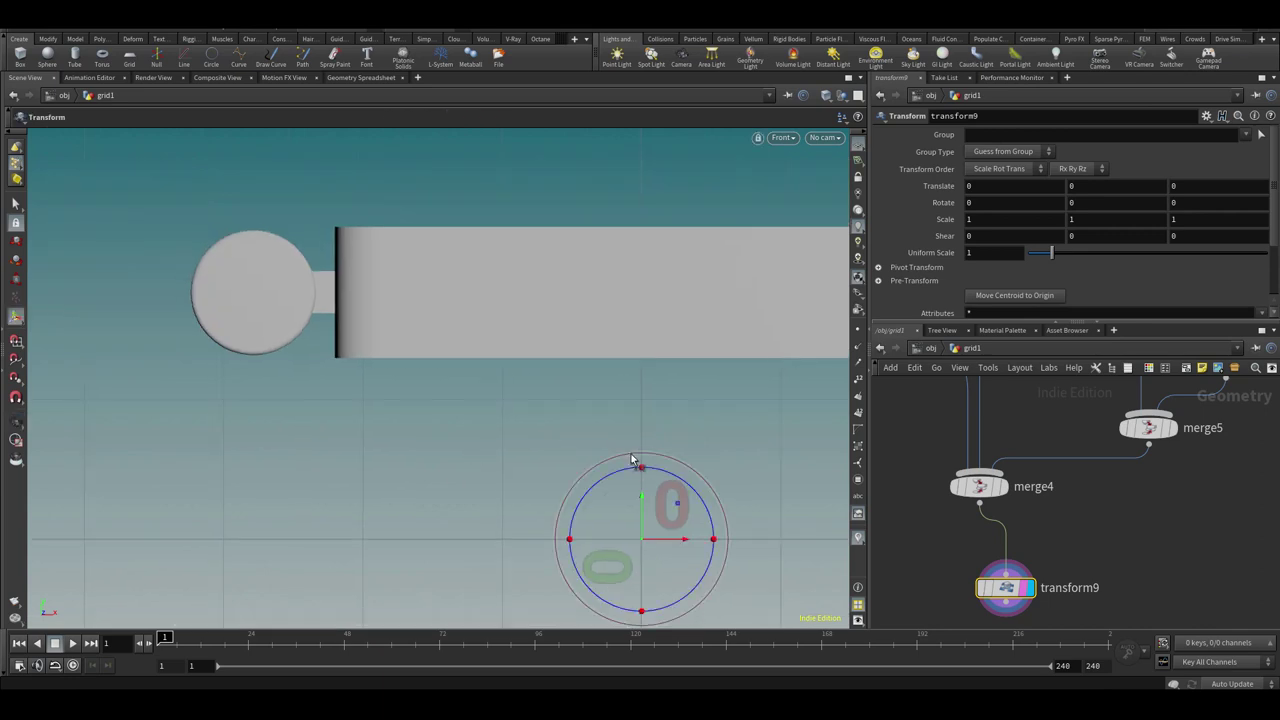
{"action": "right_click", "coordinate": [645, 541]}
{"action": "left_click", "coordinate": [688, 477]}
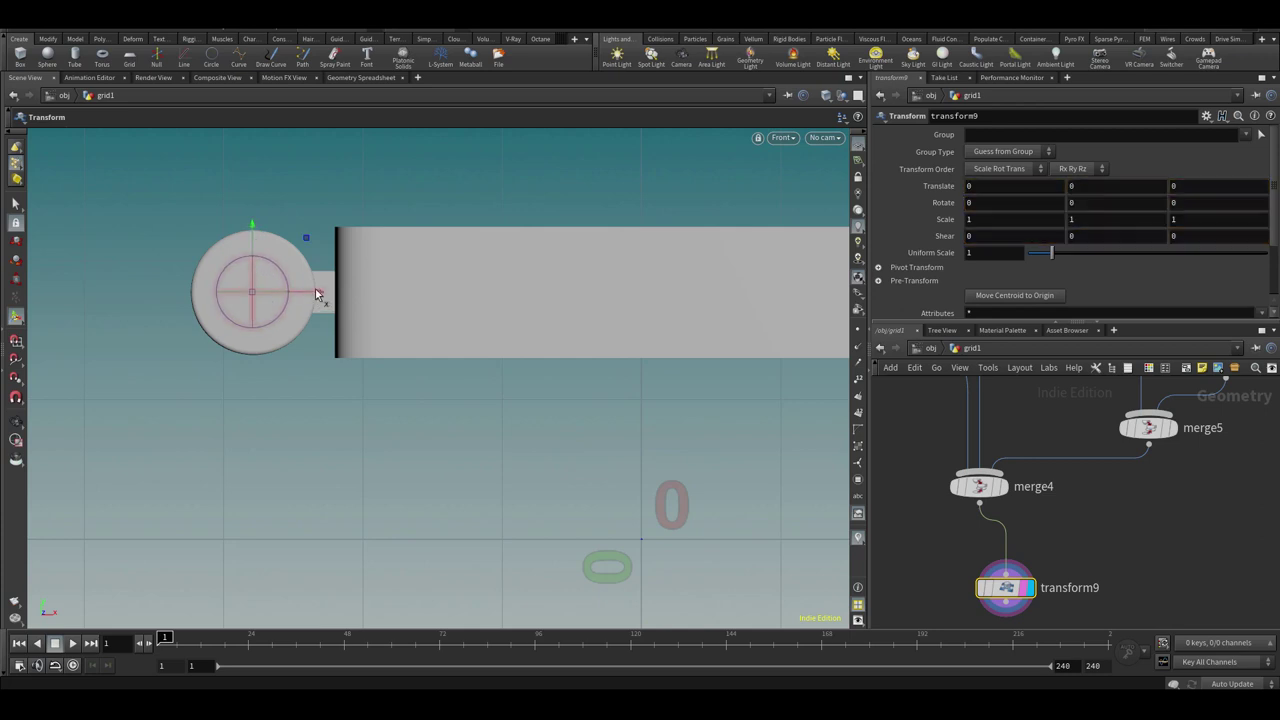
{"action": "right_click", "coordinate": [252, 292]}
{"action": "left_click", "coordinate": [284, 464]}
{"action": "left_click_drag", "start_coordinate": [317, 260], "coordinate": [271, 221]}
Add a Merge node that combines merge1 with transform9, and display it
{"action": "scroll", "coordinate": [906, 450], "scroll_direction": "down", "scroll_amount": 5}
{"action": "middle_click_drag", "start_coordinate": [906, 456], "coordinate": [1034, 524]}
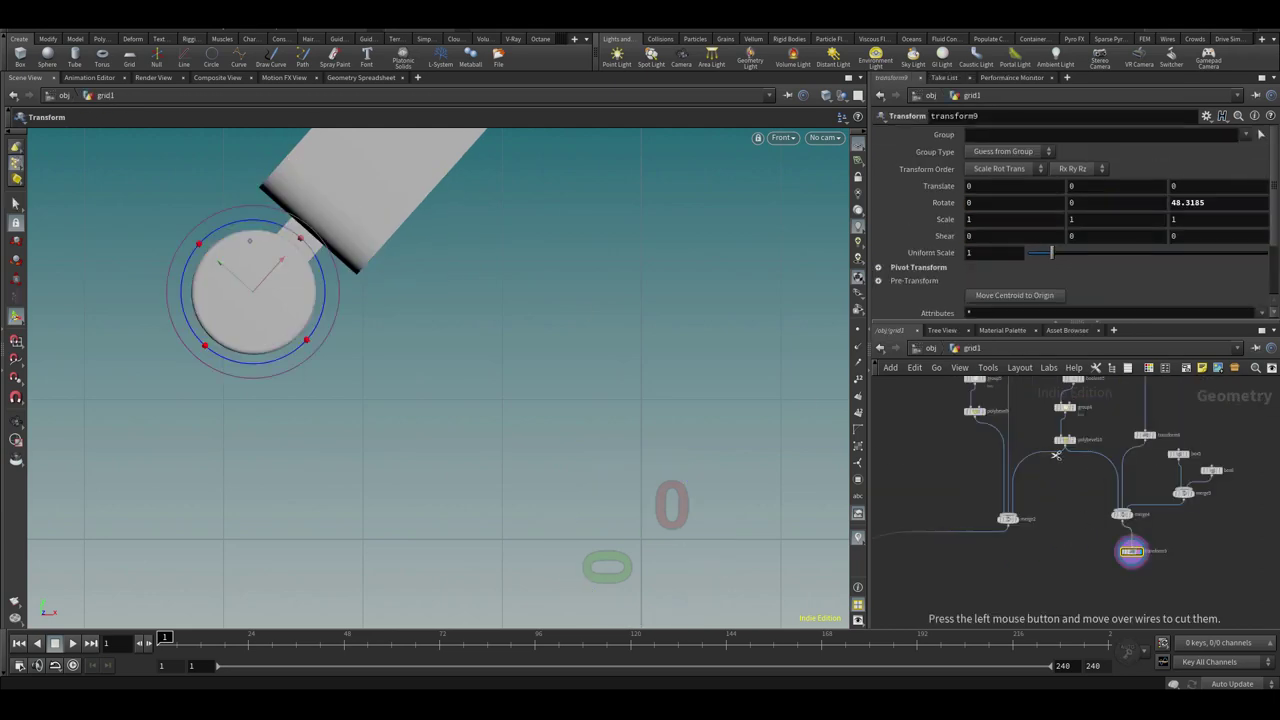
{"action": "middle_click_drag", "start_coordinate": [1055, 477], "coordinate": [1117, 426]}
{"action": "key", "text": "Tab"}
{"action": "type", "text": "mer"}
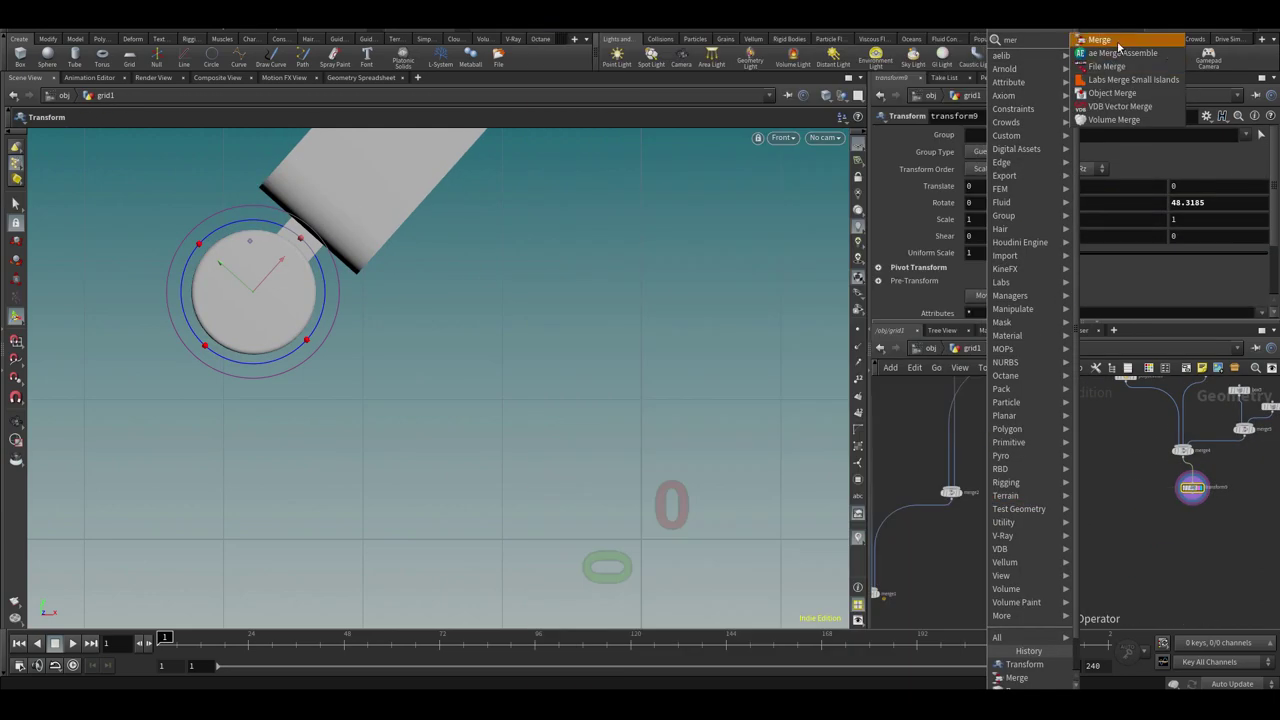
{"action": "left_click", "coordinate": [1119, 44]}
{"action": "middle_click_drag", "start_coordinate": [973, 568], "coordinate": [1000, 474]}
{"action": "left_click", "coordinate": [979, 569]}
{"action": "left_click_drag", "start_coordinate": [896, 507], "coordinate": [978, 561]}
{"action": "left_click", "coordinate": [978, 563]}
{"action": "scroll", "coordinate": [993, 556], "scroll_direction": "up", "scroll_amount": 4}
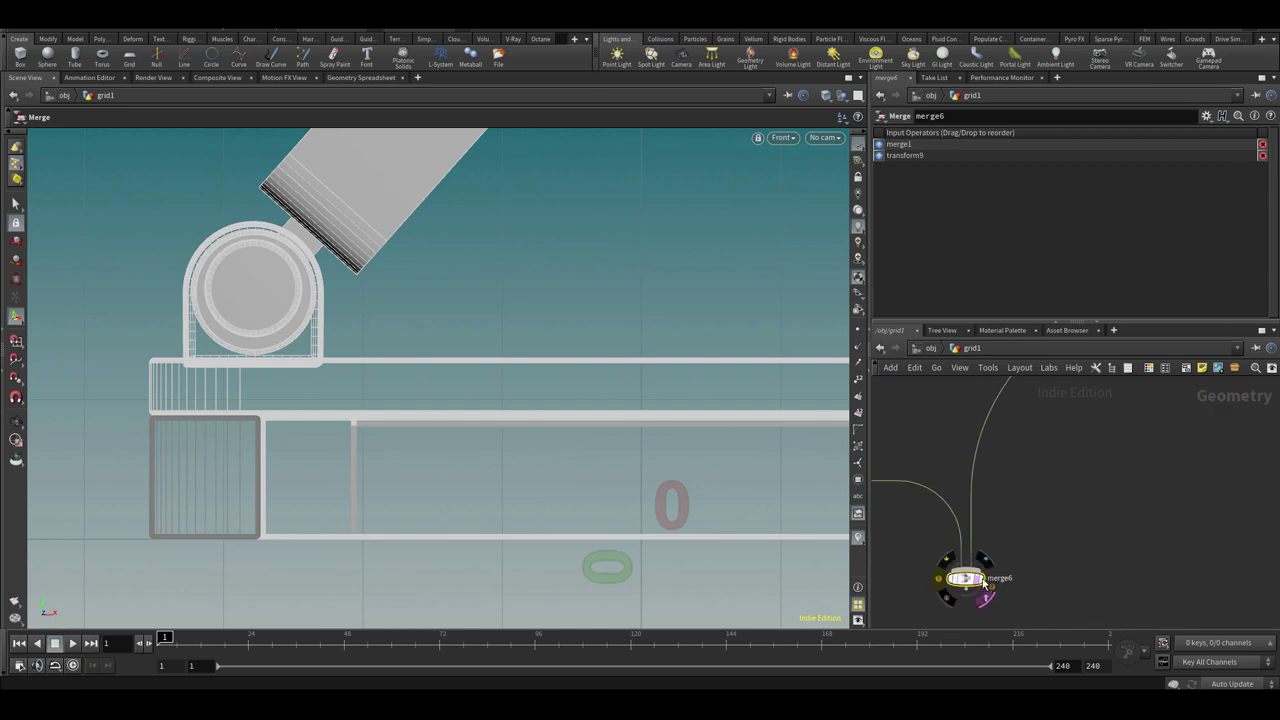
{"action": "left_click", "coordinate": [980, 579]}
Rotate the lid in transform9 to about 99.4 degrees around Z in the perspective view
{"action": "key", "text": "space+1"}
{"action": "left_click_drag", "start_coordinate": [610, 445], "coordinate": [672, 458]}
{"action": "middle_click_drag", "start_coordinate": [1212, 428], "coordinate": [1000, 607]}
{"action": "left_click", "coordinate": [1163, 467]}
{"action": "left_click_drag", "start_coordinate": [408, 384], "coordinate": [393, 332]}
{"action": "key", "text": "Escape"}
{"action": "left_click_drag", "start_coordinate": [345, 390], "coordinate": [392, 440]}
{"action": "left_click", "coordinate": [1252, 655]}
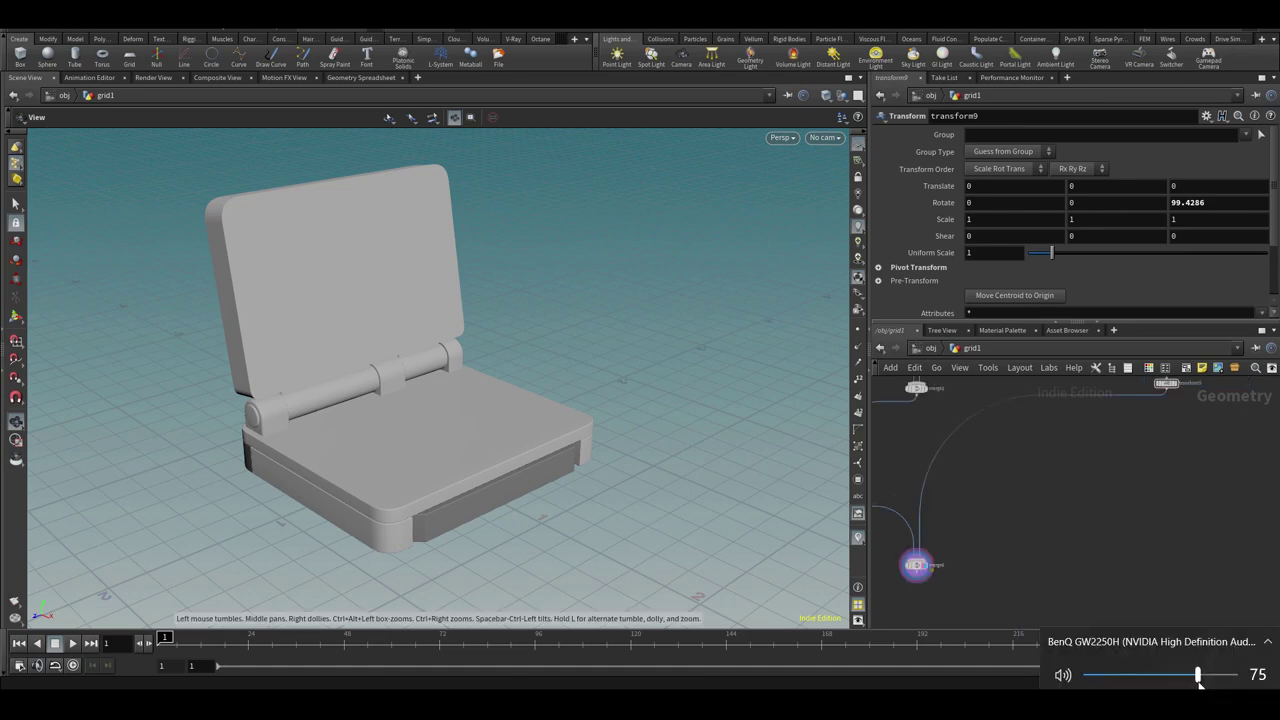
Display the lid panel's transform8 node on its own and show it from below
{"action": "middle_click_drag", "start_coordinate": [1062, 515], "coordinate": [1149, 490]}
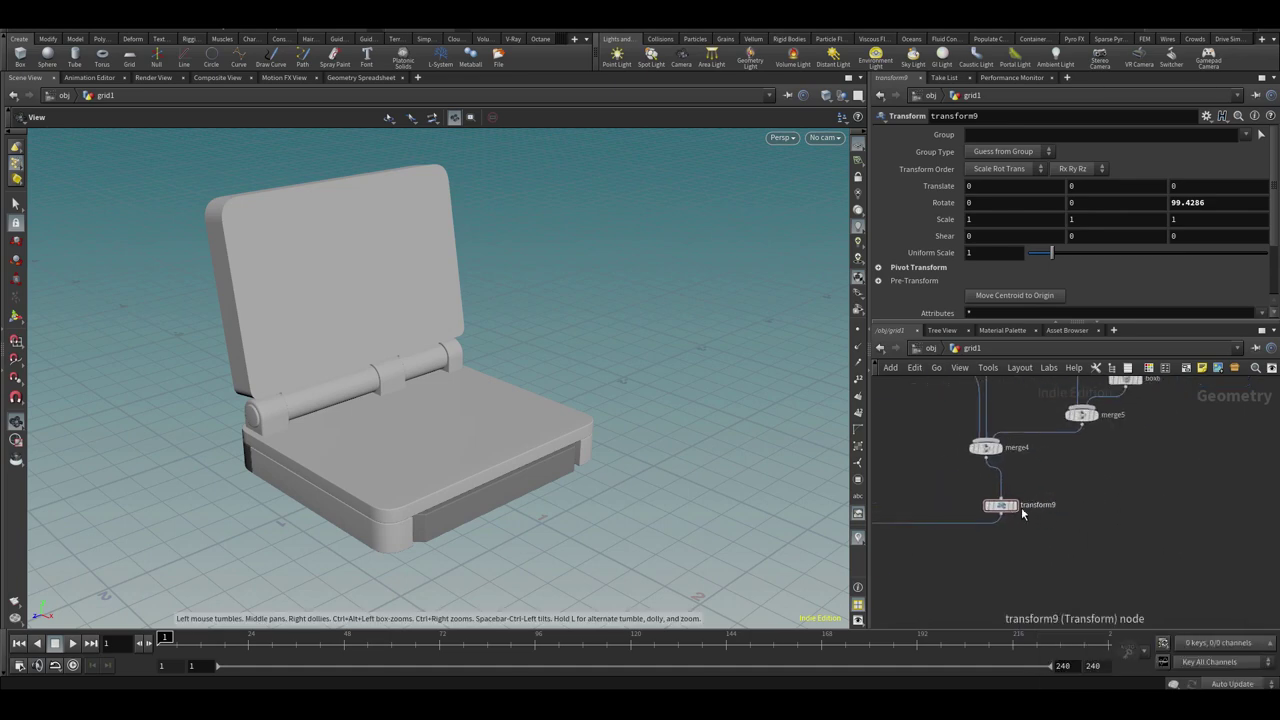
{"action": "left_click", "coordinate": [1013, 507]}
{"action": "left_click", "coordinate": [1002, 453]}
{"action": "left_click_drag", "start_coordinate": [503, 423], "coordinate": [412, 370]}
{"action": "middle_click_drag", "start_coordinate": [1210, 439], "coordinate": [1199, 628]}
{"action": "left_click", "coordinate": [1012, 495]}
{"action": "key", "text": "space+2"}
{"action": "key", "text": "space+2"}
{"action": "scroll", "coordinate": [480, 432], "scroll_direction": "down", "scroll_amount": 2}
{"action": "middle_click_drag", "start_coordinate": [466, 423], "coordinate": [429, 415]}
{"action": "middle_click_drag", "start_coordinate": [1155, 460], "coordinate": [1058, 492]}
{"action": "scroll", "coordinate": [1056, 490], "scroll_direction": "down", "scroll_amount": 3}
Add a Grid node beside the lid's node chain and display polyextrude6 as the reference
{"action": "key", "text": "Tab"}
{"action": "type", "text": "grid"}
{"action": "key", "text": "Return"}
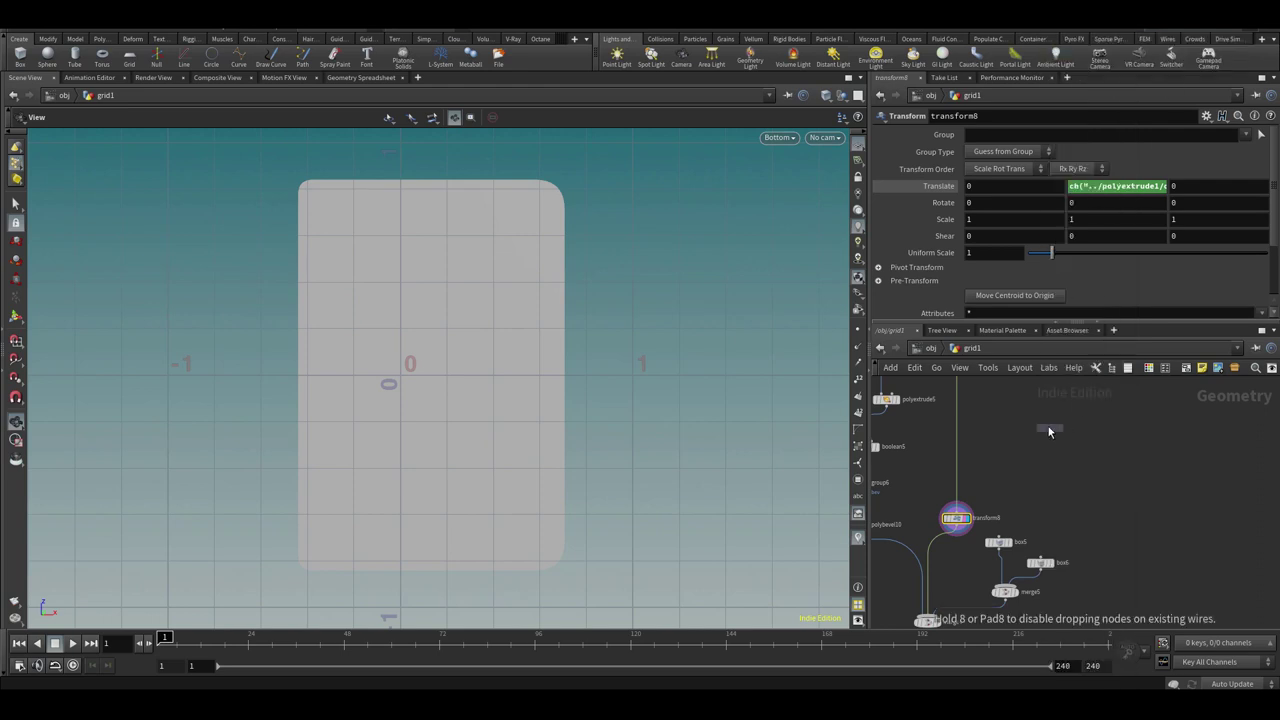
{"action": "left_click", "coordinate": [1052, 430]}
{"action": "scroll", "coordinate": [1050, 418], "scroll_direction": "up", "scroll_amount": 3}
{"action": "middle_click_drag", "start_coordinate": [961, 495], "coordinate": [940, 460]}
{"action": "left_click", "coordinate": [955, 440]}
{"action": "left_click", "coordinate": [1028, 543]}
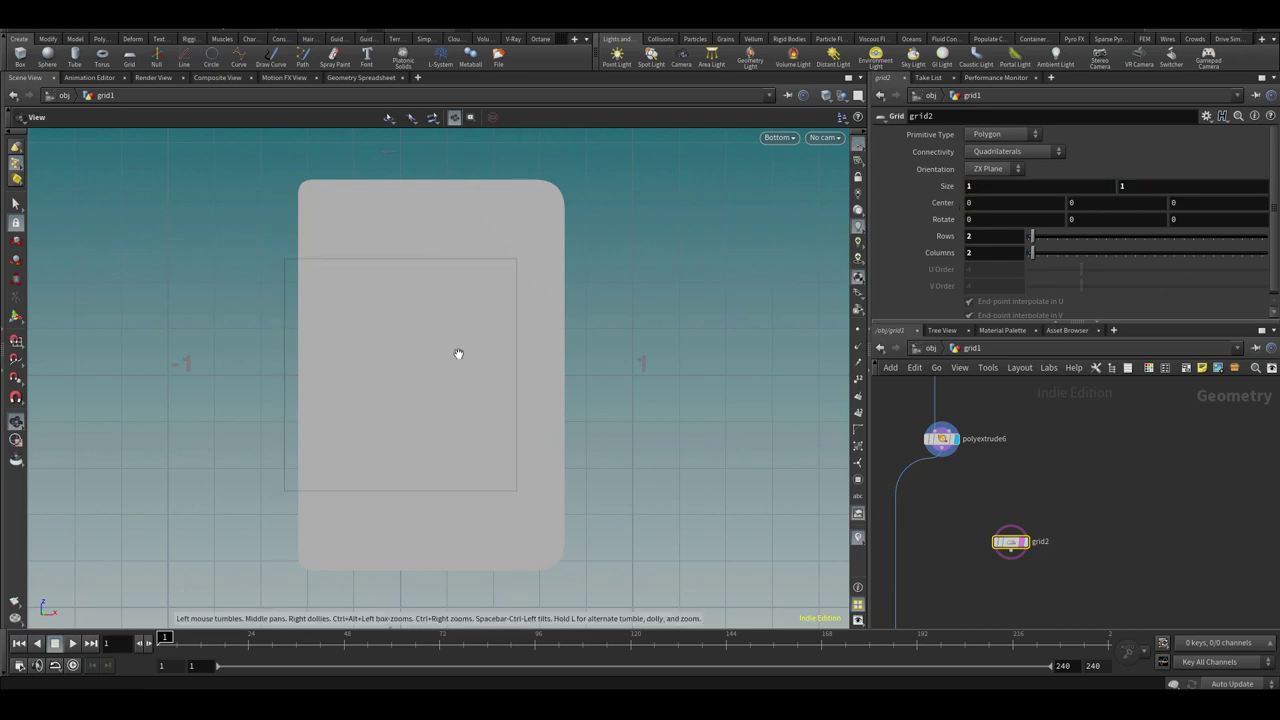
Fit grid2 inside the lid's outline by moving it in X and resizing it to about 0.97 by 1.42
{"action": "key", "text": "Return"}
{"action": "left_click_drag", "start_coordinate": [443, 403], "coordinate": [471, 380]}
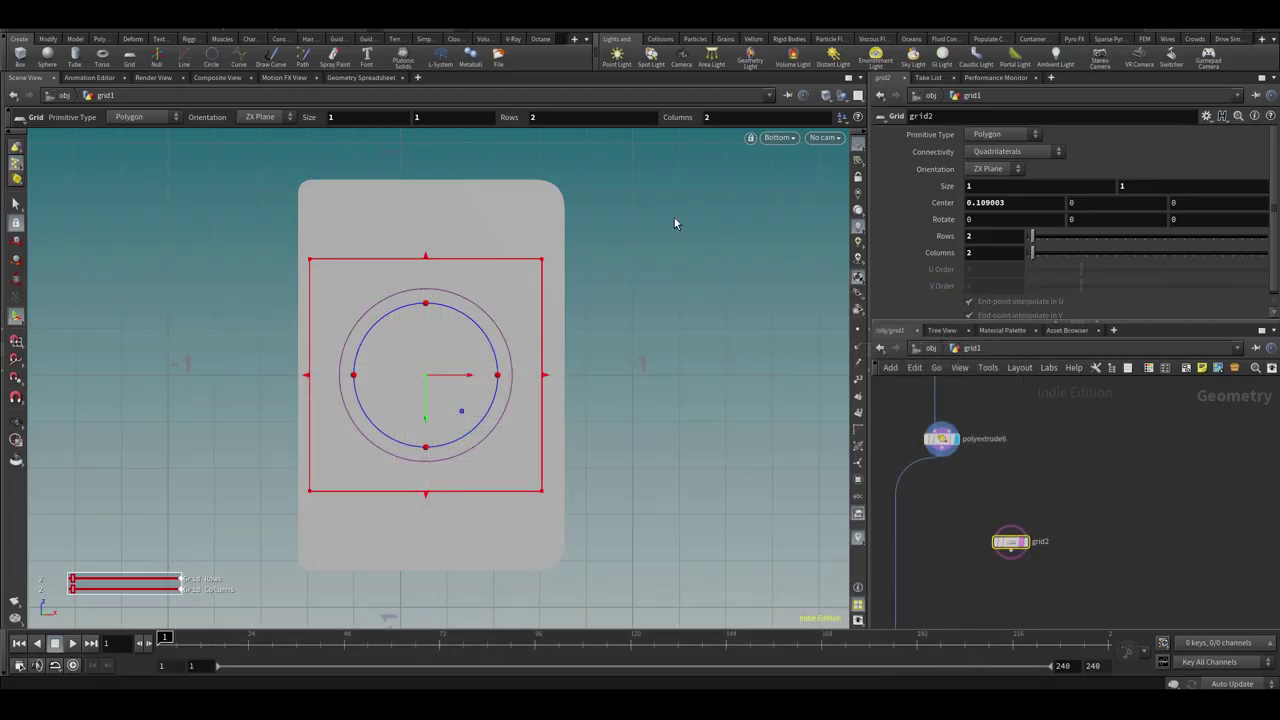
{"action": "left_click_drag", "start_coordinate": [425, 252], "coordinate": [425, 230]}
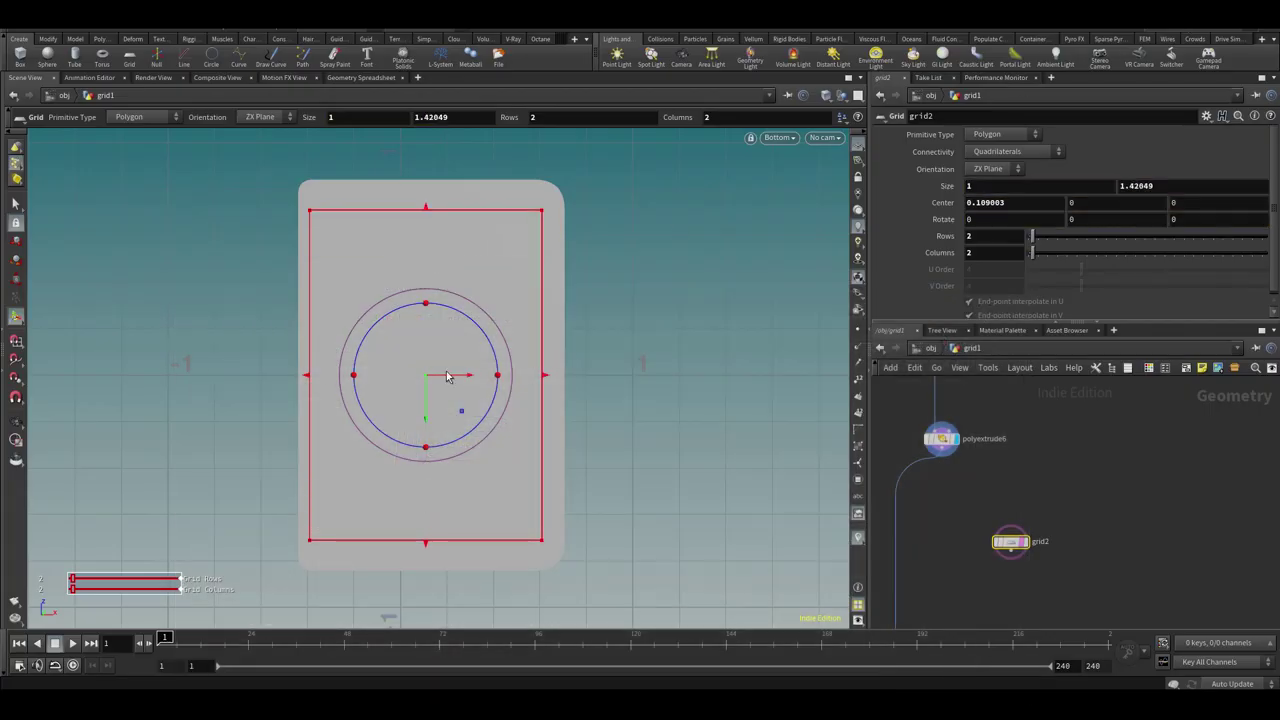
{"action": "left_click_drag", "start_coordinate": [308, 376], "coordinate": [318, 381]}
{"action": "left_click_drag", "start_coordinate": [654, 307], "coordinate": [671, 268], "text": "alt"}
Add a Labs Thicken node below grid2 and connect the grid to it
{"action": "middle_click_drag", "start_coordinate": [1007, 596], "coordinate": [997, 527]}
{"action": "scroll", "coordinate": [997, 527], "scroll_direction": "up", "scroll_amount": 3}
{"action": "key", "text": "Tab"}
{"action": "type", "text": "thi"}
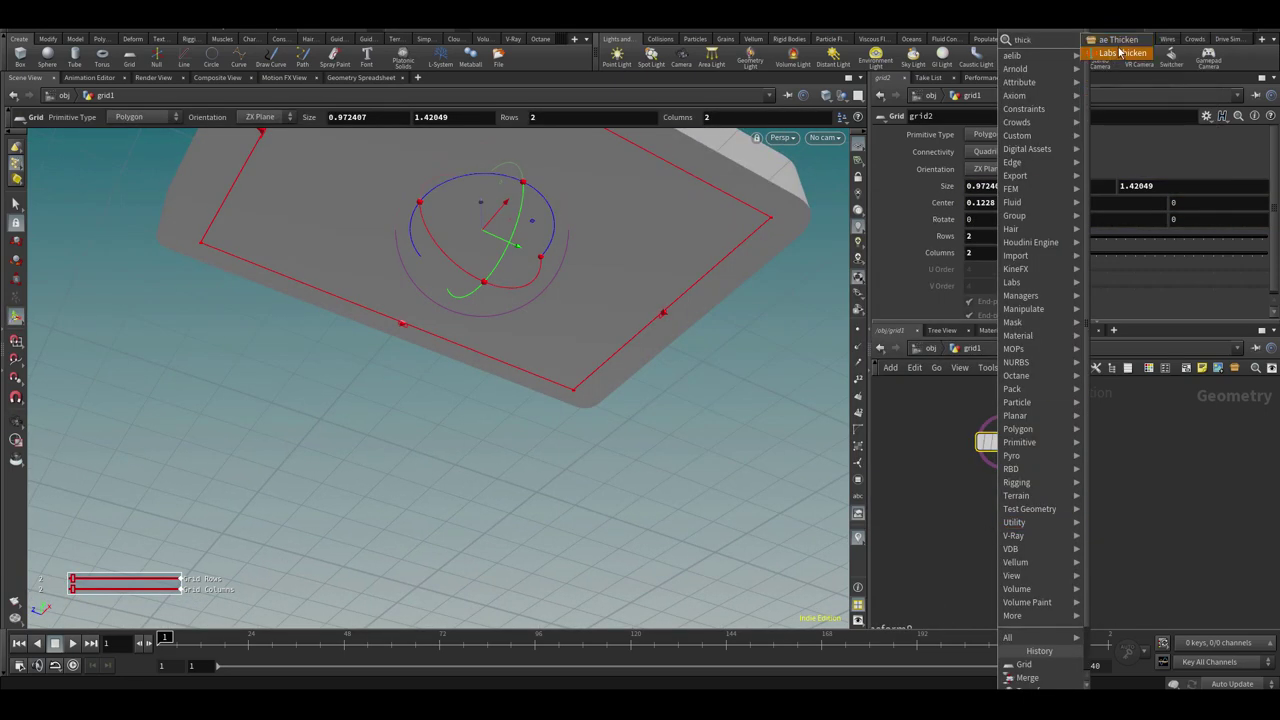
{"action": "type", "text": "ck"}
{"action": "left_click", "coordinate": [1113, 54]}
{"action": "left_click", "coordinate": [1003, 531]}
Insert a PolyBevel between grid2 and thicken1, display it, and round the grid's corner points with 7 divisions
{"action": "middle_click_drag", "start_coordinate": [1049, 480], "coordinate": [1037, 476]}
{"action": "scroll", "coordinate": [1038, 477], "scroll_direction": "down", "scroll_amount": 1}
{"action": "key", "text": "Tab"}
{"action": "left_click", "coordinate": [1153, 42]}
{"action": "left_click", "coordinate": [998, 490]}
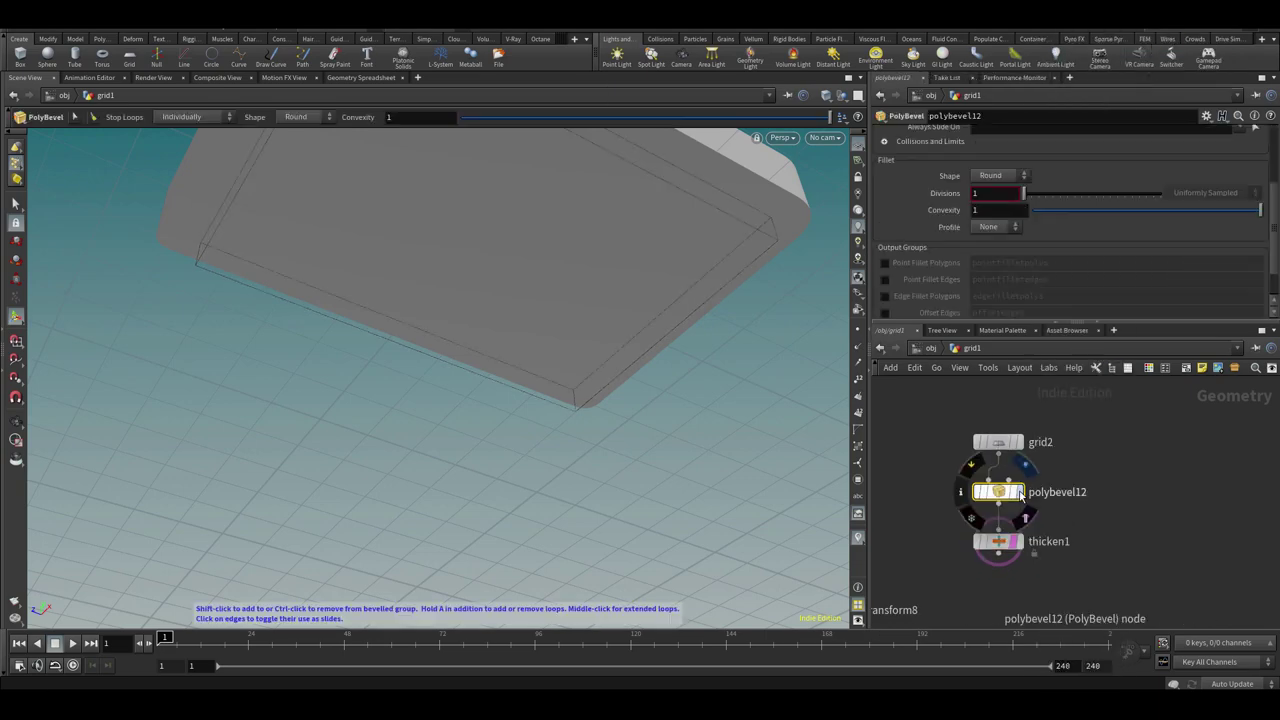
{"action": "left_click", "coordinate": [1019, 490]}
{"action": "middle_click_drag", "start_coordinate": [562, 286], "coordinate": [498, 428], "text": "alt"}
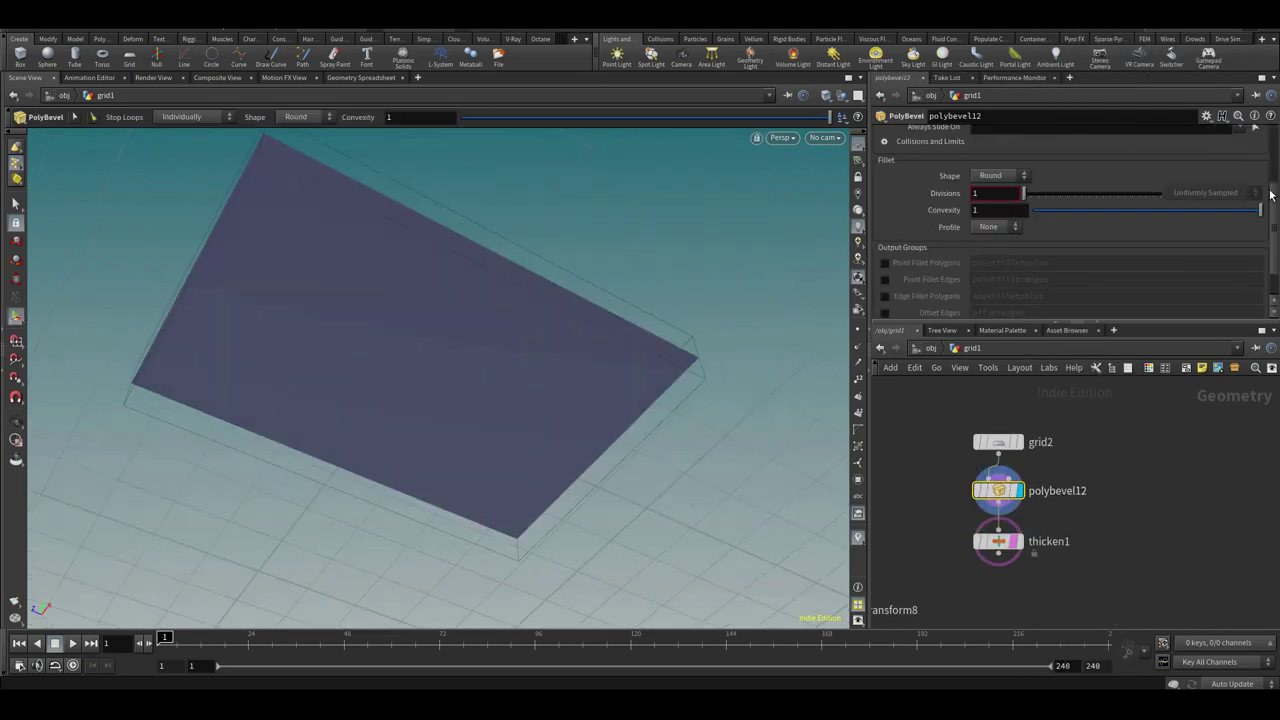
{"action": "scroll", "coordinate": [1250, 176], "scroll_direction": "up", "scroll_amount": 3}
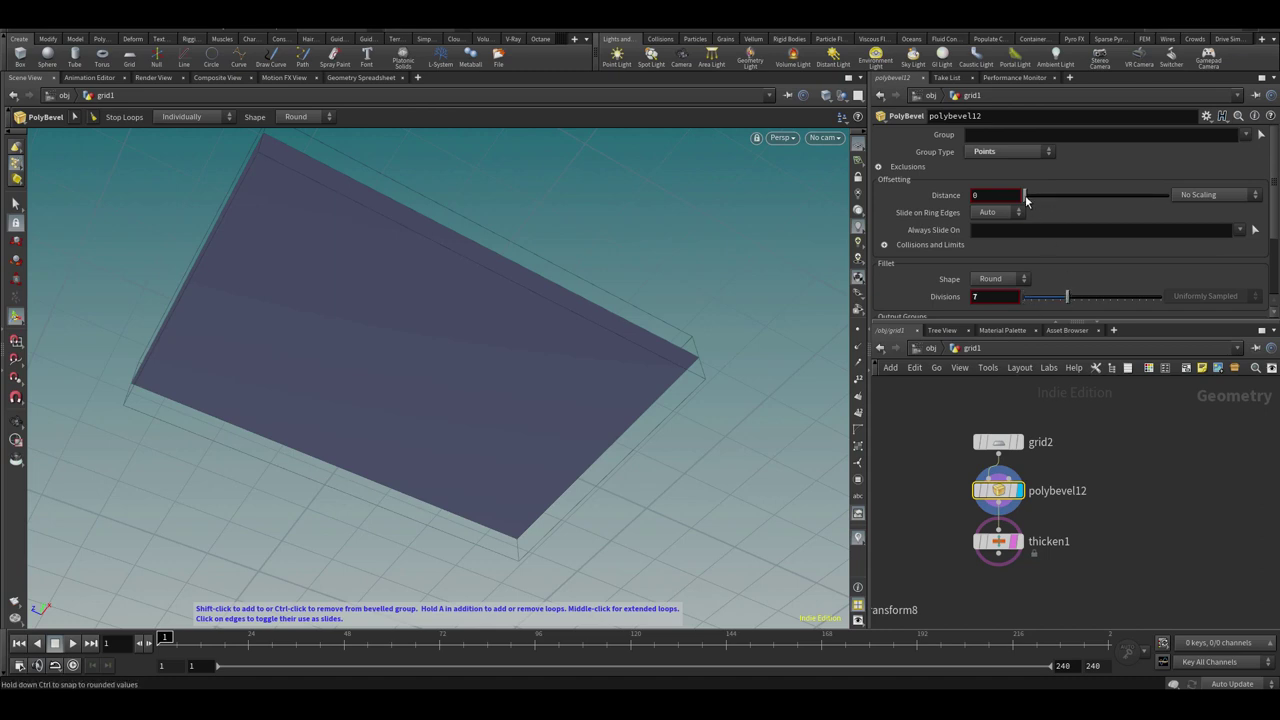
{"action": "left_click_drag", "start_coordinate": [670, 258], "coordinate": [580, 392], "text": "alt"}
Reposition the three grid2 chain nodes near polyextrude6 and set thicken1's depth to 0.045
{"action": "middle_click_drag", "start_coordinate": [1058, 514], "coordinate": [980, 437]}
{"action": "left_click_drag", "start_coordinate": [996, 469], "coordinate": [1131, 630]}
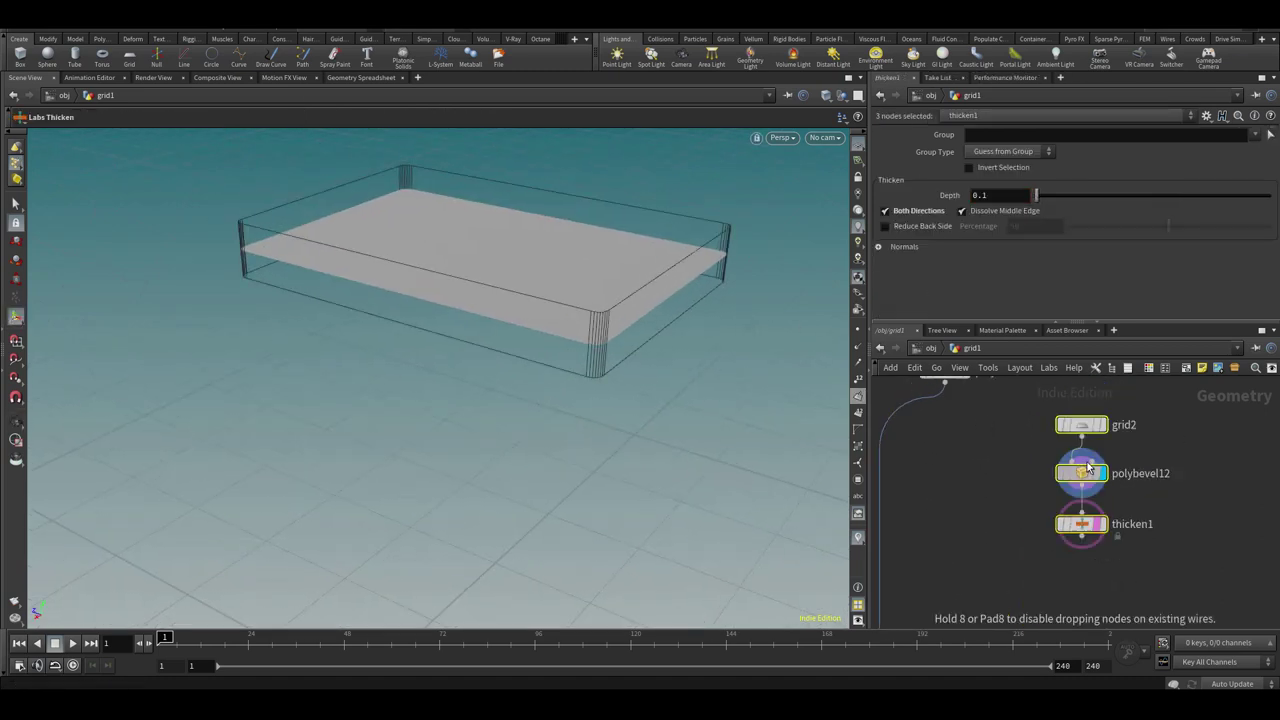
{"action": "left_click", "coordinate": [945, 456]}
{"action": "middle_click_drag", "start_coordinate": [1013, 257], "coordinate": [835, 291]}
{"action": "middle_click_drag", "start_coordinate": [681, 305], "coordinate": [678, 306]}
{"action": "mouse_move", "coordinate": [590, 348]}
{"action": "left_mouse_down", "text": "alt"}
{"action": "mouse_move", "coordinate": [603, 352]}
{"action": "mouse_move", "coordinate": [624, 309]}
{"action": "mouse_move", "coordinate": [606, 363]}
{"action": "left_mouse_up", "text": "alt"}
{"action": "middle_click_drag", "start_coordinate": [978, 560], "coordinate": [1006, 481]}
Add a Boolean Subtract that cuts thicken1 from polyextrude6, and display the recessed lid
{"action": "key", "text": "Tab"}
{"action": "type", "text": "bool"}
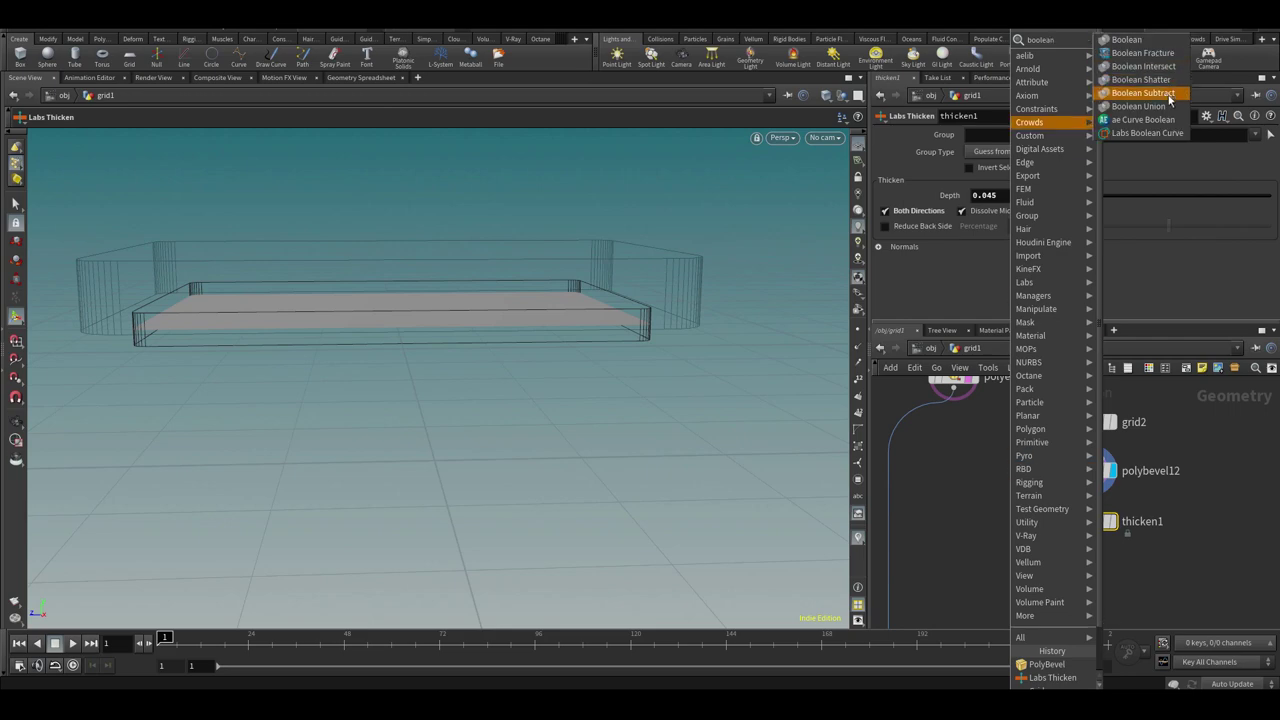
{"action": "left_click", "coordinate": [1172, 94]}
{"action": "left_click", "coordinate": [917, 498]}
{"action": "left_click_drag", "start_coordinate": [942, 555], "coordinate": [938, 556]}
{"action": "left_click", "coordinate": [947, 568]}
{"action": "left_click_drag", "start_coordinate": [668, 362], "coordinate": [690, 274], "text": "alt"}
{"action": "left_click_drag", "start_coordinate": [1021, 321], "coordinate": [1021, 245]}
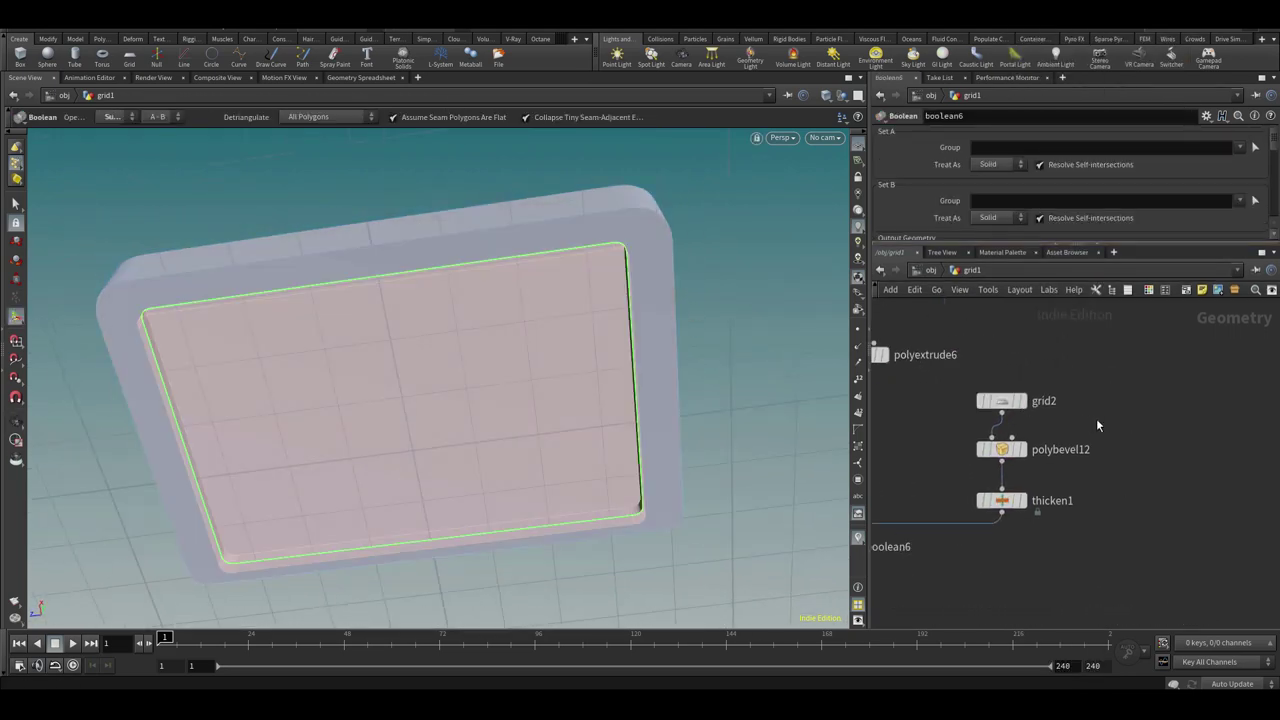
Add a PolyExtrude fed by polybevel12, display it, and extrude the panel about 0.036 with the side output off
{"action": "key", "text": "Tab"}
{"action": "type", "text": "polye"}
{"action": "left_click", "coordinate": [1218, 41]}
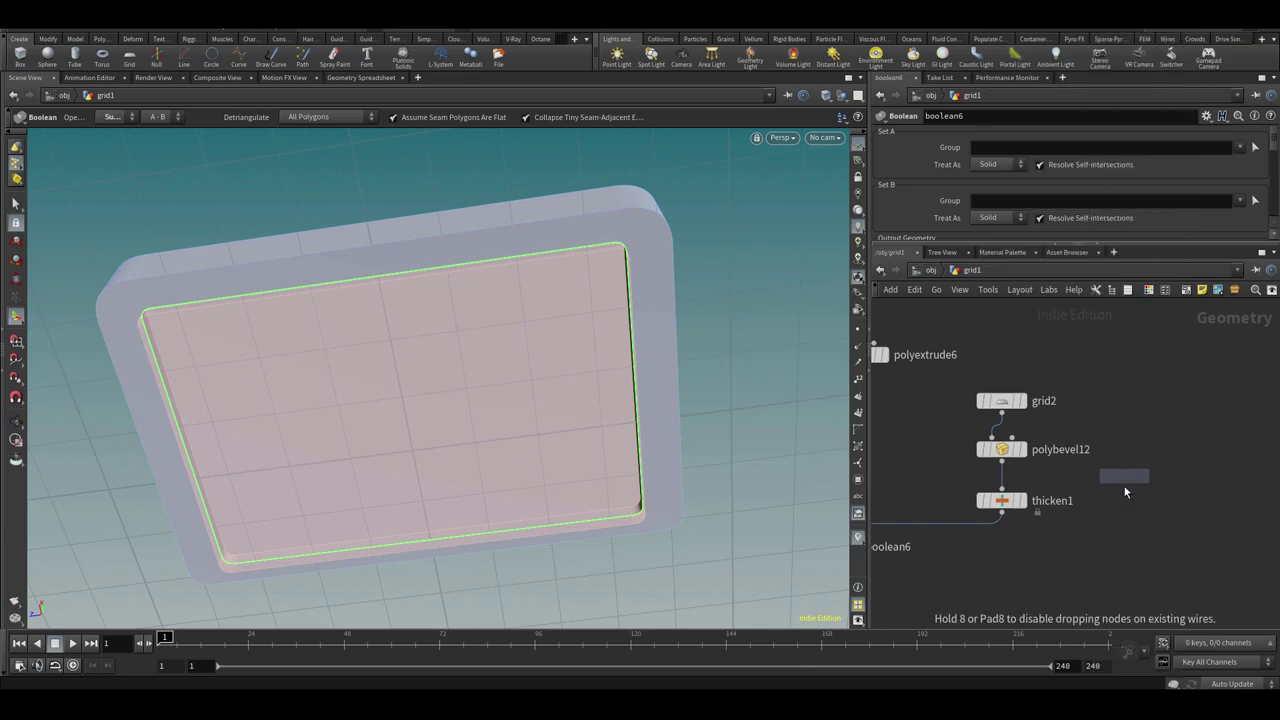
{"action": "left_click", "coordinate": [1125, 488]}
{"action": "left_click", "coordinate": [1146, 488]}
{"action": "left_click_drag", "start_coordinate": [415, 411], "coordinate": [411, 342], "text": "alt"}
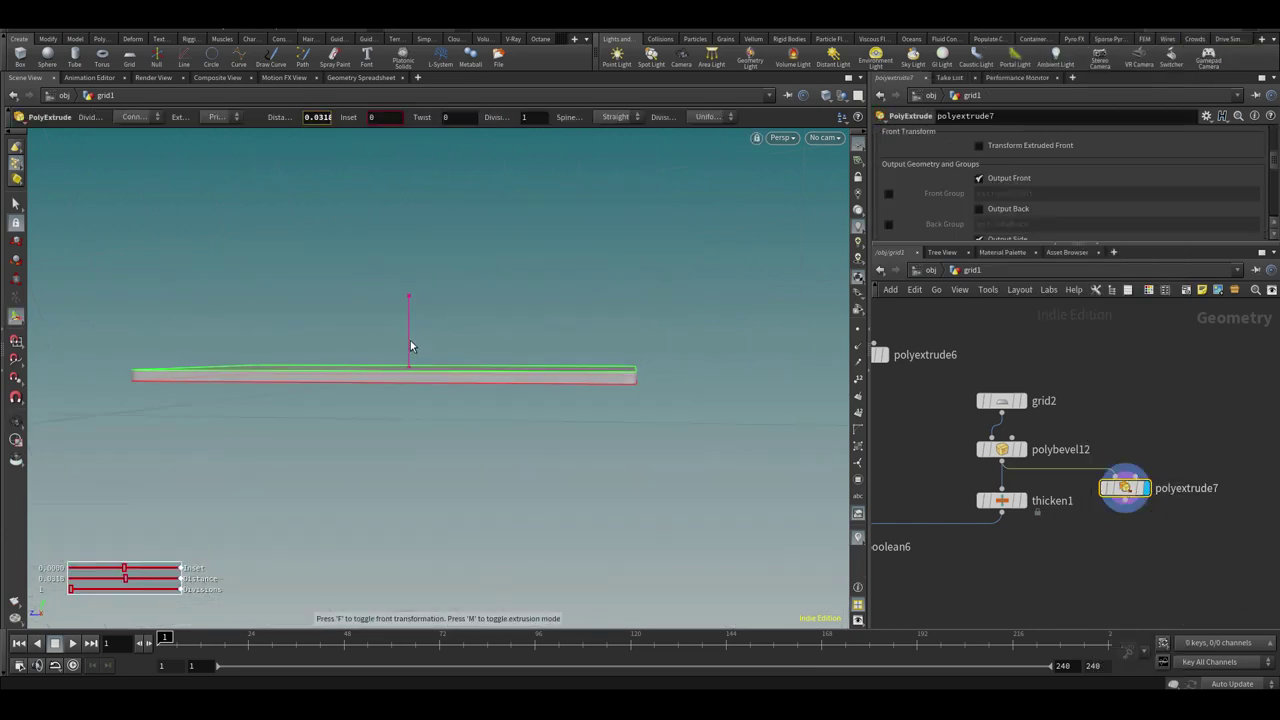
{"action": "left_click", "coordinate": [1014, 238]}
Duplicate the PolyExtrude below polyextrude7, turn on the copy's side output, and adjust its extrusion distance
{"action": "left_click_drag", "start_coordinate": [1150, 521], "coordinate": [1124, 577], "text": "alt"}
{"action": "left_click_drag", "start_coordinate": [1179, 532], "coordinate": [1107, 575]}
{"action": "left_click", "coordinate": [1012, 237]}
{"action": "mouse_move", "coordinate": [630, 384]}
{"action": "left_mouse_down", "text": "alt"}
{"action": "mouse_move", "coordinate": [635, 322]}
{"action": "mouse_move", "coordinate": [606, 382]}
{"action": "left_mouse_up", "text": "alt"}
{"action": "left_click_drag", "start_coordinate": [406, 330], "coordinate": [406, 335]}
Copy the group6 and polybevel10 nodes, paste them near transform8, and wire boolean6 into the pasted group
{"action": "middle_click_drag", "start_coordinate": [991, 538], "coordinate": [1140, 390]}
{"action": "scroll", "coordinate": [1114, 420], "scroll_direction": "down", "scroll_amount": 5}
{"action": "middle_click_drag", "start_coordinate": [930, 458], "coordinate": [1024, 600]}
{"action": "scroll", "coordinate": [996, 452], "scroll_direction": "up", "scroll_amount": 4}
{"action": "left_click_drag", "start_coordinate": [996, 454], "coordinate": [948, 553]}
{"action": "mouse_move", "coordinate": [1028, 502]}
{"action": "middle_mouse_down"}
{"action": "mouse_move", "coordinate": [936, 424]}
{"action": "mouse_move", "coordinate": [946, 434]}
{"action": "middle_mouse_up"}
{"action": "scroll", "coordinate": [897, 360], "scroll_direction": "down", "scroll_amount": 4}
{"action": "key", "text": "ctrl+c"}
{"action": "key", "text": "ctrl+v"}
{"action": "left_click_drag", "start_coordinate": [961, 427], "coordinate": [1132, 530]}
{"action": "mouse_move", "coordinate": [1250, 495]}
{"action": "middle_mouse_down"}
{"action": "mouse_move", "coordinate": [1097, 457]}
{"action": "mouse_move", "coordinate": [1095, 391]}
{"action": "middle_mouse_up"}
{"action": "left_click_drag", "start_coordinate": [1038, 502], "coordinate": [1157, 380]}
{"action": "left_click_drag", "start_coordinate": [1075, 467], "coordinate": [1081, 506]}
{"action": "left_click_drag", "start_coordinate": [1071, 438], "coordinate": [1076, 516]}
{"action": "scroll", "coordinate": [1087, 476], "scroll_direction": "up", "scroll_amount": 4}
Add a Merge node between boolean6 and transform8 and connect polyextrude8 to it as well
{"action": "middle_click_drag", "start_coordinate": [1096, 434], "coordinate": [1170, 455]}
{"action": "scroll", "coordinate": [1158, 440], "scroll_direction": "down", "scroll_amount": 3}
{"action": "left_click_drag", "start_coordinate": [1045, 458], "coordinate": [1186, 375]}
{"action": "middle_click_drag", "start_coordinate": [1247, 343], "coordinate": [1110, 435]}
{"action": "key", "text": "Tab"}
{"action": "type", "text": "mer"}
{"action": "left_click", "coordinate": [1084, 230]}
{"action": "left_click", "coordinate": [1090, 422]}
{"action": "scroll", "coordinate": [1091, 403], "scroll_direction": "up", "scroll_amount": 4}
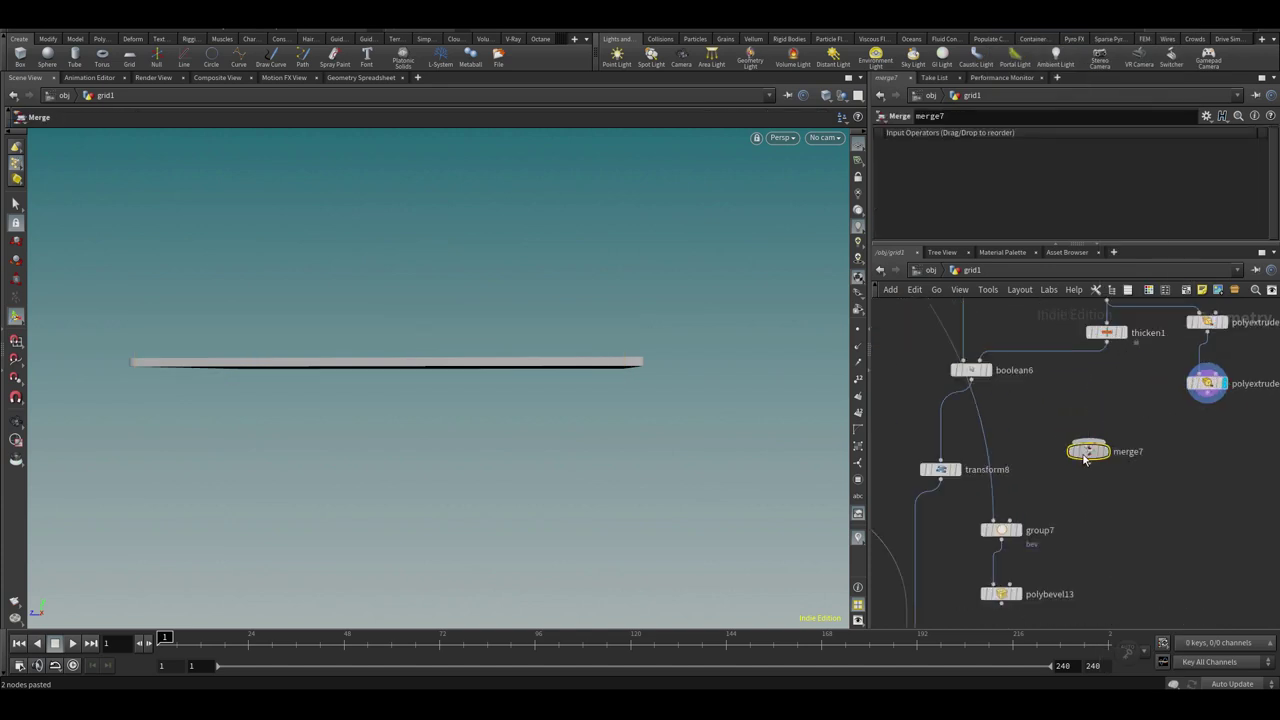
{"action": "left_click_drag", "start_coordinate": [1093, 457], "coordinate": [942, 426]}
{"action": "left_click_drag", "start_coordinate": [1207, 393], "coordinate": [938, 411]}
Insert group7 and polybevel13 into the connection below transform8
{"action": "middle_click_drag", "start_coordinate": [1070, 502], "coordinate": [1138, 390]}
{"action": "left_click_drag", "start_coordinate": [1138, 390], "coordinate": [1062, 498]}
{"action": "left_click_drag", "start_coordinate": [1075, 420], "coordinate": [993, 526]}
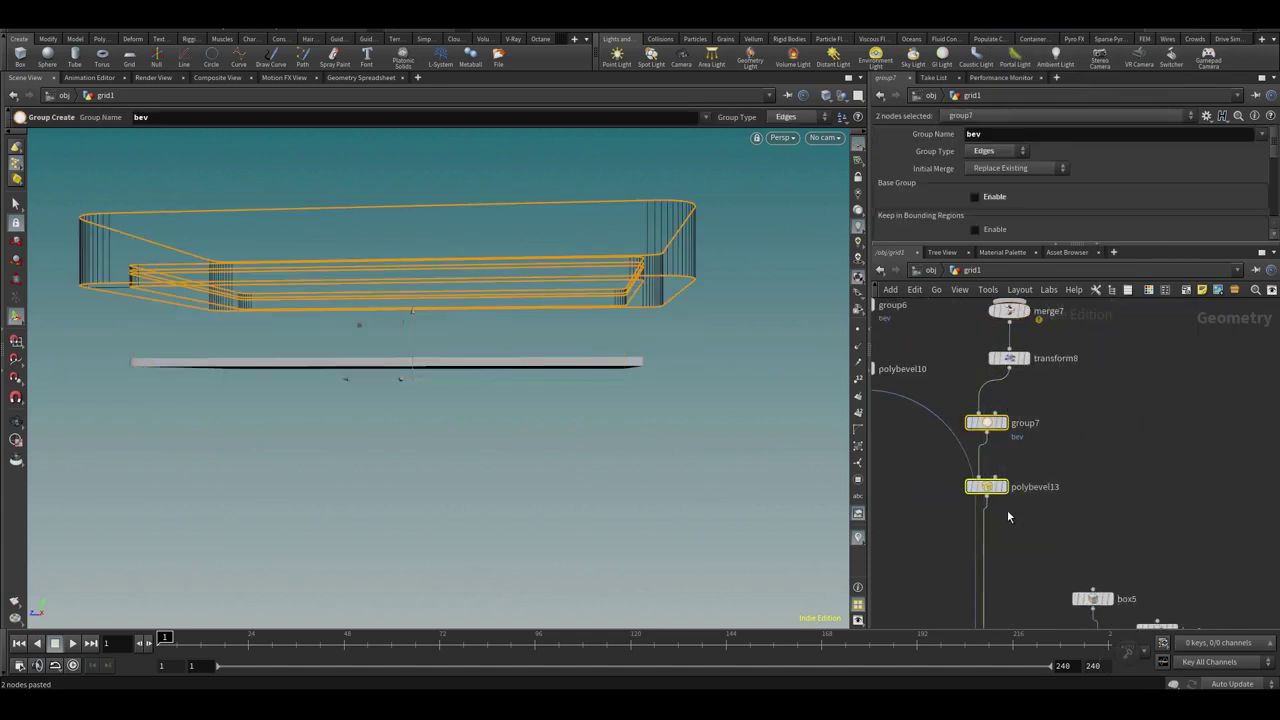
{"action": "left_click", "coordinate": [993, 538]}
Display the rotated lid assembly at transform9 to check its inner face
{"action": "middle_click_drag", "start_coordinate": [994, 600], "coordinate": [1071, 365]}
{"action": "left_click", "coordinate": [1143, 419]}
{"action": "left_click_drag", "start_coordinate": [580, 346], "coordinate": [629, 357], "text": "alt"}
{"action": "right_click_drag", "start_coordinate": [629, 357], "coordinate": [530, 372], "text": "alt"}
{"action": "middle_click_drag", "start_coordinate": [963, 486], "coordinate": [897, 622]}
{"action": "middle_click_drag", "start_coordinate": [1215, 330], "coordinate": [1000, 600]}
Set polyextrude7's distance to 0.034 and check the panel's fit in the lid recess
{"action": "left_click", "coordinate": [1092, 427]}
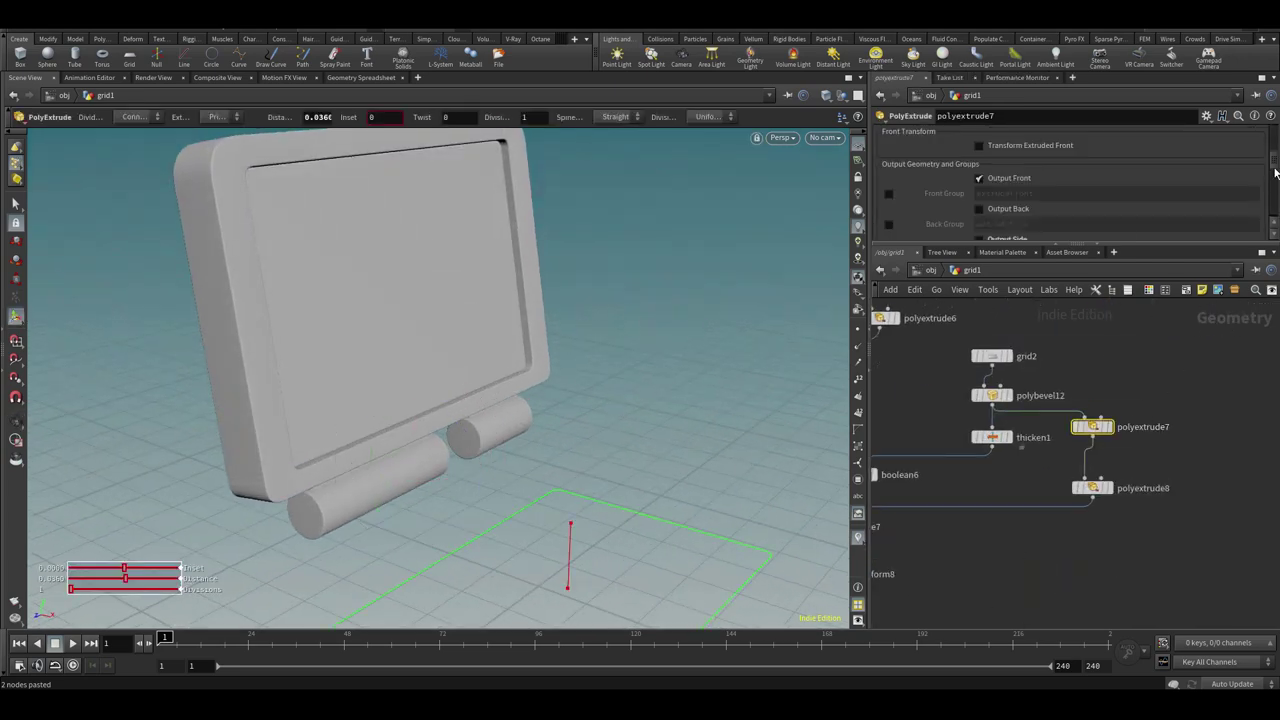
{"action": "left_click_drag", "start_coordinate": [1273, 184], "coordinate": [1273, 132]}
{"action": "left_click_drag", "start_coordinate": [1160, 206], "coordinate": [1153, 208]}
{"action": "scroll", "coordinate": [1100, 360], "scroll_direction": "down", "scroll_amount": 3}
{"action": "middle_click_drag", "start_coordinate": [1049, 484], "coordinate": [1078, 451]}
{"action": "left_click_drag", "start_coordinate": [480, 318], "coordinate": [410, 303], "text": "alt"}
{"action": "right_click_drag", "start_coordinate": [410, 303], "coordinate": [394, 288], "text": "alt"}
{"action": "left_click_drag", "start_coordinate": [393, 288], "coordinate": [515, 345]}
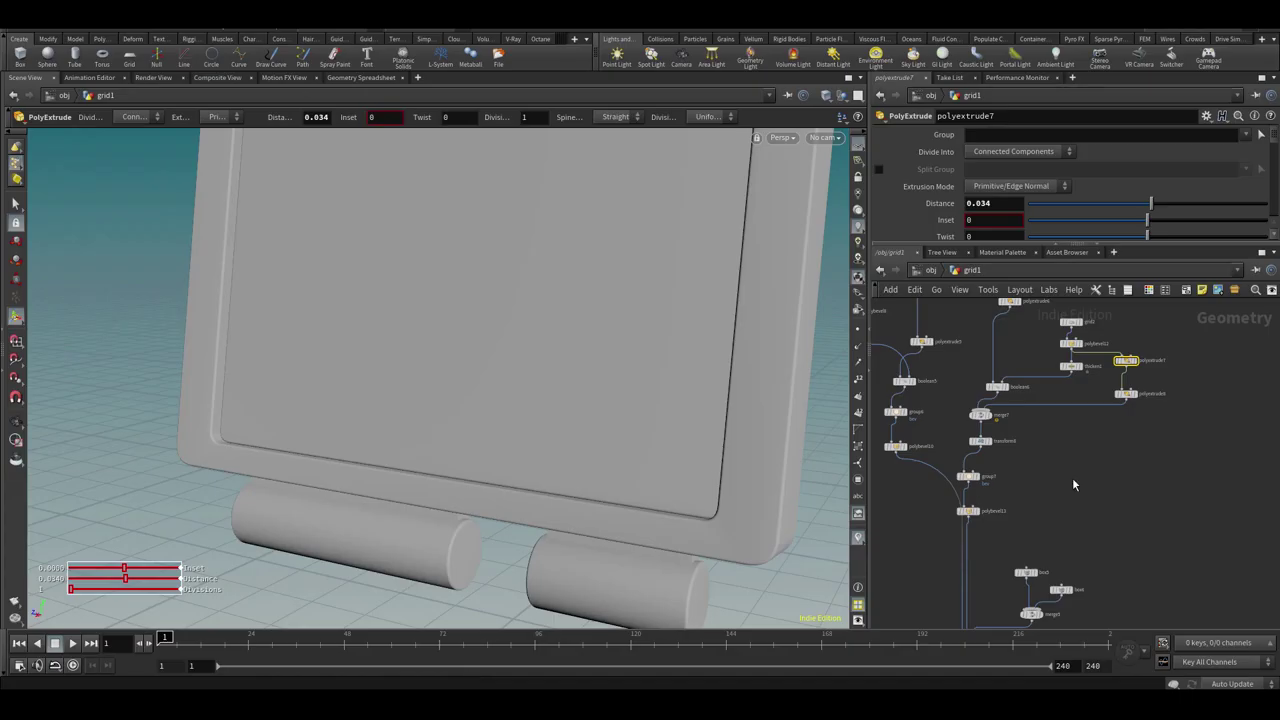
{"action": "left_click_drag", "start_coordinate": [515, 345], "coordinate": [672, 408]}
Align boolean6 above merge7, display it, and frame the lid geometry
{"action": "middle_click_drag", "start_coordinate": [1024, 461], "coordinate": [1060, 458]}
{"action": "scroll", "coordinate": [1057, 461], "scroll_direction": "up", "scroll_amount": 3}
{"action": "middle_click_drag", "start_coordinate": [1064, 370], "coordinate": [1042, 457]}
{"action": "left_click_drag", "start_coordinate": [1000, 444], "coordinate": [977, 429]}
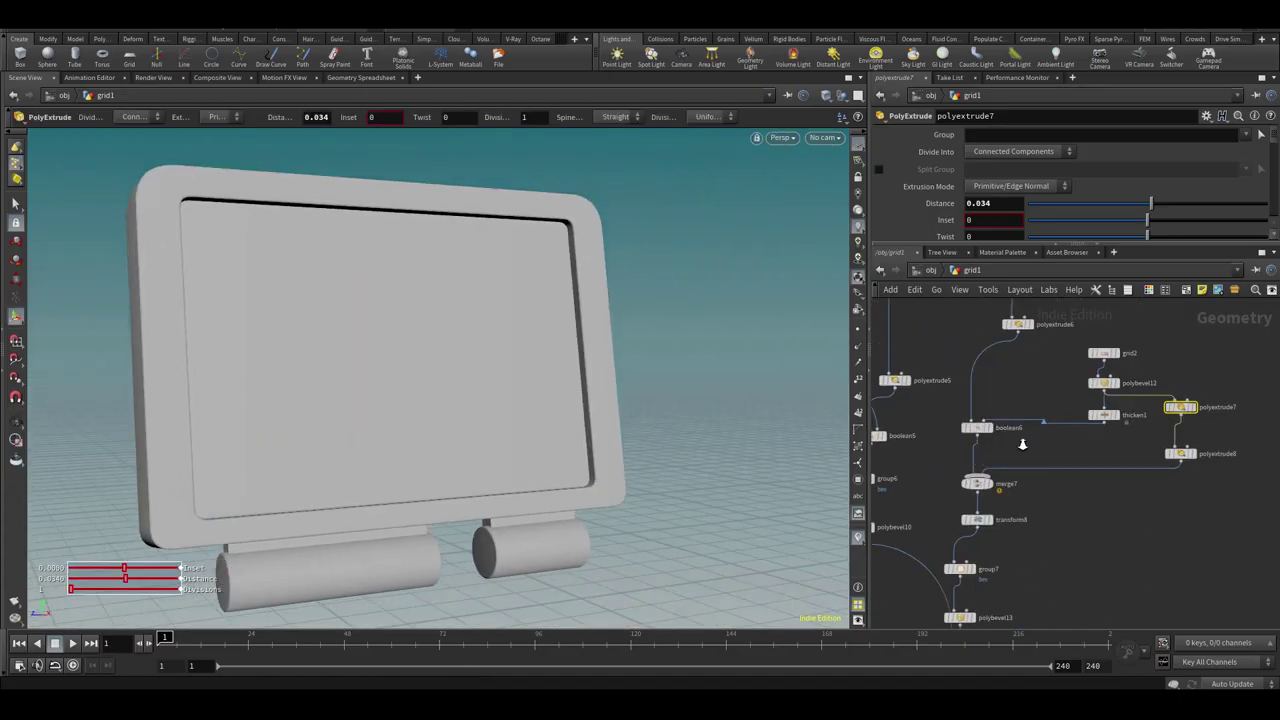
{"action": "scroll", "coordinate": [1011, 460], "scroll_direction": "up", "scroll_amount": 3}
{"action": "left_click", "coordinate": [979, 415]}
{"action": "left_click", "coordinate": [962, 416]}
{"action": "key", "text": "space+g"}
Select the edge loop around the lid's recess and bevel it with a distance of 0.019
{"action": "left_click_drag", "start_coordinate": [609, 422], "coordinate": [571, 349], "text": "alt"}
{"action": "scroll", "coordinate": [340, 350], "scroll_direction": "up", "scroll_amount": 4}
{"action": "left_click_drag", "start_coordinate": [342, 358], "coordinate": [304, 323], "text": "alt"}
{"action": "key", "text": "3"}
{"action": "double_click", "coordinate": [291, 351]}
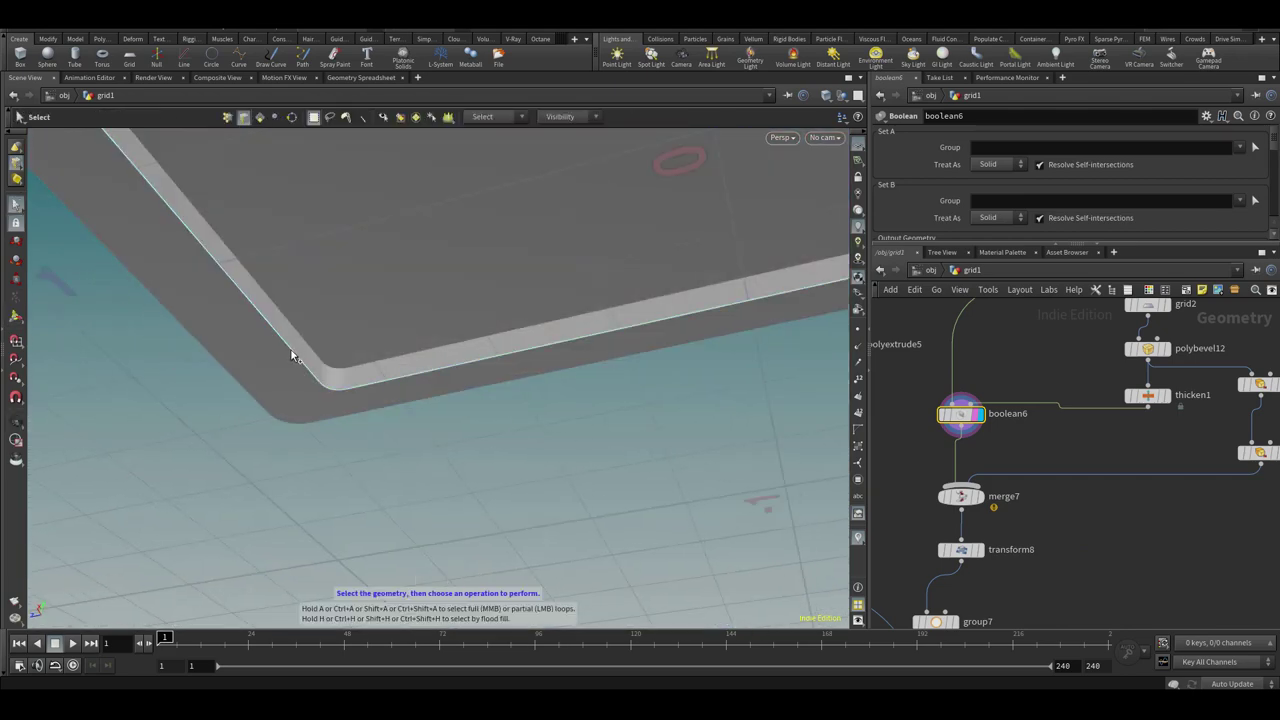
{"action": "key", "text": "Tab"}
{"action": "type", "text": "bev"}
{"action": "left_click", "coordinate": [494, 44]}
{"action": "left_click_drag", "start_coordinate": [1024, 197], "coordinate": [1027, 200]}
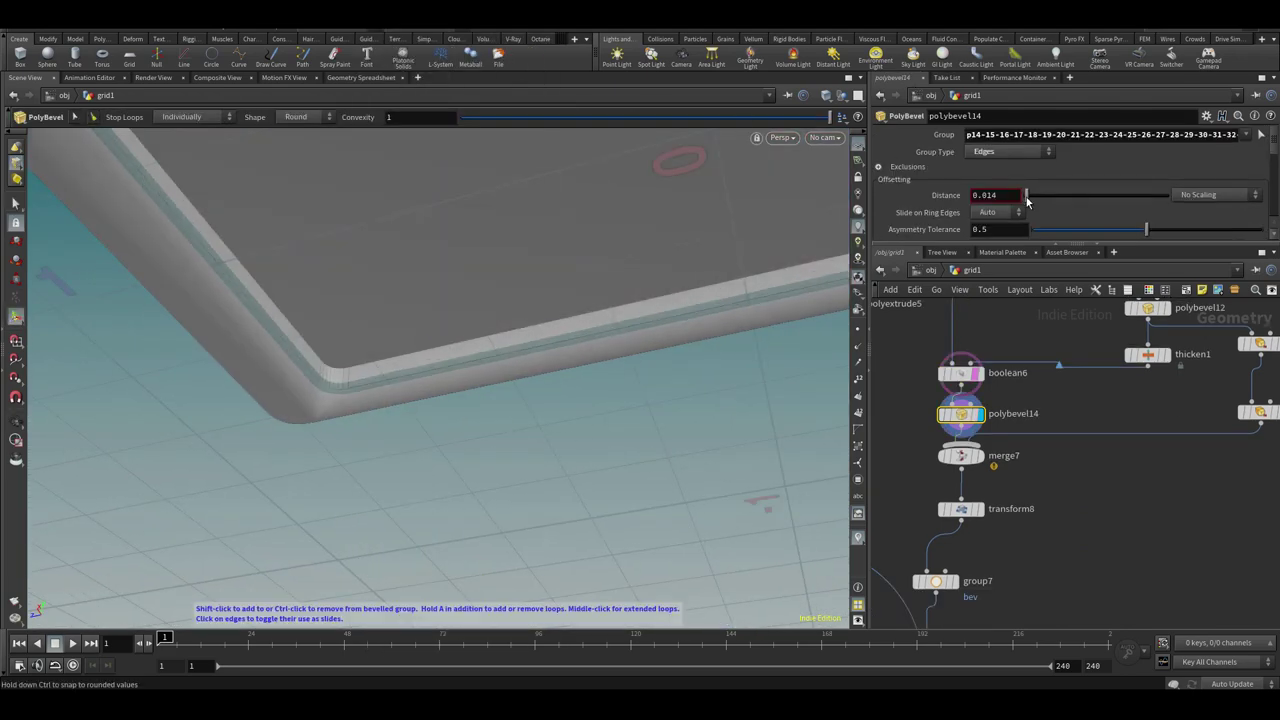
{"action": "middle_click_drag", "start_coordinate": [1061, 509], "coordinate": [1094, 449]}
{"action": "scroll", "coordinate": [1094, 449], "scroll_direction": "down", "scroll_amount": 3}
{"action": "middle_click_drag", "start_coordinate": [1098, 600], "coordinate": [1085, 459]}
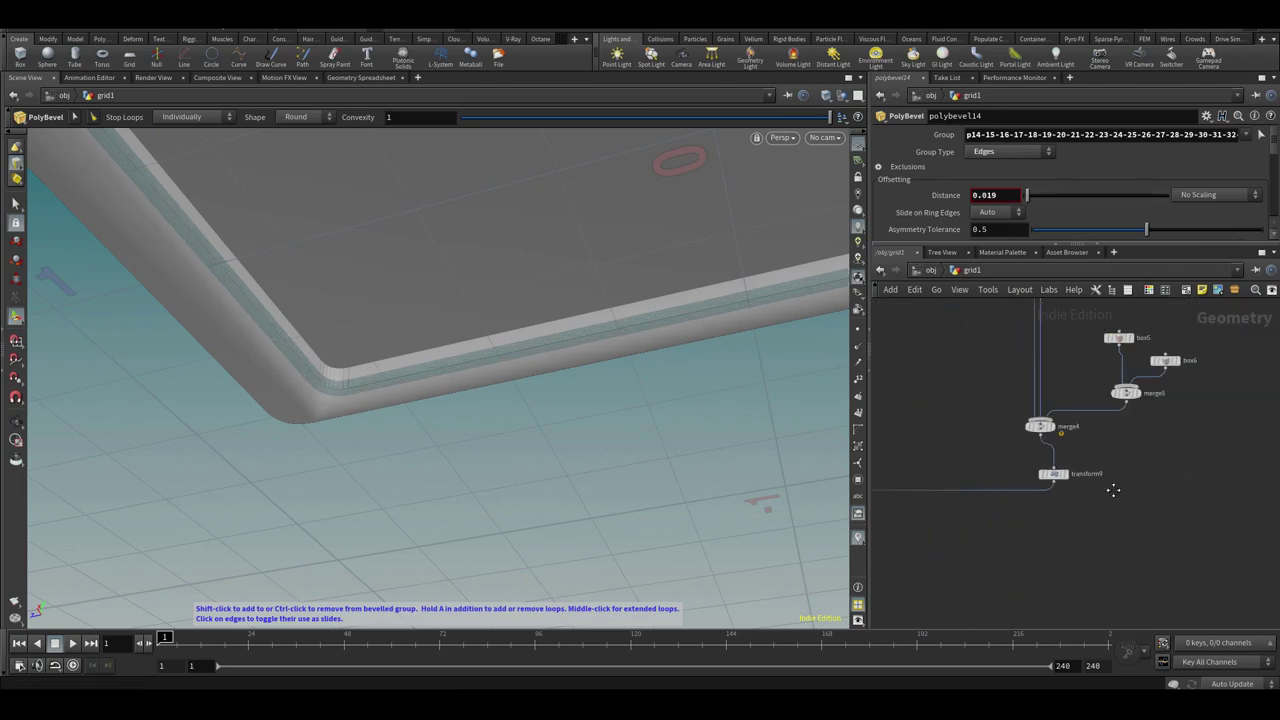
Display the complete model at merge6, frame it, and add a Normal node after merge6
{"action": "left_click", "coordinate": [1050, 397]}
{"action": "key", "text": "space+g"}
{"action": "left_click_drag", "start_coordinate": [551, 400], "coordinate": [556, 340]}
{"action": "right_click_drag", "start_coordinate": [556, 340], "coordinate": [574, 197]}
{"action": "left_click_drag", "start_coordinate": [574, 197], "coordinate": [470, 307]}
{"action": "left_click", "coordinate": [1060, 463]}
{"action": "key", "text": "Tab"}
{"action": "type", "text": "nor"}
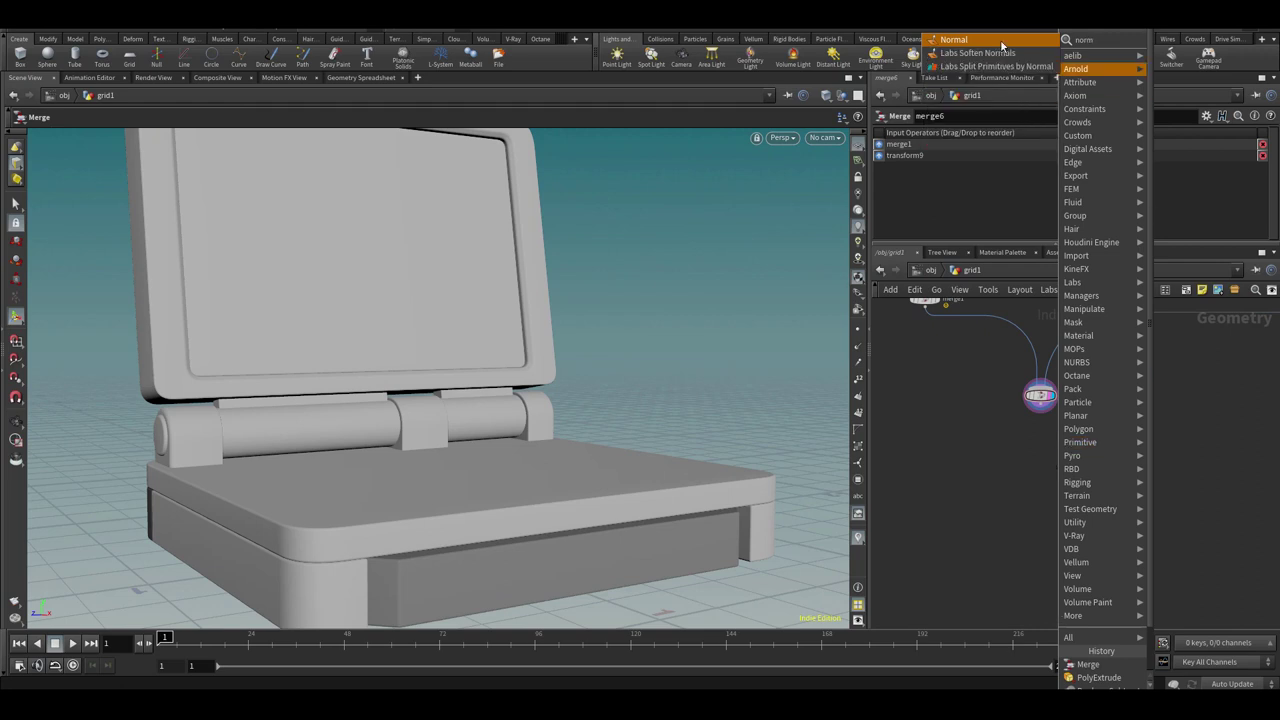
{"action": "left_click", "coordinate": [1008, 42]}
{"action": "left_click", "coordinate": [1050, 489]}
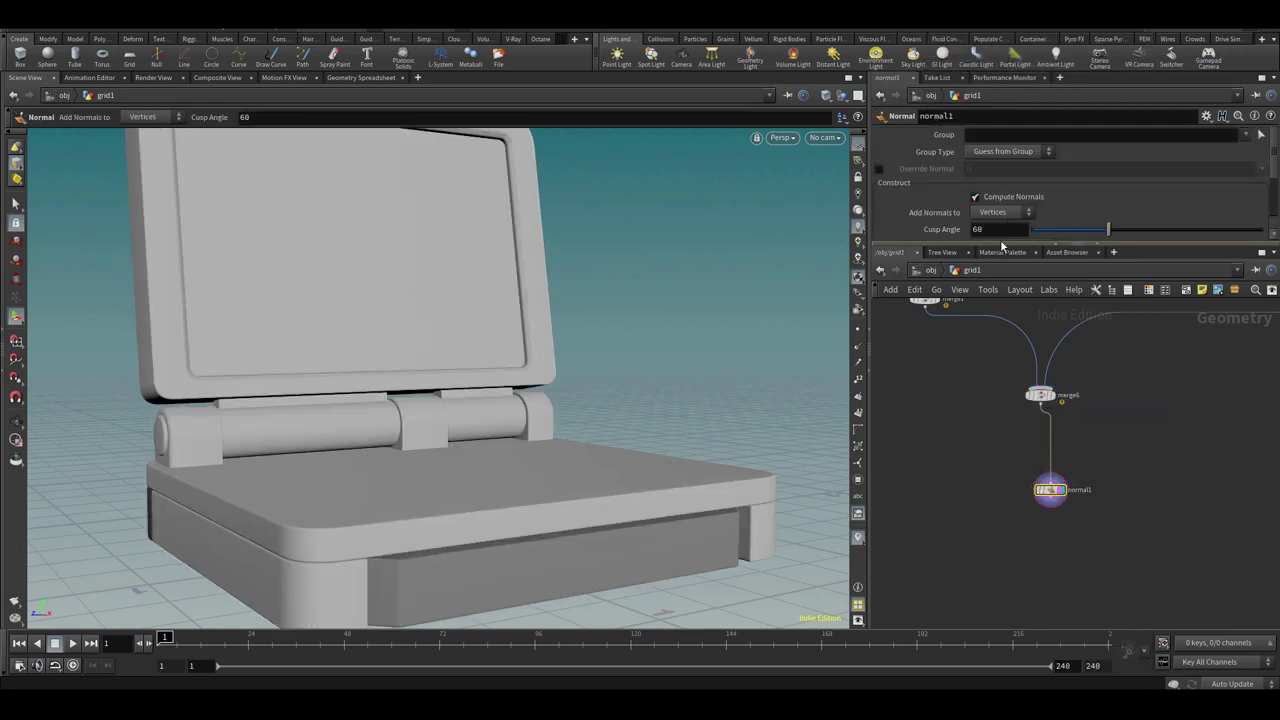
Set the Normal node's cusp angle to 30 and view the whole open case
{"action": "left_click_drag", "start_coordinate": [1000, 243], "coordinate": [1003, 322]}
{"action": "type", "text": "30"}
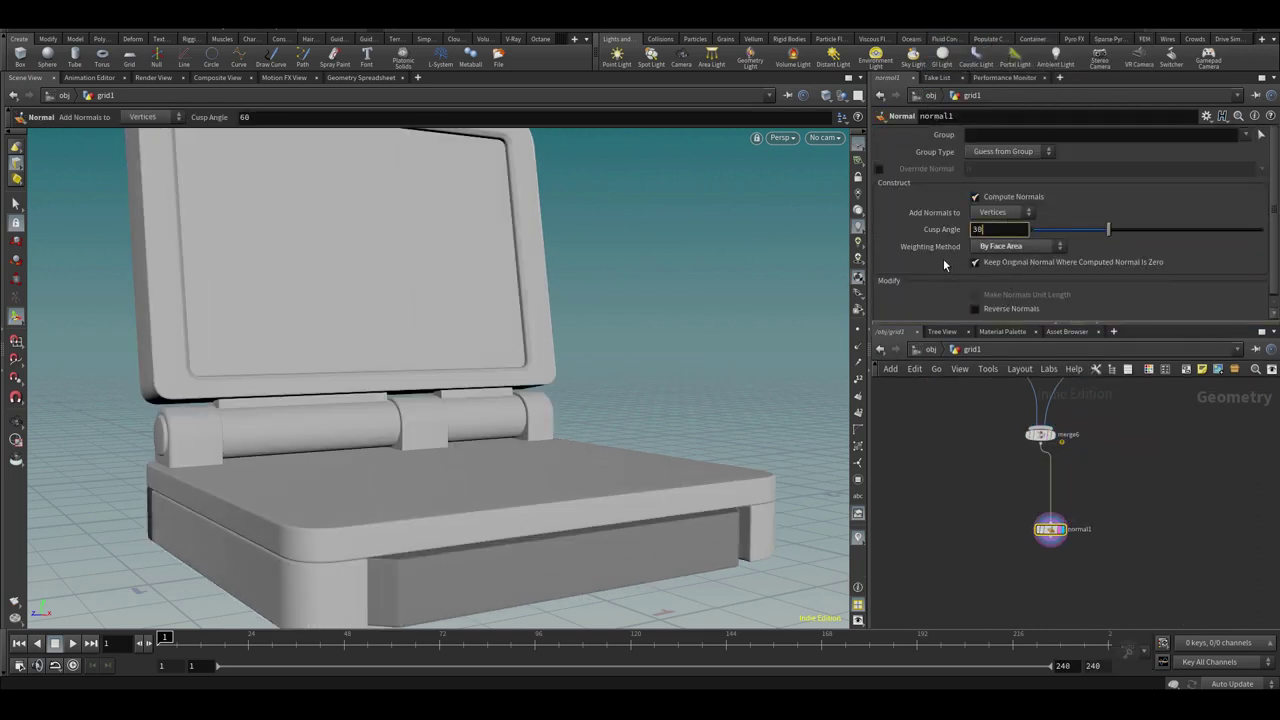
{"action": "key", "text": "Return"}
{"action": "scroll", "coordinate": [514, 366], "scroll_direction": "down", "scroll_amount": 4}
{"action": "left_click_drag", "start_coordinate": [514, 366], "coordinate": [430, 368], "text": "alt"}
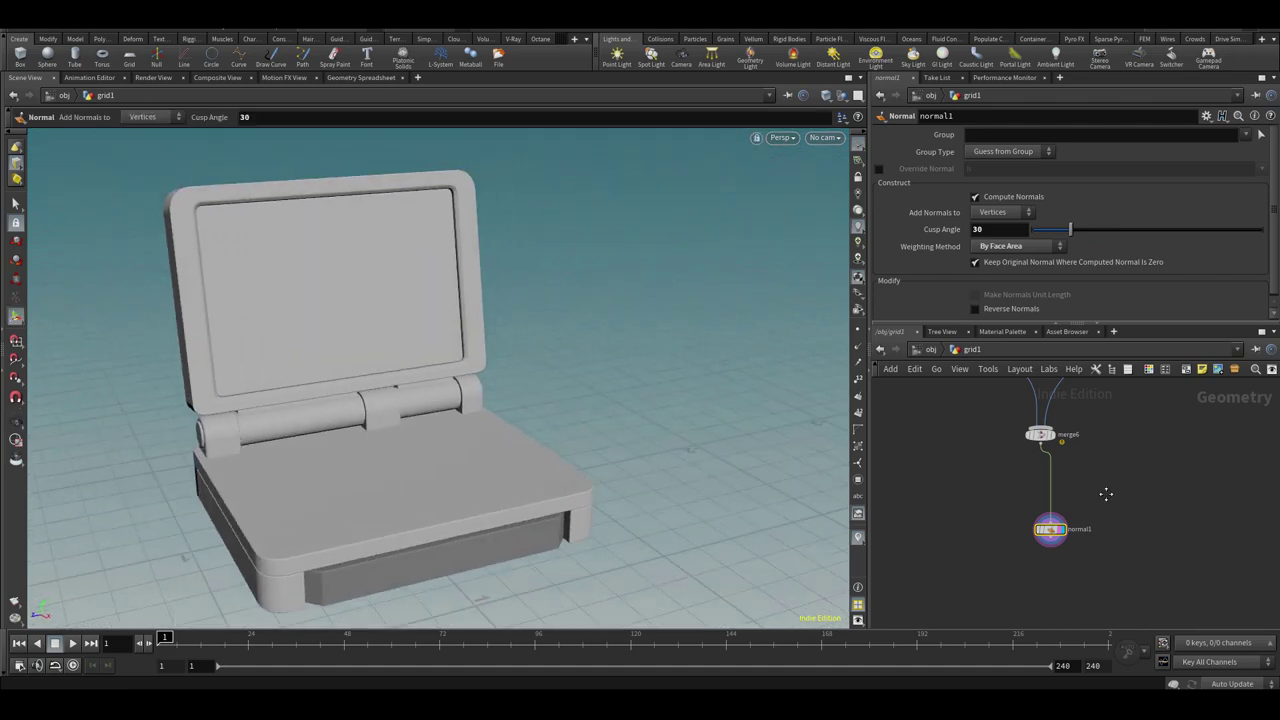
Widen the lid margin beside the hinge by resizing grid2 to about 0.87 by 1.42
{"action": "middle_click_drag", "start_coordinate": [1165, 468], "coordinate": [1137, 522]}
{"action": "scroll", "coordinate": [1150, 414], "scroll_direction": "up", "scroll_amount": 5}
{"action": "left_click", "coordinate": [1043, 485]}
{"action": "left_click_drag", "start_coordinate": [366, 494], "coordinate": [365, 493]}
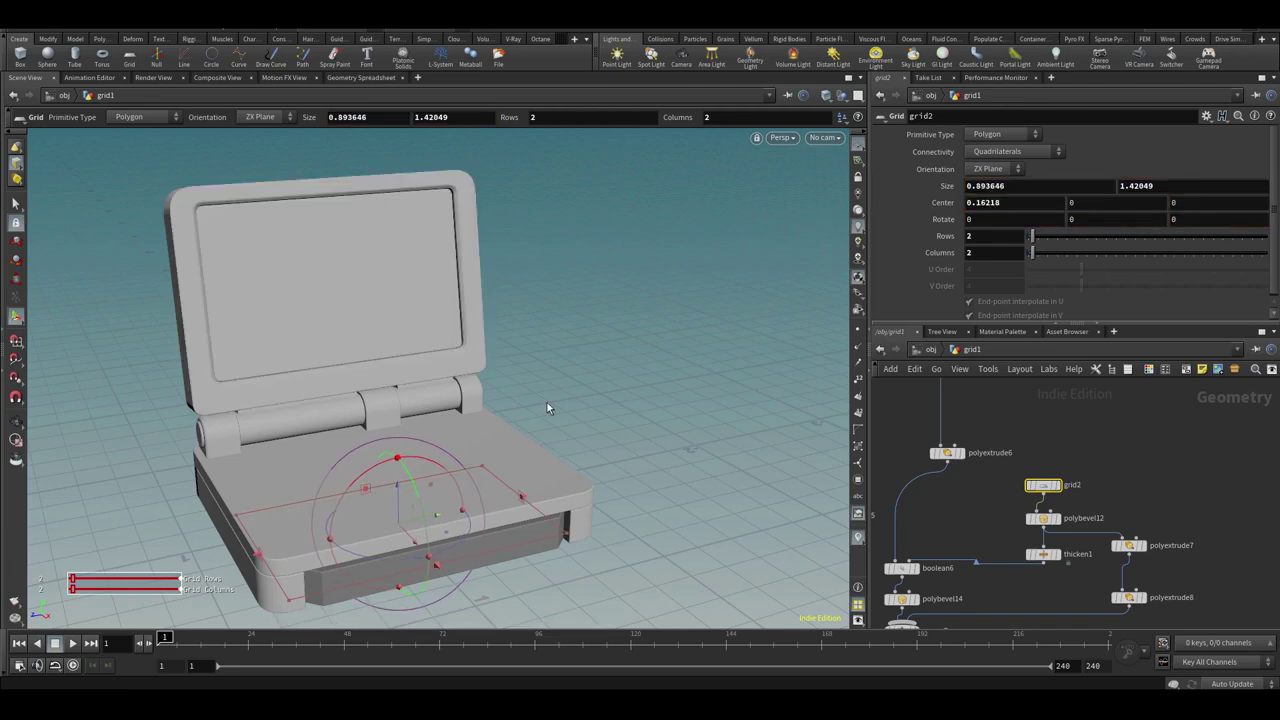
{"action": "left_click_drag", "start_coordinate": [434, 457], "coordinate": [370, 444], "text": "alt"}
{"action": "middle_click_drag", "start_coordinate": [370, 444], "coordinate": [374, 487], "text": "alt"}
{"action": "right_click_drag", "start_coordinate": [374, 487], "coordinate": [345, 510], "text": "alt"}
{"action": "mouse_move", "coordinate": [325, 533]}
{"action": "left_mouse_down"}
{"action": "mouse_move", "coordinate": [357, 524]}
{"action": "mouse_move", "coordinate": [326, 533]}
{"action": "left_mouse_up"}
{"action": "key", "text": "ctrl+z"}
Rearrange the screen panel nodes in the network and display the lid at polybevel14
{"action": "left_click_drag", "start_coordinate": [355, 450], "coordinate": [460, 410], "text": "alt"}
{"action": "right_click_drag", "start_coordinate": [460, 410], "coordinate": [484, 290], "text": "alt"}
{"action": "middle_click_drag", "start_coordinate": [1027, 493], "coordinate": [1047, 430]}
{"action": "left_click_drag", "start_coordinate": [1037, 424], "coordinate": [1165, 545]}
{"action": "left_click_drag", "start_coordinate": [1149, 534], "coordinate": [1166, 479]}
{"action": "middle_click_drag", "start_coordinate": [981, 534], "coordinate": [1006, 514]}
{"action": "scroll", "coordinate": [1006, 514], "scroll_direction": "up", "scroll_amount": 4}
{"action": "left_click_drag", "start_coordinate": [921, 514], "coordinate": [900, 513]}
{"action": "left_click", "coordinate": [922, 513]}
{"action": "left_click_drag", "start_coordinate": [512, 535], "coordinate": [474, 535], "text": "alt"}
Display the complete model at normal1 and check the lid's screen recess
{"action": "scroll", "coordinate": [1083, 510], "scroll_direction": "down", "scroll_amount": 4}
{"action": "middle_click_drag", "start_coordinate": [1083, 534], "coordinate": [1075, 420]}
{"action": "scroll", "coordinate": [1100, 450], "scroll_direction": "up", "scroll_amount": 2}
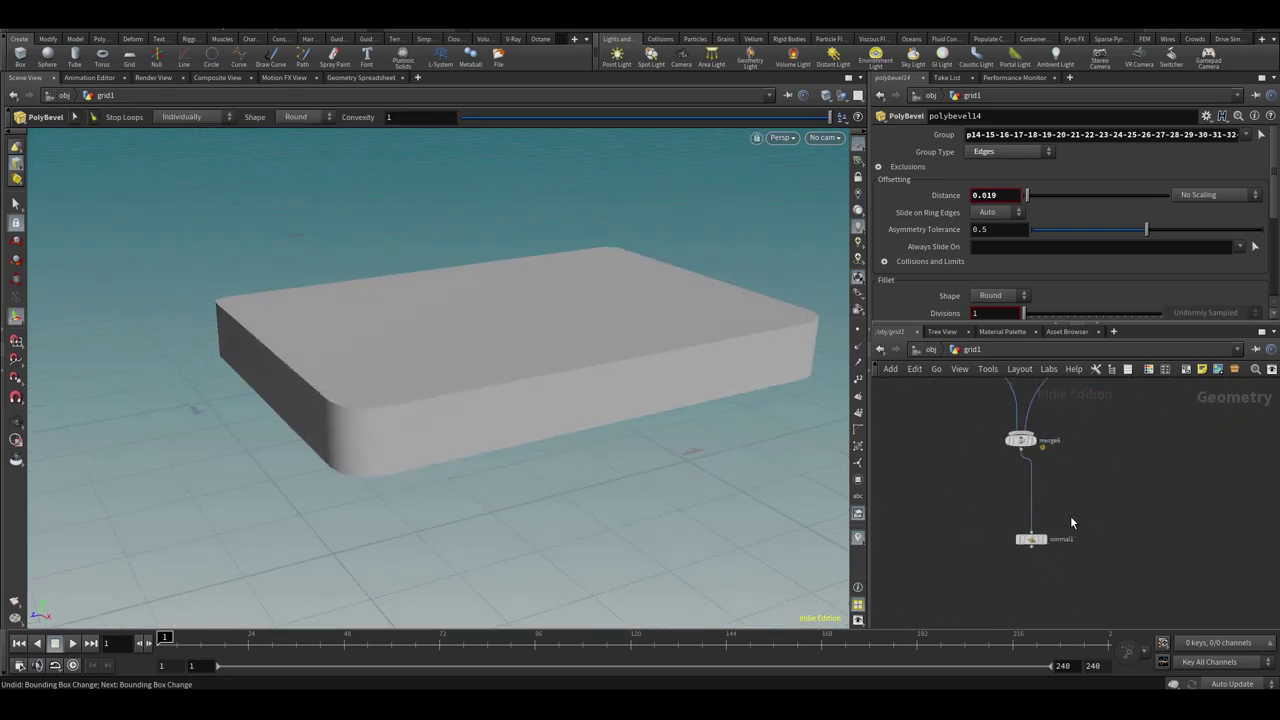
{"action": "left_click", "coordinate": [1043, 540]}
{"action": "left_click", "coordinate": [1033, 540]}
{"action": "middle_click_drag", "start_coordinate": [448, 155], "coordinate": [410, 320], "text": "alt"}
{"action": "right_click_drag", "start_coordinate": [410, 320], "coordinate": [404, 272], "text": "alt"}
Select the hinge branch nodes around box5, box6 and merge4 and reposition them in the network
{"action": "scroll", "coordinate": [1000, 500], "scroll_direction": "down", "scroll_amount": 4}
{"action": "middle_click_drag", "start_coordinate": [940, 560], "coordinate": [1110, 570]}
{"action": "middle_click_drag", "start_coordinate": [960, 420], "coordinate": [950, 490]}
{"action": "scroll", "coordinate": [1114, 446], "scroll_direction": "down", "scroll_amount": 4}
{"action": "left_click_drag", "start_coordinate": [986, 418], "coordinate": [1093, 593]}
{"action": "left_click_drag", "start_coordinate": [1001, 588], "coordinate": [1026, 608]}
{"action": "middle_click_drag", "start_coordinate": [1107, 442], "coordinate": [1137, 396]}
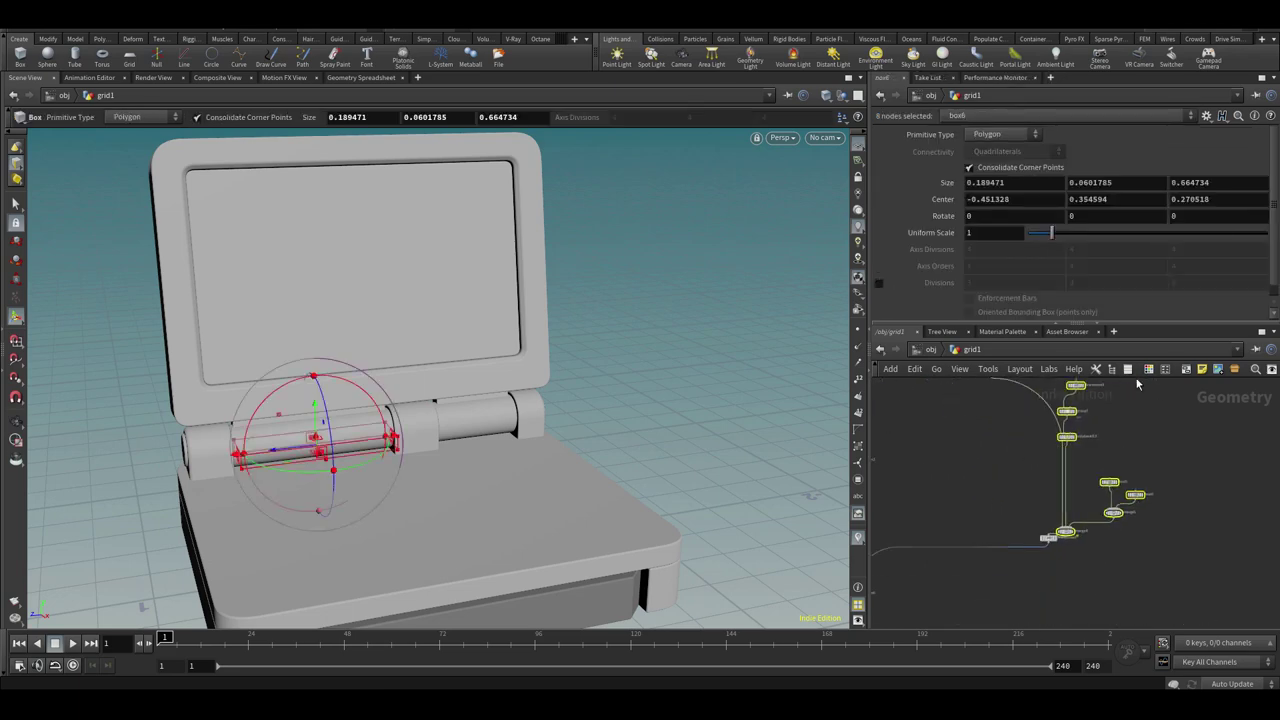
{"action": "left_click_drag", "start_coordinate": [1054, 484], "coordinate": [1022, 505]}
{"action": "left_click_drag", "start_coordinate": [1037, 474], "coordinate": [1064, 489]}
{"action": "middle_click_drag", "start_coordinate": [1080, 420], "coordinate": [1057, 480]}
Display the lid at polybevel14 and view its inner face from the bottom view
{"action": "scroll", "coordinate": [1005, 460], "scroll_direction": "up", "scroll_amount": 5}
{"action": "left_click_drag", "start_coordinate": [967, 440], "coordinate": [1001, 467]}
{"action": "left_click", "coordinate": [1018, 468]}
{"action": "mouse_move", "coordinate": [557, 461]}
{"action": "left_mouse_down", "text": "alt"}
{"action": "mouse_move", "coordinate": [514, 334]}
{"action": "mouse_move", "coordinate": [523, 343]}
{"action": "left_mouse_up", "text": "alt"}
{"action": "left_click", "coordinate": [1003, 467]}
{"action": "key", "text": "space+2"}
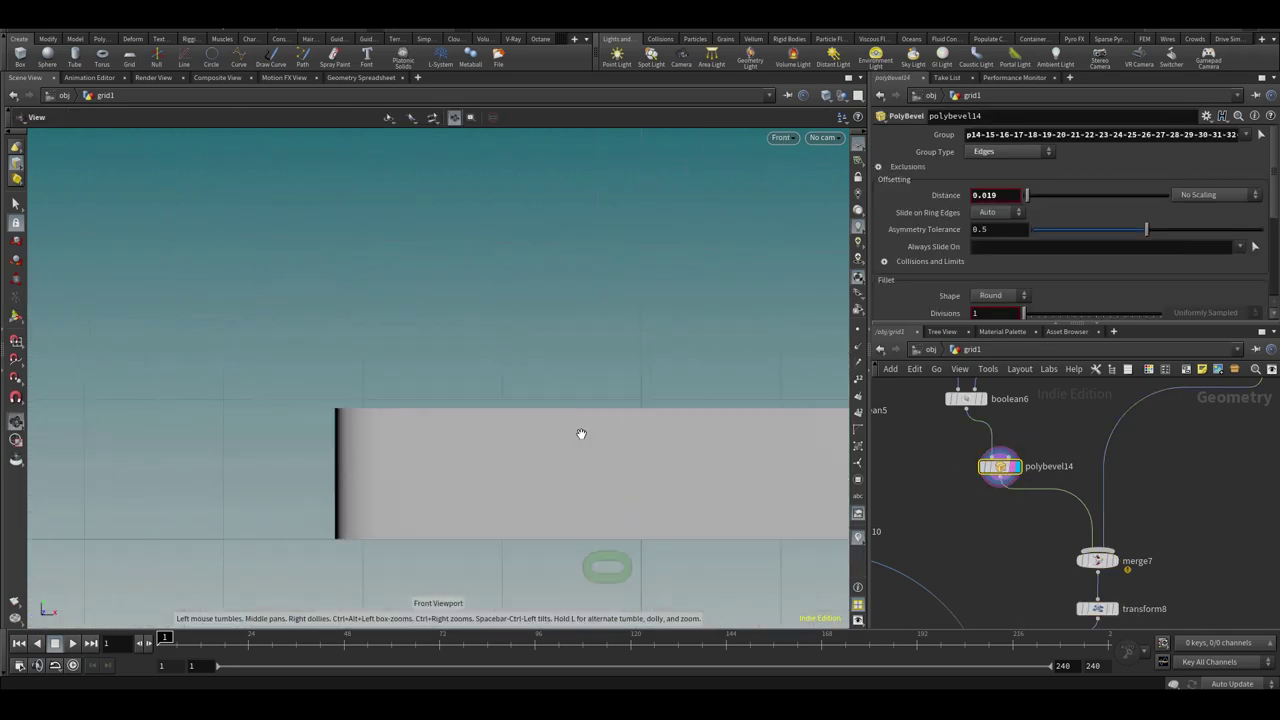
{"action": "key", "text": "space+2"}
{"action": "middle_click_drag", "start_coordinate": [1186, 520], "coordinate": [1072, 503]}
{"action": "key", "text": "Tab"}
{"action": "type", "text": "grid"}
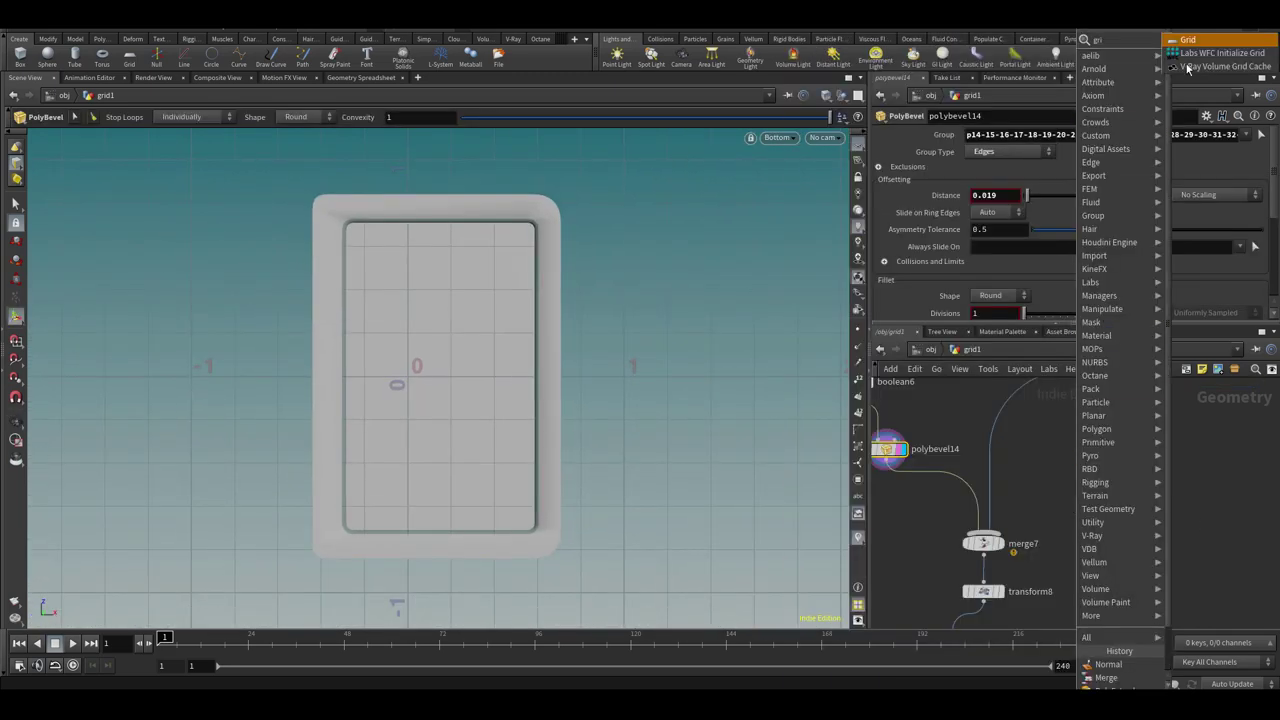
{"action": "key", "text": "Escape"}
Duplicate grid2 and enlarge the copy to about 1.01 by 1.54, placing its corners on the lid's frame corners
{"action": "middle_click_drag", "start_coordinate": [1160, 480], "coordinate": [1110, 668]}
{"action": "left_click", "coordinate": [995, 402]}
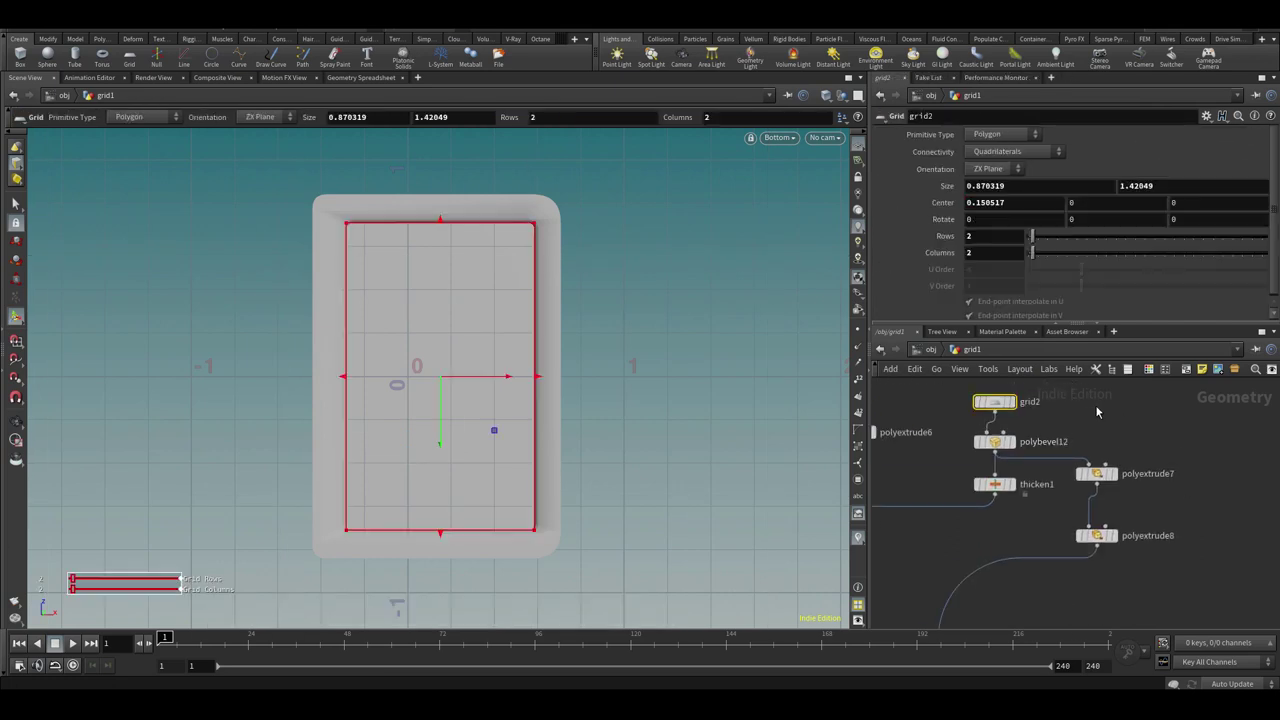
{"action": "left_click_drag", "start_coordinate": [1090, 412], "coordinate": [1125, 571]}
{"action": "middle_click_drag", "start_coordinate": [1104, 565], "coordinate": [1144, 437]}
{"action": "left_click_drag", "start_coordinate": [540, 378], "coordinate": [546, 380]}
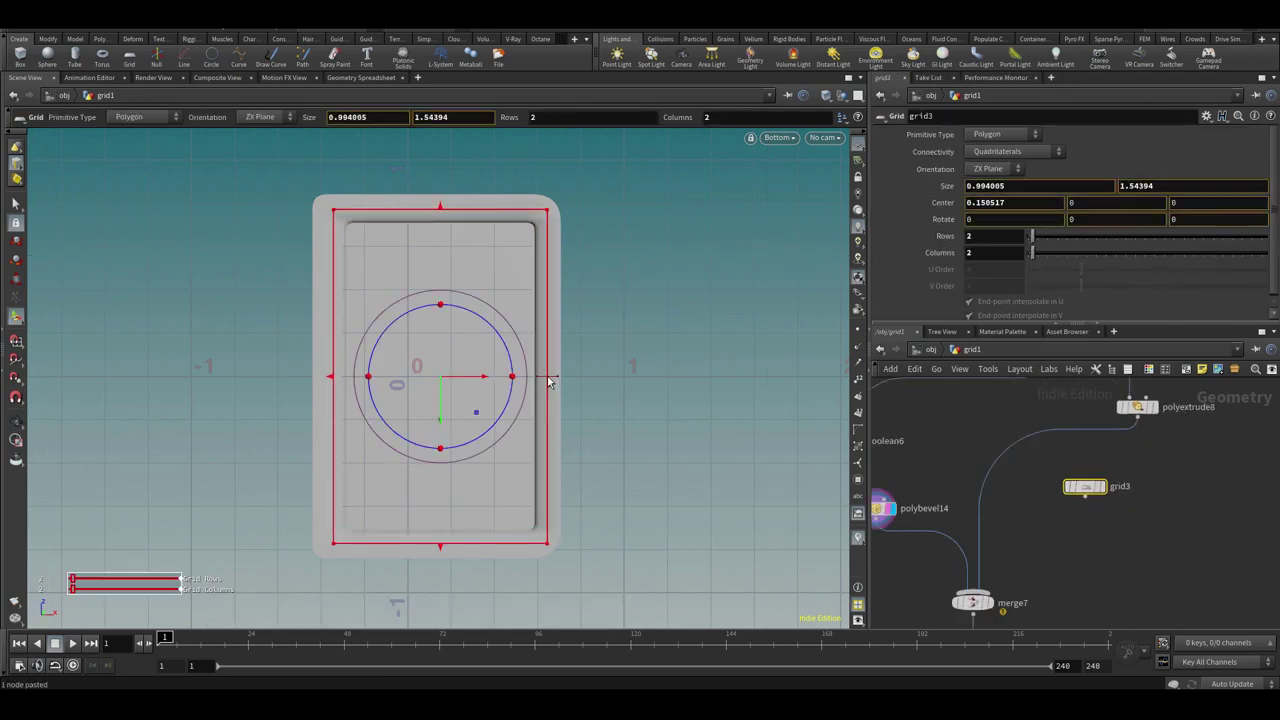
{"action": "left_click_drag", "start_coordinate": [336, 384], "coordinate": [326, 384]}
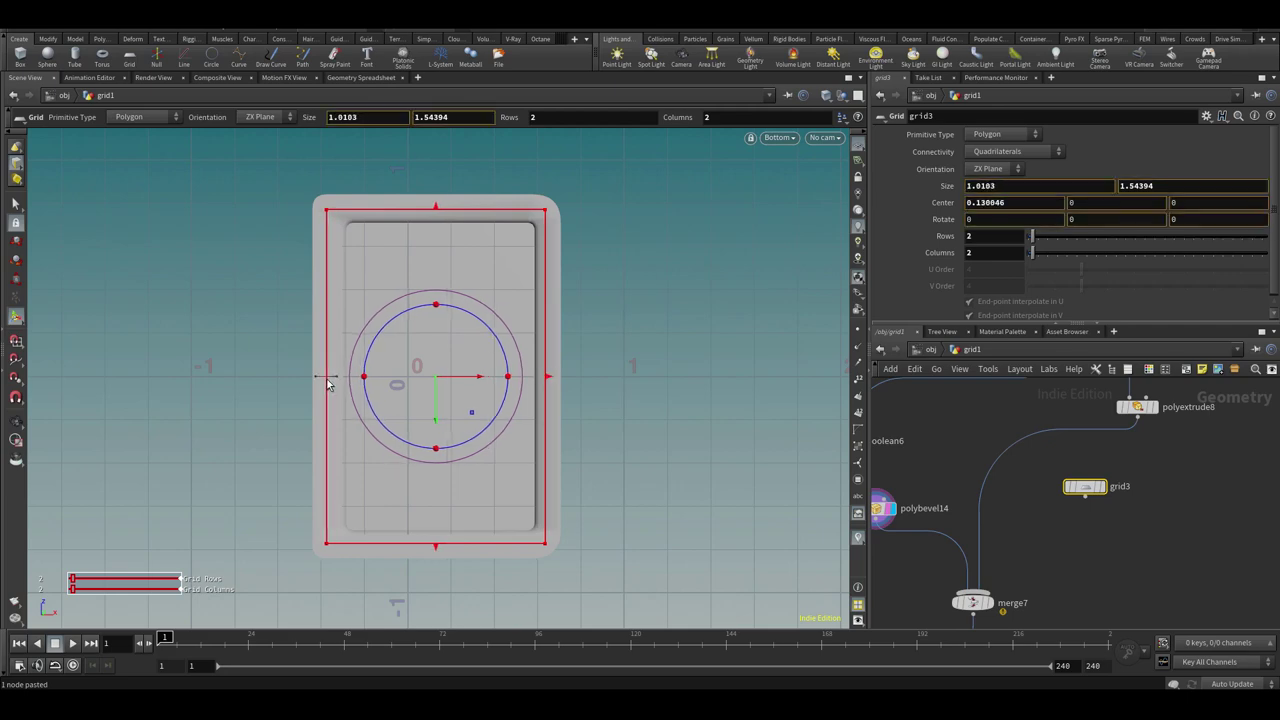
Add a polygon circle beside grid3, oriented to the ZX Plane, with uniform scale 0.05 and 50 divisions
{"action": "key", "text": "Tab"}
{"action": "type", "text": "cir"}
{"action": "key", "text": "Return"}
{"action": "left_click", "coordinate": [1138, 546]}
{"action": "scroll", "coordinate": [1144, 490], "scroll_direction": "up", "scroll_amount": 2}
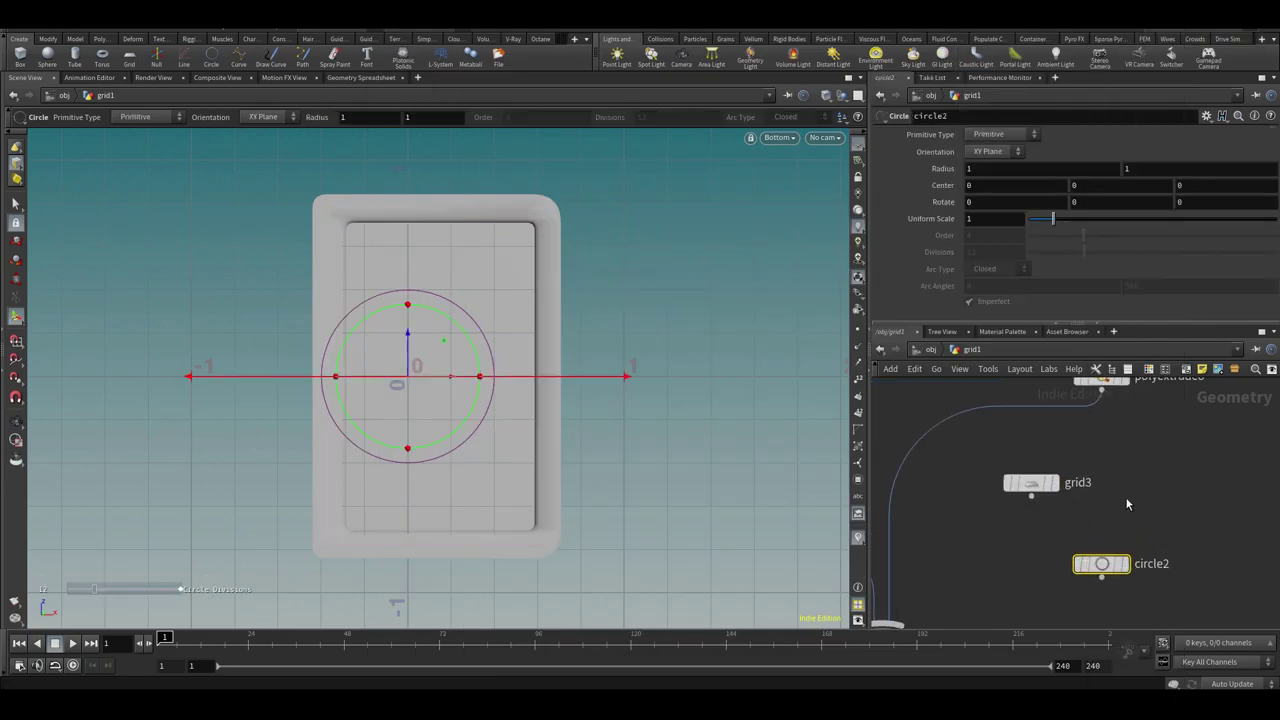
{"action": "left_click_drag", "start_coordinate": [1112, 530], "coordinate": [1142, 447]}
{"action": "left_click", "coordinate": [989, 195]}
{"action": "left_click_drag", "start_coordinate": [1050, 219], "coordinate": [1032, 221]}
{"action": "left_click", "coordinate": [985, 162]}
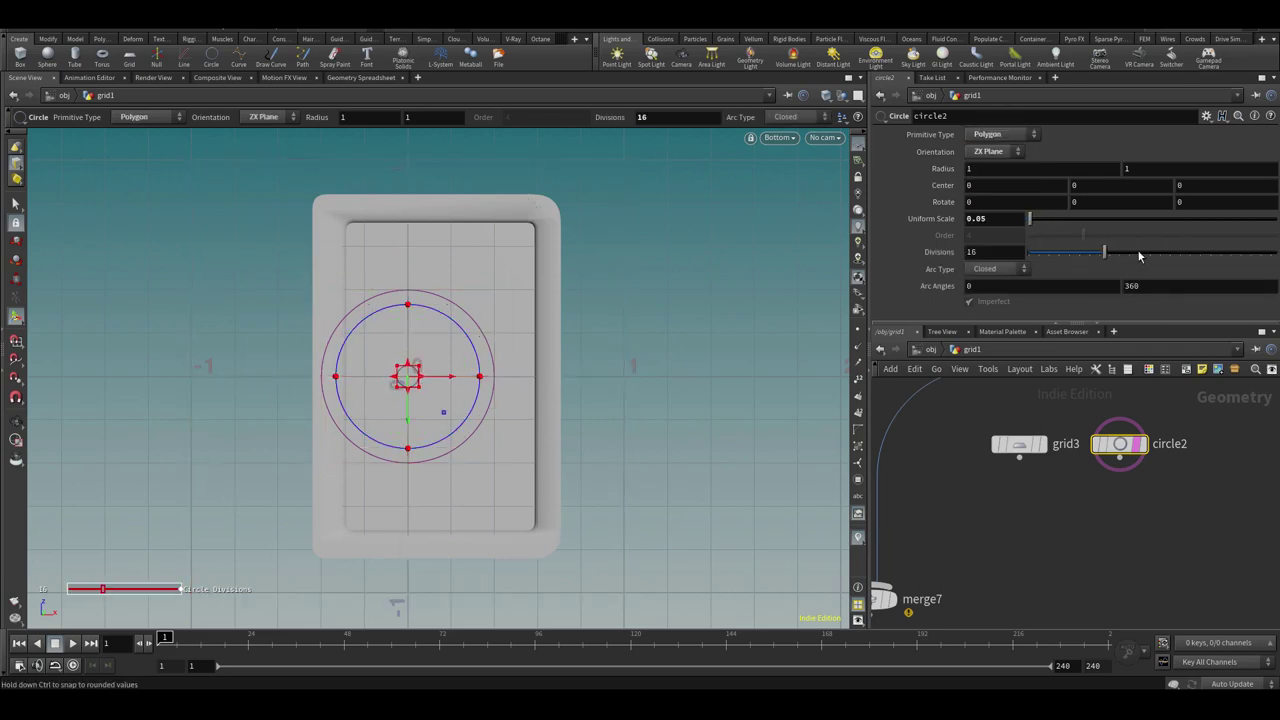
Copy circle2 onto the four corner points of grid3 with a Copy to Points node
{"action": "key", "text": "Tab"}
{"action": "type", "text": "copyt"}
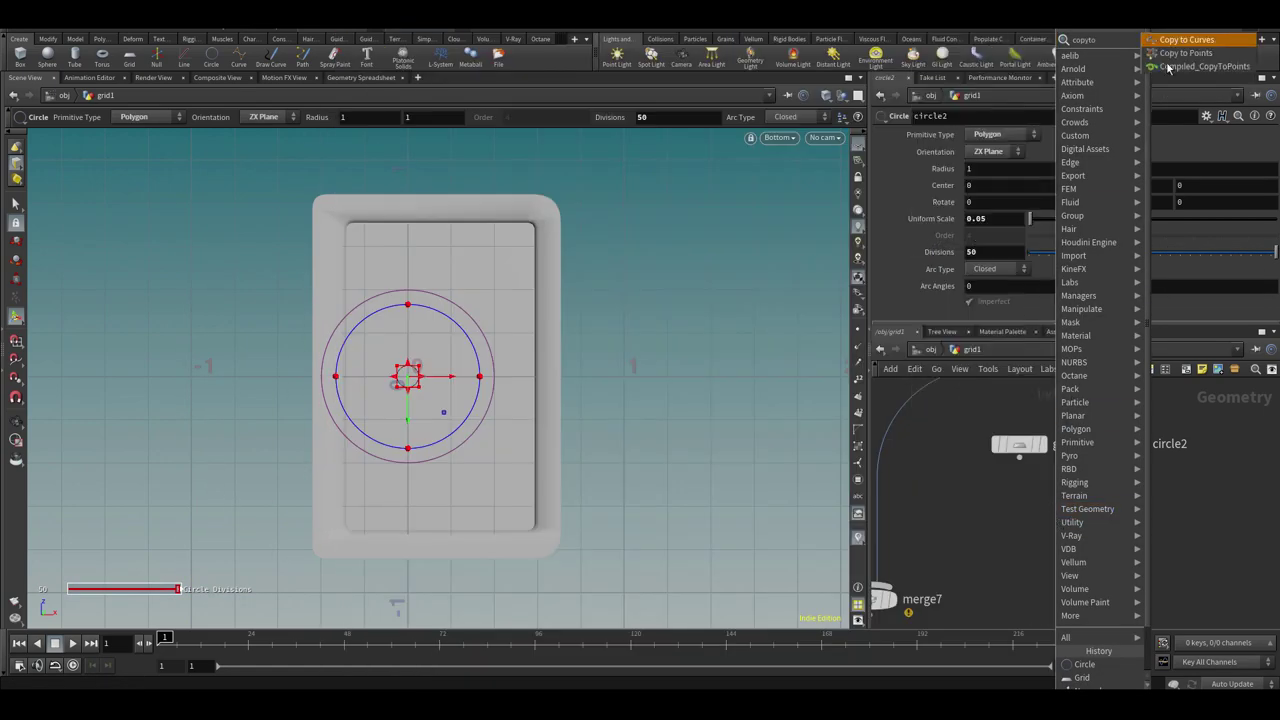
{"action": "left_click", "coordinate": [1182, 54]}
{"action": "left_click", "coordinate": [1088, 534]}
{"action": "left_click_drag", "start_coordinate": [1019, 458], "coordinate": [1091, 515]}
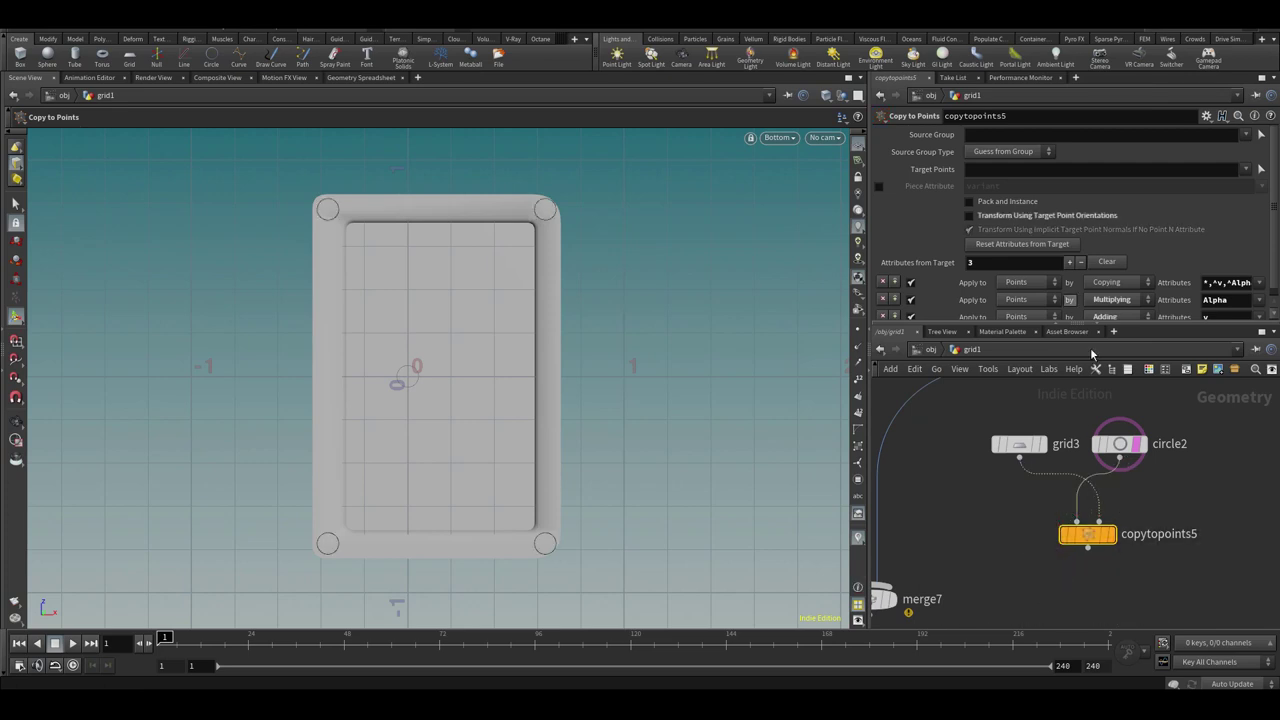
Resize grid3 to about 1.00 by 1.53 and set both radii of circle2 to 0.77
{"action": "left_click", "coordinate": [1019, 444]}
{"action": "left_click_drag", "start_coordinate": [436, 209], "coordinate": [436, 213]}
{"action": "left_click_drag", "start_coordinate": [437, 548], "coordinate": [437, 546]}
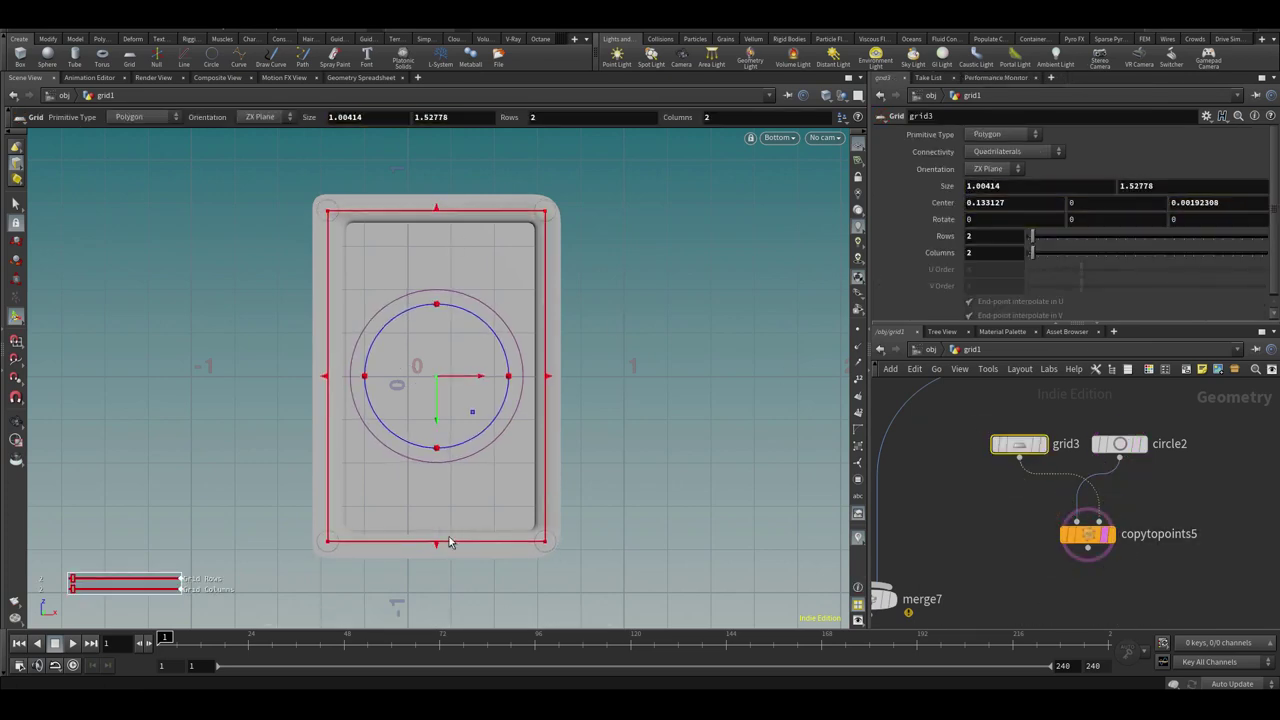
{"action": "left_click", "coordinate": [1118, 444]}
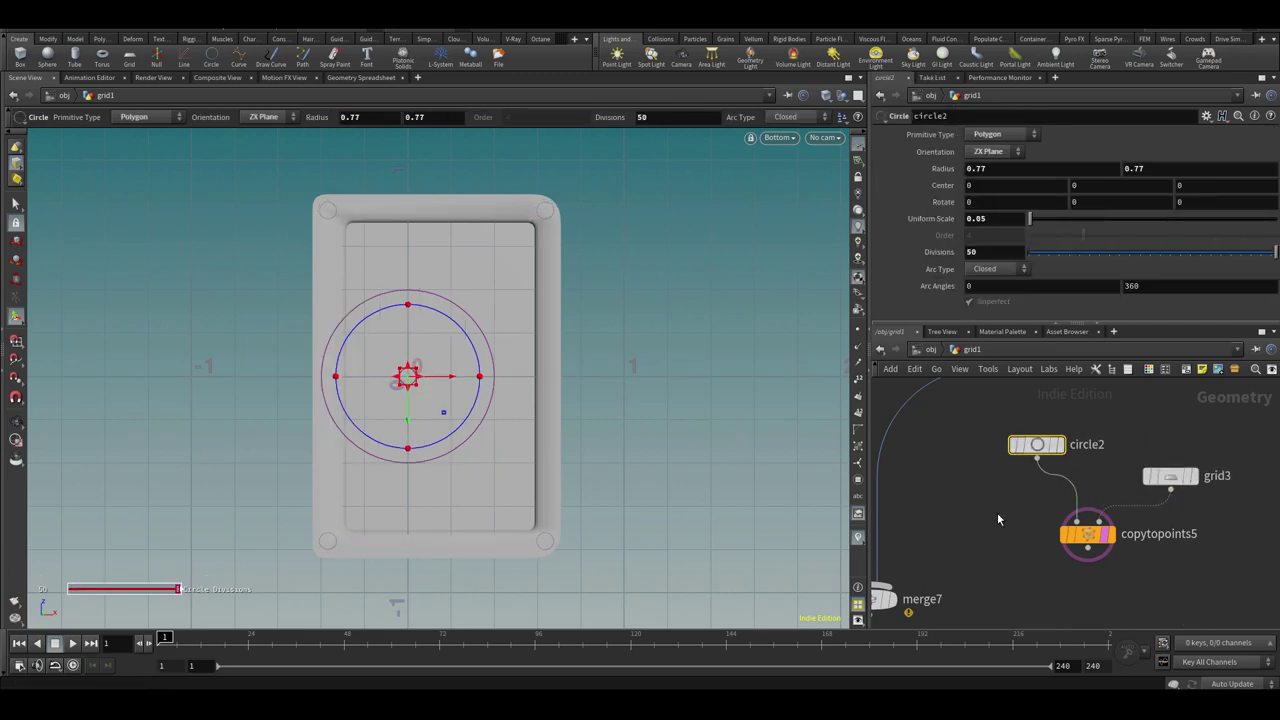
{"action": "scroll", "coordinate": [1035, 462], "scroll_direction": "down", "scroll_amount": 5}
{"action": "scroll", "coordinate": [1036, 486], "scroll_direction": "up", "scroll_amount": 5}
Add a Labs Thicken node after copytopoints5, thickening the circles in both directions with a depth of 0.02
{"action": "key", "text": "Tab"}
{"action": "type", "text": "thic"}
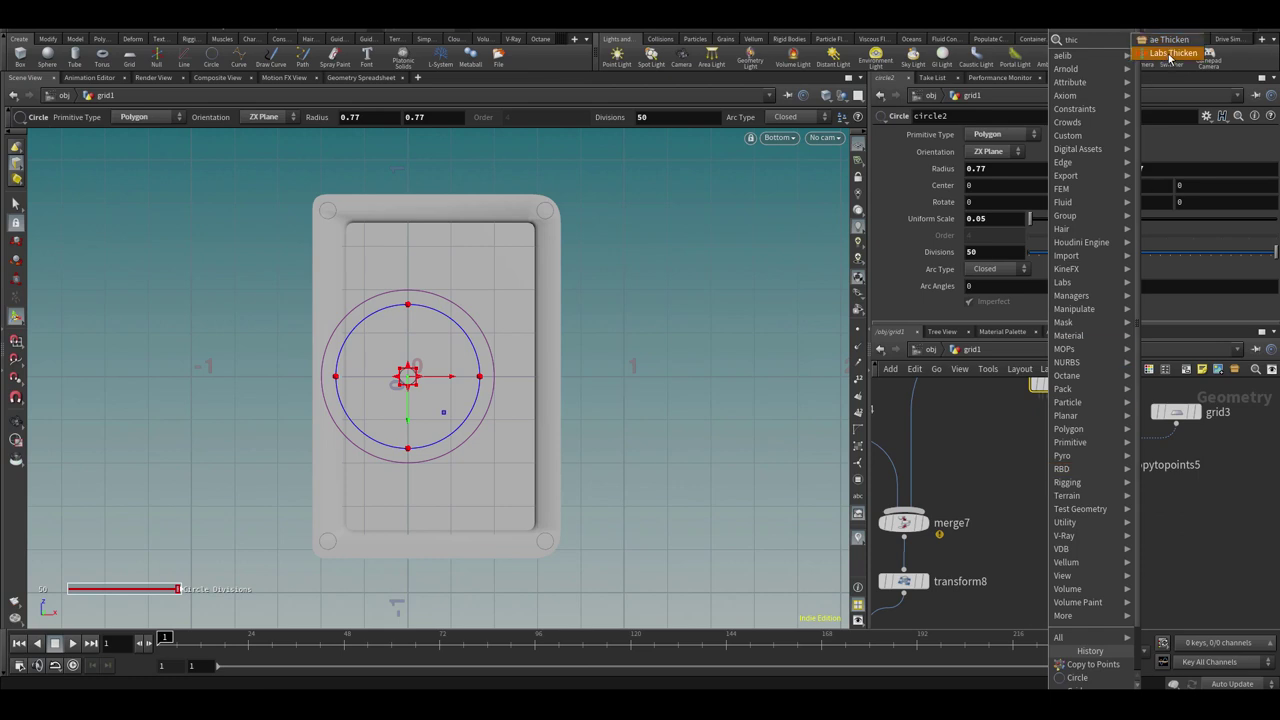
{"action": "left_click", "coordinate": [1170, 56]}
{"action": "left_click", "coordinate": [1128, 534]}
{"action": "key", "text": "space+1"}
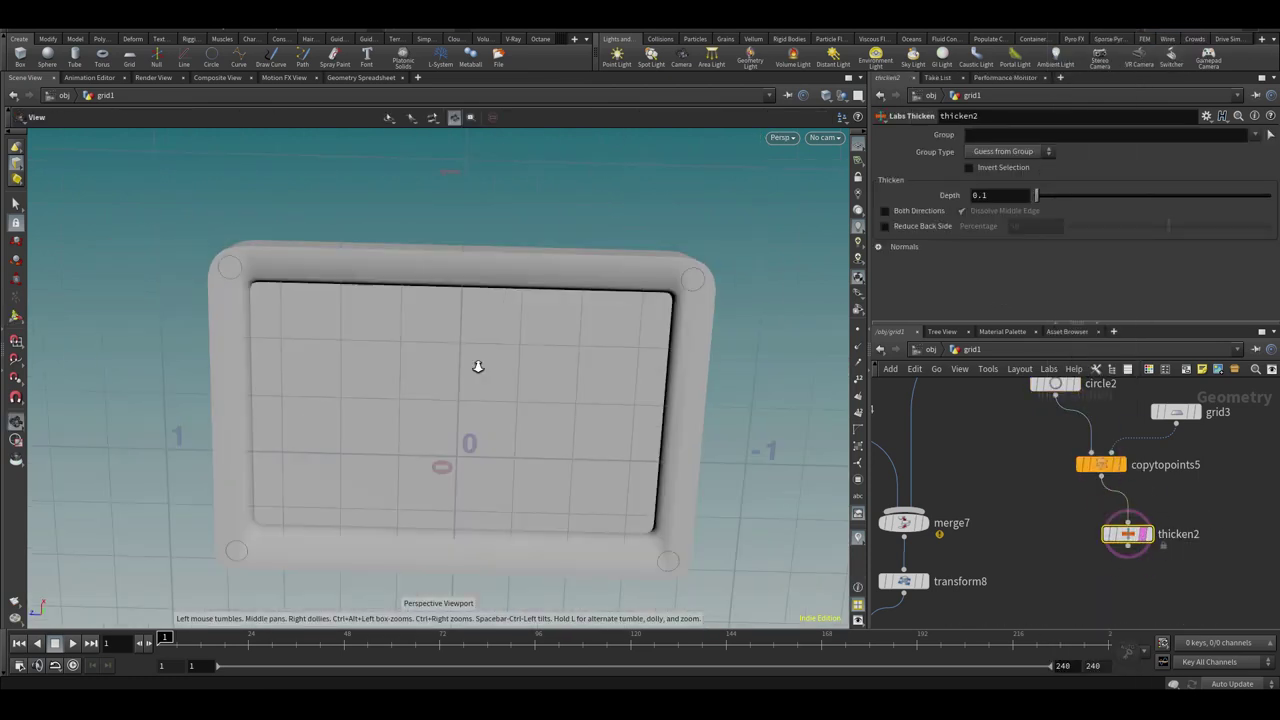
{"action": "left_click_drag", "start_coordinate": [506, 337], "coordinate": [600, 400]}
{"action": "scroll", "coordinate": [600, 400], "scroll_direction": "up", "scroll_amount": 3}
{"action": "left_click", "coordinate": [1149, 534]}
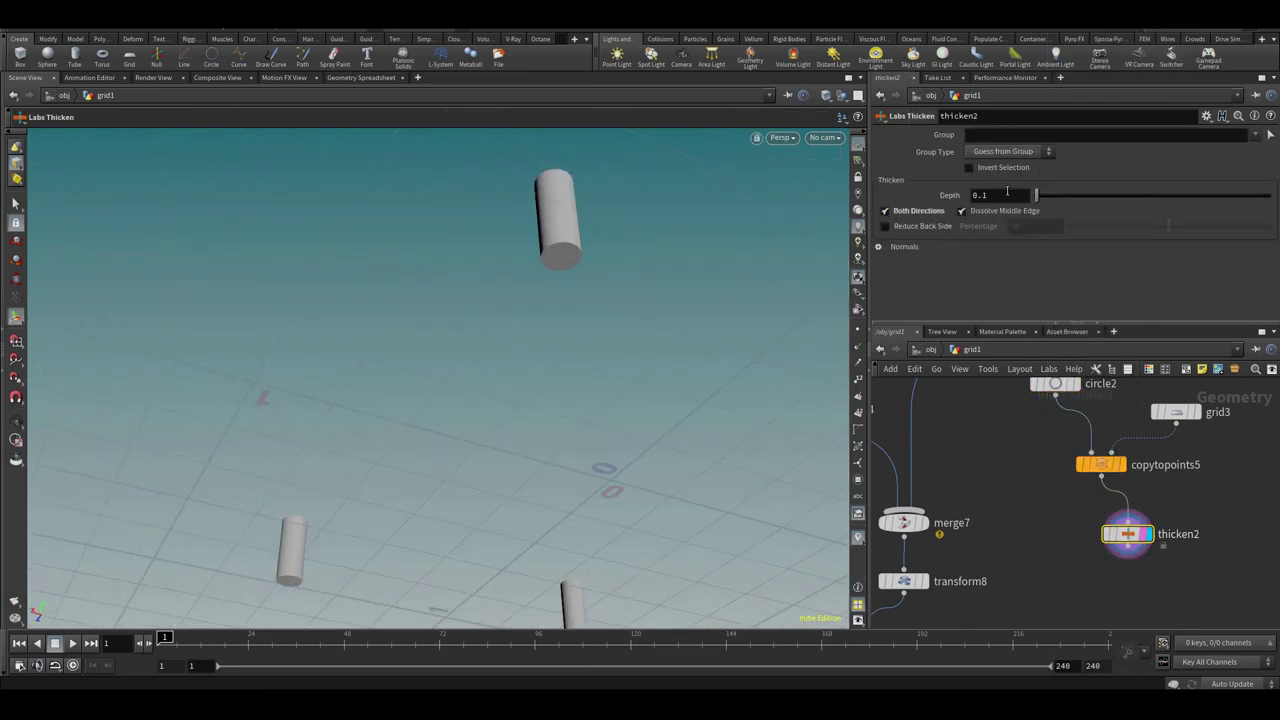
{"action": "type", "text": ".02"}
{"action": "key", "text": "Return"}
{"action": "scroll", "coordinate": [1010, 520], "scroll_direction": "down", "scroll_amount": 5}
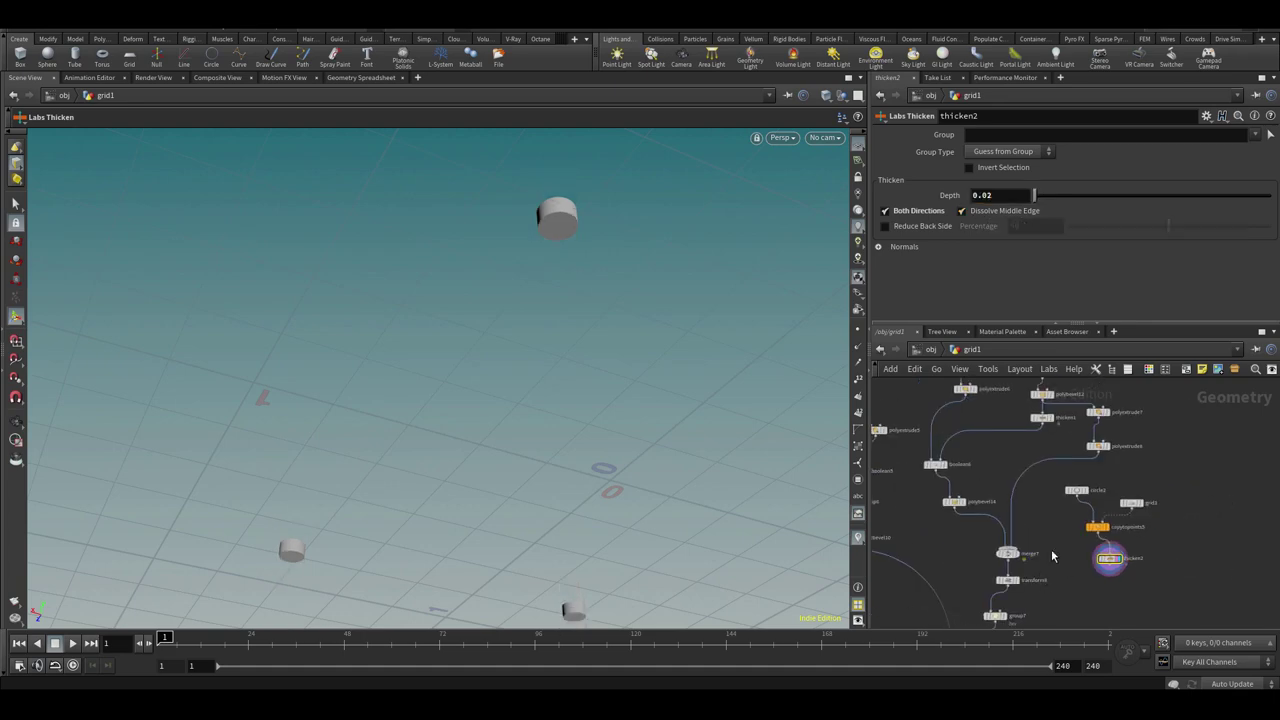
Insert a Boolean Subtract after polybevel14 to cut the thickened corner discs out of the lid
{"action": "key", "text": "Tab"}
{"action": "type", "text": "boole"}
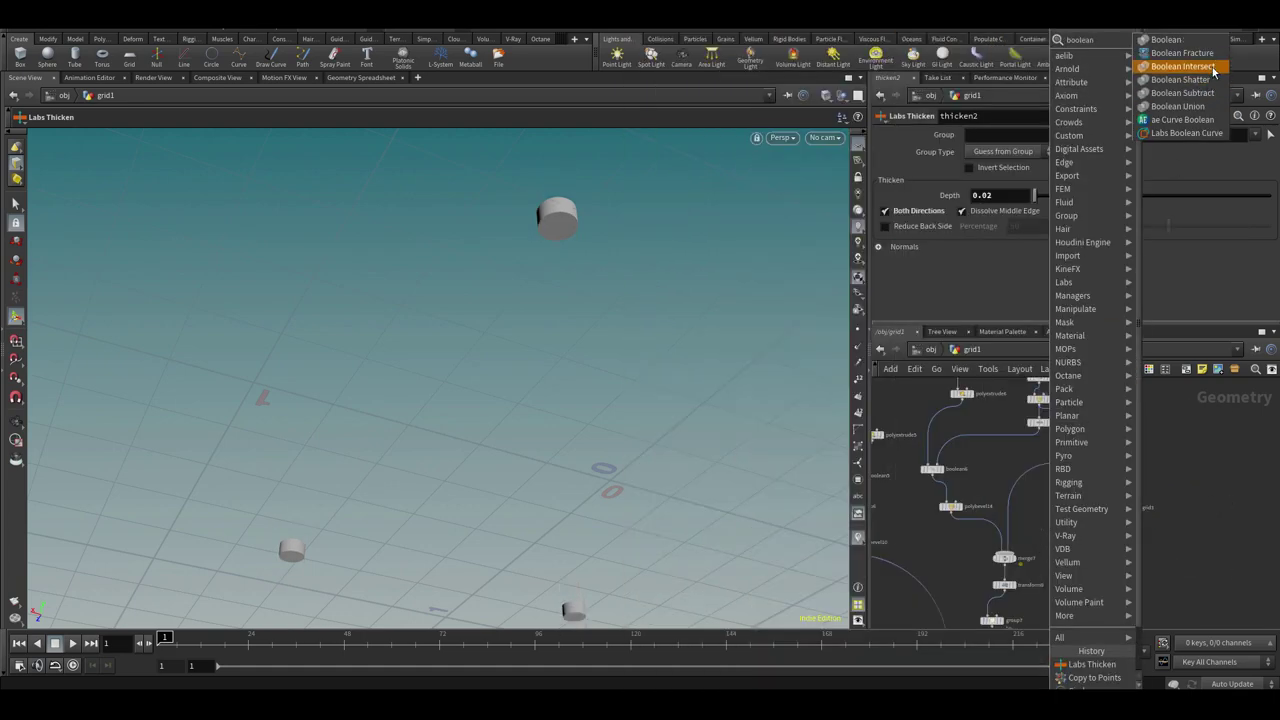
{"action": "left_click", "coordinate": [1207, 93]}
{"action": "left_click", "coordinate": [980, 528]}
{"action": "left_click_drag", "start_coordinate": [1217, 598], "coordinate": [1057, 499]}
{"action": "left_click_drag", "start_coordinate": [1186, 503], "coordinate": [1190, 481]}
{"action": "left_click_drag", "start_coordinate": [1178, 487], "coordinate": [952, 524]}
{"action": "scroll", "coordinate": [1020, 523], "scroll_direction": "up", "scroll_amount": 4}
{"action": "left_click", "coordinate": [962, 535]}
{"action": "middle_click_drag", "start_coordinate": [1116, 513], "coordinate": [1070, 522]}
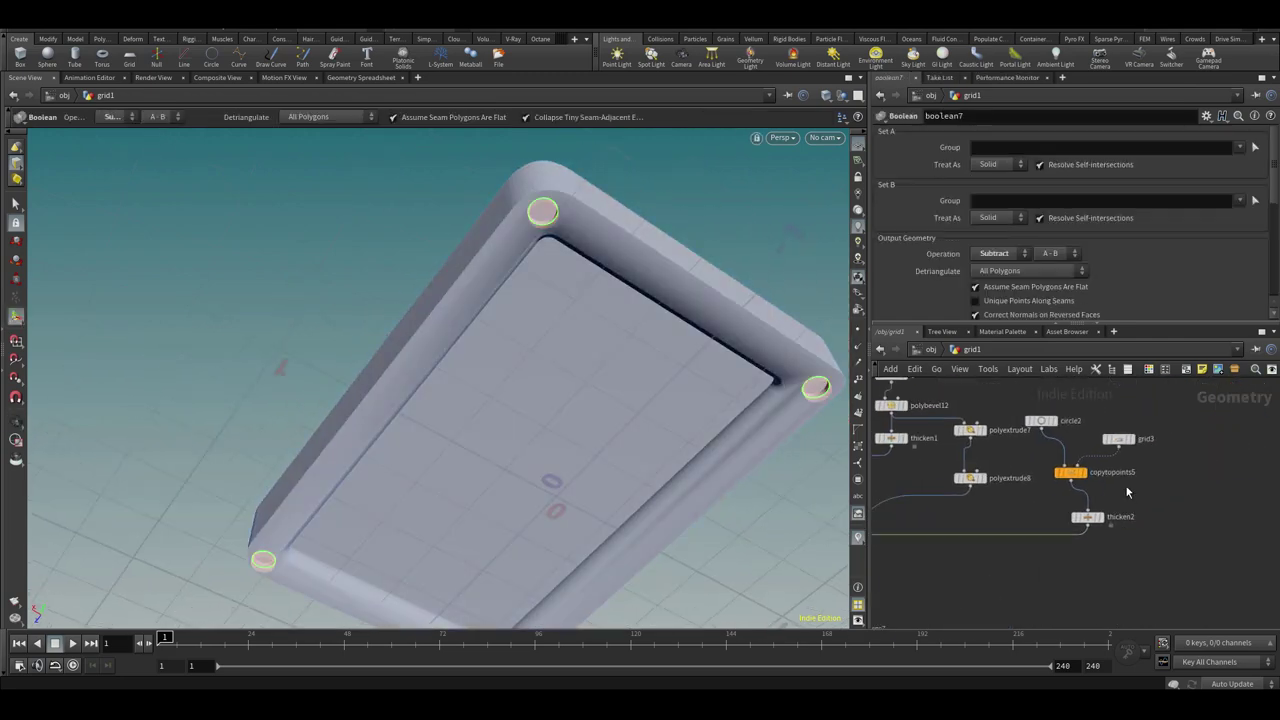
Turn off Both Directions on thicken2, duplicate it onto copytopoints5, and display the copy
{"action": "left_click", "coordinate": [1088, 517]}
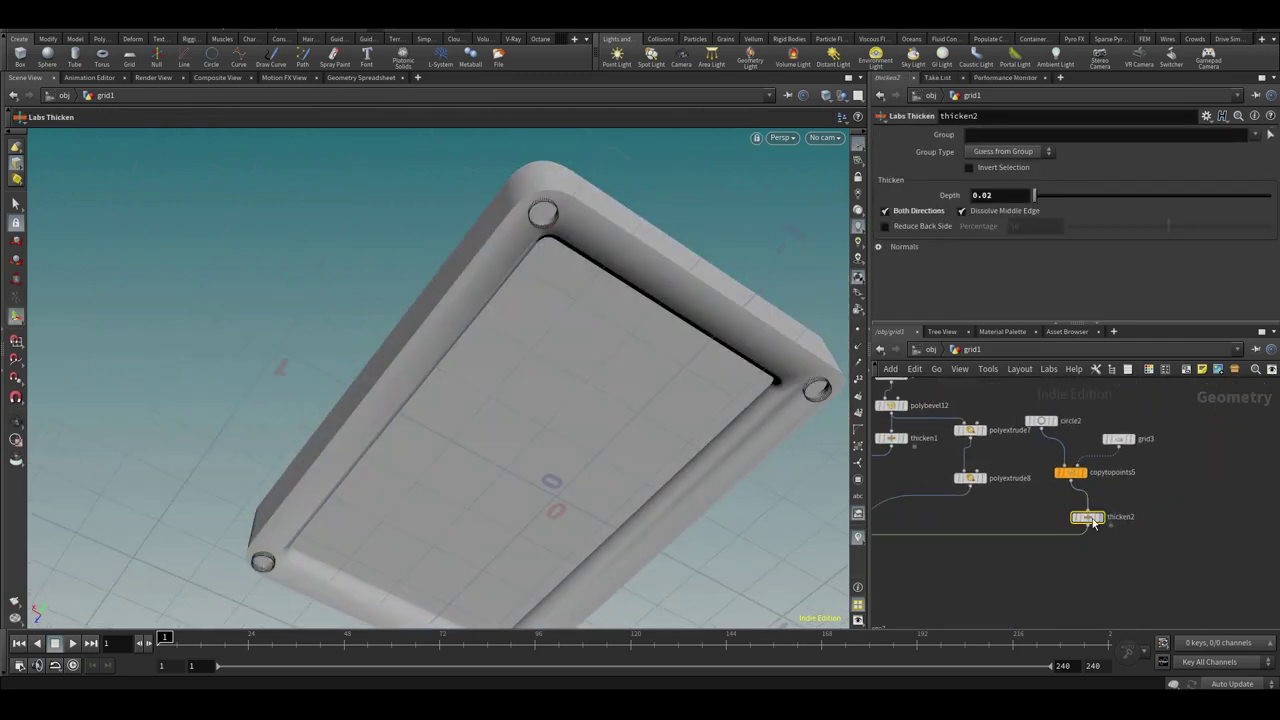
{"action": "left_click", "coordinate": [884, 213]}
{"action": "scroll", "coordinate": [1118, 503], "scroll_direction": "up", "scroll_amount": 3}
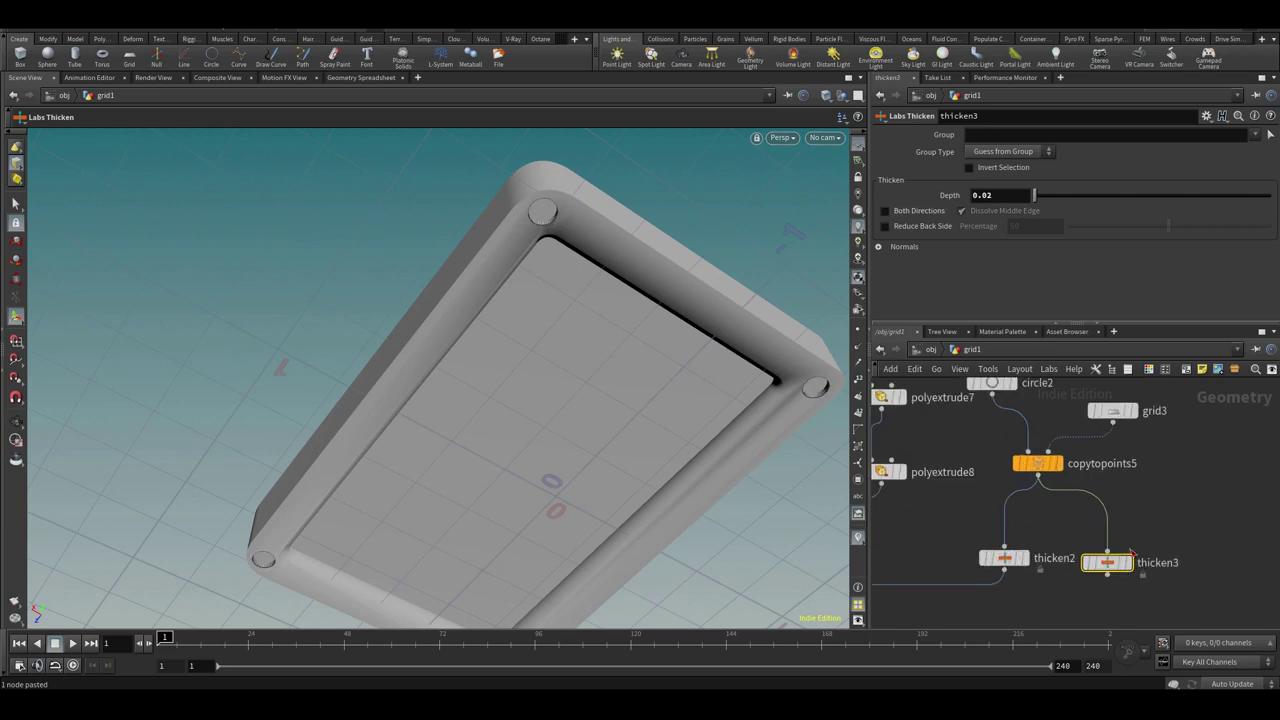
{"action": "left_click", "coordinate": [1128, 563]}
Connect thicken3 into merge7 and display the merged lid with its corner discs
{"action": "middle_click_drag", "start_coordinate": [1068, 578], "coordinate": [1145, 448]}
{"action": "scroll", "coordinate": [1112, 524], "scroll_direction": "down", "scroll_amount": 4}
{"action": "left_click_drag", "start_coordinate": [1071, 570], "coordinate": [1074, 574]}
{"action": "middle_click_drag", "start_coordinate": [1102, 420], "coordinate": [1065, 524]}
{"action": "left_click", "coordinate": [1100, 512]}
{"action": "left_click", "coordinate": [1026, 531]}
{"action": "scroll", "coordinate": [1023, 530], "scroll_direction": "up", "scroll_amount": 2}
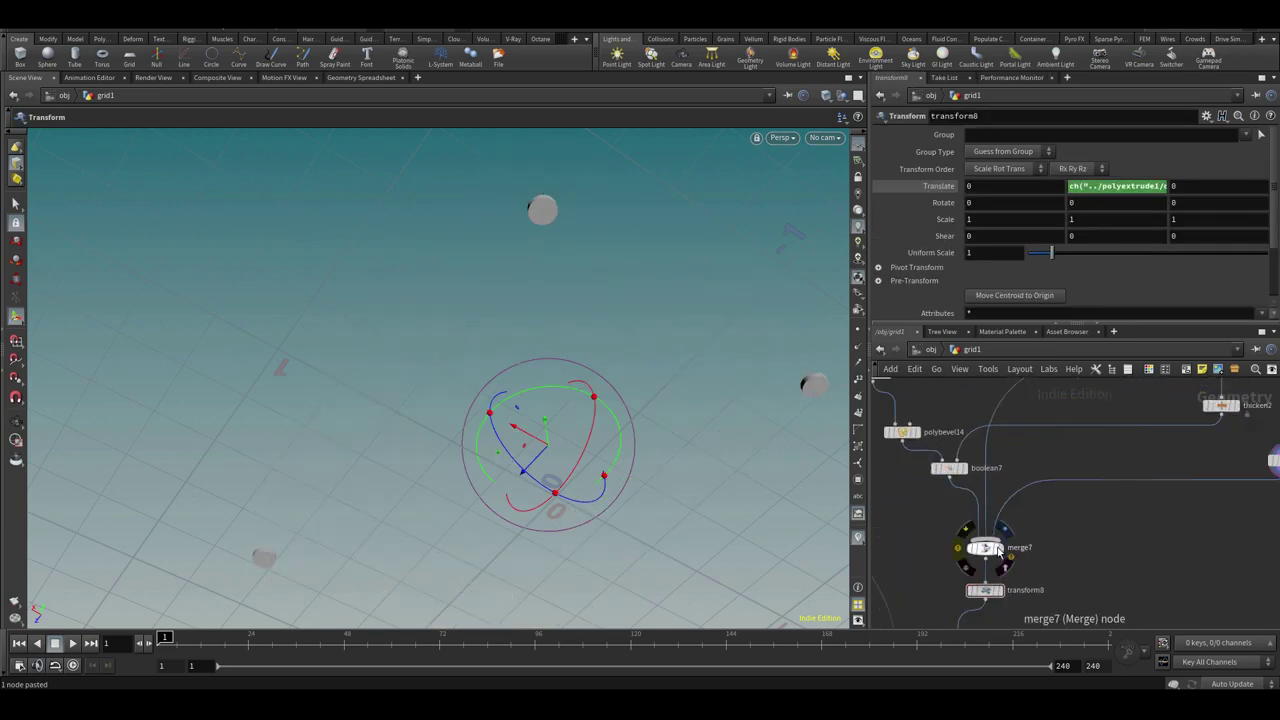
{"action": "left_click", "coordinate": [1003, 548]}
{"action": "left_click_drag", "start_coordinate": [805, 493], "coordinate": [826, 409], "text": "alt"}
Display the lid's final bevel at polybevel13 and space out the nodes in the network below it
{"action": "middle_click_drag", "start_coordinate": [1020, 608], "coordinate": [1057, 417]}
{"action": "left_click", "coordinate": [1018, 512]}
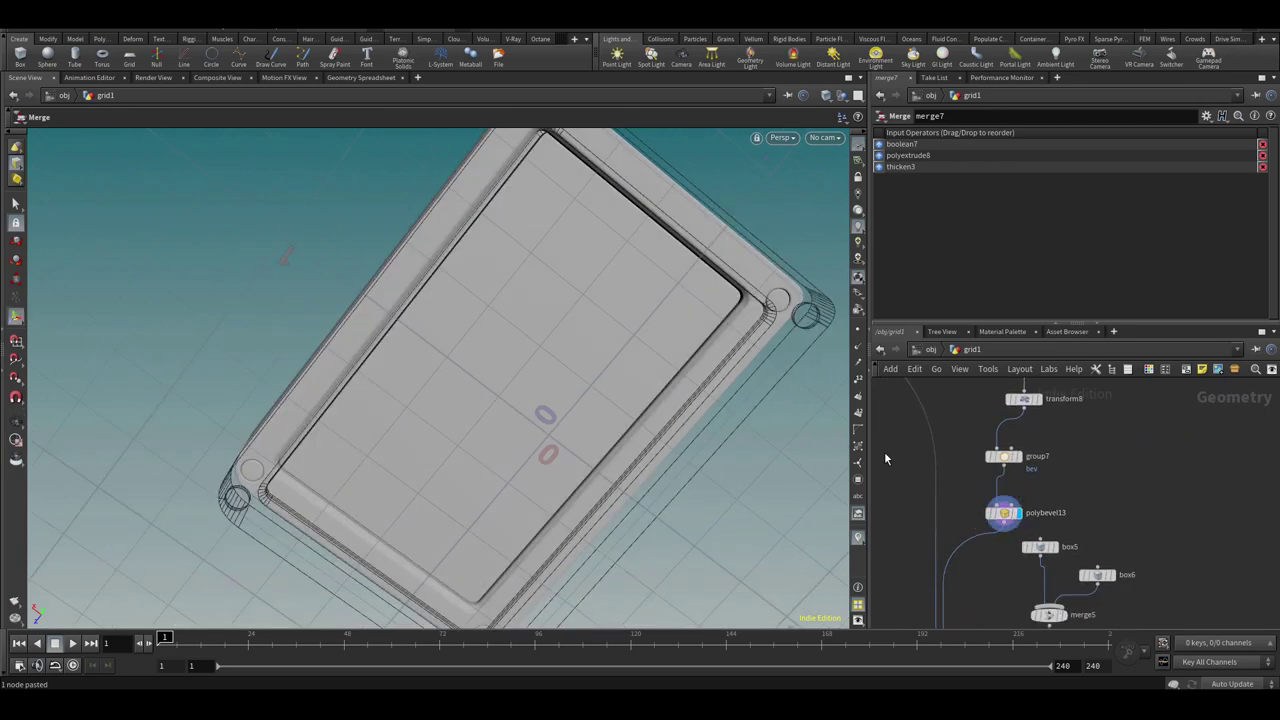
{"action": "left_click_drag", "start_coordinate": [778, 385], "coordinate": [651, 403], "text": "alt"}
{"action": "scroll", "coordinate": [1045, 500], "scroll_direction": "down", "scroll_amount": 3}
{"action": "middle_click_drag", "start_coordinate": [1036, 618], "coordinate": [1115, 510]}
{"action": "left_click_drag", "start_coordinate": [998, 450], "coordinate": [1050, 545]}
{"action": "left_click_drag", "start_coordinate": [1025, 529], "coordinate": [1037, 614]}
Display and frame the complete model at normal1 to inspect the corner discs on the open lid
{"action": "middle_click_drag", "start_coordinate": [1070, 590], "coordinate": [1065, 505]}
{"action": "scroll", "coordinate": [1060, 510], "scroll_direction": "up", "scroll_amount": 2}
{"action": "left_click", "coordinate": [1072, 515]}
{"action": "left_click", "coordinate": [1042, 535]}
{"action": "key", "text": "space+g"}
{"action": "left_click_drag", "start_coordinate": [623, 286], "coordinate": [400, 372], "text": "alt"}
{"action": "scroll", "coordinate": [443, 351], "scroll_direction": "up", "scroll_amount": 3}
{"action": "middle_click_drag", "start_coordinate": [400, 372], "coordinate": [408, 247], "text": "alt"}
{"action": "left_click_drag", "start_coordinate": [408, 247], "coordinate": [494, 360], "text": "alt"}
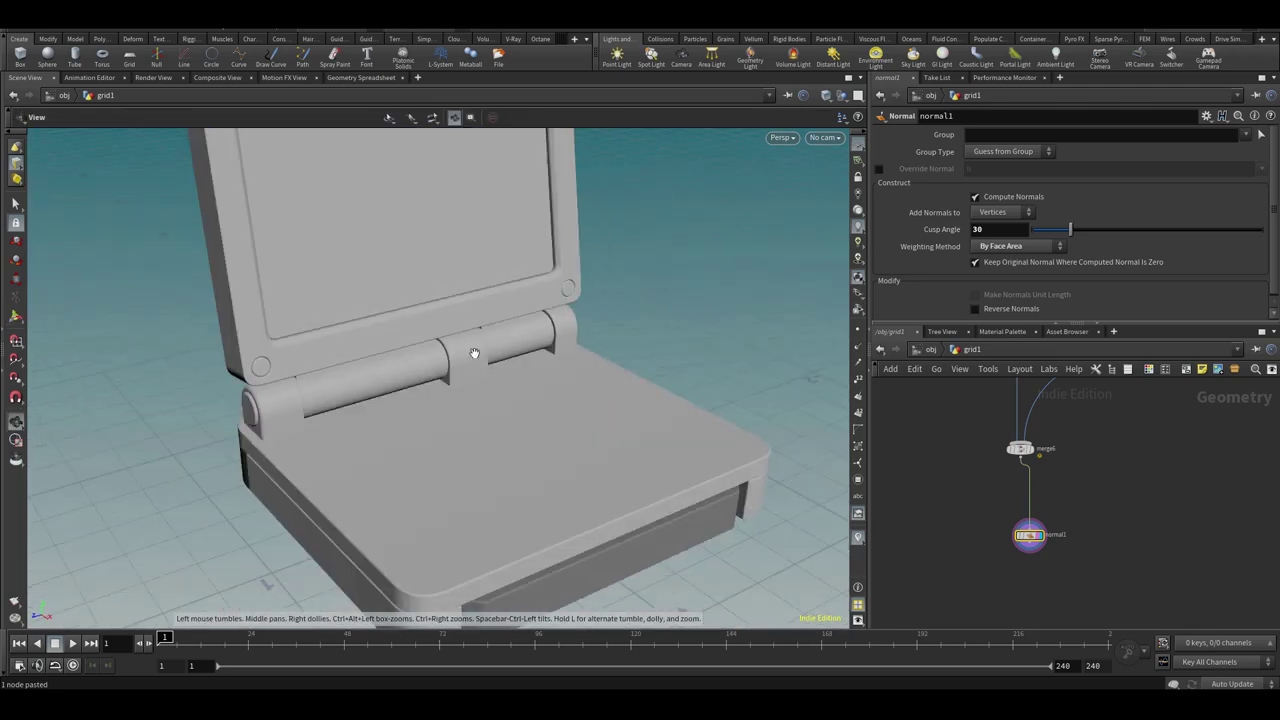
Save the scene and check the whole open case from another angle
{"action": "scroll", "coordinate": [494, 360], "scroll_direction": "down", "scroll_amount": 2}
{"action": "middle_click_drag", "start_coordinate": [450, 355], "coordinate": [403, 389], "text": "alt"}
{"action": "left_click_drag", "start_coordinate": [403, 389], "coordinate": [488, 398], "text": "alt"}
{"action": "key", "text": "ctrl+s"}
{"action": "left_click_drag", "start_coordinate": [358, 376], "coordinate": [419, 381], "text": "alt"}
Show the hinge in wireframe and select boolean4, group5 and the bevel node below them
{"action": "middle_click_drag", "start_coordinate": [1000, 410], "coordinate": [943, 567]}
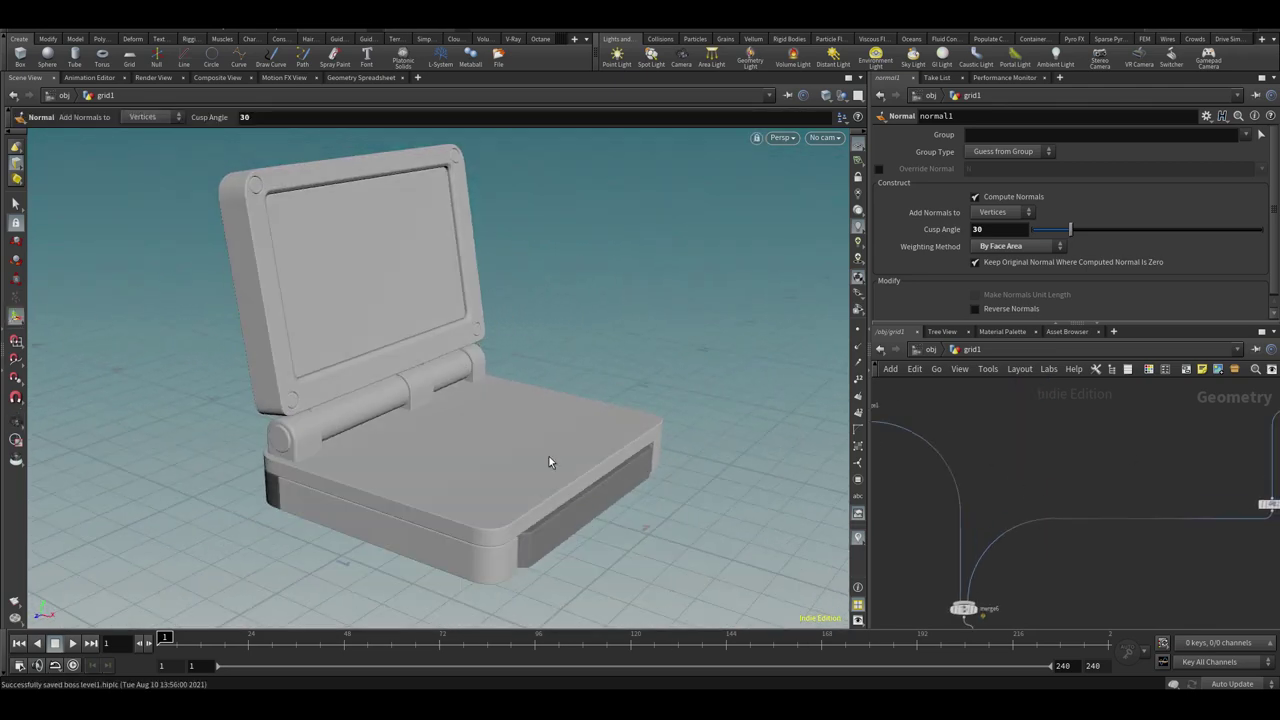
{"action": "scroll", "coordinate": [339, 392], "scroll_direction": "up", "scroll_amount": 4}
{"action": "middle_click_drag", "start_coordinate": [339, 392], "coordinate": [464, 304], "text": "alt"}
{"action": "key", "text": "shift+w"}
{"action": "left_click_drag", "start_coordinate": [440, 395], "coordinate": [420, 429], "text": "alt"}
{"action": "middle_click_drag", "start_coordinate": [1064, 432], "coordinate": [1157, 525]}
{"action": "scroll", "coordinate": [1091, 491], "scroll_direction": "down", "scroll_amount": 4}
{"action": "scroll", "coordinate": [1056, 527], "scroll_direction": "up", "scroll_amount": 5}
{"action": "scroll", "coordinate": [1031, 494], "scroll_direction": "down", "scroll_amount": 3}
{"action": "middle_click_drag", "start_coordinate": [1010, 462], "coordinate": [1071, 481]}
{"action": "left_click_drag", "start_coordinate": [1107, 543], "coordinate": [1060, 446]}
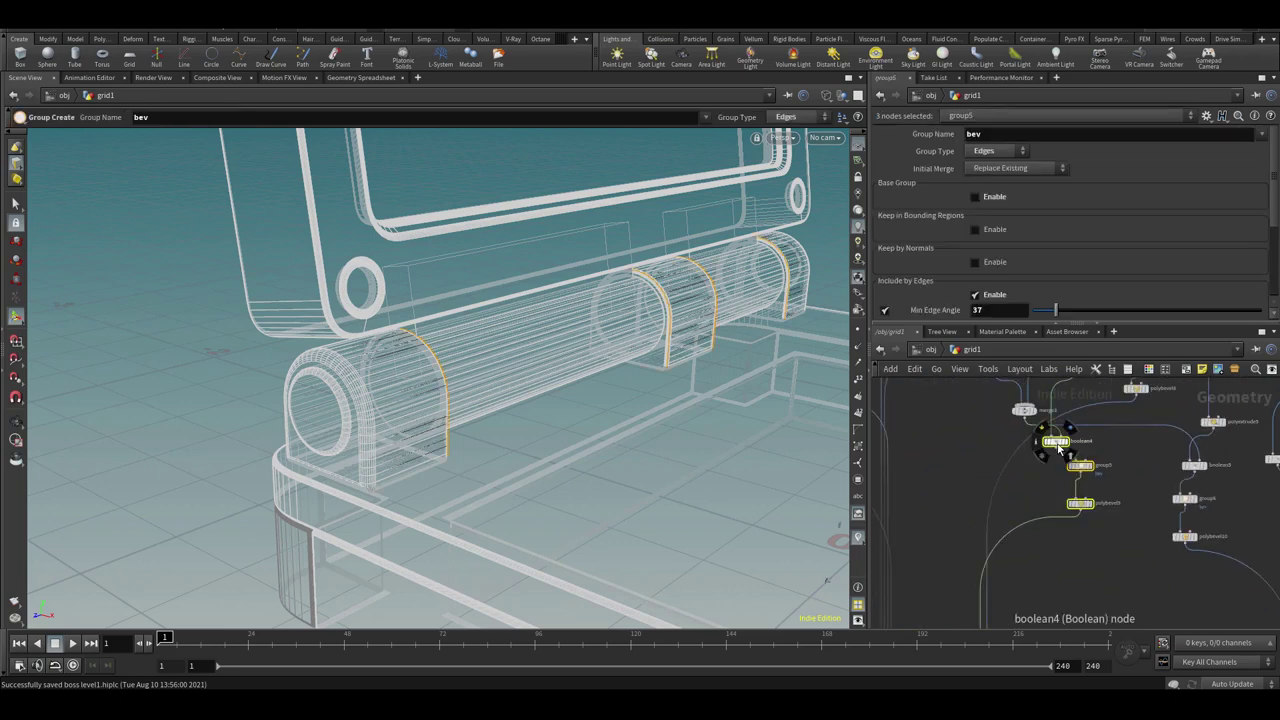
Display only the hinge knuckles at the bevel below group5 and select polyextrude4 with its bevel node
{"action": "middle_click_drag", "start_coordinate": [1039, 506], "coordinate": [964, 533]}
{"action": "left_click_drag", "start_coordinate": [1032, 383], "coordinate": [1071, 619]}
{"action": "scroll", "coordinate": [1026, 480], "scroll_direction": "up", "scroll_amount": 3}
{"action": "middle_click_drag", "start_coordinate": [1028, 597], "coordinate": [1108, 452]}
{"action": "left_click", "coordinate": [1017, 437]}
{"action": "scroll", "coordinate": [1108, 452], "scroll_direction": "down", "scroll_amount": 2}
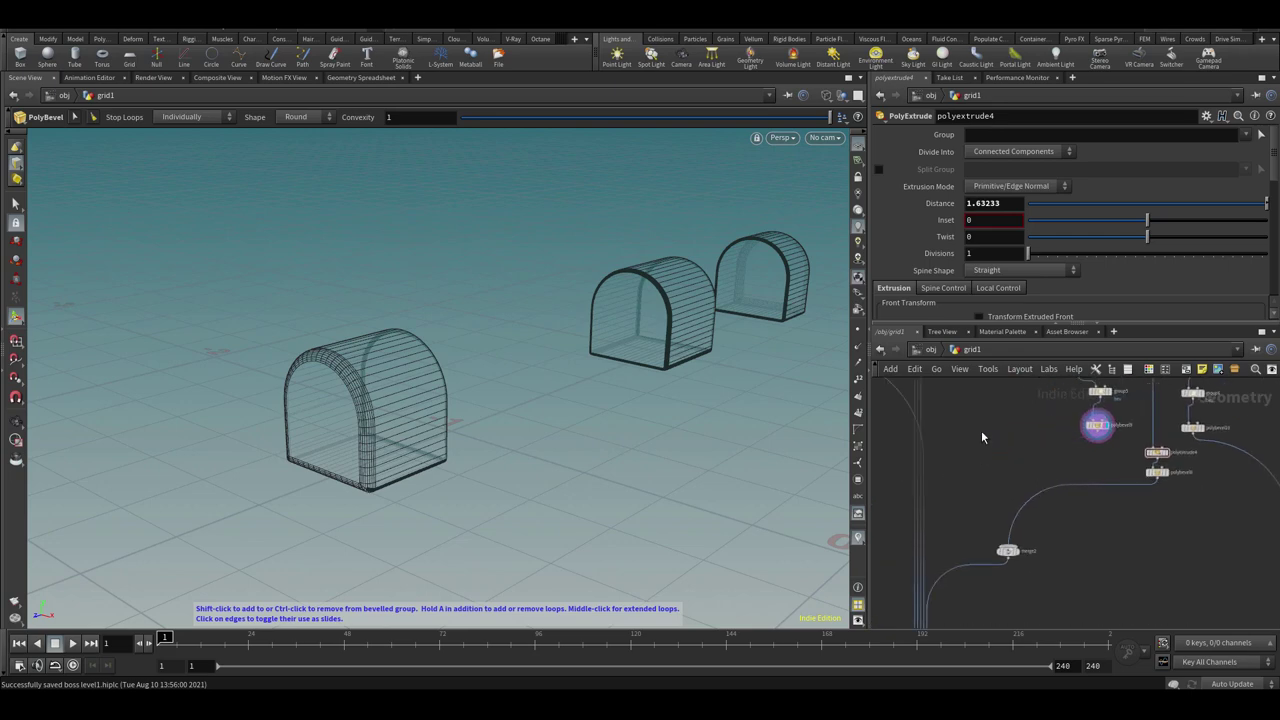
Display the bevelled base plate at polybevel2 on its own
{"action": "middle_click_drag", "start_coordinate": [978, 451], "coordinate": [1001, 606]}
{"action": "scroll", "coordinate": [1001, 423], "scroll_direction": "up", "scroll_amount": 2}
{"action": "left_click", "coordinate": [1000, 402]}
{"action": "middle_click_drag", "start_coordinate": [996, 532], "coordinate": [996, 454]}
{"action": "scroll", "coordinate": [996, 454], "scroll_direction": "down", "scroll_amount": 2}
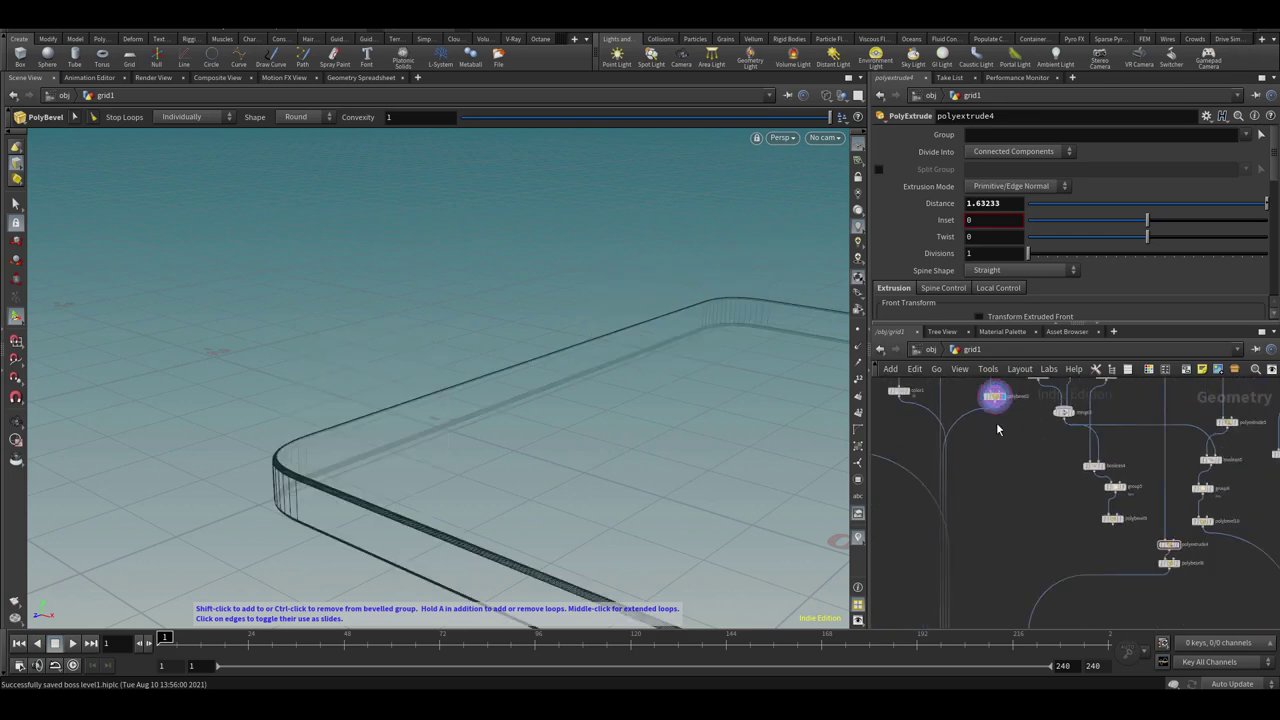
{"action": "scroll", "coordinate": [1010, 515], "scroll_direction": "up", "scroll_amount": 2}
Add a Boolean Union joining the plate from polybevel2 with the hinge knuckles from polybevel9, and display its result
{"action": "key", "text": "Tab"}
{"action": "type", "text": "bool"}
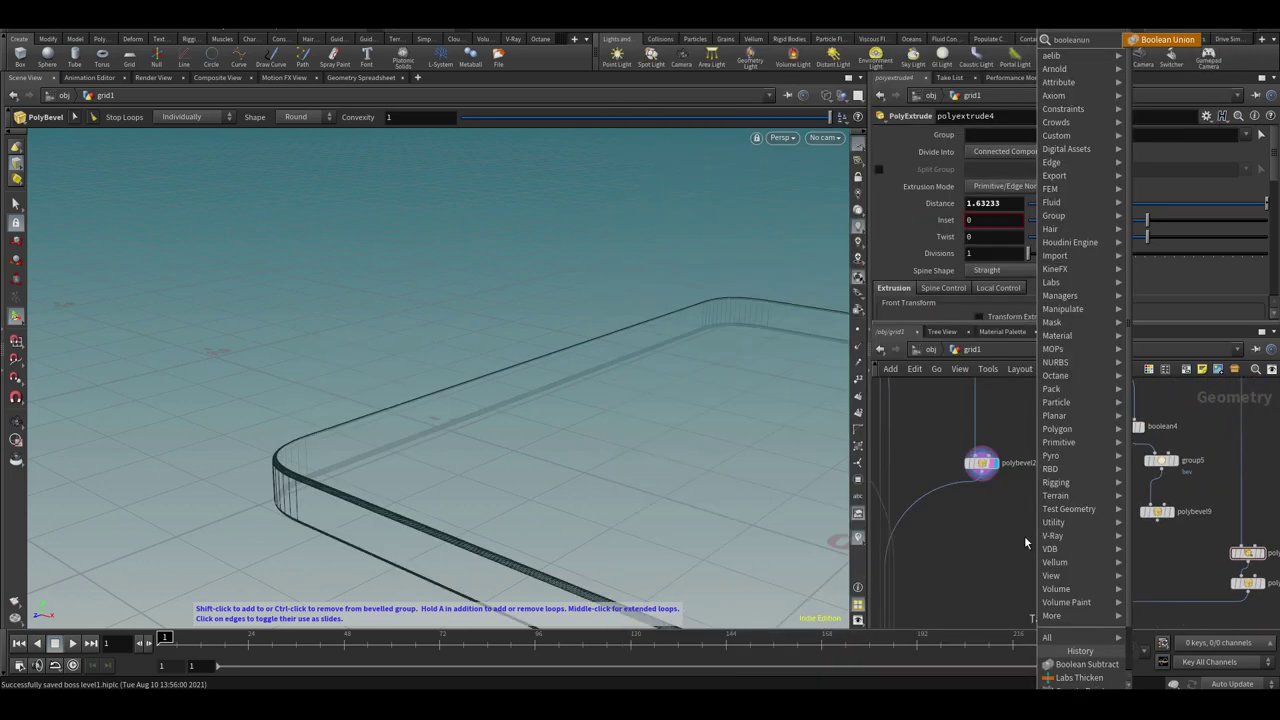
{"action": "key", "text": "Return"}
{"action": "left_click", "coordinate": [943, 497]}
{"action": "left_click_drag", "start_coordinate": [943, 497], "coordinate": [999, 569]}
{"action": "left_click_drag", "start_coordinate": [1157, 520], "coordinate": [1004, 561]}
{"action": "scroll", "coordinate": [1036, 551], "scroll_direction": "up", "scroll_amount": 2}
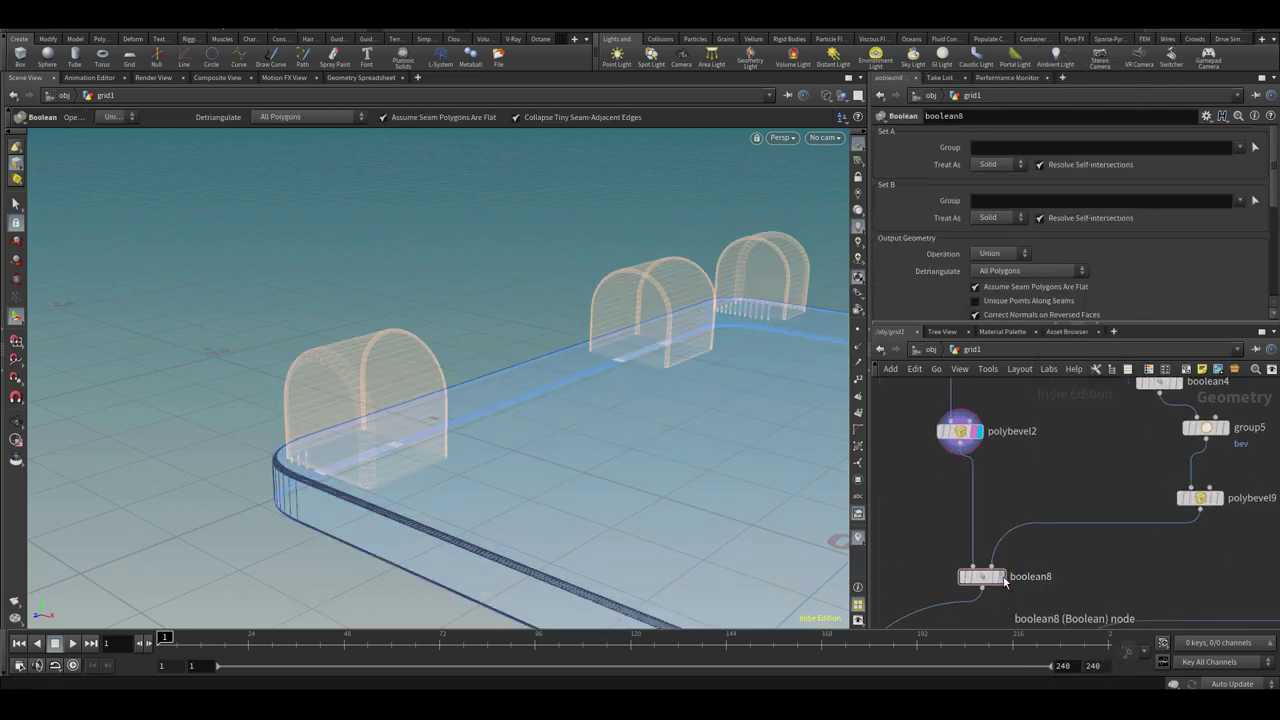
{"action": "left_click", "coordinate": [1002, 577]}
Check the union in shaded view and enable the A-B Seams output edge group on boolean8
{"action": "left_click_drag", "start_coordinate": [775, 430], "coordinate": [591, 389], "text": "alt"}
{"action": "mouse_move", "coordinate": [1106, 463]}
{"action": "middle_mouse_down"}
{"action": "mouse_move", "coordinate": [983, 549]}
{"action": "mouse_move", "coordinate": [961, 503]}
{"action": "mouse_move", "coordinate": [948, 516]}
{"action": "middle_mouse_up"}
{"action": "key", "text": "Tab"}
{"action": "key", "text": "Escape"}
{"action": "key", "text": "w"}
{"action": "mouse_move", "coordinate": [712, 478]}
{"action": "left_mouse_down", "text": "alt"}
{"action": "mouse_move", "coordinate": [591, 414]}
{"action": "mouse_move", "coordinate": [712, 458]}
{"action": "left_mouse_up", "text": "alt"}
{"action": "middle_click_drag", "start_coordinate": [1125, 598], "coordinate": [1098, 463]}
{"action": "left_click_drag", "start_coordinate": [1273, 196], "coordinate": [1274, 300]}
{"action": "left_click", "coordinate": [885, 307]}
Insert a PolyBevel after boolean8, restrict it to the abseams group and give it a small distance
{"action": "key", "text": "Tab"}
{"action": "type", "text": "bev"}
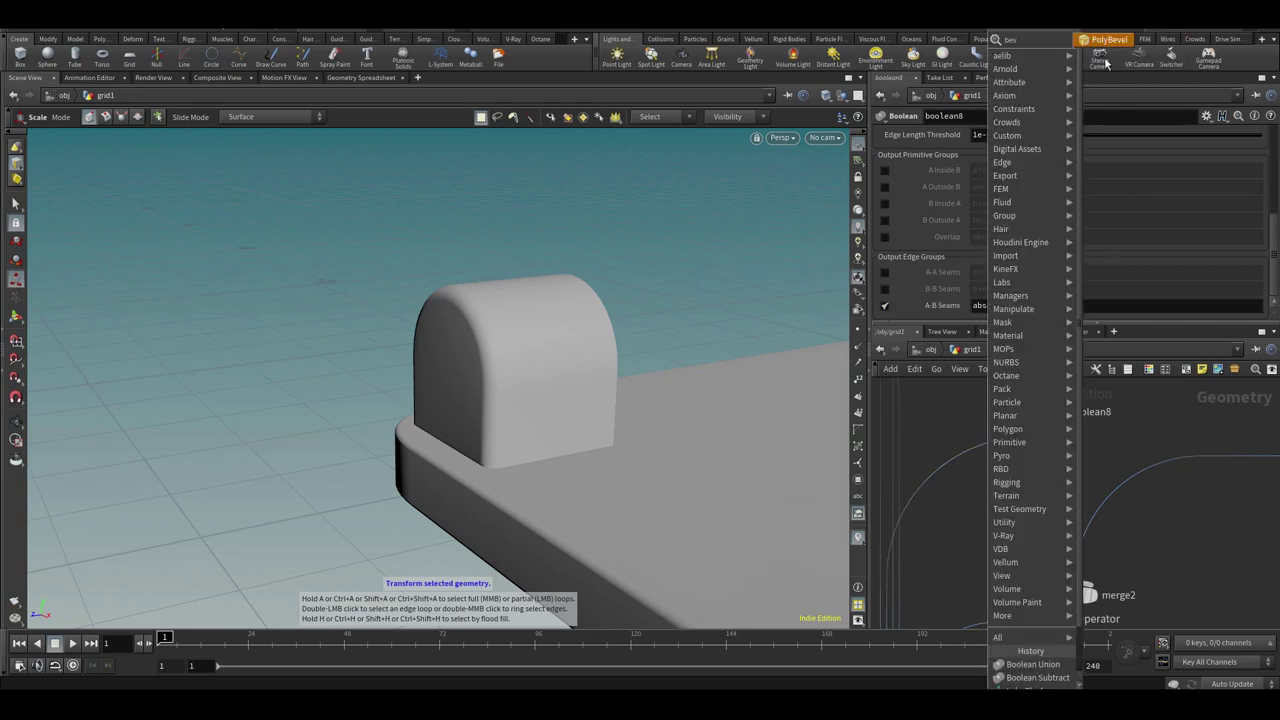
{"action": "left_click", "coordinate": [1106, 40]}
{"action": "left_click", "coordinate": [985, 443]}
{"action": "scroll", "coordinate": [1014, 458], "scroll_direction": "up", "scroll_amount": 2}
{"action": "left_click", "coordinate": [1001, 441]}
{"action": "left_click", "coordinate": [1245, 135]}
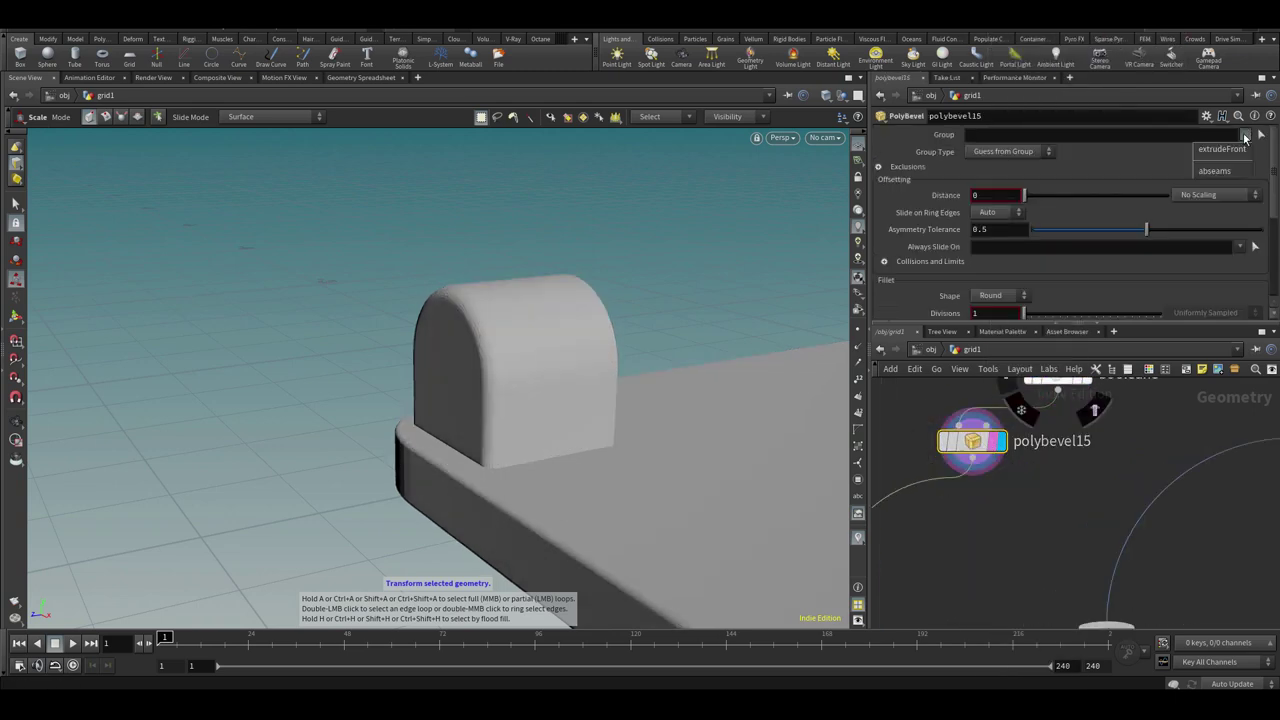
{"action": "key", "text": "shift+w"}
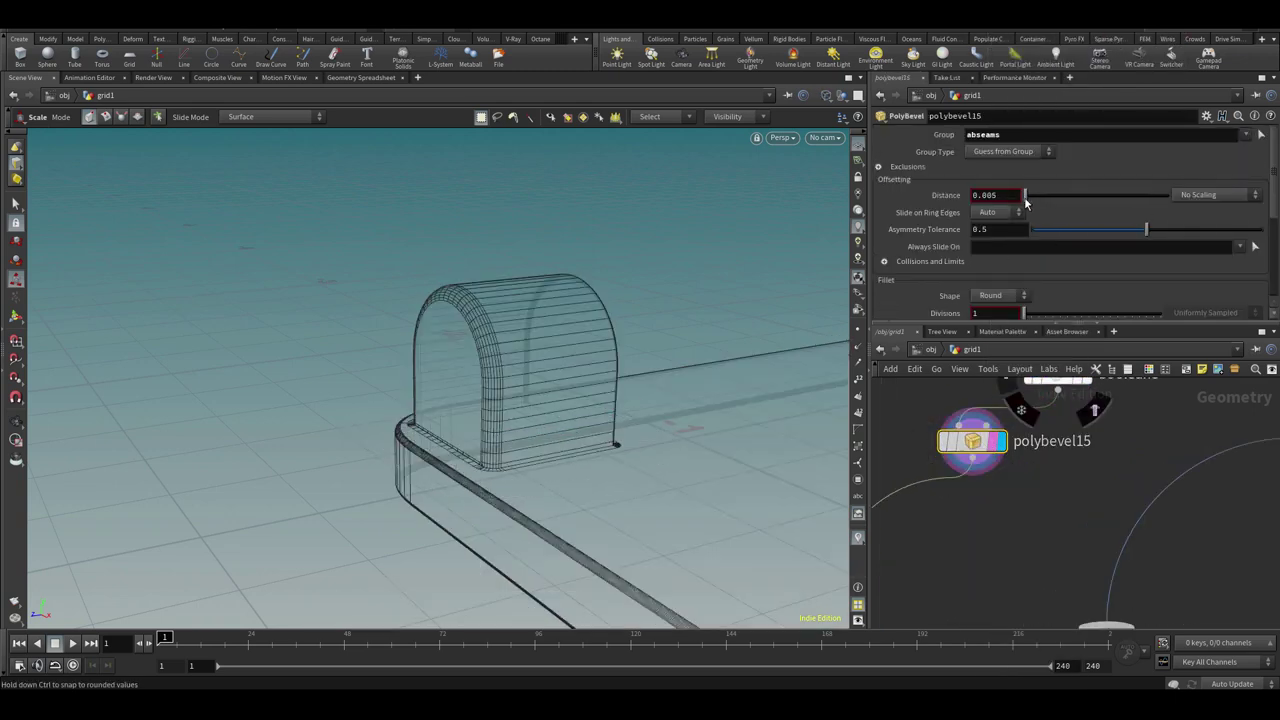
{"action": "left_click_drag", "start_coordinate": [1026, 203], "coordinate": [1029, 203]}
Display boolean8 and examine the unbevelled seams where the hinge knuckles meet the plate
{"action": "middle_click_drag", "start_coordinate": [1091, 420], "coordinate": [1037, 527]}
{"action": "left_click", "coordinate": [1033, 481]}
{"action": "key", "text": "shift+w"}
{"action": "mouse_move", "coordinate": [562, 431]}
{"action": "left_mouse_down", "text": "alt"}
{"action": "mouse_move", "coordinate": [646, 466]}
{"action": "mouse_move", "coordinate": [580, 424]}
{"action": "left_mouse_up", "text": "alt"}
{"action": "key", "text": "shift+w"}
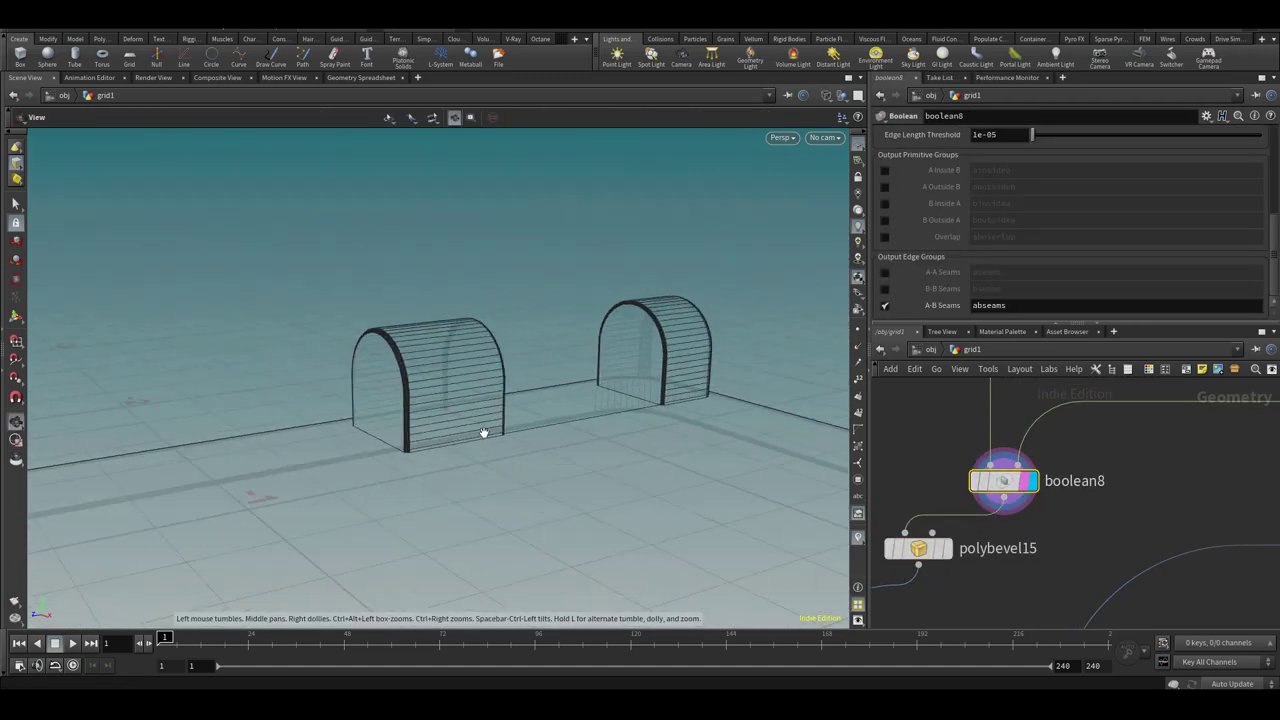
{"action": "right_click_drag", "start_coordinate": [580, 424], "coordinate": [831, 421], "text": "alt"}
Display polybevel15 and set its seam bevel distance to 0.0027, checking the knuckle corners
{"action": "left_click", "coordinate": [948, 548]}
{"action": "key", "text": "shift+w"}
{"action": "mouse_move", "coordinate": [643, 469]}
{"action": "left_mouse_down", "text": "alt"}
{"action": "mouse_move", "coordinate": [562, 496]}
{"action": "mouse_move", "coordinate": [457, 463]}
{"action": "left_mouse_up", "text": "alt"}
{"action": "key", "text": "shift+w"}
{"action": "middle_click_drag", "start_coordinate": [1006, 197], "coordinate": [1012, 218]}
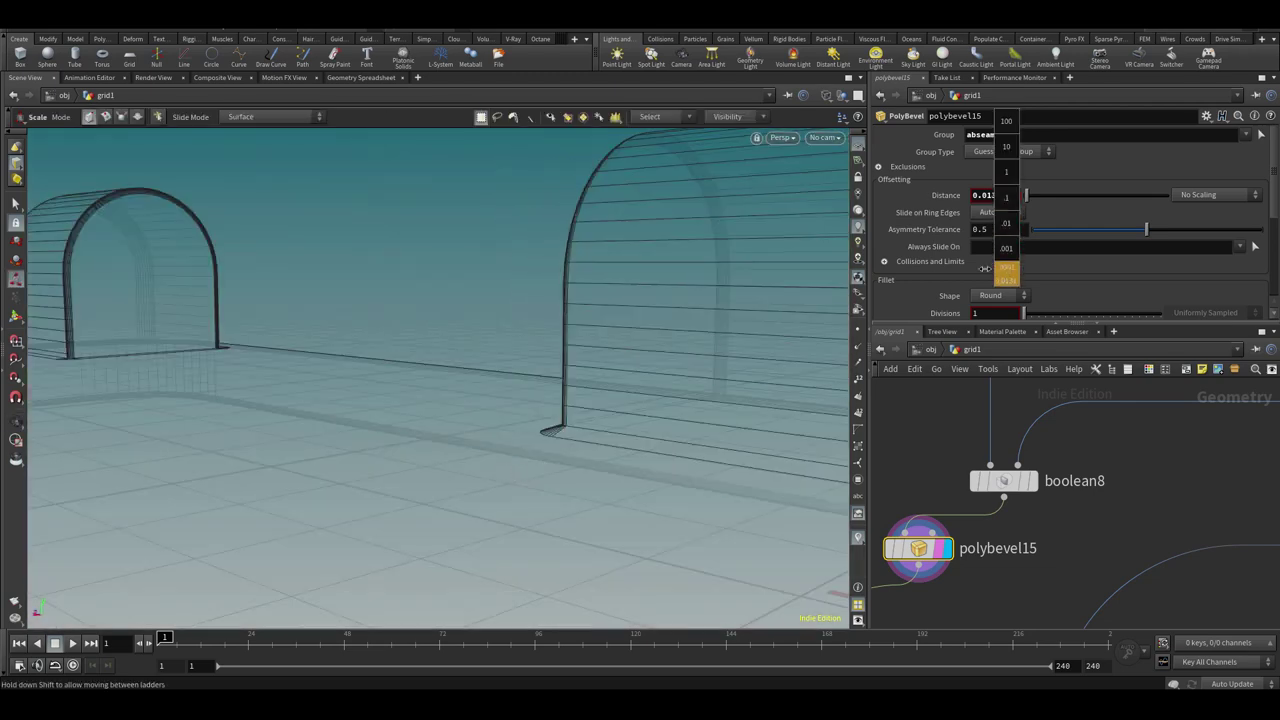
{"action": "middle_click_drag", "start_coordinate": [346, 406], "coordinate": [358, 401]}
{"action": "left_click_drag", "start_coordinate": [380, 398], "coordinate": [600, 345], "text": "alt"}
{"action": "right_click_drag", "start_coordinate": [600, 345], "coordinate": [754, 291], "text": "alt"}
{"action": "middle_click_drag", "start_coordinate": [369, 500], "coordinate": [529, 369], "text": "alt"}
{"action": "left_click_drag", "start_coordinate": [529, 369], "coordinate": [700, 420], "text": "alt"}
Display the complete model and inspect the bevelled knuckle seams in wireframe and shaded views
{"action": "scroll", "coordinate": [962, 590], "scroll_direction": "down", "scroll_amount": 5}
{"action": "middle_click_drag", "start_coordinate": [962, 590], "coordinate": [1044, 398]}
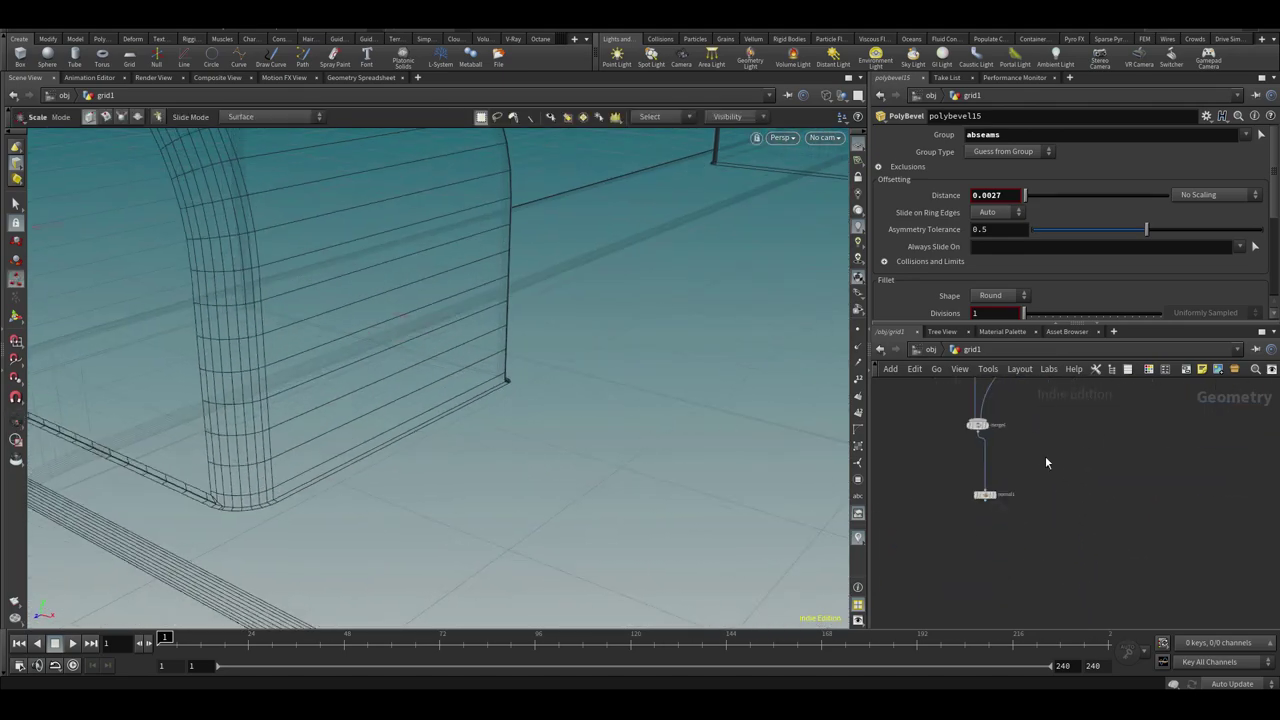
{"action": "left_click", "coordinate": [969, 526]}
{"action": "key", "text": "shift+w"}
{"action": "mouse_move", "coordinate": [561, 407]}
{"action": "right_mouse_down", "text": "alt"}
{"action": "mouse_move", "coordinate": [471, 483]}
{"action": "mouse_move", "coordinate": [562, 356]}
{"action": "right_mouse_up", "text": "alt"}
{"action": "mouse_move", "coordinate": [562, 356]}
{"action": "left_mouse_down", "text": "alt"}
{"action": "mouse_move", "coordinate": [637, 329]}
{"action": "mouse_move", "coordinate": [599, 380]}
{"action": "left_mouse_up", "text": "alt"}
{"action": "key", "text": "shift+w"}
{"action": "key", "text": "shift+w"}
Change the fillet shape of polybevel15 to Chamfer
{"action": "scroll", "coordinate": [1081, 492], "scroll_direction": "down", "scroll_amount": 6}
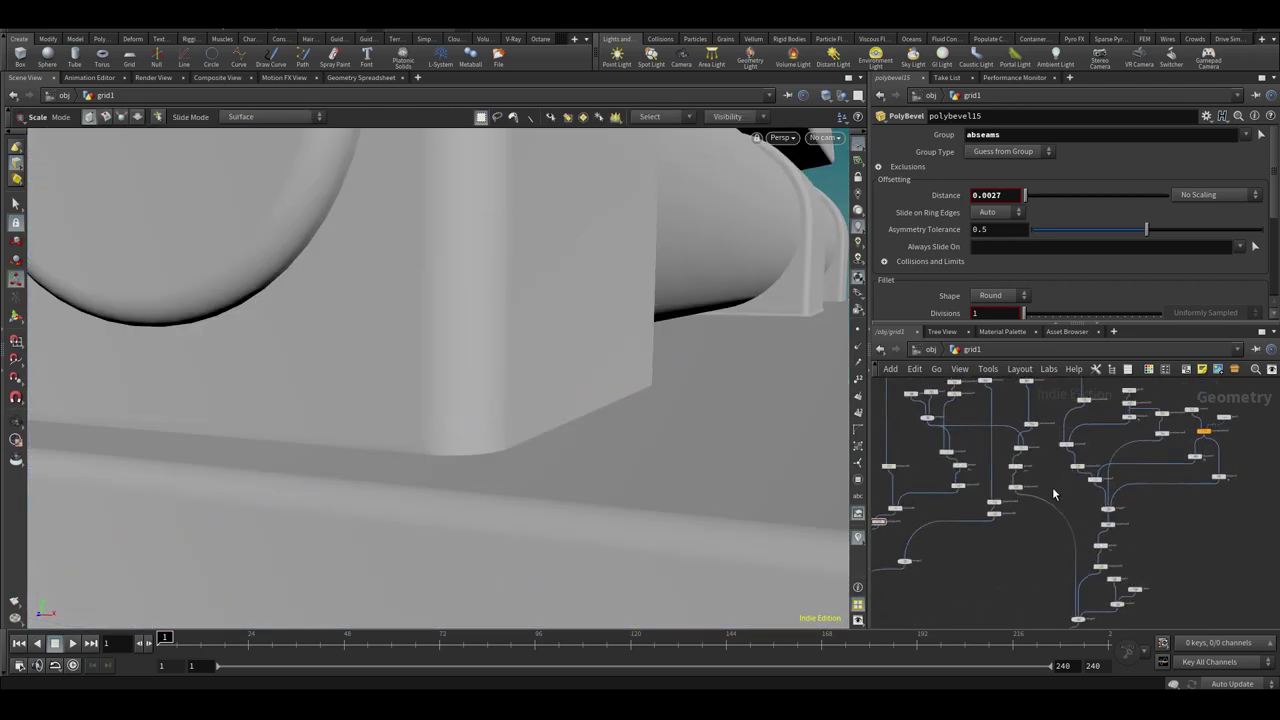
{"action": "scroll", "coordinate": [980, 515], "scroll_direction": "up", "scroll_amount": 3}
{"action": "middle_click_drag", "start_coordinate": [1133, 443], "coordinate": [1094, 511]}
{"action": "middle_click_drag", "start_coordinate": [1002, 543], "coordinate": [1121, 411]}
{"action": "scroll", "coordinate": [1071, 500], "scroll_direction": "up", "scroll_amount": 4}
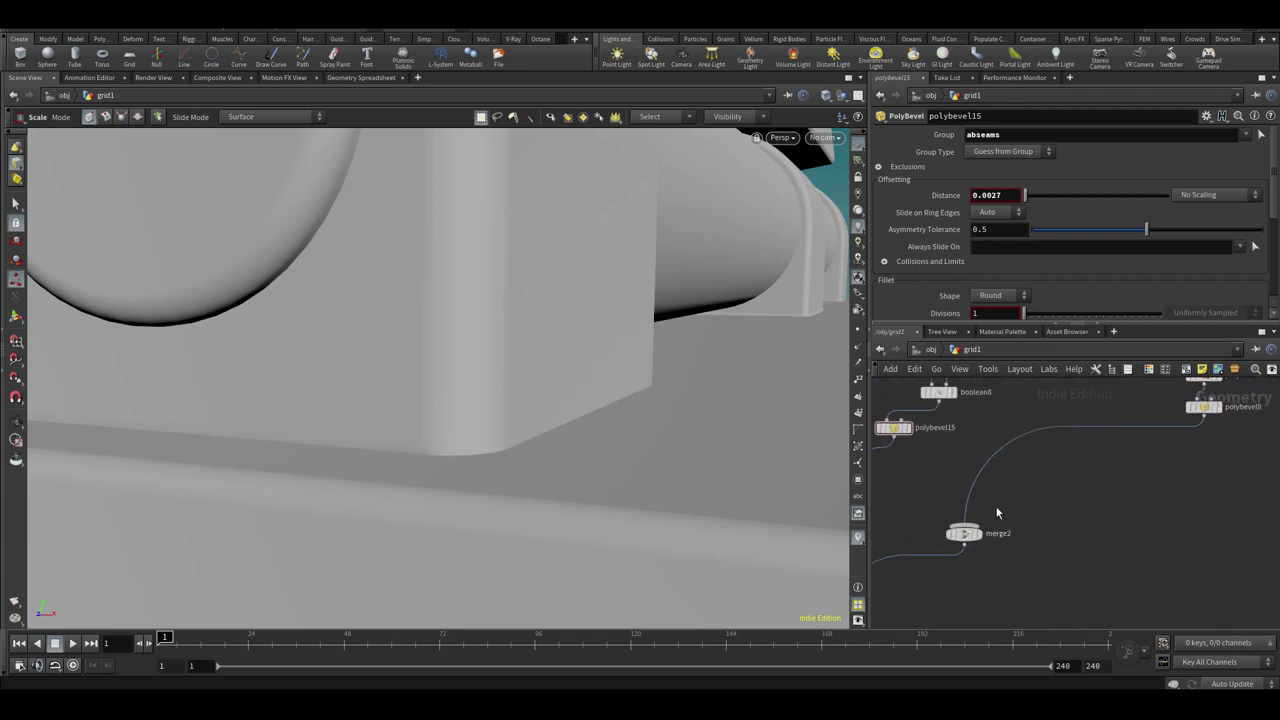
{"action": "key", "text": "w"}
{"action": "left_click", "coordinate": [1000, 296]}
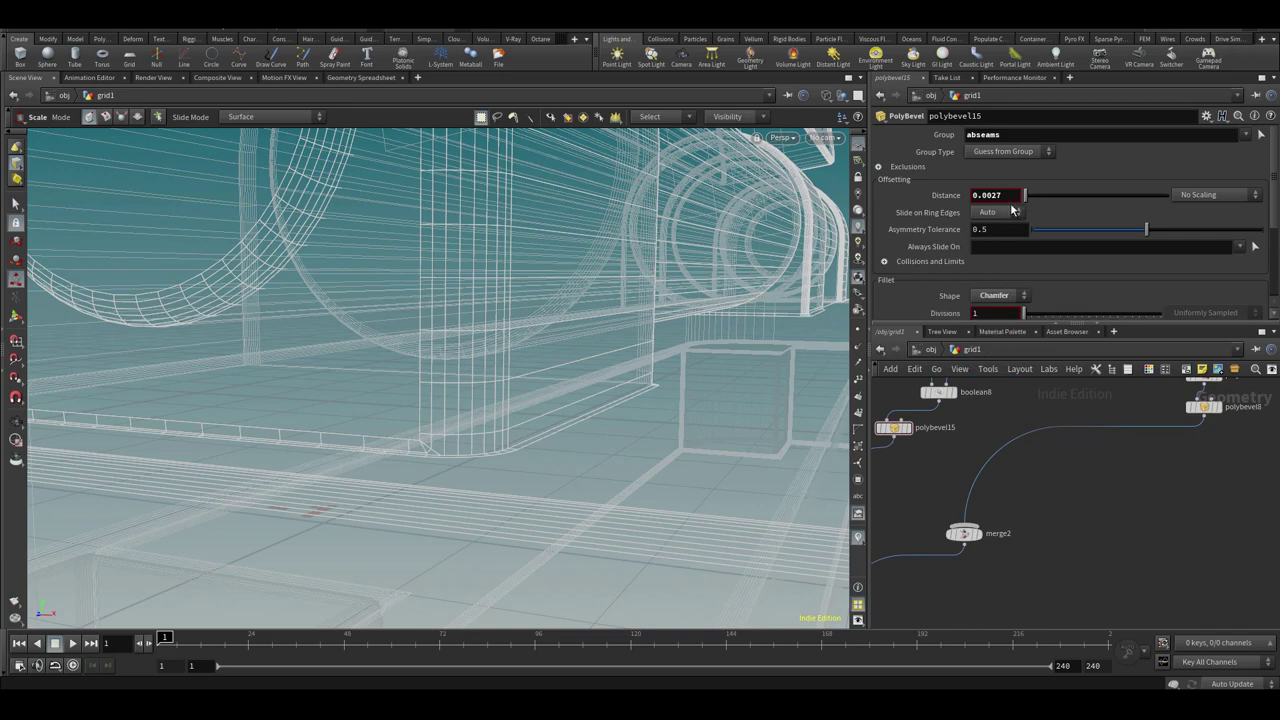
{"action": "key", "text": "w"}
{"action": "key", "text": "w"}
Inspect the chamfered hinge seams up close and on the whole open case
{"action": "mouse_move", "coordinate": [689, 401]}
{"action": "left_mouse_down", "text": "alt"}
{"action": "mouse_move", "coordinate": [717, 403]}
{"action": "mouse_move", "coordinate": [534, 449]}
{"action": "left_mouse_up", "text": "alt"}
{"action": "right_click_drag", "start_coordinate": [534, 449], "coordinate": [711, 312], "text": "alt"}
{"action": "key", "text": "w"}
{"action": "mouse_move", "coordinate": [711, 312]}
{"action": "left_mouse_down", "text": "alt"}
{"action": "mouse_move", "coordinate": [526, 474]}
{"action": "mouse_move", "coordinate": [609, 403]}
{"action": "mouse_move", "coordinate": [588, 402]}
{"action": "left_mouse_up", "text": "alt"}
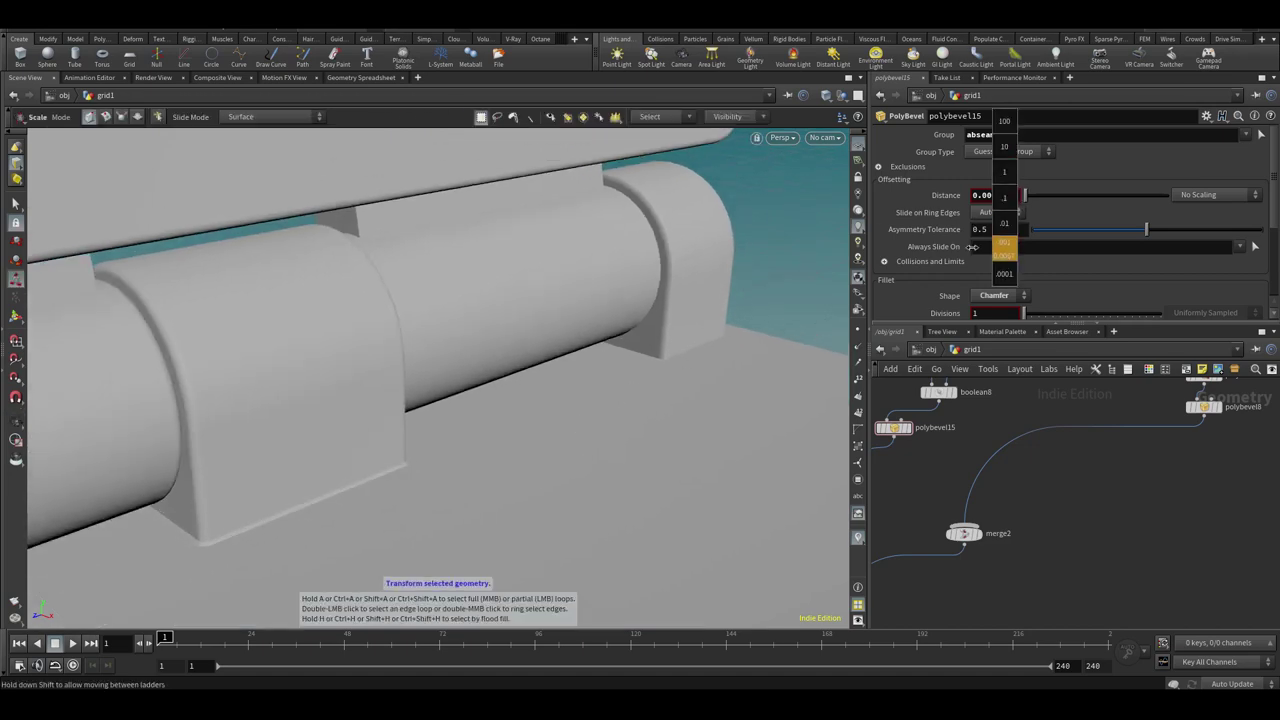
{"action": "right_click_drag", "start_coordinate": [498, 426], "coordinate": [424, 472], "text": "alt"}
{"action": "mouse_move", "coordinate": [424, 472]}
{"action": "left_mouse_down", "text": "alt"}
{"action": "mouse_move", "coordinate": [523, 457]}
{"action": "mouse_move", "coordinate": [531, 411]}
{"action": "left_mouse_up", "text": "alt"}
{"action": "middle_click_drag", "start_coordinate": [1066, 490], "coordinate": [1099, 532]}
{"action": "scroll", "coordinate": [1099, 532], "scroll_direction": "down", "scroll_amount": 5}
{"action": "middle_click_drag", "start_coordinate": [940, 510], "coordinate": [1069, 409]}
{"action": "right_click_drag", "start_coordinate": [480, 330], "coordinate": [423, 366], "text": "alt"}
{"action": "left_click_drag", "start_coordinate": [423, 366], "coordinate": [445, 325], "text": "alt"}
{"action": "middle_click_drag", "start_coordinate": [445, 325], "coordinate": [389, 406], "text": "alt"}
{"action": "left_click_drag", "start_coordinate": [389, 406], "coordinate": [394, 417], "text": "alt"}
{"action": "middle_click_drag", "start_coordinate": [1053, 441], "coordinate": [1035, 475]}
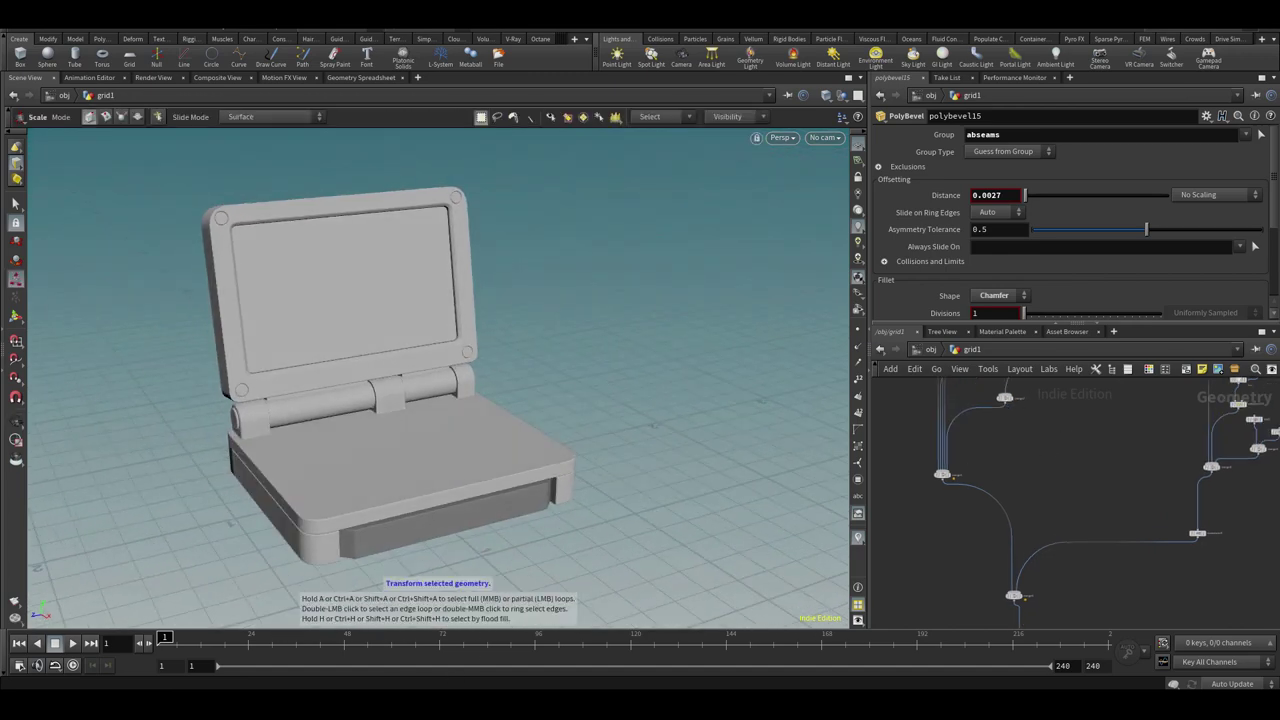
Delete boolean8 and polybevel15 from the hinge branch of the network
{"action": "left_click_drag", "start_coordinate": [1048, 323], "coordinate": [1040, 289]}
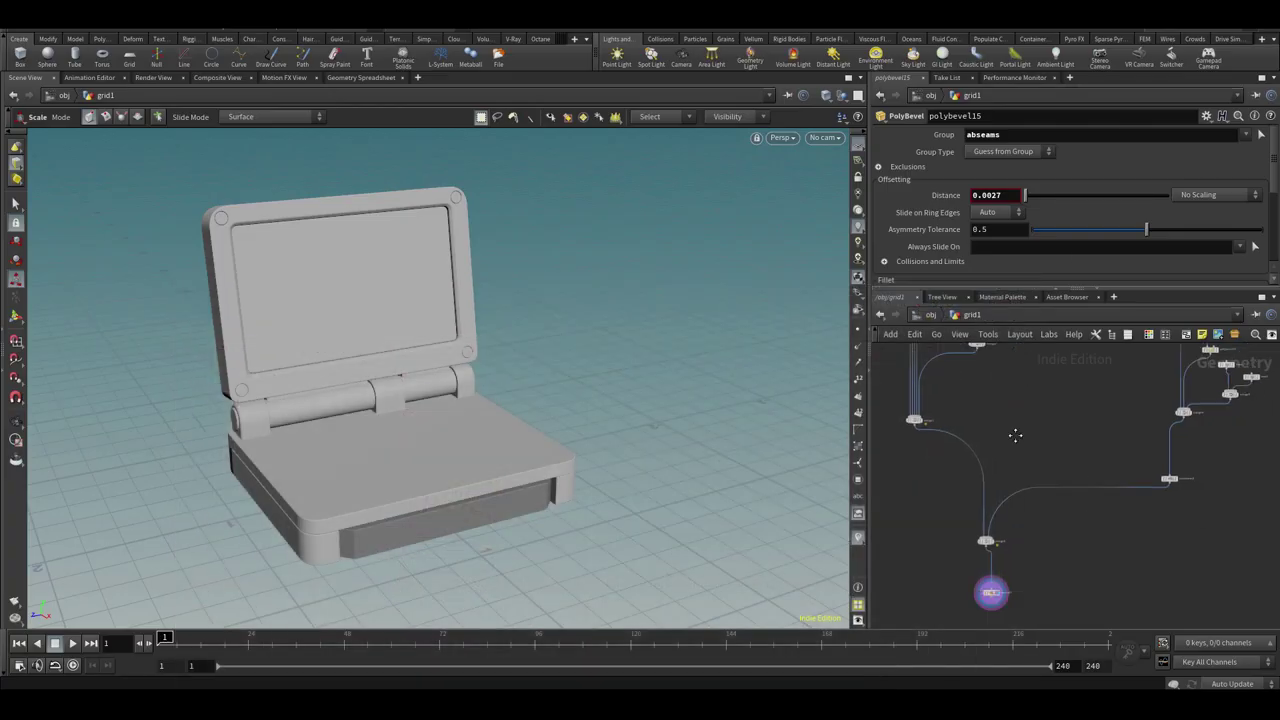
{"action": "scroll", "coordinate": [1014, 434], "scroll_direction": "down", "scroll_amount": 5}
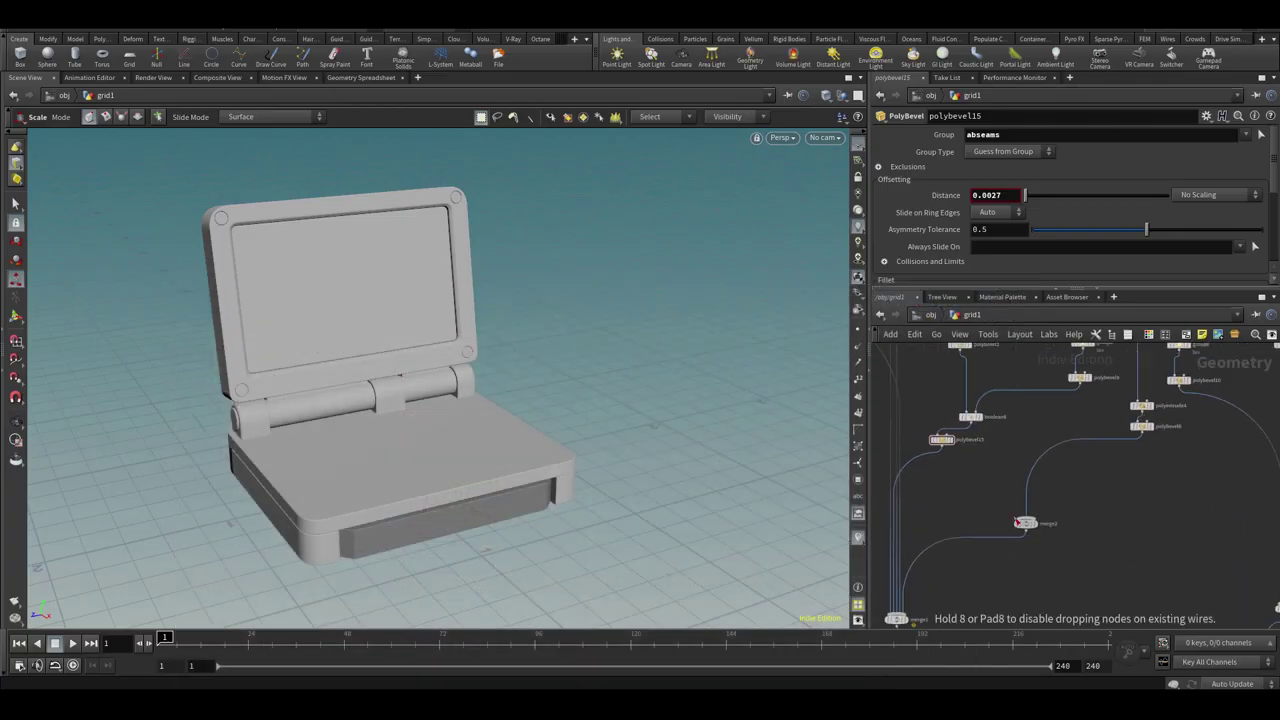
{"action": "scroll", "coordinate": [980, 450], "scroll_direction": "up", "scroll_amount": 2}
{"action": "key", "text": "y"}
{"action": "left_click_drag", "start_coordinate": [1010, 458], "coordinate": [957, 418]}
{"action": "left_click_drag", "start_coordinate": [903, 450], "coordinate": [977, 548]}
{"action": "key", "text": "Delete"}
{"action": "left_click", "coordinate": [1077, 418]}
{"action": "middle_click_drag", "start_coordinate": [1028, 599], "coordinate": [1069, 545]}
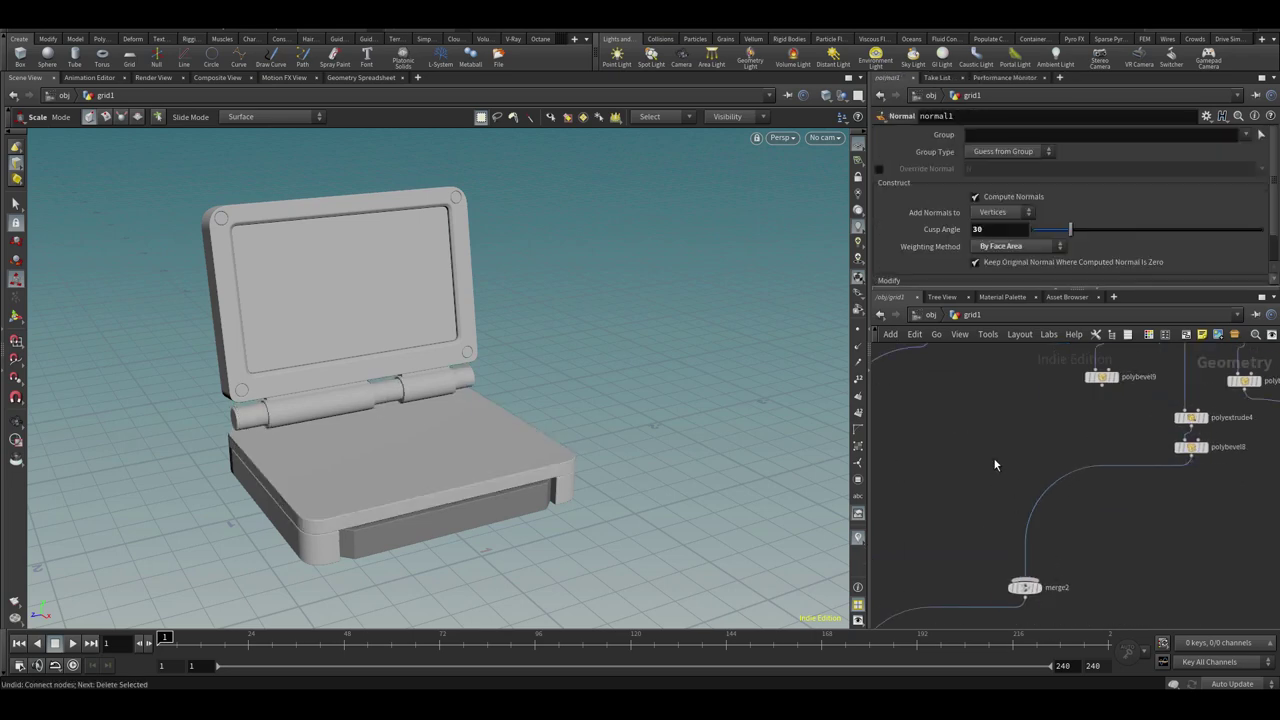
Add a Merge node below polybevel2 that combines the base plate with the hinge knuckles from polybevel9
{"action": "middle_click_drag", "start_coordinate": [992, 475], "coordinate": [1053, 575]}
{"action": "key", "text": "Tab"}
{"action": "type", "text": "merge"}
{"action": "key", "text": "Return"}
{"action": "left_click", "coordinate": [958, 467]}
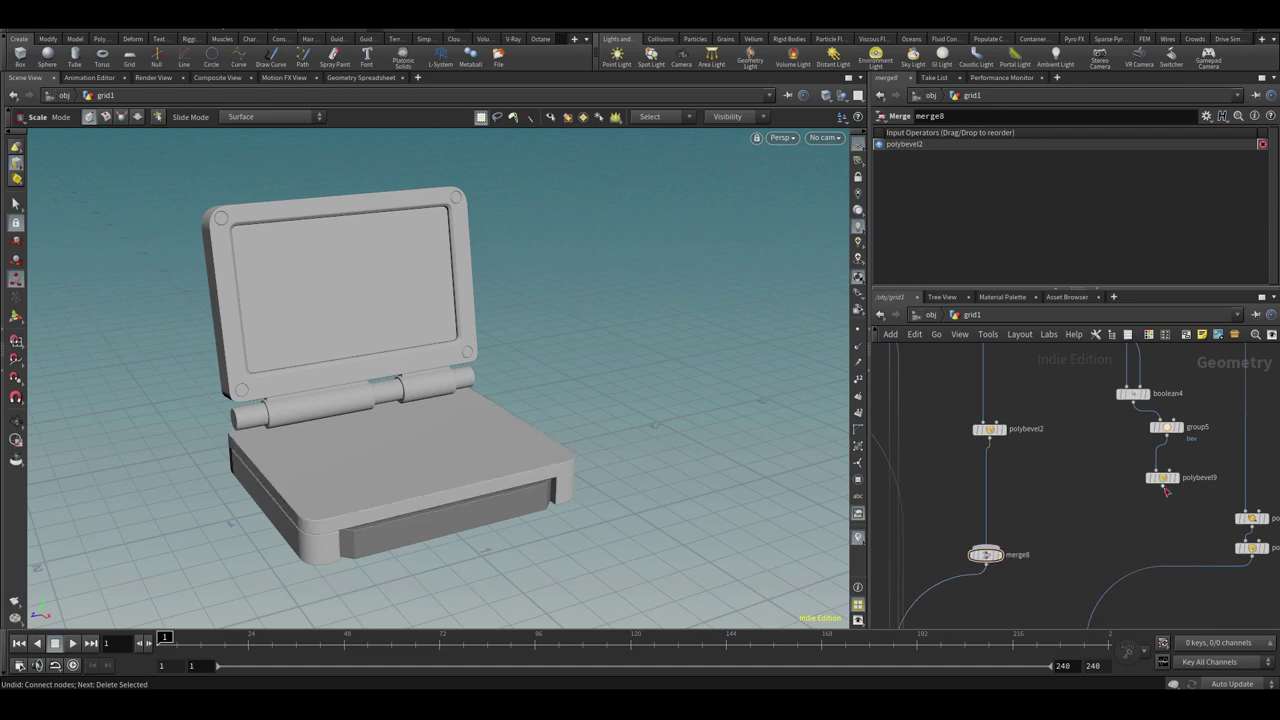
{"action": "left_click_drag", "start_coordinate": [452, 420], "coordinate": [412, 466], "text": "alt"}
Reposition the merge and polybevel2 nodes to make room in the network
{"action": "scroll", "coordinate": [1031, 520], "scroll_direction": "down", "scroll_amount": 5}
{"action": "middle_click_drag", "start_coordinate": [1071, 617], "coordinate": [1064, 474]}
{"action": "middle_click_drag", "start_coordinate": [1052, 346], "coordinate": [1025, 520]}
{"action": "left_click_drag", "start_coordinate": [986, 443], "coordinate": [988, 513]}
{"action": "scroll", "coordinate": [1010, 482], "scroll_direction": "up", "scroll_amount": 3}
{"action": "middle_click_drag", "start_coordinate": [1010, 482], "coordinate": [998, 575]}
{"action": "left_click_drag", "start_coordinate": [969, 404], "coordinate": [931, 402]}
{"action": "scroll", "coordinate": [970, 414], "scroll_direction": "up", "scroll_amount": 3}
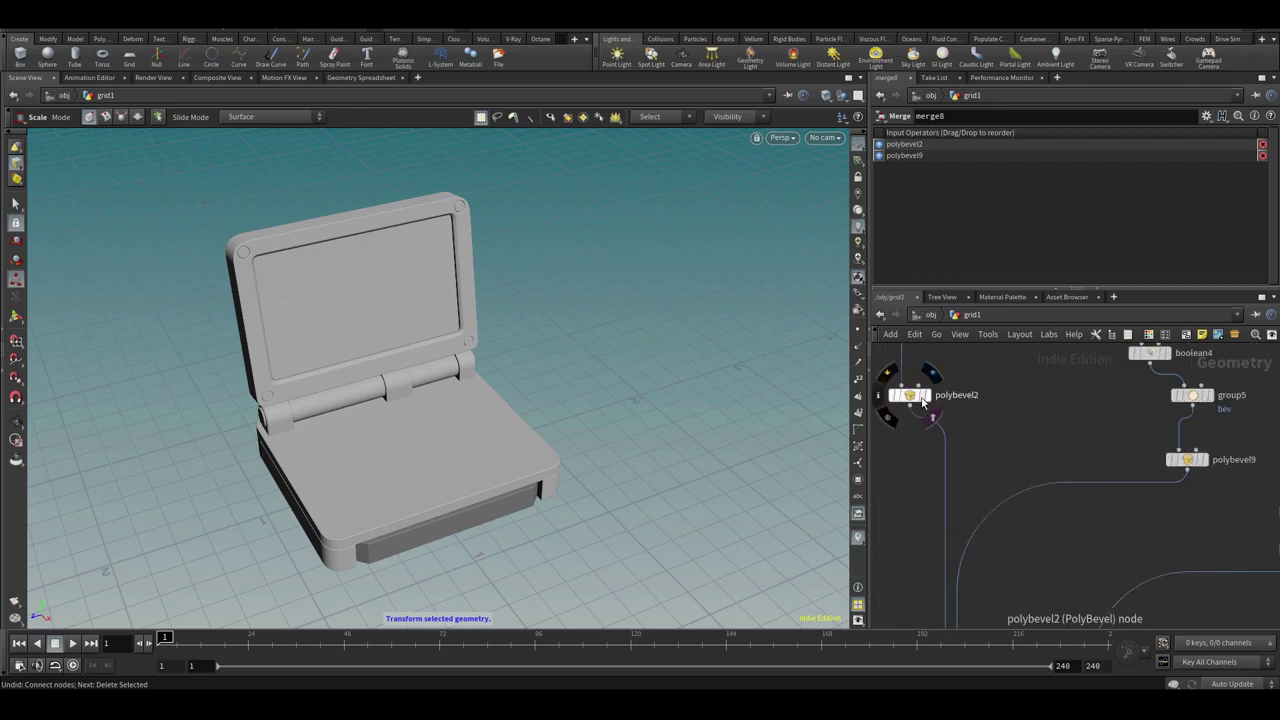
Select and display the base plate at polybevel2 and view it from the top
{"action": "left_click", "coordinate": [931, 418]}
{"action": "left_click", "coordinate": [931, 373]}
{"action": "left_click", "coordinate": [904, 401]}
{"action": "left_click_drag", "start_coordinate": [428, 425], "coordinate": [387, 483], "text": "alt"}
{"action": "key", "text": "space+2"}
Template merge6 so the rest of the case serves as a ghosted reference around the plate
{"action": "middle_click_drag", "start_coordinate": [1041, 523], "coordinate": [1048, 385]}
{"action": "scroll", "coordinate": [1064, 460], "scroll_direction": "down", "scroll_amount": 4}
{"action": "scroll", "coordinate": [1074, 505], "scroll_direction": "up", "scroll_amount": 4}
{"action": "middle_click_drag", "start_coordinate": [1072, 500], "coordinate": [1058, 556]}
{"action": "left_click", "coordinate": [1017, 440]}
{"action": "left_click", "coordinate": [1017, 440]}
{"action": "left_click", "coordinate": [1019, 441]}
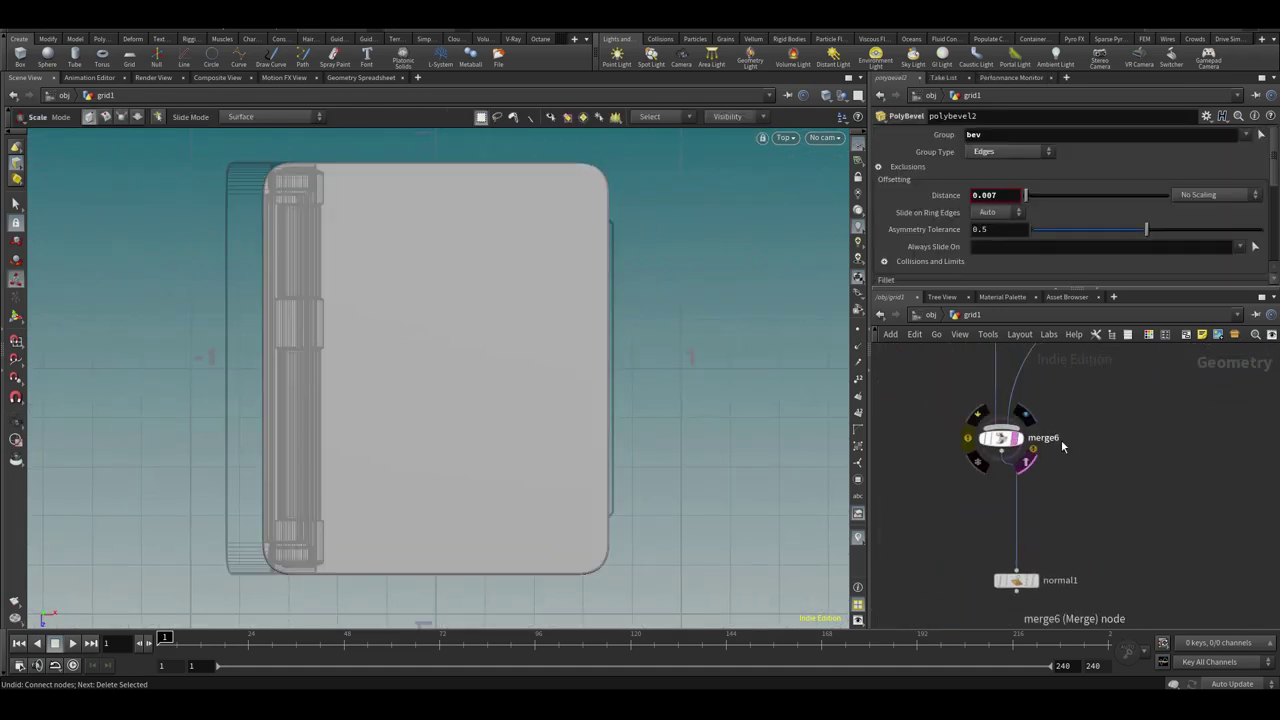
{"action": "scroll", "coordinate": [534, 378], "scroll_direction": "down", "scroll_amount": 3}
{"action": "middle_click_drag", "start_coordinate": [1070, 370], "coordinate": [1036, 545]}
{"action": "scroll", "coordinate": [1046, 445], "scroll_direction": "down", "scroll_amount": 3}
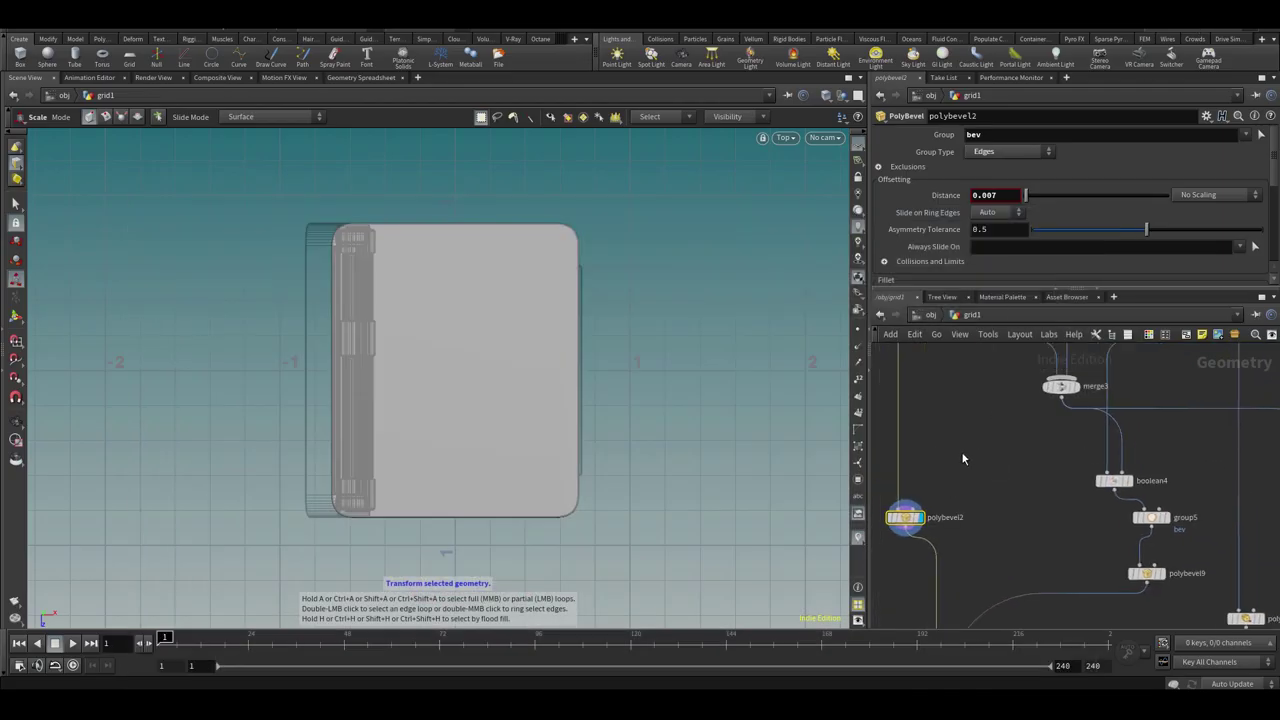
Add a Line node beside polybevel2, template it and show the plate in wireframe
{"action": "key", "text": "Tab"}
{"action": "type", "text": "line"}
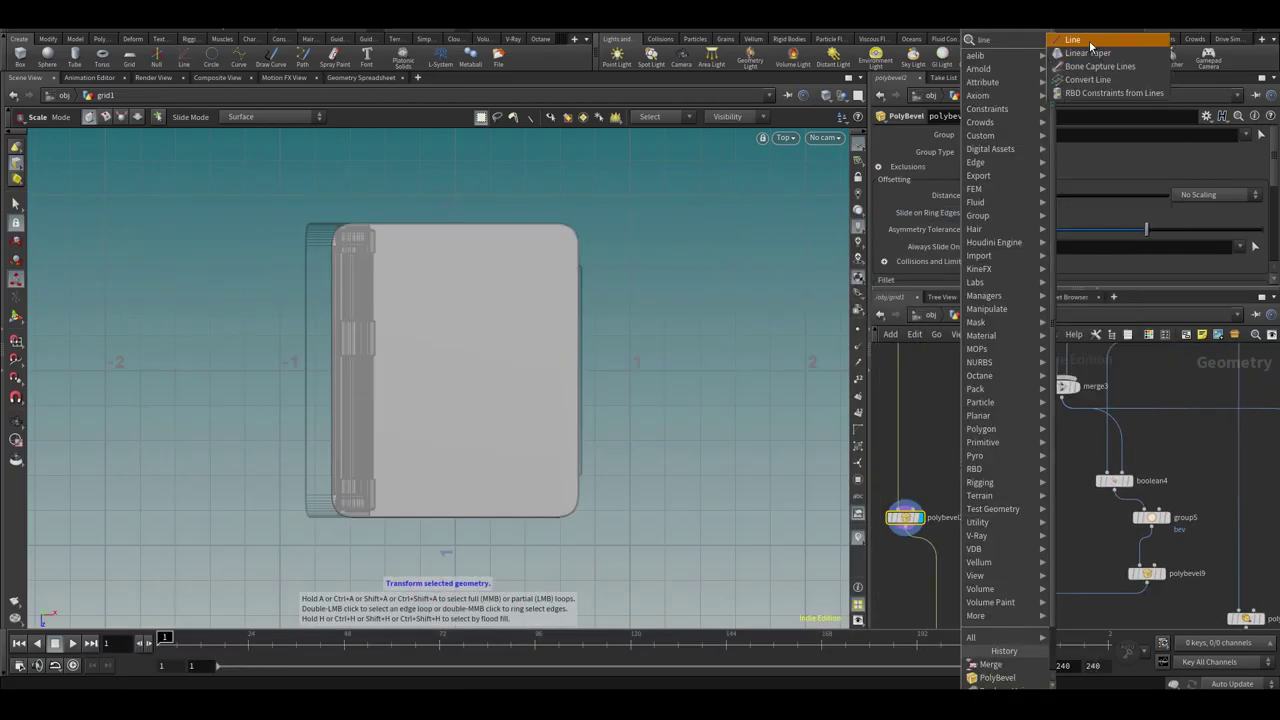
{"action": "left_click", "coordinate": [1089, 42]}
{"action": "left_click", "coordinate": [1008, 496]}
{"action": "left_click", "coordinate": [1022, 499]}
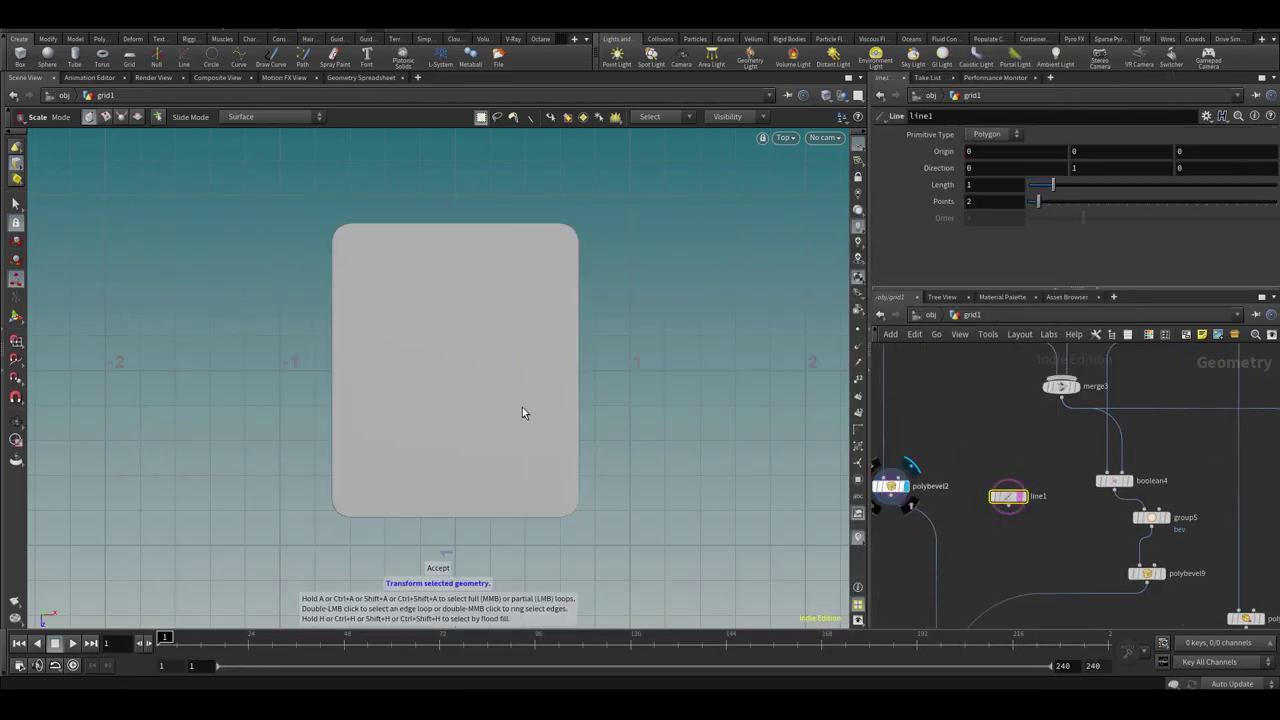
{"action": "key", "text": "shift+w"}
Set the line's direction to 0, 0, 1 so it runs along the Z axis
{"action": "double_click", "coordinate": [1196, 170]}
{"action": "type", "text": "1"}
{"action": "left_click", "coordinate": [1057, 184]}
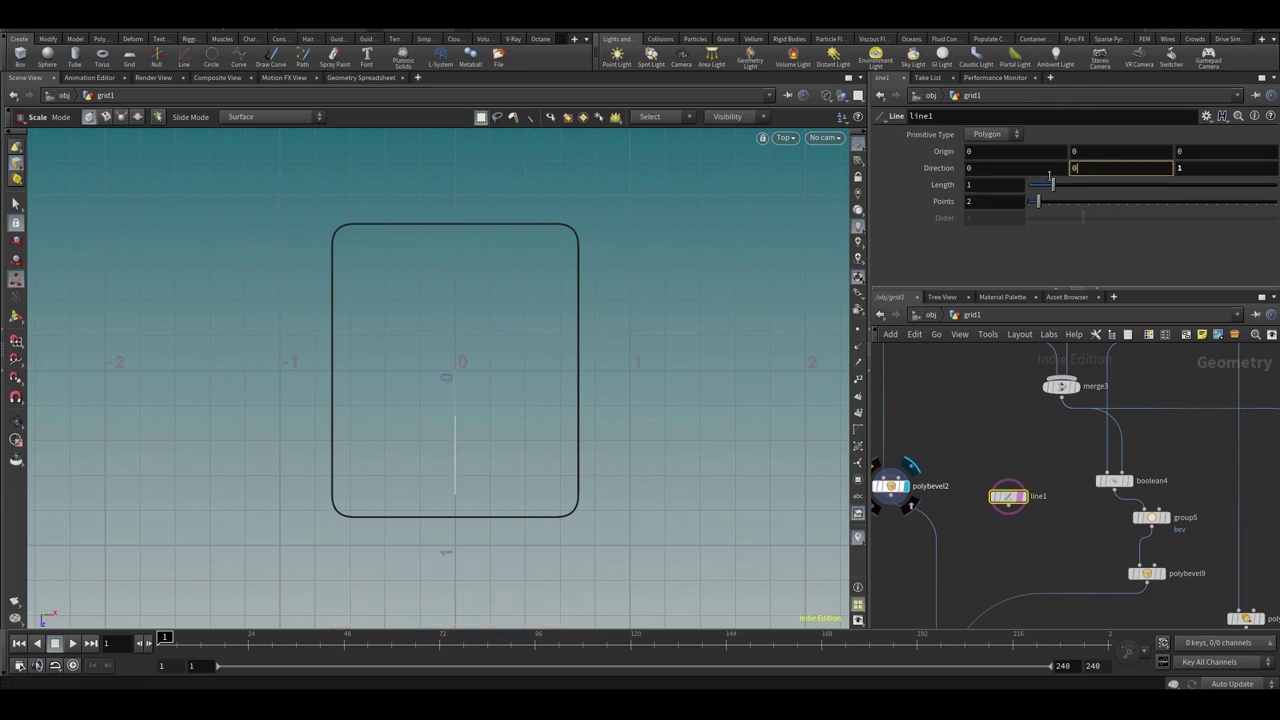
{"action": "type", "text": "0"}
{"action": "key", "text": "Return"}
Add a Transform node below line1
{"action": "key", "text": "Tab"}
{"action": "type", "text": "tr"}
{"action": "left_click", "coordinate": [784, 80]}
{"action": "left_click", "coordinate": [1008, 551]}
Centre the line by referencing its length in the Z origin with the expression ch("dist")/-2
{"action": "left_click", "coordinate": [1008, 496]}
{"action": "right_click", "coordinate": [1004, 187]}
{"action": "left_click", "coordinate": [1036, 274]}
{"action": "right_click", "coordinate": [1192, 153]}
{"action": "left_click", "coordinate": [1183, 281]}
{"action": "left_click", "coordinate": [1200, 153]}
{"action": "type", "text": "/-2"}
{"action": "key", "text": "Return"}
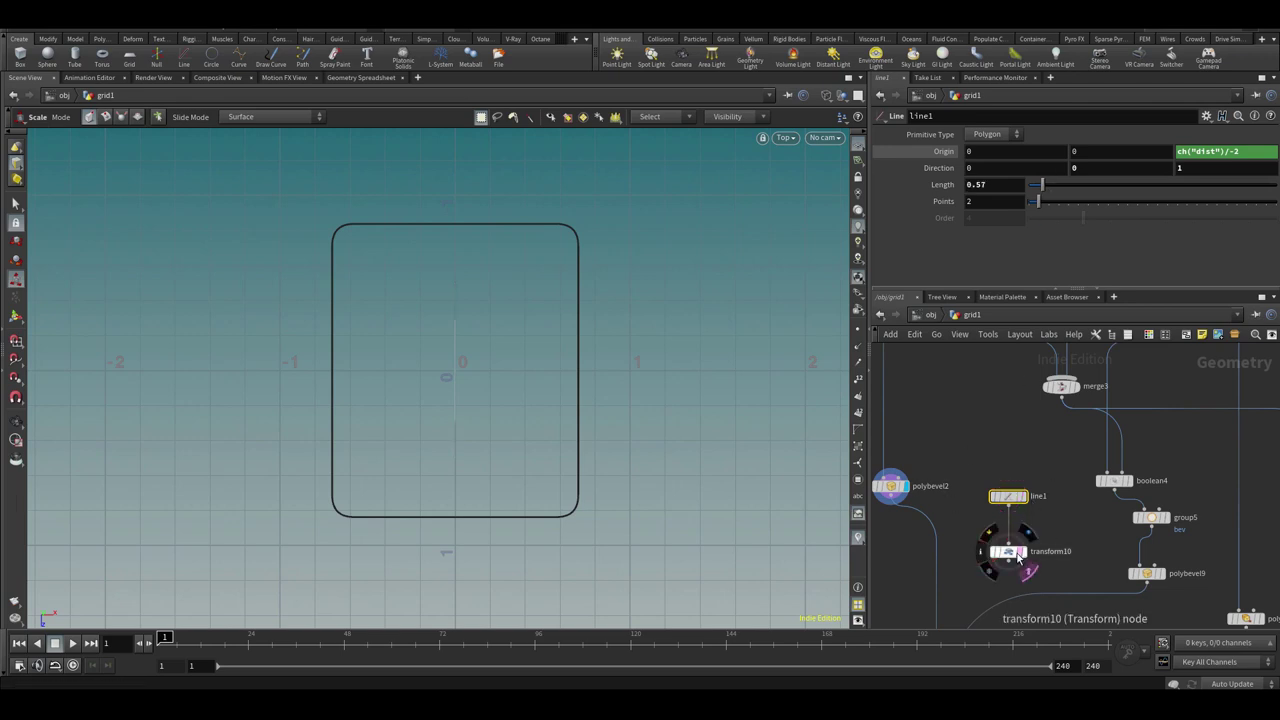
Add a Sweep node after transform10 and display it in the perspective view
{"action": "left_click", "coordinate": [1018, 554]}
{"action": "key", "text": "space+1"}
{"action": "scroll", "coordinate": [489, 464], "scroll_direction": "up", "scroll_amount": 3}
{"action": "left_click_drag", "start_coordinate": [1005, 461], "coordinate": [1033, 564]}
{"action": "scroll", "coordinate": [1000, 519], "scroll_direction": "up", "scroll_amount": 2}
{"action": "key", "text": "Tab"}
{"action": "type", "text": "swe"}
{"action": "key", "text": "Return"}
{"action": "left_click", "coordinate": [1014, 528]}
{"action": "left_click", "coordinate": [1033, 530]}
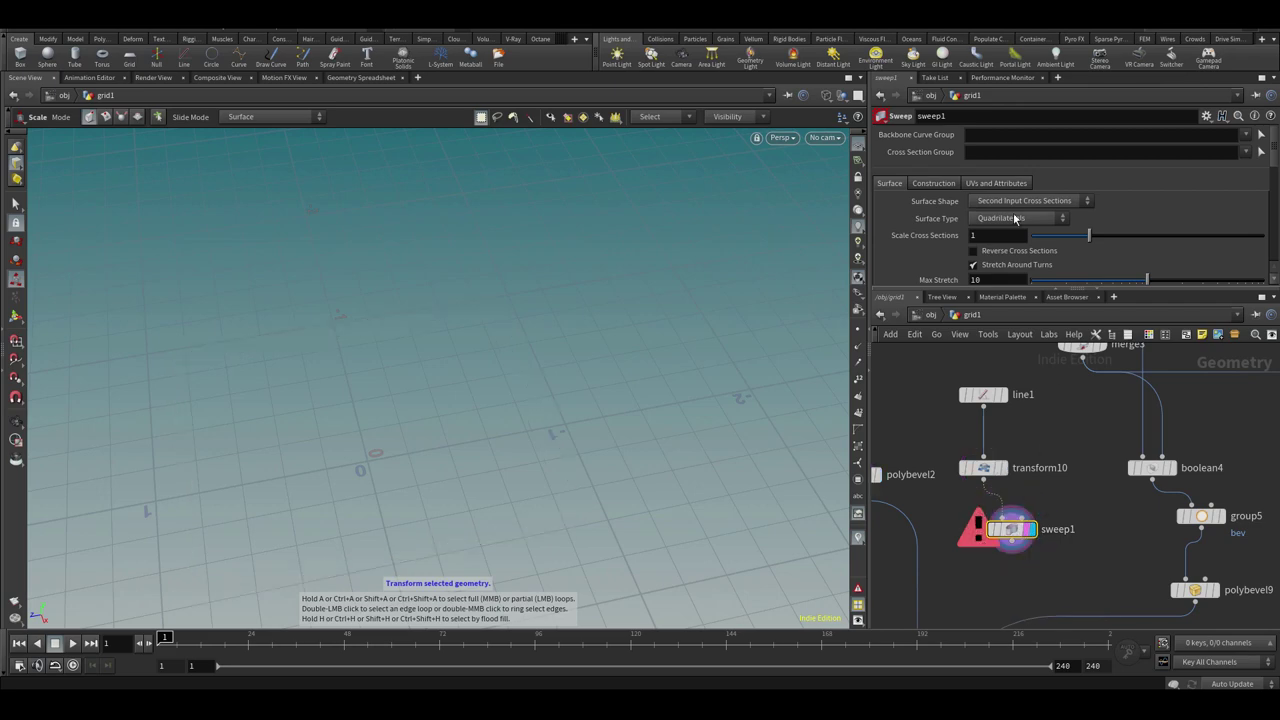
Set the sweep's surface shape to Ribbon and its end cap type to Grid
{"action": "left_click", "coordinate": [1000, 229]}
{"action": "left_click_drag", "start_coordinate": [1274, 174], "coordinate": [1273, 210]}
{"action": "left_click", "coordinate": [1020, 145]}
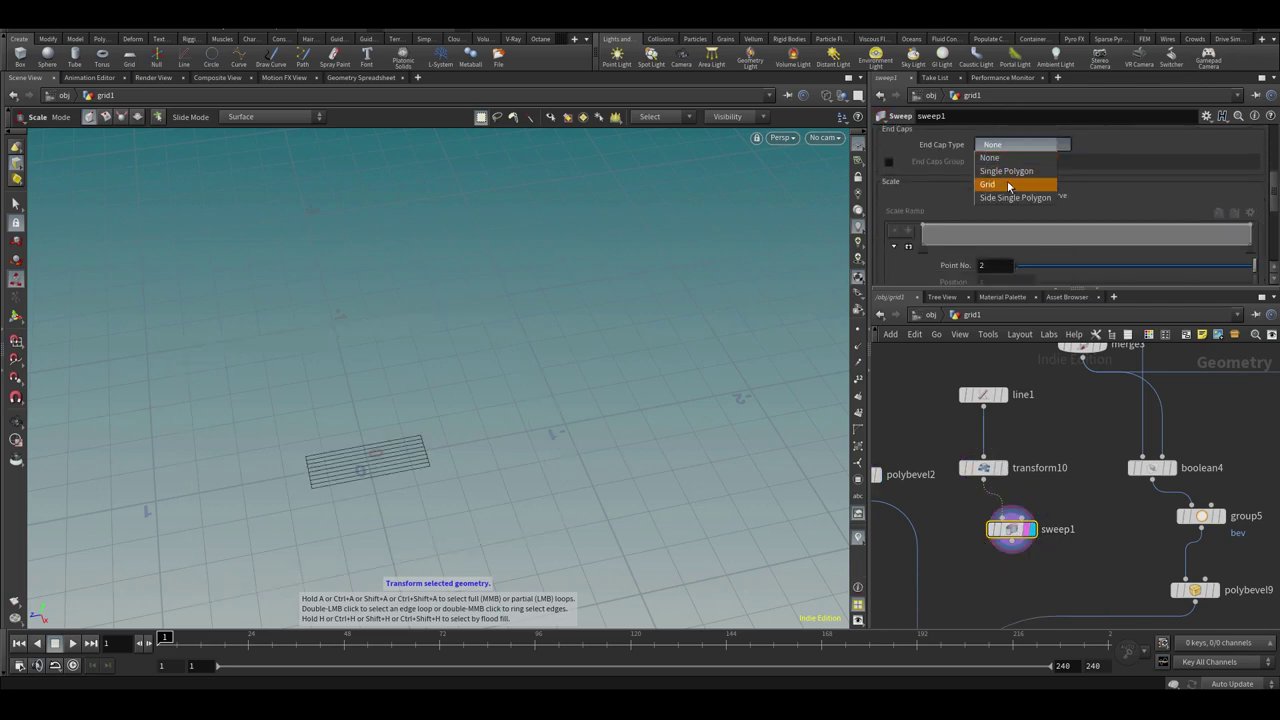
{"action": "left_click", "coordinate": [1003, 185]}
Narrow the sweep's width to 0.164 and shorten line1 so the slot becomes smaller
{"action": "scroll", "coordinate": [1150, 185], "scroll_direction": "up", "scroll_amount": 5}
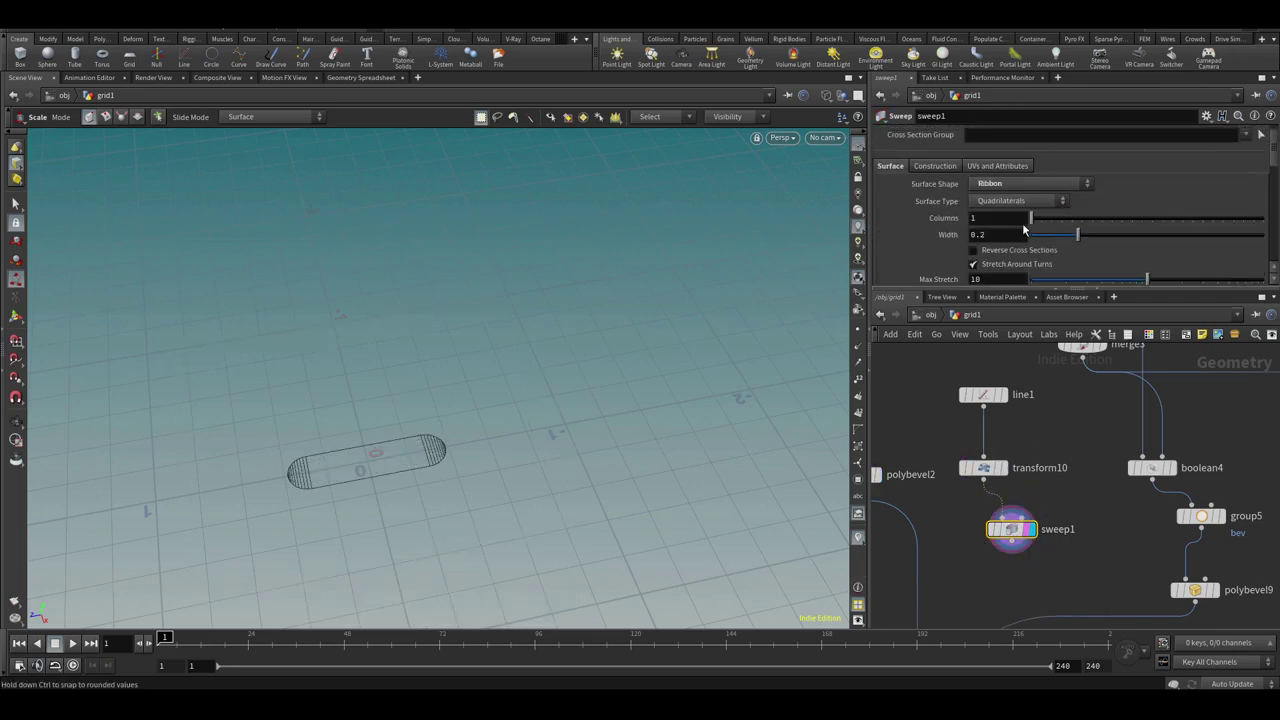
{"action": "left_click_drag", "start_coordinate": [1074, 237], "coordinate": [1070, 236]}
{"action": "left_click", "coordinate": [986, 395]}
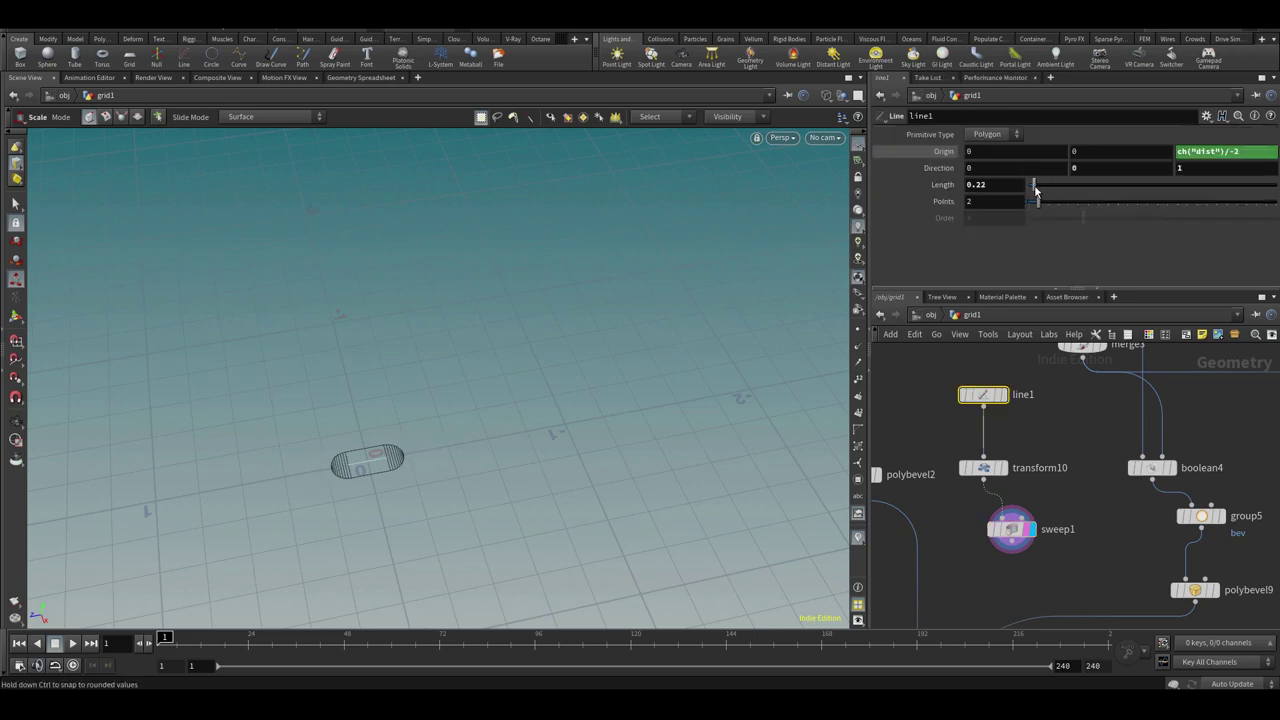
{"action": "left_click_drag", "start_coordinate": [1034, 190], "coordinate": [1035, 190]}
Display polybevel2 as a template beside the sweep and switch the viewport to the top view
{"action": "middle_click_drag", "start_coordinate": [878, 481], "coordinate": [965, 430]}
{"action": "left_click", "coordinate": [960, 425]}
{"action": "key", "text": "space+2"}
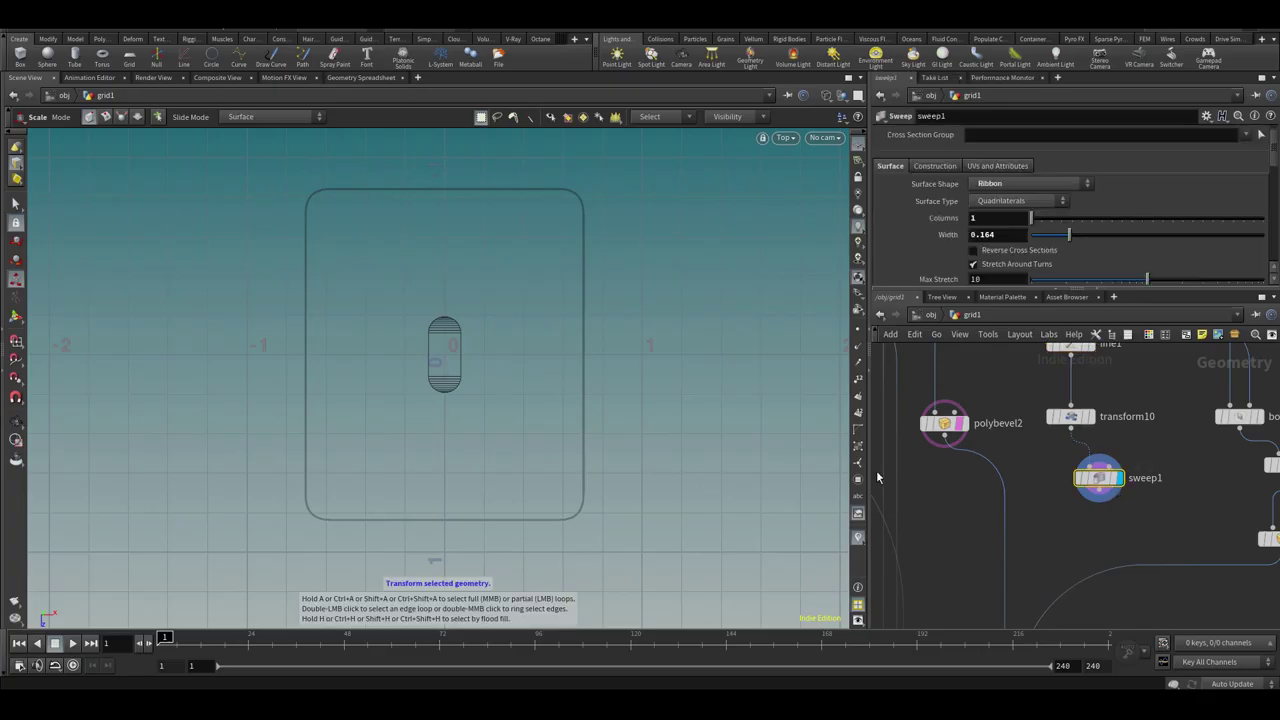
Add a Transform below sweep1 to move the slot about 0.45 along X, and set line1's length to about 0.26
{"action": "key", "text": "Tab"}
{"action": "type", "text": "tr"}
{"action": "left_click", "coordinate": [750, 66]}
{"action": "left_click", "coordinate": [1070, 536]}
{"action": "key", "text": "Return"}
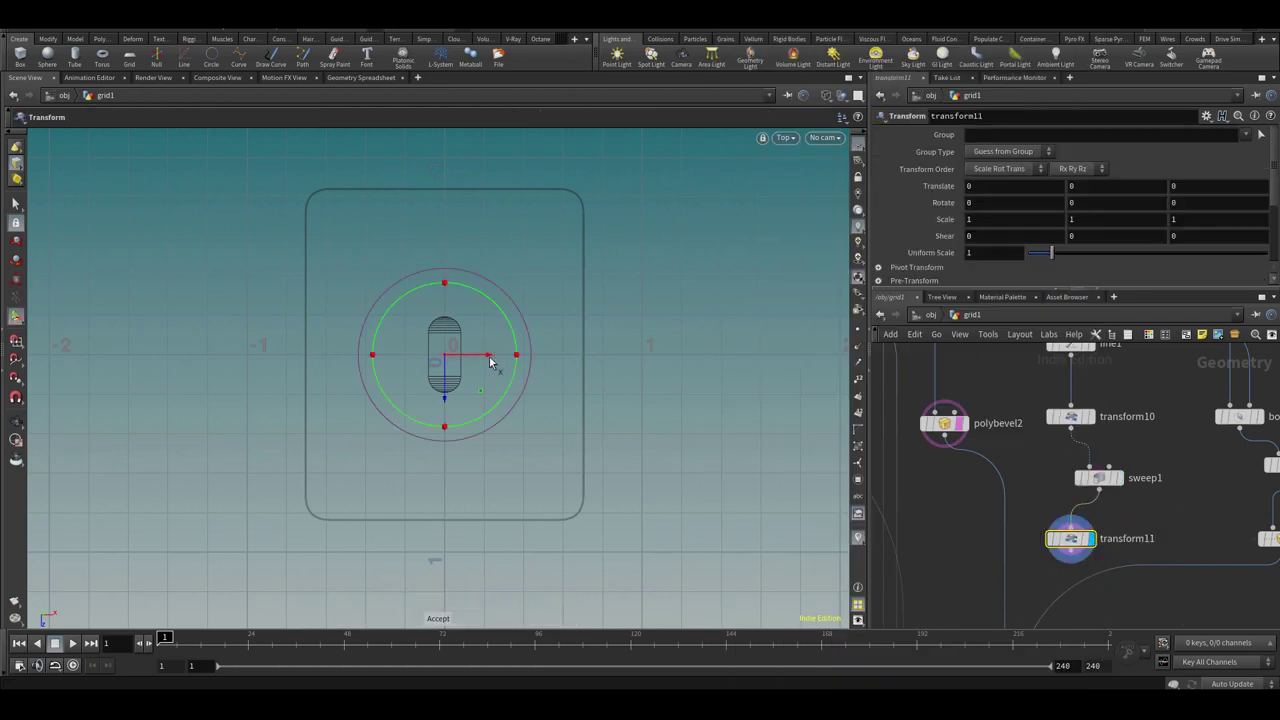
{"action": "left_click_drag", "start_coordinate": [488, 354], "coordinate": [571, 352]}
{"action": "left_click", "coordinate": [1072, 347]}
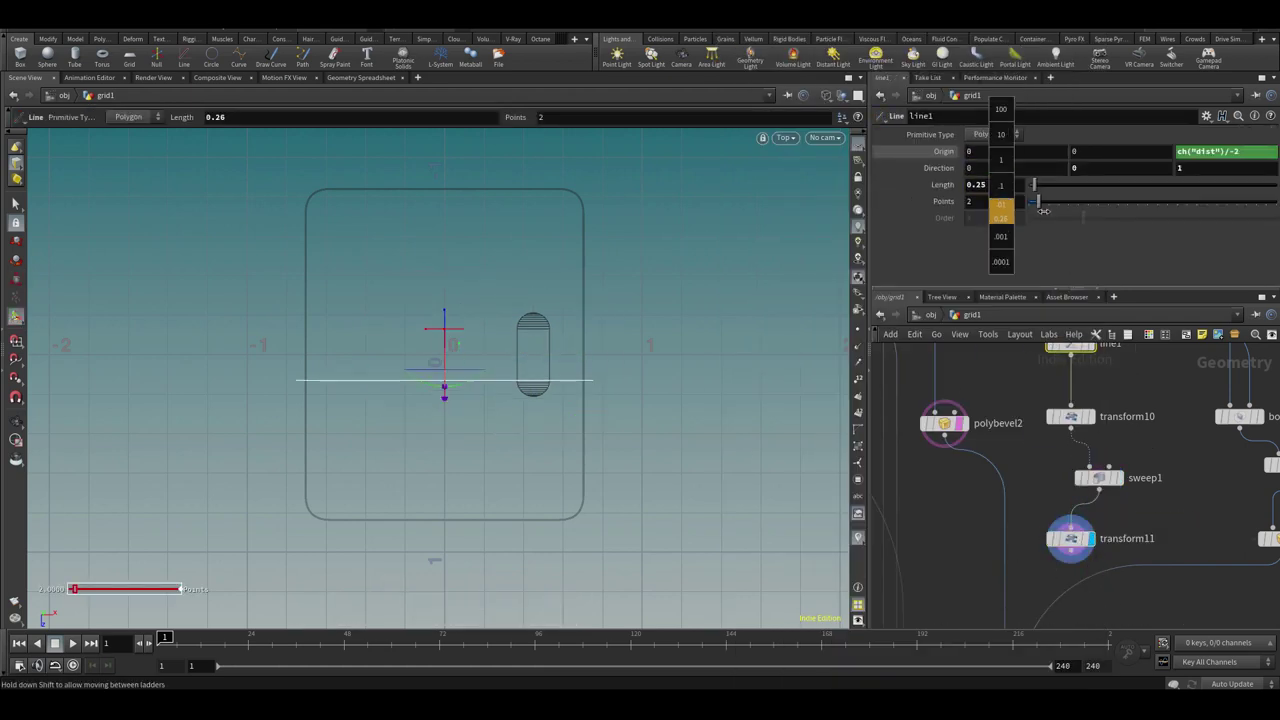
Duplicate transform11 and place the second slot at about X -0.027, Z -0.43, rotated about 22.6 degrees in Y
{"action": "left_click", "coordinate": [1058, 541]}
{"action": "left_click_drag", "start_coordinate": [562, 360], "coordinate": [525, 286]}
{"action": "left_click_drag", "start_coordinate": [475, 256], "coordinate": [469, 259]}
Move the whole slot node chain, from line1 to the two transforms, into an empty area of the network
{"action": "middle_click_drag", "start_coordinate": [1098, 510], "coordinate": [1107, 458]}
{"action": "scroll", "coordinate": [1107, 460], "scroll_direction": "down", "scroll_amount": 5}
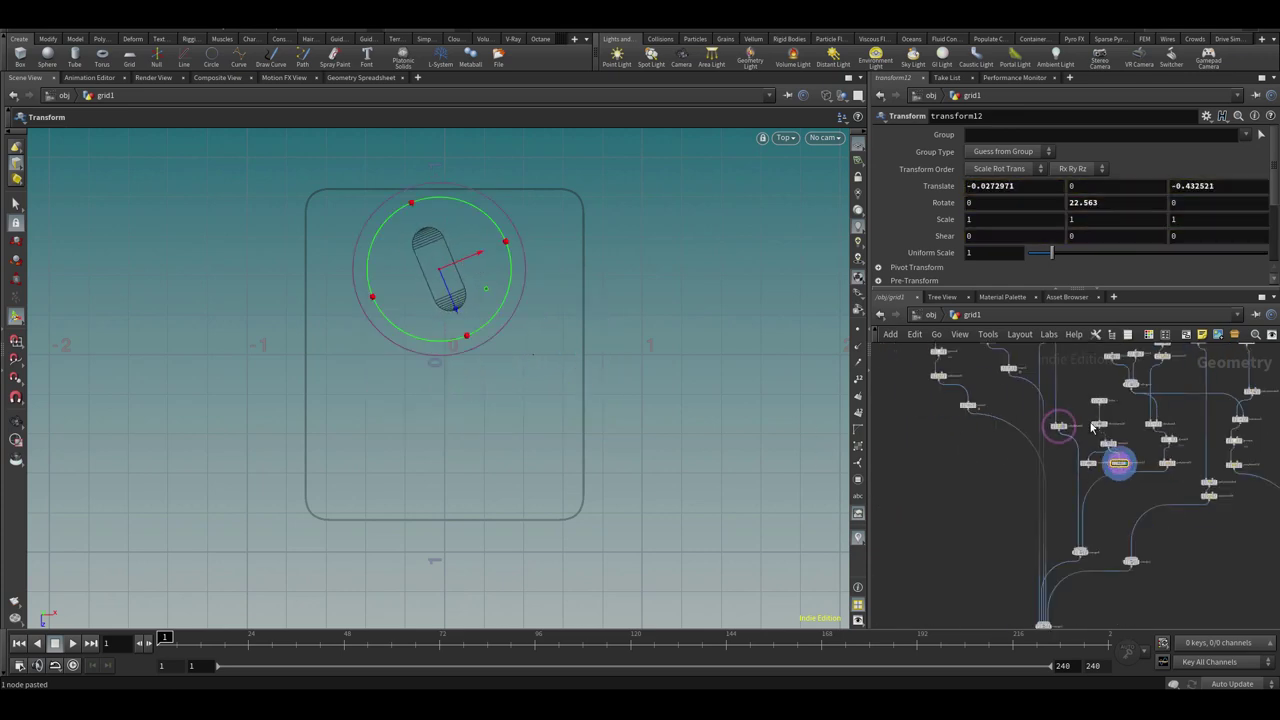
{"action": "left_click_drag", "start_coordinate": [1122, 467], "coordinate": [966, 521]}
{"action": "scroll", "coordinate": [1013, 480], "scroll_direction": "up", "scroll_amount": 4}
{"action": "middle_click_drag", "start_coordinate": [1013, 480], "coordinate": [1065, 437]}
{"action": "left_click_drag", "start_coordinate": [1003, 484], "coordinate": [970, 466]}
{"action": "scroll", "coordinate": [998, 471], "scroll_direction": "up", "scroll_amount": 5}
{"action": "left_click", "coordinate": [1003, 499]}
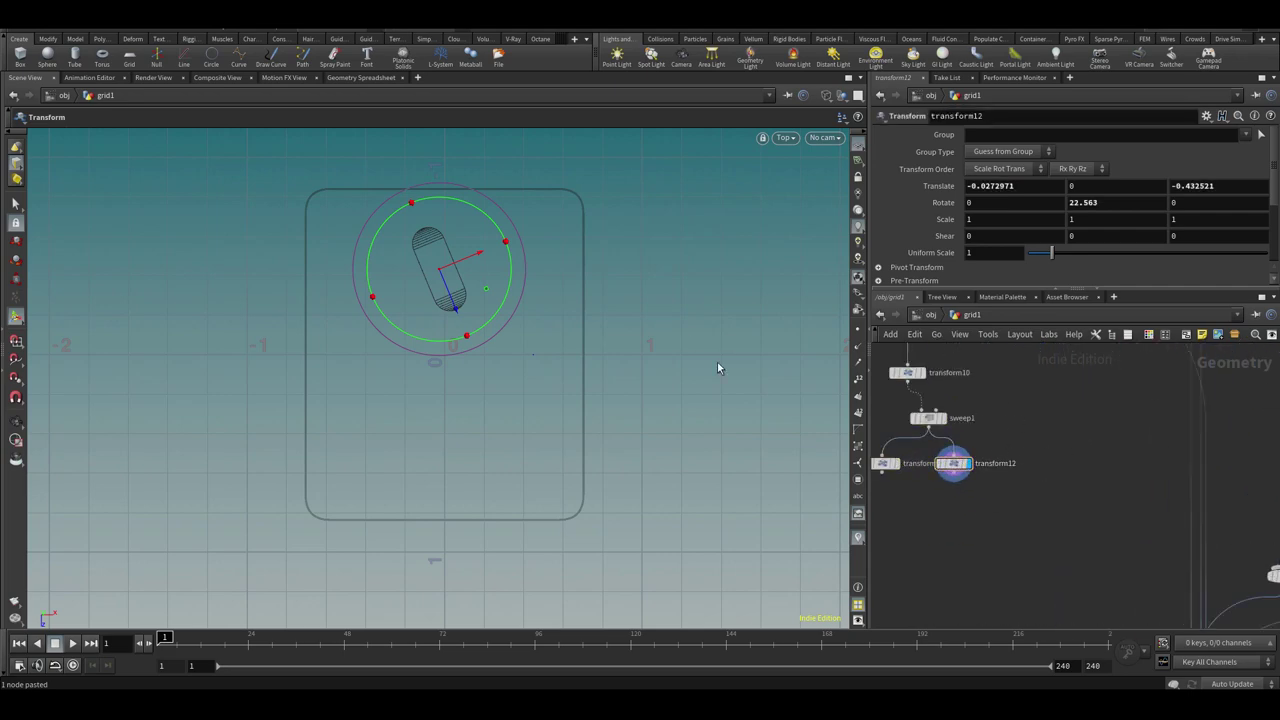
Add a Merge node, wire transform11 and transform12 into it, and display it
{"action": "key", "text": "Tab"}
{"action": "type", "text": "mer"}
{"action": "key", "text": "Return"}
{"action": "left_click", "coordinate": [914, 546]}
{"action": "left_click_drag", "start_coordinate": [895, 507], "coordinate": [957, 463]}
{"action": "left_click_drag", "start_coordinate": [954, 473], "coordinate": [925, 563]}
{"action": "left_click", "coordinate": [930, 543]}
Reposition the tilted slot with transform12 to about X -0.119, Z -0.425
{"action": "middle_click_drag", "start_coordinate": [985, 455], "coordinate": [994, 491]}
{"action": "scroll", "coordinate": [1040, 503], "scroll_direction": "down", "scroll_amount": 3}
{"action": "middle_click_drag", "start_coordinate": [1075, 509], "coordinate": [975, 410]}
{"action": "scroll", "coordinate": [1077, 493], "scroll_direction": "up", "scroll_amount": 5}
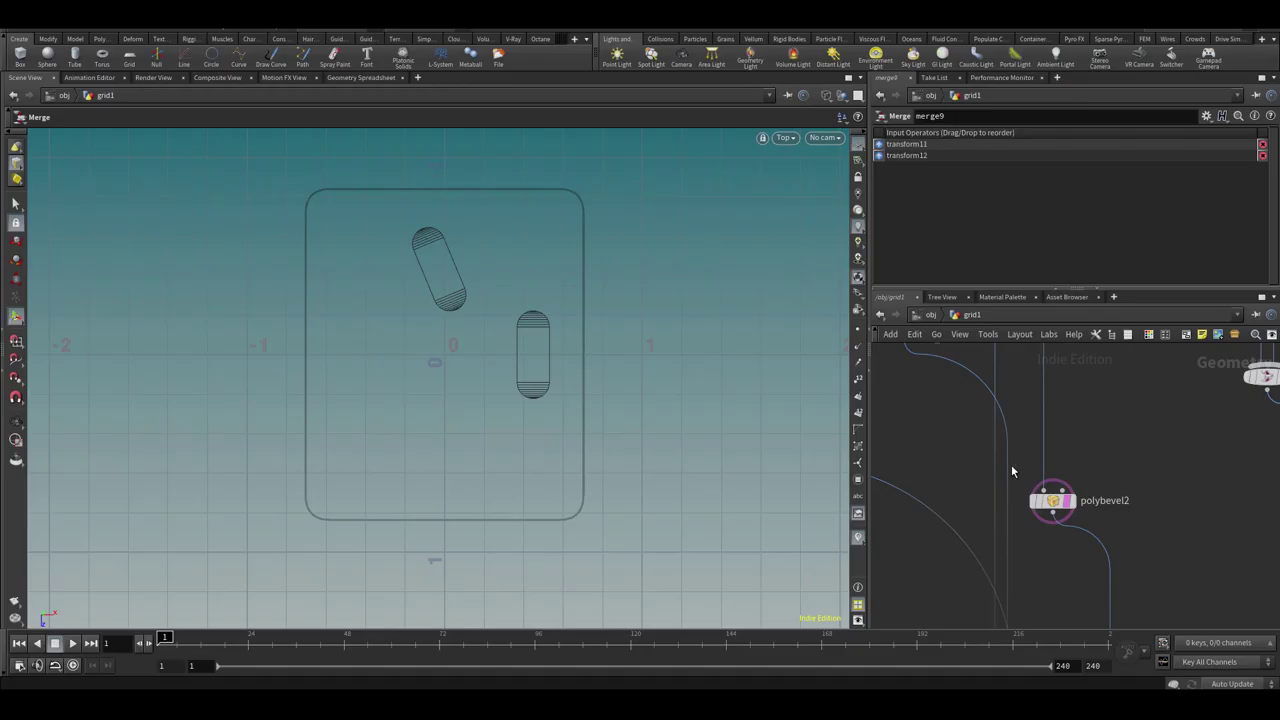
{"action": "scroll", "coordinate": [1011, 464], "scroll_direction": "down", "scroll_amount": 3}
{"action": "middle_click_drag", "start_coordinate": [993, 514], "coordinate": [1046, 440]}
{"action": "left_click", "coordinate": [1027, 553]}
{"action": "left_click_drag", "start_coordinate": [437, 300], "coordinate": [435, 295]}
Enlarge both slots by raising sweep1's width to about 0.18 and line1's length to 0.3
{"action": "left_click", "coordinate": [1006, 516]}
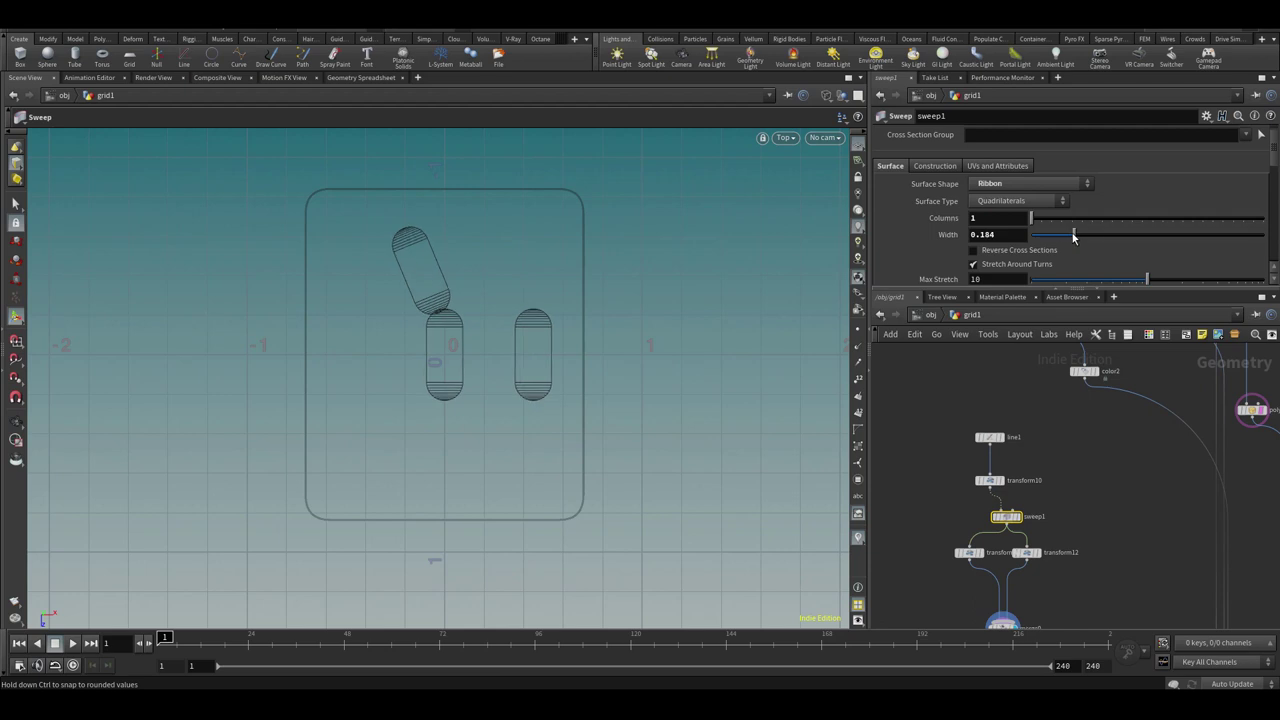
{"action": "left_click", "coordinate": [990, 437]}
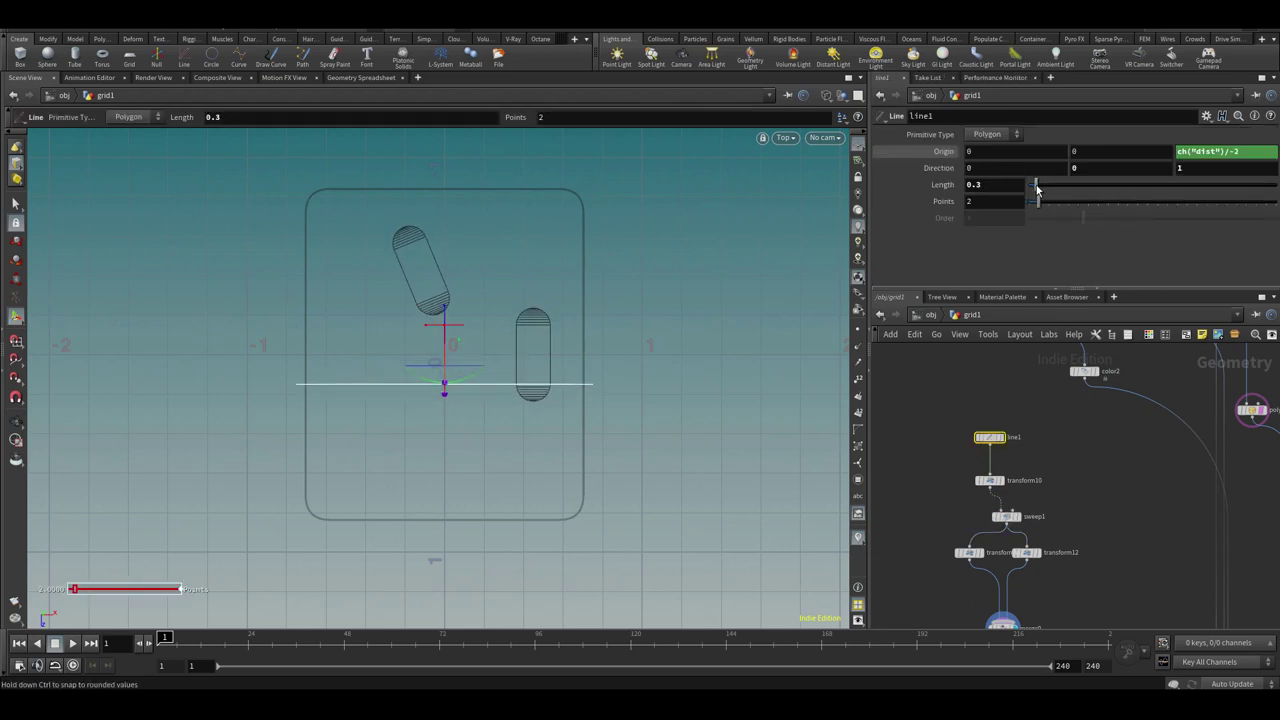
Rotate transform12's slot to about 36 degrees, and move transform11's slot to Z 0.159 with a Y rotation of about 8.8 degrees
{"action": "left_click", "coordinate": [1026, 552]}
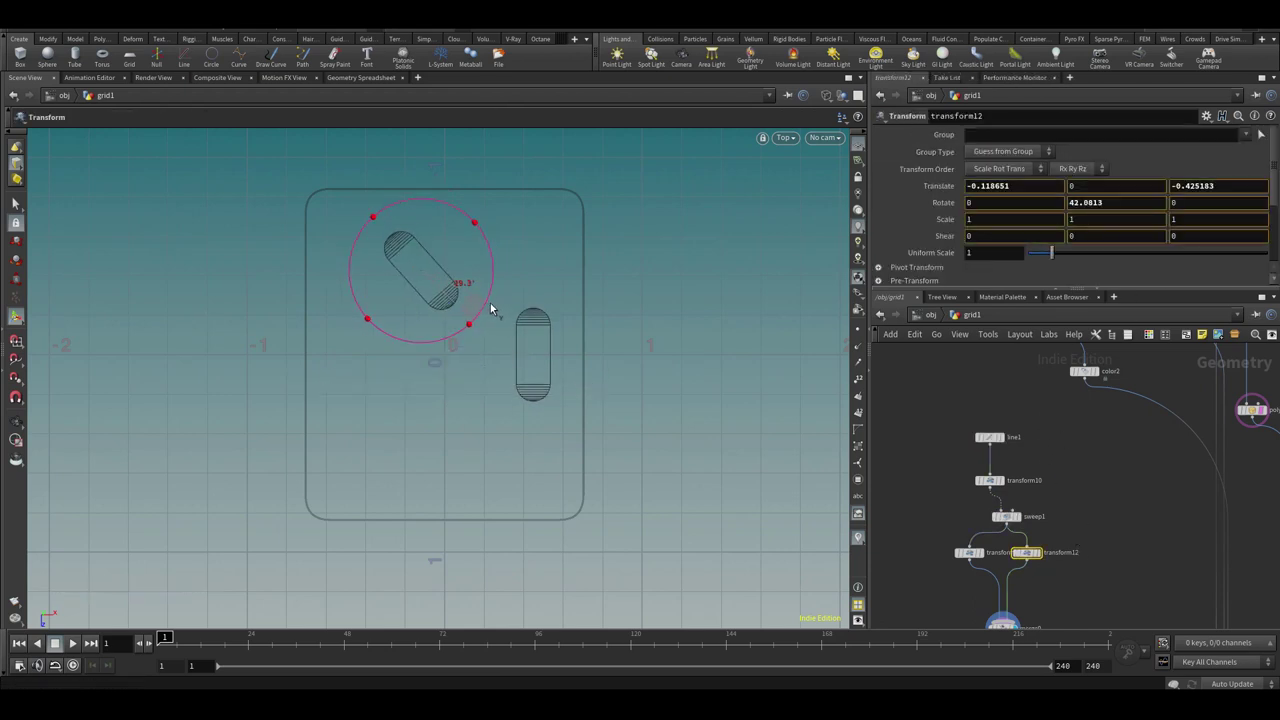
{"action": "left_click", "coordinate": [969, 552]}
{"action": "left_click_drag", "start_coordinate": [533, 396], "coordinate": [533, 427]}
{"action": "left_click_drag", "start_coordinate": [603, 406], "coordinate": [606, 400]}
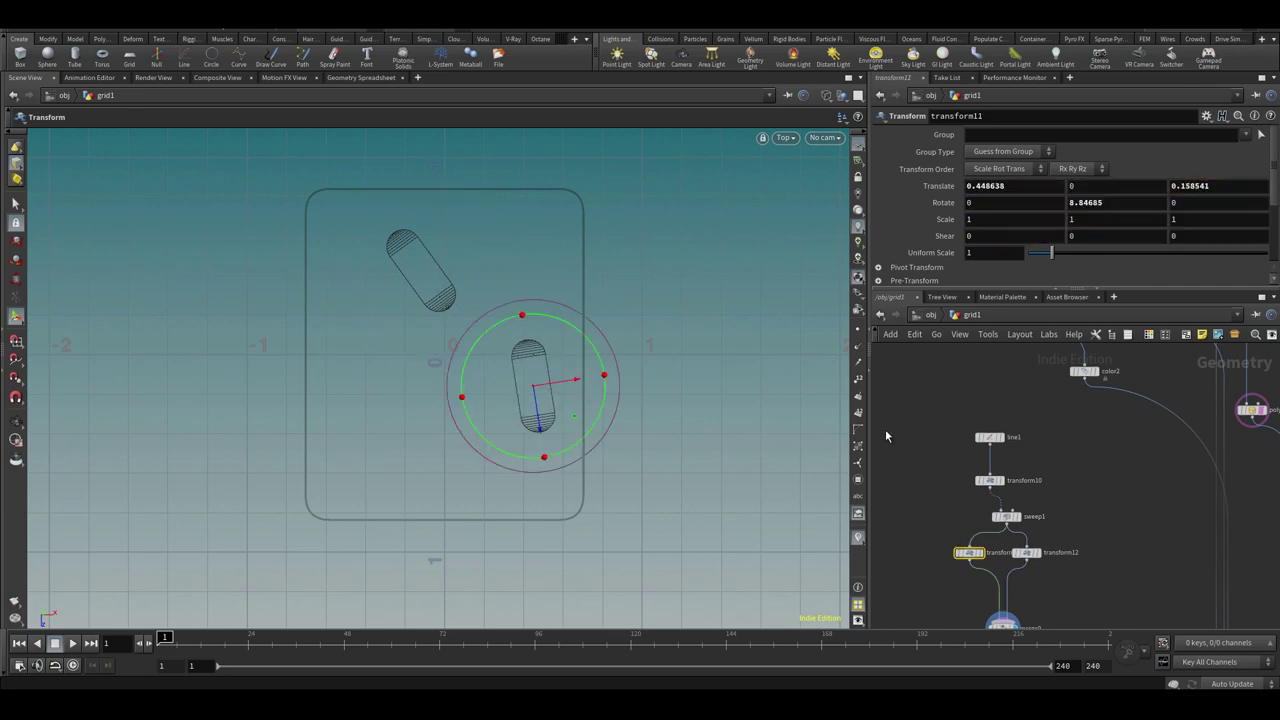
Add a Circle node beside the slot chain
{"action": "middle_click_drag", "start_coordinate": [1120, 513], "coordinate": [1085, 467]}
{"action": "key", "text": "Tab"}
{"action": "type", "text": "cir"}
{"action": "key", "text": "Return"}
{"action": "left_click", "coordinate": [1072, 466]}
Insert a Divide node after sweep1 with Convex Polygons off and Remove Shared Edges on
{"action": "left_click_drag", "start_coordinate": [976, 473], "coordinate": [965, 461]}
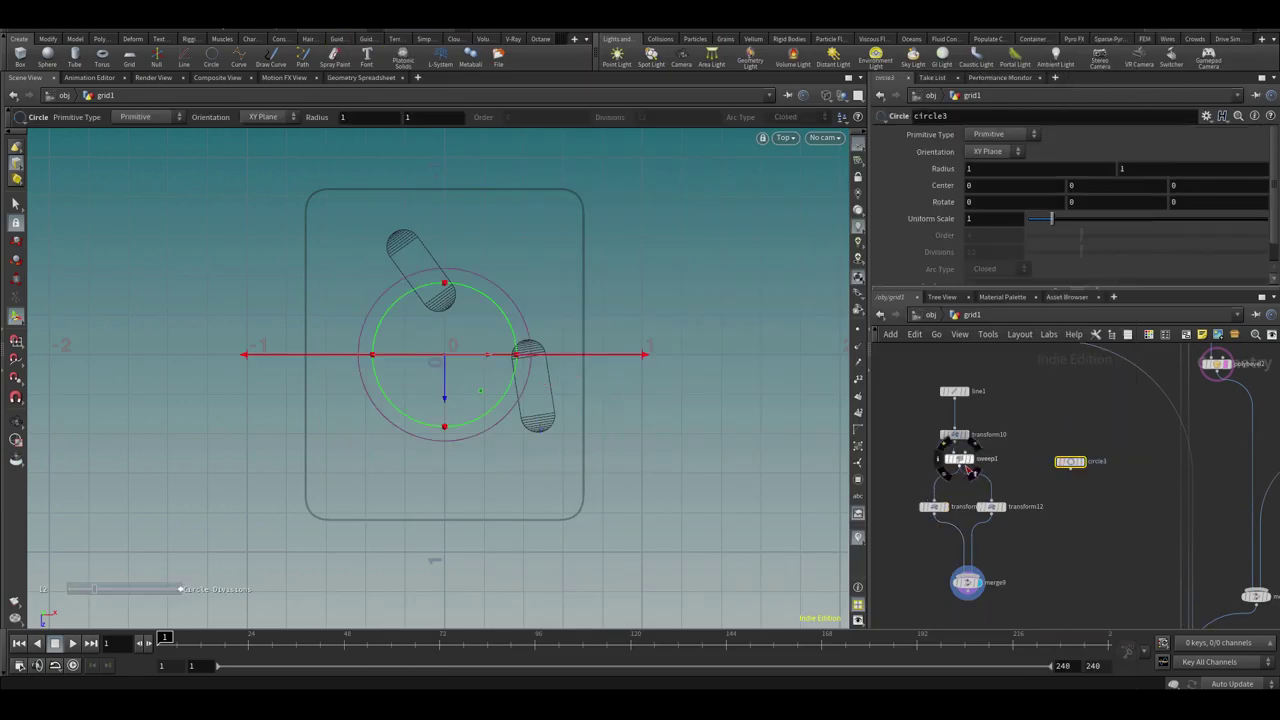
{"action": "key", "text": "Tab"}
{"action": "type", "text": "dis"}
{"action": "left_click", "coordinate": [1077, 57]}
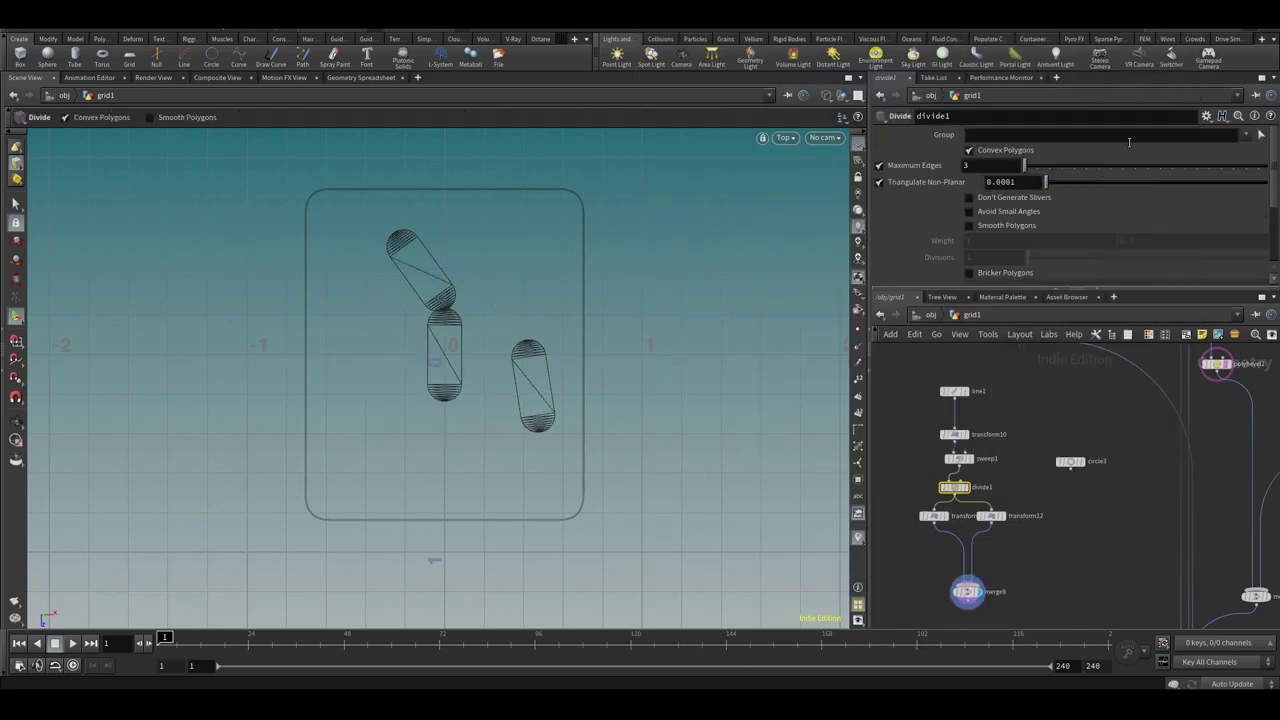
{"action": "scroll", "coordinate": [1033, 256], "scroll_direction": "down", "scroll_amount": 3}
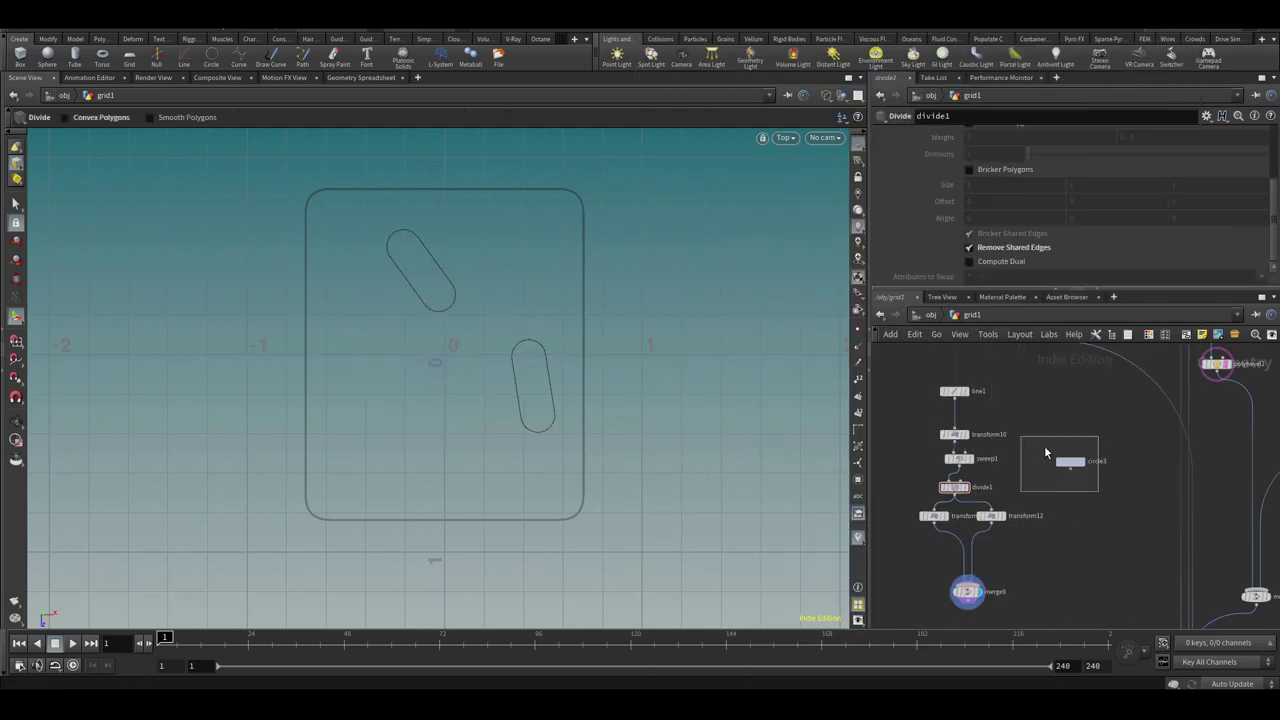
Orient the circle to the ZX plane and set its uniform scale to 0.28
{"action": "scroll", "coordinate": [1062, 438], "scroll_direction": "up", "scroll_amount": 3}
{"action": "left_click", "coordinate": [986, 192]}
{"action": "left_click_drag", "start_coordinate": [1052, 220], "coordinate": [1044, 225]}
Add a Transform below circle3, show it as a template, and move the circle to about Z 0.49
{"action": "key", "text": "Tab"}
{"action": "type", "text": "tr"}
{"action": "key", "text": "Return"}
{"action": "left_click", "coordinate": [1058, 521]}
{"action": "middle_click_drag", "start_coordinate": [1251, 400], "coordinate": [1035, 571]}
{"action": "left_click", "coordinate": [1080, 492]}
{"action": "middle_click_drag", "start_coordinate": [898, 626], "coordinate": [1108, 432]}
{"action": "left_click_drag", "start_coordinate": [446, 382], "coordinate": [442, 458]}
Change circle3's primitive type to Polygon with 50 divisions
{"action": "left_click", "coordinate": [1064, 428]}
{"action": "left_click", "coordinate": [996, 136]}
{"action": "left_click", "coordinate": [990, 165]}
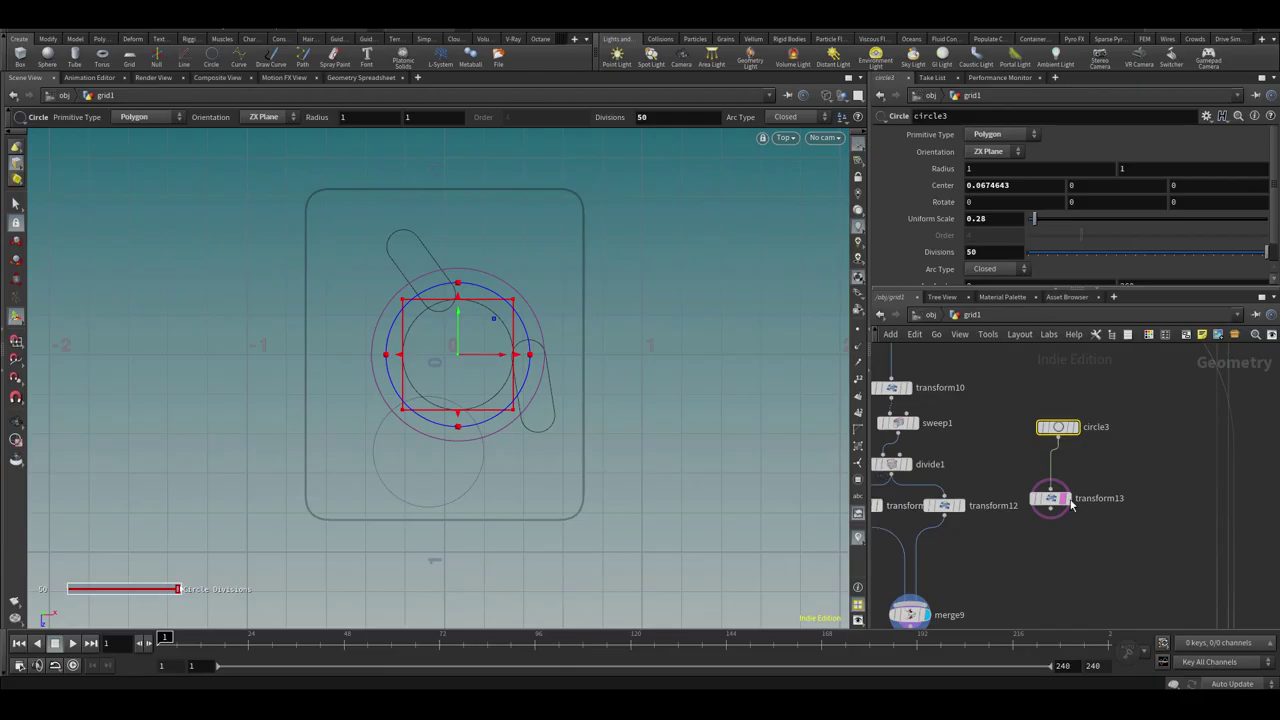
Duplicate the circle's transform, feeding the copy from circle3 and showing it as a template
{"action": "left_click", "coordinate": [1050, 498]}
{"action": "left_click", "coordinate": [1054, 428]}
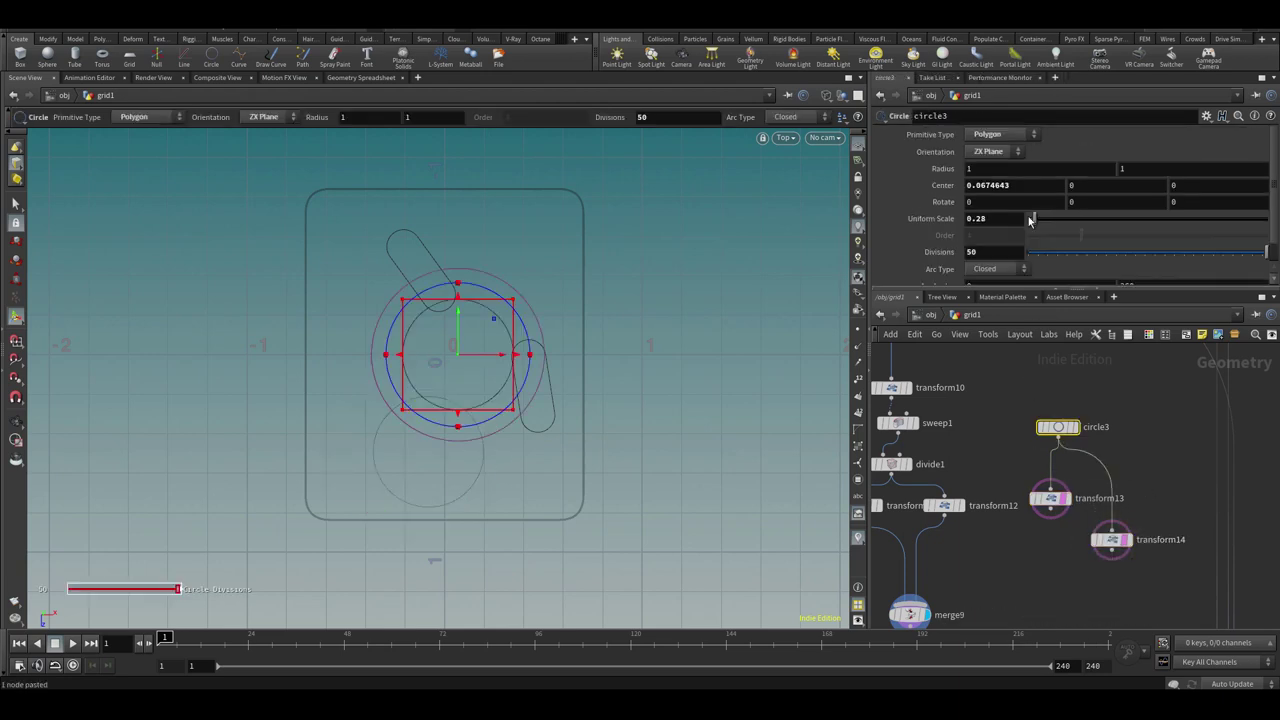
{"action": "left_click", "coordinate": [1049, 499]}
{"action": "left_click_drag", "start_coordinate": [1174, 497], "coordinate": [1095, 568]}
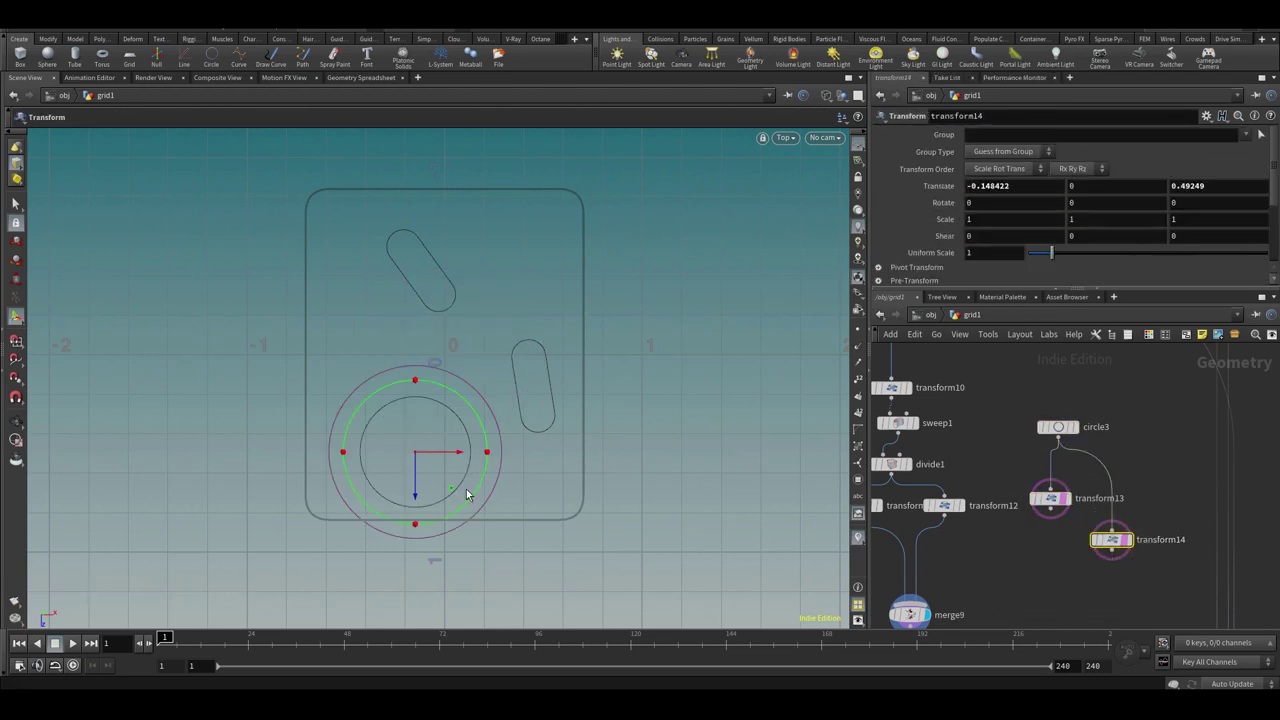
Shrink the duplicated circle to a uniform scale of 0.25 and move it to about X -0.40, Z 0.007
{"action": "left_click_drag", "start_coordinate": [405, 388], "coordinate": [396, 354]}
{"action": "left_click_drag", "start_coordinate": [351, 391], "coordinate": [351, 395]}
{"action": "left_click_drag", "start_coordinate": [391, 357], "coordinate": [404, 357]}
Show the complete case as a template and shift the small circle to about X -0.347
{"action": "scroll", "coordinate": [1046, 618], "scroll_direction": "down", "scroll_amount": 1}
{"action": "middle_click_drag", "start_coordinate": [1046, 618], "coordinate": [1008, 390]}
{"action": "scroll", "coordinate": [1160, 490], "scroll_direction": "down", "scroll_amount": 2}
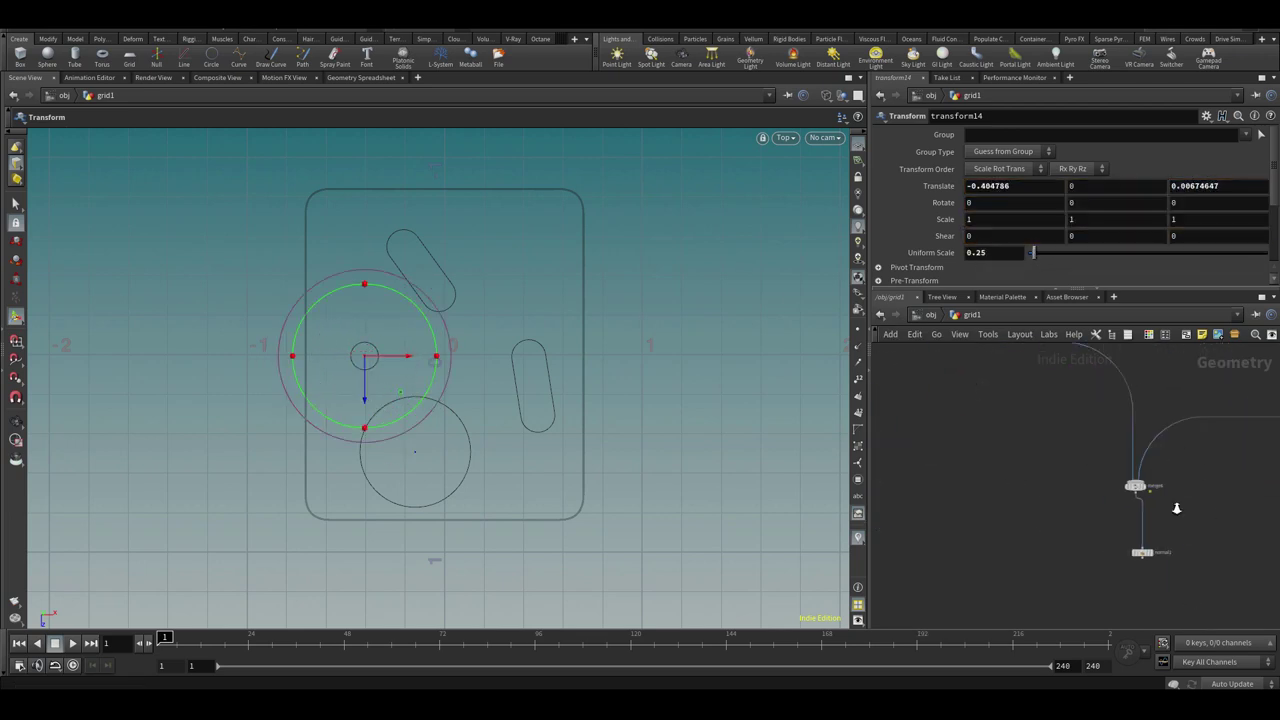
{"action": "scroll", "coordinate": [1166, 496], "scroll_direction": "up", "scroll_amount": 4}
{"action": "left_click", "coordinate": [1090, 438]}
{"action": "left_click_drag", "start_coordinate": [408, 359], "coordinate": [407, 359]}
{"action": "middle_click_drag", "start_coordinate": [1032, 365], "coordinate": [1036, 569]}
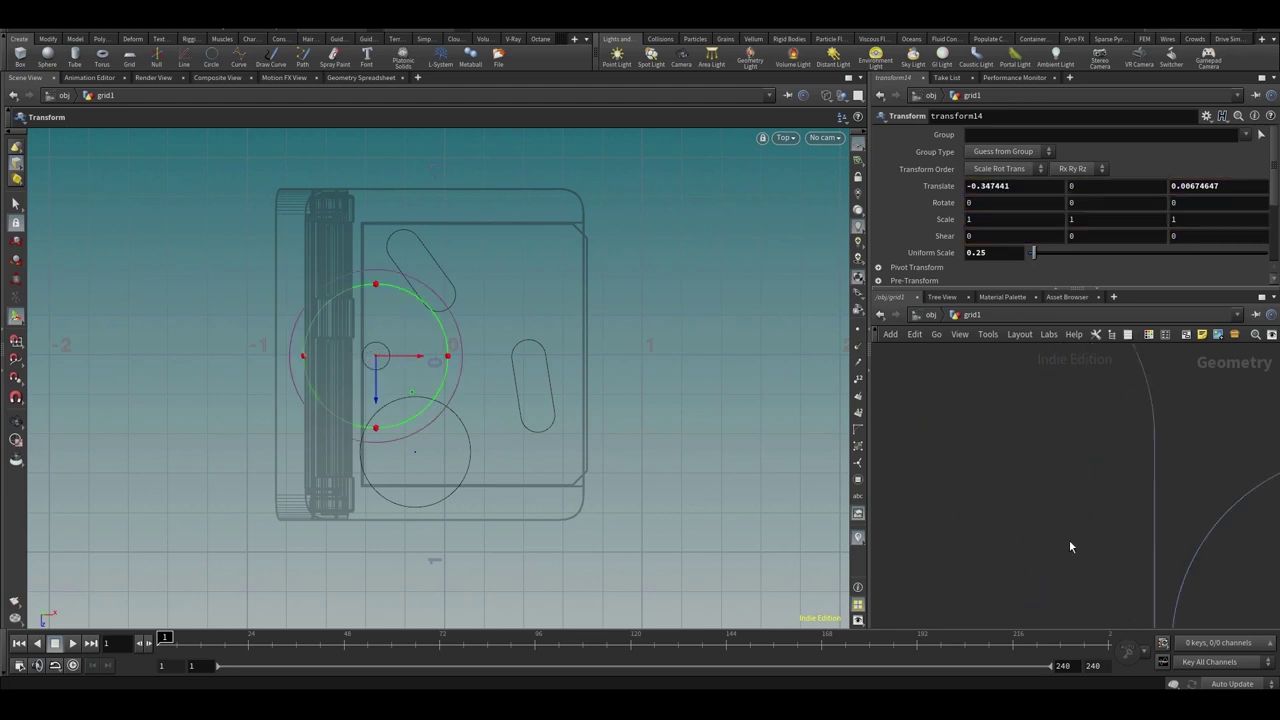
{"action": "middle_click_drag", "start_coordinate": [1132, 585], "coordinate": [1240, 665]}
Place transform11's slot at about X 0.489 with a 28.2 degree Y rotation, and transform12's slot at X -0.079, Z -0.536
{"action": "left_click_drag", "start_coordinate": [586, 393], "coordinate": [599, 376]}
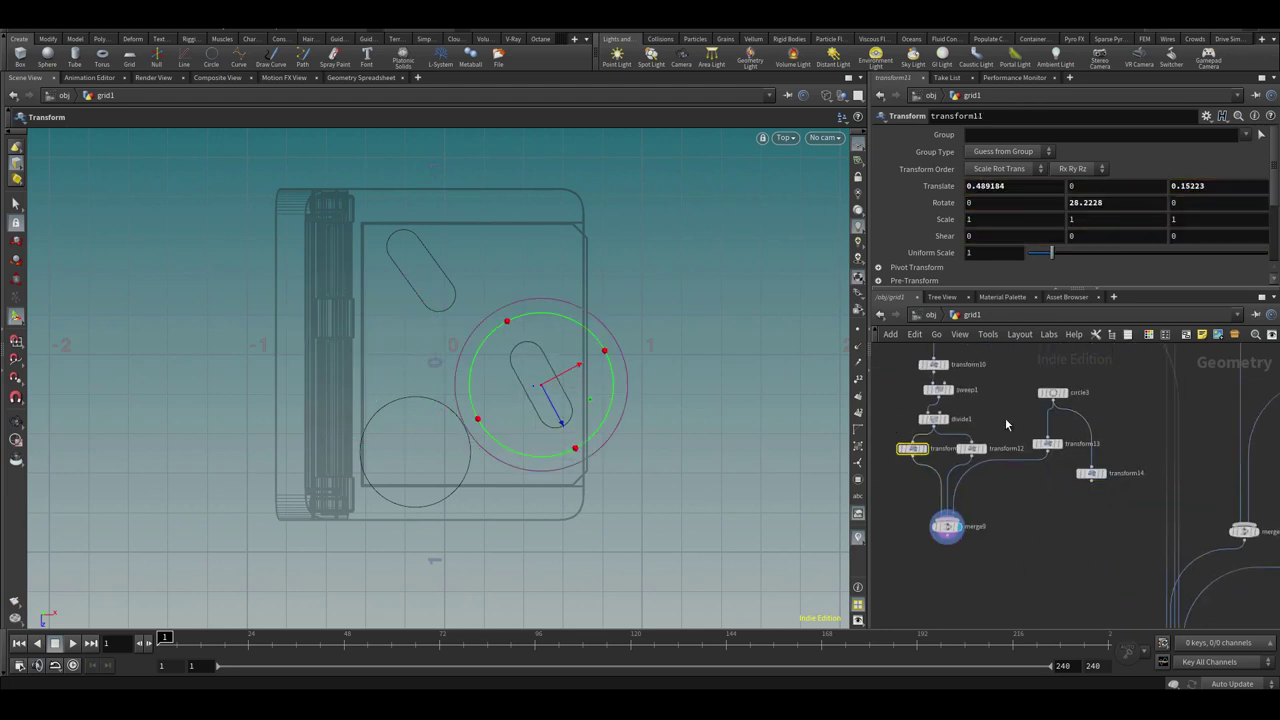
{"action": "left_click_drag", "start_coordinate": [450, 308], "coordinate": [442, 297]}
{"action": "left_click_drag", "start_coordinate": [437, 246], "coordinate": [453, 235]}
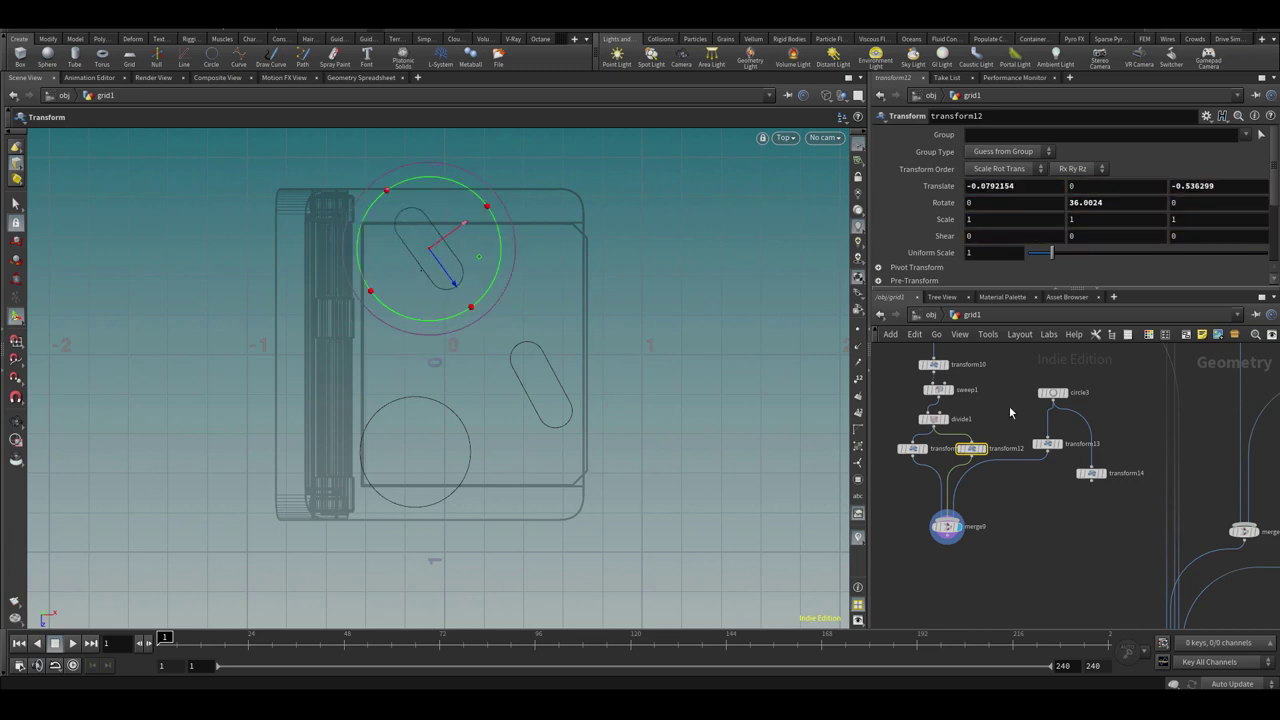
Move the large circle to about X 0.027 and the small circle to X -0.317, with transform14 wired into merge9
{"action": "left_click", "coordinate": [1047, 444]}
{"action": "left_click", "coordinate": [1090, 473]}
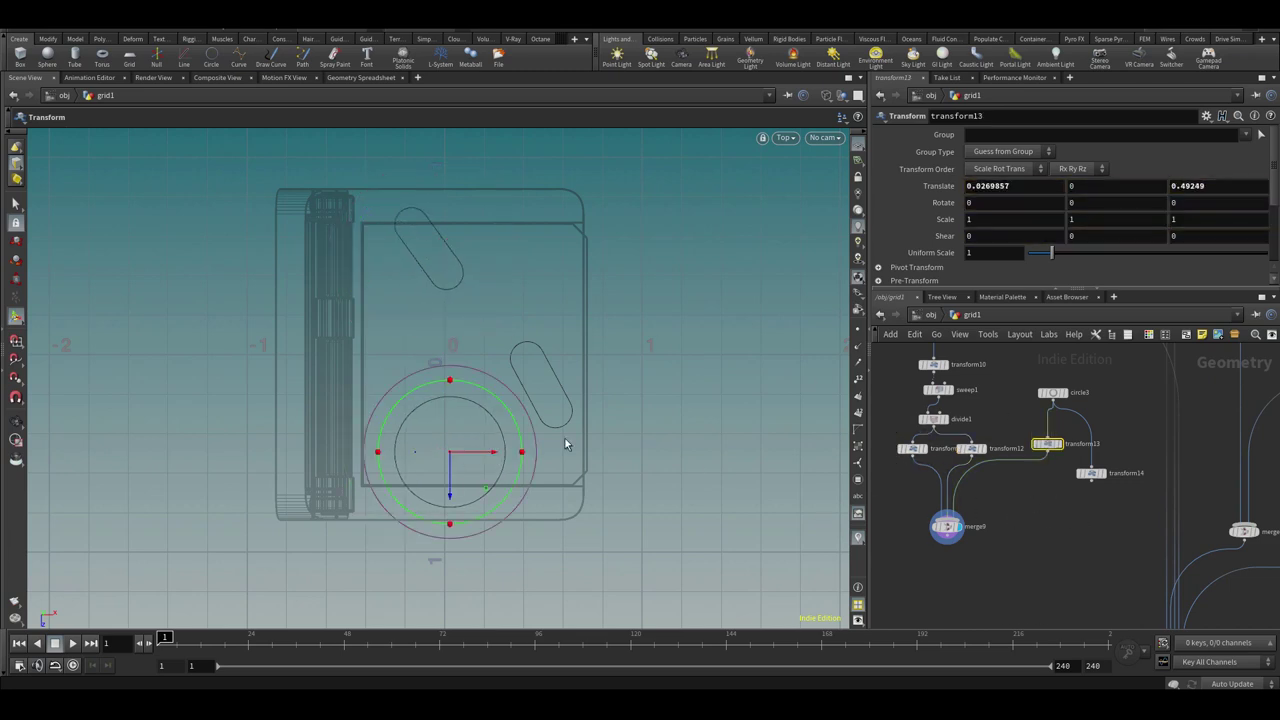
{"action": "left_click_drag", "start_coordinate": [421, 360], "coordinate": [427, 358]}
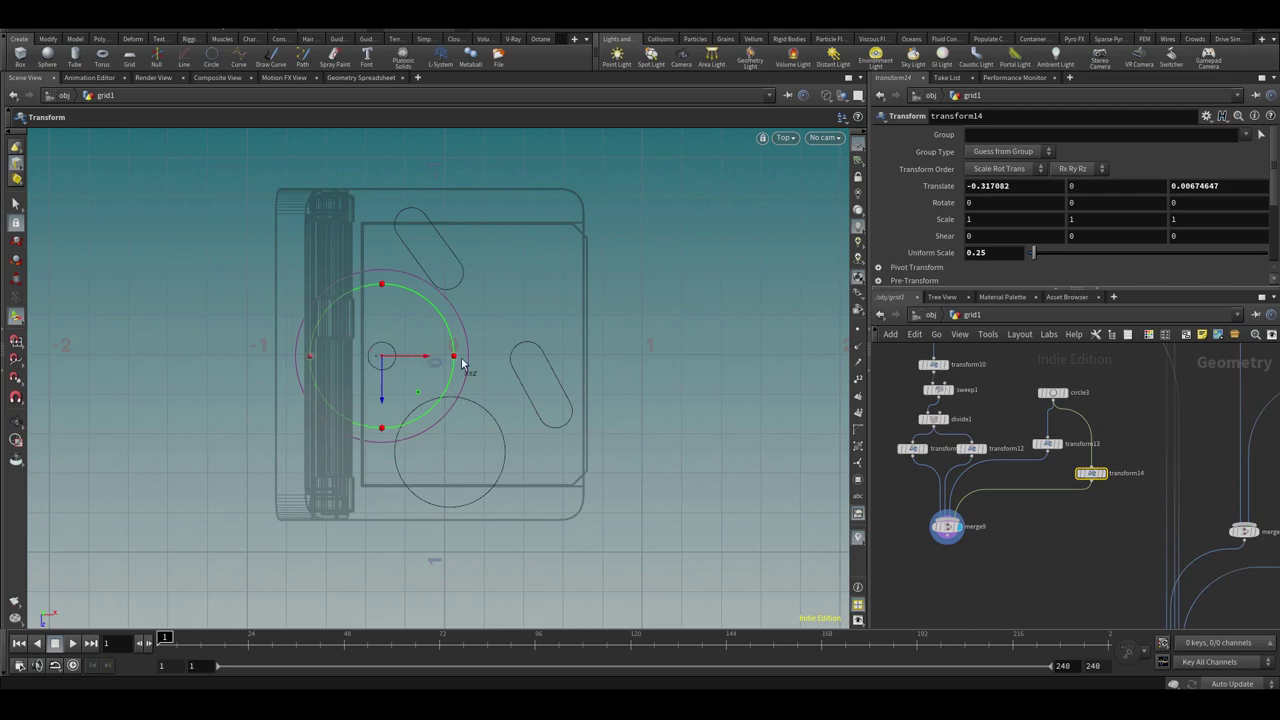
Return to the perspective view and add a displayed Transform node below merge9
{"action": "key", "text": "space+1"}
{"action": "left_click_drag", "start_coordinate": [657, 449], "coordinate": [735, 415]}
{"action": "key", "text": "Tab"}
{"action": "type", "text": "tr"}
{"action": "left_click", "coordinate": [723, 66]}
{"action": "middle_click_drag", "start_coordinate": [957, 549], "coordinate": [979, 470]}
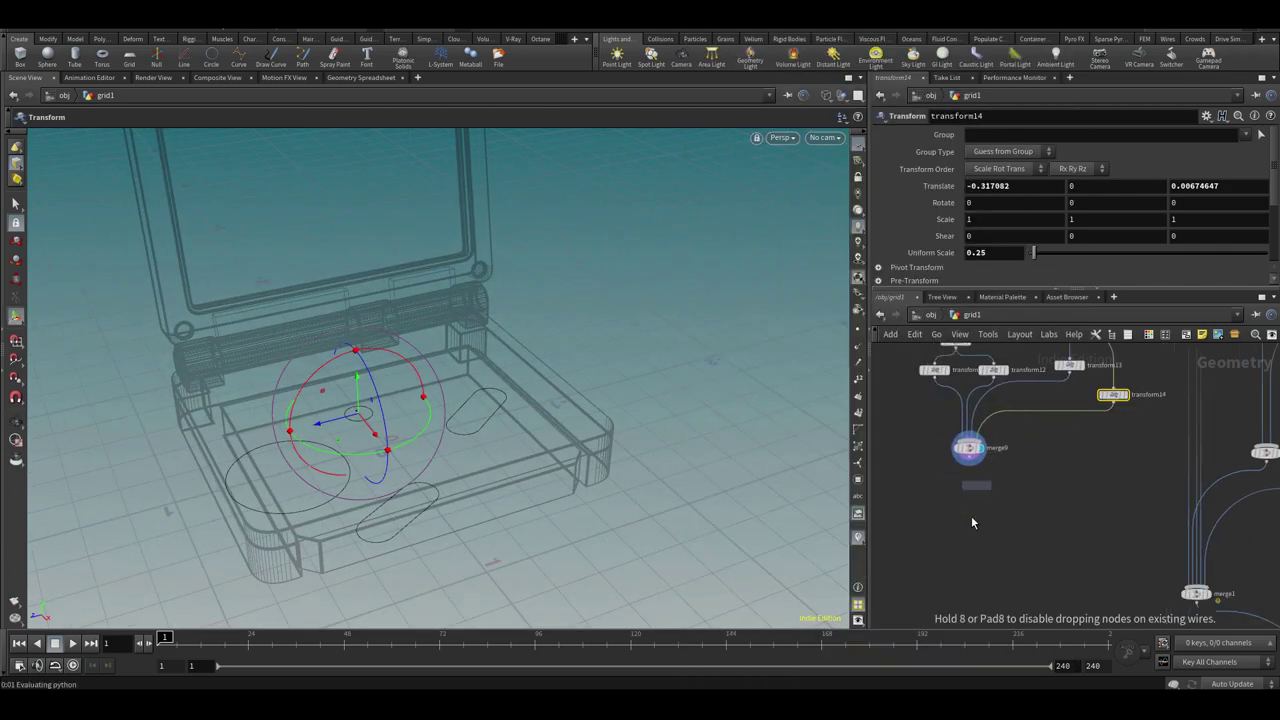
{"action": "scroll", "coordinate": [974, 495], "scroll_direction": "up", "scroll_amount": 3}
{"action": "left_click", "coordinate": [966, 537]}
{"action": "left_click_drag", "start_coordinate": [966, 434], "coordinate": [966, 526]}
{"action": "left_click", "coordinate": [986, 537]}
Raise the merged slot and circle outlines to about 0.28 in Y, level with the top of the case base
{"action": "left_click_drag", "start_coordinate": [386, 427], "coordinate": [389, 354]}
{"action": "left_click_drag", "start_coordinate": [477, 394], "coordinate": [496, 358], "text": "alt"}
{"action": "left_click_drag", "start_coordinate": [419, 342], "coordinate": [420, 368]}
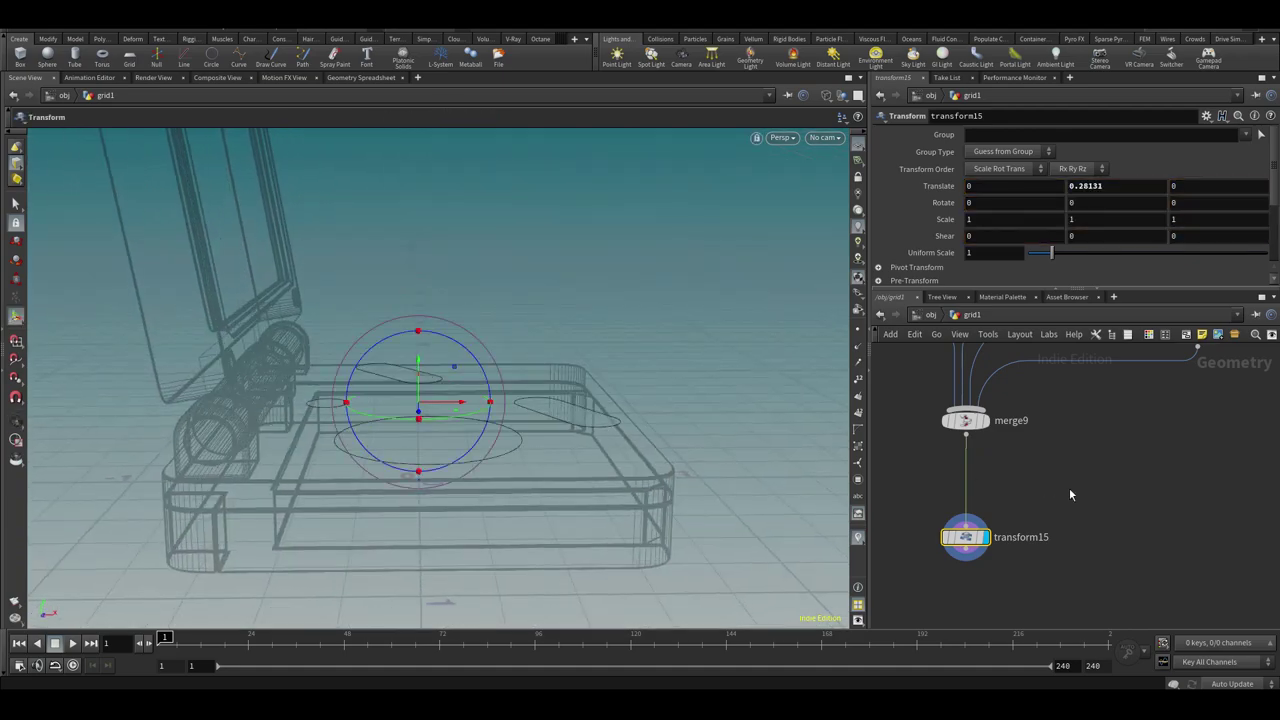
Add a Labs Thicken node, wire transform15 into it, and display it
{"action": "middle_click_drag", "start_coordinate": [1055, 469], "coordinate": [1026, 454]}
{"action": "key", "text": "Tab"}
{"action": "type", "text": "thick"}
{"action": "left_click", "coordinate": [1144, 54]}
{"action": "middle_click_drag", "start_coordinate": [952, 583], "coordinate": [965, 521]}
{"action": "left_click", "coordinate": [964, 523]}
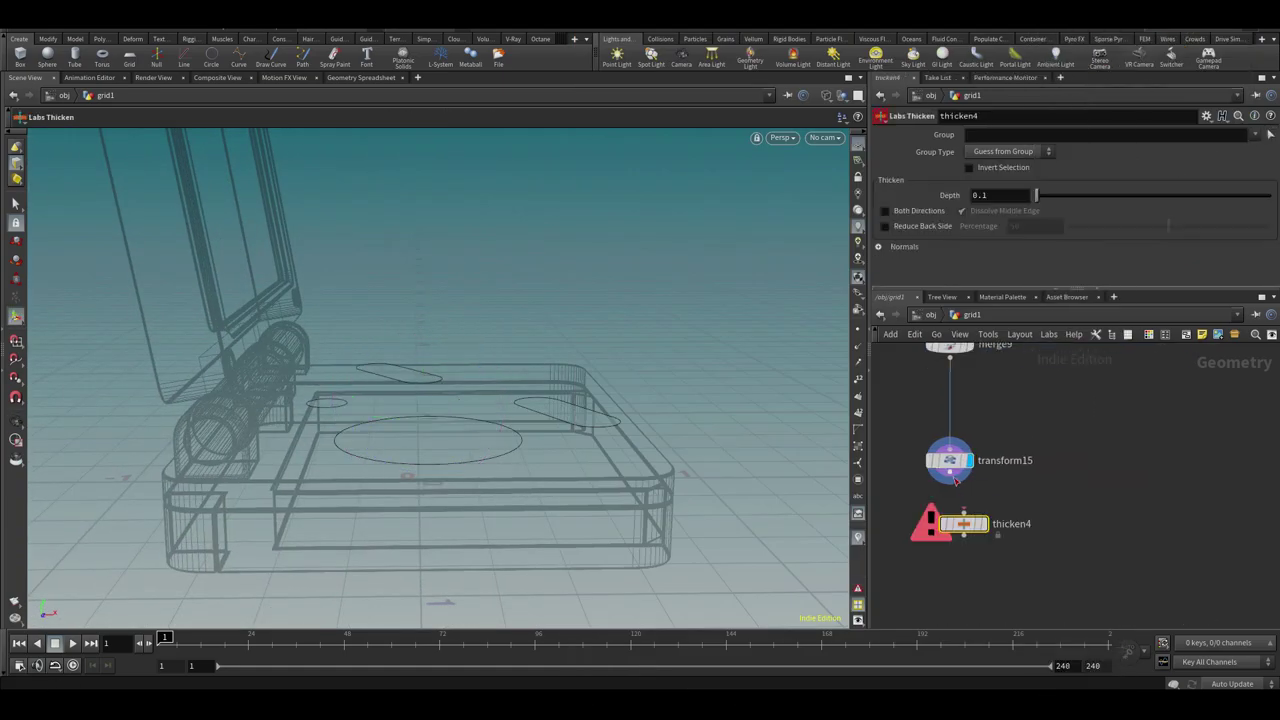
{"action": "left_click_drag", "start_coordinate": [950, 472], "coordinate": [964, 512]}
{"action": "left_click", "coordinate": [984, 524]}
Thicken the shapes in both directions and adjust the depth so they pass through the base plate
{"action": "left_click", "coordinate": [887, 212]}
{"action": "left_click_drag", "start_coordinate": [574, 403], "coordinate": [484, 404], "text": "alt"}
{"action": "middle_click_drag", "start_coordinate": [1004, 196], "coordinate": [1006, 237]}
{"action": "middle_click_drag", "start_coordinate": [801, 291], "coordinate": [790, 291]}
Move the downstream merge nodes lower in the network to clear space below the base plate's branches
{"action": "middle_click_drag", "start_coordinate": [1065, 403], "coordinate": [1056, 366]}
{"action": "scroll", "coordinate": [948, 517], "scroll_direction": "down", "scroll_amount": 6}
{"action": "scroll", "coordinate": [1056, 366], "scroll_direction": "down", "scroll_amount": 3}
{"action": "middle_click_drag", "start_coordinate": [986, 477], "coordinate": [988, 443]}
{"action": "left_click_drag", "start_coordinate": [1002, 391], "coordinate": [1132, 545]}
{"action": "left_click_drag", "start_coordinate": [1063, 399], "coordinate": [1063, 551]}
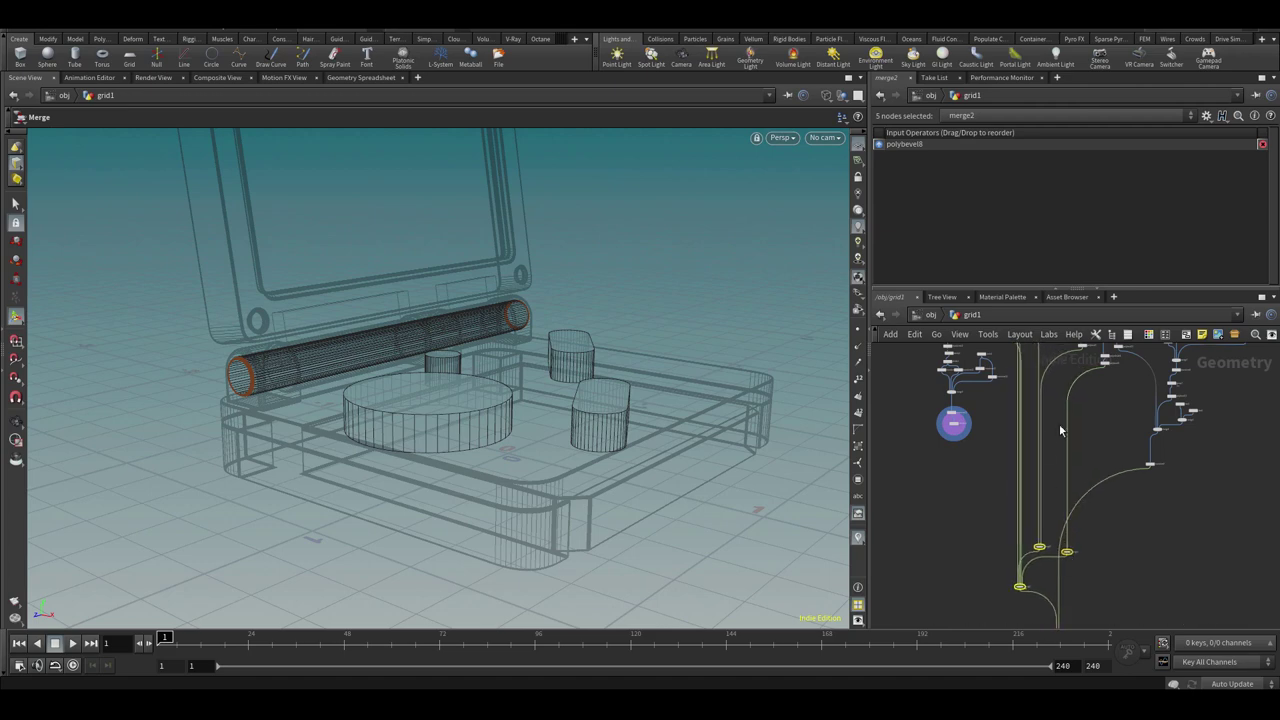
{"action": "middle_click_drag", "start_coordinate": [1042, 375], "coordinate": [1060, 485]}
{"action": "scroll", "coordinate": [1060, 482], "scroll_direction": "up", "scroll_amount": 3}
{"action": "left_click_drag", "start_coordinate": [1038, 412], "coordinate": [1052, 529]}
{"action": "middle_click_drag", "start_coordinate": [1010, 492], "coordinate": [1018, 562]}
{"action": "scroll", "coordinate": [1002, 460], "scroll_direction": "up", "scroll_amount": 3}
Add a Merge node combining color2, color1 and polybevel3 ahead of the main merge
{"action": "key", "text": "Tab"}
{"action": "type", "text": "mer"}
{"action": "key", "text": "Return"}
{"action": "left_click", "coordinate": [1011, 493]}
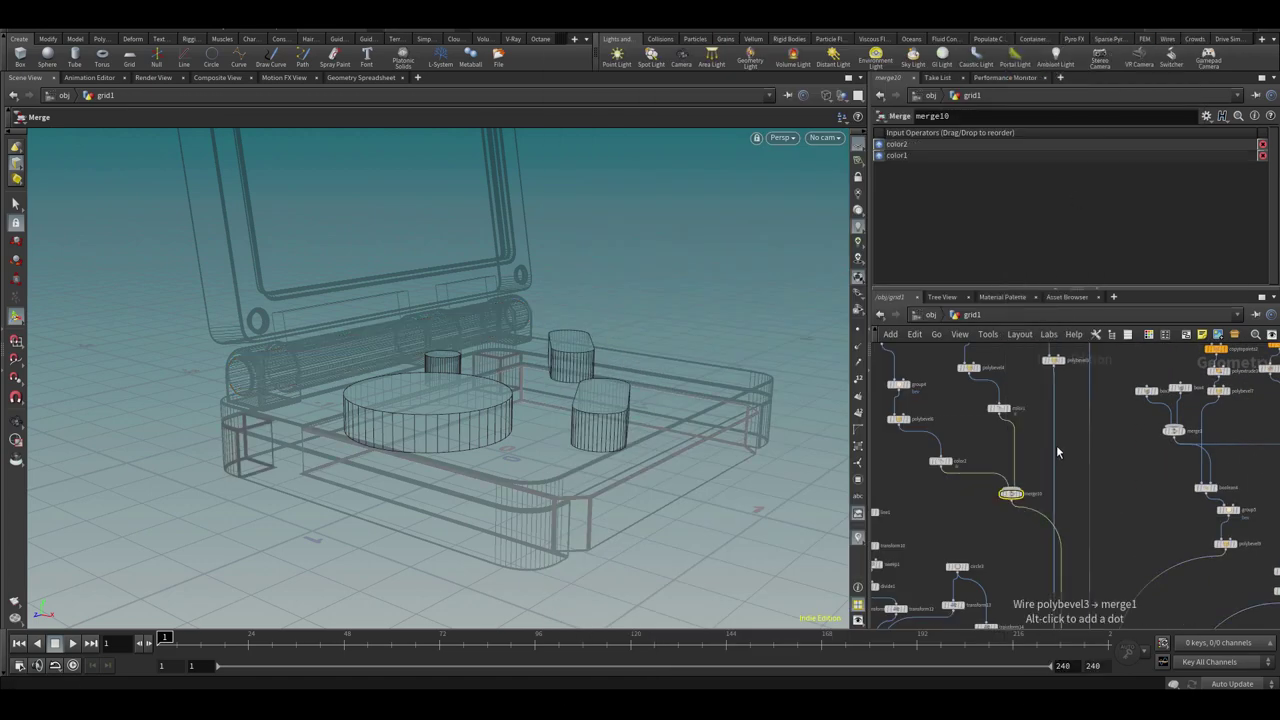
{"action": "left_click_drag", "start_coordinate": [1016, 489], "coordinate": [1014, 489]}
{"action": "middle_click_drag", "start_coordinate": [1062, 561], "coordinate": [1052, 378]}
{"action": "left_click_drag", "start_coordinate": [1081, 484], "coordinate": [1071, 463]}
Insert a Boolean node into the wire below polybevel3
{"action": "middle_click_drag", "start_coordinate": [990, 518], "coordinate": [1033, 448]}
{"action": "key", "text": "Tab"}
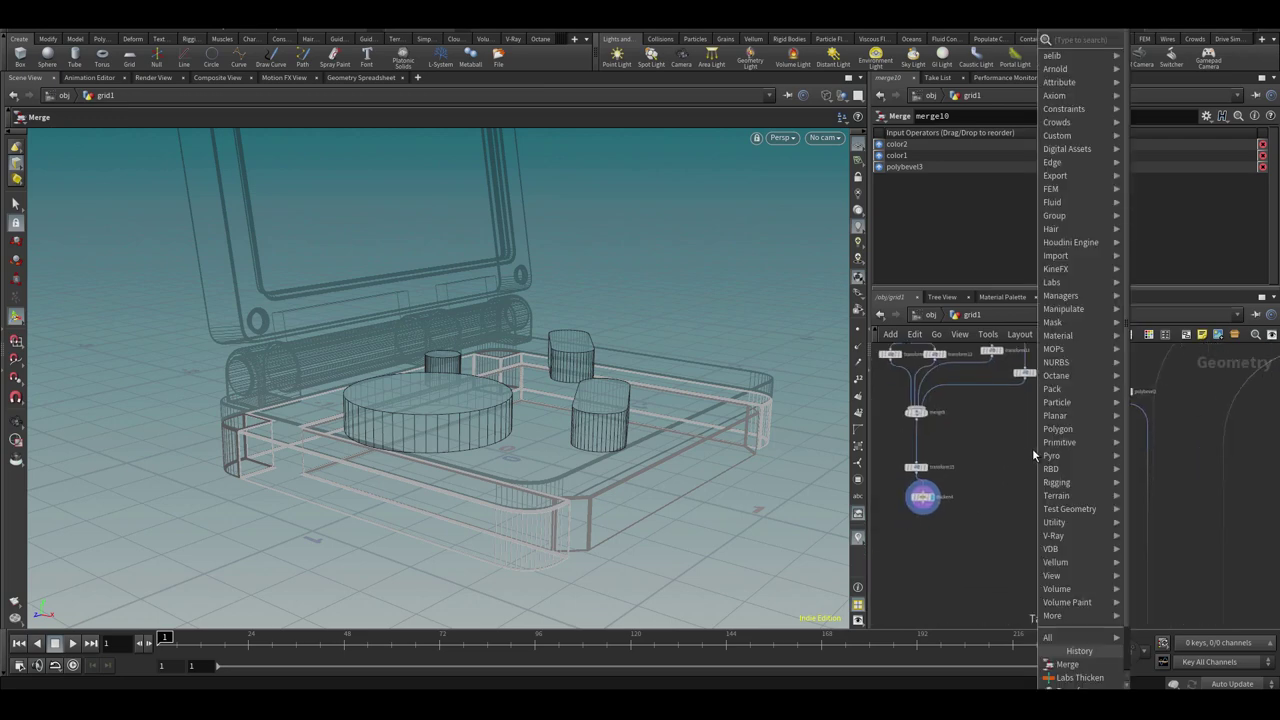
{"action": "type", "text": "boo"}
{"action": "left_click", "coordinate": [1185, 107]}
{"action": "left_click", "coordinate": [1134, 446]}
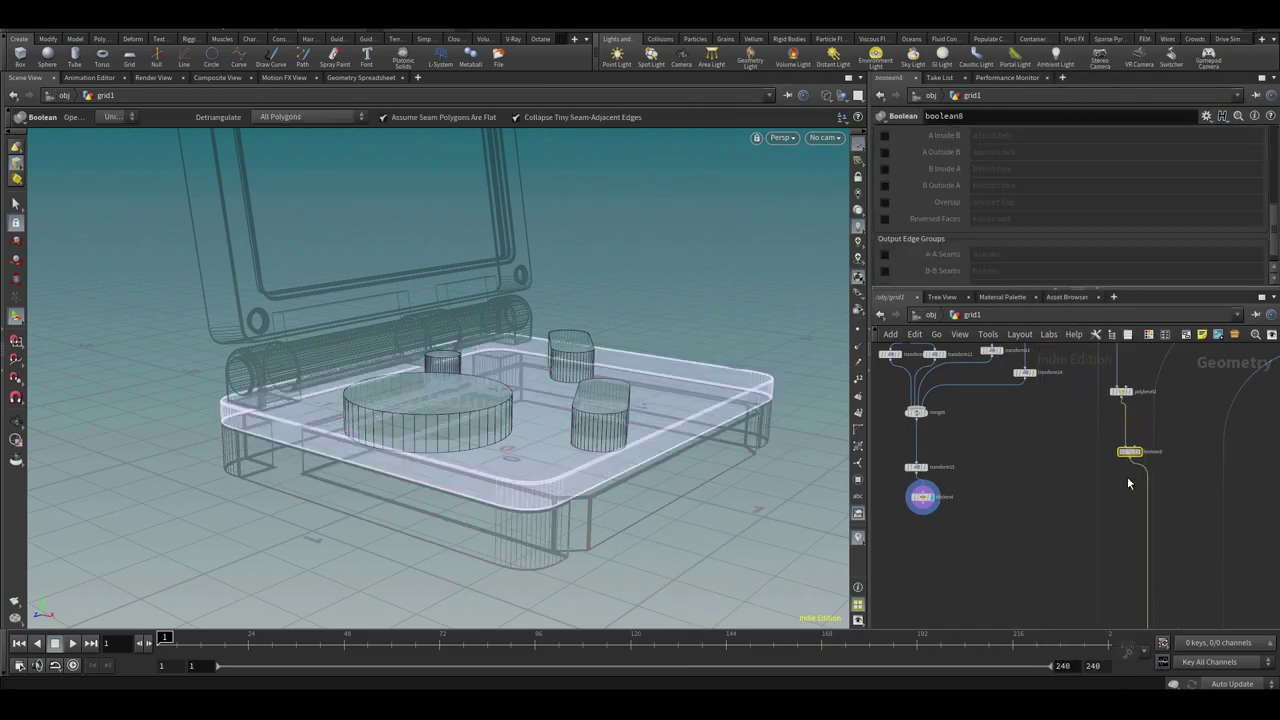
Rearrange the nodes around boolean8 to make room in the base plate's branch
{"action": "scroll", "coordinate": [1163, 405], "scroll_direction": "down", "scroll_amount": 3}
{"action": "middle_click_drag", "start_coordinate": [1163, 376], "coordinate": [1052, 606]}
{"action": "middle_click_drag", "start_coordinate": [1048, 360], "coordinate": [1031, 451]}
{"action": "middle_click_drag", "start_coordinate": [1045, 581], "coordinate": [1041, 548]}
{"action": "left_click_drag", "start_coordinate": [1027, 376], "coordinate": [1009, 578]}
{"action": "middle_click_drag", "start_coordinate": [1009, 578], "coordinate": [1042, 414]}
{"action": "left_click_drag", "start_coordinate": [1047, 500], "coordinate": [1012, 549]}
{"action": "middle_click_drag", "start_coordinate": [1037, 547], "coordinate": [1030, 442]}
{"action": "left_click_drag", "start_coordinate": [1021, 435], "coordinate": [1028, 565]}
{"action": "left_click_drag", "start_coordinate": [1019, 513], "coordinate": [1020, 473]}
Connect the thickened slot and circle shapes to boolean8 and subtract them from the base plate
{"action": "middle_click_drag", "start_coordinate": [940, 446], "coordinate": [956, 472]}
{"action": "right_click_drag", "start_coordinate": [953, 476], "coordinate": [973, 492]}
{"action": "middle_click_drag", "start_coordinate": [973, 492], "coordinate": [1088, 421]}
{"action": "left_click_drag", "start_coordinate": [1194, 425], "coordinate": [1195, 467]}
{"action": "right_click_drag", "start_coordinate": [1098, 487], "coordinate": [1060, 446]}
{"action": "left_click_drag", "start_coordinate": [1116, 459], "coordinate": [1134, 536]}
{"action": "right_click_drag", "start_coordinate": [1043, 505], "coordinate": [1058, 488]}
{"action": "left_click", "coordinate": [1033, 473]}
{"action": "middle_click_drag", "start_coordinate": [1262, 510], "coordinate": [1130, 445]}
{"action": "right_click_drag", "start_coordinate": [1130, 445], "coordinate": [1149, 420]}
{"action": "left_click", "coordinate": [1095, 501]}
Display the boolean result and switch the viewport from wireframe to shaded
{"action": "middle_click_drag", "start_coordinate": [1097, 502], "coordinate": [1081, 449]}
{"action": "right_click_drag", "start_coordinate": [1081, 449], "coordinate": [1096, 441]}
{"action": "middle_click_drag", "start_coordinate": [1153, 514], "coordinate": [1125, 419]}
{"action": "left_click", "coordinate": [1067, 376]}
{"action": "key", "text": "w"}
{"action": "mouse_move", "coordinate": [678, 388]}
{"action": "left_mouse_down", "text": "alt"}
{"action": "mouse_move", "coordinate": [589, 480]}
{"action": "mouse_move", "coordinate": [565, 430]}
{"action": "left_mouse_up", "text": "alt"}
{"action": "right_click_drag", "start_coordinate": [565, 430], "coordinate": [620, 440], "text": "alt"}
Raise the cutting shapes with transform15 to a Y translation of about 0.296 so the recesses become shallower
{"action": "middle_click_drag", "start_coordinate": [960, 350], "coordinate": [986, 458]}
{"action": "right_click_drag", "start_coordinate": [986, 458], "coordinate": [1000, 452]}
{"action": "left_click", "coordinate": [1091, 497]}
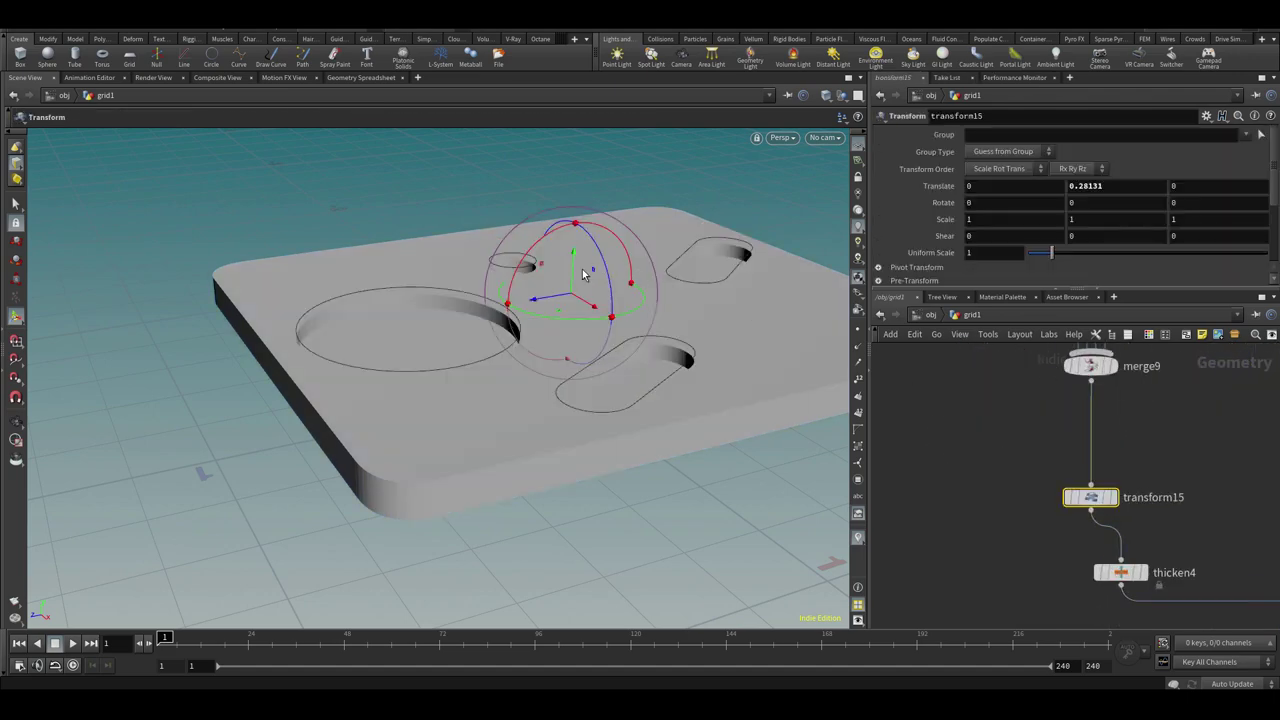
{"action": "left_click_drag", "start_coordinate": [577, 272], "coordinate": [575, 262]}
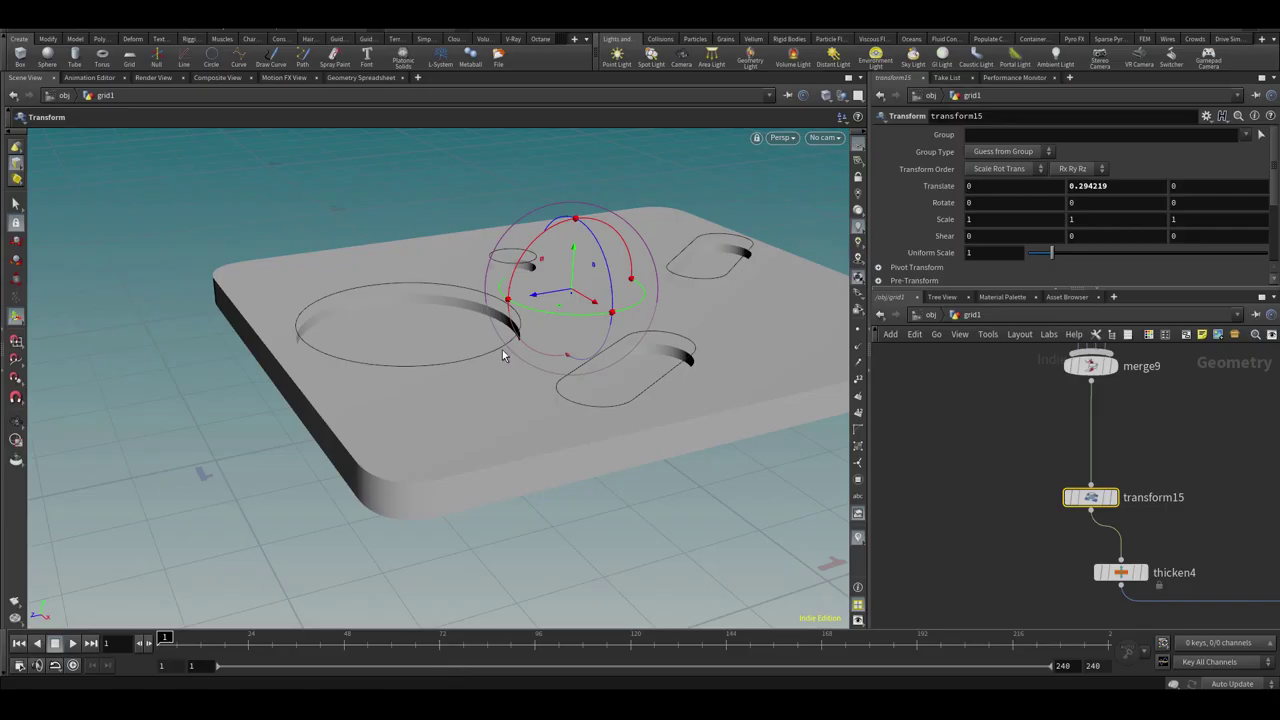
{"action": "left_click_drag", "start_coordinate": [573, 268], "coordinate": [574, 267]}
Position group1 below boolean8 and display polybevel2 to check the bevelled plate edges
{"action": "scroll", "coordinate": [1205, 498], "scroll_direction": "down", "scroll_amount": 3}
{"action": "middle_click_drag", "start_coordinate": [1225, 510], "coordinate": [1029, 440]}
{"action": "middle_click_drag", "start_coordinate": [1225, 610], "coordinate": [1042, 449]}
{"action": "scroll", "coordinate": [1065, 492], "scroll_direction": "up", "scroll_amount": 3}
{"action": "left_click_drag", "start_coordinate": [1057, 529], "coordinate": [1030, 513]}
{"action": "left_click", "coordinate": [1056, 582]}
{"action": "left_click", "coordinate": [1038, 582]}
{"action": "left_click_drag", "start_coordinate": [677, 414], "coordinate": [772, 394], "text": "alt"}
{"action": "key", "text": "Return"}
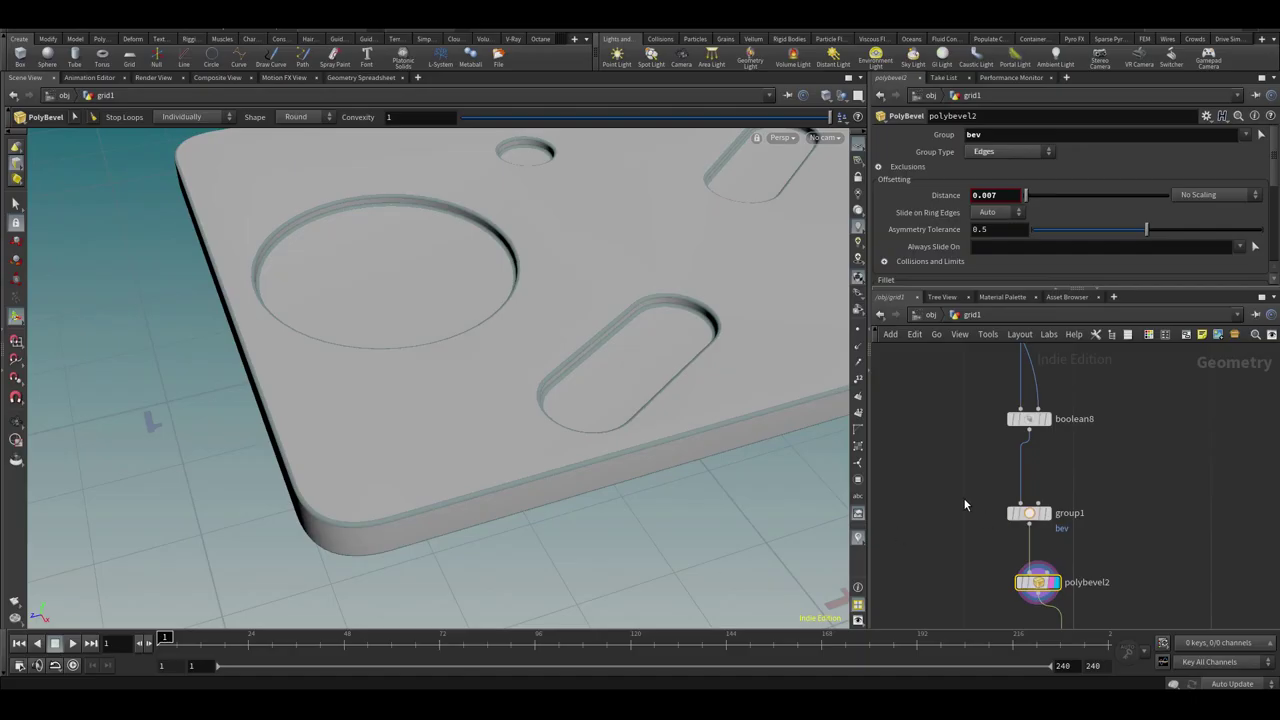
Enable the A-A, B-B and A-B seam edge group outputs on boolean8
{"action": "middle_click_drag", "start_coordinate": [1045, 426], "coordinate": [1045, 560]}
{"action": "left_click_drag", "start_coordinate": [1026, 554], "coordinate": [1022, 490]}
{"action": "left_click", "coordinate": [1034, 489]}
{"action": "left_click", "coordinate": [1016, 489]}
{"action": "scroll", "coordinate": [1107, 236], "scroll_direction": "down", "scroll_amount": 10}
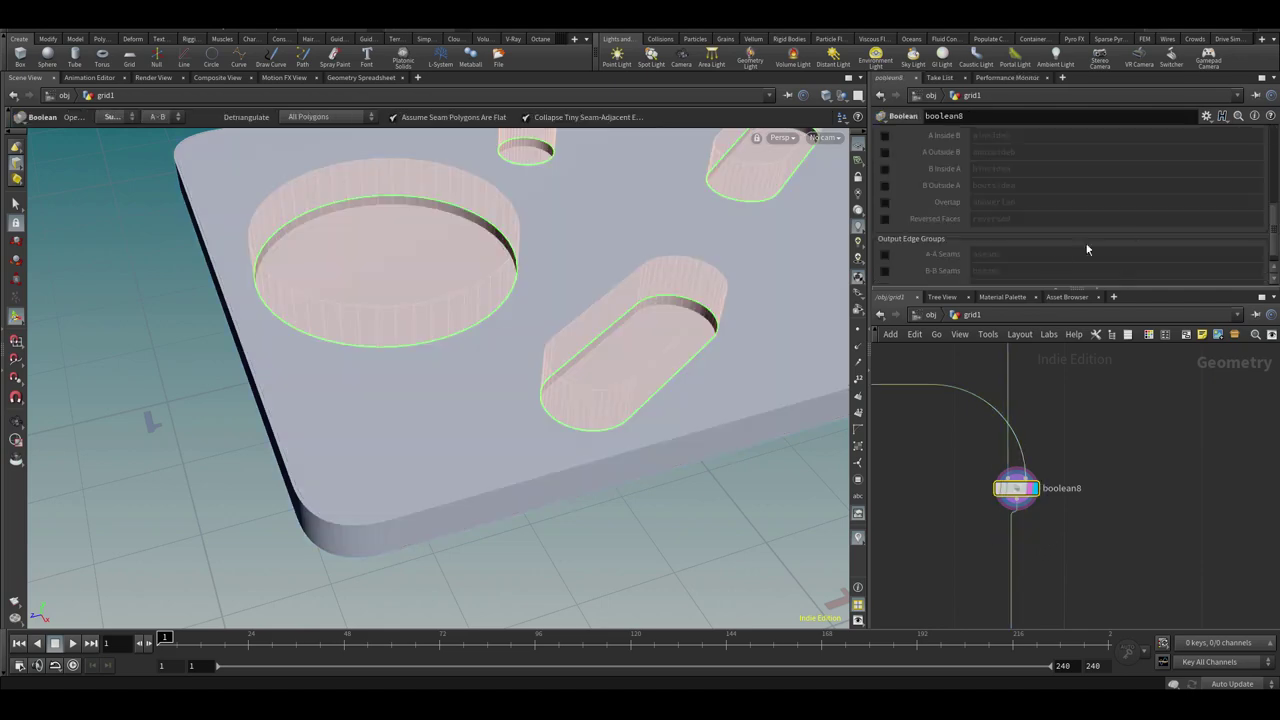
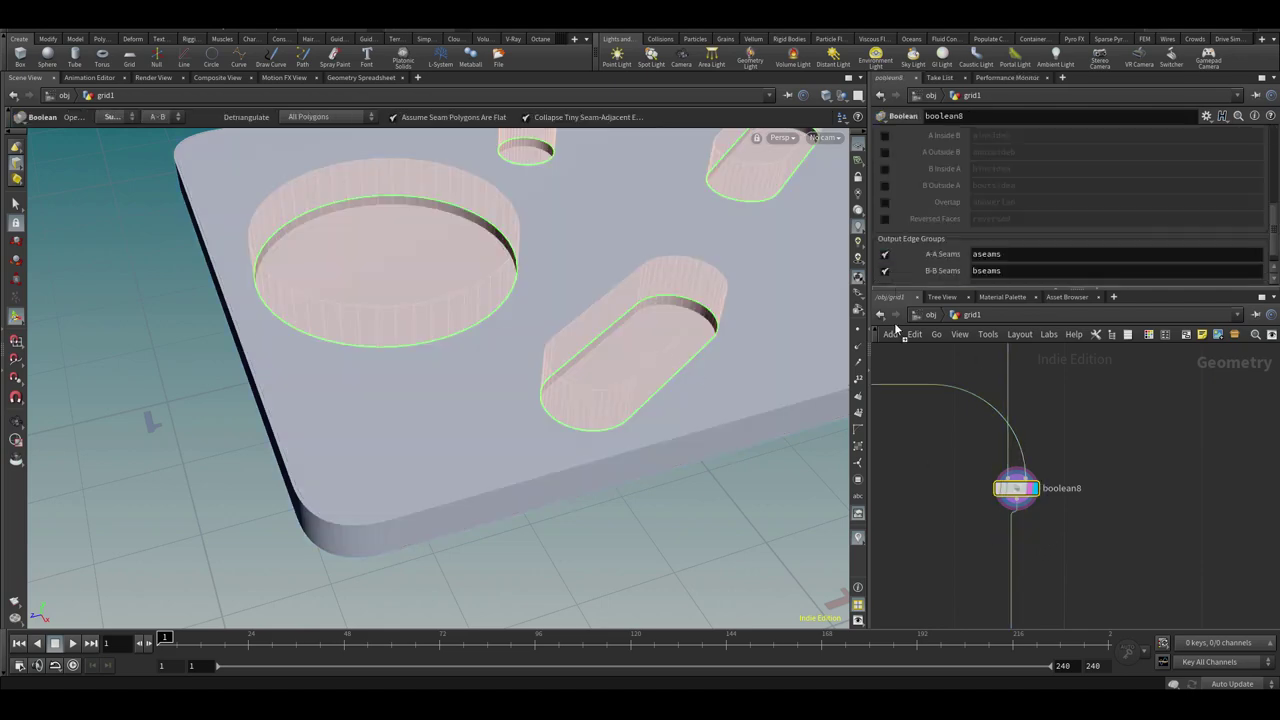
{"action": "left_click_drag", "start_coordinate": [896, 289], "coordinate": [894, 340]}
Insert a PolyBevel node between boolean8 and group1 to bevel the edges of the cut recesses
{"action": "middle_click_drag", "start_coordinate": [925, 569], "coordinate": [949, 501]}
{"action": "key", "text": "Tab"}
{"action": "type", "text": "bev"}
{"action": "key", "text": "Return"}
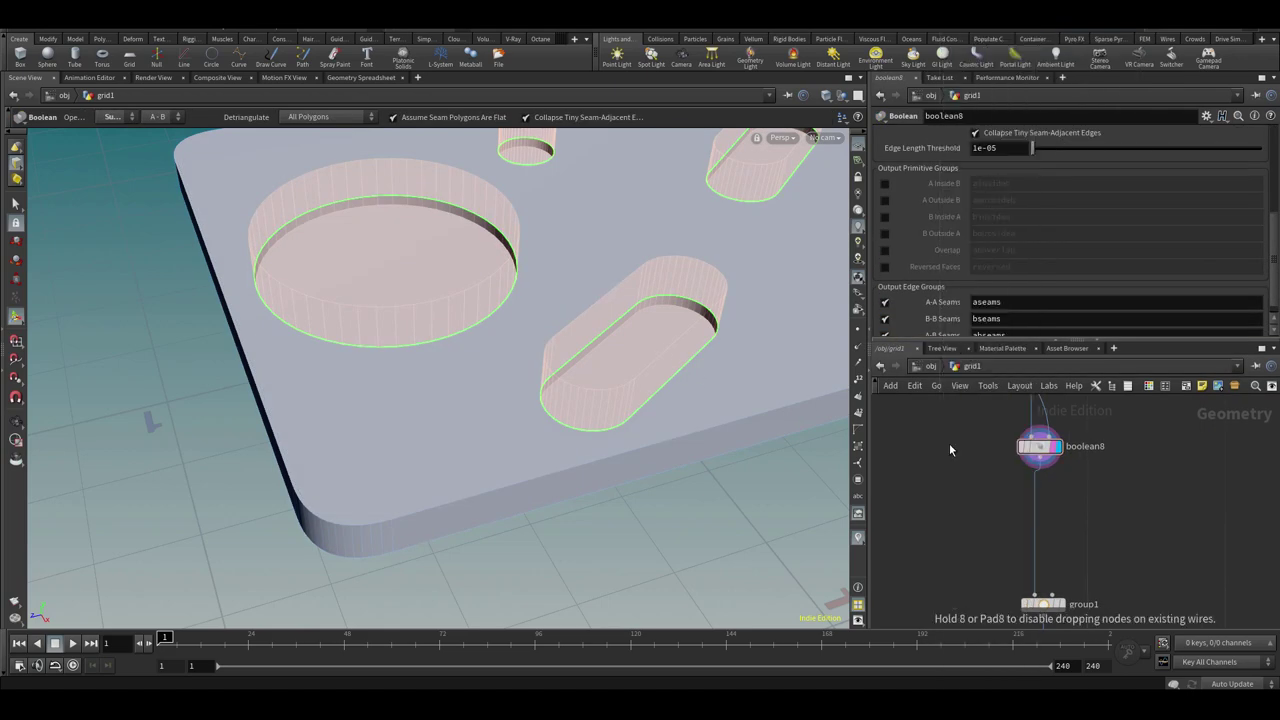
{"action": "middle_click_drag", "start_coordinate": [906, 540], "coordinate": [951, 509]}
{"action": "left_click", "coordinate": [951, 509]}
{"action": "left_click", "coordinate": [1215, 171]}
{"action": "middle_click_drag", "start_coordinate": [1014, 196], "coordinate": [1098, 224]}
{"action": "middle_click_drag", "start_coordinate": [1041, 487], "coordinate": [1037, 446]}
{"action": "left_click_drag", "start_coordinate": [957, 473], "coordinate": [1056, 470]}
Display normal1 at the end of the network and select transform15 while checking the recesses on the full model
{"action": "scroll", "coordinate": [1074, 489], "scroll_direction": "down", "scroll_amount": 4}
{"action": "middle_click_drag", "start_coordinate": [1076, 570], "coordinate": [1077, 454]}
{"action": "left_click", "coordinate": [977, 505]}
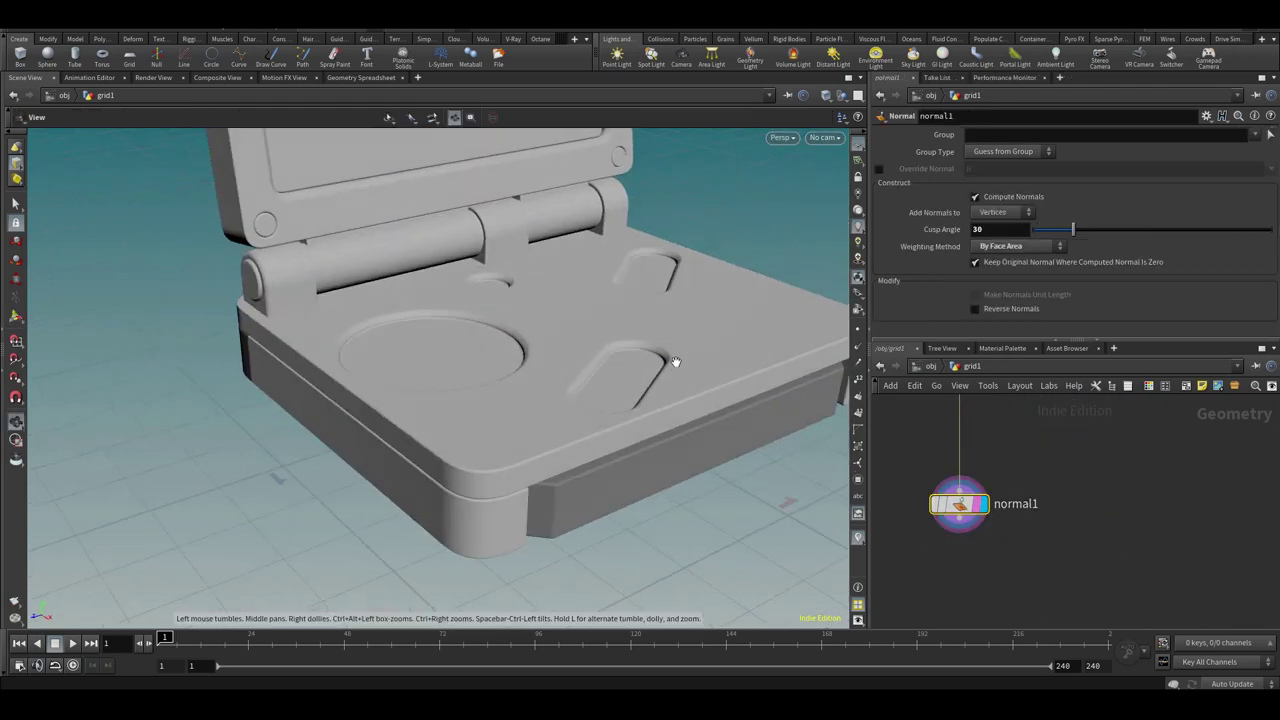
{"action": "middle_click_drag", "start_coordinate": [974, 485], "coordinate": [1070, 659]}
{"action": "left_click_drag", "start_coordinate": [969, 458], "coordinate": [966, 462]}
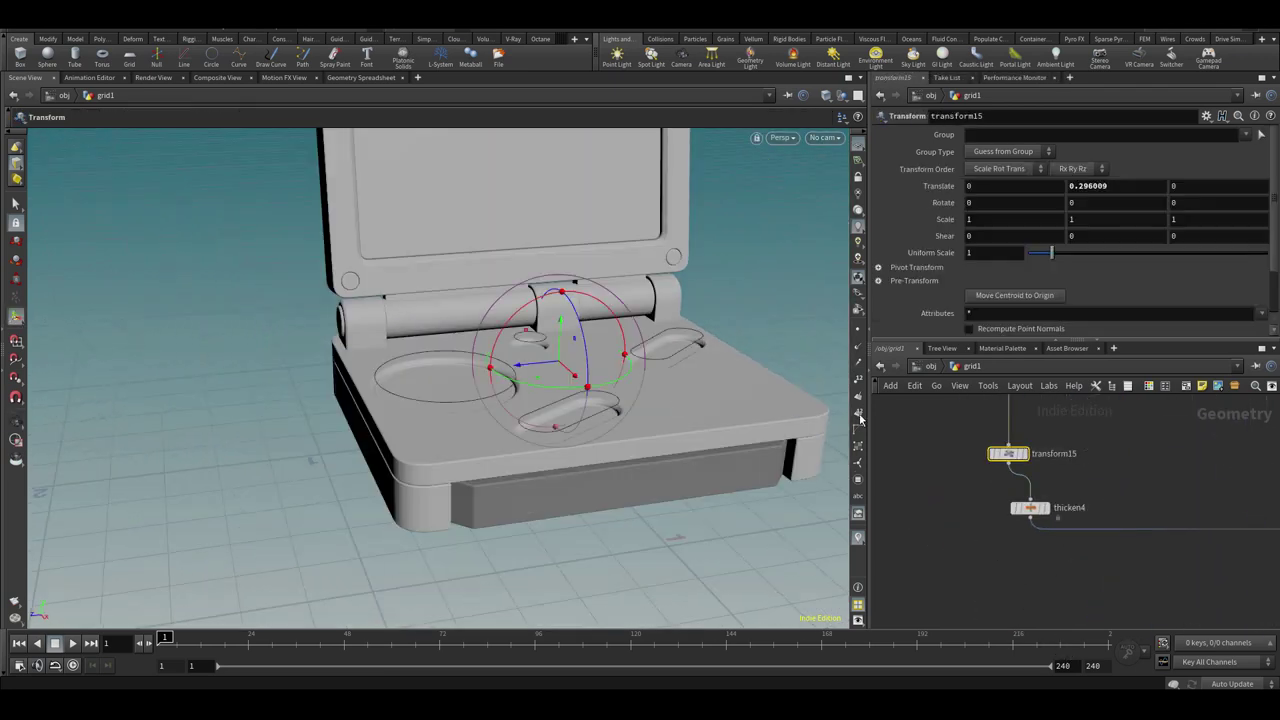
{"action": "left_click_drag", "start_coordinate": [700, 500], "coordinate": [571, 412], "text": "alt"}
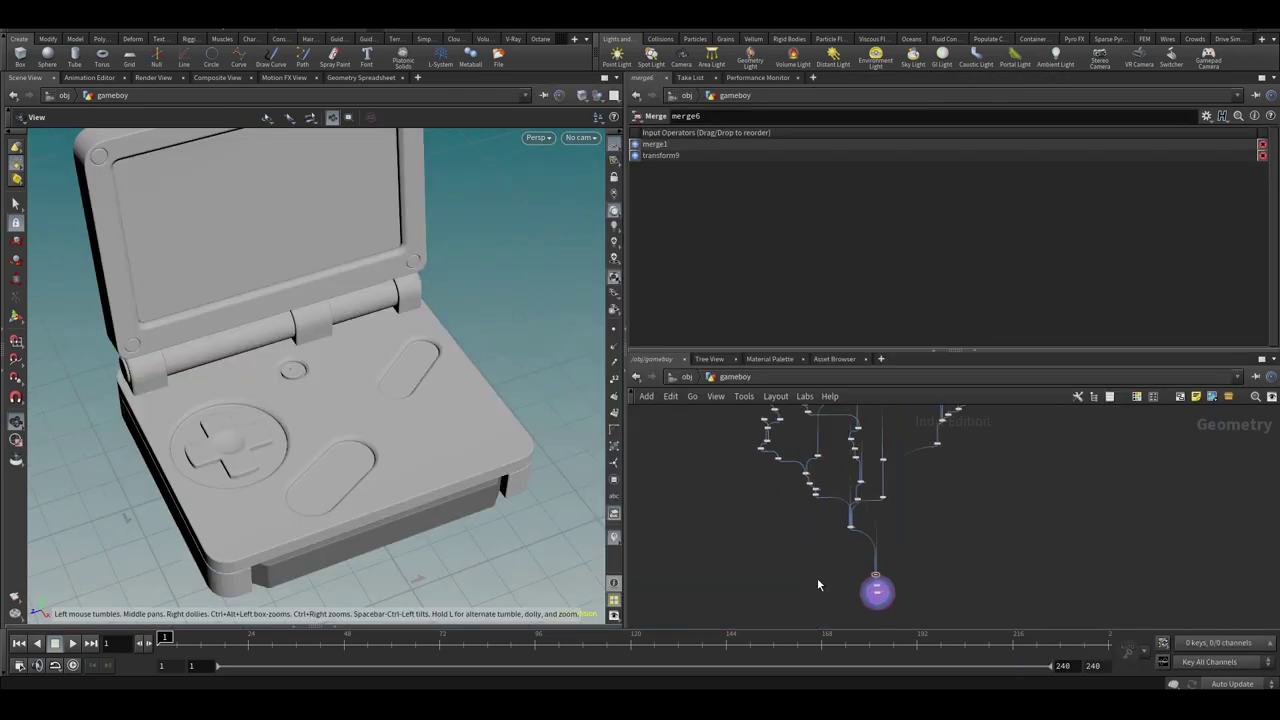
{"action": "middle_click_drag", "start_coordinate": [811, 566], "coordinate": [876, 628]}
{"action": "scroll", "coordinate": [759, 538], "scroll_direction": "up", "scroll_amount": 4}
{"action": "key", "text": "Tab"}
{"action": "type", "text": "trace"}
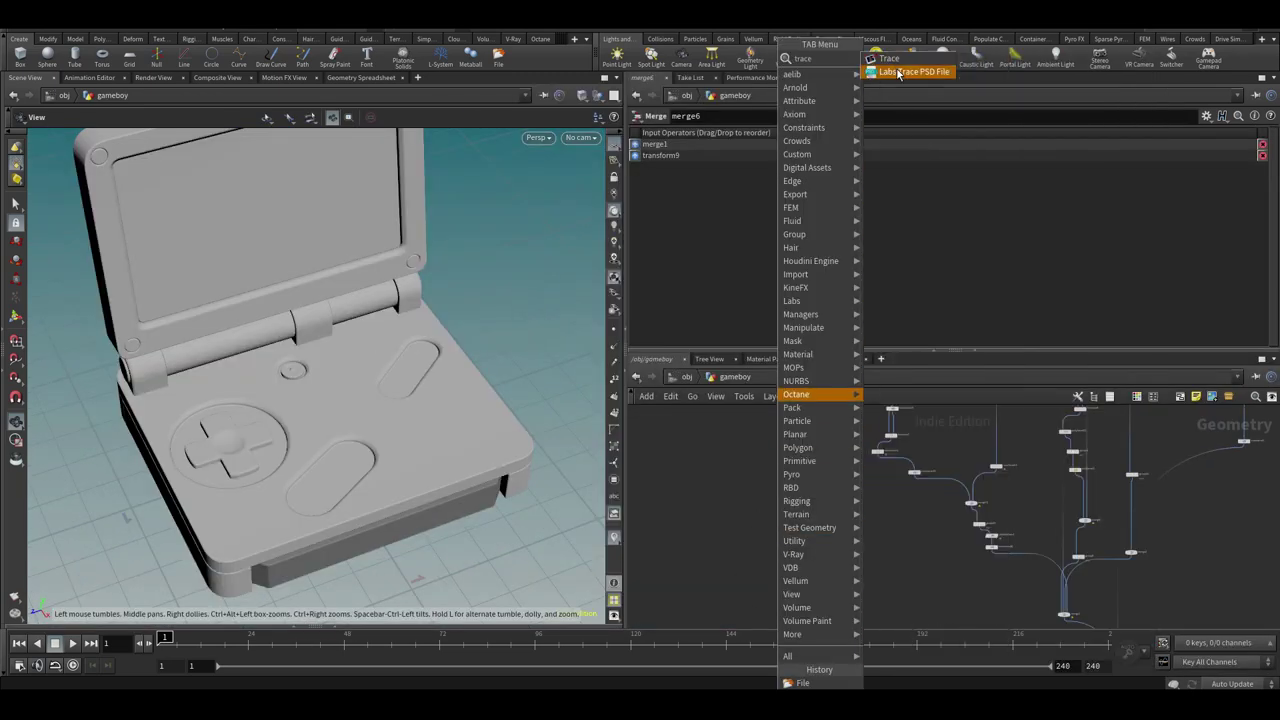
{"action": "key", "text": "Return"}
{"action": "left_click", "coordinate": [807, 521]}
{"action": "left_click", "coordinate": [748, 481]}
{"action": "left_click", "coordinate": [1250, 203]}
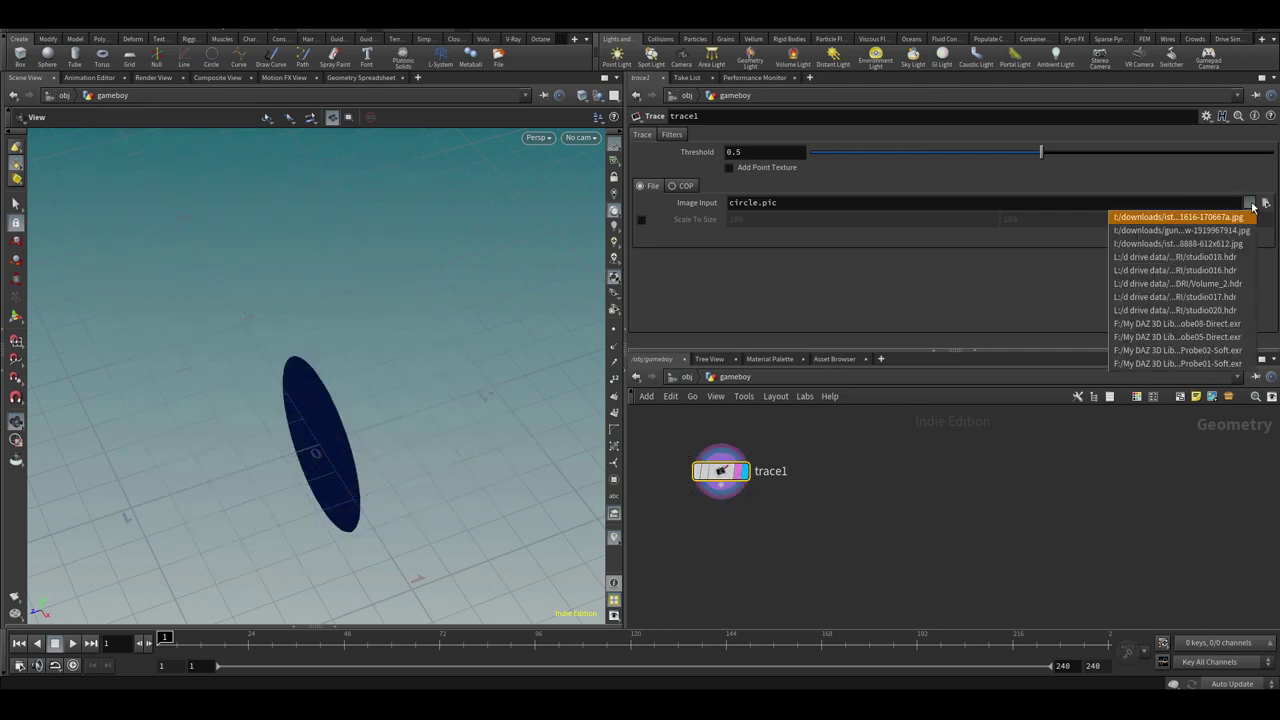
{"action": "left_click", "coordinate": [1234, 219]}
Clean up the traced outline with Remove Borders and a threshold of 0.944, and rename the node gun
{"action": "left_click_drag", "start_coordinate": [309, 465], "coordinate": [437, 357]}
{"action": "key", "text": "shift+w"}
{"action": "left_click", "coordinate": [674, 135]}
{"action": "left_click", "coordinate": [749, 153]}
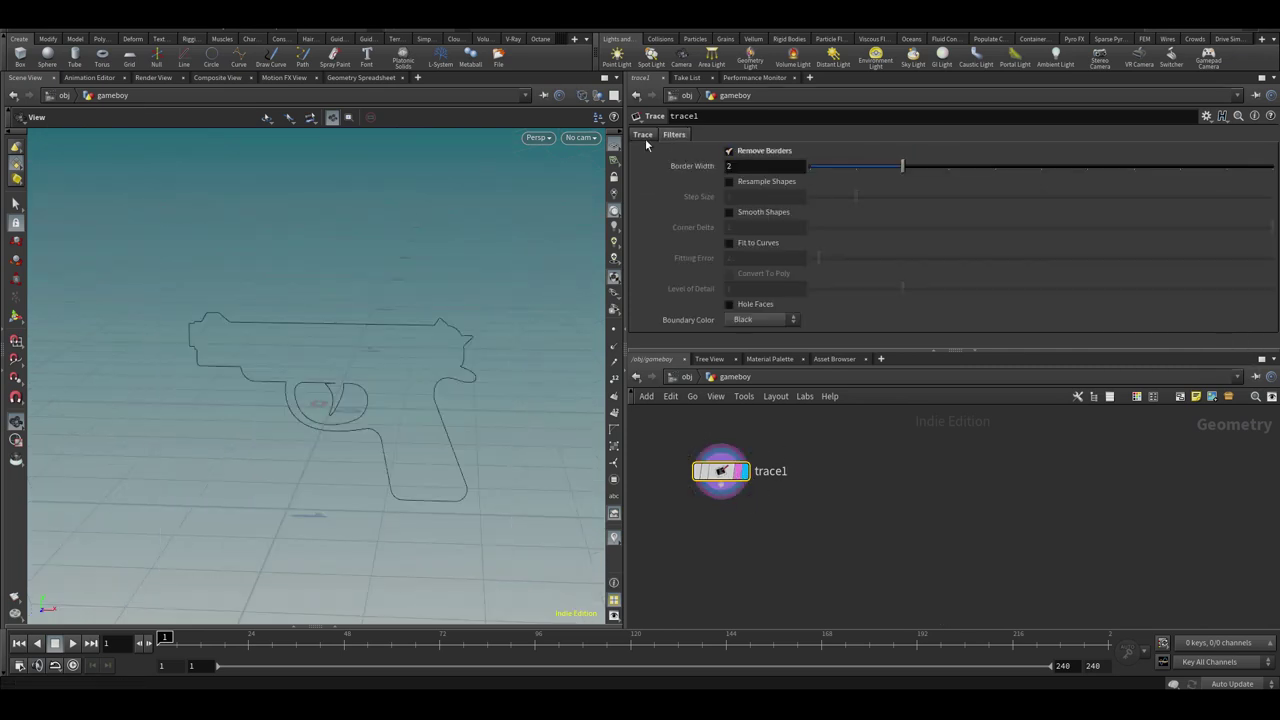
{"action": "left_click", "coordinate": [643, 136]}
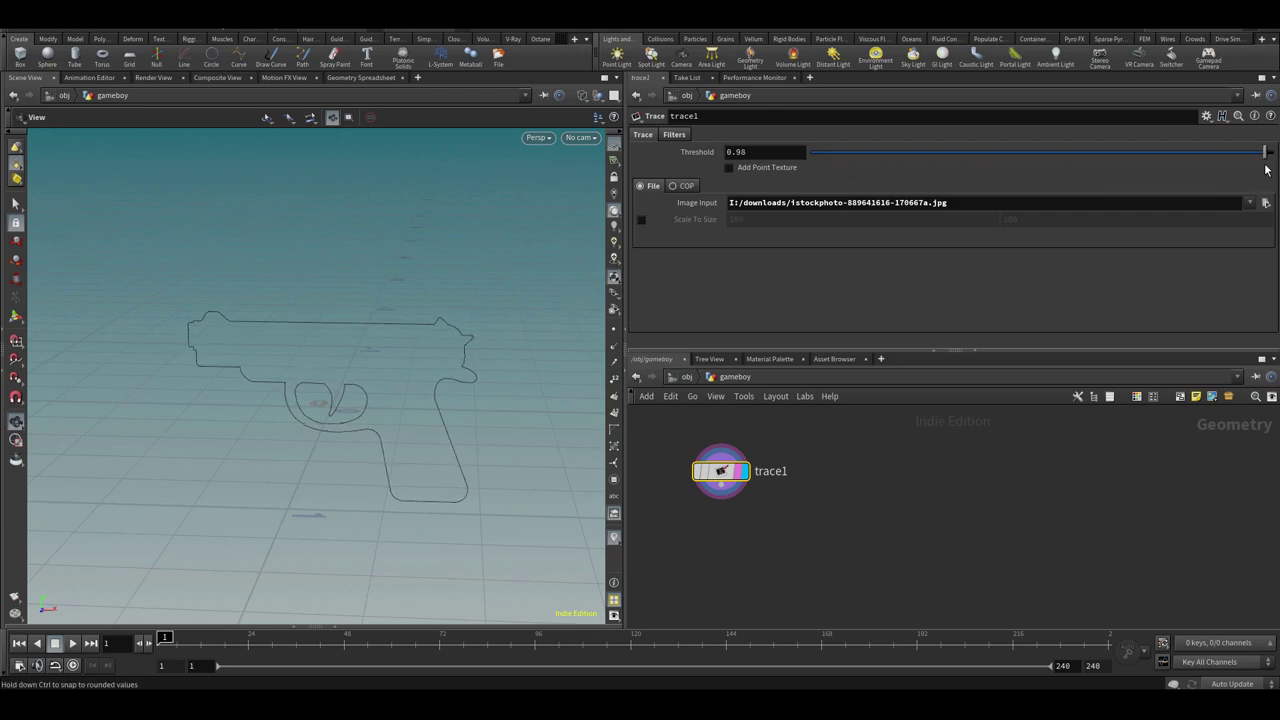
{"action": "key", "text": "Return"}
Add a second Trace node beside gun and load the sword silhouettes image into it
{"action": "left_click", "coordinate": [812, 490]}
{"action": "key", "text": "Tab"}
{"action": "left_click", "coordinate": [805, 512]}
{"action": "key", "text": "Tab"}
{"action": "type", "text": "trran"}
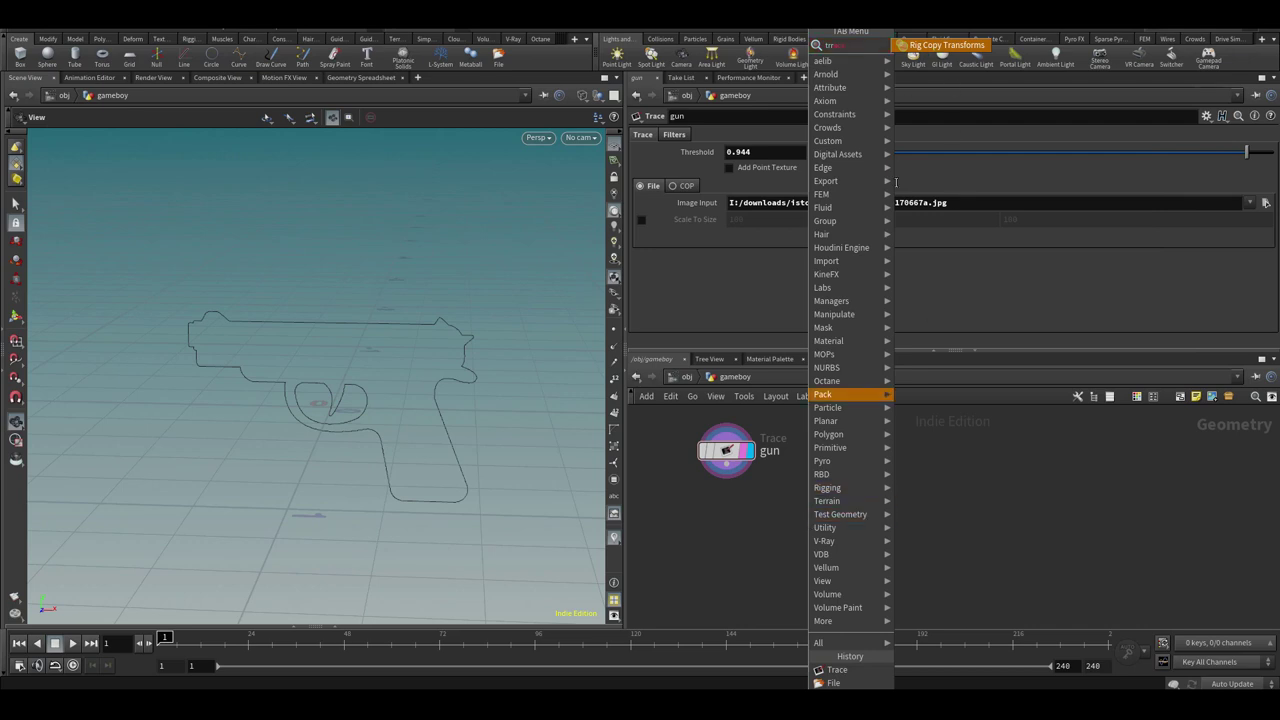
{"action": "key", "text": "BackSpace"}
{"action": "left_click", "coordinate": [925, 44]}
{"action": "left_click", "coordinate": [963, 503]}
{"action": "left_click", "coordinate": [1250, 204]}
{"action": "left_click", "coordinate": [1222, 244]}
Remove the borders of the sword trace and resample its shapes with a step size of 5.03
{"action": "left_click", "coordinate": [682, 136]}
{"action": "left_click", "coordinate": [762, 152]}
{"action": "scroll", "coordinate": [317, 414], "scroll_direction": "up", "scroll_amount": 5}
{"action": "left_click", "coordinate": [728, 182]}
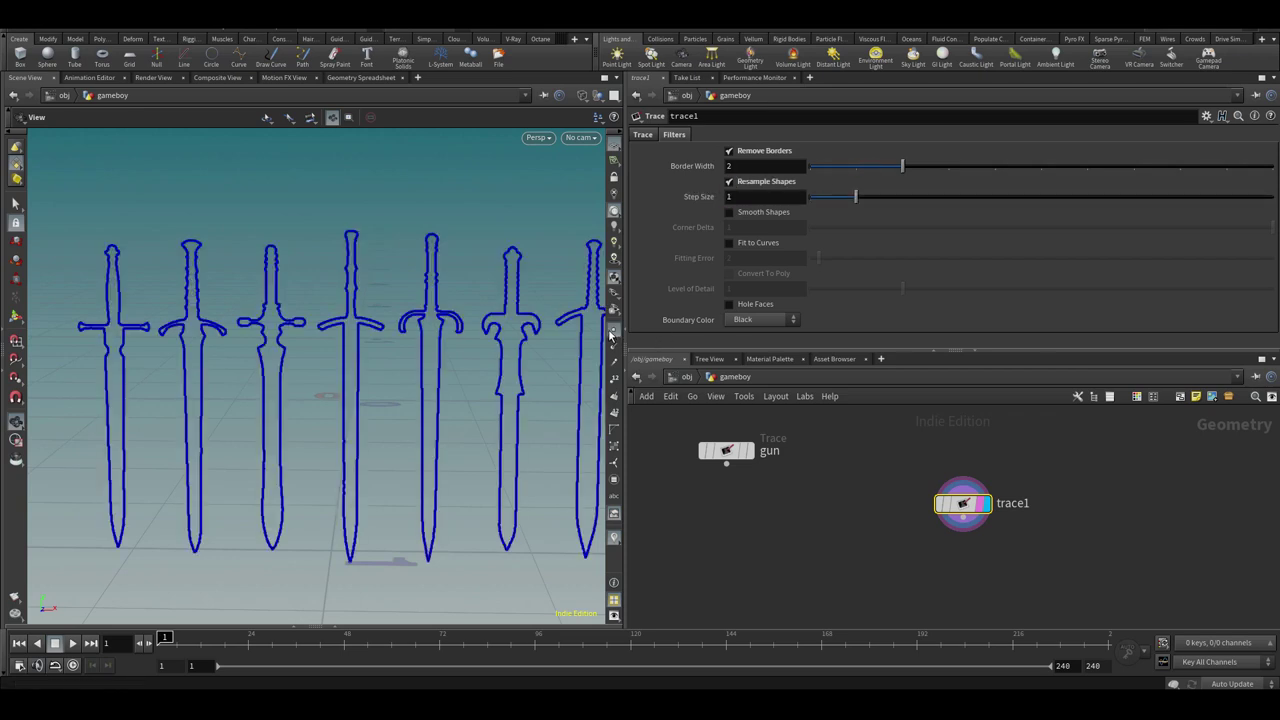
{"action": "left_click_drag", "start_coordinate": [855, 197], "coordinate": [1042, 205]}
Resample the gun outline with a step size of 5.09 and enable Smooth Shapes
{"action": "left_click", "coordinate": [750, 453]}
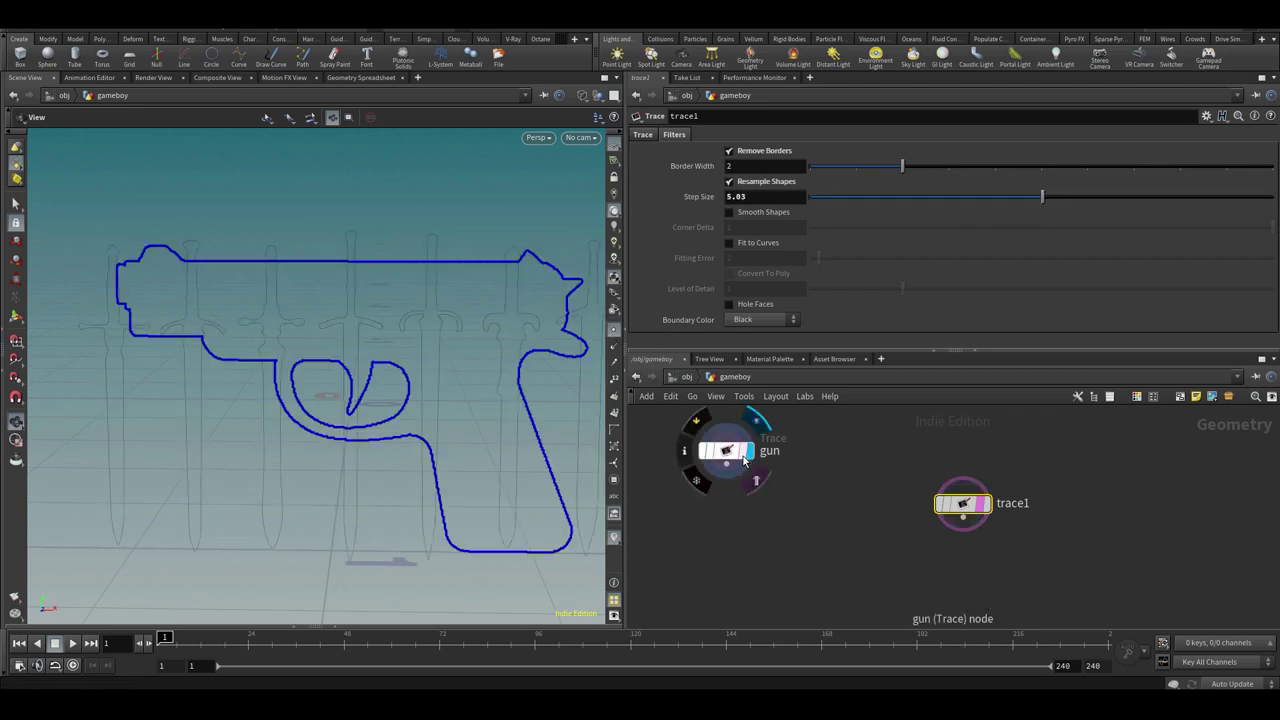
{"action": "left_click", "coordinate": [678, 136]}
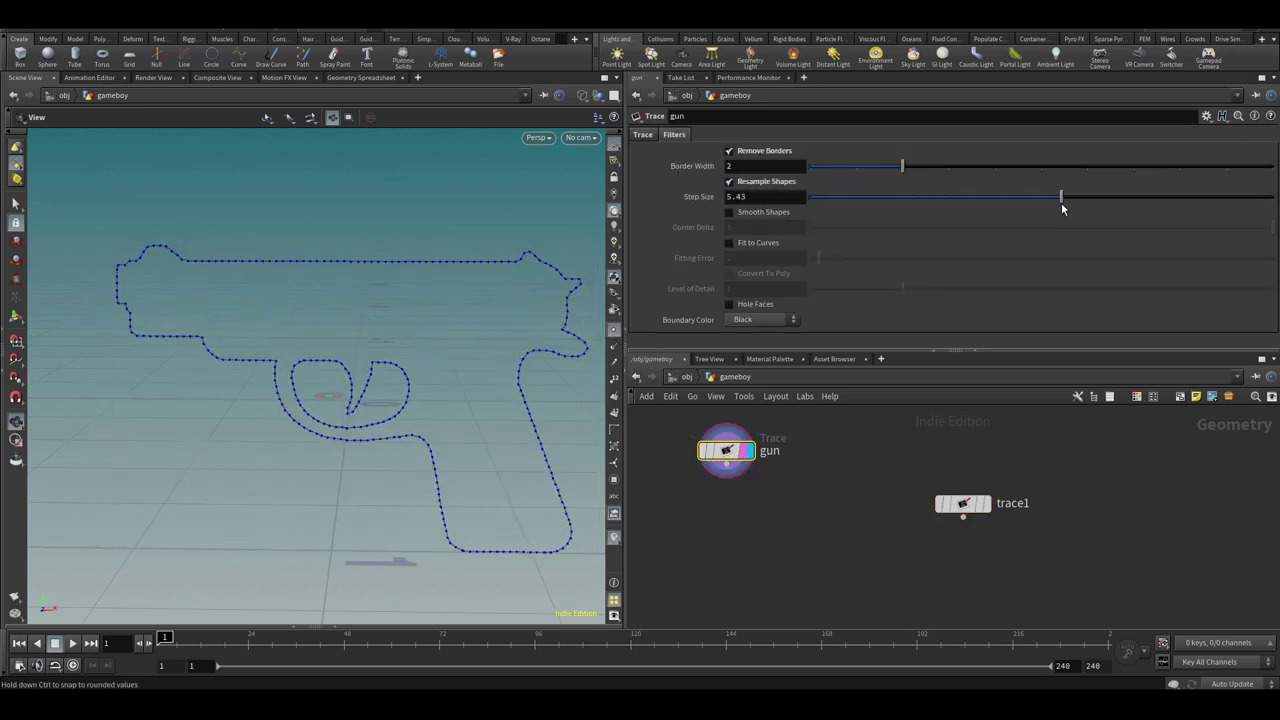
{"action": "left_click_drag", "start_coordinate": [828, 350], "coordinate": [822, 288]}
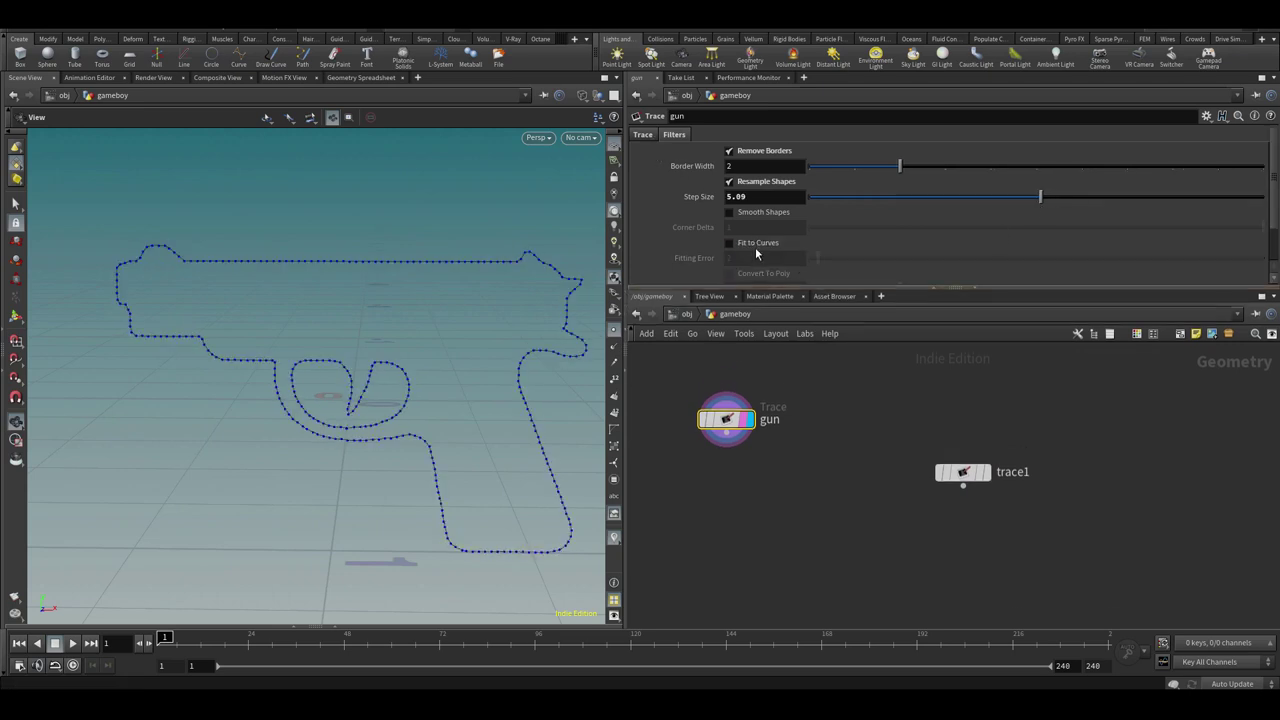
{"action": "middle_click_drag", "start_coordinate": [881, 436], "coordinate": [810, 419]}
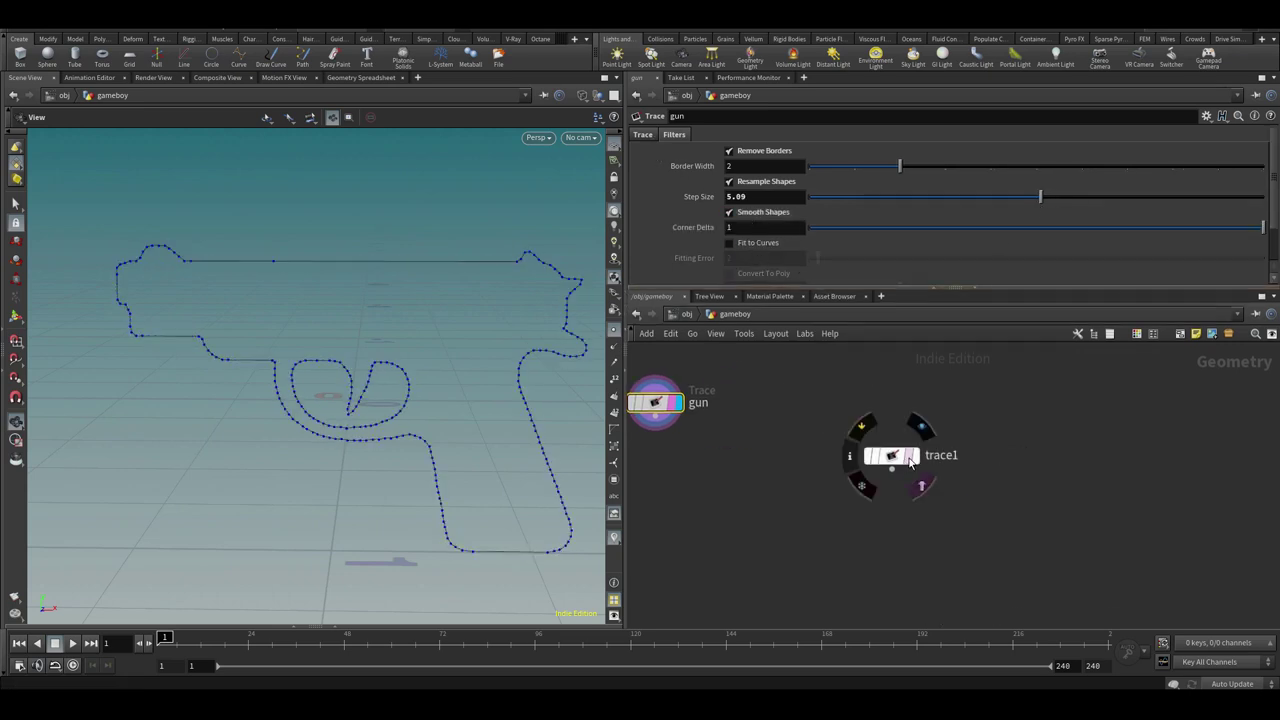
Display trace1 with Smooth Shapes enabled and show primitive numbers in the viewport
{"action": "left_click", "coordinate": [916, 457]}
{"action": "left_click_drag", "start_coordinate": [896, 456], "coordinate": [815, 449]}
{"action": "scroll", "coordinate": [446, 349], "scroll_direction": "up", "scroll_amount": 2}
{"action": "middle_click_drag", "start_coordinate": [738, 467], "coordinate": [760, 500]}
{"action": "scroll", "coordinate": [822, 412], "scroll_direction": "down", "scroll_amount": 2}
{"action": "left_click", "coordinate": [615, 417]}
{"action": "scroll", "coordinate": [346, 403], "scroll_direction": "down", "scroll_amount": 3}
{"action": "left_click_drag", "start_coordinate": [346, 403], "coordinate": [410, 374]}
Add a Blast node below trace1 and enable Delete Non Selected
{"action": "key", "text": "Tab"}
{"action": "type", "text": "bla"}
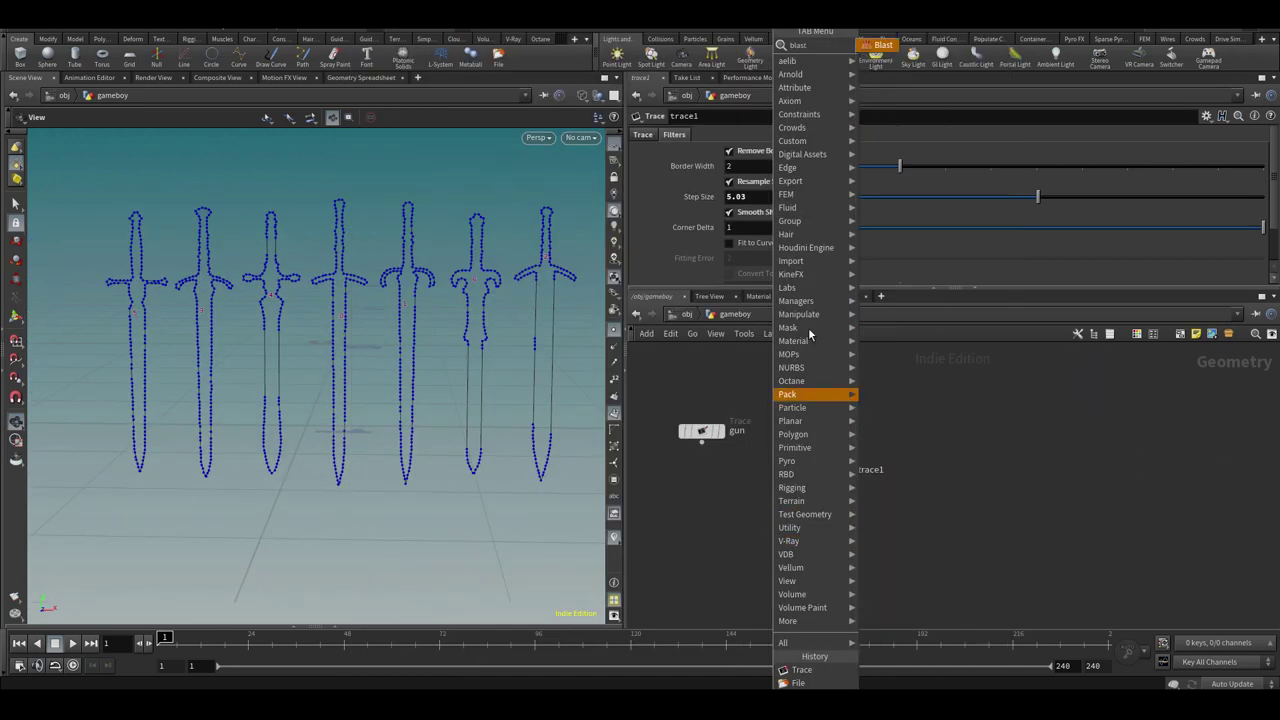
{"action": "left_click", "coordinate": [885, 45]}
{"action": "left_click", "coordinate": [818, 559]}
{"action": "left_click", "coordinate": [818, 549]}
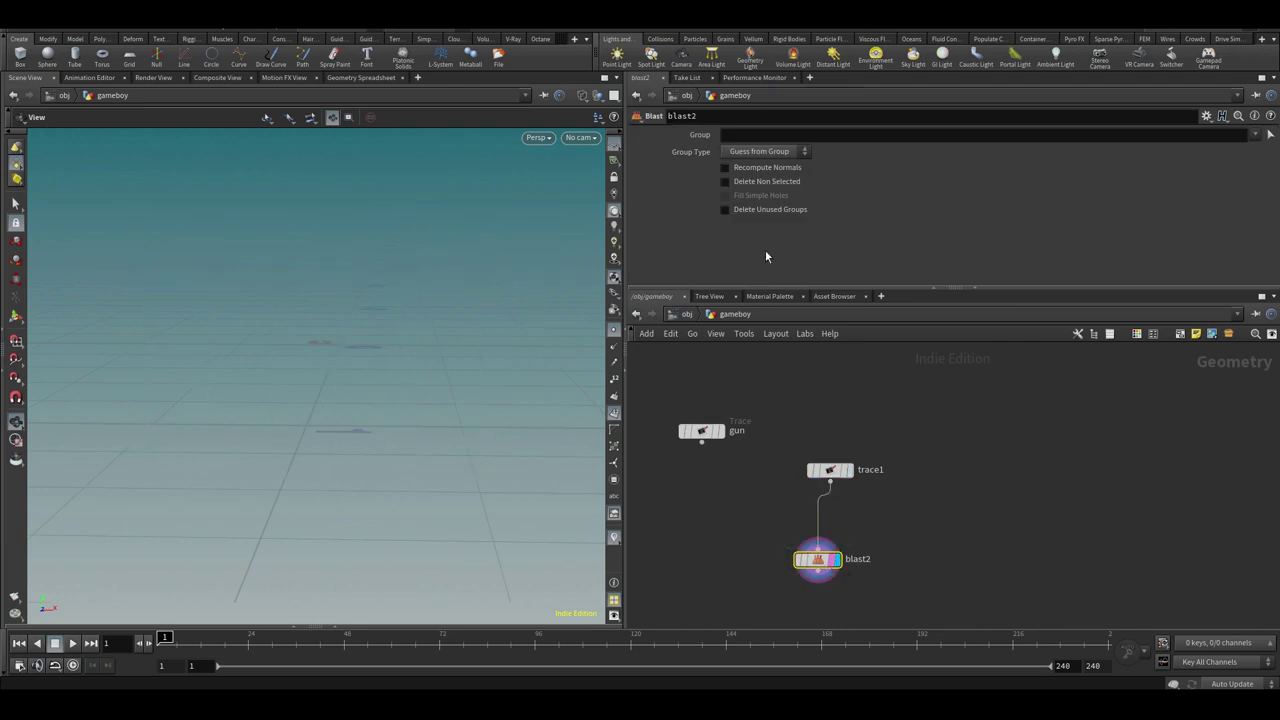
{"action": "left_click", "coordinate": [763, 184]}
Hide the point display and set the Blast group to 0 to isolate one sword
{"action": "middle_click_drag", "start_coordinate": [890, 493], "coordinate": [873, 417]}
{"action": "scroll", "coordinate": [873, 417], "scroll_direction": "up", "scroll_amount": 3}
{"action": "left_click", "coordinate": [615, 332]}
{"action": "middle_click_drag", "start_coordinate": [598, 258], "coordinate": [520, 286]}
{"action": "scroll", "coordinate": [520, 286], "scroll_direction": "up", "scroll_amount": 3}
{"action": "left_click_drag", "start_coordinate": [740, 136], "coordinate": [711, 168]}
{"action": "type", "text": "0"}
{"action": "key", "text": "Return"}
{"action": "middle_click_drag", "start_coordinate": [155, 470], "coordinate": [399, 340]}
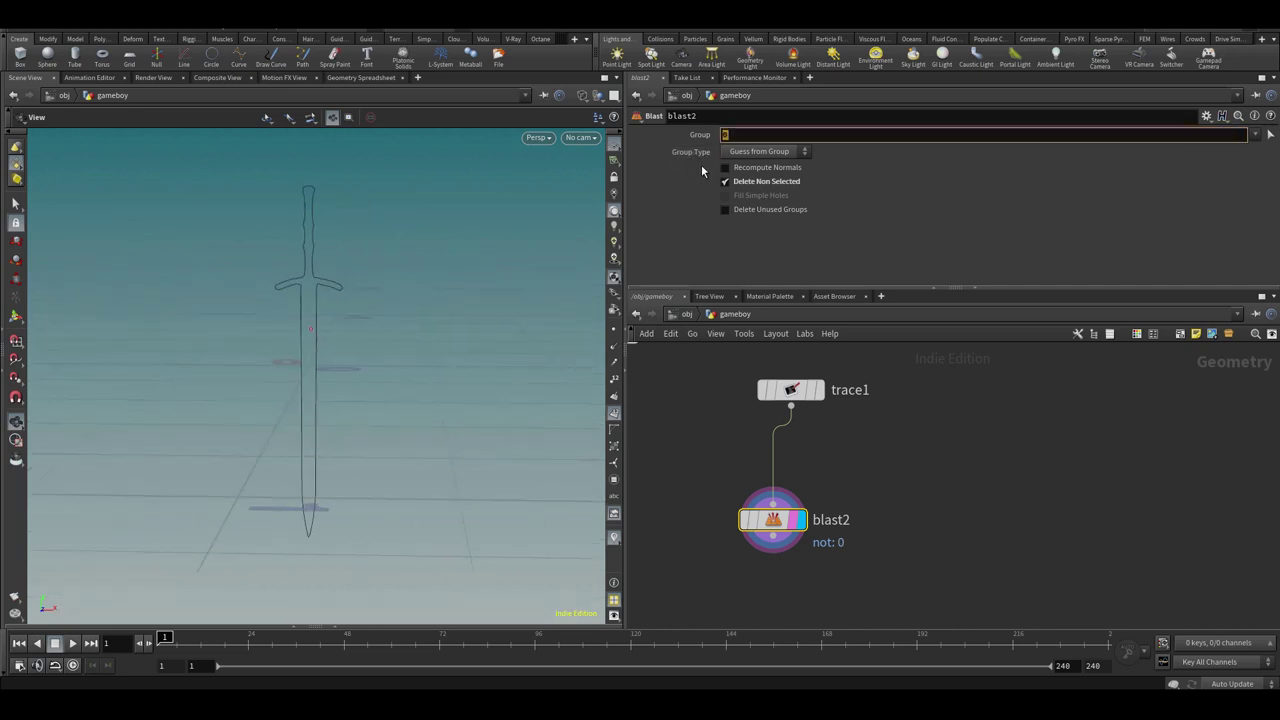
Try other primitive numbers in the Blast group, including 1 and 3, and go back to 0
{"action": "type", "text": "1"}
{"action": "key", "text": "Return"}
{"action": "left_click_drag", "start_coordinate": [737, 135], "coordinate": [711, 141]}
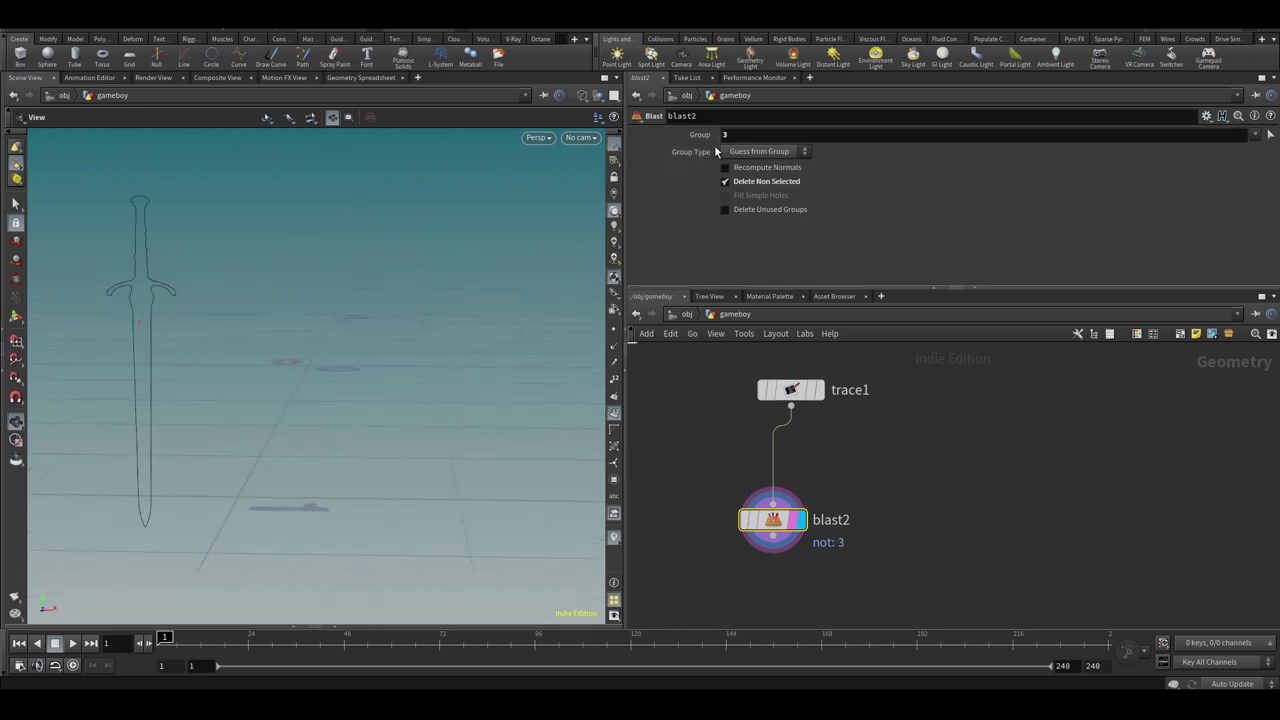
{"action": "type", "text": "0"}
{"action": "key", "text": "Return"}
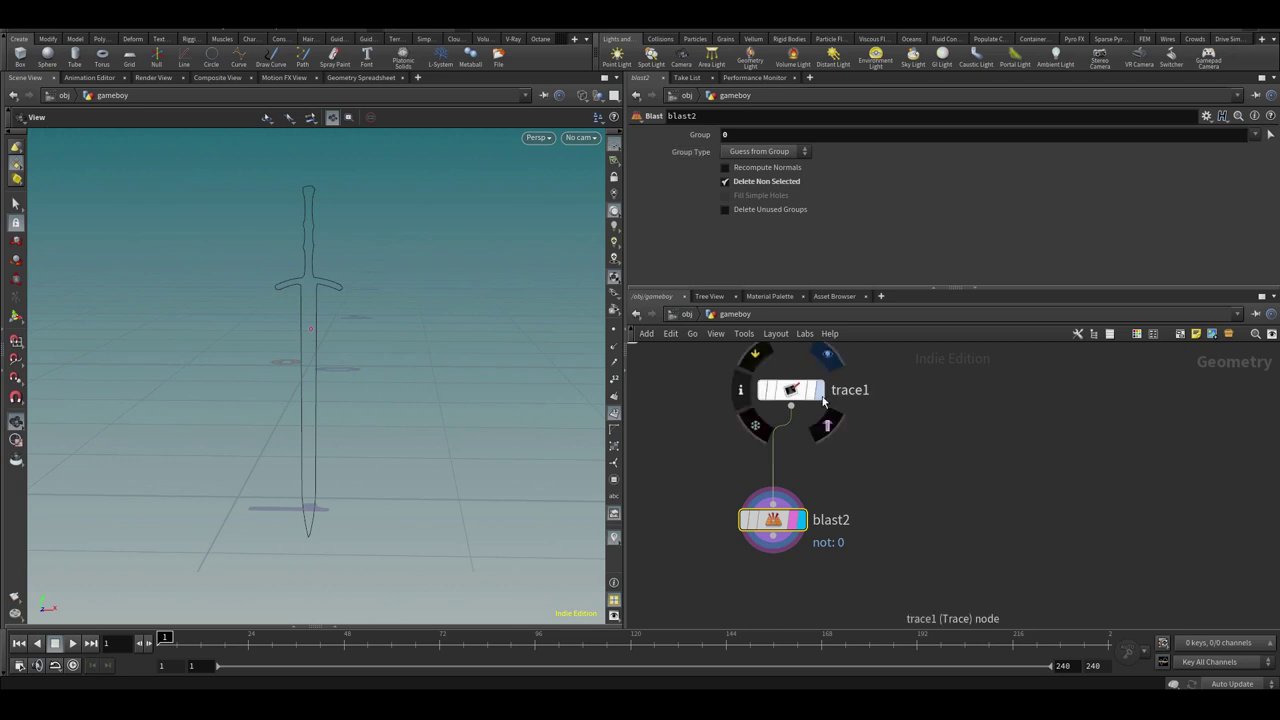
Compare with the primitive numbers on trace1, then keep only primitive 3 in blast2
{"action": "left_click", "coordinate": [820, 391]}
{"action": "left_click_drag", "start_coordinate": [858, 488], "coordinate": [759, 568]}
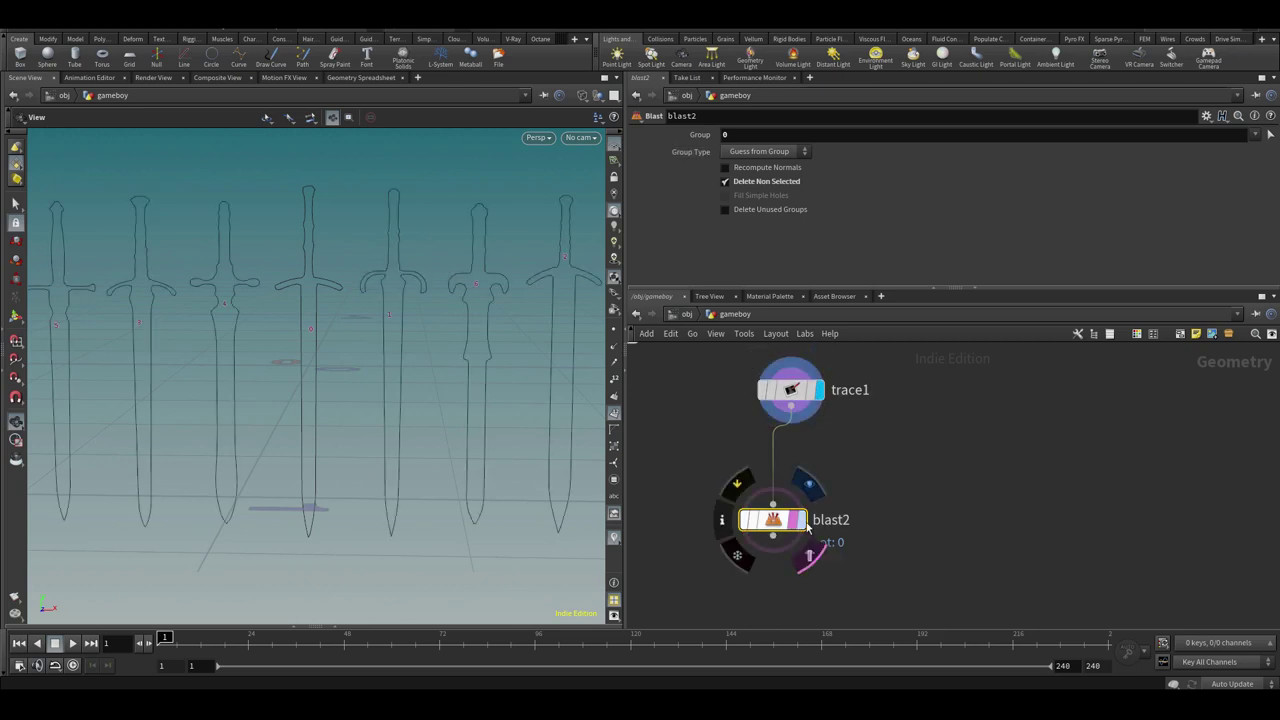
{"action": "left_click", "coordinate": [803, 521]}
{"action": "key", "text": "Return"}
Add a PolyExtrude node below blast2 and display it
{"action": "middle_click_drag", "start_coordinate": [794, 607], "coordinate": [786, 565]}
{"action": "scroll", "coordinate": [785, 553], "scroll_direction": "down", "scroll_amount": 1}
{"action": "key", "text": "Tab"}
{"action": "type", "text": "polyextr"}
{"action": "key", "text": "Return"}
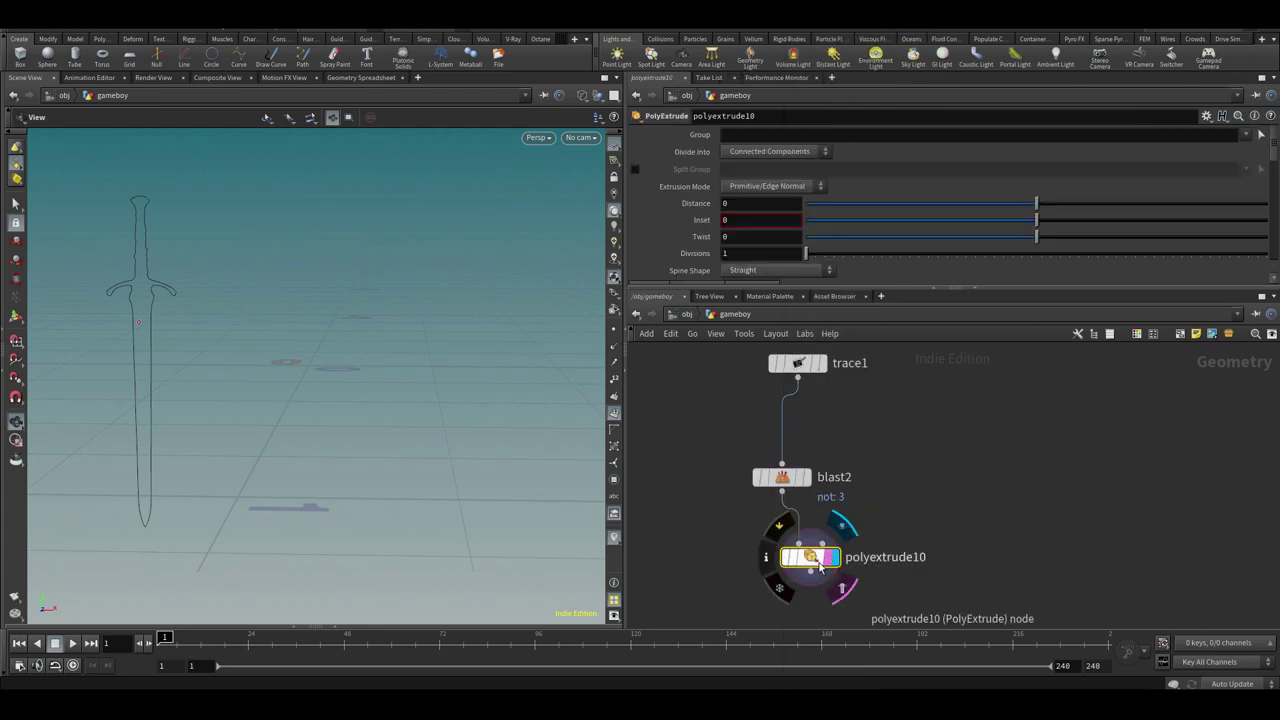
Insert a Transform node between blast2 and the PolyExtrude node
{"action": "left_click_drag", "start_coordinate": [426, 435], "coordinate": [520, 446]}
{"action": "key", "text": "Tab"}
{"action": "type", "text": "tr"}
{"action": "key", "text": "Down"}
{"action": "key", "text": "Down"}
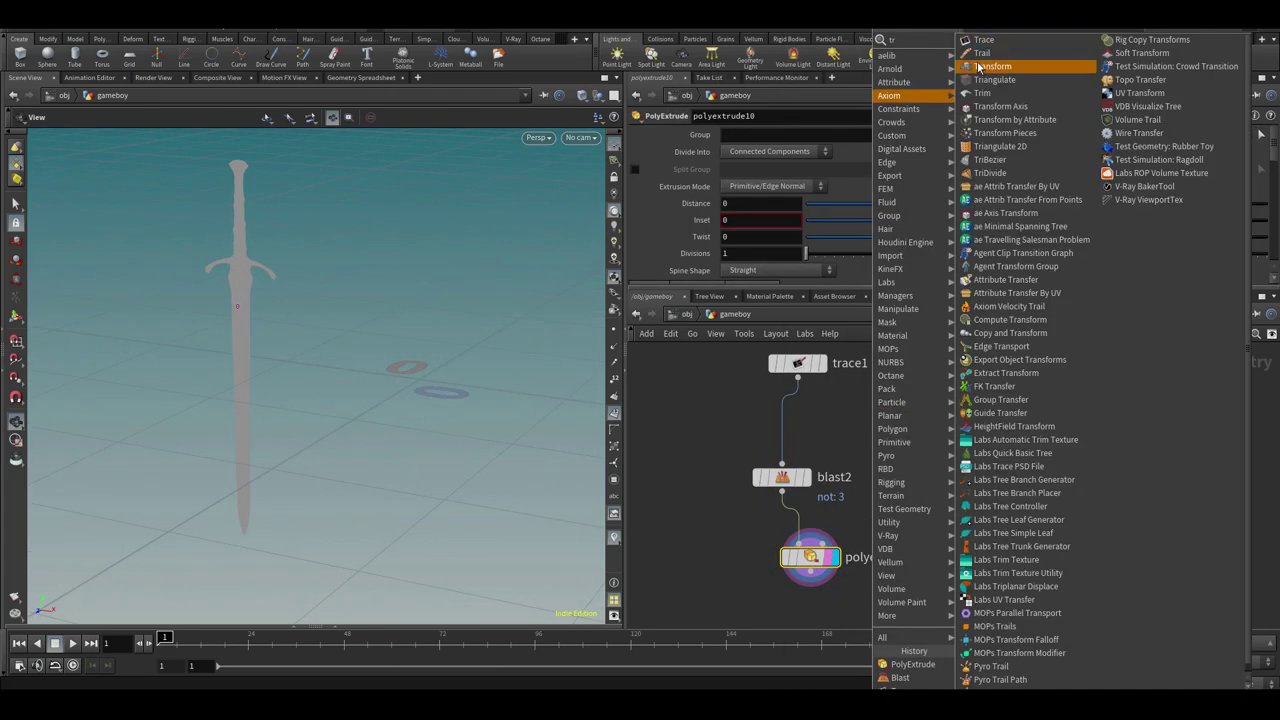
{"action": "key", "text": "Return"}
{"action": "left_click", "coordinate": [889, 529]}
Center the sword at the origin by setting the Transform's translation to -$CEX, -$CEY and -$CEZ
{"action": "type", "text": "-"}
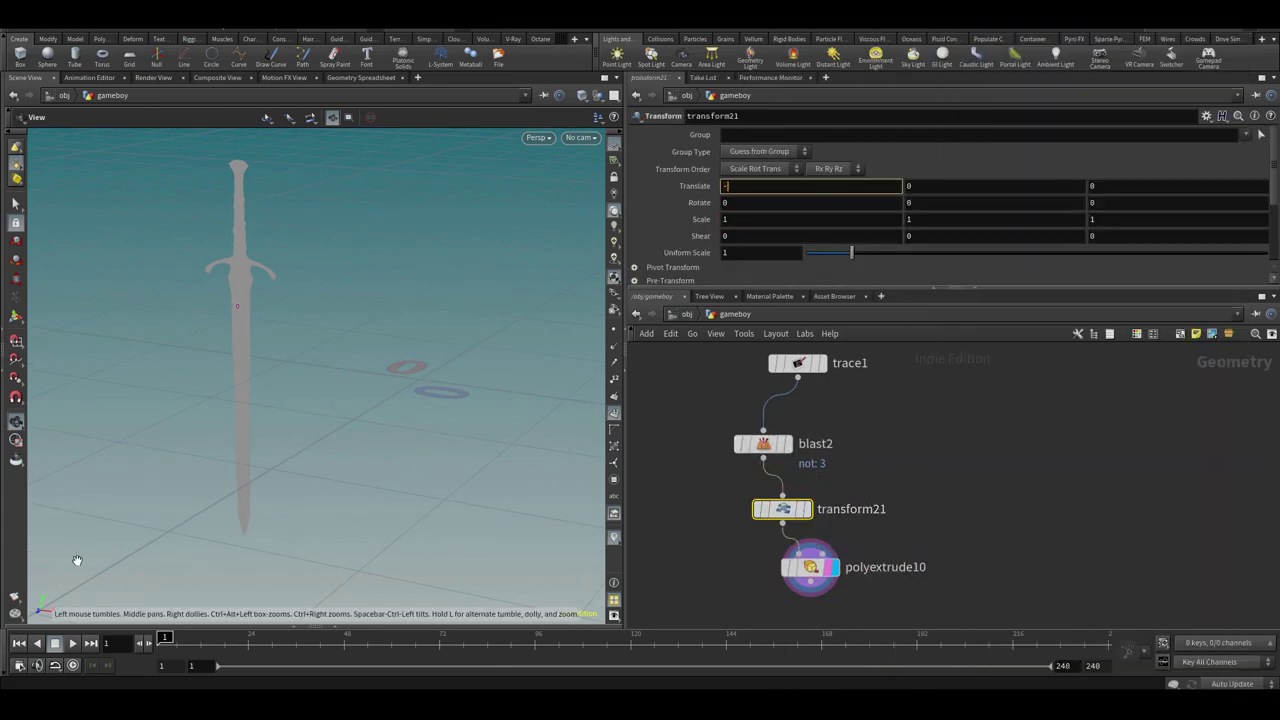
{"action": "type", "text": "$CEX"}
{"action": "key", "text": "Tab"}
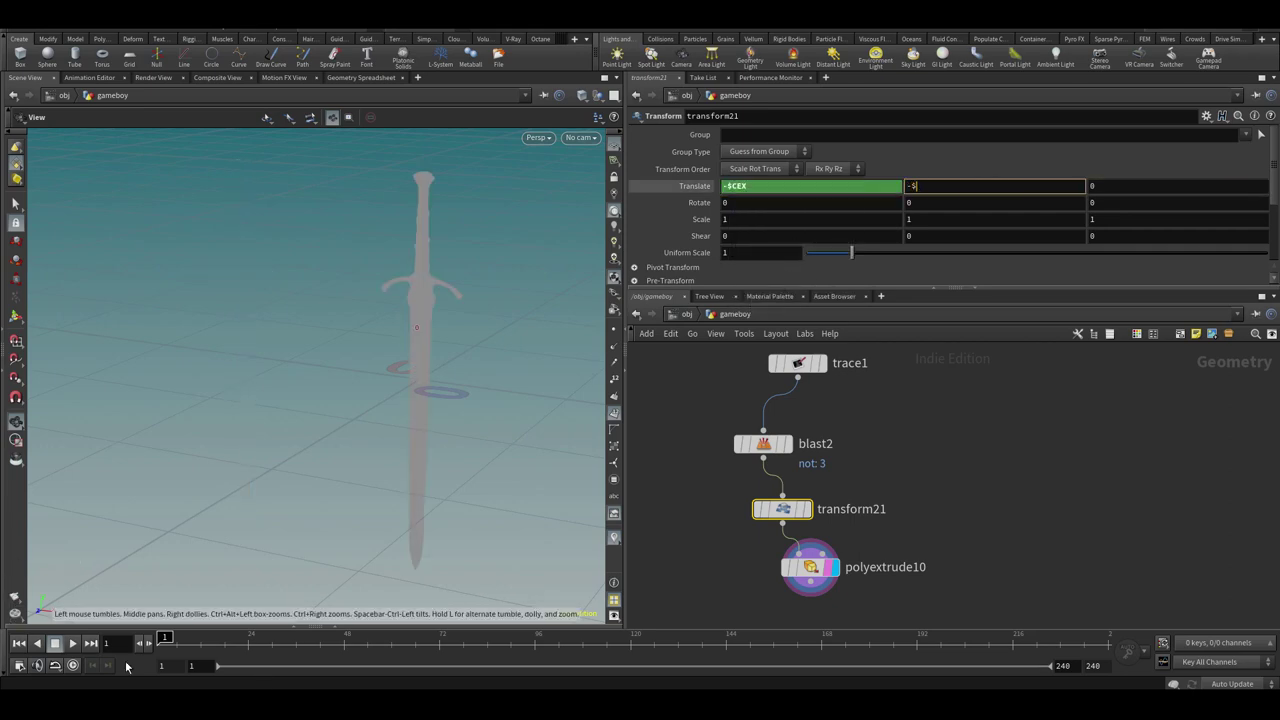
{"action": "key", "text": "Tab"}
{"action": "type", "text": "-$CEZ"}
{"action": "key", "text": "Return"}
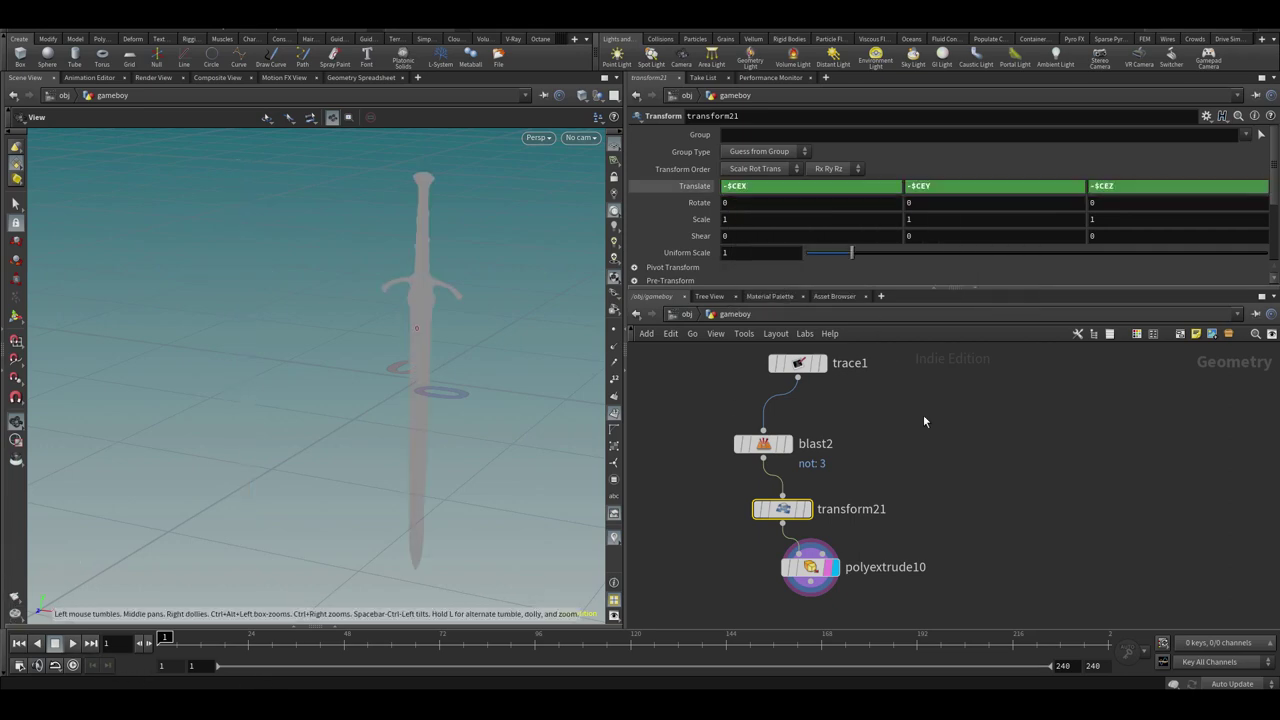
{"action": "key", "text": "Tab"}
{"action": "type", "text": "ali"}
{"action": "left_click", "coordinate": [1060, 41]}
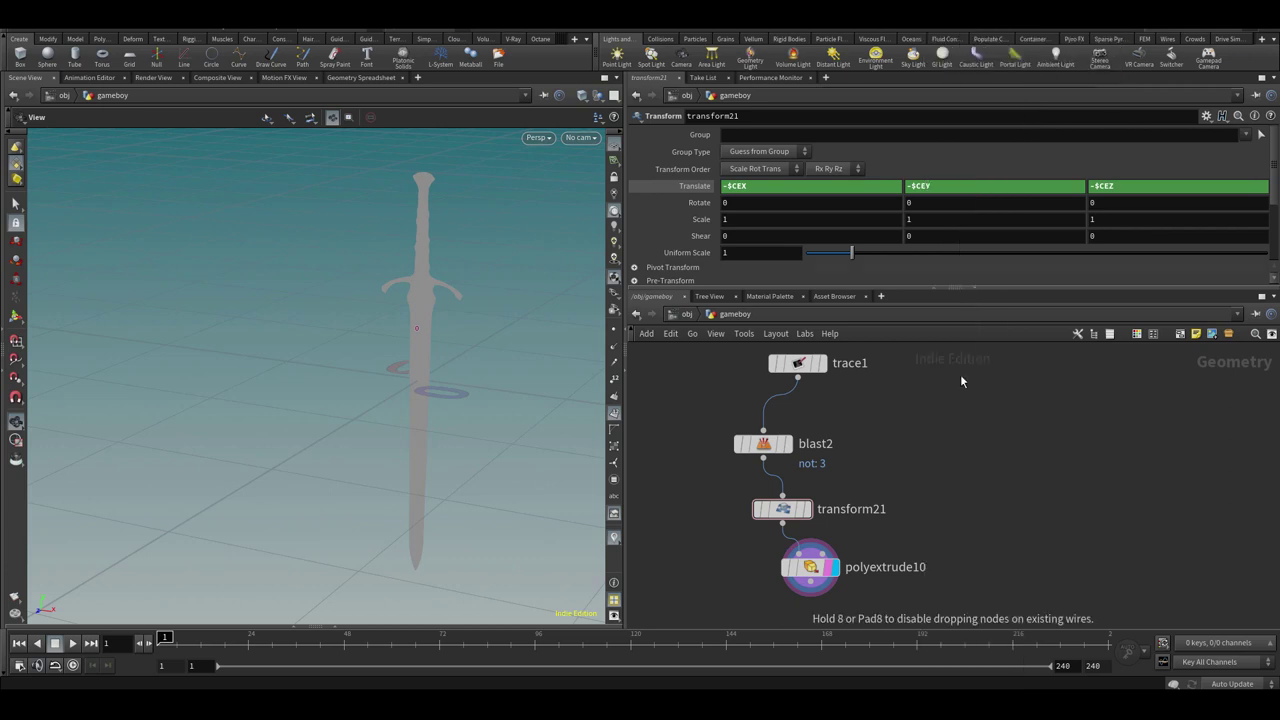
{"action": "left_click", "coordinate": [732, 500]}
{"action": "key", "text": "Delete"}
Copy the centering Transform node, connect the copy below the gun trace and display it
{"action": "middle_click_drag", "start_coordinate": [758, 413], "coordinate": [763, 467]}
{"action": "scroll", "coordinate": [764, 465], "scroll_direction": "down", "scroll_amount": 3}
{"action": "left_click_drag", "start_coordinate": [751, 388], "coordinate": [743, 455]}
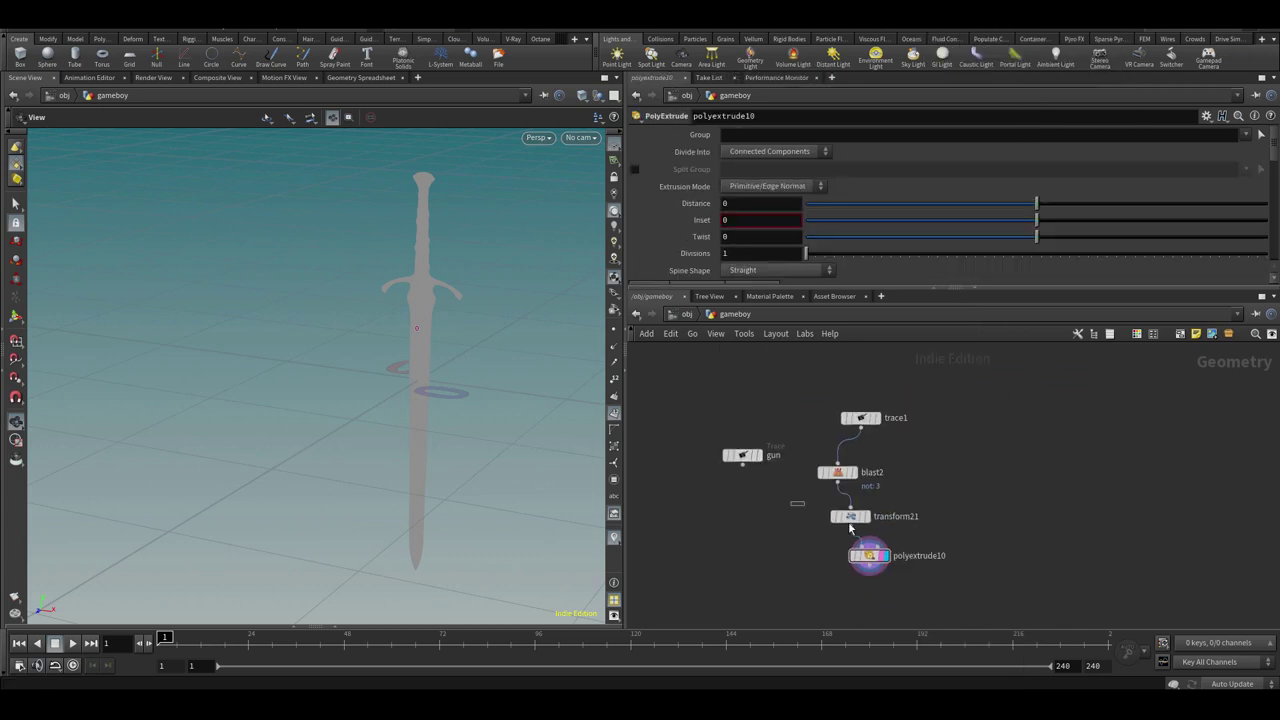
{"action": "left_click", "coordinate": [852, 516]}
{"action": "key", "text": "ctrl+c"}
{"action": "left_click", "coordinate": [753, 528]}
{"action": "left_click_drag", "start_coordinate": [440, 420], "coordinate": [491, 406]}
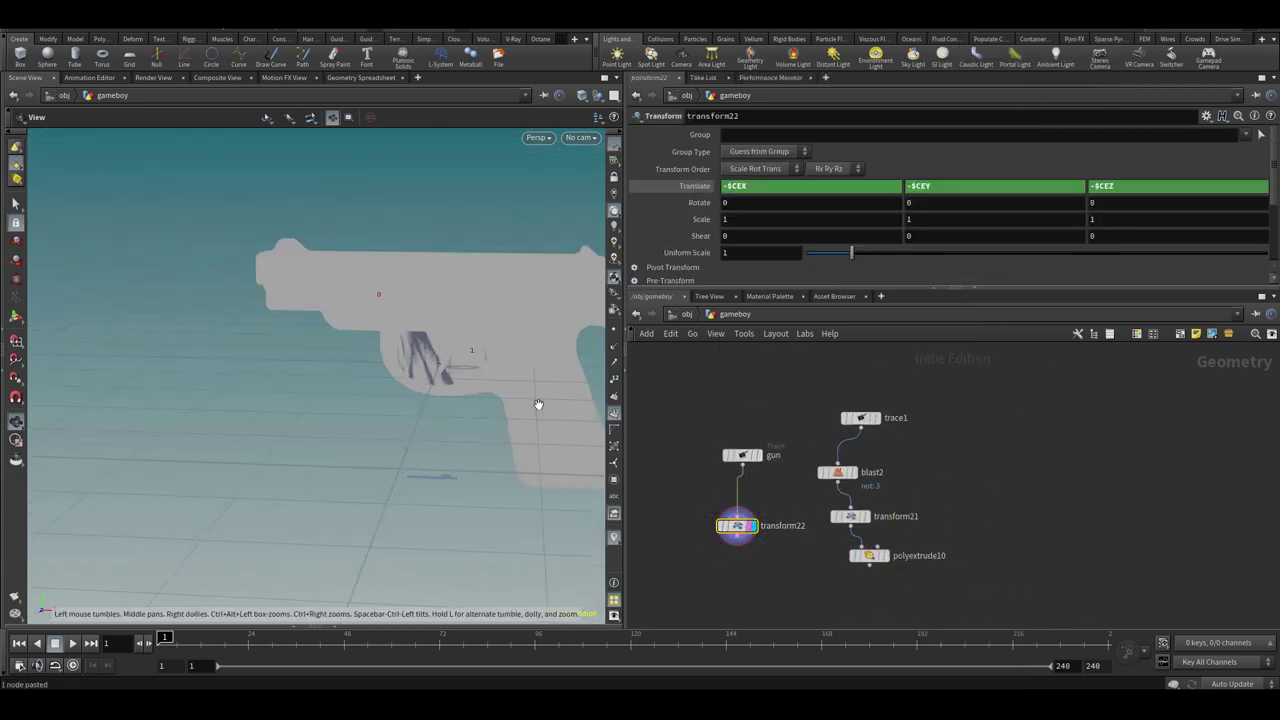
Insert a Hole node between the gun trace and its centering Transform node, and display the Transform's result
{"action": "left_click", "coordinate": [760, 456]}
{"action": "left_click_drag", "start_coordinate": [440, 343], "coordinate": [449, 368]}
{"action": "key", "text": "shift+w"}
{"action": "key", "text": "shift+w"}
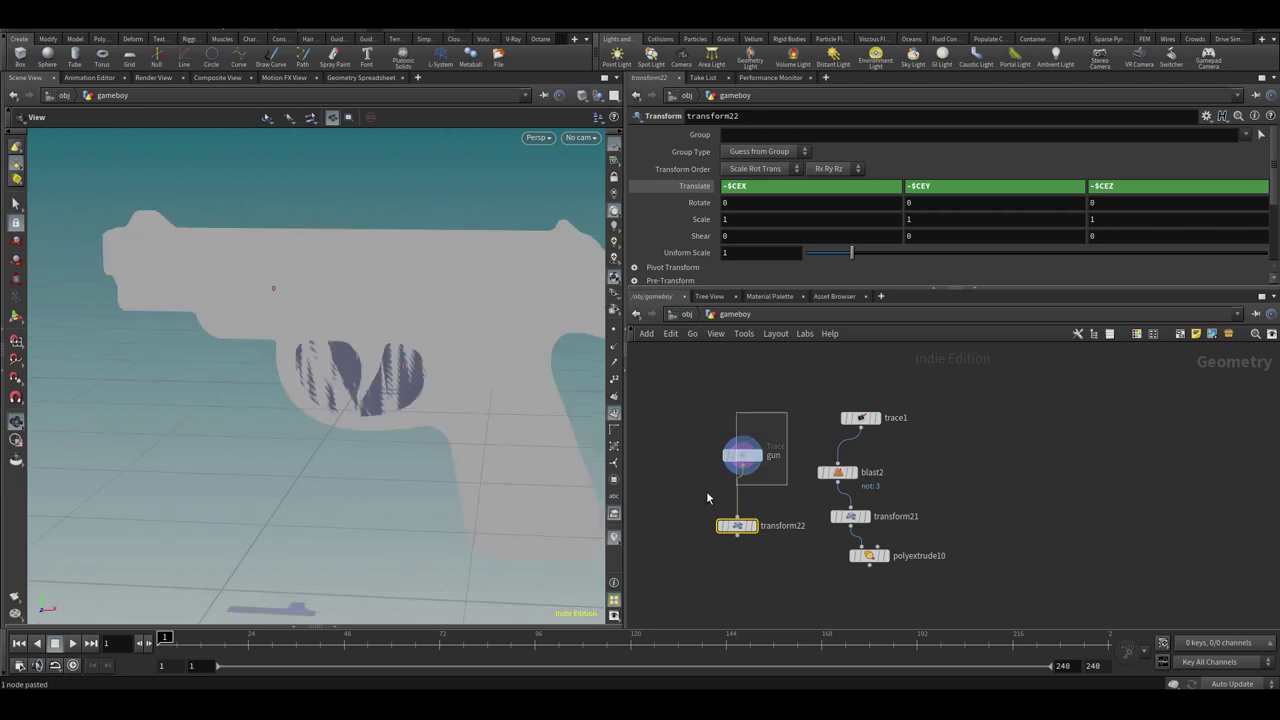
{"action": "left_click", "coordinate": [756, 458]}
{"action": "key", "text": "Tab"}
{"action": "type", "text": "hole"}
{"action": "left_click", "coordinate": [888, 41]}
{"action": "left_click", "coordinate": [742, 497]}
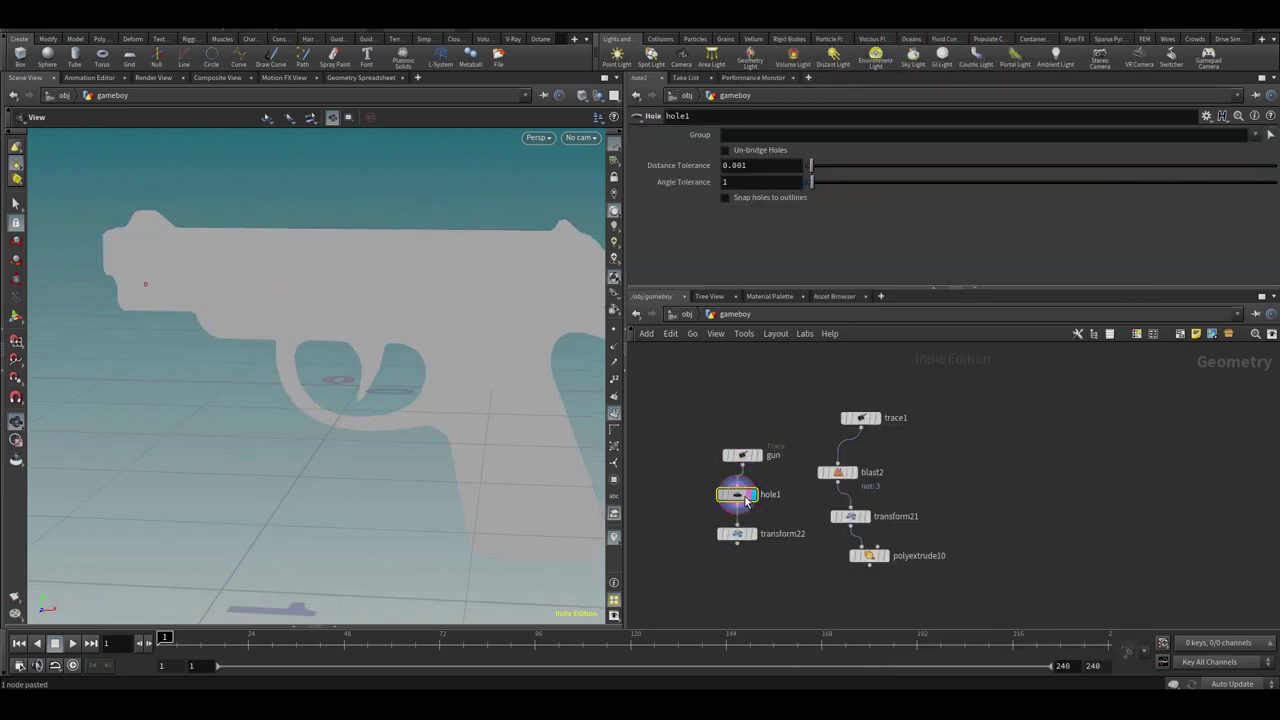
{"action": "scroll", "coordinate": [768, 514], "scroll_direction": "up", "scroll_amount": 2}
{"action": "left_click", "coordinate": [751, 480]}
{"action": "middle_click_drag", "start_coordinate": [757, 566], "coordinate": [746, 517]}
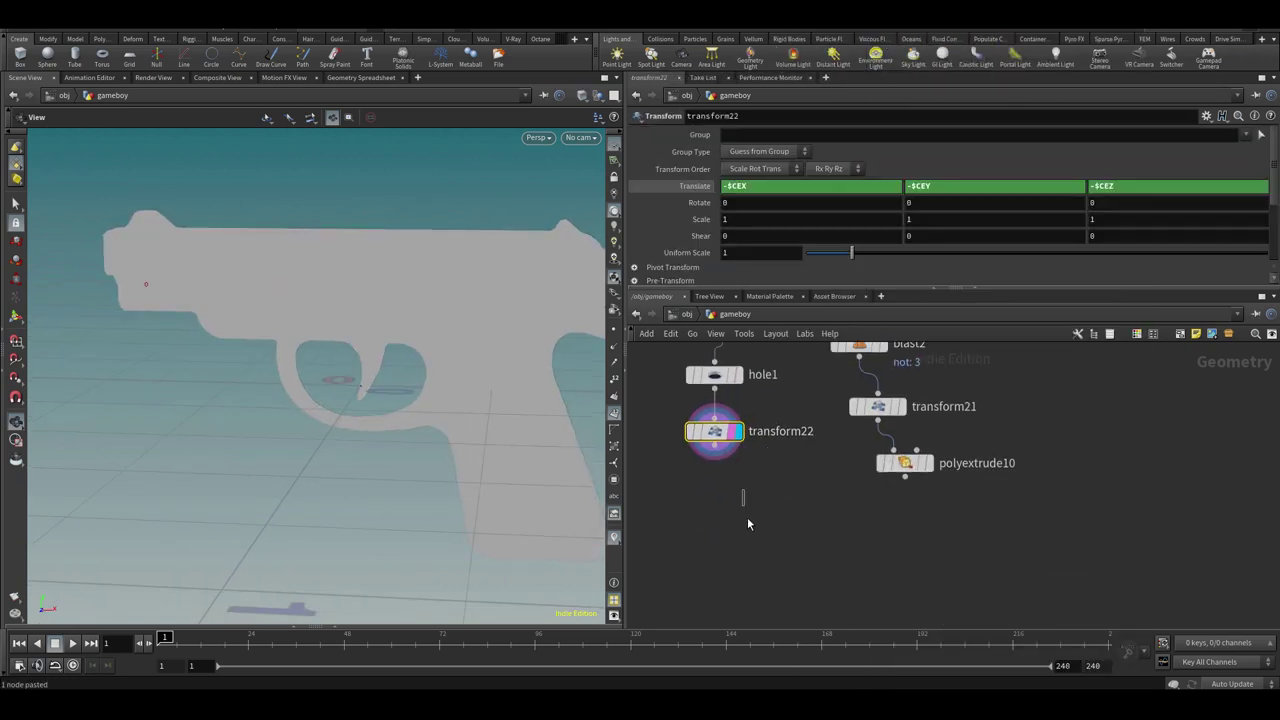
Replace the sword's PolyExtrude node with a Labs Thicken node below transform21 and display it
{"action": "left_click", "coordinate": [930, 464]}
{"action": "left_click_drag", "start_coordinate": [368, 323], "coordinate": [408, 278], "text": "alt"}
{"action": "key", "text": "Delete"}
{"action": "key", "text": "Tab"}
{"action": "type", "text": "thic"}
{"action": "key", "text": "Return"}
{"action": "left_click", "coordinate": [878, 497]}
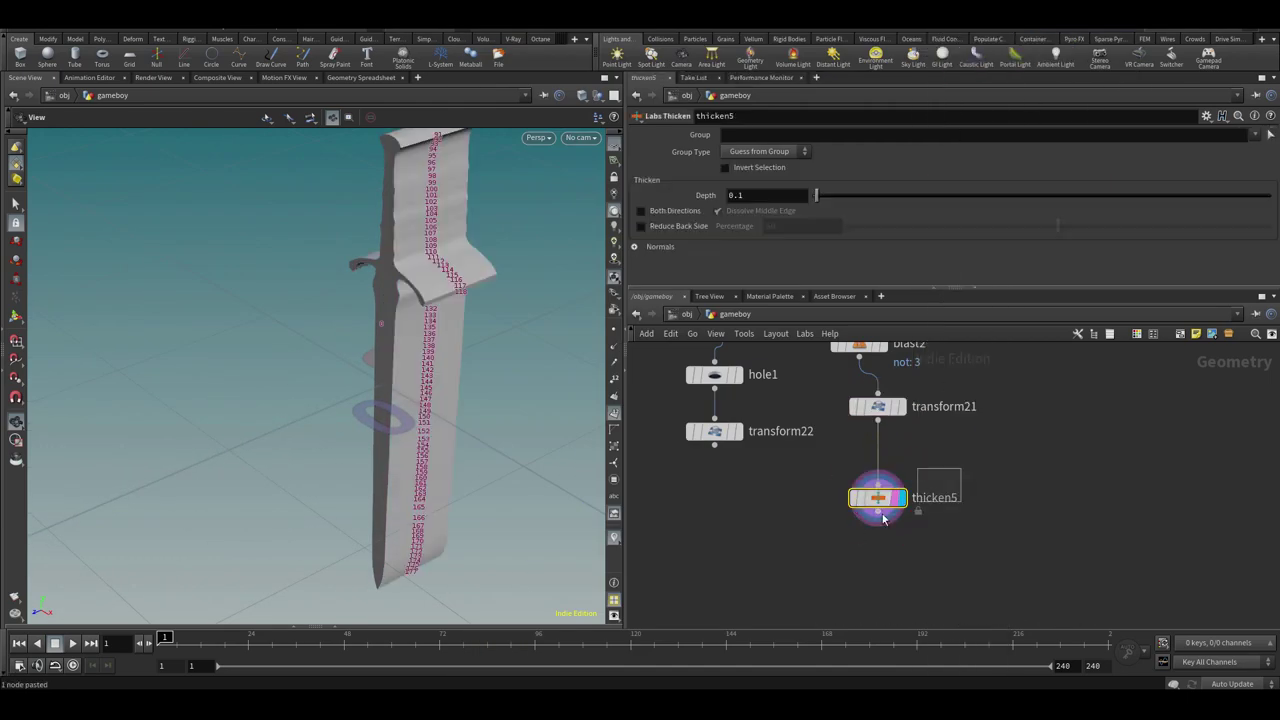
Thicken the sword in both directions with a depth of 0.02 and hide the point numbers
{"action": "left_click", "coordinate": [641, 211]}
{"action": "double_click", "coordinate": [742, 196]}
{"action": "type", "text": "02"}
{"action": "key", "text": "Return"}
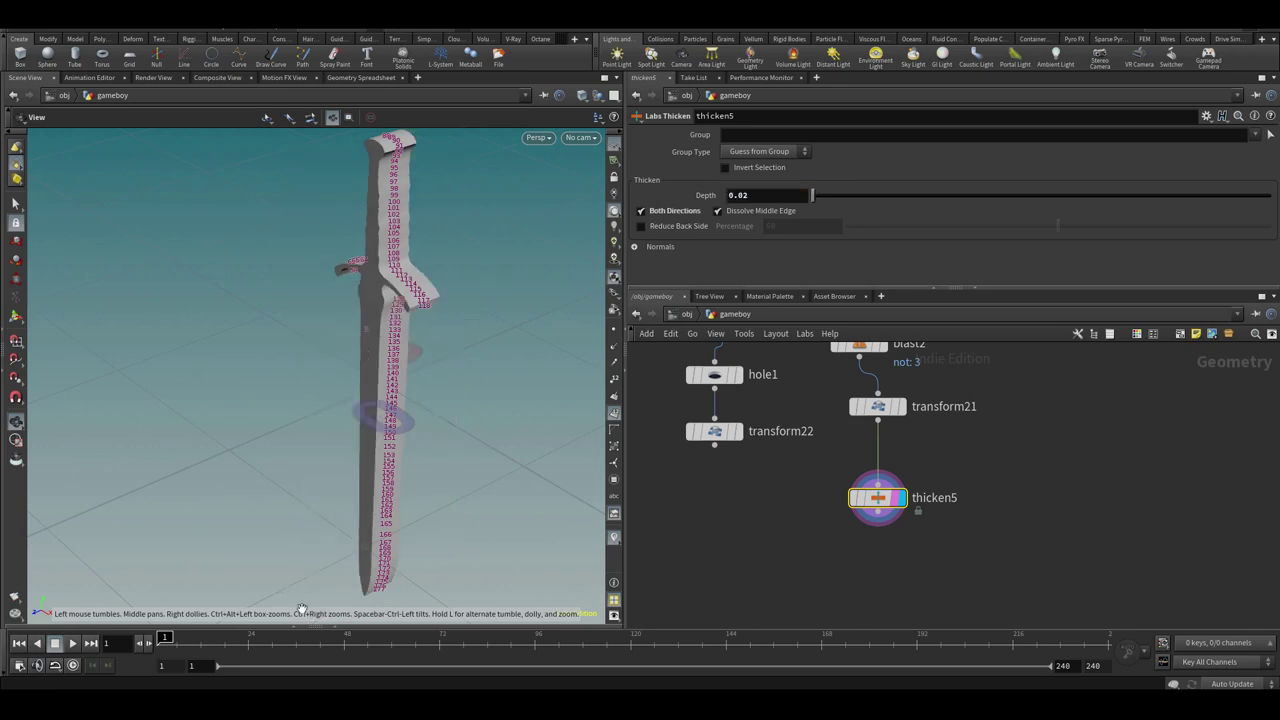
{"action": "left_click", "coordinate": [614, 413]}
{"action": "left_click_drag", "start_coordinate": [420, 420], "coordinate": [517, 391]}
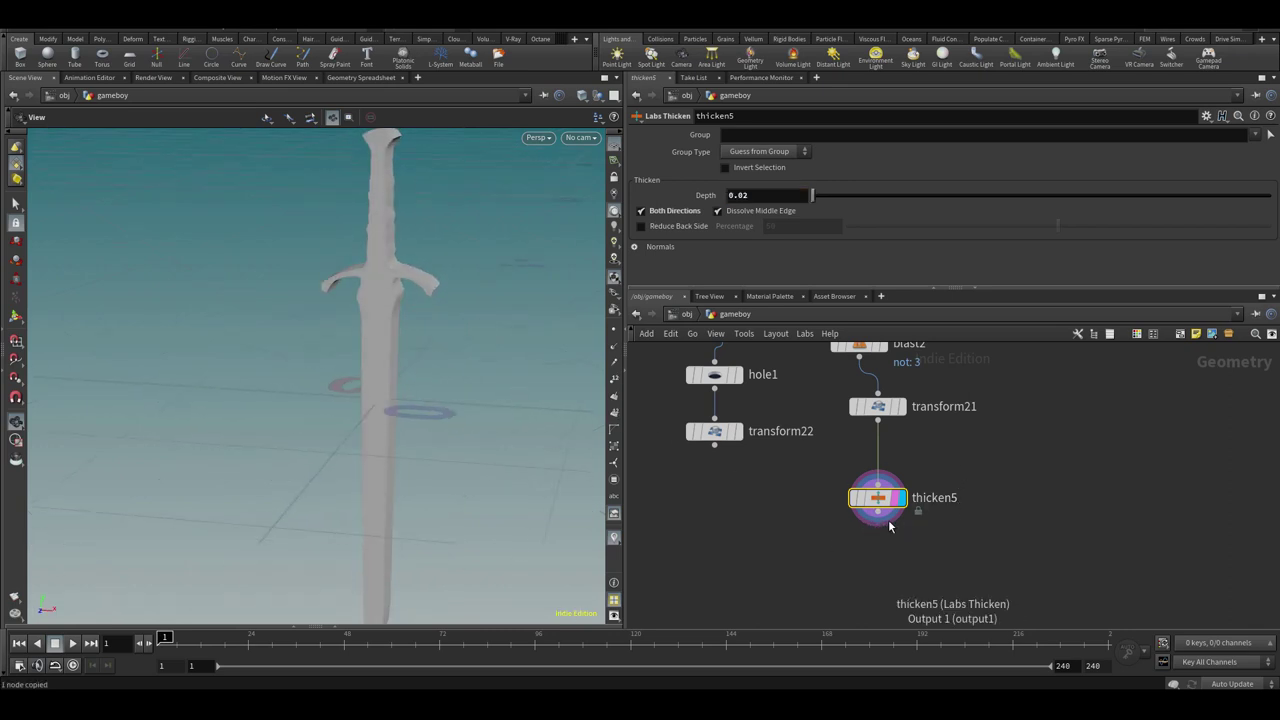
Copy the Labs Thicken node, connect the copy below transform22 and set the gun's thickening depth to 0.04
{"action": "key", "text": "ctrl+v"}
{"action": "left_click_drag", "start_coordinate": [889, 527], "coordinate": [753, 525]}
{"action": "left_click_drag", "start_coordinate": [715, 446], "coordinate": [752, 511]}
{"action": "scroll", "coordinate": [434, 409], "scroll_direction": "down", "scroll_amount": 5}
{"action": "left_click_drag", "start_coordinate": [434, 409], "coordinate": [492, 410]}
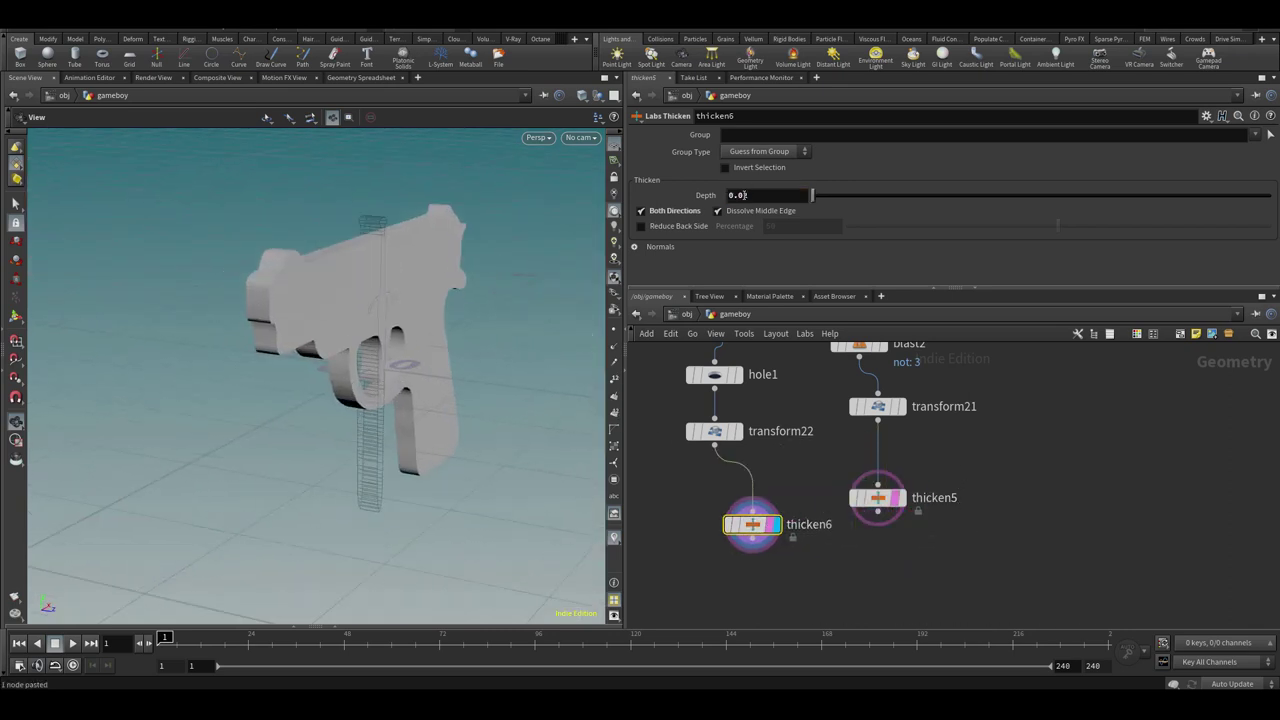
{"action": "type", "text": "4"}
{"action": "key", "text": "Return"}
Turn on the template flag of the console's merge8 node and display that node
{"action": "scroll", "coordinate": [822, 521], "scroll_direction": "down", "scroll_amount": 8}
{"action": "middle_click_drag", "start_coordinate": [877, 543], "coordinate": [881, 601]}
{"action": "left_click_drag", "start_coordinate": [878, 603], "coordinate": [785, 520]}
{"action": "left_click_drag", "start_coordinate": [837, 578], "coordinate": [805, 504]}
{"action": "right_click", "coordinate": [948, 477]}
{"action": "left_click", "coordinate": [985, 423]}
{"action": "scroll", "coordinate": [980, 410], "scroll_direction": "up", "scroll_amount": 5}
{"action": "middle_click_drag", "start_coordinate": [1150, 575], "coordinate": [1071, 503]}
{"action": "scroll", "coordinate": [1071, 503], "scroll_direction": "up", "scroll_amount": 7}
{"action": "left_click", "coordinate": [1002, 458]}
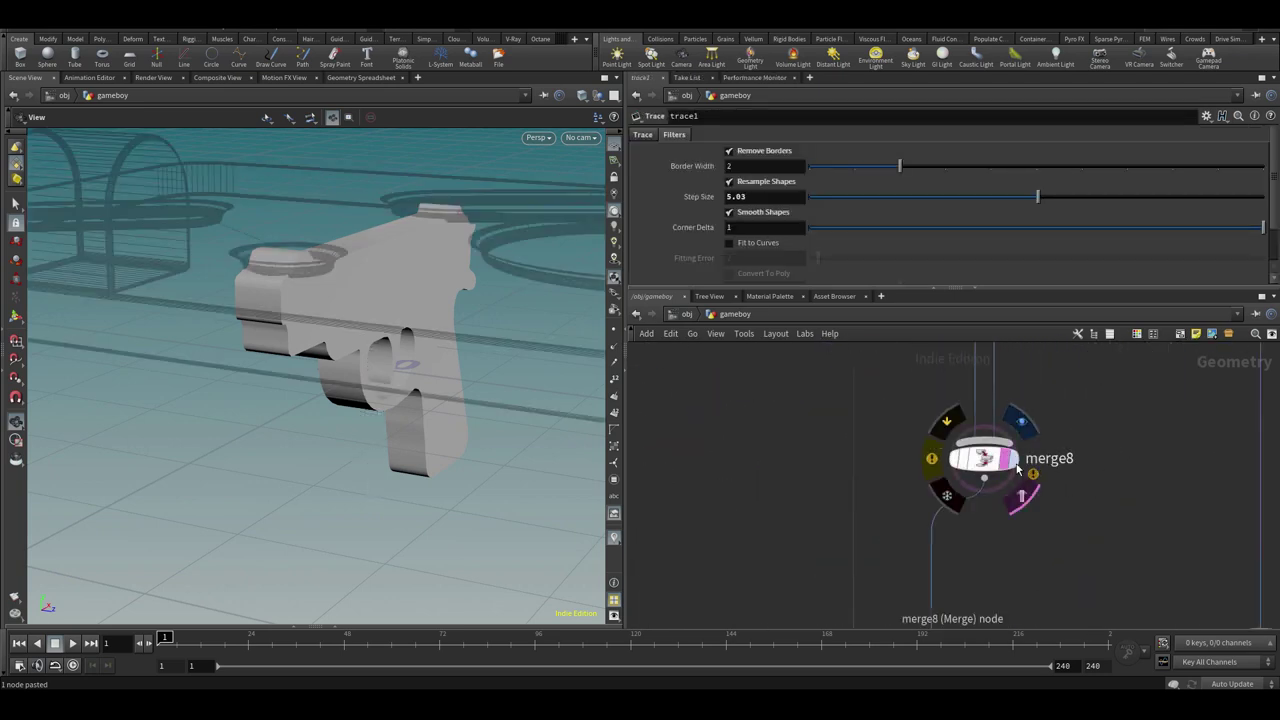
{"action": "left_click", "coordinate": [1013, 458]}
{"action": "scroll", "coordinate": [381, 286], "scroll_direction": "down", "scroll_amount": 4}
{"action": "left_click_drag", "start_coordinate": [381, 286], "coordinate": [186, 320]}
Move the gun and sword node chains next to the console's node network
{"action": "middle_click_drag", "start_coordinate": [400, 300], "coordinate": [186, 330]}
{"action": "scroll", "coordinate": [780, 410], "scroll_direction": "down", "scroll_amount": 5}
{"action": "middle_click_drag", "start_coordinate": [760, 425], "coordinate": [1150, 475]}
{"action": "middle_click_drag", "start_coordinate": [785, 475], "coordinate": [953, 550]}
{"action": "scroll", "coordinate": [955, 535], "scroll_direction": "down", "scroll_amount": 3}
{"action": "left_click_drag", "start_coordinate": [776, 368], "coordinate": [813, 480]}
{"action": "left_click_drag", "start_coordinate": [1087, 506], "coordinate": [1124, 410]}
{"action": "scroll", "coordinate": [1174, 485], "scroll_direction": "up", "scroll_amount": 3}
{"action": "middle_click_drag", "start_coordinate": [1177, 480], "coordinate": [1109, 495]}
{"action": "left_click_drag", "start_coordinate": [1016, 429], "coordinate": [832, 585]}
{"action": "middle_click_drag", "start_coordinate": [1141, 618], "coordinate": [1096, 502]}
{"action": "left_click_drag", "start_coordinate": [1096, 502], "coordinate": [1037, 544]}
{"action": "left_click_drag", "start_coordinate": [1051, 507], "coordinate": [1042, 562]}
{"action": "left_click_drag", "start_coordinate": [1019, 477], "coordinate": [1022, 467]}
Select the sword chain's nodes and automatically arrange their layout
{"action": "left_click", "coordinate": [981, 516]}
{"action": "middle_click_drag", "start_coordinate": [981, 516], "coordinate": [991, 540]}
{"action": "left_click_drag", "start_coordinate": [767, 355], "coordinate": [828, 557]}
{"action": "key", "text": "shift+l"}
{"action": "left_click", "coordinate": [941, 563]}
Add a Transform node below the sword's Labs Thicken node and display it
{"action": "key", "text": "Tab"}
{"action": "type", "text": "gr"}
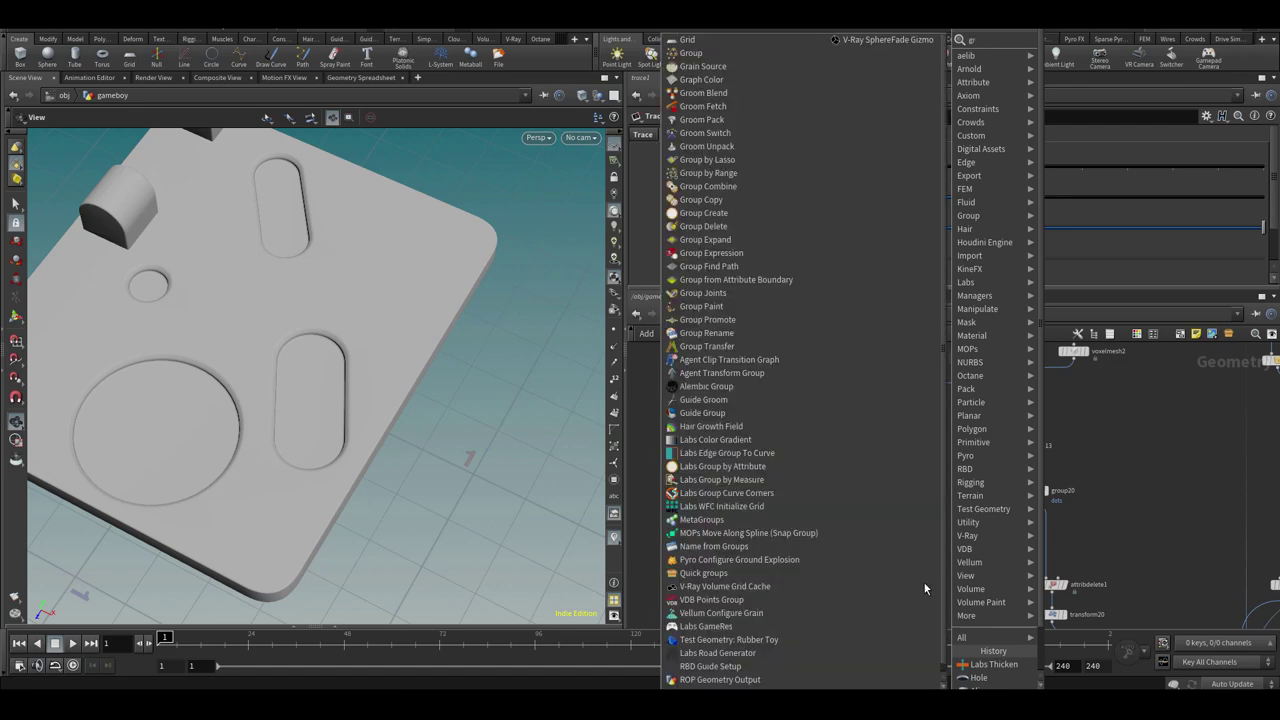
{"action": "key", "text": "Escape"}
{"action": "key", "text": "Tab"}
{"action": "type", "text": "tr"}
{"action": "key", "text": "Down"}
{"action": "key", "text": "Down"}
{"action": "key", "text": "Return"}
{"action": "left_click", "coordinate": [876, 540]}
{"action": "left_click_drag", "start_coordinate": [804, 480], "coordinate": [876, 532]}
{"action": "left_click", "coordinate": [889, 540]}
{"action": "scroll", "coordinate": [1123, 451], "scroll_direction": "up", "scroll_amount": 1}
Show the console's merge8 node as a template for placing the sword
{"action": "scroll", "coordinate": [1123, 451], "scroll_direction": "down", "scroll_amount": 2}
{"action": "middle_click_drag", "start_coordinate": [1172, 456], "coordinate": [942, 430]}
{"action": "scroll", "coordinate": [1100, 452], "scroll_direction": "up", "scroll_amount": 3}
{"action": "left_click", "coordinate": [1057, 461]}
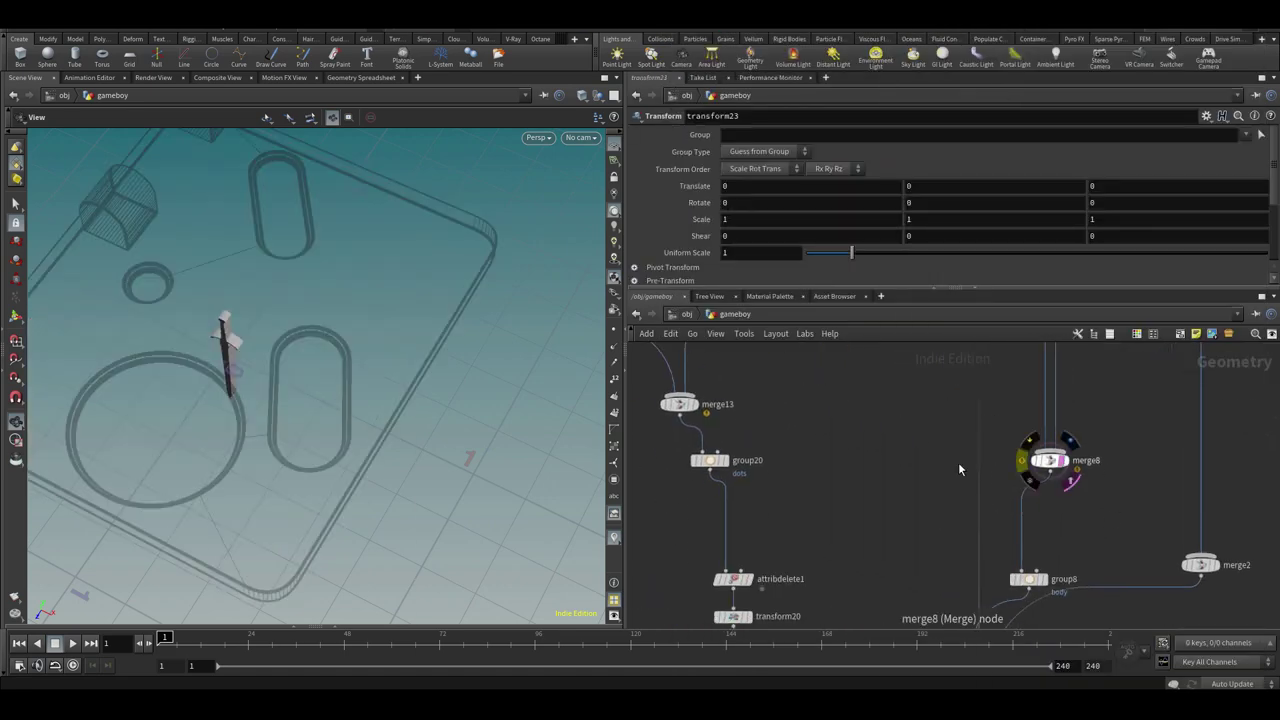
Lay the sword flat by rotating it -90° about X, and turn it about 37° about Y
{"action": "middle_click_drag", "start_coordinate": [700, 496], "coordinate": [1000, 453]}
{"action": "key", "text": "Return"}
{"action": "left_click_drag", "start_coordinate": [242, 365], "coordinate": [249, 303]}
{"action": "left_click_drag", "start_coordinate": [778, 203], "coordinate": [678, 233]}
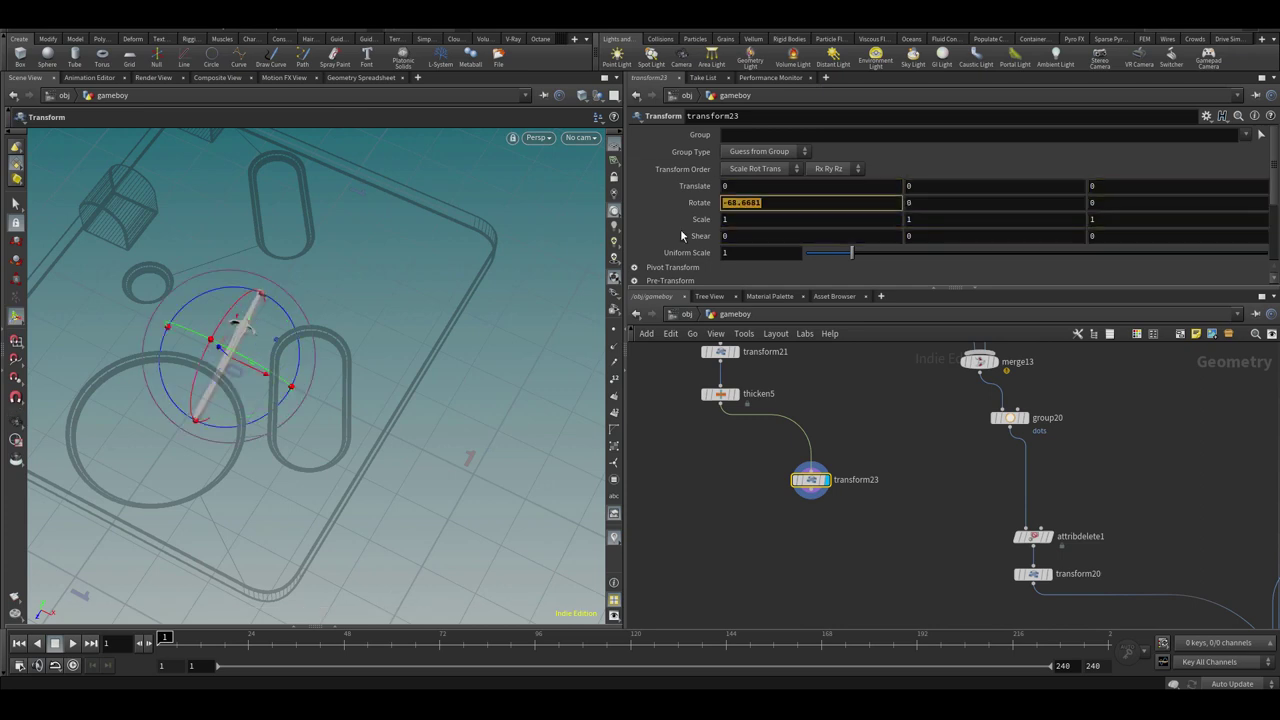
{"action": "left_click_drag", "start_coordinate": [246, 418], "coordinate": [292, 406]}
{"action": "right_click_drag", "start_coordinate": [224, 362], "coordinate": [274, 348], "text": "alt"}
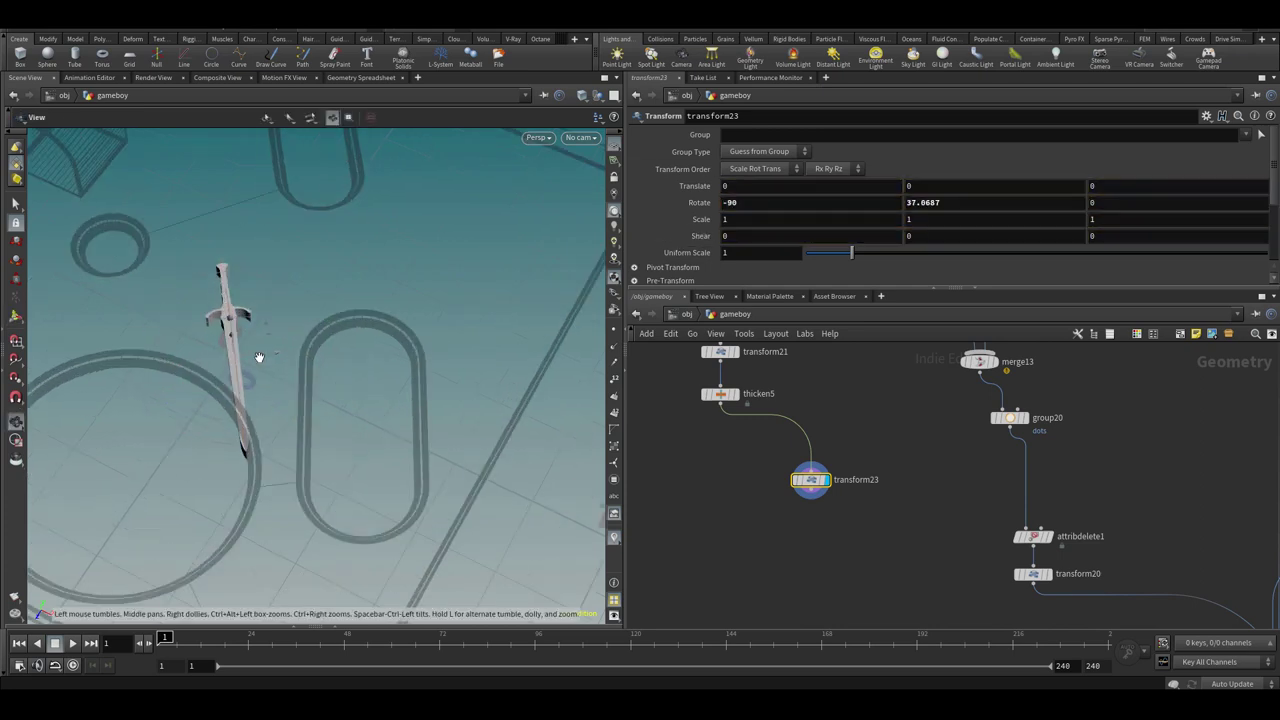
Place the sword inside the tilted pill-shaped recess above the large circle, aligning it along the recess in the top view
{"action": "left_click_drag", "start_coordinate": [240, 346], "coordinate": [337, 330]}
{"action": "middle_click_drag", "start_coordinate": [347, 298], "coordinate": [409, 423], "text": "alt"}
{"action": "left_click_drag", "start_coordinate": [383, 410], "coordinate": [376, 358]}
{"action": "left_click_drag", "start_coordinate": [351, 247], "coordinate": [398, 258]}
{"action": "left_click_drag", "start_coordinate": [398, 262], "coordinate": [363, 337], "text": "alt"}
{"action": "key", "text": "space+2"}
{"action": "left_click_drag", "start_coordinate": [321, 270], "coordinate": [373, 326]}
{"action": "key", "text": "t"}
{"action": "left_click_drag", "start_coordinate": [374, 325], "coordinate": [373, 328]}
Rearrange the gun's node chain beside the sword's chain
{"action": "middle_click_drag", "start_coordinate": [843, 567], "coordinate": [958, 583]}
{"action": "scroll", "coordinate": [893, 505], "scroll_direction": "down", "scroll_amount": 5}
{"action": "left_click_drag", "start_coordinate": [776, 393], "coordinate": [712, 484]}
{"action": "left_click_drag", "start_coordinate": [746, 474], "coordinate": [840, 560]}
{"action": "scroll", "coordinate": [860, 569], "scroll_direction": "up", "scroll_amount": 6}
{"action": "middle_click_drag", "start_coordinate": [860, 569], "coordinate": [825, 520]}
Add a Transform node below the gun's Labs Thicken node and display it
{"action": "left_click", "coordinate": [825, 515]}
{"action": "left_click_drag", "start_coordinate": [967, 427], "coordinate": [1098, 487]}
{"action": "key", "text": "Tab"}
{"action": "type", "text": "tr"}
{"action": "left_click", "coordinate": [662, 69]}
{"action": "left_click", "coordinate": [819, 564]}
{"action": "left_click", "coordinate": [837, 563]}
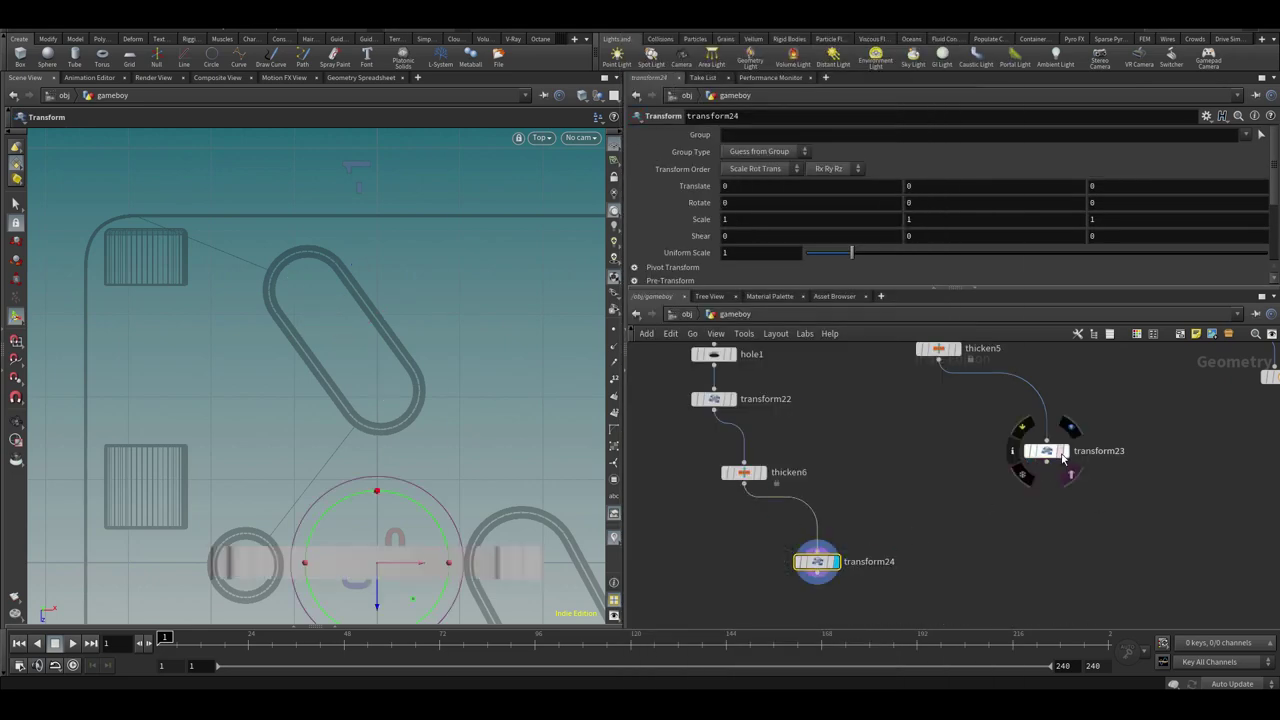
Undo the freehand change to the gun and set its X rotation to 90
{"action": "key", "text": "space+1"}
{"action": "scroll", "coordinate": [400, 485], "scroll_direction": "down", "scroll_amount": 6}
{"action": "left_click_drag", "start_coordinate": [443, 463], "coordinate": [470, 520]}
{"action": "key", "text": "ctrl+z"}
{"action": "left_click_drag", "start_coordinate": [776, 199], "coordinate": [692, 252]}
{"action": "type", "text": "90"}
{"action": "key", "text": "Return"}
Scale the gun uniformly to 0.33, turn it about -61° about Y and move it into the pill-shaped recess beside the large circle
{"action": "left_click_drag", "start_coordinate": [426, 528], "coordinate": [332, 554]}
{"action": "middle_click_drag", "start_coordinate": [873, 457], "coordinate": [837, 448]}
{"action": "key", "text": "space+2"}
{"action": "scroll", "coordinate": [374, 314], "scroll_direction": "down", "scroll_amount": 2}
{"action": "left_click_drag", "start_coordinate": [851, 253], "coordinate": [822, 254]}
{"action": "left_click_drag", "start_coordinate": [357, 407], "coordinate": [454, 408]}
Set the Width of the sweep1 node to 0.238 to resize the recess around the gun
{"action": "middle_click_drag", "start_coordinate": [871, 404], "coordinate": [869, 604]}
{"action": "scroll", "coordinate": [810, 524], "scroll_direction": "down", "scroll_amount": 5}
{"action": "middle_click_drag", "start_coordinate": [940, 420], "coordinate": [890, 550]}
{"action": "scroll", "coordinate": [906, 408], "scroll_direction": "up", "scroll_amount": 6}
{"action": "left_click", "coordinate": [726, 442]}
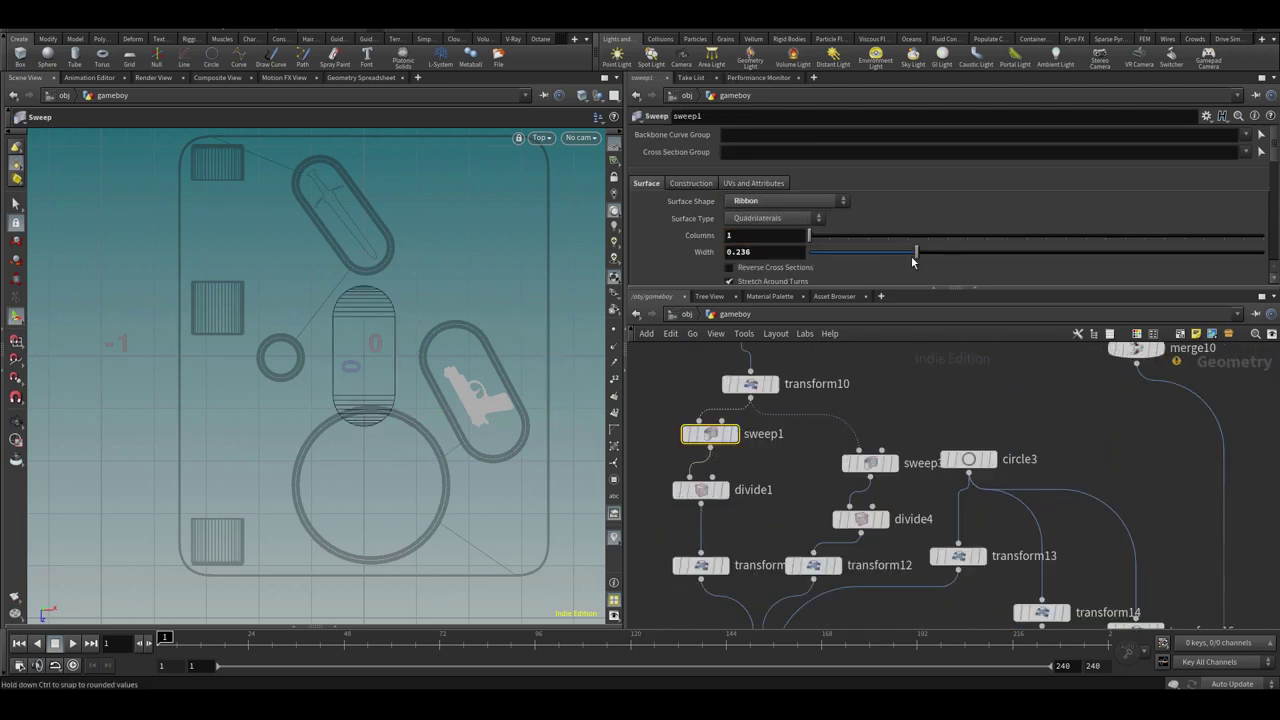
Copy transform10 and insert the copy between line1 and the other recess's Sweep node, so both recesses adjust separately
{"action": "middle_click_drag", "start_coordinate": [767, 461], "coordinate": [808, 484]}
{"action": "left_click", "coordinate": [746, 394]}
{"action": "left_click_drag", "start_coordinate": [785, 428], "coordinate": [765, 421]}
{"action": "key", "text": "ctrl+c"}
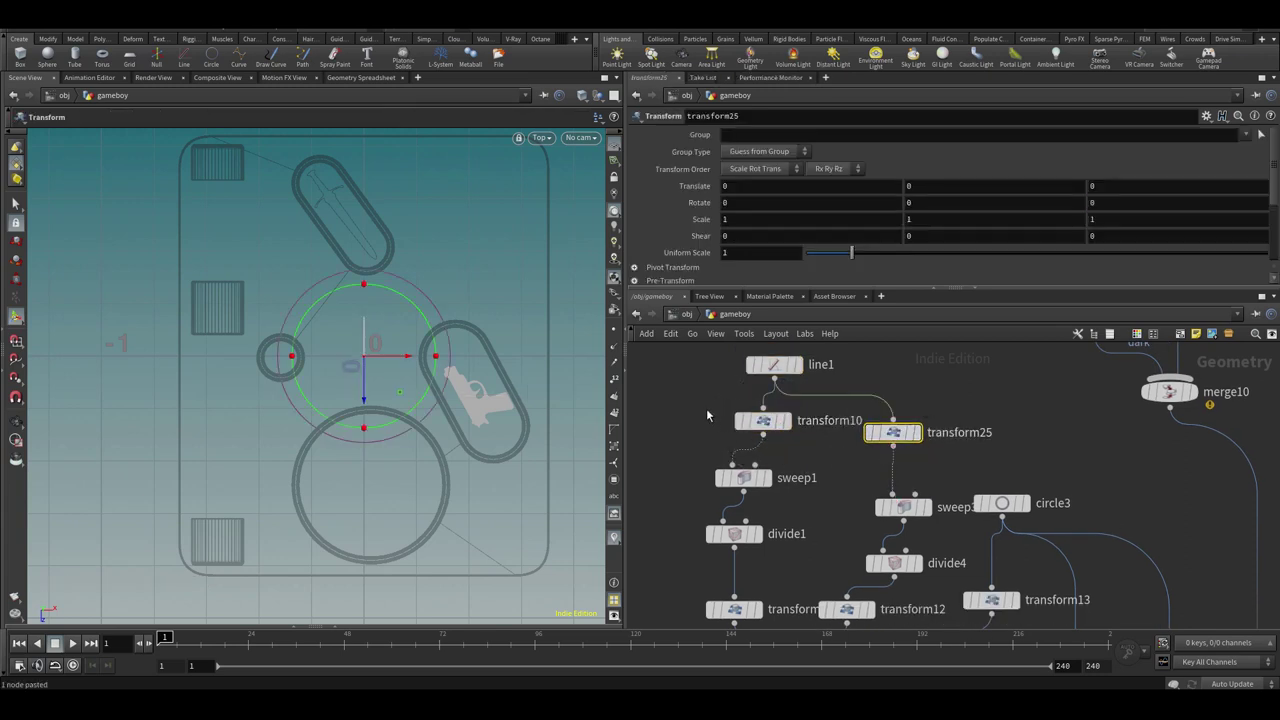
{"action": "left_click", "coordinate": [747, 478]}
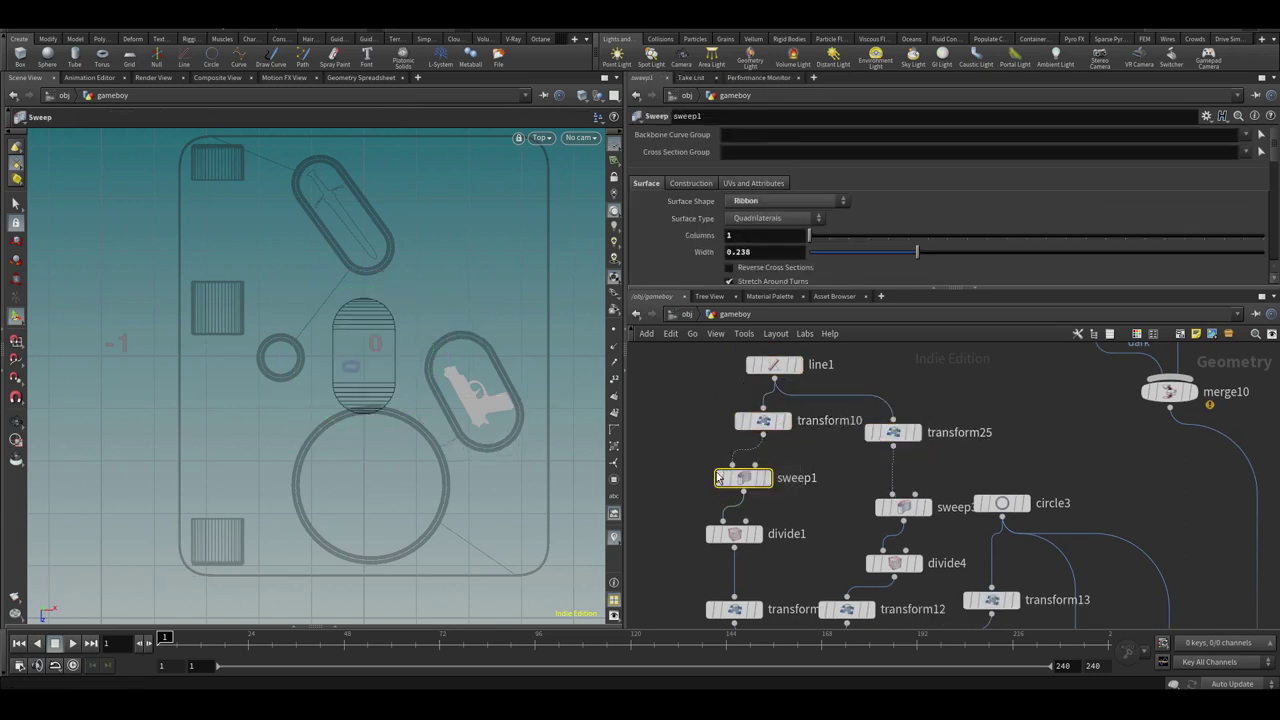
Select transform24 and fine-tune the gun's position and rotation within its recess
{"action": "middle_click_drag", "start_coordinate": [822, 490], "coordinate": [841, 429]}
{"action": "scroll", "coordinate": [838, 427], "scroll_direction": "down", "scroll_amount": 3}
{"action": "middle_click_drag", "start_coordinate": [838, 560], "coordinate": [816, 430]}
{"action": "middle_click_drag", "start_coordinate": [757, 625], "coordinate": [798, 434]}
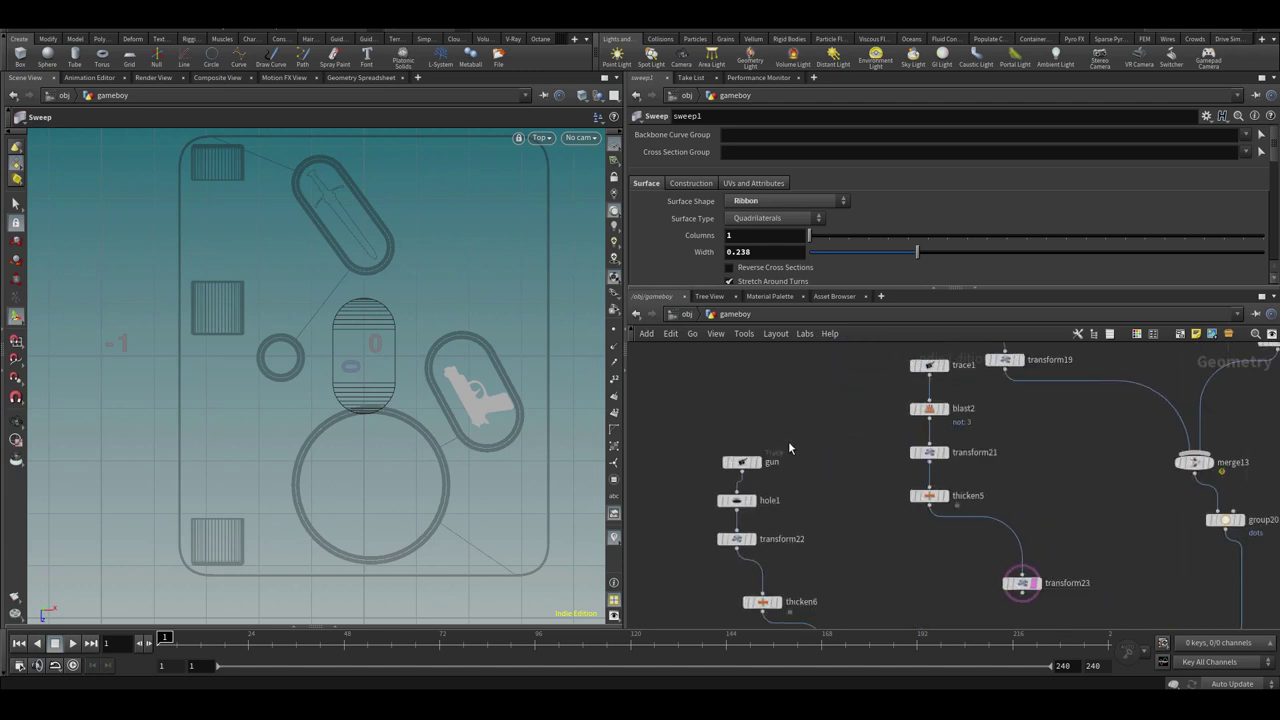
{"action": "left_click", "coordinate": [742, 463]}
{"action": "middle_click_drag", "start_coordinate": [836, 503], "coordinate": [820, 416]}
{"action": "left_click", "coordinate": [806, 592]}
{"action": "left_click_drag", "start_coordinate": [455, 402], "coordinate": [452, 403]}
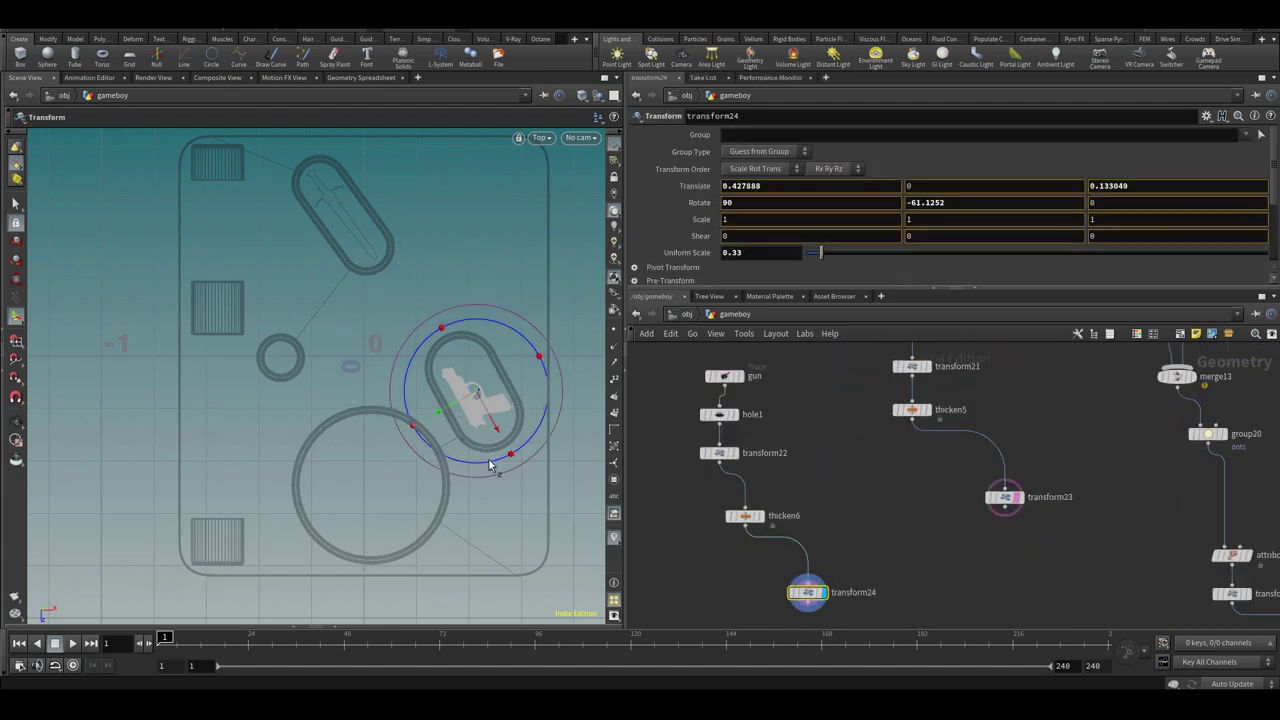
{"action": "left_click_drag", "start_coordinate": [490, 463], "coordinate": [492, 463]}
Copy the console's Labs Voxel Mesh node and insert the copy between thicken6 and transform24
{"action": "middle_click_drag", "start_coordinate": [877, 566], "coordinate": [803, 597]}
{"action": "middle_click_drag", "start_coordinate": [1060, 350], "coordinate": [934, 494]}
{"action": "left_click", "coordinate": [994, 503]}
{"action": "scroll", "coordinate": [870, 590], "scroll_direction": "down", "scroll_amount": 2}
{"action": "middle_click_drag", "start_coordinate": [842, 615], "coordinate": [897, 455]}
{"action": "key", "text": "ctrl+c"}
{"action": "left_click_drag", "start_coordinate": [952, 460], "coordinate": [771, 597]}
{"action": "middle_click_drag", "start_coordinate": [771, 597], "coordinate": [822, 483]}
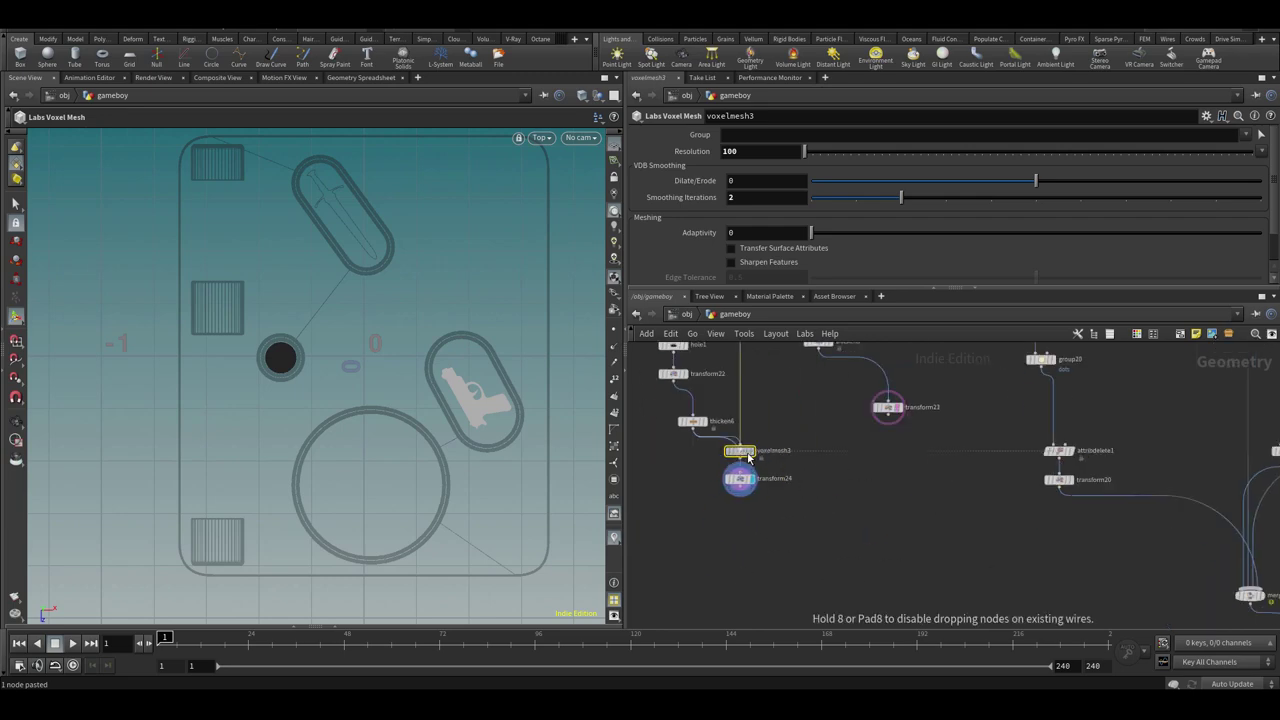
{"action": "left_click_drag", "start_coordinate": [745, 457], "coordinate": [746, 459]}
Set the gun's Voxel Mesh resolution to 200 and its smoothing iterations to 1
{"action": "scroll", "coordinate": [775, 425], "scroll_direction": "up", "scroll_amount": 3}
{"action": "key", "text": "space+1"}
{"action": "left_click_drag", "start_coordinate": [513, 446], "coordinate": [346, 412], "text": "alt"}
{"action": "scroll", "coordinate": [420, 430], "scroll_direction": "up", "scroll_amount": 4}
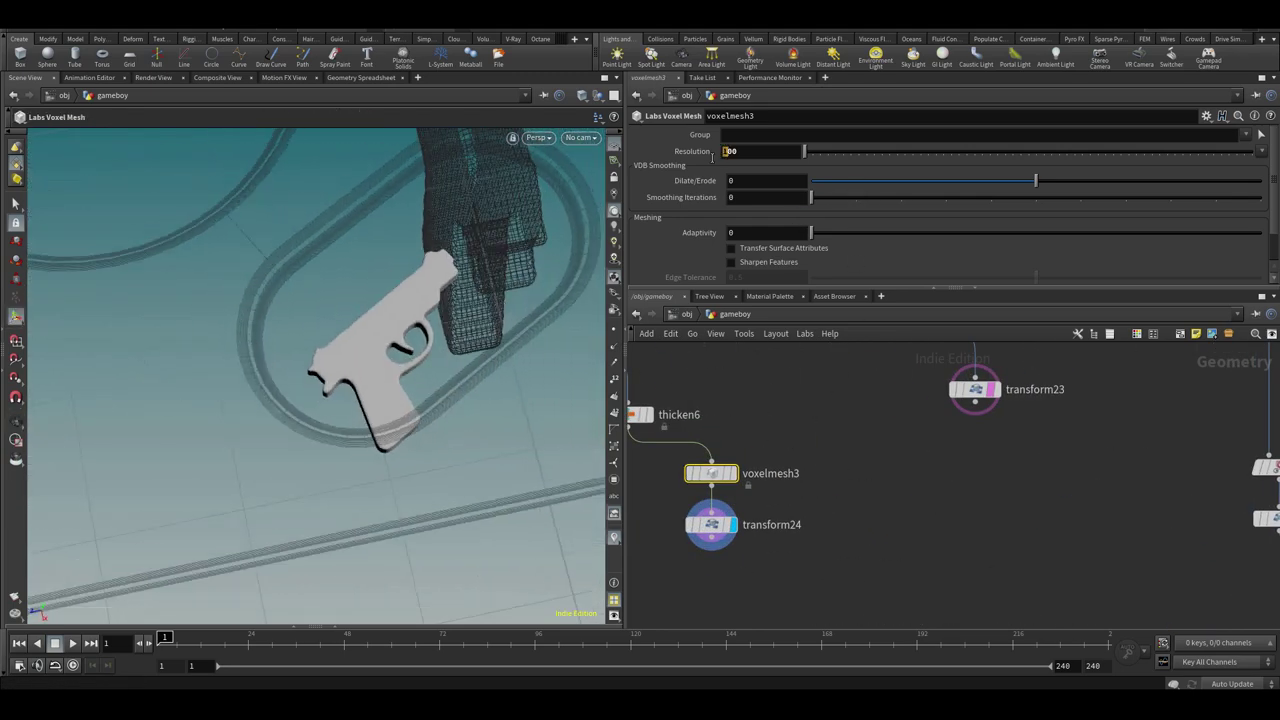
{"action": "key", "text": "Return"}
{"action": "left_click", "coordinate": [846, 454]}
{"action": "middle_click_drag", "start_coordinate": [846, 454], "coordinate": [852, 480]}
Copy the gun's Labs Voxel Mesh node and insert the copy between thicken5 and the sword's transform23
{"action": "left_click", "coordinate": [720, 500]}
{"action": "key", "text": "ctrl+c"}
{"action": "key", "text": "ctrl+v"}
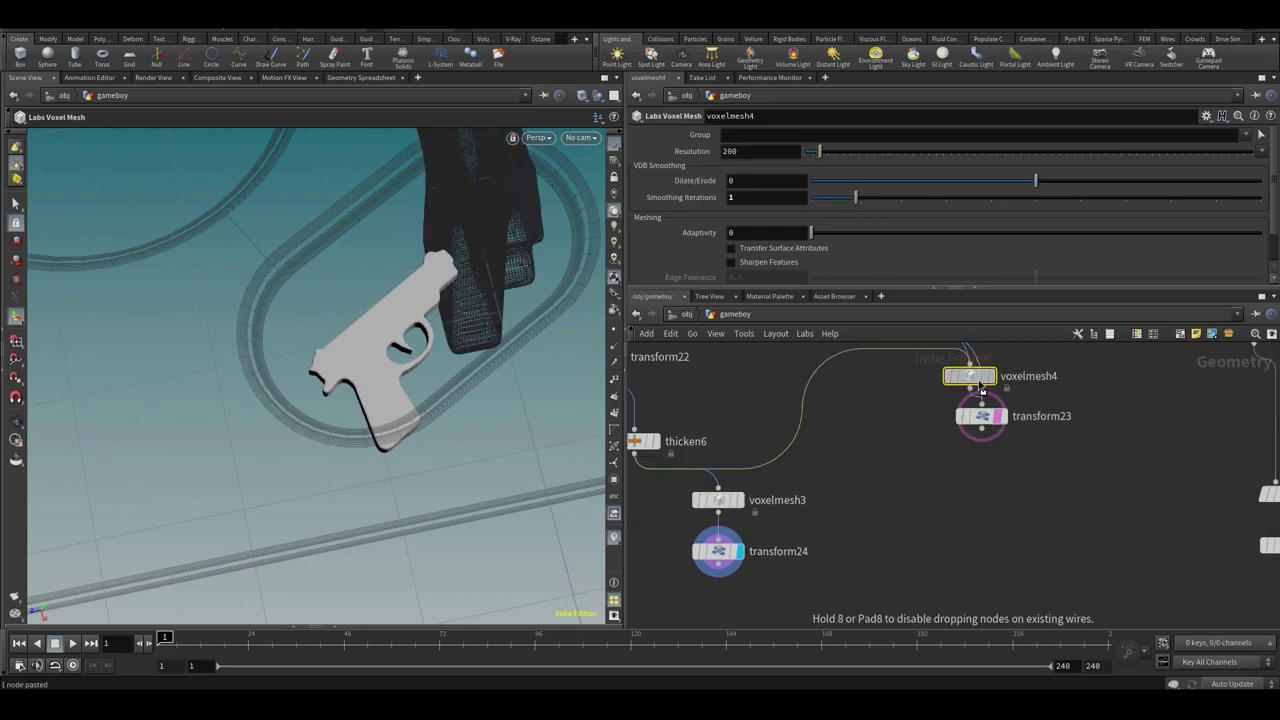
{"action": "left_click_drag", "start_coordinate": [980, 385], "coordinate": [981, 386]}
{"action": "left_click", "coordinate": [838, 494]}
Add a Merge node and connect transform24 and transform23 to it, combining the gun and sword
{"action": "middle_click_drag", "start_coordinate": [829, 496], "coordinate": [843, 474]}
{"action": "scroll", "coordinate": [845, 474], "scroll_direction": "down", "scroll_amount": 3}
{"action": "key", "text": "Tab"}
{"action": "type", "text": "mer"}
{"action": "left_click", "coordinate": [1005, 42]}
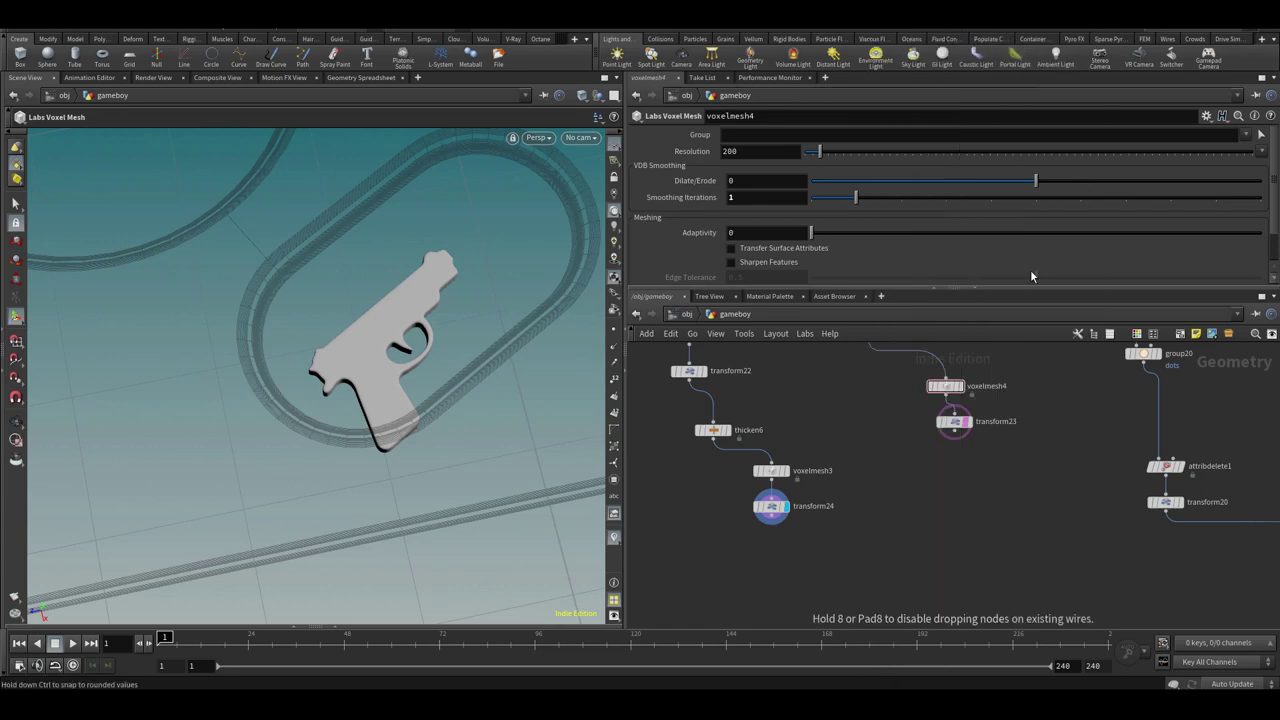
{"action": "left_click", "coordinate": [960, 566]}
{"action": "left_click_drag", "start_coordinate": [771, 518], "coordinate": [960, 558]}
{"action": "left_click_drag", "start_coordinate": [955, 431], "coordinate": [962, 557]}
Attach a Group node to the gun and sword merge and name the group metal
{"action": "left_click", "coordinate": [1027, 568]}
{"action": "middle_click_drag", "start_coordinate": [1027, 568], "coordinate": [1003, 497]}
{"action": "key", "text": "Tab"}
{"action": "type", "text": "group"}
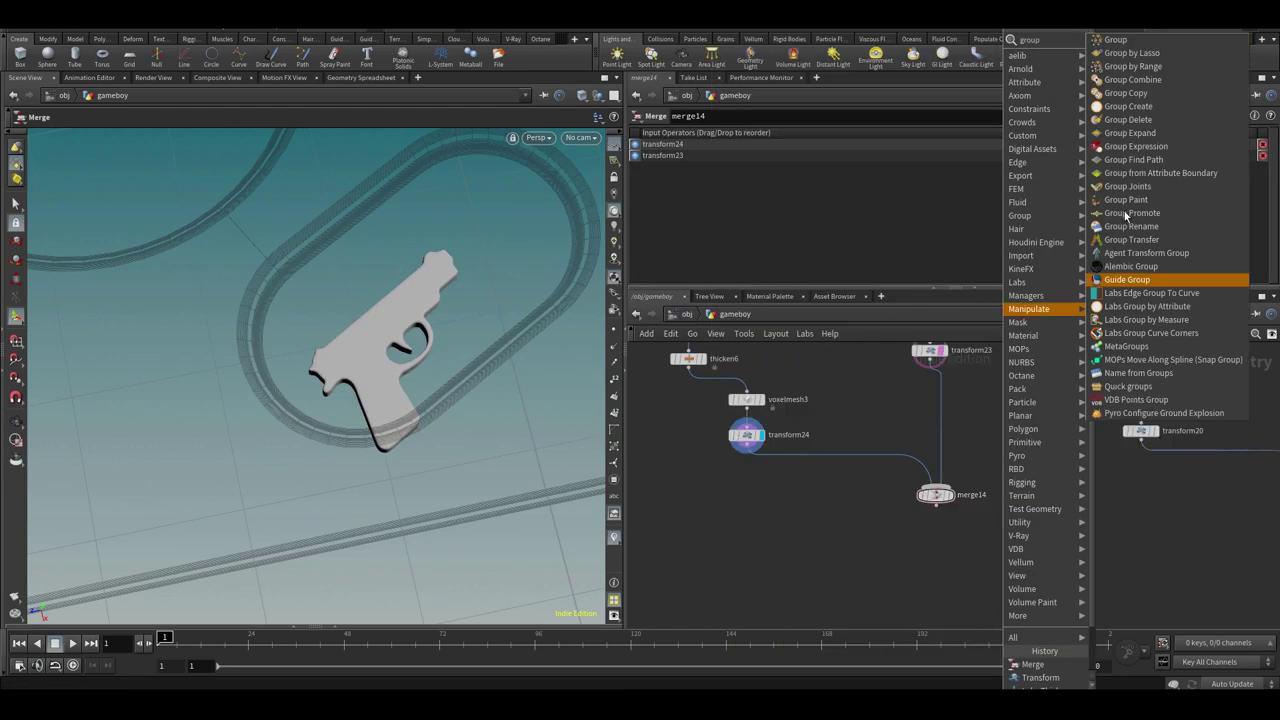
{"action": "key", "text": "Return"}
{"action": "left_click", "coordinate": [989, 546]}
{"action": "left_click", "coordinate": [1008, 561]}
{"action": "left_click_drag", "start_coordinate": [771, 134], "coordinate": [543, 231]}
{"action": "type", "text": "metal"}
{"action": "key", "text": "Return"}
Insert a Merge node between attribdelete1 and transform20 and connect the metal group node to it
{"action": "middle_click_drag", "start_coordinate": [1161, 492], "coordinate": [940, 491]}
{"action": "left_click", "coordinate": [921, 500]}
{"action": "middle_click_drag", "start_coordinate": [880, 452], "coordinate": [888, 487]}
{"action": "left_click", "coordinate": [887, 486]}
{"action": "key", "text": "Tab"}
{"action": "type", "text": "mer"}
{"action": "key", "text": "Return"}
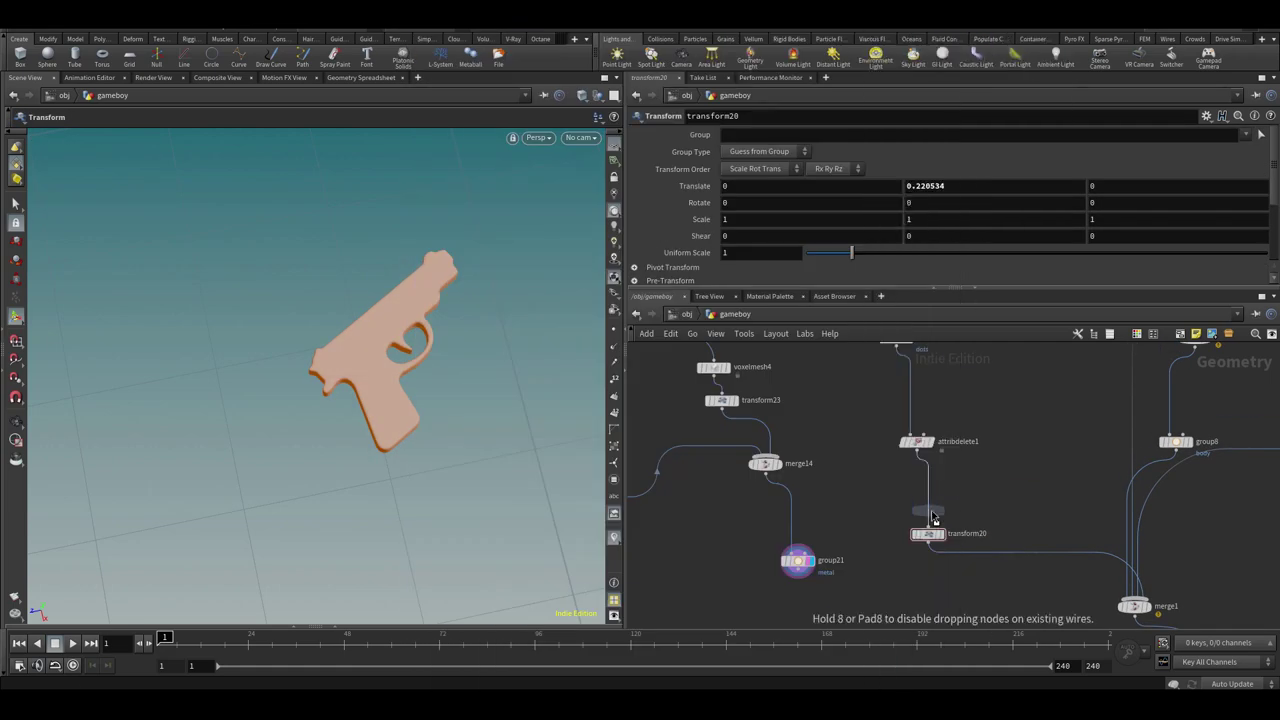
{"action": "left_click", "coordinate": [931, 510]}
{"action": "left_click_drag", "start_coordinate": [798, 571], "coordinate": [930, 499]}
Display merge1 to show the gun and sword together with the console body
{"action": "middle_click_drag", "start_coordinate": [978, 537], "coordinate": [952, 486]}
{"action": "scroll", "coordinate": [951, 488], "scroll_direction": "up", "scroll_amount": 2}
{"action": "middle_click_drag", "start_coordinate": [1206, 509], "coordinate": [1036, 366]}
{"action": "left_click", "coordinate": [1031, 457]}
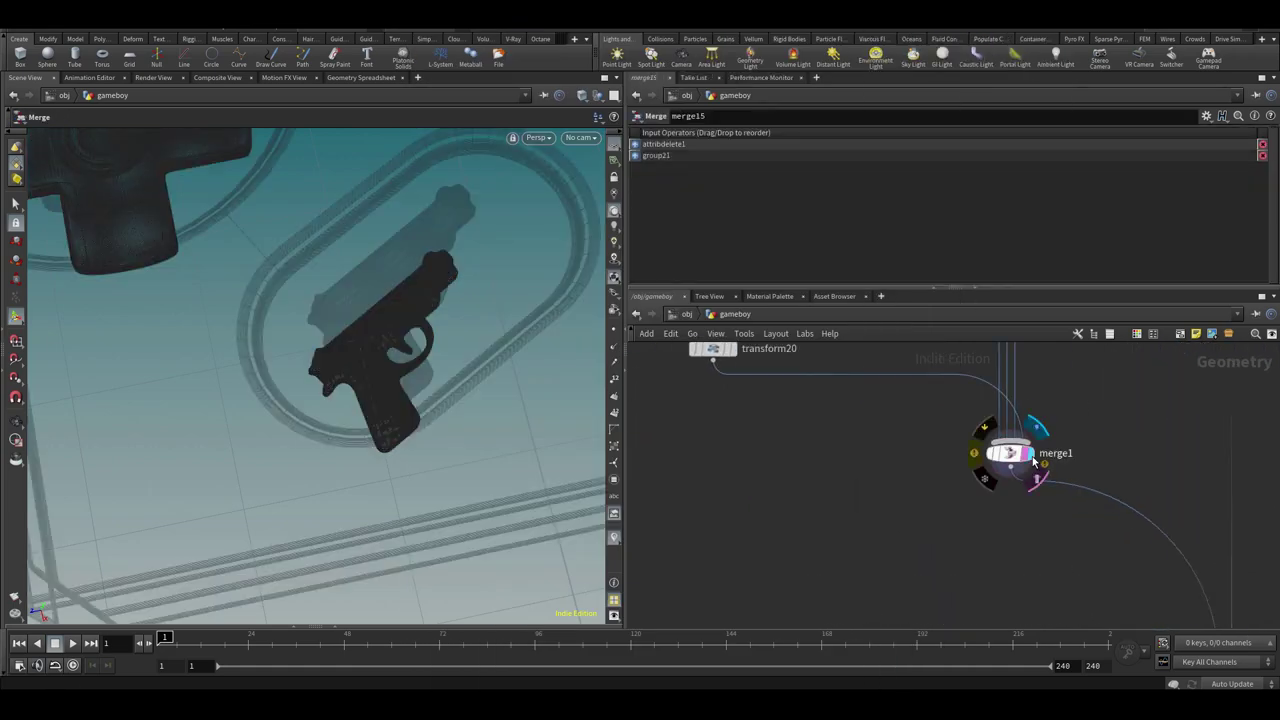
{"action": "left_click", "coordinate": [1014, 456]}
{"action": "scroll", "coordinate": [477, 300], "scroll_direction": "down", "scroll_amount": 4}
{"action": "left_click_drag", "start_coordinate": [477, 300], "coordinate": [440, 395], "text": "alt"}
{"action": "middle_click_drag", "start_coordinate": [673, 417], "coordinate": [854, 519]}
{"action": "left_click_drag", "start_coordinate": [430, 340], "coordinate": [400, 410], "text": "alt"}
Set the sword's Voxel Mesh smoothing iterations to 0 and adjust the gun's height through transform24
{"action": "middle_click_drag", "start_coordinate": [717, 350], "coordinate": [951, 607]}
{"action": "left_click_drag", "start_coordinate": [906, 446], "coordinate": [778, 489]}
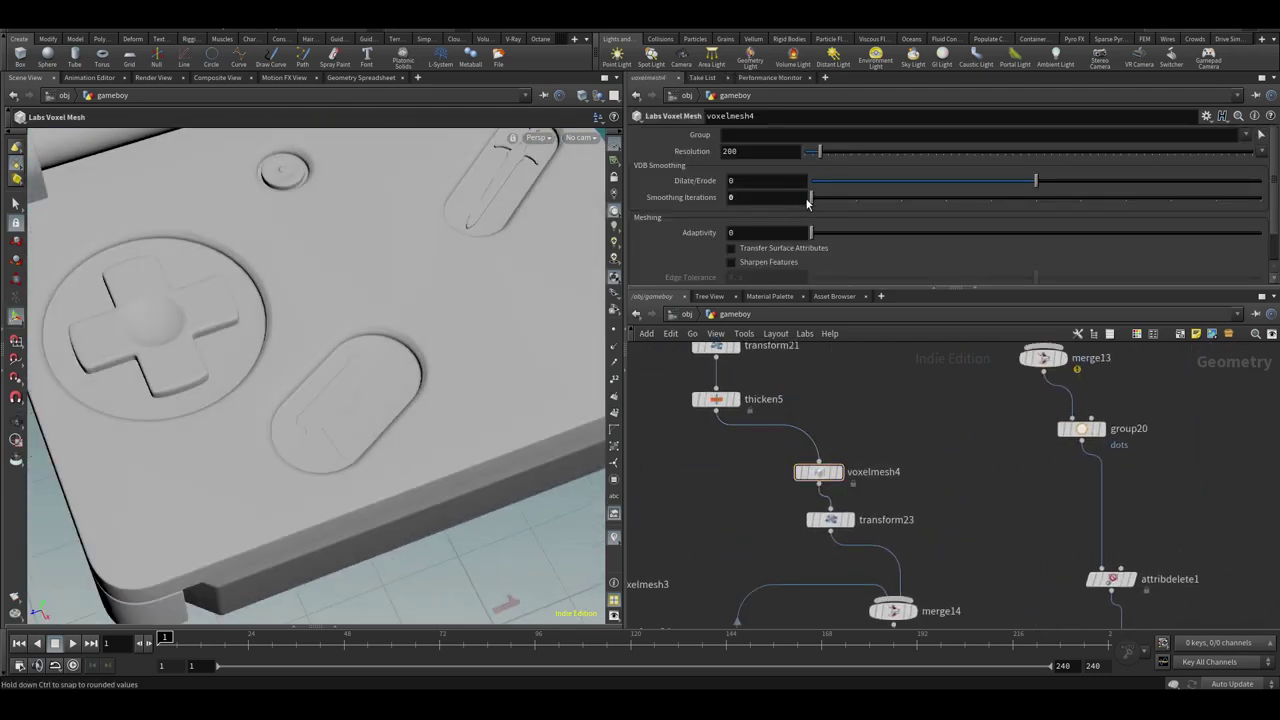
{"action": "middle_click_drag", "start_coordinate": [660, 550], "coordinate": [853, 447]}
{"action": "left_click", "coordinate": [779, 528]}
{"action": "left_click_drag", "start_coordinate": [347, 460], "coordinate": [347, 473]}
Select transform23 and adjust the sword's height in its recess to about 0.0084 in Y
{"action": "middle_click_drag", "start_coordinate": [1010, 412], "coordinate": [903, 471]}
{"action": "left_click", "coordinate": [914, 475]}
{"action": "left_click_drag", "start_coordinate": [499, 208], "coordinate": [434, 340]}
{"action": "right_click_drag", "start_coordinate": [434, 340], "coordinate": [437, 366], "text": "alt"}
{"action": "mouse_move", "coordinate": [437, 366]}
{"action": "left_mouse_down", "text": "alt"}
{"action": "mouse_move", "coordinate": [429, 340]}
{"action": "mouse_move", "coordinate": [440, 362]}
{"action": "left_mouse_up", "text": "alt"}
{"action": "middle_click_drag", "start_coordinate": [706, 458], "coordinate": [622, 426]}
{"action": "key", "text": "Escape"}
Display the final normal1 node to show the complete console with its lid
{"action": "scroll", "coordinate": [951, 436], "scroll_direction": "down", "scroll_amount": 5}
{"action": "middle_click_drag", "start_coordinate": [1050, 580], "coordinate": [800, 370]}
{"action": "middle_click_drag", "start_coordinate": [937, 551], "coordinate": [937, 475]}
{"action": "scroll", "coordinate": [900, 495], "scroll_direction": "up", "scroll_amount": 7}
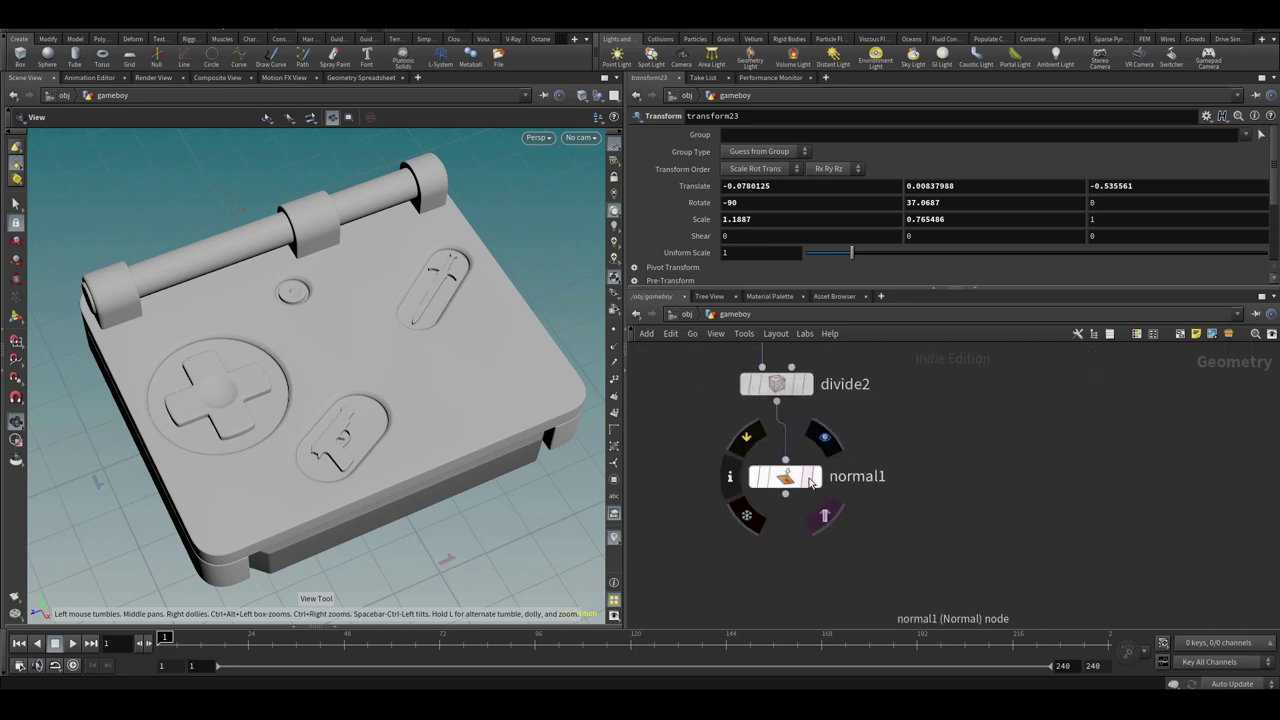
{"action": "left_click", "coordinate": [817, 477]}
{"action": "left_click_drag", "start_coordinate": [371, 357], "coordinate": [357, 414]}
{"action": "middle_click_drag", "start_coordinate": [357, 414], "coordinate": [345, 443]}
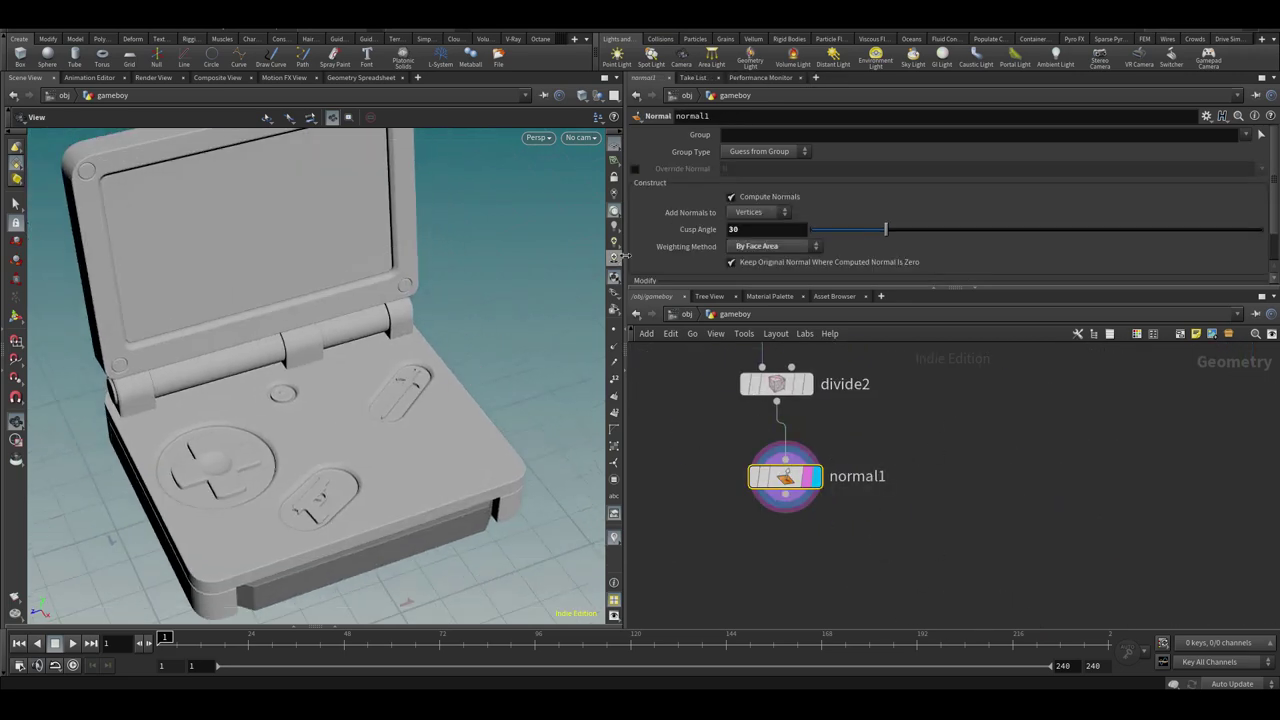
Change the viewport lighting and set envlight1's environment map to Volume_3a.hdr
{"action": "left_click", "coordinate": [614, 245]}
{"action": "left_click", "coordinate": [615, 228]}
{"action": "left_click", "coordinate": [615, 212]}
{"action": "key", "text": "u"}
{"action": "left_click", "coordinate": [914, 420]}
{"action": "left_click", "coordinate": [1242, 204]}
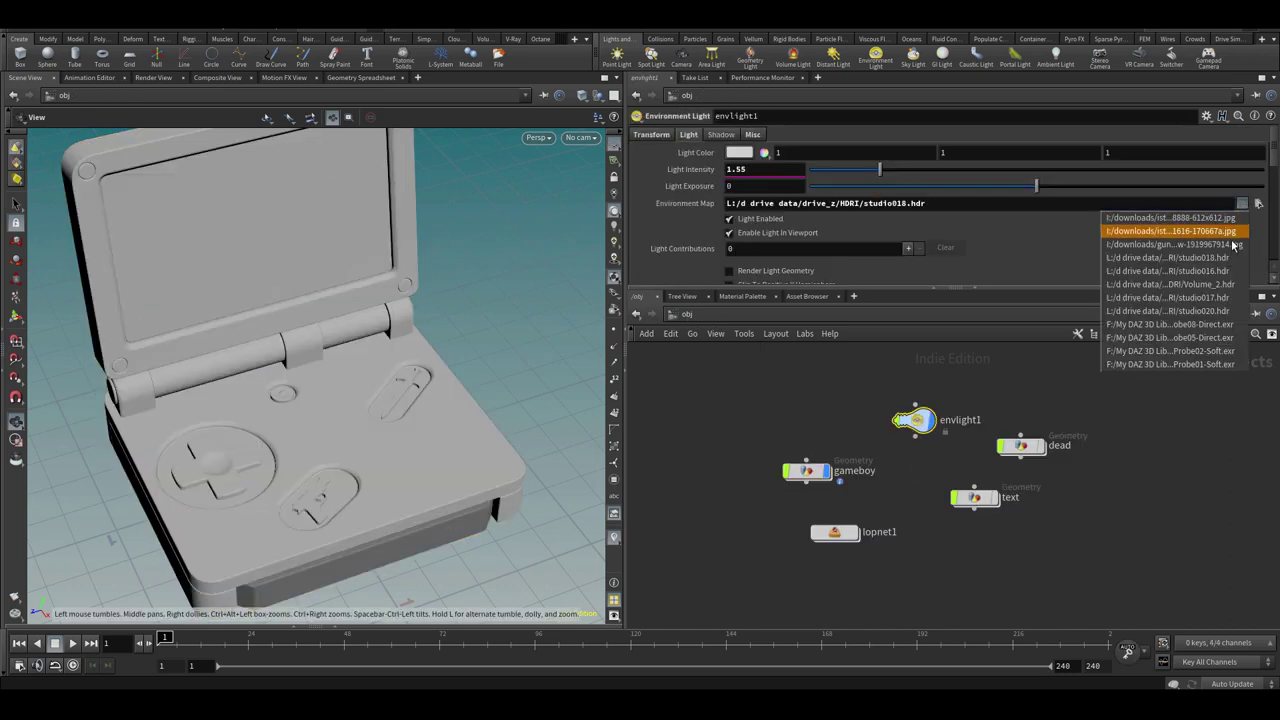
{"action": "left_click", "coordinate": [1228, 286]}
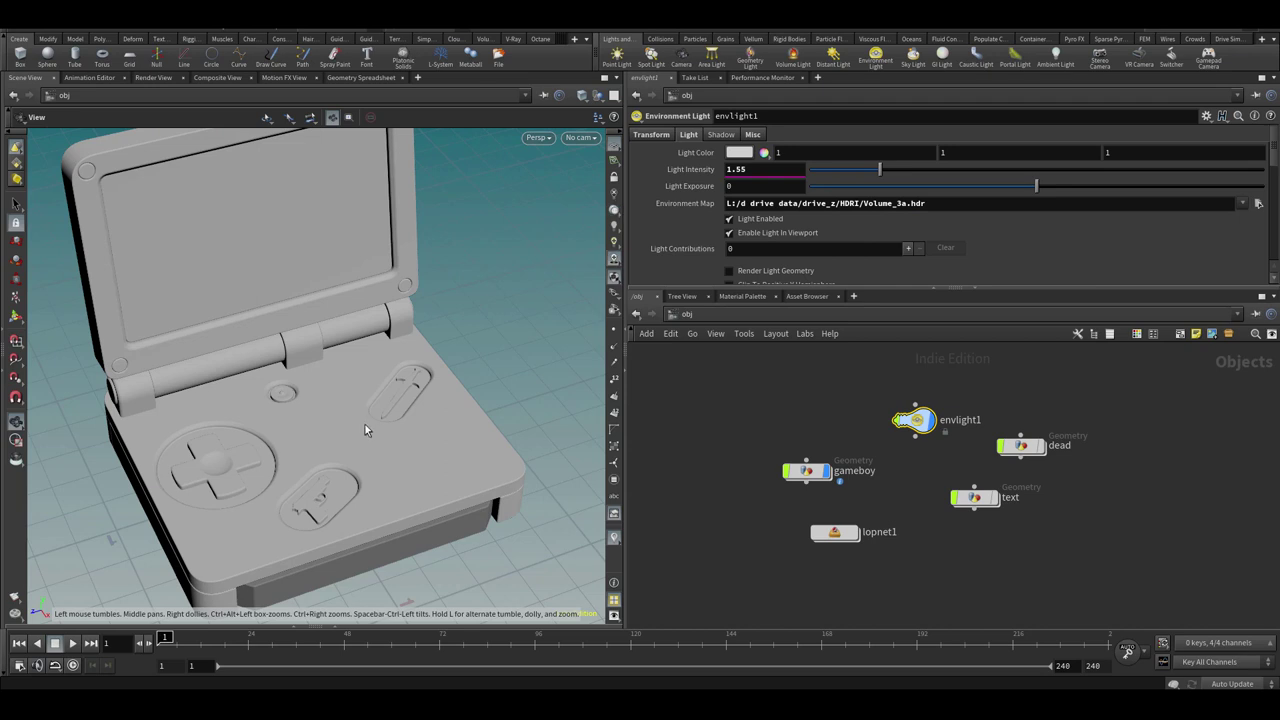
{"action": "key", "text": "Return"}
Change the viewport lighting quality and examine the console's buttons and recesses under the environment light
{"action": "key", "text": "r"}
{"action": "mouse_move", "coordinate": [317, 516]}
{"action": "left_mouse_down"}
{"action": "mouse_move", "coordinate": [329, 520]}
{"action": "mouse_move", "coordinate": [324, 443]}
{"action": "mouse_move", "coordinate": [366, 451]}
{"action": "mouse_move", "coordinate": [349, 429]}
{"action": "mouse_move", "coordinate": [394, 437]}
{"action": "left_mouse_up"}
{"action": "key", "text": "Escape"}
{"action": "right_click", "coordinate": [612, 257]}
{"action": "left_click", "coordinate": [660, 418]}
{"action": "scroll", "coordinate": [349, 429], "scroll_direction": "down", "scroll_amount": 2}
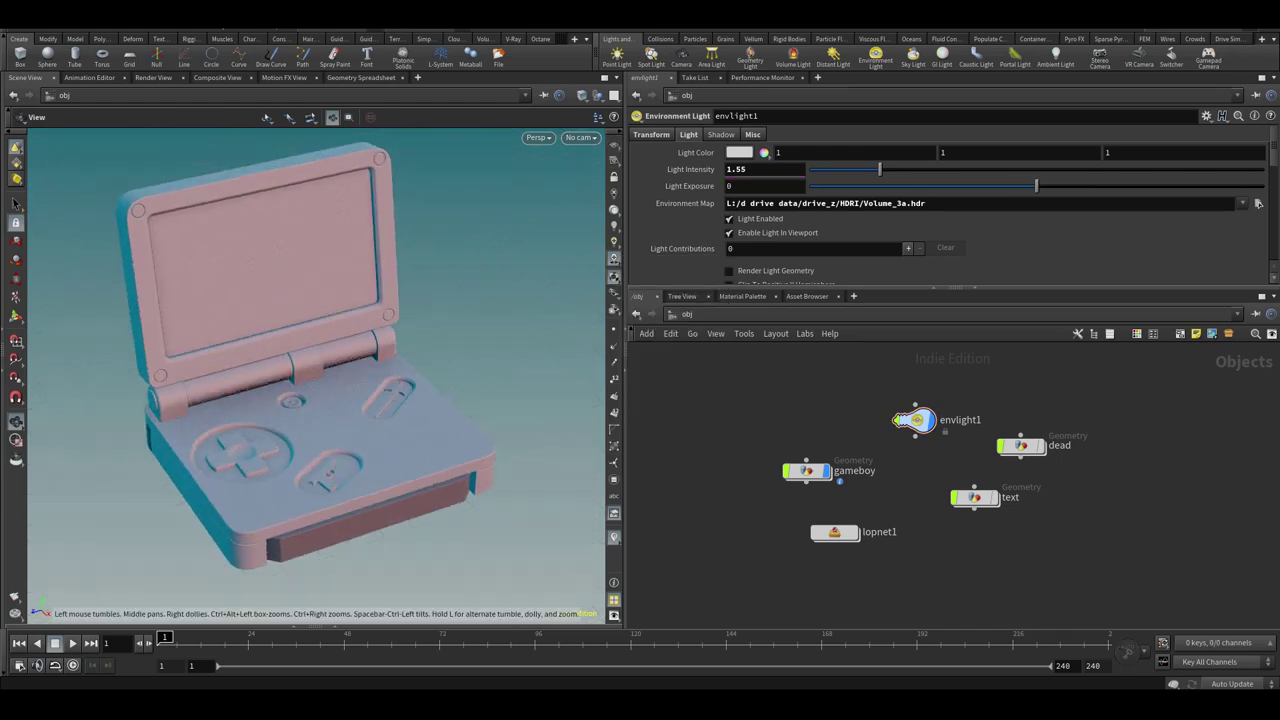
{"action": "scroll", "coordinate": [361, 418], "scroll_direction": "up", "scroll_amount": 5}
{"action": "scroll", "coordinate": [355, 425], "scroll_direction": "down", "scroll_amount": 6}
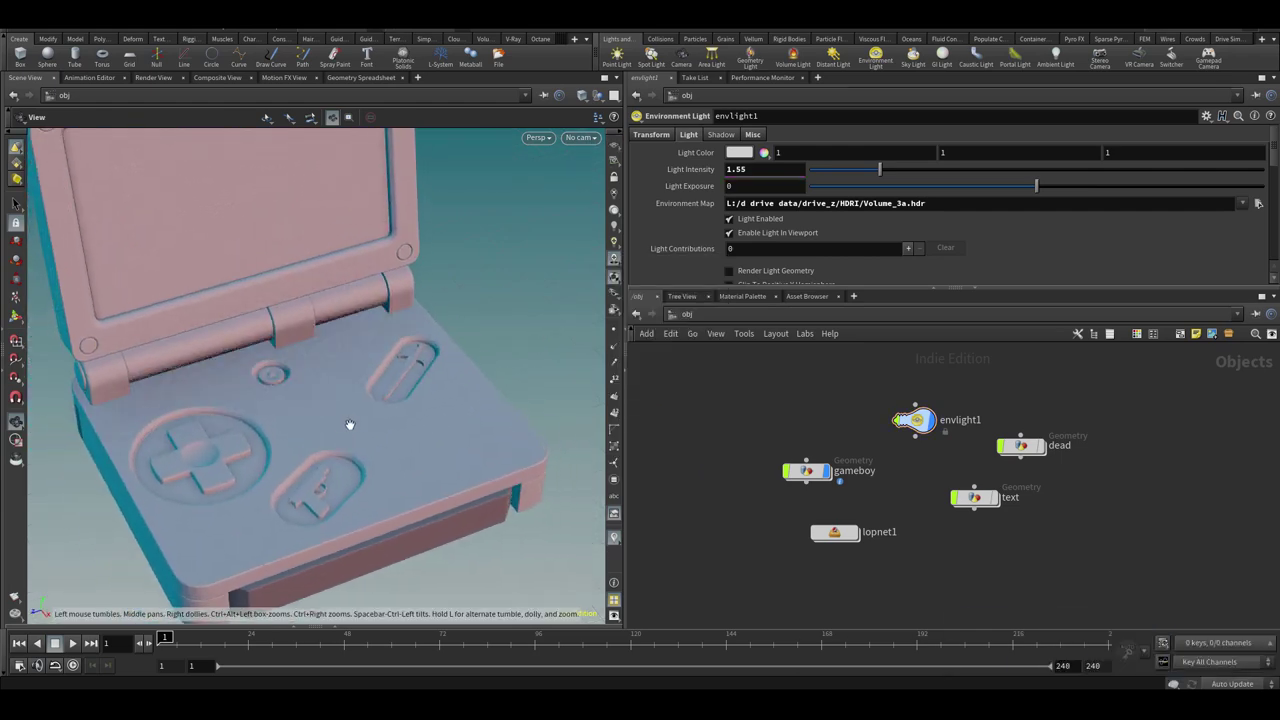
{"action": "left_click_drag", "start_coordinate": [344, 436], "coordinate": [352, 433]}
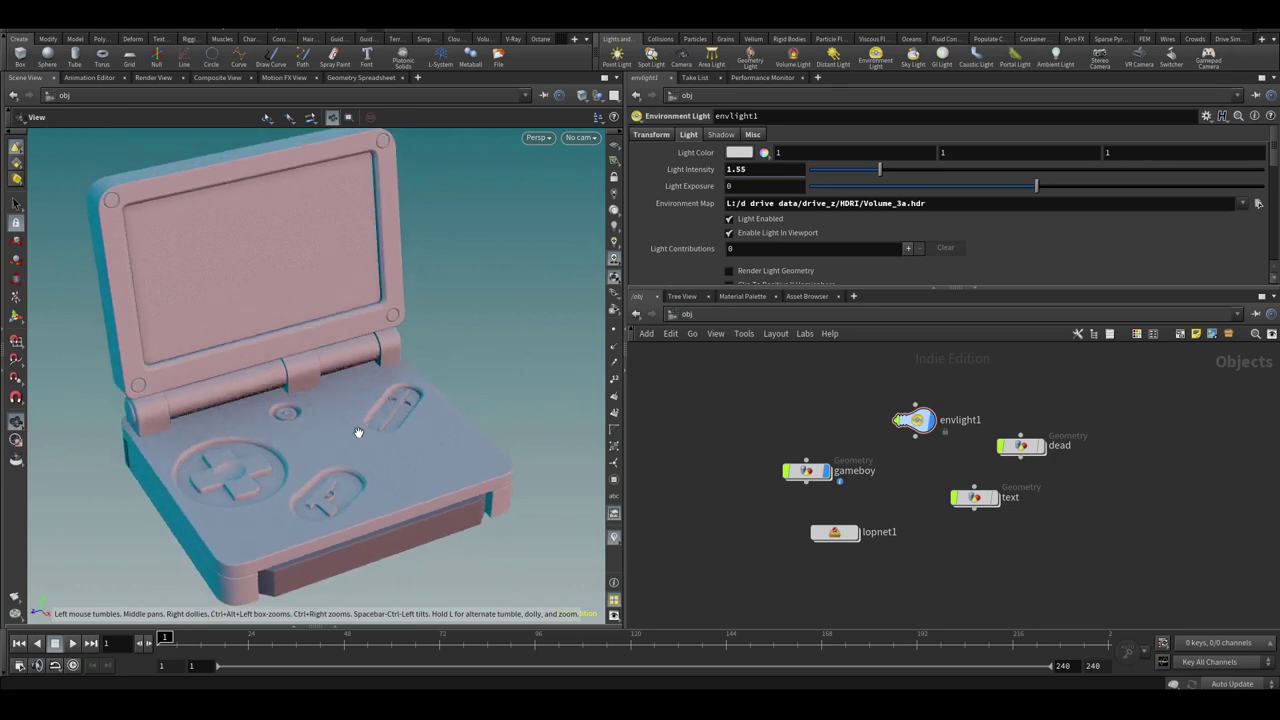
{"action": "left_click", "coordinate": [483, 704]}
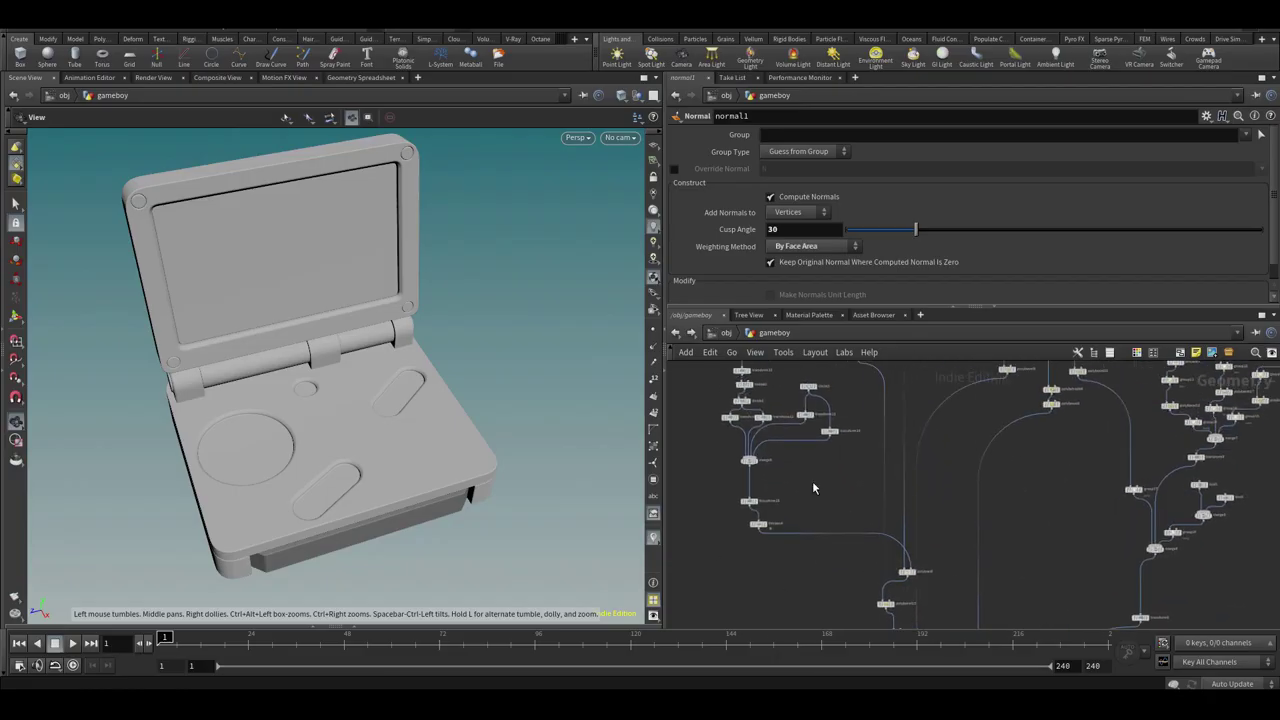
Display the small circle from transform14 and attach a Reverse node that flips its face
{"action": "scroll", "coordinate": [703, 421], "scroll_direction": "up", "scroll_amount": 4}
{"action": "middle_click_drag", "start_coordinate": [703, 421], "coordinate": [771, 475]}
{"action": "right_click", "coordinate": [753, 527]}
{"action": "left_click", "coordinate": [989, 511]}
{"action": "left_click", "coordinate": [1018, 460]}
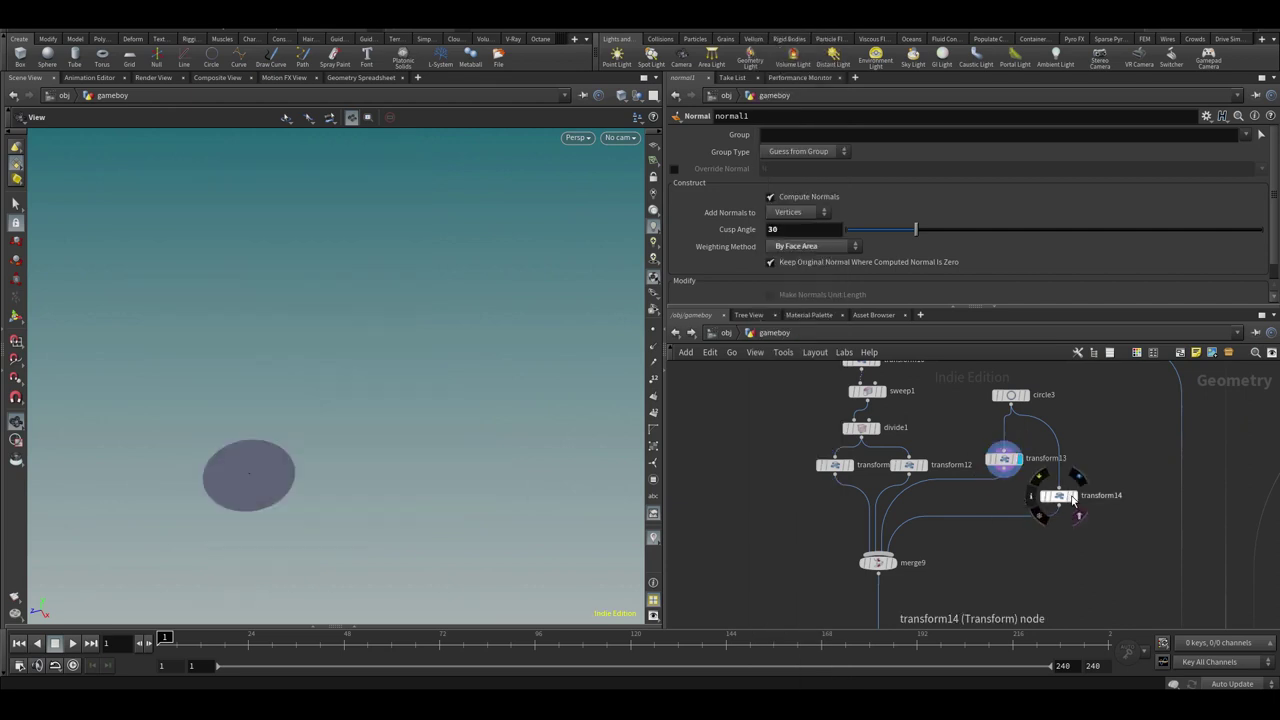
{"action": "left_click", "coordinate": [1072, 496]}
{"action": "left_click", "coordinate": [1059, 496]}
{"action": "middle_click_drag", "start_coordinate": [1100, 520], "coordinate": [1038, 485]}
{"action": "key", "text": "Tab"}
{"action": "type", "text": "rev"}
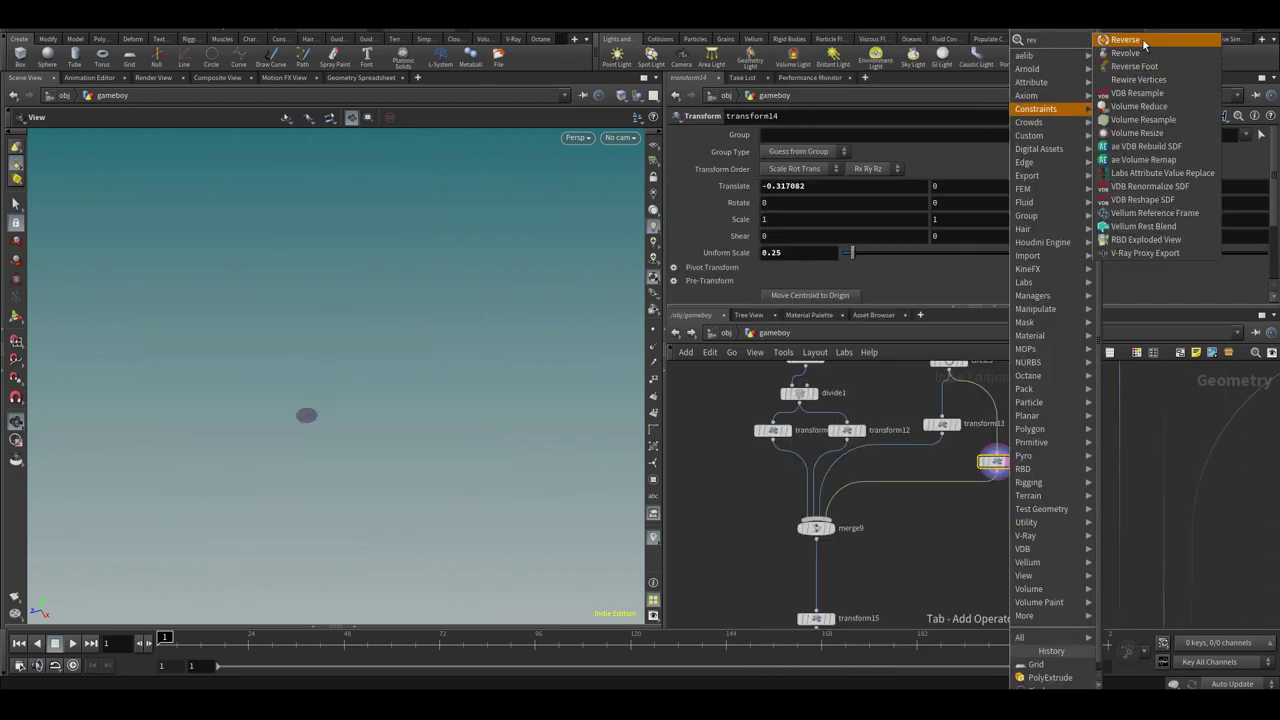
{"action": "left_click", "coordinate": [1142, 45]}
{"action": "left_click", "coordinate": [1014, 533]}
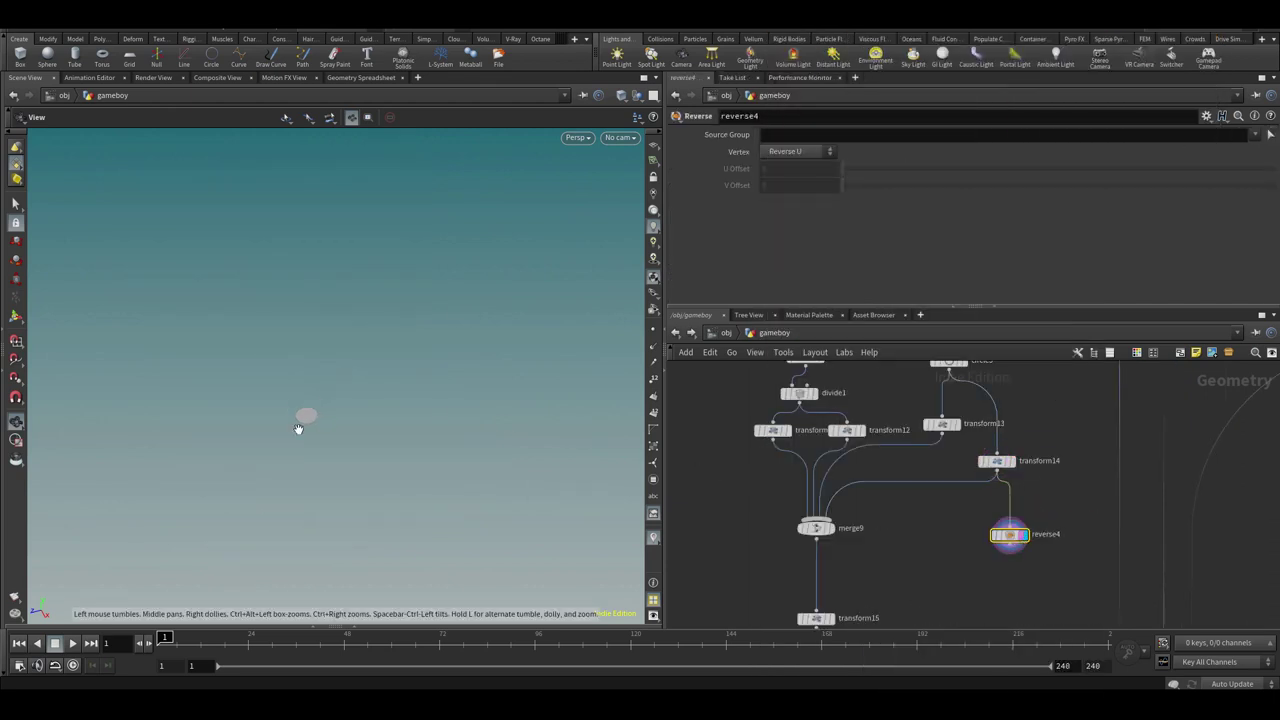
Add a PolyExtrude after the Reverse node and extrude the circle by about 0.03 into a disc
{"action": "left_click_drag", "start_coordinate": [503, 271], "coordinate": [505, 245]}
{"action": "middle_click_drag", "start_coordinate": [1016, 563], "coordinate": [966, 538]}
{"action": "key", "text": "Tab"}
{"action": "type", "text": "polyex"}
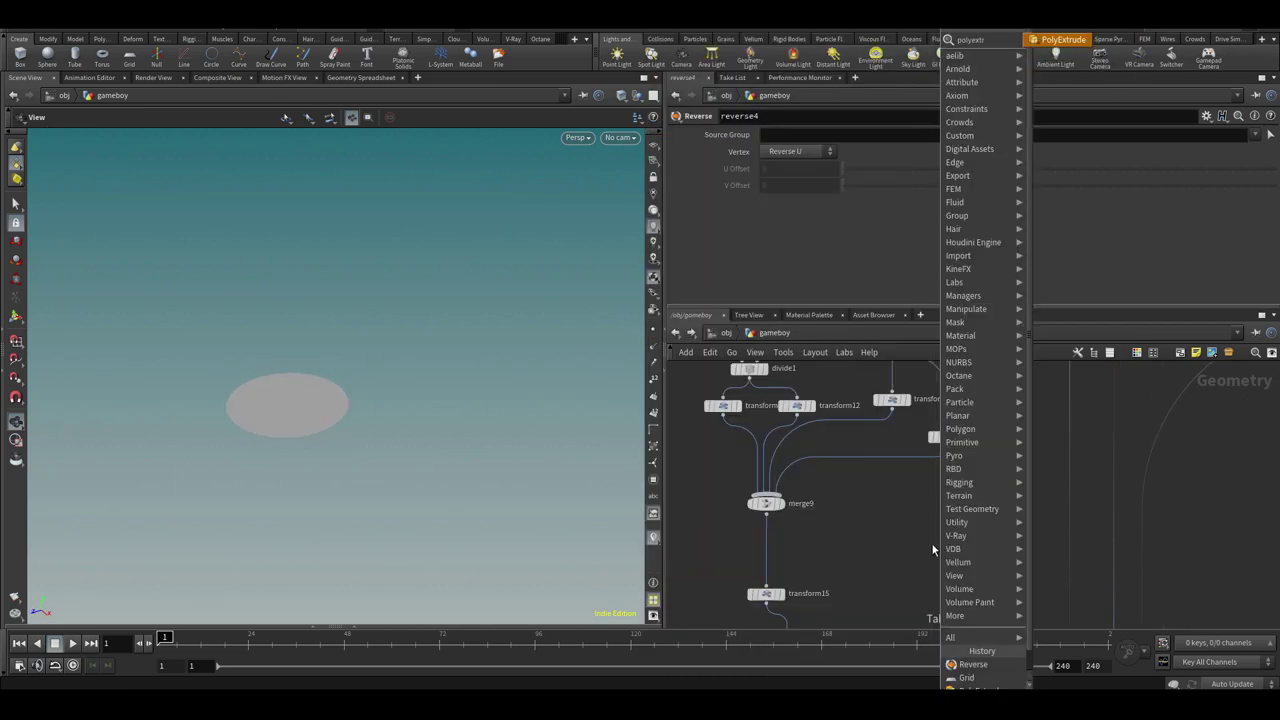
{"action": "left_click", "coordinate": [1062, 42]}
{"action": "left_click", "coordinate": [960, 583]}
{"action": "left_click", "coordinate": [974, 584]}
{"action": "key", "text": "Return"}
{"action": "left_click_drag", "start_coordinate": [288, 388], "coordinate": [287, 365]}
{"action": "scroll", "coordinate": [1030, 475], "scroll_direction": "down", "scroll_amount": 4}
{"action": "scroll", "coordinate": [1080, 606], "scroll_direction": "up", "scroll_amount": 4}
Duplicate transform14, wire the copy into the Reverse node and slightly reduce the disc's uniform scale
{"action": "left_click", "coordinate": [1030, 531]}
{"action": "key", "text": "Escape"}
{"action": "left_click_drag", "start_coordinate": [317, 311], "coordinate": [330, 306]}
{"action": "middle_click_drag", "start_coordinate": [898, 378], "coordinate": [871, 544]}
{"action": "left_click", "coordinate": [800, 470]}
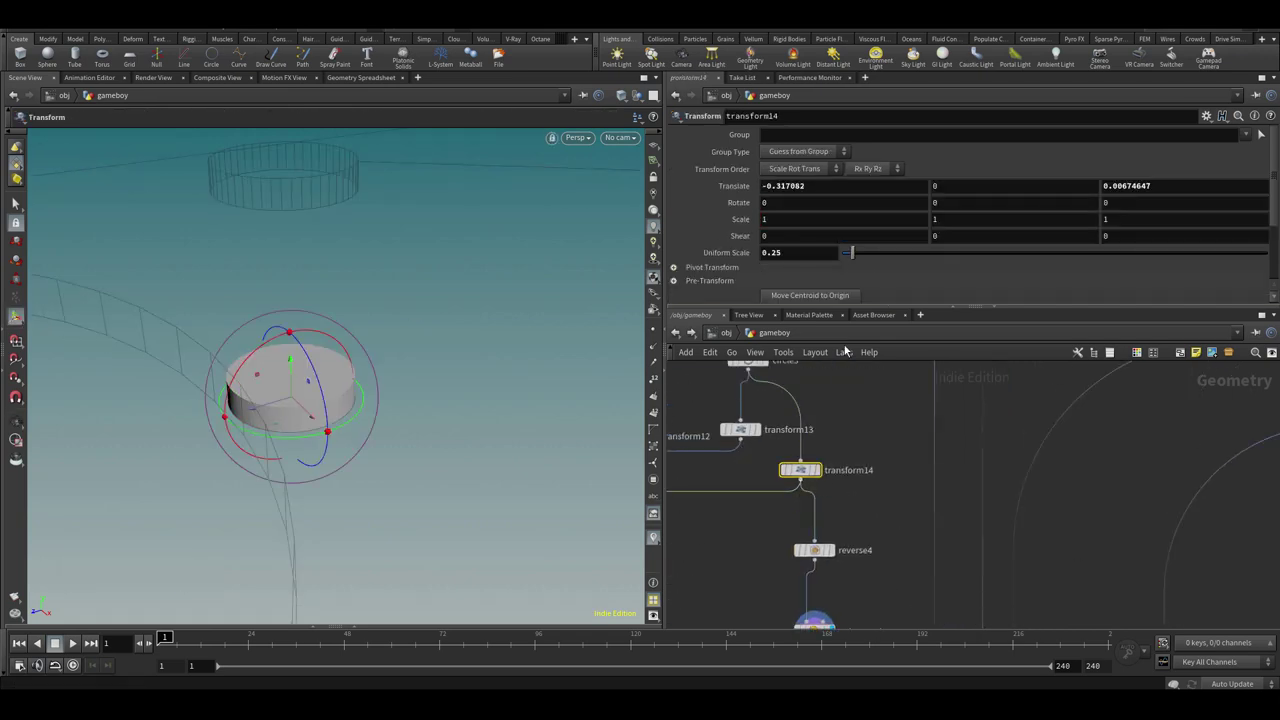
{"action": "left_click_drag", "start_coordinate": [874, 518], "coordinate": [868, 485], "text": "alt"}
{"action": "left_click_drag", "start_coordinate": [868, 493], "coordinate": [815, 541]}
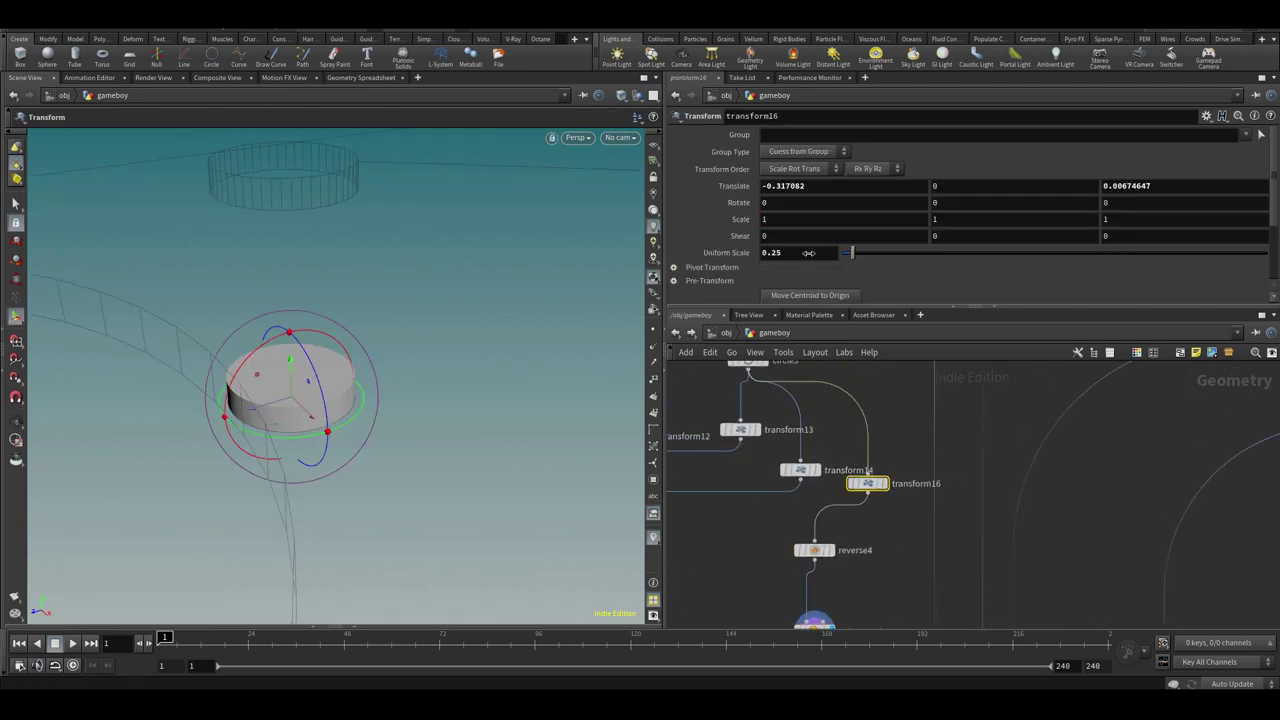
{"action": "middle_click_drag", "start_coordinate": [817, 491], "coordinate": [815, 375]}
Select the disc's top face and apply a new PolyExtrude with an inset of 0.011
{"action": "left_click", "coordinate": [815, 515]}
{"action": "left_click_drag", "start_coordinate": [785, 307], "coordinate": [814, 283]}
{"action": "left_click_drag", "start_coordinate": [814, 503], "coordinate": [814, 488]}
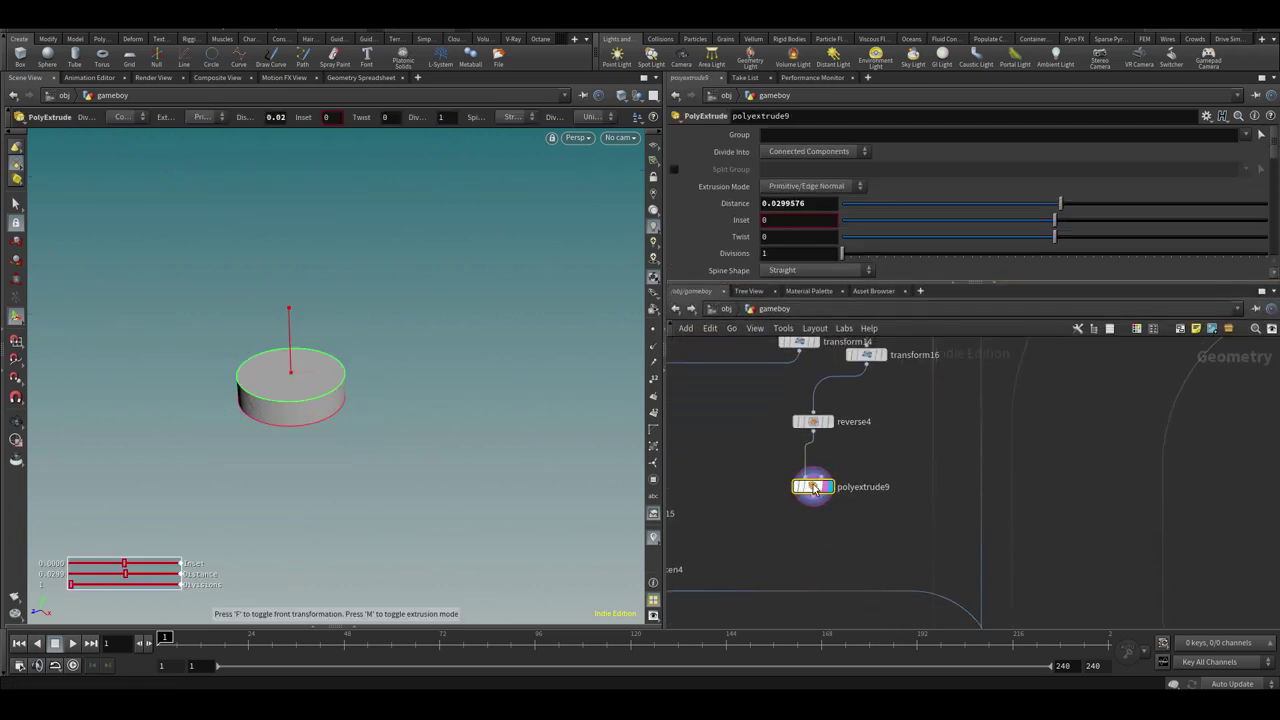
{"action": "scroll", "coordinate": [400, 416], "scroll_direction": "up", "scroll_amount": 5}
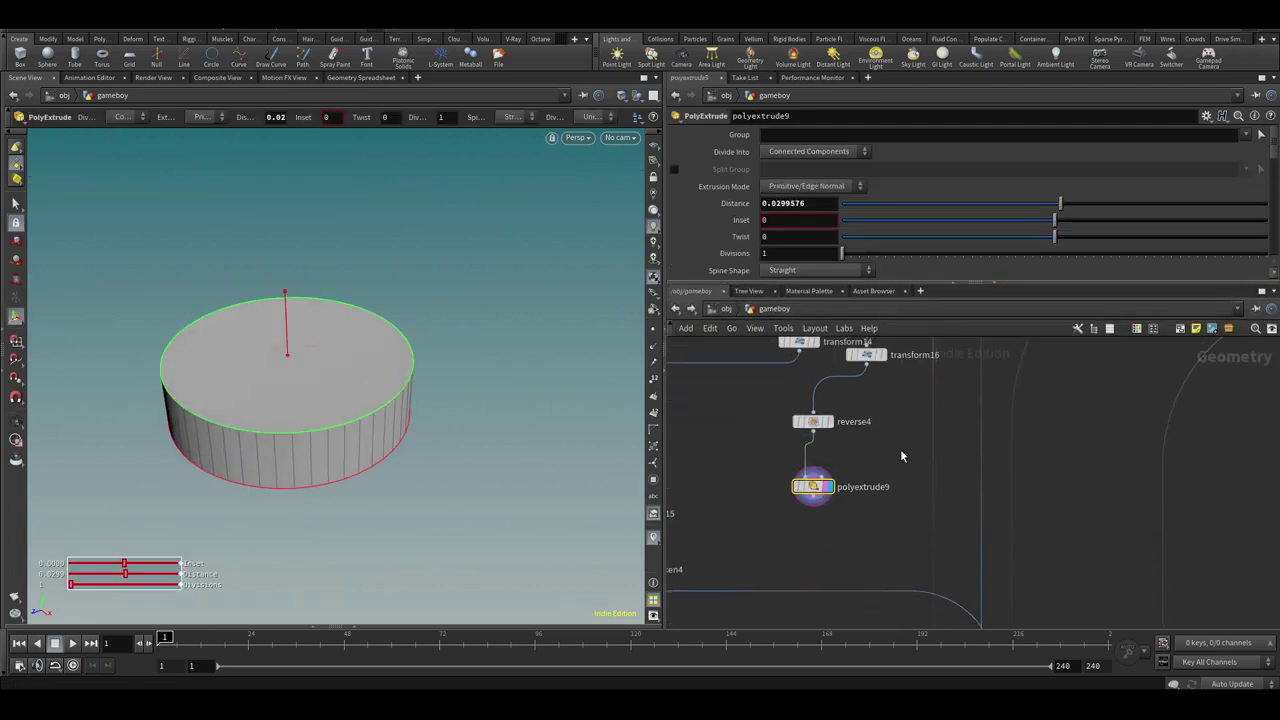
{"action": "key", "text": "4"}
{"action": "mouse_move", "coordinate": [331, 391]}
{"action": "left_mouse_down", "text": "alt"}
{"action": "mouse_move", "coordinate": [460, 277]}
{"action": "mouse_move", "coordinate": [330, 368]}
{"action": "left_mouse_up", "text": "alt"}
{"action": "left_click", "coordinate": [280, 364]}
{"action": "key", "text": "Tab"}
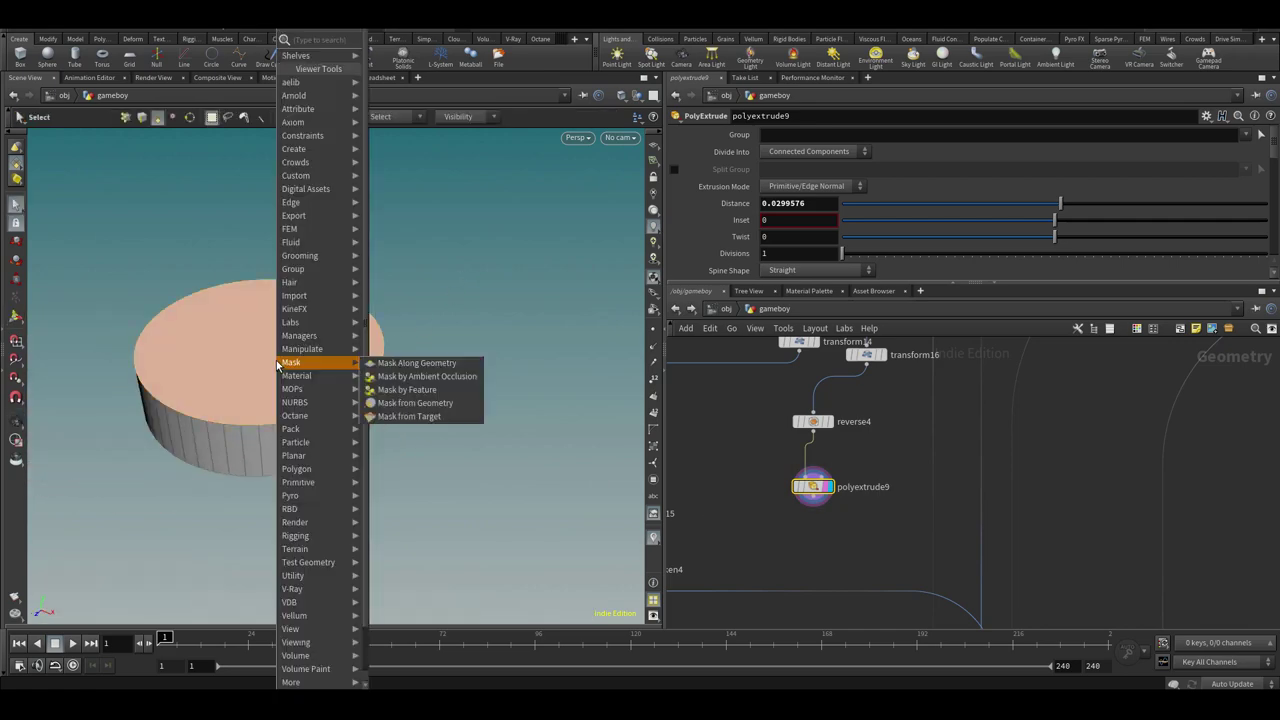
{"action": "type", "text": "polyextr"}
{"action": "key", "text": "Return"}
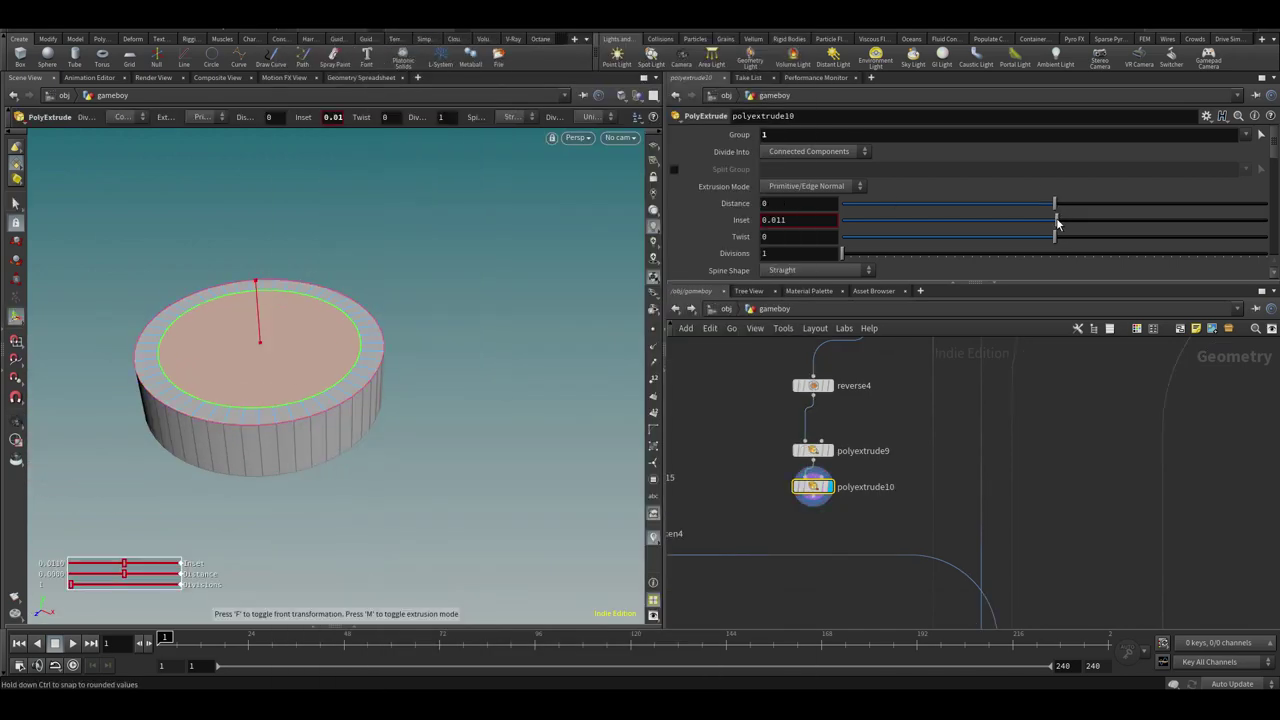
Set the top face PolyExtrude's distance to 0 and widen its inset into a broad flat ring
{"action": "left_click_drag", "start_coordinate": [258, 326], "coordinate": [270, 305]}
{"action": "scroll", "coordinate": [246, 325], "scroll_direction": "up", "scroll_amount": 3}
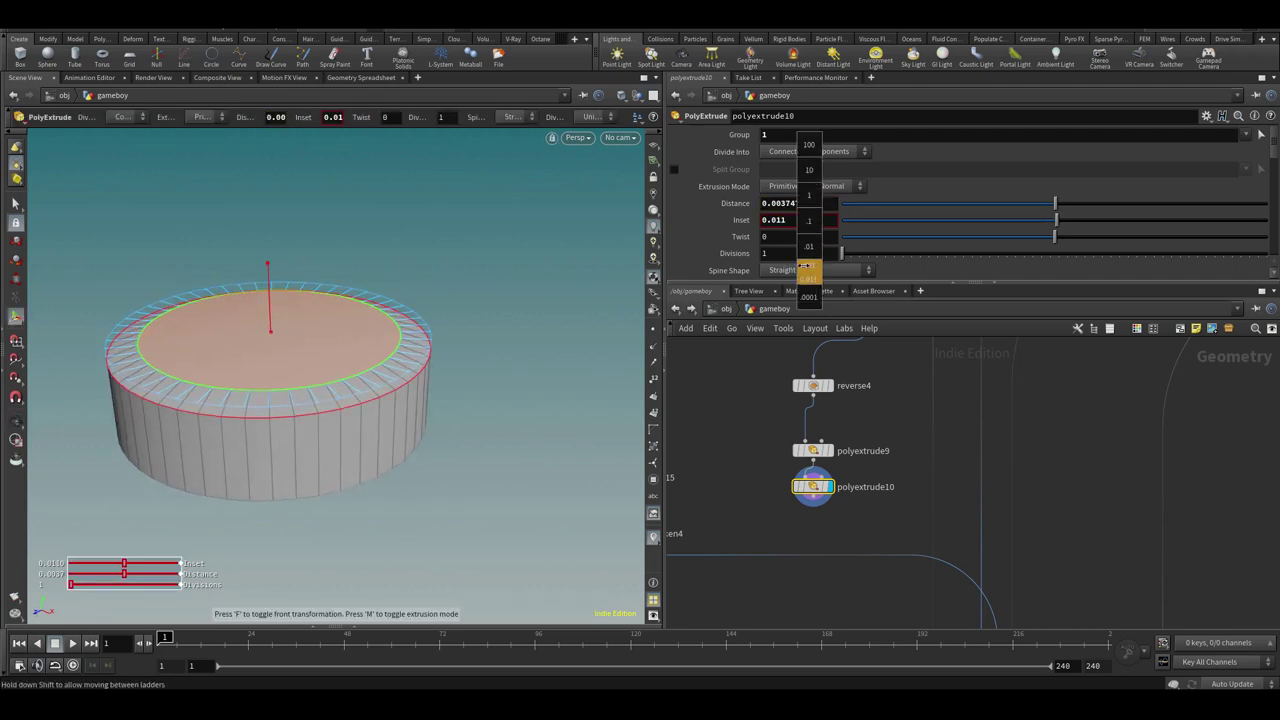
{"action": "type", "text": "0"}
{"action": "key", "text": "Return"}
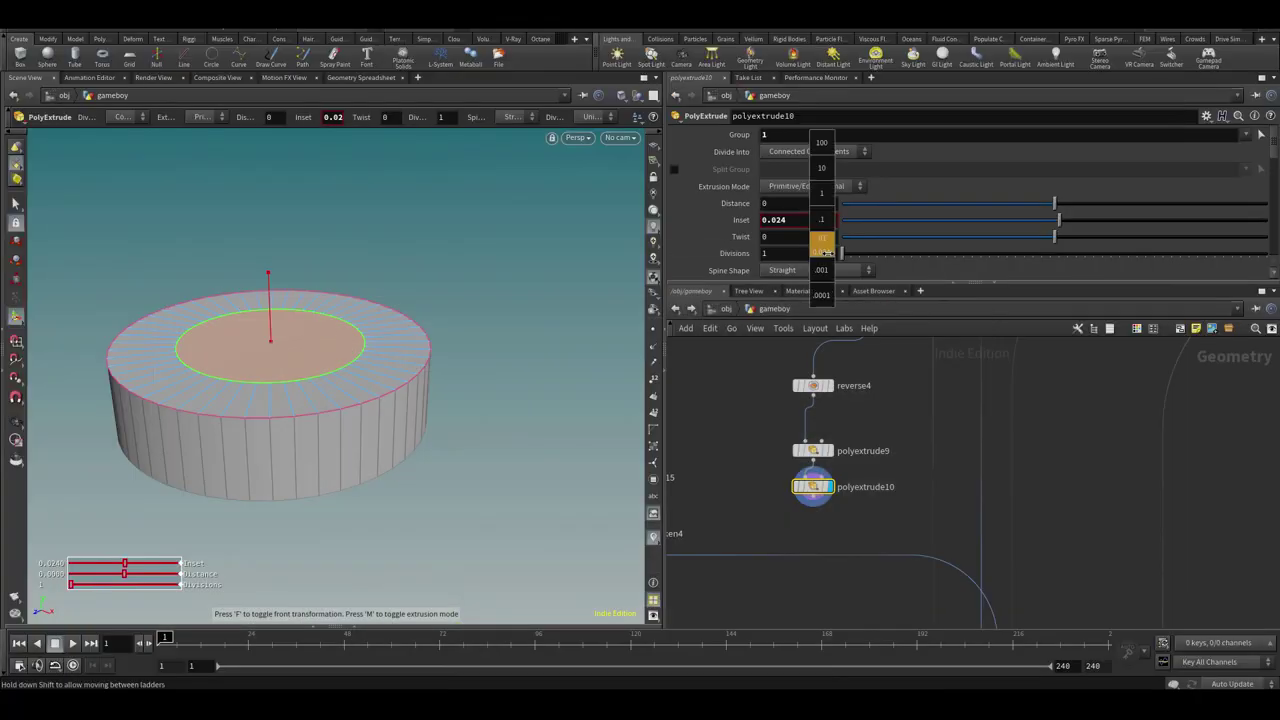
{"action": "middle_click_drag", "start_coordinate": [760, 267], "coordinate": [796, 267]}
Repeat PolyExtrude on the inner face, sinking it about 0.0029 with a 0.014 inset, and follow with a flat inset
{"action": "key", "text": "q"}
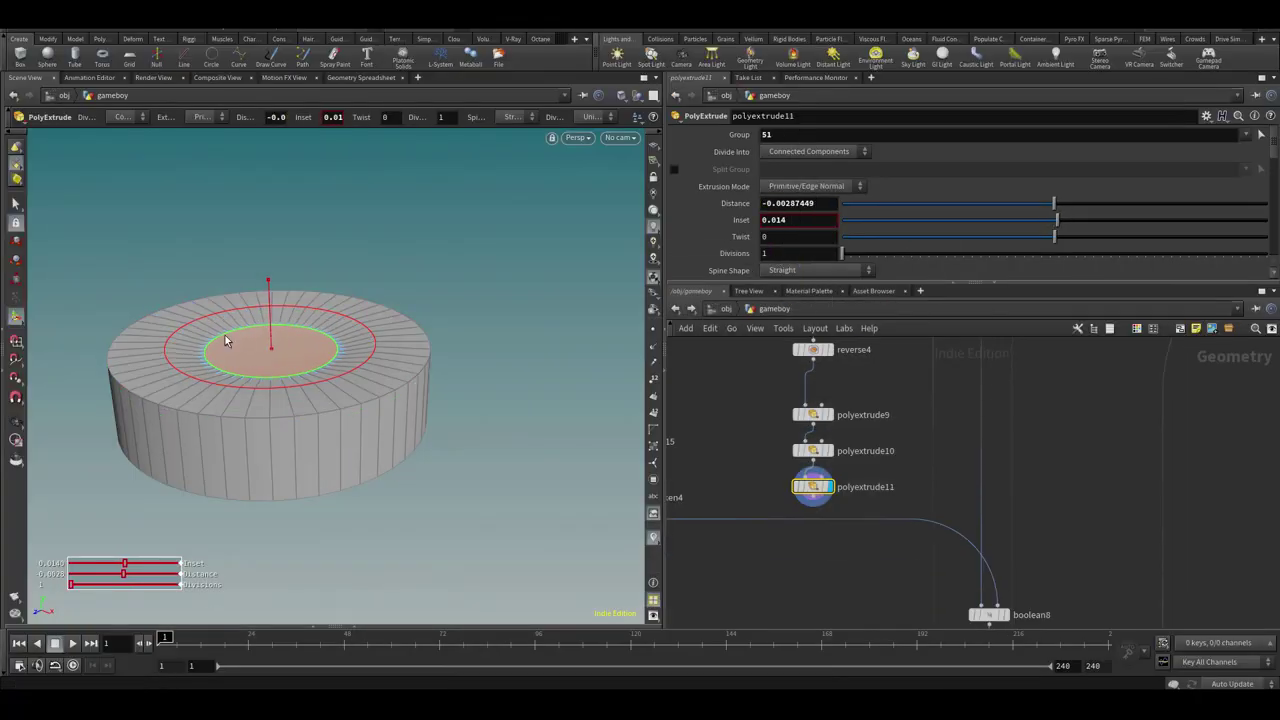
{"action": "key", "text": "q"}
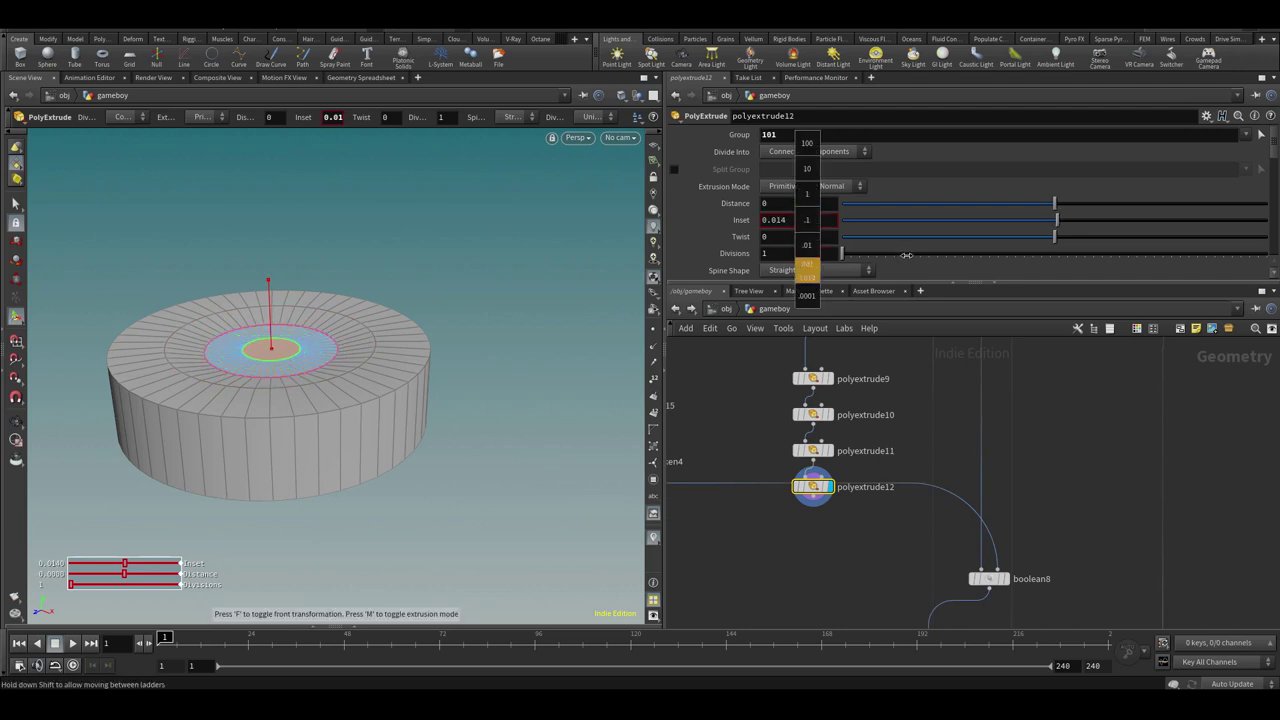
{"action": "middle_click_drag", "start_coordinate": [905, 258], "coordinate": [886, 258]}
Extrude the central face up about 0.0068 with a 0.002 inset and inset the resulting nub's top face
{"action": "key", "text": "q"}
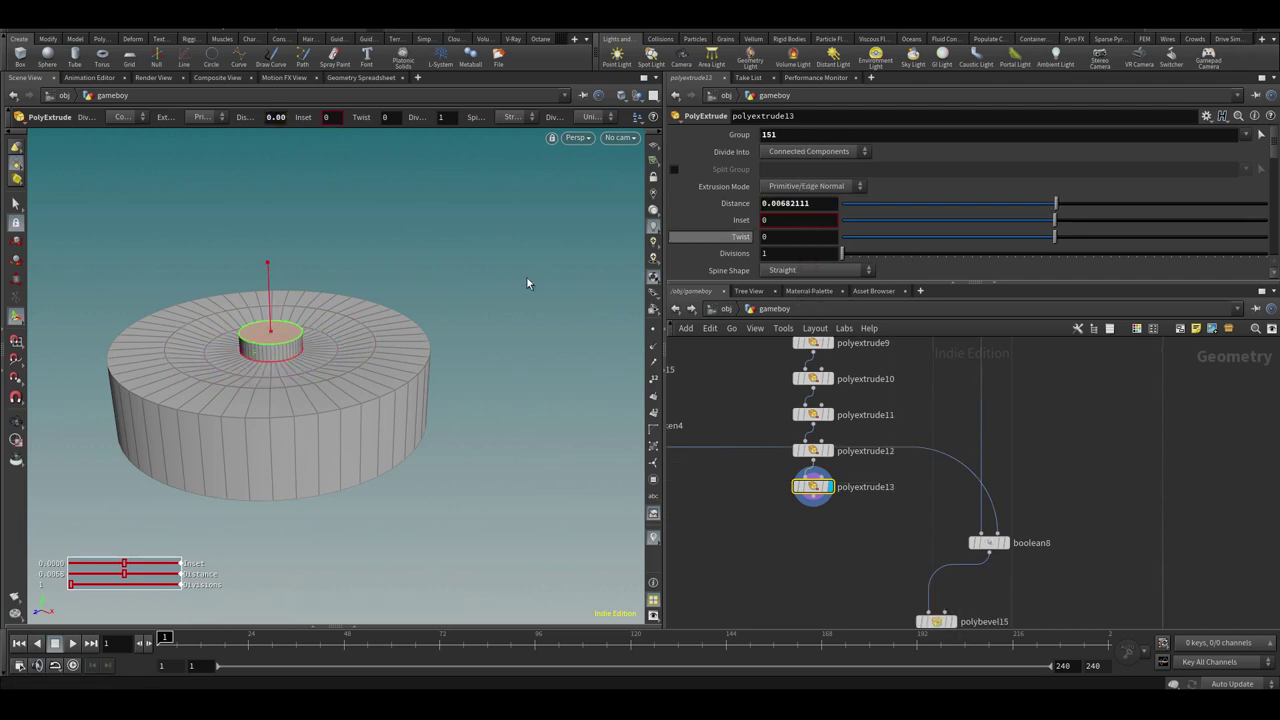
{"action": "key", "text": "q"}
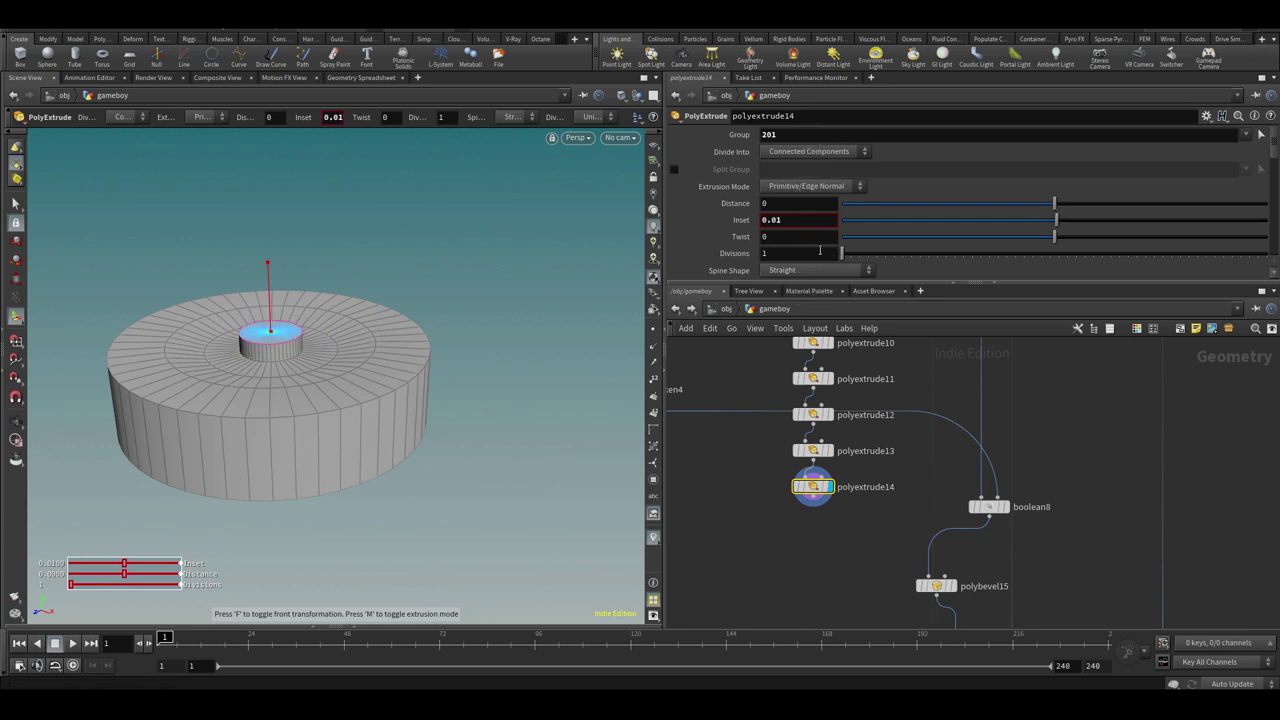
{"action": "key", "text": "ctrl+z"}
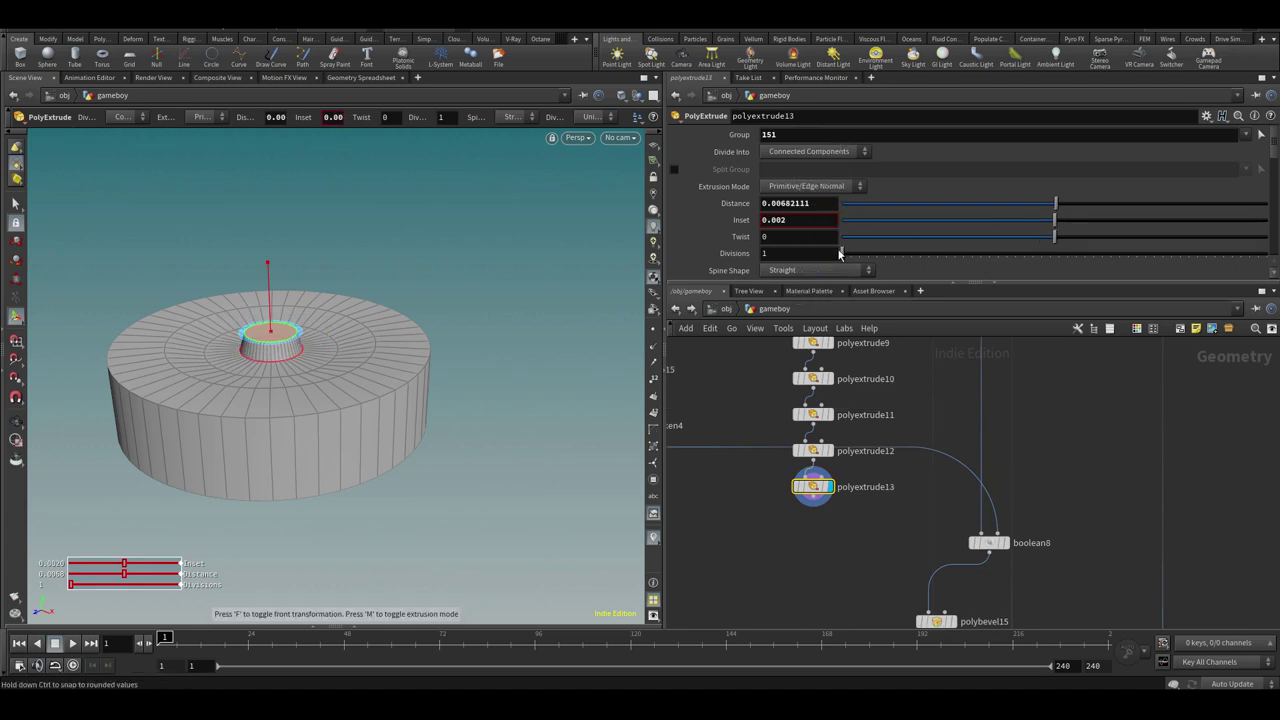
{"action": "key", "text": "q"}
{"action": "left_click_drag", "start_coordinate": [338, 379], "coordinate": [343, 380], "text": "alt"}
Select the disc's six PolyExtrude nodes and collapse them into a subnetwork
{"action": "middle_click_drag", "start_coordinate": [901, 345], "coordinate": [863, 428]}
{"action": "scroll", "coordinate": [862, 420], "scroll_direction": "down", "scroll_amount": 3}
{"action": "left_click", "coordinate": [815, 411]}
{"action": "left_click_drag", "start_coordinate": [428, 430], "coordinate": [405, 450], "text": "alt"}
{"action": "left_click_drag", "start_coordinate": [775, 398], "coordinate": [827, 549]}
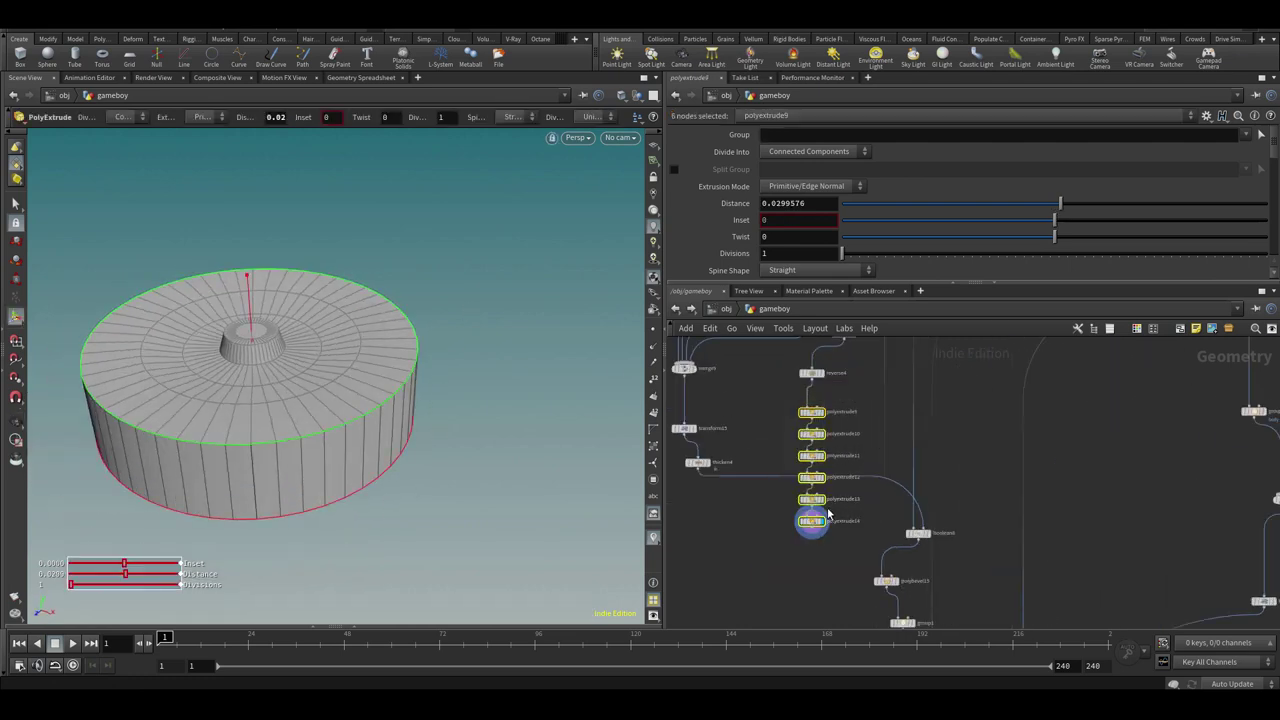
{"action": "key", "text": "shift+c"}
{"action": "scroll", "coordinate": [817, 435], "scroll_direction": "up", "scroll_amount": 3}
{"action": "left_click_drag", "start_coordinate": [808, 389], "coordinate": [808, 380]}
Copy the group1 and polybevel2 nodes and wire the copied bev group after the disc's collapsed nodes
{"action": "middle_click_drag", "start_coordinate": [865, 403], "coordinate": [848, 514]}
{"action": "scroll", "coordinate": [855, 465], "scroll_direction": "down", "scroll_amount": 3}
{"action": "middle_click_drag", "start_coordinate": [797, 446], "coordinate": [820, 518]}
{"action": "scroll", "coordinate": [811, 506], "scroll_direction": "up", "scroll_amount": 2}
{"action": "middle_click_drag", "start_coordinate": [885, 580], "coordinate": [840, 431]}
{"action": "scroll", "coordinate": [840, 431], "scroll_direction": "down", "scroll_amount": 4}
{"action": "middle_click_drag", "start_coordinate": [937, 536], "coordinate": [951, 446]}
{"action": "scroll", "coordinate": [951, 446], "scroll_direction": "up", "scroll_amount": 3}
{"action": "left_click_drag", "start_coordinate": [839, 471], "coordinate": [908, 541]}
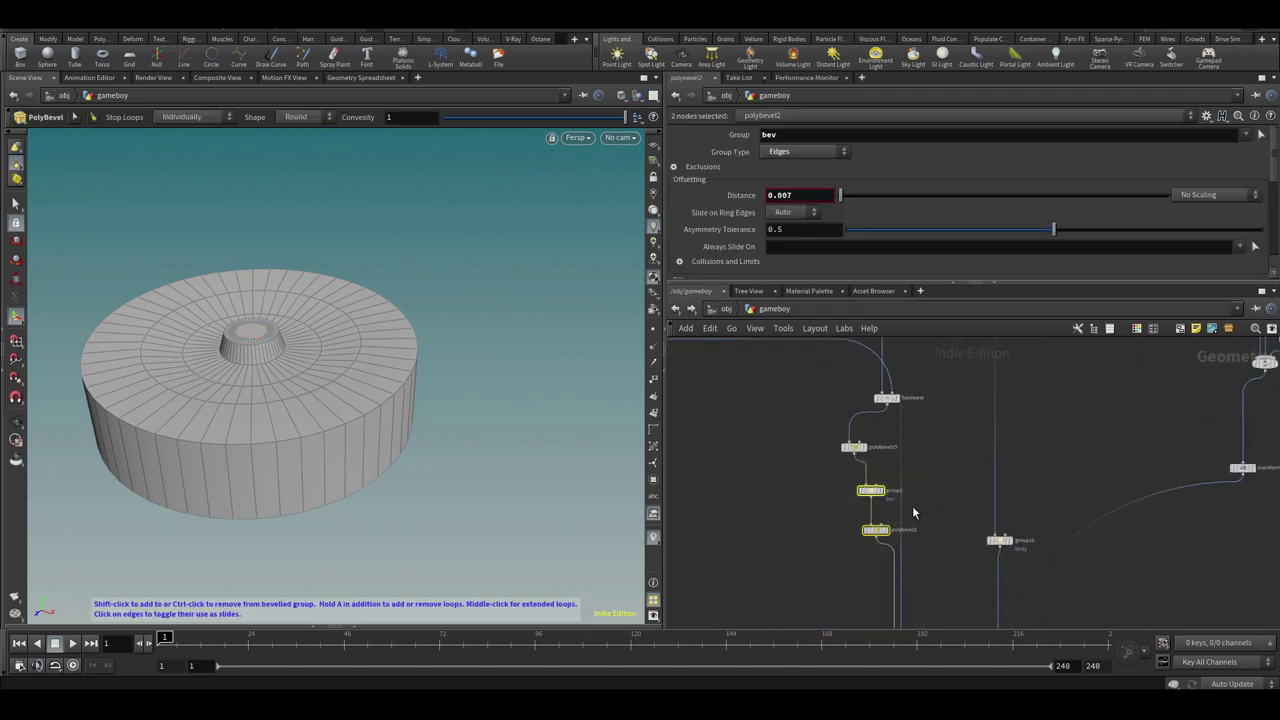
{"action": "left_click_drag", "start_coordinate": [913, 495], "coordinate": [746, 482]}
{"action": "middle_click_drag", "start_coordinate": [746, 482], "coordinate": [729, 589]}
{"action": "left_click_drag", "start_coordinate": [757, 382], "coordinate": [724, 573]}
{"action": "middle_click_drag", "start_coordinate": [769, 575], "coordinate": [797, 451]}
{"action": "scroll", "coordinate": [790, 483], "scroll_direction": "up", "scroll_amount": 3}
Display the copied PolyBevel on the disc and set its distance to 0.003
{"action": "left_click", "coordinate": [757, 508]}
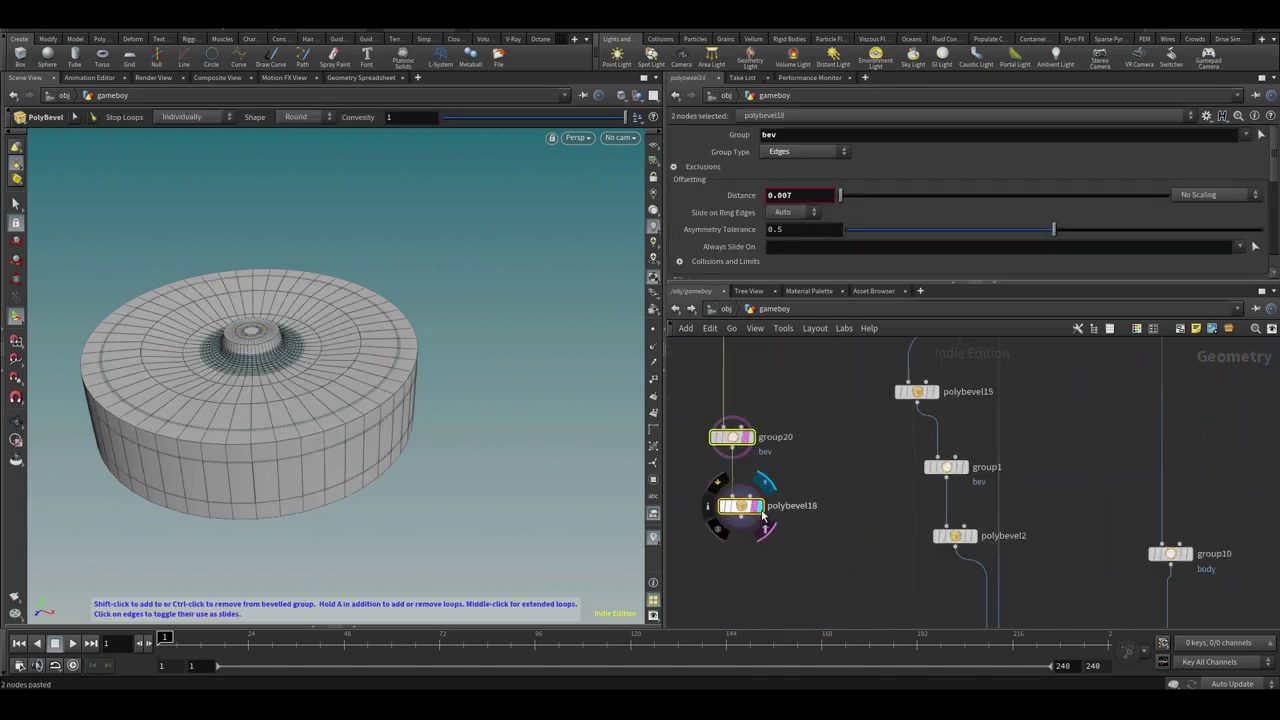
{"action": "left_click", "coordinate": [768, 498]}
{"action": "middle_click_drag", "start_coordinate": [818, 219], "coordinate": [775, 253]}
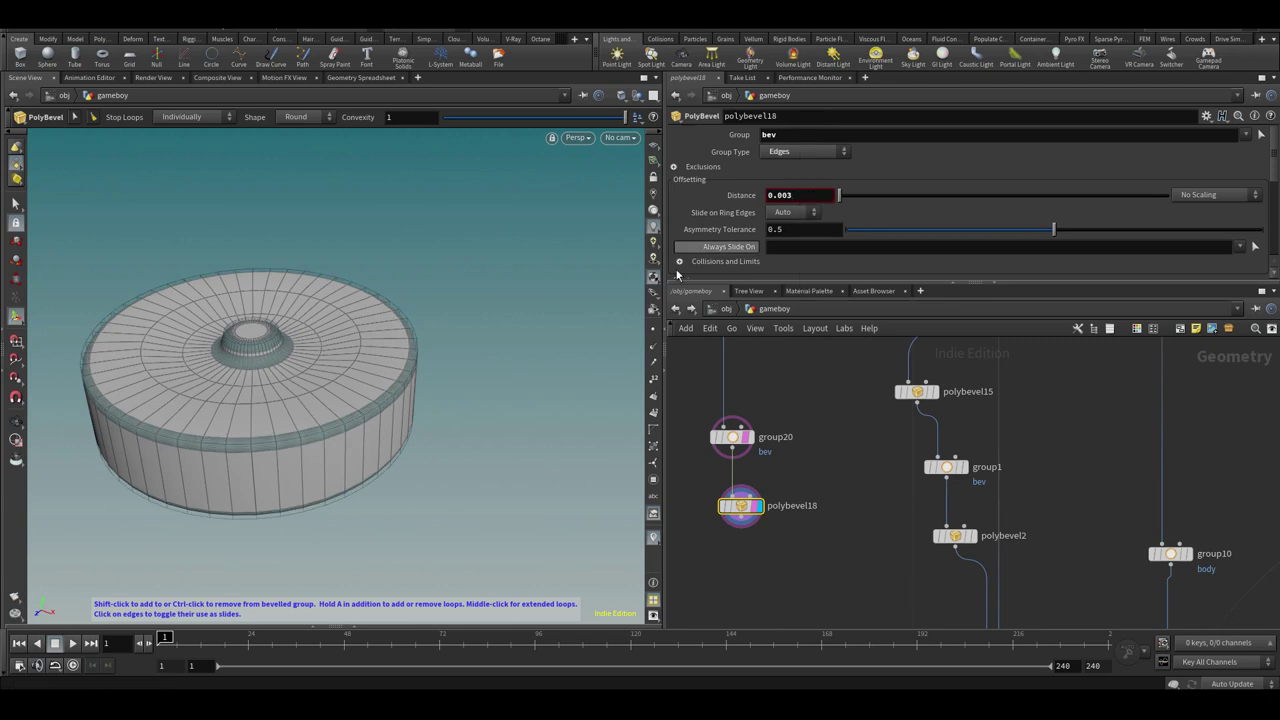
Examine the bevelled disc in the viewport and look over its node chain
{"action": "key", "text": "shift+w"}
{"action": "key", "text": "Escape"}
{"action": "left_click_drag", "start_coordinate": [433, 400], "coordinate": [404, 436]}
{"action": "scroll", "coordinate": [406, 446], "scroll_direction": "down", "scroll_amount": 3}
{"action": "middle_click_drag", "start_coordinate": [847, 403], "coordinate": [859, 576]}
{"action": "scroll", "coordinate": [825, 483], "scroll_direction": "down", "scroll_amount": 4}
{"action": "scroll", "coordinate": [825, 483], "scroll_direction": "up", "scroll_amount": 2}
{"action": "left_click_drag", "start_coordinate": [731, 512], "coordinate": [739, 578]}
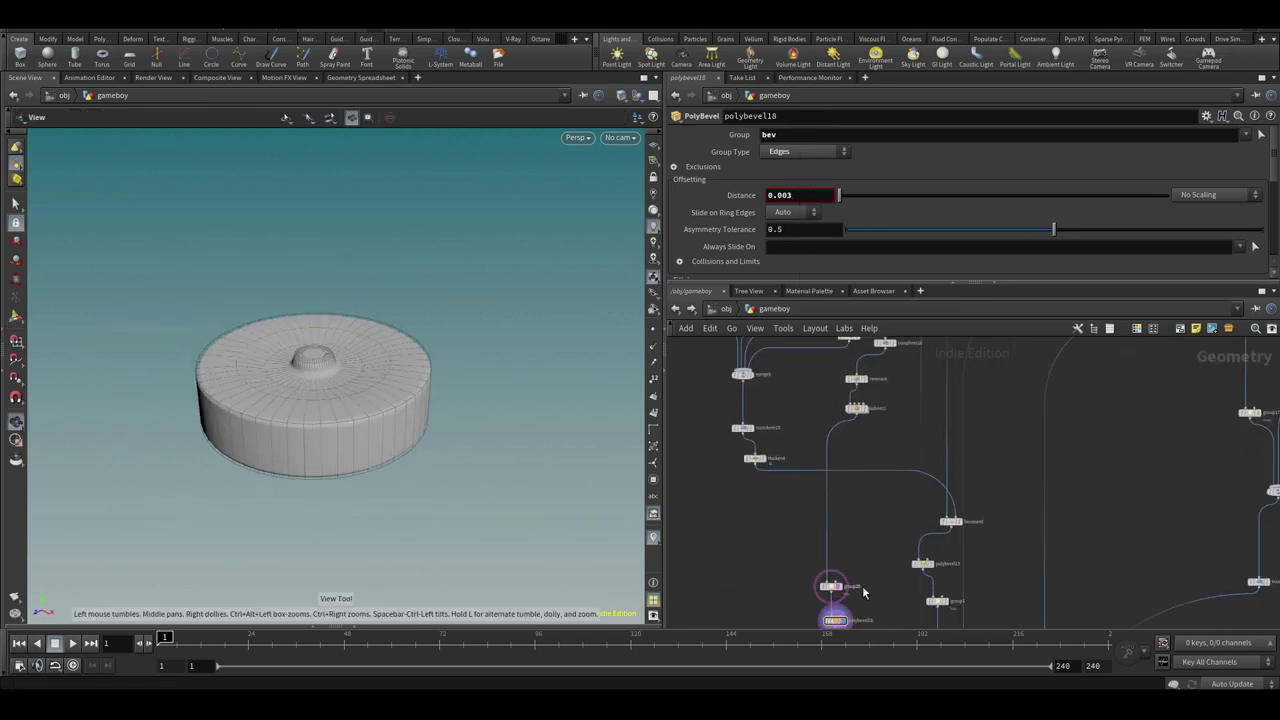
{"action": "middle_click_drag", "start_coordinate": [863, 588], "coordinate": [852, 482]}
{"action": "scroll", "coordinate": [852, 482], "scroll_direction": "up", "scroll_amount": 4}
Display the circle's transform13 node and frame the flat circle in the viewport
{"action": "left_click", "coordinate": [816, 554]}
{"action": "scroll", "coordinate": [432, 411], "scroll_direction": "down", "scroll_amount": 3}
{"action": "scroll", "coordinate": [950, 545], "scroll_direction": "down", "scroll_amount": 6}
{"action": "scroll", "coordinate": [814, 505], "scroll_direction": "up", "scroll_amount": 5}
{"action": "left_click", "coordinate": [968, 370]}
{"action": "key", "text": "space+g"}
{"action": "scroll", "coordinate": [408, 440], "scroll_direction": "down", "scroll_amount": 3}
{"action": "left_click", "coordinate": [972, 370]}
{"action": "key", "text": "space+g"}
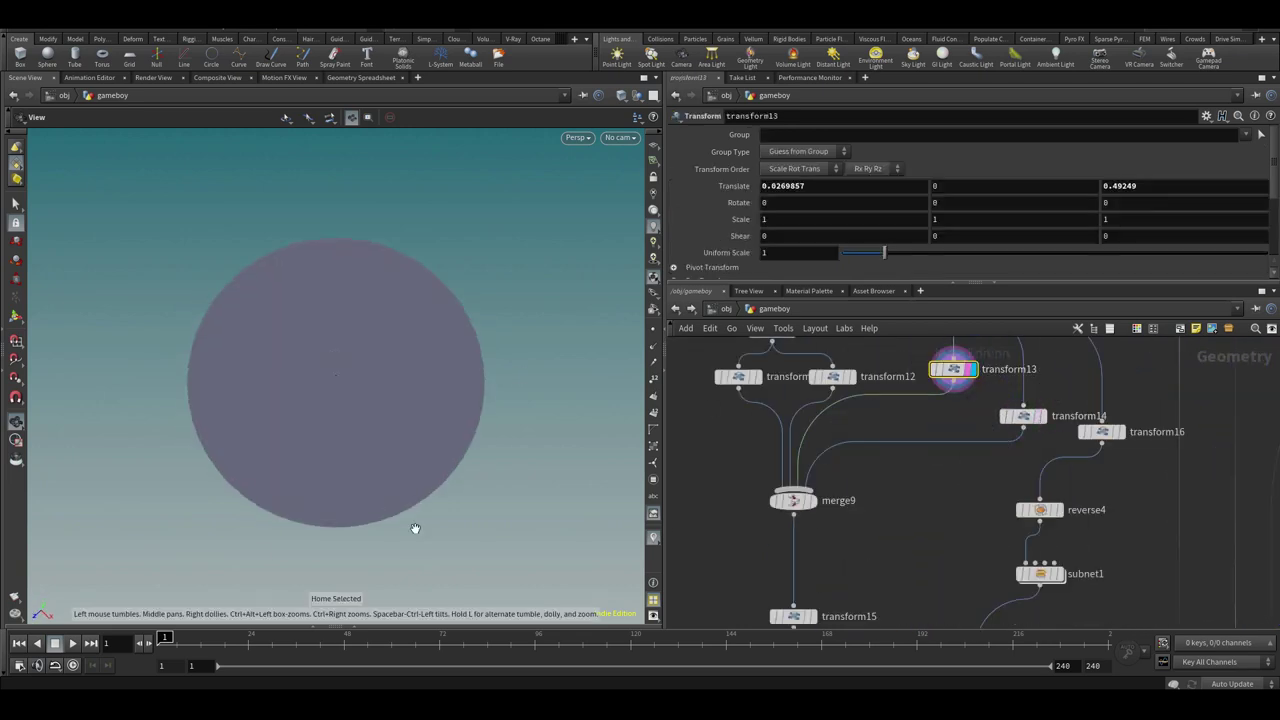
{"action": "left_click_drag", "start_coordinate": [418, 545], "coordinate": [422, 455]}
{"action": "scroll", "coordinate": [422, 455], "scroll_direction": "down", "scroll_amount": 3}
{"action": "middle_click_drag", "start_coordinate": [929, 498], "coordinate": [929, 571]}
{"action": "scroll", "coordinate": [967, 495], "scroll_direction": "down", "scroll_amount": 3}
{"action": "left_click", "coordinate": [962, 406]}
{"action": "left_click", "coordinate": [954, 459]}
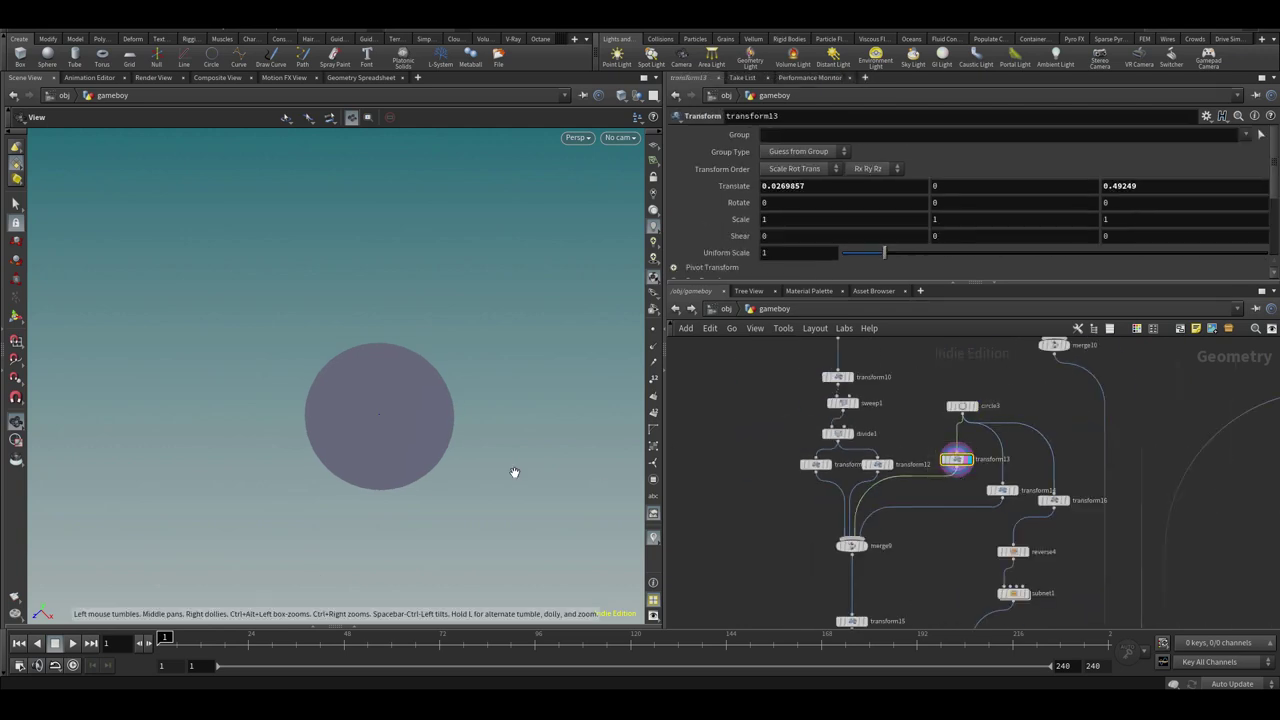
Show the reference grid and view the displayed circle from the top
{"action": "left_click", "coordinate": [653, 145]}
{"action": "scroll", "coordinate": [474, 423], "scroll_direction": "down", "scroll_amount": 3}
{"action": "key", "text": "space+2"}
{"action": "scroll", "coordinate": [416, 434], "scroll_direction": "down", "scroll_amount": 6}
{"action": "middle_click_drag", "start_coordinate": [438, 477], "coordinate": [352, 497]}
{"action": "scroll", "coordinate": [369, 466], "scroll_direction": "up", "scroll_amount": 3}
{"action": "scroll", "coordinate": [710, 503], "scroll_direction": "up", "scroll_amount": 2}
Add a Line node in the empty network area and set its direction to 1, 0, 0
{"action": "middle_click_drag", "start_coordinate": [710, 503], "coordinate": [782, 485]}
{"action": "left_click", "coordinate": [782, 485]}
{"action": "key", "text": "Tab"}
{"action": "type", "text": "line"}
{"action": "key", "text": "Return"}
{"action": "left_click", "coordinate": [778, 458]}
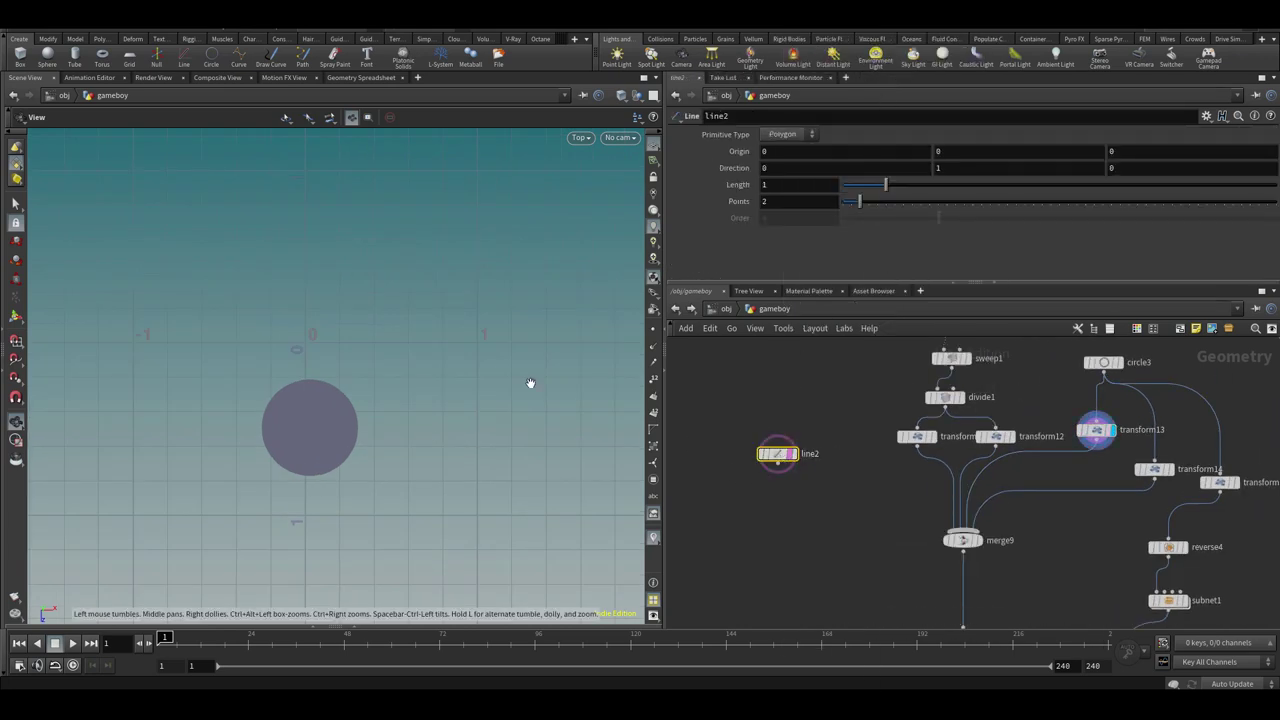
{"action": "double_click", "coordinate": [786, 170]}
{"action": "type", "text": "1"}
{"action": "key", "text": "Tab"}
{"action": "key", "text": "Return"}
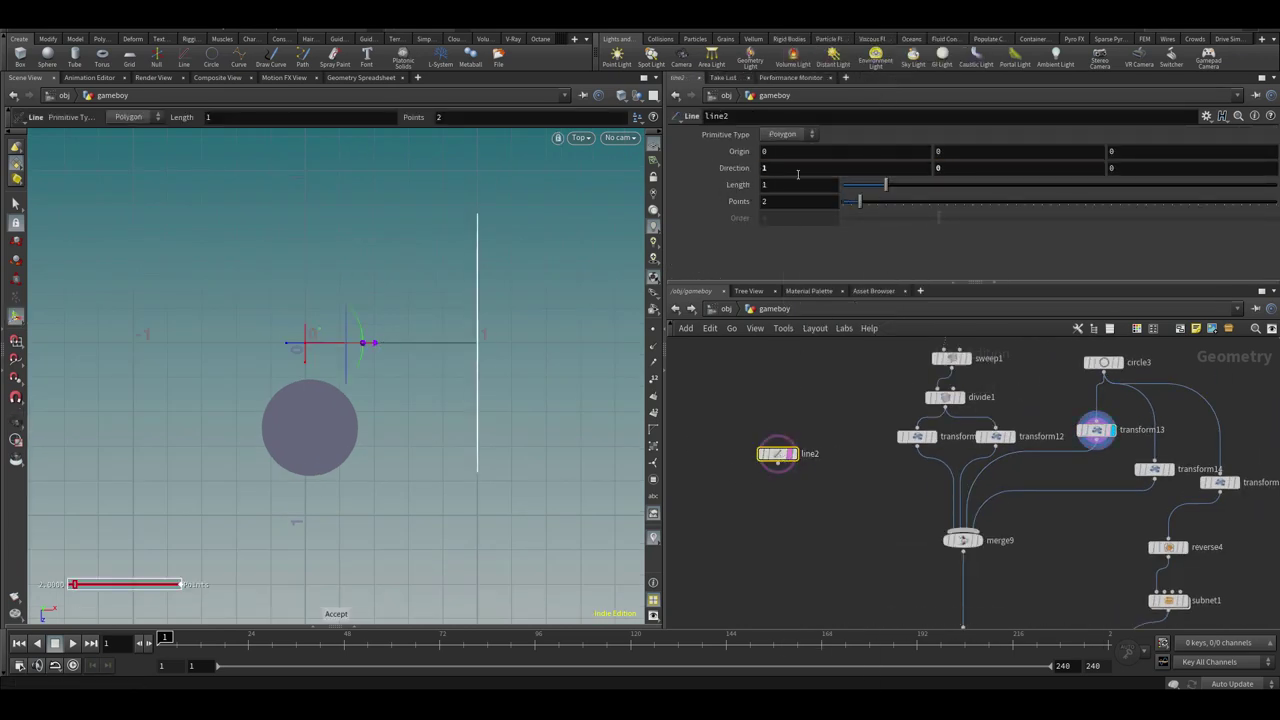
Set the line's length to 0.4 and centre it with the origin X expression ch("dist")/-2
{"action": "right_click", "coordinate": [785, 184]}
{"action": "left_click", "coordinate": [820, 273]}
{"action": "right_click", "coordinate": [794, 151]}
{"action": "left_click", "coordinate": [832, 279]}
{"action": "type", "text": "/-2"}
{"action": "key", "text": "Return"}
{"action": "scroll", "coordinate": [774, 508], "scroll_direction": "up", "scroll_amount": 3}
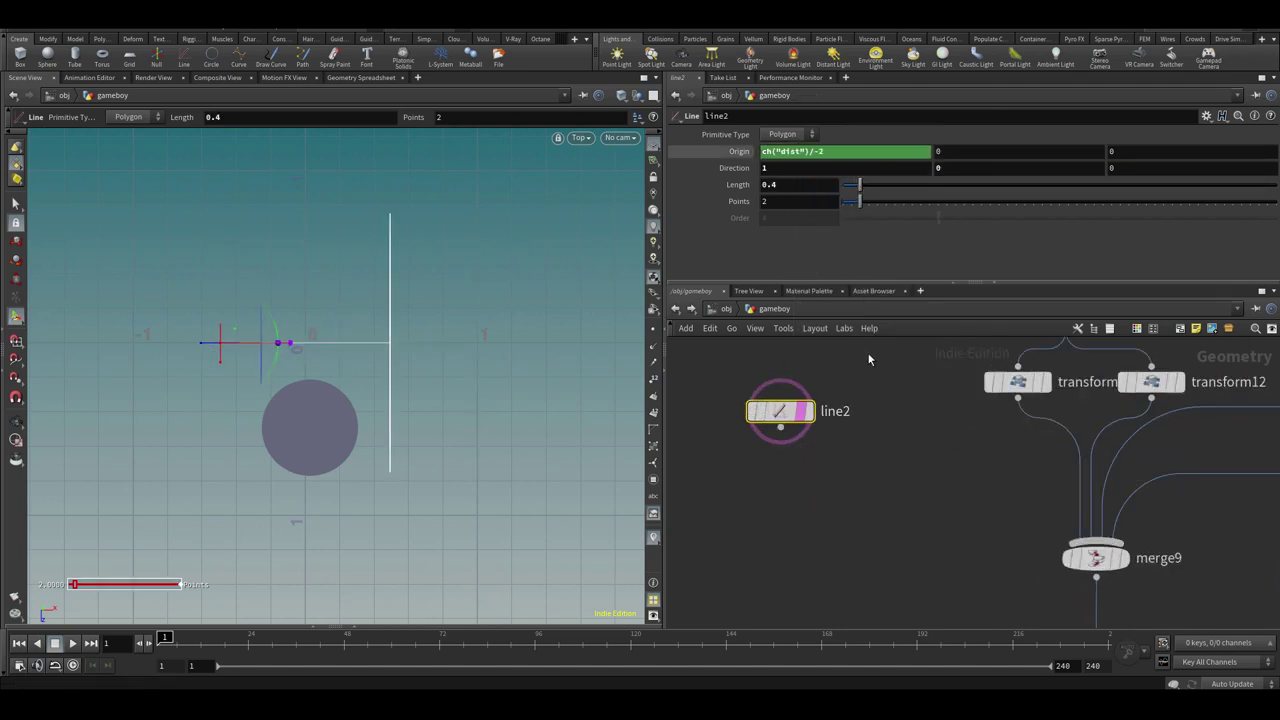
{"action": "scroll", "coordinate": [394, 314], "scroll_direction": "up", "scroll_amount": 5}
{"action": "key", "text": "Tab"}
{"action": "type", "text": "swee"}
{"action": "key", "text": "Escape"}
Duplicate the sweep1 node below the new line and feed the line into the copy
{"action": "middle_click_drag", "start_coordinate": [960, 345], "coordinate": [914, 431]}
{"action": "left_click", "coordinate": [1008, 430]}
{"action": "scroll", "coordinate": [1012, 420], "scroll_direction": "down", "scroll_amount": 2}
{"action": "left_click_drag", "start_coordinate": [1016, 402], "coordinate": [846, 585], "text": "alt"}
Shorten the line and reshape its sweep with flatter end caps and a ribbon width of 0.155
{"action": "left_click_drag", "start_coordinate": [1275, 158], "coordinate": [1273, 194]}
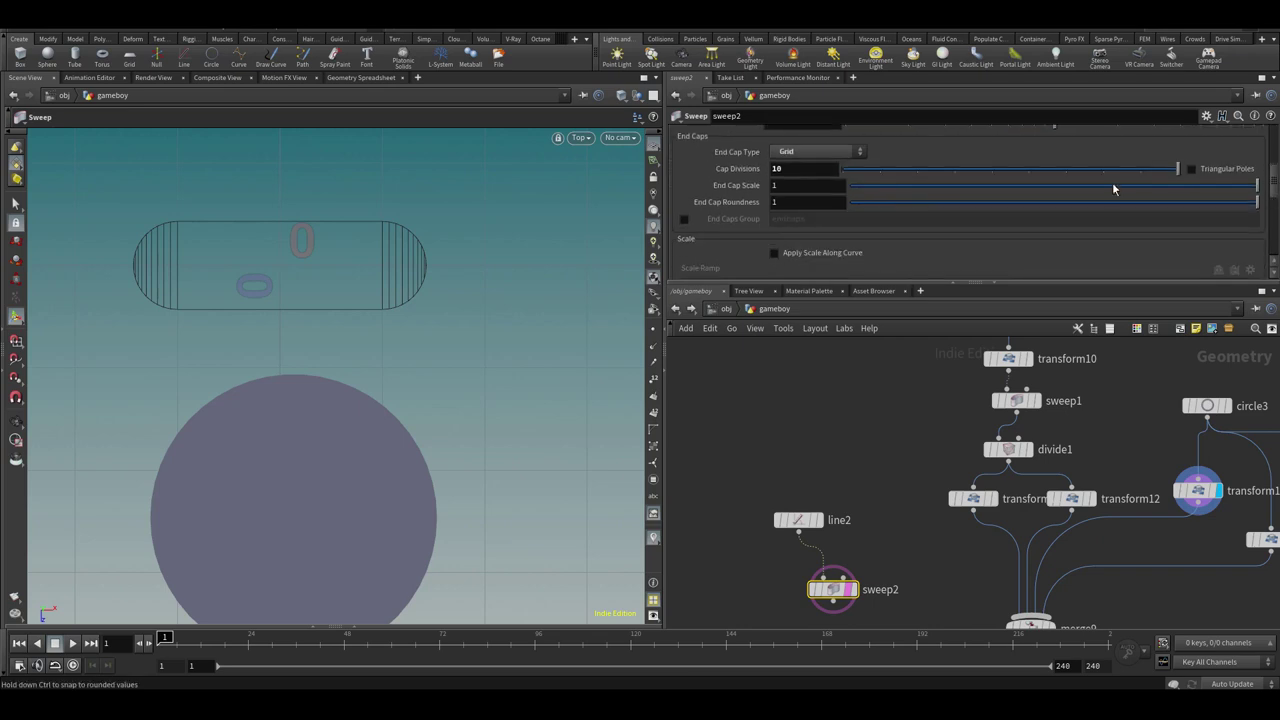
{"action": "left_click", "coordinate": [802, 520]}
{"action": "left_click_drag", "start_coordinate": [861, 186], "coordinate": [858, 190]}
{"action": "left_click", "coordinate": [838, 589]}
{"action": "left_click_drag", "start_coordinate": [1274, 182], "coordinate": [1273, 151]}
{"action": "left_click_drag", "start_coordinate": [916, 238], "coordinate": [891, 246]}
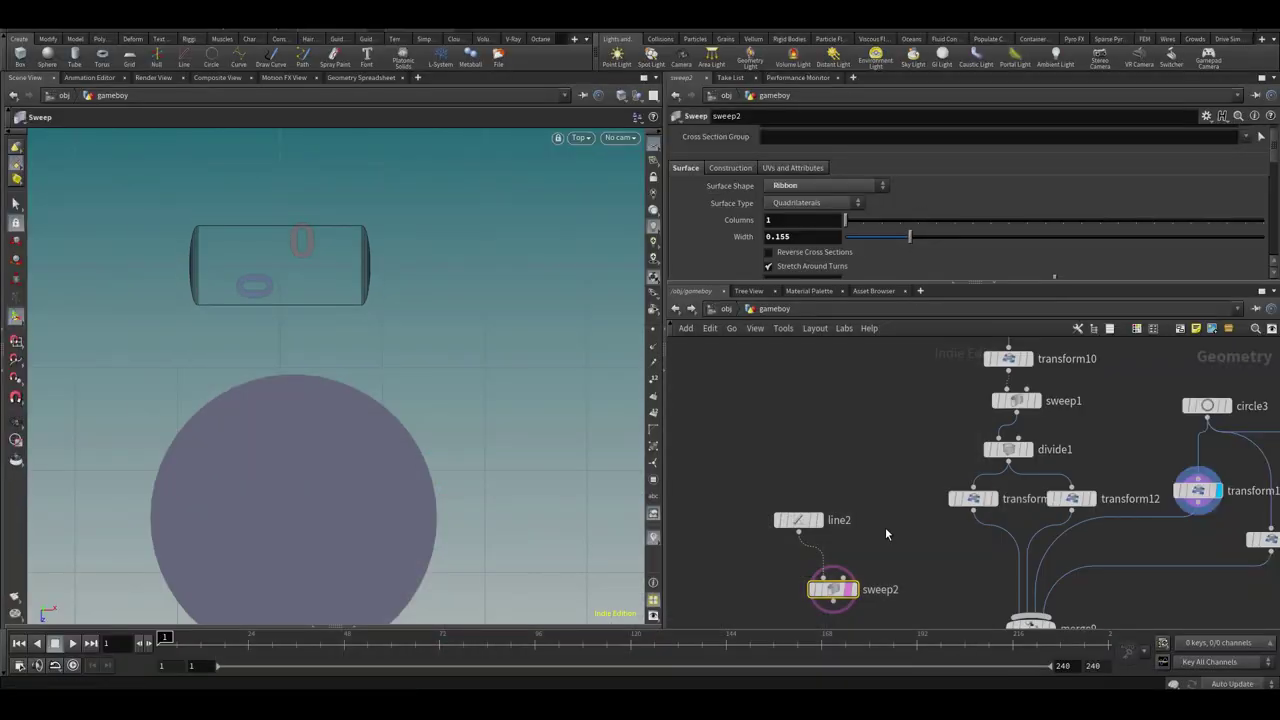
Add a Transform node below the new sweep
{"action": "scroll", "coordinate": [893, 395], "scroll_direction": "down", "scroll_amount": 3}
{"action": "key", "text": "Tab"}
{"action": "type", "text": "tr"}
{"action": "left_click", "coordinate": [978, 73]}
{"action": "left_click", "coordinate": [860, 549]}
Copy the divide1 node, wire it between the new sweep and its Transform, and display the Transform
{"action": "middle_click_drag", "start_coordinate": [918, 388], "coordinate": [921, 428]}
{"action": "left_click", "coordinate": [1010, 366]}
{"action": "left_click_drag", "start_coordinate": [978, 413], "coordinate": [800, 562]}
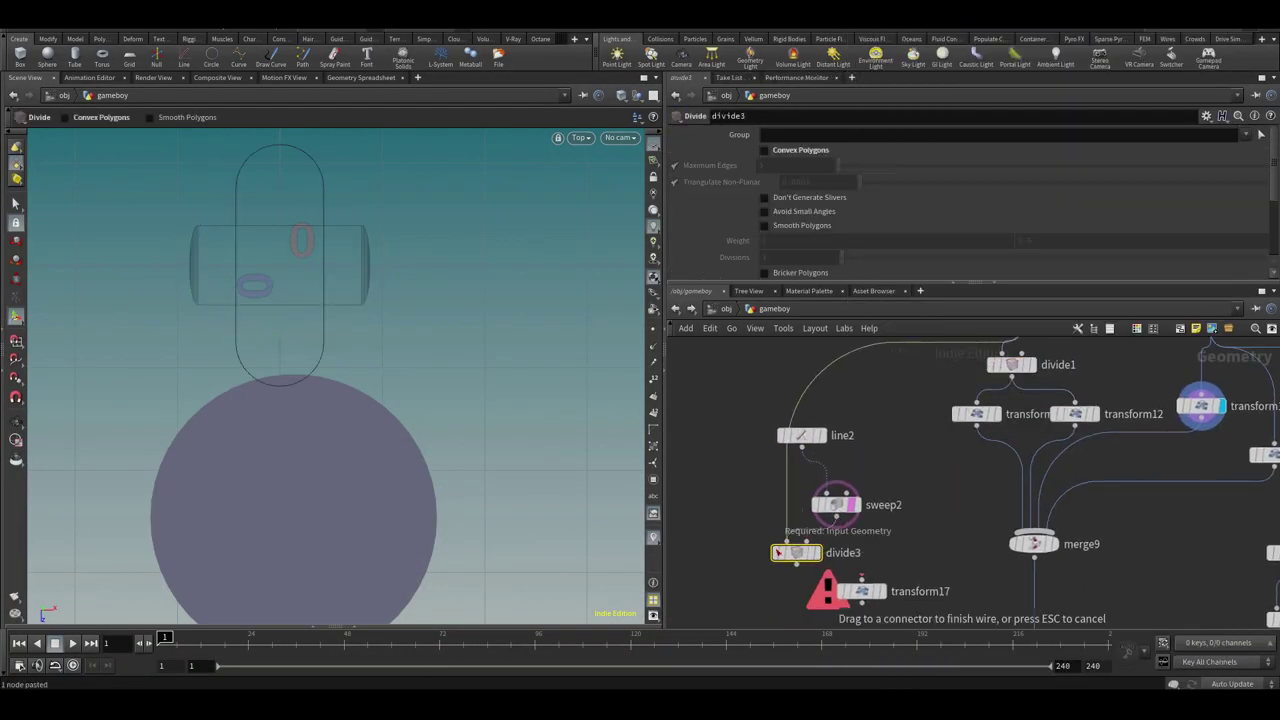
{"action": "left_click_drag", "start_coordinate": [836, 517], "coordinate": [787, 541]}
{"action": "left_click", "coordinate": [818, 552]}
{"action": "left_click", "coordinate": [812, 552]}
{"action": "middle_click_drag", "start_coordinate": [886, 515], "coordinate": [894, 451]}
{"action": "left_click_drag", "start_coordinate": [871, 527], "coordinate": [768, 544]}
{"action": "left_click", "coordinate": [787, 556]}
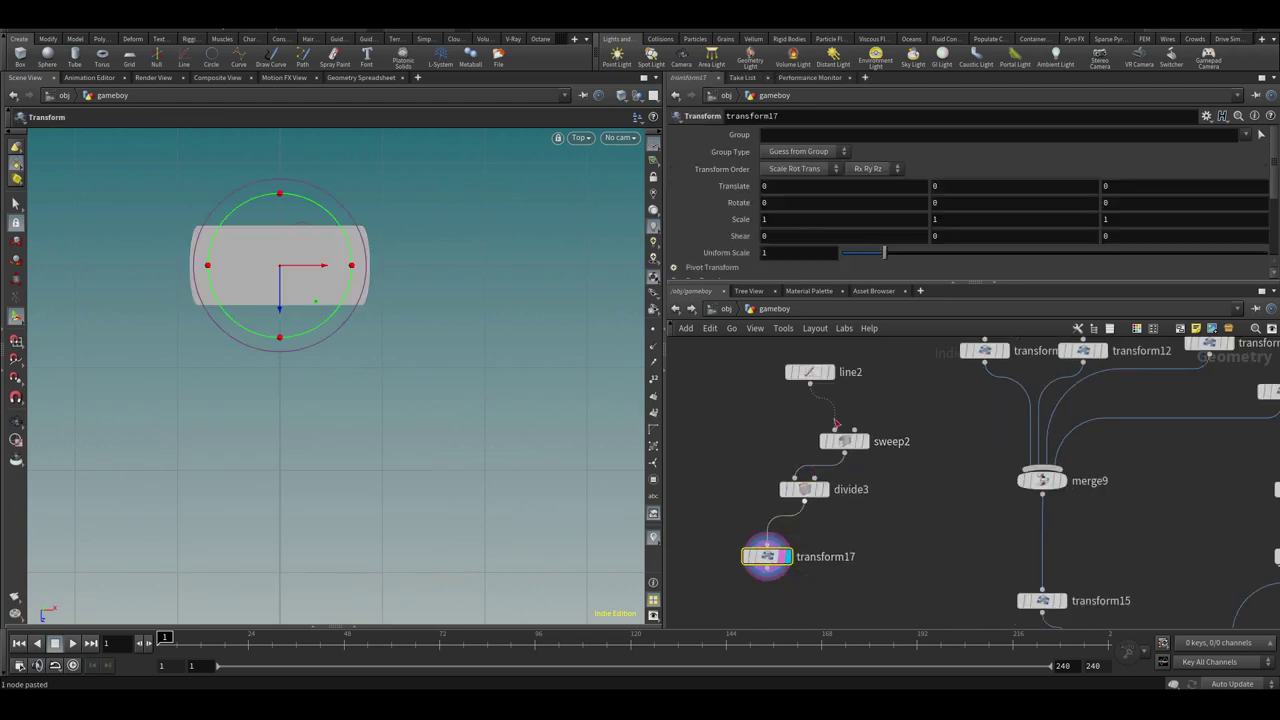
Rotate the swept bar 90 degrees about Y in the Transform and narrow the sweep's width
{"action": "type", "text": "90"}
{"action": "key", "text": "Return"}
{"action": "key", "text": "ctrl+z"}
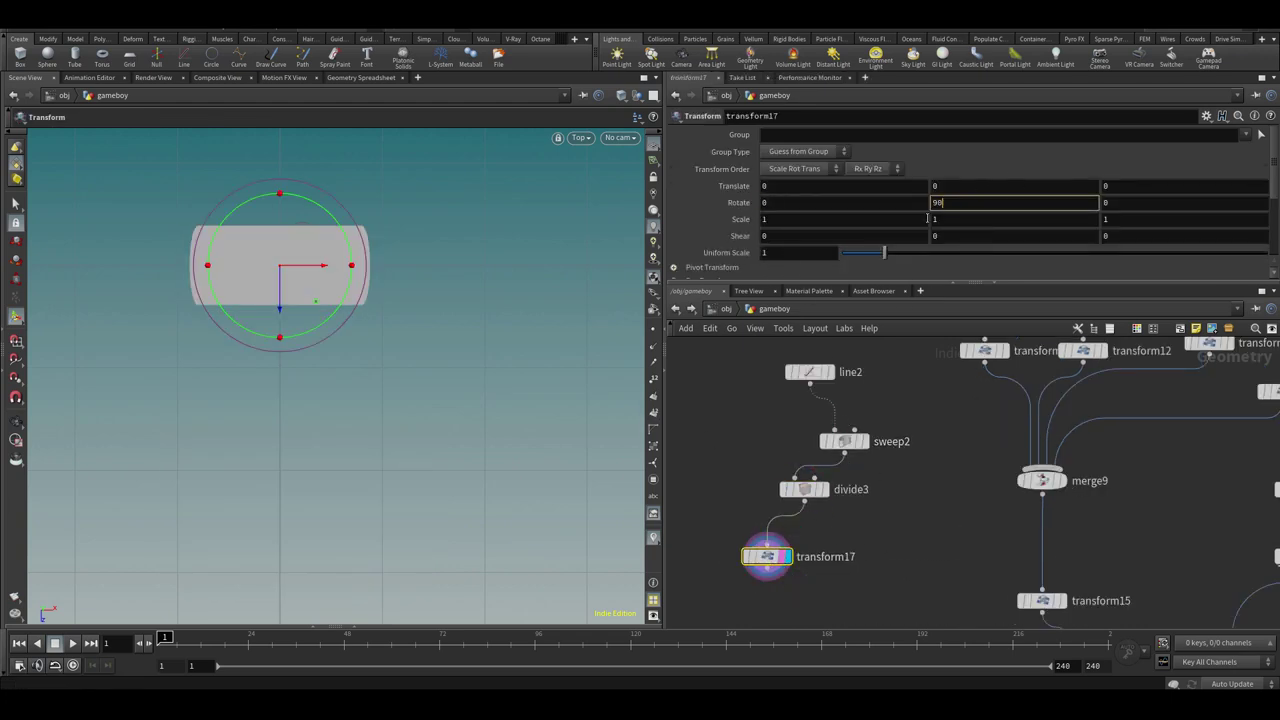
{"action": "type", "text": "90"}
{"action": "key", "text": "Return"}
{"action": "left_click", "coordinate": [843, 441]}
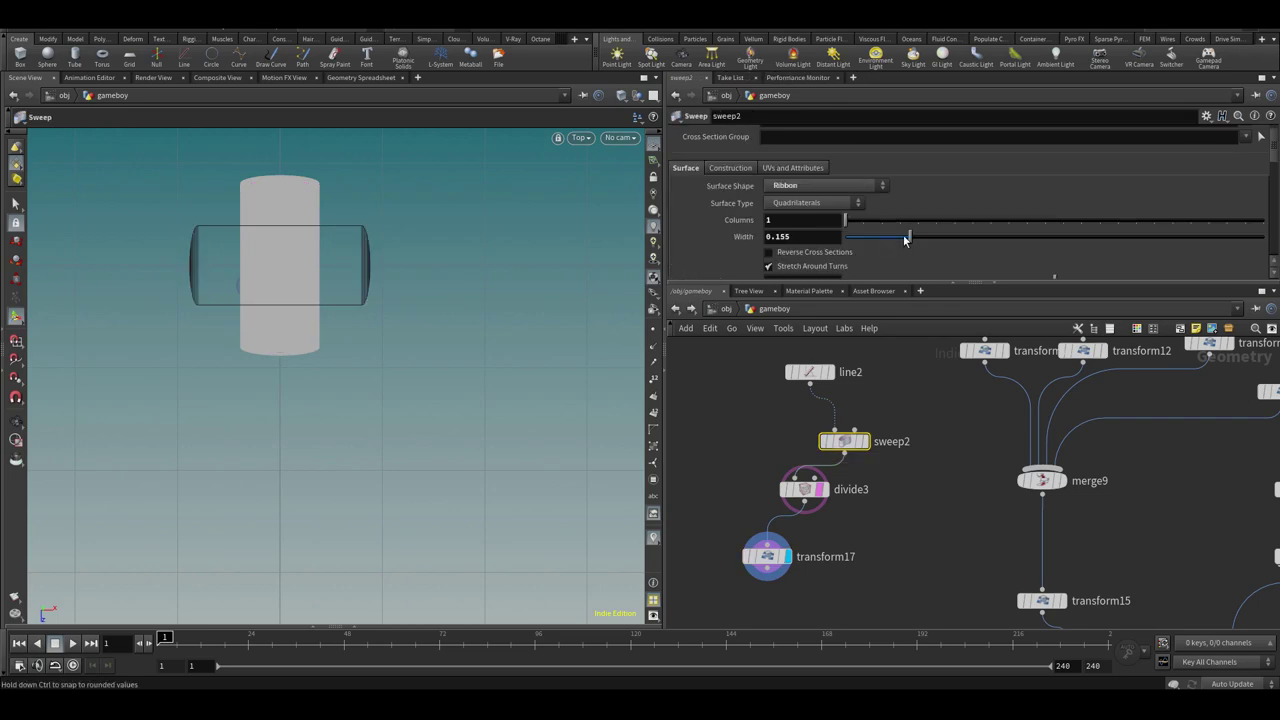
{"action": "middle_click_drag", "start_coordinate": [901, 538], "coordinate": [843, 497]}
{"action": "left_click", "coordinate": [756, 506]}
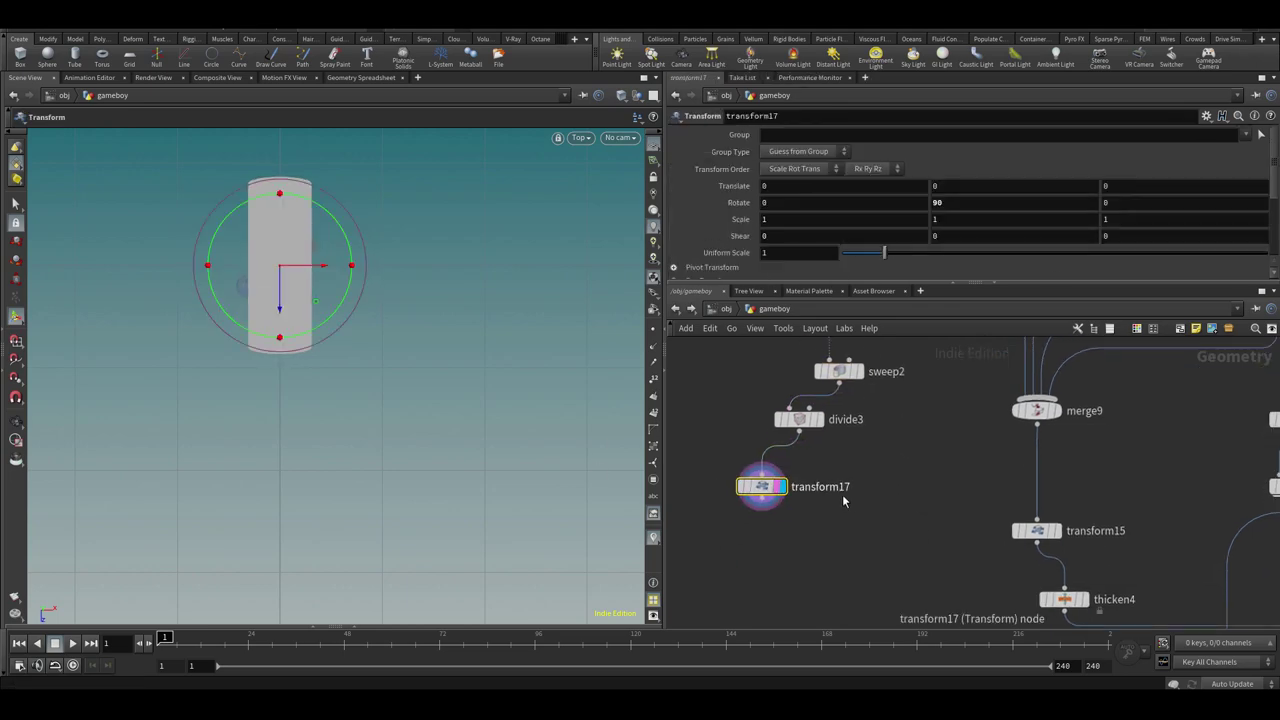
Add a Labs Extract Silhouette node and a Merge node below the rotated bar's Transform
{"action": "key", "text": "Tab"}
{"action": "type", "text": "silh"}
{"action": "left_click", "coordinate": [985, 41]}
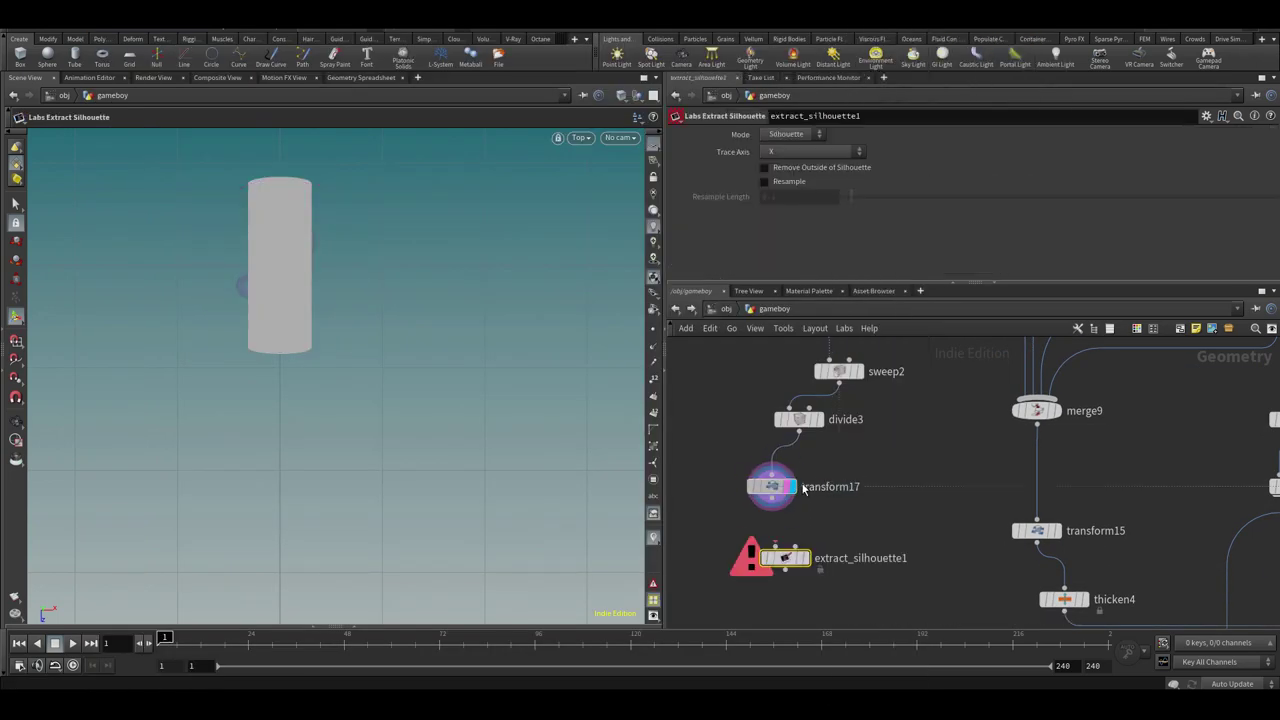
{"action": "middle_click_drag", "start_coordinate": [803, 465], "coordinate": [812, 500]}
{"action": "key", "text": "Tab"}
{"action": "type", "text": "mer"}
{"action": "left_click", "coordinate": [932, 41]}
{"action": "middle_click_drag", "start_coordinate": [734, 550], "coordinate": [752, 489]}
{"action": "left_click", "coordinate": [752, 489]}
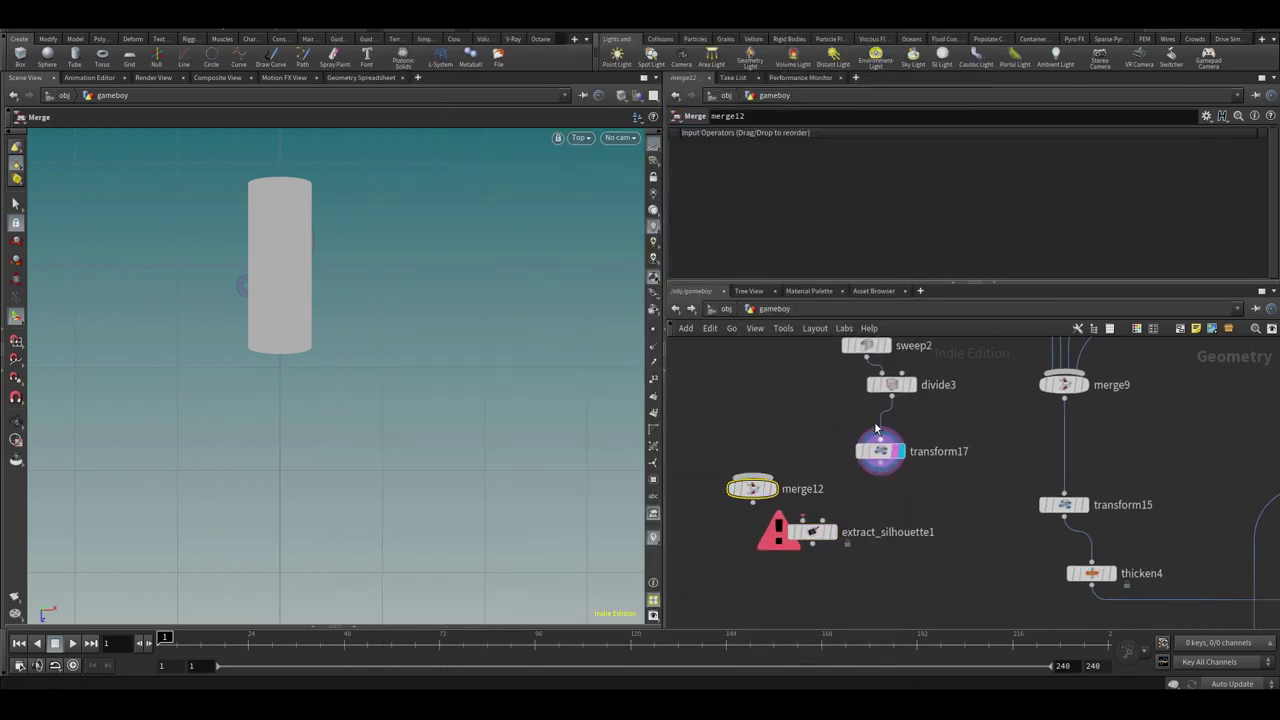
Feed the merged unrotated and rotated bars into Extract Silhouette, display it, and set the trace axis to Y
{"action": "left_click", "coordinate": [832, 532]}
{"action": "left_click_drag", "start_coordinate": [815, 531], "coordinate": [802, 553]}
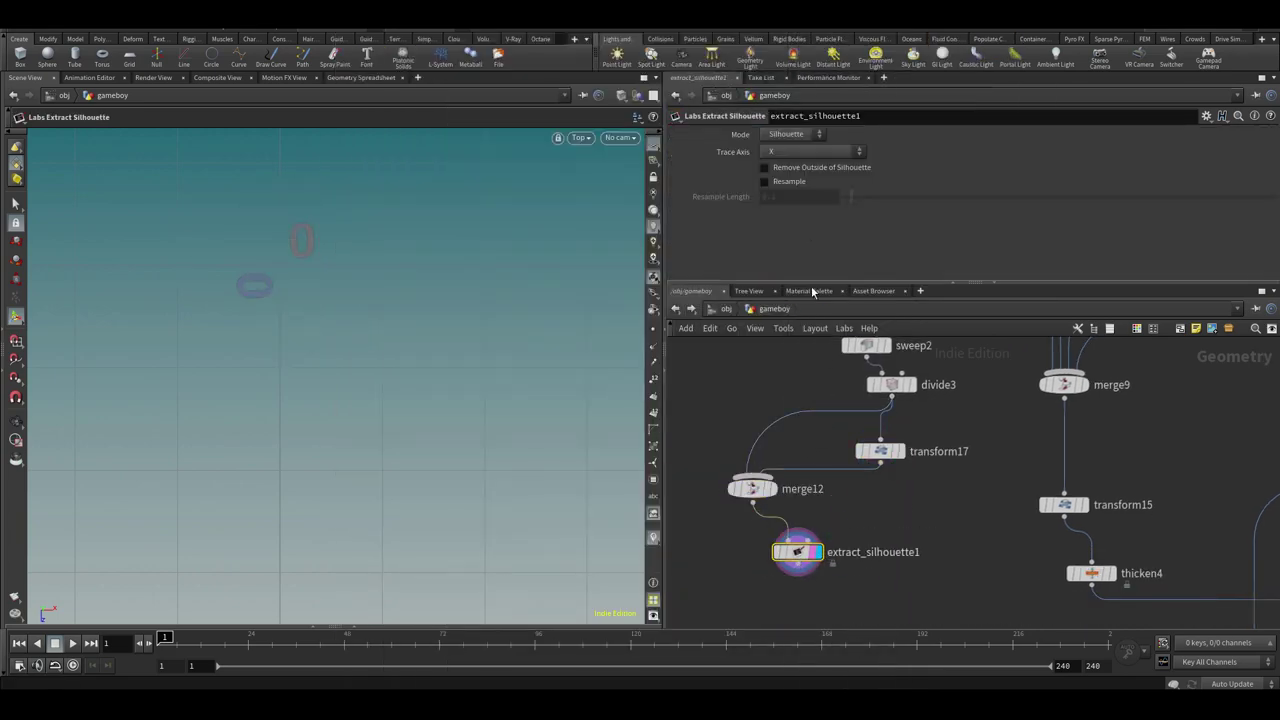
{"action": "left_click", "coordinate": [797, 181]}
{"action": "key", "text": "shift+w"}
Add a PolyExtrude after the cross silhouette and extrude it about 0.028 in the perspective view
{"action": "middle_click_drag", "start_coordinate": [892, 554], "coordinate": [883, 498]}
{"action": "scroll", "coordinate": [868, 524], "scroll_direction": "down", "scroll_amount": 2}
{"action": "key", "text": "Tab"}
{"action": "type", "text": "pol"}
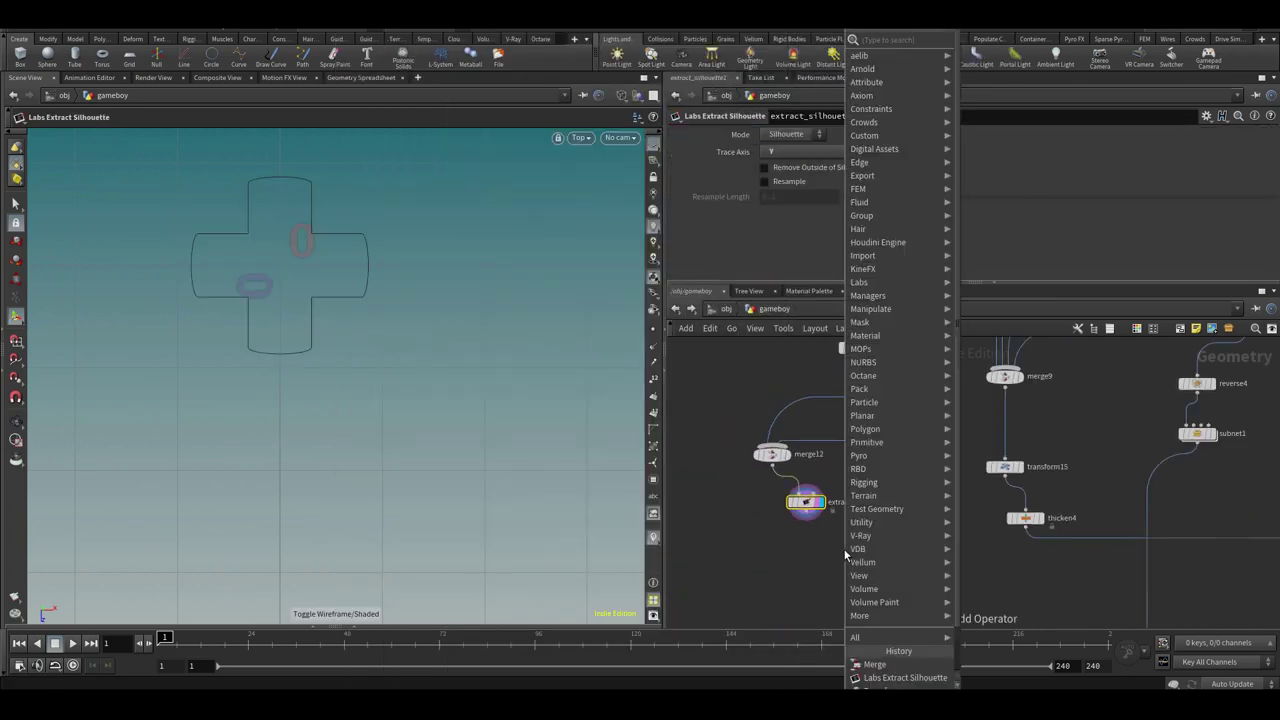
{"action": "key", "text": "Return"}
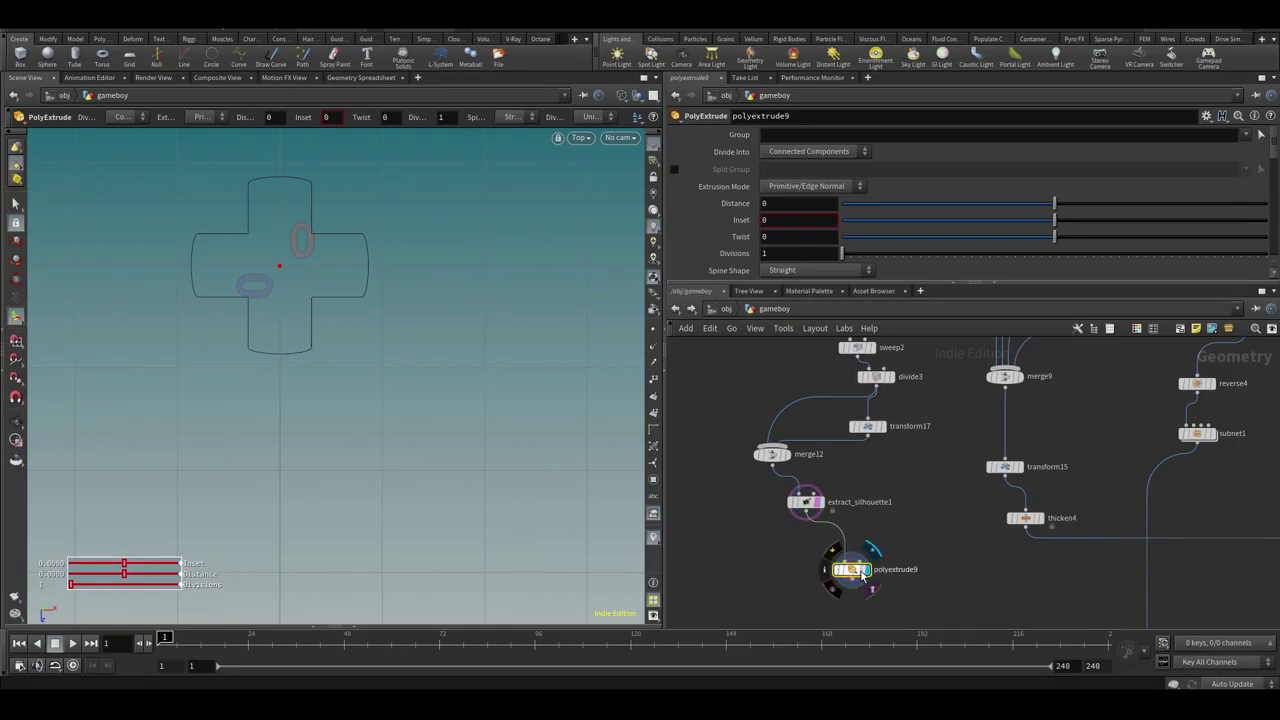
{"action": "middle_click_drag", "start_coordinate": [883, 522], "coordinate": [871, 533]}
{"action": "key", "text": "space+1"}
{"action": "scroll", "coordinate": [494, 291], "scroll_direction": "up", "scroll_amount": 5}
{"action": "key", "text": "shift+w"}
{"action": "mouse_move", "coordinate": [410, 310]}
{"action": "left_mouse_down"}
{"action": "mouse_move", "coordinate": [437, 311]}
{"action": "mouse_move", "coordinate": [406, 346]}
{"action": "mouse_move", "coordinate": [387, 312]}
{"action": "left_mouse_up"}
{"action": "scroll", "coordinate": [424, 316], "scroll_direction": "up", "scroll_amount": 5}
Add a polygon Sphere node with uniform scale 0.06 and frequency 10 beside the cross's PolyExtrude
{"action": "middle_click_drag", "start_coordinate": [879, 547], "coordinate": [872, 494]}
{"action": "key", "text": "Tab"}
{"action": "type", "text": "sph"}
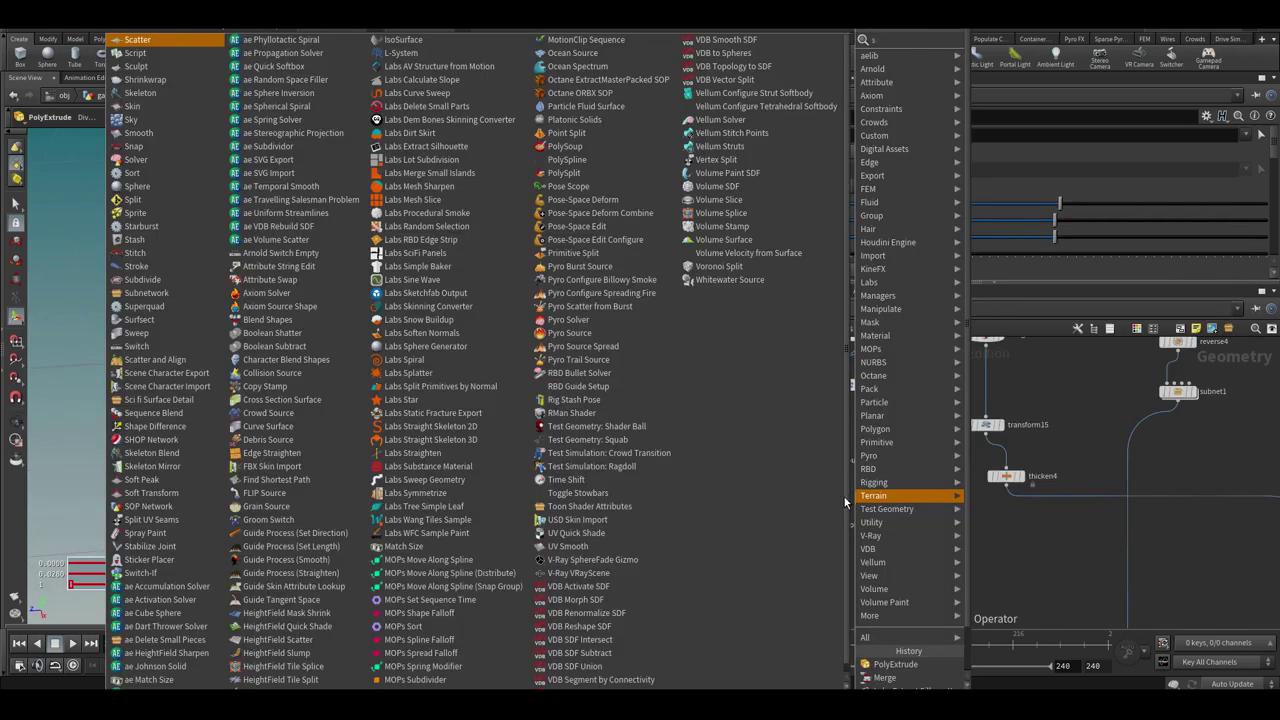
{"action": "key", "text": "Return"}
{"action": "left_click", "coordinate": [721, 526]}
{"action": "left_click_drag", "start_coordinate": [874, 221], "coordinate": [844, 233]}
{"action": "left_click", "coordinate": [790, 137]}
{"action": "left_click", "coordinate": [780, 161]}
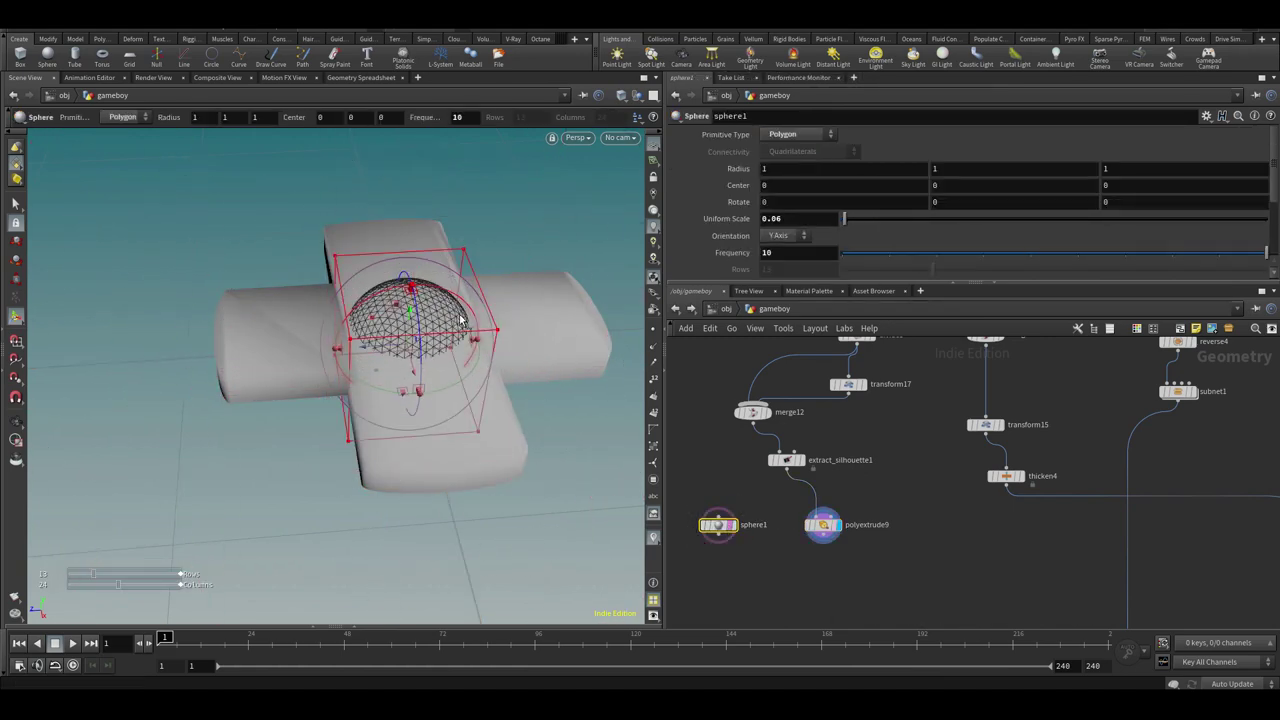
Add a Transform node after the sphere and raise the sphere towards the cross's upper surface
{"action": "left_click_drag", "start_coordinate": [493, 333], "coordinate": [560, 287], "text": "alt"}
{"action": "key", "text": "Tab"}
{"action": "type", "text": "trans"}
{"action": "key", "text": "Return"}
{"action": "left_click", "coordinate": [743, 579]}
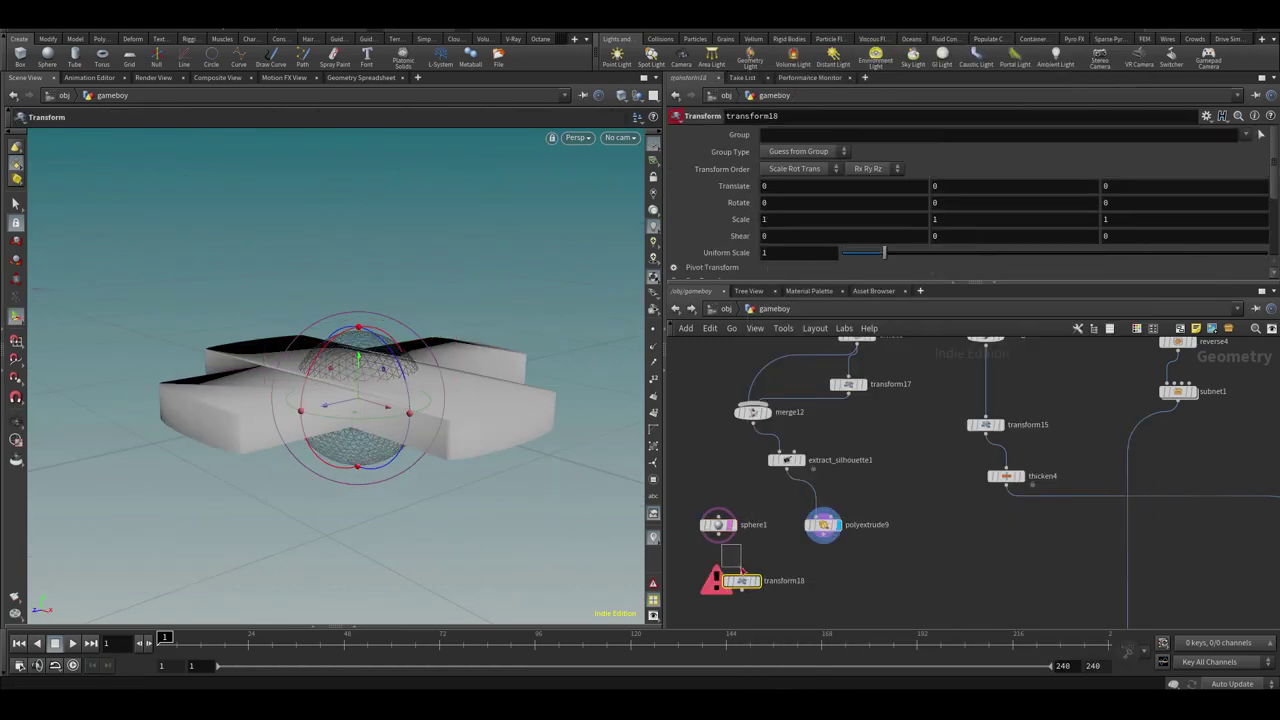
{"action": "left_click", "coordinate": [752, 584]}
{"action": "left_click_drag", "start_coordinate": [359, 359], "coordinate": [393, 336]}
Flatten the sphere to a Y radius of about 0.378, set its uniform scale to 0.066, and adjust its height
{"action": "left_click", "coordinate": [719, 525]}
{"action": "left_click", "coordinate": [743, 581]}
{"action": "scroll", "coordinate": [399, 300], "scroll_direction": "up", "scroll_amount": 3}
{"action": "left_click", "coordinate": [719, 525]}
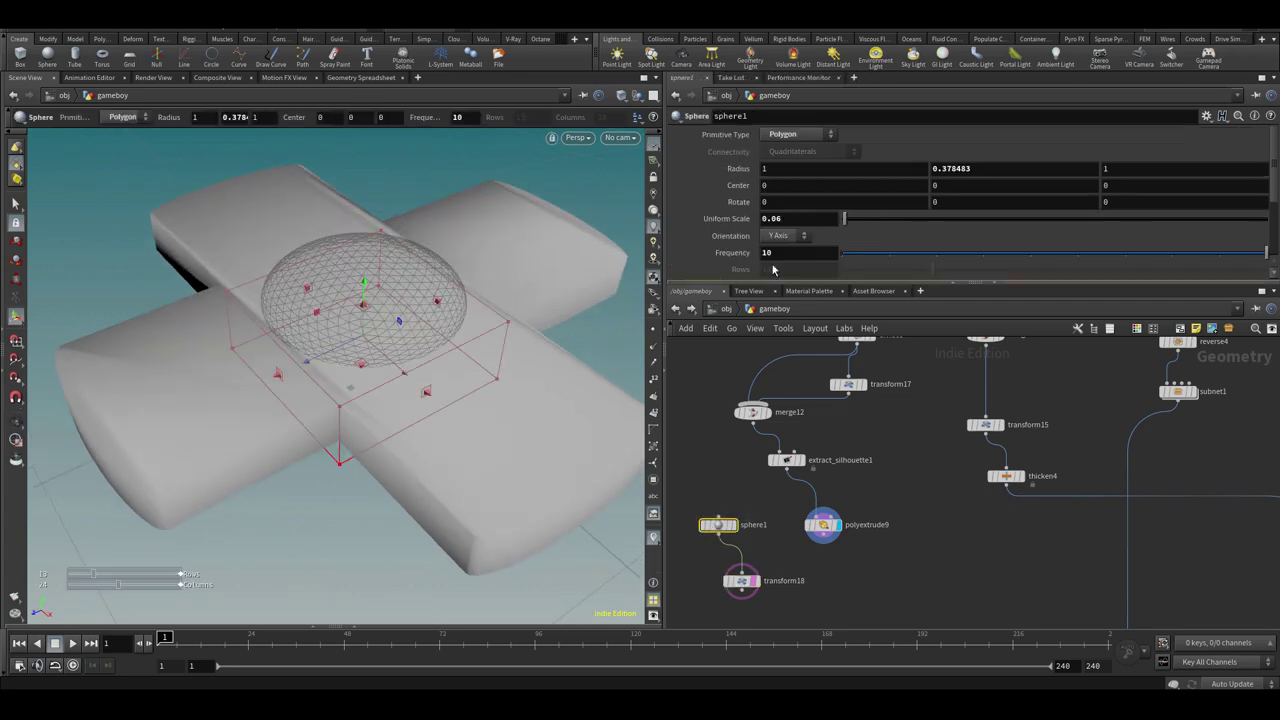
{"action": "middle_click_drag", "start_coordinate": [793, 268], "coordinate": [830, 268]}
{"action": "left_click_drag", "start_coordinate": [530, 400], "coordinate": [515, 323], "text": "alt"}
{"action": "left_click", "coordinate": [742, 581]}
{"action": "left_click_drag", "start_coordinate": [347, 319], "coordinate": [347, 313]}
Add a Boolean node below the sphere's Transform and the cross's PolyExtrude
{"action": "middle_click_drag", "start_coordinate": [837, 618], "coordinate": [833, 525]}
{"action": "left_click", "coordinate": [833, 525]}
{"action": "key", "text": "Tab"}
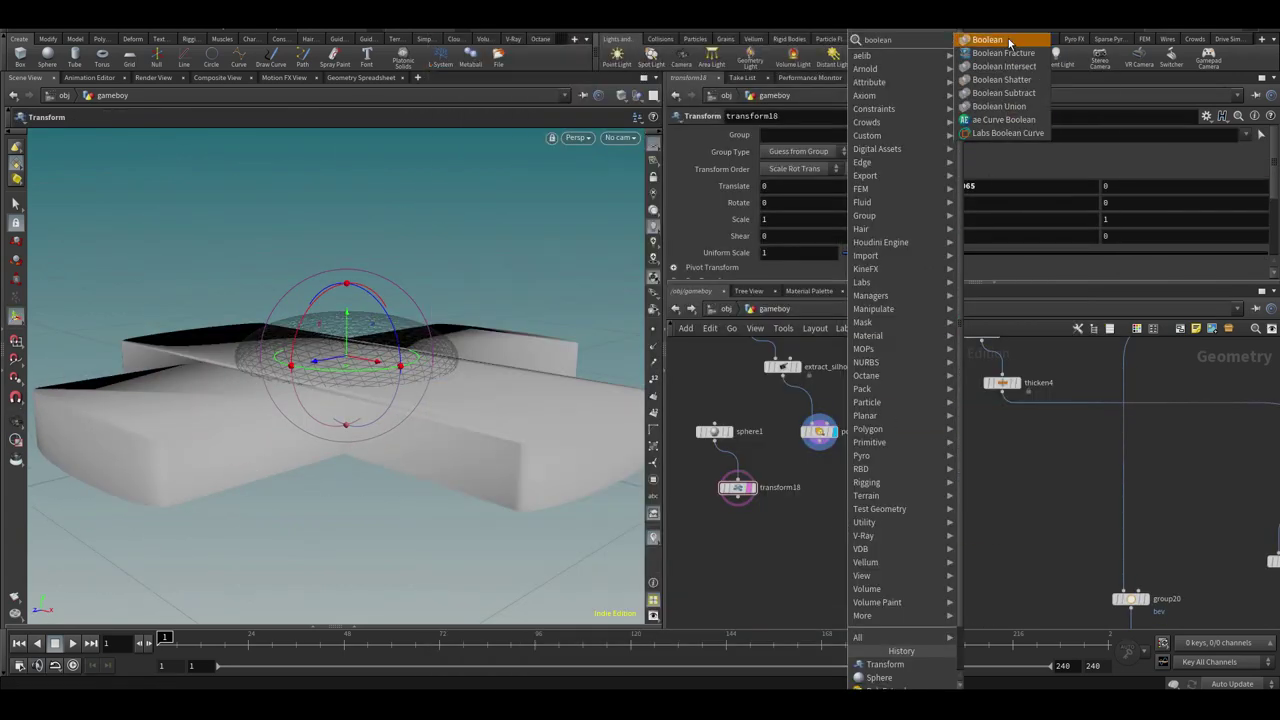
{"action": "left_click", "coordinate": [1009, 43]}
{"action": "left_click", "coordinate": [801, 555]}
Change the sphere to a polygon mesh with 48 rows and 49 columns
{"action": "left_click", "coordinate": [714, 432]}
{"action": "left_click", "coordinate": [806, 137]}
{"action": "left_click", "coordinate": [797, 171]}
{"action": "left_click_drag", "start_coordinate": [460, 297], "coordinate": [460, 343], "text": "alt"}
{"action": "left_click_drag", "start_coordinate": [872, 282], "coordinate": [876, 382]}
{"action": "left_click_drag", "start_coordinate": [932, 269], "coordinate": [1251, 249]}
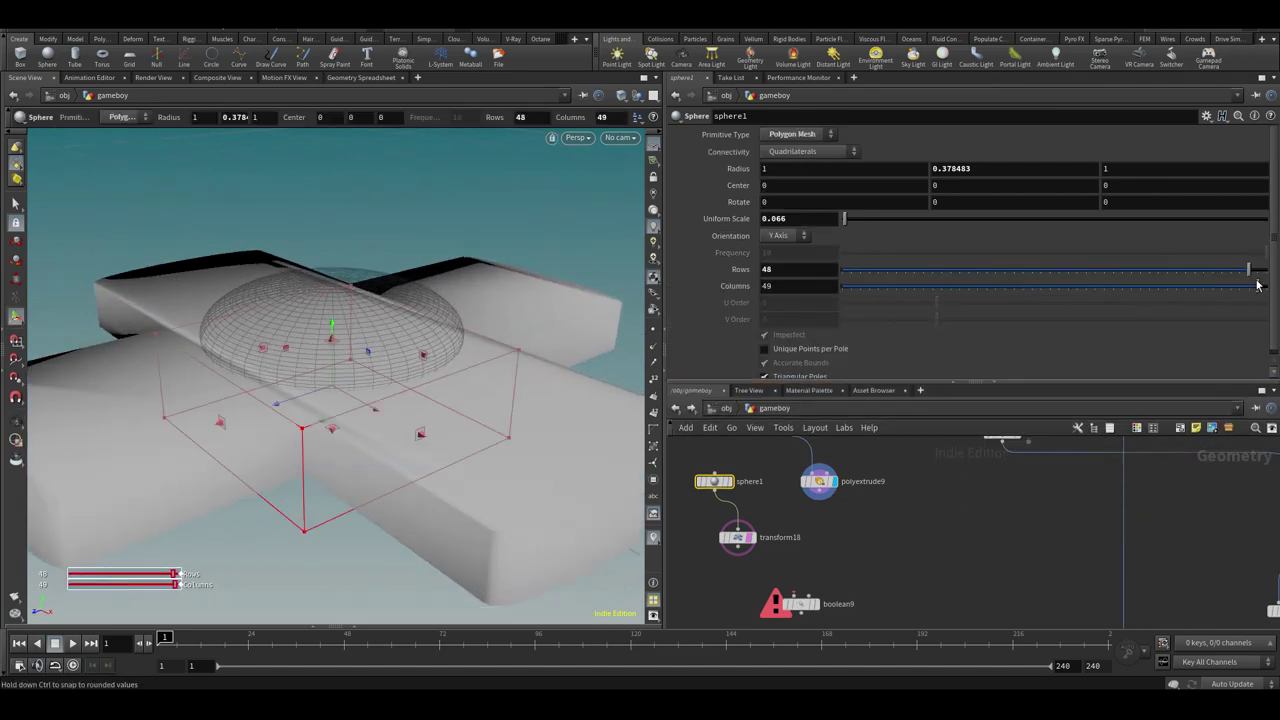
Wire the extruded cross and the transformed sphere into the Boolean as sets A and B, and display the Boolean
{"action": "scroll", "coordinate": [386, 309], "scroll_direction": "up", "scroll_amount": 3}
{"action": "left_click_drag", "start_coordinate": [386, 309], "coordinate": [384, 228], "text": "alt"}
{"action": "middle_click_drag", "start_coordinate": [837, 543], "coordinate": [830, 515]}
{"action": "left_click_drag", "start_coordinate": [846, 531], "coordinate": [800, 596]}
{"action": "left_click_drag", "start_coordinate": [812, 467], "coordinate": [786, 568]}
{"action": "left_click_drag", "start_coordinate": [730, 520], "coordinate": [801, 568]}
{"action": "left_click", "coordinate": [809, 576]}
Output the back faces on the cross's PolyExtrude and set the Boolean to subtract the sphere (A - B)
{"action": "left_click", "coordinate": [812, 454]}
{"action": "left_click_drag", "start_coordinate": [1272, 204], "coordinate": [1272, 230]}
{"action": "left_click", "coordinate": [811, 307]}
{"action": "left_click_drag", "start_coordinate": [853, 585], "coordinate": [800, 572]}
{"action": "mouse_move", "coordinate": [446, 340]}
{"action": "left_mouse_down", "text": "alt"}
{"action": "mouse_move", "coordinate": [454, 429]}
{"action": "mouse_move", "coordinate": [474, 366]}
{"action": "left_mouse_up", "text": "alt"}
{"action": "scroll", "coordinate": [474, 366], "scroll_direction": "down", "scroll_amount": 3}
{"action": "key", "text": "shift+w"}
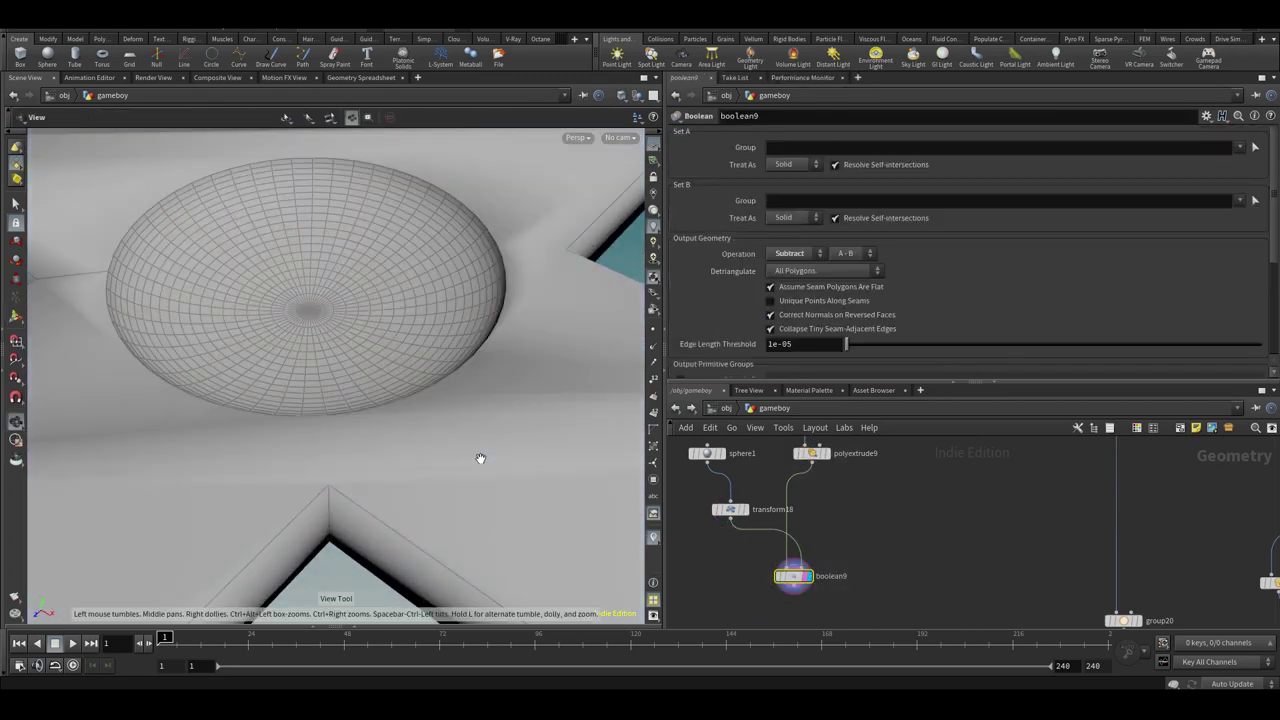
Set the dimple sphere's polygon mesh to 31 rows and 50 columns
{"action": "left_click_drag", "start_coordinate": [462, 457], "coordinate": [481, 352]}
{"action": "left_click_drag", "start_coordinate": [707, 537], "coordinate": [705, 539]}
{"action": "key", "text": "Return"}
{"action": "left_click_drag", "start_coordinate": [361, 249], "coordinate": [342, 278]}
{"action": "left_click", "coordinate": [877, 580]}
{"action": "middle_click_drag", "start_coordinate": [754, 441], "coordinate": [809, 483]}
{"action": "left_click", "coordinate": [769, 495]}
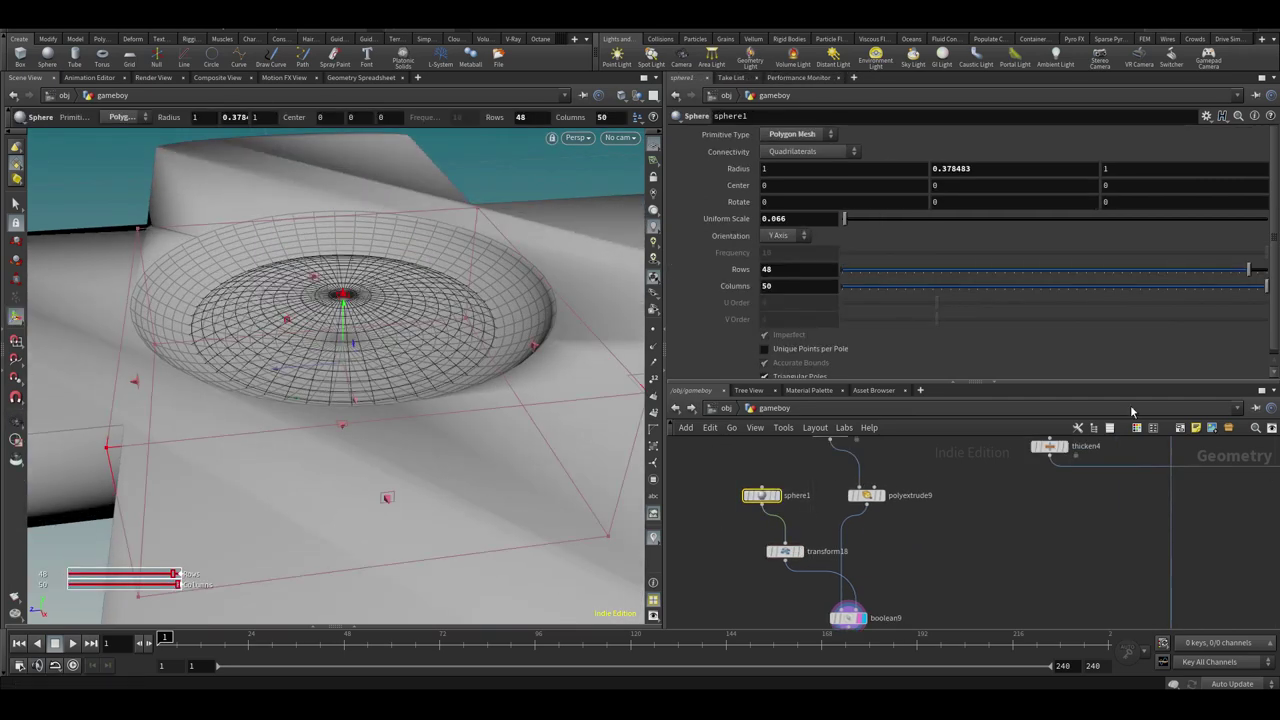
{"action": "left_click_drag", "start_coordinate": [1218, 288], "coordinate": [1270, 287]}
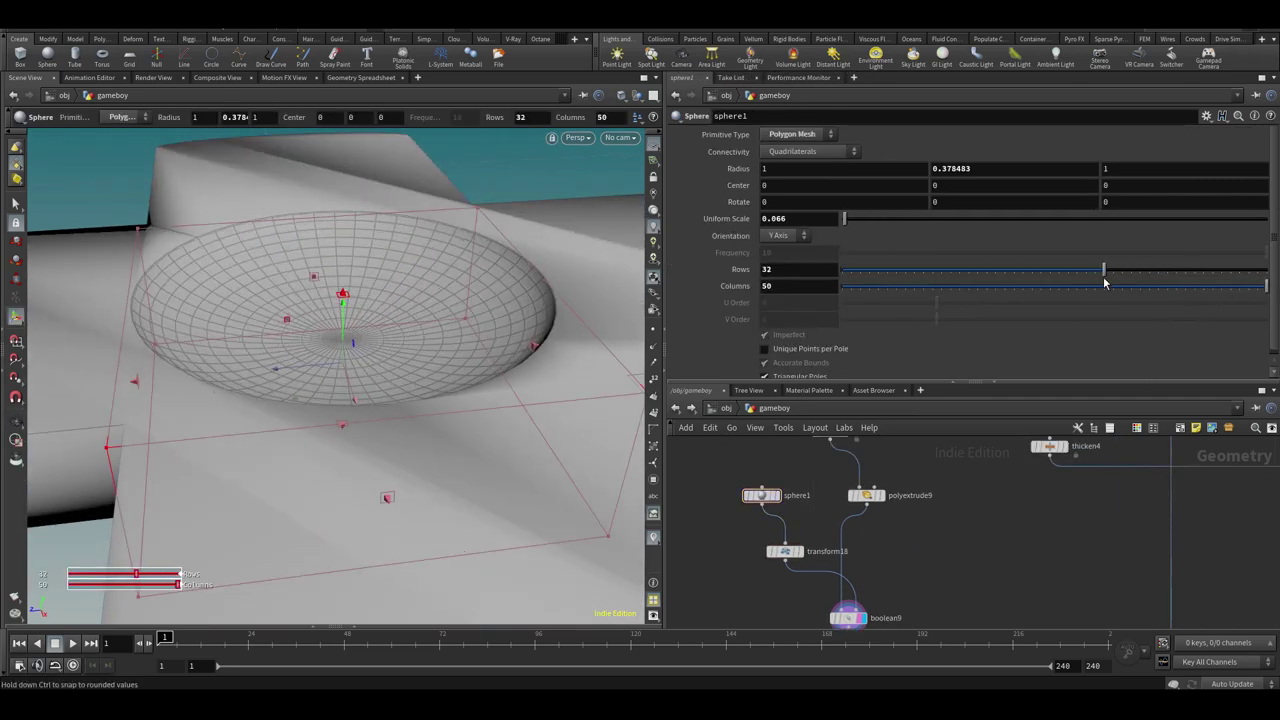
{"action": "left_click", "coordinate": [785, 551]}
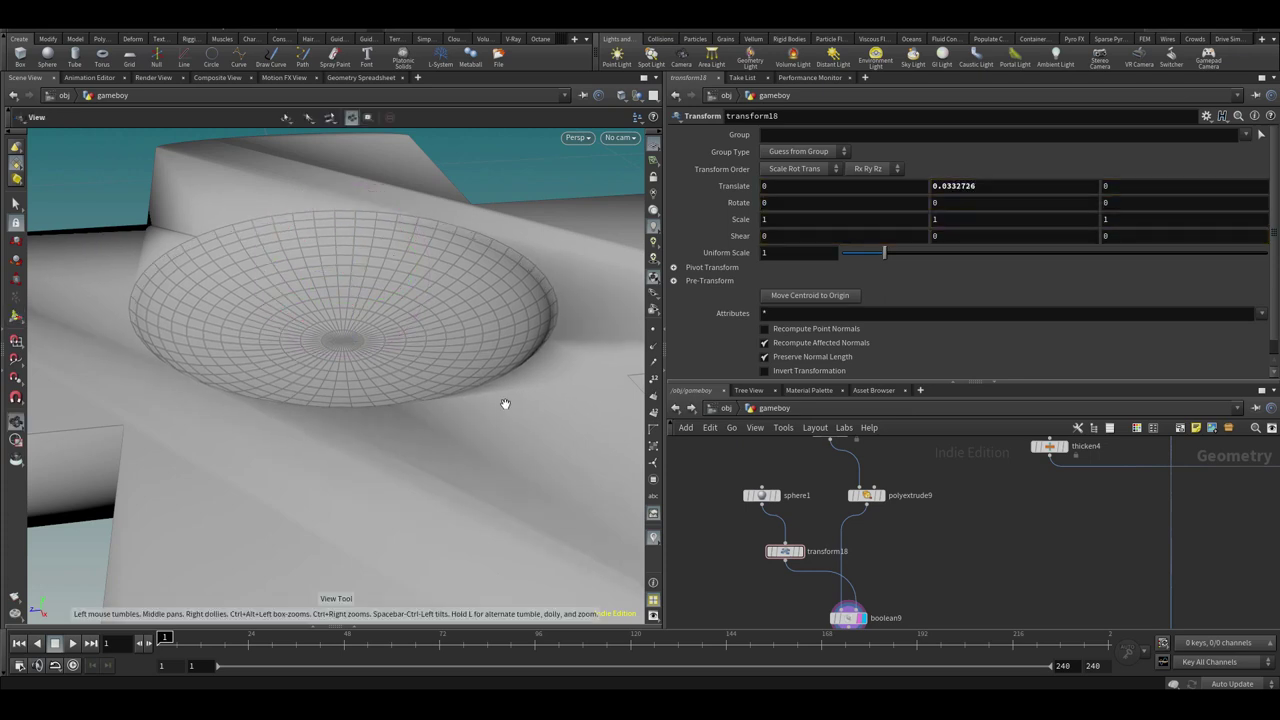
Duplicate the round button's bev Group and PolyBevel nodes below the D-pad's Boolean
{"action": "scroll", "coordinate": [513, 413], "scroll_direction": "down", "scroll_amount": 8}
{"action": "middle_click_drag", "start_coordinate": [1032, 562], "coordinate": [934, 458]}
{"action": "scroll", "coordinate": [872, 511], "scroll_direction": "down", "scroll_amount": 4}
{"action": "left_click_drag", "start_coordinate": [934, 458], "coordinate": [973, 528]}
{"action": "key", "text": "ctrl+c"}
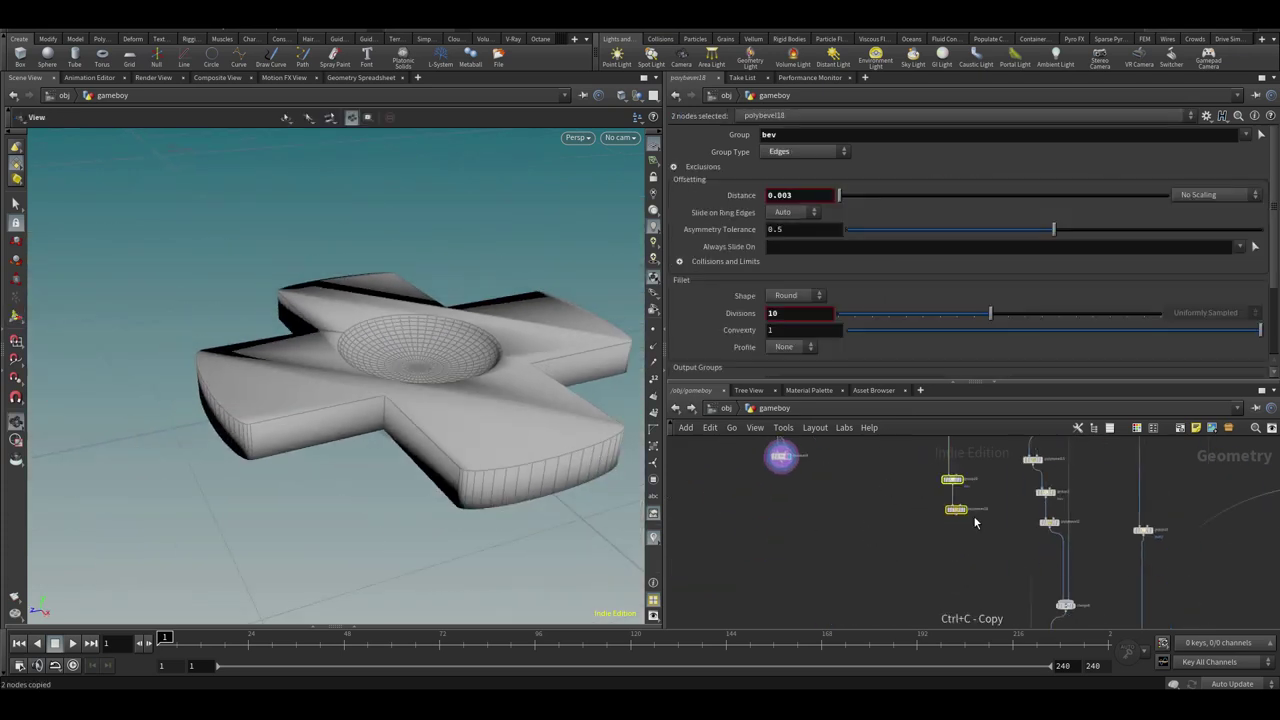
{"action": "scroll", "coordinate": [799, 480], "scroll_direction": "up", "scroll_amount": 4}
{"action": "left_click", "coordinate": [773, 567]}
{"action": "left_click", "coordinate": [788, 567]}
Inspect the shading and wireframe of the D-pad around the subtracted dimple
{"action": "mouse_move", "coordinate": [510, 393]}
{"action": "left_mouse_down"}
{"action": "mouse_move", "coordinate": [531, 440]}
{"action": "mouse_move", "coordinate": [494, 390]}
{"action": "mouse_move", "coordinate": [574, 334]}
{"action": "left_mouse_up"}
{"action": "scroll", "coordinate": [574, 334], "scroll_direction": "up", "scroll_amount": 4}
{"action": "key", "text": "w"}
{"action": "key", "text": "w"}
{"action": "left_click_drag", "start_coordinate": [534, 420], "coordinate": [552, 468]}
{"action": "scroll", "coordinate": [552, 468], "scroll_direction": "up", "scroll_amount": 2}
{"action": "mouse_move", "coordinate": [799, 458]}
{"action": "middle_mouse_down"}
{"action": "mouse_move", "coordinate": [803, 505]}
{"action": "mouse_move", "coordinate": [845, 476]}
{"action": "middle_mouse_up"}
{"action": "left_click", "coordinate": [777, 486]}
{"action": "left_click", "coordinate": [791, 486]}
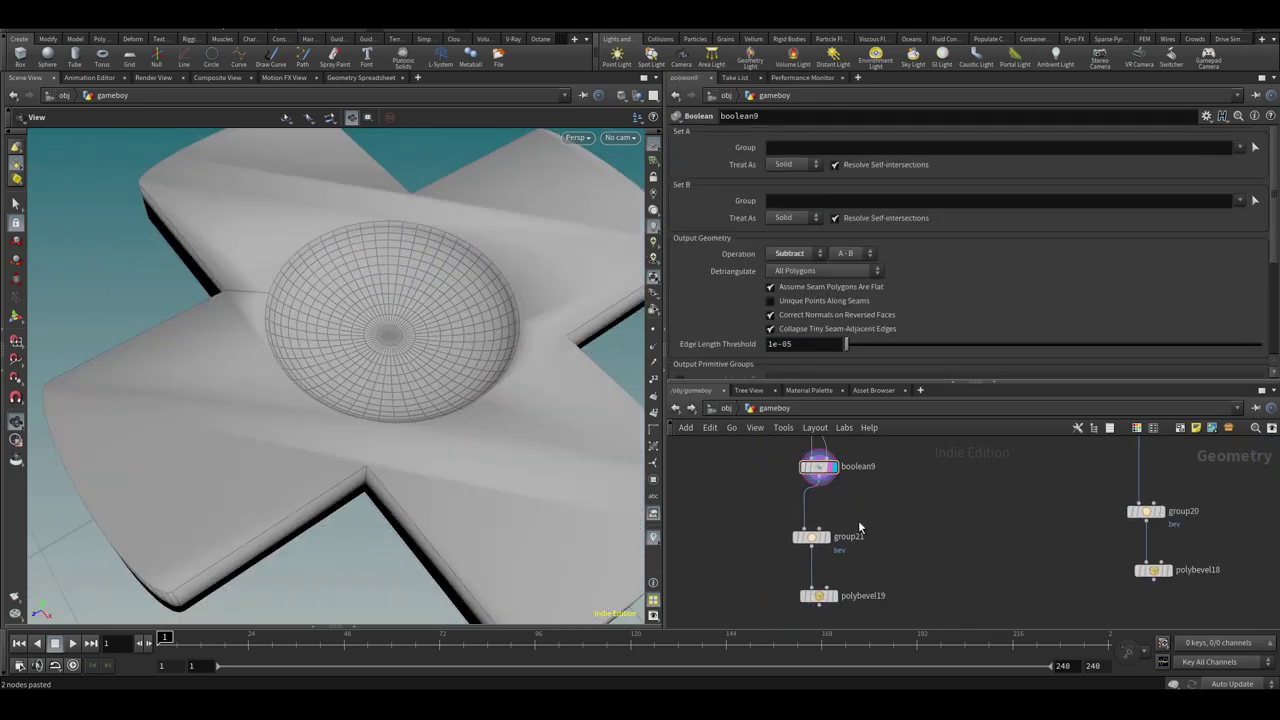
Add a Labs Voxel Mesh node fed by the D-pad's Boolean and display it
{"action": "key", "text": "Tab"}
{"action": "type", "text": "voxel"}
{"action": "key", "text": "Return"}
{"action": "left_click", "coordinate": [702, 536]}
{"action": "middle_click_drag", "start_coordinate": [767, 501], "coordinate": [814, 491]}
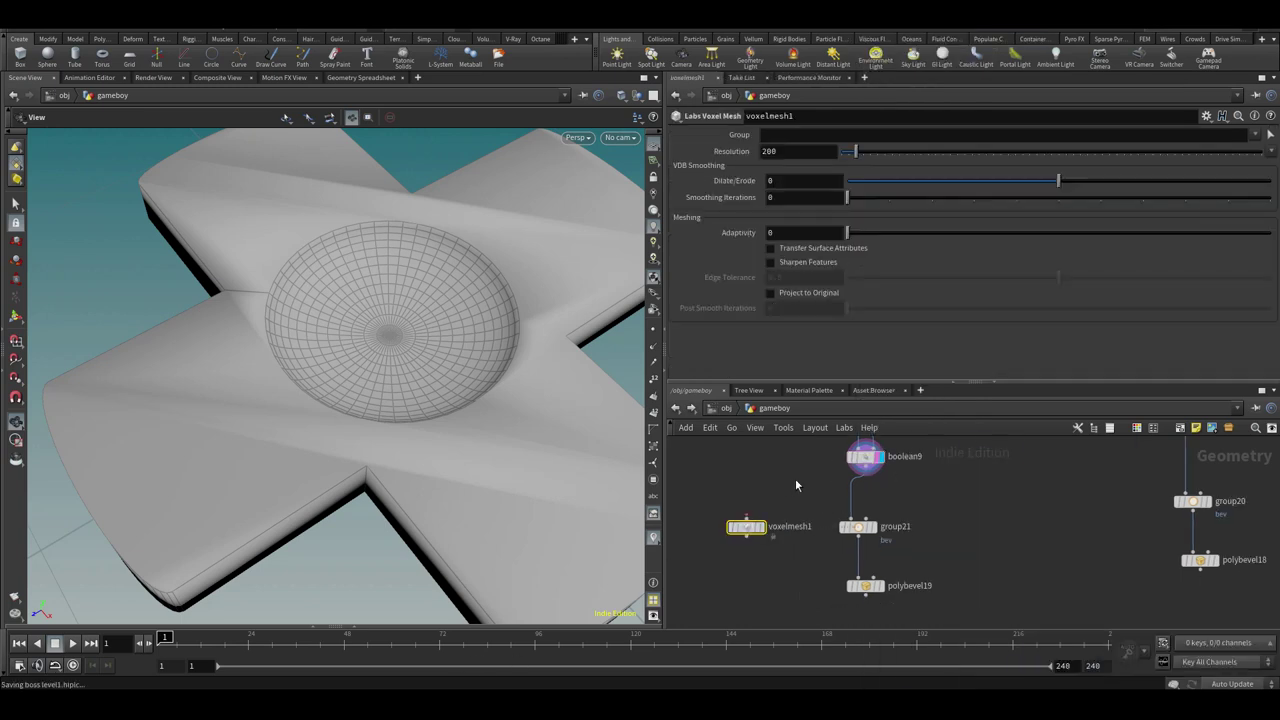
{"action": "left_click", "coordinate": [763, 530]}
Set the D-pad's Voxel Mesh to resolution 100 with 2 smoothing iterations
{"action": "type", "text": "100"}
{"action": "key", "text": "Return"}
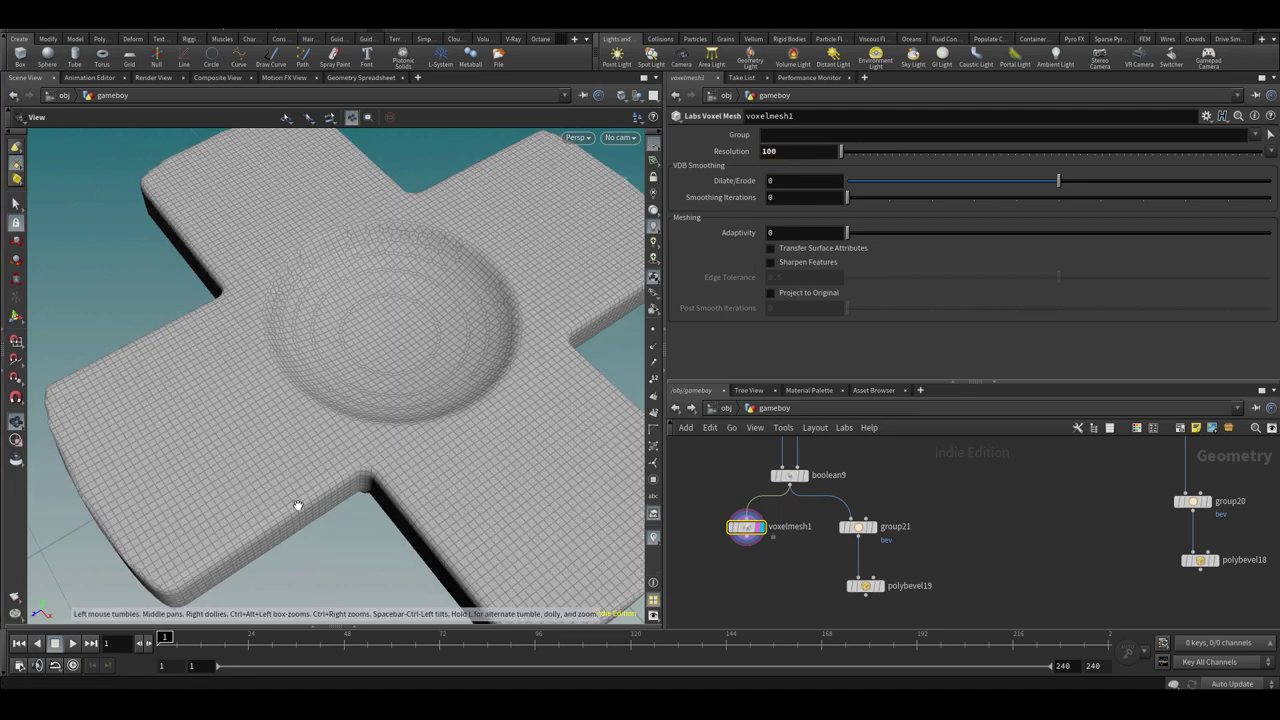
{"action": "right_click_drag", "start_coordinate": [304, 338], "coordinate": [267, 386]}
{"action": "left_click_drag", "start_coordinate": [267, 386], "coordinate": [340, 325]}
{"action": "left_click_drag", "start_coordinate": [877, 199], "coordinate": [942, 197]}
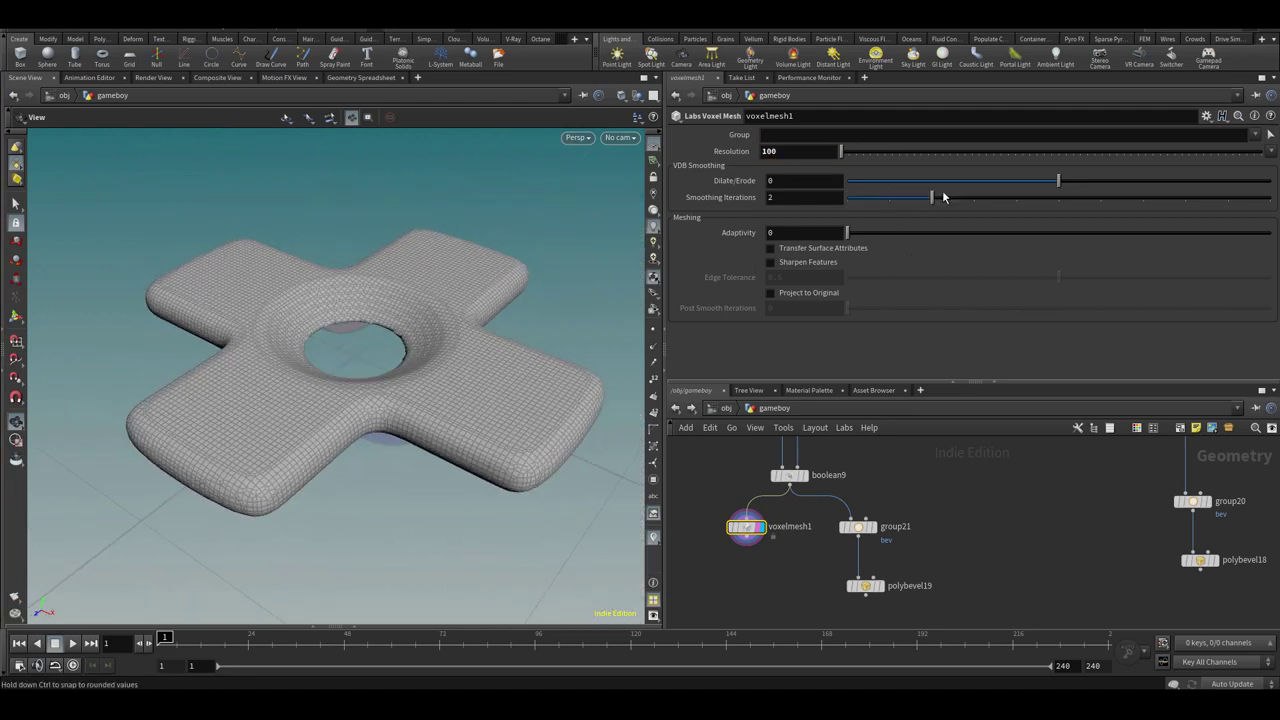
Set the D-pad's Voxel Mesh resolution to 200 and show the result shaded without wireframe
{"action": "type", "text": "200"}
{"action": "key", "text": "Return"}
{"action": "mouse_move", "coordinate": [380, 360]}
{"action": "left_mouse_down"}
{"action": "mouse_move", "coordinate": [397, 297]}
{"action": "mouse_move", "coordinate": [402, 365]}
{"action": "left_mouse_up"}
{"action": "right_click_drag", "start_coordinate": [402, 365], "coordinate": [443, 317]}
{"action": "key", "text": "shift+w"}
Nudge the dimple sphere vertically with its Transform node
{"action": "middle_click_drag", "start_coordinate": [869, 465], "coordinate": [888, 642]}
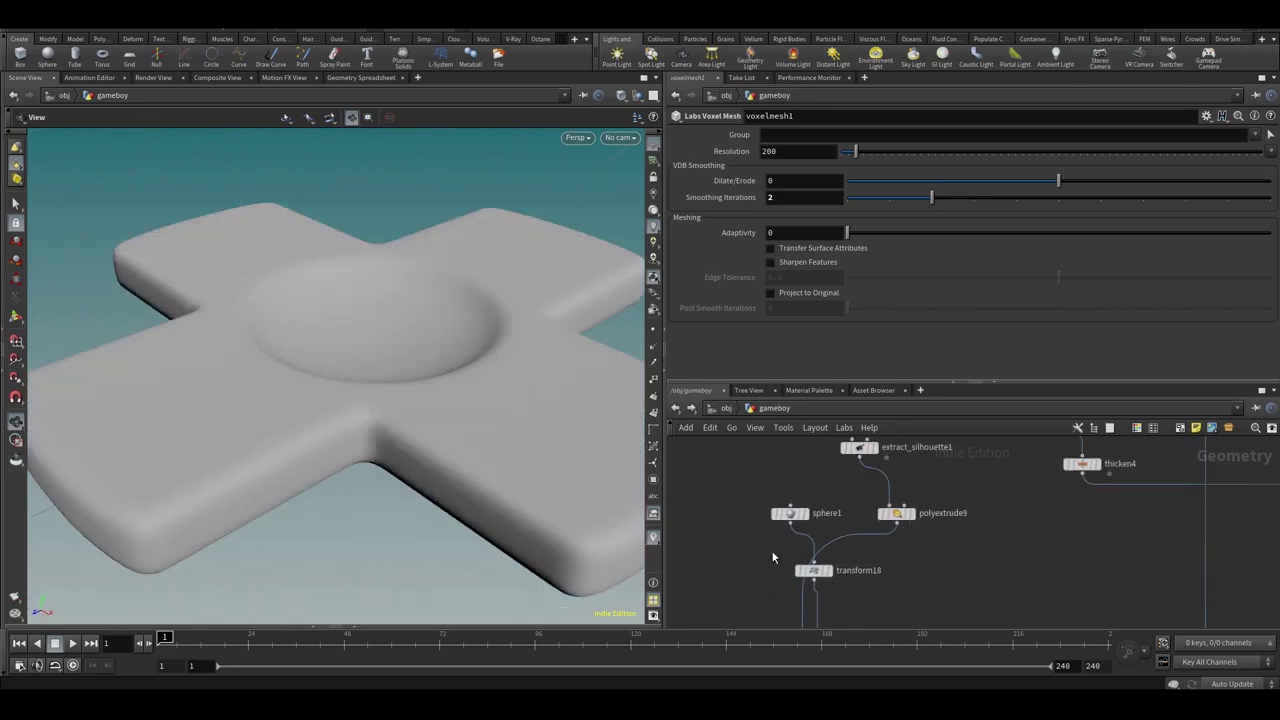
{"action": "left_click", "coordinate": [813, 570]}
{"action": "key", "text": "Return"}
{"action": "left_click_drag", "start_coordinate": [378, 287], "coordinate": [378, 285]}
{"action": "mouse_move", "coordinate": [440, 378]}
{"action": "left_mouse_down", "text": "alt"}
{"action": "mouse_move", "coordinate": [463, 297]}
{"action": "mouse_move", "coordinate": [443, 377]}
{"action": "left_mouse_up", "text": "alt"}
Increase the cross's extrusion distance and raise the dimple sphere to match the thicker D-pad
{"action": "left_click", "coordinate": [941, 511]}
{"action": "key", "text": "Return"}
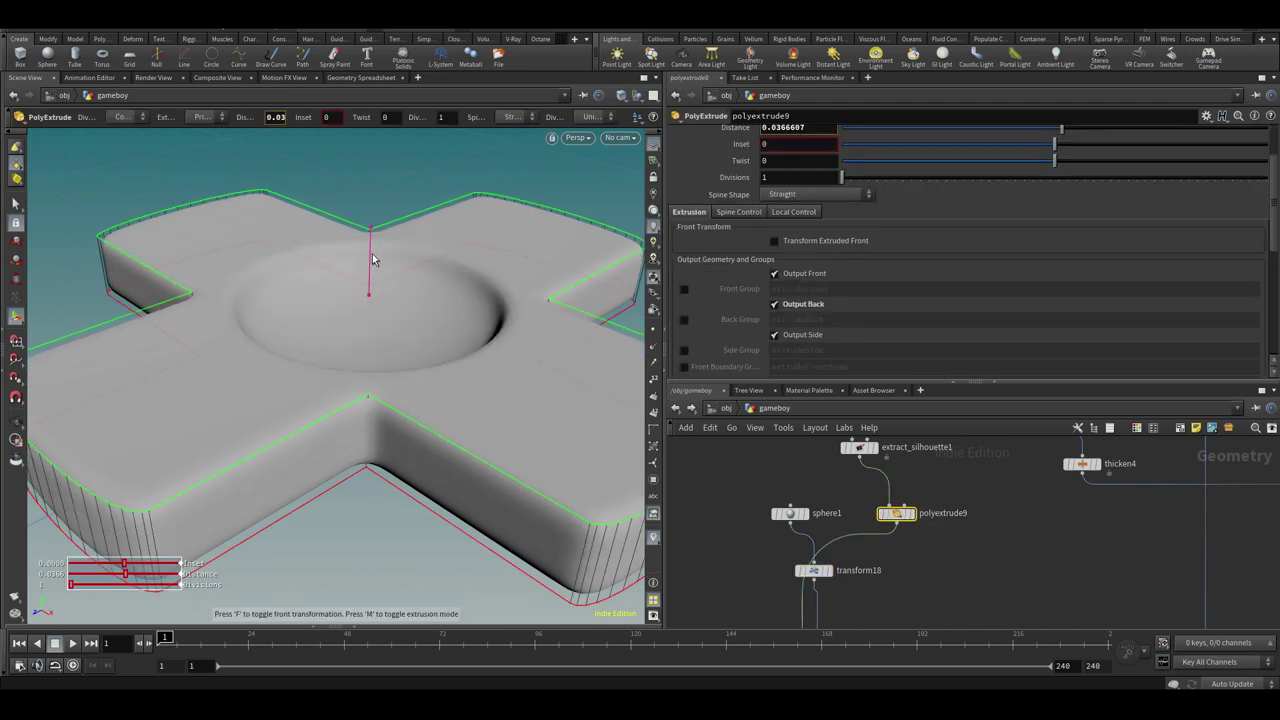
{"action": "left_click_drag", "start_coordinate": [372, 256], "coordinate": [372, 250]}
{"action": "middle_click_drag", "start_coordinate": [803, 499], "coordinate": [856, 442]}
{"action": "left_click", "coordinate": [867, 513]}
{"action": "left_click_drag", "start_coordinate": [370, 276], "coordinate": [370, 263]}
{"action": "key", "text": "Escape"}
{"action": "mouse_move", "coordinate": [488, 428]}
{"action": "left_mouse_down"}
{"action": "mouse_move", "coordinate": [434, 443]}
{"action": "mouse_move", "coordinate": [443, 429]}
{"action": "mouse_move", "coordinate": [380, 423]}
{"action": "left_mouse_up"}
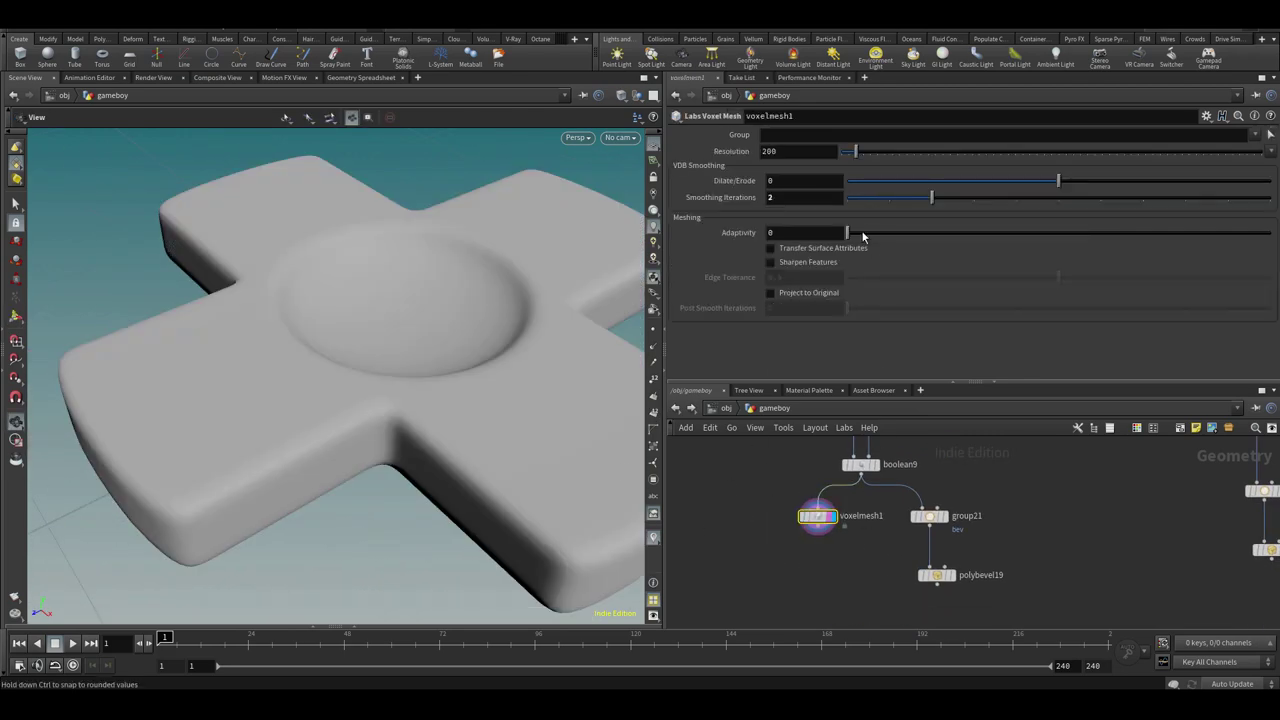
Try an adaptivity of 0.055, zero smoothing iterations and Sharpen Features on the D-pad's Voxel Mesh
{"action": "key", "text": "w"}
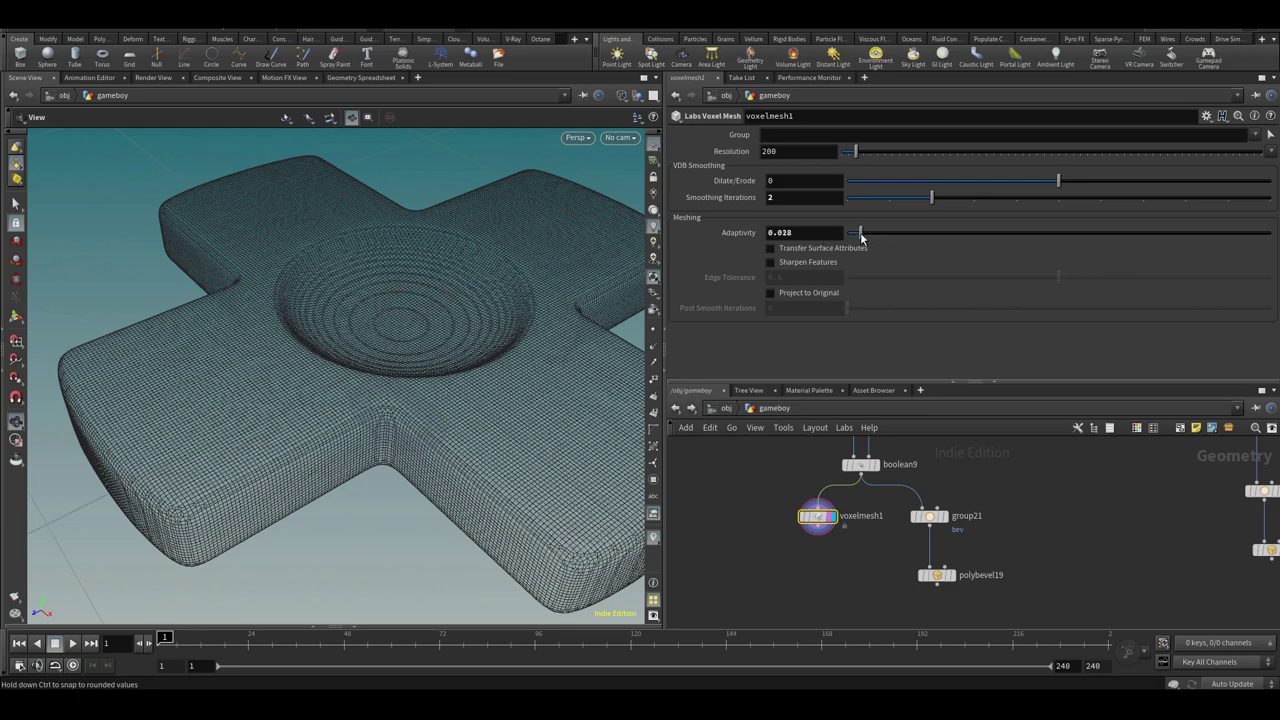
{"action": "left_click_drag", "start_coordinate": [882, 200], "coordinate": [836, 204]}
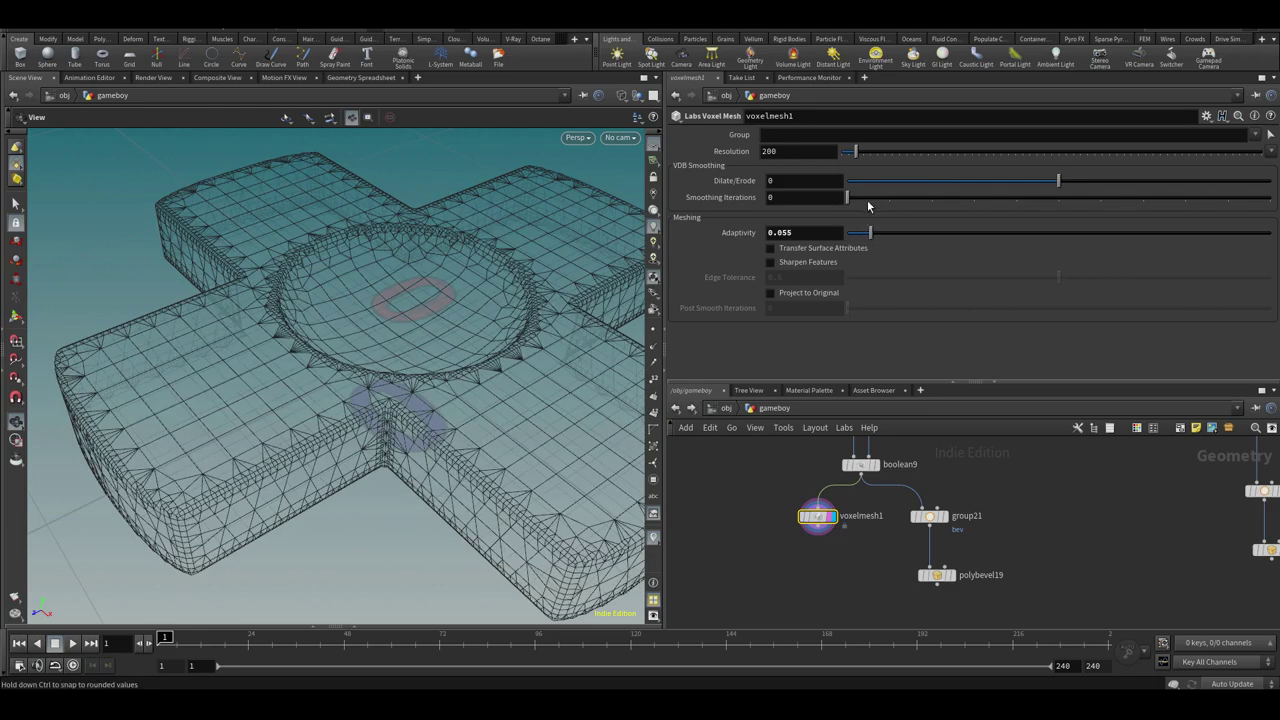
{"action": "left_click", "coordinate": [881, 202]}
{"action": "mouse_move", "coordinate": [882, 198]}
{"action": "left_mouse_down"}
{"action": "mouse_move", "coordinate": [980, 199]}
{"action": "mouse_move", "coordinate": [836, 208]}
{"action": "mouse_move", "coordinate": [842, 239]}
{"action": "left_mouse_up"}
{"action": "left_click", "coordinate": [812, 265]}
{"action": "left_click", "coordinate": [812, 265]}
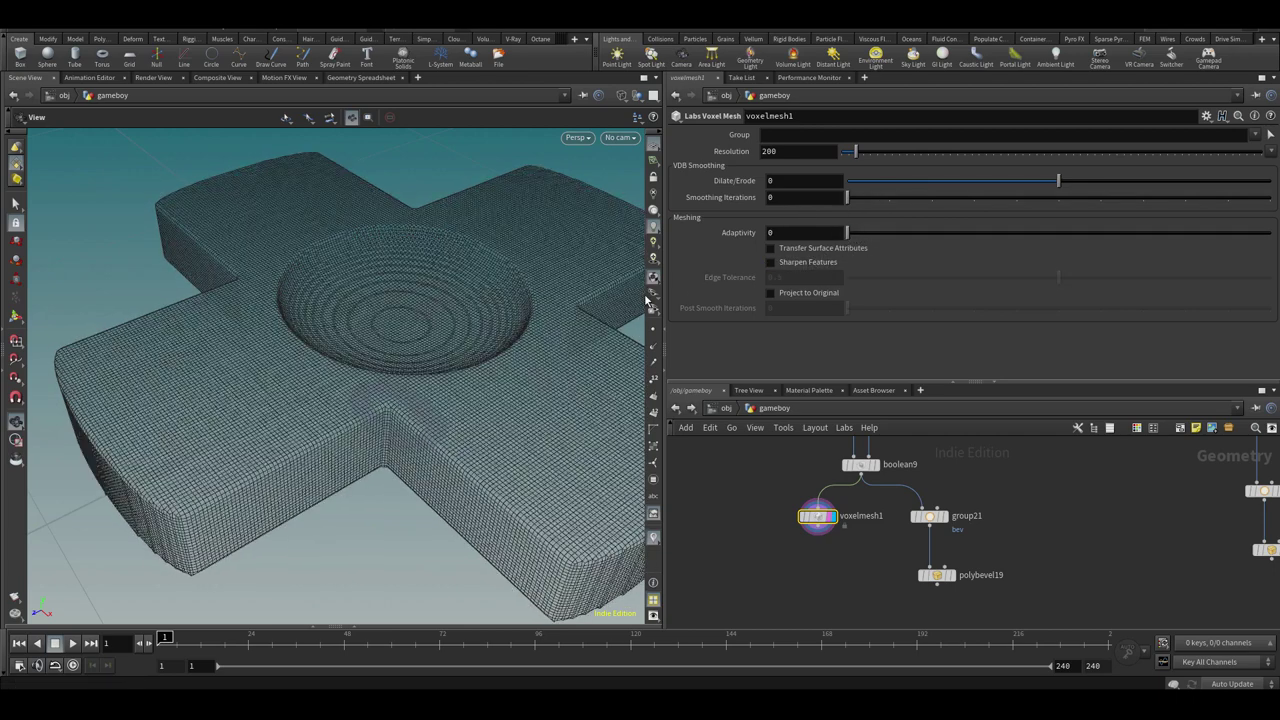
Set the D-pad's Voxel Mesh back to 2 smoothing iterations and view it shaded
{"action": "key", "text": "shift+w"}
{"action": "left_click", "coordinate": [920, 201]}
{"action": "scroll", "coordinate": [498, 290], "scroll_direction": "down", "scroll_amount": 5}
{"action": "left_click_drag", "start_coordinate": [486, 323], "coordinate": [505, 285]}
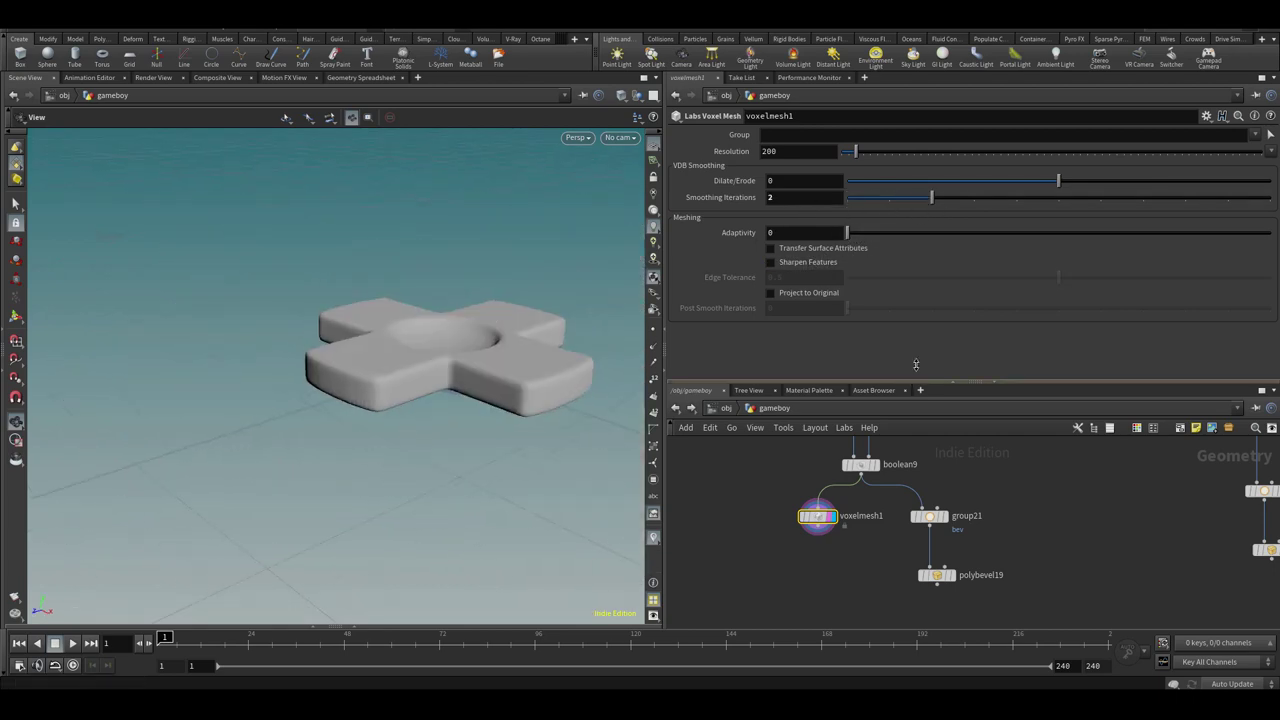
Enlarge the network area and delete the duplicated bev Group and PolyBevel nodes below the D-pad's Boolean
{"action": "left_click_drag", "start_coordinate": [911, 382], "coordinate": [911, 310]}
{"action": "left_click_drag", "start_coordinate": [892, 456], "coordinate": [1031, 531]}
{"action": "key", "text": "Delete"}
Duplicate the existing Transform node that translates by 0.0269857 in X and 0.49249 in Z
{"action": "left_click_drag", "start_coordinate": [575, 350], "coordinate": [755, 447]}
{"action": "scroll", "coordinate": [780, 447], "scroll_direction": "down", "scroll_amount": 5}
{"action": "middle_click_drag", "start_coordinate": [909, 390], "coordinate": [938, 468]}
{"action": "scroll", "coordinate": [943, 500], "scroll_direction": "up", "scroll_amount": 3}
{"action": "left_click", "coordinate": [931, 441]}
{"action": "key", "text": "ctrl+c"}
{"action": "scroll", "coordinate": [915, 530], "scroll_direction": "down", "scroll_amount": 2}
{"action": "key", "text": "ctrl+v"}
Place the duplicated Transform below the D-pad's Voxel Mesh, wire the mesh into it and display it
{"action": "left_click_drag", "start_coordinate": [950, 472], "coordinate": [852, 611]}
{"action": "middle_click_drag", "start_coordinate": [886, 552], "coordinate": [957, 403]}
{"action": "scroll", "coordinate": [897, 492], "scroll_direction": "up", "scroll_amount": 3}
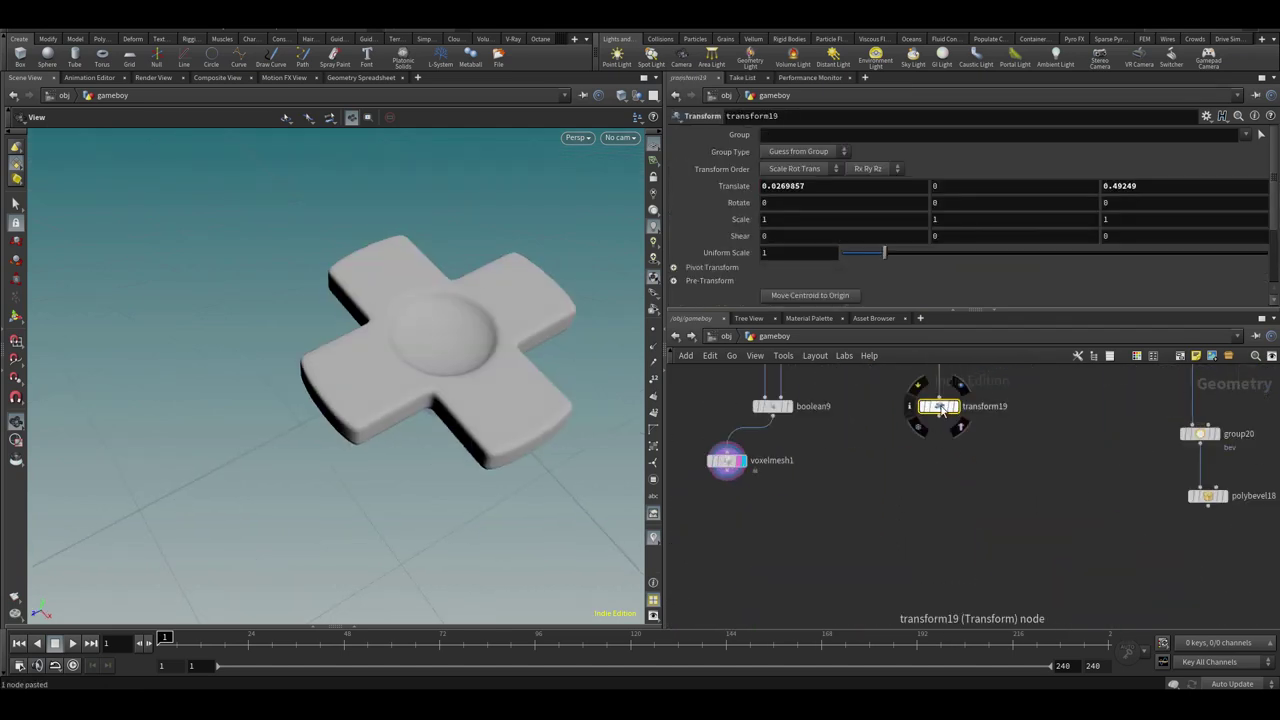
{"action": "left_click", "coordinate": [866, 535]}
{"action": "middle_click_drag", "start_coordinate": [1084, 460], "coordinate": [1003, 483]}
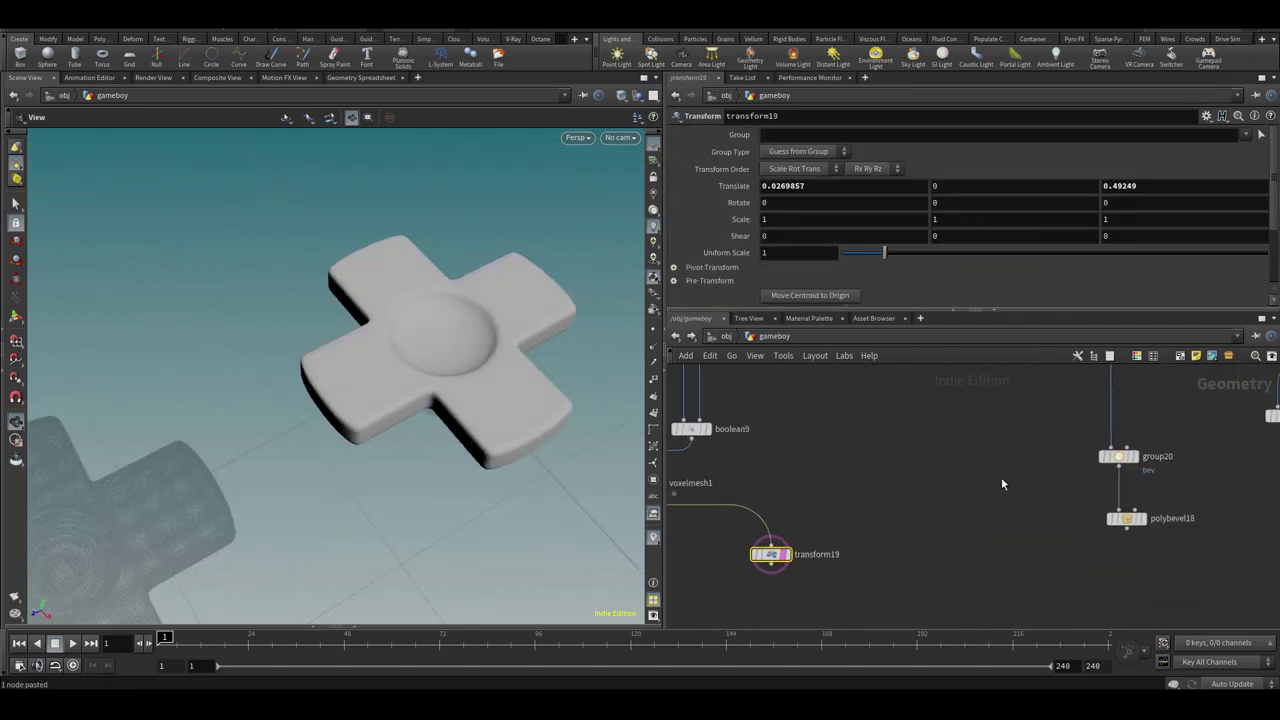
{"action": "left_click", "coordinate": [788, 555]}
Add a Merge node that combines the transformed D-pad with the bevelled round button
{"action": "scroll", "coordinate": [917, 523], "scroll_direction": "down", "scroll_amount": 2}
{"action": "middle_click_drag", "start_coordinate": [993, 573], "coordinate": [871, 526]}
{"action": "scroll", "coordinate": [870, 538], "scroll_direction": "up", "scroll_amount": 1}
{"action": "key", "text": "Tab"}
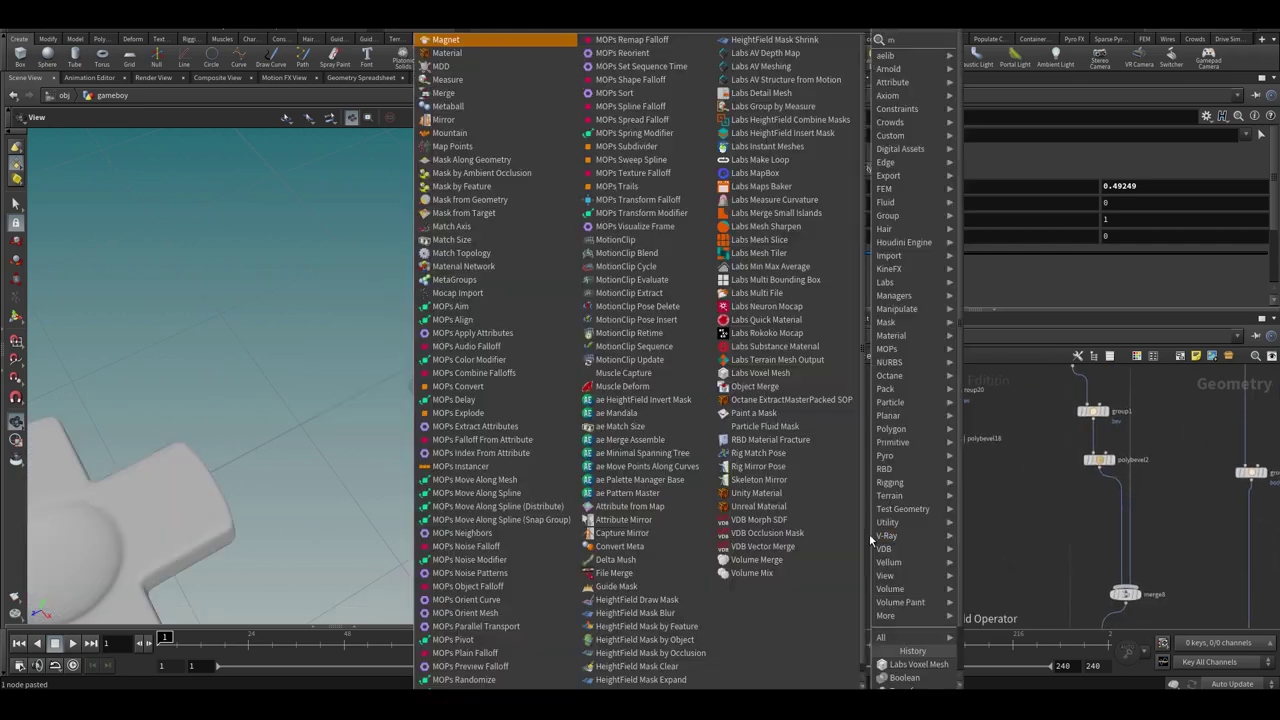
{"action": "left_click", "coordinate": [1008, 42]}
{"action": "left_click", "coordinate": [886, 527]}
{"action": "middle_click_drag", "start_coordinate": [934, 556], "coordinate": [865, 571]}
{"action": "scroll", "coordinate": [304, 202], "scroll_direction": "up", "scroll_amount": 4}
{"action": "left_click_drag", "start_coordinate": [312, 226], "coordinate": [334, 174]}
{"action": "middle_click_drag", "start_coordinate": [334, 174], "coordinate": [322, 234]}
{"action": "scroll", "coordinate": [322, 236], "scroll_direction": "up", "scroll_amount": 2}
{"action": "left_click", "coordinate": [768, 428]}
Duplicate the D-pad's Voxel Mesh node, insert it between the round button's PolyBevel and the Merge, and display it
{"action": "scroll", "coordinate": [880, 495], "scroll_direction": "up", "scroll_amount": 3}
{"action": "middle_click_drag", "start_coordinate": [880, 495], "coordinate": [857, 544]}
{"action": "middle_click_drag", "start_coordinate": [740, 461], "coordinate": [1082, 556]}
{"action": "left_click", "coordinate": [698, 490]}
{"action": "left_click_drag", "start_coordinate": [906, 447], "coordinate": [1081, 535]}
{"action": "middle_click_drag", "start_coordinate": [1123, 485], "coordinate": [911, 445]}
{"action": "left_click_drag", "start_coordinate": [881, 499], "coordinate": [972, 541]}
{"action": "left_click", "coordinate": [973, 549]}
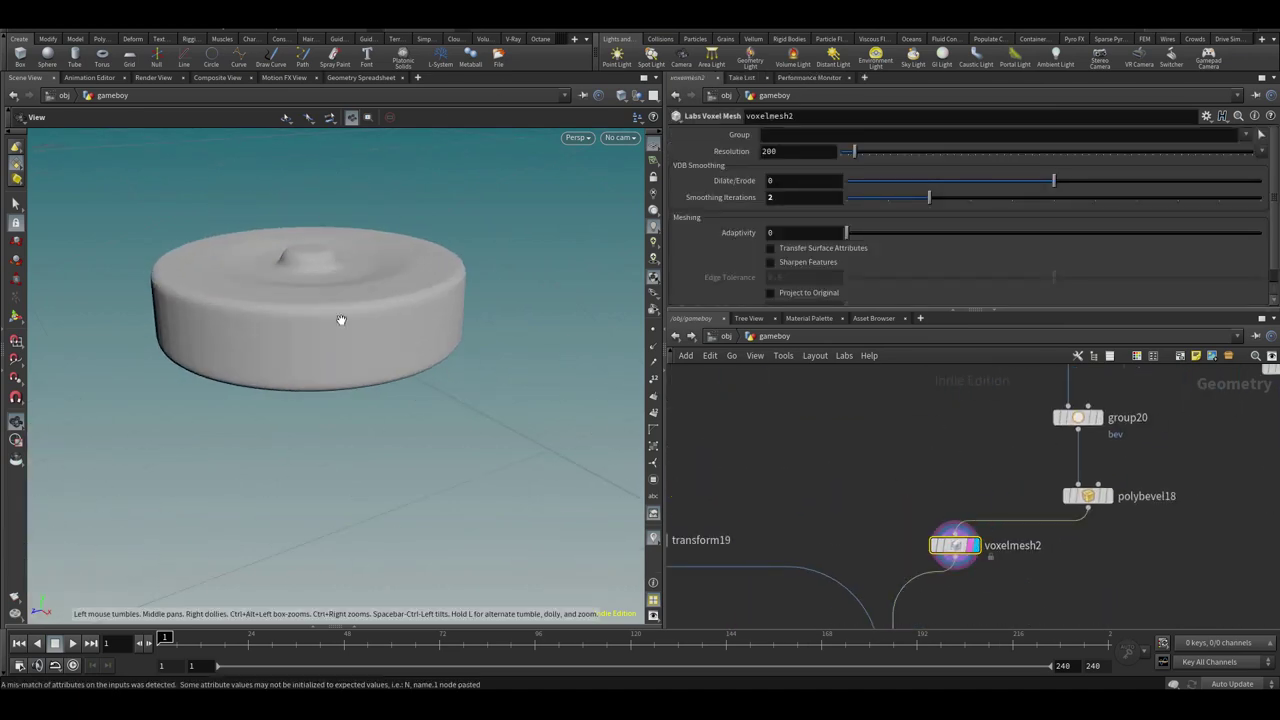
Move the button's Voxel Mesh onto the connection above the button's bev Group node
{"action": "left_click_drag", "start_coordinate": [440, 371], "coordinate": [462, 412]}
{"action": "scroll", "coordinate": [469, 346], "scroll_direction": "down", "scroll_amount": 2}
{"action": "middle_click_drag", "start_coordinate": [957, 505], "coordinate": [887, 553]}
{"action": "left_click_drag", "start_coordinate": [899, 599], "coordinate": [1004, 420]}
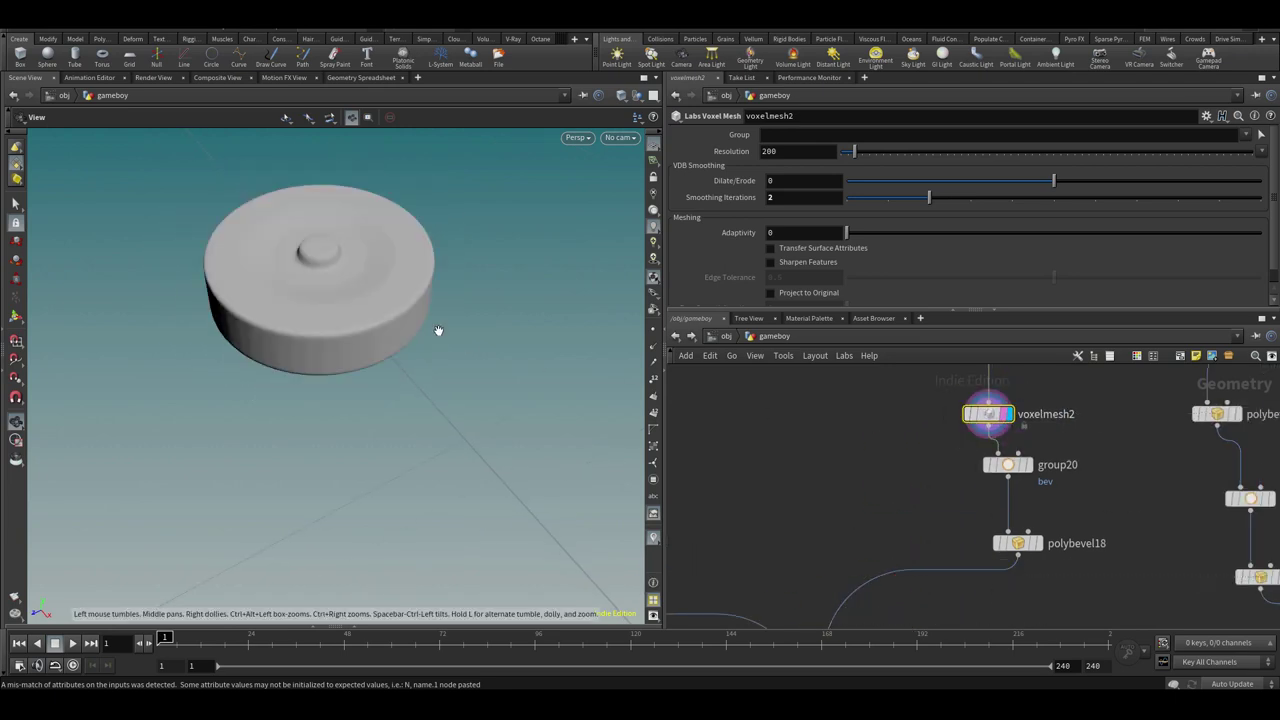
Set the round button's Voxel Mesh to resolution 100 with 2 smoothing iterations
{"action": "left_click_drag", "start_coordinate": [540, 366], "coordinate": [600, 330]}
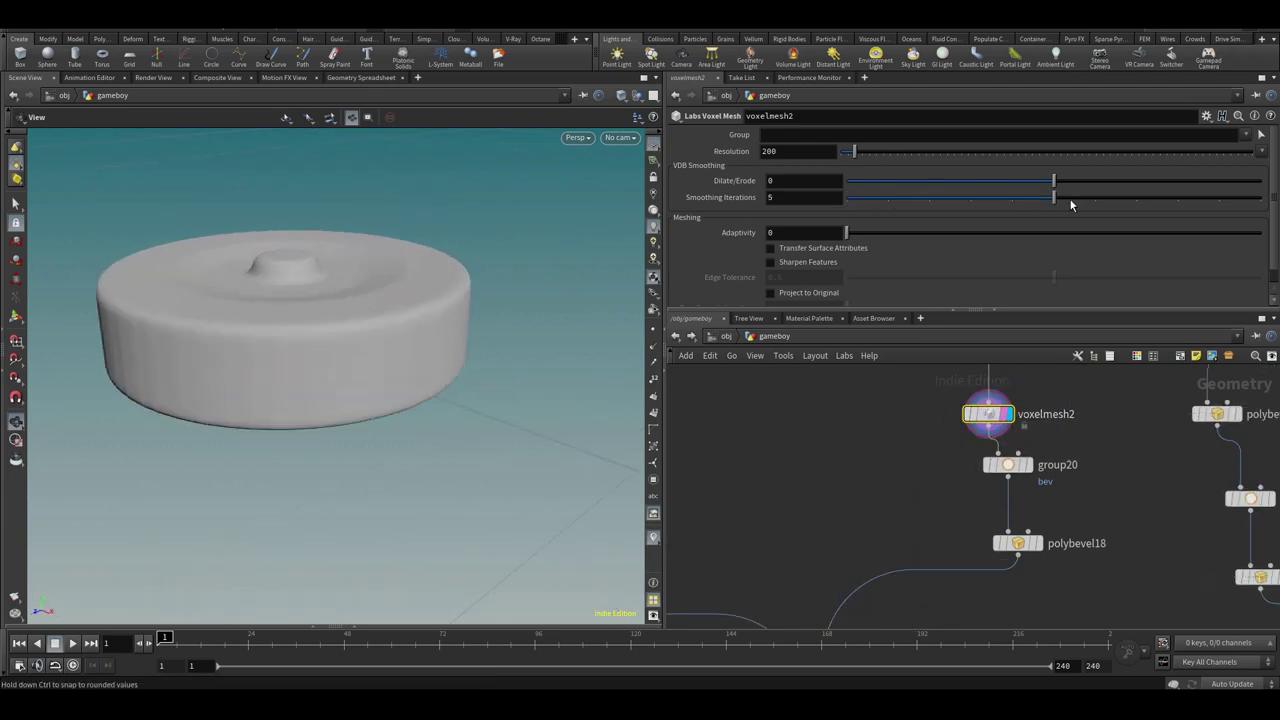
{"action": "key", "text": "Return"}
{"action": "left_click_drag", "start_coordinate": [343, 317], "coordinate": [332, 354]}
{"action": "scroll", "coordinate": [352, 332], "scroll_direction": "down", "scroll_amount": 3}
{"action": "key", "text": "shift+w"}
{"action": "key", "text": "shift+w"}
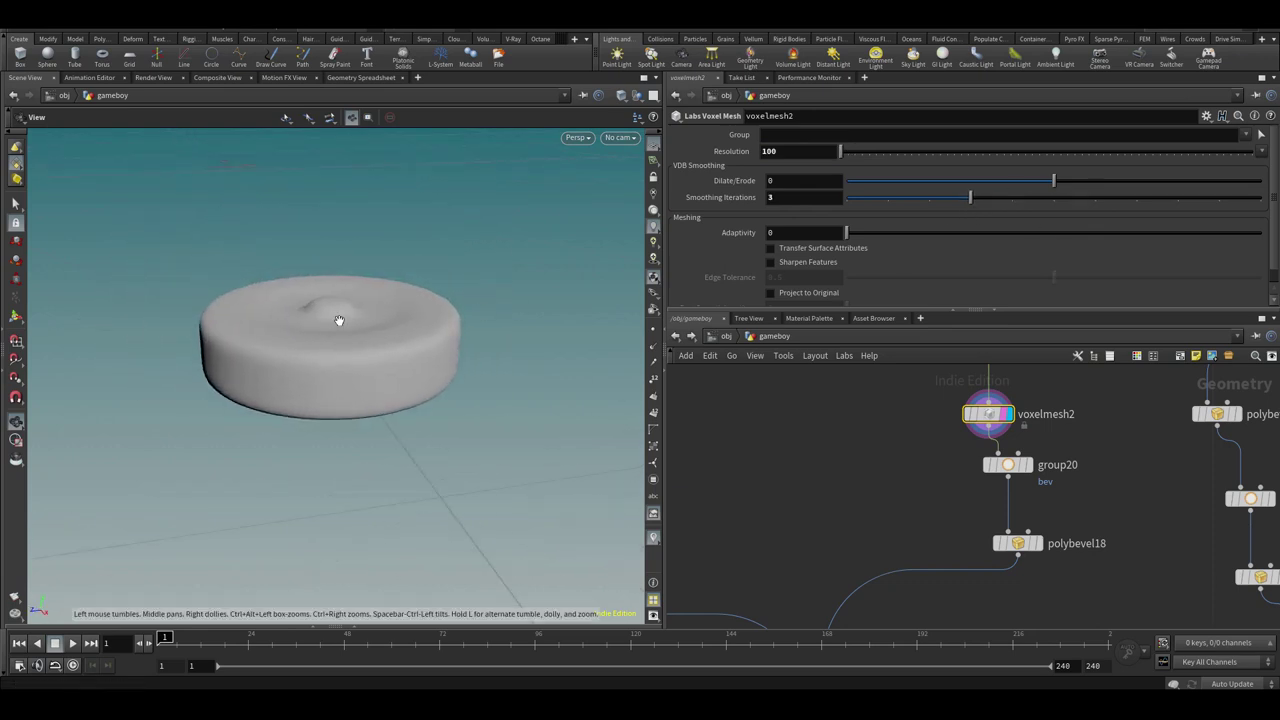
{"action": "key", "text": "shift+w"}
{"action": "left_click", "coordinate": [890, 203]}
{"action": "key", "text": "shift+w"}
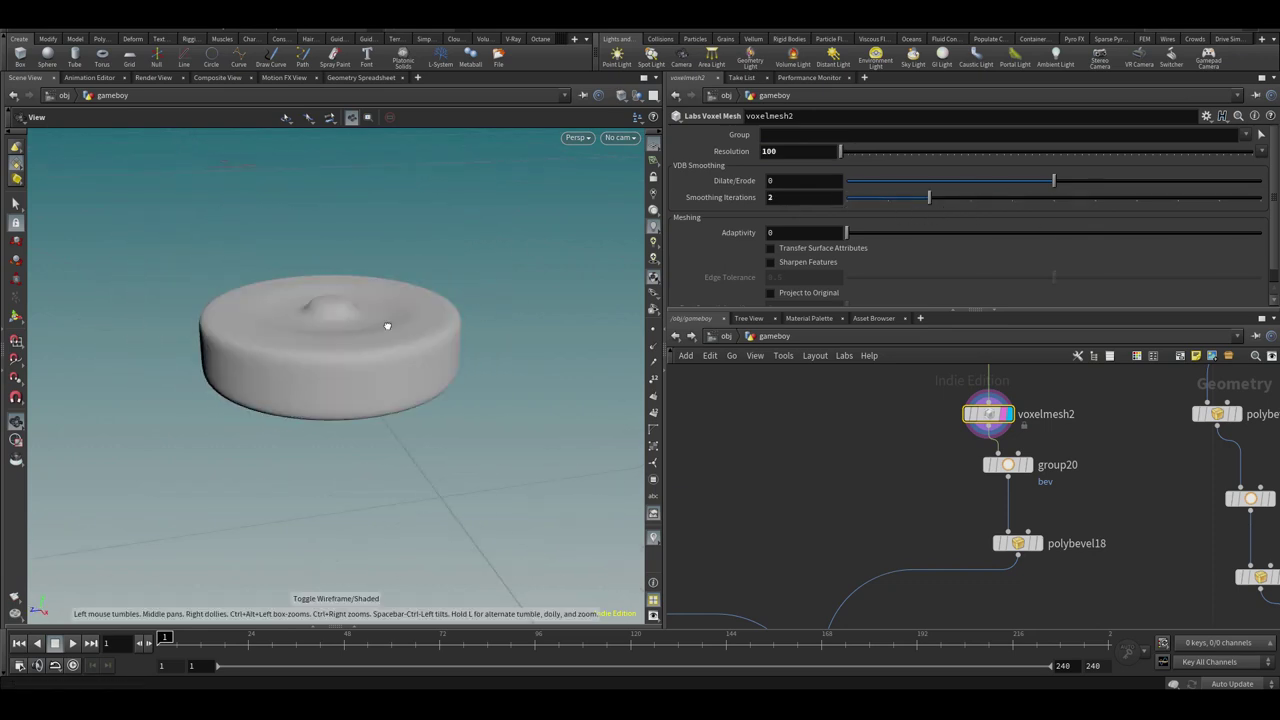
{"action": "left_click_drag", "start_coordinate": [383, 326], "coordinate": [374, 352]}
Delete the round button's bev Group and PolyBevel nodes and move its Voxel Mesh into their place
{"action": "left_click_drag", "start_coordinate": [945, 447], "coordinate": [1070, 575]}
{"action": "key", "text": "Delete"}
{"action": "left_click_drag", "start_coordinate": [989, 414], "coordinate": [925, 563]}
Add a Group node after the Merge of the D-pad and round button and name the group "buttons"
{"action": "scroll", "coordinate": [925, 575], "scroll_direction": "down", "scroll_amount": 3}
{"action": "middle_click_drag", "start_coordinate": [925, 616], "coordinate": [962, 482]}
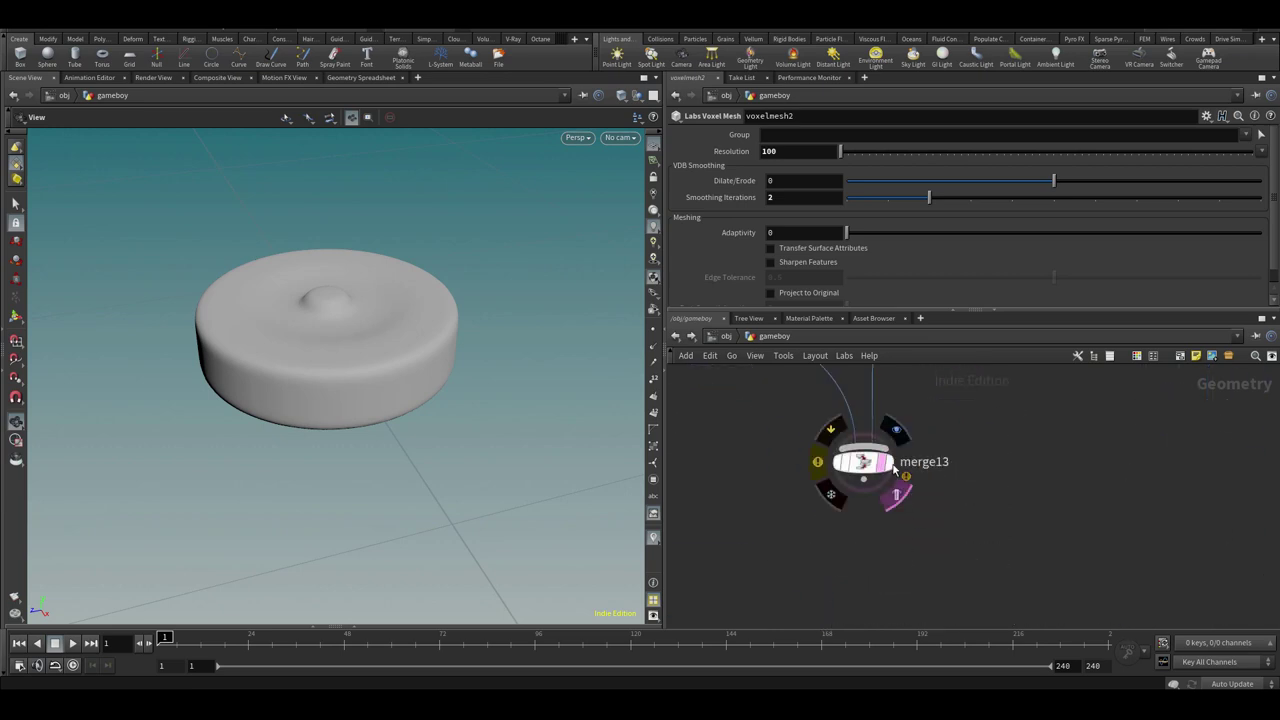
{"action": "left_click", "coordinate": [887, 469]}
{"action": "left_click", "coordinate": [864, 479]}
{"action": "key", "text": "Tab"}
{"action": "type", "text": "group"}
{"action": "key", "text": "Return"}
{"action": "left_click", "coordinate": [912, 578]}
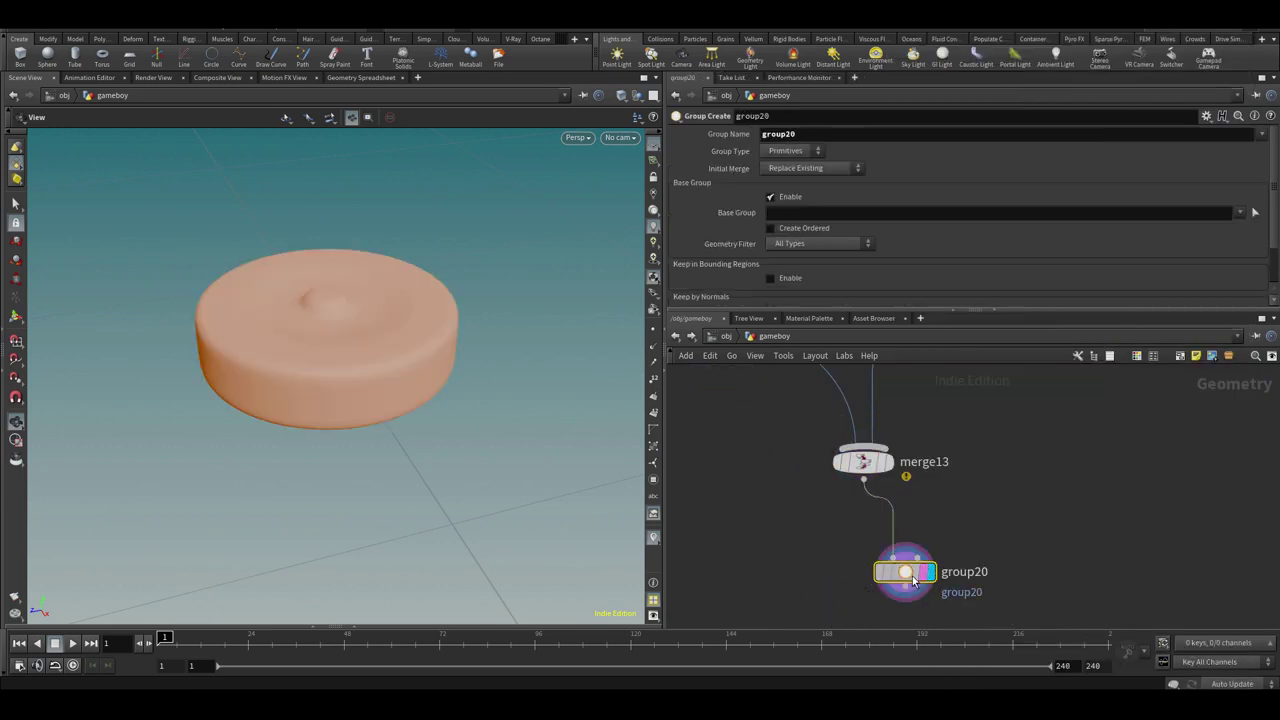
Wire the buttons Group into the console's main Merge and display that Merge
{"action": "scroll", "coordinate": [1004, 506], "scroll_direction": "down", "scroll_amount": 4}
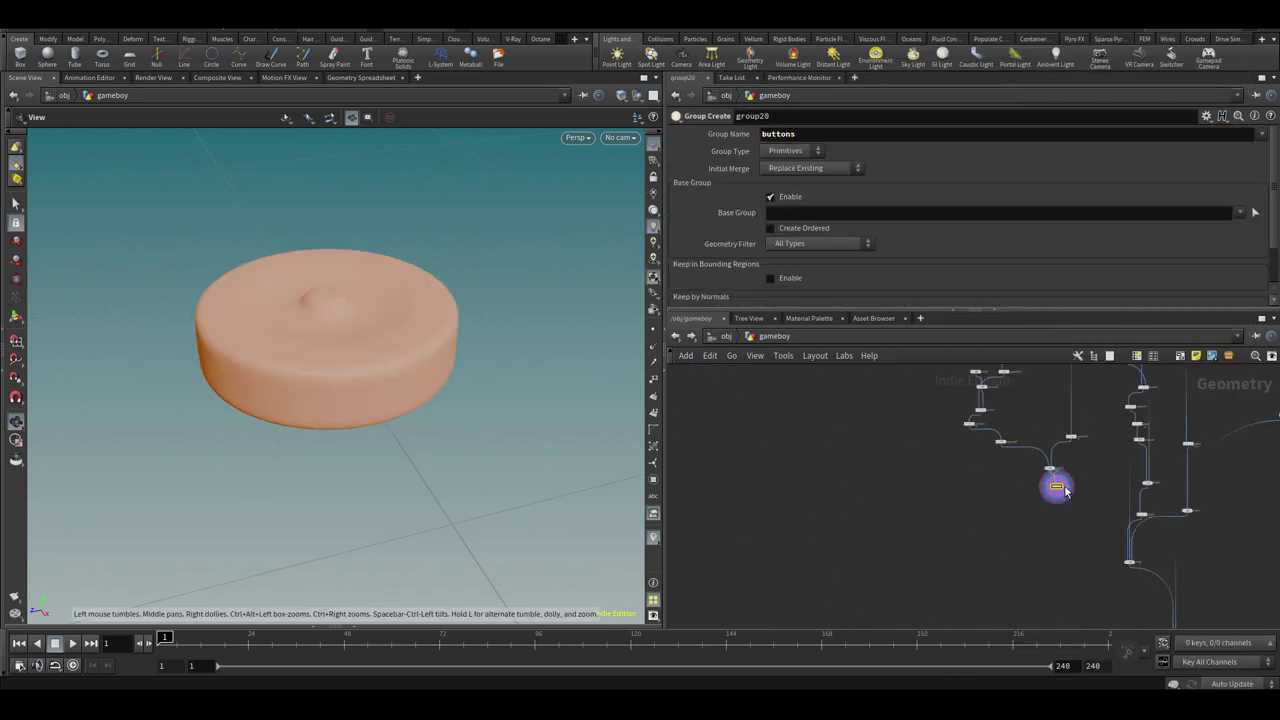
{"action": "left_click", "coordinate": [900, 447]}
{"action": "middle_click_drag", "start_coordinate": [985, 570], "coordinate": [930, 505]}
{"action": "left_click", "coordinate": [1047, 545]}
{"action": "left_click", "coordinate": [1048, 562]}
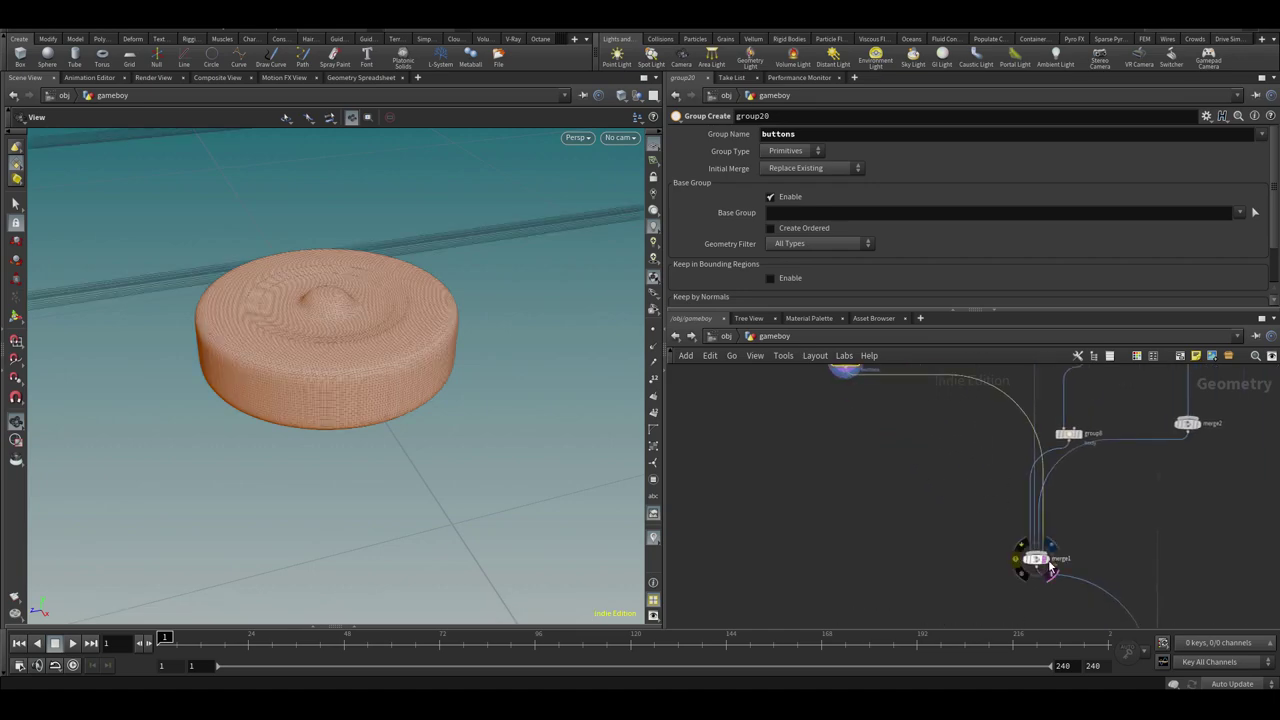
Insert a Transform between the buttons Group and the main Merge and raise the buttons in their recesses
{"action": "scroll", "coordinate": [269, 446], "scroll_direction": "down", "scroll_amount": 8}
{"action": "middle_click_drag", "start_coordinate": [881, 437], "coordinate": [884, 550]}
{"action": "scroll", "coordinate": [905, 500], "scroll_direction": "up", "scroll_amount": 3}
{"action": "key", "text": "Tab"}
{"action": "type", "text": "tr"}
{"action": "left_click", "coordinate": [800, 168]}
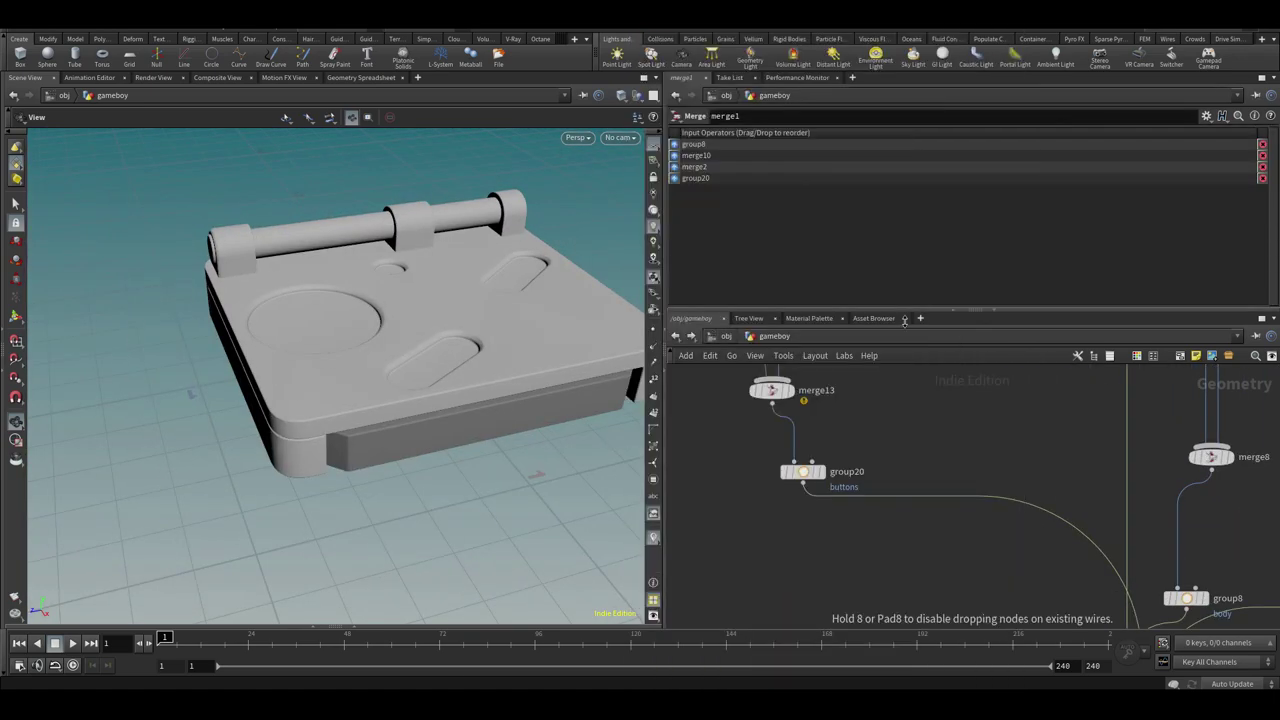
{"action": "left_click", "coordinate": [976, 514]}
{"action": "key", "text": "Return"}
{"action": "left_click_drag", "start_coordinate": [419, 314], "coordinate": [421, 284]}
{"action": "left_click_drag", "start_coordinate": [390, 350], "coordinate": [384, 436], "text": "alt"}
Lengthen the D-pad's Line and set its Sweep ribbon width to about 0.163
{"action": "scroll", "coordinate": [280, 325], "scroll_direction": "up", "scroll_amount": 5}
{"action": "left_click_drag", "start_coordinate": [277, 323], "coordinate": [400, 300], "text": "alt"}
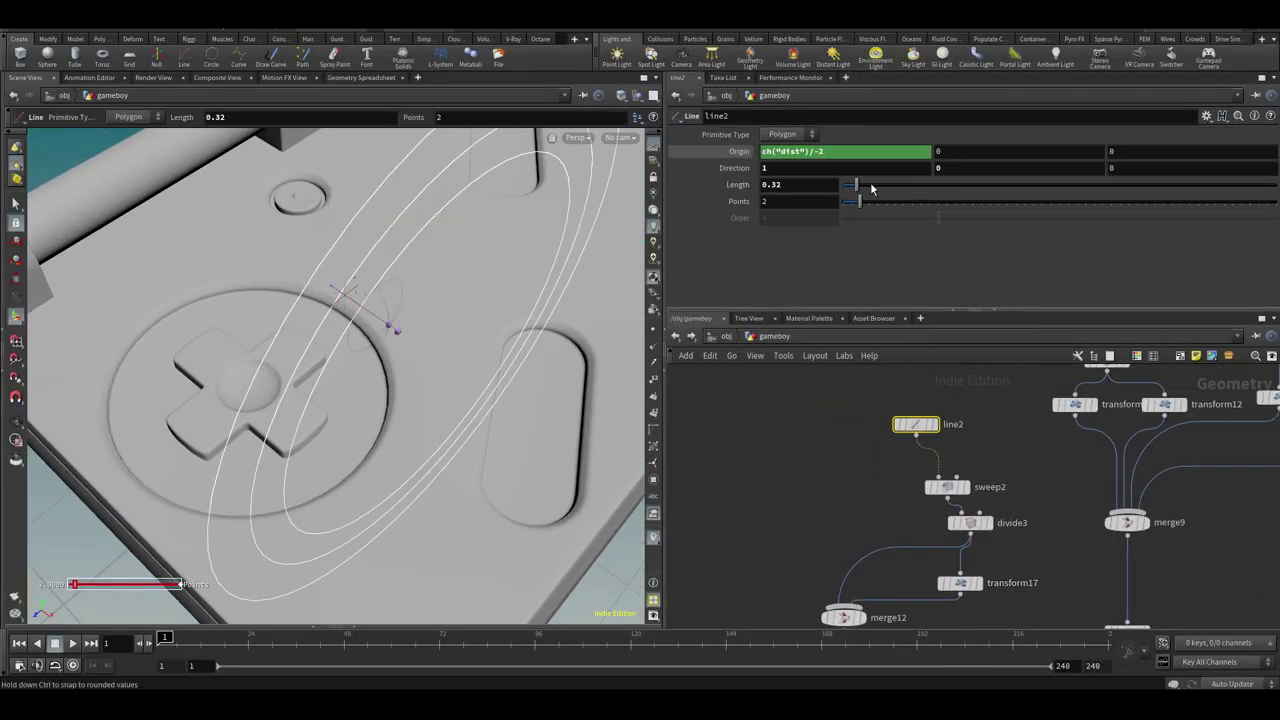
{"action": "left_click_drag", "start_coordinate": [873, 191], "coordinate": [863, 191]}
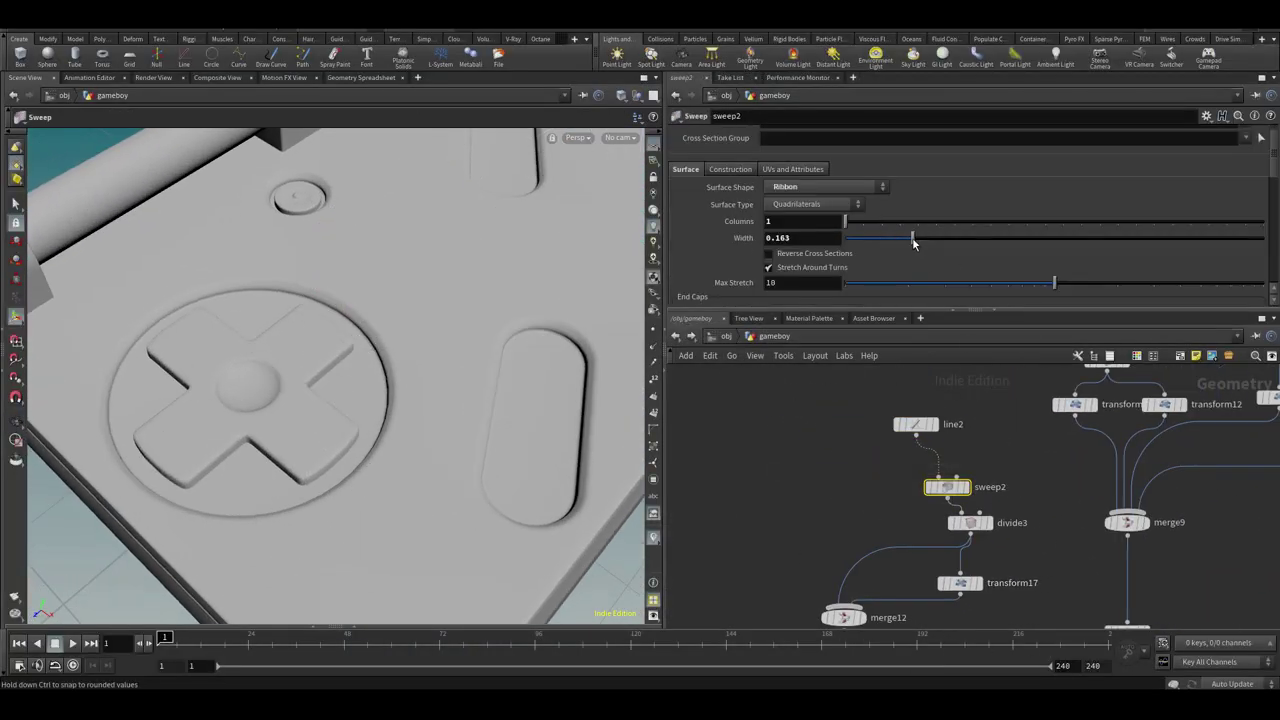
Adjust the dimple sphere's uniform scale to suit the resized D-pad
{"action": "middle_click_drag", "start_coordinate": [1007, 600], "coordinate": [912, 392]}
{"action": "scroll", "coordinate": [899, 456], "scroll_direction": "down", "scroll_amount": 1}
{"action": "left_click", "coordinate": [736, 533]}
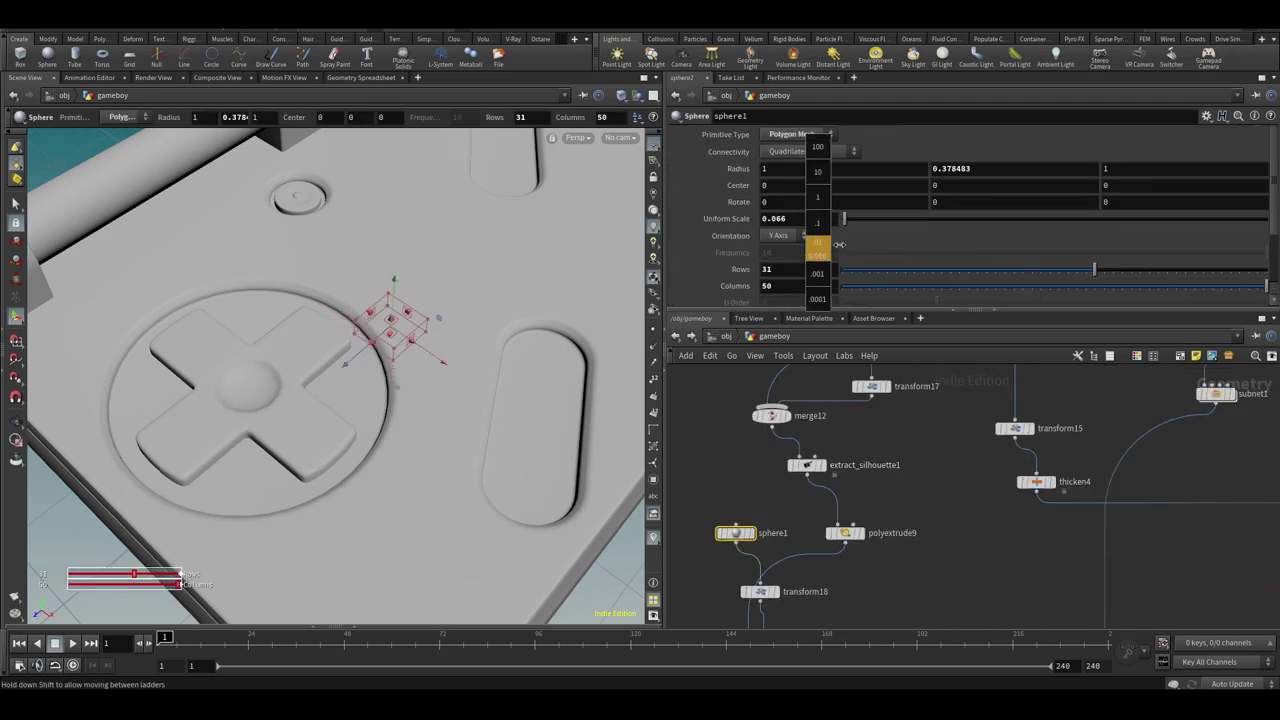
Lower the D-pad and its centre sphere by setting transform18's Y translate to about 0.053
{"action": "middle_click_drag", "start_coordinate": [866, 457], "coordinate": [874, 386]}
{"action": "left_click", "coordinate": [768, 520]}
{"action": "scroll", "coordinate": [383, 435], "scroll_direction": "up", "scroll_amount": 2}
{"action": "left_click_drag", "start_coordinate": [383, 435], "coordinate": [305, 270], "text": "alt"}
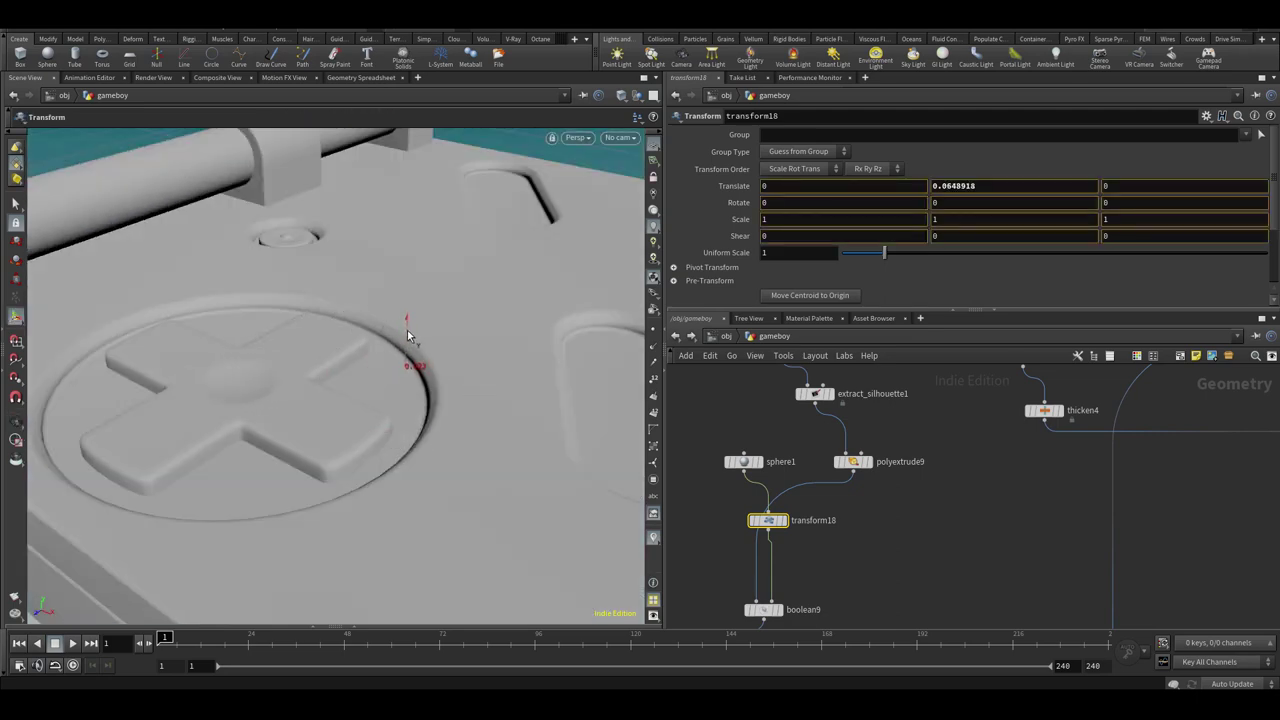
{"action": "left_click_drag", "start_coordinate": [341, 372], "coordinate": [331, 531], "text": "alt"}
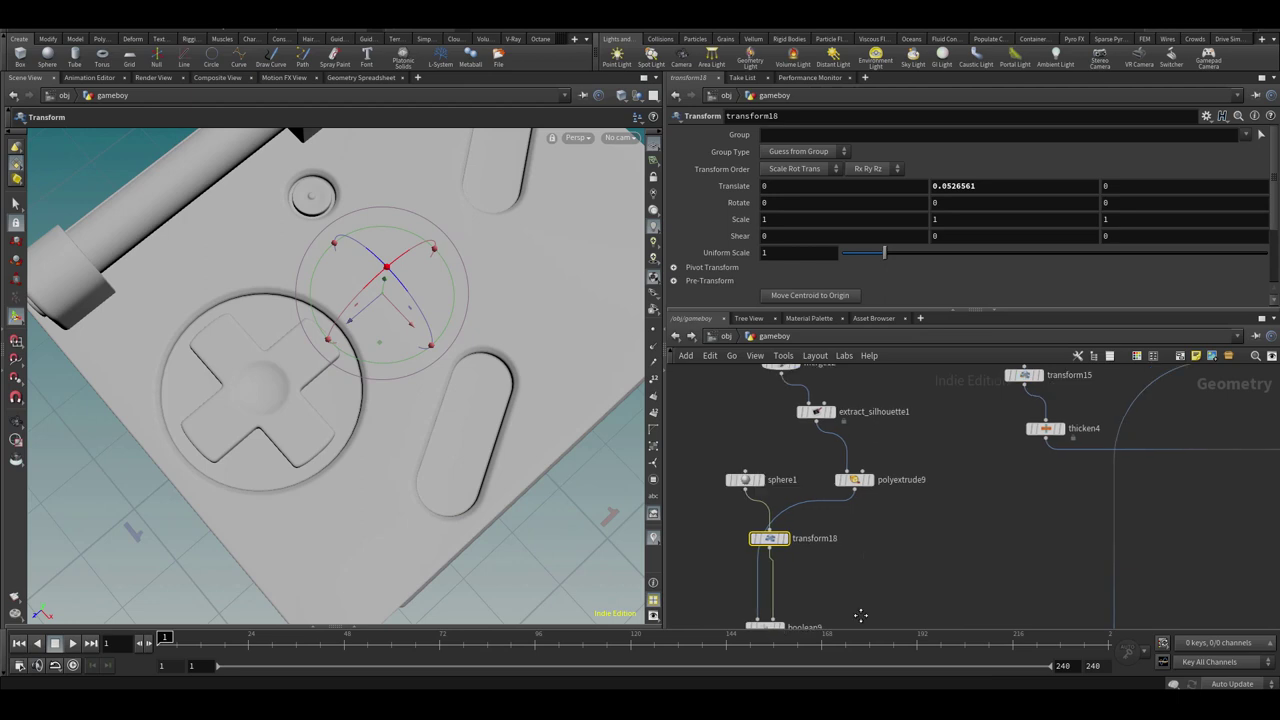
Set the D-pad line's length to 0.39 and display the complete model from the final Normal node
{"action": "scroll", "coordinate": [761, 465], "scroll_direction": "down", "scroll_amount": 3}
{"action": "middle_click_drag", "start_coordinate": [815, 201], "coordinate": [775, 217]}
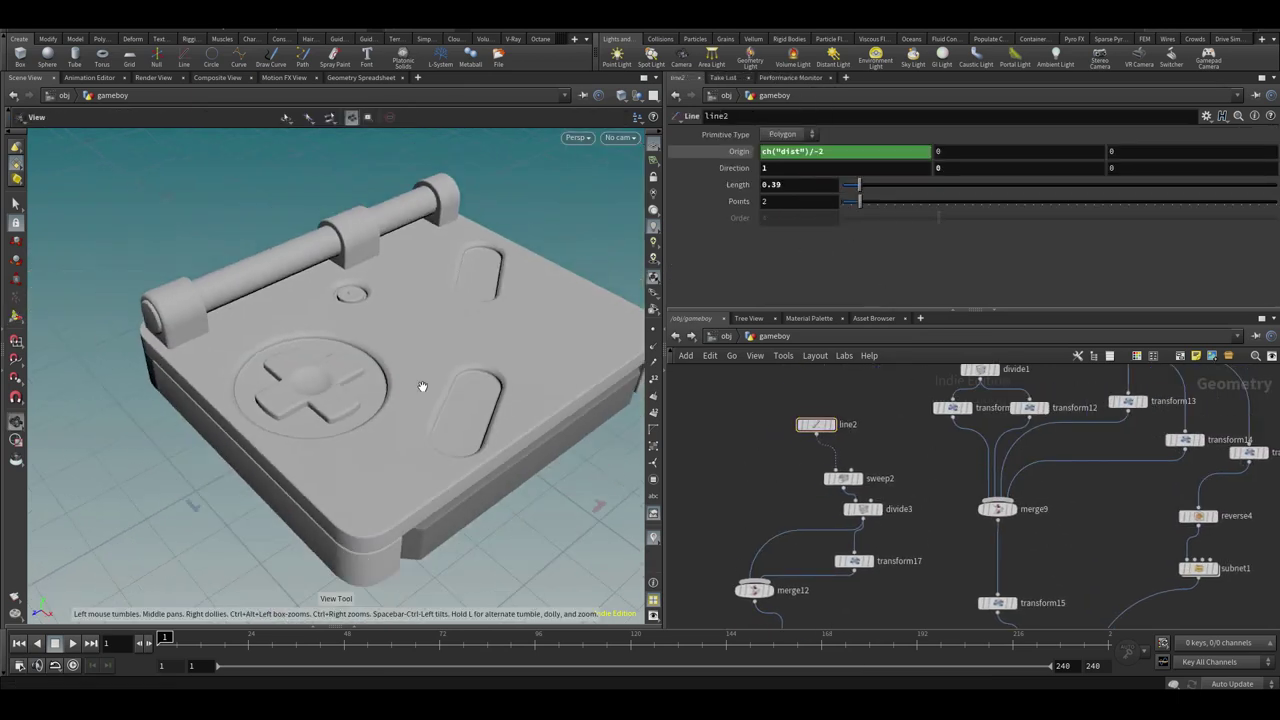
{"action": "scroll", "coordinate": [929, 501], "scroll_direction": "up", "scroll_amount": 5}
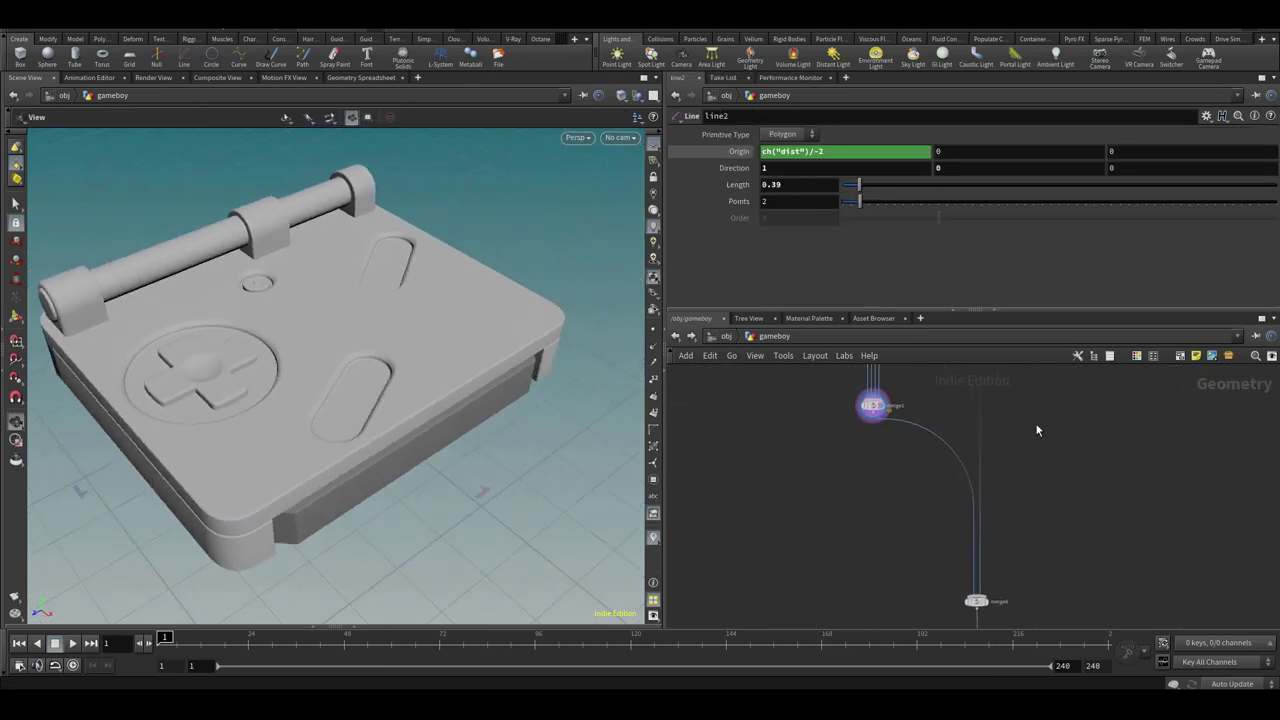
{"action": "left_click", "coordinate": [930, 558]}
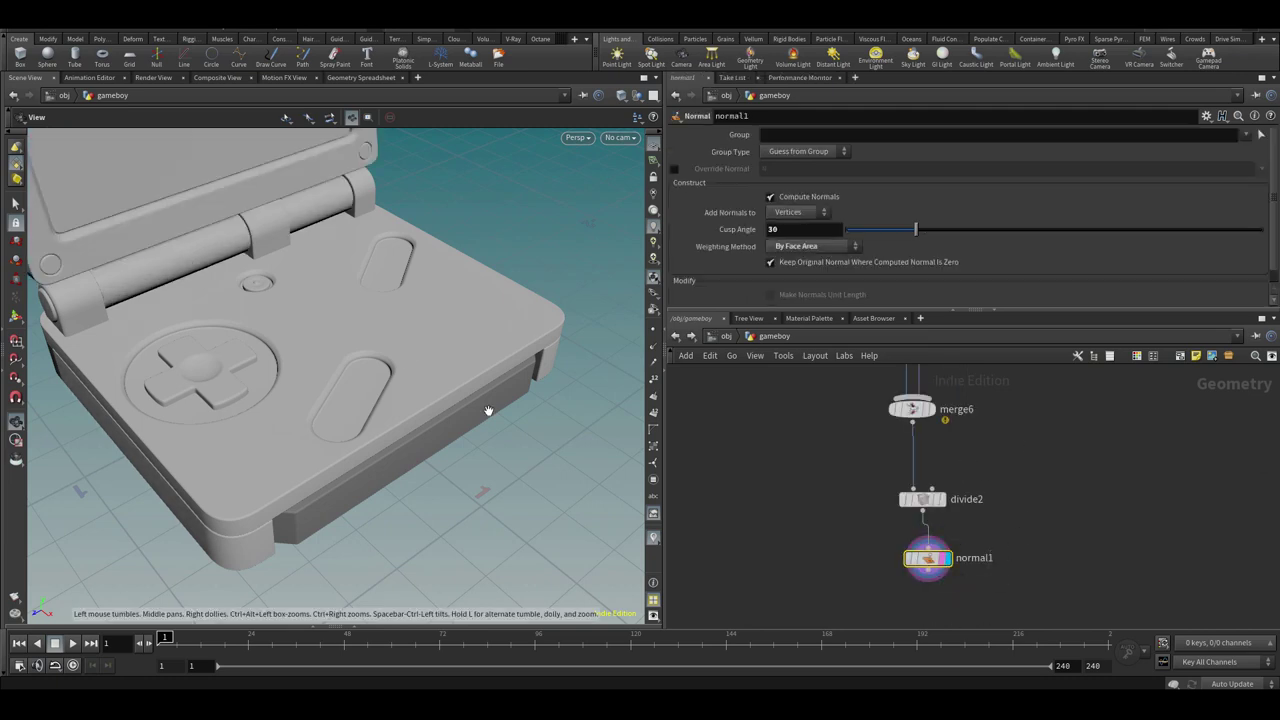
{"action": "left_click_drag", "start_coordinate": [489, 409], "coordinate": [405, 376]}
{"action": "middle_click_drag", "start_coordinate": [938, 555], "coordinate": [966, 622]}
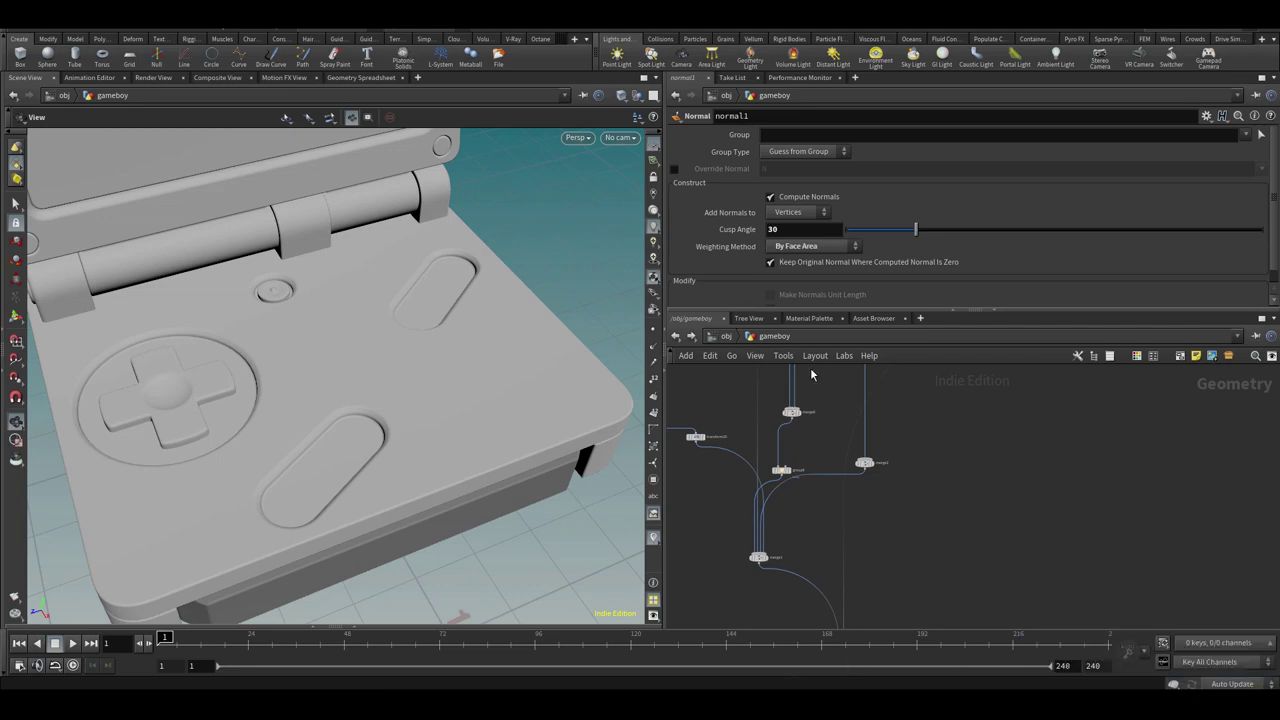
Return to the object level and add an environment light beside the gameboy object
{"action": "key", "text": "u"}
{"action": "left_click", "coordinate": [1098, 446]}
{"action": "key", "text": "Tab"}
{"action": "left_click", "coordinate": [1198, 319]}
{"action": "key", "text": "Tab"}
{"action": "type", "text": "e"}
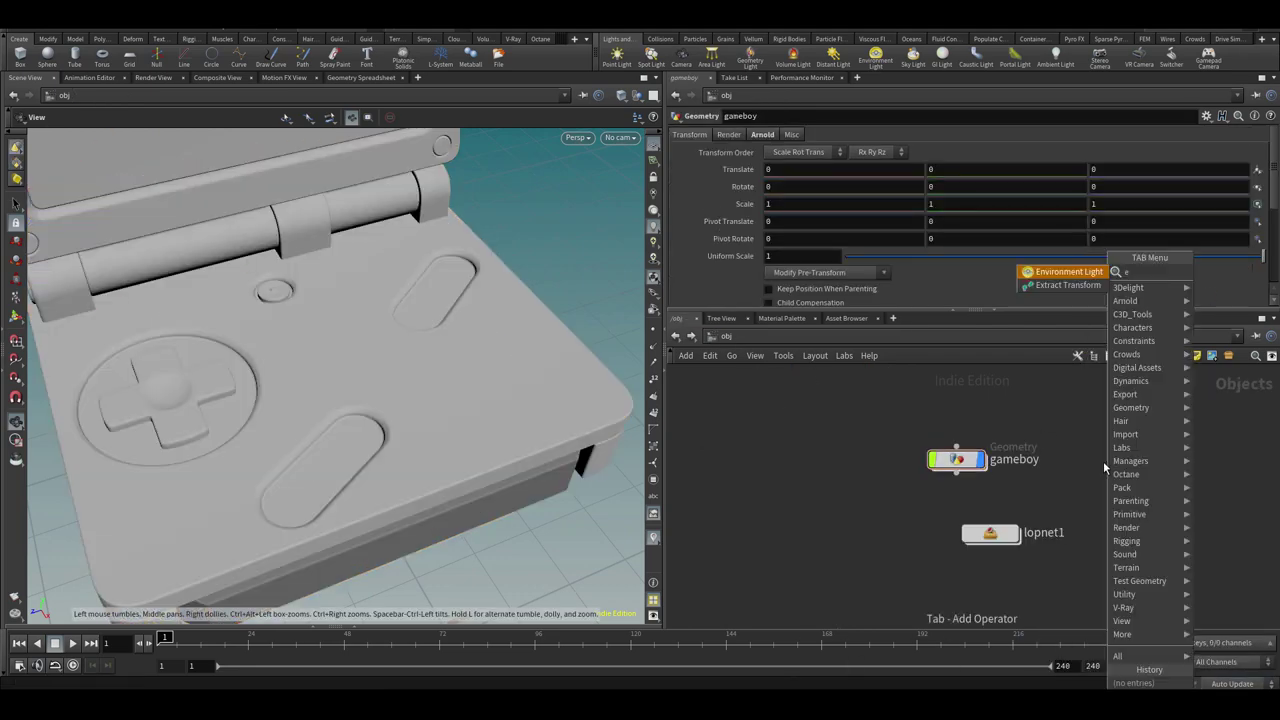
{"action": "left_click", "coordinate": [1078, 273]}
{"action": "left_click", "coordinate": [1104, 435]}
Try studio016.hdr as the light's environment map and replace it with studio018.hdr
{"action": "left_click", "coordinate": [762, 136]}
{"action": "left_click", "coordinate": [724, 136]}
{"action": "left_click", "coordinate": [1243, 205]}
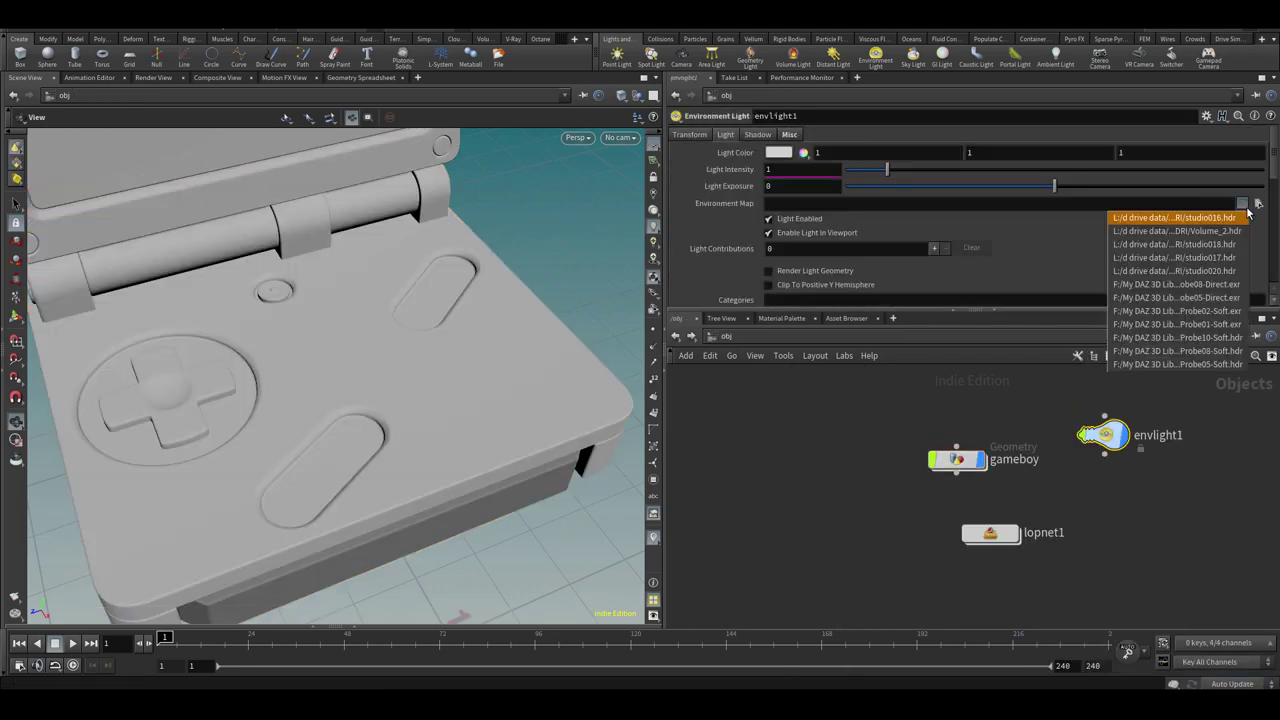
{"action": "left_click", "coordinate": [1175, 217]}
{"action": "left_click_drag", "start_coordinate": [480, 318], "coordinate": [474, 268]}
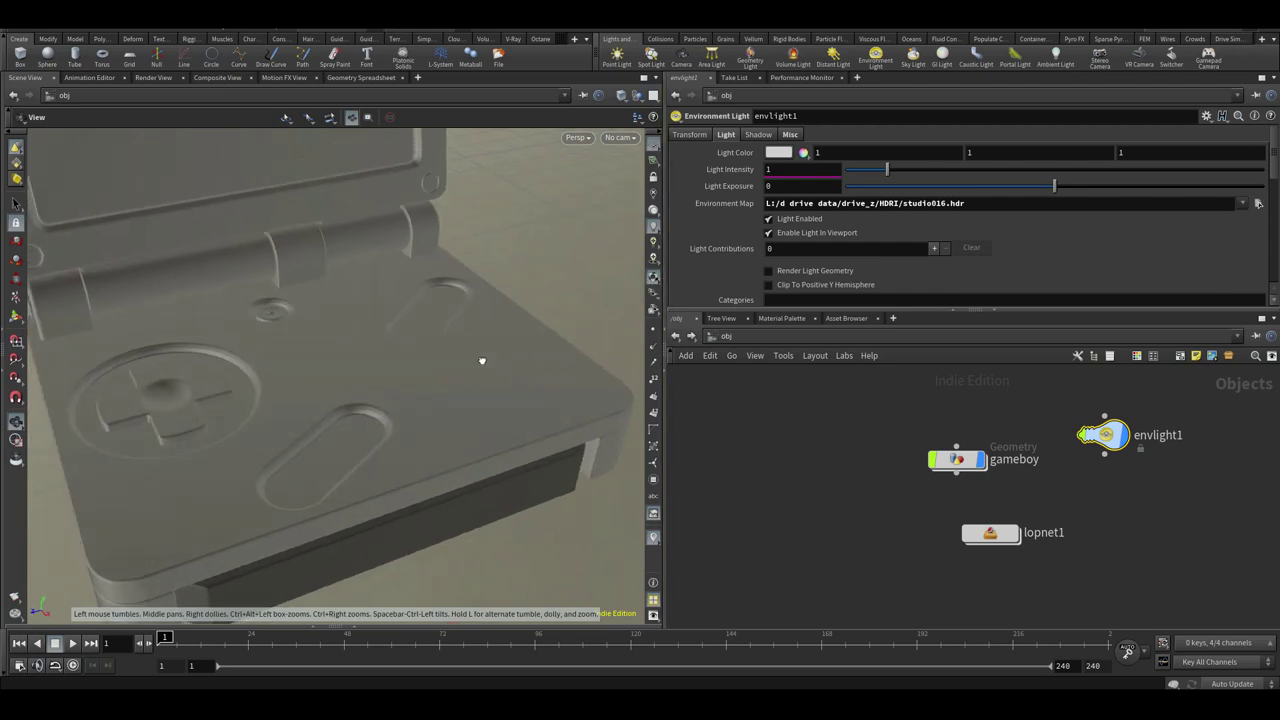
{"action": "left_click", "coordinate": [1243, 205]}
{"action": "left_click", "coordinate": [1175, 246]}
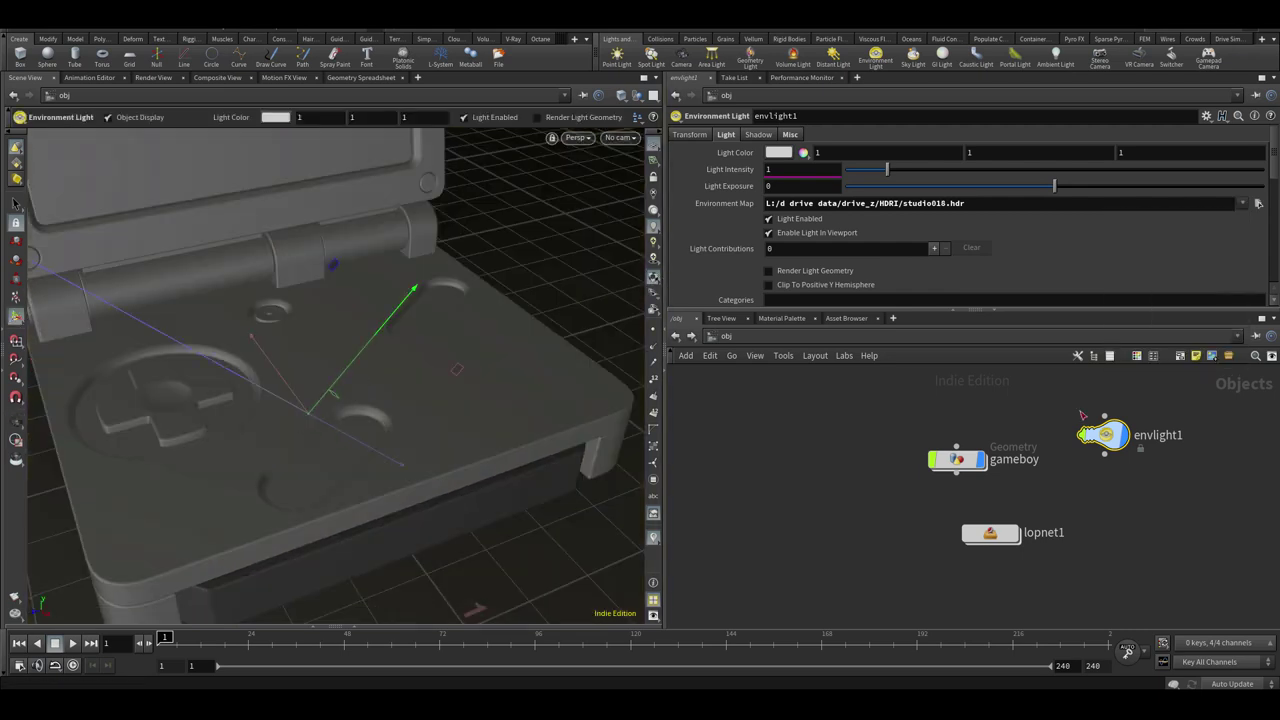
Rotate the environment light freehand, undo the last adjustments, and set its intensity to 1.55
{"action": "key", "text": "r"}
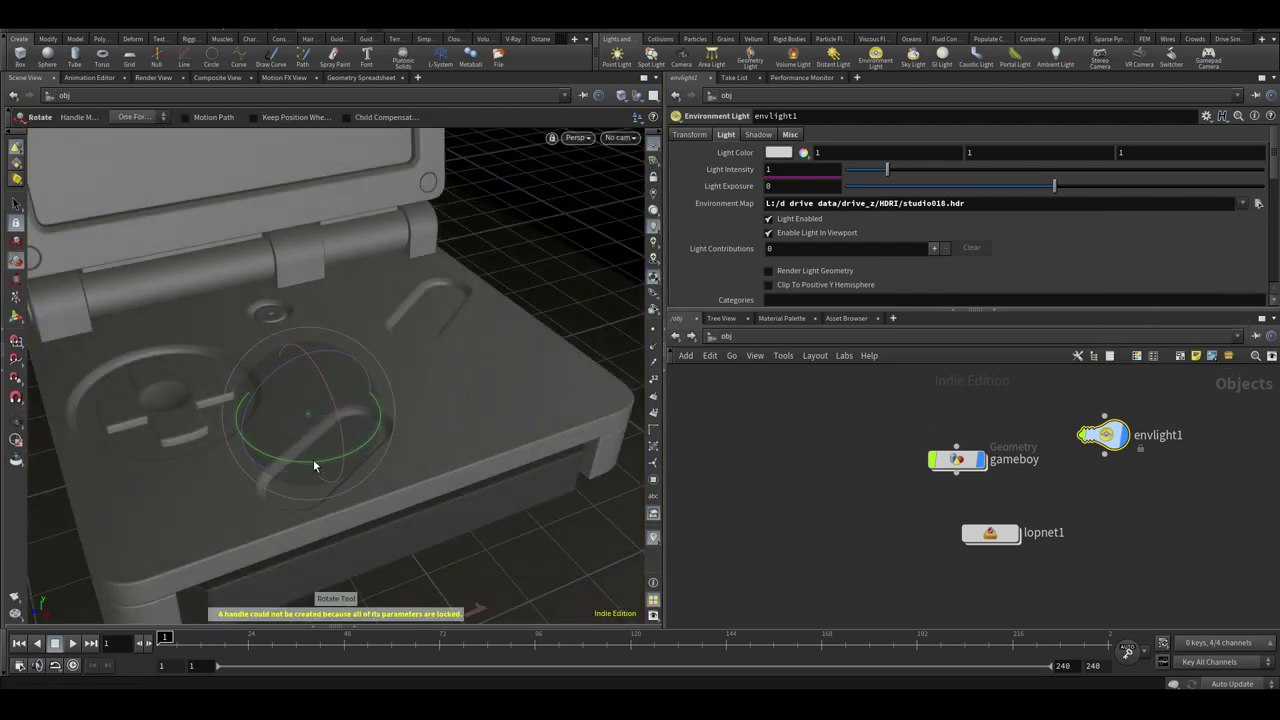
{"action": "left_click_drag", "start_coordinate": [325, 386], "coordinate": [342, 424]}
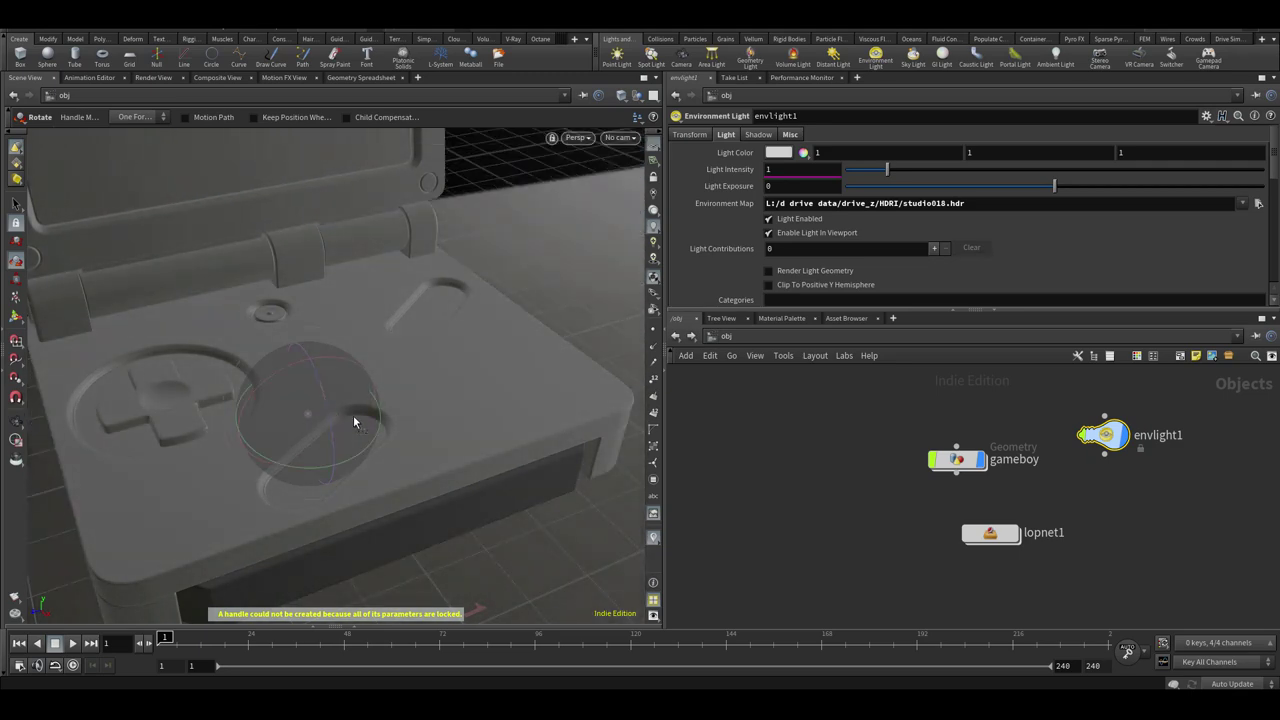
{"action": "key", "text": "ctrl+z"}
{"action": "key", "text": "ctrl+z"}
{"action": "left_click_drag", "start_coordinate": [887, 170], "coordinate": [909, 173]}
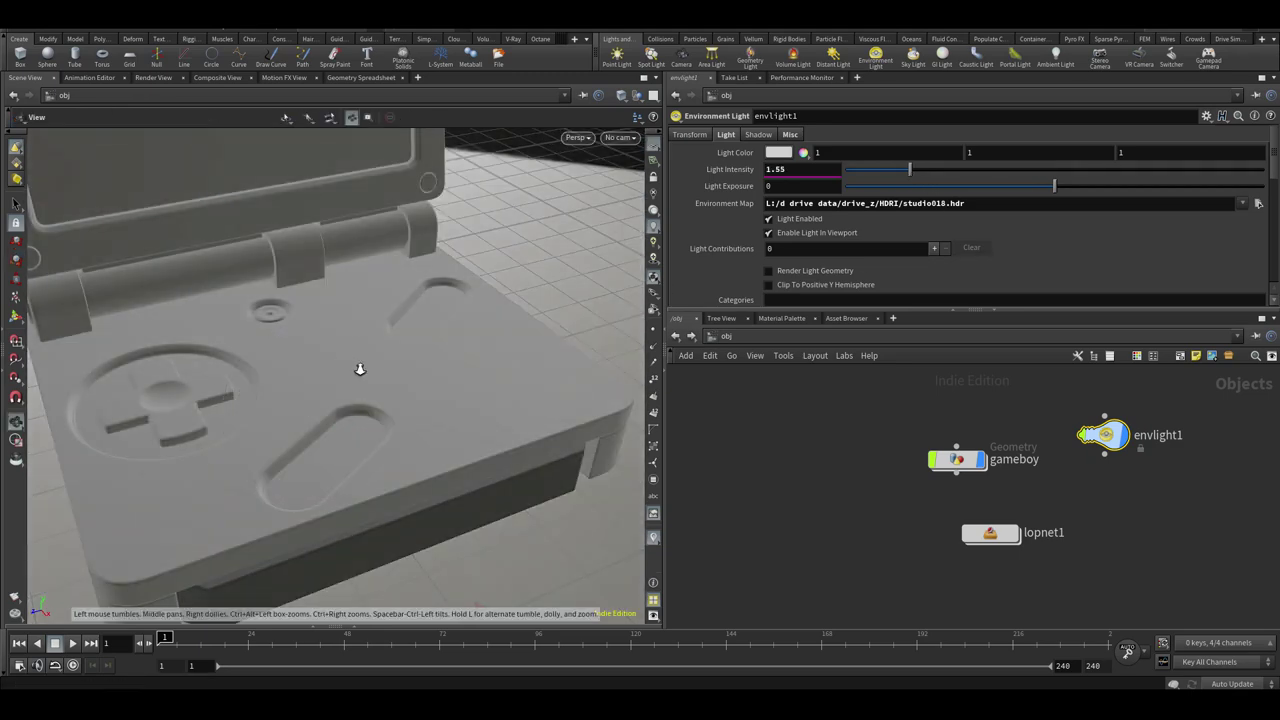
Switch the viewport to high quality lighting with shadows and adjust its lighting options
{"action": "scroll", "coordinate": [366, 354], "scroll_direction": "down", "scroll_amount": 4}
{"action": "left_click_drag", "start_coordinate": [400, 329], "coordinate": [415, 302], "text": "alt"}
{"action": "left_click", "coordinate": [652, 147]}
{"action": "left_click", "coordinate": [653, 258]}
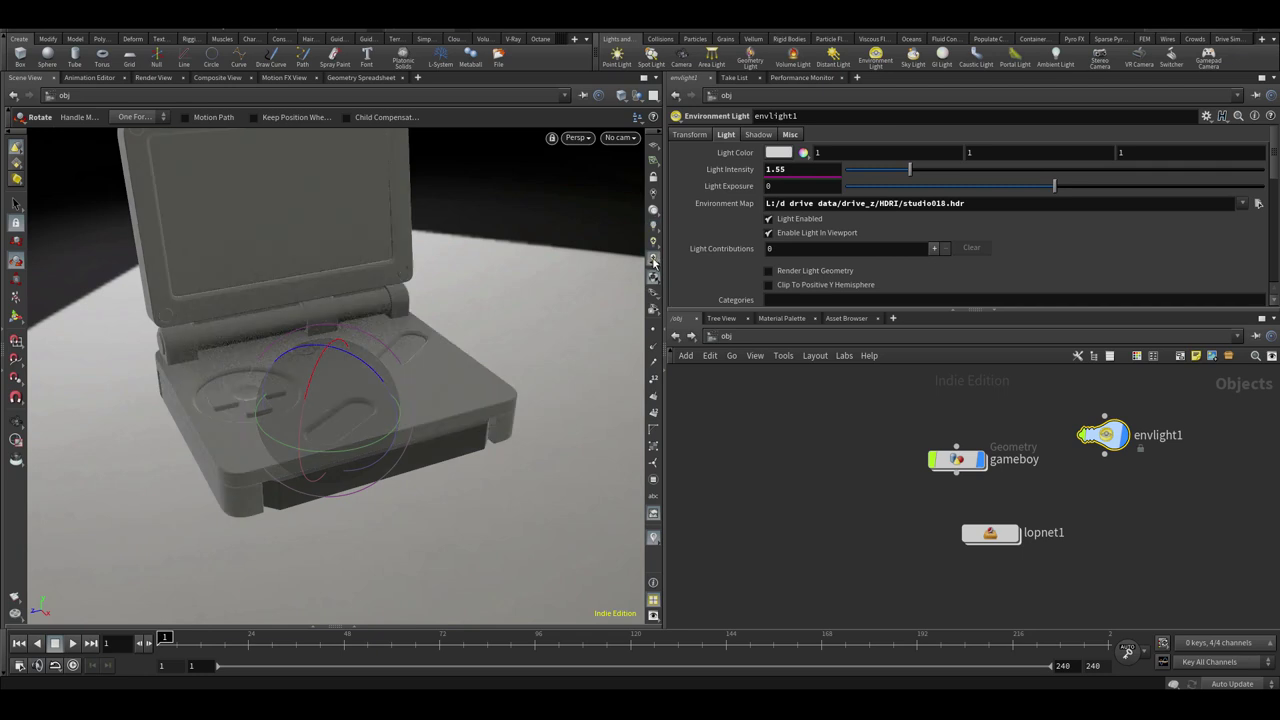
{"action": "right_click", "coordinate": [652, 259]}
{"action": "left_click", "coordinate": [731, 423]}
{"action": "right_click", "coordinate": [652, 260]}
{"action": "left_click", "coordinate": [611, 385]}
{"action": "left_click_drag", "start_coordinate": [275, 350], "coordinate": [320, 394], "text": "alt"}
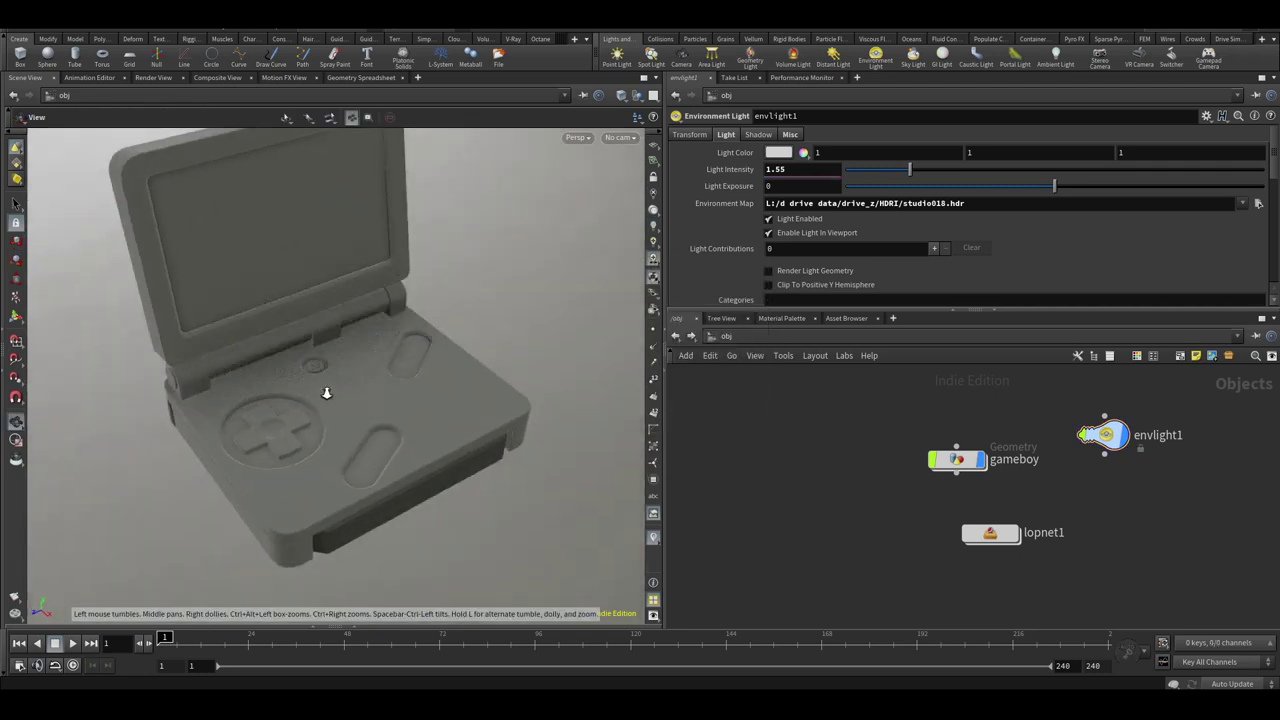
Set the viewport default material's specular colour to 0.901 and its specular roughness to 0.155
{"action": "scroll", "coordinate": [322, 392], "scroll_direction": "up", "scroll_amount": 2}
{"action": "key", "text": "d"}
{"action": "left_click_drag", "start_coordinate": [558, 222], "coordinate": [952, 236]}
{"action": "left_click", "coordinate": [796, 249]}
{"action": "left_click", "coordinate": [634, 387]}
{"action": "mouse_move", "coordinate": [698, 459]}
{"action": "left_mouse_down"}
{"action": "mouse_move", "coordinate": [655, 464]}
{"action": "mouse_move", "coordinate": [676, 462]}
{"action": "left_mouse_up"}
{"action": "left_click_drag", "start_coordinate": [1144, 377], "coordinate": [1057, 440]}
{"action": "left_click_drag", "start_coordinate": [294, 462], "coordinate": [385, 457]}
Set the default material's diffuse colour to 0.438 grey and its specular roughness to 0.041
{"action": "left_click", "coordinate": [633, 370]}
{"action": "left_click_drag", "start_coordinate": [893, 286], "coordinate": [870, 286]}
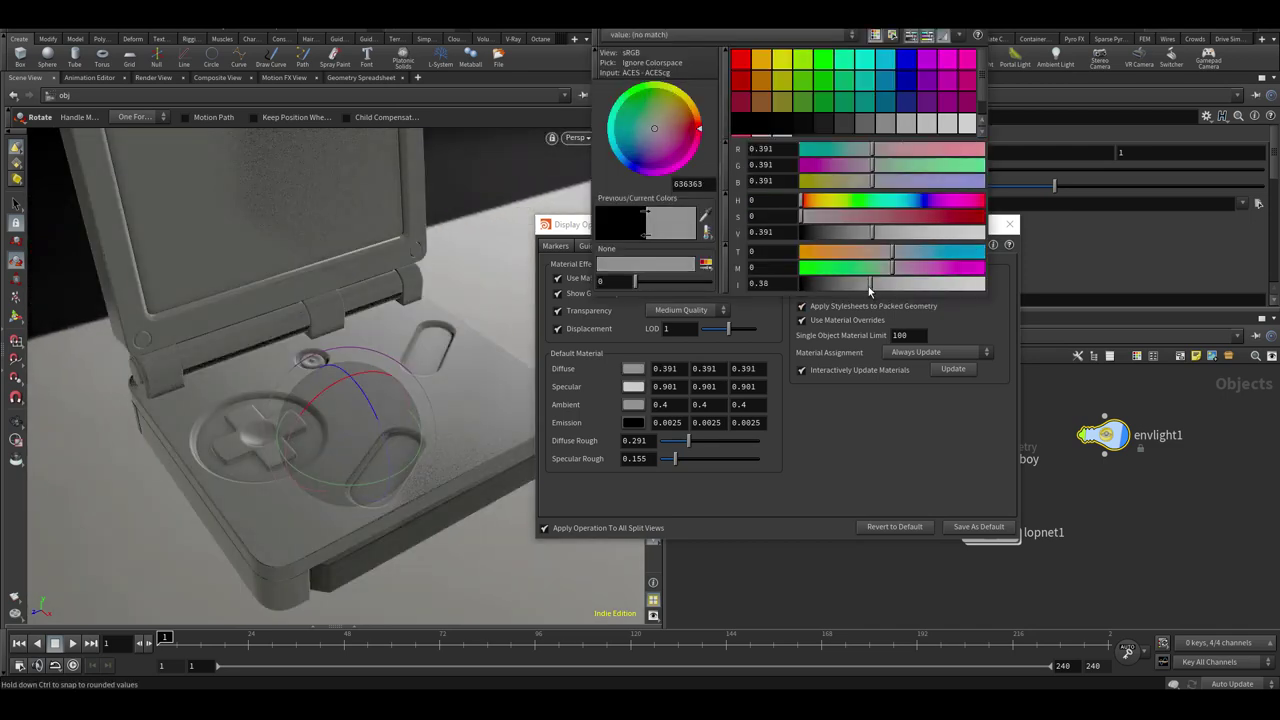
{"action": "left_click", "coordinate": [979, 16]}
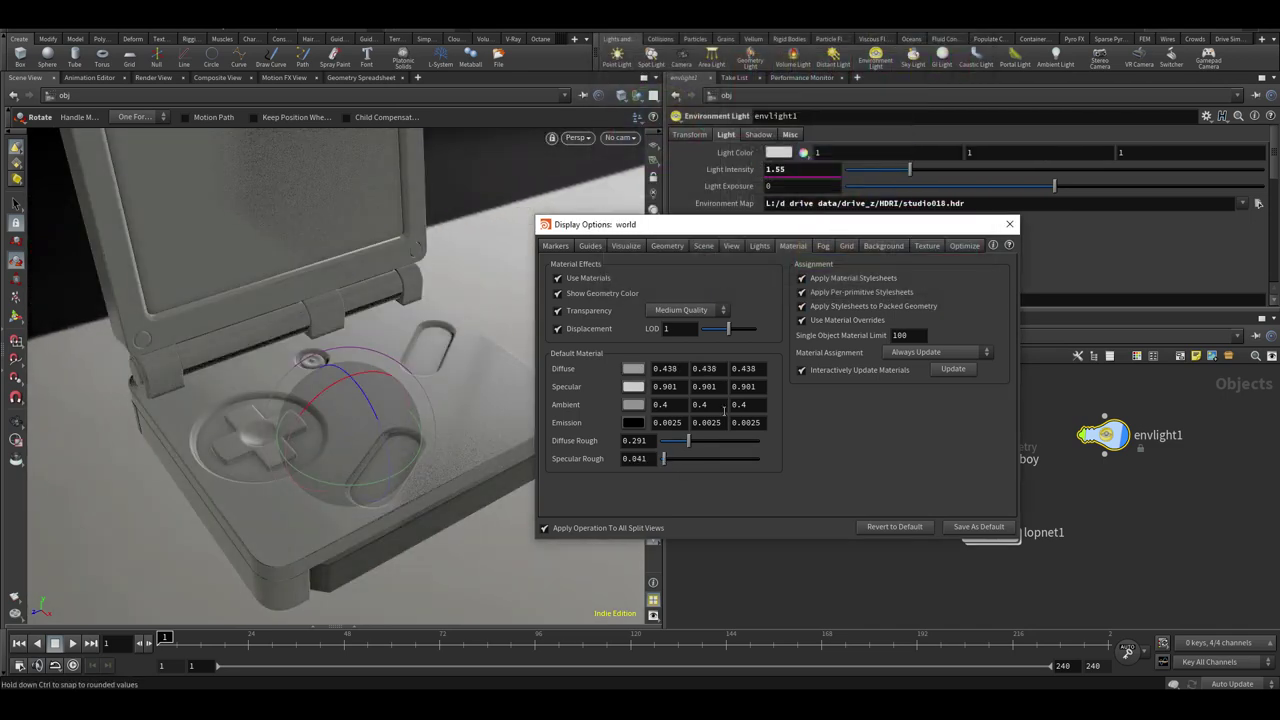
{"action": "left_click", "coordinate": [1009, 225]}
Set the viewport's light sampling to 512 in the display options
{"action": "key", "text": "d"}
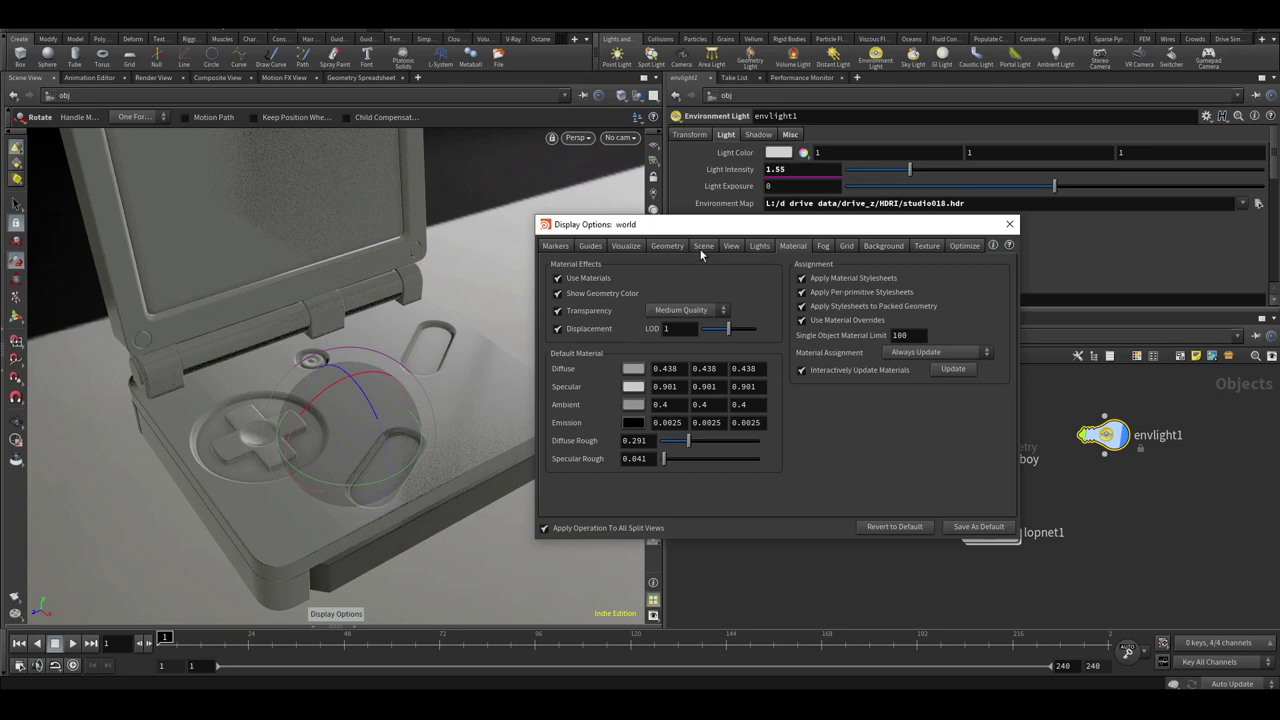
{"action": "left_click", "coordinate": [760, 246]}
{"action": "left_click_drag", "start_coordinate": [653, 346], "coordinate": [601, 337]}
{"action": "type", "text": "512"}
{"action": "key", "text": "Return"}
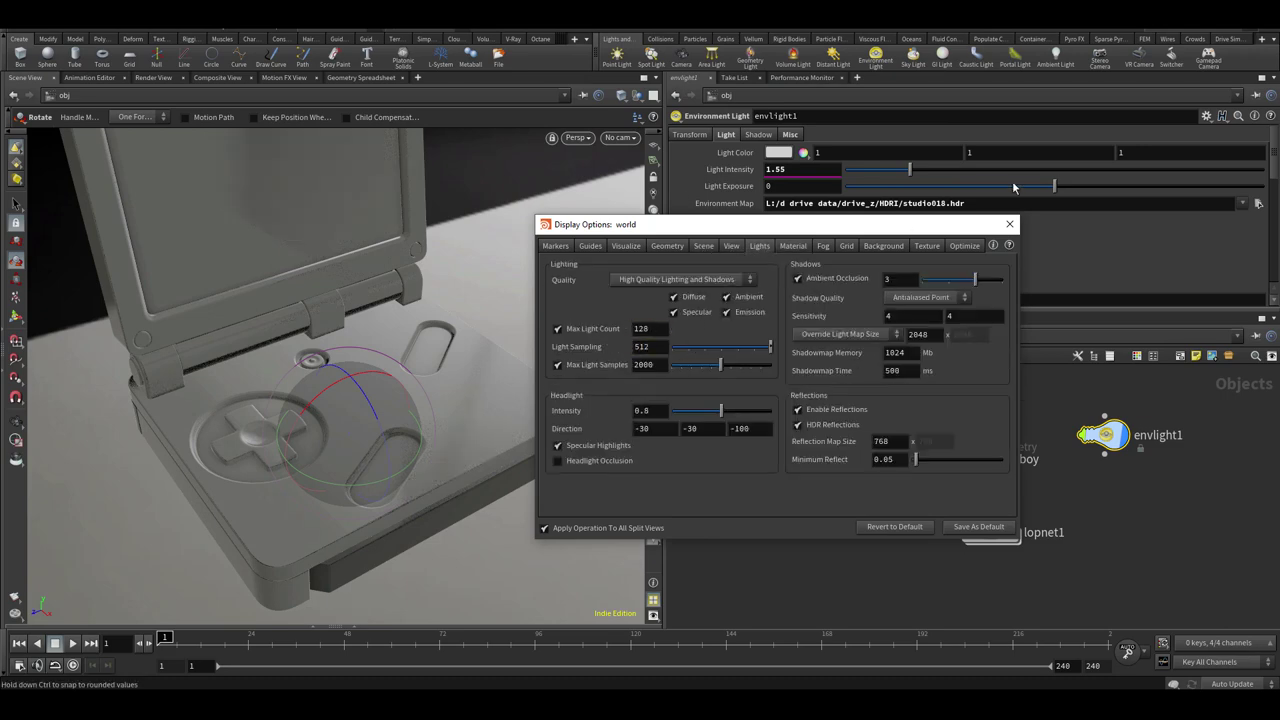
{"action": "left_click", "coordinate": [1010, 224]}
Rotate the environment light slightly and turn off displaying environment lights as viewport backgrounds
{"action": "mouse_move", "coordinate": [362, 486]}
{"action": "left_mouse_down"}
{"action": "mouse_move", "coordinate": [305, 478]}
{"action": "mouse_move", "coordinate": [386, 459]}
{"action": "mouse_move", "coordinate": [364, 465]}
{"action": "left_mouse_up"}
{"action": "key", "text": "Escape"}
{"action": "left_click_drag", "start_coordinate": [497, 380], "coordinate": [634, 294]}
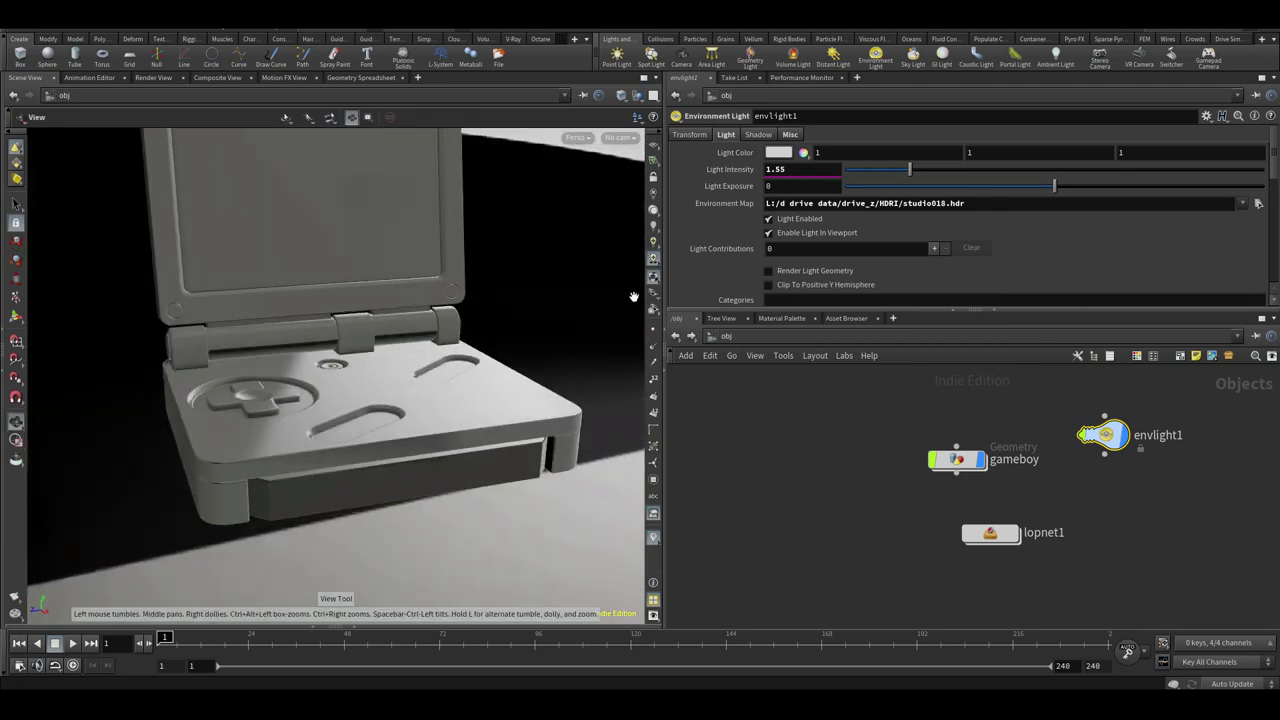
{"action": "left_click_drag", "start_coordinate": [500, 340], "coordinate": [386, 360]}
{"action": "scroll", "coordinate": [386, 360], "scroll_direction": "down", "scroll_amount": 3}
{"action": "key", "text": "d"}
{"action": "left_click", "coordinate": [883, 246]}
{"action": "left_click", "coordinate": [689, 268]}
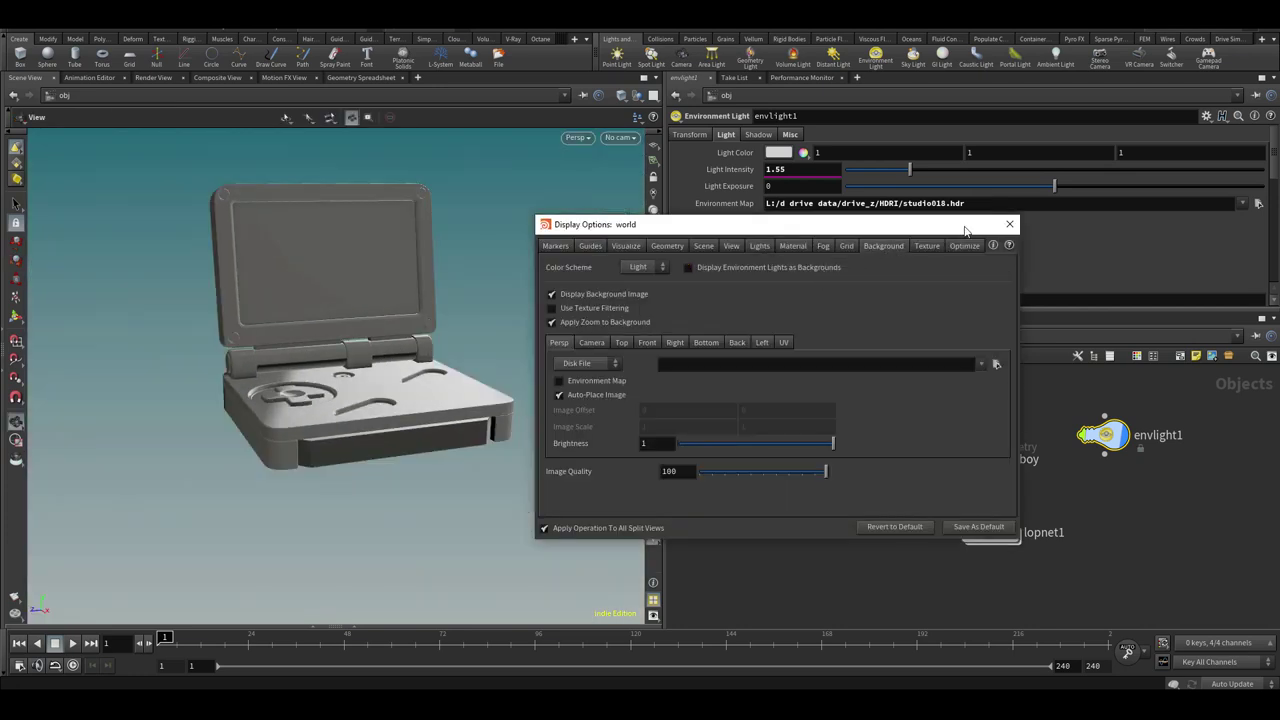
{"action": "left_click", "coordinate": [1010, 224]}
Open the gameboy network and give transform12 its own copies of the sweep and divide nodes, fed by transform10
{"action": "left_click_drag", "start_coordinate": [493, 321], "coordinate": [391, 400]}
{"action": "scroll", "coordinate": [406, 349], "scroll_direction": "up", "scroll_amount": 5}
{"action": "scroll", "coordinate": [317, 429], "scroll_direction": "up", "scroll_amount": 2}
{"action": "scroll", "coordinate": [370, 399], "scroll_direction": "down", "scroll_amount": 2}
{"action": "double_click", "coordinate": [958, 461]}
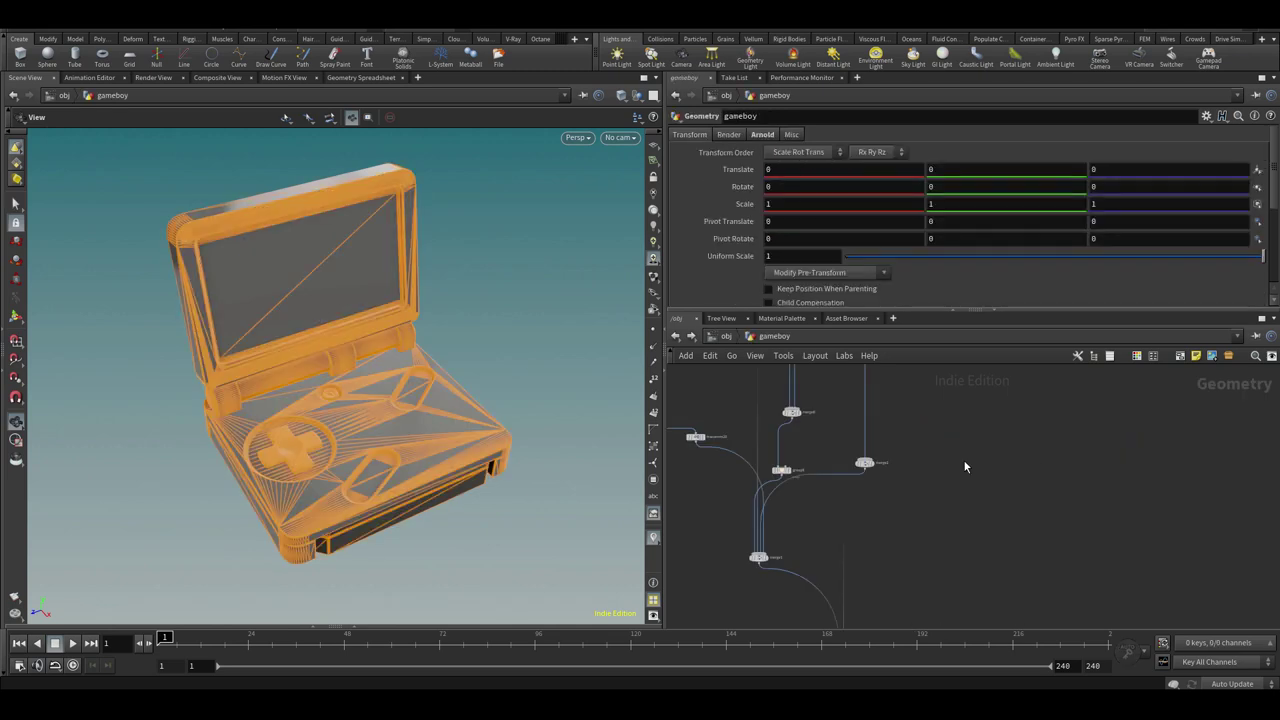
{"action": "scroll", "coordinate": [949, 517], "scroll_direction": "down", "scroll_amount": 5}
{"action": "scroll", "coordinate": [822, 481], "scroll_direction": "up", "scroll_amount": 7}
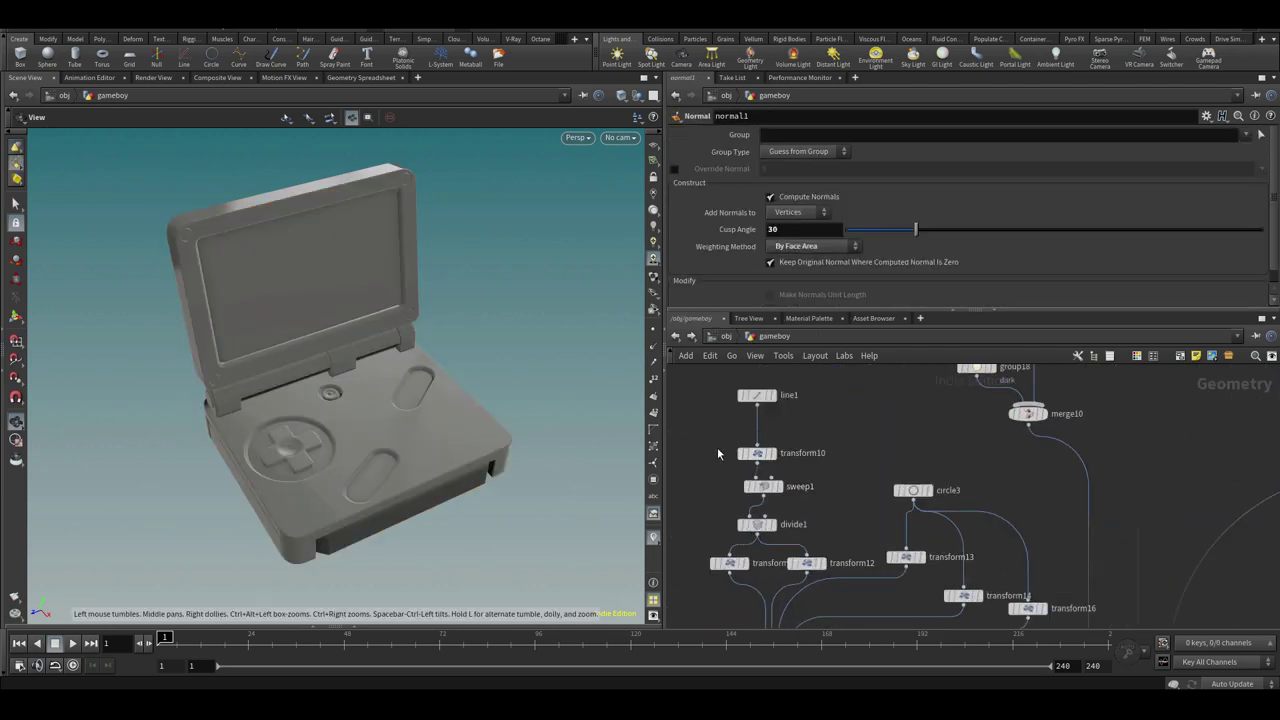
{"action": "left_click_drag", "start_coordinate": [758, 455], "coordinate": [764, 439]}
{"action": "left_click_drag", "start_coordinate": [803, 471], "coordinate": [741, 535]}
{"action": "key", "text": "ctrl+v"}
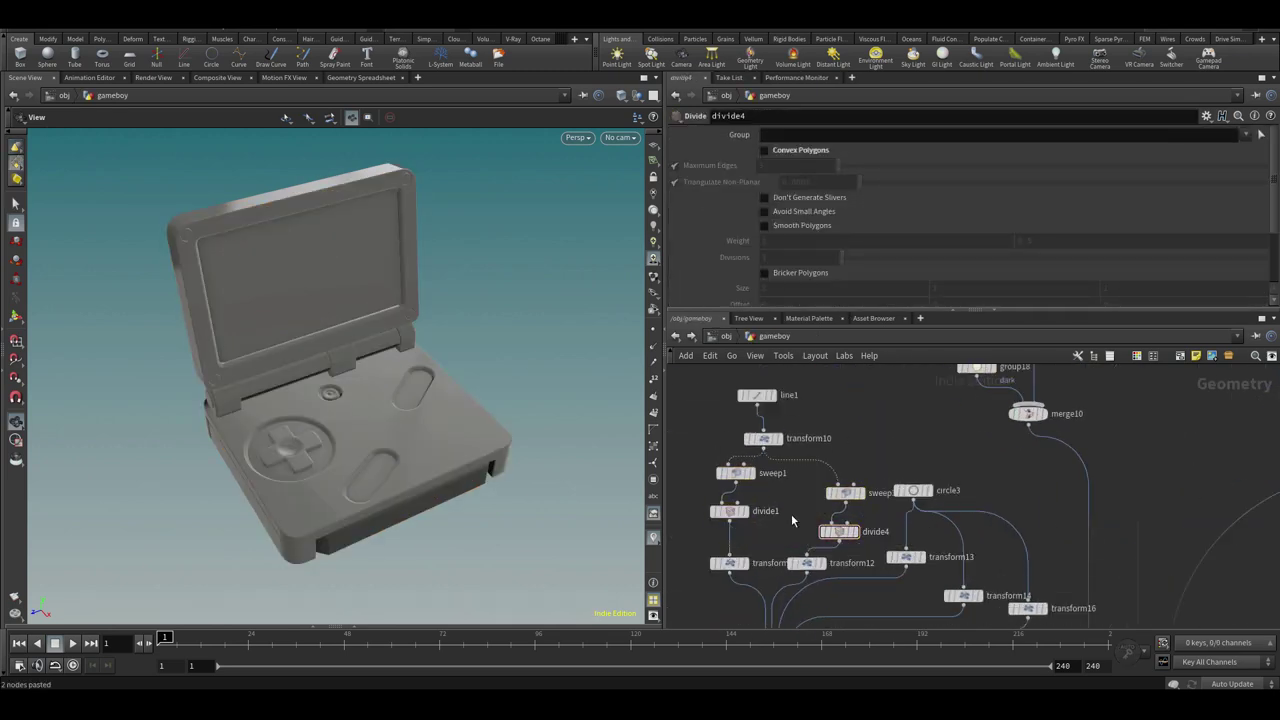
Set sweep1's width to 0.236 and move the front button slot with transform11 to about X 0.421, Z 0.136
{"action": "left_click", "coordinate": [735, 473]}
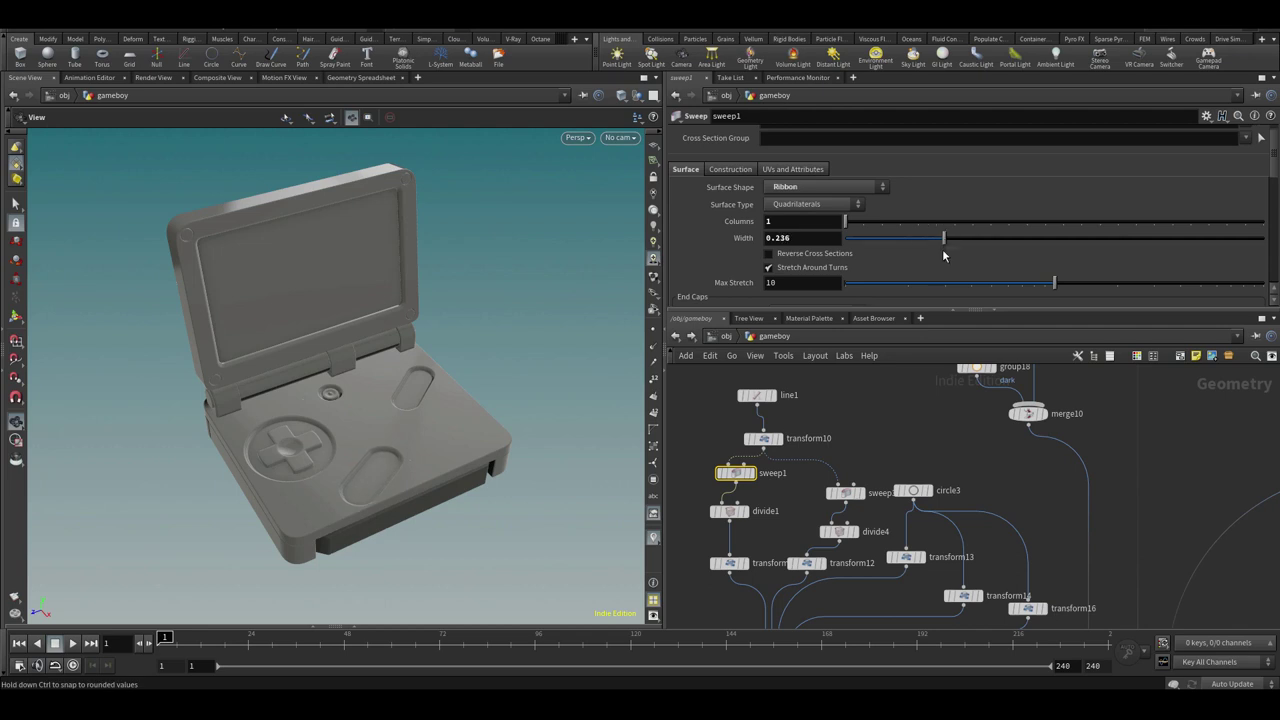
{"action": "left_click", "coordinate": [729, 563]}
{"action": "right_click", "coordinate": [372, 505]}
{"action": "mouse_move", "coordinate": [466, 351]}
{"action": "left_click", "coordinate": [562, 350]}
{"action": "left_click_drag", "start_coordinate": [394, 522], "coordinate": [343, 521]}
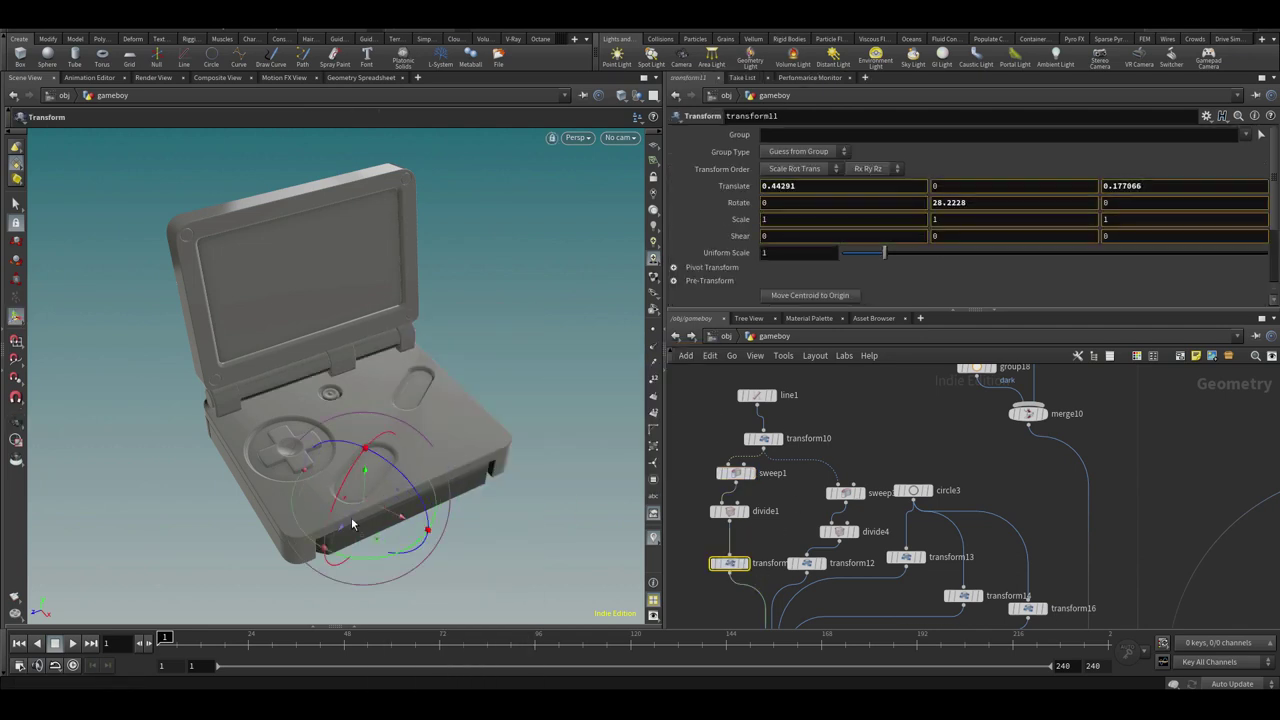
{"action": "left_click_drag", "start_coordinate": [583, 414], "coordinate": [577, 417]}
{"action": "key", "text": "Escape"}
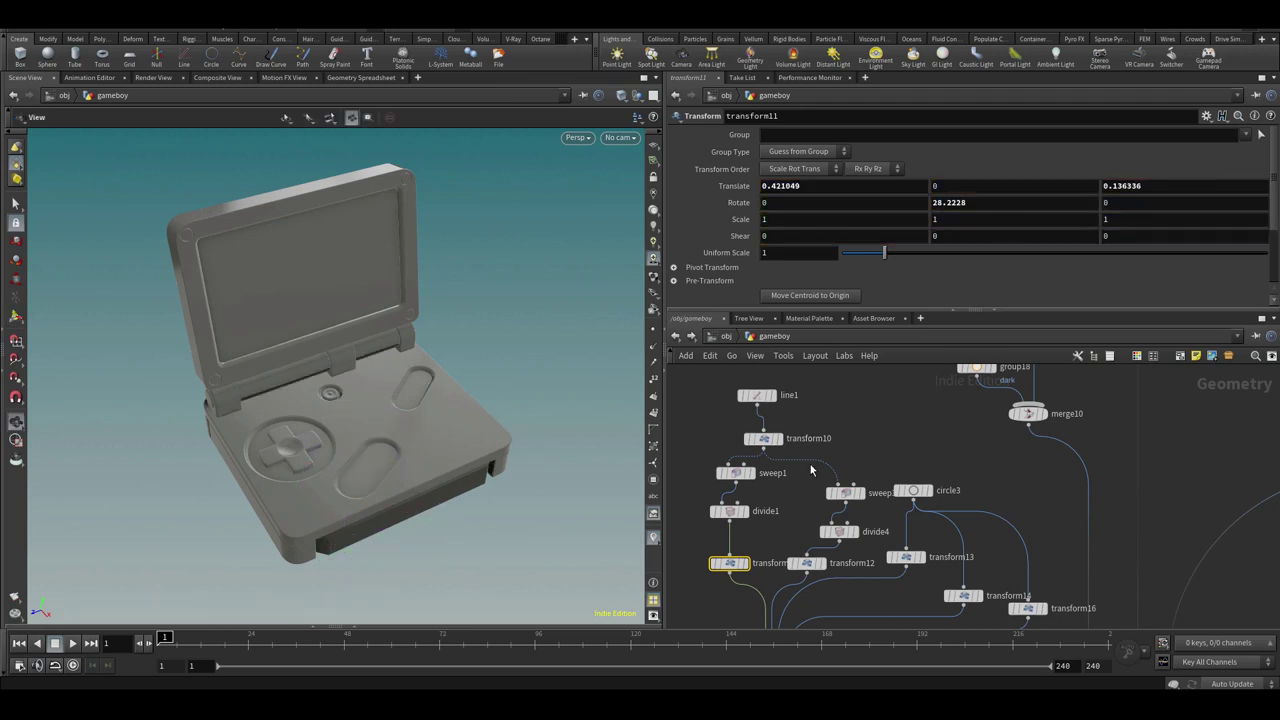
{"action": "left_click_drag", "start_coordinate": [371, 382], "coordinate": [337, 403]}
{"action": "scroll", "coordinate": [337, 403], "scroll_direction": "up", "scroll_amount": 1}
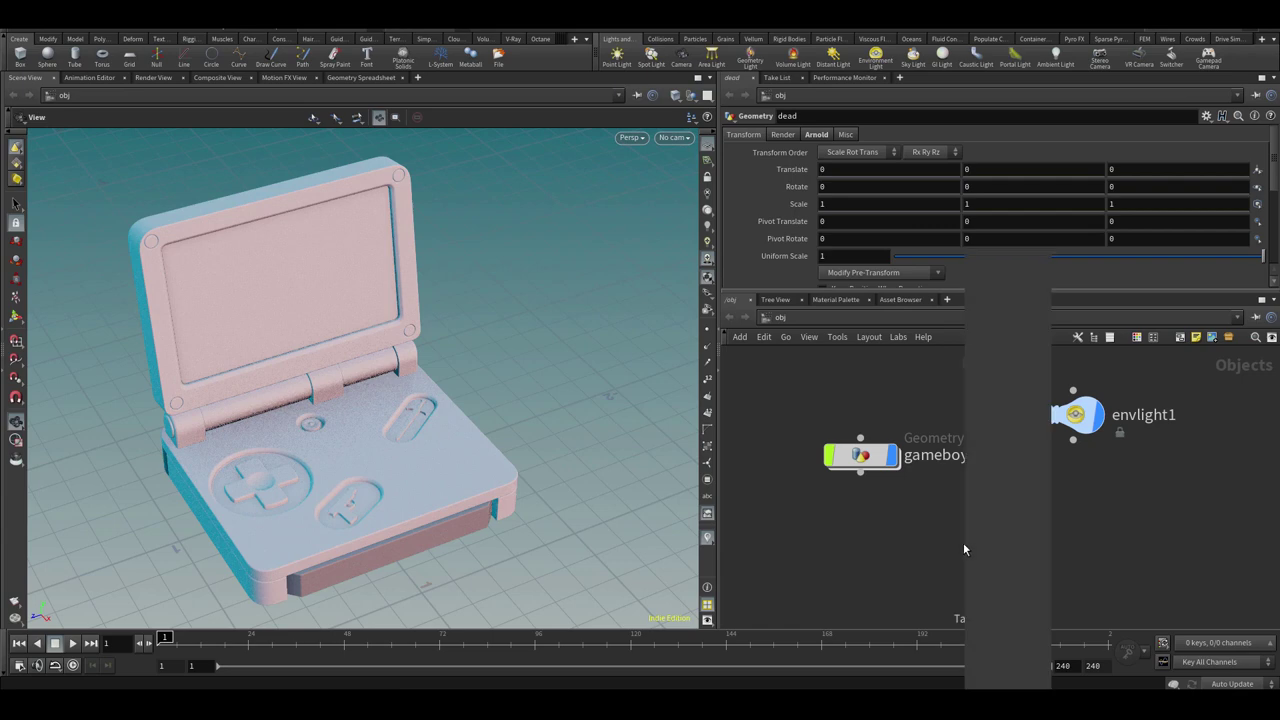
Create a geometry object named bodies at the object level and go inside it
{"action": "key", "text": "Tab"}
{"action": "left_click", "coordinate": [1114, 309]}
{"action": "left_click", "coordinate": [990, 540]}
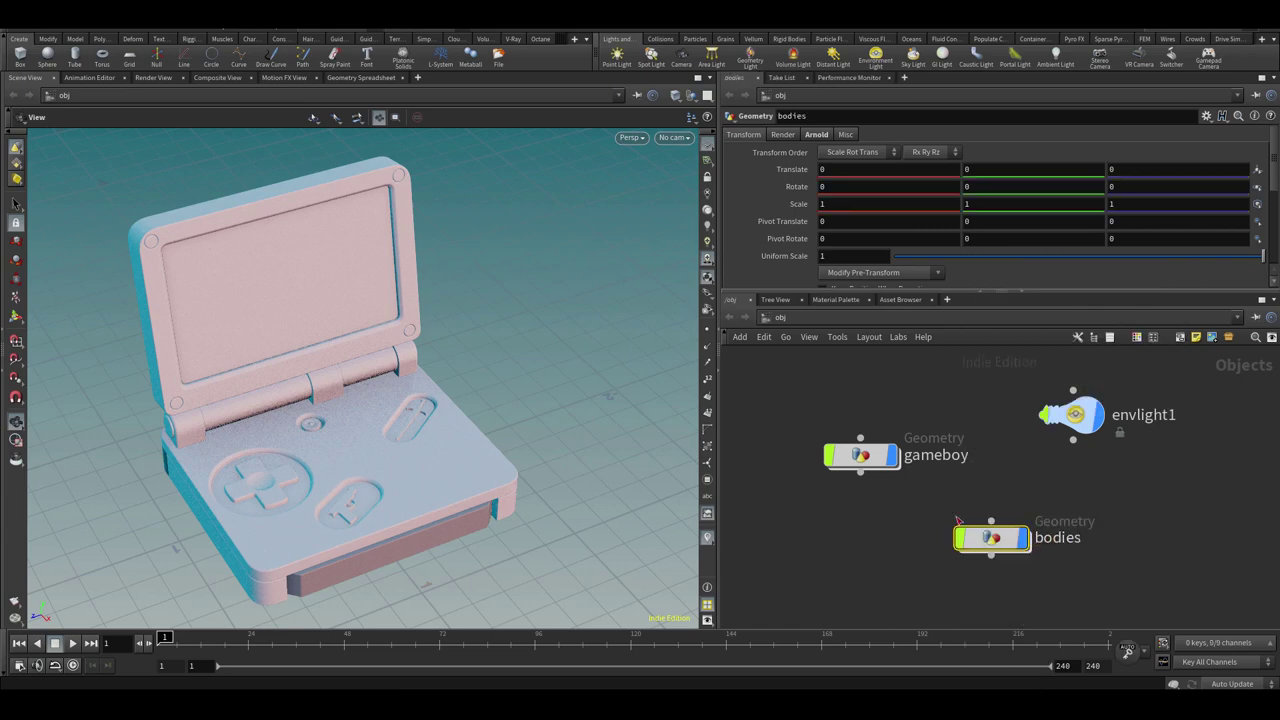
{"action": "double_click", "coordinate": [1011, 532]}
{"action": "key", "text": "Tab"}
{"action": "type", "text": "tra"}
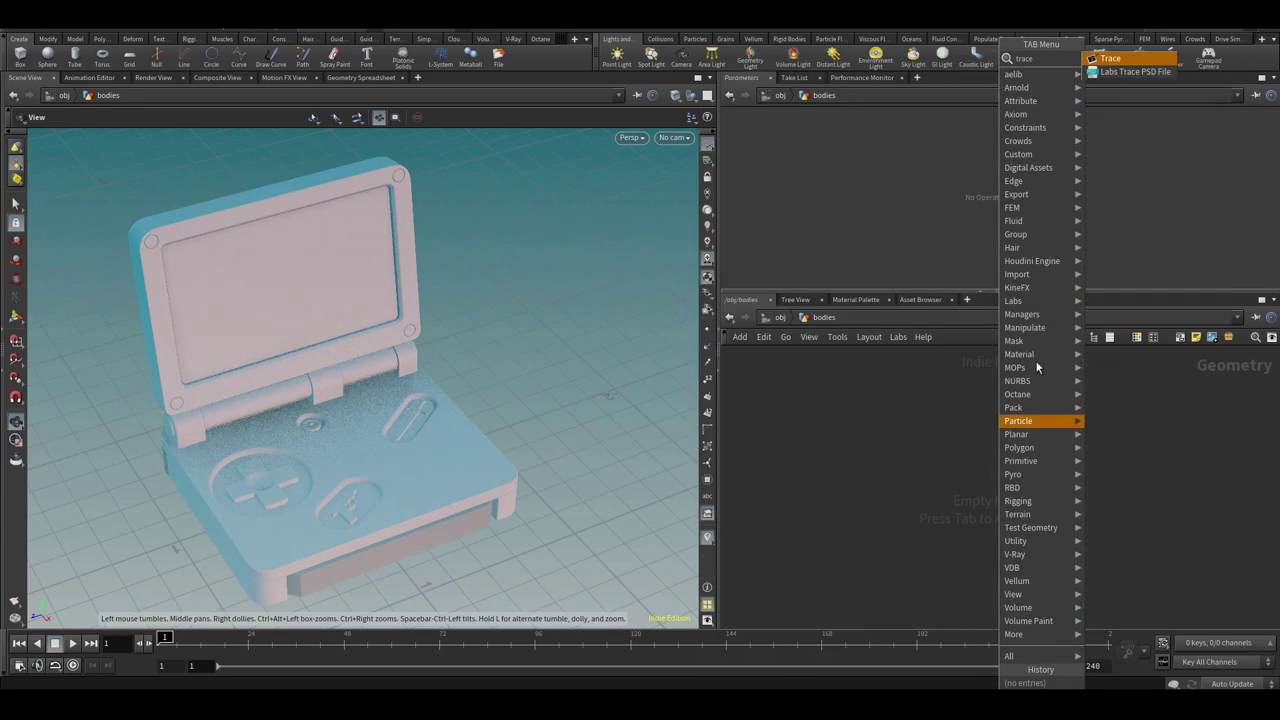
{"action": "key", "text": "Return"}
{"action": "left_click", "coordinate": [979, 474]}
{"action": "left_click", "coordinate": [1241, 203]}
{"action": "left_click", "coordinate": [1205, 218]}
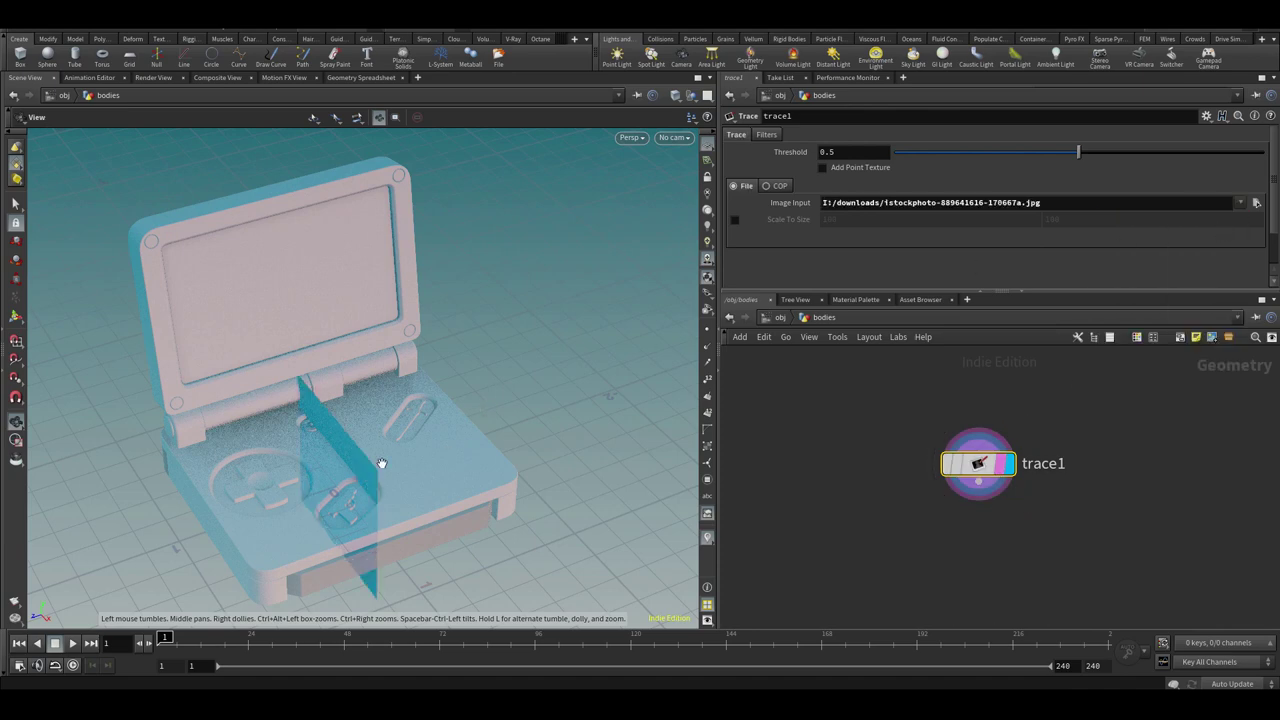
Remove the borders from the traced figure and resample its shapes with a step size of 6.99
{"action": "left_click", "coordinate": [736, 137]}
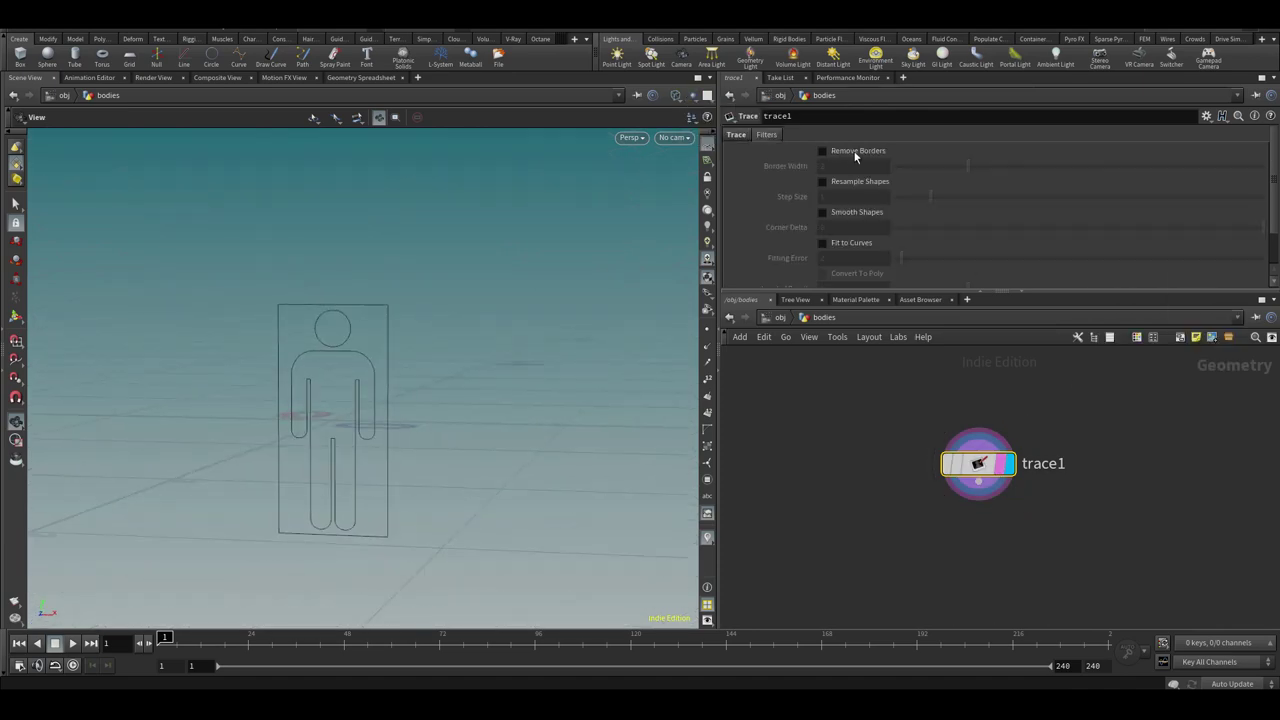
{"action": "left_click", "coordinate": [855, 155]}
{"action": "scroll", "coordinate": [340, 408], "scroll_direction": "up", "scroll_amount": 5}
{"action": "left_click_drag", "start_coordinate": [591, 254], "coordinate": [445, 337]}
{"action": "scroll", "coordinate": [445, 337], "scroll_direction": "down", "scroll_amount": 1}
{"action": "middle_click_drag", "start_coordinate": [763, 368], "coordinate": [743, 343]}
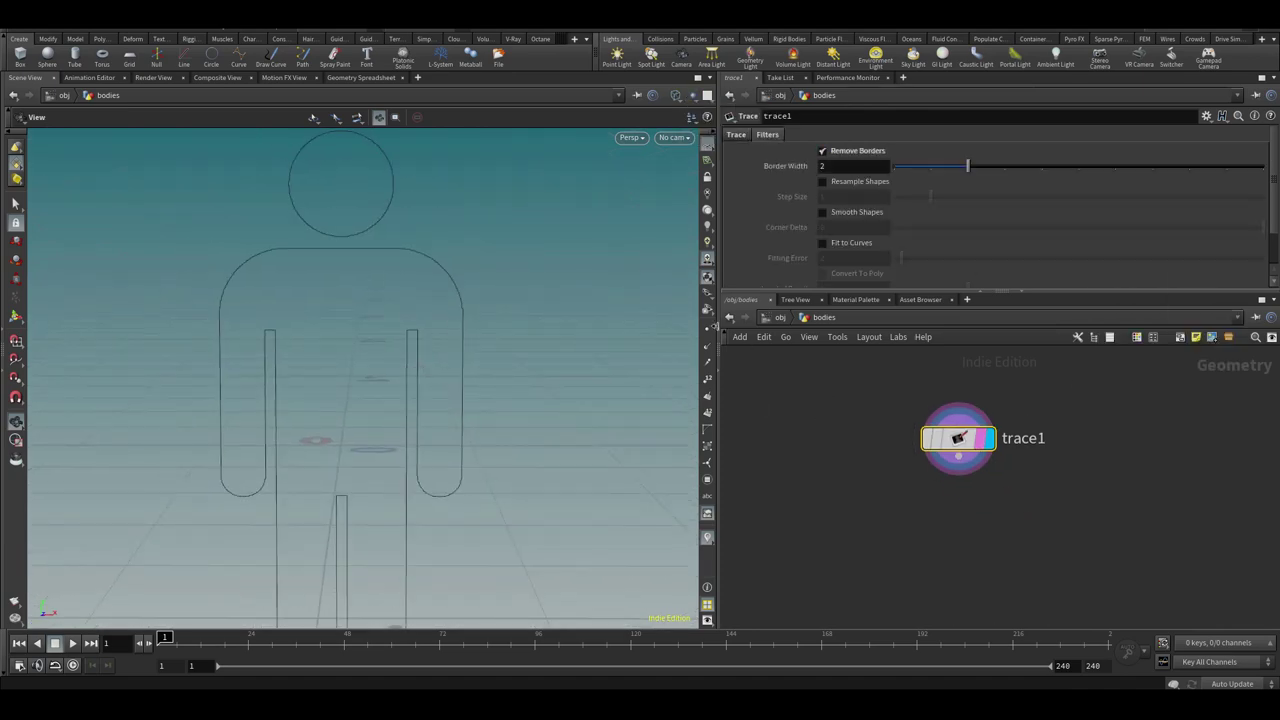
{"action": "left_click_drag", "start_coordinate": [930, 196], "coordinate": [1152, 200]}
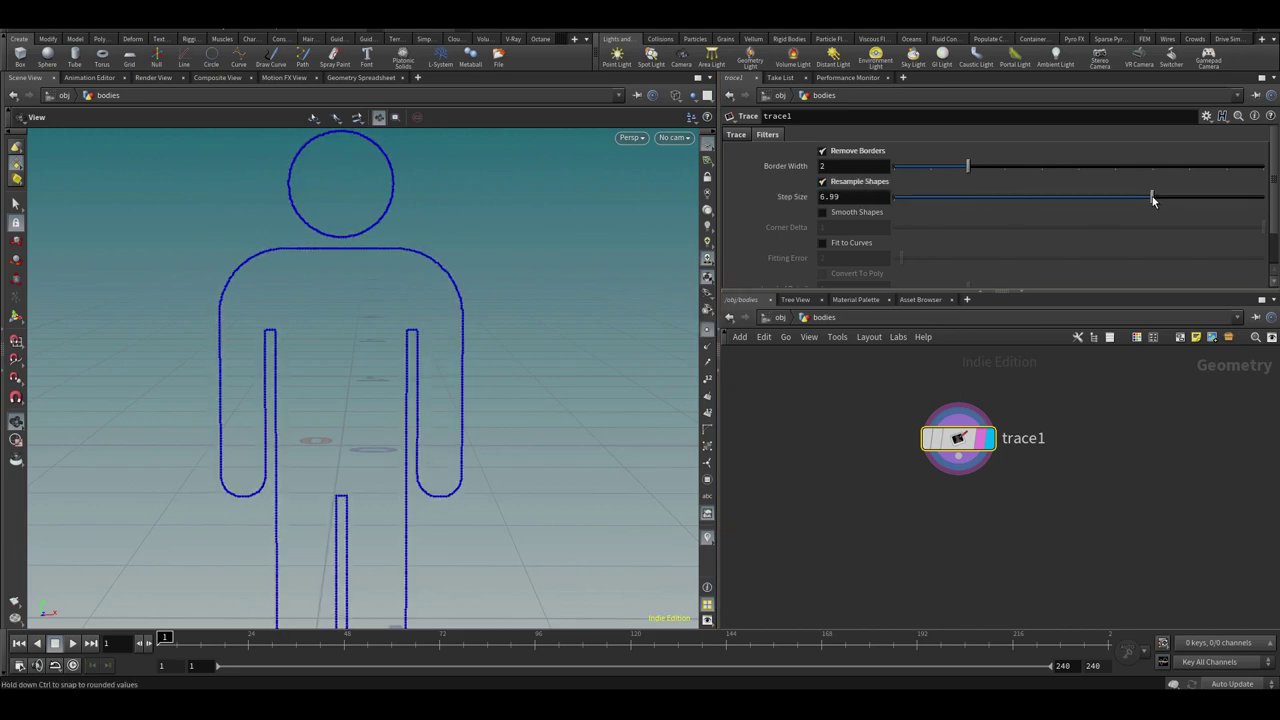
Add a Smooth node after trace1 and display its result
{"action": "key", "text": "Tab"}
{"action": "type", "text": "smooth"}
{"action": "key", "text": "Return"}
{"action": "left_click", "coordinate": [978, 542]}
{"action": "left_click", "coordinate": [1009, 541]}
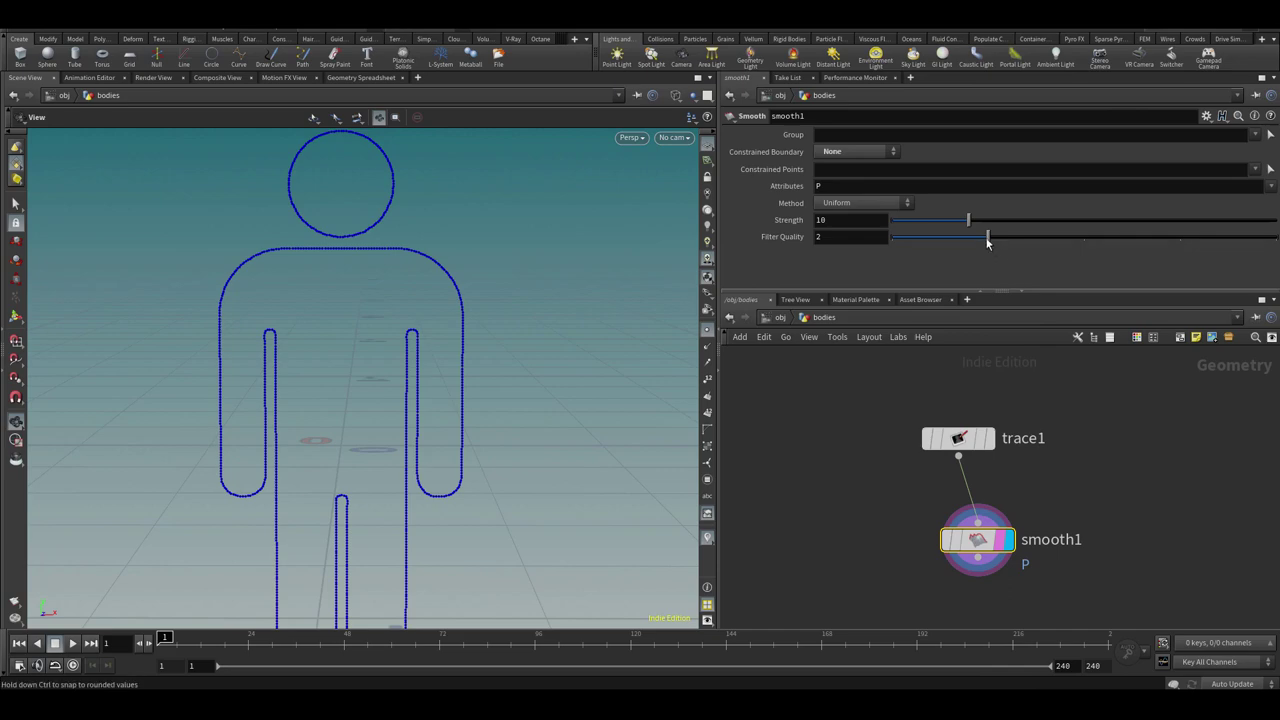
Set smooth1's strength to 40.36 and add a Resample node below it with its result displayed
{"action": "left_click_drag", "start_coordinate": [1260, 216], "coordinate": [1206, 219]}
{"action": "middle_click_drag", "start_coordinate": [907, 621], "coordinate": [873, 539]}
{"action": "key", "text": "Tab"}
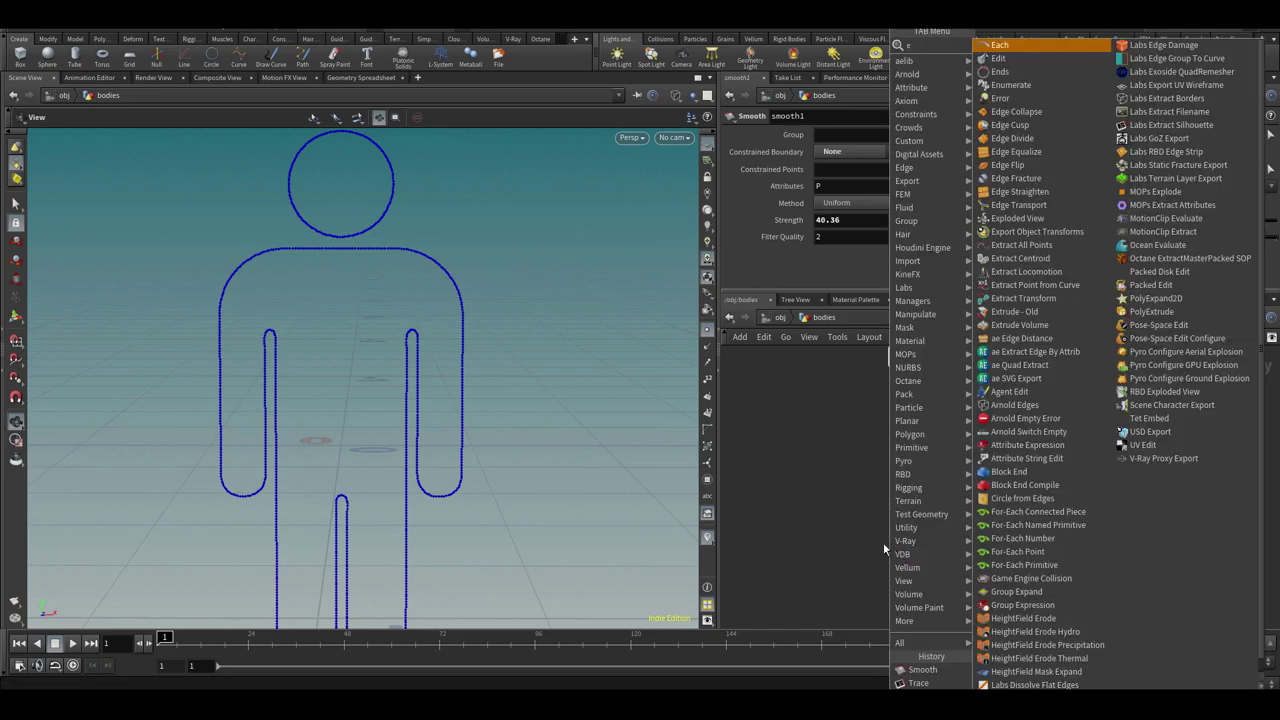
{"action": "type", "text": "resam"}
{"action": "left_click", "coordinate": [1015, 46]}
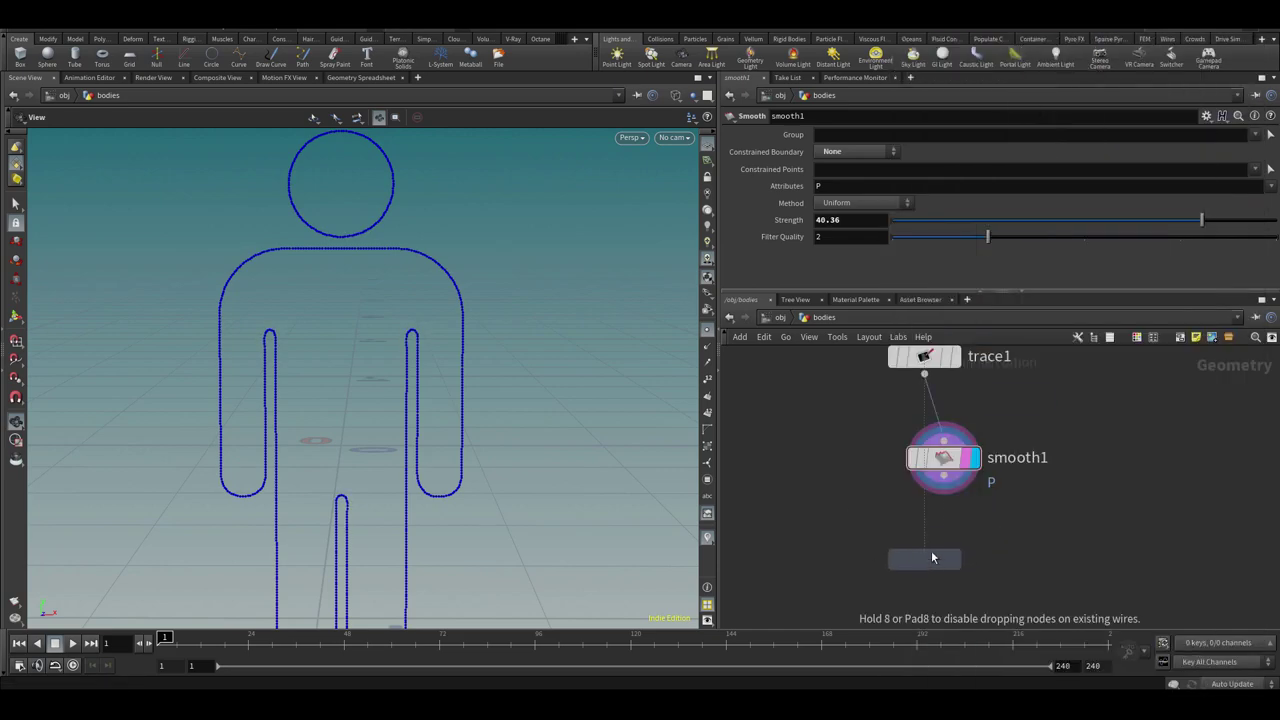
{"action": "left_click", "coordinate": [928, 560]}
{"action": "left_click", "coordinate": [957, 560]}
{"action": "left_click", "coordinate": [882, 348]}
Add a Labs Thicken node below resample1
{"action": "left_click_drag", "start_coordinate": [883, 293], "coordinate": [908, 205]}
{"action": "scroll", "coordinate": [940, 290], "scroll_direction": "down", "scroll_amount": 4}
{"action": "middle_click_drag", "start_coordinate": [867, 472], "coordinate": [801, 502]}
{"action": "key", "text": "Tab"}
{"action": "type", "text": "thick"}
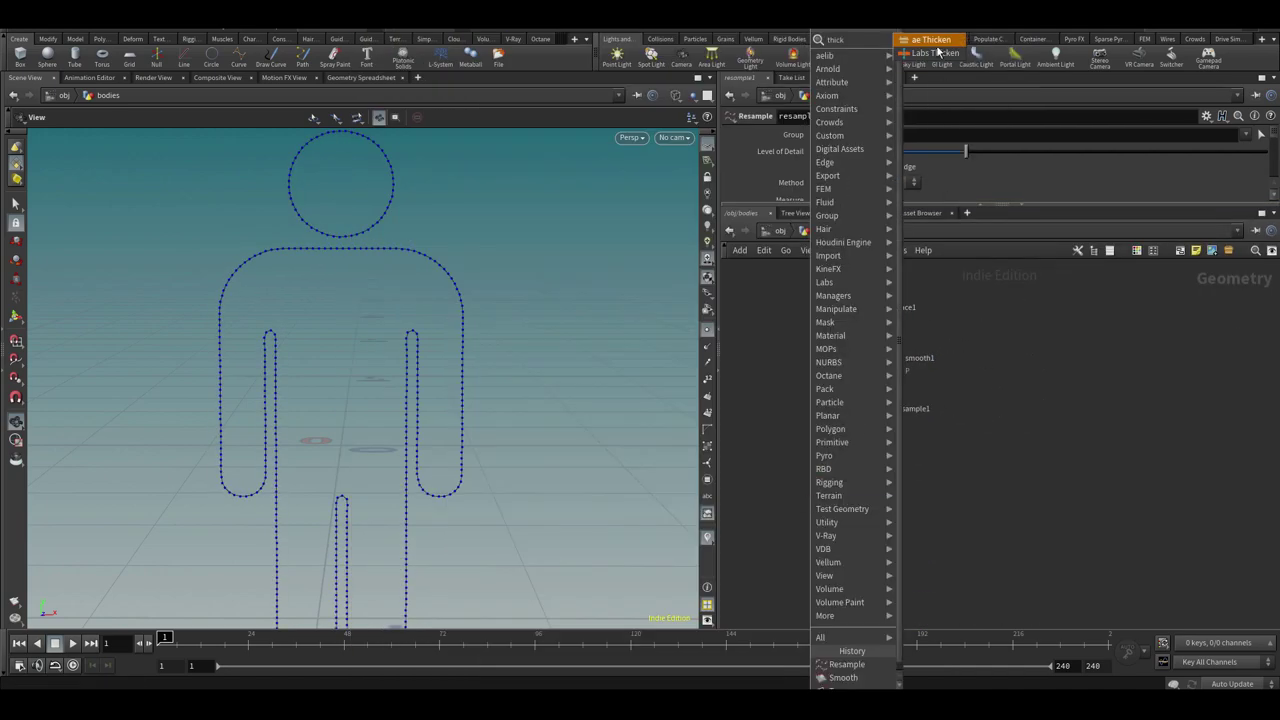
{"action": "left_click", "coordinate": [938, 51]}
{"action": "left_click", "coordinate": [887, 488]}
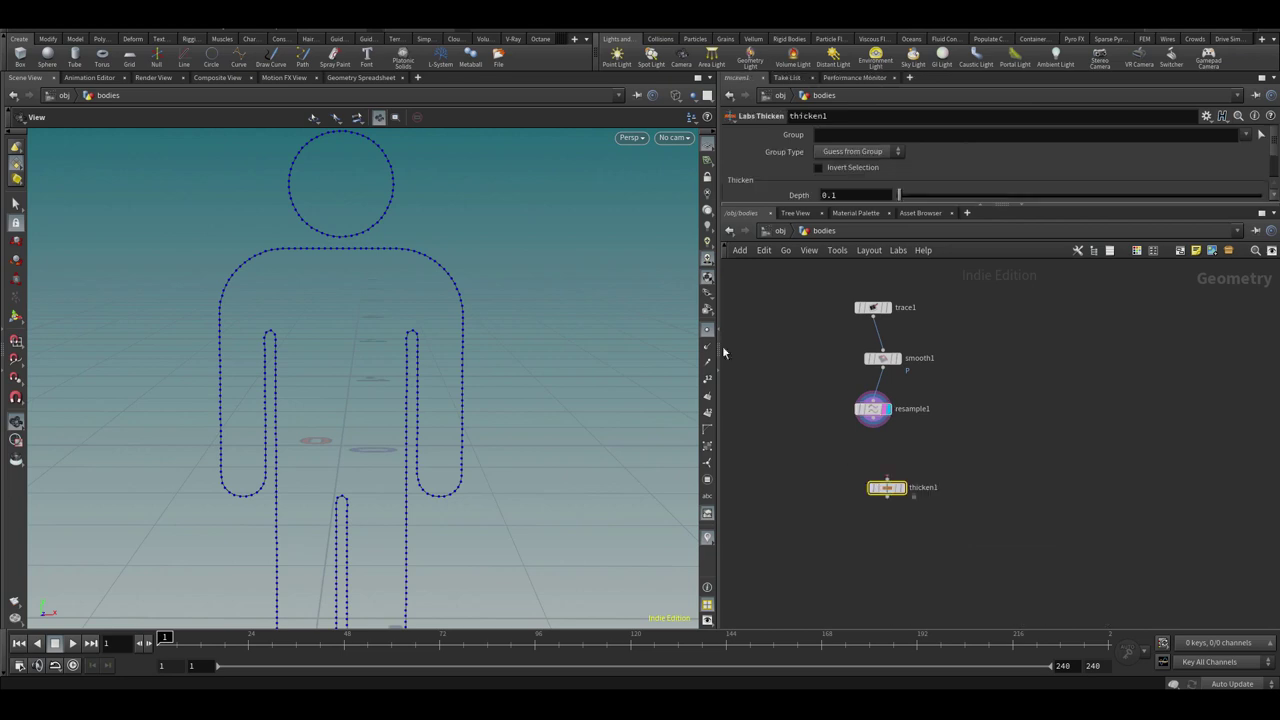
Lower the depth of thicken1 to give the traced figure a thin body
{"action": "left_click_drag", "start_coordinate": [838, 205], "coordinate": [832, 301]}
{"action": "left_click", "coordinate": [735, 211]}
{"action": "left_click", "coordinate": [835, 195]}
{"action": "key", "text": "BackSpace"}
{"action": "type", "text": "02"}
{"action": "key", "text": "Return"}
{"action": "left_click_drag", "start_coordinate": [174, 557], "coordinate": [462, 404]}
{"action": "type", "text": "3"}
{"action": "key", "text": "Return"}
Add a Remesh node after thicken1 and display its result
{"action": "middle_click_drag", "start_coordinate": [978, 447], "coordinate": [959, 370]}
{"action": "key", "text": "Tab"}
{"action": "type", "text": "remesh"}
{"action": "left_click", "coordinate": [955, 40]}
{"action": "left_click", "coordinate": [867, 531]}
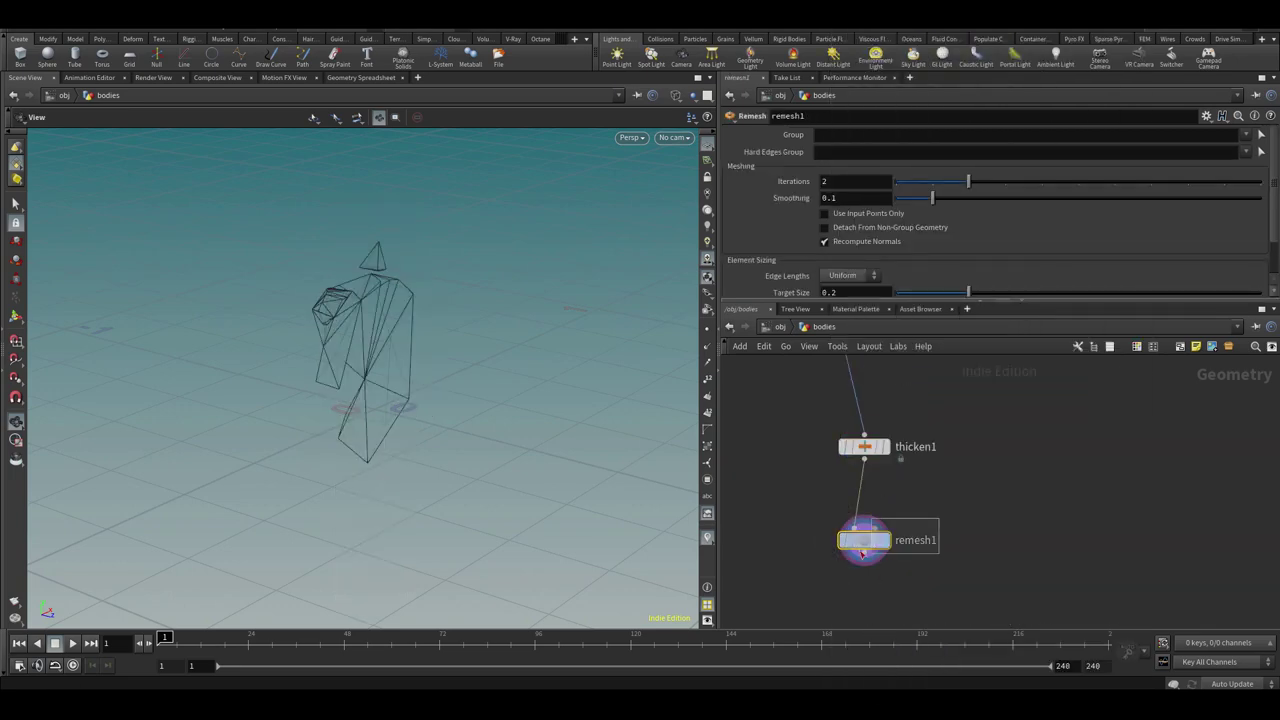
Set remesh1's target size to 0.051 and inspect the triangulated figure
{"action": "left_click_drag", "start_coordinate": [963, 299], "coordinate": [920, 300]}
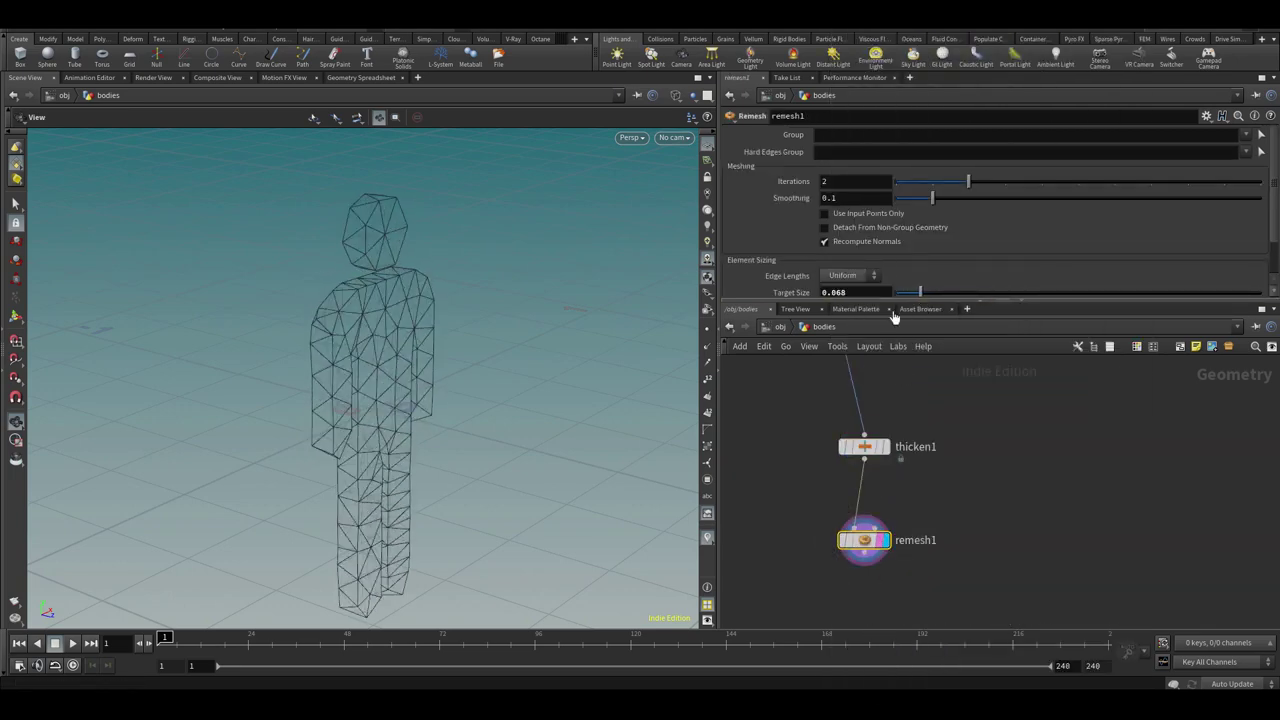
{"action": "key", "text": "w"}
{"action": "left_click_drag", "start_coordinate": [458, 447], "coordinate": [482, 396]}
{"action": "key", "text": "w"}
{"action": "left_click_drag", "start_coordinate": [921, 295], "coordinate": [915, 298]}
{"action": "left_click_drag", "start_coordinate": [472, 418], "coordinate": [630, 368]}
{"action": "middle_click_drag", "start_coordinate": [951, 492], "coordinate": [944, 506]}
{"action": "scroll", "coordinate": [883, 558], "scroll_direction": "up", "scroll_amount": 1}
{"action": "key", "text": "Tab"}
{"action": "type", "text": "so"}
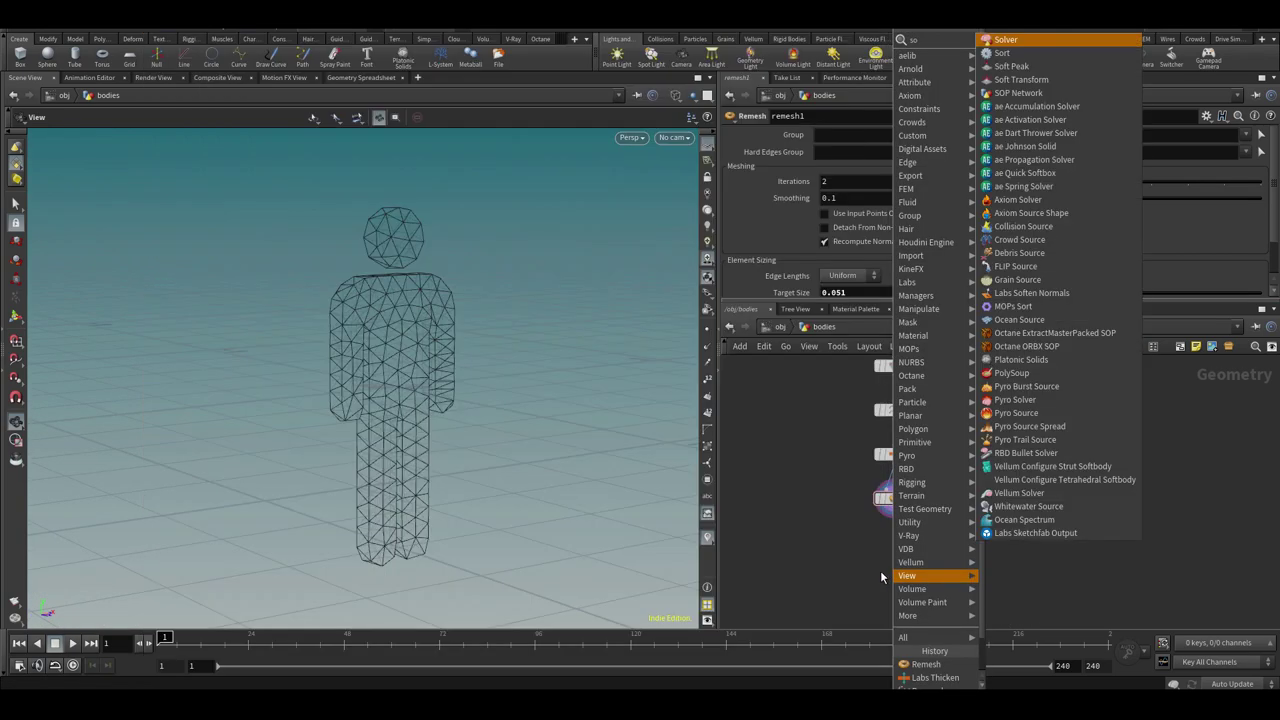
{"action": "key", "text": "Escape"}
Add a displayed Transform node after remesh1 and set its uniform scale to 0.32
{"action": "key", "text": "Tab"}
{"action": "type", "text": "tr"}
{"action": "key", "text": "Down"}
{"action": "key", "text": "Down"}
{"action": "key", "text": "Down"}
{"action": "key", "text": "Return"}
{"action": "left_click", "coordinate": [896, 565]}
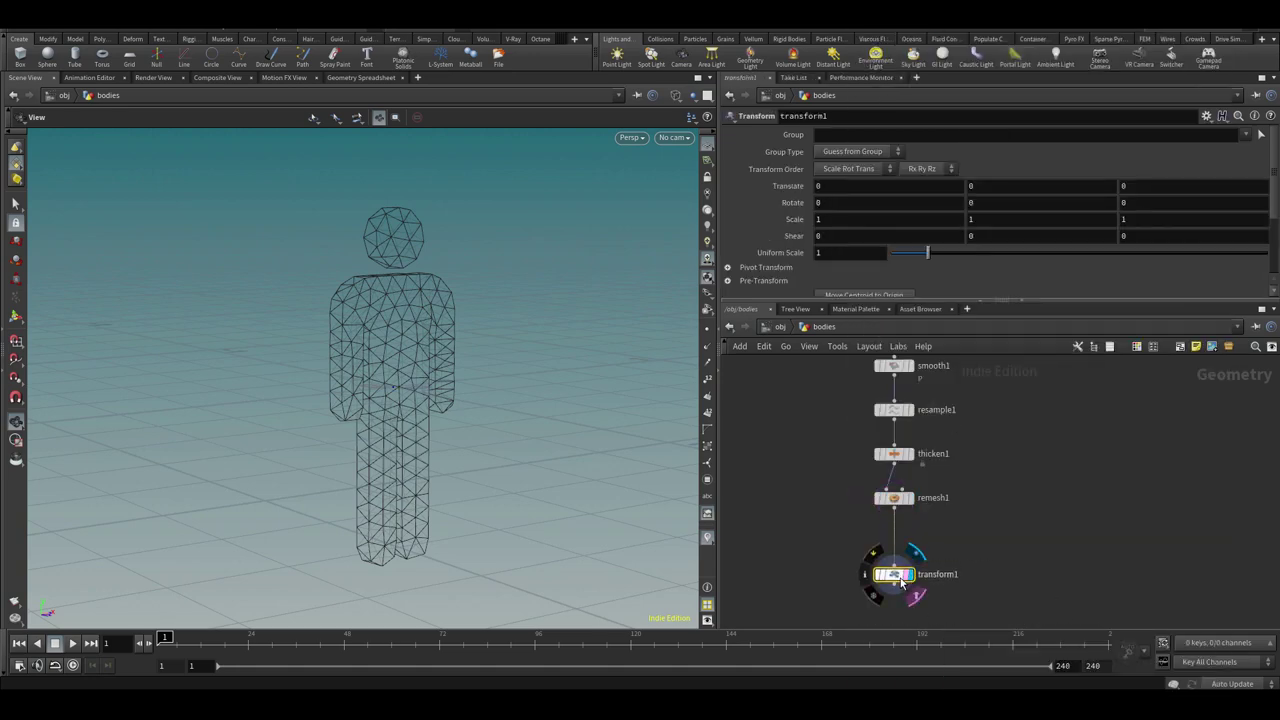
{"action": "key", "text": "Return"}
{"action": "scroll", "coordinate": [495, 402], "scroll_direction": "down", "scroll_amount": 3}
{"action": "middle_click_drag", "start_coordinate": [490, 400], "coordinate": [438, 468], "text": "alt"}
{"action": "left_click_drag", "start_coordinate": [928, 254], "coordinate": [915, 258]}
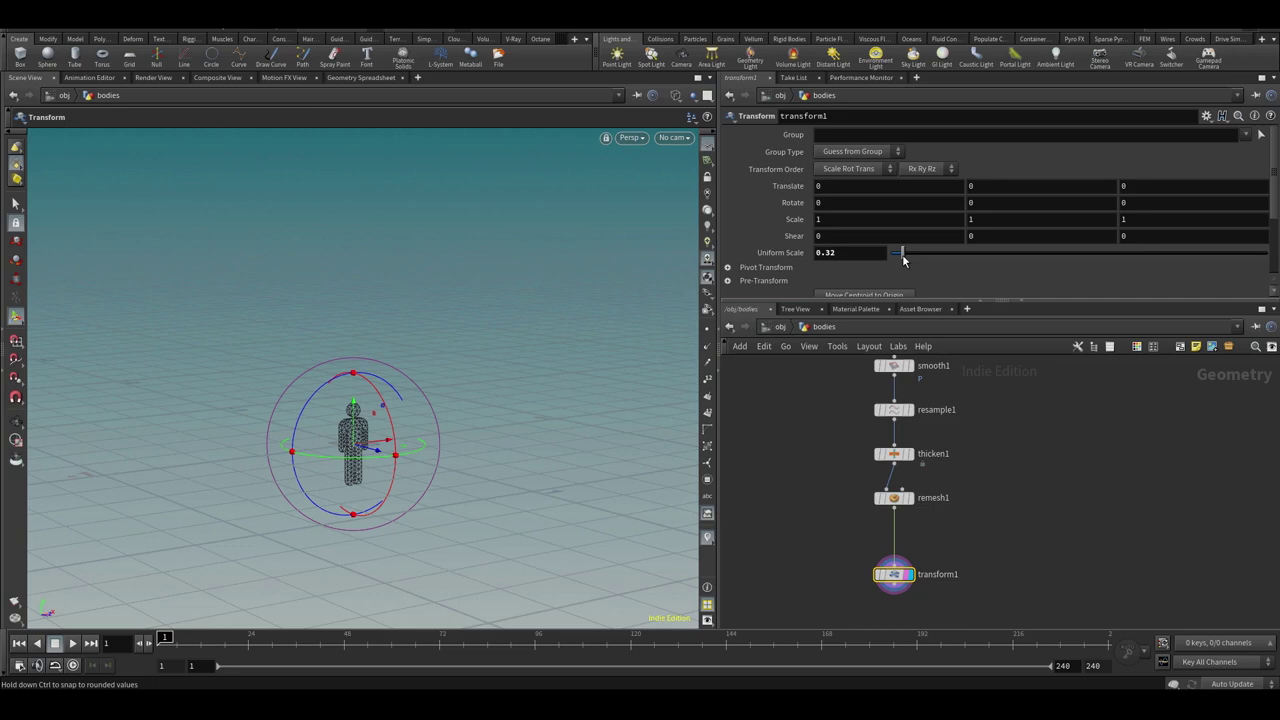
{"action": "key", "text": "Tab"}
{"action": "type", "text": "tr"}
{"action": "key", "text": "Down"}
{"action": "key", "text": "Down"}
{"action": "key", "text": "Return"}
{"action": "middle_click_drag", "start_coordinate": [963, 540], "coordinate": [990, 437]}
{"action": "left_click", "coordinate": [926, 536]}
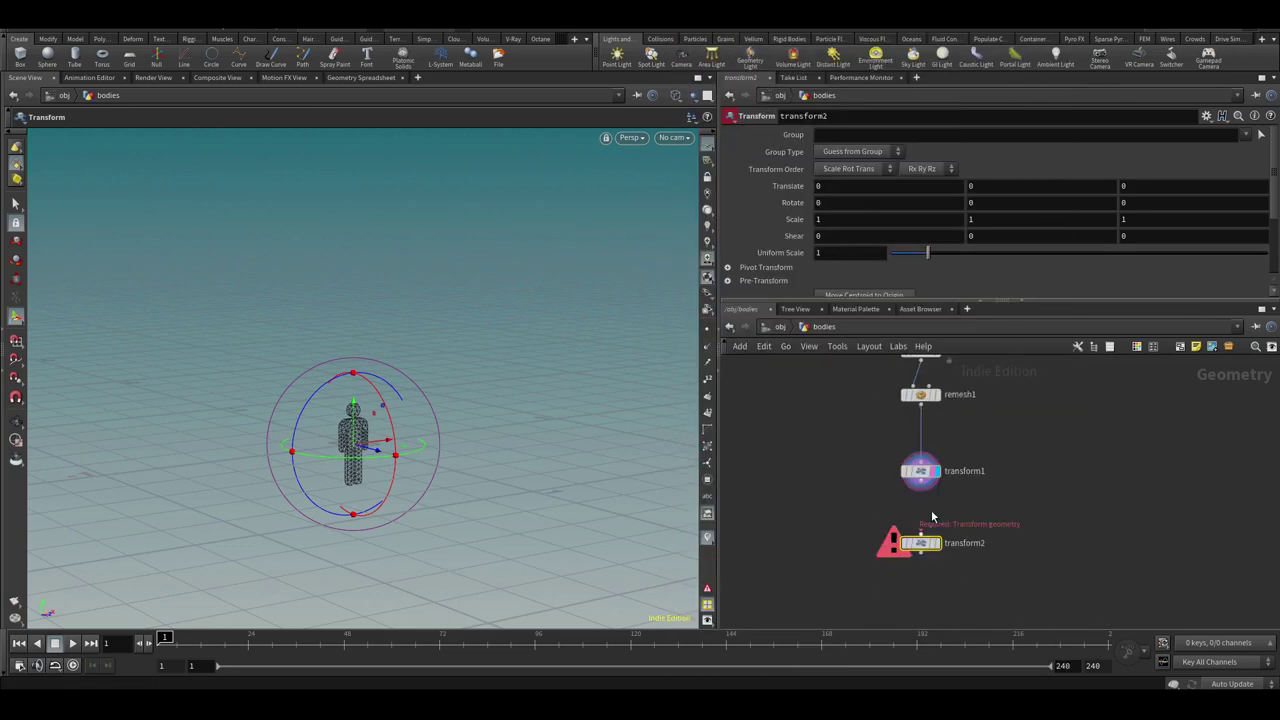
{"action": "middle_click_drag", "start_coordinate": [942, 556], "coordinate": [940, 545]}
{"action": "key", "text": "Tab"}
{"action": "type", "text": "softb"}
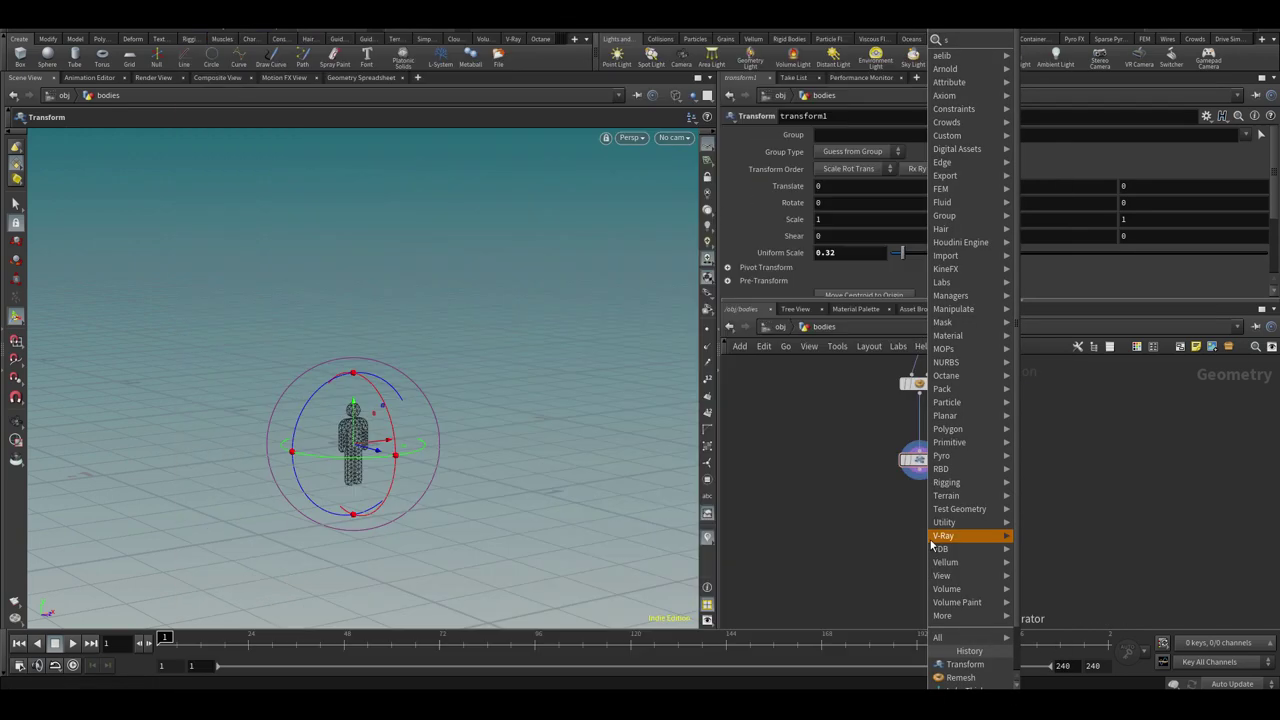
{"action": "left_click", "coordinate": [1172, 60]}
{"action": "left_click", "coordinate": [980, 539]}
{"action": "left_click_drag", "start_coordinate": [1051, 457], "coordinate": [947, 588]}
{"action": "key", "text": "Delete"}
Add a Vellum Configure Tetrahedral Softbody setup below transform1, wire it in and display the vellumtetrahedral node
{"action": "key", "text": "Tab"}
{"action": "type", "text": "softbo"}
{"action": "left_click", "coordinate": [946, 68]}
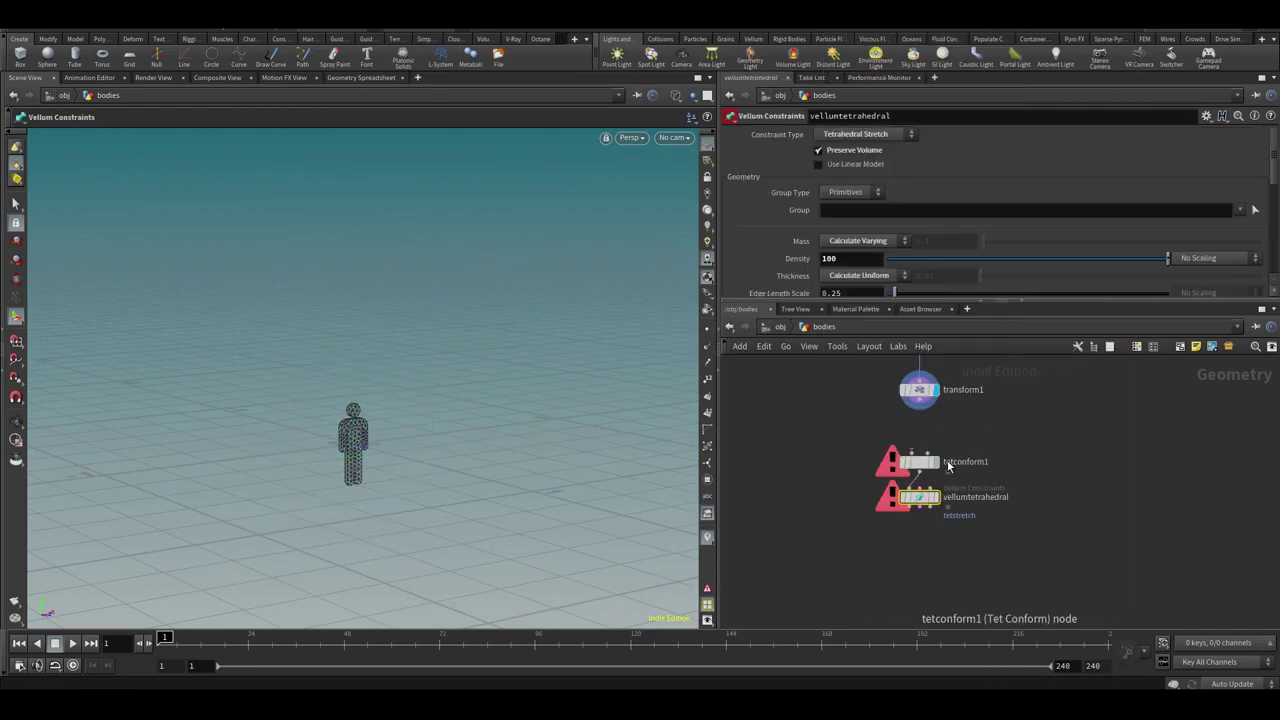
{"action": "middle_click_drag", "start_coordinate": [875, 547], "coordinate": [860, 500]}
{"action": "key", "text": "Tab"}
{"action": "type", "text": "tr"}
{"action": "left_click", "coordinate": [646, 67]}
{"action": "middle_click_drag", "start_coordinate": [1106, 415], "coordinate": [1090, 549]}
{"action": "key", "text": "Tab"}
{"action": "type", "text": "tr"}
{"action": "left_click", "coordinate": [740, 67]}
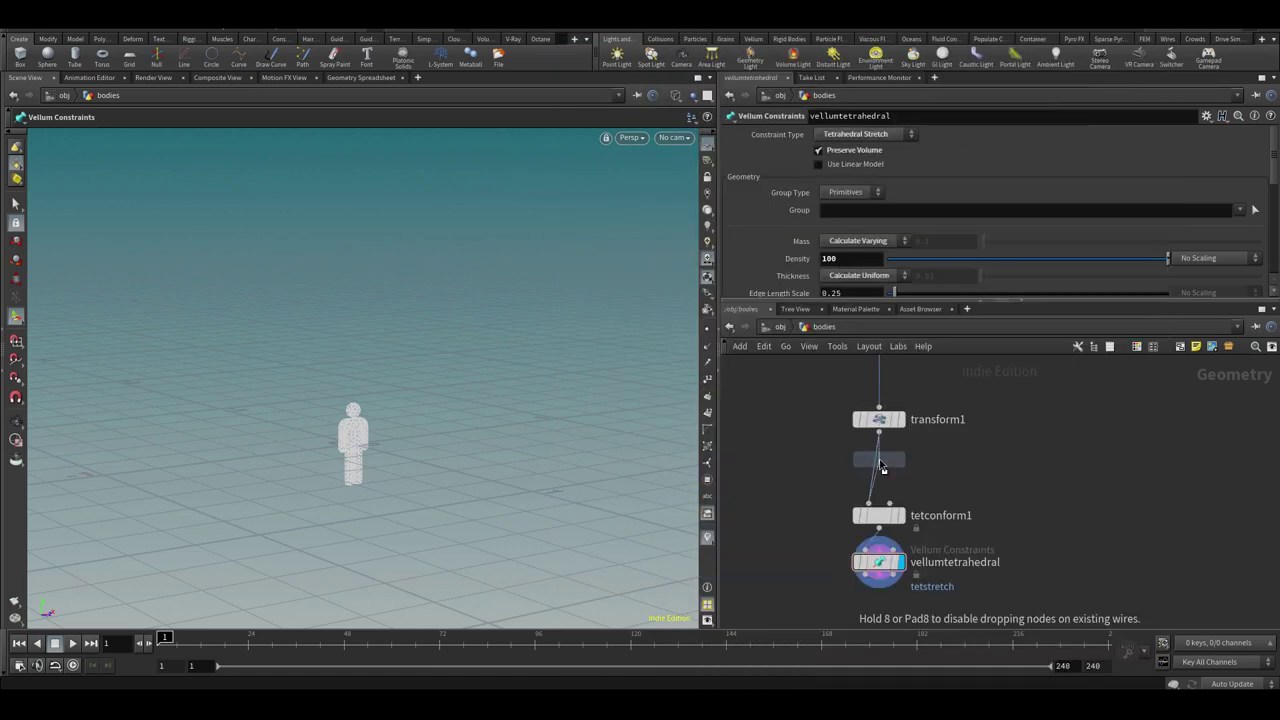
{"action": "left_click", "coordinate": [974, 468]}
Raise the figure about 0.28 units along Y with transform1
{"action": "left_click", "coordinate": [879, 420]}
{"action": "left_click_drag", "start_coordinate": [355, 424], "coordinate": [356, 348]}
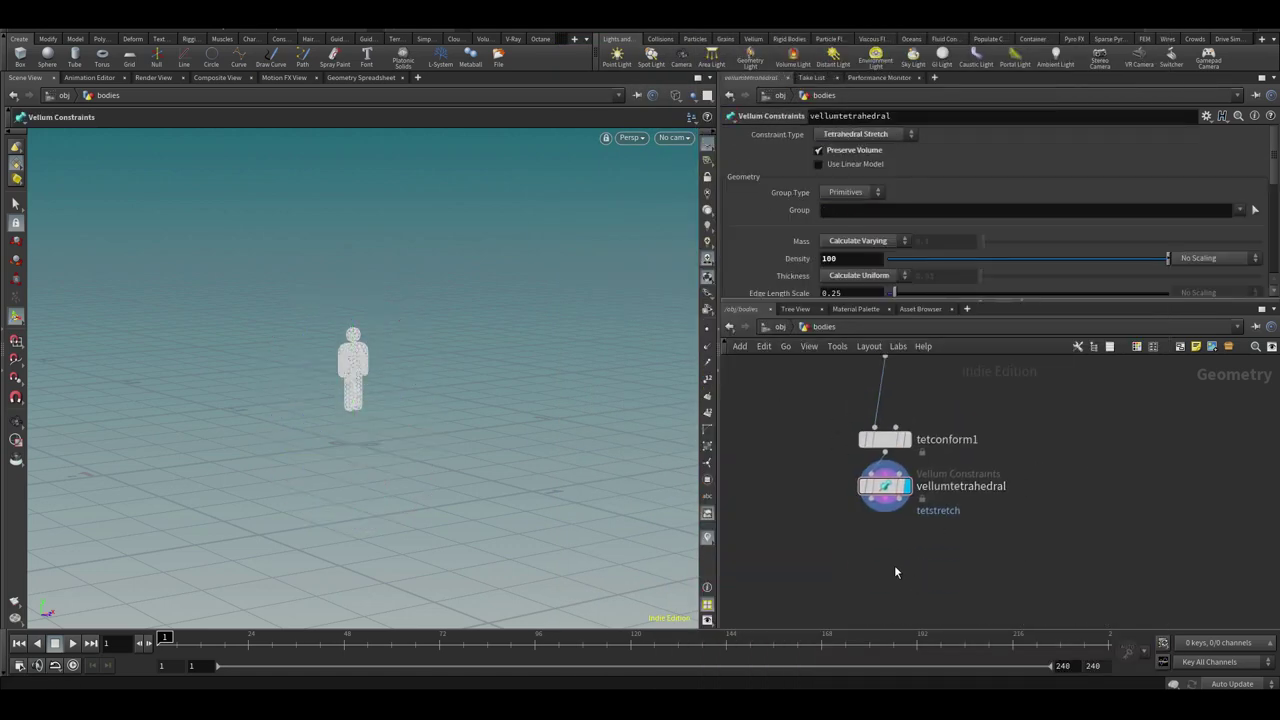
Add a Vellum Solver below vellumtetrahedral, connect all three outputs to it and display the solver
{"action": "key", "text": "Tab"}
{"action": "mouse_move", "coordinate": [883, 565]}
{"action": "type", "text": "solver"}
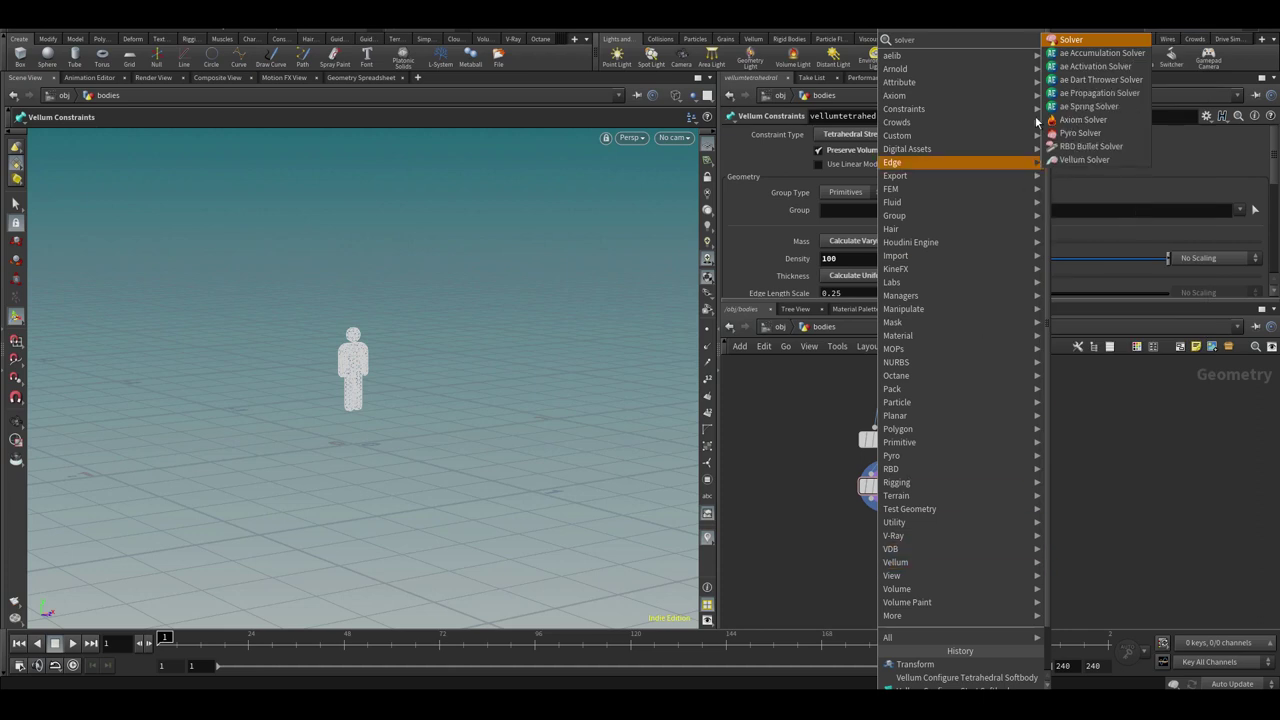
{"action": "left_click", "coordinate": [1093, 147]}
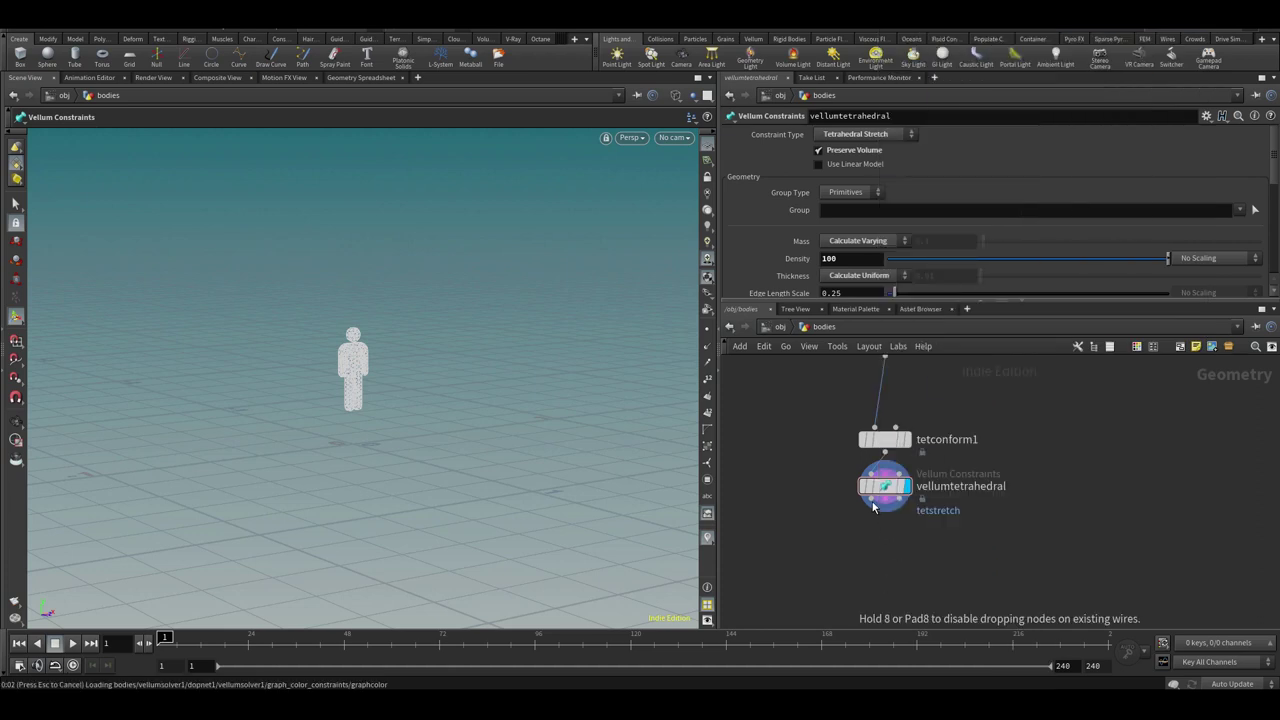
{"action": "left_click", "coordinate": [895, 563]}
{"action": "left_click", "coordinate": [903, 576]}
Review the vellumtetrahedral settings and enable Ground Position in vellumsolver1's collisions
{"action": "left_click", "coordinate": [885, 486]}
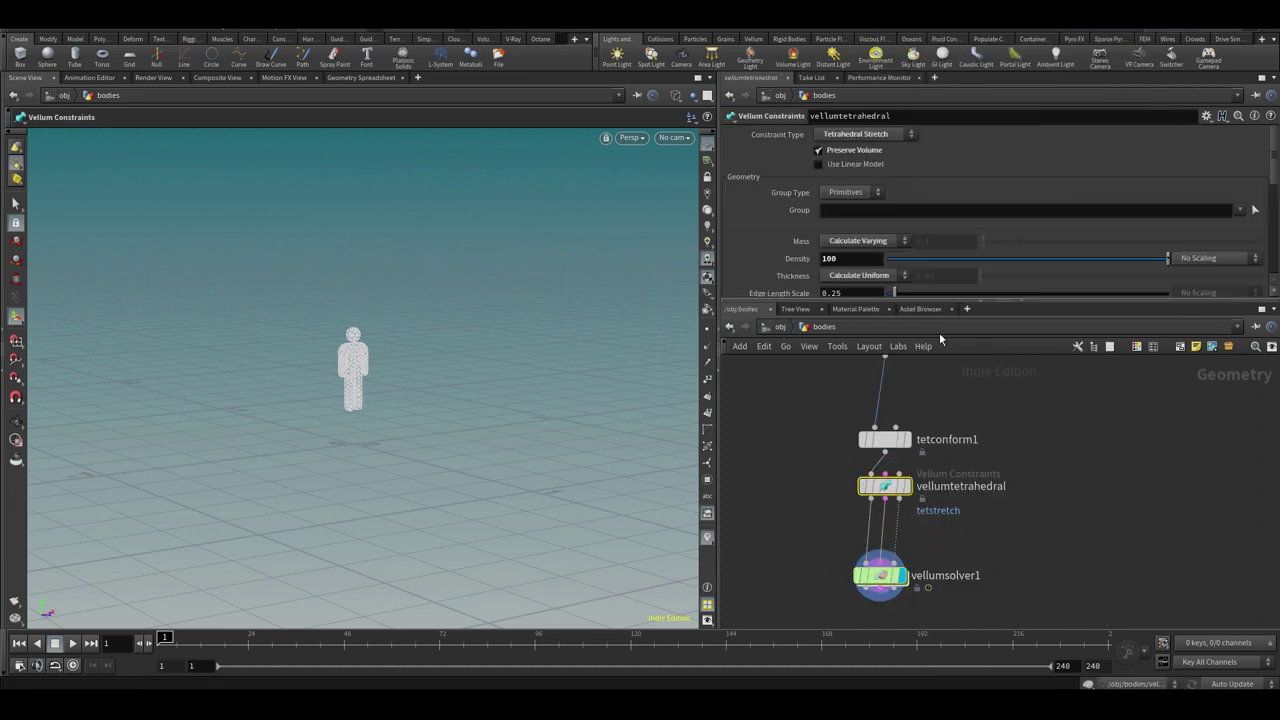
{"action": "left_click_drag", "start_coordinate": [941, 325], "coordinate": [950, 409]}
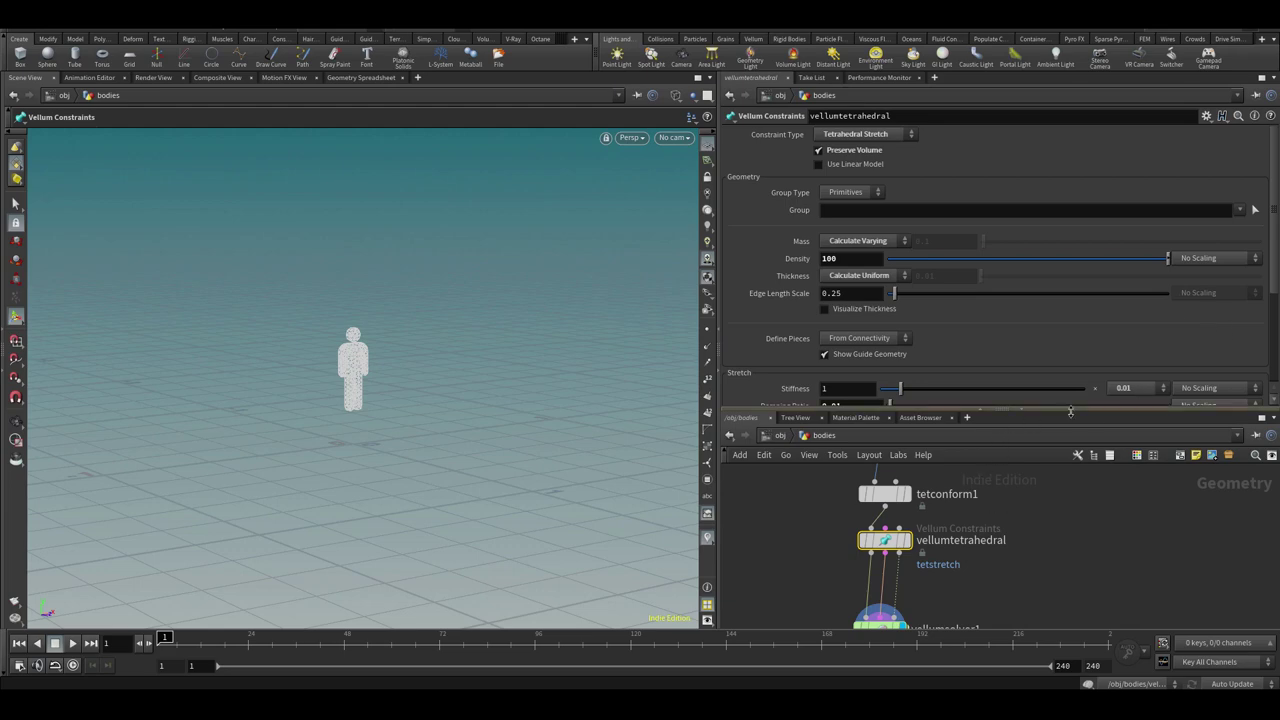
{"action": "left_click_drag", "start_coordinate": [1070, 411], "coordinate": [1065, 246]}
{"action": "left_click", "coordinate": [881, 548]}
{"action": "left_click_drag", "start_coordinate": [833, 246], "coordinate": [826, 378]}
{"action": "left_click", "coordinate": [735, 298]}
Play the simulation to watch the figure fall onto the ground, and return to the first frame
{"action": "left_click_drag", "start_coordinate": [545, 490], "coordinate": [400, 490], "text": "alt"}
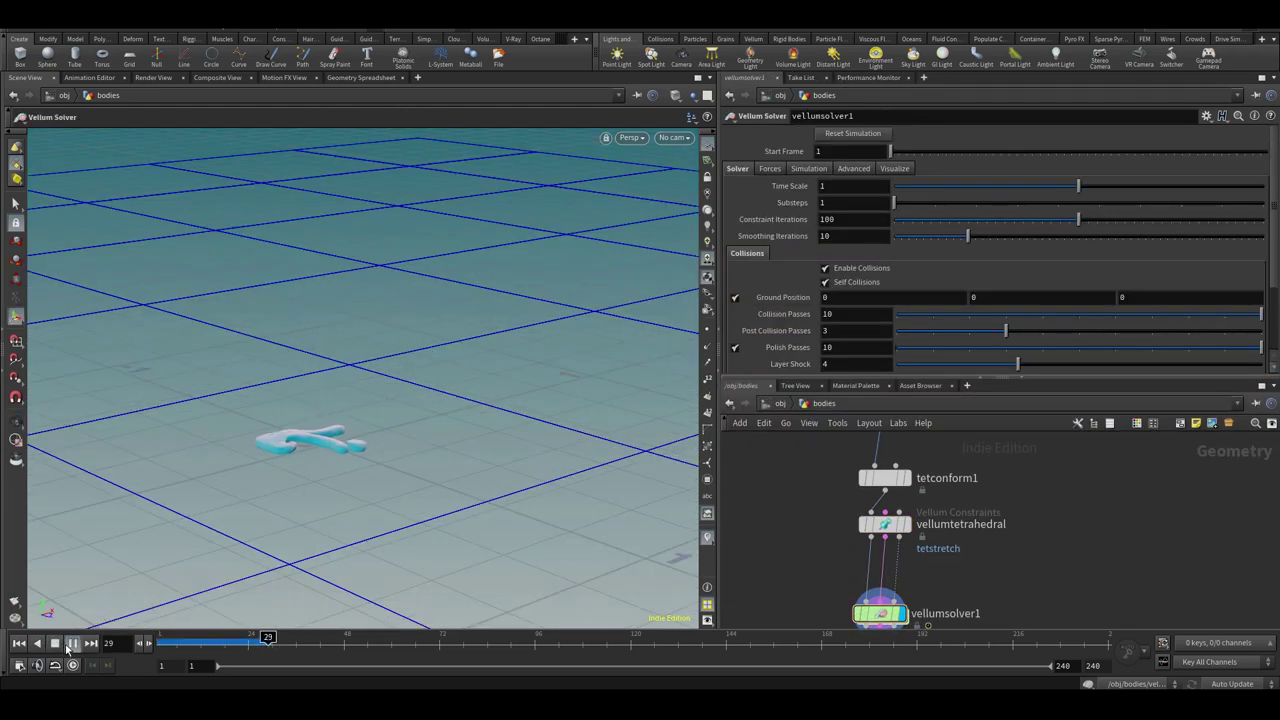
{"action": "left_click_drag", "start_coordinate": [235, 500], "coordinate": [216, 620], "text": "alt"}
{"action": "left_click", "coordinate": [18, 643]}
Tilt the figure about 15.6 degrees around X with transform1 and play the simulation
{"action": "left_click_drag", "start_coordinate": [918, 379], "coordinate": [926, 255]}
{"action": "scroll", "coordinate": [975, 500], "scroll_direction": "down", "scroll_amount": 3}
{"action": "middle_click_drag", "start_coordinate": [975, 500], "coordinate": [955, 452]}
{"action": "left_click_drag", "start_coordinate": [887, 494], "coordinate": [898, 545]}
{"action": "scroll", "coordinate": [872, 500], "scroll_direction": "up", "scroll_amount": 4}
{"action": "middle_click_drag", "start_coordinate": [985, 320], "coordinate": [945, 480]}
{"action": "key", "text": "Tab"}
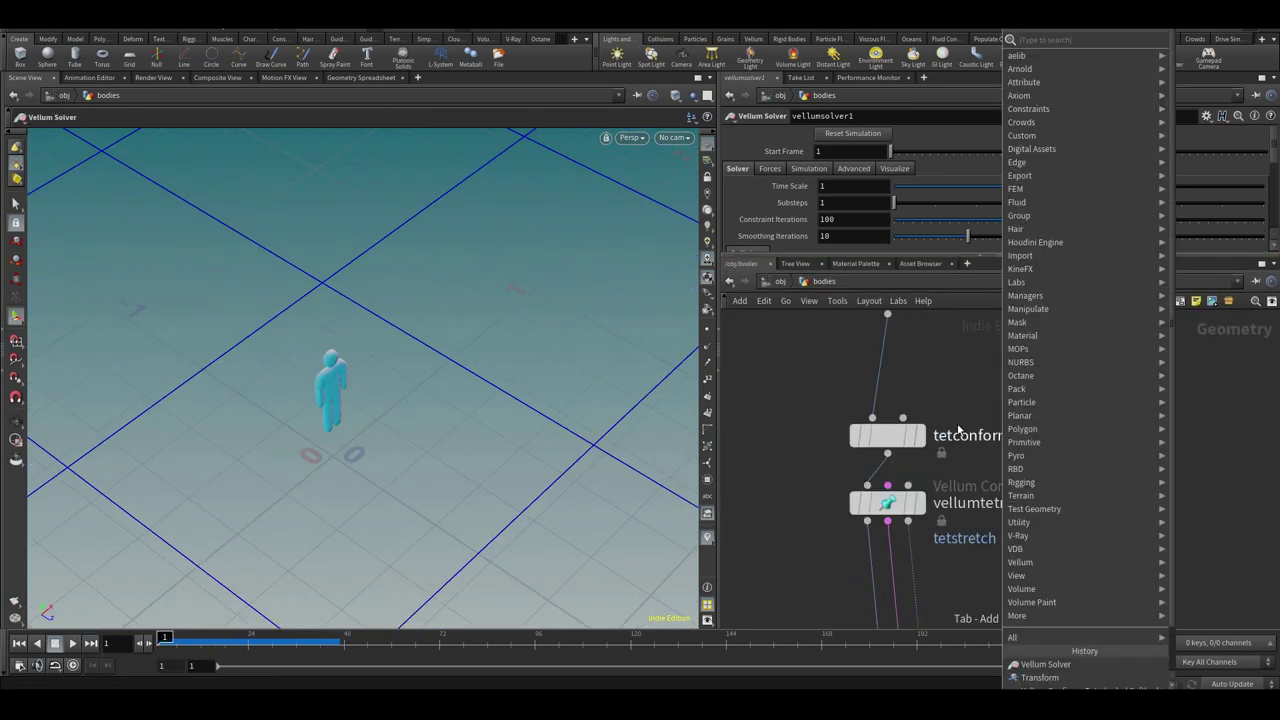
{"action": "key", "text": "Escape"}
{"action": "middle_click_drag", "start_coordinate": [975, 362], "coordinate": [954, 463]}
{"action": "left_click", "coordinate": [868, 397]}
{"action": "left_click_drag", "start_coordinate": [395, 420], "coordinate": [398, 434]}
{"action": "left_click_drag", "start_coordinate": [634, 474], "coordinate": [384, 332], "text": "alt"}
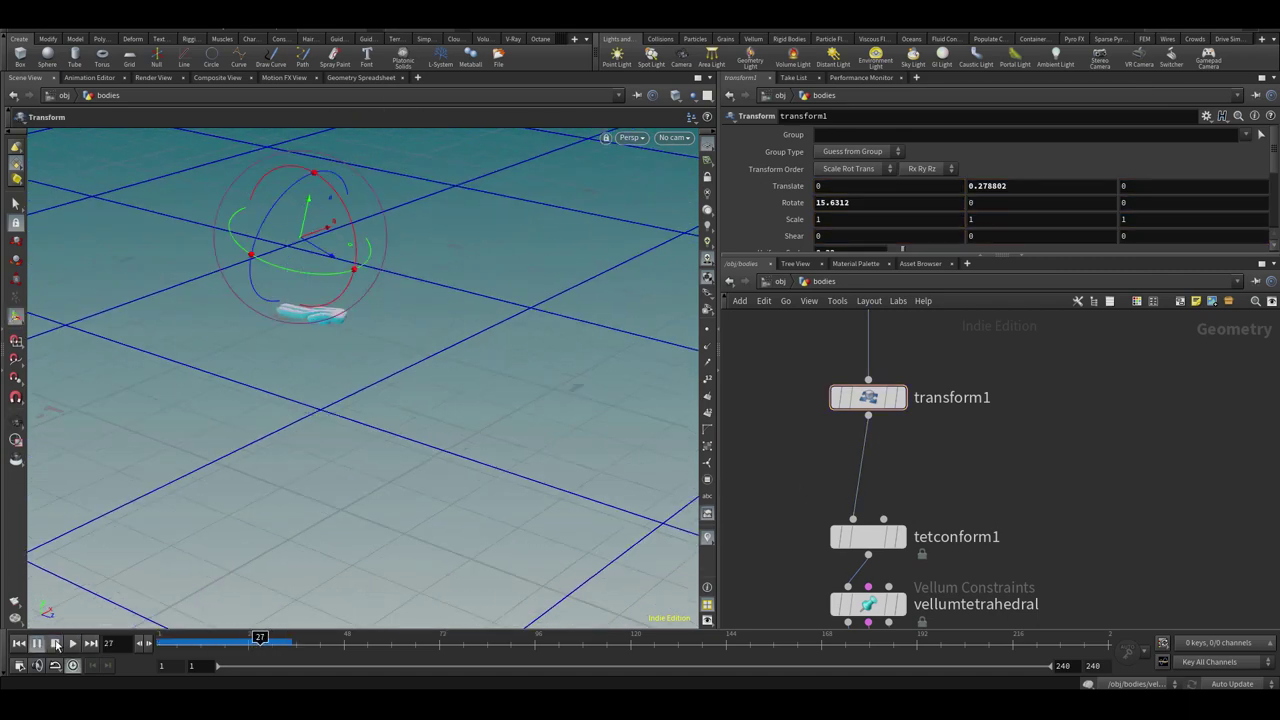
Tilt the figure to about -16.6 degrees around X with transform1 and return to the first frame
{"action": "middle_click_drag", "start_coordinate": [950, 551], "coordinate": [937, 471]}
{"action": "left_click", "coordinate": [887, 457]}
{"action": "middle_click_drag", "start_coordinate": [936, 411], "coordinate": [937, 471]}
{"action": "left_click", "coordinate": [855, 380]}
{"action": "left_click_drag", "start_coordinate": [357, 243], "coordinate": [326, 212]}
{"action": "key", "text": "Escape"}
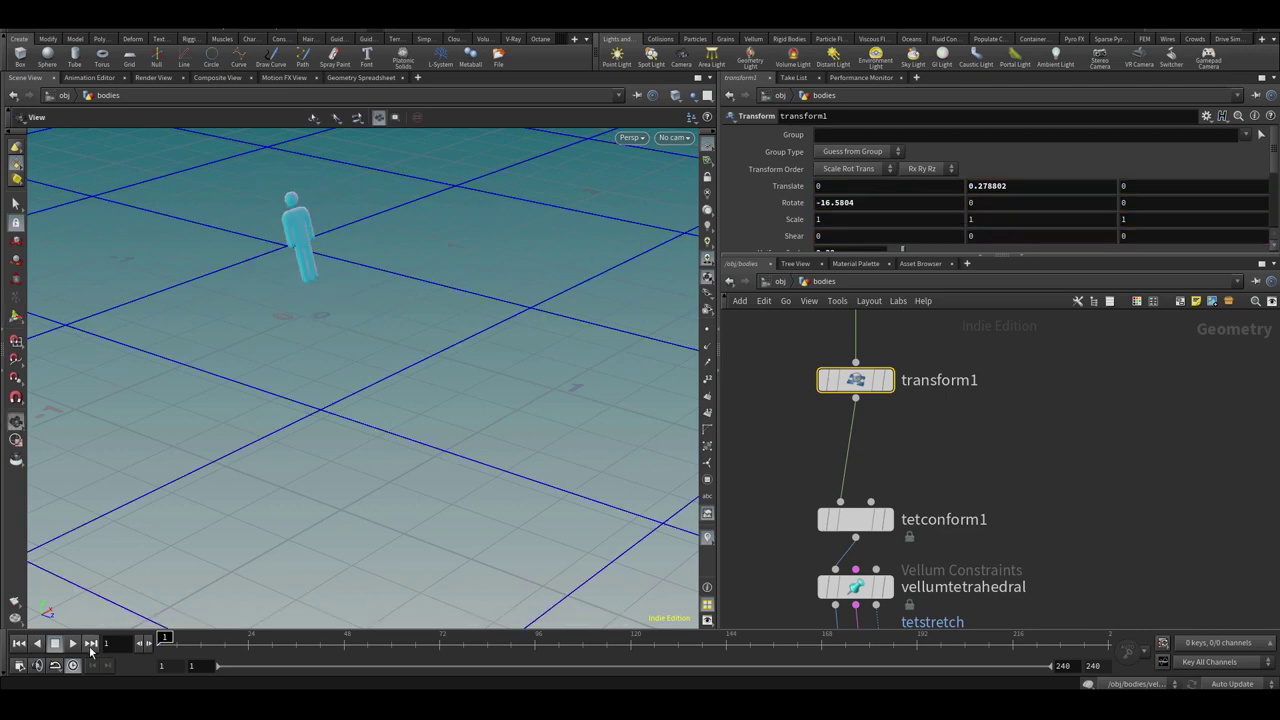
{"action": "left_click", "coordinate": [21, 641]}
Set transform1's X rotation to 0, play the simulation and return to the first frame
{"action": "middle_click_drag", "start_coordinate": [1006, 570], "coordinate": [977, 521]}
{"action": "scroll", "coordinate": [1005, 510], "scroll_direction": "down", "scroll_amount": 2}
{"action": "middle_click_drag", "start_coordinate": [992, 464], "coordinate": [986, 512]}
{"action": "key", "text": "Return"}
{"action": "left_click_drag", "start_coordinate": [351, 224], "coordinate": [355, 228]}
{"action": "middle_click_drag", "start_coordinate": [974, 526], "coordinate": [967, 471]}
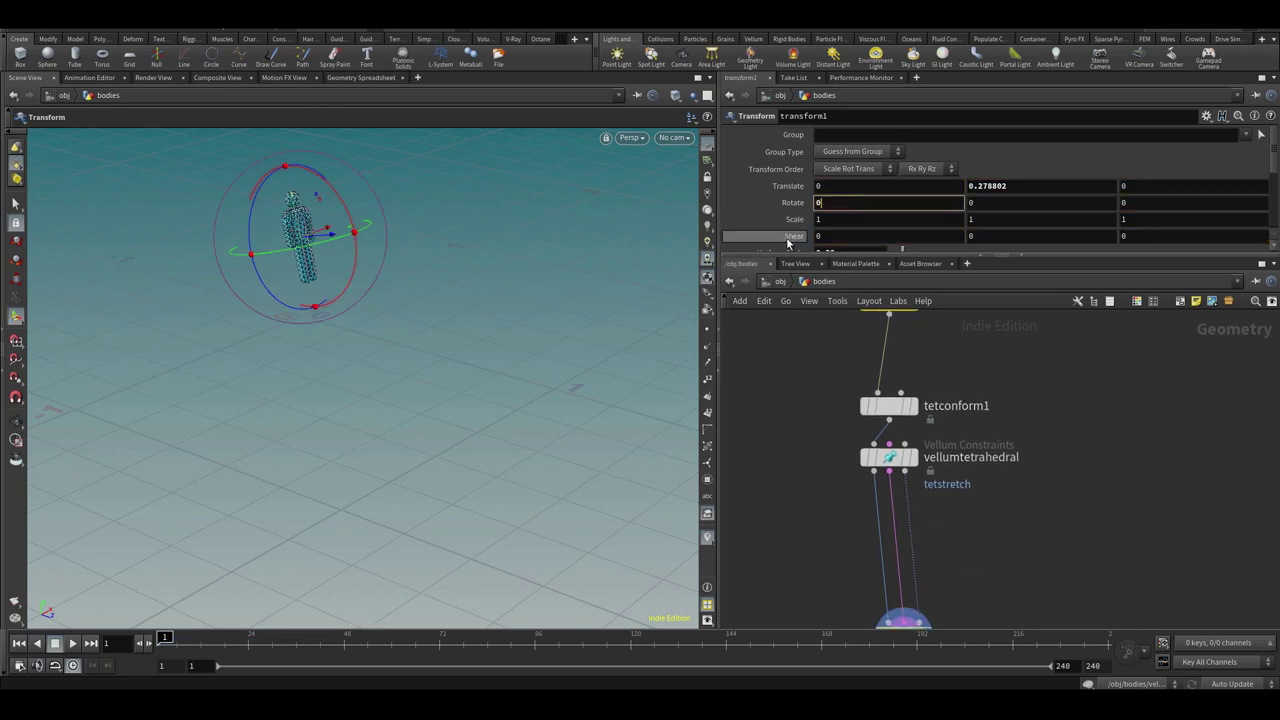
{"action": "left_click", "coordinate": [989, 547]}
{"action": "left_click", "coordinate": [73, 644]}
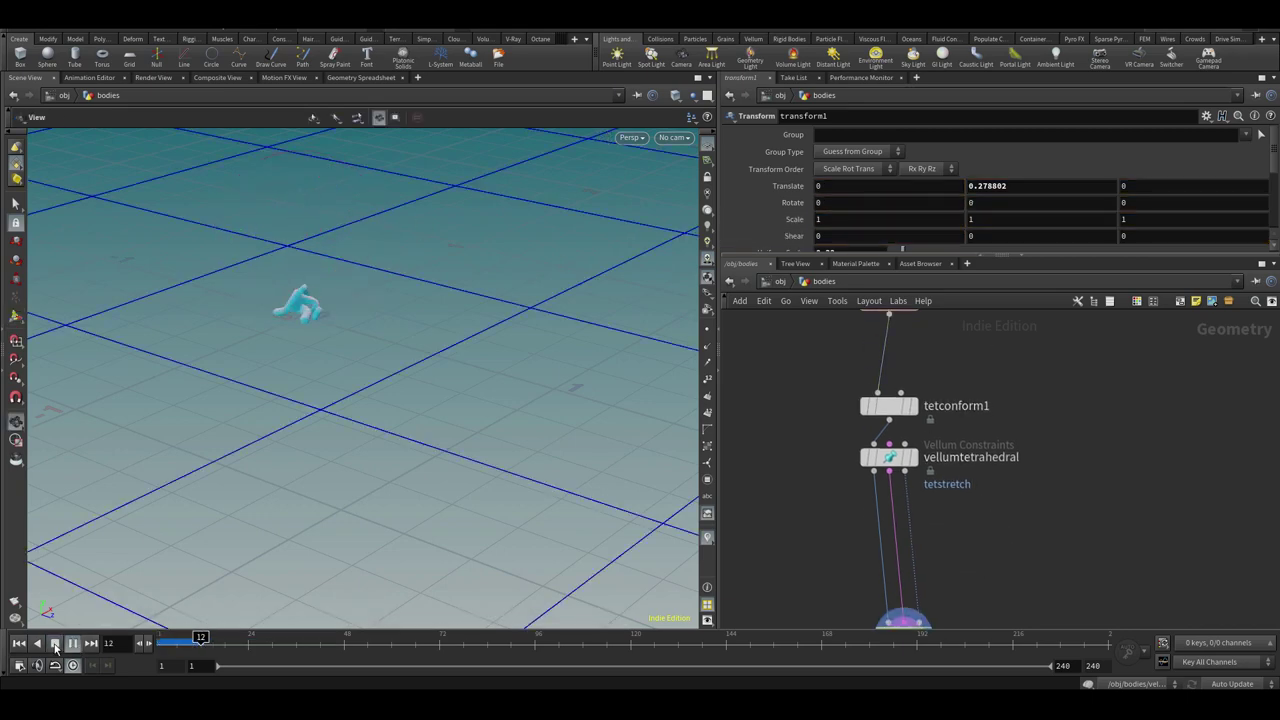
{"action": "left_click", "coordinate": [20, 643]}
Insert a Copy and Transform node between vellumtetrahedral's first output and vellumsolver1
{"action": "key", "text": "Tab"}
{"action": "type", "text": "copy"}
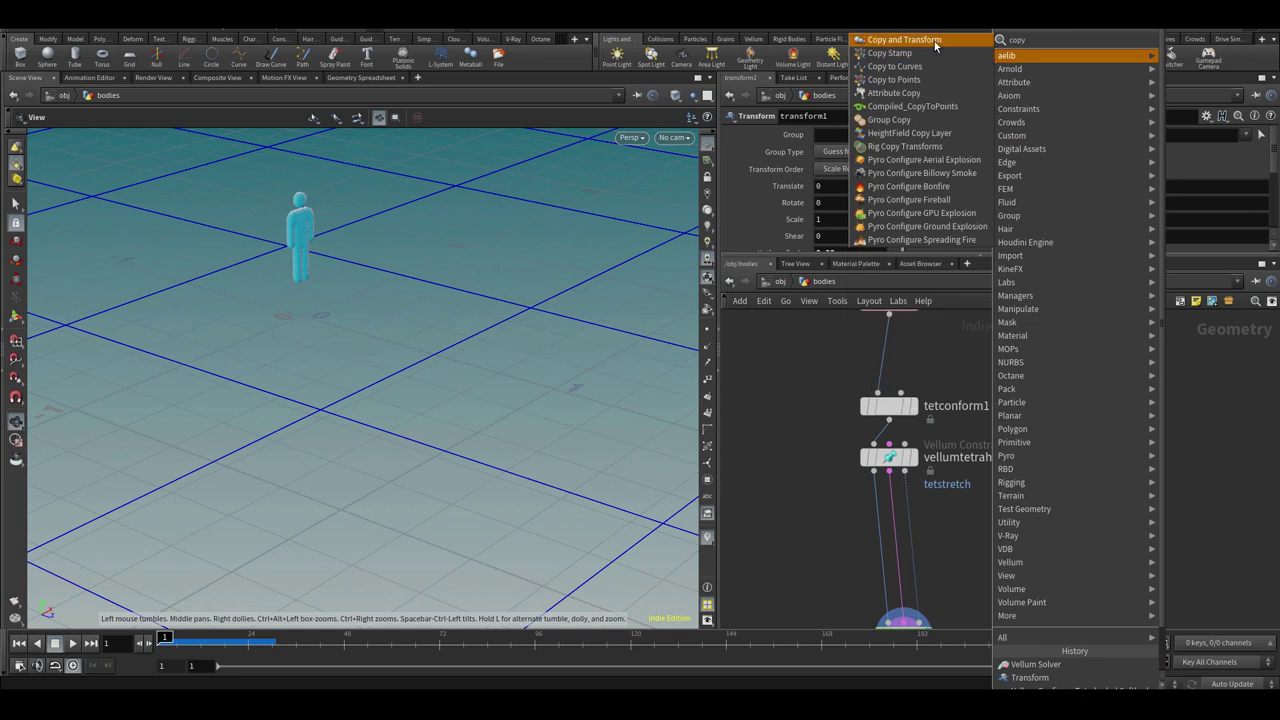
{"action": "left_click", "coordinate": [970, 43]}
{"action": "left_click", "coordinate": [842, 545]}
{"action": "left_click", "coordinate": [868, 547]}
{"action": "left_click_drag", "start_coordinate": [846, 546], "coordinate": [888, 621]}
{"action": "left_click_drag", "start_coordinate": [816, 527], "coordinate": [798, 527]}
Create a reference copy of copy1 and insert it on the constraints wire between vellumtetrahedral and vellumsolver1
{"action": "right_click", "coordinate": [799, 527]}
{"action": "mouse_move", "coordinate": [876, 489]}
{"action": "left_click", "coordinate": [974, 541]}
{"action": "left_click_drag", "start_coordinate": [906, 587], "coordinate": [886, 553]}
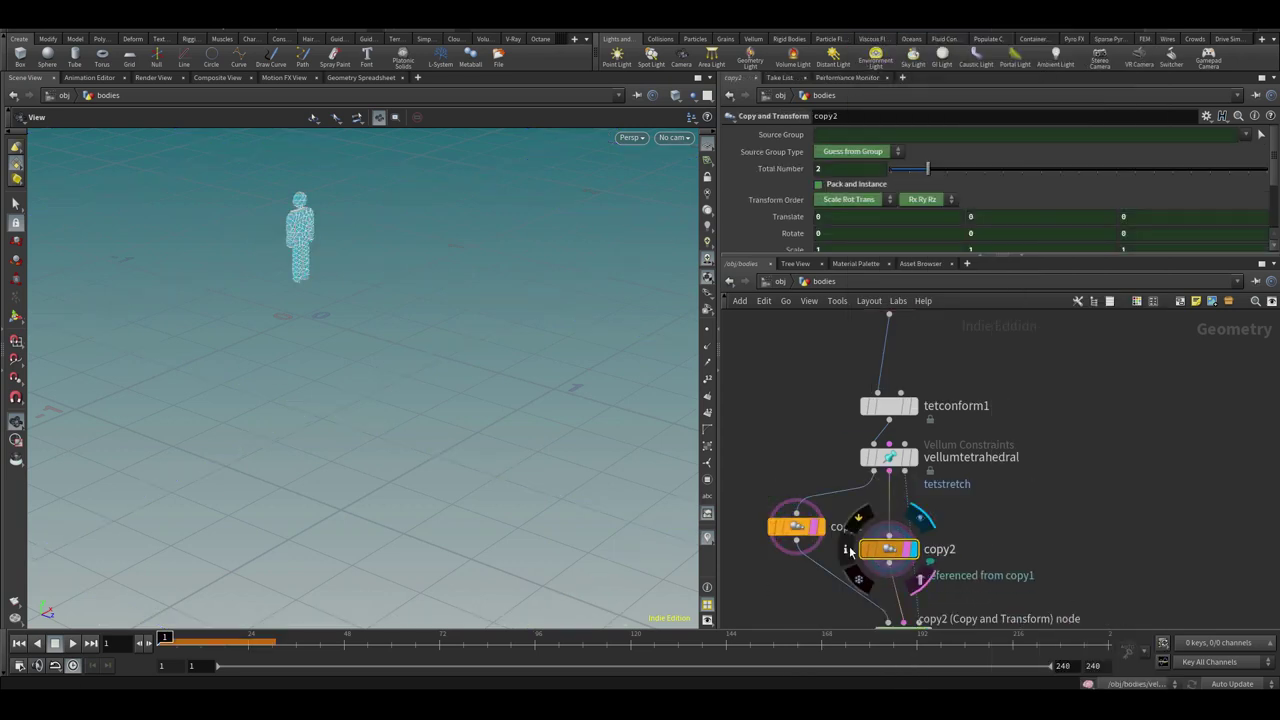
Set copy1 to 18 copies, offset about 0.081 along Z
{"action": "left_click", "coordinate": [796, 527]}
{"action": "key", "text": "Return"}
{"action": "left_click_drag", "start_coordinate": [334, 328], "coordinate": [350, 332]}
{"action": "left_click_drag", "start_coordinate": [928, 169], "coordinate": [1234, 180]}
{"action": "left_click_drag", "start_coordinate": [1083, 454], "coordinate": [1063, 497]}
{"action": "left_click_drag", "start_coordinate": [640, 360], "coordinate": [460, 346], "text": "alt"}
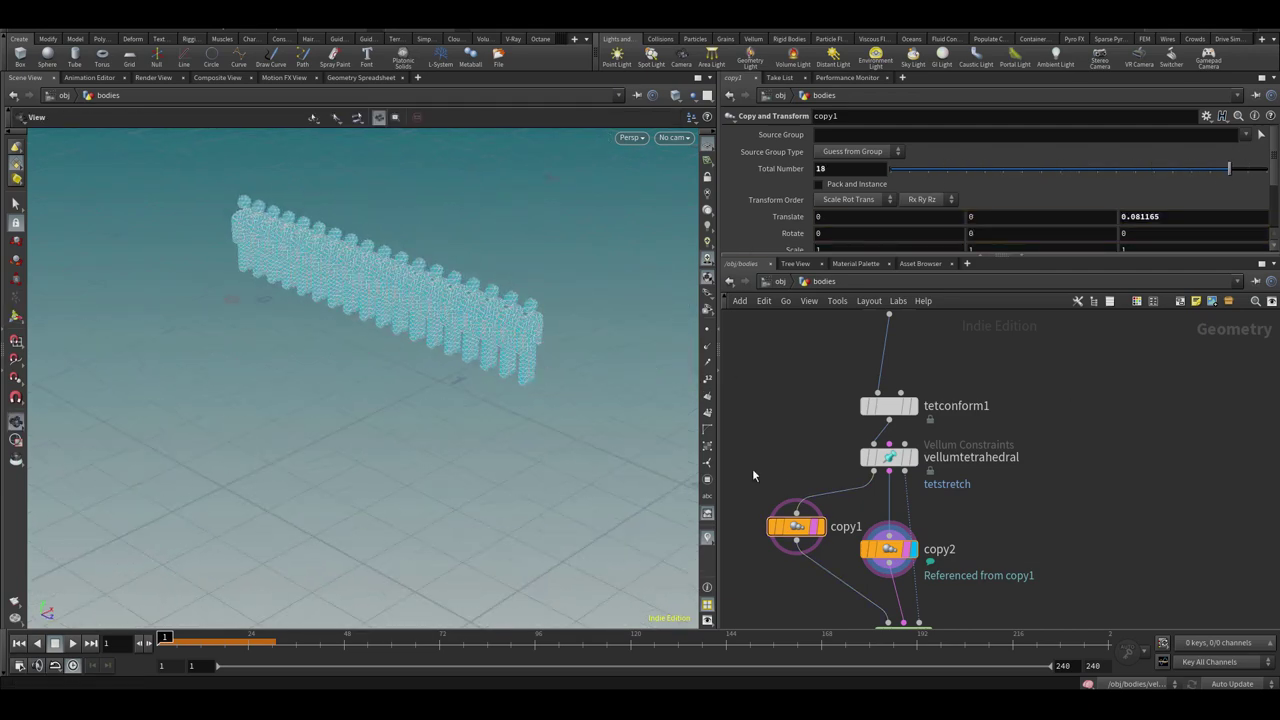
Adjust copy1's offset to about -0.010 in X and 0.118 in Z, with a Y rotation of about 38.3 degrees per copy
{"action": "left_click", "coordinate": [796, 526]}
{"action": "key", "text": "Return"}
{"action": "left_click_drag", "start_coordinate": [283, 338], "coordinate": [322, 327]}
{"action": "left_click_drag", "start_coordinate": [322, 327], "coordinate": [409, 334], "text": "alt"}
{"action": "right_click_drag", "start_coordinate": [409, 334], "coordinate": [363, 323], "text": "alt"}
{"action": "middle_click_drag", "start_coordinate": [363, 323], "coordinate": [320, 334], "text": "alt"}
{"action": "left_click_drag", "start_coordinate": [320, 334], "coordinate": [211, 335], "text": "alt"}
{"action": "right_click", "coordinate": [203, 356]}
{"action": "mouse_move", "coordinate": [342, 347]}
{"action": "left_click", "coordinate": [374, 360]}
{"action": "left_click_drag", "start_coordinate": [211, 335], "coordinate": [369, 266], "text": "alt"}
{"action": "key", "text": "Escape"}
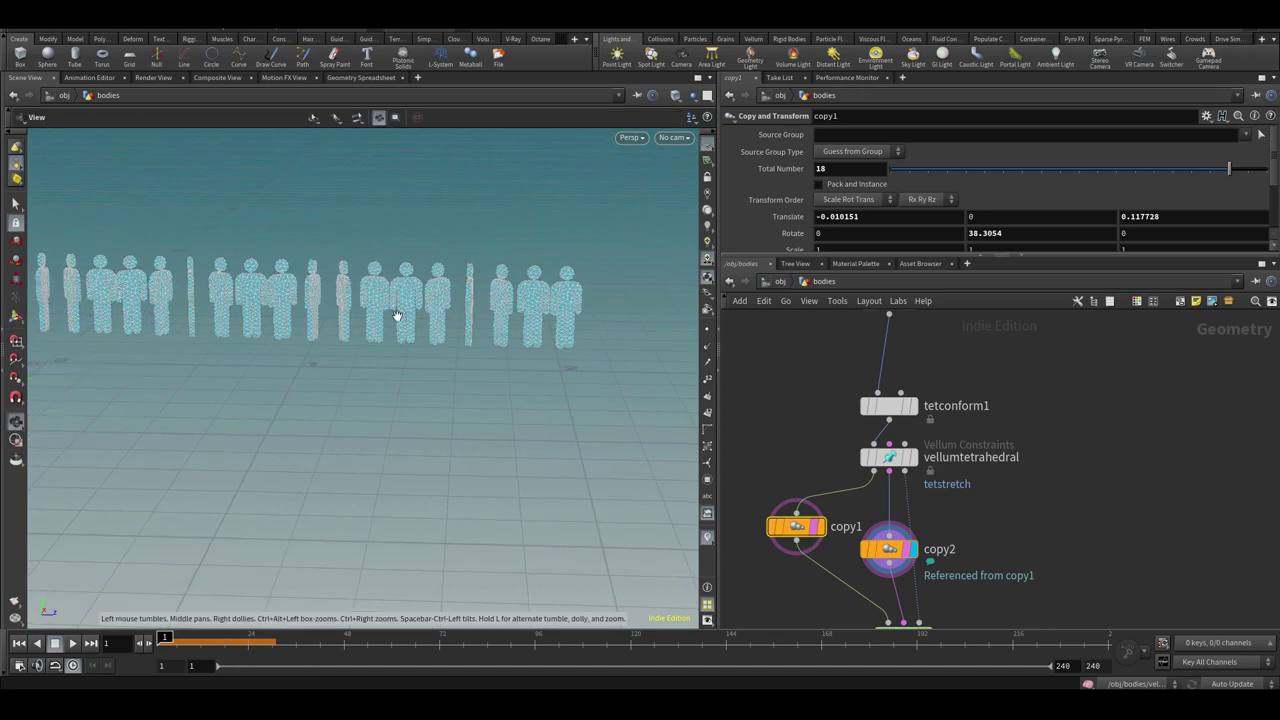
Display vellumsolver1, play the simulation of the row of figures and return to frame 1
{"action": "left_click_drag", "start_coordinate": [403, 314], "coordinate": [389, 371], "text": "alt"}
{"action": "middle_click_drag", "start_coordinate": [770, 550], "coordinate": [772, 440]}
{"action": "left_click", "coordinate": [929, 528]}
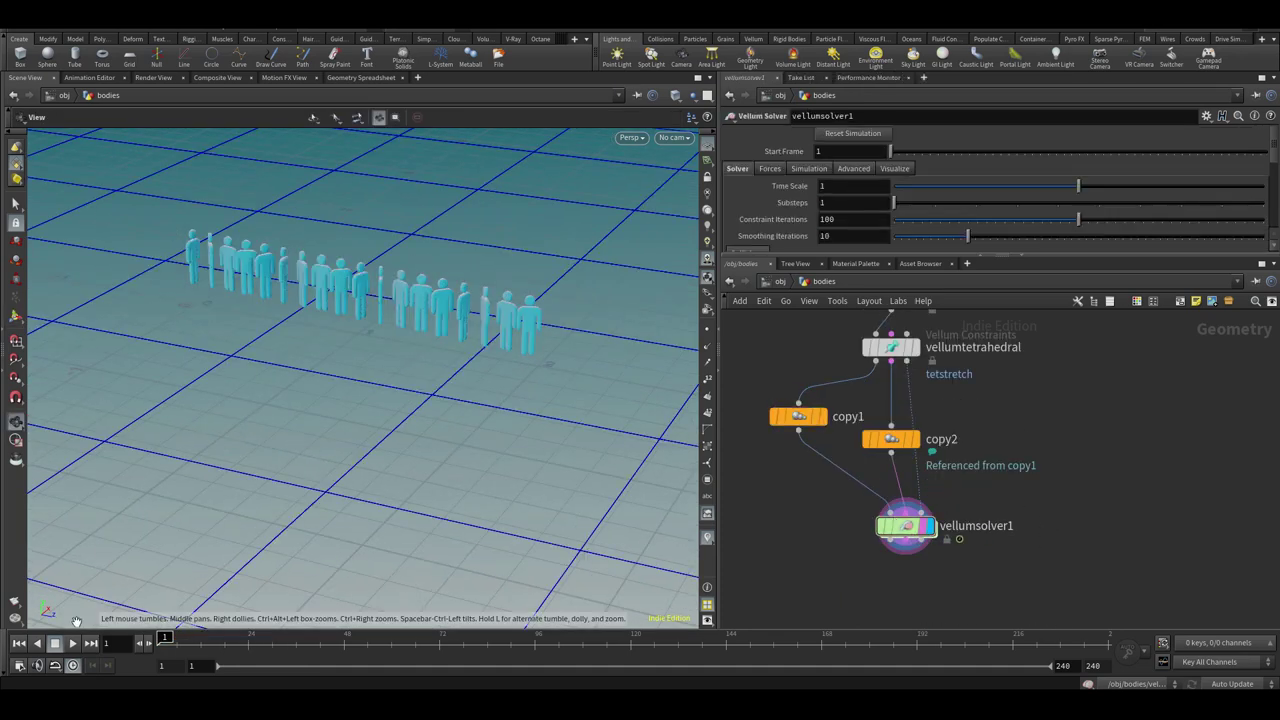
{"action": "left_click", "coordinate": [72, 643]}
{"action": "left_click", "coordinate": [61, 641]}
{"action": "left_click_drag", "start_coordinate": [596, 270], "coordinate": [394, 409], "text": "alt"}
{"action": "right_click_drag", "start_coordinate": [394, 409], "coordinate": [420, 400], "text": "alt"}
{"action": "left_click_drag", "start_coordinate": [190, 641], "coordinate": [104, 640]}
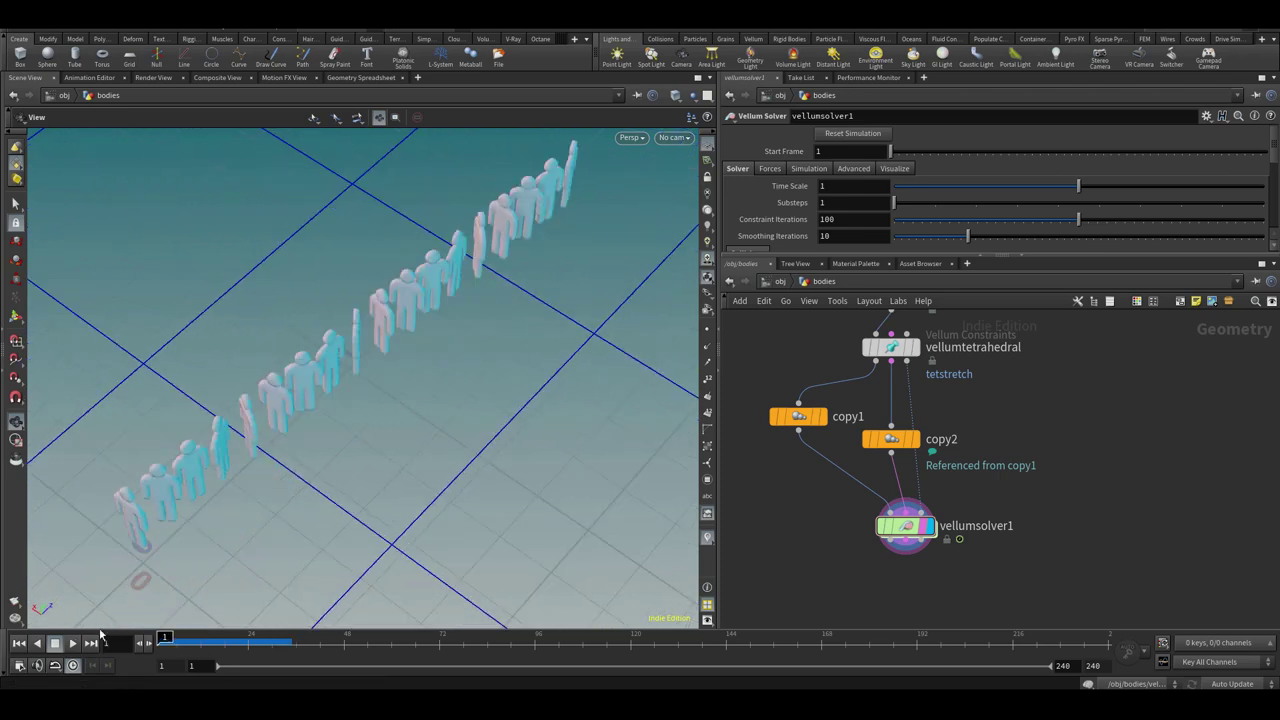
Adjust copy1's X offset to about 0.0001 and play the simulation of the row of figures
{"action": "left_click", "coordinate": [792, 420]}
{"action": "key", "text": "Return"}
{"action": "left_click_drag", "start_coordinate": [153, 536], "coordinate": [154, 532]}
{"action": "key", "text": "Escape"}
{"action": "left_click", "coordinate": [71, 644]}
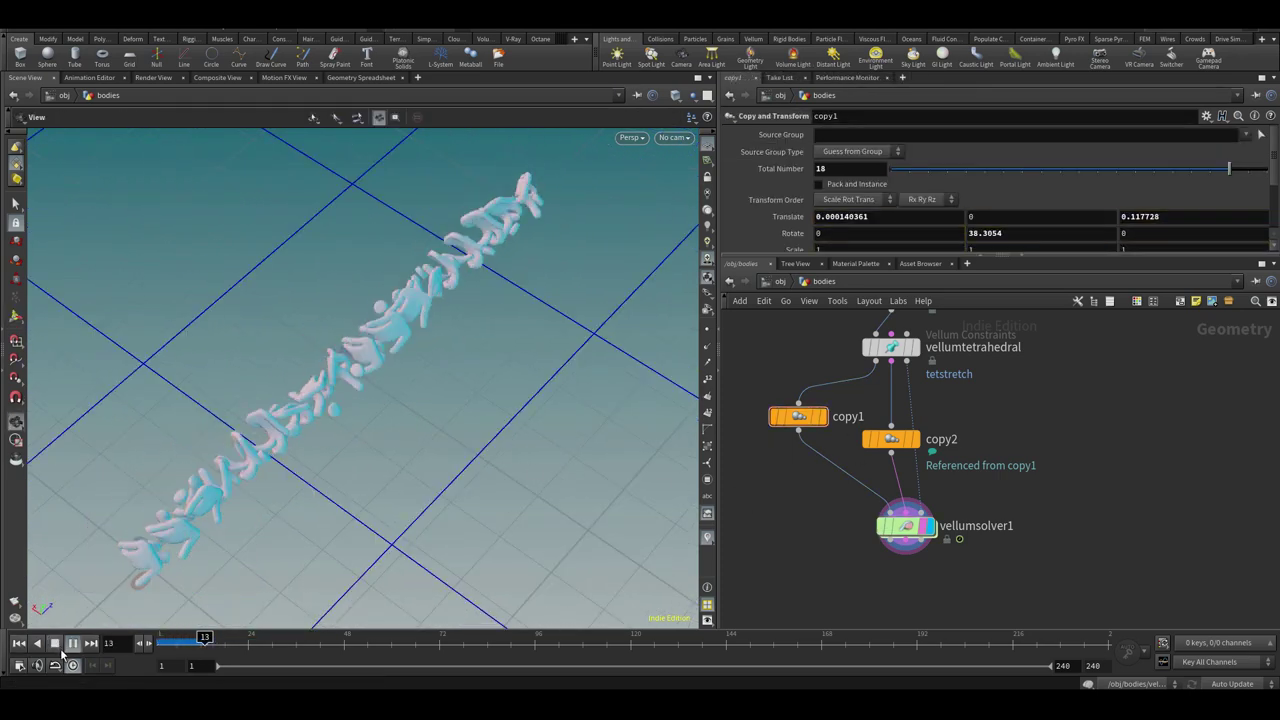
{"action": "left_click", "coordinate": [55, 643]}
Insert a Copy and Transform node on the wire between copy1 and vellumsolver1
{"action": "key", "text": "Tab"}
{"action": "type", "text": "copy"}
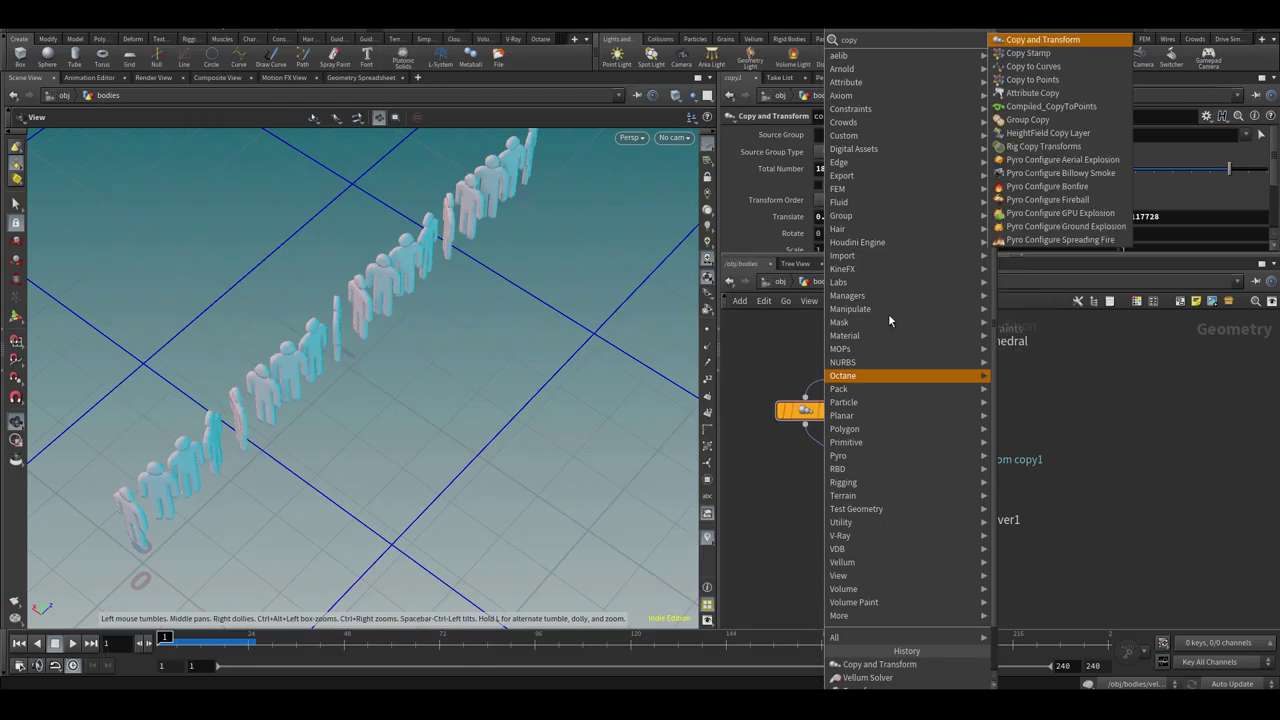
{"action": "left_click", "coordinate": [1061, 43]}
{"action": "left_click", "coordinate": [831, 456]}
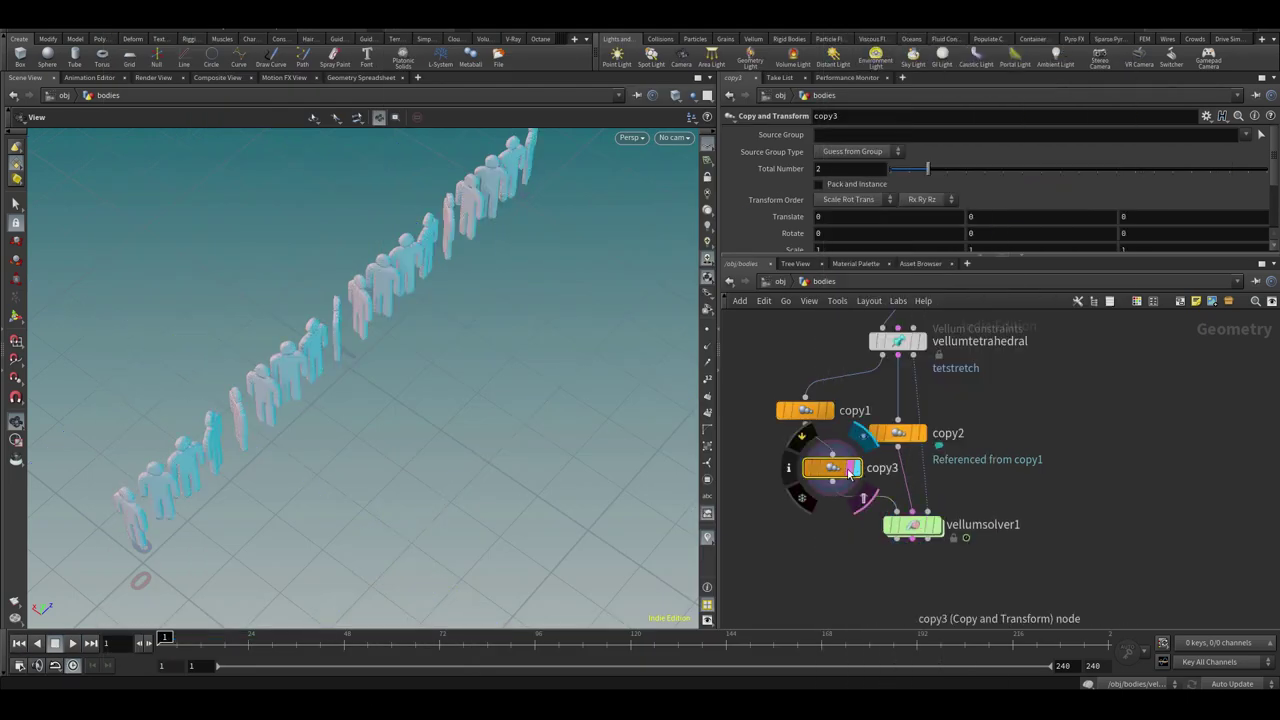
{"action": "left_click_drag", "start_coordinate": [831, 460], "coordinate": [784, 472]}
Create a reference copy of copy3 and insert it on the constraints wire between copy2 and vellumsolver1
{"action": "right_click", "coordinate": [784, 472]}
{"action": "mouse_move", "coordinate": [788, 476]}
{"action": "mouse_move", "coordinate": [862, 489]}
{"action": "left_click", "coordinate": [966, 544]}
{"action": "left_click_drag", "start_coordinate": [844, 536], "coordinate": [902, 484]}
Offset copy3 about 0.171 along X and raise its number of copies to 6
{"action": "left_click", "coordinate": [779, 477]}
{"action": "key", "text": "Return"}
{"action": "left_click_drag", "start_coordinate": [106, 523], "coordinate": [84, 508]}
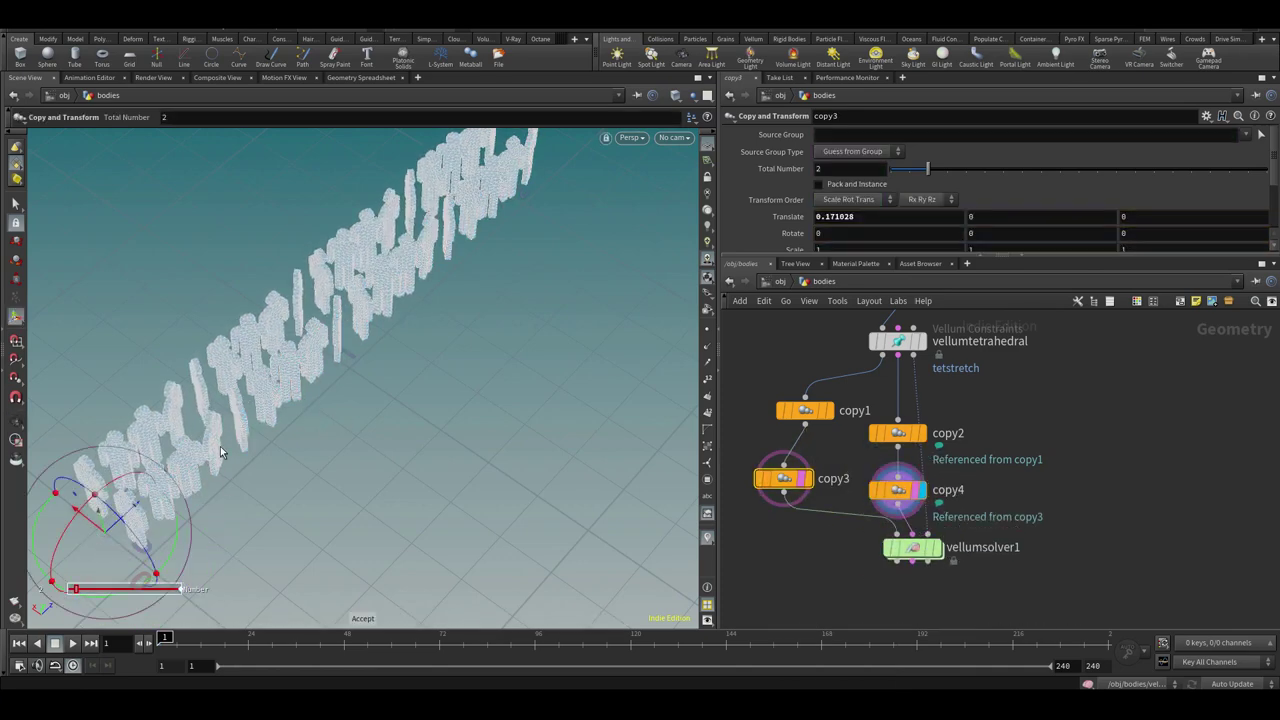
{"action": "middle_click_drag", "start_coordinate": [120, 520], "coordinate": [434, 388], "text": "alt"}
{"action": "left_click_drag", "start_coordinate": [434, 388], "coordinate": [520, 395], "text": "alt"}
{"action": "left_click_drag", "start_coordinate": [937, 174], "coordinate": [984, 171]}
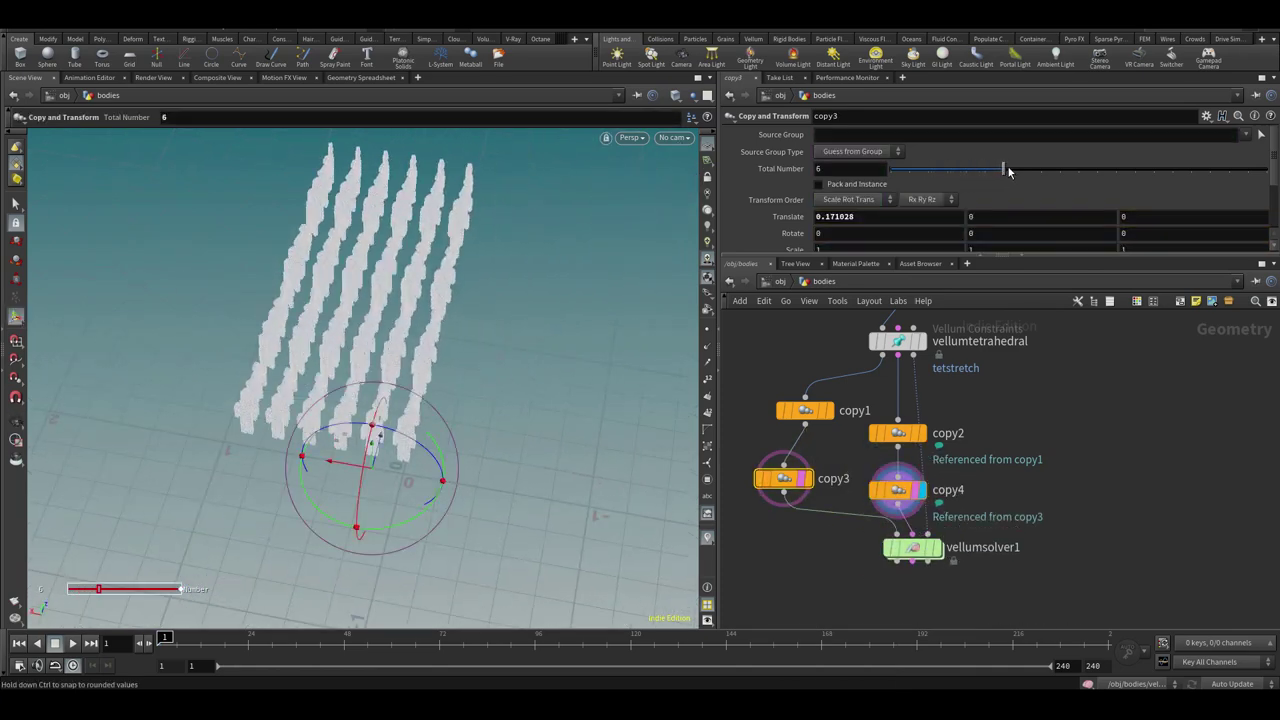
Insert another Copy and Transform node between copy3 and vellumsolver1 and display it
{"action": "middle_click_drag", "start_coordinate": [1003, 447], "coordinate": [1017, 382]}
{"action": "left_click_drag", "start_coordinate": [925, 483], "coordinate": [920, 575]}
{"action": "right_click", "coordinate": [805, 484]}
{"action": "mouse_move", "coordinate": [880, 40]}
{"action": "left_click", "coordinate": [1012, 93]}
{"action": "left_click", "coordinate": [810, 495]}
{"action": "left_click", "coordinate": [835, 495]}
Stack the figures with copy5 by offsetting about 0.336 along Y with 5 copies
{"action": "left_click_drag", "start_coordinate": [684, 466], "coordinate": [590, 385], "text": "alt"}
{"action": "left_click_drag", "start_coordinate": [398, 467], "coordinate": [398, 407]}
{"action": "left_click_drag", "start_coordinate": [976, 178], "coordinate": [990, 178]}
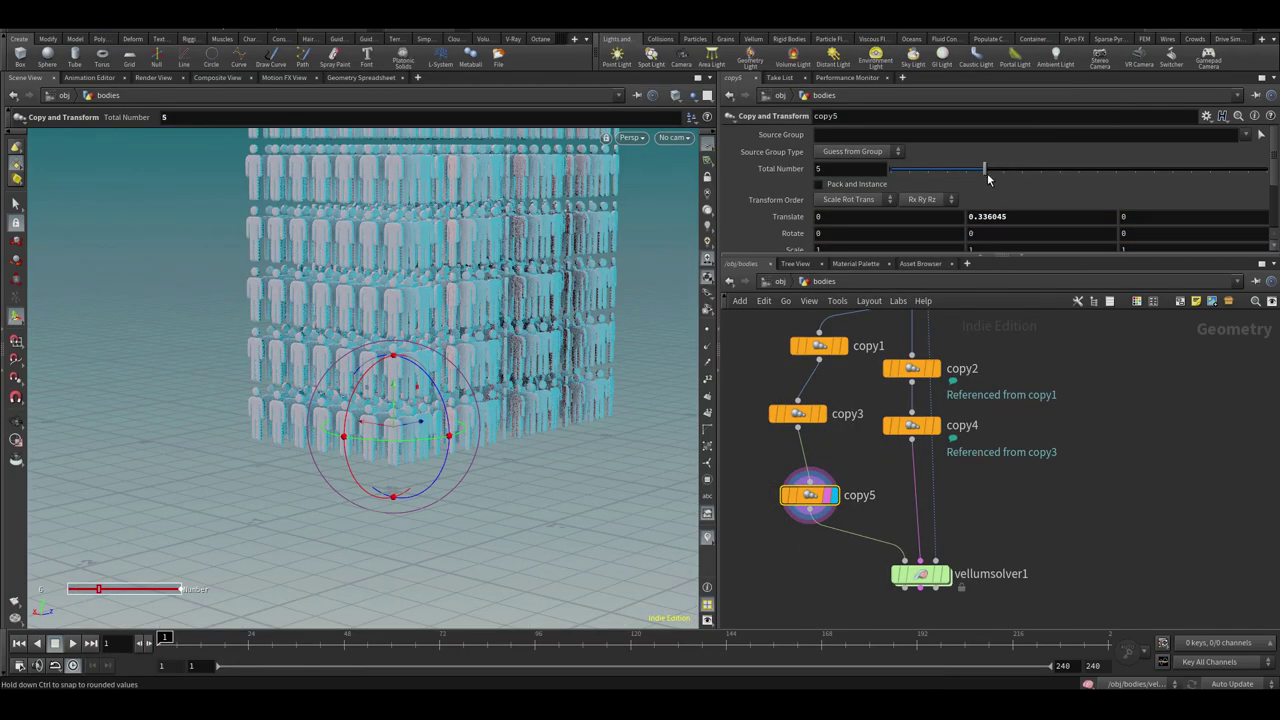
Create a reference copy of copy5 and insert it on the constraints wire between copy4 and vellumsolver1
{"action": "right_click", "coordinate": [812, 499]}
{"action": "mouse_move", "coordinate": [870, 496]}
{"action": "left_click", "coordinate": [940, 545]}
{"action": "left_click_drag", "start_coordinate": [924, 553], "coordinate": [912, 495]}
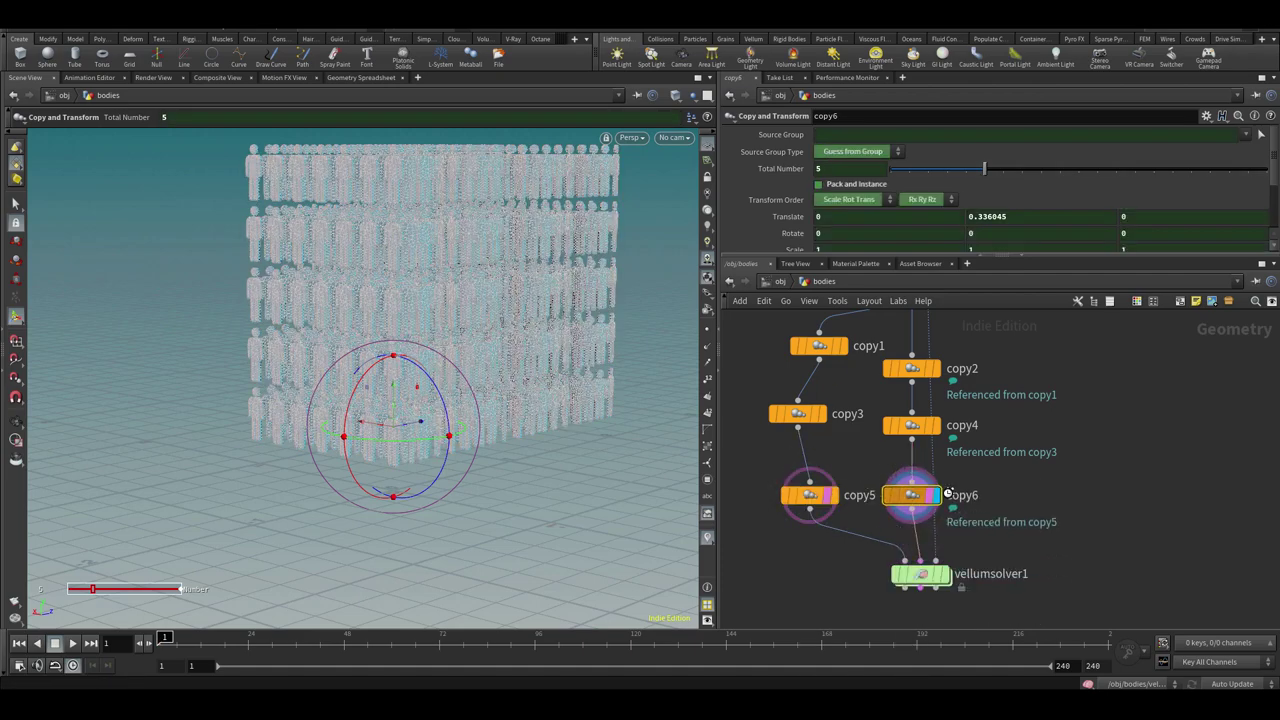
Display vellumsolver1, play the simulation of the stacked figures and return to frame 1
{"action": "key", "text": "Escape"}
{"action": "left_click", "coordinate": [943, 574]}
{"action": "scroll", "coordinate": [534, 366], "scroll_direction": "down", "scroll_amount": 4}
{"action": "left_click_drag", "start_coordinate": [534, 366], "coordinate": [617, 348]}
{"action": "left_click", "coordinate": [76, 647]}
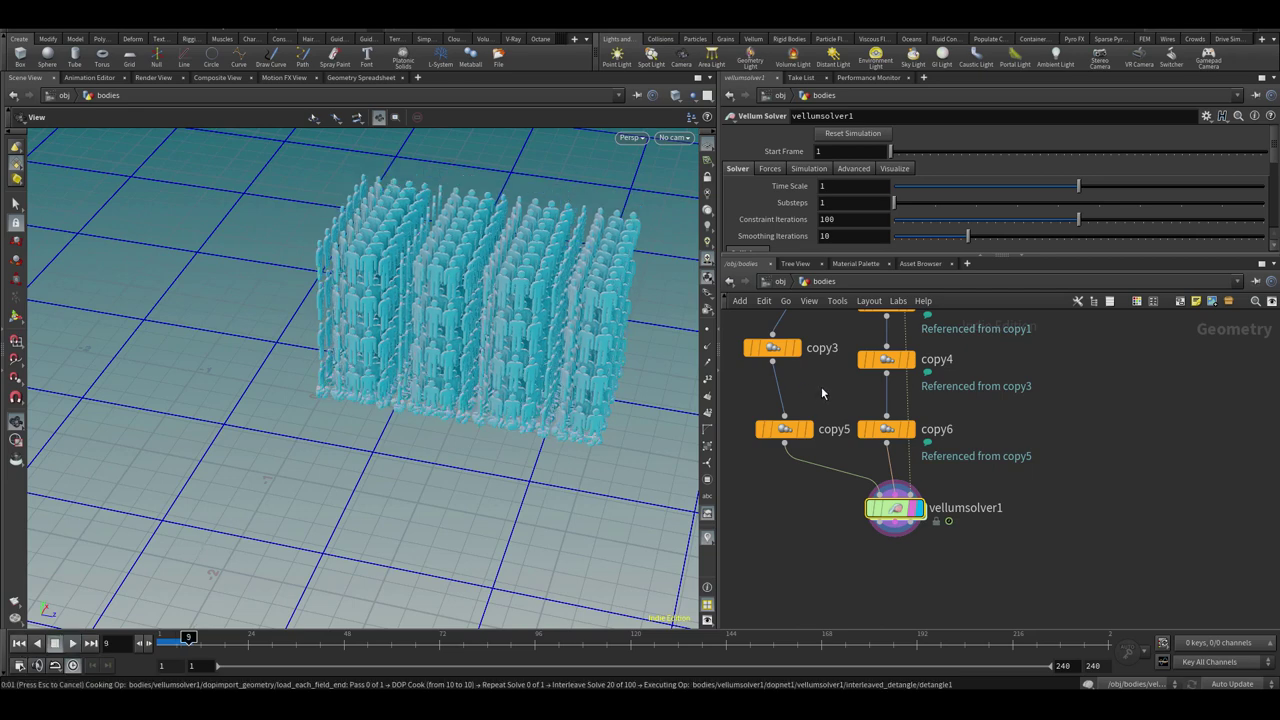
{"action": "left_click", "coordinate": [18, 648]}
Reduce copy5 to 3 copies and play the simulation again
{"action": "left_click", "coordinate": [794, 424]}
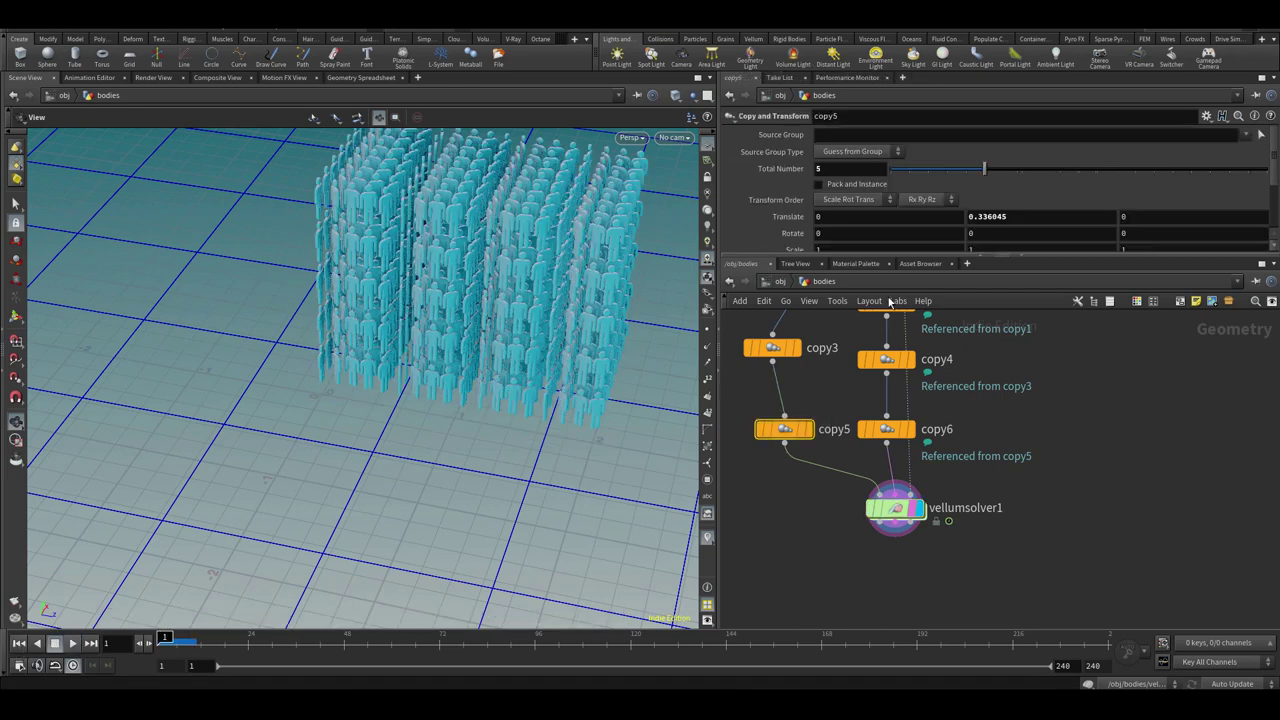
{"action": "left_click_drag", "start_coordinate": [985, 171], "coordinate": [950, 174]}
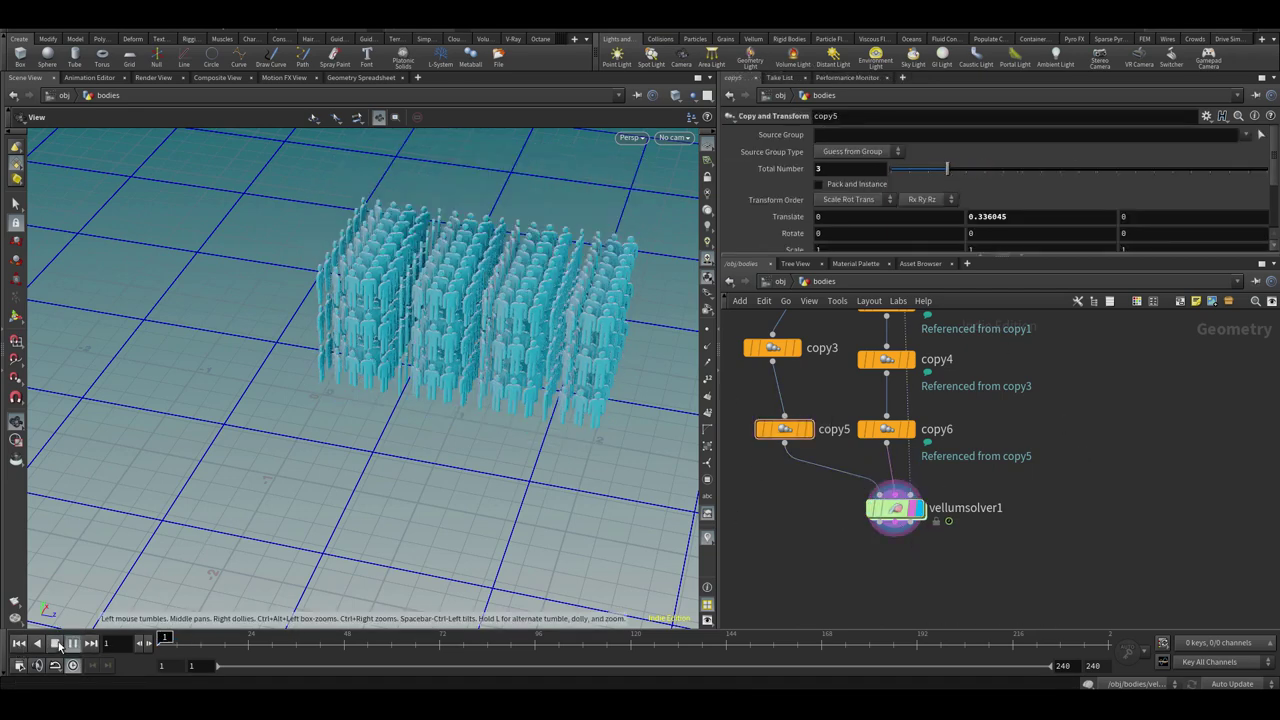
{"action": "left_click", "coordinate": [70, 643]}
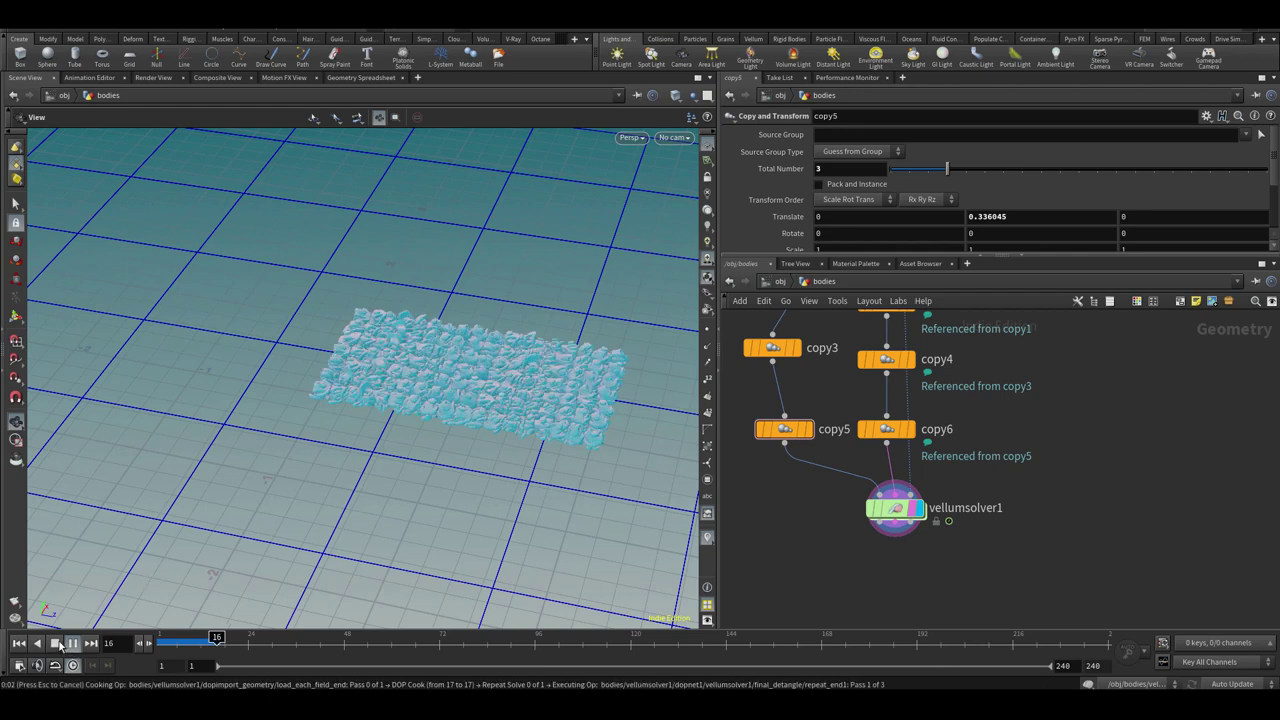
Switch the viewport to the dark color scheme and frame the collapsed bodies
{"action": "key", "text": "d"}
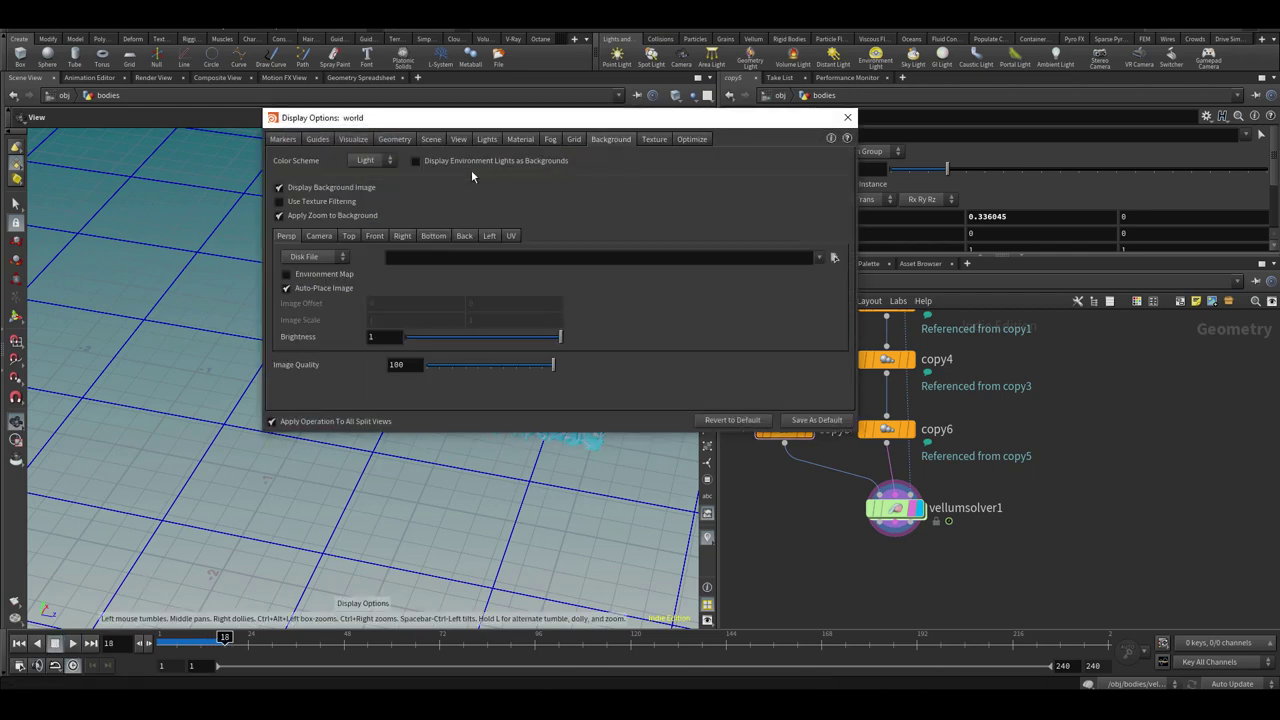
{"action": "left_click", "coordinate": [374, 188]}
{"action": "left_click", "coordinate": [847, 118]}
{"action": "key", "text": "f"}
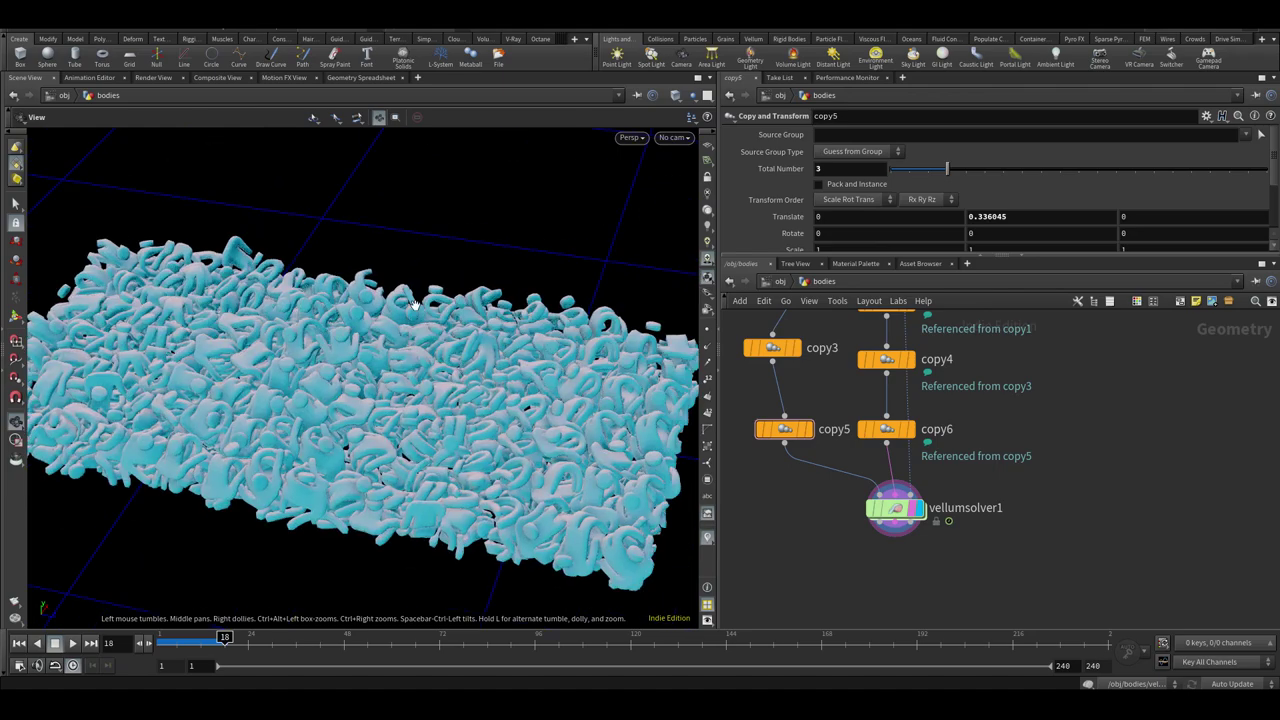
{"action": "left_click_drag", "start_coordinate": [500, 320], "coordinate": [373, 397]}
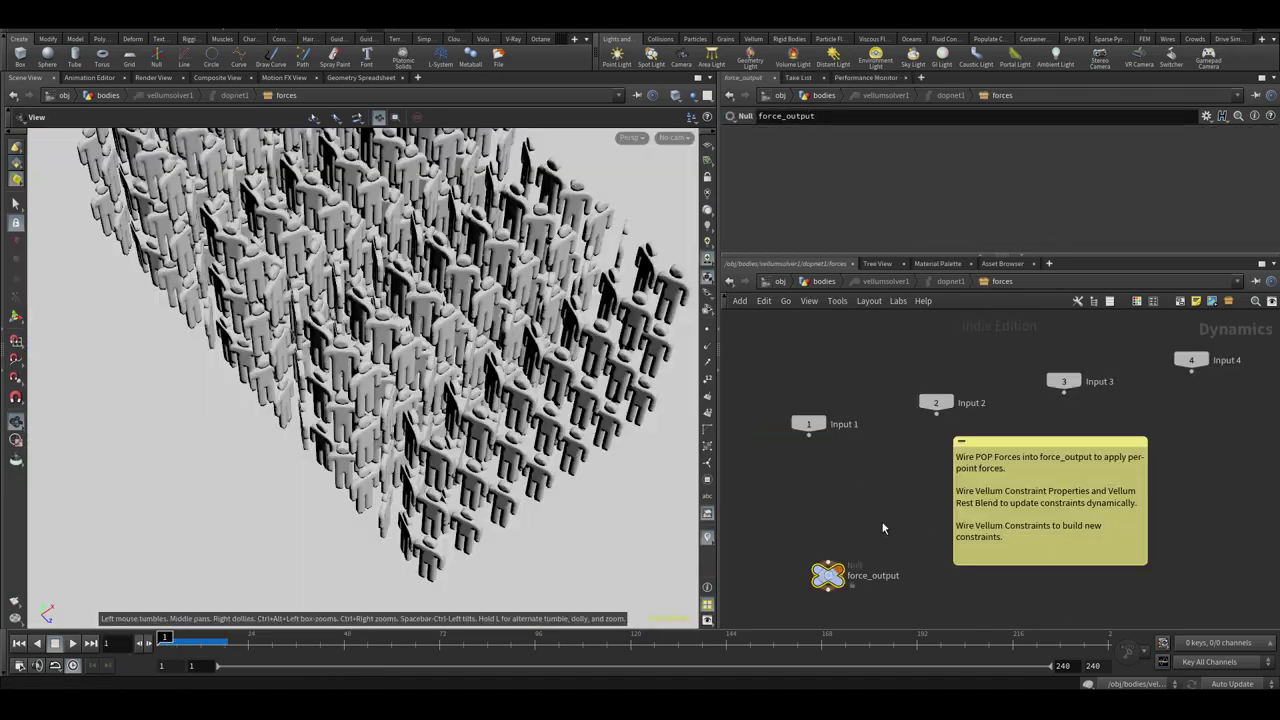
Add a POP Force wired into force_output inside the solver's forces network and set its noise amplitude to 5
{"action": "key", "text": "Tab"}
{"action": "type", "text": "popfor"}
{"action": "left_click", "coordinate": [1010, 285]}
{"action": "left_click", "coordinate": [834, 485]}
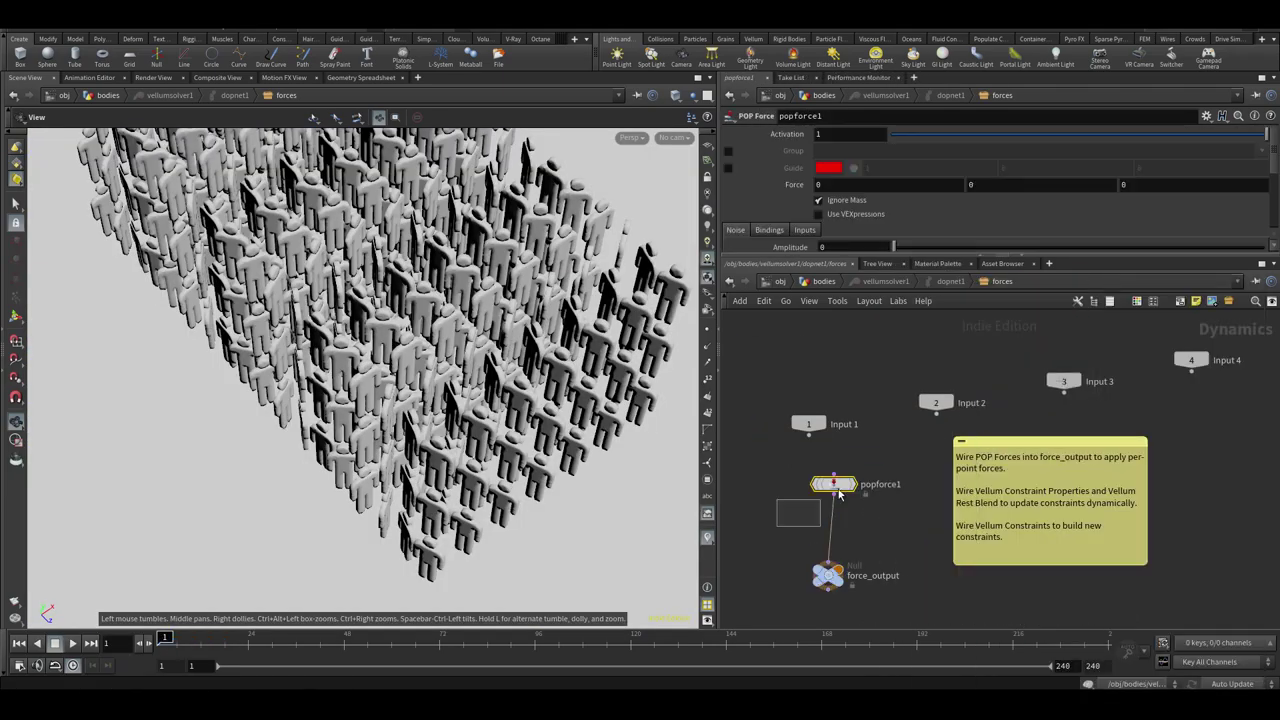
{"action": "key", "text": "Return"}
Play the simulation with the POP Force and scrub through the cached frames to examine the motion
{"action": "scroll", "coordinate": [476, 360], "scroll_direction": "down", "scroll_amount": 5}
{"action": "left_click_drag", "start_coordinate": [476, 360], "coordinate": [545, 325]}
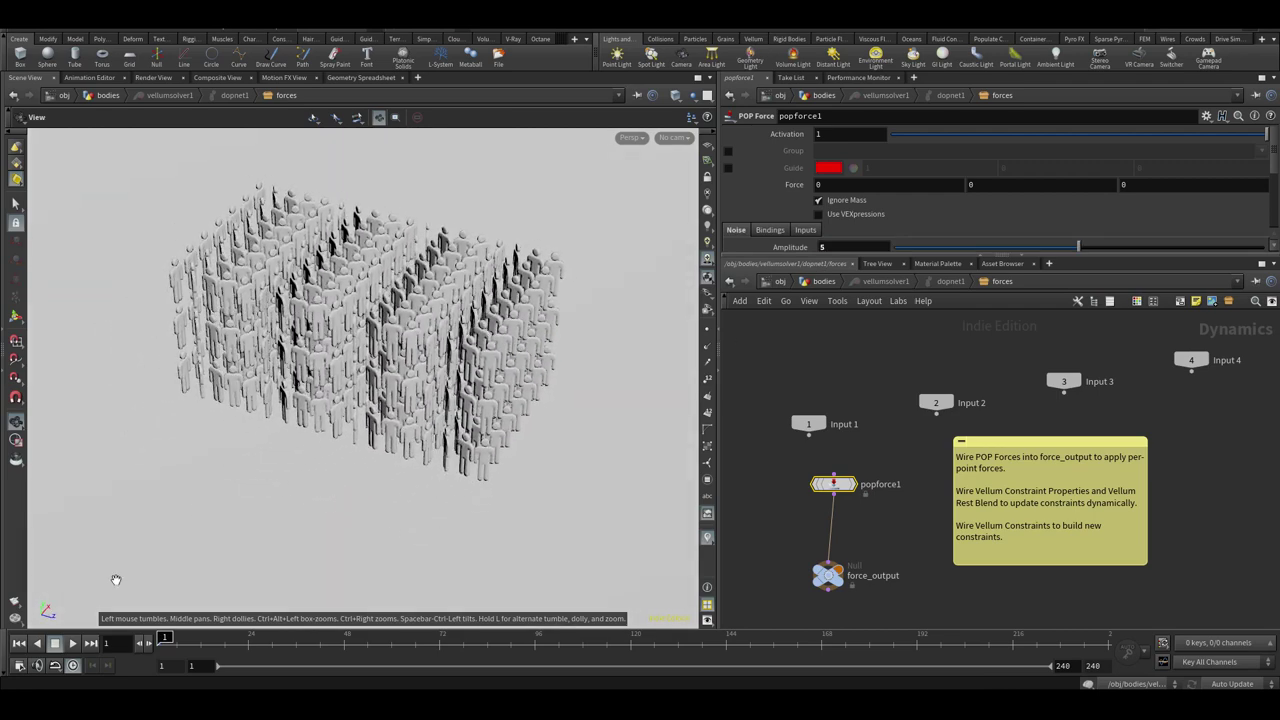
{"action": "left_click", "coordinate": [73, 644]}
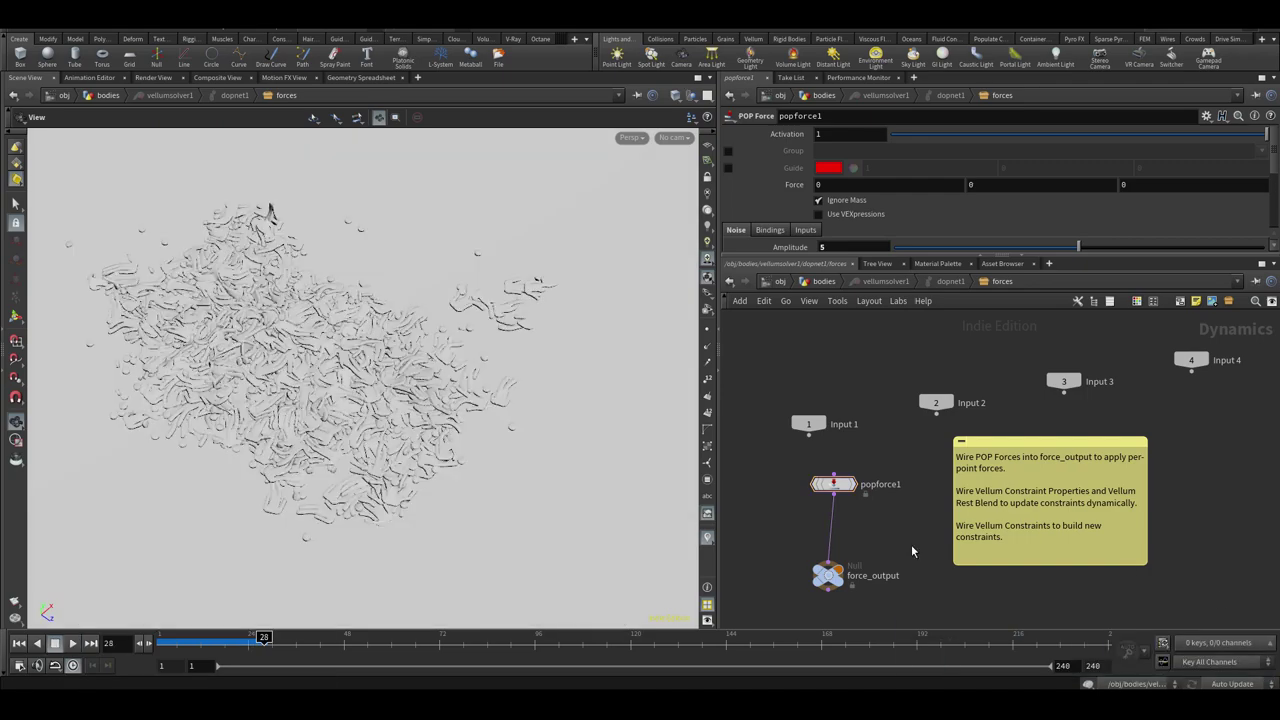
{"action": "left_click", "coordinate": [156, 643]}
{"action": "left_click_drag", "start_coordinate": [156, 644], "coordinate": [228, 642]}
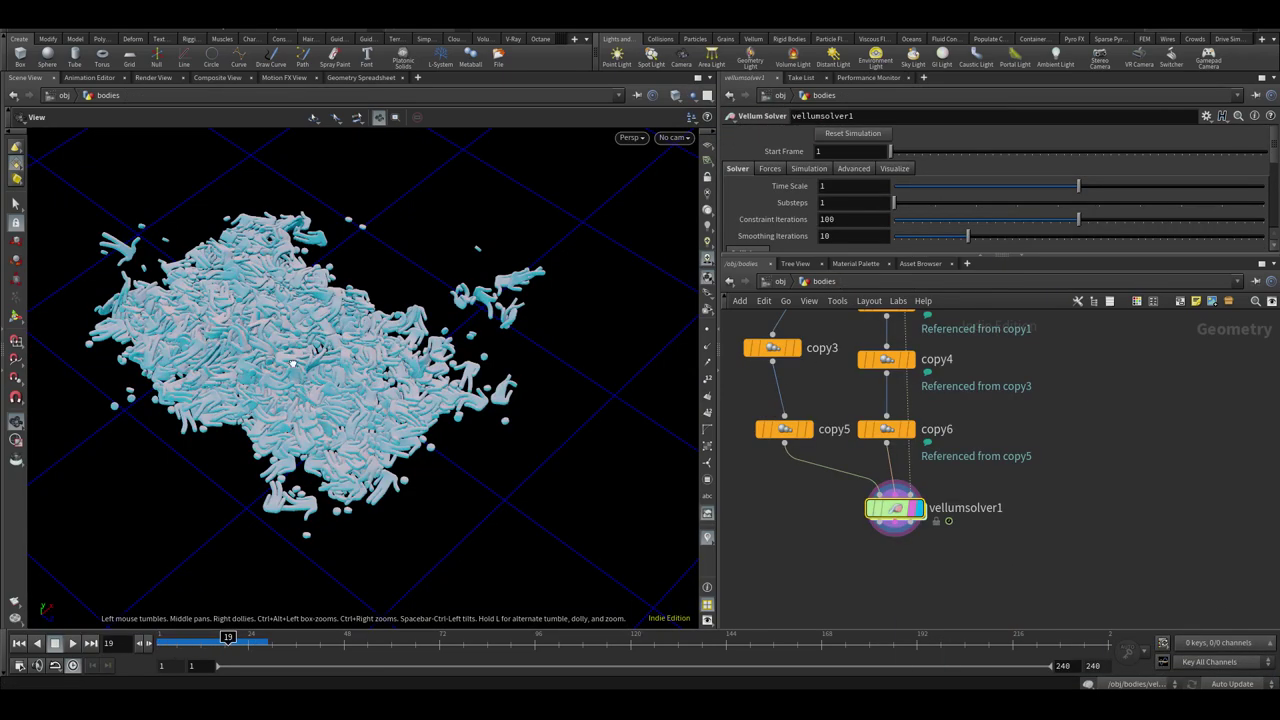
{"action": "left_click_drag", "start_coordinate": [228, 641], "coordinate": [264, 639]}
{"action": "left_click_drag", "start_coordinate": [390, 405], "coordinate": [295, 475]}
Add a Convert Tets node, wire vellumsolver1's geometry output into it and display it
{"action": "middle_click_drag", "start_coordinate": [860, 578], "coordinate": [844, 548]}
{"action": "scroll", "coordinate": [847, 544], "scroll_direction": "up", "scroll_amount": 2}
{"action": "key", "text": "Tab"}
{"action": "type", "text": "convert"}
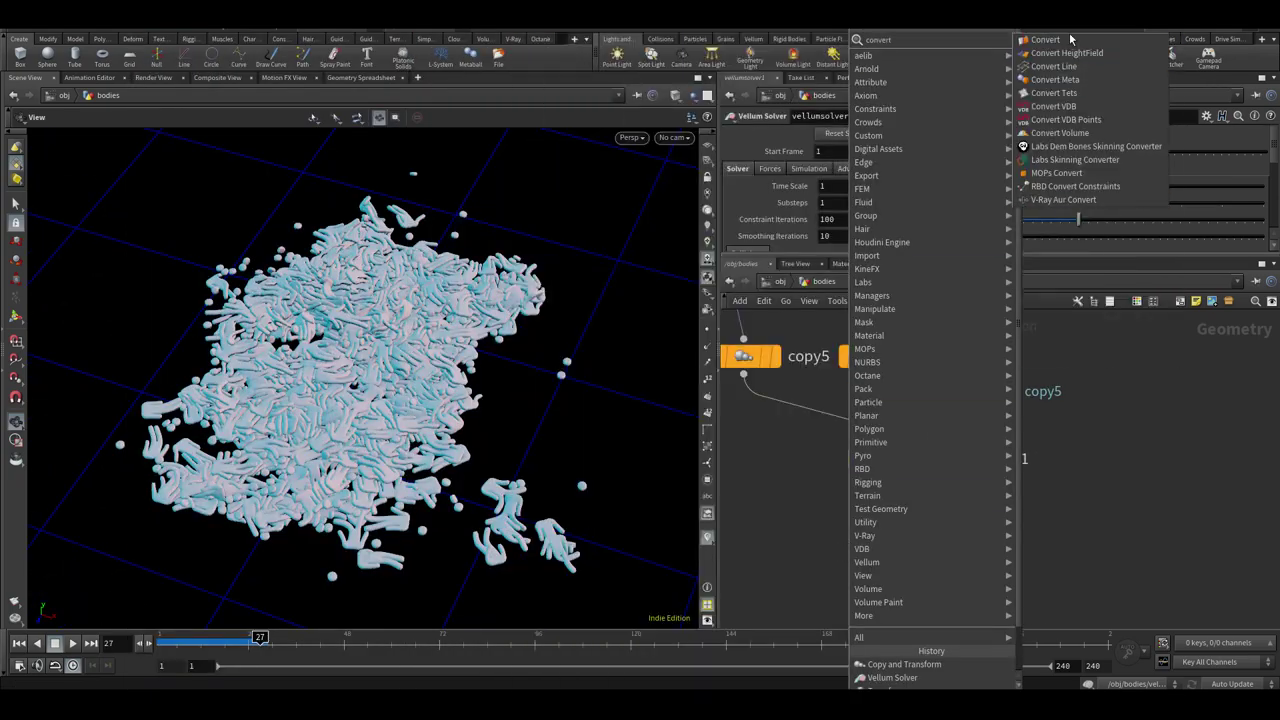
{"action": "left_click", "coordinate": [1054, 92]}
{"action": "left_click", "coordinate": [913, 570]}
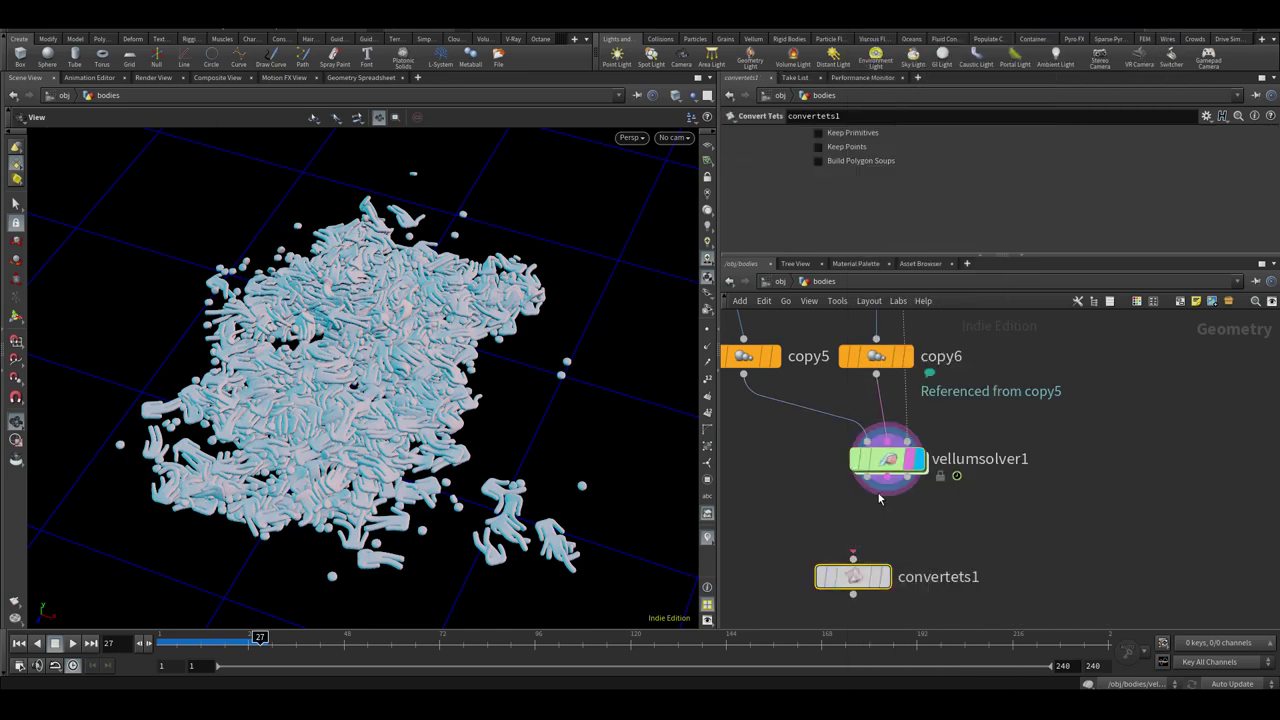
{"action": "left_click_drag", "start_coordinate": [867, 477], "coordinate": [853, 559]}
{"action": "left_click", "coordinate": [884, 577]}
{"action": "left_click", "coordinate": [797, 578]}
{"action": "left_click", "coordinate": [765, 555]}
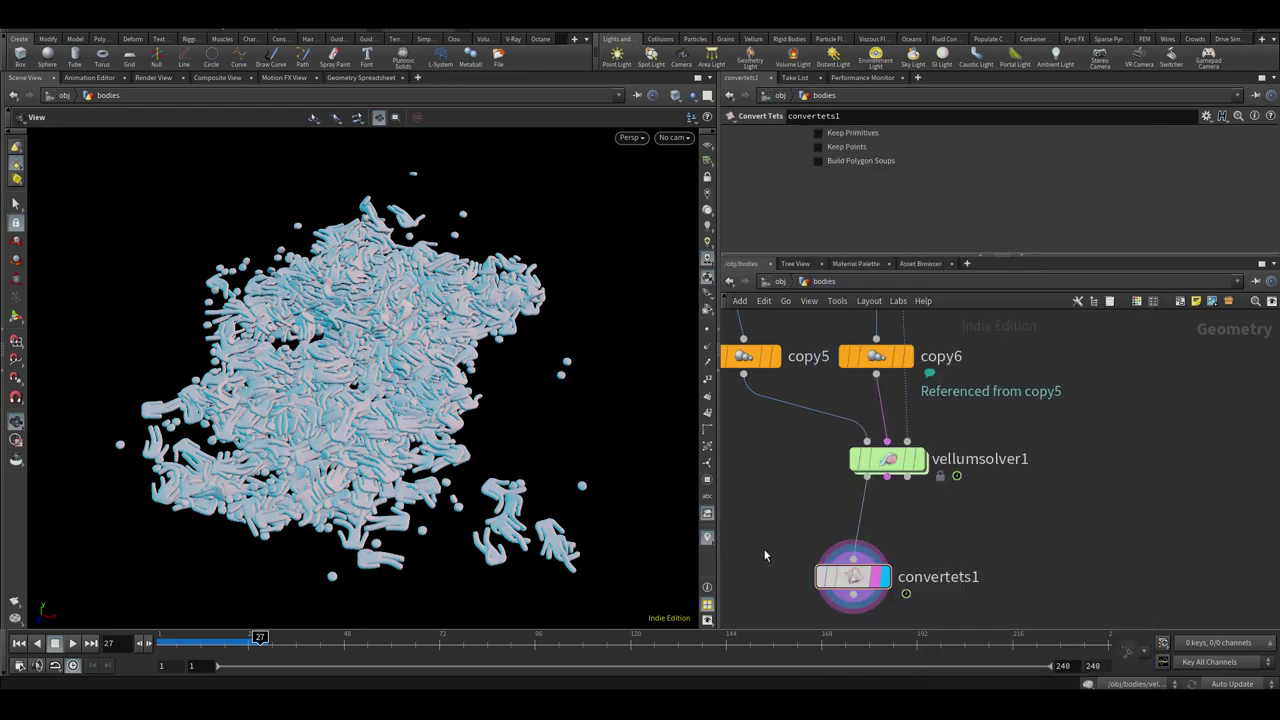
Add a displayed Time Shift after convertets1 and delete its Frame channel so it holds frame 27
{"action": "middle_click_drag", "start_coordinate": [912, 527], "coordinate": [888, 511]}
{"action": "key", "text": "Tab"}
{"action": "type", "text": "times"}
{"action": "left_click", "coordinate": [1084, 42]}
{"action": "middle_click_drag", "start_coordinate": [908, 562], "coordinate": [936, 465]}
{"action": "left_click", "coordinate": [873, 568]}
{"action": "left_click_drag", "start_coordinate": [858, 482], "coordinate": [873, 552]}
{"action": "left_click", "coordinate": [904, 569]}
{"action": "right_click", "coordinate": [783, 155]}
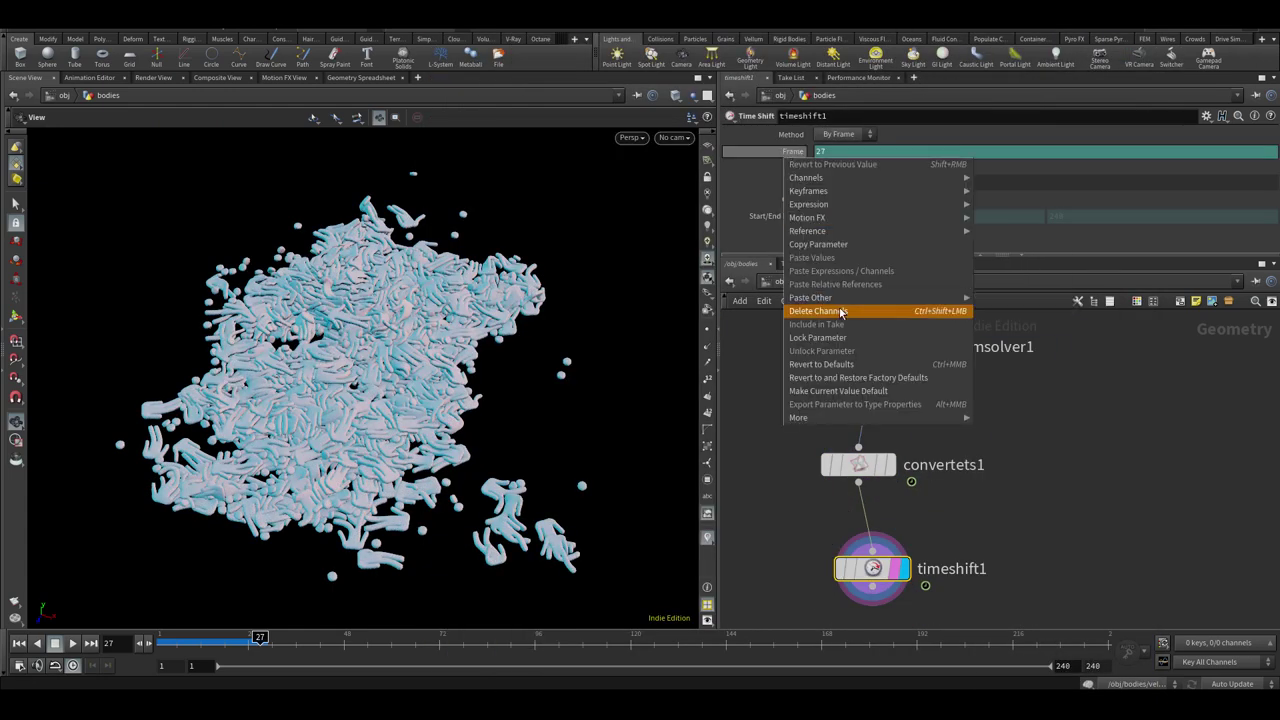
{"action": "left_click", "coordinate": [841, 309]}
Go up to the object level and examine the frozen bodies from several angles and distances
{"action": "key", "text": "u"}
{"action": "left_click_drag", "start_coordinate": [482, 355], "coordinate": [367, 357]}
{"action": "scroll", "coordinate": [367, 357], "scroll_direction": "down", "scroll_amount": 1}
{"action": "left_click", "coordinate": [862, 438]}
{"action": "left_click", "coordinate": [990, 520]}
{"action": "key", "text": "Return"}
{"action": "left_click_drag", "start_coordinate": [482, 335], "coordinate": [683, 352]}
{"action": "scroll", "coordinate": [640, 350], "scroll_direction": "up", "scroll_amount": 2}
{"action": "left_click_drag", "start_coordinate": [566, 366], "coordinate": [507, 335]}
{"action": "left_click", "coordinate": [862, 438]}
{"action": "left_click_drag", "start_coordinate": [443, 386], "coordinate": [443, 377]}
{"action": "mouse_move", "coordinate": [443, 377]}
{"action": "left_mouse_down", "text": "alt"}
{"action": "mouse_move", "coordinate": [380, 366]}
{"action": "mouse_move", "coordinate": [420, 368]}
{"action": "left_mouse_up", "text": "alt"}
{"action": "scroll", "coordinate": [420, 368], "scroll_direction": "up", "scroll_amount": 3}
{"action": "left_click", "coordinate": [990, 520]}
{"action": "left_click_drag", "start_coordinate": [604, 328], "coordinate": [620, 341]}
{"action": "left_click_drag", "start_coordinate": [463, 425], "coordinate": [400, 420], "text": "alt"}
{"action": "scroll", "coordinate": [552, 355], "scroll_direction": "down", "scroll_amount": 3}
{"action": "scroll", "coordinate": [479, 366], "scroll_direction": "up", "scroll_amount": 3}
{"action": "scroll", "coordinate": [386, 397], "scroll_direction": "down", "scroll_amount": 2}
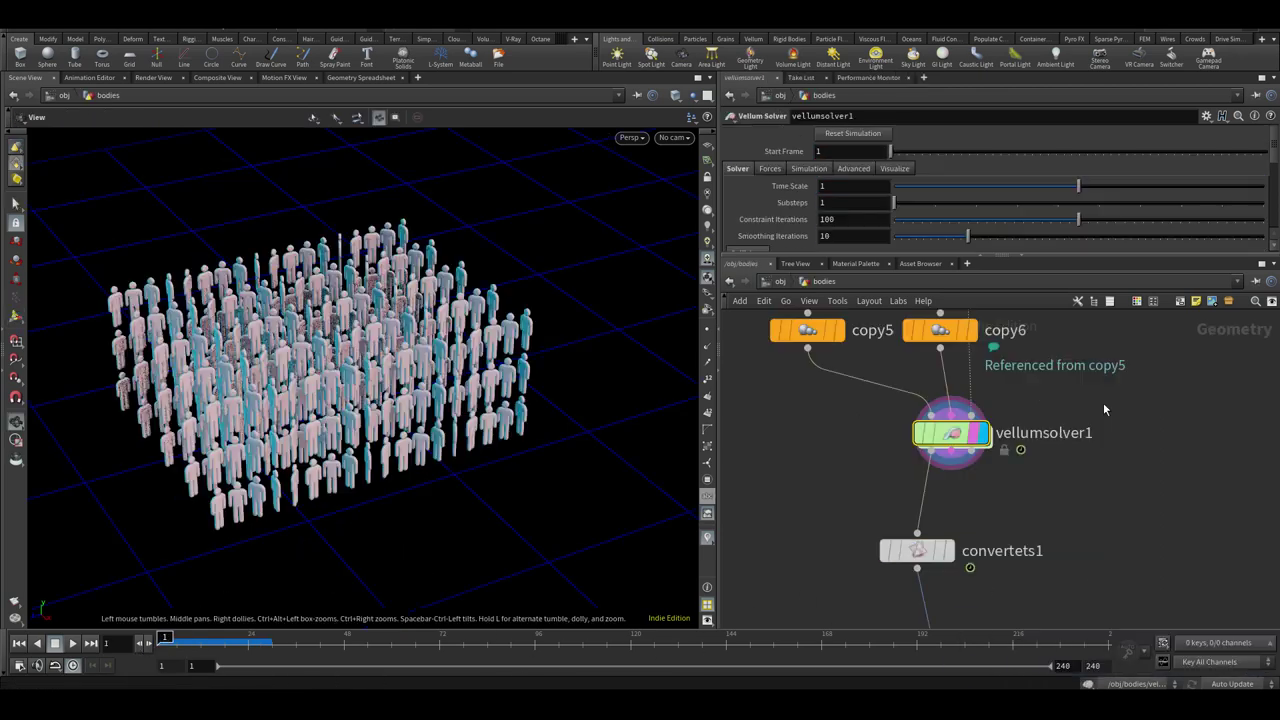
Reduce the number of copies in copy1 and adjust the spacing of the figures in copy1 and copy3
{"action": "middle_click_drag", "start_coordinate": [885, 325], "coordinate": [965, 605]}
{"action": "left_click_drag", "start_coordinate": [813, 442], "coordinate": [915, 388]}
{"action": "left_click_drag", "start_coordinate": [1118, 170], "coordinate": [1060, 172]}
{"action": "key", "text": "Return"}
{"action": "mouse_move", "coordinate": [362, 374]}
{"action": "left_mouse_down"}
{"action": "mouse_move", "coordinate": [330, 384]}
{"action": "mouse_move", "coordinate": [348, 378]}
{"action": "left_mouse_up"}
{"action": "left_click", "coordinate": [872, 505]}
{"action": "left_click_drag", "start_coordinate": [428, 368], "coordinate": [436, 376]}
Set copy5 to 5 copies and play the simulation with vellumsolver1 displayed
{"action": "left_click", "coordinate": [887, 611]}
{"action": "middle_click_drag", "start_coordinate": [931, 566], "coordinate": [936, 465]}
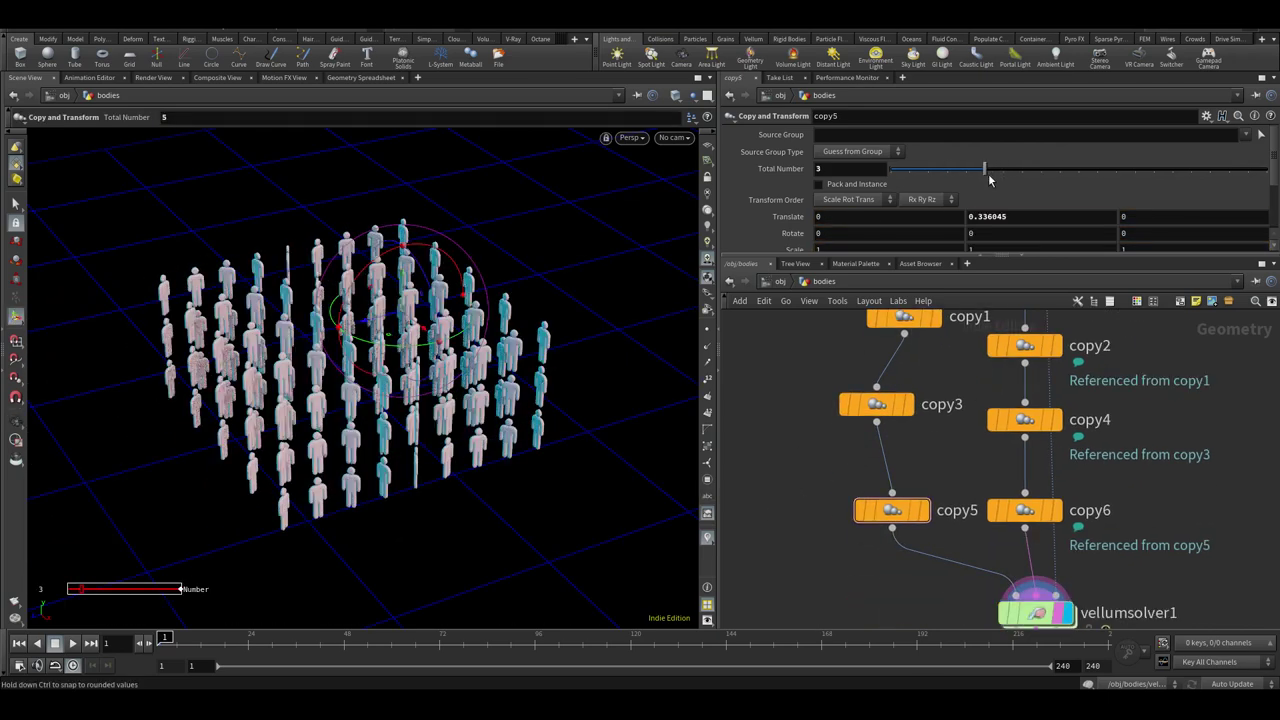
{"action": "left_click_drag", "start_coordinate": [988, 177], "coordinate": [986, 177]}
{"action": "middle_click_drag", "start_coordinate": [893, 594], "coordinate": [857, 448]}
{"action": "left_click_drag", "start_coordinate": [905, 453], "coordinate": [1088, 492]}
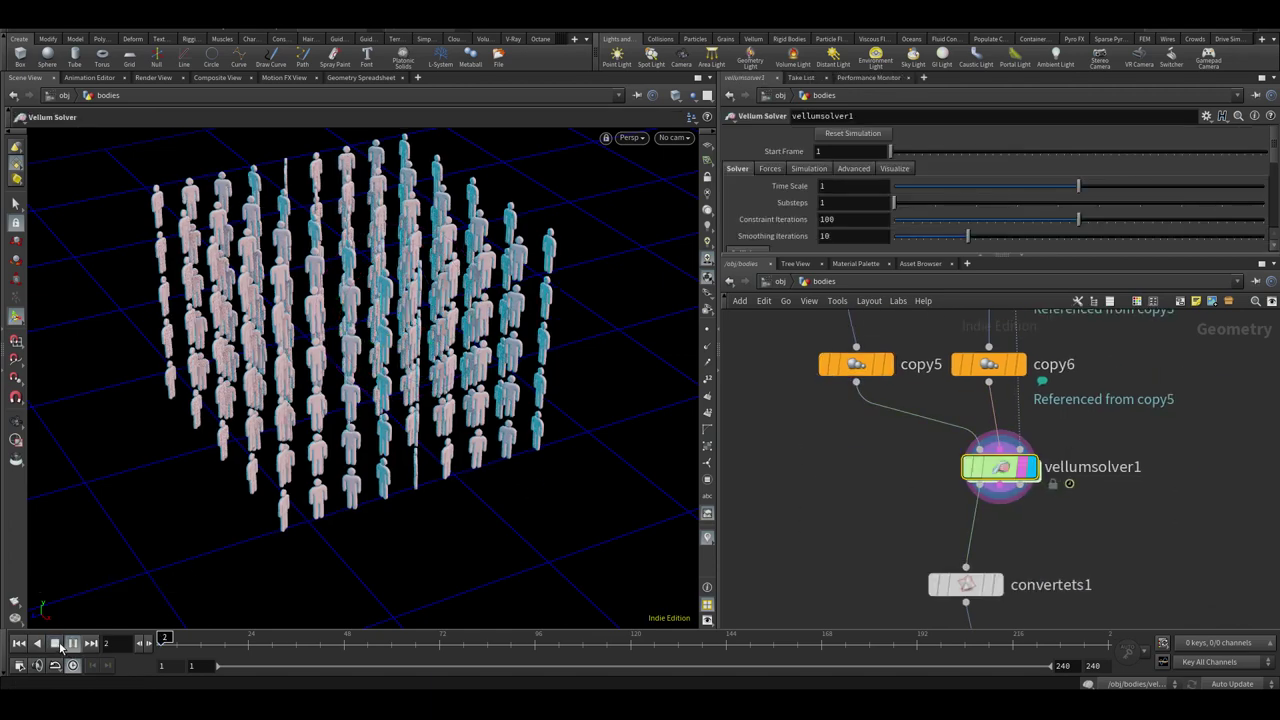
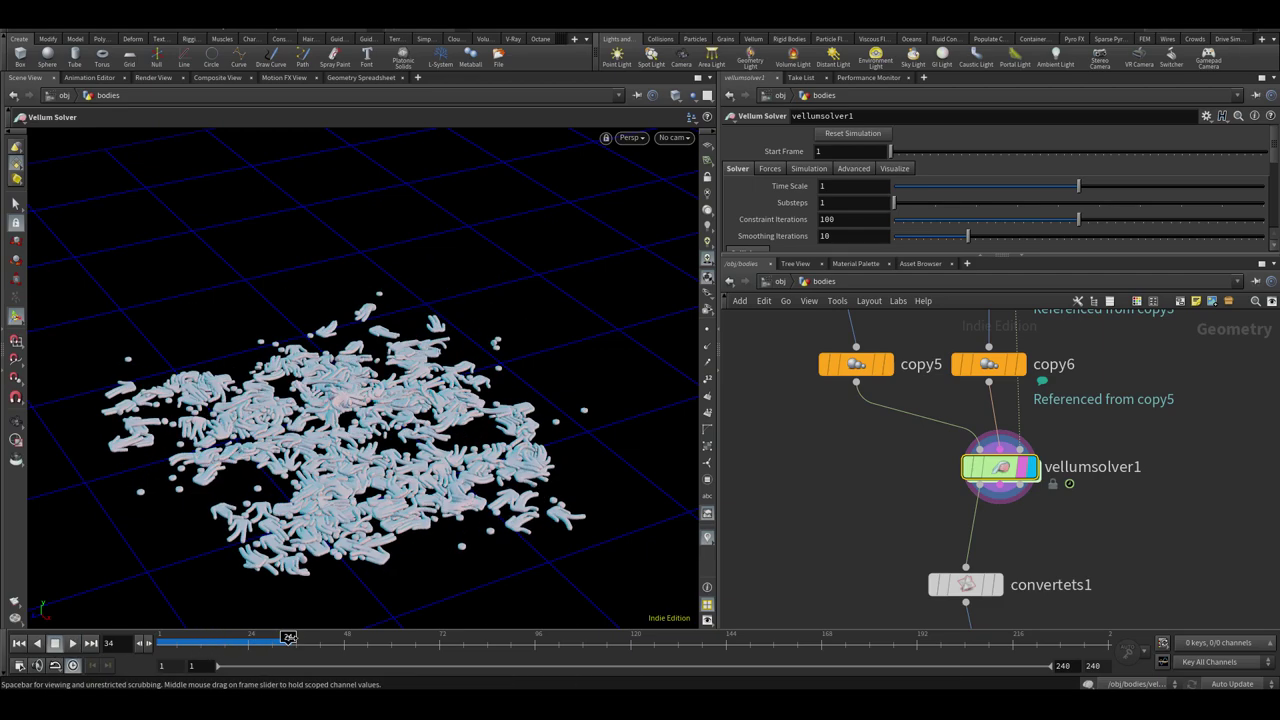
Display timeshift1 and set a new frame for it to hold
{"action": "middle_click_drag", "start_coordinate": [1160, 609], "coordinate": [1151, 443]}
{"action": "left_click", "coordinate": [971, 541]}
{"action": "left_click", "coordinate": [1003, 526]}
{"action": "left_click", "coordinate": [984, 525]}
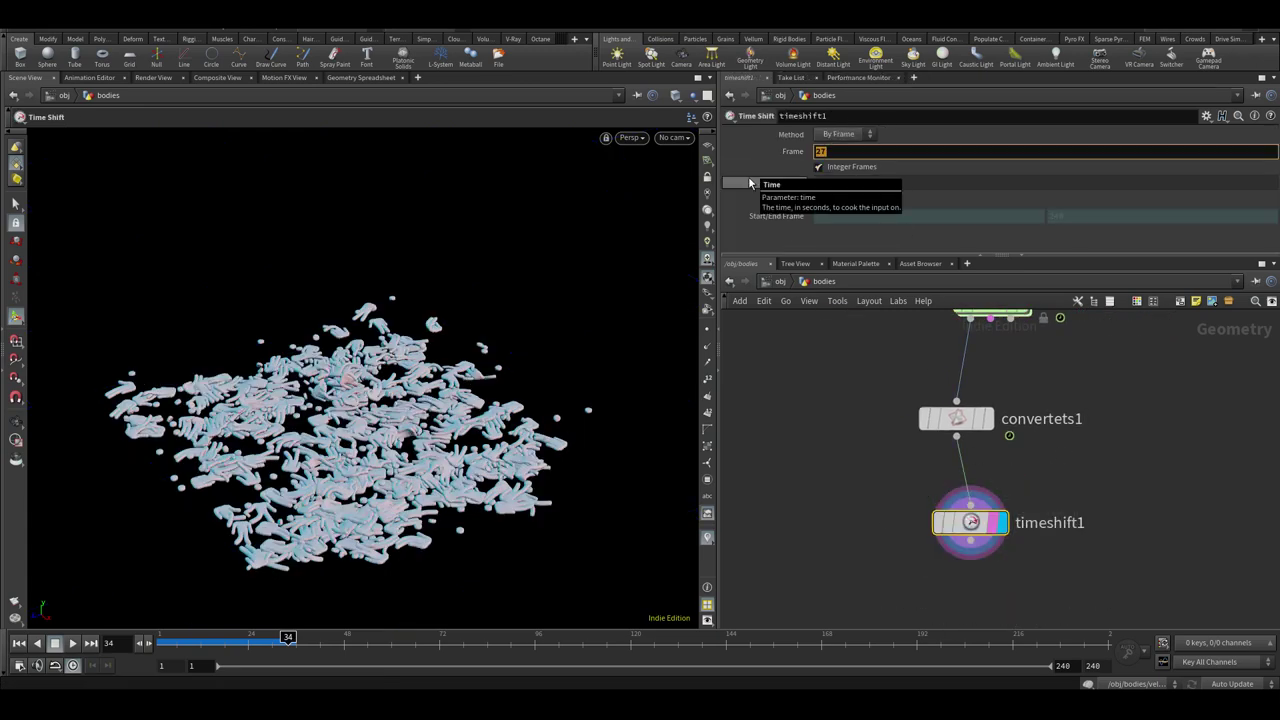
{"action": "type", "text": "80"}
{"action": "key", "text": "Return"}
Return to the object level and open the gameboy network around merge4
{"action": "left_click", "coordinate": [781, 283]}
{"action": "left_click_drag", "start_coordinate": [418, 364], "coordinate": [363, 328]}
{"action": "left_click_drag", "start_coordinate": [431, 392], "coordinate": [341, 517], "text": "alt"}
{"action": "scroll", "coordinate": [374, 399], "scroll_direction": "up", "scroll_amount": 2}
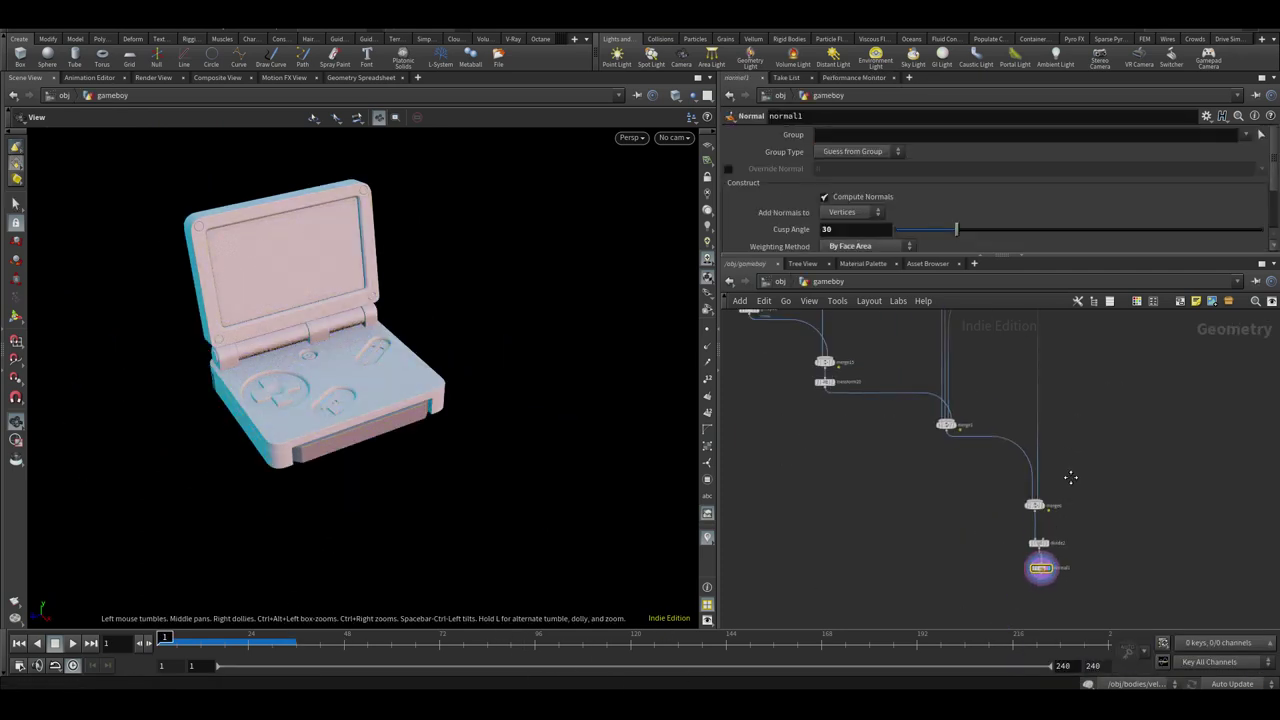
{"action": "middle_click_drag", "start_coordinate": [1028, 424], "coordinate": [997, 506]}
{"action": "scroll", "coordinate": [997, 500], "scroll_direction": "down", "scroll_amount": 2}
{"action": "middle_click_drag", "start_coordinate": [1070, 366], "coordinate": [986, 486]}
{"action": "scroll", "coordinate": [1018, 420], "scroll_direction": "up", "scroll_amount": 6}
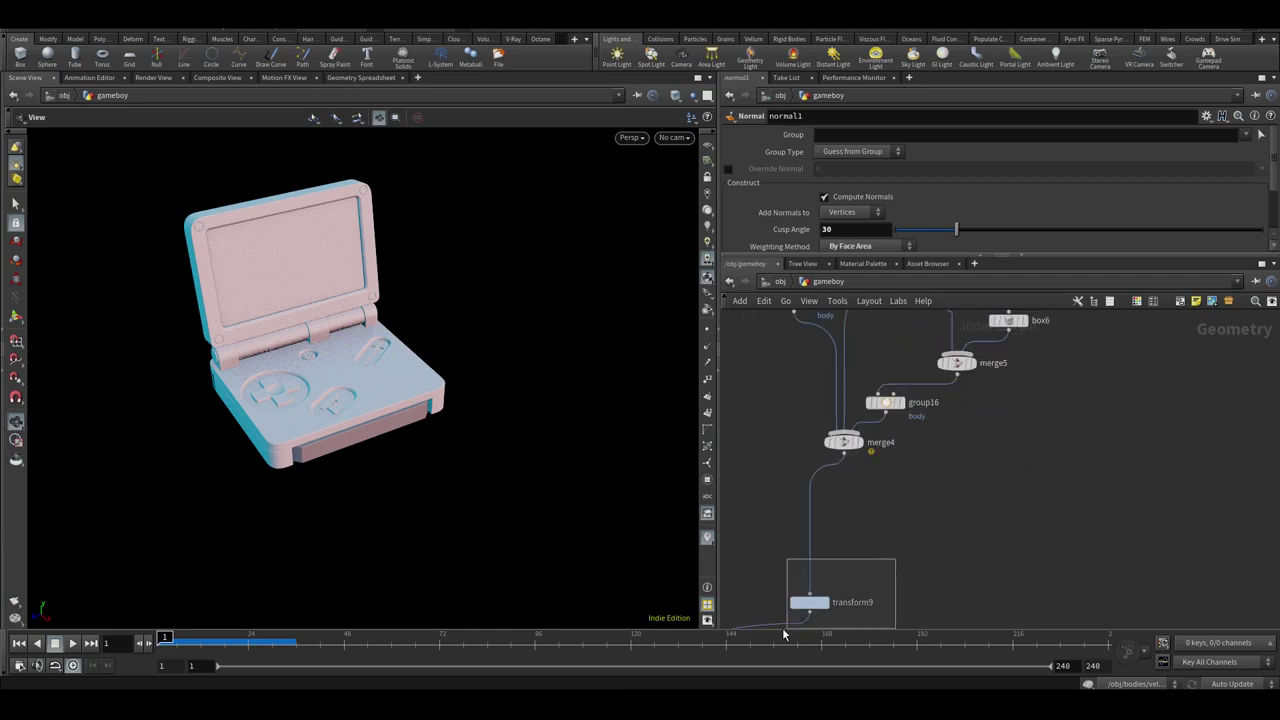
Add a Box node beside merge4 and activate its handles with merge4's lid displayed
{"action": "left_click", "coordinate": [824, 608]}
{"action": "key", "text": "Tab"}
{"action": "type", "text": "box"}
{"action": "key", "text": "Return"}
{"action": "middle_click_drag", "start_coordinate": [962, 437], "coordinate": [956, 502]}
{"action": "left_click", "coordinate": [994, 517]}
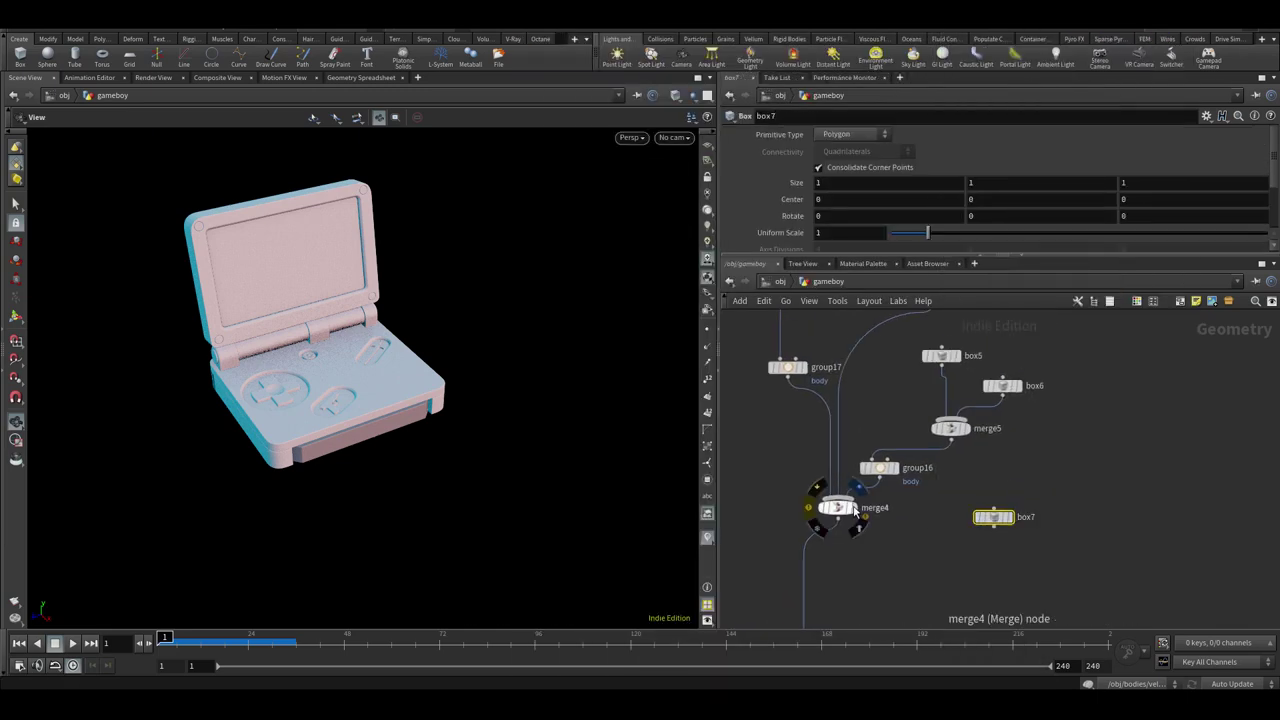
{"action": "left_click", "coordinate": [850, 509]}
{"action": "left_click", "coordinate": [842, 510]}
{"action": "left_click", "coordinate": [994, 517]}
{"action": "key", "text": "Return"}
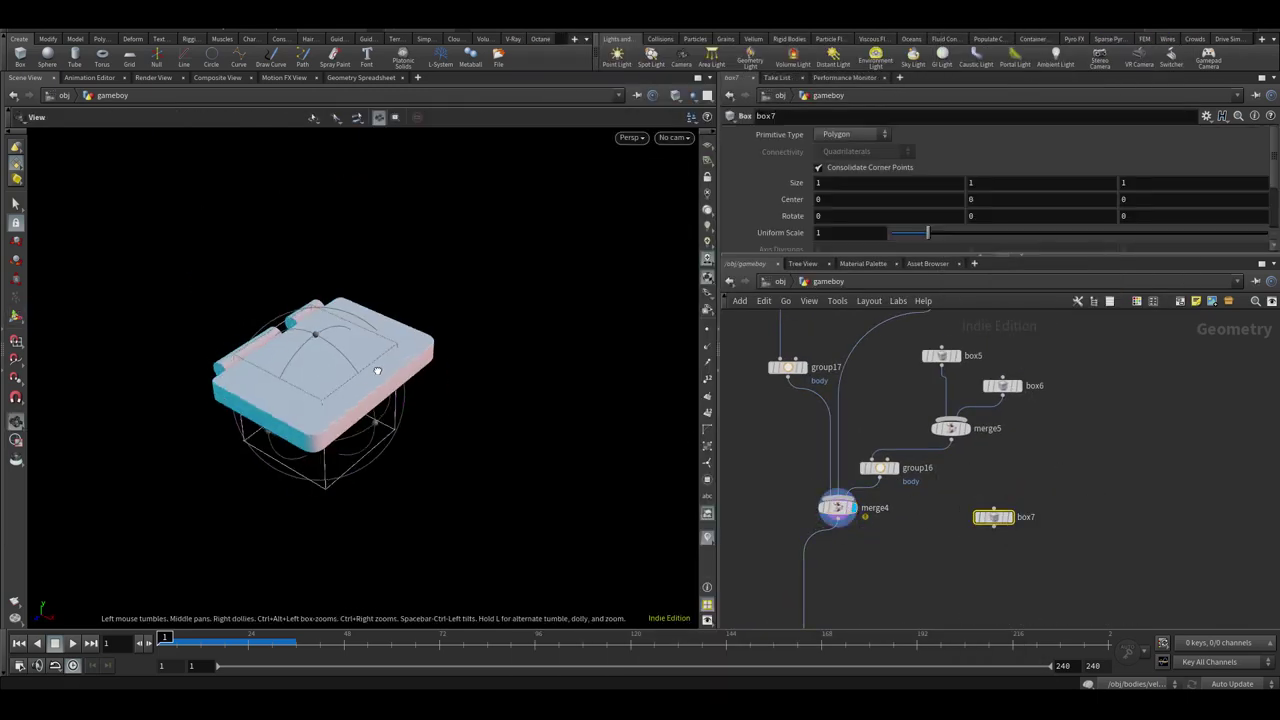
{"action": "key", "text": "space+2"}
{"action": "scroll", "coordinate": [353, 362], "scroll_direction": "up", "scroll_amount": 3}
{"action": "middle_click_drag", "start_coordinate": [357, 348], "coordinate": [315, 382]}
{"action": "scroll", "coordinate": [313, 408], "scroll_direction": "down", "scroll_amount": 3}
{"action": "left_click_drag", "start_coordinate": [197, 399], "coordinate": [216, 400]}
{"action": "left_click_drag", "start_coordinate": [344, 261], "coordinate": [345, 176]}
{"action": "scroll", "coordinate": [360, 470], "scroll_direction": "down", "scroll_amount": 3}
{"action": "middle_click_drag", "start_coordinate": [358, 484], "coordinate": [384, 389]}
{"action": "key", "text": "ctrl+z"}
{"action": "key", "text": "ctrl+z"}
Resize the box in the top view to about 1.15 by 1.67 to match the lid's outline
{"action": "middle_click_drag", "start_coordinate": [406, 279], "coordinate": [391, 348]}
{"action": "left_click_drag", "start_coordinate": [353, 256], "coordinate": [352, 184], "text": "ctrl"}
{"action": "left_click_drag", "start_coordinate": [246, 361], "coordinate": [260, 362]}
{"action": "left_click_drag", "start_coordinate": [463, 360], "coordinate": [504, 354]}
Fit the box to the lid's thickness in the front view, about 0.18 high and centered at about 0.36 in Y
{"action": "key", "text": "space+1"}
{"action": "key", "text": "space+2"}
{"action": "key", "text": "space+3"}
{"action": "scroll", "coordinate": [280, 477], "scroll_direction": "down", "scroll_amount": 3}
{"action": "left_click_drag", "start_coordinate": [383, 227], "coordinate": [383, 244]}
{"action": "left_click_drag", "start_coordinate": [384, 547], "coordinate": [373, 298]}
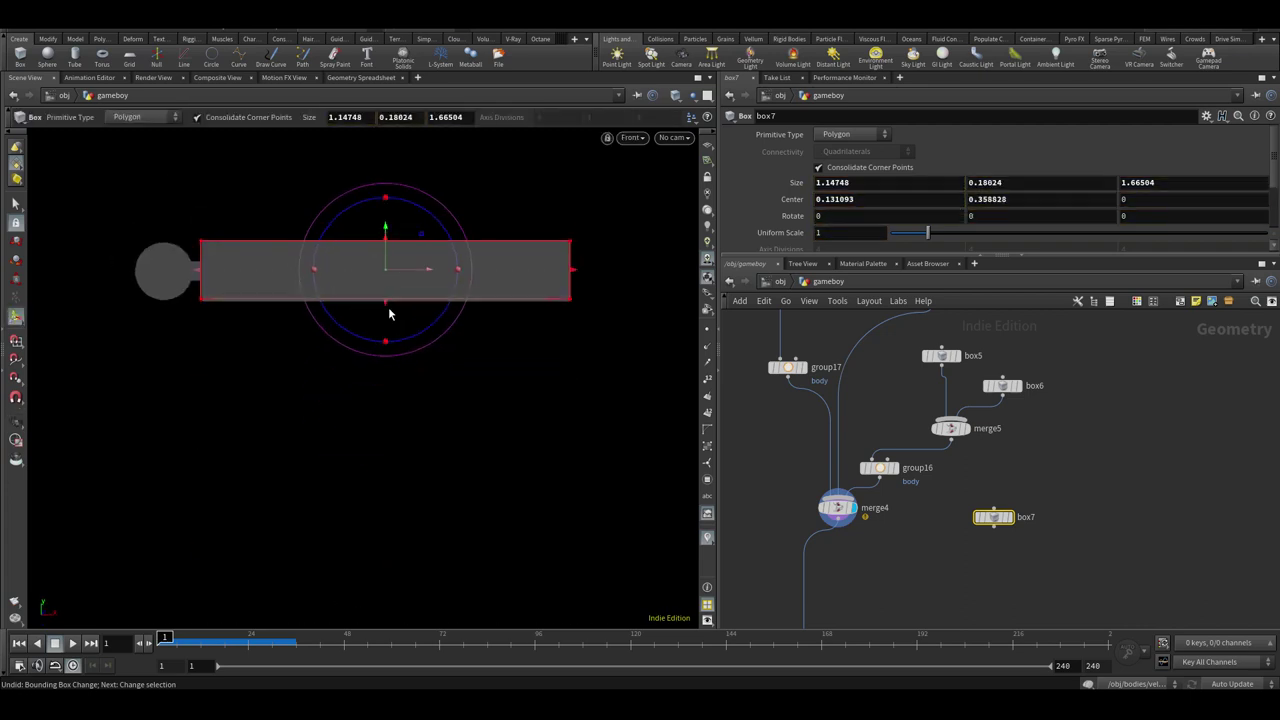
Compare box7 with the templated lid in perspective and delete the box7 node
{"action": "key", "text": "space+1"}
{"action": "scroll", "coordinate": [325, 378], "scroll_direction": "up", "scroll_amount": 5}
{"action": "mouse_move", "coordinate": [329, 392]}
{"action": "left_mouse_down", "text": "alt"}
{"action": "mouse_move", "coordinate": [326, 380]}
{"action": "mouse_move", "coordinate": [334, 400]}
{"action": "left_mouse_up", "text": "alt"}
{"action": "left_click", "coordinate": [1007, 517]}
{"action": "left_click", "coordinate": [850, 508]}
{"action": "key", "text": "s"}
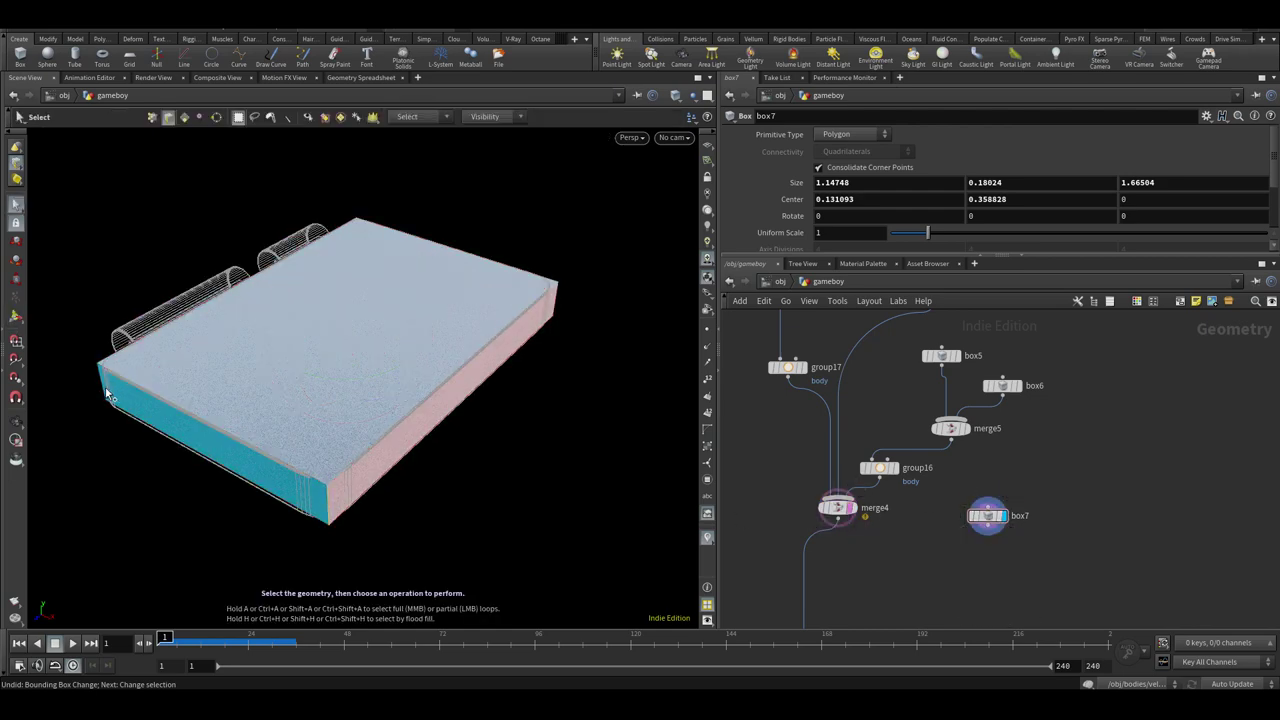
{"action": "left_click_drag", "start_coordinate": [595, 397], "coordinate": [558, 385], "text": "alt"}
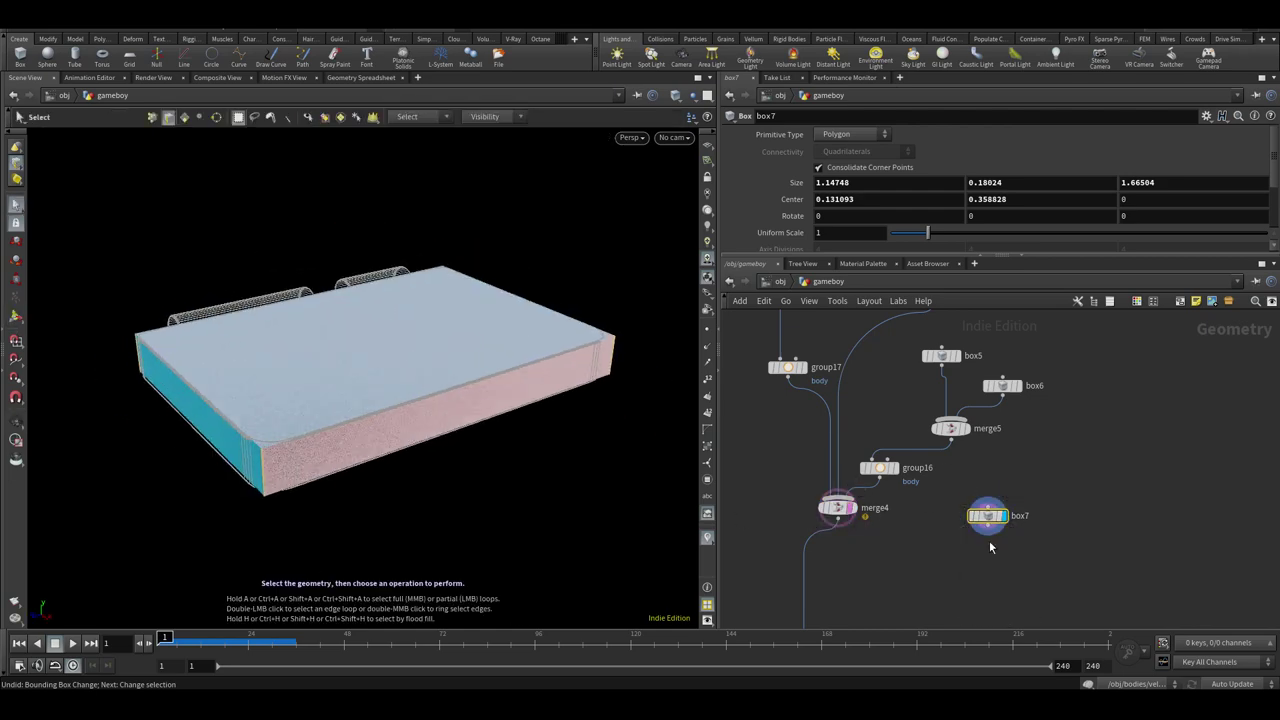
{"action": "key", "text": "Delete"}
Add a primitive group named collide between transform8 and the merge for the lid's body
{"action": "middle_click_drag", "start_coordinate": [952, 497], "coordinate": [1011, 506]}
{"action": "scroll", "coordinate": [1011, 506], "scroll_direction": "up", "scroll_amount": 3}
{"action": "left_click", "coordinate": [853, 527]}
{"action": "left_click", "coordinate": [917, 462]}
{"action": "middle_click_drag", "start_coordinate": [935, 425], "coordinate": [960, 588]}
{"action": "left_click", "coordinate": [1033, 335]}
{"action": "middle_click_drag", "start_coordinate": [985, 380], "coordinate": [964, 451]}
{"action": "right_click", "coordinate": [916, 464]}
{"action": "type", "text": "group"}
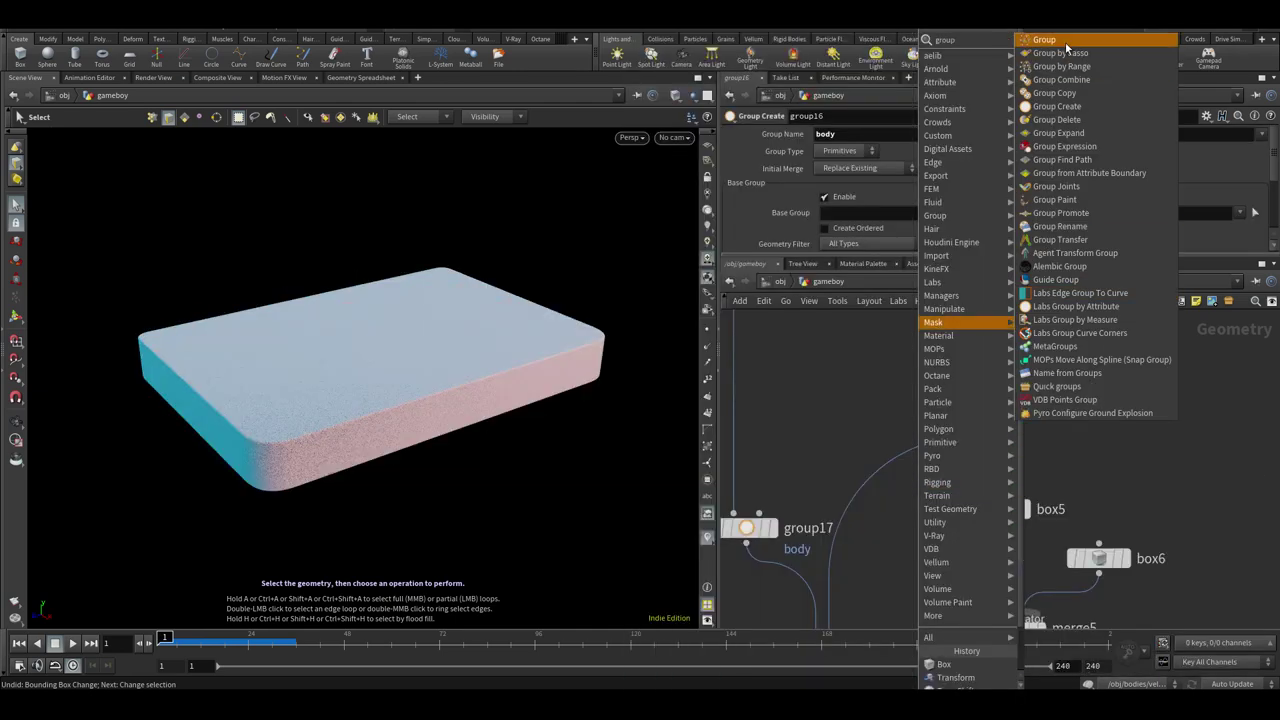
{"action": "key", "text": "Return"}
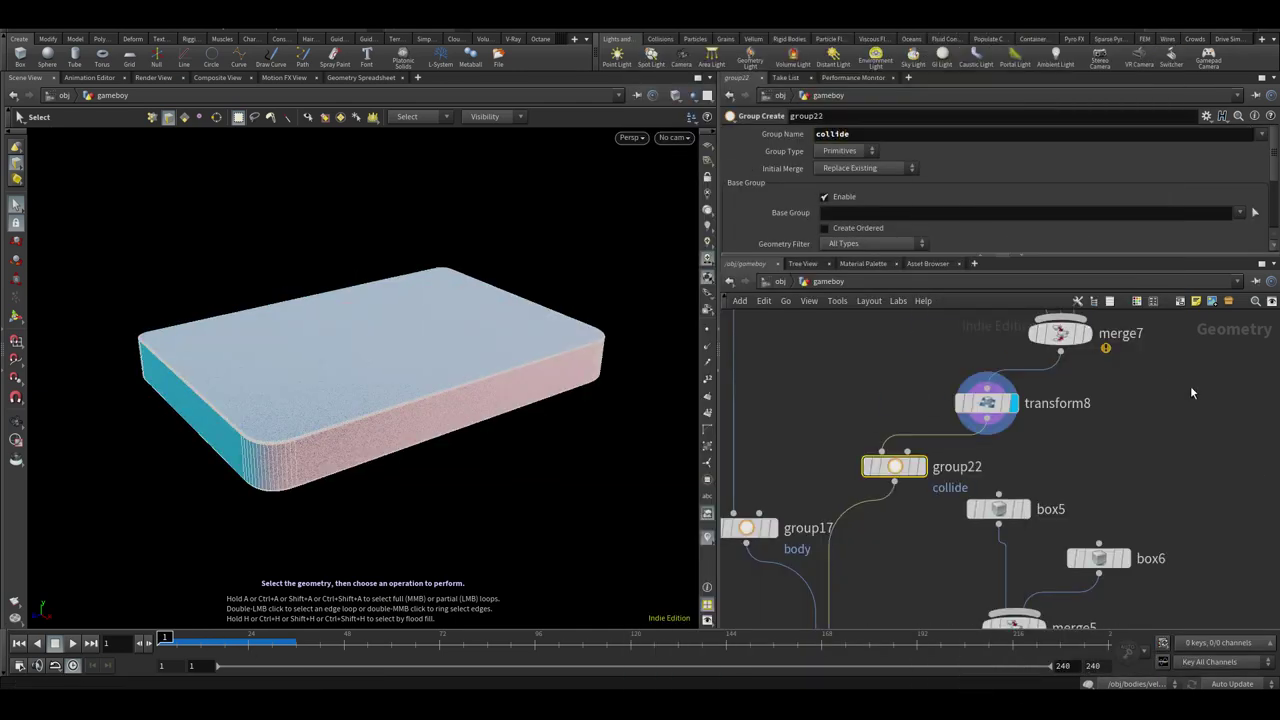
Examine the lower half's pieces in the network, displaying boolean8 and inspecting the group19 body piece
{"action": "scroll", "coordinate": [1161, 385], "scroll_direction": "down", "scroll_amount": 4}
{"action": "middle_click_drag", "start_coordinate": [1161, 385], "coordinate": [1123, 466]}
{"action": "scroll", "coordinate": [1122, 464], "scroll_direction": "up", "scroll_amount": 3}
{"action": "scroll", "coordinate": [1108, 466], "scroll_direction": "down", "scroll_amount": 1}
{"action": "left_click_drag", "start_coordinate": [903, 567], "coordinate": [984, 452]}
{"action": "scroll", "coordinate": [1140, 450], "scroll_direction": "down", "scroll_amount": 5}
{"action": "middle_click_drag", "start_coordinate": [923, 594], "coordinate": [1010, 420]}
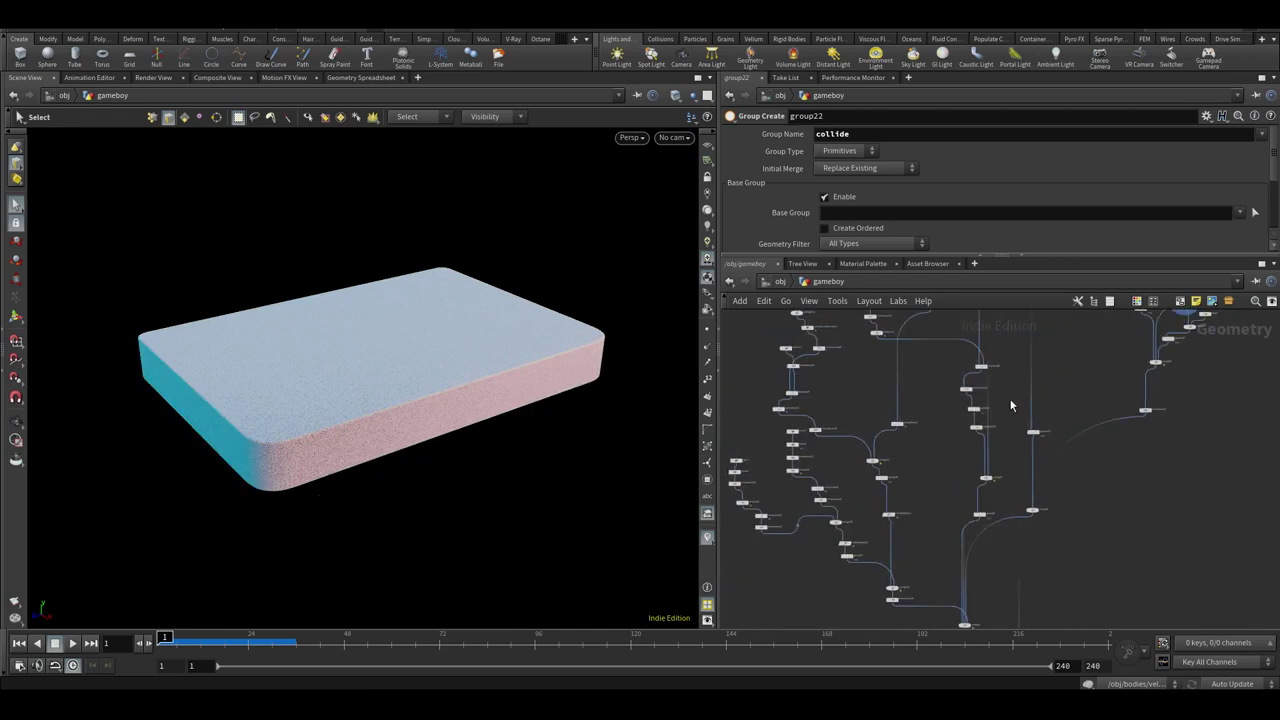
{"action": "scroll", "coordinate": [931, 435], "scroll_direction": "up", "scroll_amount": 5}
{"action": "left_click", "coordinate": [913, 444]}
{"action": "scroll", "coordinate": [930, 470], "scroll_direction": "down", "scroll_amount": 3}
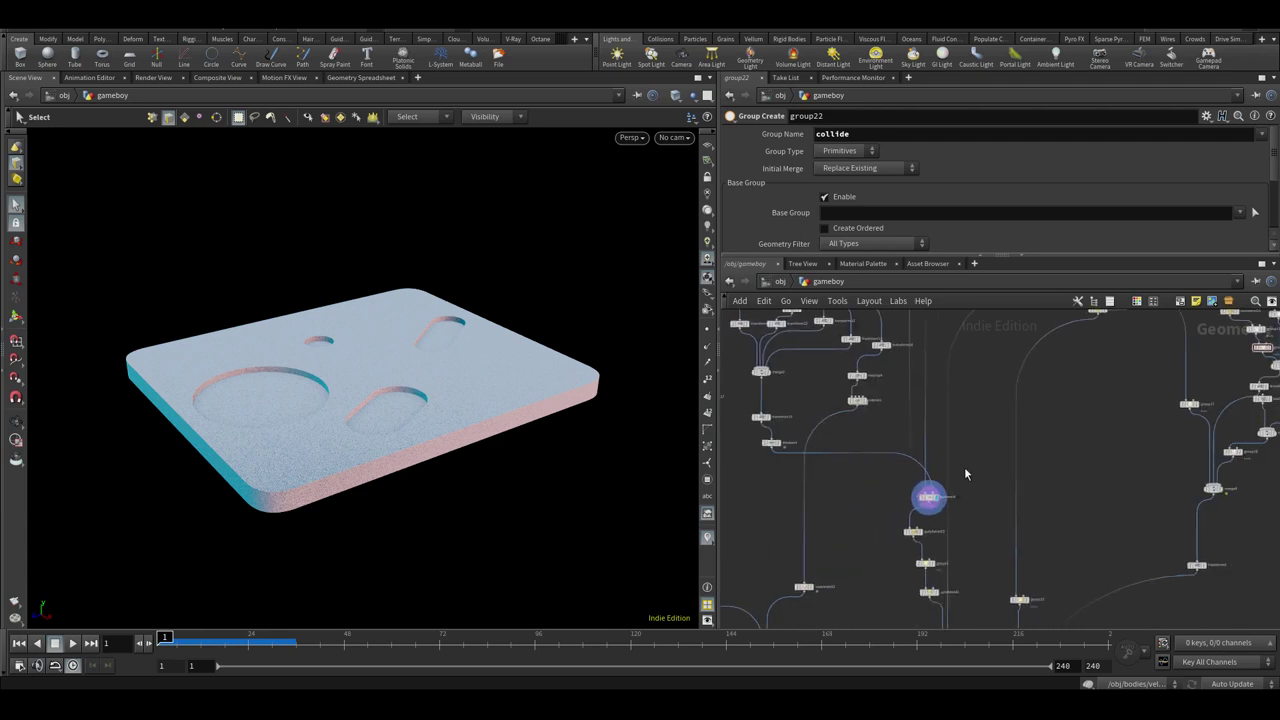
{"action": "scroll", "coordinate": [878, 482], "scroll_direction": "up", "scroll_amount": 1}
{"action": "middle_click_drag", "start_coordinate": [980, 380], "coordinate": [966, 545]}
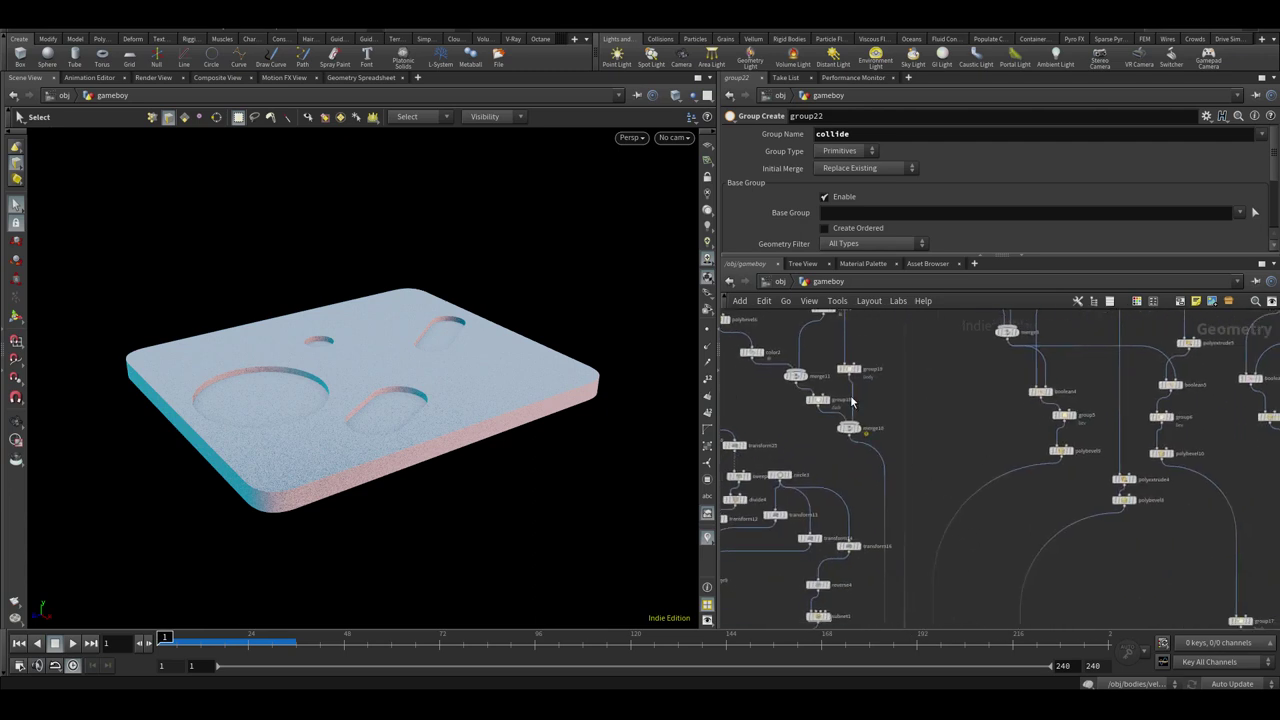
{"action": "scroll", "coordinate": [864, 398], "scroll_direction": "up", "scroll_amount": 4}
{"action": "left_click", "coordinate": [855, 343]}
{"action": "left_click", "coordinate": [862, 343]}
{"action": "scroll", "coordinate": [877, 425], "scroll_direction": "down", "scroll_amount": 4}
{"action": "middle_click_drag", "start_coordinate": [912, 585], "coordinate": [941, 446]}
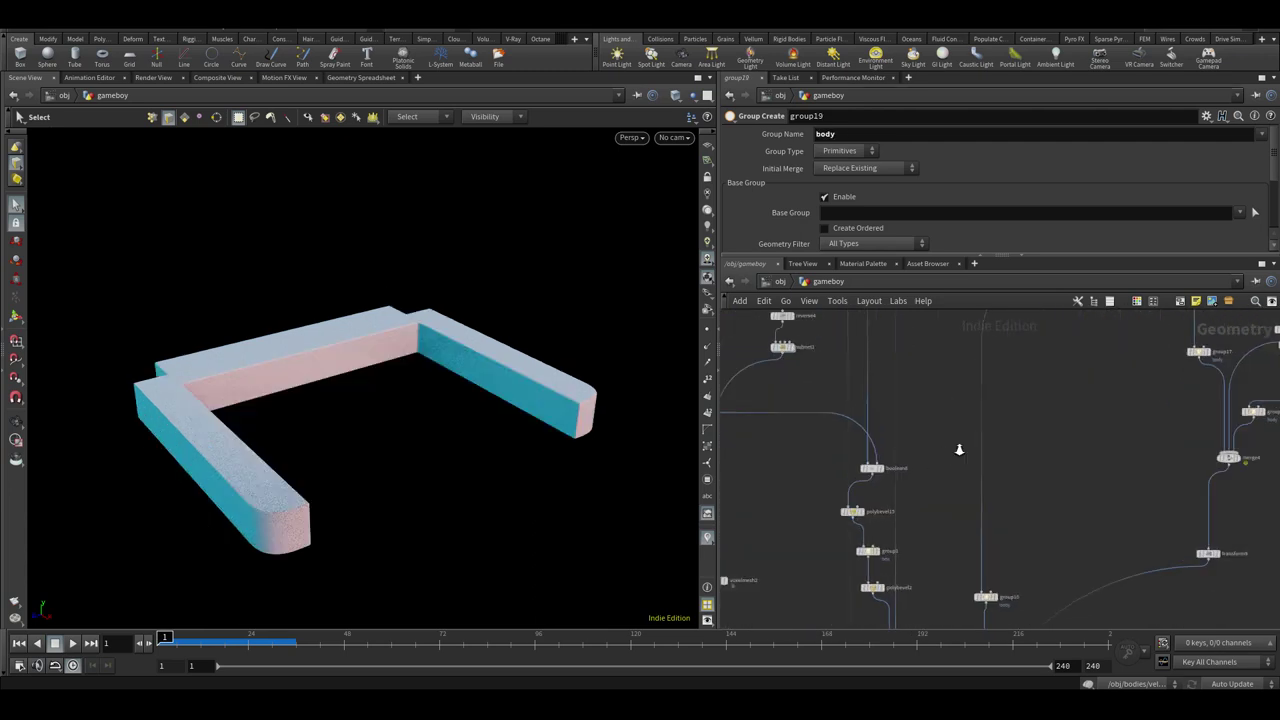
Add a primitive group named collide after polybevel2 on the control plate's branch
{"action": "scroll", "coordinate": [941, 446], "scroll_direction": "up", "scroll_amount": 3}
{"action": "left_click", "coordinate": [842, 482]}
{"action": "key", "text": "Tab"}
{"action": "type", "text": "group"}
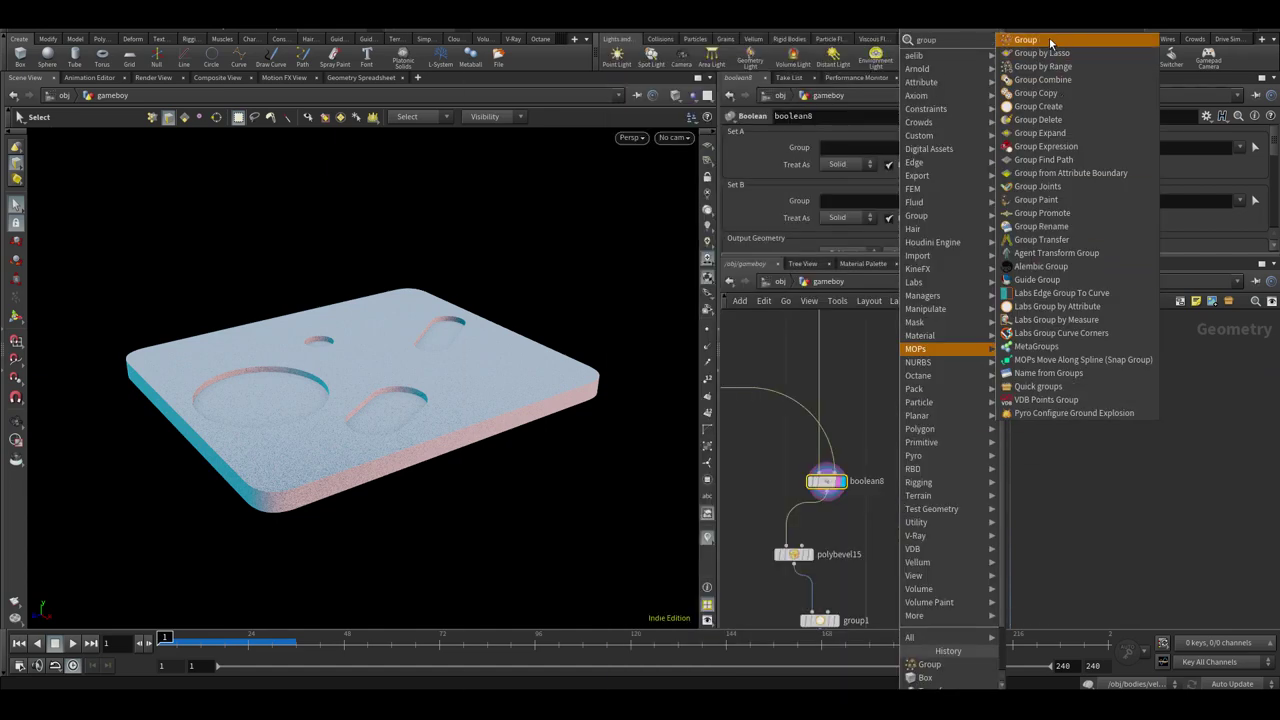
{"action": "key", "text": "Return"}
{"action": "middle_click_drag", "start_coordinate": [868, 590], "coordinate": [899, 427]}
{"action": "left_click", "coordinate": [878, 568]}
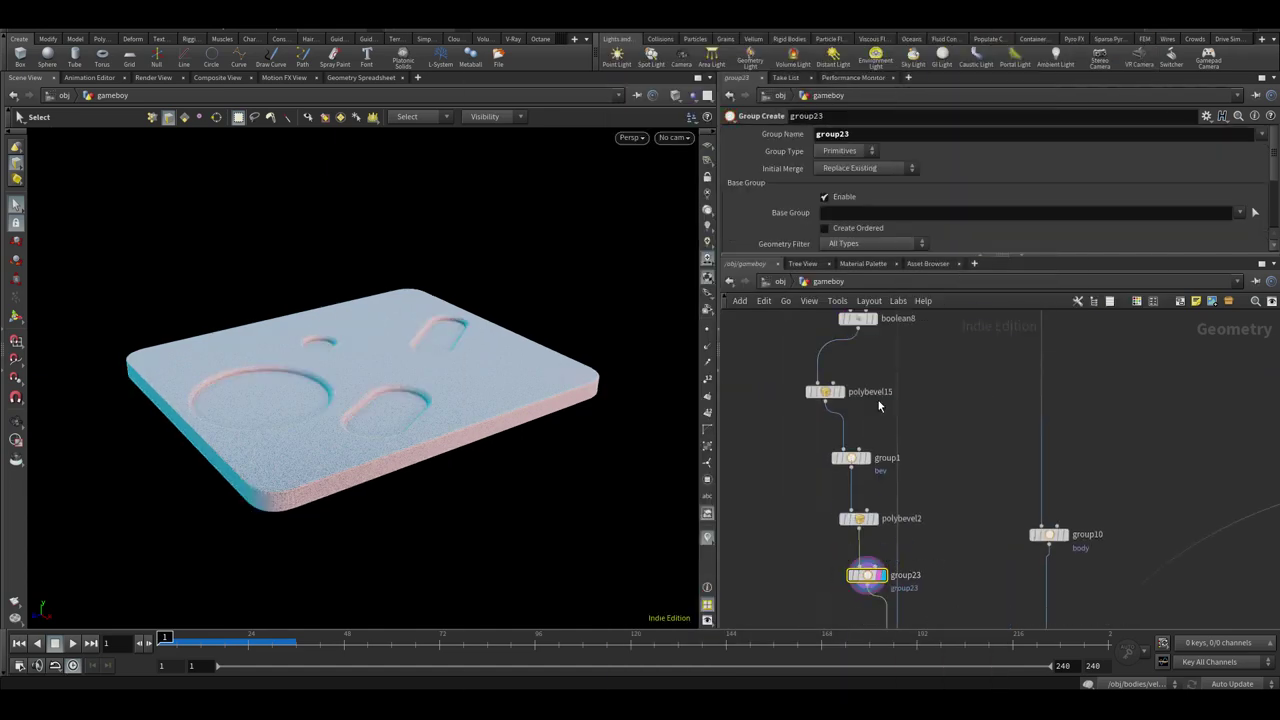
{"action": "scroll", "coordinate": [1137, 414], "scroll_direction": "down", "scroll_amount": 4}
{"action": "middle_click_drag", "start_coordinate": [1122, 588], "coordinate": [1047, 430]}
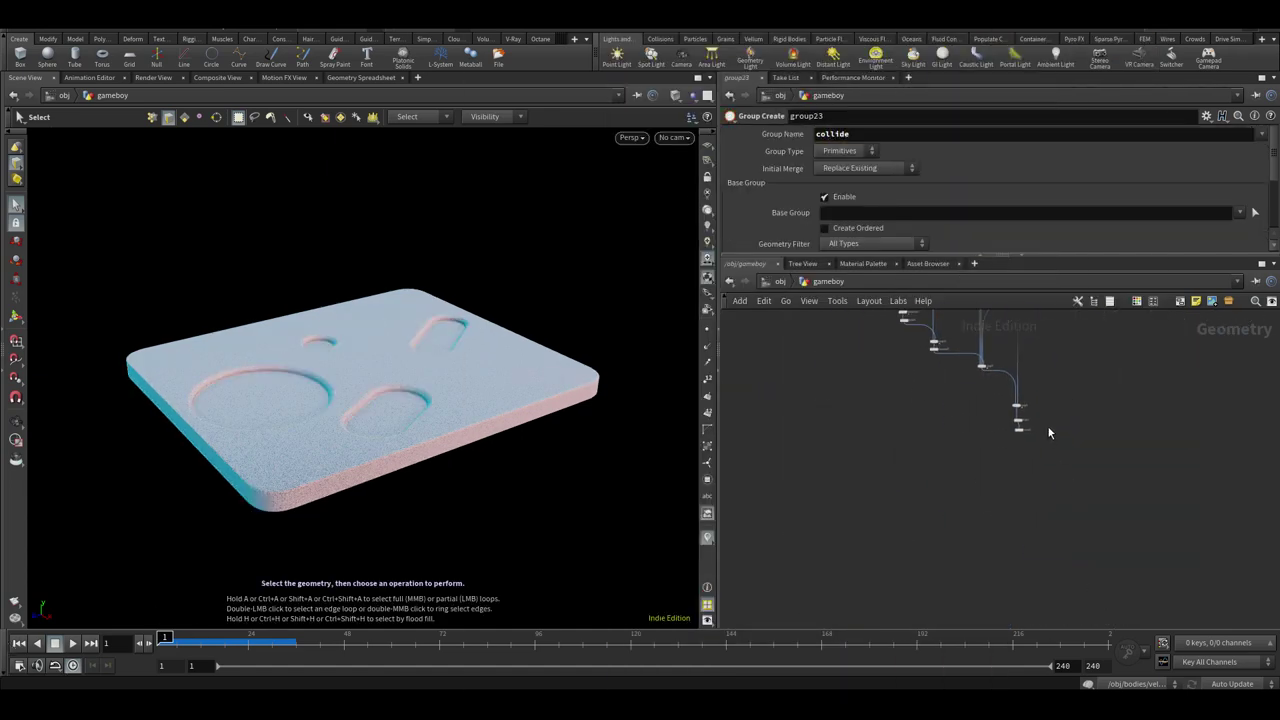
Switch to the bodies network and add an Object Merge node beside the Vellum solver chain
{"action": "scroll", "coordinate": [1050, 426], "scroll_direction": "up", "scroll_amount": 5}
{"action": "left_click", "coordinate": [910, 487]}
{"action": "left_click", "coordinate": [1001, 451]}
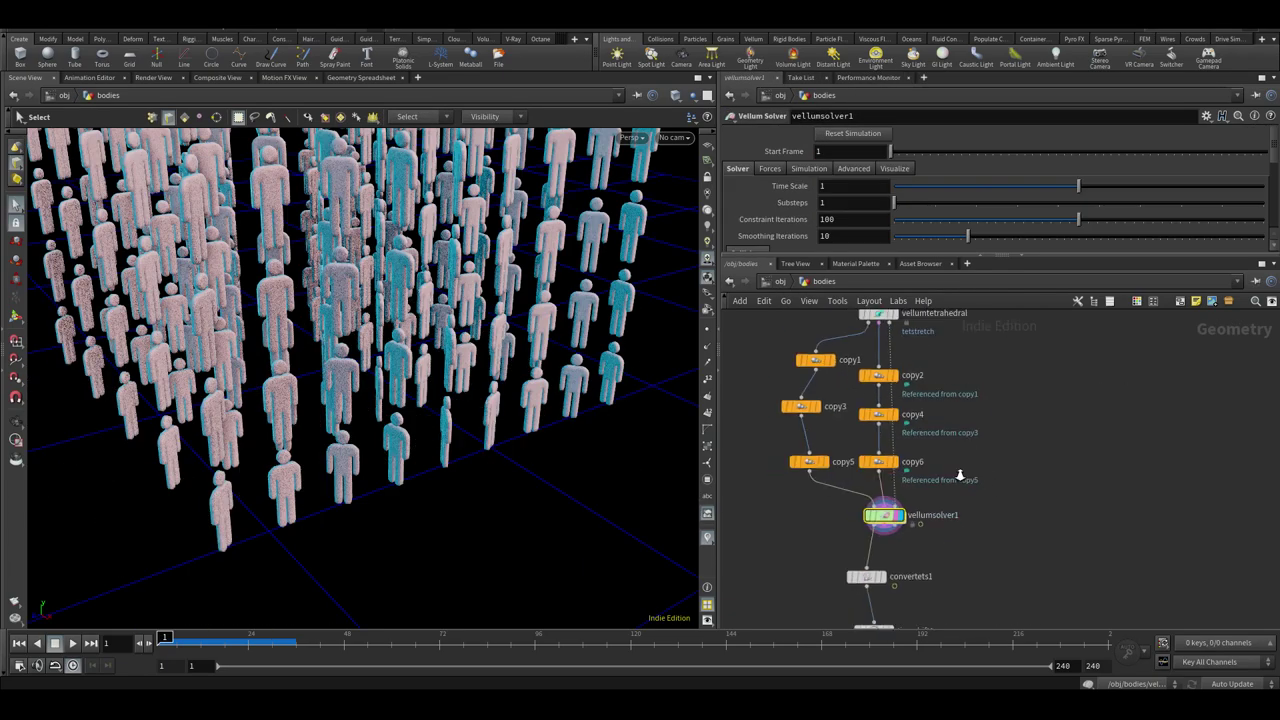
{"action": "key", "text": "Tab"}
{"action": "type", "text": "obje"}
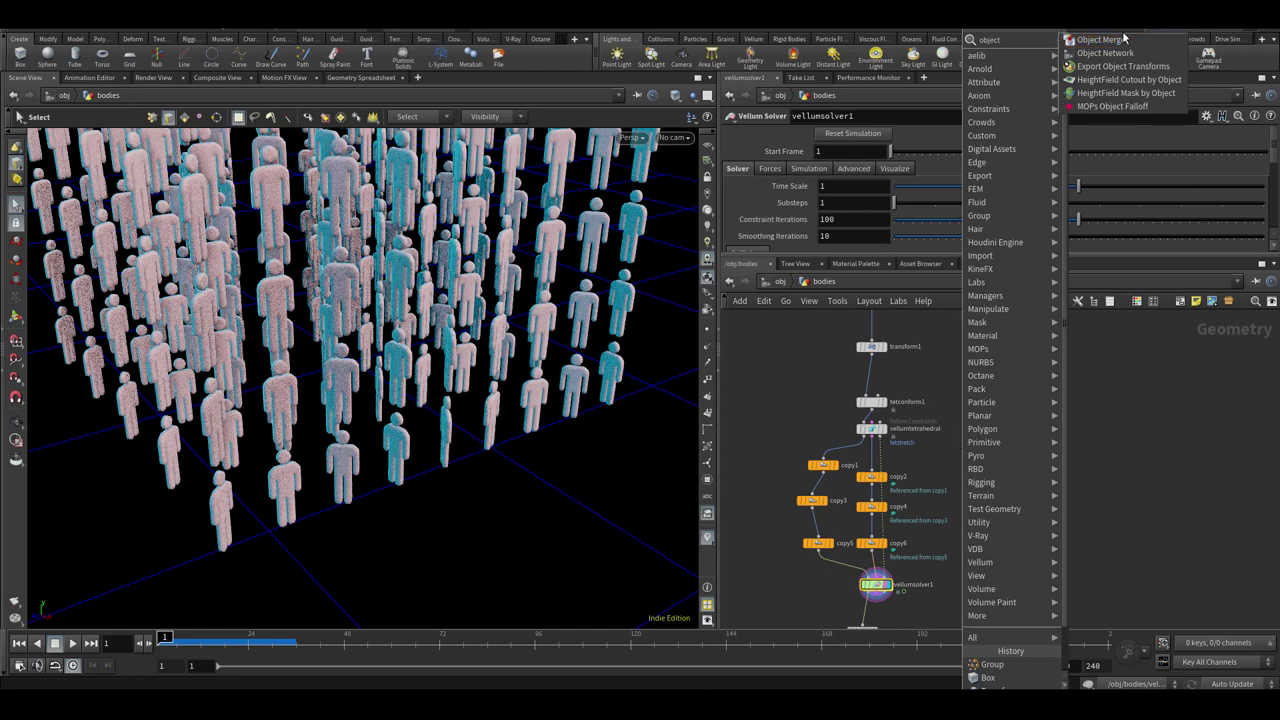
{"action": "left_click", "coordinate": [1122, 38]}
{"action": "left_click", "coordinate": [1019, 409]}
{"action": "left_click", "coordinate": [1031, 409]}
Enlarge the parameter area and add a Null named OUT after normal1 in the gameboy network
{"action": "left_click_drag", "start_coordinate": [938, 256], "coordinate": [945, 350]}
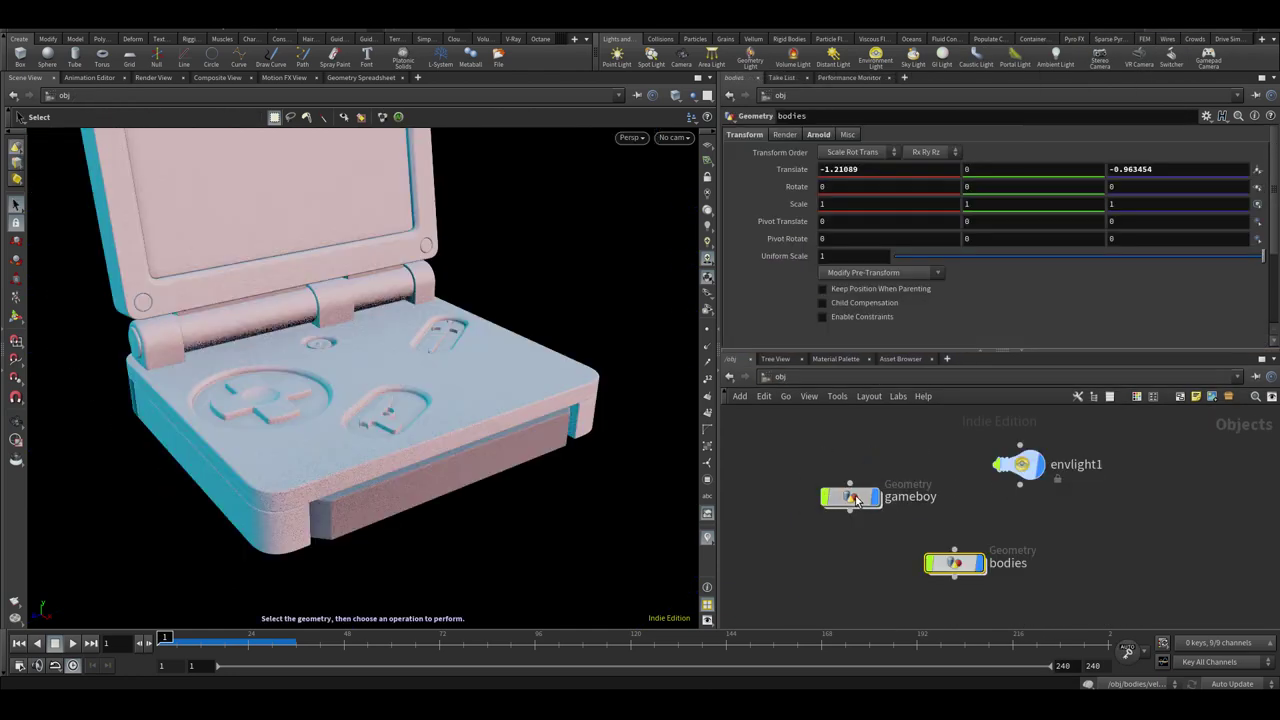
{"action": "key", "text": "Tab"}
{"action": "left_click", "coordinate": [1051, 45]}
{"action": "left_click", "coordinate": [907, 555]}
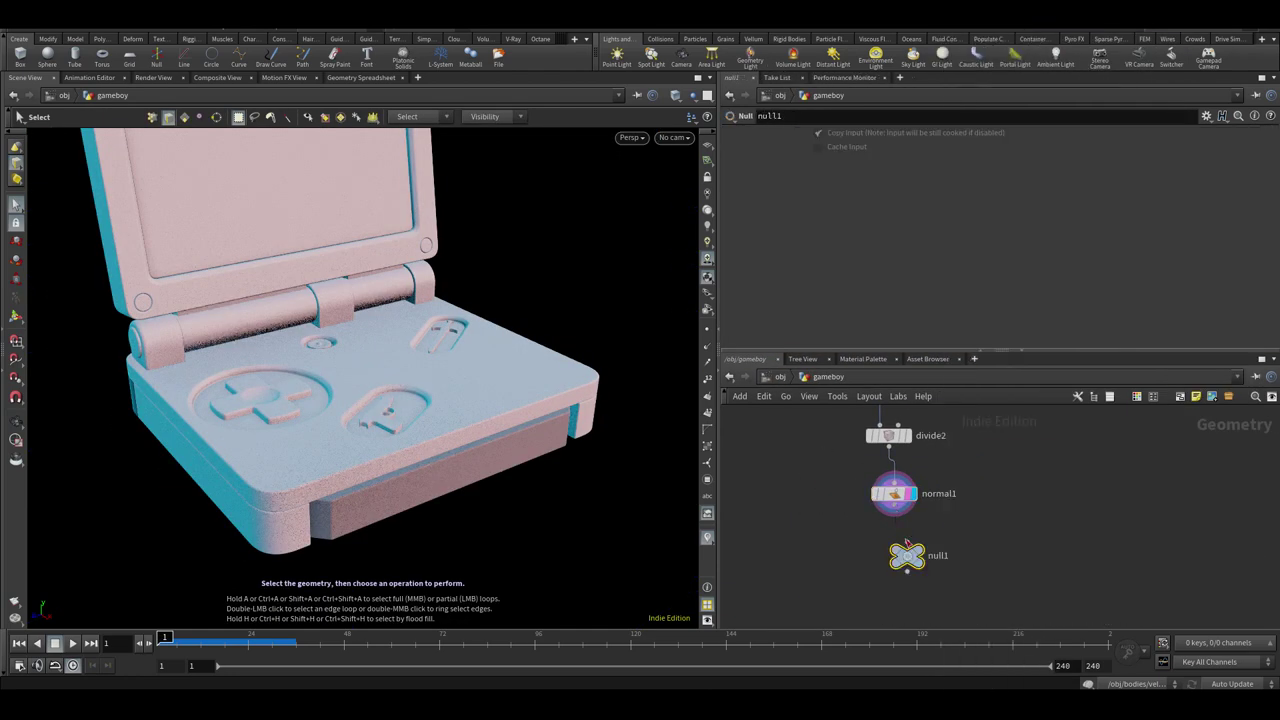
{"action": "left_click", "coordinate": [938, 555]}
{"action": "type", "text": "OUT"}
{"action": "key", "text": "Return"}
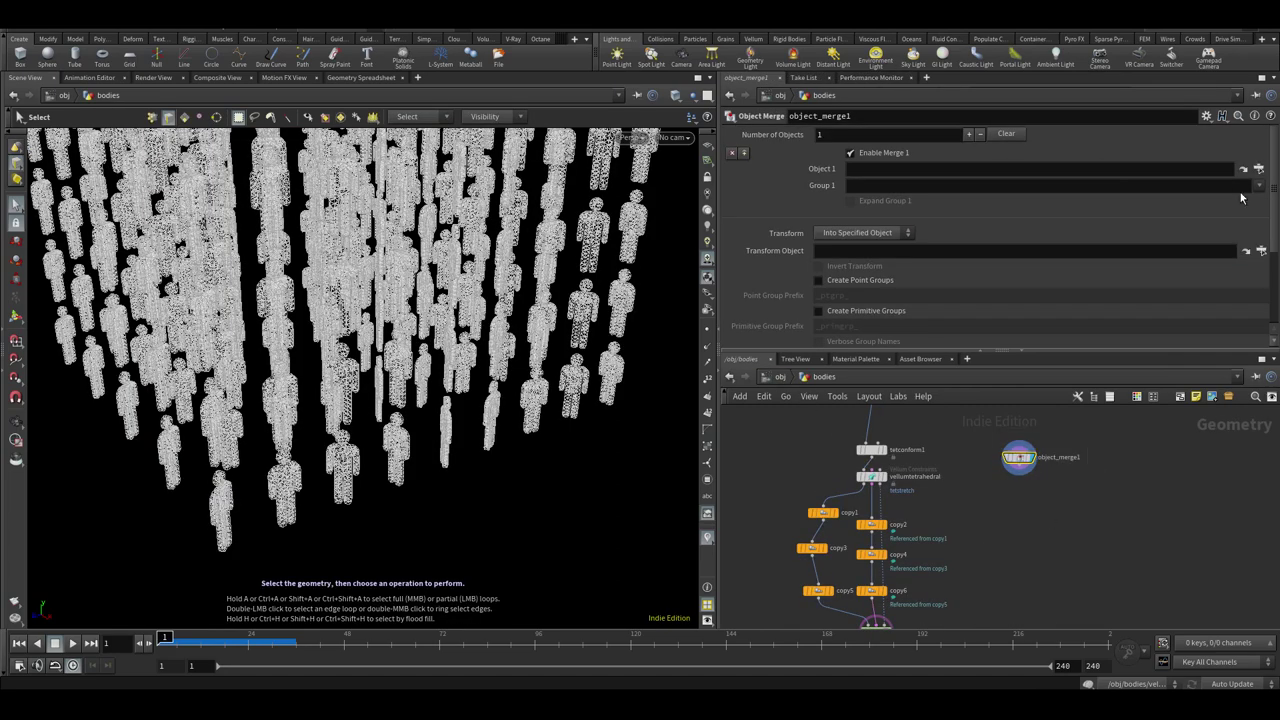
Set object_merge1 in the bodies network to import /obj/gameboy/OUT and make room below it
{"action": "left_click", "coordinate": [1262, 168]}
{"action": "left_click", "coordinate": [1139, 103]}
{"action": "left_click", "coordinate": [1139, 139]}
{"action": "left_click", "coordinate": [1172, 151]}
{"action": "left_click", "coordinate": [1159, 284]}
{"action": "scroll", "coordinate": [1042, 495], "scroll_direction": "up", "scroll_amount": 5}
{"action": "left_click", "coordinate": [1012, 414]}
{"action": "left_click_drag", "start_coordinate": [990, 406], "coordinate": [958, 541]}
Add a Blast node under object_merge1 that keeps only the collide group and deletes unused groups
{"action": "key", "text": "Tab"}
{"action": "type", "text": "blast"}
{"action": "key", "text": "Return"}
{"action": "left_click", "coordinate": [958, 558]}
{"action": "left_click", "coordinate": [990, 558]}
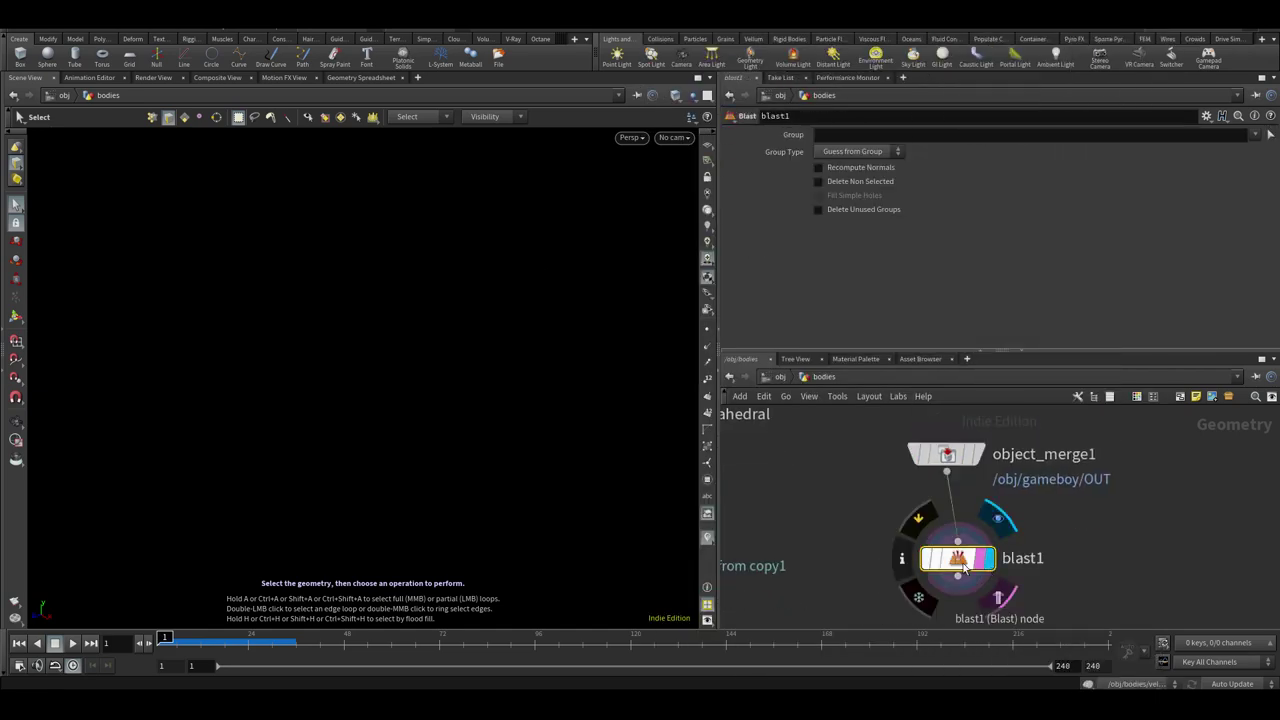
{"action": "left_click", "coordinate": [862, 182]}
{"action": "left_click", "coordinate": [865, 211]}
{"action": "left_click", "coordinate": [1255, 135]}
{"action": "left_click", "coordinate": [1216, 165]}
Compare the imported geometry with the Game Boy at object level and set object_merge1's Transform to Into This Object
{"action": "left_click_drag", "start_coordinate": [486, 288], "coordinate": [410, 296], "text": "alt"}
{"action": "left_click", "coordinate": [781, 377]}
{"action": "left_click_drag", "start_coordinate": [920, 454], "coordinate": [820, 521]}
{"action": "left_click_drag", "start_coordinate": [550, 368], "coordinate": [425, 360], "text": "alt"}
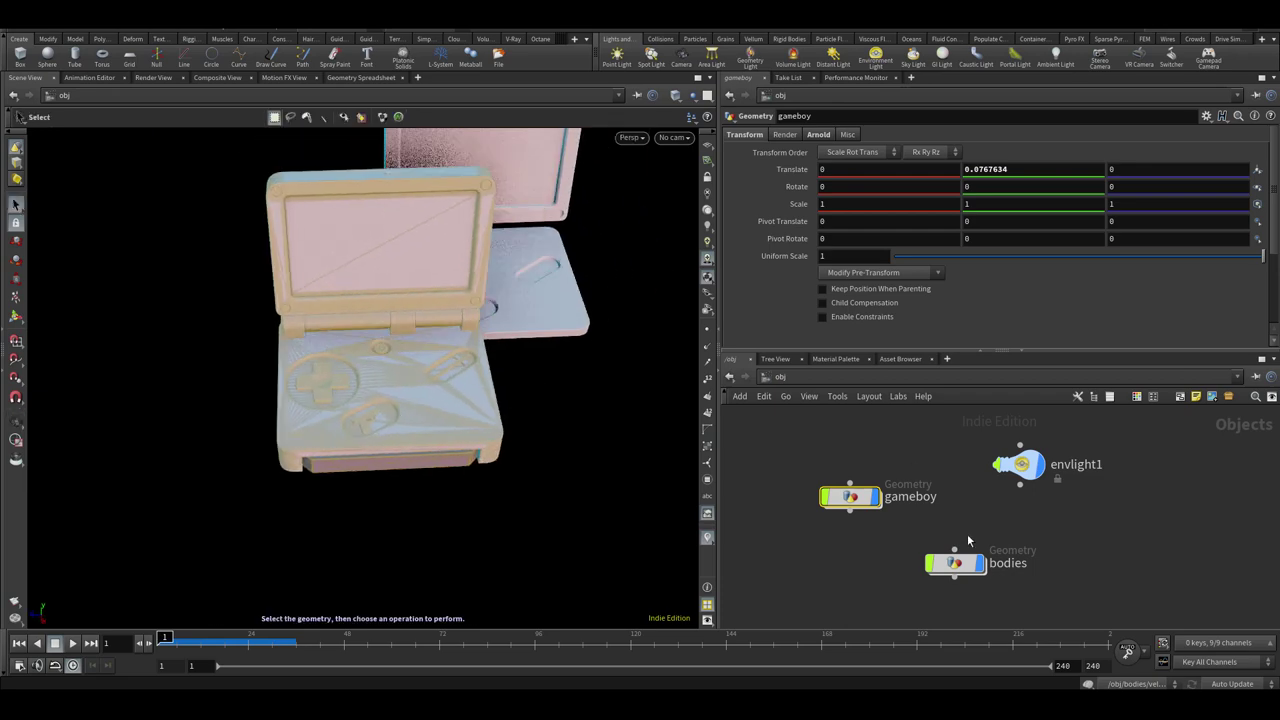
{"action": "double_click", "coordinate": [967, 566]}
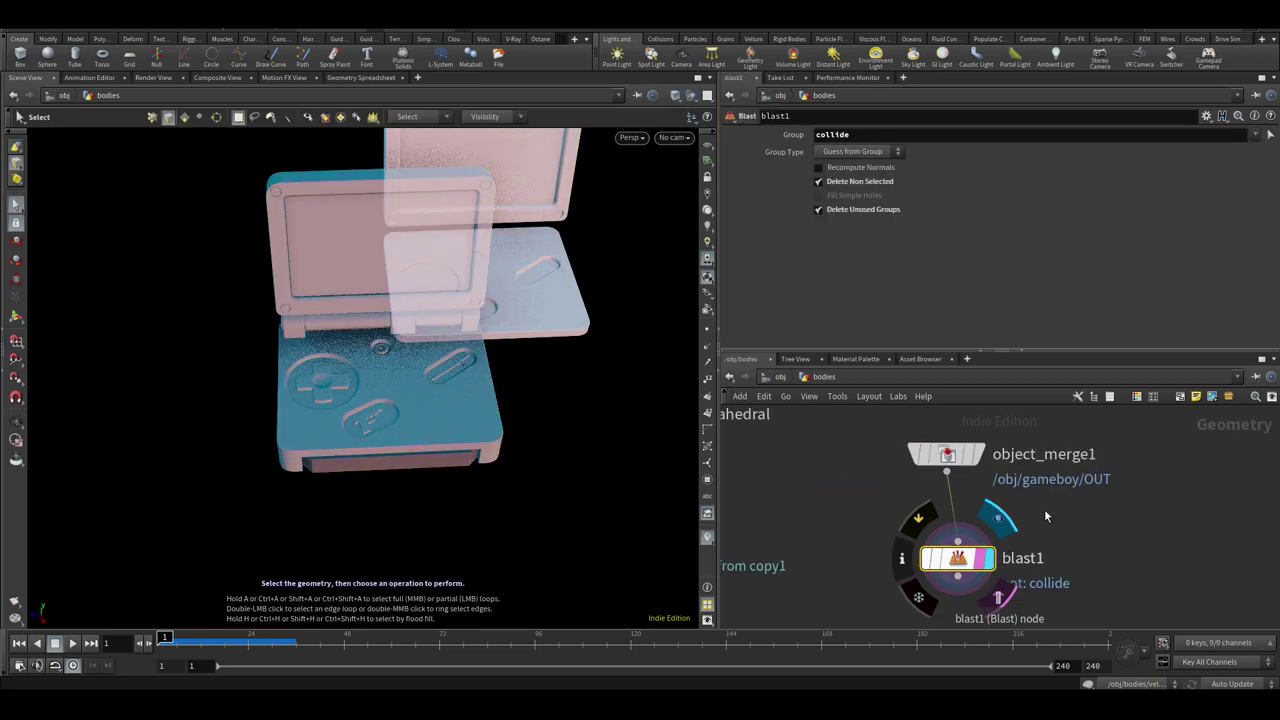
{"action": "left_click_drag", "start_coordinate": [1031, 500], "coordinate": [885, 417]}
{"action": "left_click", "coordinate": [865, 233]}
{"action": "left_click", "coordinate": [862, 261]}
Examine the Game Boy's alignment at object level and reopen the bodies network
{"action": "left_click", "coordinate": [781, 377]}
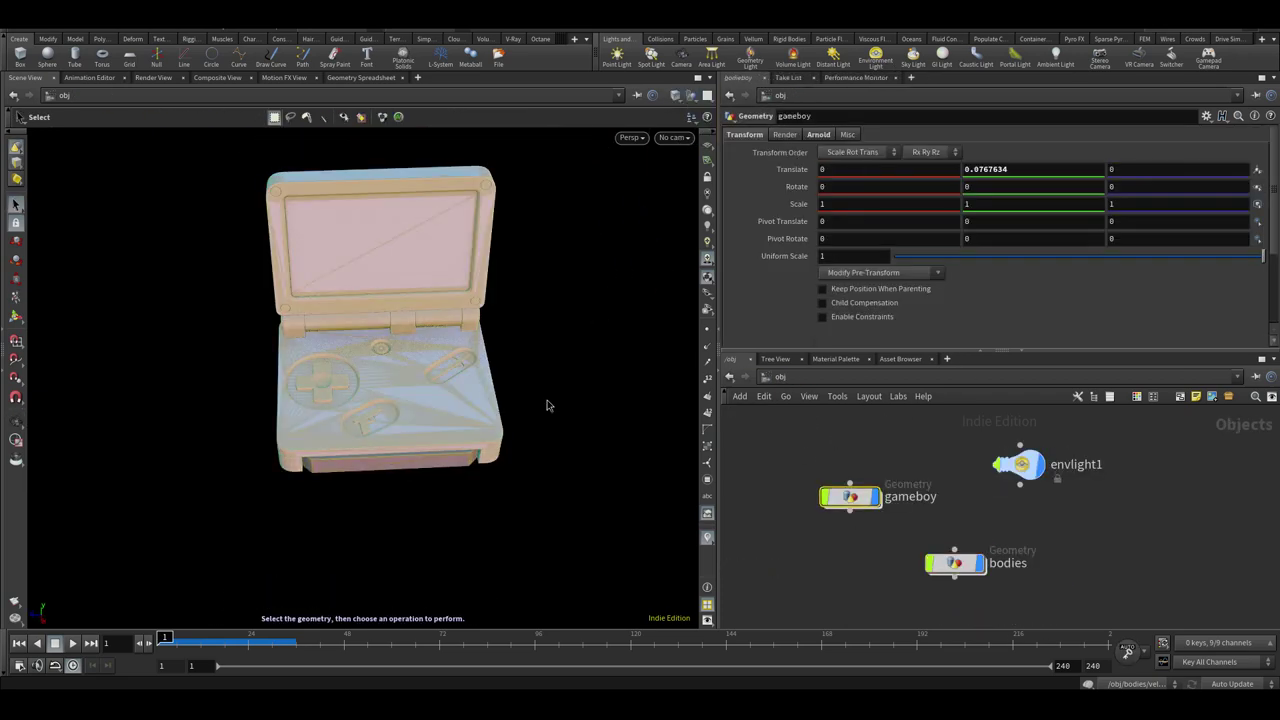
{"action": "left_click_drag", "start_coordinate": [375, 352], "coordinate": [471, 294], "text": "alt"}
{"action": "key", "text": "Return"}
{"action": "left_click_drag", "start_coordinate": [452, 342], "coordinate": [467, 297]}
{"action": "left_click_drag", "start_coordinate": [514, 289], "coordinate": [521, 297]}
{"action": "left_click_drag", "start_coordinate": [472, 351], "coordinate": [474, 352]}
{"action": "double_click", "coordinate": [964, 565]}
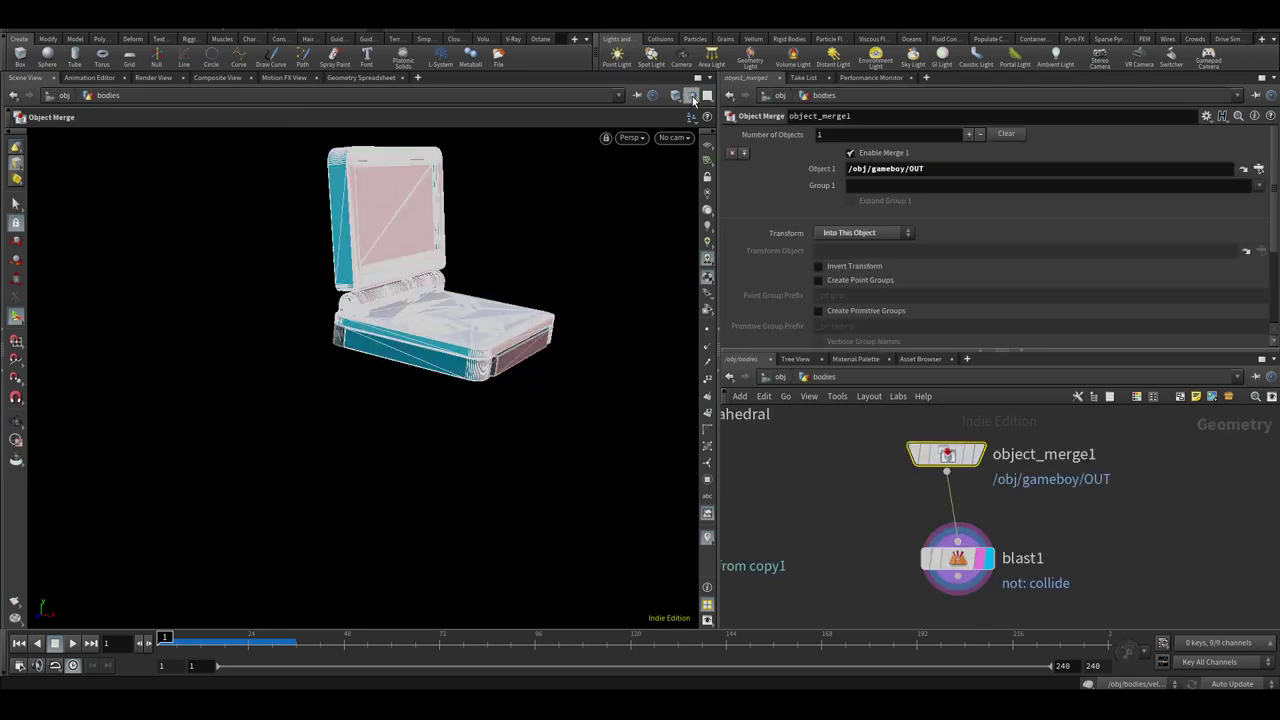
Wire blast1 into the collision input of vellumsolver1
{"action": "left_click", "coordinate": [832, 525]}
{"action": "left_click_drag", "start_coordinate": [904, 491], "coordinate": [844, 536]}
{"action": "middle_click_drag", "start_coordinate": [844, 536], "coordinate": [866, 602]}
{"action": "left_click_drag", "start_coordinate": [938, 545], "coordinate": [914, 502]}
{"action": "key", "text": "ctrl+z"}
{"action": "left_click_drag", "start_coordinate": [939, 555], "coordinate": [896, 467]}
{"action": "left_click", "coordinate": [898, 474]}
{"action": "left_click_drag", "start_coordinate": [799, 493], "coordinate": [794, 487]}
{"action": "middle_click_drag", "start_coordinate": [838, 551], "coordinate": [852, 455]}
Make room around the Vellum solver and insert a Transform node below copy5
{"action": "scroll", "coordinate": [872, 536], "scroll_direction": "up", "scroll_amount": 3}
{"action": "left_click", "coordinate": [859, 578]}
{"action": "left_click_drag", "start_coordinate": [902, 560], "coordinate": [843, 608]}
{"action": "middle_click_drag", "start_coordinate": [881, 491], "coordinate": [1012, 412]}
{"action": "left_click_drag", "start_coordinate": [964, 499], "coordinate": [920, 519]}
{"action": "key", "text": "Tab"}
{"action": "type", "text": "tr"}
{"action": "key", "text": "Return"}
{"action": "left_click", "coordinate": [850, 484]}
{"action": "left_click_drag", "start_coordinate": [852, 486], "coordinate": [800, 491]}
Create a reference copy of transform2 and insert it between copy6 and the Vellum solver
{"action": "right_click", "coordinate": [800, 491]}
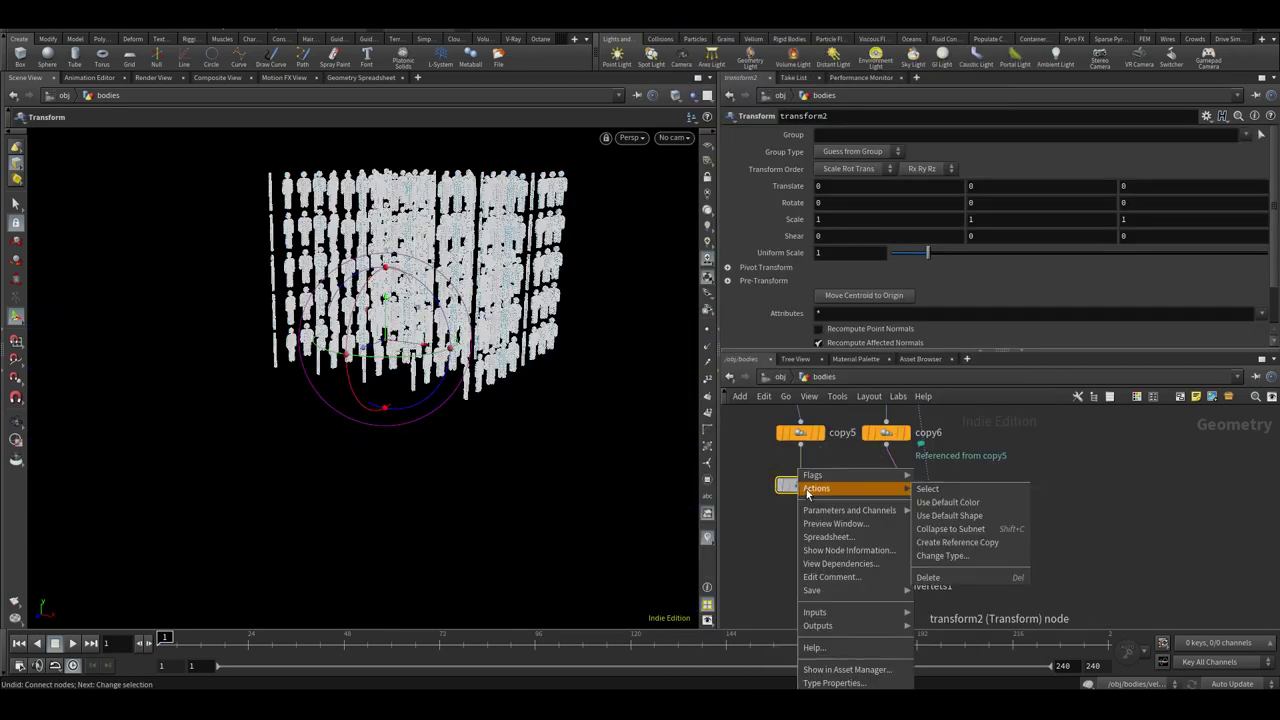
{"action": "left_click", "coordinate": [955, 542]}
{"action": "left_click_drag", "start_coordinate": [1094, 513], "coordinate": [1091, 540]}
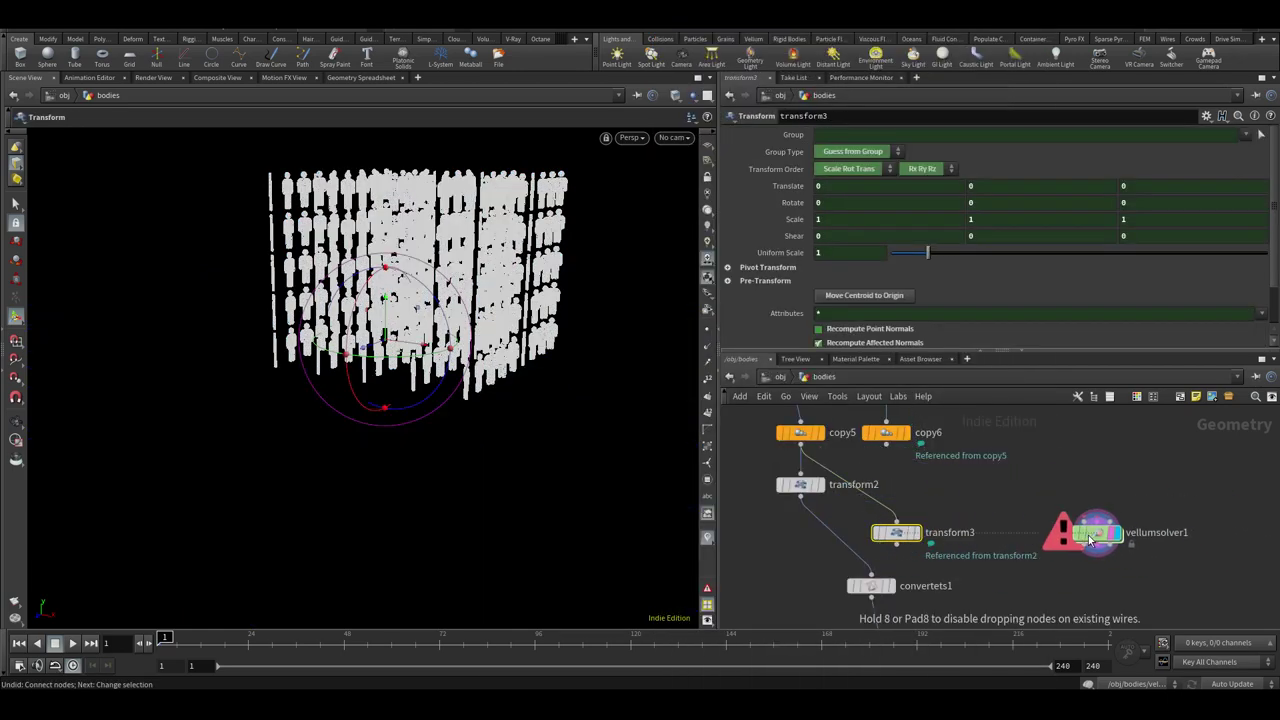
{"action": "key", "text": "ctrl+z"}
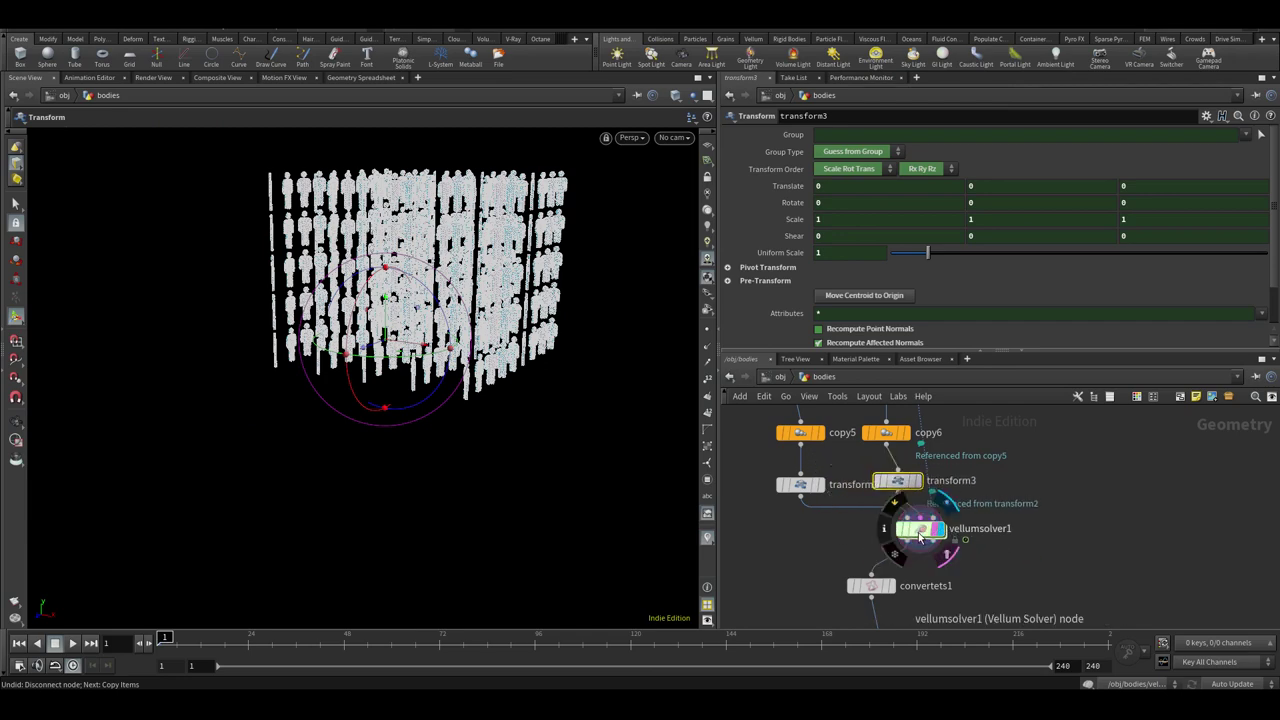
Raise the grid of figures above the Game Boy with transform2, about 2.15 in Y
{"action": "left_click_drag", "start_coordinate": [770, 437], "coordinate": [769, 435]}
{"action": "middle_click_drag", "start_coordinate": [929, 530], "coordinate": [911, 500]}
{"action": "right_click_drag", "start_coordinate": [440, 350], "coordinate": [400, 320], "text": "alt"}
{"action": "left_click_drag", "start_coordinate": [400, 320], "coordinate": [432, 243], "text": "alt"}
{"action": "left_click_drag", "start_coordinate": [428, 250], "coordinate": [374, 285], "text": "alt"}
{"action": "middle_click_drag", "start_coordinate": [863, 521], "coordinate": [861, 450]}
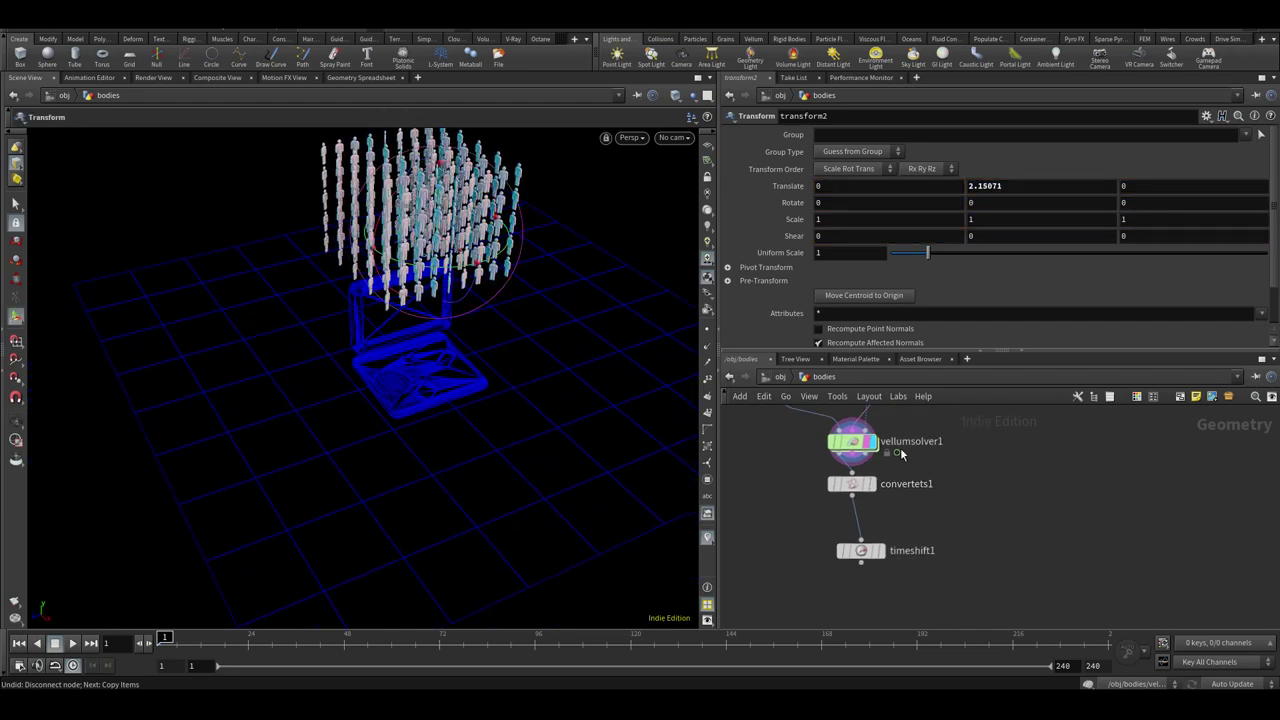
Run the Vellum simulation, scrub to about frame 31, and return to frame 1 to inspect the starting layout
{"action": "left_click", "coordinate": [859, 445]}
{"action": "left_click", "coordinate": [68, 643]}
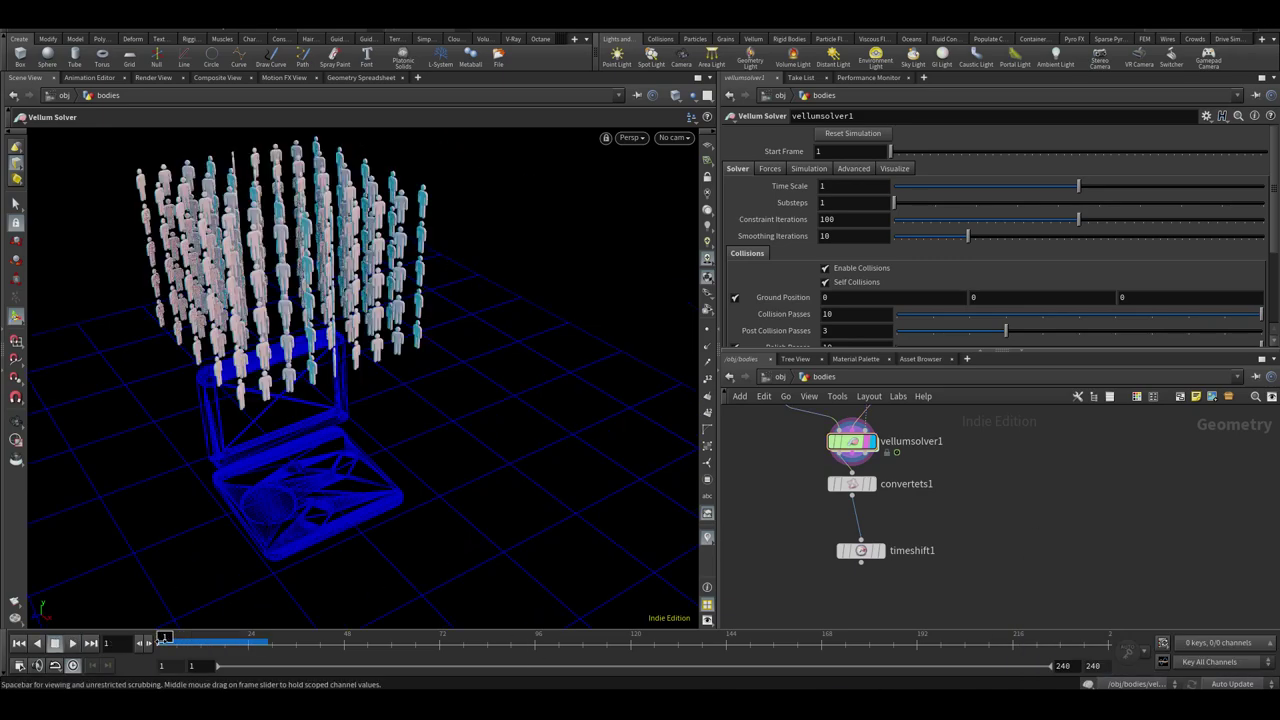
{"action": "left_click_drag", "start_coordinate": [160, 640], "coordinate": [276, 638]}
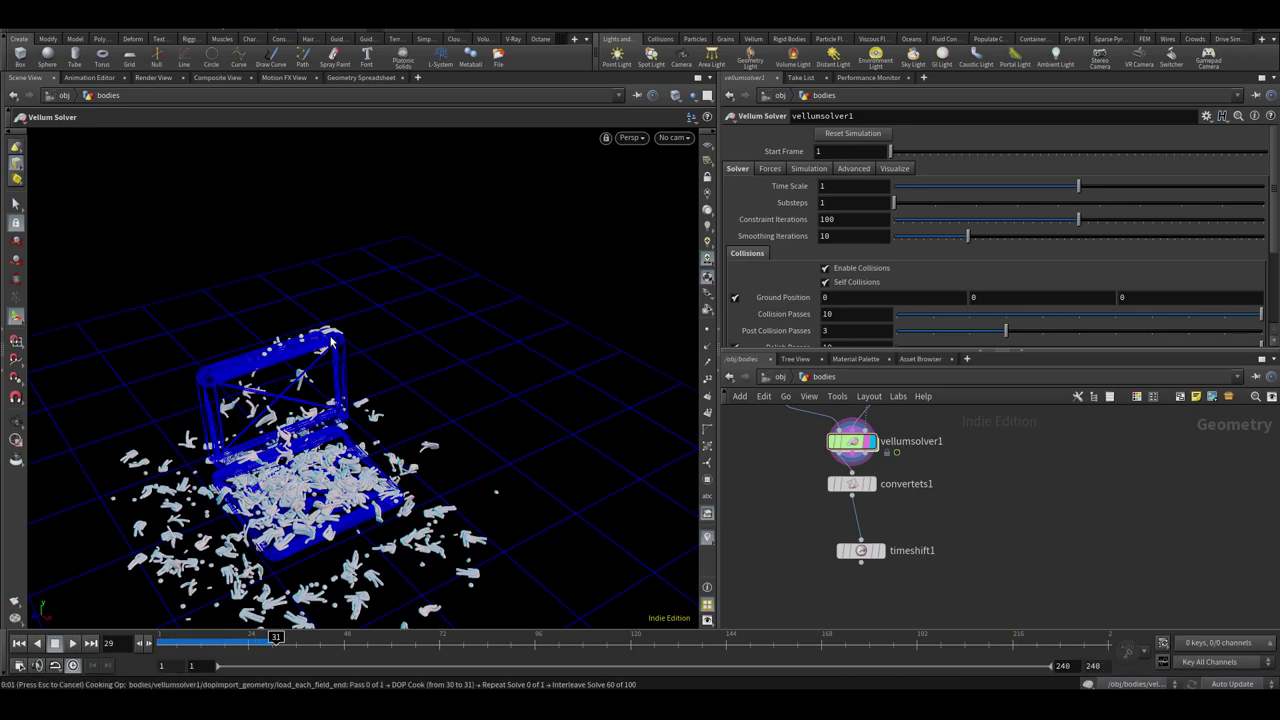
{"action": "right_click_drag", "start_coordinate": [366, 309], "coordinate": [380, 372], "text": "alt"}
{"action": "left_click_drag", "start_coordinate": [380, 372], "coordinate": [428, 345], "text": "alt"}
{"action": "right_click_drag", "start_coordinate": [428, 345], "coordinate": [450, 410], "text": "alt"}
{"action": "left_click_drag", "start_coordinate": [262, 640], "coordinate": [163, 640]}
{"action": "middle_click_drag", "start_coordinate": [343, 350], "coordinate": [326, 471], "text": "alt"}
{"action": "left_click_drag", "start_coordinate": [326, 471], "coordinate": [378, 444], "text": "alt"}
{"action": "middle_click_drag", "start_coordinate": [378, 444], "coordinate": [347, 485], "text": "alt"}
Move convertets1 and timeshift1 together farther below vellumsolver1
{"action": "middle_click_drag", "start_coordinate": [948, 412], "coordinate": [981, 508]}
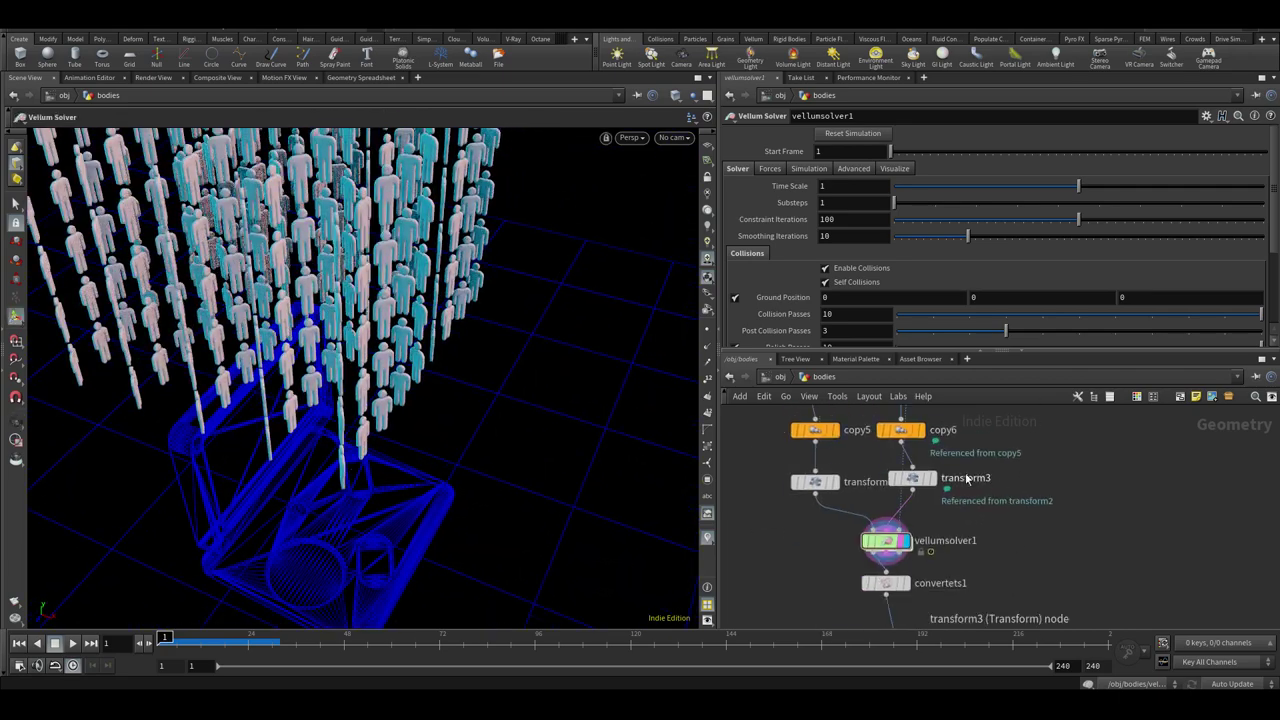
{"action": "left_click_drag", "start_coordinate": [952, 552], "coordinate": [957, 550]}
{"action": "middle_click_drag", "start_coordinate": [957, 550], "coordinate": [906, 452]}
{"action": "left_click_drag", "start_coordinate": [885, 478], "coordinate": [771, 623]}
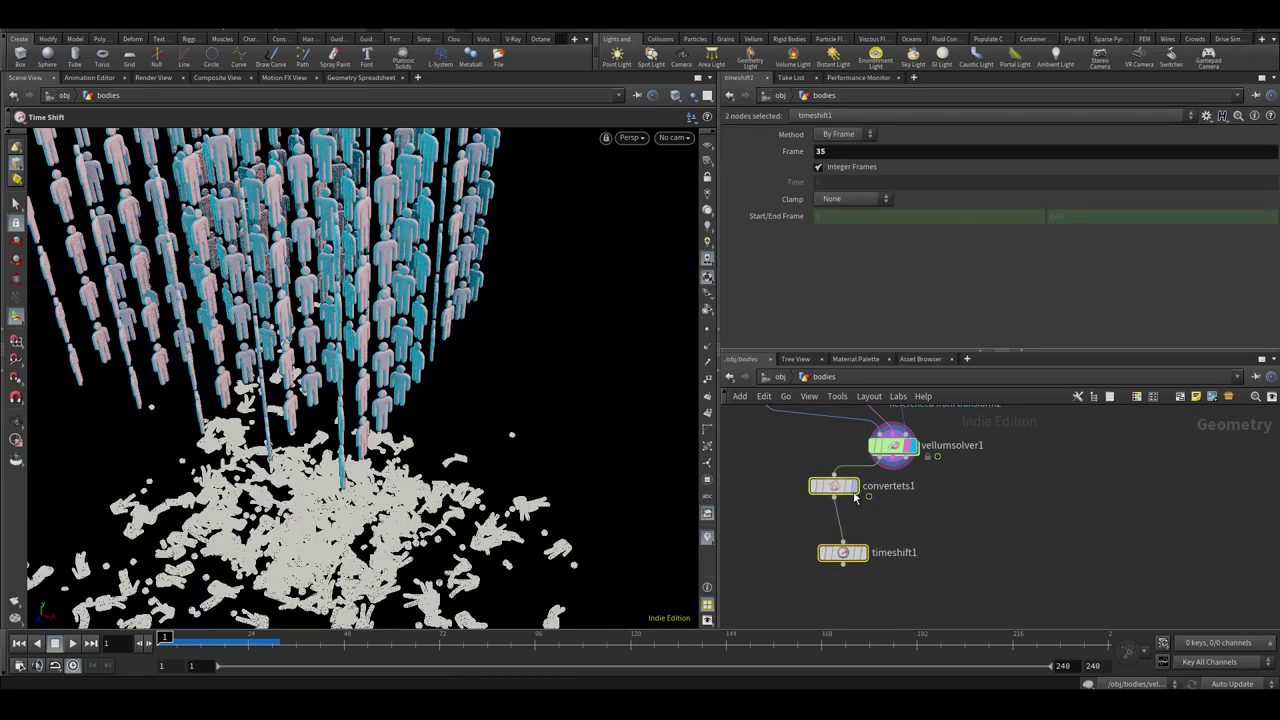
{"action": "left_click_drag", "start_coordinate": [850, 490], "coordinate": [917, 518]}
{"action": "left_click", "coordinate": [968, 528]}
Scrub the simulation to frame 24 and examine the figures piled on the Game Boy
{"action": "left_click_drag", "start_coordinate": [236, 640], "coordinate": [272, 640]}
{"action": "left_click_drag", "start_coordinate": [330, 485], "coordinate": [318, 448], "text": "alt"}
{"action": "left_click_drag", "start_coordinate": [214, 644], "coordinate": [248, 644]}
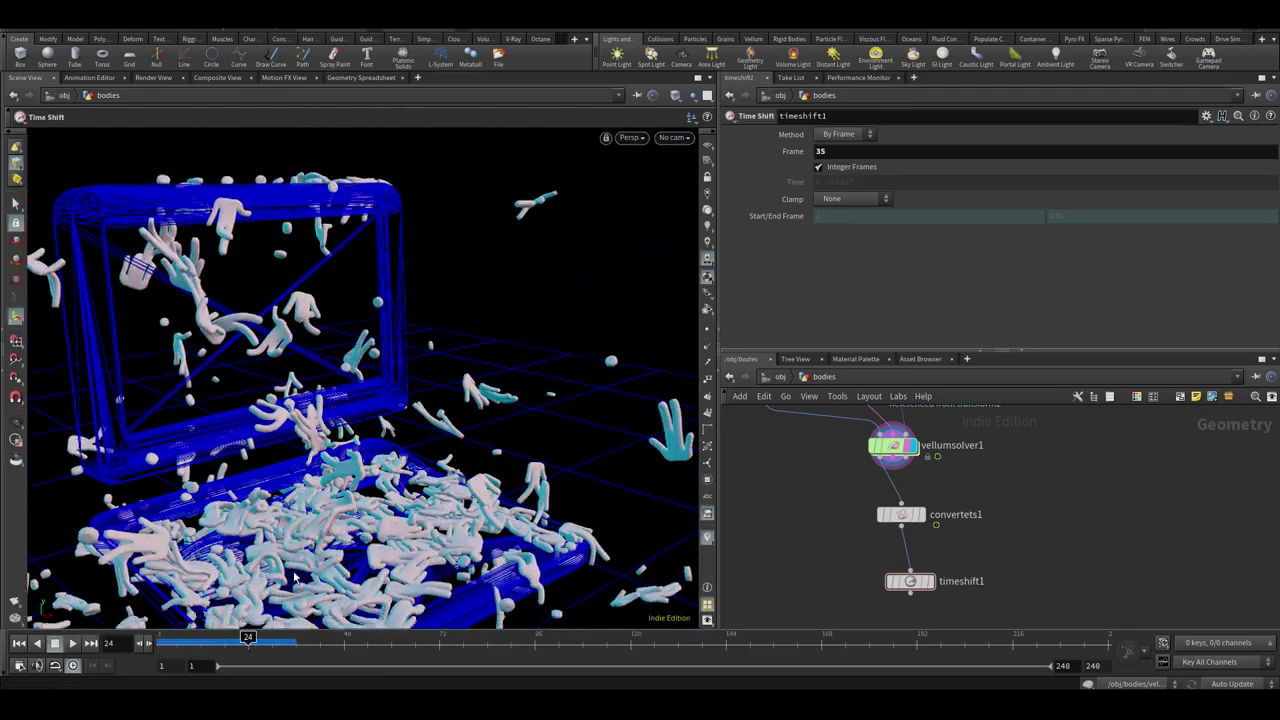
{"action": "right_click_drag", "start_coordinate": [335, 460], "coordinate": [300, 484], "text": "alt"}
{"action": "left_click_drag", "start_coordinate": [300, 484], "coordinate": [246, 506], "text": "alt"}
Open the vellumtetrahedral constraint settings while keeping the vellumsolver1 result displayed
{"action": "middle_click_drag", "start_coordinate": [996, 416], "coordinate": [983, 586]}
{"action": "middle_click_drag", "start_coordinate": [927, 545], "coordinate": [970, 685]}
{"action": "middle_click_drag", "start_coordinate": [964, 459], "coordinate": [933, 306]}
{"action": "left_click", "coordinate": [870, 508]}
{"action": "left_click", "coordinate": [959, 591]}
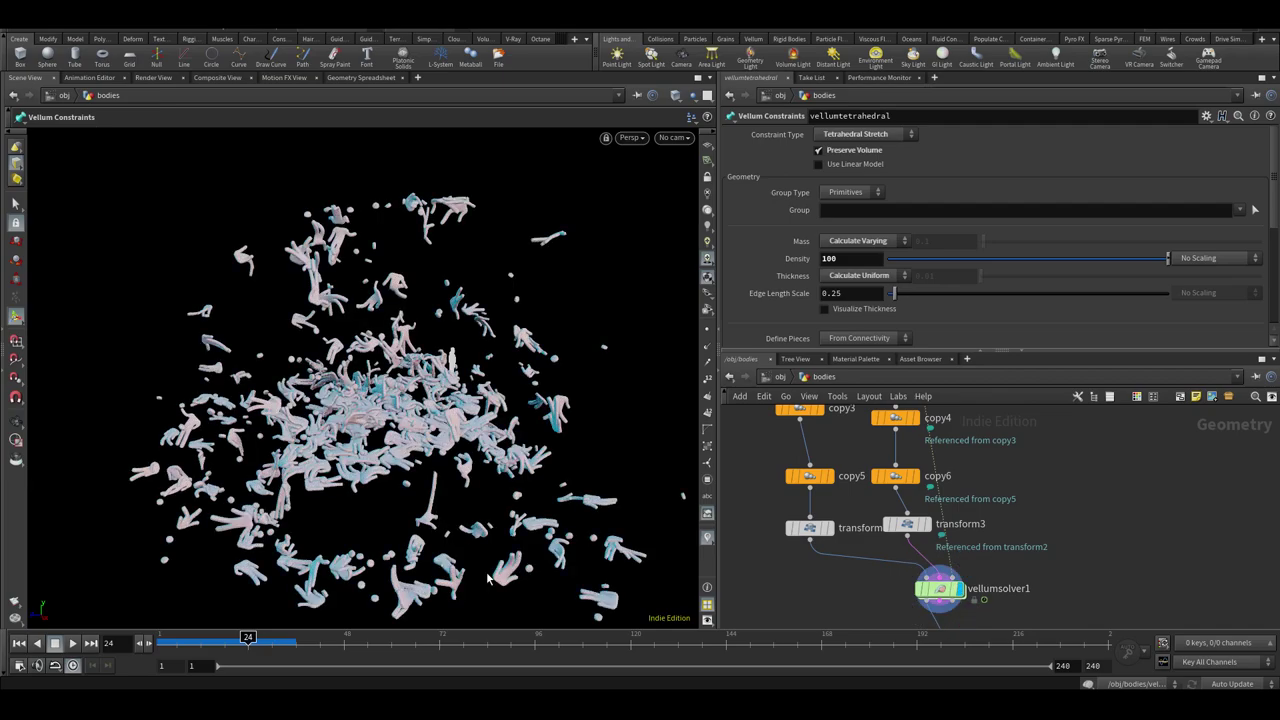
Return to frame 1 and examine the starting layout of the figures around the Game Boy collision geometry
{"action": "left_click", "coordinate": [163, 644]}
{"action": "middle_click_drag", "start_coordinate": [1060, 476], "coordinate": [977, 620]}
{"action": "middle_click_drag", "start_coordinate": [1027, 456], "coordinate": [992, 644]}
{"action": "left_click", "coordinate": [964, 592]}
{"action": "left_click_drag", "start_coordinate": [572, 374], "coordinate": [386, 496], "text": "alt"}
{"action": "scroll", "coordinate": [388, 460], "scroll_direction": "up", "scroll_amount": 2}
{"action": "left_click_drag", "start_coordinate": [420, 330], "coordinate": [372, 392], "text": "alt"}
{"action": "scroll", "coordinate": [388, 330], "scroll_direction": "up", "scroll_amount": 5}
{"action": "left_click_drag", "start_coordinate": [384, 300], "coordinate": [420, 238], "text": "alt"}
Insert a Delete node on the geometry branch between transform2 and vellumsolver1, and display its result
{"action": "middle_click_drag", "start_coordinate": [885, 612], "coordinate": [950, 372]}
{"action": "middle_click_drag", "start_coordinate": [958, 622], "coordinate": [1007, 481]}
{"action": "key", "text": "Tab"}
{"action": "type", "text": "del"}
{"action": "key", "text": "Return"}
{"action": "left_click", "coordinate": [857, 524]}
{"action": "left_click_drag", "start_coordinate": [857, 525], "coordinate": [829, 527]}
{"action": "left_click", "coordinate": [847, 526]}
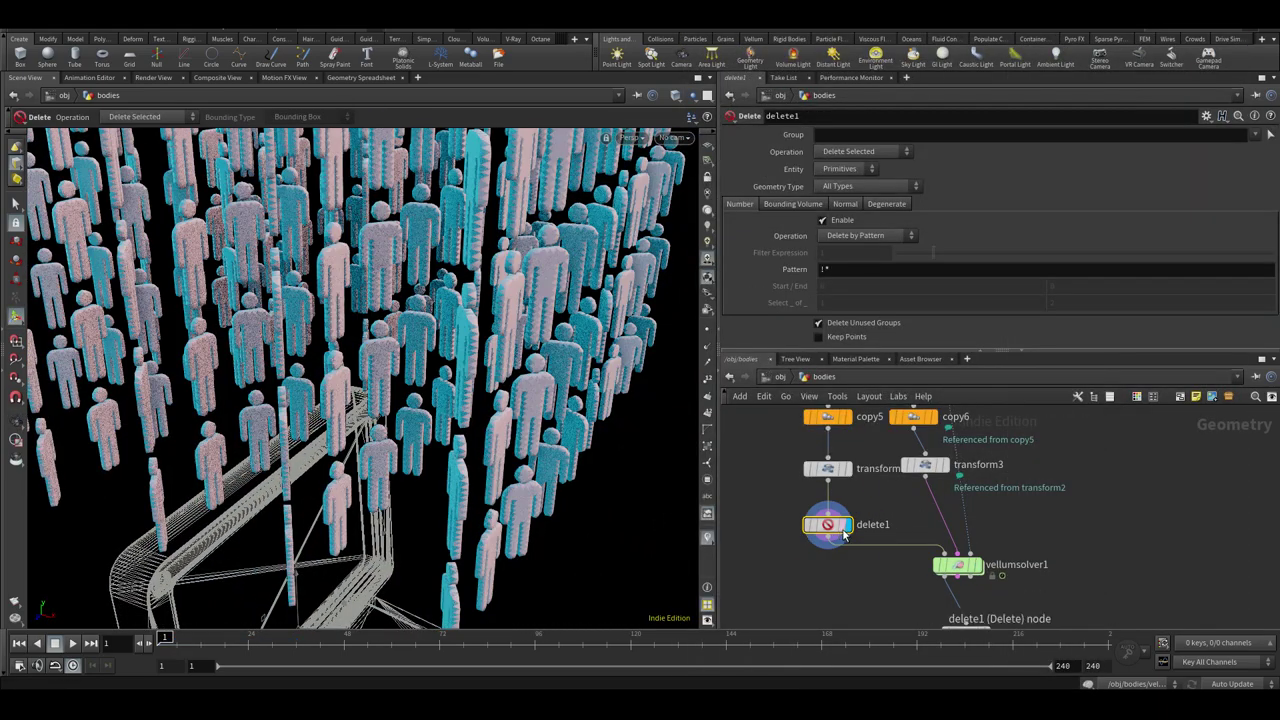
{"action": "left_click", "coordinate": [840, 530]}
Switch delete1 from number-based to bounding-box deletion and position the box over the Game Boy, centred at about X 1.14, Z 0.95
{"action": "left_click", "coordinate": [836, 220]}
{"action": "left_click", "coordinate": [798, 205]}
{"action": "left_click", "coordinate": [842, 223]}
{"action": "left_click_drag", "start_coordinate": [297, 596], "coordinate": [298, 405]}
{"action": "left_click_drag", "start_coordinate": [340, 275], "coordinate": [440, 250], "text": "alt"}
{"action": "right_click_drag", "start_coordinate": [440, 250], "coordinate": [330, 290], "text": "alt"}
{"action": "left_click_drag", "start_coordinate": [243, 351], "coordinate": [229, 351]}
{"action": "left_click_drag", "start_coordinate": [229, 351], "coordinate": [258, 420], "text": "alt"}
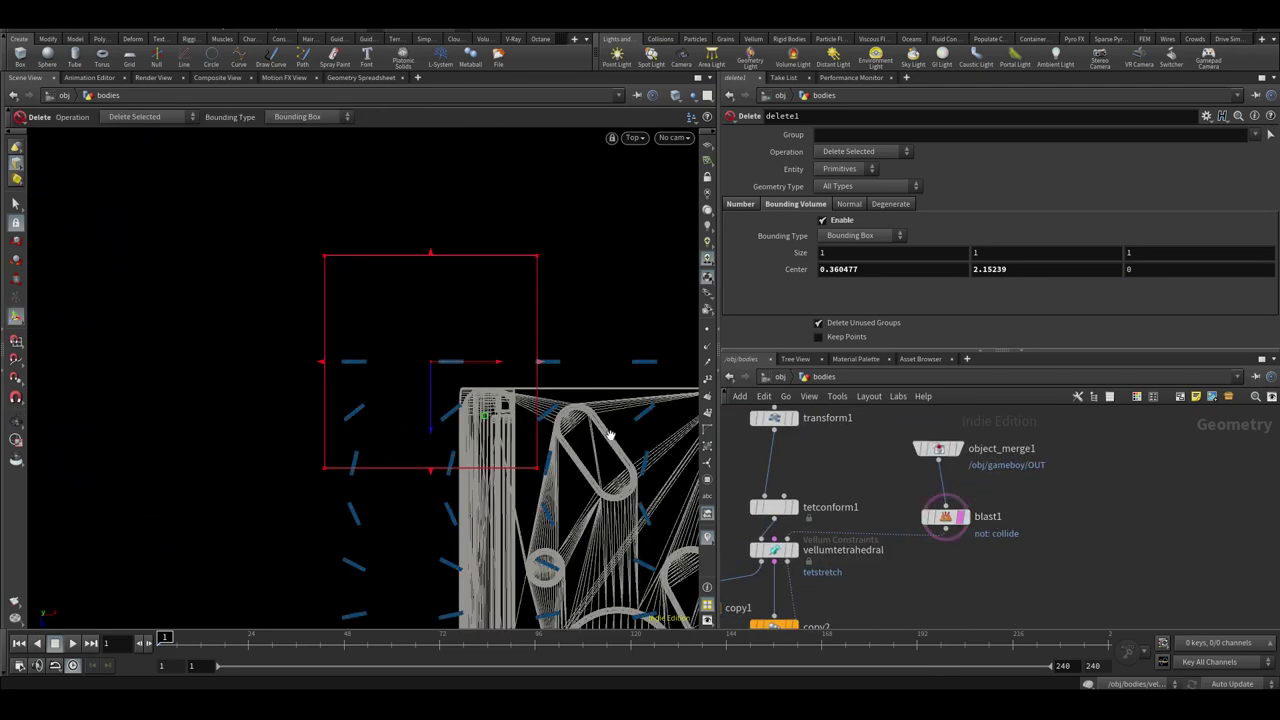
{"action": "right_click_drag", "start_coordinate": [611, 435], "coordinate": [482, 421], "text": "alt"}
{"action": "middle_click_drag", "start_coordinate": [482, 421], "coordinate": [487, 322], "text": "alt"}
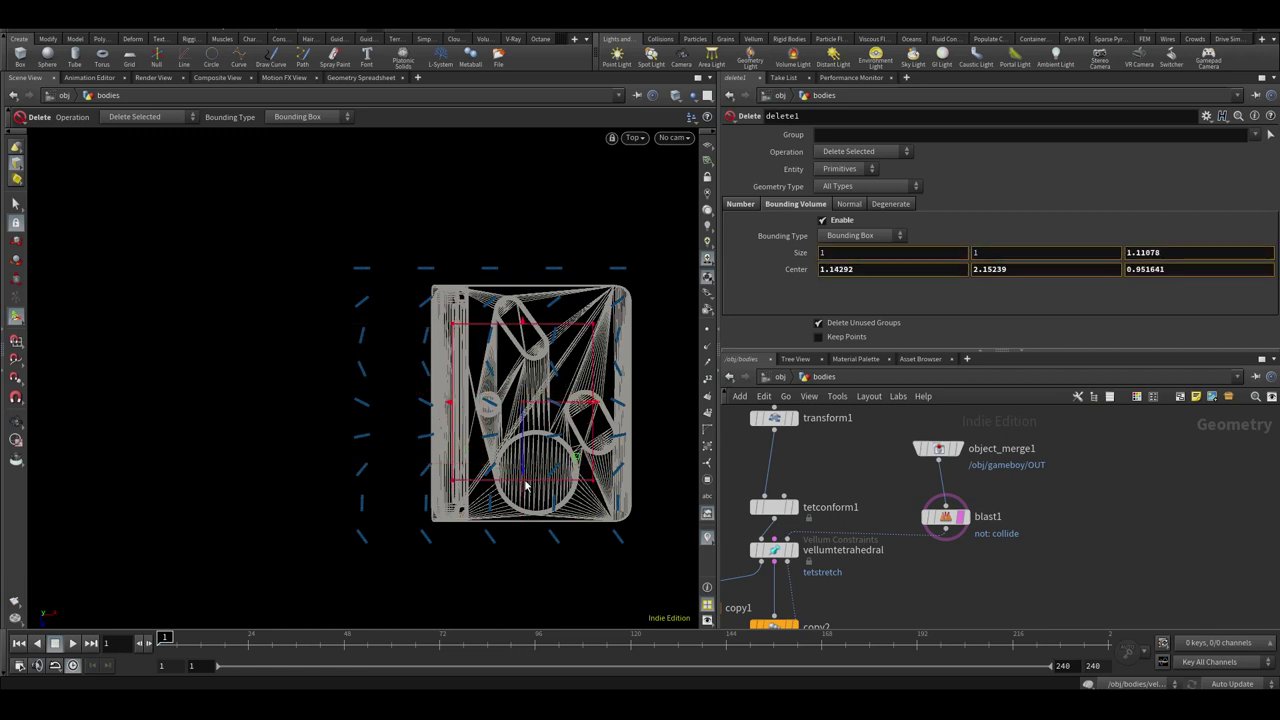
Reshape delete1's bounding box around the columns above the Game Boy to about 0.93 × 2.52 × 1.17, centred at about 1.18, 2.91, 0.93
{"action": "key", "text": "space+3"}
{"action": "middle_click_drag", "start_coordinate": [563, 346], "coordinate": [378, 570], "text": "alt"}
{"action": "right_click_drag", "start_coordinate": [378, 570], "coordinate": [423, 394], "text": "alt"}
{"action": "middle_click_drag", "start_coordinate": [423, 394], "coordinate": [390, 573], "text": "alt"}
{"action": "right_click_drag", "start_coordinate": [390, 573], "coordinate": [425, 358], "text": "alt"}
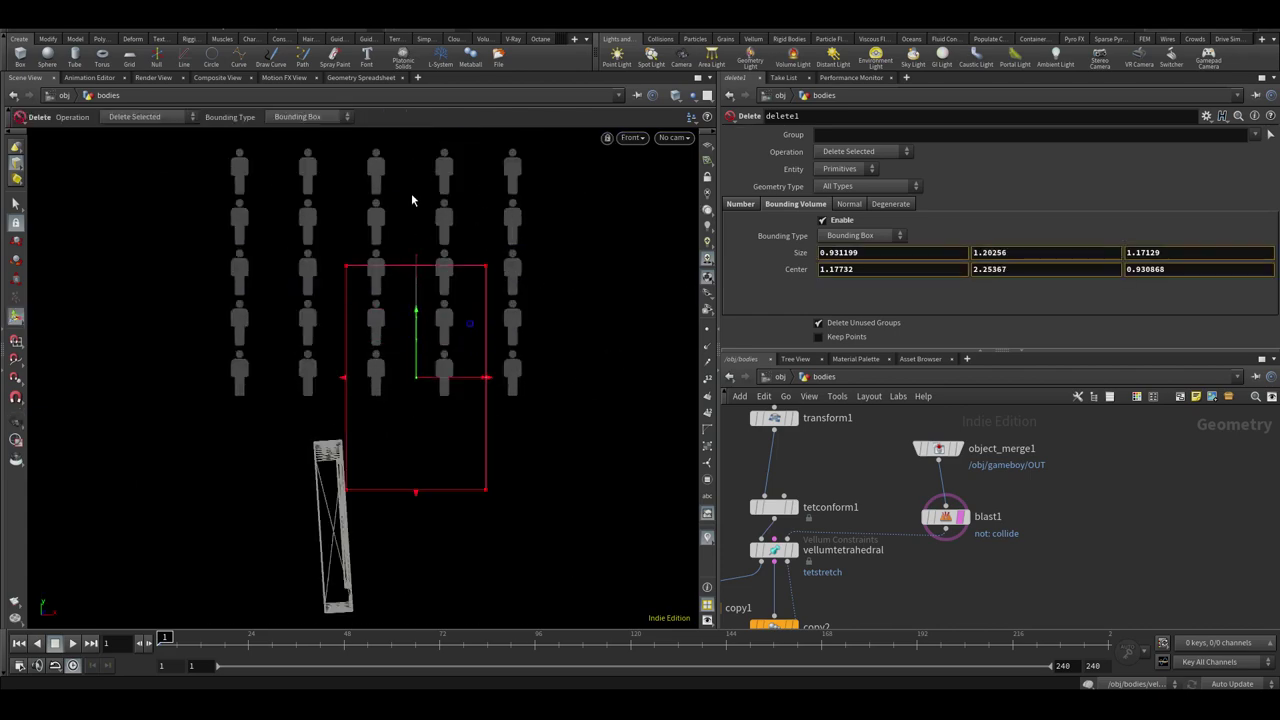
{"action": "left_click_drag", "start_coordinate": [447, 156], "coordinate": [447, 158]}
{"action": "key", "text": "space+1"}
{"action": "left_click_drag", "start_coordinate": [447, 158], "coordinate": [470, 300], "text": "alt"}
{"action": "right_click_drag", "start_coordinate": [470, 300], "coordinate": [430, 400], "text": "alt"}
Create a reference copy of delete1 and insert it on the constraint branch between transform3 and vellumsolver1
{"action": "middle_click_drag", "start_coordinate": [863, 546], "coordinate": [850, 340]}
{"action": "right_click", "coordinate": [821, 542]}
{"action": "mouse_move", "coordinate": [885, 490]}
{"action": "left_click", "coordinate": [985, 543]}
{"action": "left_click_drag", "start_coordinate": [914, 593], "coordinate": [930, 535]}
Display the vellumsolver1 result and play the simulation with the reduced set of figures
{"action": "middle_click_drag", "start_coordinate": [1013, 621], "coordinate": [998, 461]}
{"action": "left_click", "coordinate": [955, 424]}
{"action": "left_click_drag", "start_coordinate": [480, 415], "coordinate": [415, 362], "text": "alt"}
{"action": "left_click", "coordinate": [72, 643]}
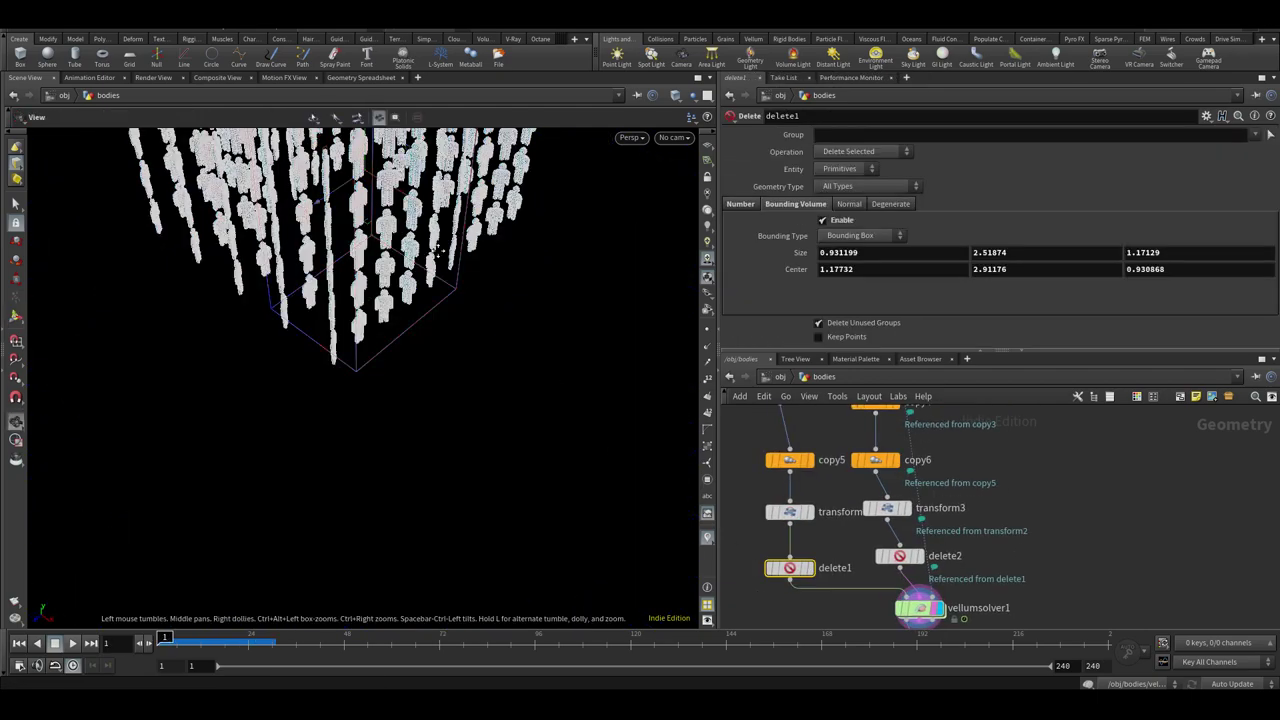
Extend delete1's bounding box along Z to a size of 3.07655, centred at Z 1.19855
{"action": "left_click_drag", "start_coordinate": [322, 345], "coordinate": [290, 350]}
{"action": "left_click_drag", "start_coordinate": [479, 303], "coordinate": [560, 289]}
{"action": "key", "text": "space"}
{"action": "mouse_move", "coordinate": [448, 279]}
{"action": "left_mouse_down"}
{"action": "mouse_move", "coordinate": [500, 229]}
{"action": "mouse_move", "coordinate": [569, 229]}
{"action": "left_mouse_up"}
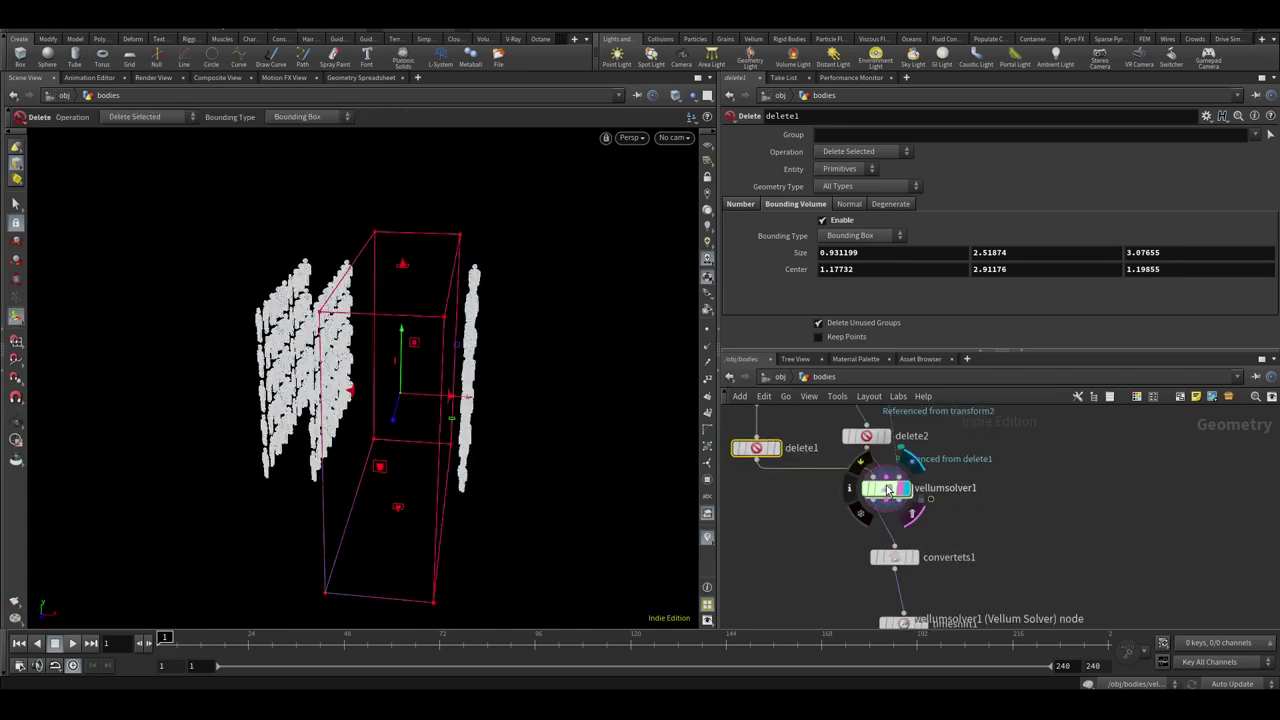
Check popforce1's noise settings inside vellumsolver1, play the simulation to frame 35, examine the fallen figures, and return to frame 1
{"action": "left_click", "coordinate": [882, 525]}
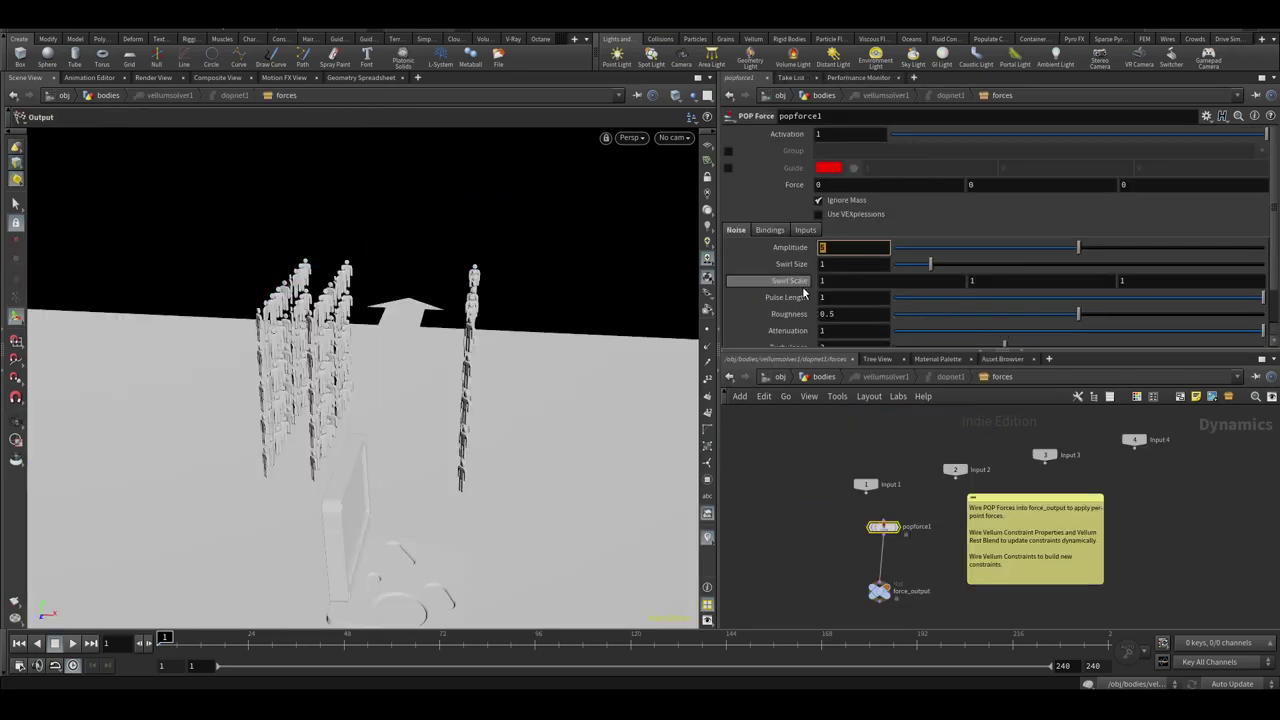
{"action": "left_click", "coordinate": [823, 377]}
{"action": "left_click", "coordinate": [73, 644]}
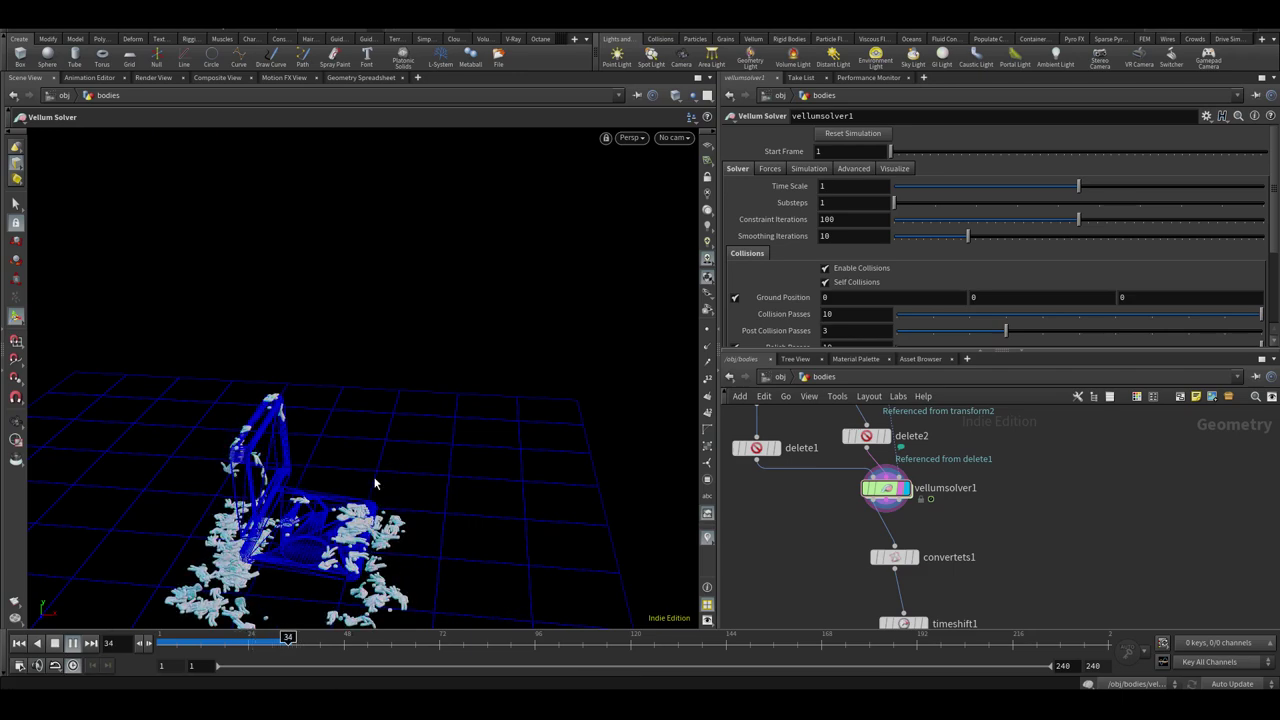
{"action": "left_click_drag", "start_coordinate": [382, 480], "coordinate": [266, 443], "text": "alt"}
{"action": "right_click_drag", "start_coordinate": [266, 443], "coordinate": [300, 405], "text": "alt"}
{"action": "left_click_drag", "start_coordinate": [300, 405], "coordinate": [345, 443], "text": "alt"}
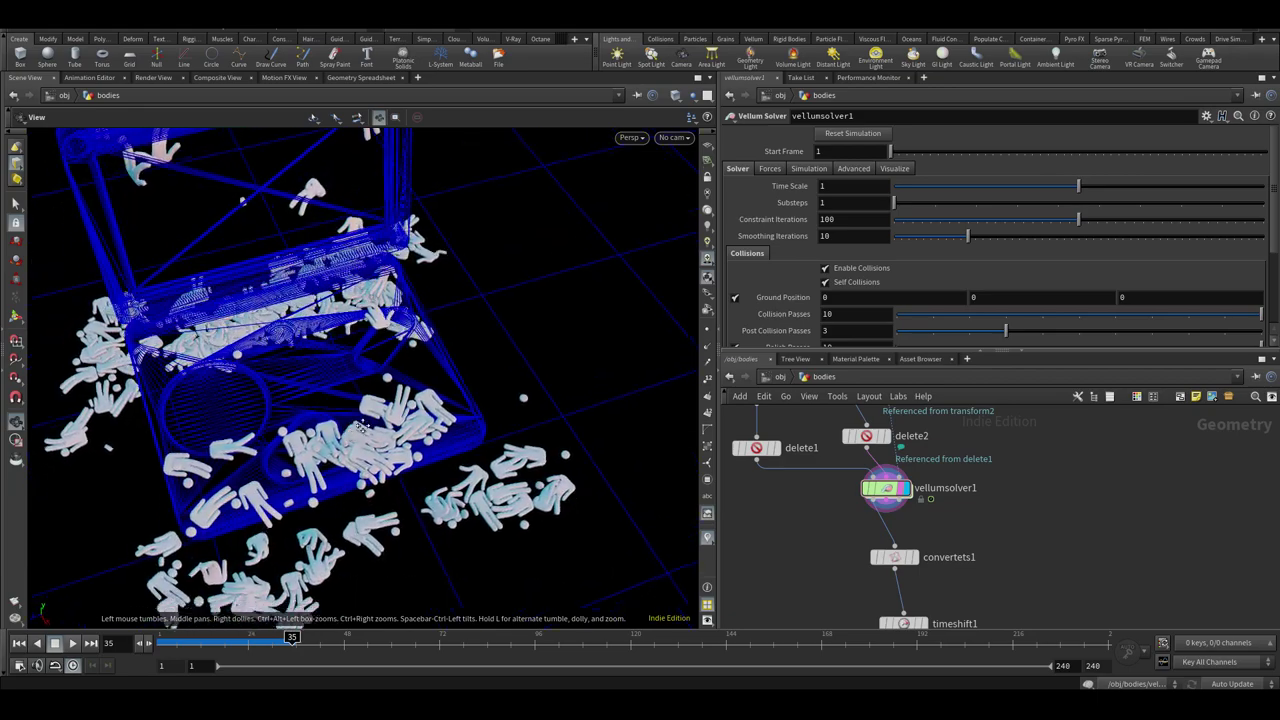
{"action": "right_click_drag", "start_coordinate": [345, 443], "coordinate": [318, 452], "text": "alt"}
{"action": "left_click_drag", "start_coordinate": [318, 452], "coordinate": [325, 480], "text": "alt"}
{"action": "left_click_drag", "start_coordinate": [212, 642], "coordinate": [161, 642]}
{"action": "right_click_drag", "start_coordinate": [361, 458], "coordinate": [340, 476], "text": "alt"}
{"action": "left_click_drag", "start_coordinate": [340, 476], "coordinate": [411, 491], "text": "alt"}
Move vellumsolver1 lower and insert a Transform node between delete1 and the solver
{"action": "left_click_drag", "start_coordinate": [974, 470], "coordinate": [903, 511]}
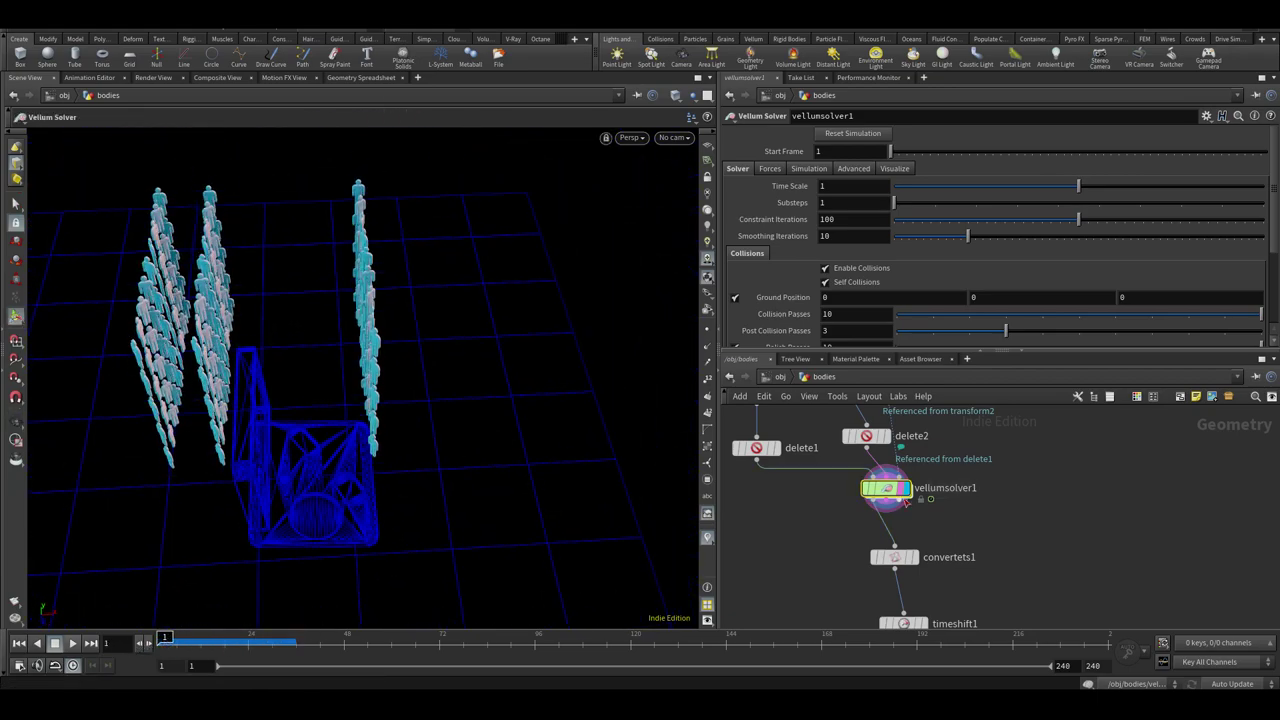
{"action": "left_click_drag", "start_coordinate": [450, 412], "coordinate": [440, 362], "text": "alt"}
{"action": "key", "text": "Tab"}
{"action": "type", "text": "tran"}
{"action": "key", "text": "Return"}
{"action": "left_click", "coordinate": [835, 480]}
{"action": "left_click_drag", "start_coordinate": [835, 480], "coordinate": [755, 504]}
Add a reference copy of transform4 below delete2 on the constraint branch, then shift the figures with transform4's handle
{"action": "right_click", "coordinate": [755, 503]}
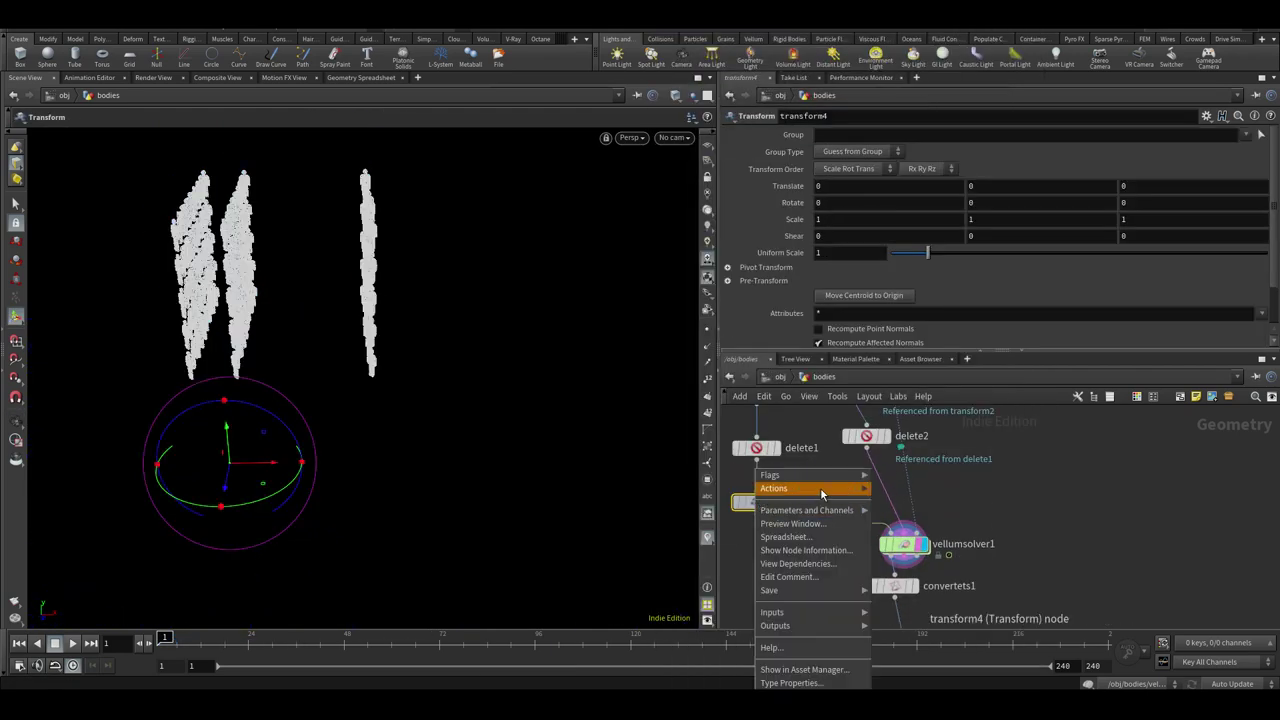
{"action": "mouse_move", "coordinate": [824, 491]}
{"action": "left_click", "coordinate": [892, 547]}
{"action": "left_click", "coordinate": [764, 503]}
{"action": "mouse_move", "coordinate": [272, 464]}
{"action": "left_mouse_down"}
{"action": "mouse_move", "coordinate": [295, 432]}
{"action": "mouse_move", "coordinate": [273, 466]}
{"action": "left_mouse_up"}
Run the vellumsolver1 simulation and scrub to frame 38, examining how the figures land on the Game Boy
{"action": "middle_click_drag", "start_coordinate": [961, 618], "coordinate": [937, 482]}
{"action": "left_click", "coordinate": [880, 410]}
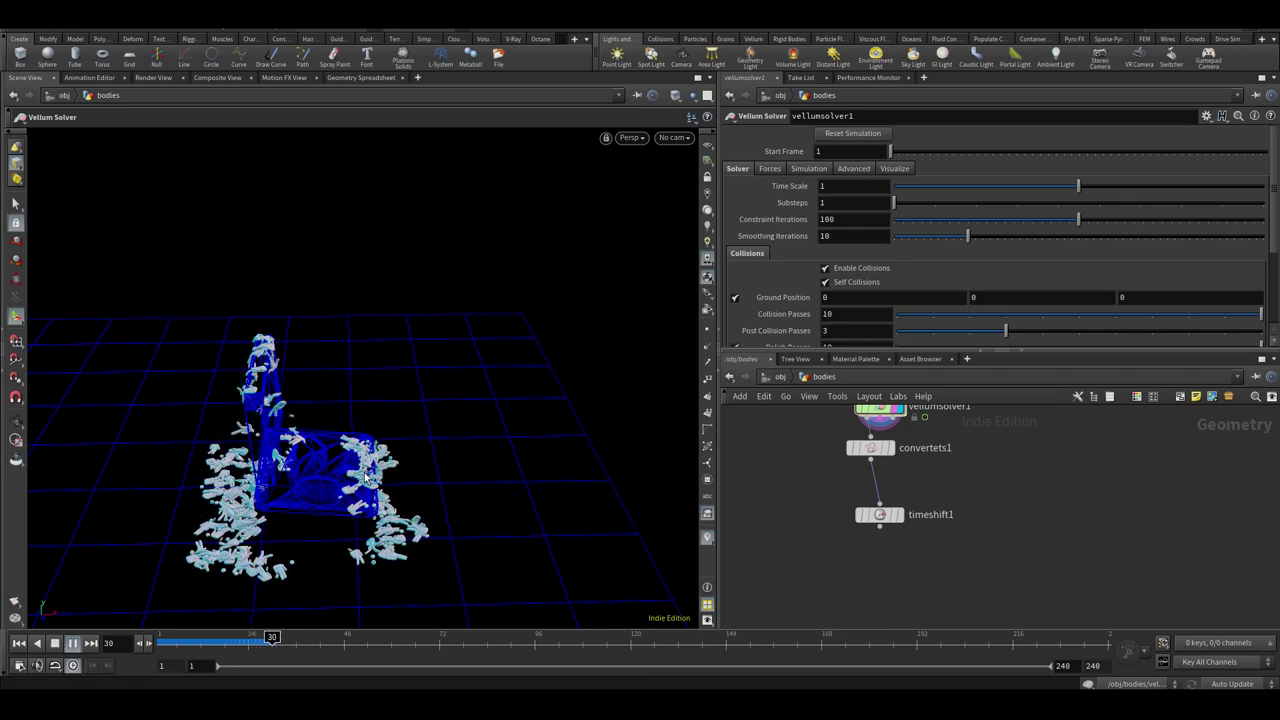
{"action": "left_click_drag", "start_coordinate": [363, 453], "coordinate": [200, 500], "text": "alt"}
{"action": "scroll", "coordinate": [200, 500], "scroll_direction": "up", "scroll_amount": 3}
{"action": "left_click_drag", "start_coordinate": [277, 641], "coordinate": [302, 641]}
{"action": "scroll", "coordinate": [423, 406], "scroll_direction": "up", "scroll_amount": 3}
{"action": "left_click_drag", "start_coordinate": [423, 406], "coordinate": [470, 345], "text": "alt"}
{"action": "scroll", "coordinate": [470, 345], "scroll_direction": "down", "scroll_amount": 1}
{"action": "left_click", "coordinate": [54, 646]}
{"action": "left_click_drag", "start_coordinate": [164, 642], "coordinate": [304, 636]}
{"action": "mouse_move", "coordinate": [400, 410]}
{"action": "left_mouse_down", "text": "alt"}
{"action": "mouse_move", "coordinate": [405, 530]}
{"action": "mouse_move", "coordinate": [425, 485]}
{"action": "mouse_move", "coordinate": [416, 437]}
{"action": "mouse_move", "coordinate": [321, 463]}
{"action": "left_mouse_up", "text": "alt"}
{"action": "scroll", "coordinate": [416, 437], "scroll_direction": "down", "scroll_amount": 3}
{"action": "scroll", "coordinate": [970, 488], "scroll_direction": "up", "scroll_amount": 2}
Display timeshift1's result and examine the bodies together with the Game Boy at object level
{"action": "left_click", "coordinate": [872, 526]}
{"action": "left_click", "coordinate": [842, 526]}
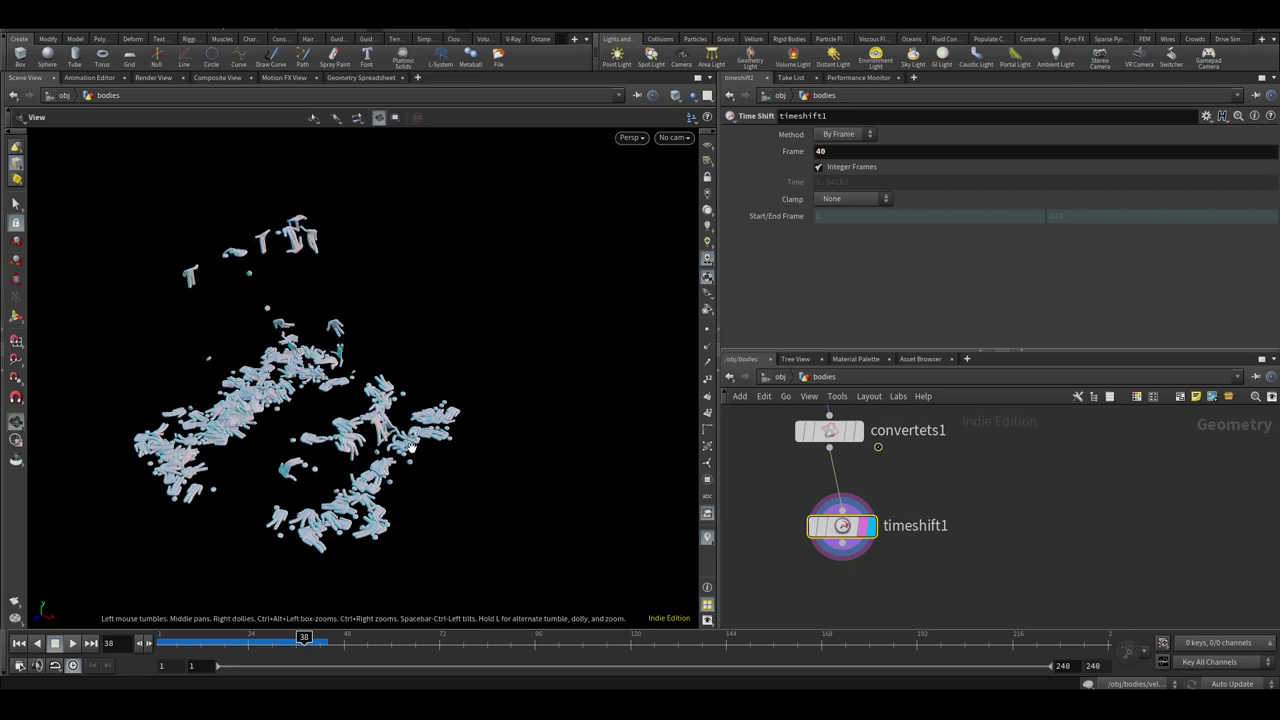
{"action": "left_click", "coordinate": [778, 377]}
{"action": "middle_click_drag", "start_coordinate": [425, 345], "coordinate": [403, 380], "text": "alt"}
{"action": "scroll", "coordinate": [403, 380], "scroll_direction": "up", "scroll_amount": 2}
{"action": "left_click_drag", "start_coordinate": [390, 385], "coordinate": [307, 354], "text": "alt"}
{"action": "scroll", "coordinate": [400, 350], "scroll_direction": "up", "scroll_amount": 4}
{"action": "scroll", "coordinate": [390, 345], "scroll_direction": "down", "scroll_amount": 4}
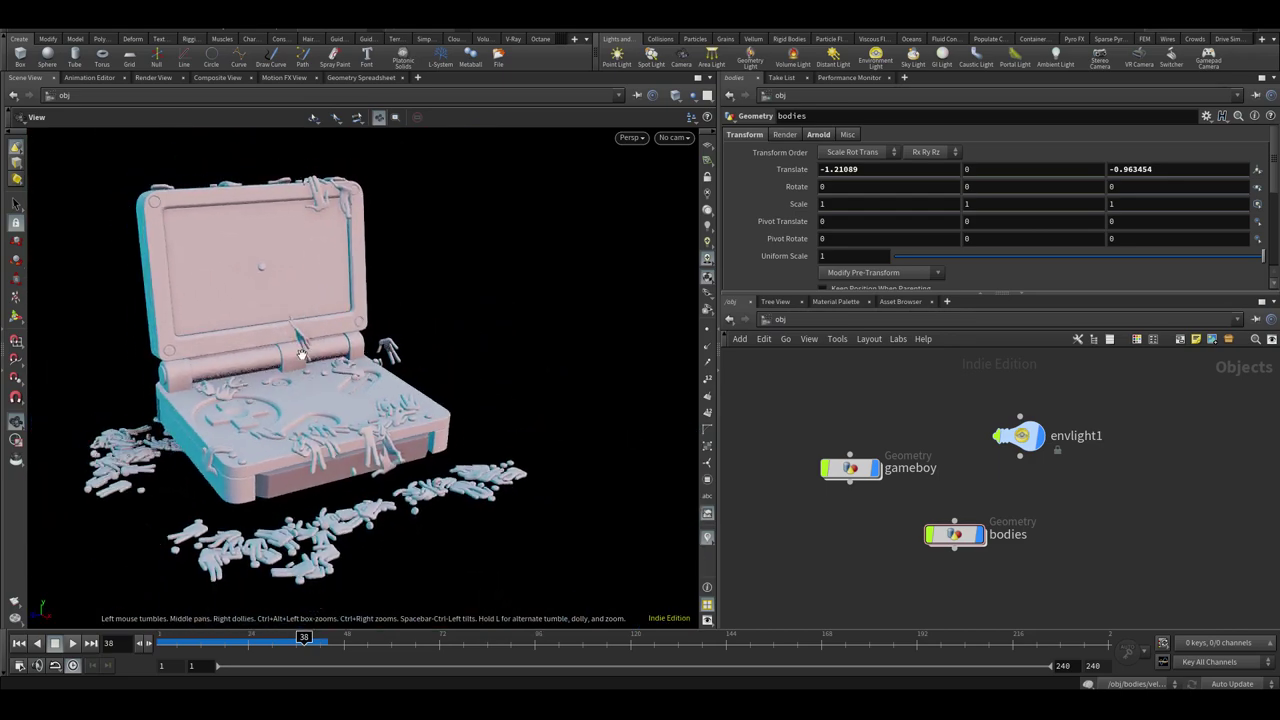
Display convertets1 inside the bodies object, then return to object level and scrub to frame 38 to compare poses
{"action": "double_click", "coordinate": [951, 534]}
{"action": "middle_click_drag", "start_coordinate": [906, 454], "coordinate": [897, 548]}
{"action": "left_click", "coordinate": [848, 497]}
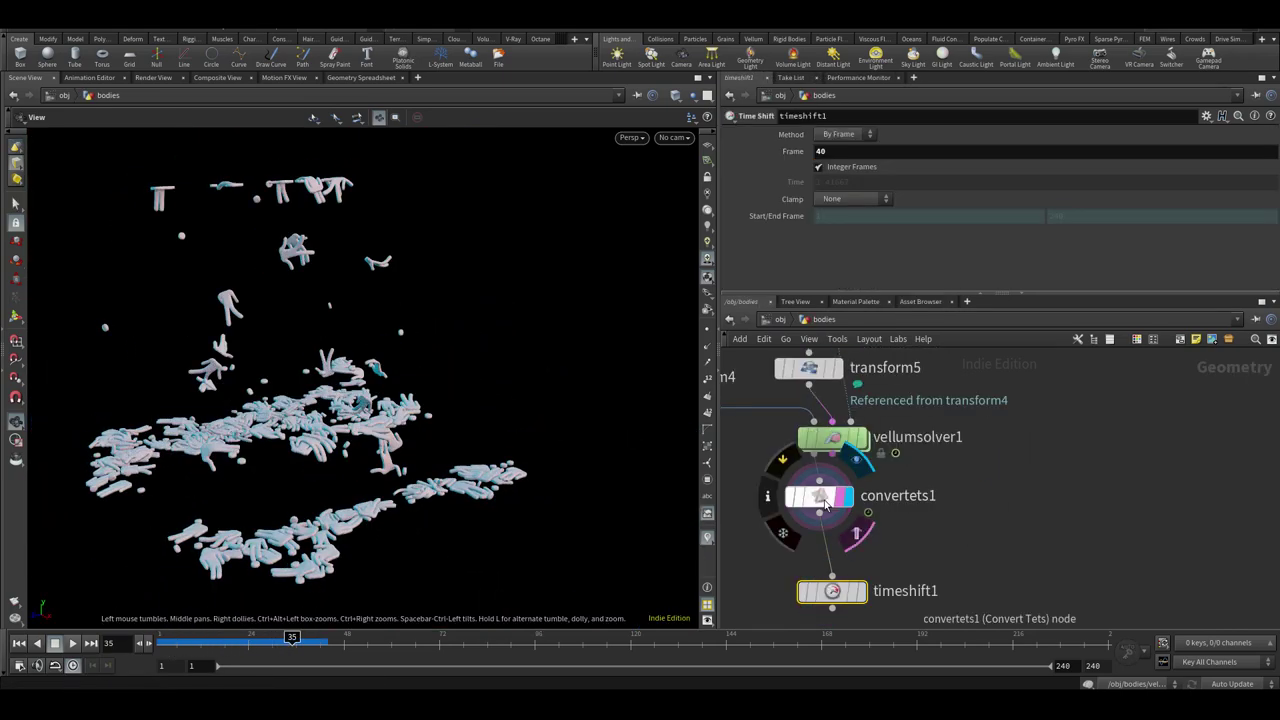
{"action": "left_click", "coordinate": [781, 320]}
{"action": "left_click_drag", "start_coordinate": [186, 644], "coordinate": [240, 638]}
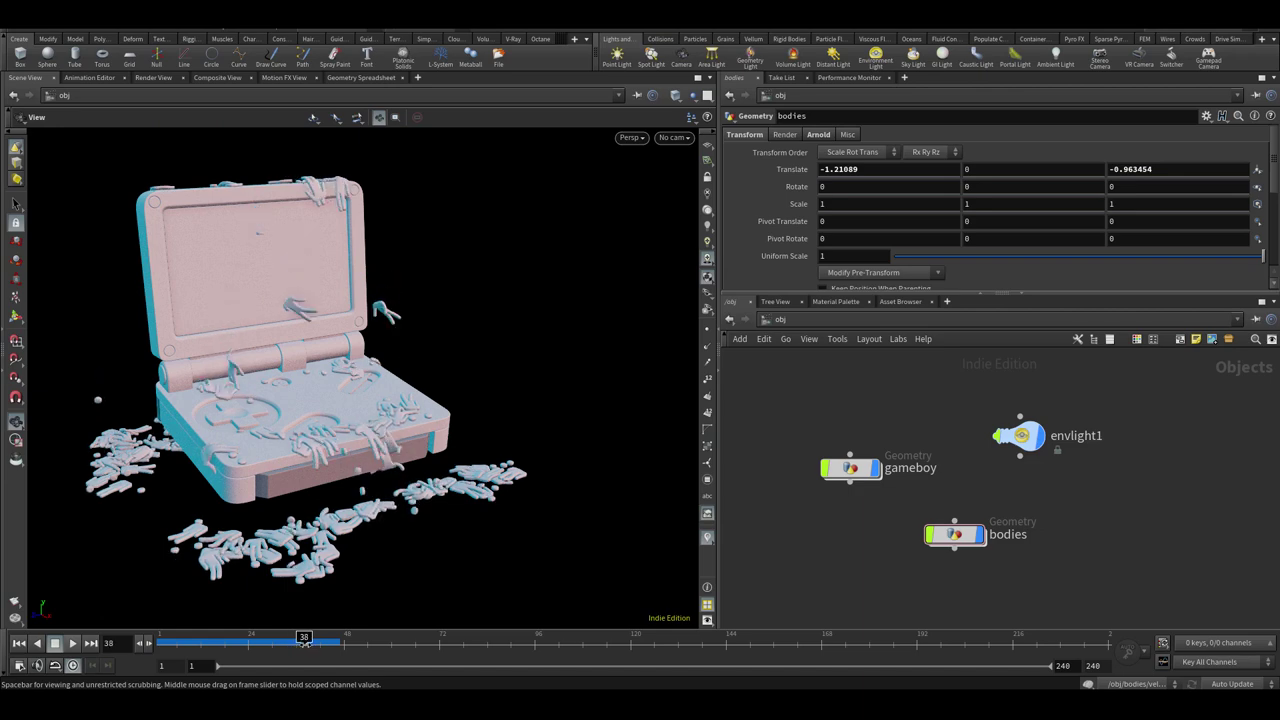
Display timeshift1 in the bodies object with its frame set to 39, then inspect the whole scene at object level
{"action": "double_click", "coordinate": [952, 533]}
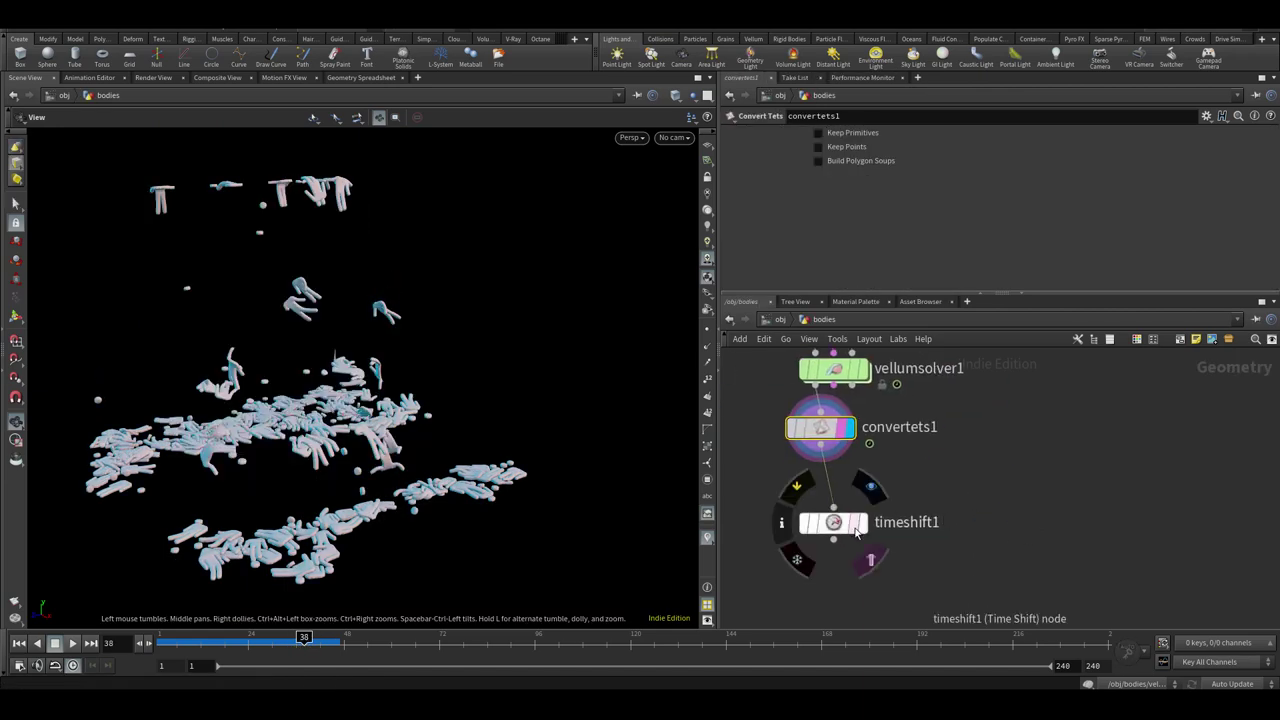
{"action": "key", "text": "Return"}
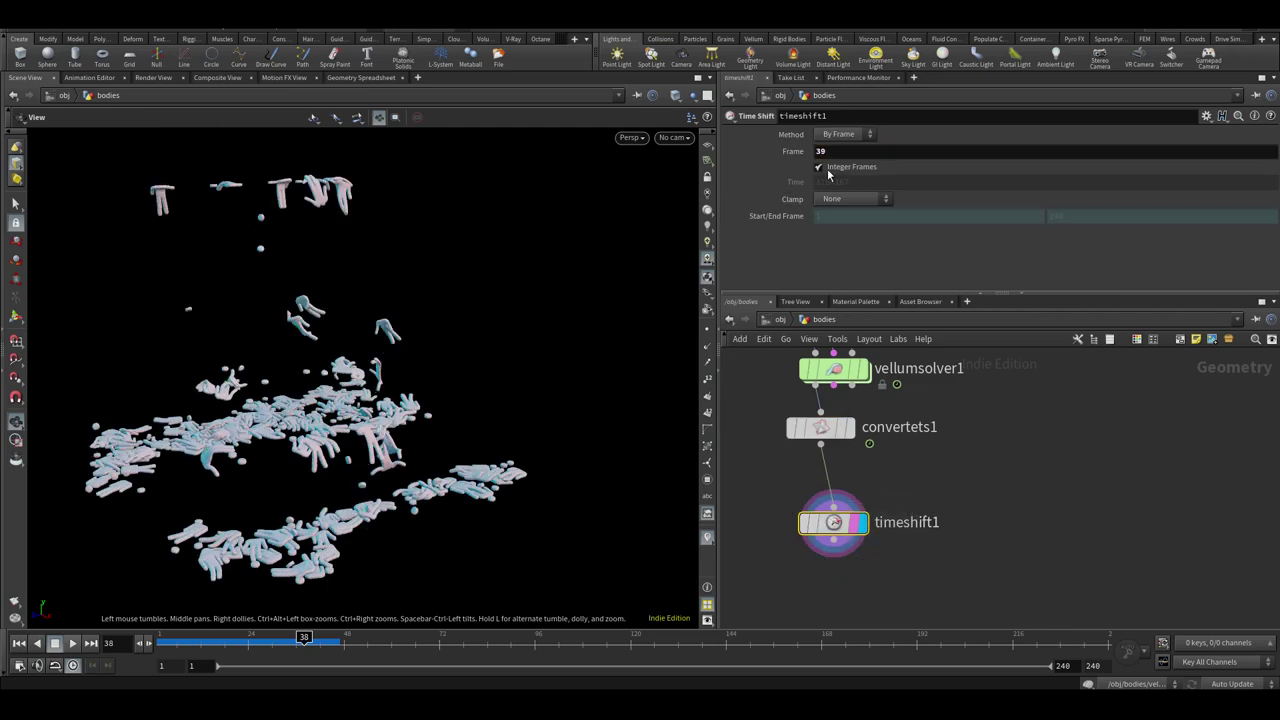
{"action": "left_click", "coordinate": [781, 320]}
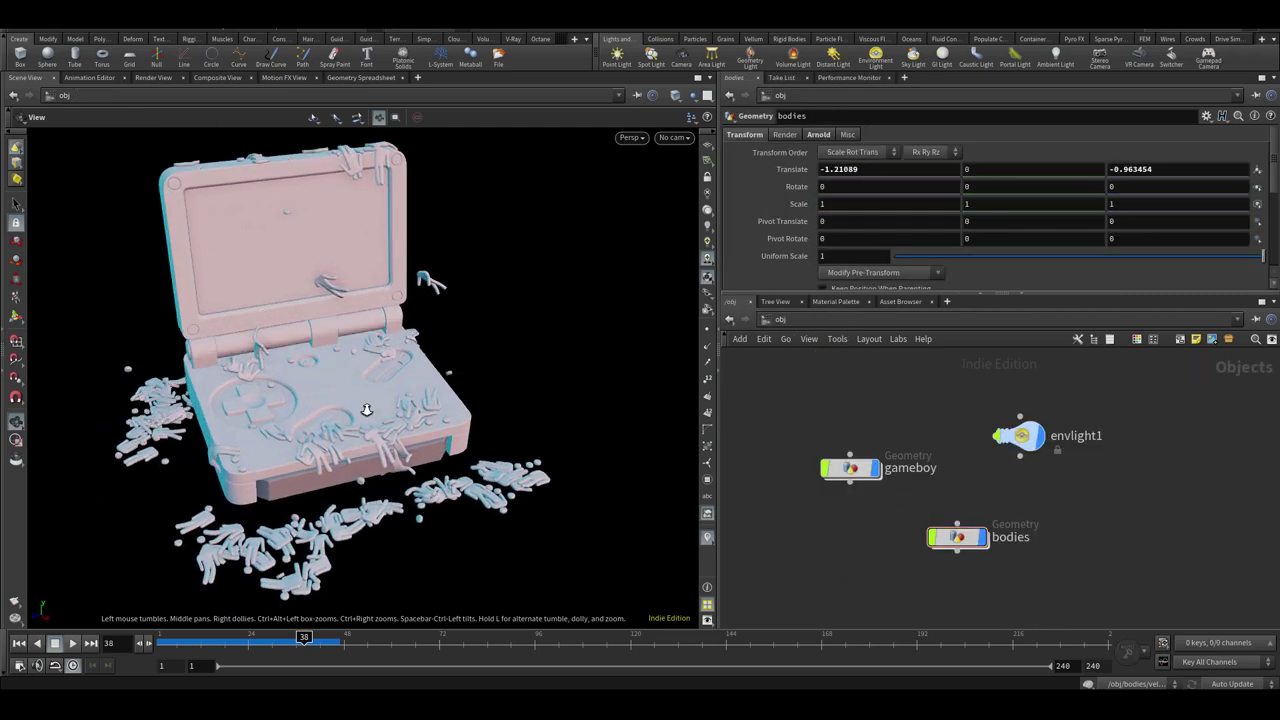
{"action": "left_click_drag", "start_coordinate": [379, 398], "coordinate": [372, 441]}
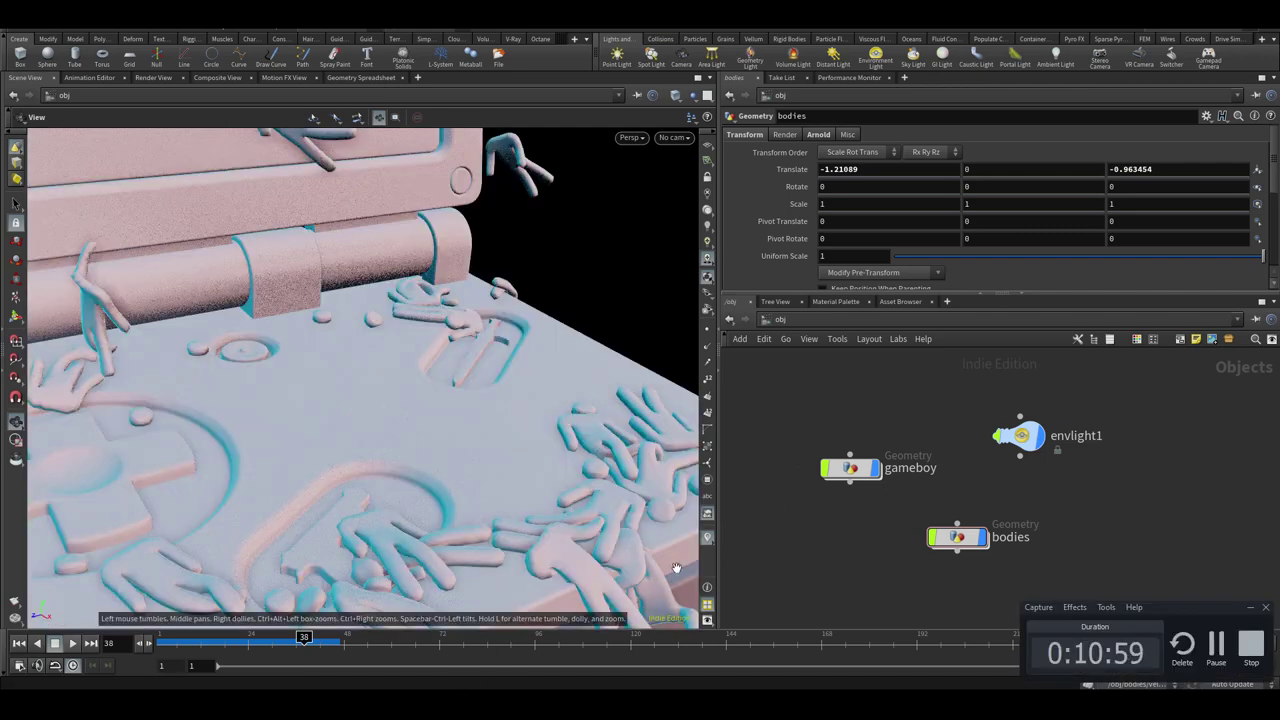
{"action": "right_click_drag", "start_coordinate": [410, 385], "coordinate": [384, 422]}
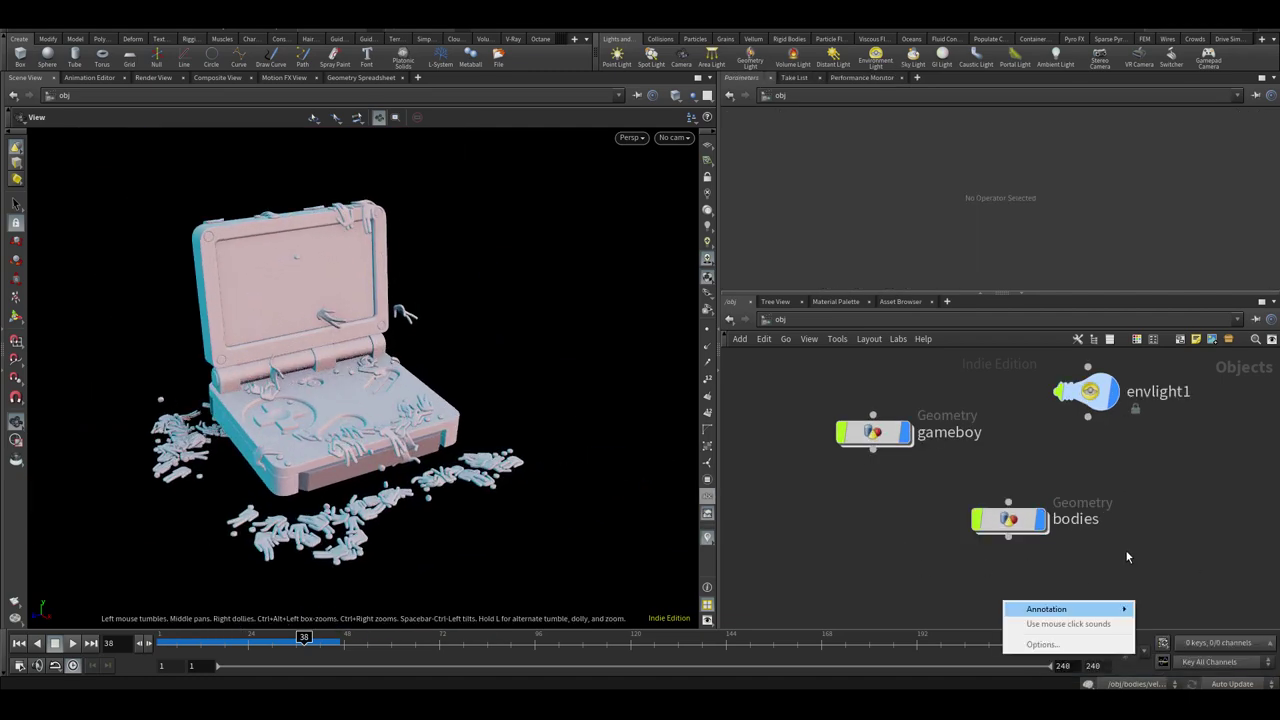
Create a new Geometry object named font beside the bodies object
{"action": "key", "text": "Tab"}
{"action": "type", "text": "geo"}
{"action": "left_click", "coordinate": [1030, 272]}
{"action": "left_click", "coordinate": [825, 527]}
{"action": "left_click", "coordinate": [897, 528]}
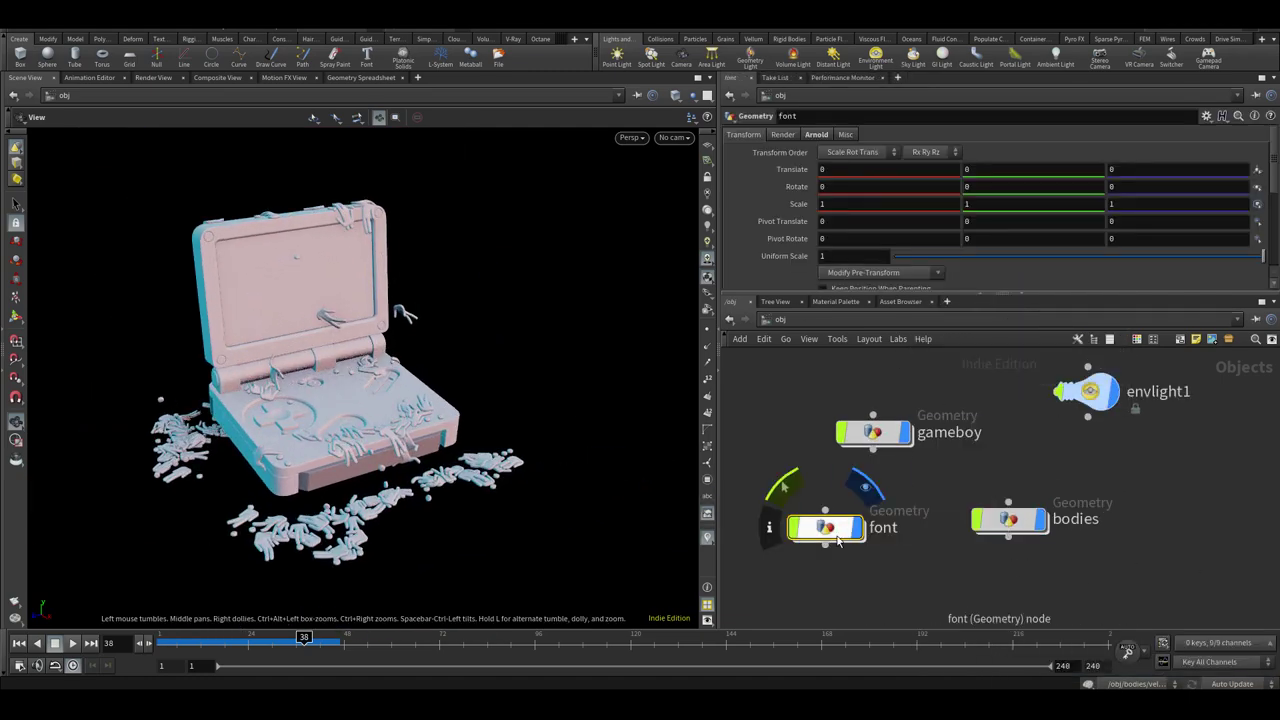
Paste the copied font1, transform1 and polyextrude1 nodes inside the font object to build the extruded BOSS LEVEL text
{"action": "double_click", "coordinate": [838, 538]}
{"action": "left_click", "coordinate": [714, 127]}
{"action": "key", "text": "Tab"}
{"action": "key", "text": "Tab"}
{"action": "key", "text": "Tab"}
{"action": "key", "text": "Tab"}
{"action": "key", "text": "ctrl+v"}
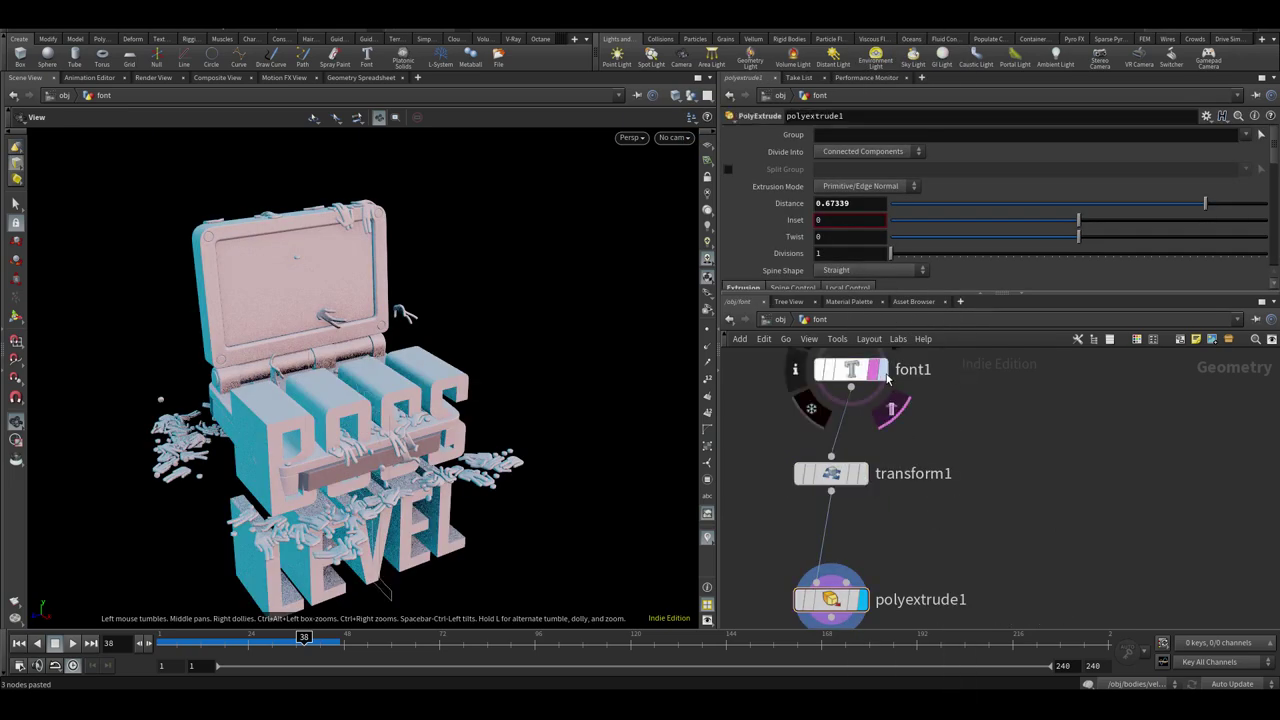
Review the font1, transform1 and polyextrude1 results in turn, leaving polyextrude1 displayed
{"action": "left_click", "coordinate": [880, 373]}
{"action": "left_click", "coordinate": [864, 476]}
{"action": "left_click", "coordinate": [876, 557]}
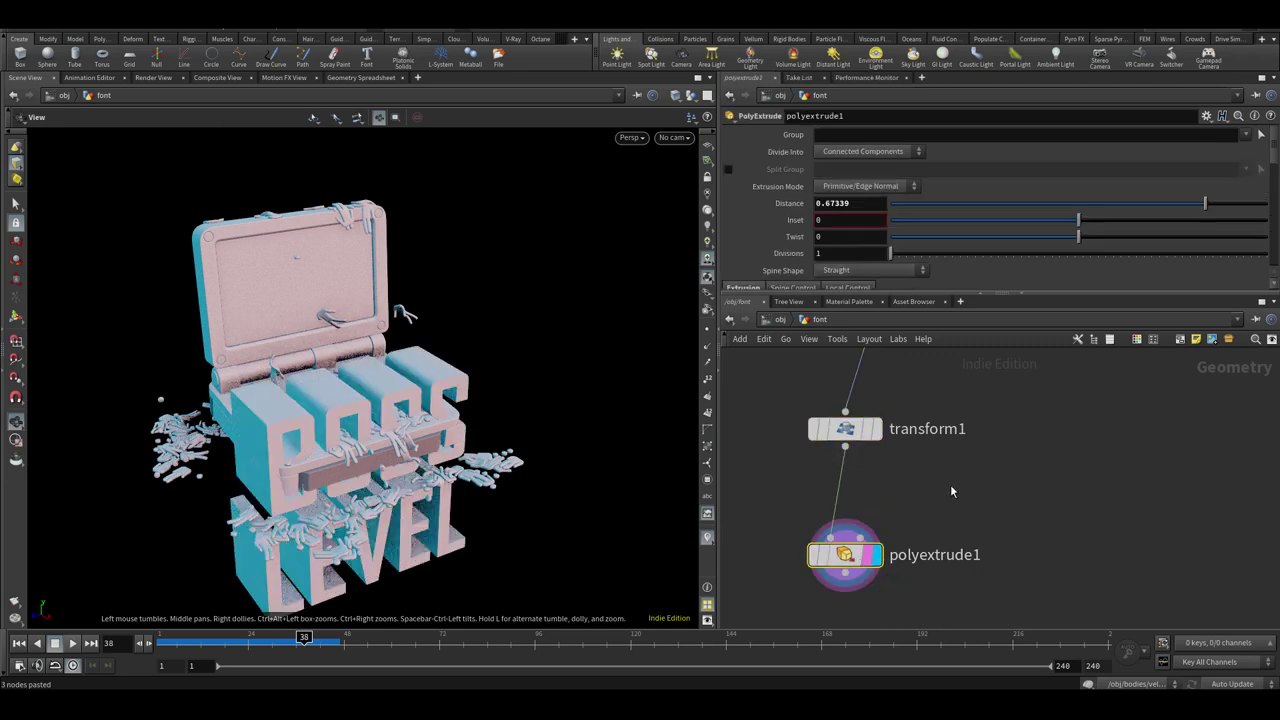
Enlarge the network area by reducing the height of the parameter area above it
{"action": "middle_click_drag", "start_coordinate": [899, 618], "coordinate": [920, 510]}
{"action": "key", "text": "Tab"}
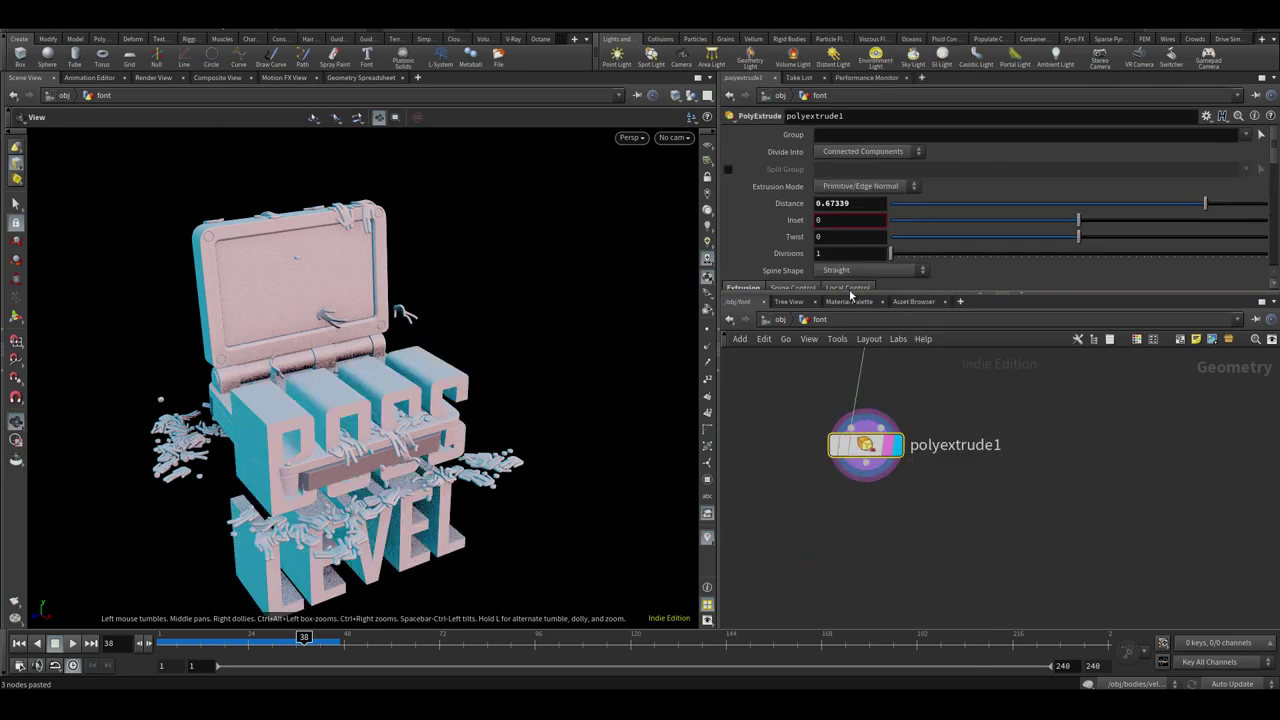
{"action": "left_click_drag", "start_coordinate": [850, 295], "coordinate": [874, 425]}
{"action": "left_click_drag", "start_coordinate": [1079, 435], "coordinate": [1066, 269]}
{"action": "left_click", "coordinate": [904, 521]}
{"action": "scroll", "coordinate": [904, 523], "scroll_direction": "down", "scroll_amount": 2}
{"action": "middle_click_drag", "start_coordinate": [897, 535], "coordinate": [865, 536]}
{"action": "key", "text": "Tab"}
{"action": "left_click", "coordinate": [872, 498]}
{"action": "scroll", "coordinate": [873, 490], "scroll_direction": "up", "scroll_amount": 1}
{"action": "left_click_drag", "start_coordinate": [874, 458], "coordinate": [874, 486]}
{"action": "middle_click_drag", "start_coordinate": [913, 417], "coordinate": [901, 456]}
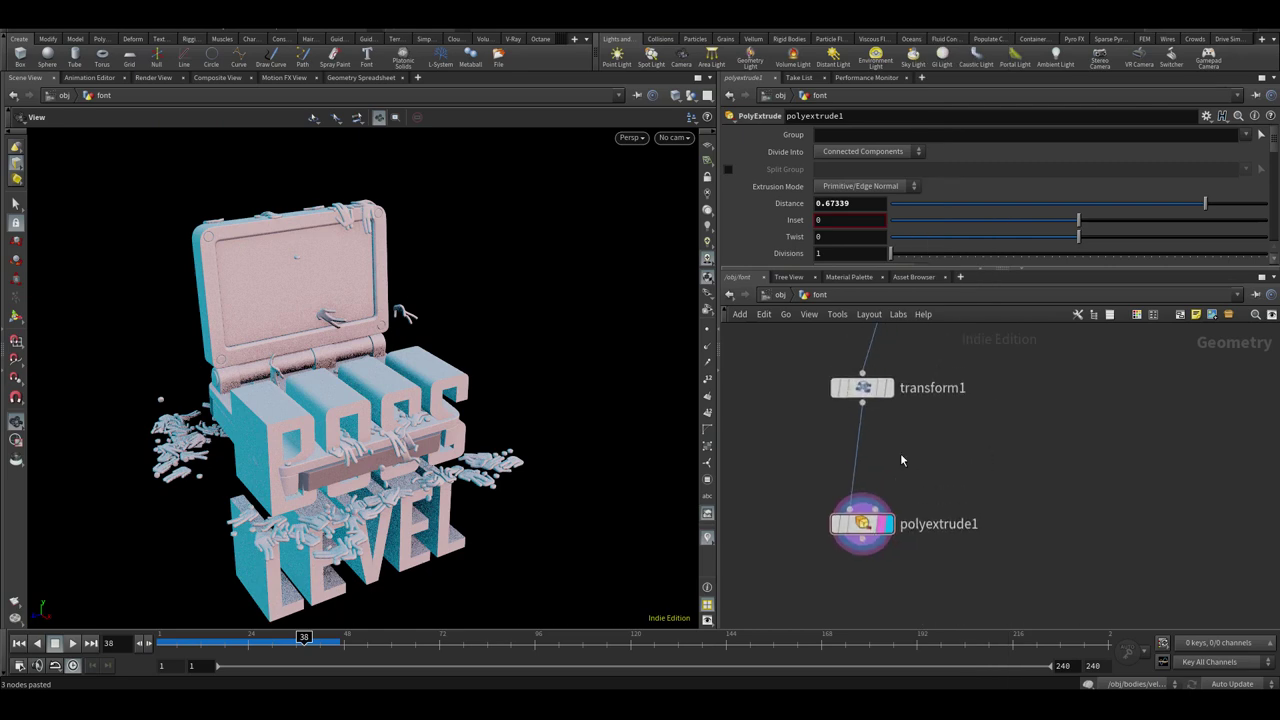
Place the font object on the Game Boy's screen at -0.712538, 1.48286, -0.0325926, with Z rotation 1.95576 and uniform scale 0.388
{"action": "left_click", "coordinate": [780, 297]}
{"action": "left_click", "coordinate": [1009, 508]}
{"action": "left_click", "coordinate": [826, 515]}
{"action": "key", "text": "Return"}
{"action": "left_click_drag", "start_coordinate": [336, 434], "coordinate": [296, 282]}
{"action": "left_click_drag", "start_coordinate": [1134, 260], "coordinate": [1099, 264]}
{"action": "left_click_drag", "start_coordinate": [315, 288], "coordinate": [258, 284]}
{"action": "left_click", "coordinate": [1043, 259]}
{"action": "left_click_drag", "start_coordinate": [291, 239], "coordinate": [291, 234]}
{"action": "left_click_drag", "start_coordinate": [311, 283], "coordinate": [278, 282]}
{"action": "left_click_drag", "start_coordinate": [290, 240], "coordinate": [290, 233]}
{"action": "left_click", "coordinate": [817, 382]}
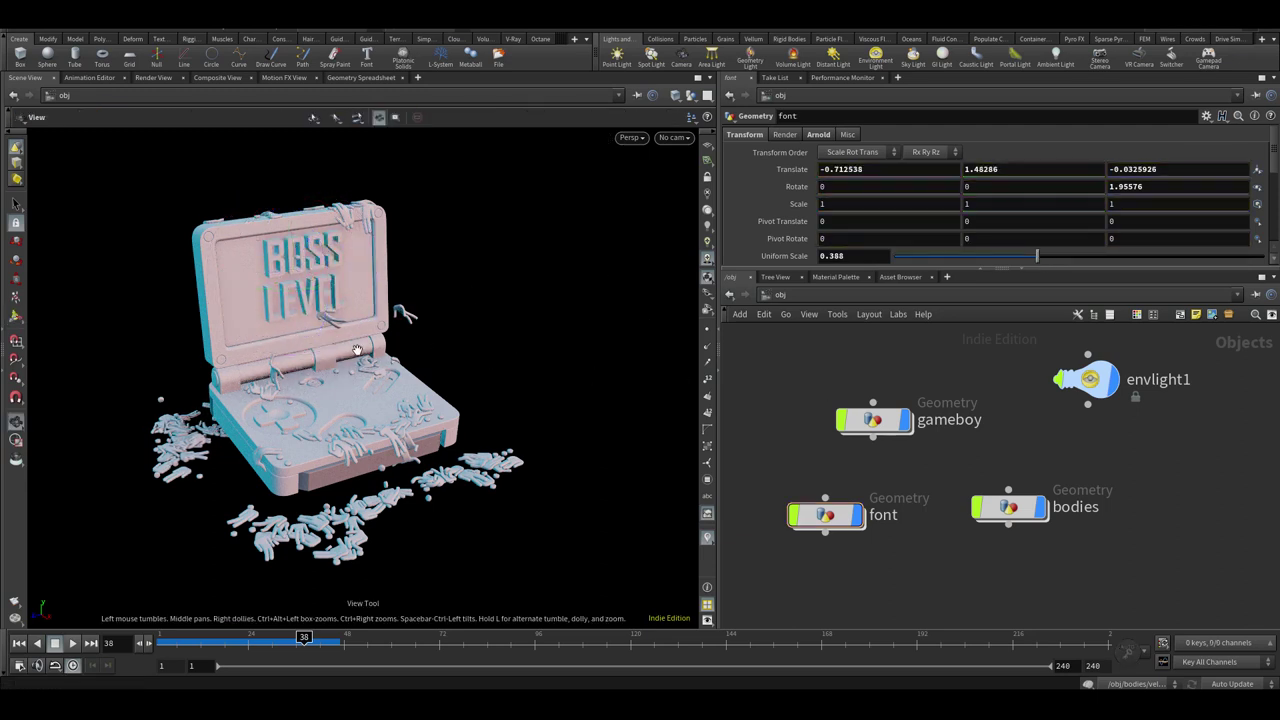
Reframe the Game Boy with its BOSS LEVEL text and save the scene
{"action": "middle_click_drag", "start_coordinate": [356, 350], "coordinate": [350, 364]}
{"action": "scroll", "coordinate": [350, 365], "scroll_direction": "up", "scroll_amount": 2}
{"action": "left_click_drag", "start_coordinate": [349, 365], "coordinate": [358, 367]}
{"action": "key", "text": "ctrl+s"}
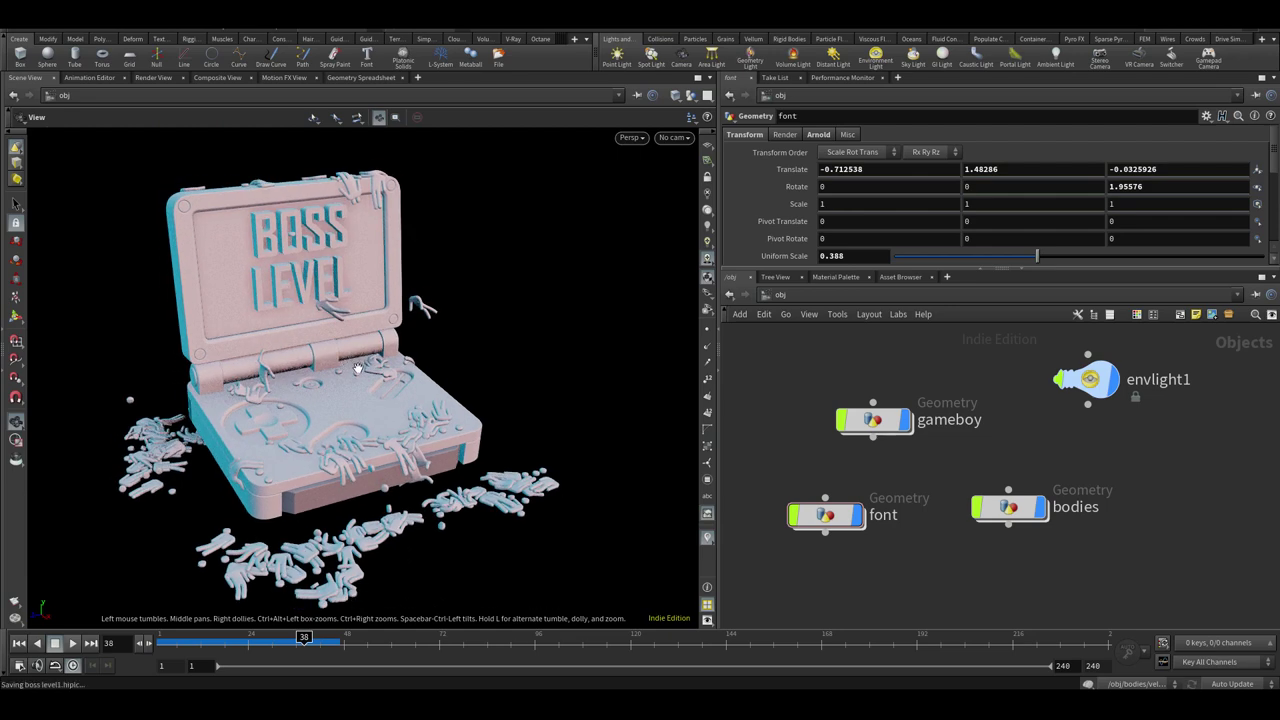
{"action": "middle_click_drag", "start_coordinate": [814, 581], "coordinate": [809, 554]}
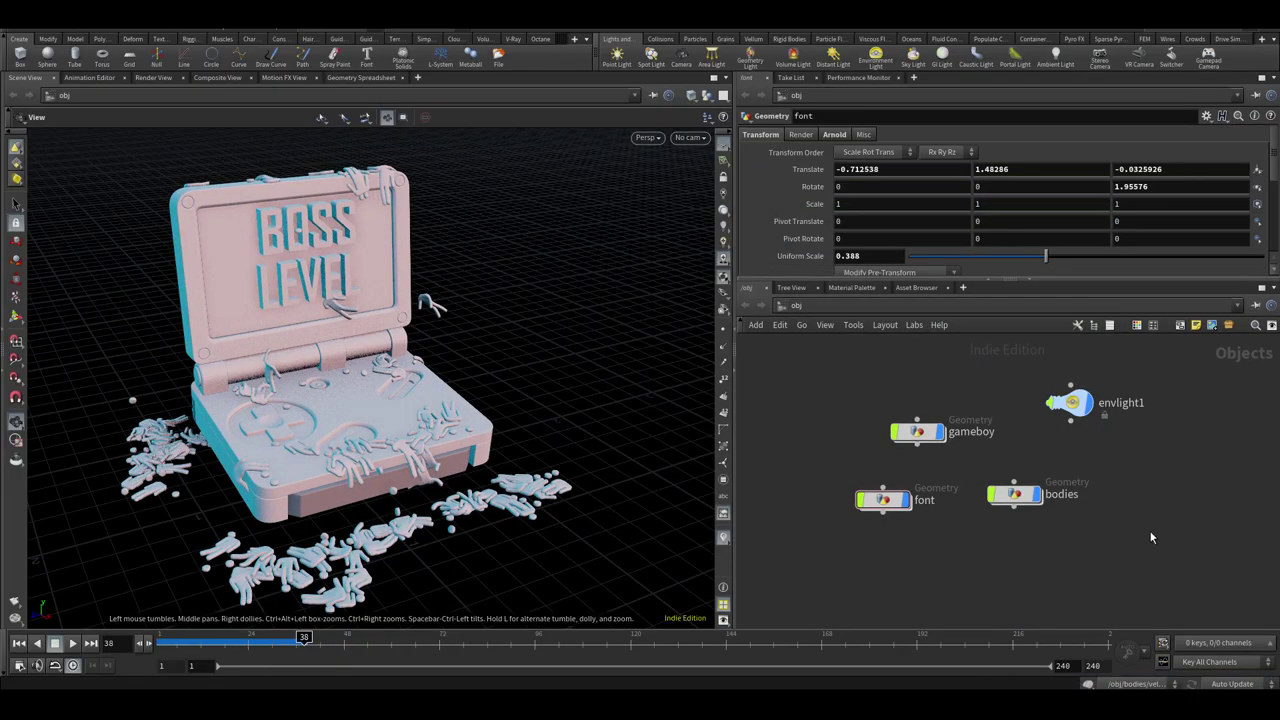
Reset the font object's translation and rotation to 0 and its uniform scale to 1
{"action": "left_click", "coordinate": [893, 499]}
{"action": "left_click_drag", "start_coordinate": [897, 172], "coordinate": [807, 187]}
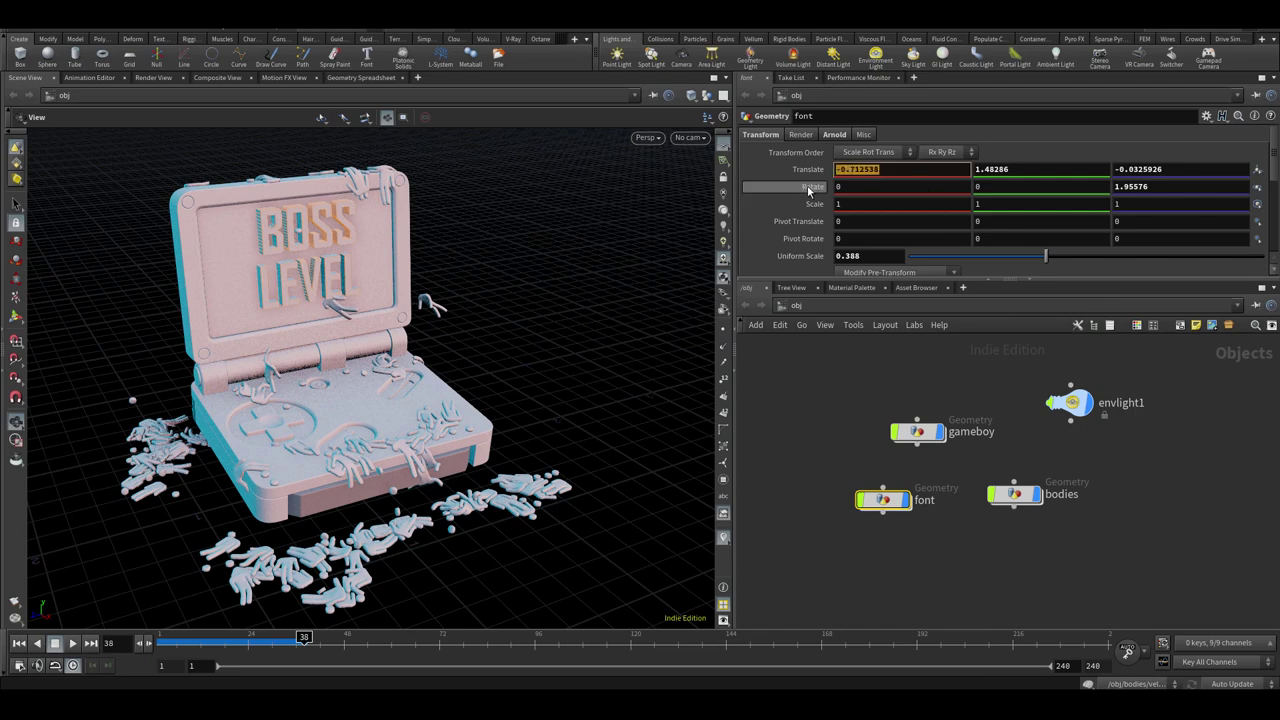
{"action": "type", "text": "00"}
{"action": "key", "text": "Tab"}
{"action": "type", "text": "0"}
{"action": "key", "text": "Tab"}
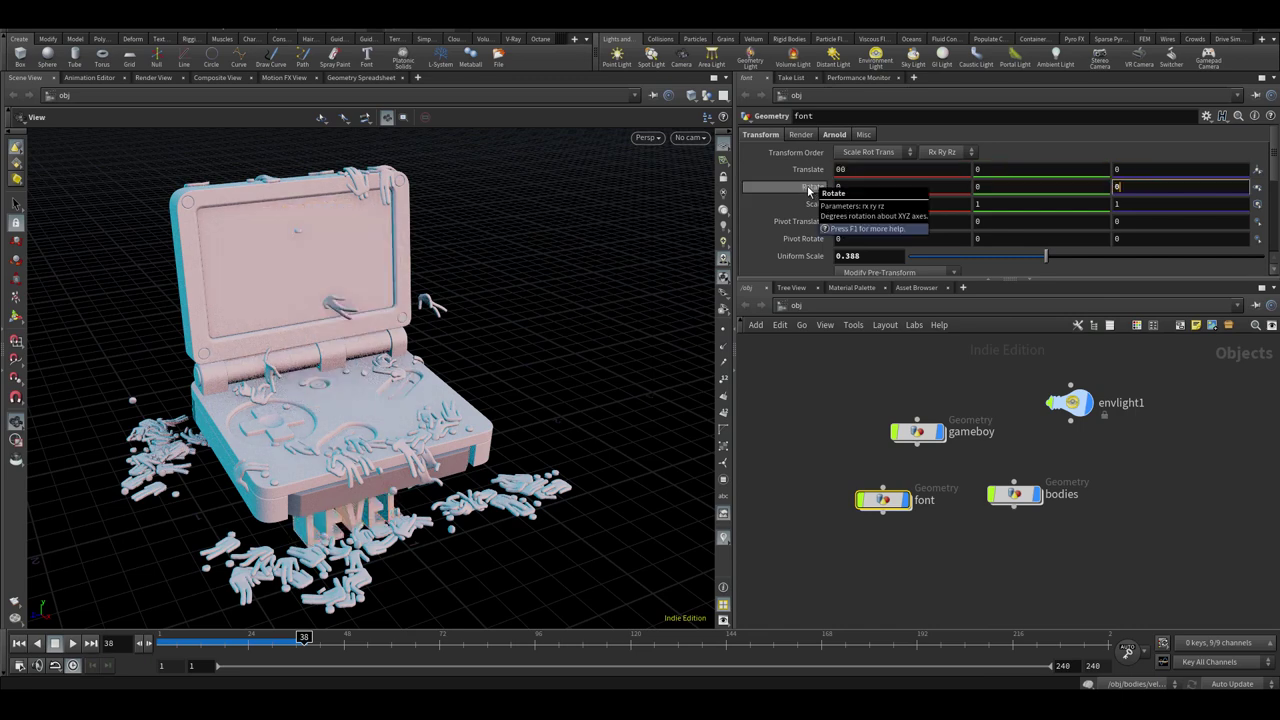
{"action": "type", "text": "0"}
{"action": "key", "text": "Tab"}
{"action": "key", "text": "Return"}
{"action": "key", "text": "Return"}
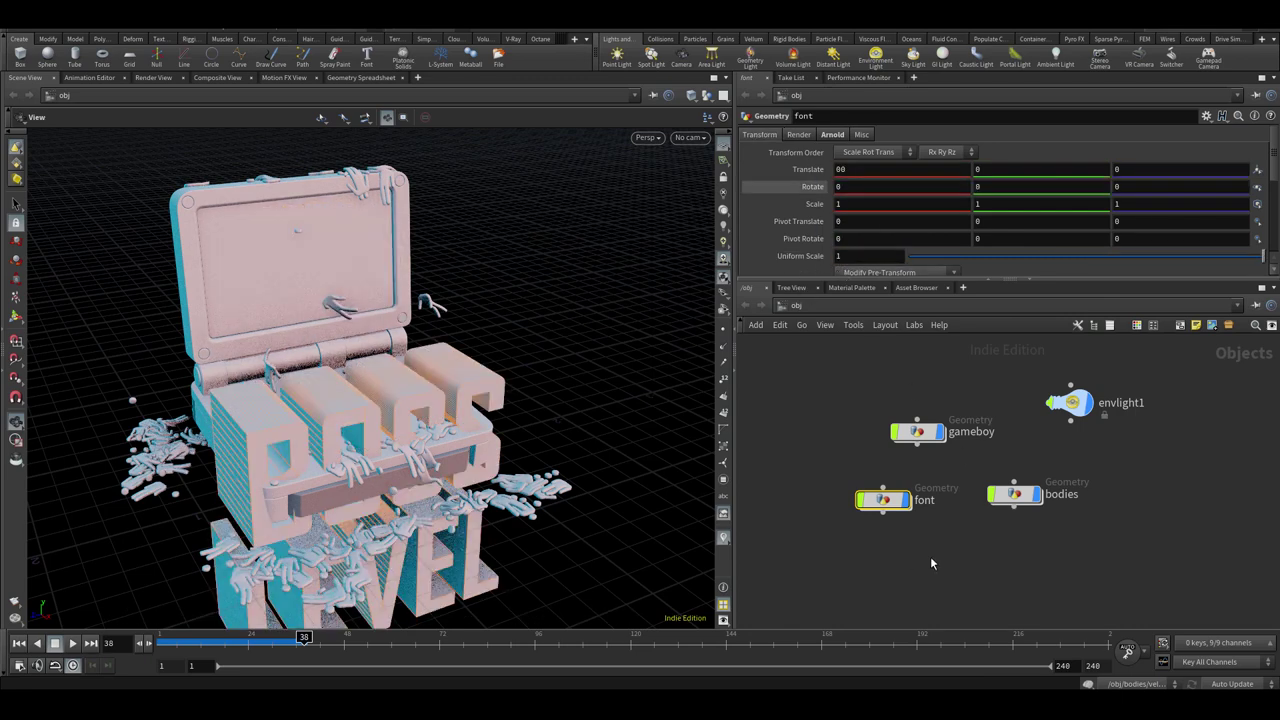
Add a LOP network named render at the object level
{"action": "left_click", "coordinate": [937, 580]}
{"action": "key", "text": "Tab"}
{"action": "type", "text": "lop"}
{"action": "left_click", "coordinate": [1062, 298]}
{"action": "left_click", "coordinate": [1018, 581]}
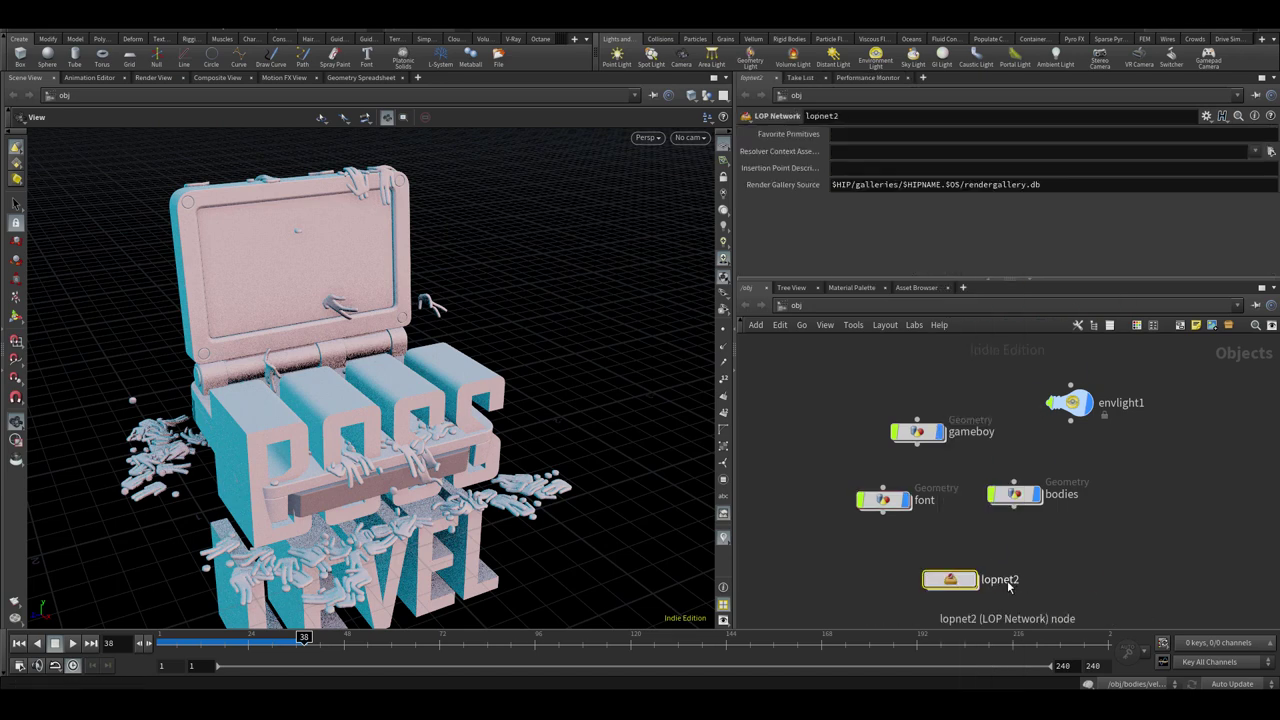
Inside the render network, add a SOP Import that loads /obj/gameboy
{"action": "double_click", "coordinate": [950, 578]}
{"action": "key", "text": "Tab"}
{"action": "type", "text": "sop"}
{"action": "left_click", "coordinate": [1073, 329]}
{"action": "left_click", "coordinate": [980, 418]}
{"action": "left_click", "coordinate": [1261, 135]}
{"action": "double_click", "coordinate": [1177, 110]}
{"action": "left_click_drag", "start_coordinate": [437, 326], "coordinate": [345, 333], "text": "alt"}
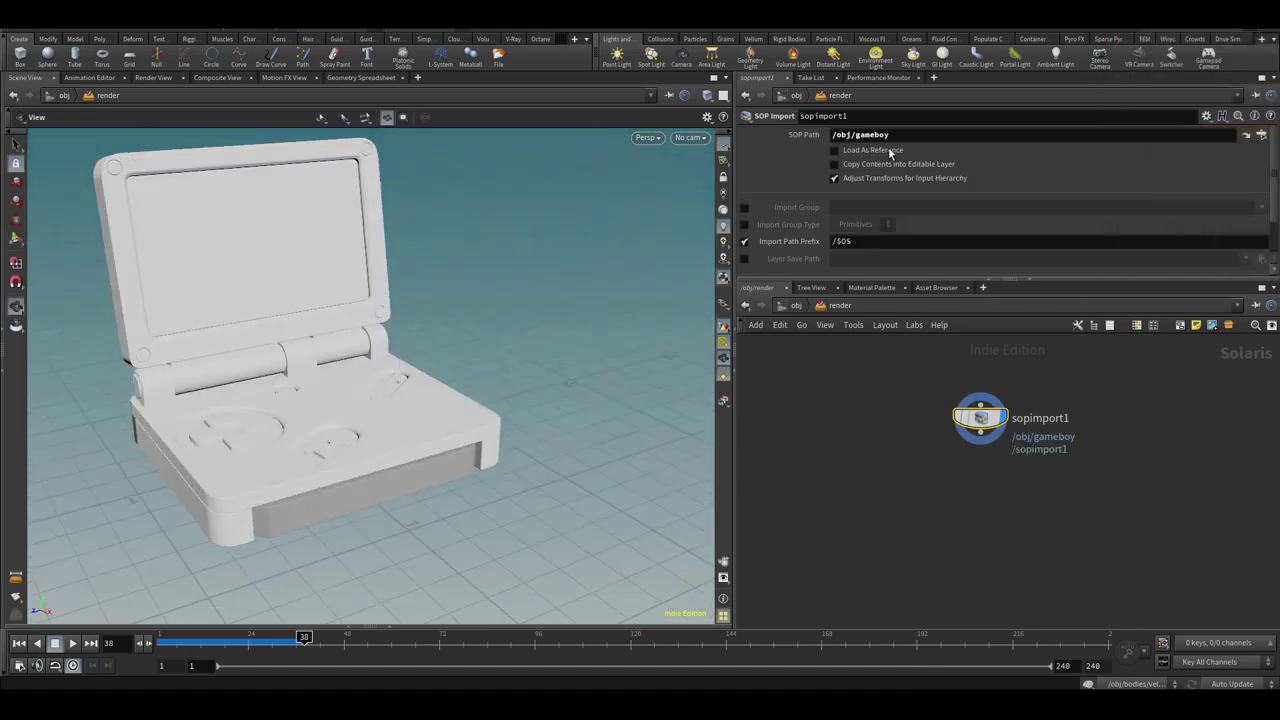
Turn off Adjust Transforms for Input Hierarchy on the Game Boy import and collapse its Primitive Definition and Geometry Handling sections
{"action": "left_click_drag", "start_coordinate": [863, 279], "coordinate": [857, 401]}
{"action": "left_click", "coordinate": [797, 288]}
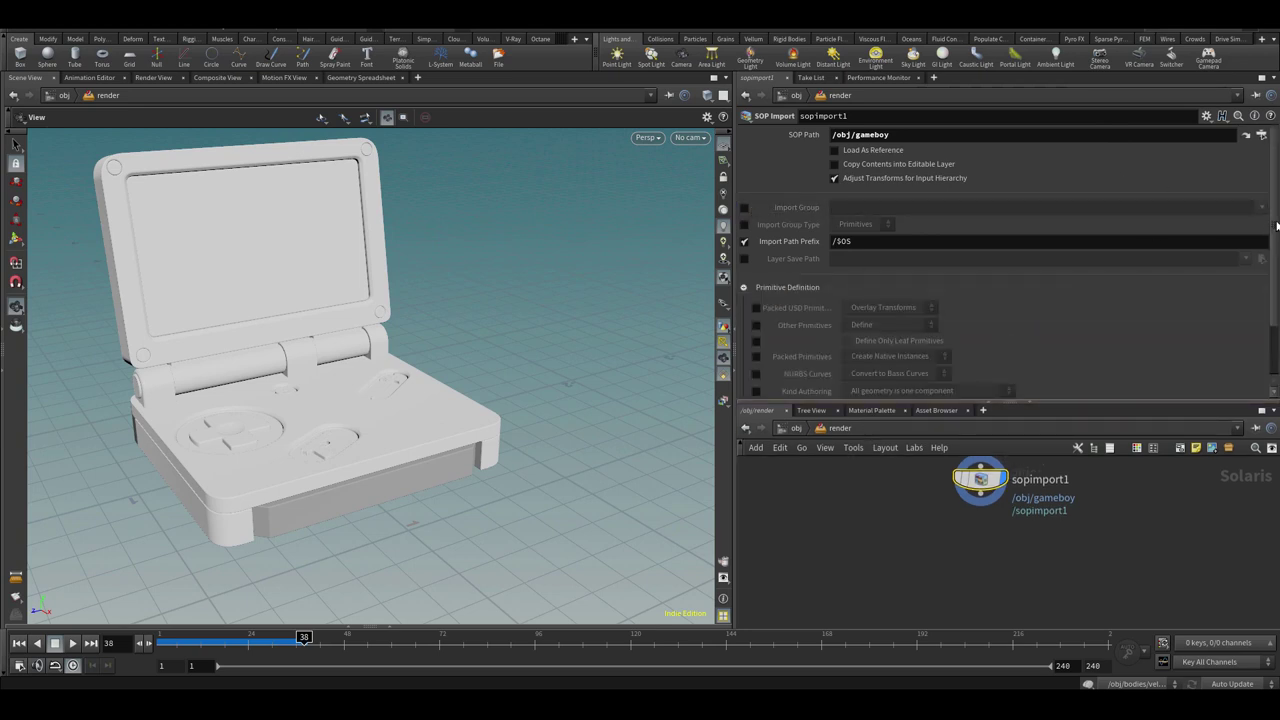
{"action": "scroll", "coordinate": [762, 378], "scroll_direction": "down", "scroll_amount": 3}
{"action": "scroll", "coordinate": [1081, 328], "scroll_direction": "down", "scroll_amount": 3}
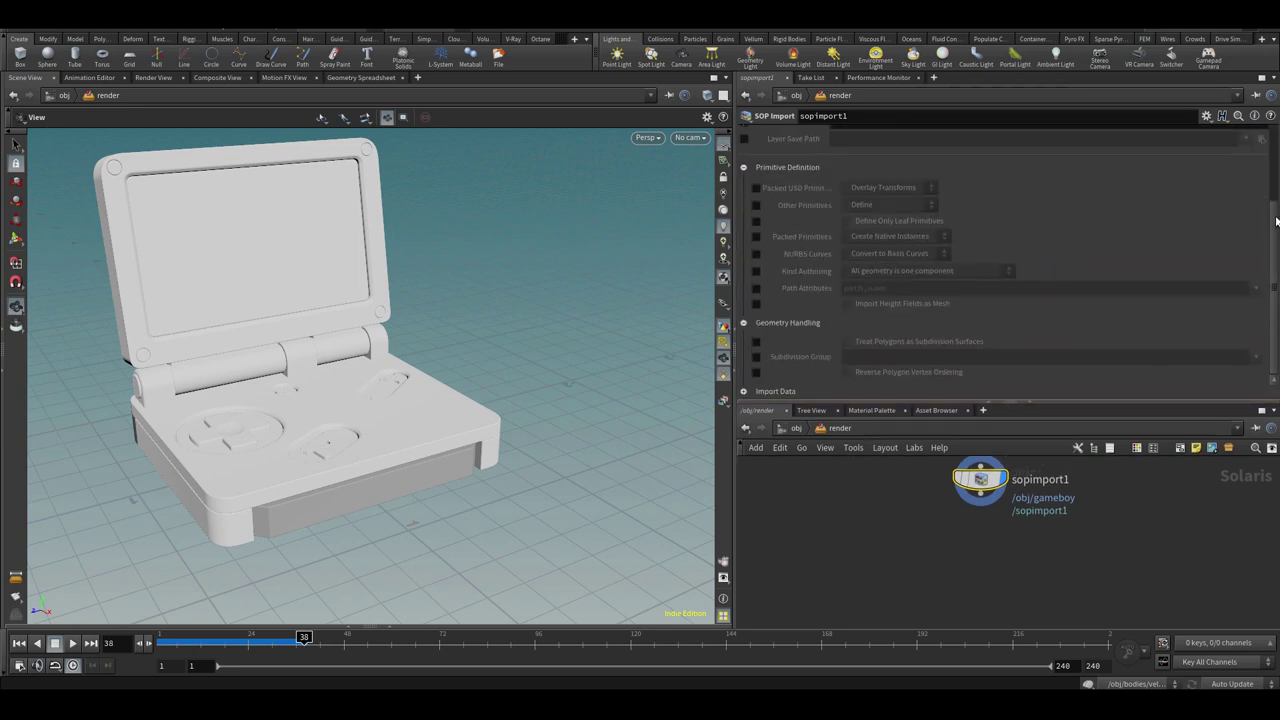
{"action": "left_click_drag", "start_coordinate": [1274, 222], "coordinate": [1277, 118]}
{"action": "left_click", "coordinate": [898, 164]}
{"action": "left_click", "coordinate": [744, 244]}
{"action": "left_click", "coordinate": [743, 287]}
{"action": "left_click", "coordinate": [744, 316]}
{"action": "left_click", "coordinate": [906, 361]}
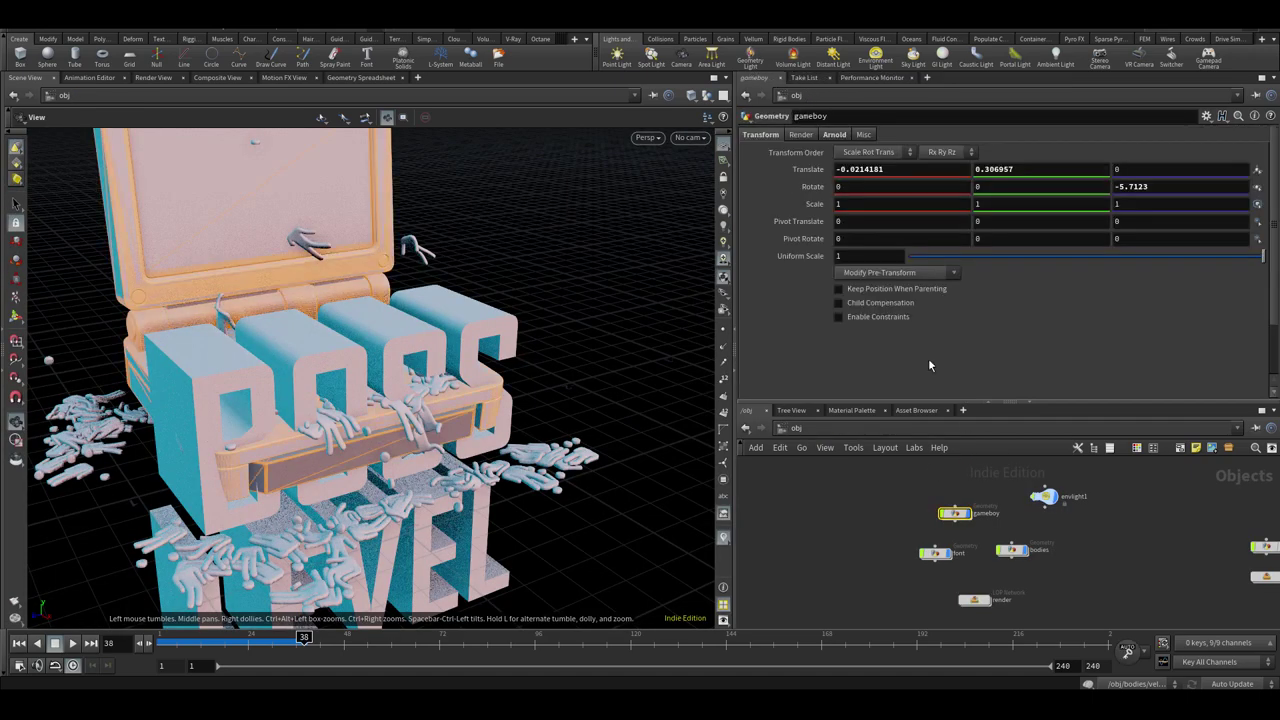
Add a Transform after the Game Boy import and paste the gameboy object's translation values into it
{"action": "right_click", "coordinate": [795, 169]}
{"action": "key", "text": "Escape"}
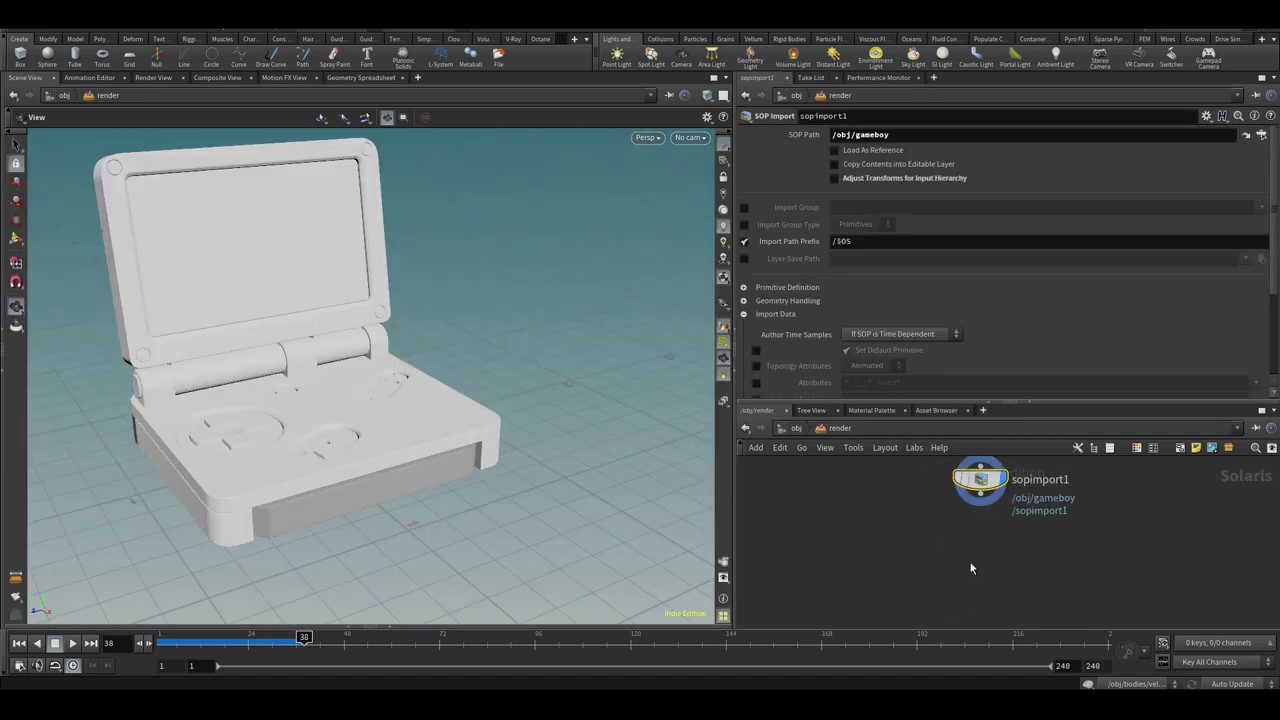
{"action": "key", "text": "Tab"}
{"action": "type", "text": "tr"}
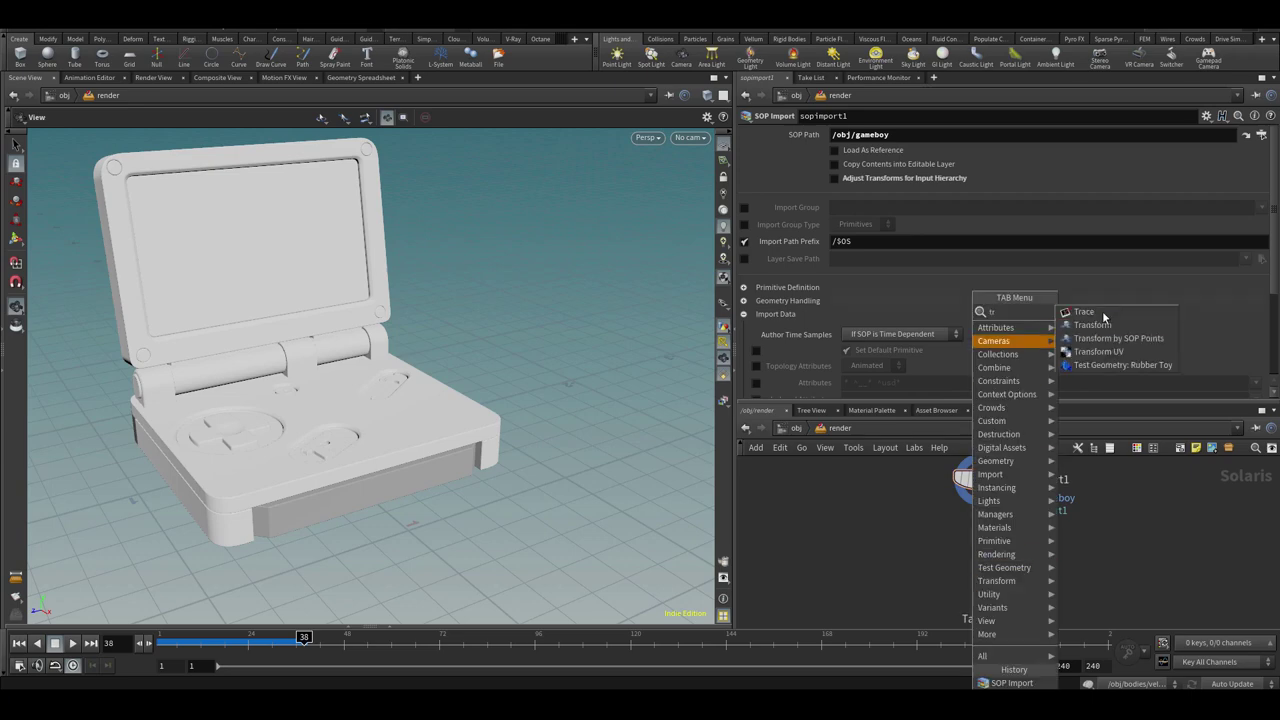
{"action": "left_click", "coordinate": [1092, 325]}
{"action": "right_click", "coordinate": [829, 213]}
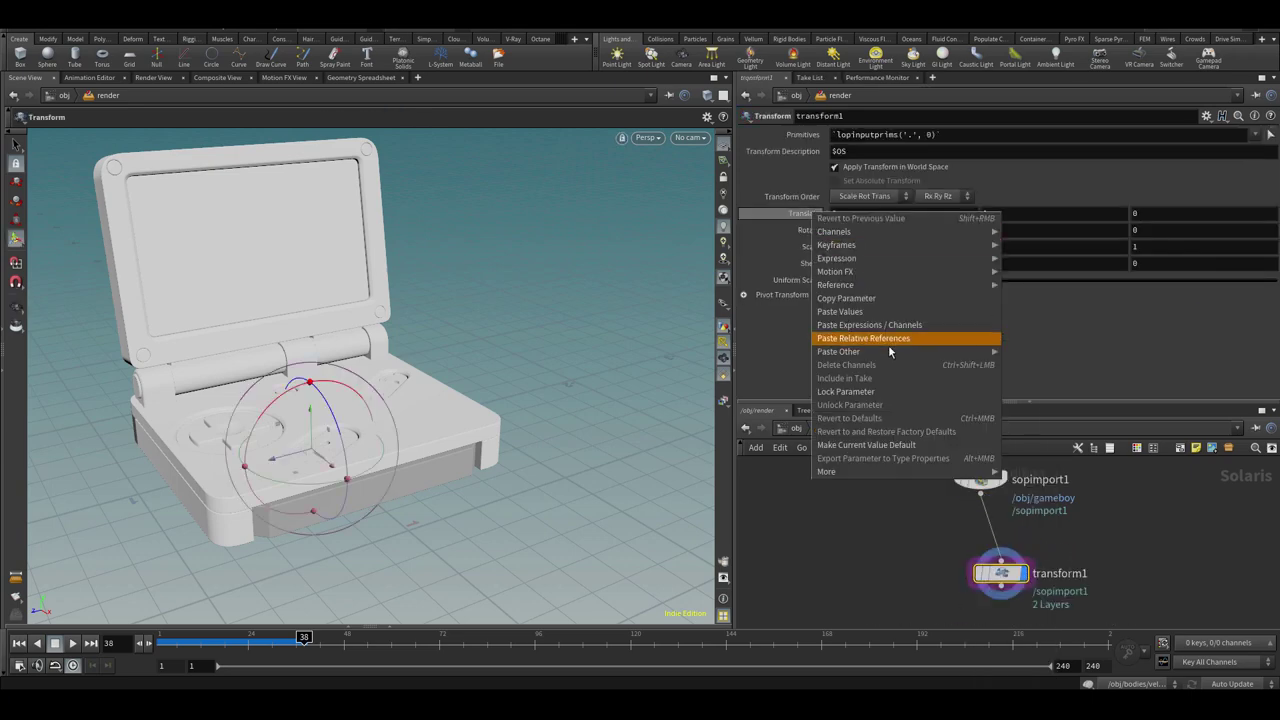
{"action": "left_click", "coordinate": [897, 307]}
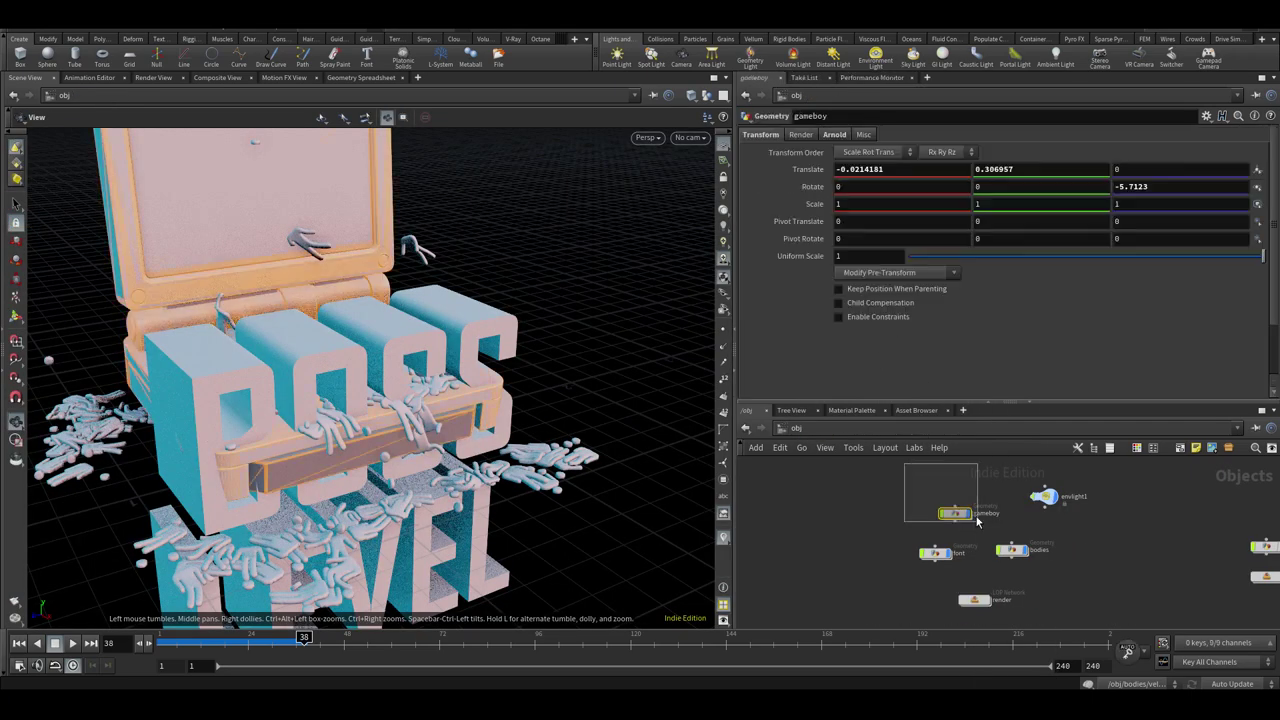
Link the Transform's rotation to the gameboy object's rotation with relative references
{"action": "right_click", "coordinate": [805, 186]}
{"action": "mouse_move", "coordinate": [900, 252]}
{"action": "left_click", "coordinate": [1025, 274]}
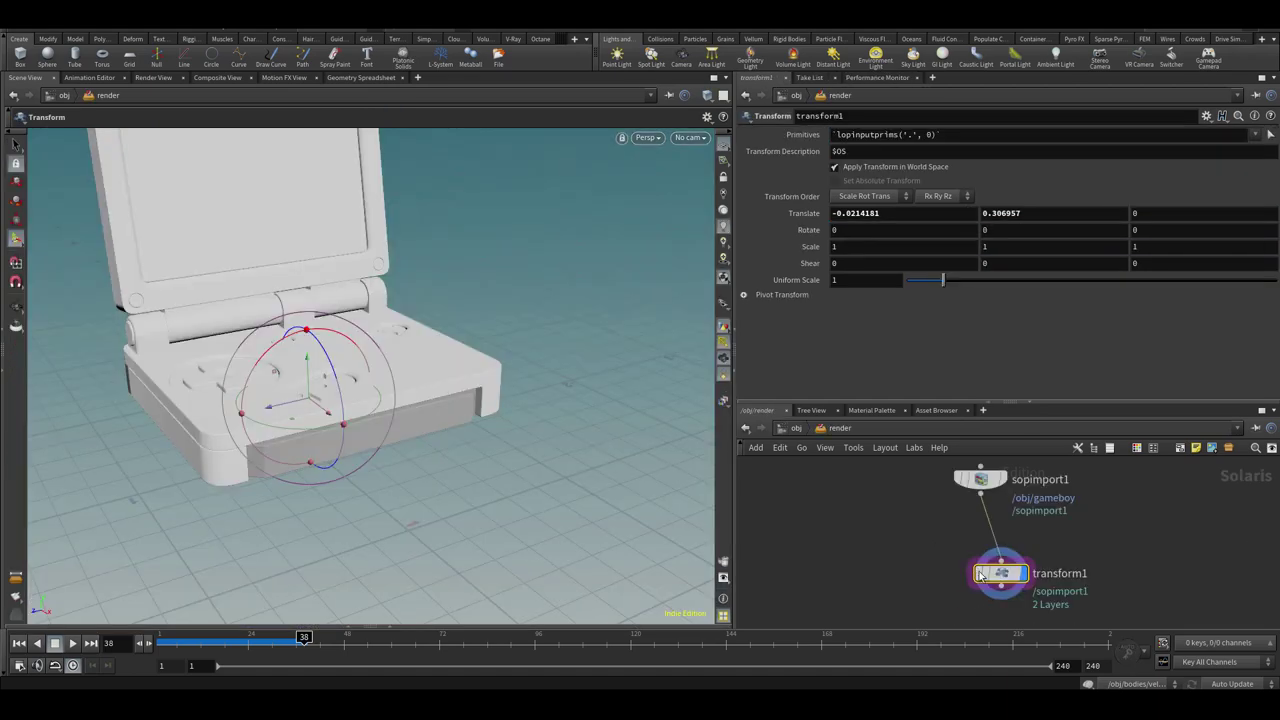
{"action": "right_click", "coordinate": [820, 230]}
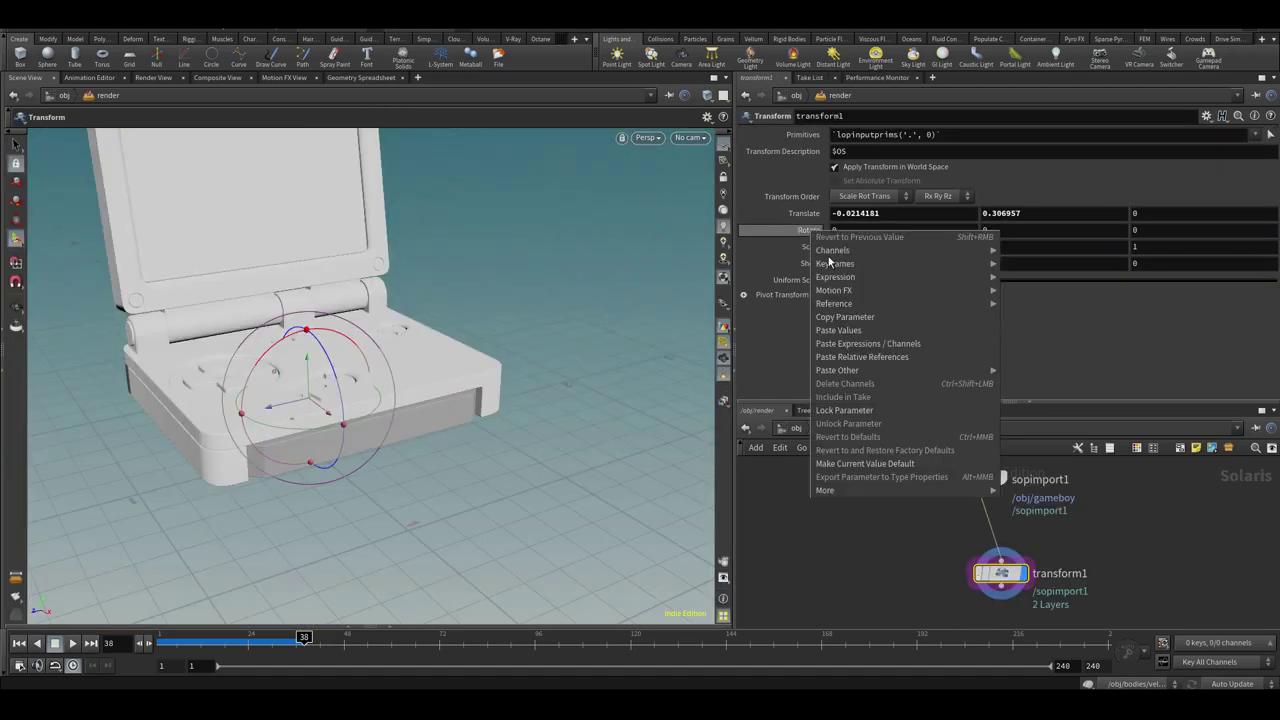
{"action": "left_click", "coordinate": [864, 357]}
Link the Transform's translation to the gameboy object's translation with relative references
{"action": "left_click", "coordinate": [796, 431]}
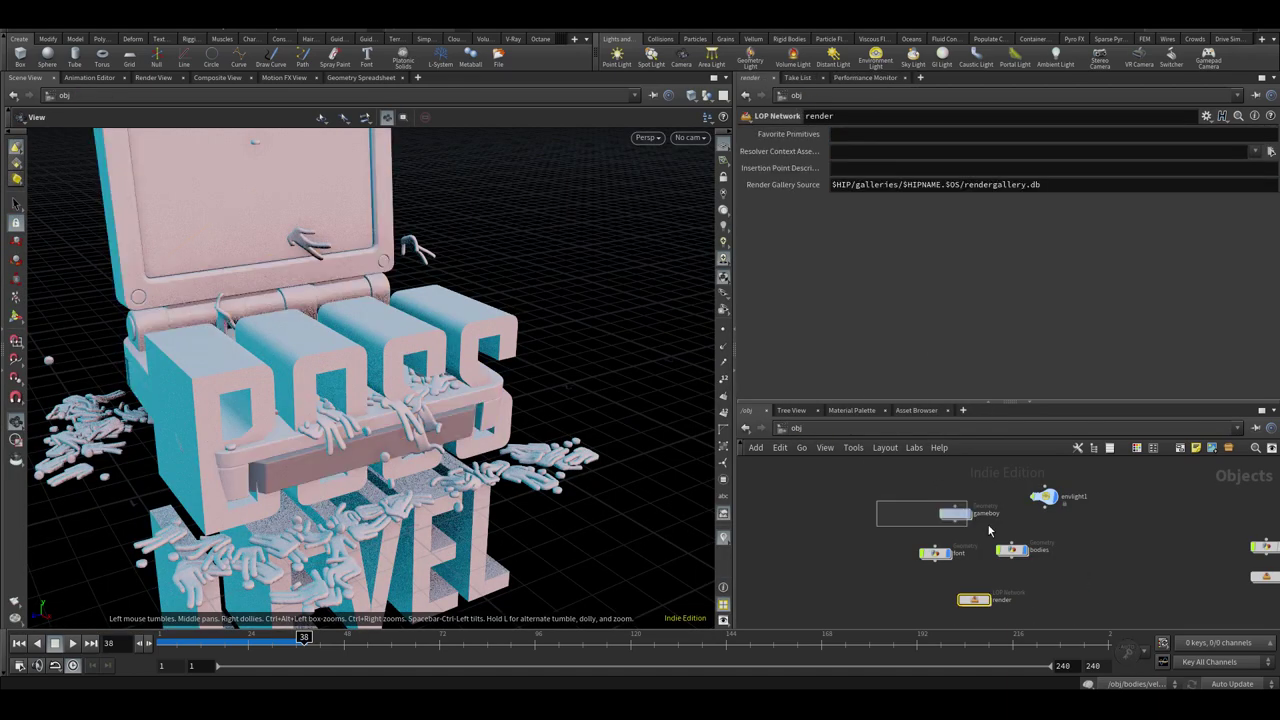
{"action": "left_click", "coordinate": [962, 517]}
{"action": "right_click", "coordinate": [807, 172]}
{"action": "left_click", "coordinate": [850, 263]}
{"action": "double_click", "coordinate": [980, 605]}
{"action": "right_click", "coordinate": [811, 215]}
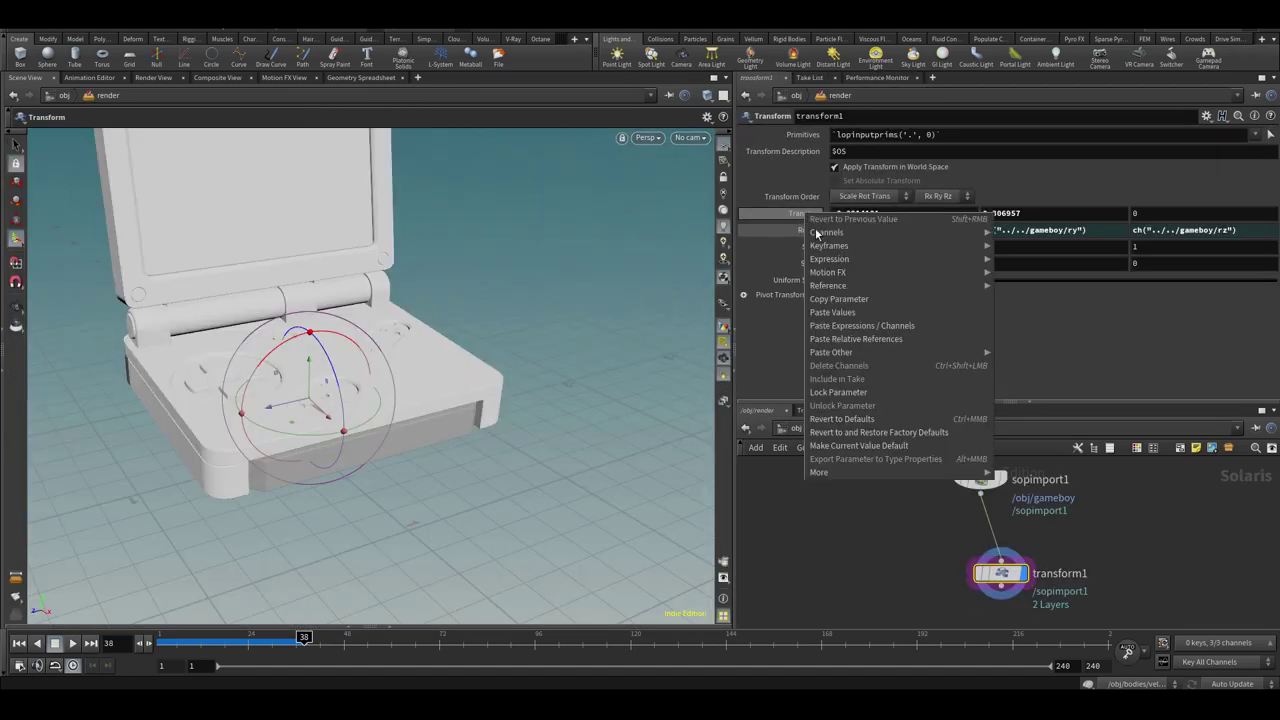
{"action": "left_click", "coordinate": [854, 342]}
Set the Game Boy import's subset groups to body, dark, dots, metal and screen, and rename the node gameboy
{"action": "left_click_drag", "start_coordinate": [1001, 574], "coordinate": [980, 536]}
{"action": "middle_click_drag", "start_coordinate": [1064, 459], "coordinate": [993, 498]}
{"action": "left_click", "coordinate": [909, 524]}
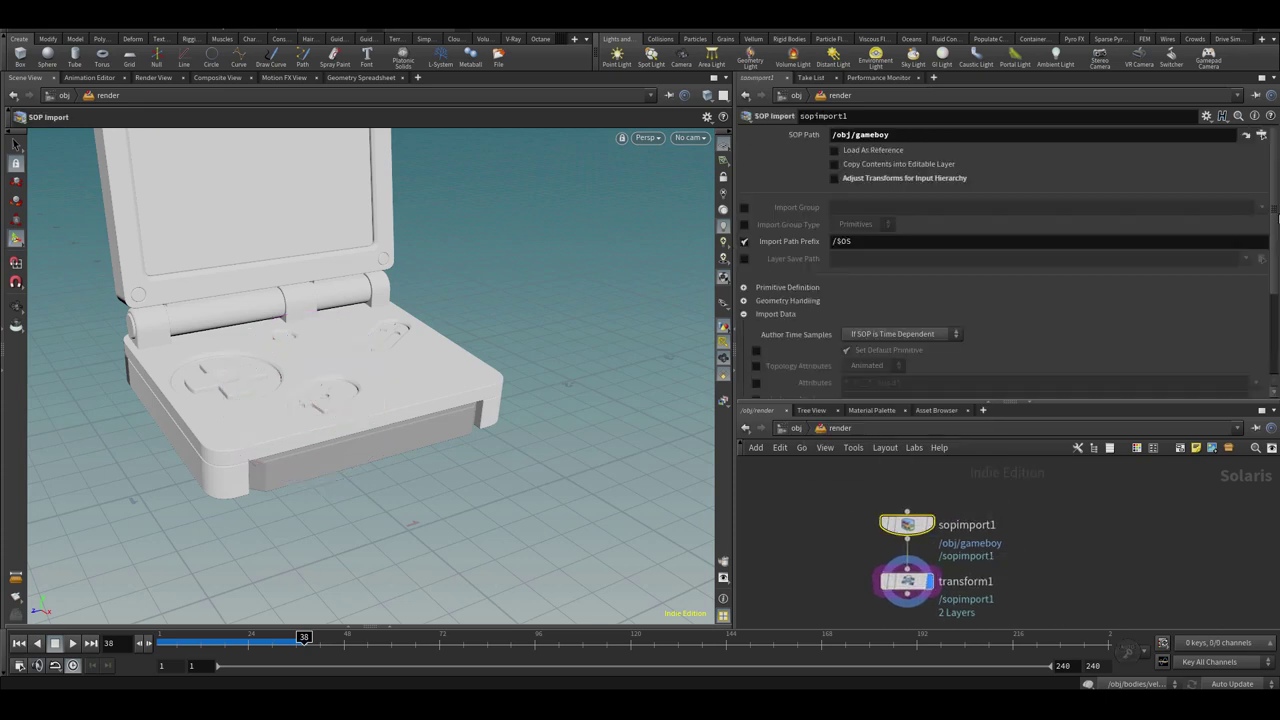
{"action": "left_click_drag", "start_coordinate": [1275, 298], "coordinate": [1276, 388]}
{"action": "left_click", "coordinate": [1256, 354]}
{"action": "left_click", "coordinate": [1250, 369]}
{"action": "left_click", "coordinate": [1256, 355]}
{"action": "left_click", "coordinate": [1249, 395]}
{"action": "left_click", "coordinate": [1256, 355]}
{"action": "left_click", "coordinate": [1249, 408]}
{"action": "left_click", "coordinate": [1257, 357]}
{"action": "left_click", "coordinate": [1249, 448]}
{"action": "left_click", "coordinate": [1256, 355]}
{"action": "left_click", "coordinate": [1248, 475]}
{"action": "left_click_drag", "start_coordinate": [1050, 402], "coordinate": [1050, 285]}
{"action": "type", "text": "gaemboy"}
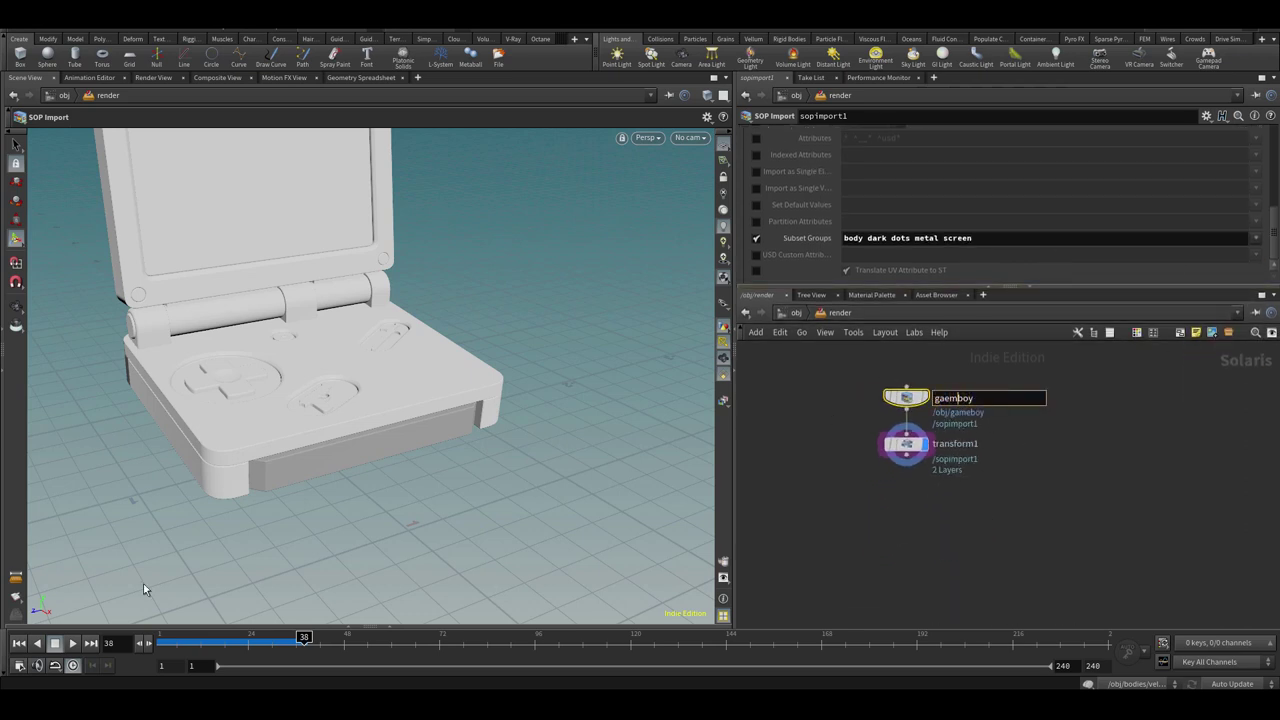
Add a second SOP Import beside the gameboy import and load /obj/bodies in it
{"action": "key", "text": "Tab"}
{"action": "type", "text": "sop"}
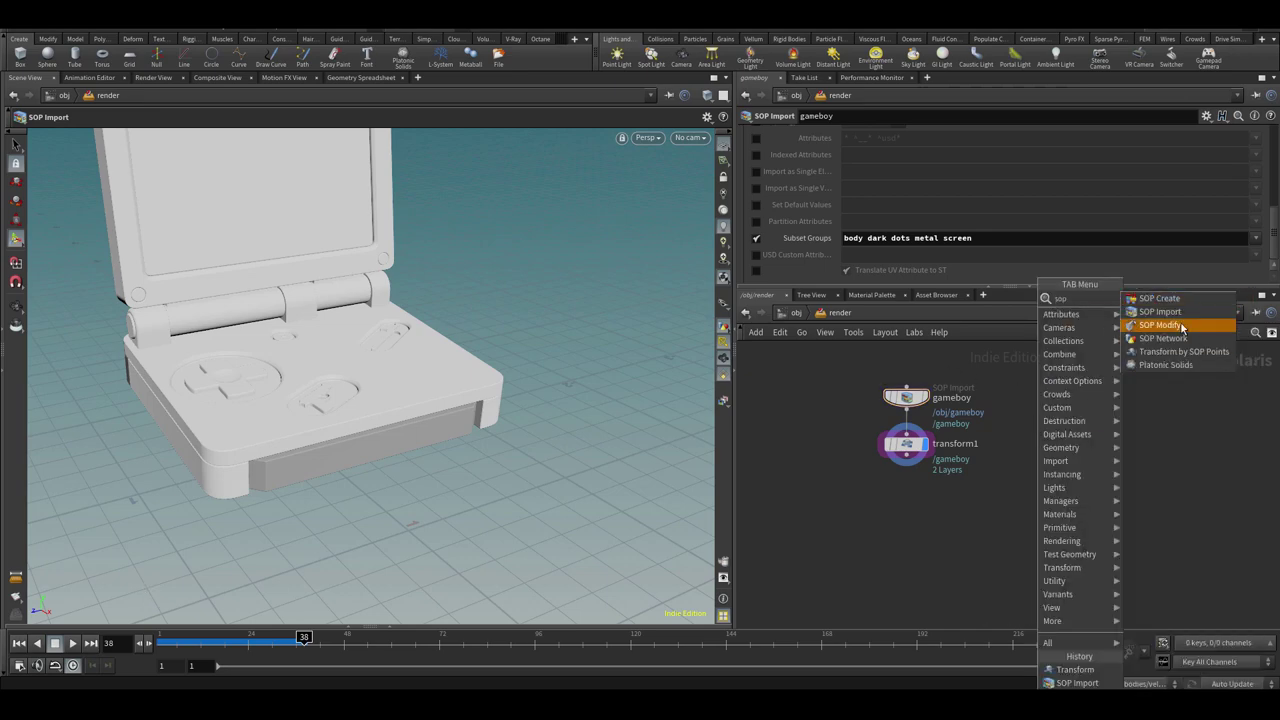
{"action": "left_click", "coordinate": [1170, 312]}
{"action": "left_click", "coordinate": [1048, 398]}
{"action": "left_click", "coordinate": [1068, 399]}
{"action": "left_click_drag", "start_coordinate": [1273, 188], "coordinate": [1272, 155]}
{"action": "left_click", "coordinate": [1261, 135]}
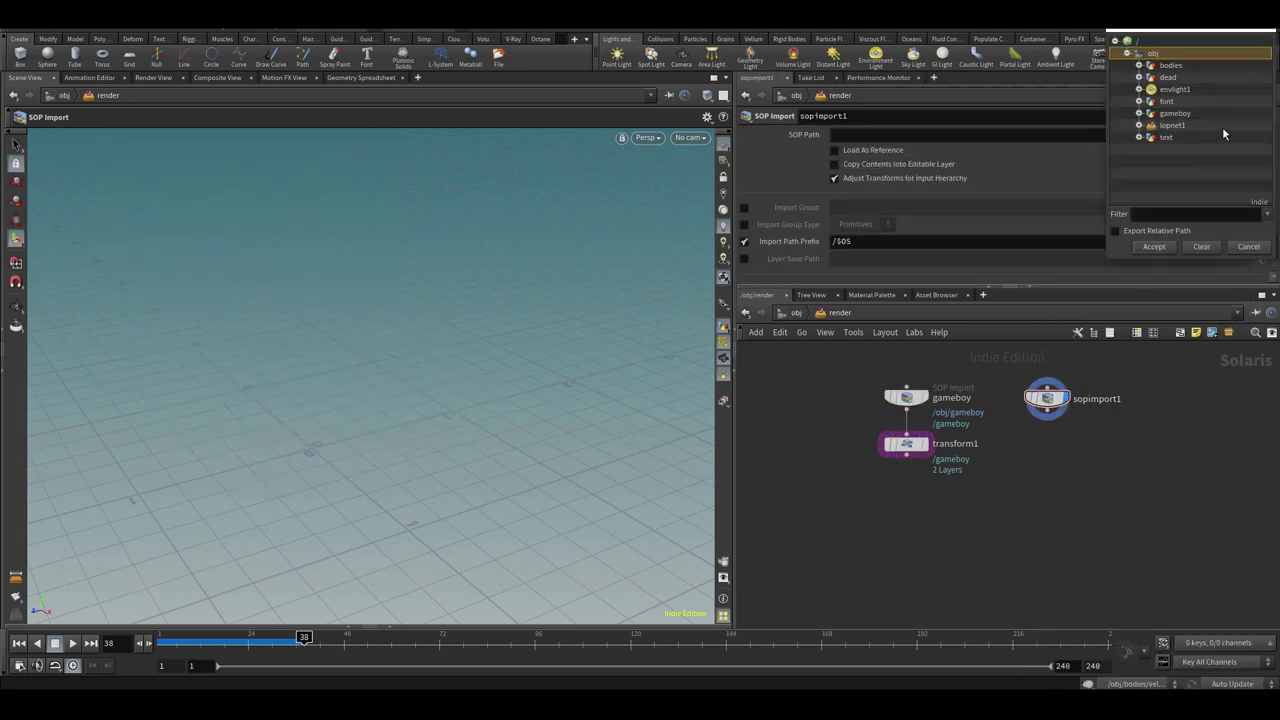
{"action": "double_click", "coordinate": [1171, 66]}
Merge the transformed Game Boy with the bodies import and display the merged result
{"action": "key", "text": "Tab"}
{"action": "type", "text": "mer"}
{"action": "key", "text": "Return"}
{"action": "left_click", "coordinate": [990, 527]}
{"action": "left_click_drag", "start_coordinate": [907, 456], "coordinate": [984, 517]}
{"action": "left_click_drag", "start_coordinate": [1047, 411], "coordinate": [1003, 516]}
{"action": "left_click", "coordinate": [1008, 528]}
{"action": "left_click_drag", "start_coordinate": [262, 425], "coordinate": [363, 431], "text": "alt"}
Insert a Transform between the bodies import and the merge, linking its translation to the bodies object with relative references
{"action": "key", "text": "u"}
{"action": "left_click", "coordinate": [1013, 492]}
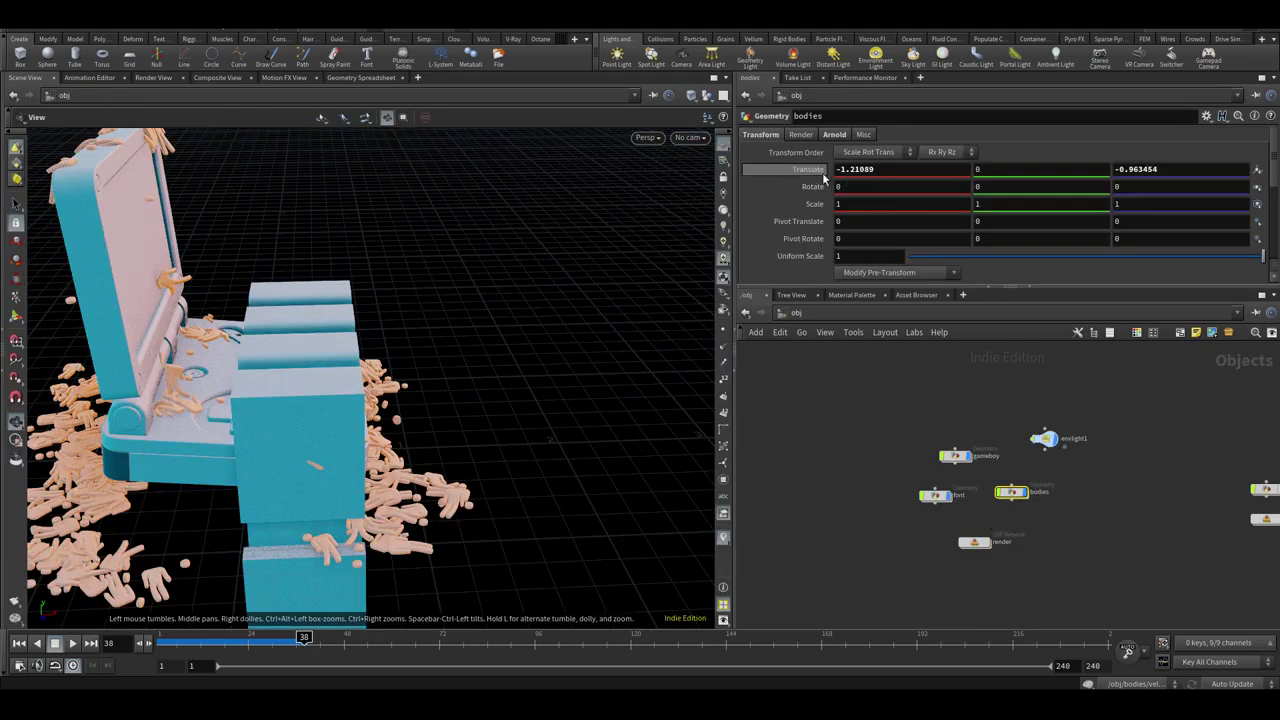
{"action": "right_click", "coordinate": [809, 171]}
{"action": "left_click", "coordinate": [846, 258]}
{"action": "double_click", "coordinate": [974, 542]}
{"action": "key", "text": "Tab"}
{"action": "type", "text": "tran"}
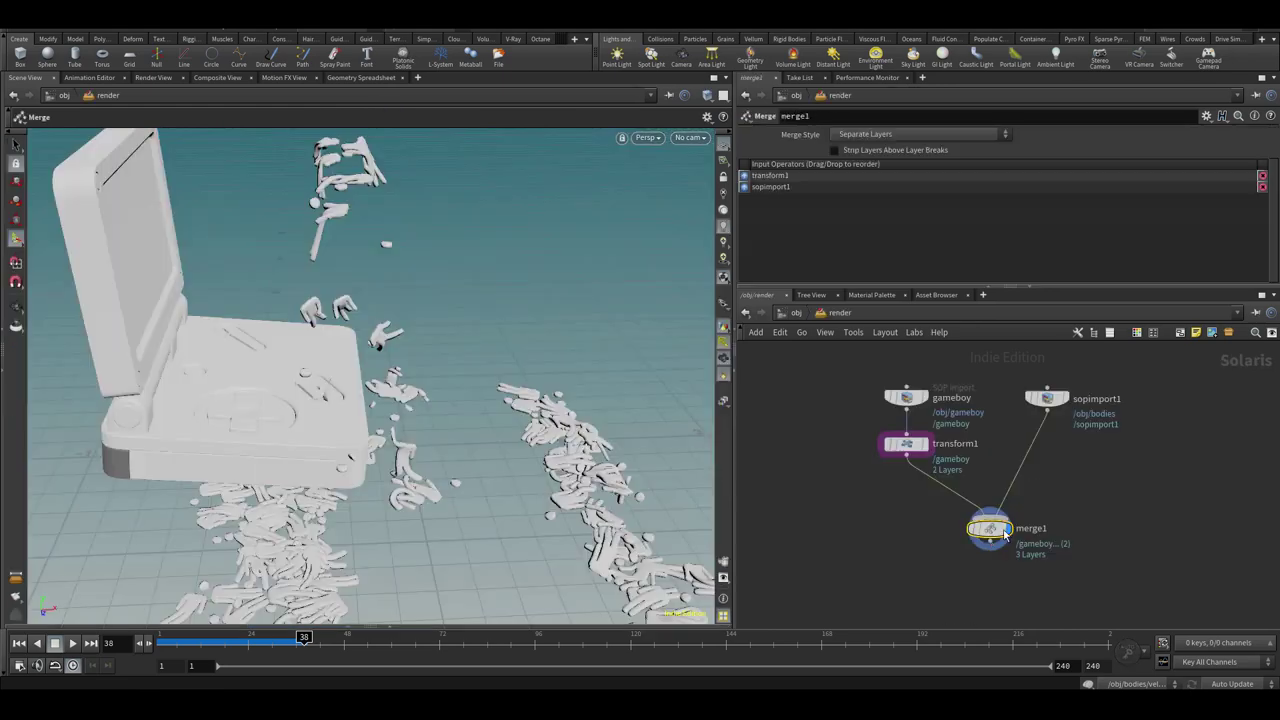
{"action": "key", "text": "Return"}
{"action": "left_click", "coordinate": [1031, 450]}
{"action": "right_click", "coordinate": [811, 213]}
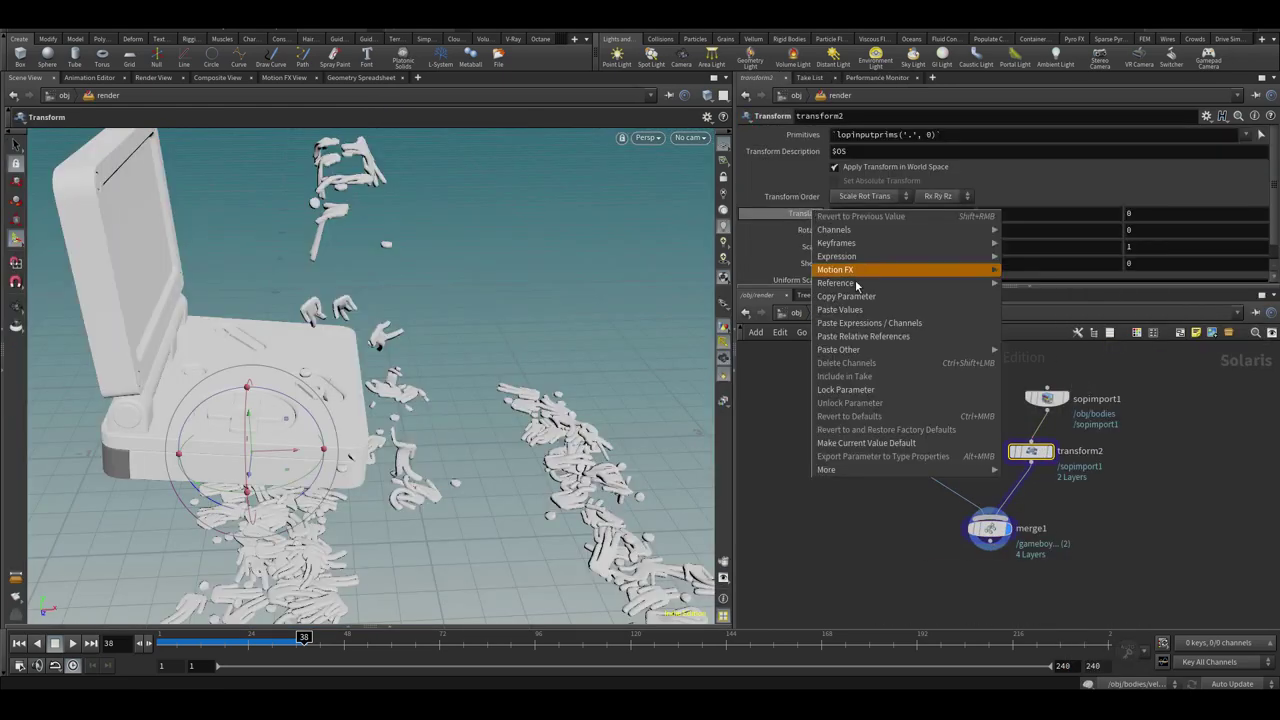
{"action": "left_click", "coordinate": [857, 336]}
{"action": "left_click_drag", "start_coordinate": [530, 402], "coordinate": [401, 395], "text": "alt"}
Rename the second import bodies and add a third SOP Import named text that loads /obj/font
{"action": "middle_click_drag", "start_coordinate": [1157, 437], "coordinate": [1037, 416]}
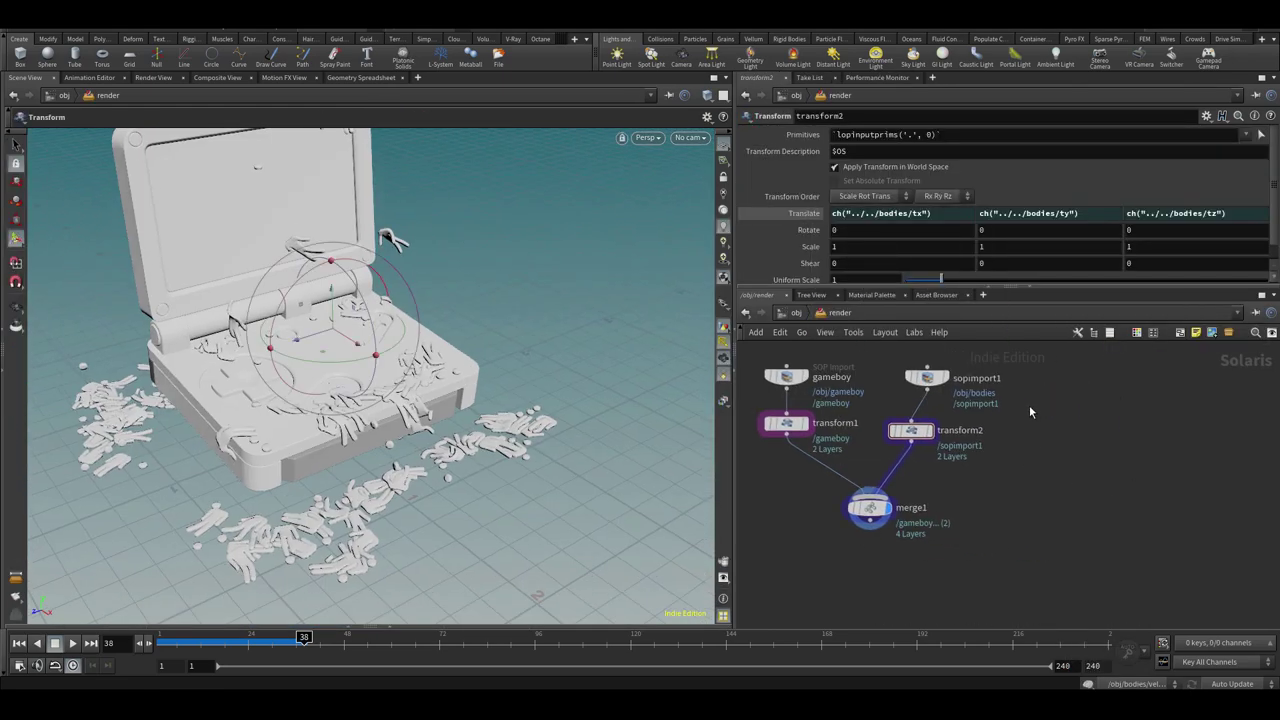
{"action": "key", "text": "Tab"}
{"action": "type", "text": "sop"}
{"action": "key", "text": "Down"}
{"action": "key", "text": "Return"}
{"action": "left_click", "coordinate": [1066, 392]}
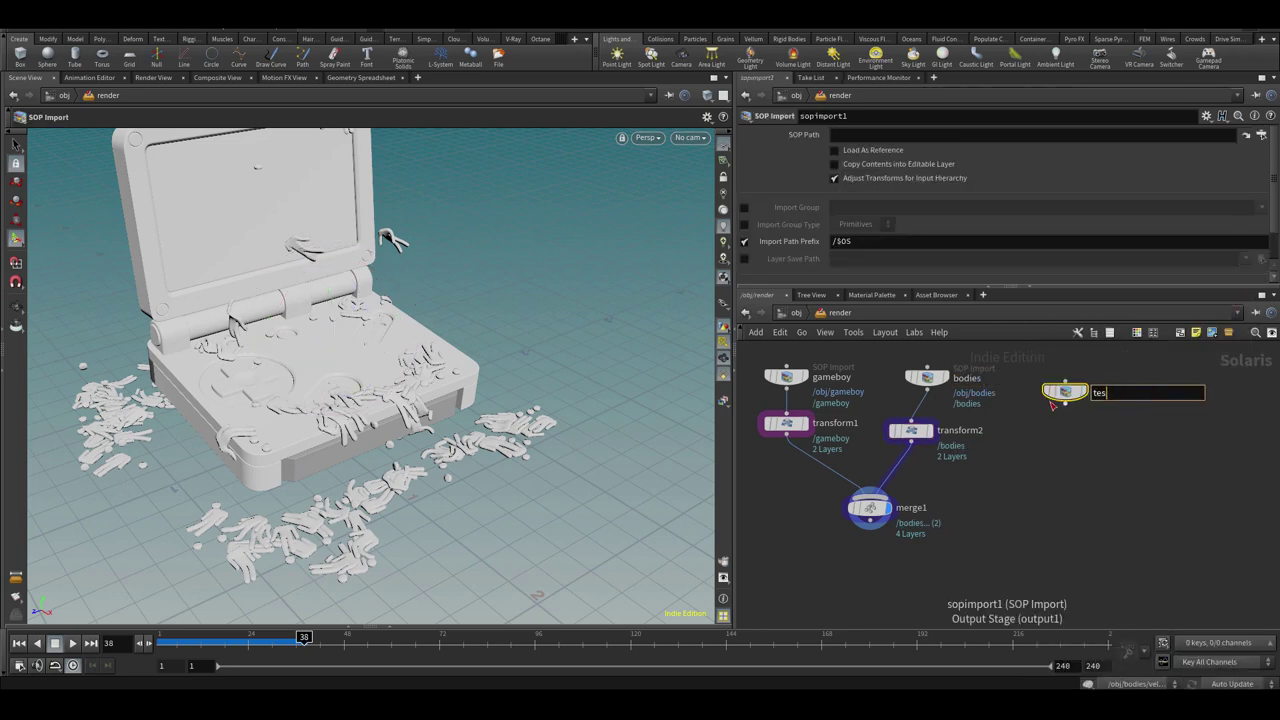
{"action": "left_click", "coordinate": [1262, 134]}
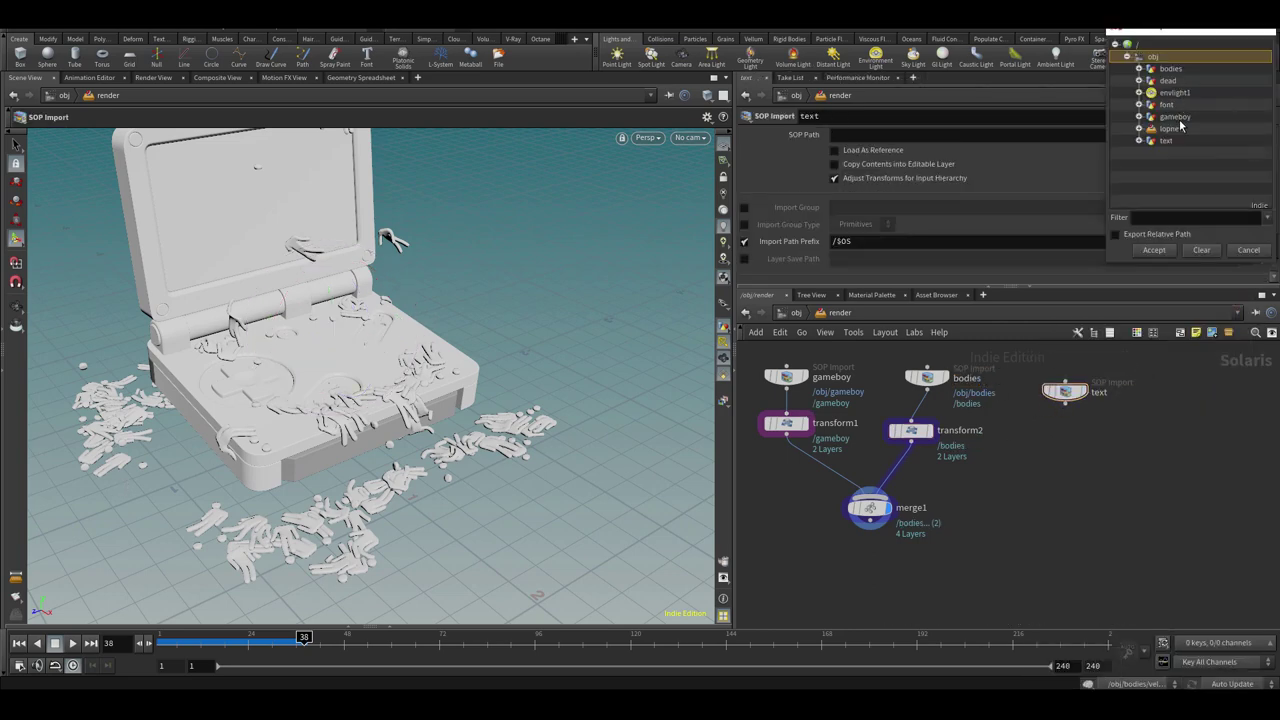
{"action": "double_click", "coordinate": [1168, 105]}
Add a Transform below the text import and connect it to the merge
{"action": "key", "text": "Tab"}
{"action": "type", "text": "tra"}
{"action": "key", "text": "Return"}
{"action": "left_click", "coordinate": [1052, 450]}
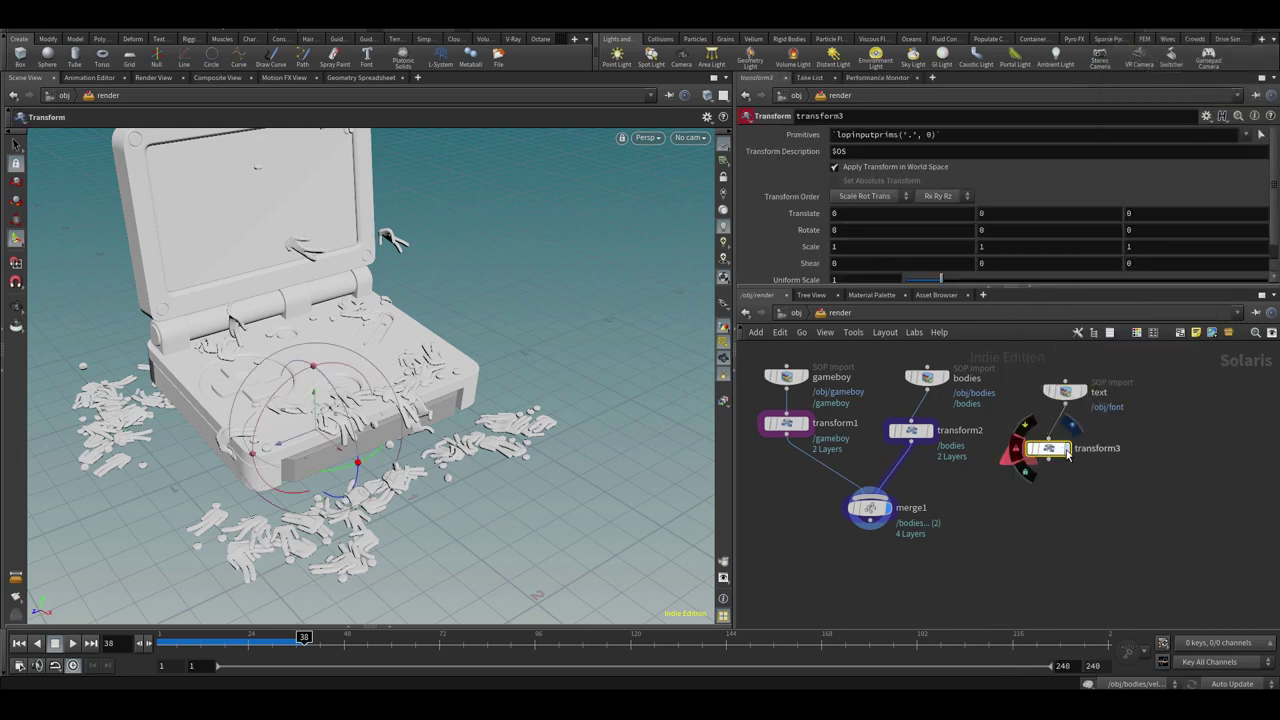
{"action": "left_click", "coordinate": [1072, 426]}
{"action": "left_click_drag", "start_coordinate": [1048, 462], "coordinate": [870, 500]}
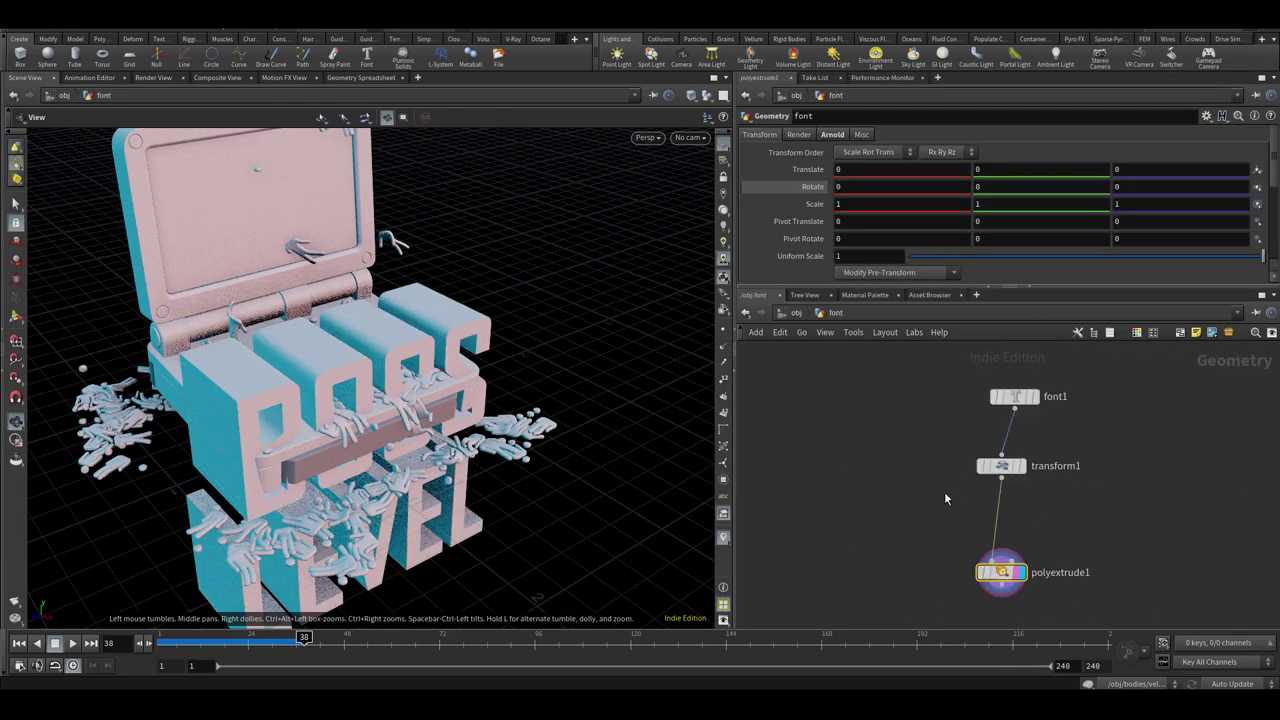
In the font object, add a Normal node after polyextrude1 and make it the displayed output
{"action": "scroll", "coordinate": [1059, 532], "scroll_direction": "up", "scroll_amount": 2}
{"action": "middle_click_drag", "start_coordinate": [1059, 532], "coordinate": [1035, 454]}
{"action": "key", "text": "Tab"}
{"action": "type", "text": "nor"}
{"action": "left_click", "coordinate": [1168, 58]}
{"action": "middle_click_drag", "start_coordinate": [975, 612], "coordinate": [974, 542]}
{"action": "left_click", "coordinate": [974, 542]}
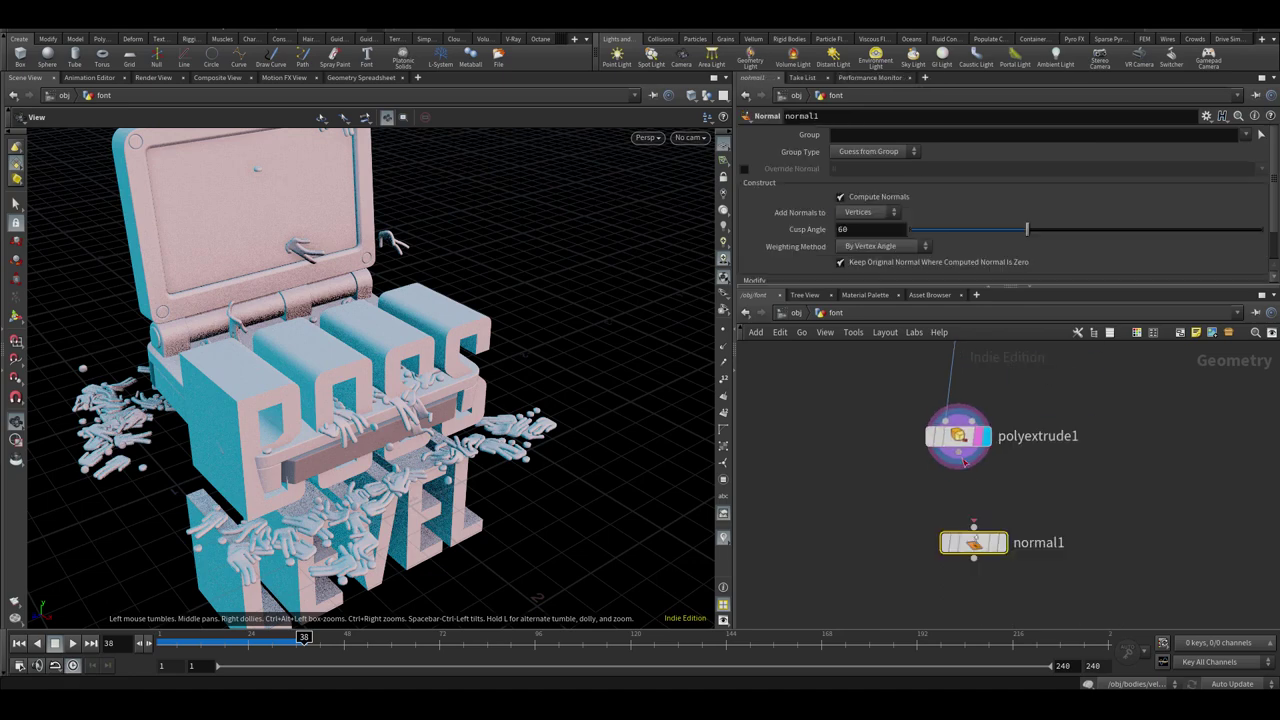
{"action": "left_click_drag", "start_coordinate": [961, 458], "coordinate": [974, 526]}
{"action": "left_click", "coordinate": [1004, 542]}
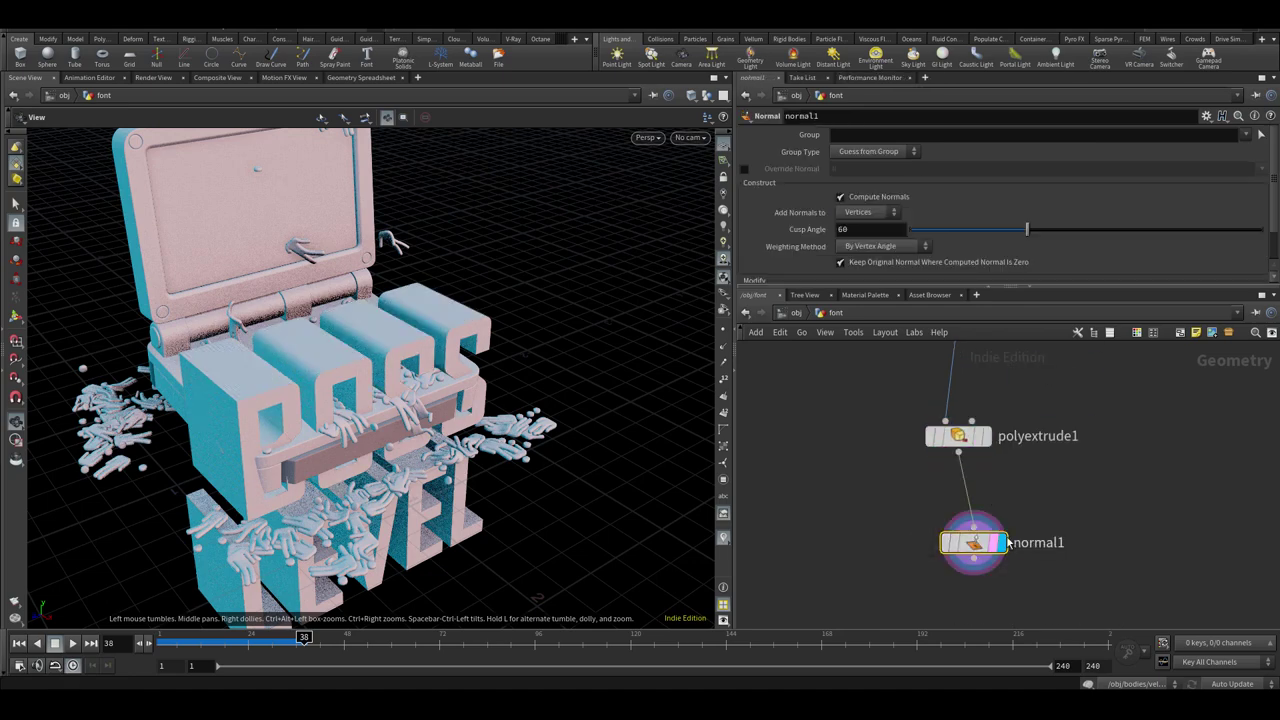
{"action": "left_click", "coordinate": [797, 313]}
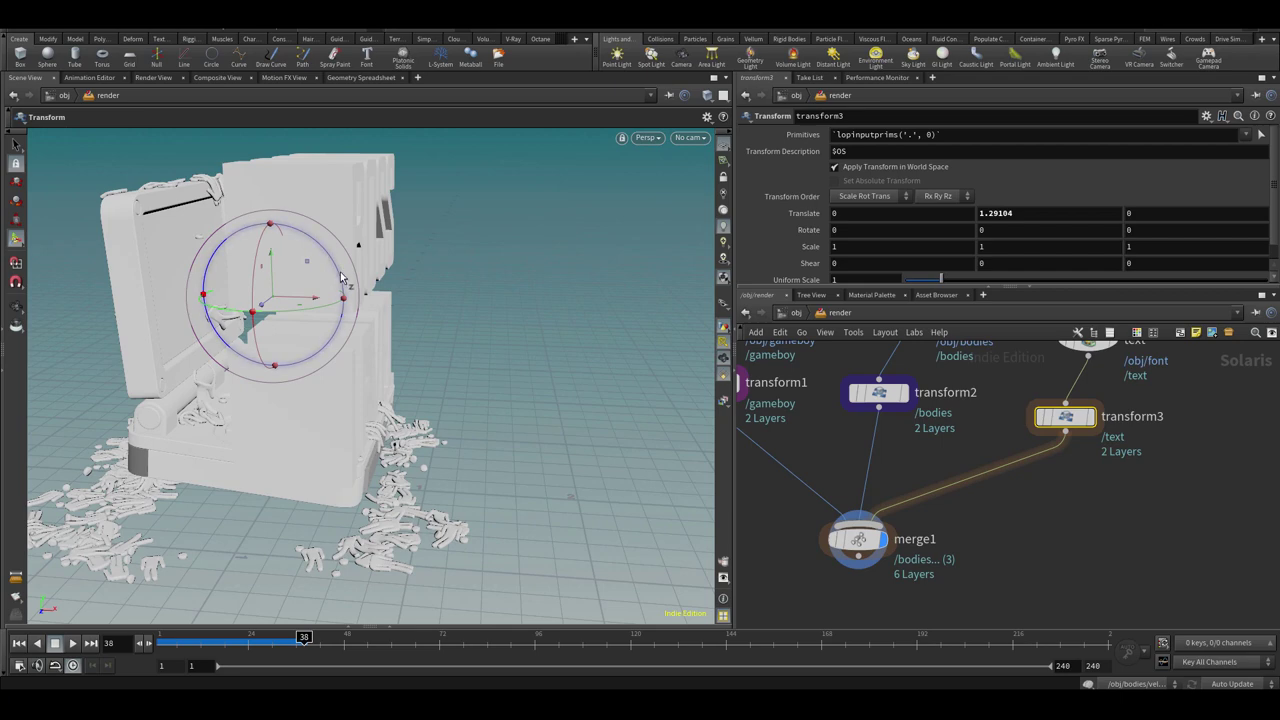
Place the text on the Game Boy's screen at -0.687553, 1.48098, 0, with Z rotation 4.26201 and uniform scale 0.34
{"action": "left_click_drag", "start_coordinate": [271, 300], "coordinate": [198, 316]}
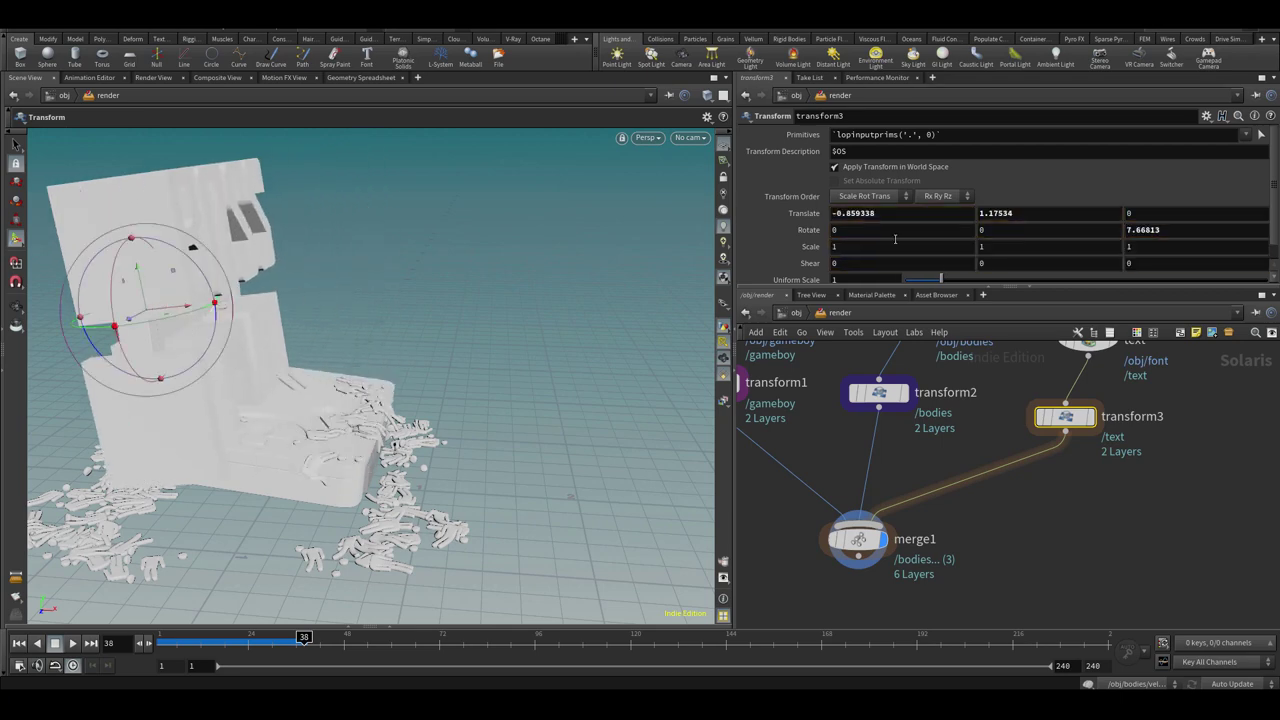
{"action": "left_click_drag", "start_coordinate": [940, 280], "coordinate": [925, 285]}
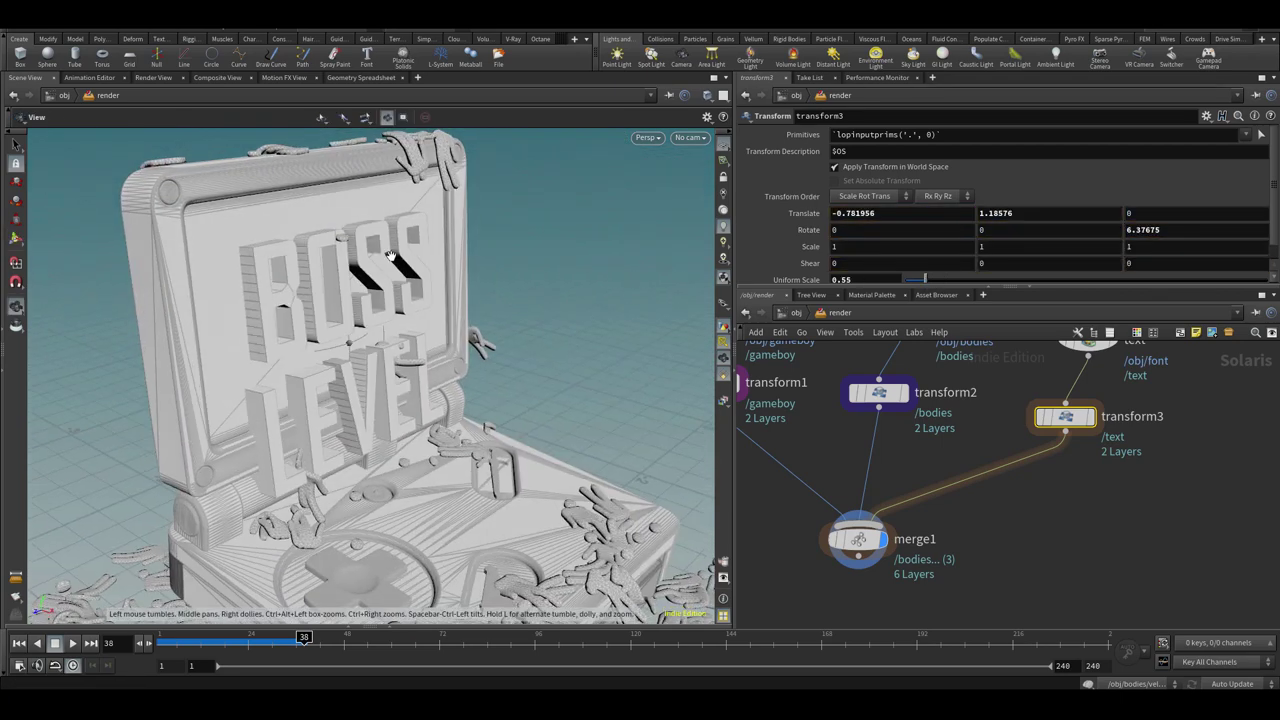
{"action": "left_click_drag", "start_coordinate": [300, 286], "coordinate": [257, 286]}
{"action": "left_click_drag", "start_coordinate": [935, 280], "coordinate": [921, 283]}
{"action": "left_click_drag", "start_coordinate": [340, 267], "coordinate": [324, 290]}
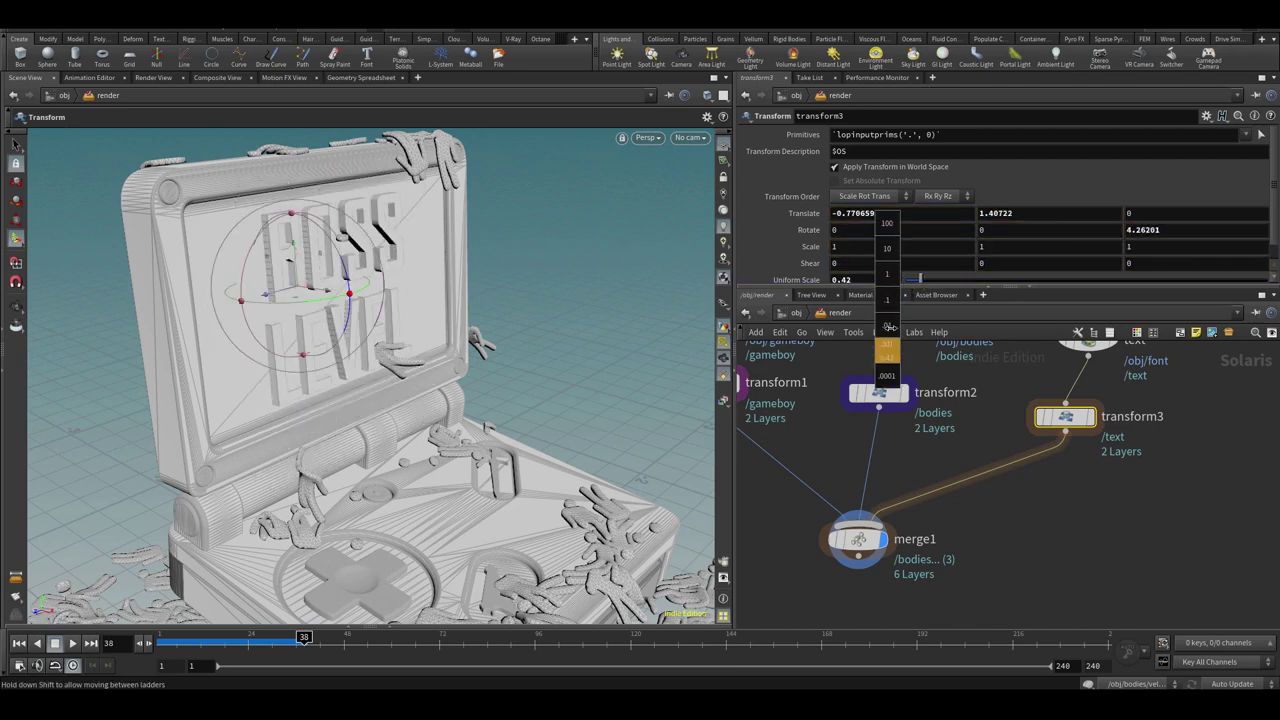
{"action": "middle_click_drag", "start_coordinate": [889, 327], "coordinate": [847, 320]}
{"action": "left_click_drag", "start_coordinate": [328, 291], "coordinate": [309, 253]}
{"action": "left_click_drag", "start_coordinate": [309, 253], "coordinate": [354, 256], "text": "alt"}
{"action": "mouse_move", "coordinate": [354, 256]}
{"action": "left_mouse_down", "text": "alt"}
{"action": "mouse_move", "coordinate": [420, 275]}
{"action": "mouse_move", "coordinate": [352, 263]}
{"action": "left_mouse_up", "text": "alt"}
{"action": "left_click_drag", "start_coordinate": [352, 263], "coordinate": [441, 314], "text": "alt"}
Move the merge node further down in the render network to make room beside the text branch
{"action": "middle_click_drag", "start_coordinate": [1058, 524], "coordinate": [1001, 516]}
{"action": "scroll", "coordinate": [960, 517], "scroll_direction": "down", "scroll_amount": 4}
{"action": "left_click_drag", "start_coordinate": [877, 527], "coordinate": [905, 595]}
{"action": "middle_click_drag", "start_coordinate": [991, 543], "coordinate": [967, 543]}
{"action": "scroll", "coordinate": [967, 543], "scroll_direction": "up", "scroll_amount": 2}
{"action": "key", "text": "Tab"}
{"action": "type", "text": "gri"}
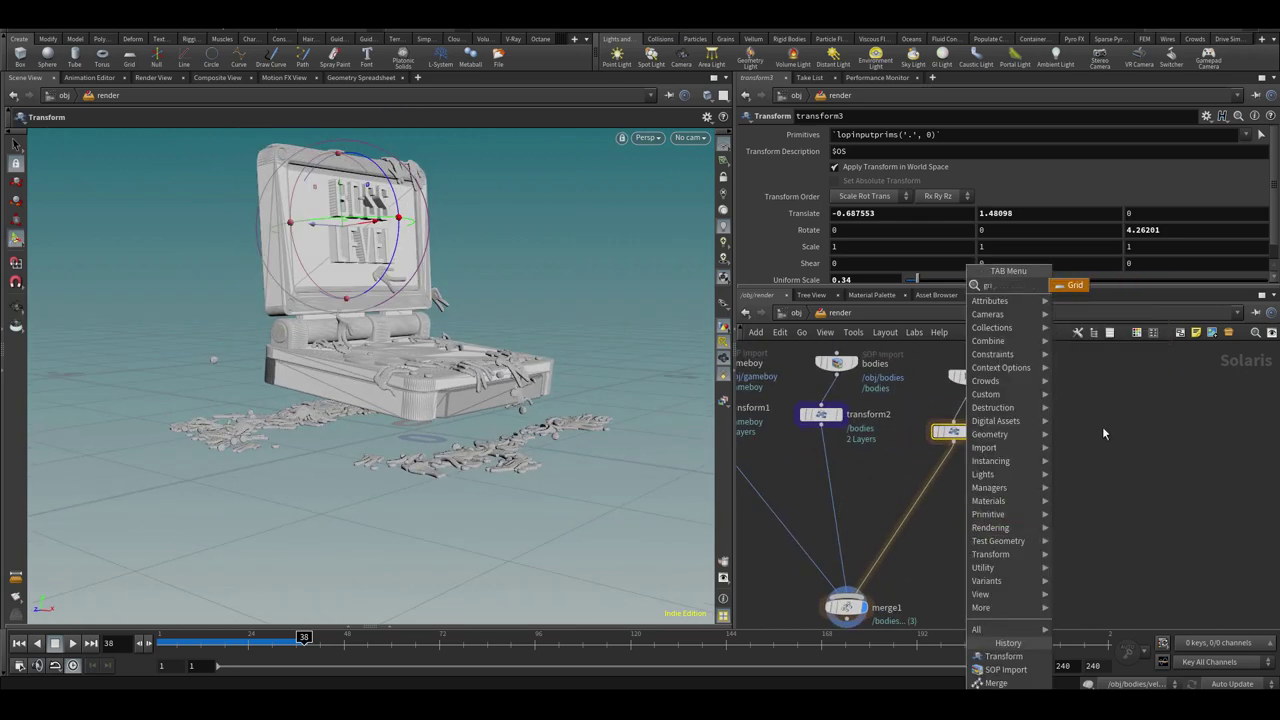
{"action": "left_click", "coordinate": [1108, 414]}
Add a SOP Create node named floor beside the text branch
{"action": "key", "text": "Tab"}
{"action": "type", "text": "sop"}
{"action": "left_click", "coordinate": [1205, 286]}
{"action": "left_click", "coordinate": [1074, 485]}
{"action": "type", "text": "floor"}
{"action": "key", "text": "Return"}
Add a Transform connected below the floor node
{"action": "left_click", "coordinate": [1044, 497]}
{"action": "key", "text": "Tab"}
{"action": "type", "text": "tran"}
{"action": "left_click", "coordinate": [1150, 272]}
{"action": "left_click", "coordinate": [1031, 551]}
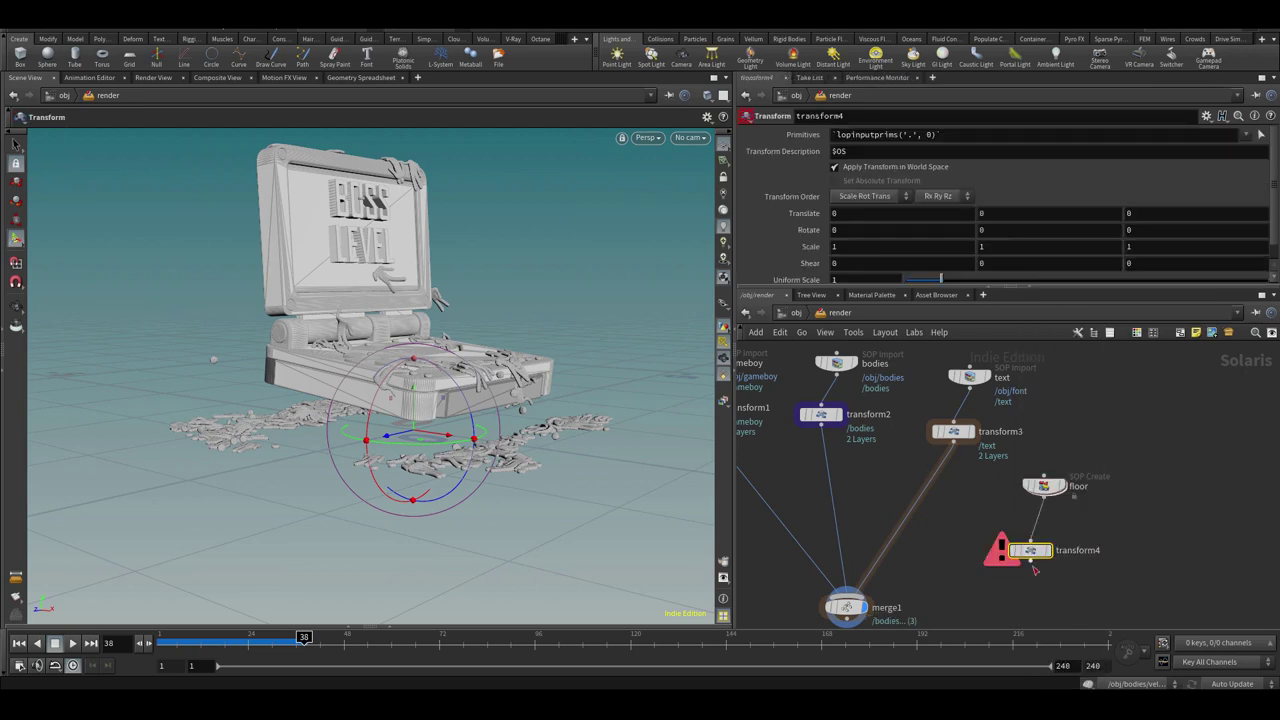
Inside the floor node, add a displayed Grid and set its size to 100 by 100
{"action": "double_click", "coordinate": [1043, 487]}
{"action": "key", "text": "Tab"}
{"action": "type", "text": "gri"}
{"action": "left_click", "coordinate": [1150, 57]}
{"action": "left_click", "coordinate": [960, 568]}
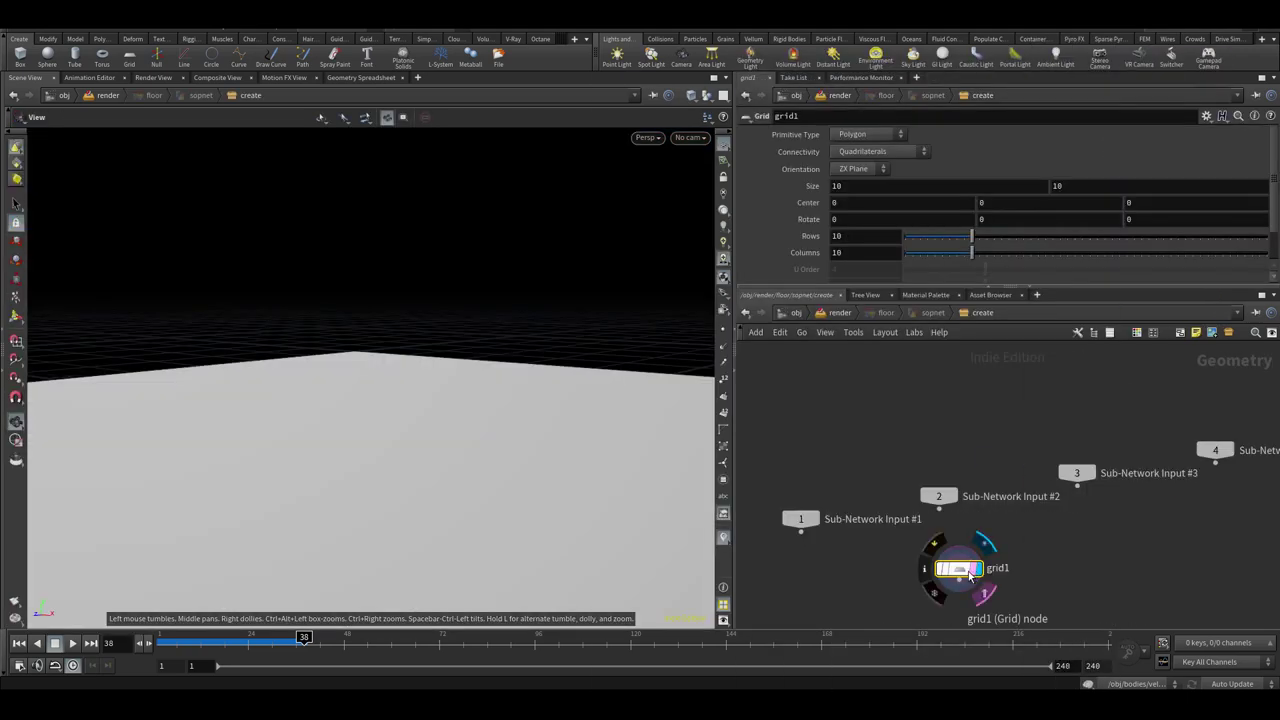
{"action": "type", "text": "0"}
{"action": "key", "text": "Tab"}
{"action": "type", "text": "100"}
{"action": "key", "text": "Tab"}
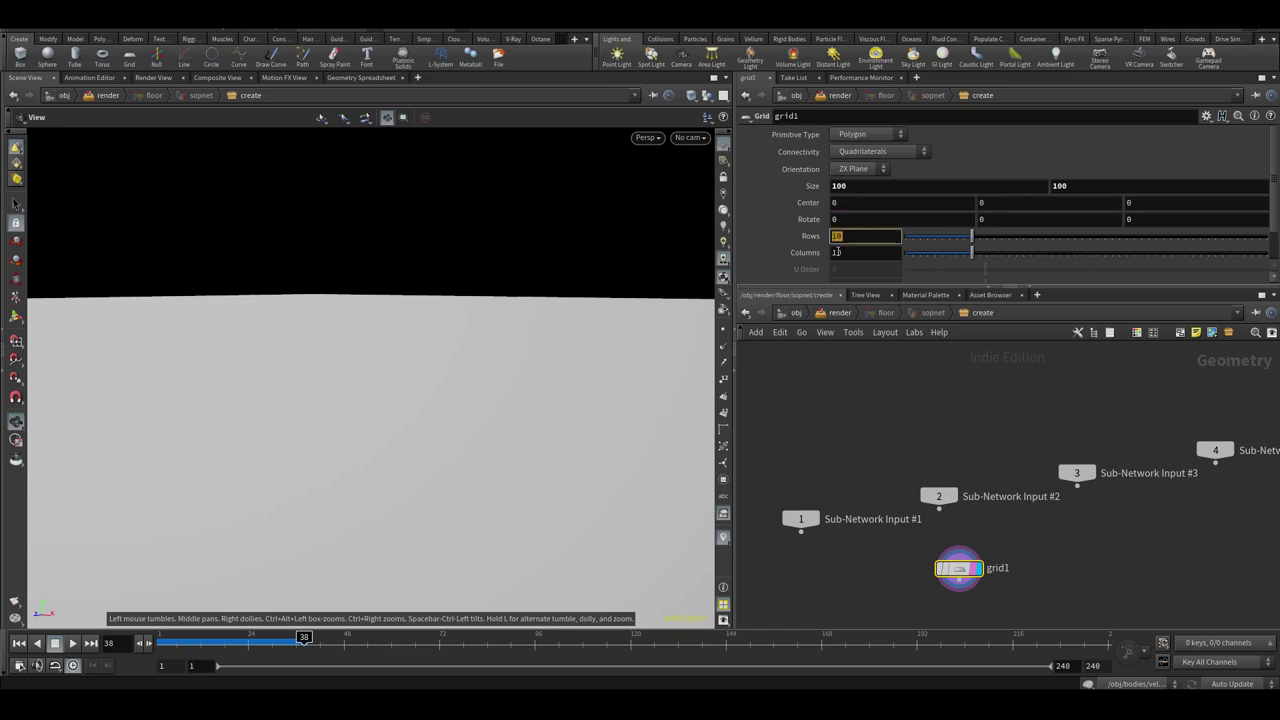
Return to the render network, wire the floor branch's Transform into the merge node and display the merged scene
{"action": "left_click", "coordinate": [850, 315]}
{"action": "left_click_drag", "start_coordinate": [1036, 556], "coordinate": [990, 547]}
{"action": "left_click", "coordinate": [984, 550]}
{"action": "left_click", "coordinate": [847, 597]}
{"action": "left_click_drag", "start_coordinate": [413, 391], "coordinate": [413, 446]}
{"action": "mouse_move", "coordinate": [430, 430]}
{"action": "left_mouse_down", "text": "alt"}
{"action": "mouse_move", "coordinate": [517, 405]}
{"action": "mouse_move", "coordinate": [428, 446]}
{"action": "left_mouse_up", "text": "alt"}
Tidy the floor branch nodes and paste a duplicate of the floor node beside it as light
{"action": "middle_click_drag", "start_coordinate": [996, 543], "coordinate": [960, 515]}
{"action": "left_click_drag", "start_coordinate": [953, 511], "coordinate": [1004, 492]}
{"action": "left_click_drag", "start_coordinate": [1008, 457], "coordinate": [958, 470]}
{"action": "mouse_move", "coordinate": [1052, 457]}
{"action": "left_mouse_down"}
{"action": "mouse_move", "coordinate": [966, 519]}
{"action": "mouse_move", "coordinate": [1067, 504]}
{"action": "mouse_move", "coordinate": [1073, 470]}
{"action": "mouse_move", "coordinate": [1054, 449]}
{"action": "left_mouse_up"}
{"action": "key", "text": "ctrl+c"}
{"action": "key", "text": "ctrl+v"}
{"action": "left_click", "coordinate": [1108, 472]}
Inside the light node, set the grid's size to 1 by 1
{"action": "double_click", "coordinate": [1053, 449]}
{"action": "type", "text": "1"}
{"action": "key", "text": "Tab"}
{"action": "type", "text": "1"}
{"action": "key", "text": "Return"}
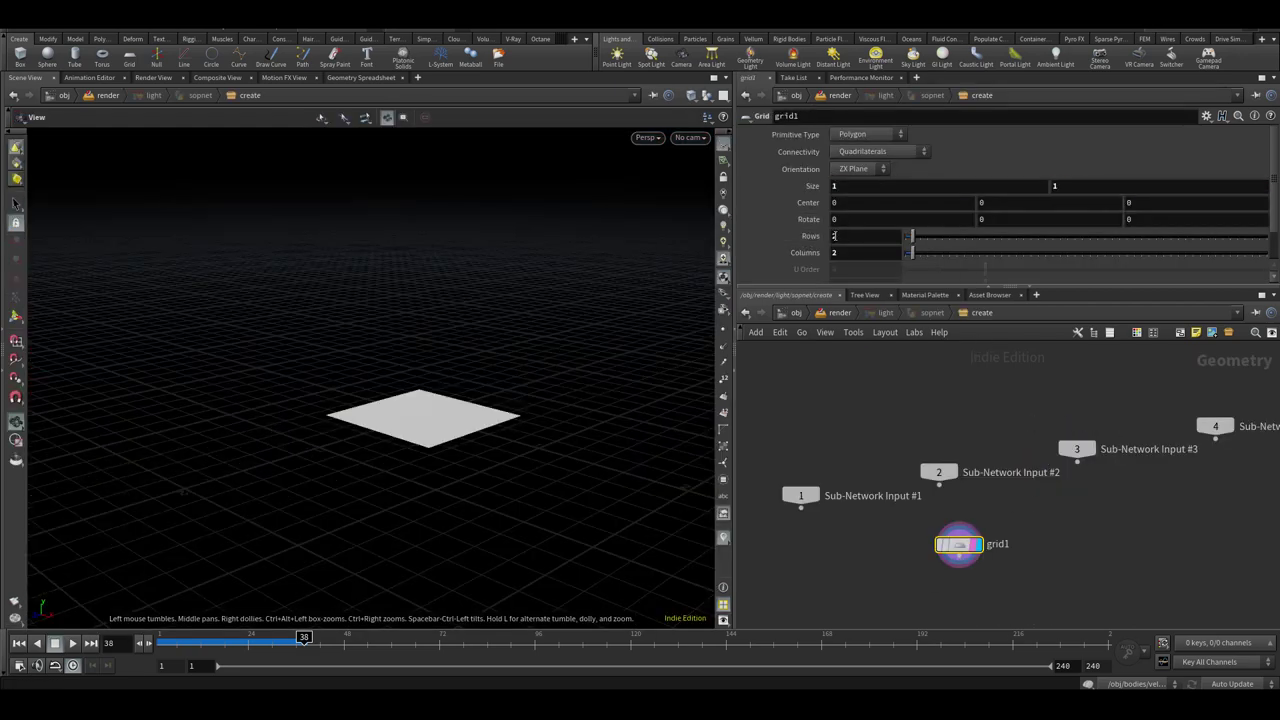
Place a Transform below the light node and wire it into the merge node
{"action": "left_click", "coordinate": [840, 315]}
{"action": "left_click_drag", "start_coordinate": [1002, 444], "coordinate": [930, 514]}
{"action": "left_click_drag", "start_coordinate": [953, 504], "coordinate": [1066, 446]}
{"action": "left_click_drag", "start_coordinate": [1046, 482], "coordinate": [986, 547]}
{"action": "left_click_drag", "start_coordinate": [986, 555], "coordinate": [812, 567]}
{"action": "left_click", "coordinate": [986, 545]}
Set the light plane's Y translation to about -0.025 and its uniform scale to 3.19, and save the scene
{"action": "left_click_drag", "start_coordinate": [400, 465], "coordinate": [504, 394], "text": "alt"}
{"action": "left_click_drag", "start_coordinate": [1018, 217], "coordinate": [930, 231]}
{"action": "type", "text": "0"}
{"action": "key", "text": "Return"}
{"action": "left_click_drag", "start_coordinate": [428, 362], "coordinate": [432, 399], "text": "alt"}
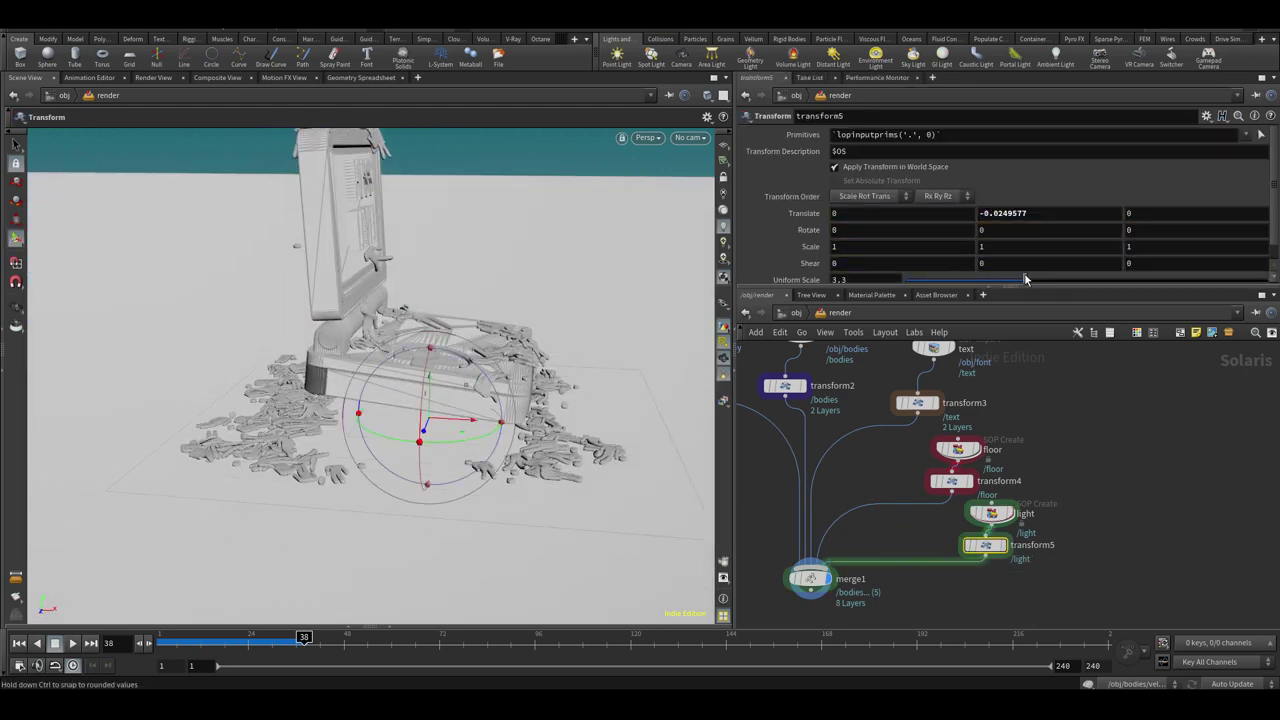
{"action": "left_click_drag", "start_coordinate": [545, 312], "coordinate": [386, 377], "text": "alt"}
{"action": "middle_click_drag", "start_coordinate": [385, 379], "coordinate": [370, 383], "text": "alt"}
{"action": "key", "text": "ctrl+s"}
Lower the merge node to leave more space under the light branch
{"action": "middle_click_drag", "start_coordinate": [927, 531], "coordinate": [1016, 379]}
{"action": "scroll", "coordinate": [1016, 441], "scroll_direction": "down", "scroll_amount": 2}
{"action": "left_click_drag", "start_coordinate": [923, 415], "coordinate": [911, 496]}
{"action": "scroll", "coordinate": [910, 554], "scroll_direction": "up", "scroll_amount": 1}
Add a new Dome Light below the merge node
{"action": "key", "text": "Tab"}
{"action": "type", "text": "dom"}
{"action": "left_click", "coordinate": [786, 451]}
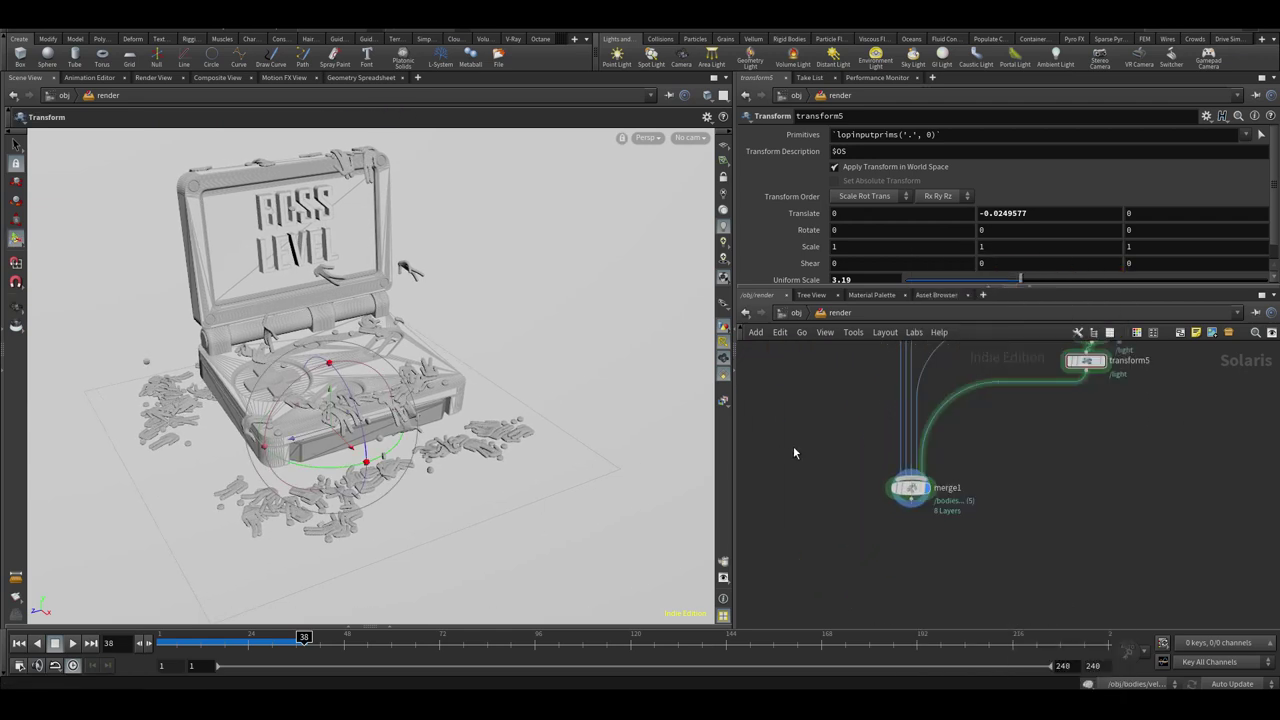
{"action": "key", "text": "Tab"}
{"action": "type", "text": "dom"}
{"action": "key", "text": "Return"}
{"action": "left_click", "coordinate": [915, 564]}
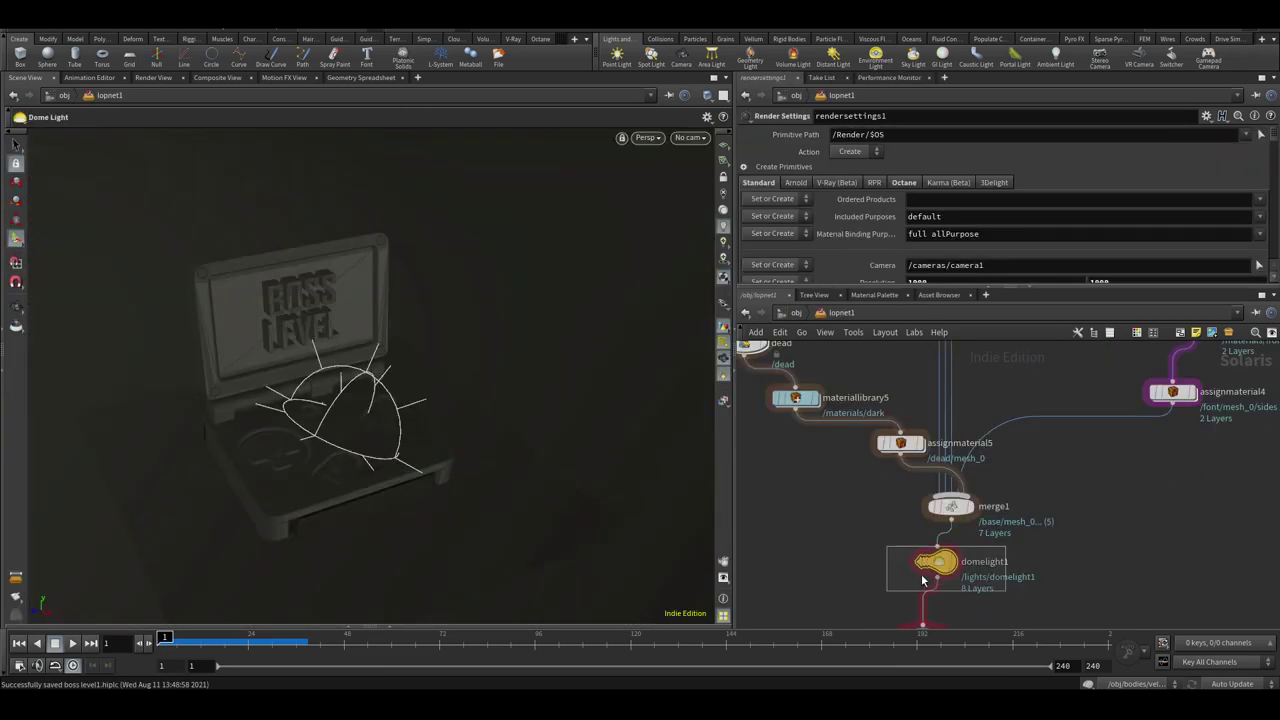
Copy the dome light from lopnet1 into the render network below the merge node, deleting the newly created dome light
{"action": "left_click_drag", "start_coordinate": [912, 578], "coordinate": [1032, 529]}
{"action": "key", "text": "ctrl+c"}
{"action": "left_click", "coordinate": [798, 313]}
{"action": "middle_click_drag", "start_coordinate": [836, 531], "coordinate": [1140, 468]}
{"action": "double_click", "coordinate": [998, 502]}
{"action": "key", "text": "ctrl+v"}
{"action": "left_click", "coordinate": [920, 570]}
{"action": "key", "text": "Delete"}
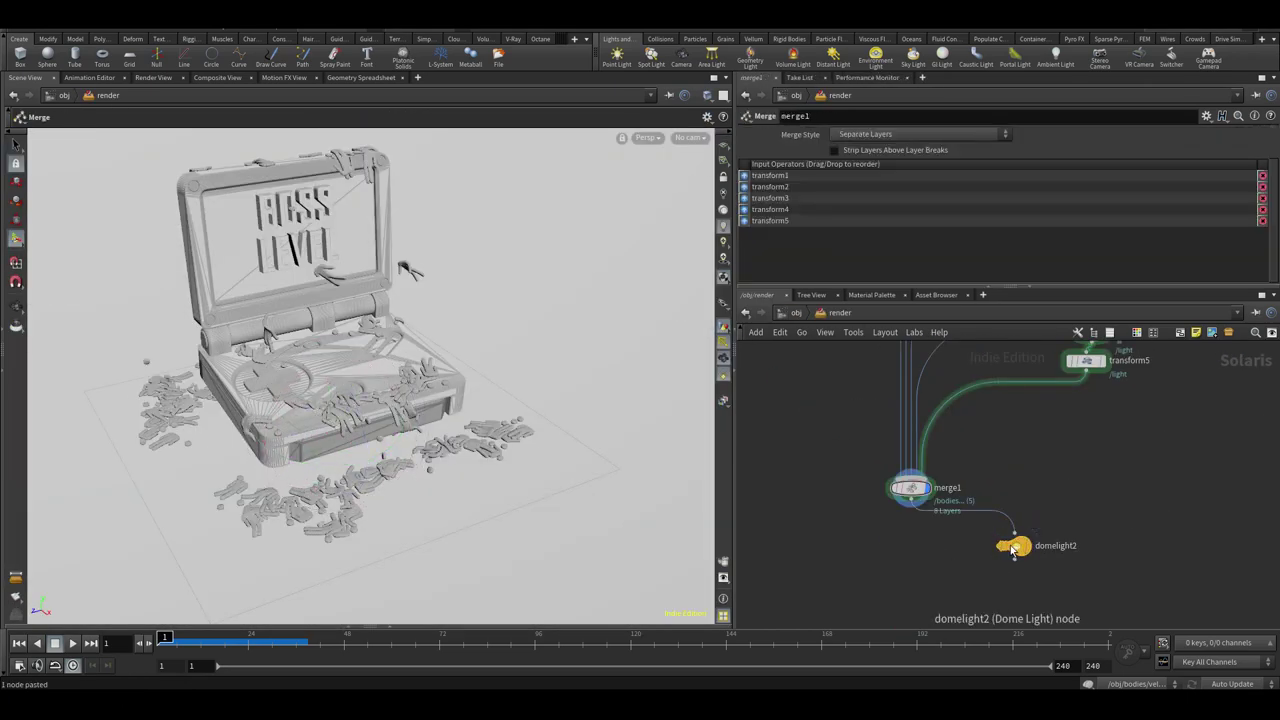
{"action": "left_click_drag", "start_coordinate": [1017, 541], "coordinate": [921, 569]}
{"action": "left_click", "coordinate": [1224, 653]}
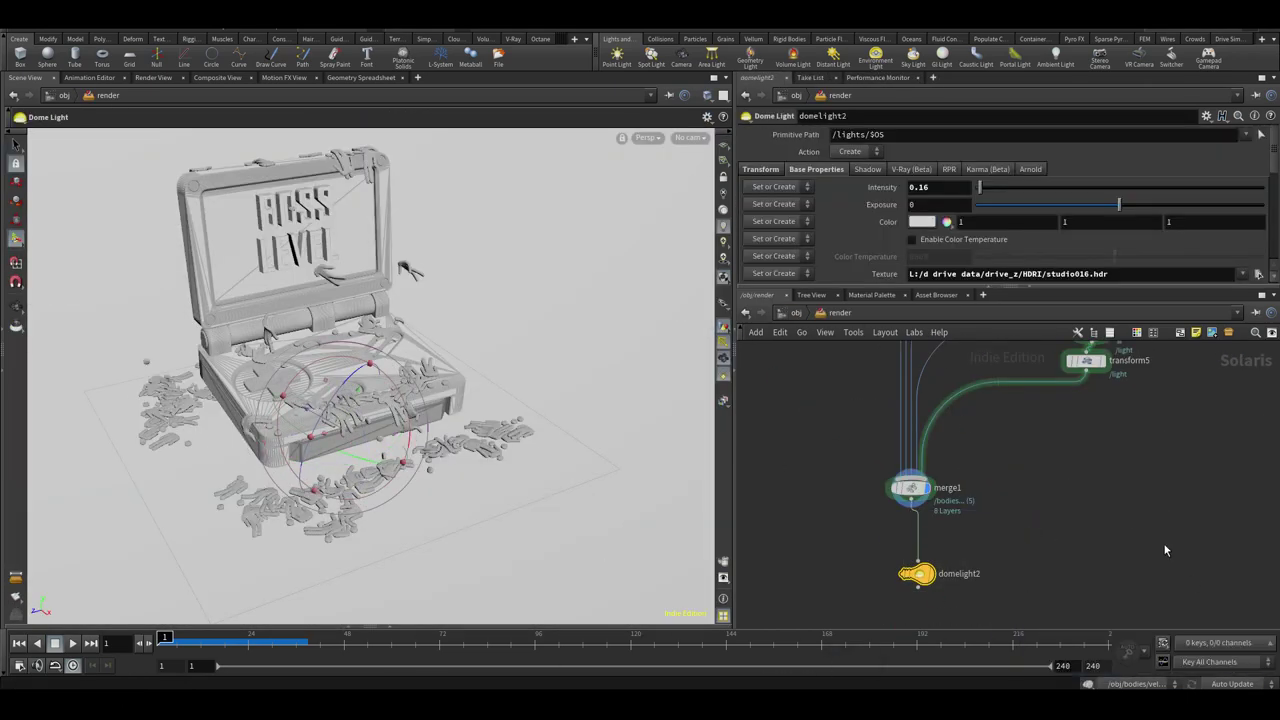
Set the dome light's intensity to 1 and add a displayed Render Settings node below it
{"action": "left_click_drag", "start_coordinate": [934, 287], "coordinate": [934, 334]}
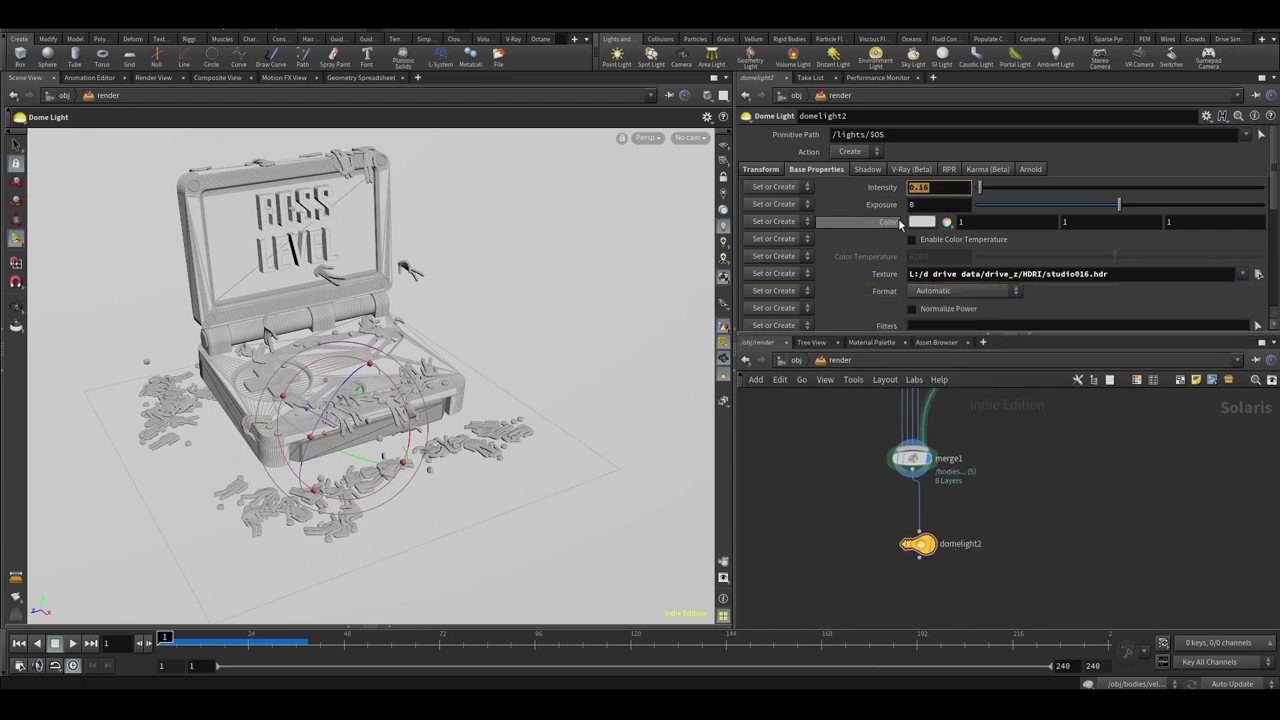
{"action": "key", "text": "Tab"}
{"action": "type", "text": "render"}
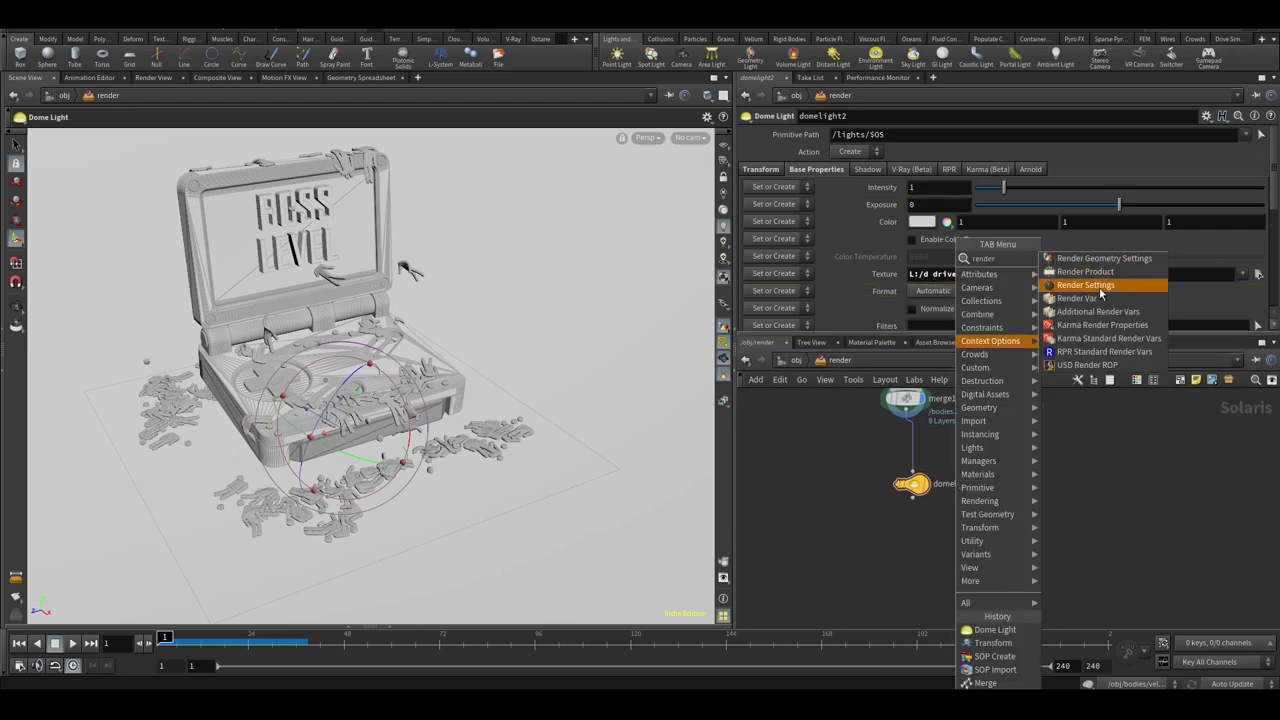
{"action": "left_click", "coordinate": [1100, 288]}
{"action": "left_click", "coordinate": [910, 572]}
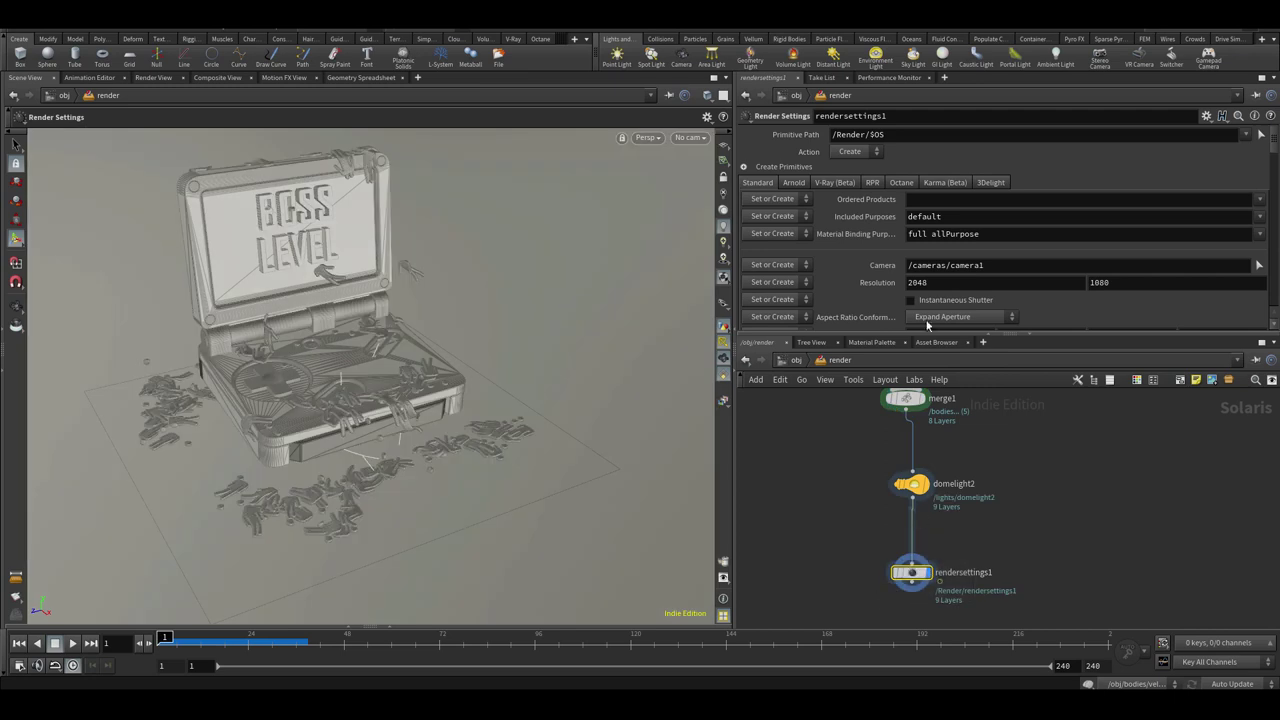
Show the Octane options of the Render Settings node, widen the parameter area and switch the viewport renderer to Octane
{"action": "left_click", "coordinate": [901, 182]}
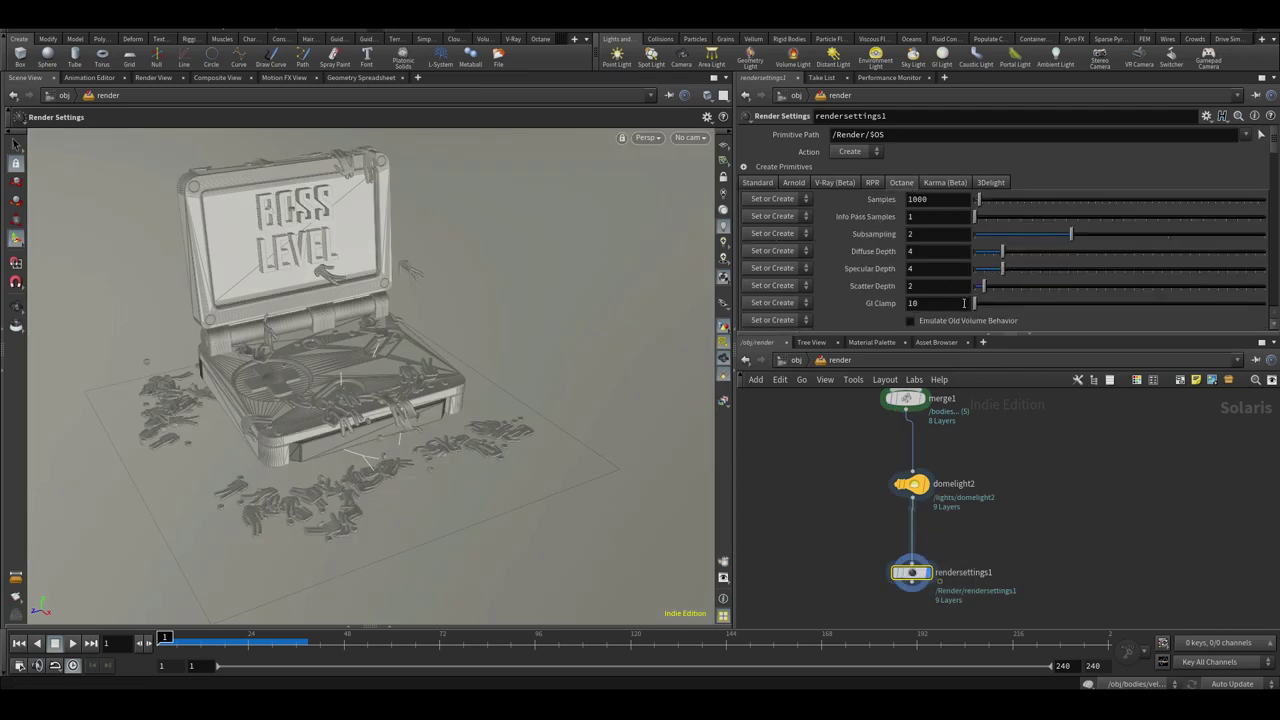
{"action": "left_click_drag", "start_coordinate": [735, 241], "coordinate": [601, 241]}
{"action": "left_click", "coordinate": [515, 137]}
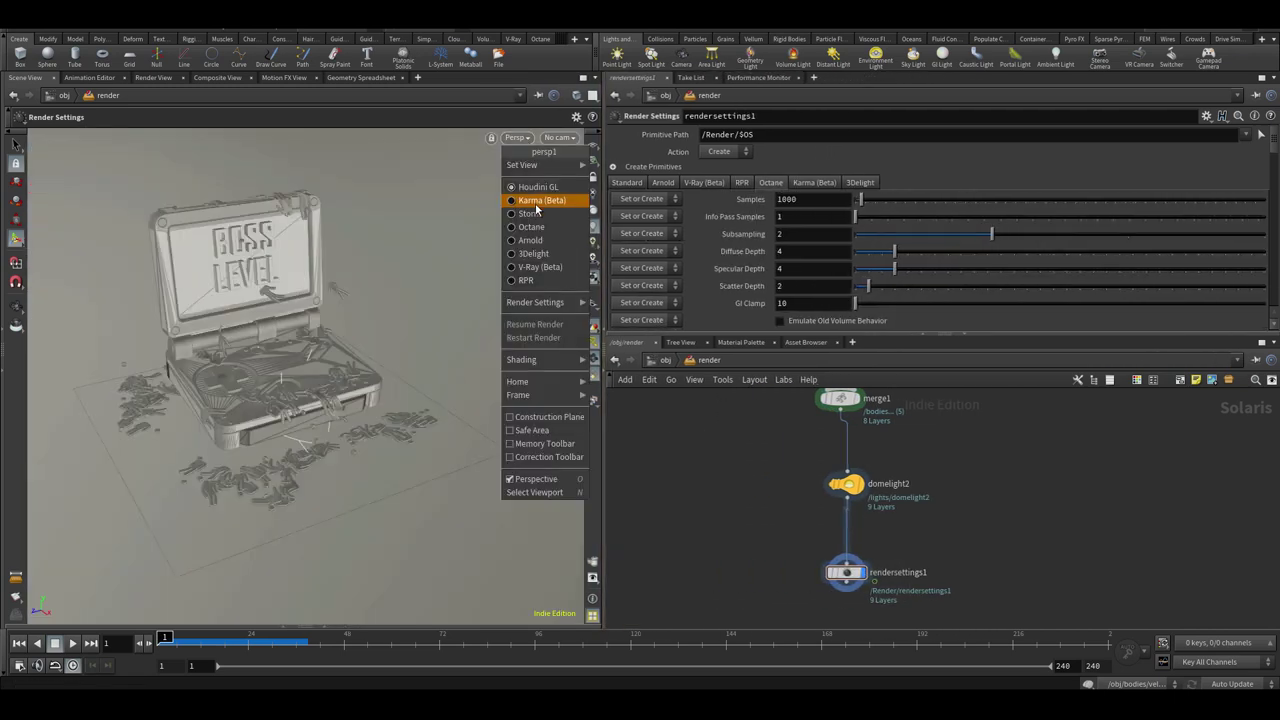
{"action": "left_click", "coordinate": [531, 229]}
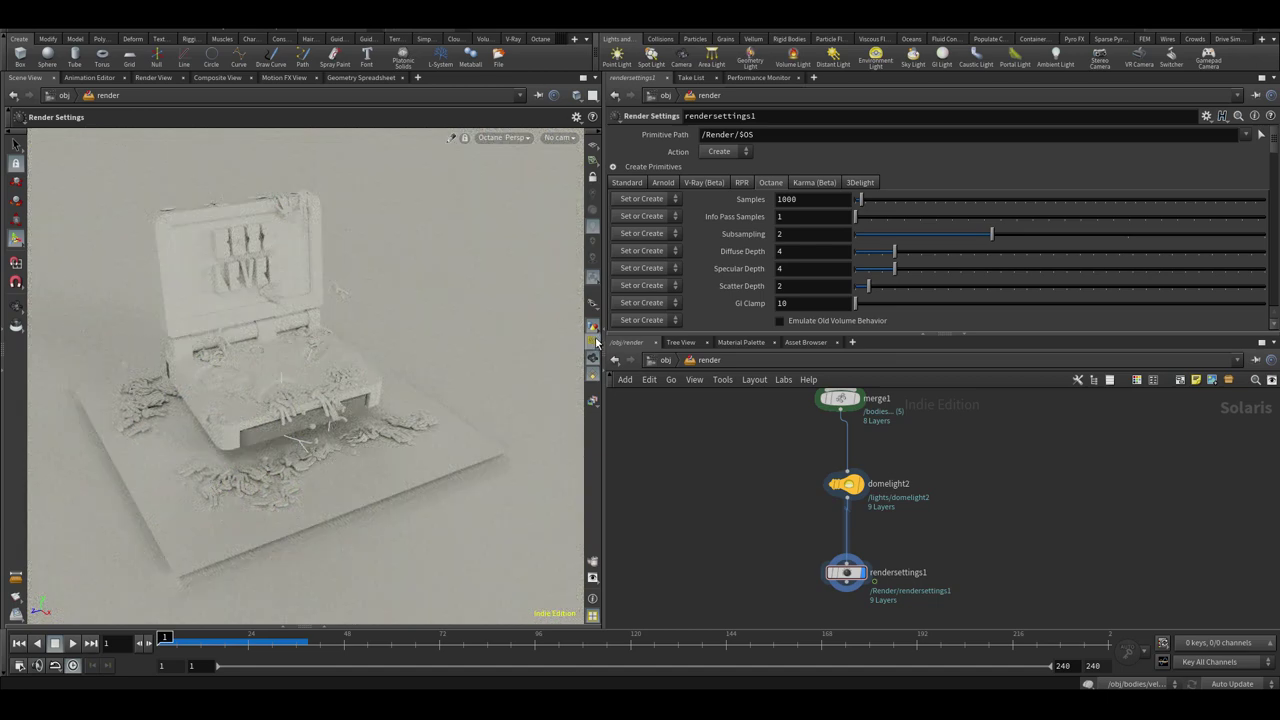
Switch the viewport back to Houdini GL and insert a Divide node between polyextrude1 and normal1 in the font network
{"action": "left_click", "coordinate": [510, 138]}
{"action": "left_click", "coordinate": [513, 188]}
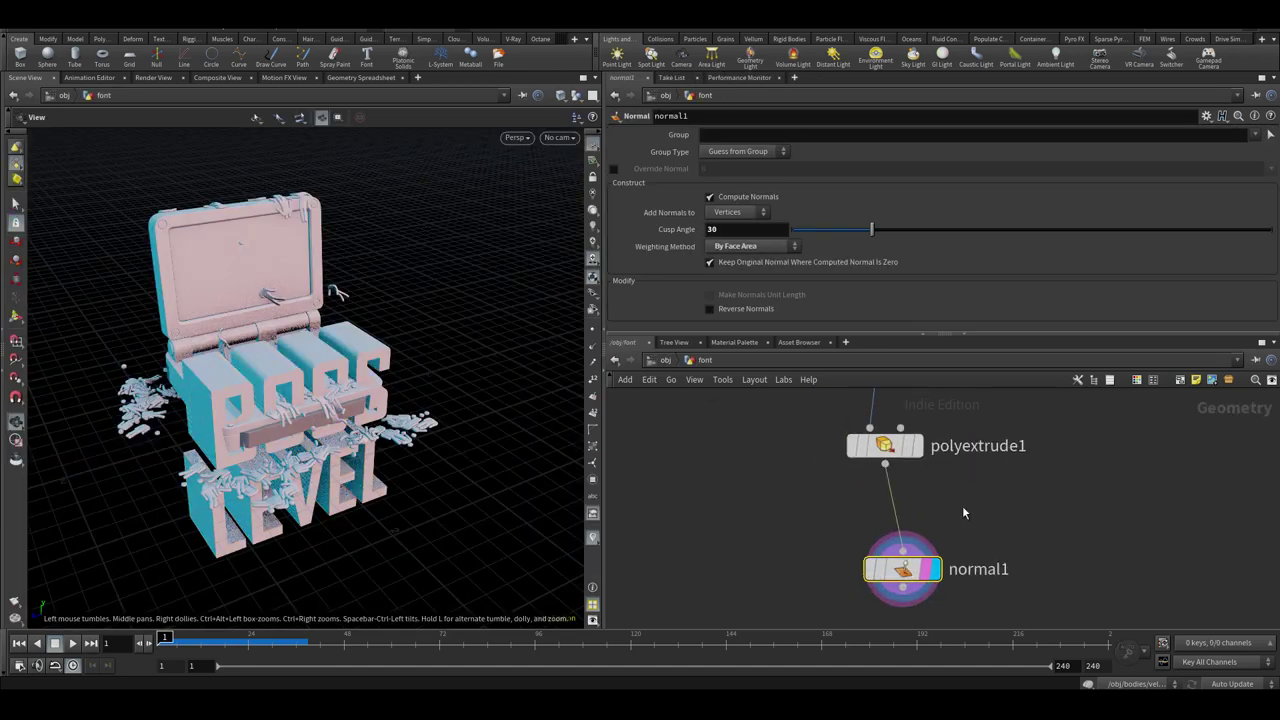
{"action": "key", "text": "Tab"}
{"action": "type", "text": "div"}
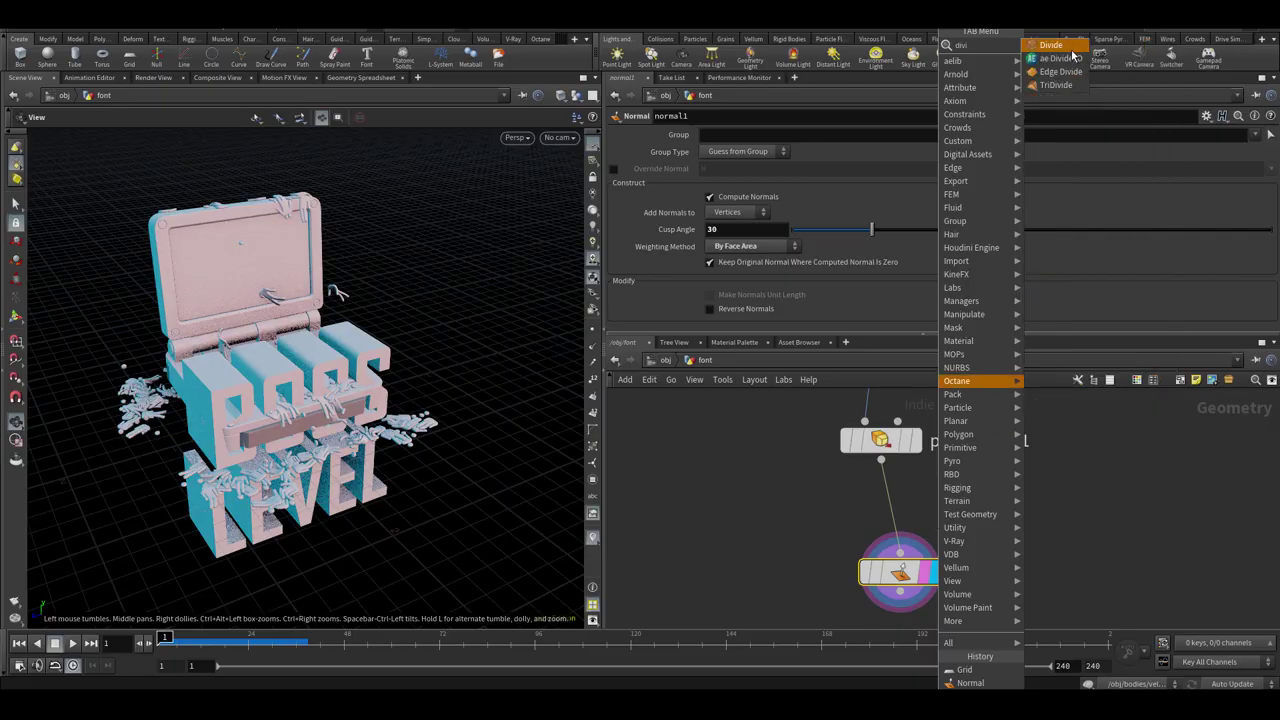
{"action": "key", "text": "Return"}
{"action": "left_click", "coordinate": [891, 507]}
Return to the render network and render the scene with Octane in the viewport, framing the Game Boy closer
{"action": "key", "text": "u"}
{"action": "double_click", "coordinate": [931, 518]}
{"action": "left_click", "coordinate": [513, 138]}
{"action": "left_click", "coordinate": [527, 216]}
{"action": "left_click_drag", "start_coordinate": [266, 345], "coordinate": [269, 342], "text": "alt"}
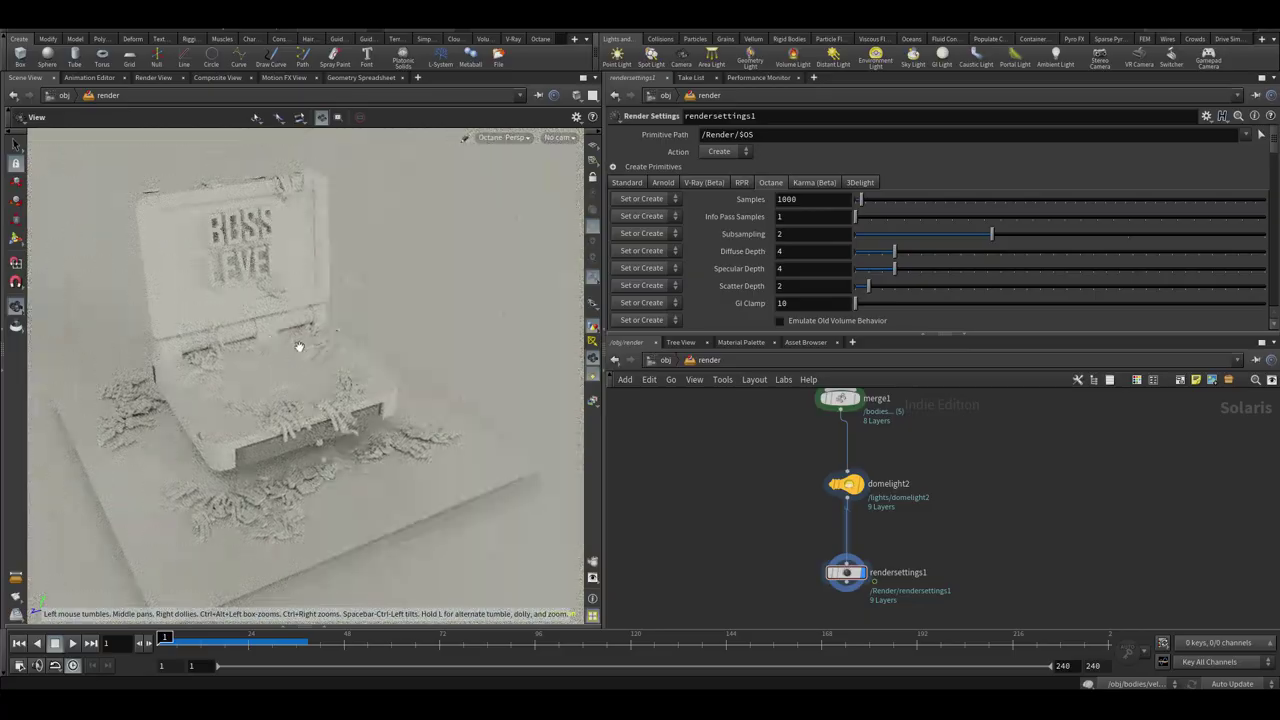
{"action": "mouse_move", "coordinate": [277, 370]}
{"action": "left_mouse_down"}
{"action": "mouse_move", "coordinate": [344, 408]}
{"action": "mouse_move", "coordinate": [308, 412]}
{"action": "mouse_move", "coordinate": [287, 352]}
{"action": "left_mouse_up"}
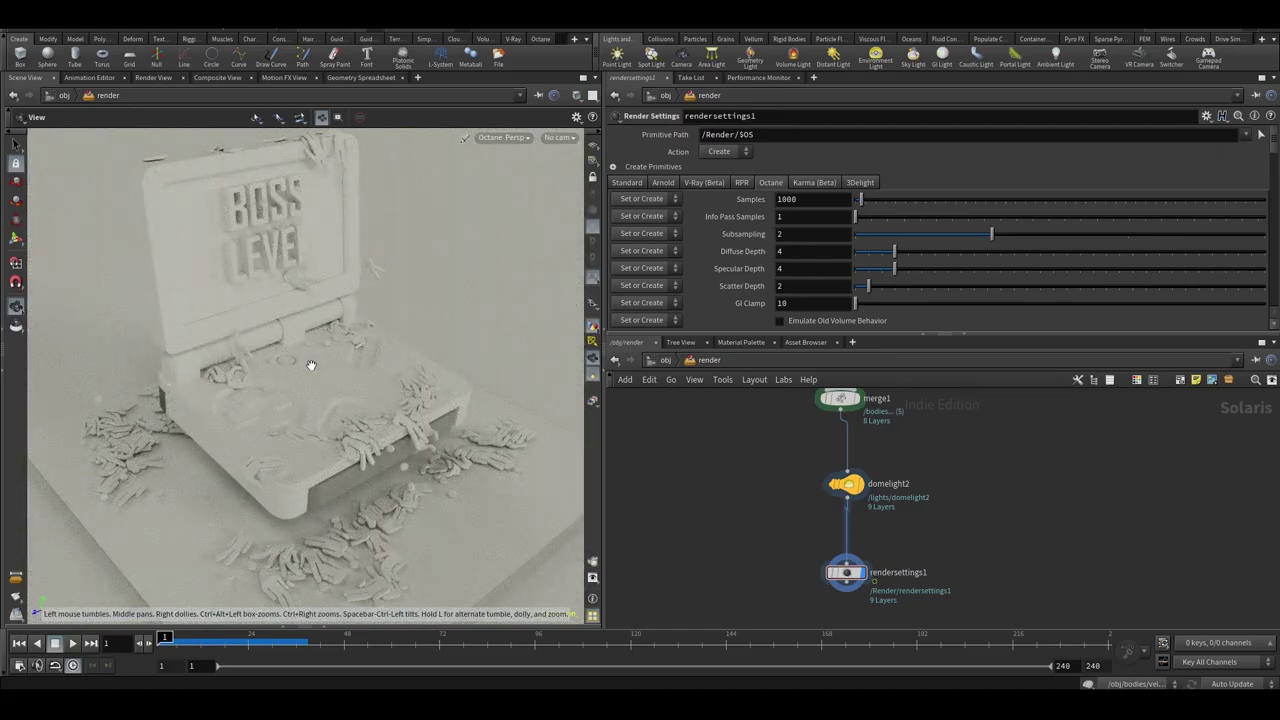
Set the dome light's texture to Volume_2.hdr
{"action": "left_click", "coordinate": [848, 485]}
{"action": "left_click", "coordinate": [1242, 274]}
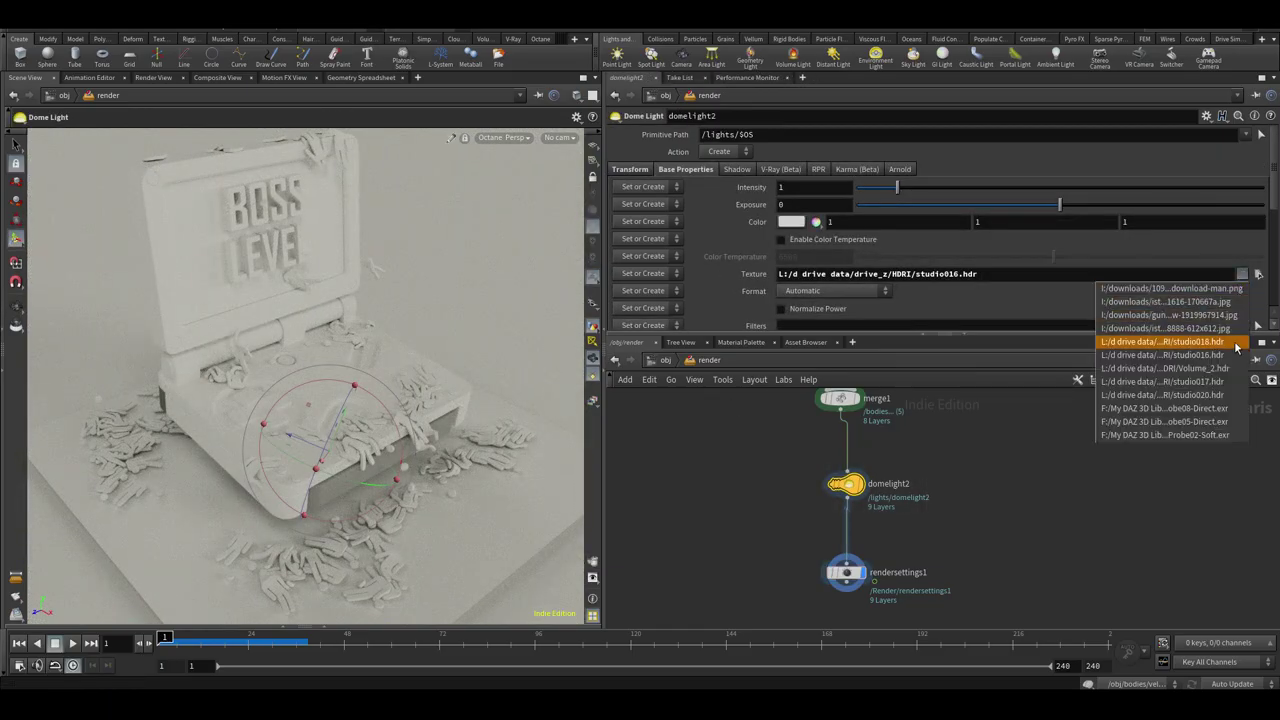
{"action": "left_click", "coordinate": [1200, 368]}
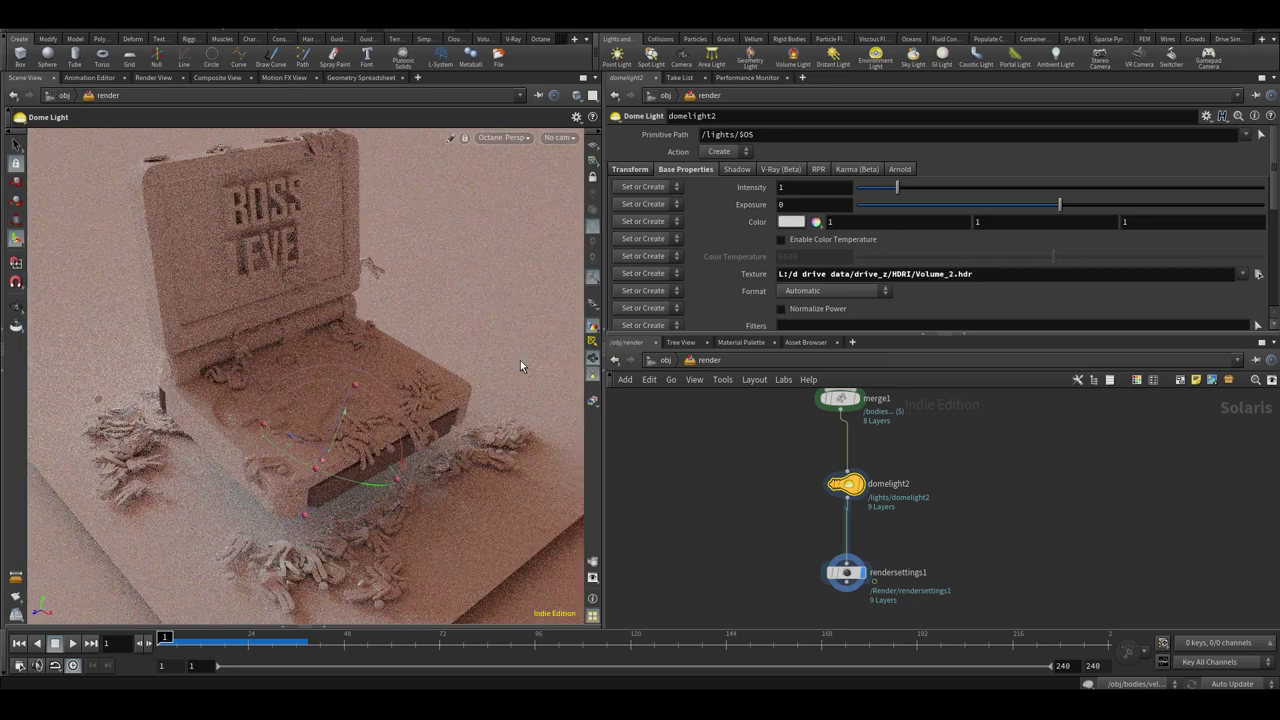
Align the dome light's handle to World and rotate the light around the vertical axis to light the Game Boy's front
{"action": "right_click", "coordinate": [329, 454]}
{"action": "mouse_move", "coordinate": [419, 348]}
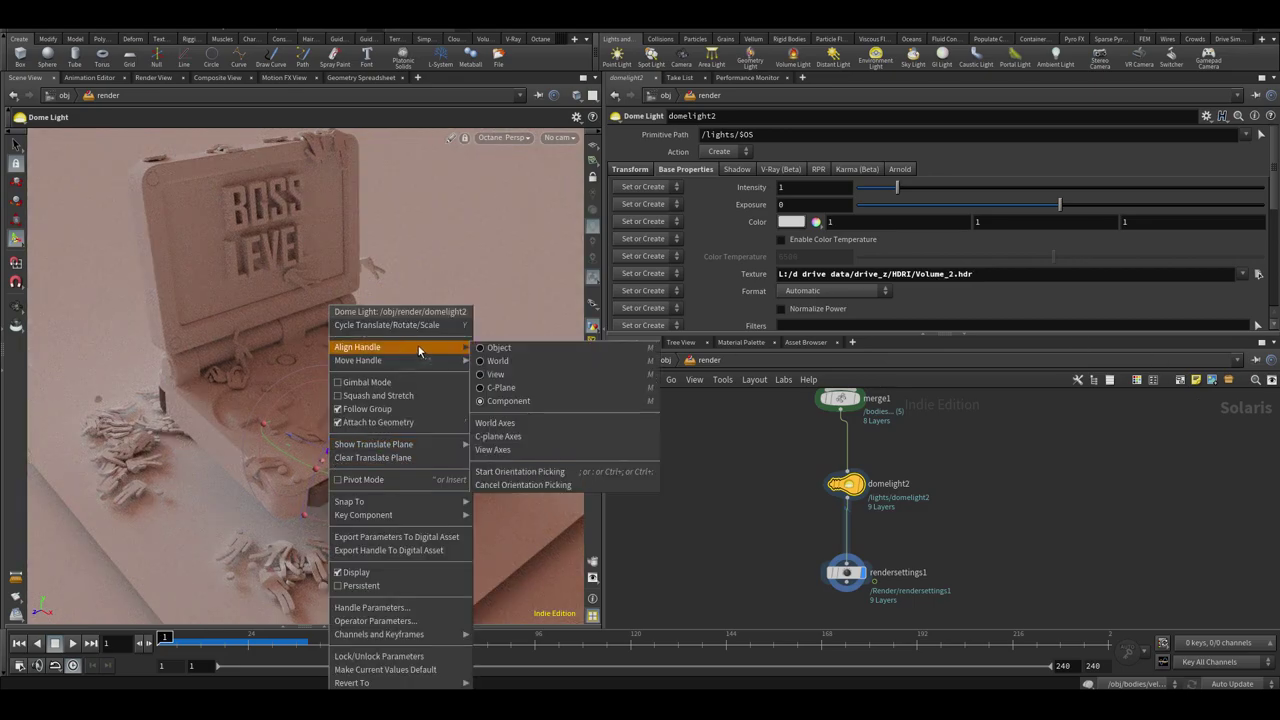
{"action": "left_click", "coordinate": [503, 362]}
{"action": "left_click_drag", "start_coordinate": [332, 501], "coordinate": [461, 438]}
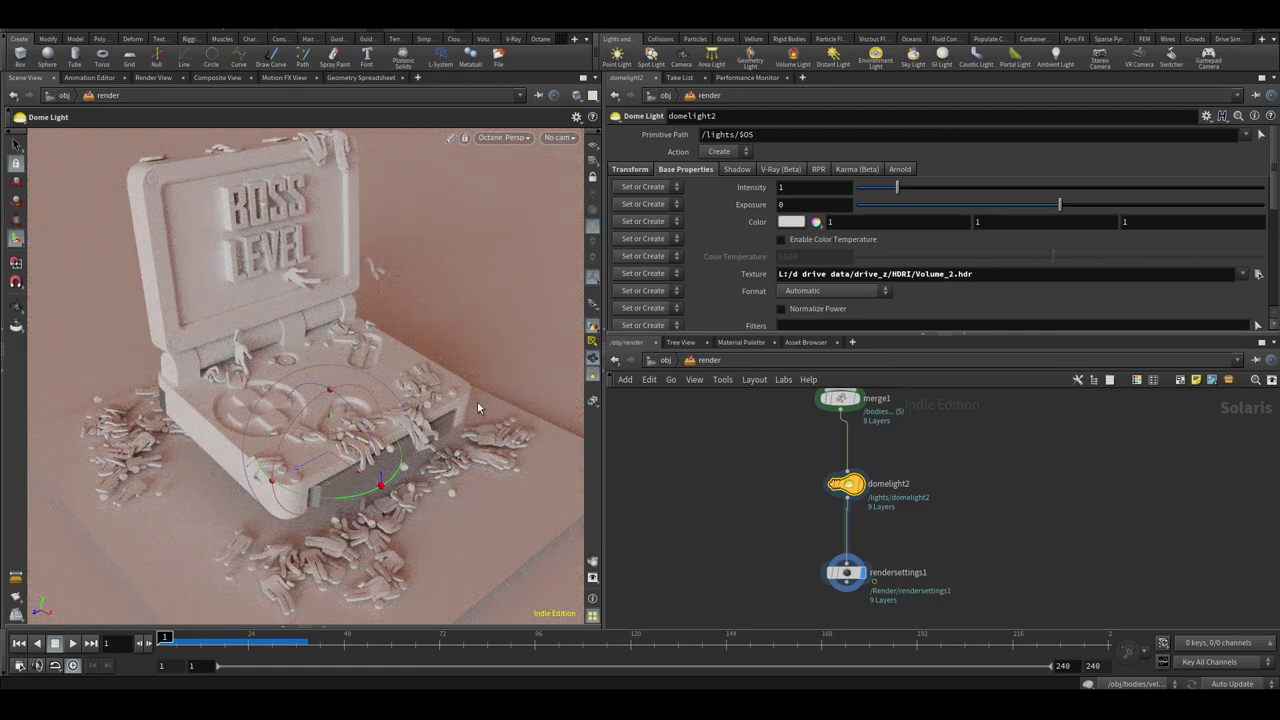
{"action": "middle_click_drag", "start_coordinate": [374, 376], "coordinate": [348, 388], "text": "alt"}
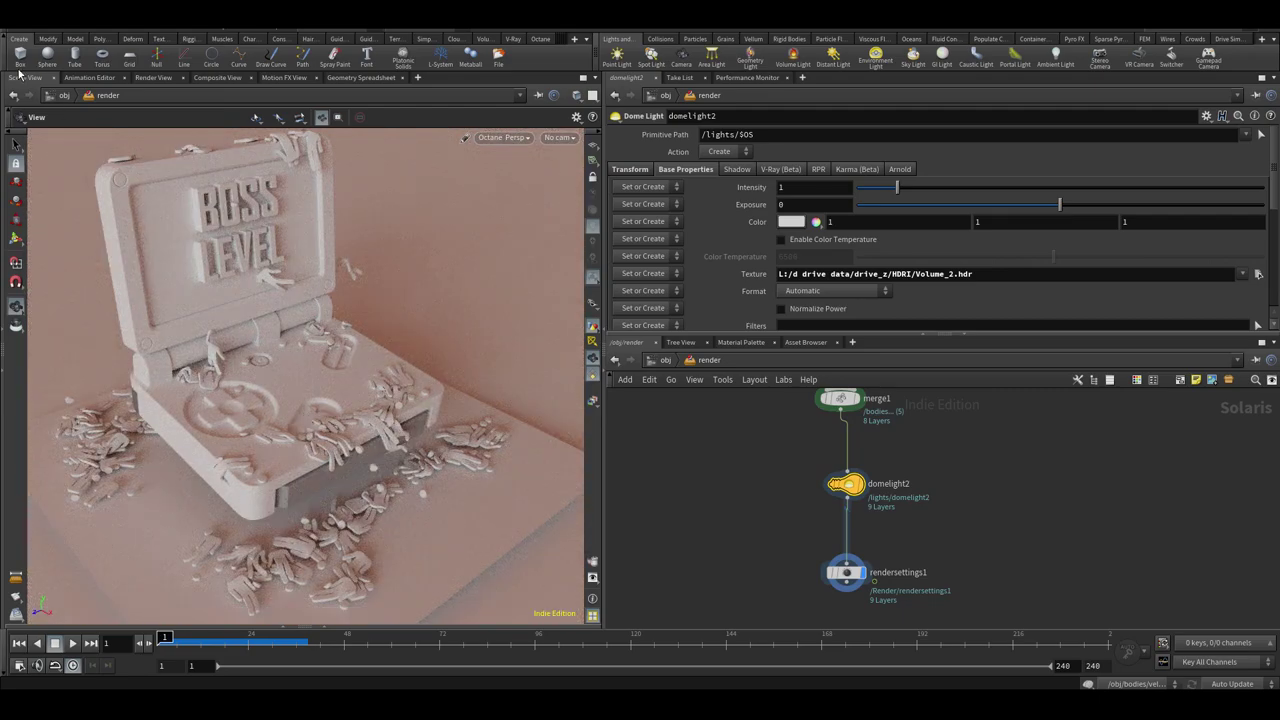
Hide the shelf tools and paste the copied lopnet1 dome light beside domelight2
{"action": "left_click", "coordinate": [289, 70]}
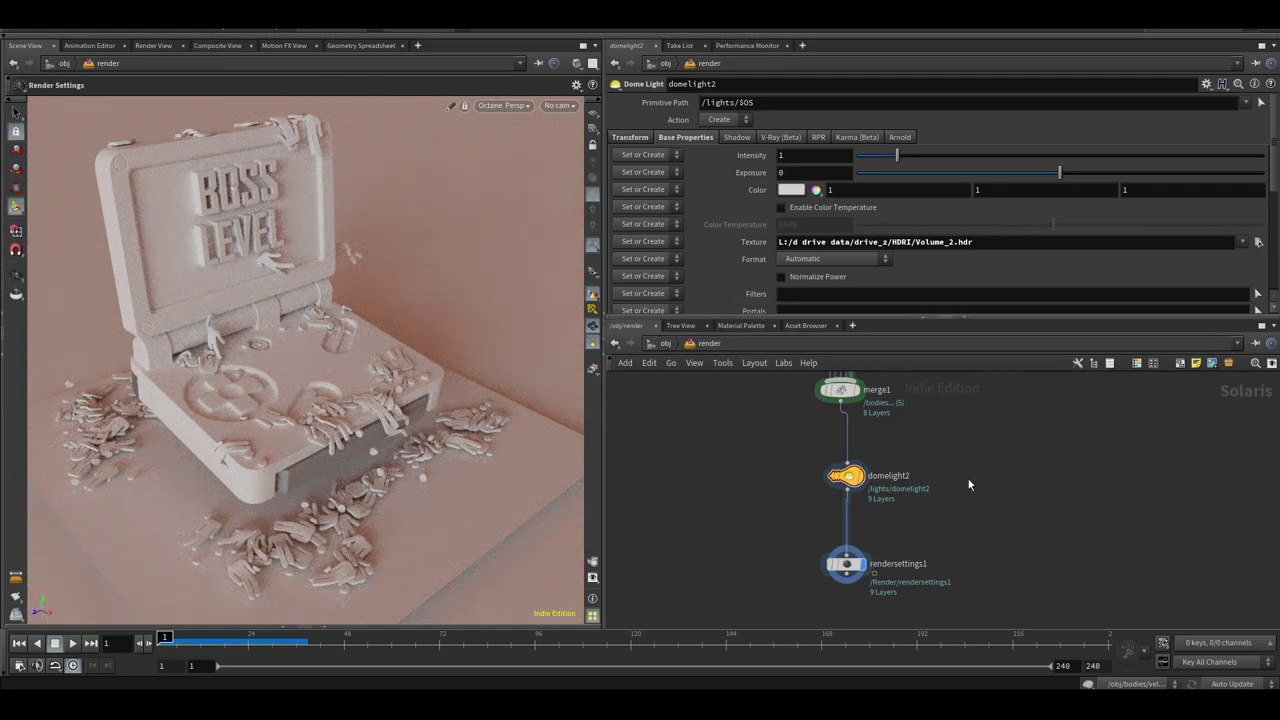
{"action": "key", "text": "ctrl+v"}
{"action": "key", "text": "Escape"}
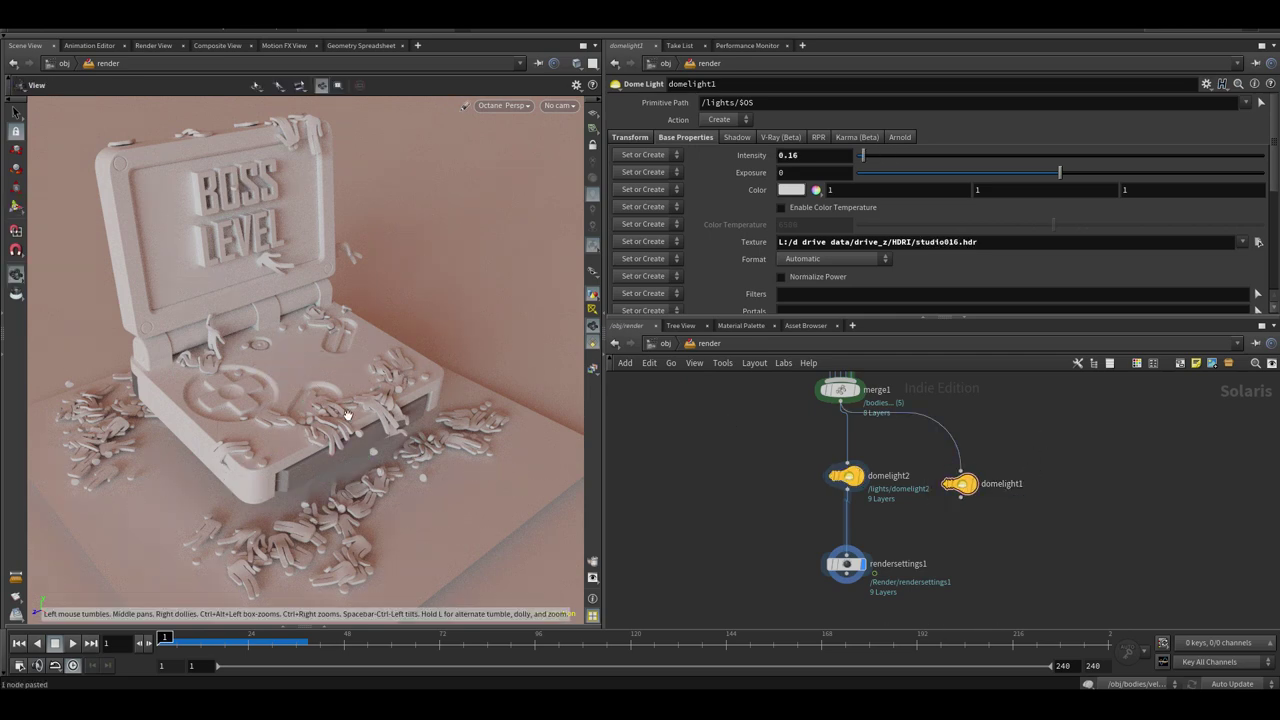
{"action": "left_click", "coordinate": [1206, 703]}
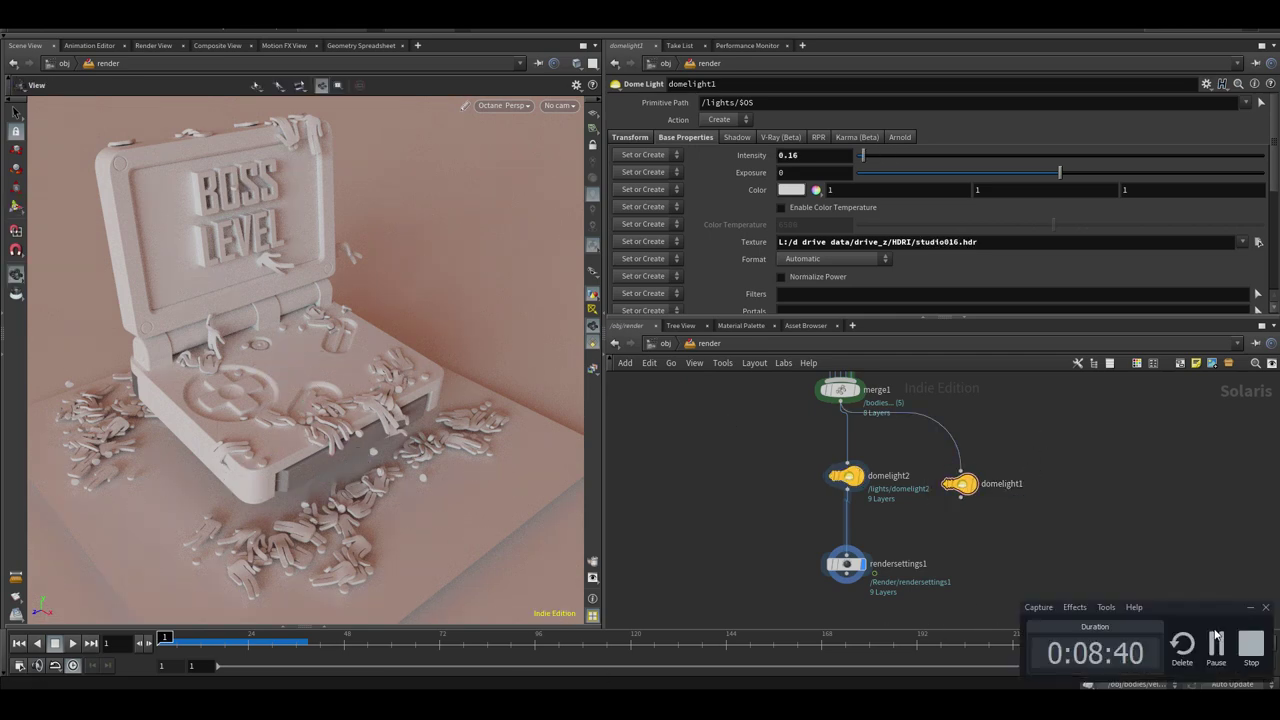
Move domelight2 aside and wire domelight1 between the merge and Render Settings nodes instead
{"action": "left_click_drag", "start_coordinate": [860, 489], "coordinate": [792, 481]}
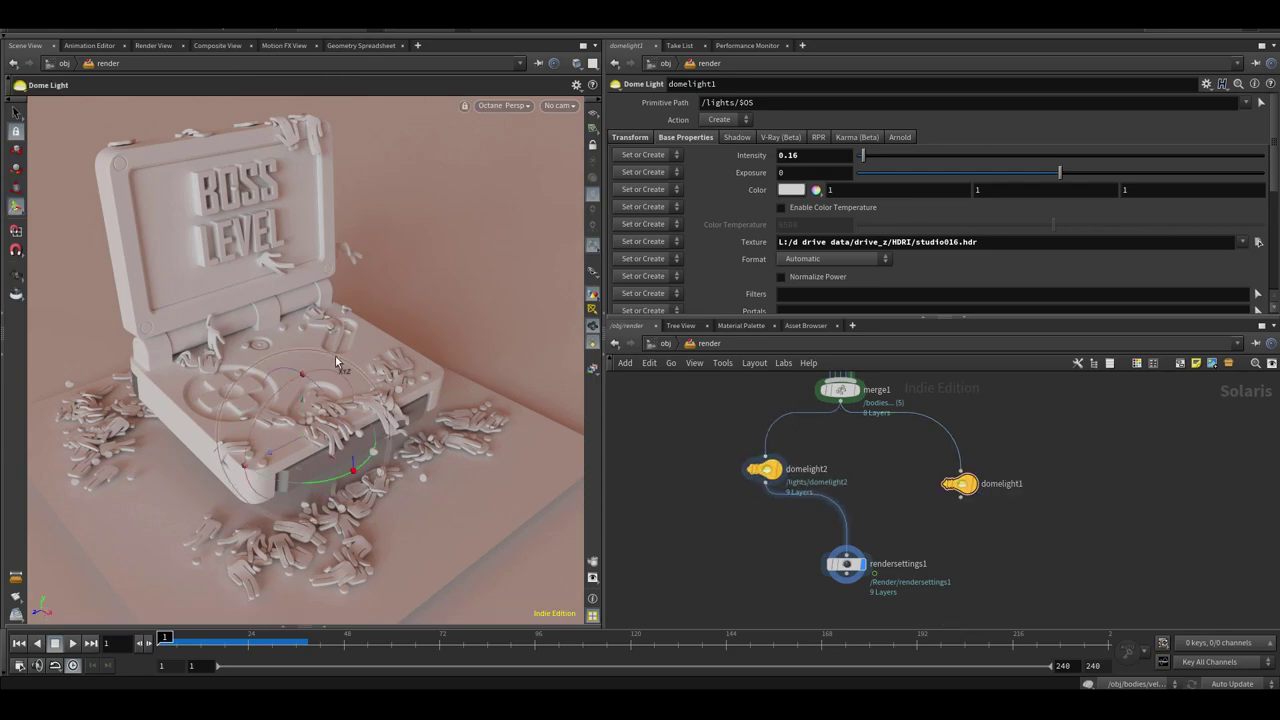
{"action": "left_click_drag", "start_coordinate": [337, 360], "coordinate": [326, 361], "text": "alt"}
{"action": "left_click_drag", "start_coordinate": [960, 497], "coordinate": [847, 555]}
{"action": "left_click_drag", "start_coordinate": [938, 486], "coordinate": [838, 498]}
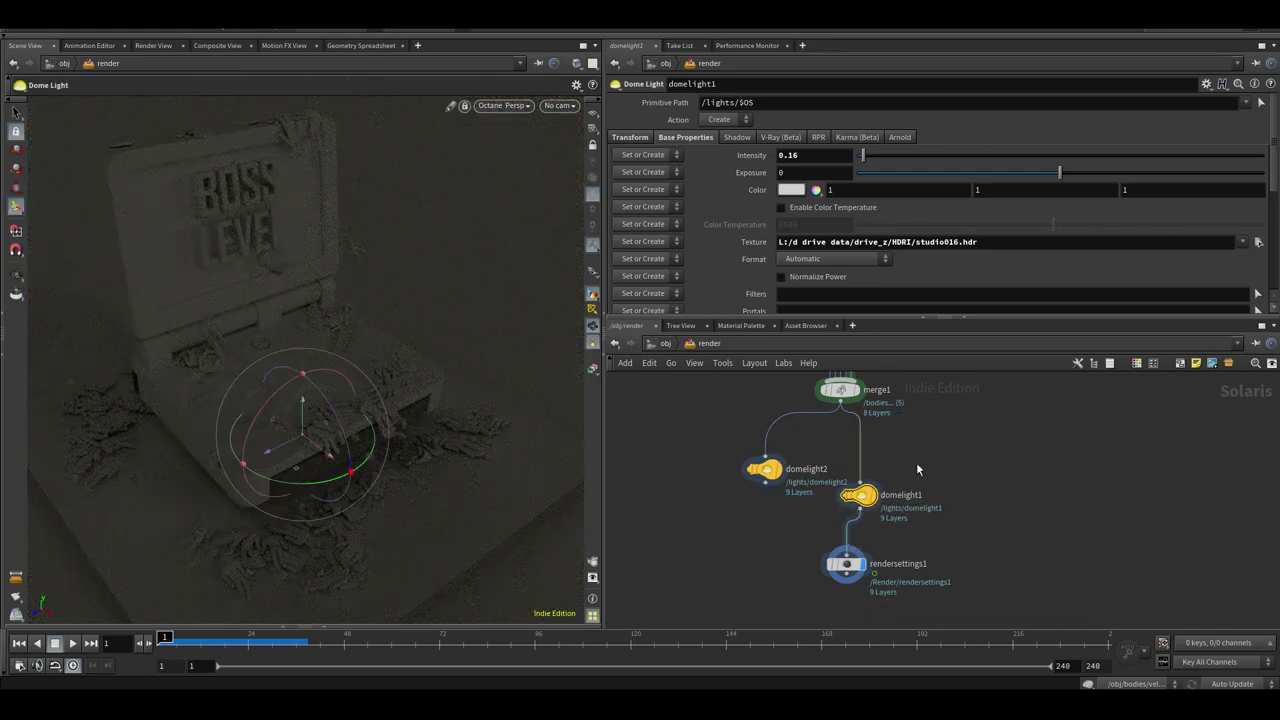
Open the lopnet1 network and switch the viewport from Octane to Houdini GL
{"action": "middle_click_drag", "start_coordinate": [903, 478], "coordinate": [895, 534]}
{"action": "middle_click_drag", "start_coordinate": [900, 376], "coordinate": [857, 500]}
{"action": "left_click", "coordinate": [671, 343]}
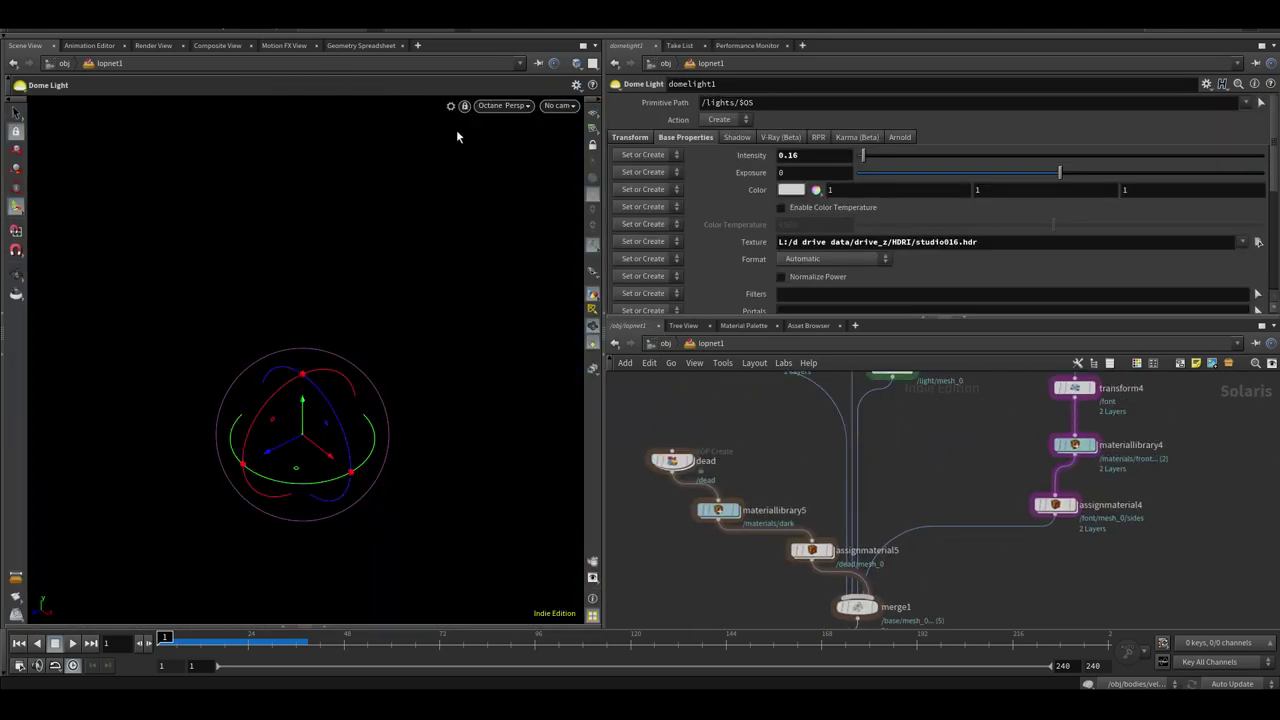
{"action": "left_click", "coordinate": [504, 106]}
{"action": "left_click", "coordinate": [523, 154]}
{"action": "left_click", "coordinate": [592, 179]}
{"action": "scroll", "coordinate": [780, 450], "scroll_direction": "down", "scroll_amount": 3}
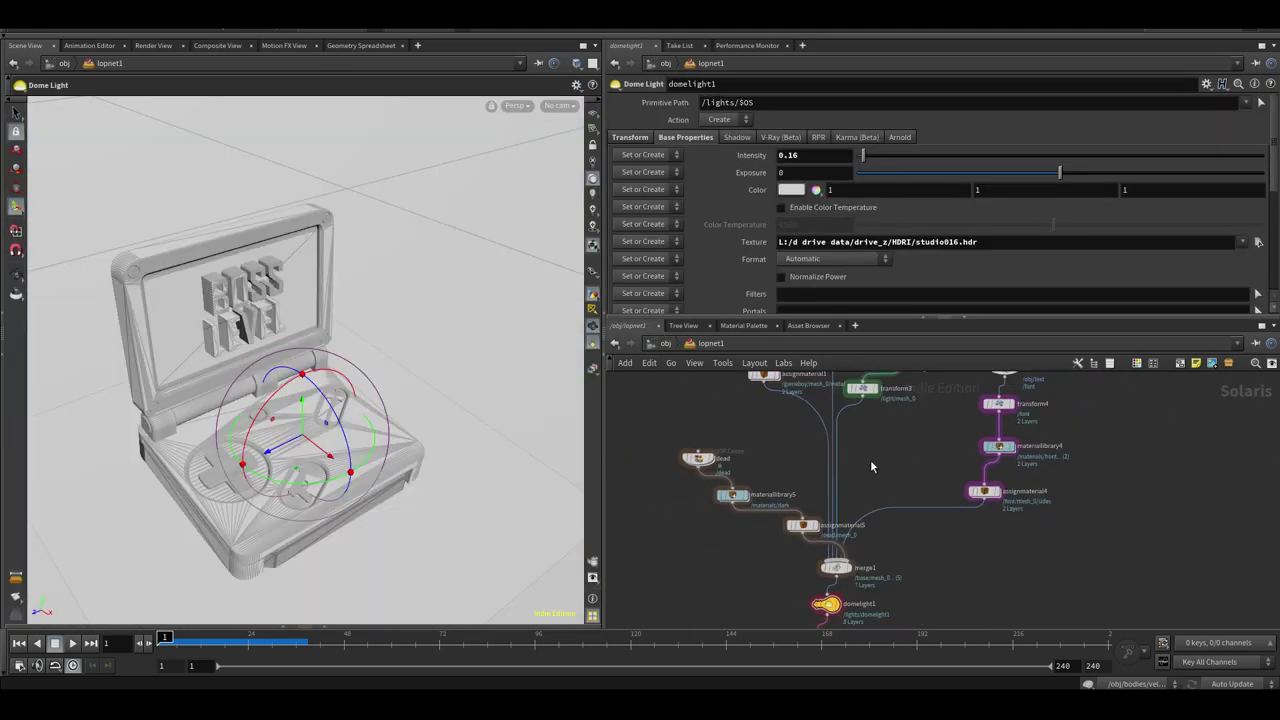
Spread out the lopnet1 material nodes and copy the two text materials from materiallibrary4
{"action": "left_click_drag", "start_coordinate": [803, 526], "coordinate": [753, 531]}
{"action": "middle_click_drag", "start_coordinate": [869, 465], "coordinate": [752, 501]}
{"action": "scroll", "coordinate": [760, 503], "scroll_direction": "up", "scroll_amount": 2}
{"action": "left_click_drag", "start_coordinate": [878, 533], "coordinate": [896, 527]}
{"action": "middle_click_drag", "start_coordinate": [961, 475], "coordinate": [955, 507]}
{"action": "double_click", "coordinate": [893, 513]}
{"action": "key", "text": "ctrl+c"}
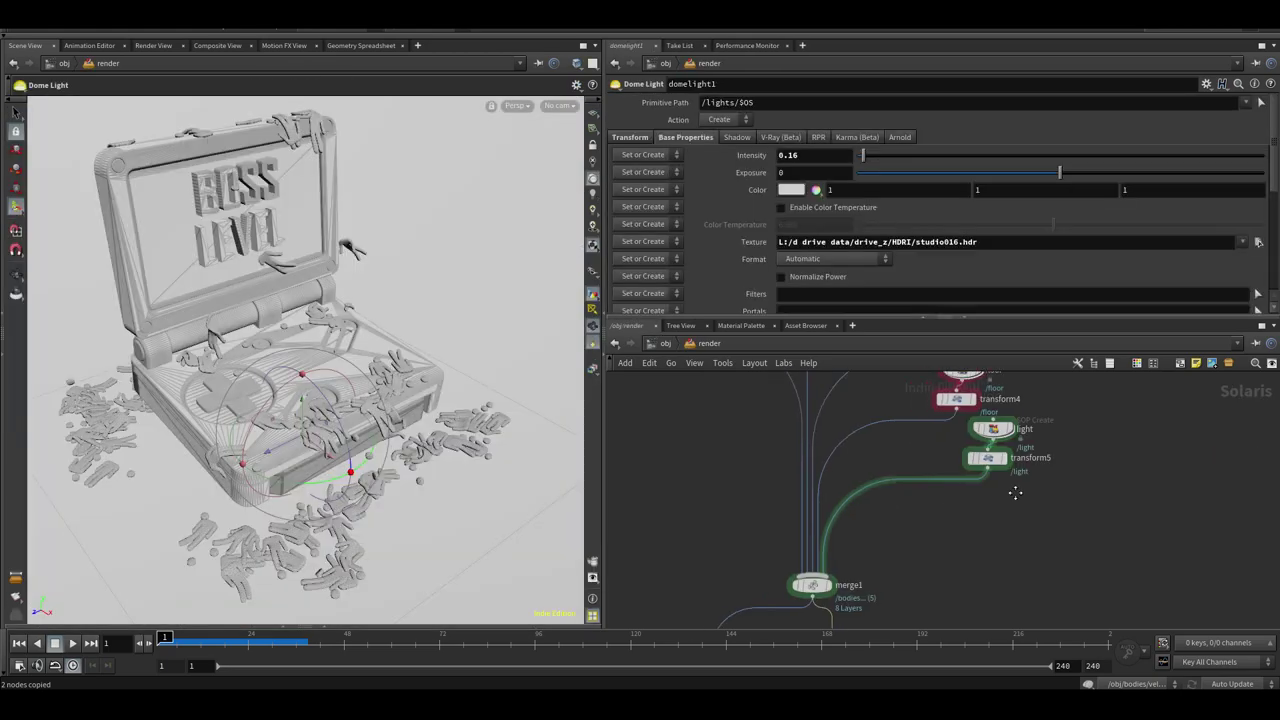
Insert a Material Library between the merge node and domelight1 in the render network, and paste the two text materials into it
{"action": "middle_click_drag", "start_coordinate": [1008, 501], "coordinate": [1035, 385]}
{"action": "key", "text": "Tab"}
{"action": "type", "text": "a"}
{"action": "left_click", "coordinate": [920, 498]}
{"action": "key", "text": "Tab"}
{"action": "type", "text": "mat"}
{"action": "key", "text": "Return"}
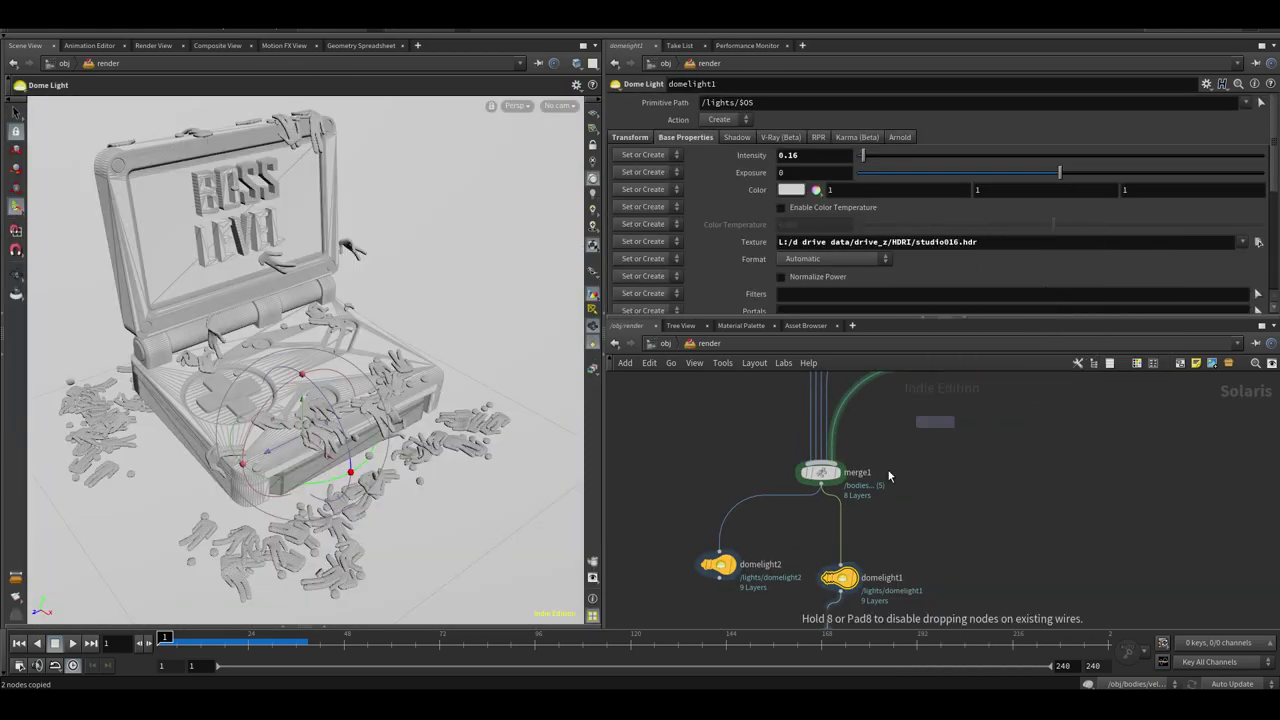
{"action": "left_click", "coordinate": [842, 517]}
{"action": "double_click", "coordinate": [838, 521]}
{"action": "key", "text": "ctrl+v"}
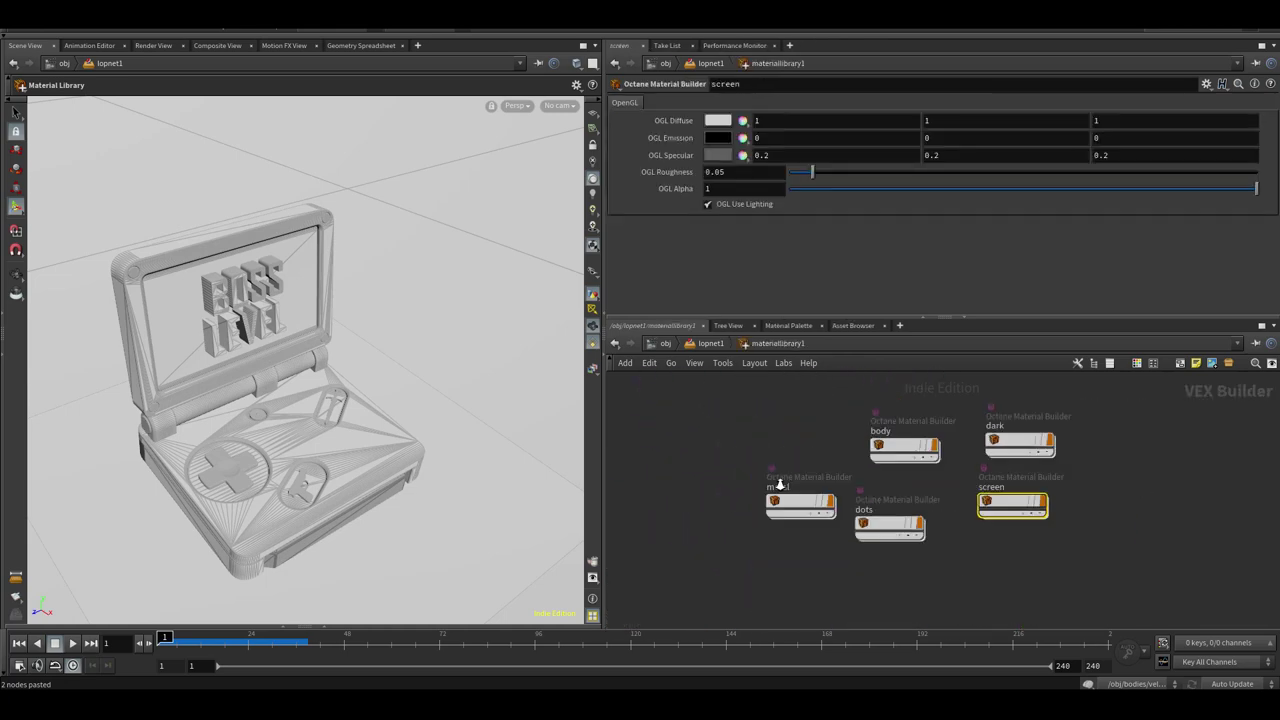
Copy the five Game Boy materials and the base material from the lopnet1 libraries into the render network's Material Library
{"action": "key", "text": "ctrl+a"}
{"action": "key", "text": "ctrl+c"}
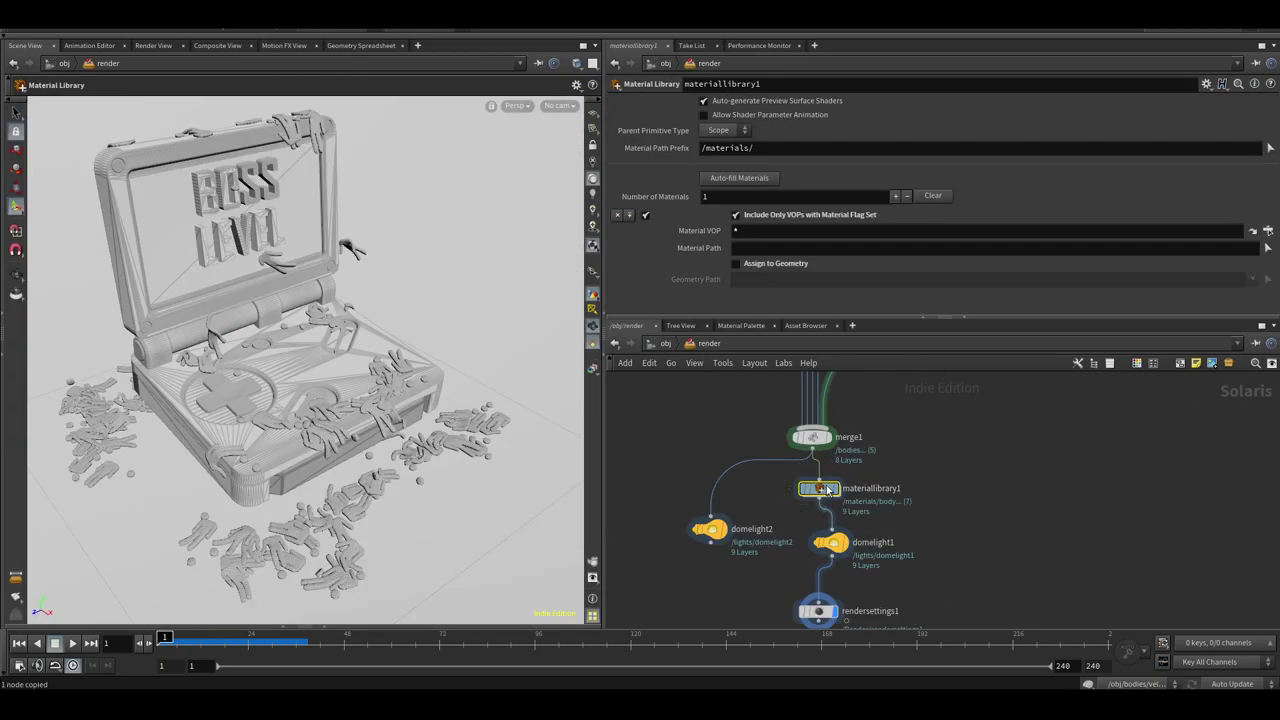
{"action": "double_click", "coordinate": [826, 485]}
{"action": "key", "text": "ctrl+v"}
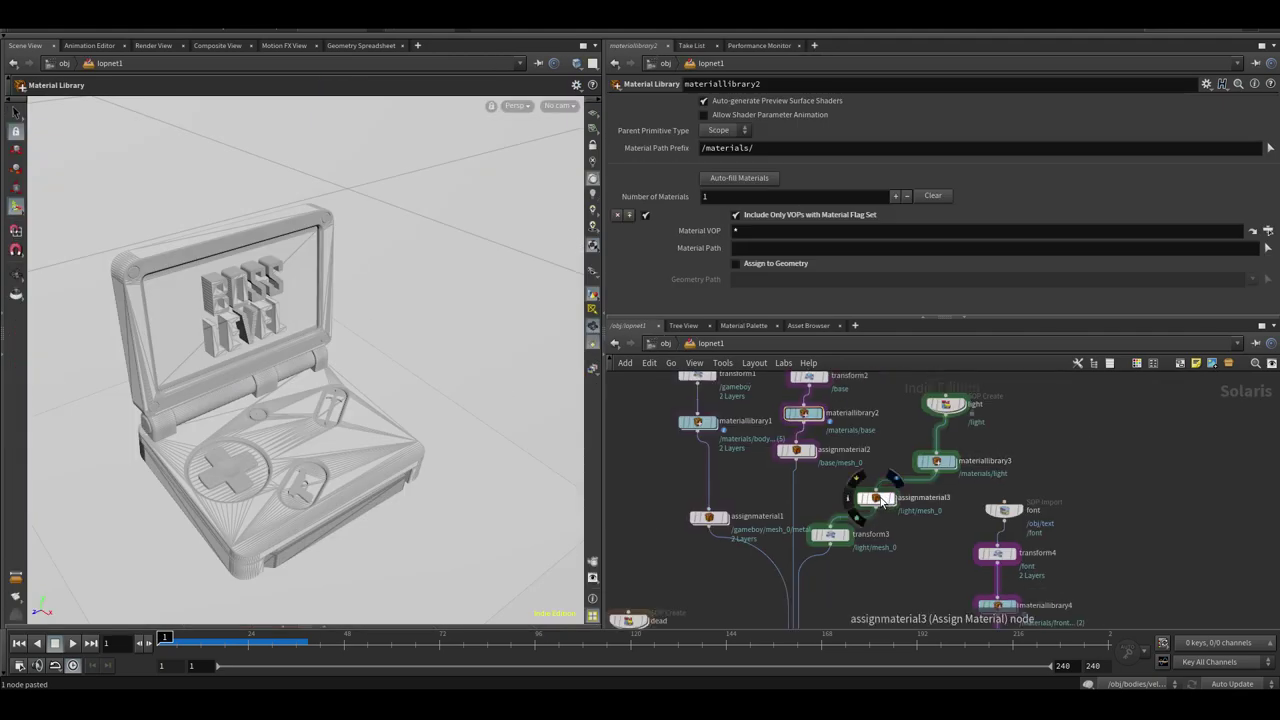
Copy the light material from lopnet1's materiallibrary3 into the render network's Material Library and lay out its material nodes
{"action": "double_click", "coordinate": [919, 484]}
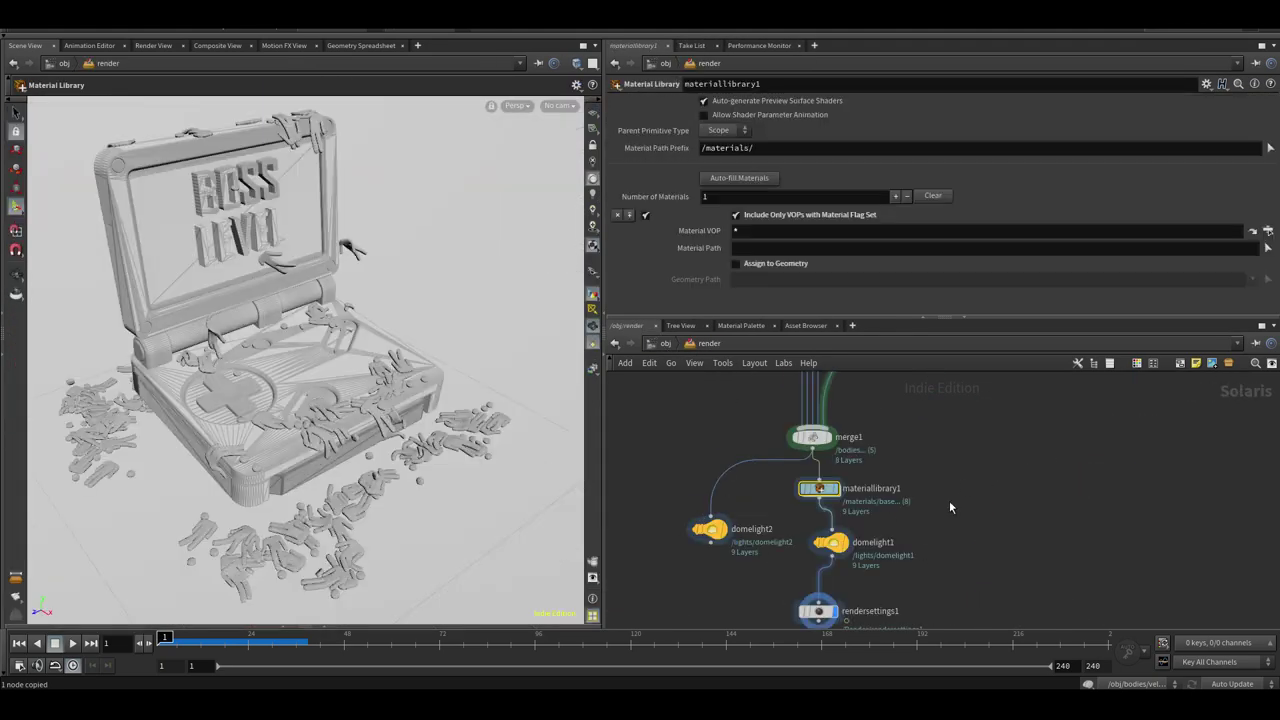
{"action": "key", "text": "ctrl+v"}
{"action": "left_click_drag", "start_coordinate": [997, 506], "coordinate": [980, 429]}
{"action": "middle_click_drag", "start_coordinate": [723, 424], "coordinate": [872, 571]}
{"action": "key", "text": "l"}
{"action": "scroll", "coordinate": [1047, 392], "scroll_direction": "up", "scroll_amount": 4}
{"action": "scroll", "coordinate": [917, 414], "scroll_direction": "down", "scroll_amount": 4}
{"action": "middle_click_drag", "start_coordinate": [1184, 420], "coordinate": [863, 401]}
{"action": "left_click", "coordinate": [712, 344]}
Move domelight1 out of the chain and place domelight2 between the Material Library and Render Settings nodes
{"action": "left_click_drag", "start_coordinate": [832, 548], "coordinate": [971, 535]}
{"action": "left_click_drag", "start_coordinate": [714, 530], "coordinate": [811, 548]}
{"action": "middle_click_drag", "start_coordinate": [815, 625], "coordinate": [814, 590]}
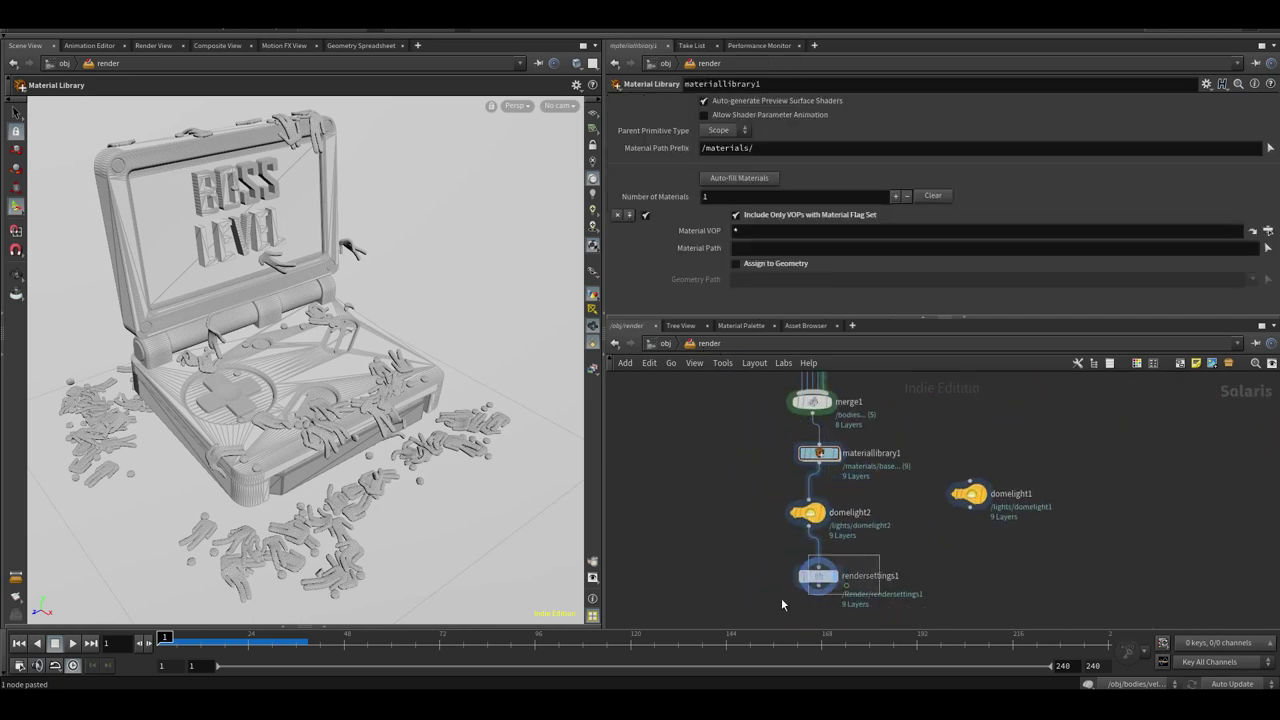
Preview the scene from the rendersettings1 node with the Octane renderer in the viewport
{"action": "left_click", "coordinate": [817, 578]}
{"action": "left_click", "coordinate": [520, 108]}
{"action": "left_click", "coordinate": [530, 198]}
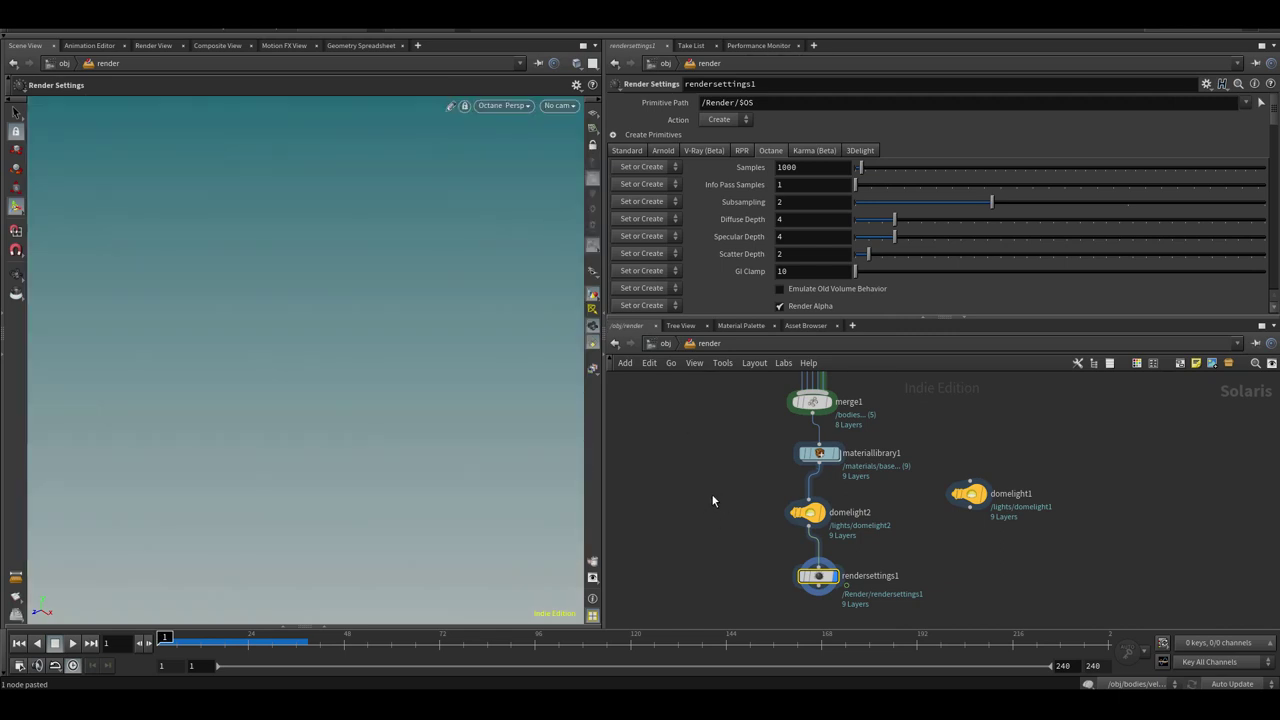
{"action": "left_click", "coordinate": [714, 509]}
{"action": "key", "text": "Escape"}
Take materiallibrary1 out of the render chain and line up domelight2 between merge1 and rendersettings1
{"action": "left_click_drag", "start_coordinate": [821, 455], "coordinate": [917, 450]}
{"action": "left_click", "coordinate": [860, 473]}
{"action": "left_click_drag", "start_coordinate": [809, 513], "coordinate": [820, 503]}
{"action": "key", "text": "Escape"}
{"action": "left_click_drag", "start_coordinate": [307, 365], "coordinate": [302, 366]}
{"action": "left_click_drag", "start_coordinate": [915, 449], "coordinate": [931, 440]}
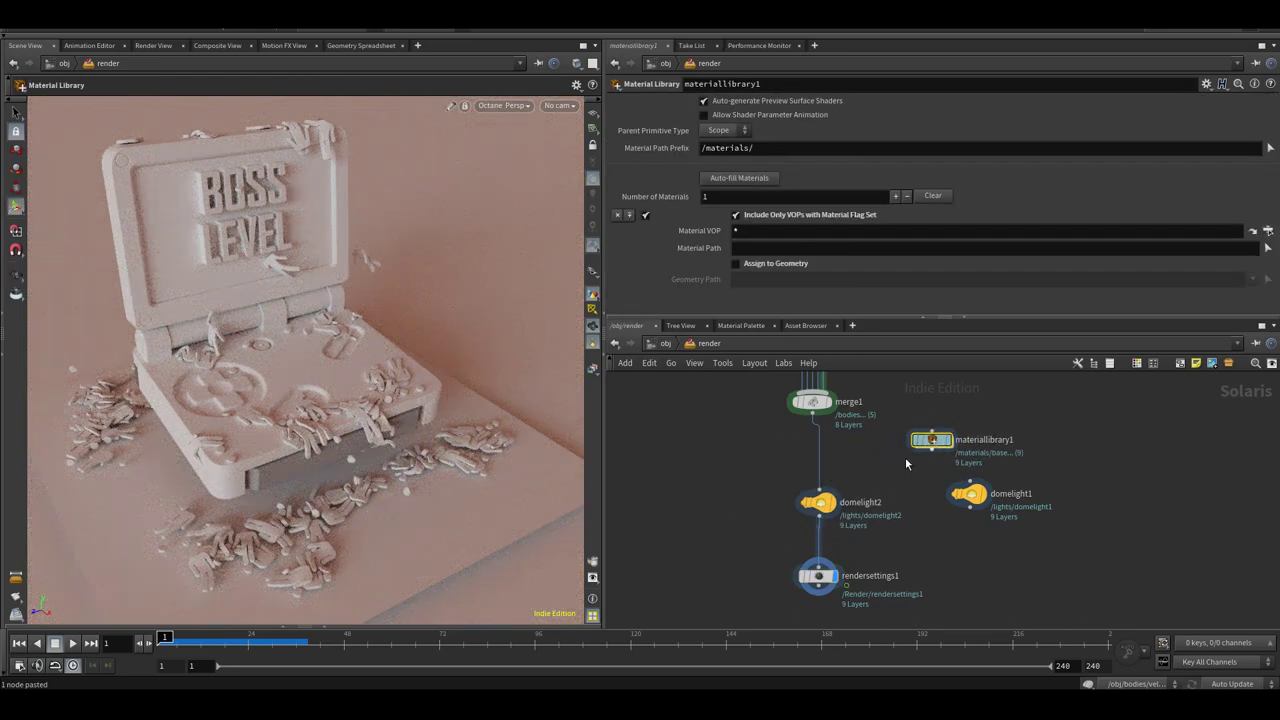
{"action": "left_click_drag", "start_coordinate": [822, 506], "coordinate": [815, 516]}
{"action": "middle_click_drag", "start_coordinate": [847, 455], "coordinate": [837, 475]}
{"action": "left_click_drag", "start_coordinate": [853, 506], "coordinate": [787, 549]}
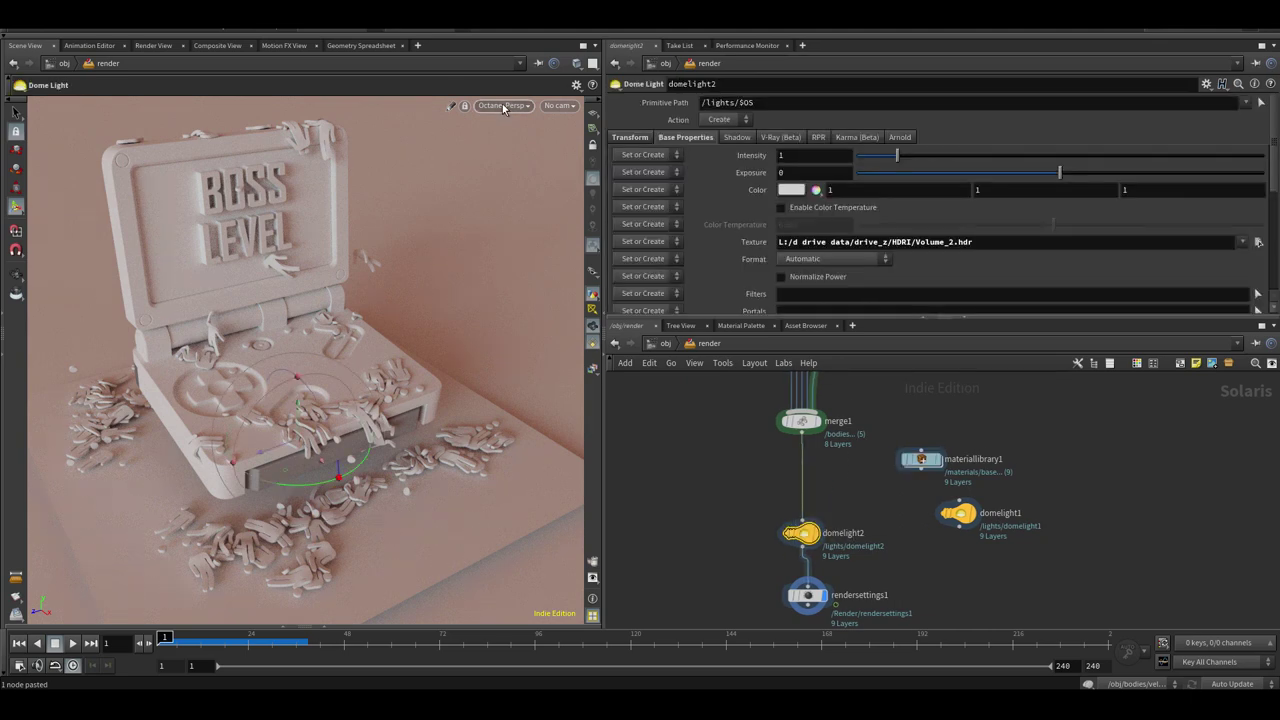
Switch the viewport to Houdini GL, insert an Assign Material node before domelight2, and put materiallibrary1 back between merge1 and it
{"action": "left_click", "coordinate": [506, 107]}
{"action": "left_click", "coordinate": [511, 130]}
{"action": "key", "text": "Tab"}
{"action": "type", "text": "ass"}
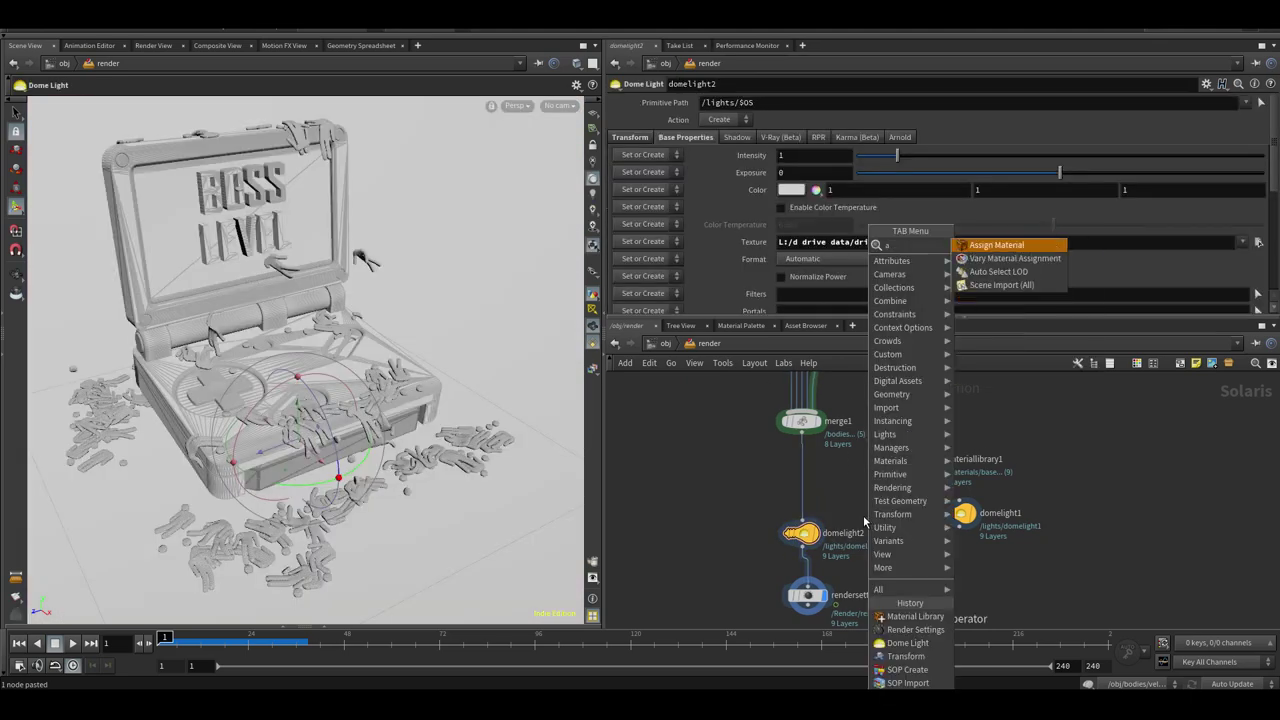
{"action": "left_click", "coordinate": [1070, 261]}
{"action": "left_click", "coordinate": [793, 503]}
{"action": "left_click_drag", "start_coordinate": [921, 459], "coordinate": [779, 472]}
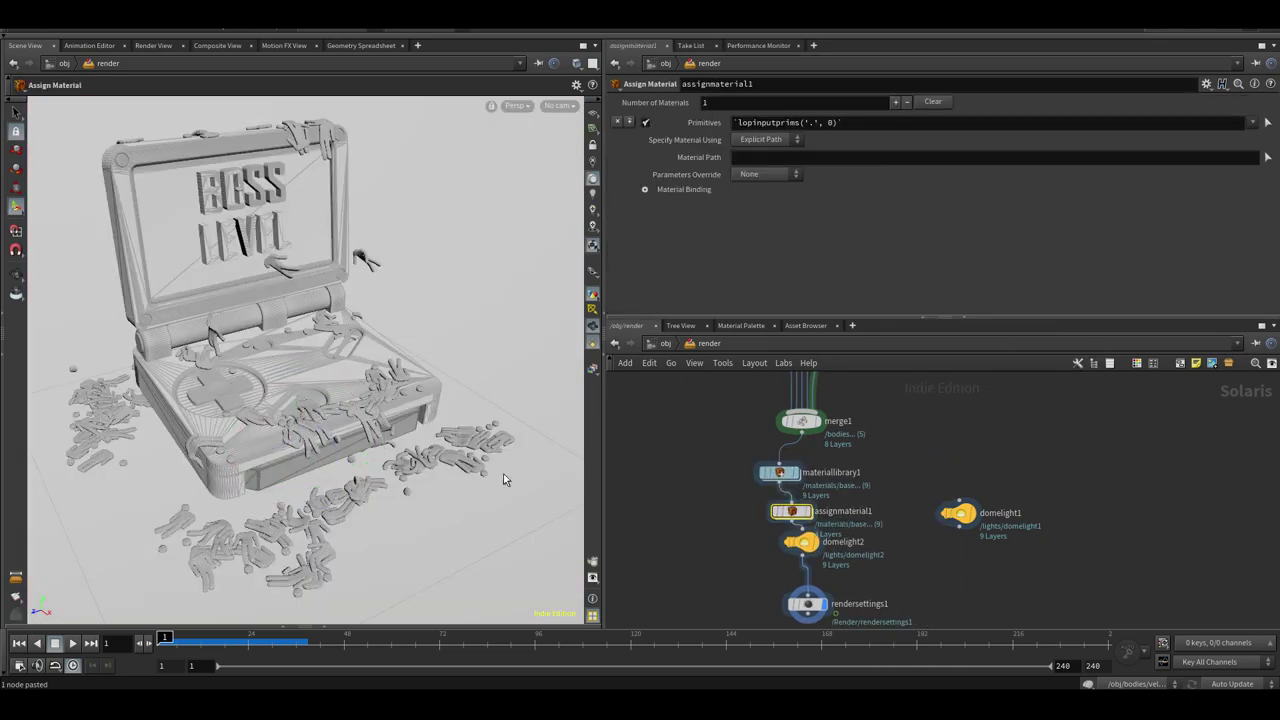
Split off a Scene Graph Tree pane below the viewport, enlarge it and expand the materials, with assignmaterial1 selected
{"action": "left_click", "coordinate": [595, 46]}
{"action": "left_click", "coordinate": [660, 231]}
{"action": "left_click", "coordinate": [69, 340]}
{"action": "mouse_move", "coordinate": [112, 522]}
{"action": "left_click", "coordinate": [230, 521]}
{"action": "left_click", "coordinate": [23, 467]}
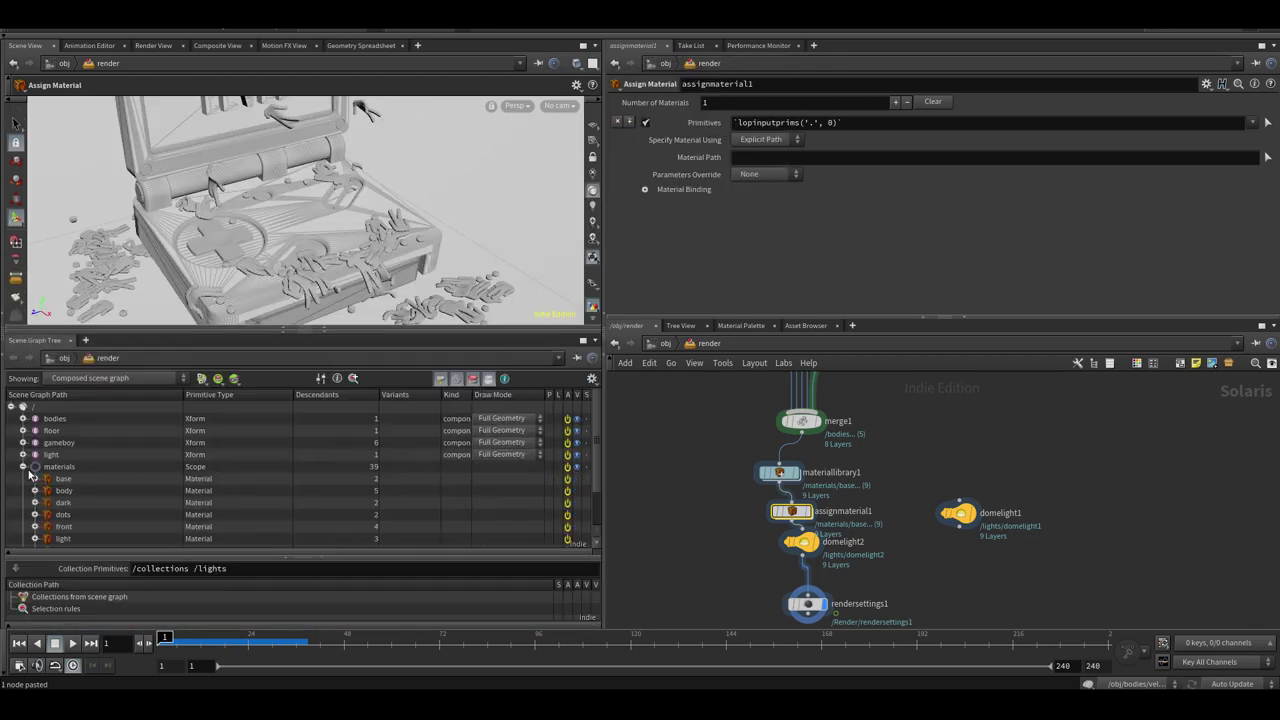
{"action": "left_click_drag", "start_coordinate": [780, 473], "coordinate": [792, 469]}
{"action": "left_click_drag", "start_coordinate": [386, 330], "coordinate": [380, 267]}
{"action": "left_click", "coordinate": [324, 545]}
{"action": "left_click", "coordinate": [792, 512]}
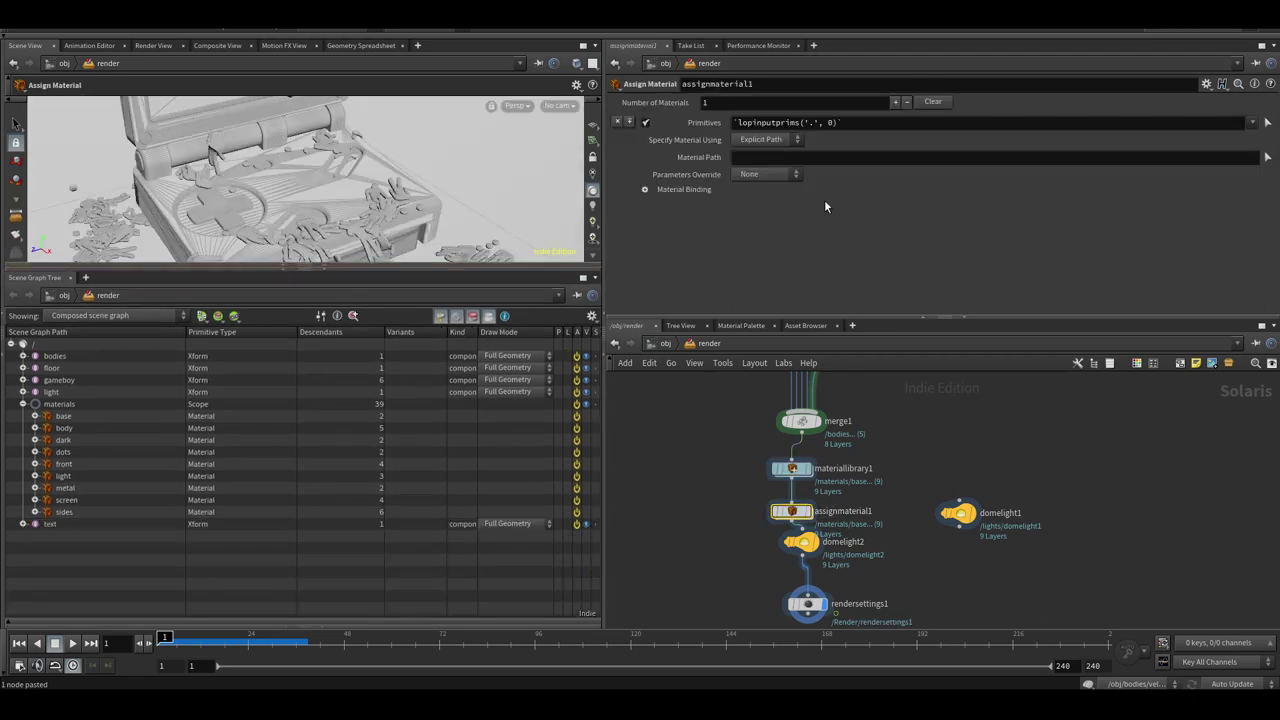
Check the Game Boy's mesh subsets in the scene graph, and enable Subset Groups on the text SOP Import with its groups chosen
{"action": "left_click", "coordinate": [23, 380]}
{"action": "left_click", "coordinate": [35, 392]}
{"action": "left_click", "coordinate": [23, 380]}
{"action": "middle_click_drag", "start_coordinate": [903, 396], "coordinate": [799, 666]}
{"action": "left_click", "coordinate": [829, 462]}
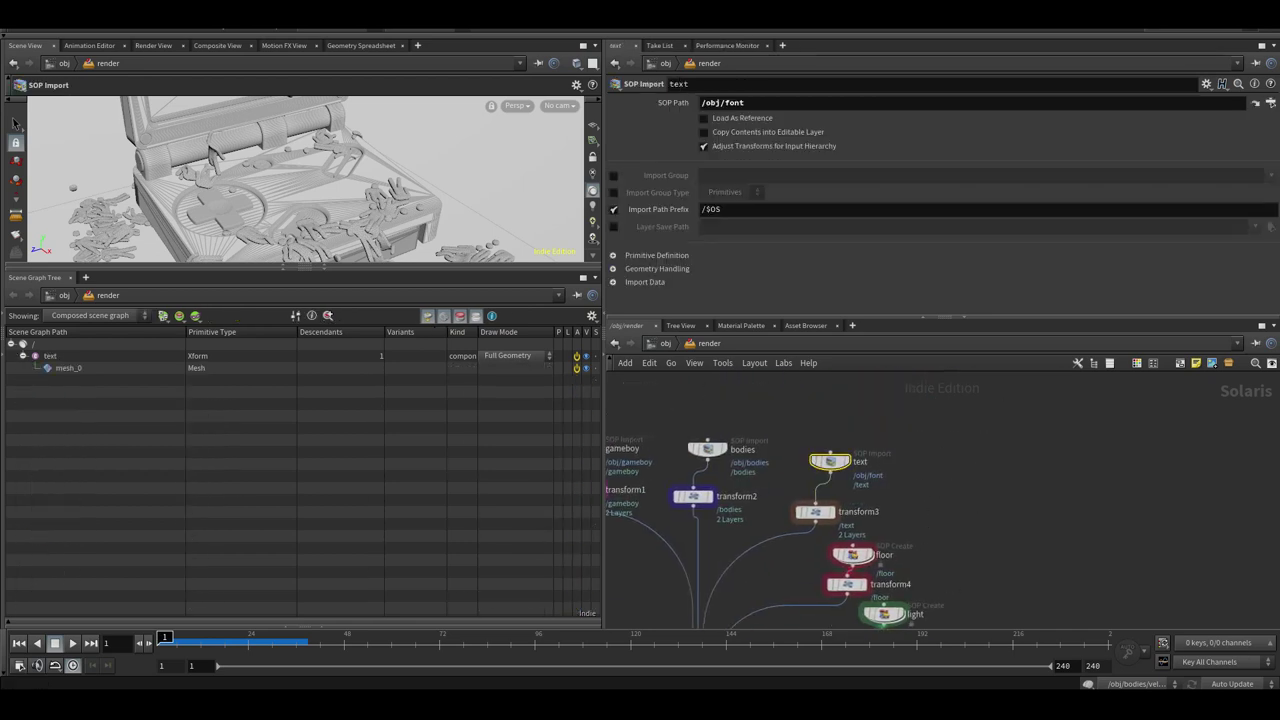
{"action": "left_click", "coordinate": [616, 283]}
{"action": "left_click_drag", "start_coordinate": [1274, 191], "coordinate": [1267, 293]}
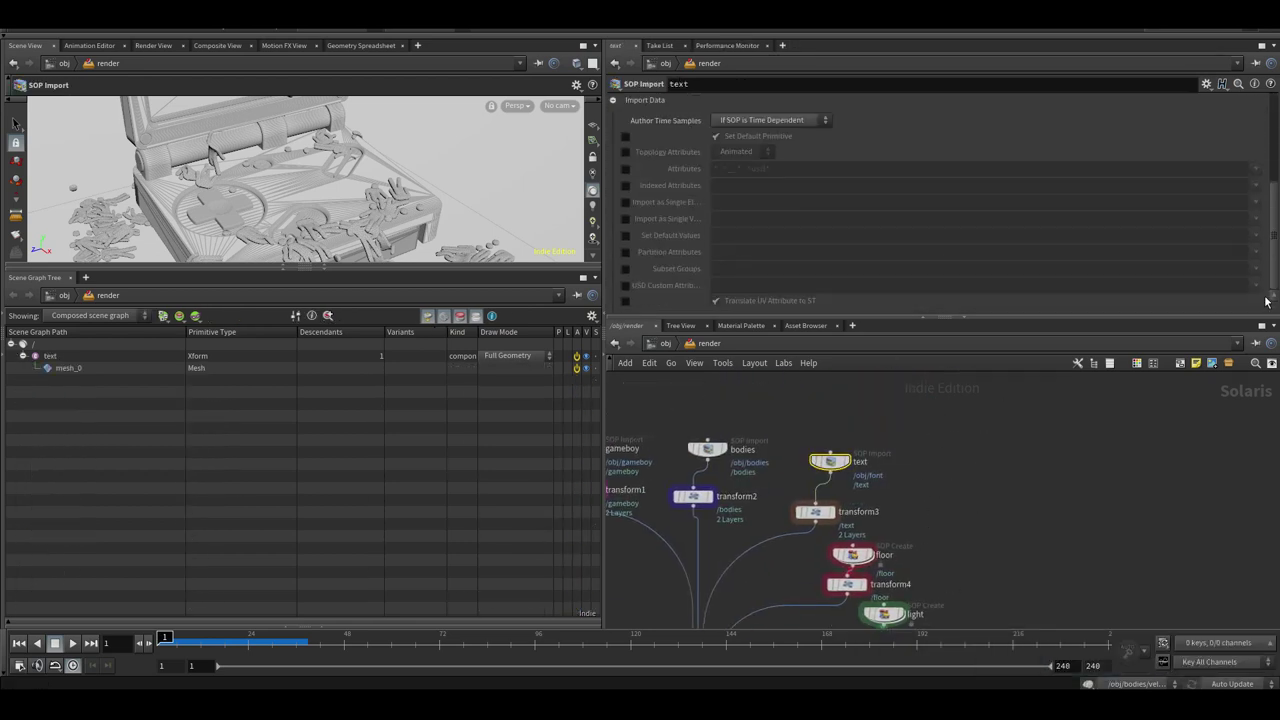
{"action": "left_click", "coordinate": [645, 269]}
{"action": "left_click", "coordinate": [1256, 270]}
{"action": "left_click", "coordinate": [1235, 303]}
In assignmaterial1, assign /materials/body to the primitive /gameboy/mesh_0/body
{"action": "middle_click_drag", "start_coordinate": [947, 503], "coordinate": [969, 457]}
{"action": "middle_click_drag", "start_coordinate": [806, 520], "coordinate": [743, 473]}
{"action": "left_click", "coordinate": [808, 492]}
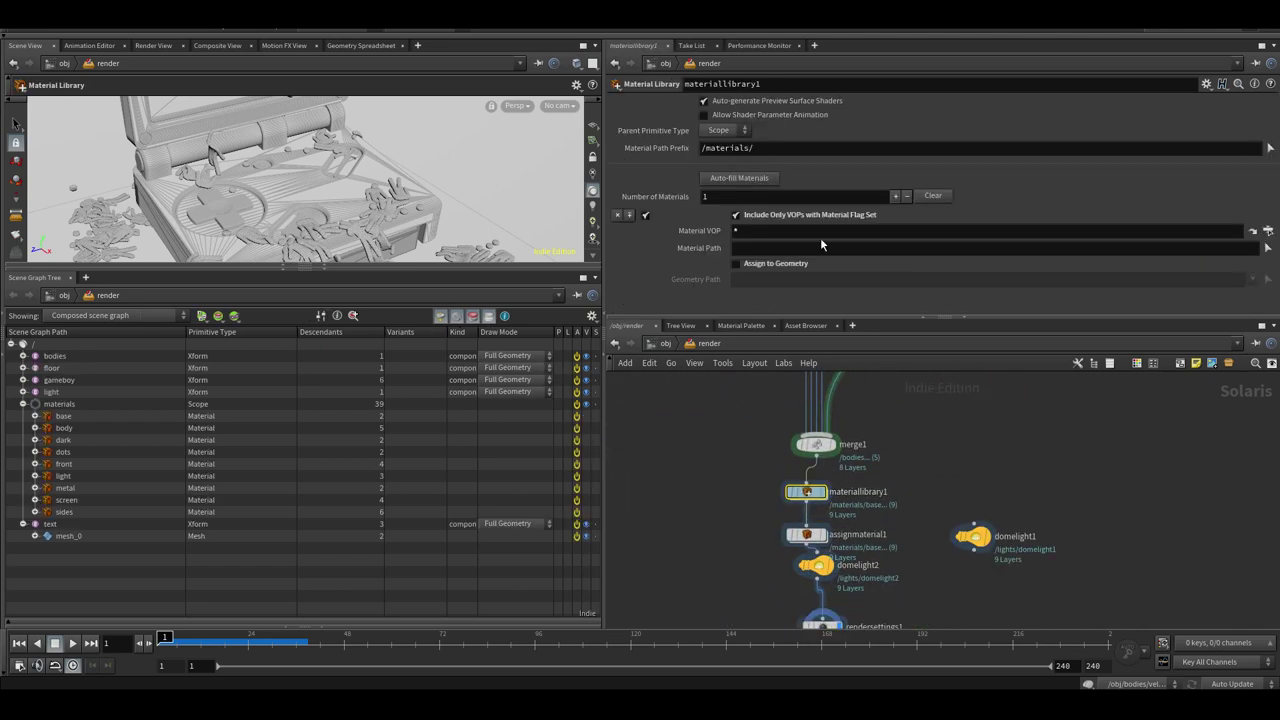
{"action": "left_click_drag", "start_coordinate": [755, 528], "coordinate": [864, 546]}
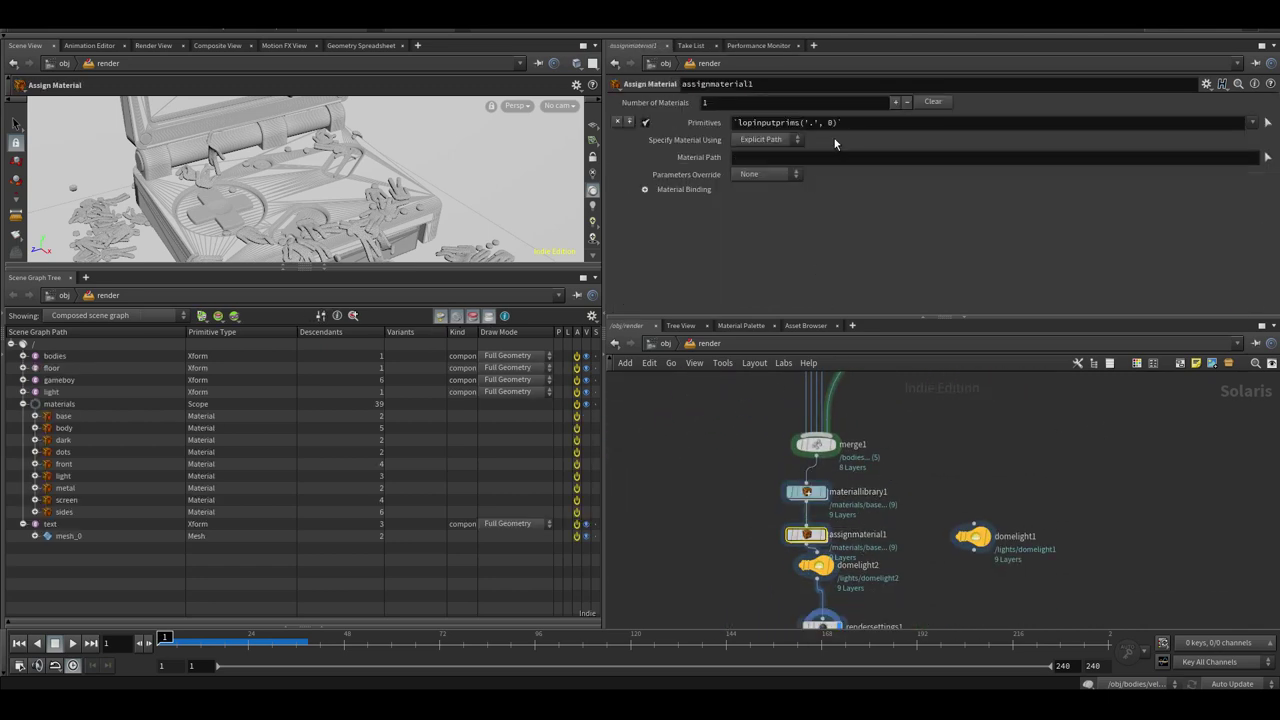
{"action": "left_click", "coordinate": [23, 380]}
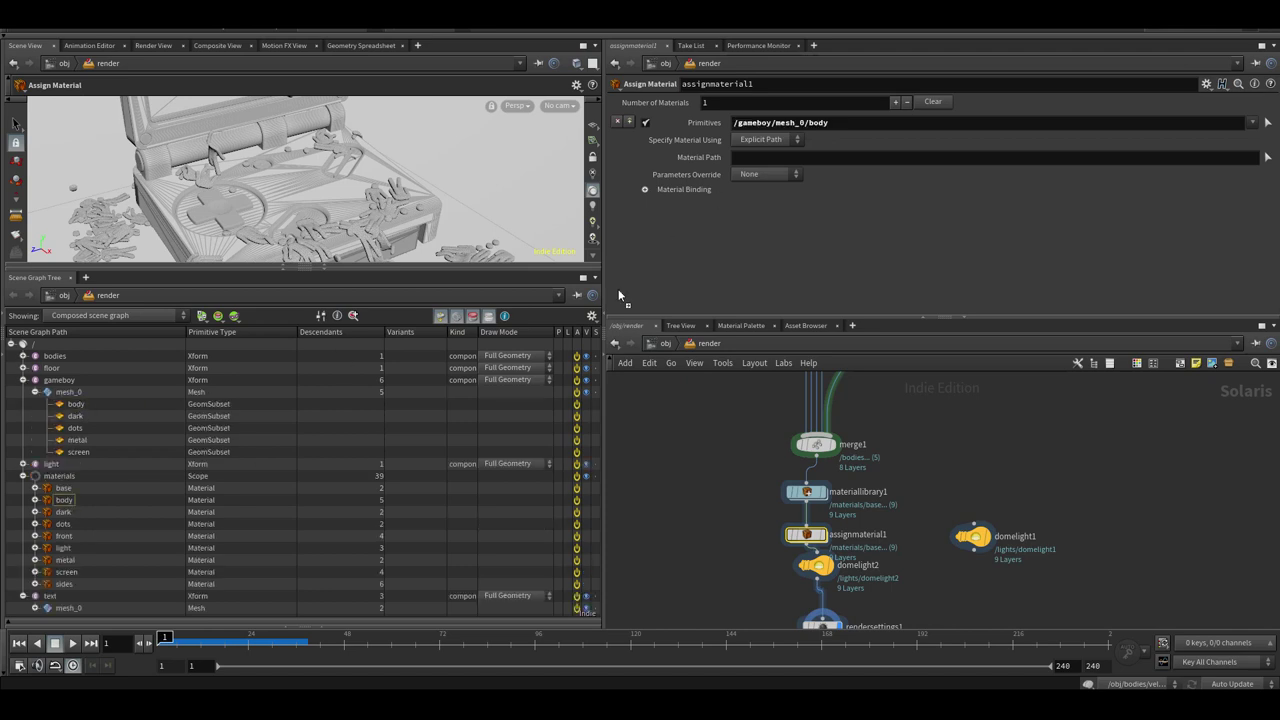
{"action": "middle_click_drag", "start_coordinate": [881, 568], "coordinate": [880, 525]}
Preview the body material in an enlarged viewport using Octane
{"action": "left_click", "coordinate": [518, 106]}
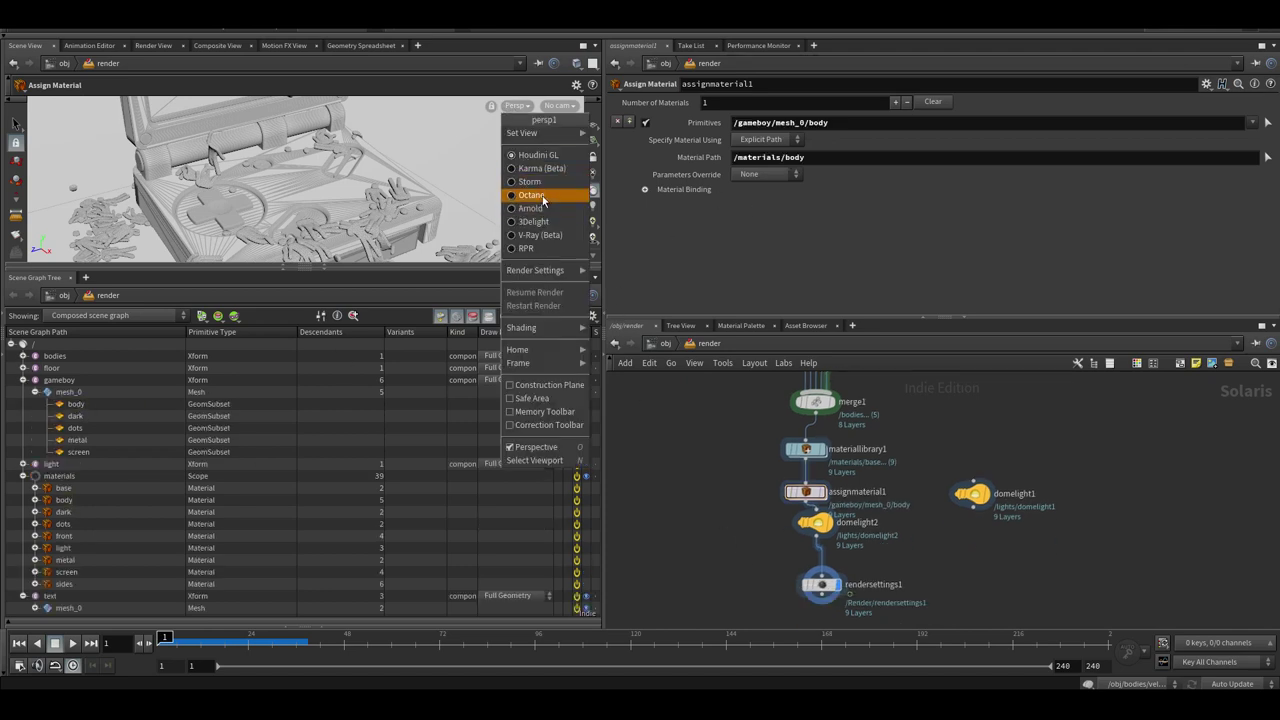
{"action": "left_click", "coordinate": [543, 198]}
{"action": "left_click_drag", "start_coordinate": [477, 267], "coordinate": [472, 399]}
{"action": "mouse_move", "coordinate": [283, 230]}
{"action": "left_mouse_down", "text": "alt"}
{"action": "mouse_move", "coordinate": [295, 238]}
{"action": "mouse_move", "coordinate": [272, 236]}
{"action": "left_mouse_up", "text": "alt"}
Choose a different HDRI texture for domelight2 and reset its rotation to 0, 0, 0
{"action": "left_click_drag", "start_coordinate": [816, 531], "coordinate": [816, 548]}
{"action": "left_click", "coordinate": [1242, 242]}
{"action": "left_click", "coordinate": [1165, 323]}
{"action": "left_click", "coordinate": [630, 137]}
{"action": "left_click_drag", "start_coordinate": [738, 206], "coordinate": [631, 222]}
{"action": "type", "text": "0"}
{"action": "key", "text": "Tab"}
{"action": "type", "text": "0"}
{"action": "key", "text": "Tab"}
{"action": "type", "text": "0"}
Rotate domelight2 to about -93.6 degrees around Y while checking the lighting on the Game Boy
{"action": "left_click_drag", "start_coordinate": [299, 346], "coordinate": [254, 351]}
{"action": "mouse_move", "coordinate": [312, 262]}
{"action": "left_mouse_down", "text": "alt"}
{"action": "mouse_move", "coordinate": [324, 259]}
{"action": "mouse_move", "coordinate": [303, 286]}
{"action": "mouse_move", "coordinate": [316, 271]}
{"action": "left_mouse_up", "text": "alt"}
{"action": "right_click_drag", "start_coordinate": [318, 318], "coordinate": [294, 289], "text": "alt"}
{"action": "left_click_drag", "start_coordinate": [263, 326], "coordinate": [171, 311]}
{"action": "key", "text": "Escape"}
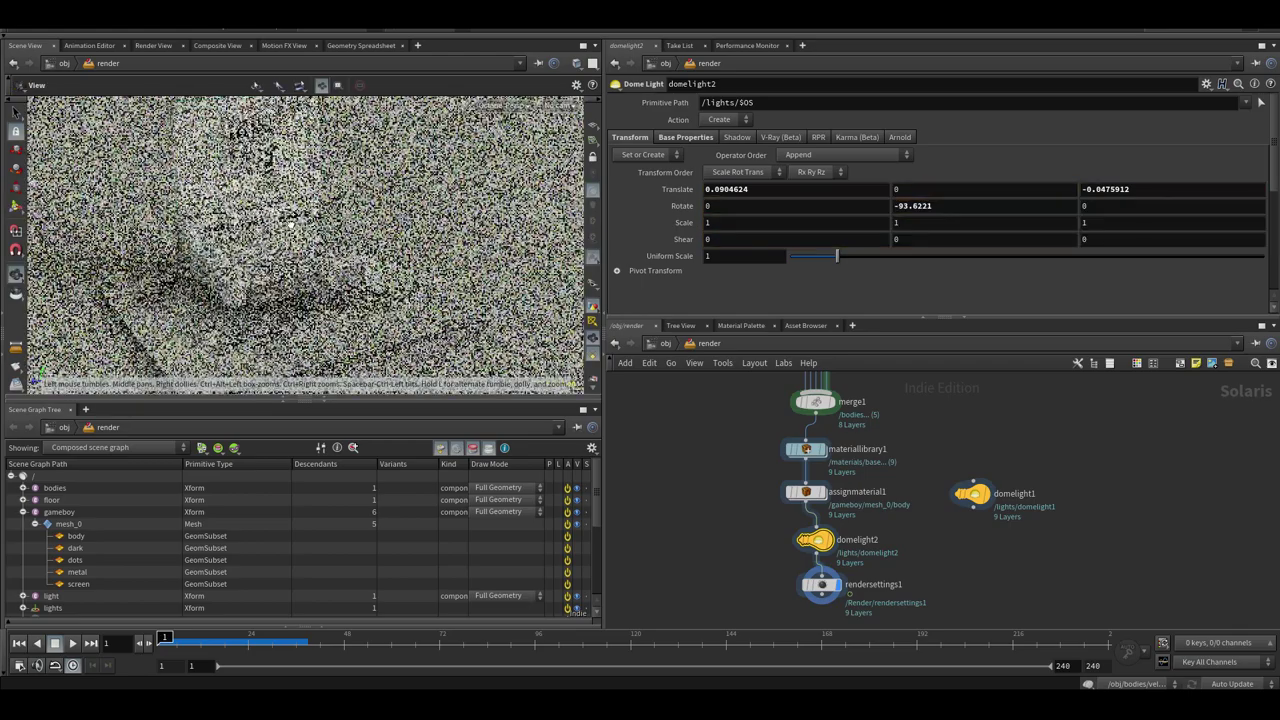
Add assignments in assignmaterial1 giving the Game Boy's dark, dots and metal subsets /materials/dark, /materials/dots and /materials/metal, with the viewport in Houdini GL
{"action": "middle_click_drag", "start_coordinate": [743, 435], "coordinate": [737, 468]}
{"action": "left_click_drag", "start_coordinate": [738, 468], "coordinate": [845, 500]}
{"action": "left_click_drag", "start_coordinate": [747, 507], "coordinate": [794, 543]}
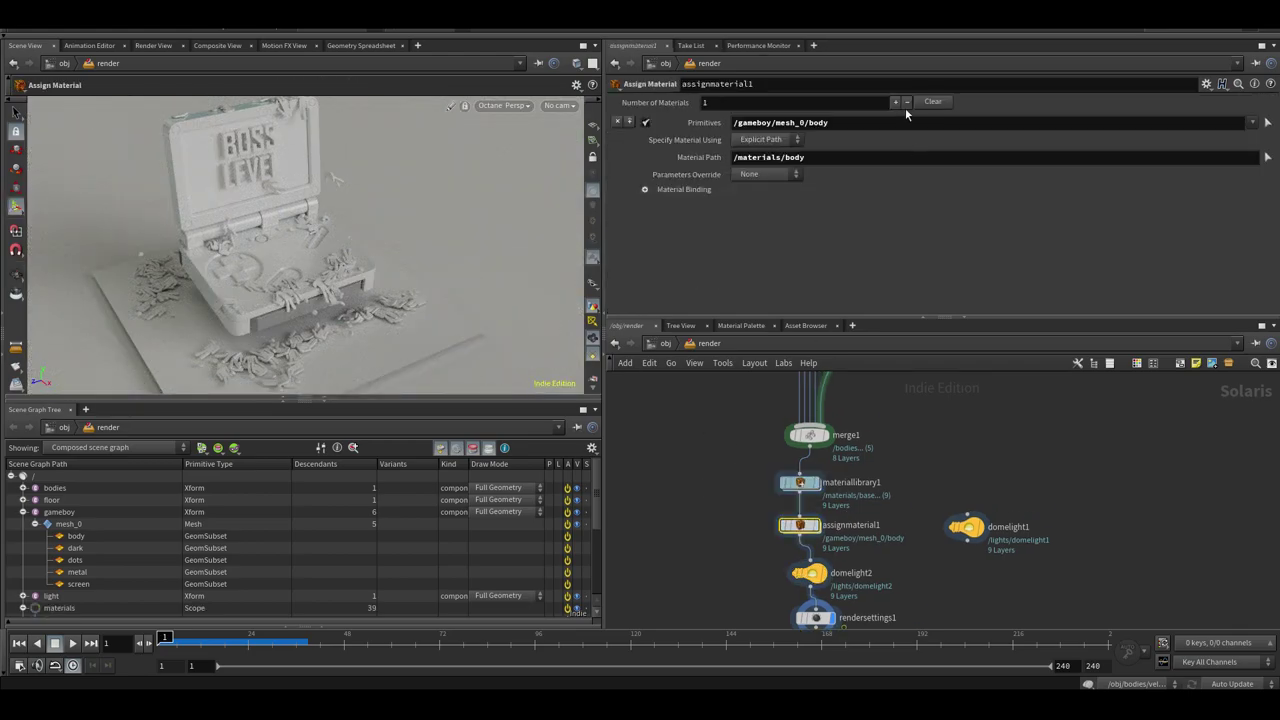
{"action": "left_click", "coordinate": [896, 102]}
{"action": "left_click", "coordinate": [506, 106]}
{"action": "left_click", "coordinate": [514, 155]}
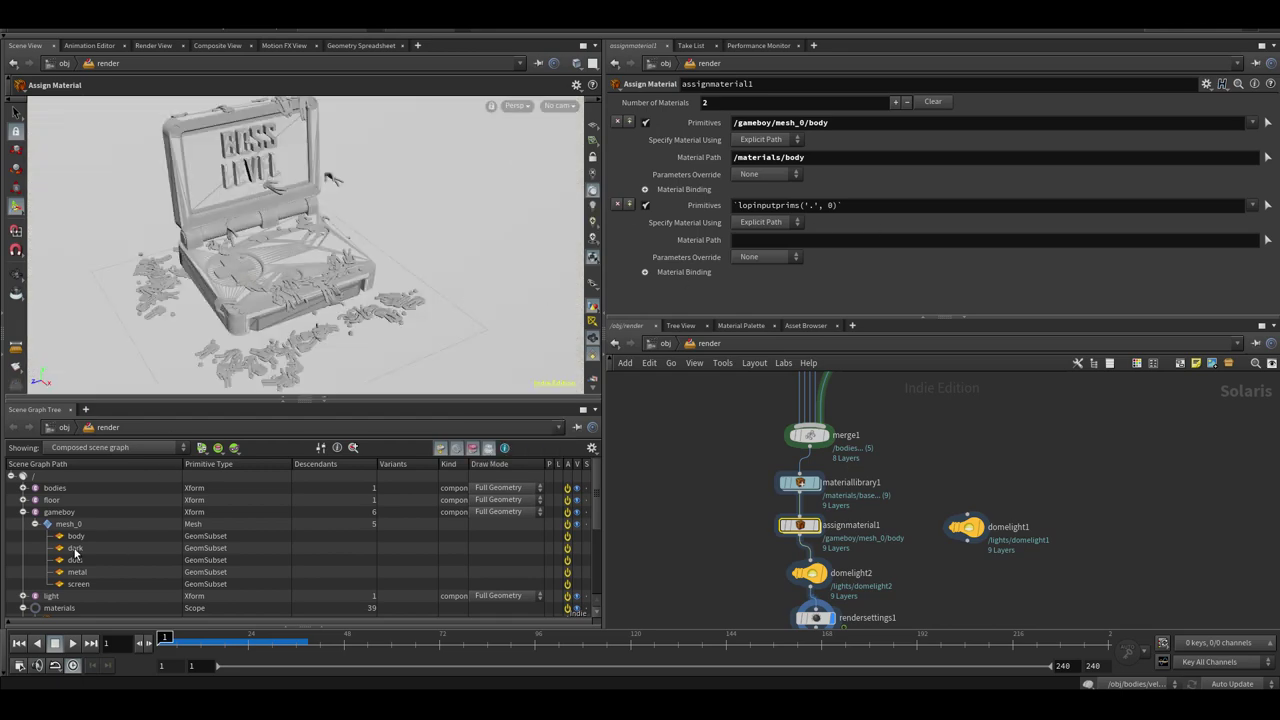
{"action": "left_click", "coordinate": [286, 400]}
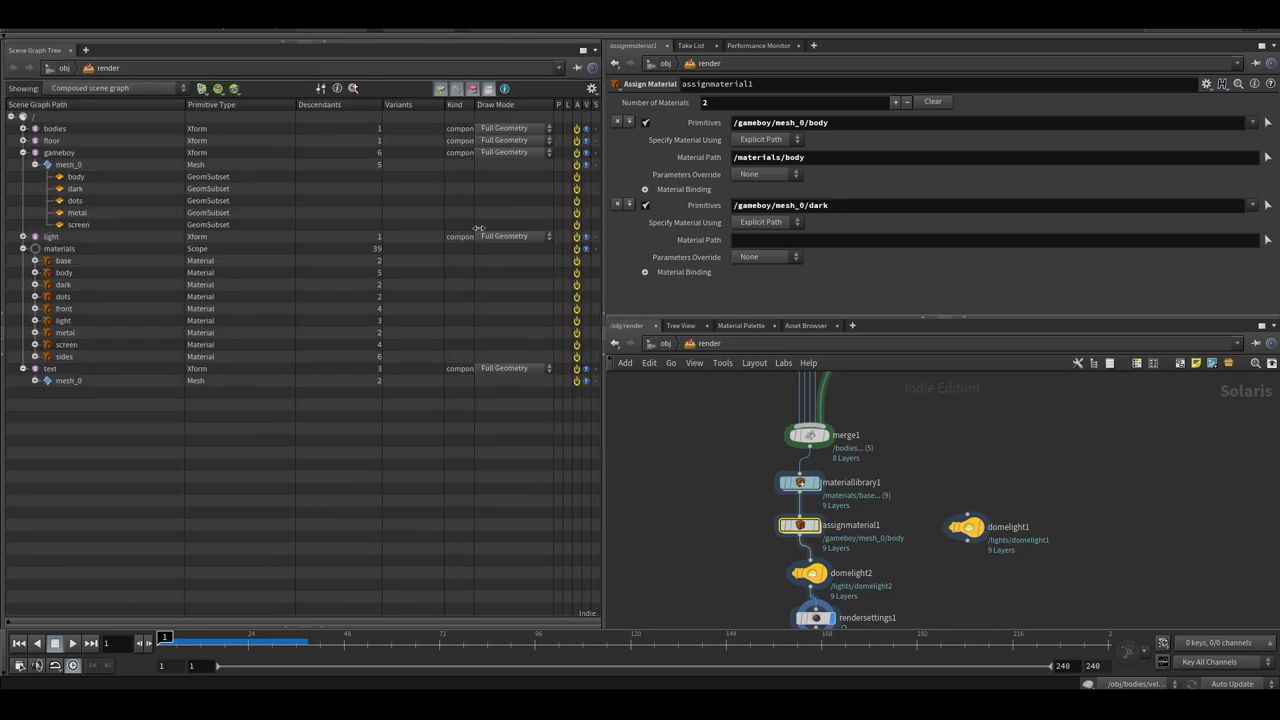
{"action": "left_click", "coordinate": [895, 102]}
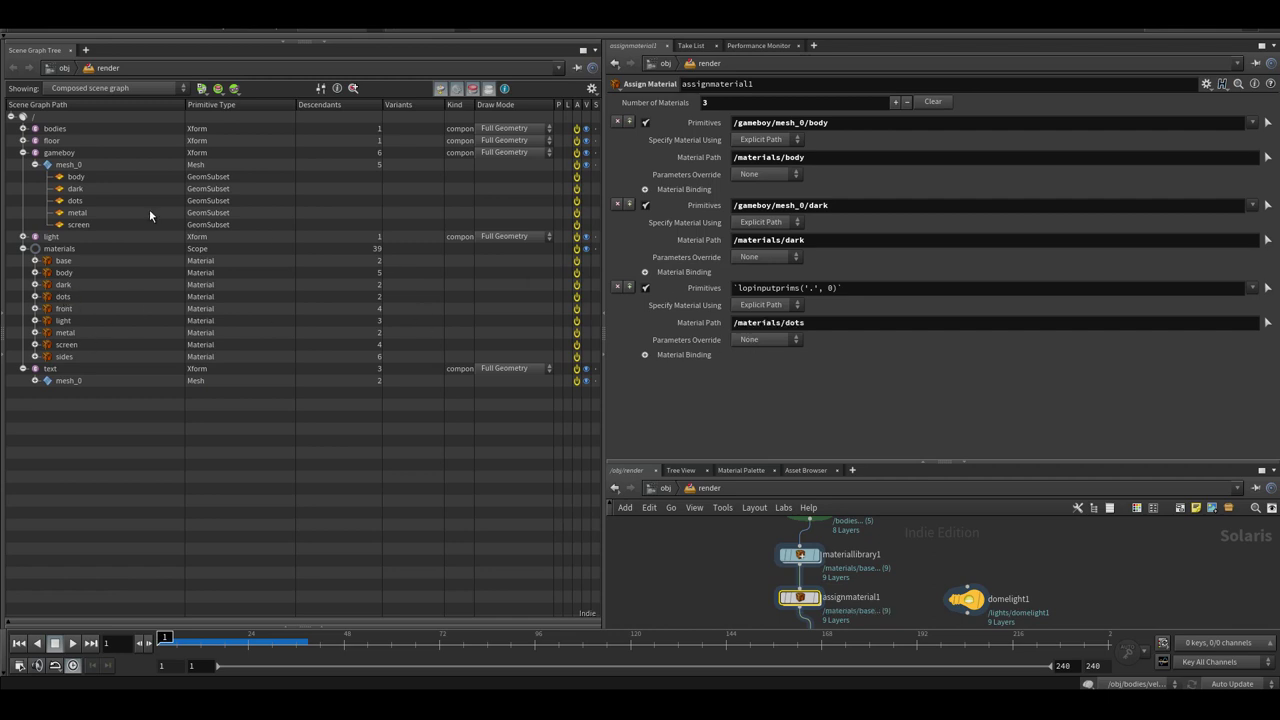
{"action": "left_click", "coordinate": [895, 102]}
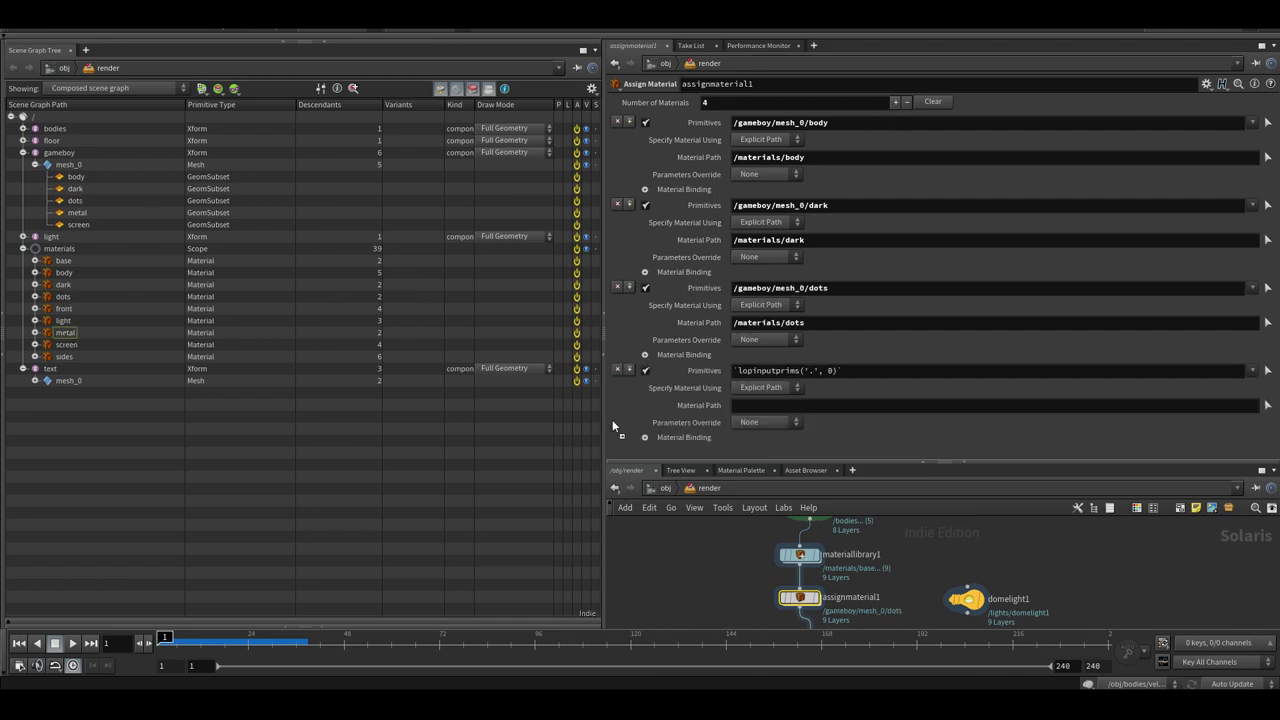
Render the viewport with Octane and examine the assigned materials close up around the Game Boy's buttons
{"action": "left_click", "coordinate": [321, 43]}
{"action": "left_click", "coordinate": [512, 107]}
{"action": "left_click", "coordinate": [536, 198]}
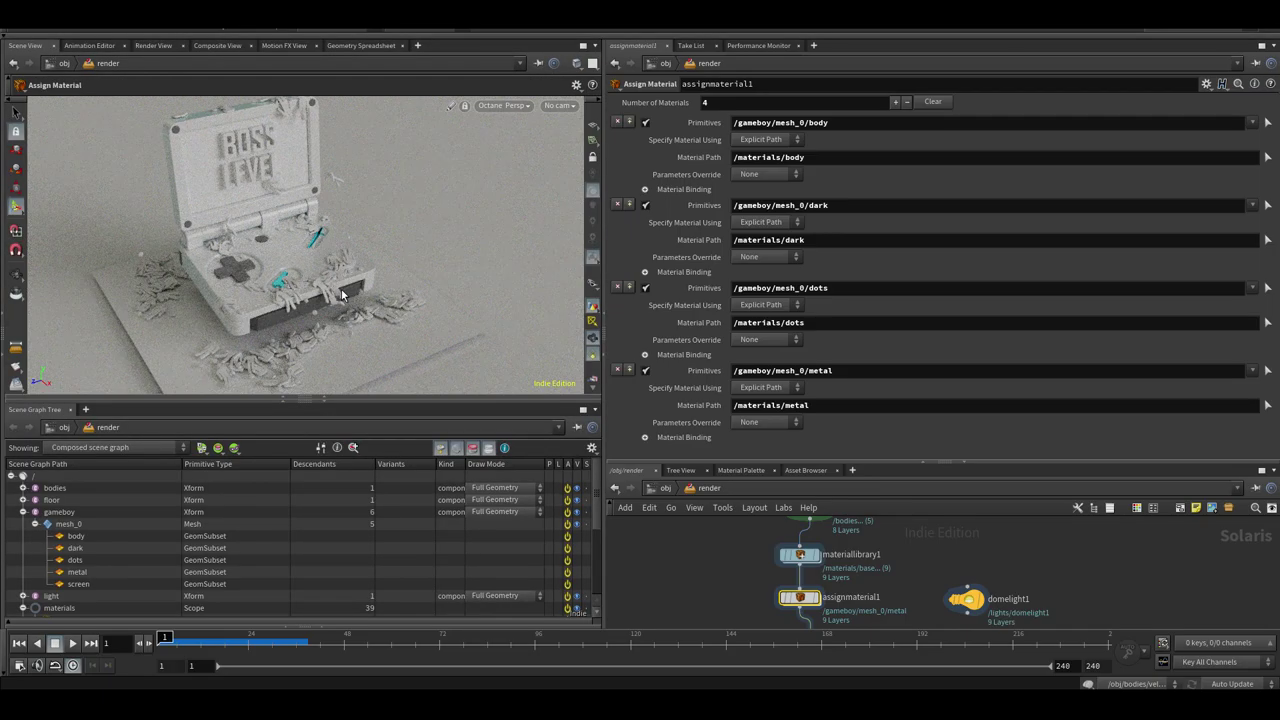
{"action": "left_click_drag", "start_coordinate": [297, 245], "coordinate": [232, 238], "text": "alt"}
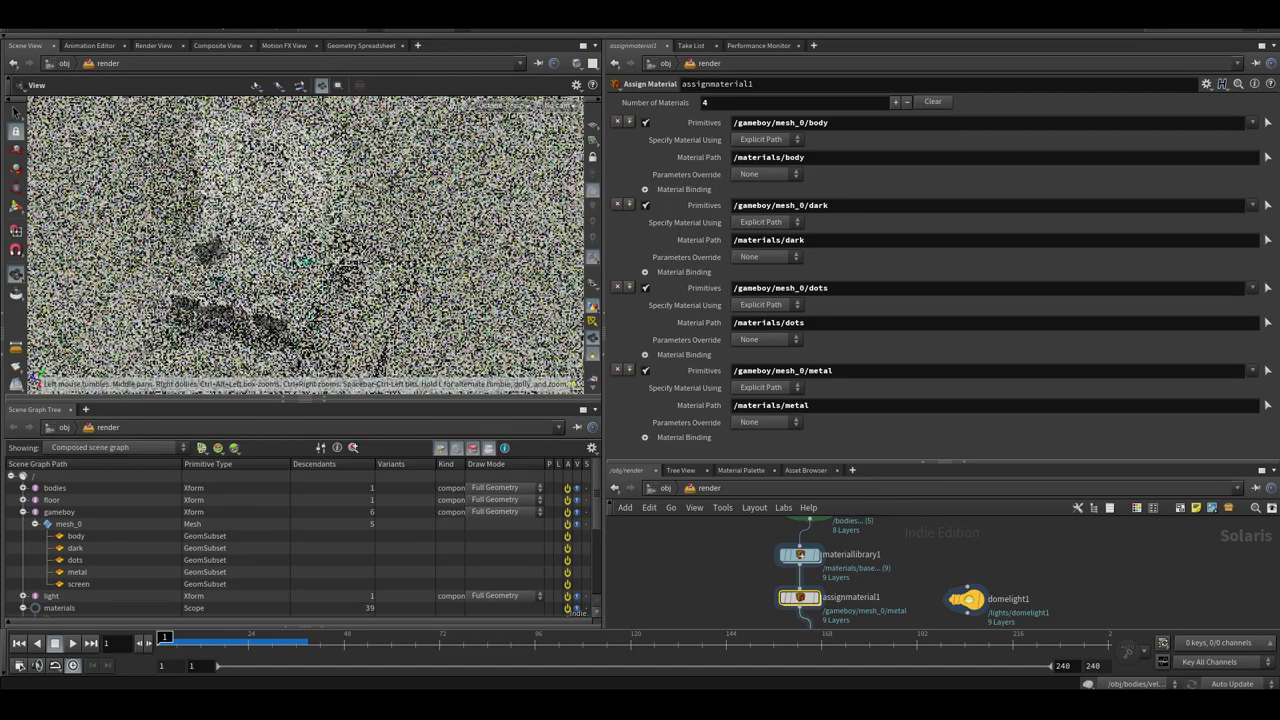
{"action": "right_click_drag", "start_coordinate": [232, 238], "coordinate": [277, 238], "text": "alt"}
{"action": "left_click_drag", "start_coordinate": [277, 238], "coordinate": [346, 248], "text": "alt"}
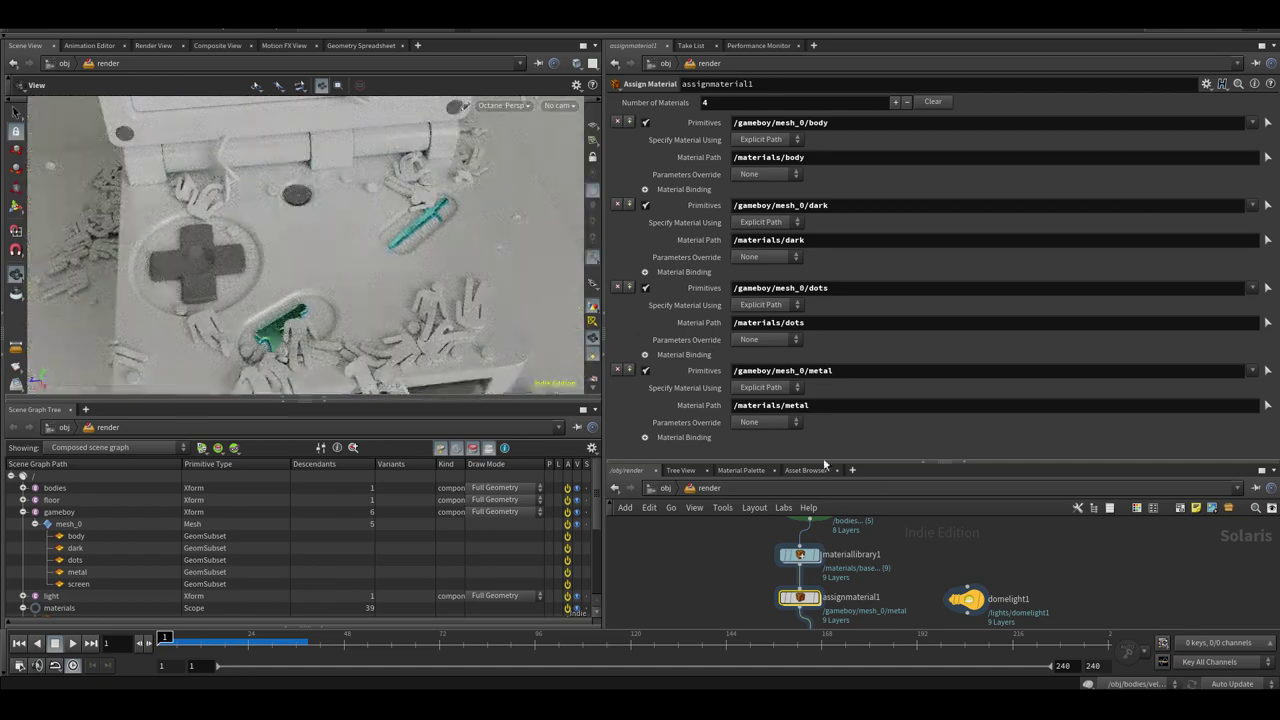
In materiallibrary1's metal material, set Film width to 0.215 and Film IOR to about 1.49
{"action": "double_click", "coordinate": [804, 557]}
{"action": "left_click_drag", "start_coordinate": [1022, 462], "coordinate": [1008, 309]}
{"action": "scroll", "coordinate": [890, 492], "scroll_direction": "up", "scroll_amount": 3}
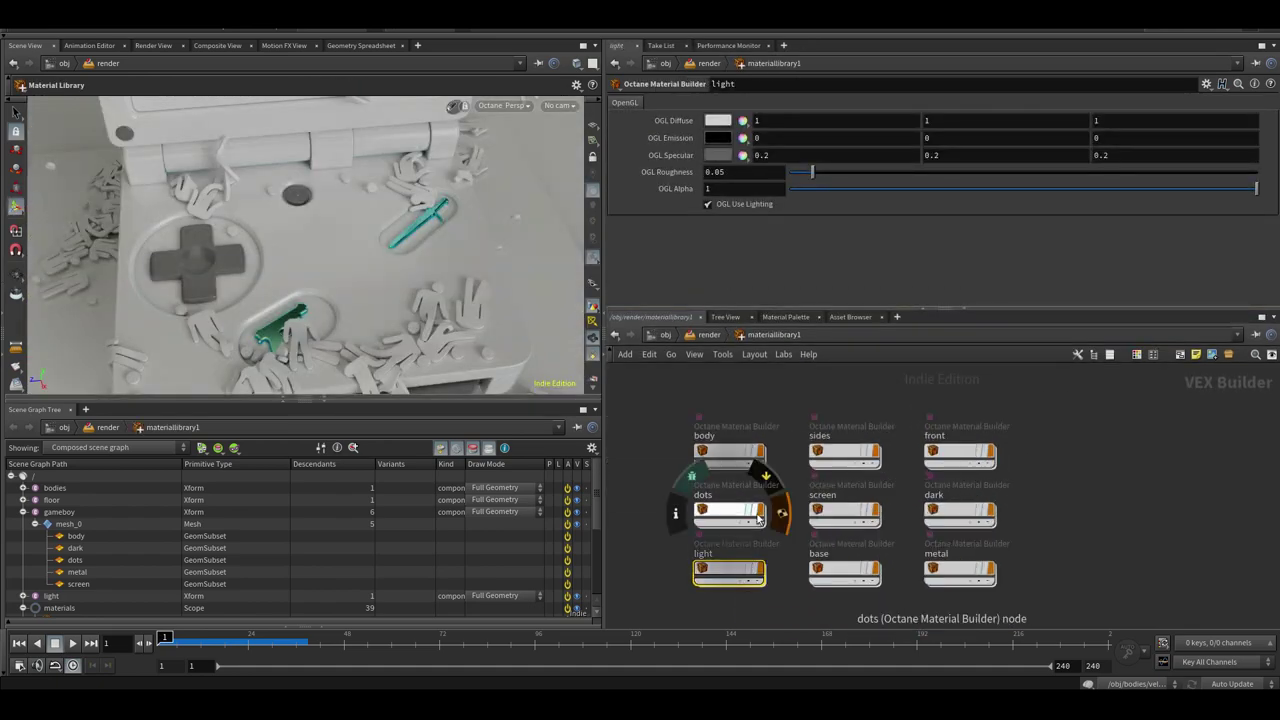
{"action": "double_click", "coordinate": [948, 574]}
{"action": "left_click", "coordinate": [880, 470]}
{"action": "left_click_drag", "start_coordinate": [813, 291], "coordinate": [832, 297]}
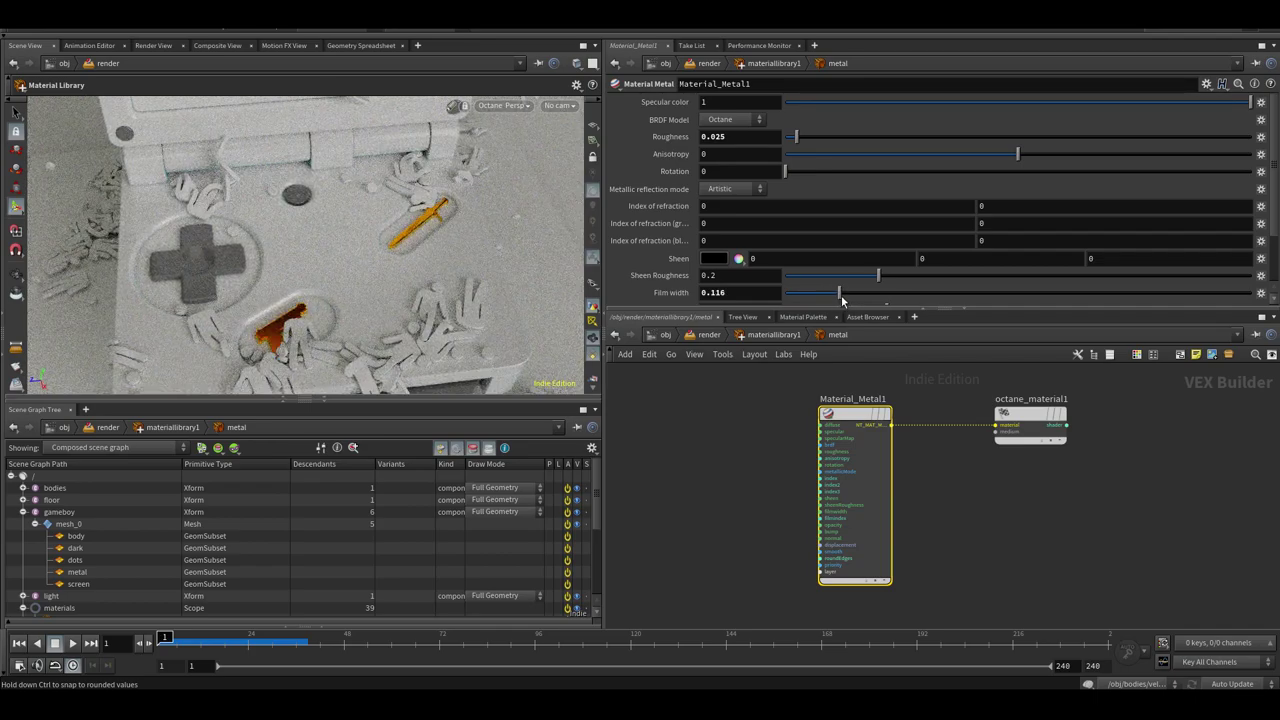
{"action": "left_click_drag", "start_coordinate": [803, 308], "coordinate": [806, 387]}
{"action": "left_click_drag", "start_coordinate": [872, 311], "coordinate": [1134, 315]}
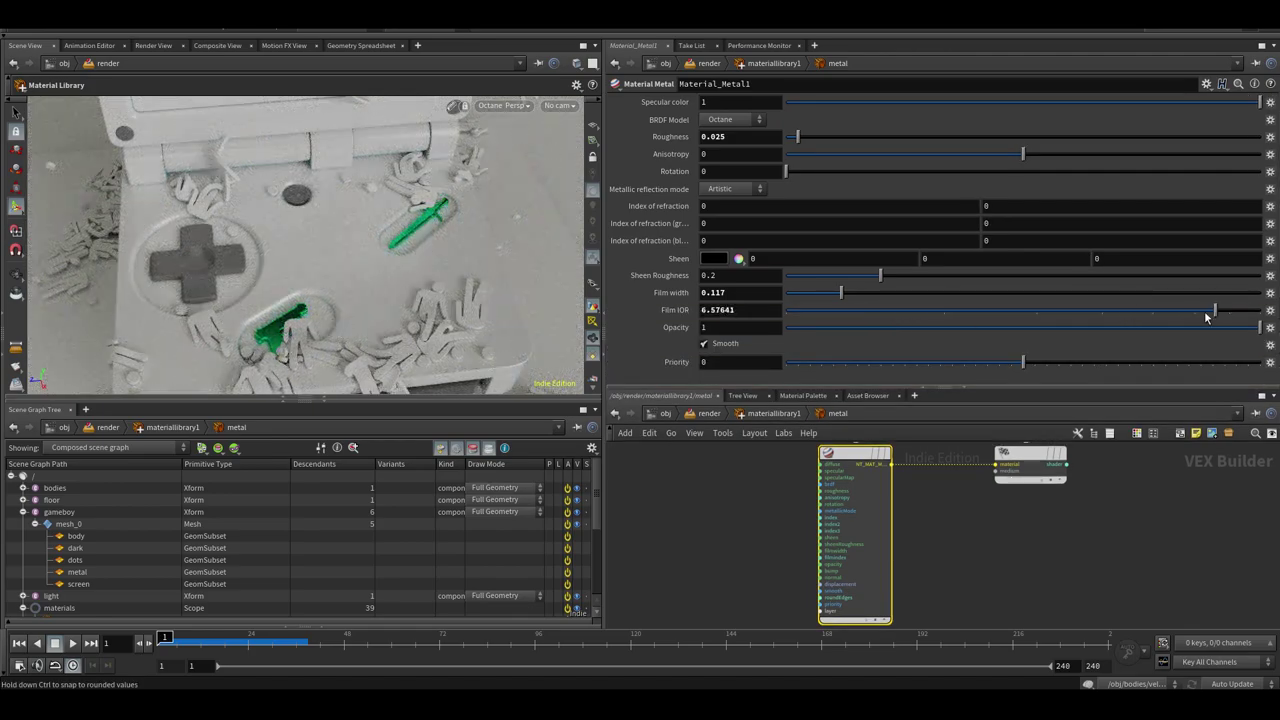
{"action": "left_click", "coordinate": [888, 293]}
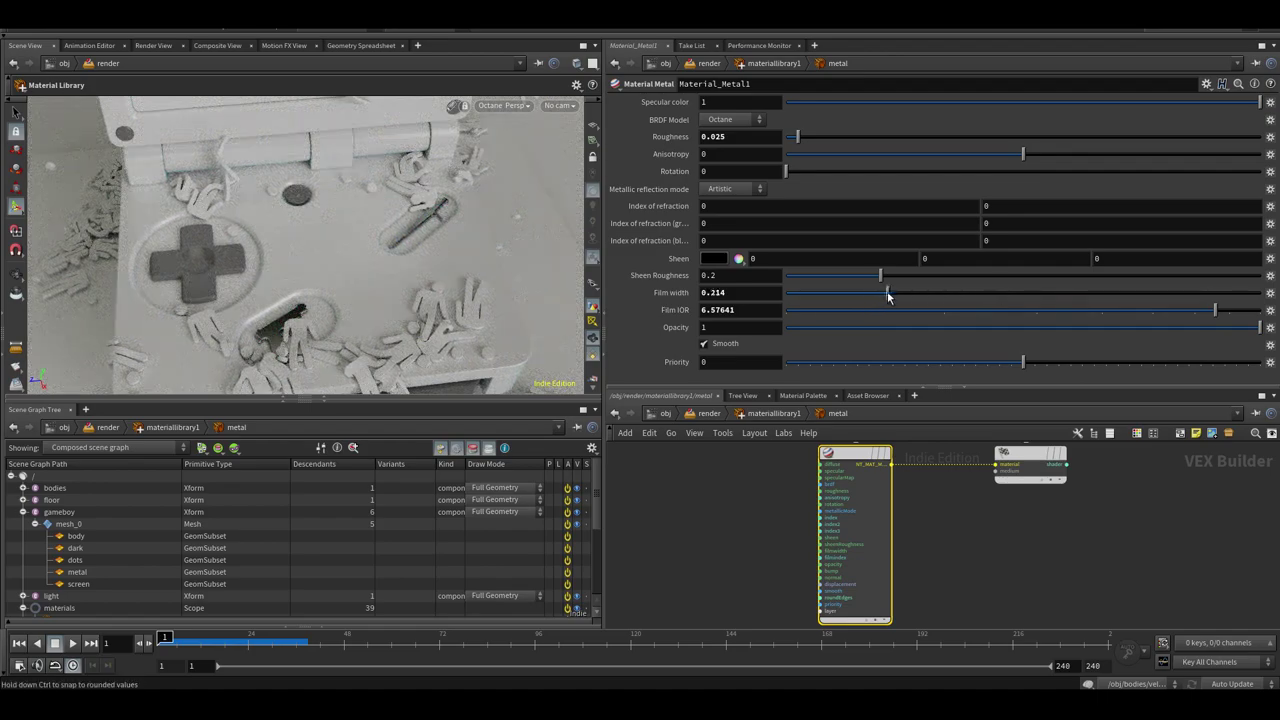
{"action": "left_click_drag", "start_coordinate": [862, 319], "coordinate": [876, 317]}
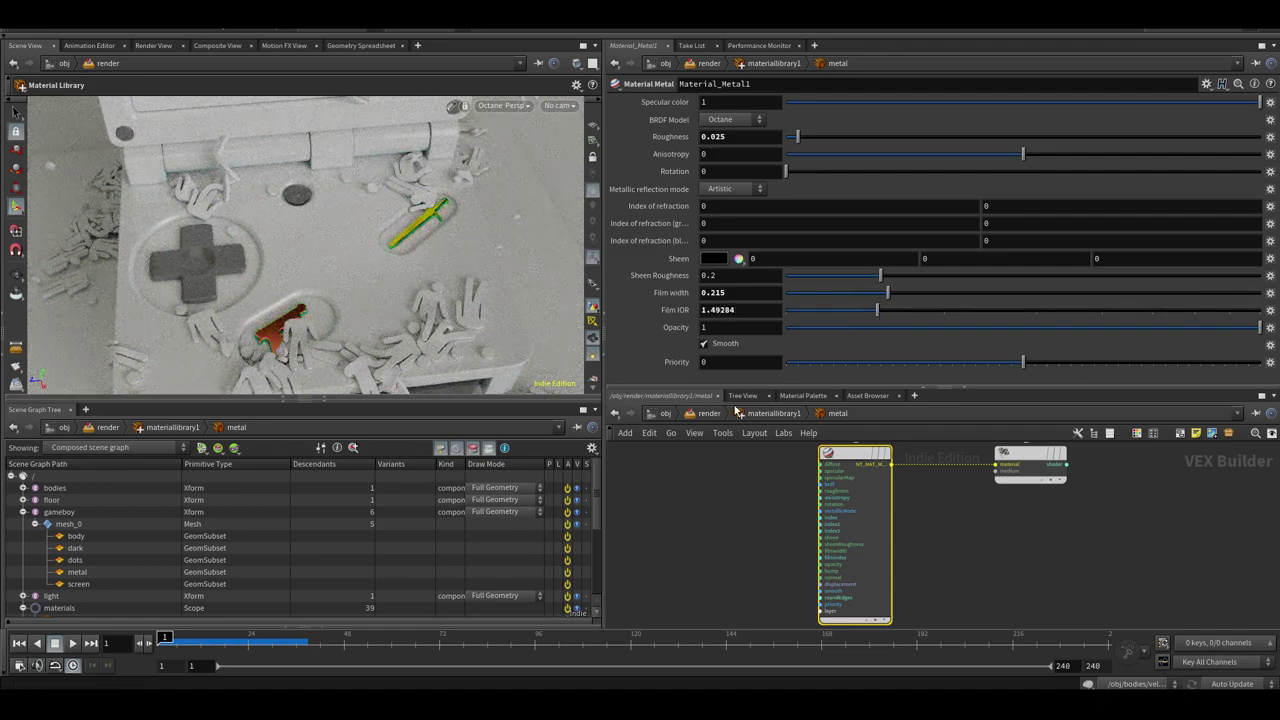
Return to the render network, view the whole Game Boy and switch the viewport to Houdini GL
{"action": "left_click", "coordinate": [716, 413]}
{"action": "key", "text": "Escape"}
{"action": "scroll", "coordinate": [317, 231], "scroll_direction": "down", "scroll_amount": 4}
{"action": "left_click_drag", "start_coordinate": [300, 286], "coordinate": [300, 250]}
{"action": "left_click", "coordinate": [518, 110]}
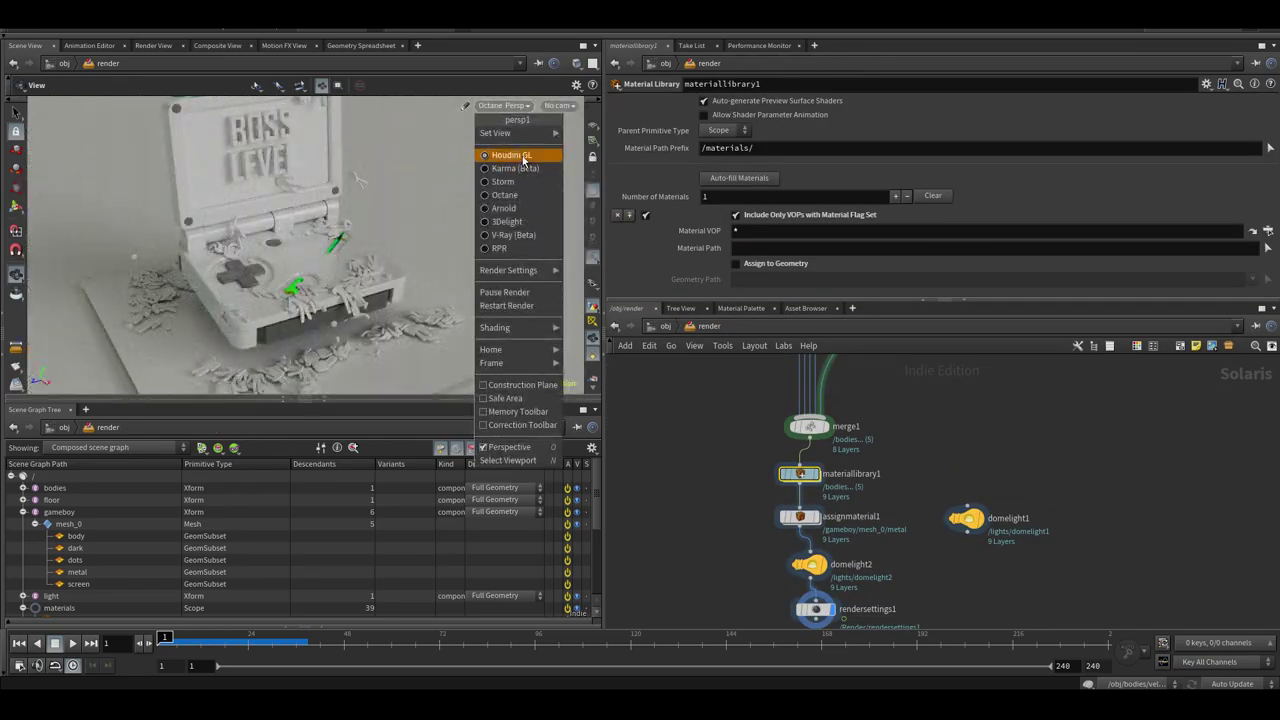
{"action": "left_click", "coordinate": [523, 155]}
Add a fifth entry in assignmaterial1 that assigns /materials/base to /floor/mesh_0
{"action": "left_click", "coordinate": [803, 517]}
{"action": "left_click_drag", "start_coordinate": [833, 300], "coordinate": [836, 369]}
{"action": "scroll", "coordinate": [862, 230], "scroll_direction": "down", "scroll_amount": 1}
{"action": "scroll", "coordinate": [880, 180], "scroll_direction": "up", "scroll_amount": 1}
{"action": "left_click", "coordinate": [892, 102]}
{"action": "left_click_drag", "start_coordinate": [1273, 185], "coordinate": [1262, 350]}
{"action": "left_click", "coordinate": [23, 500]}
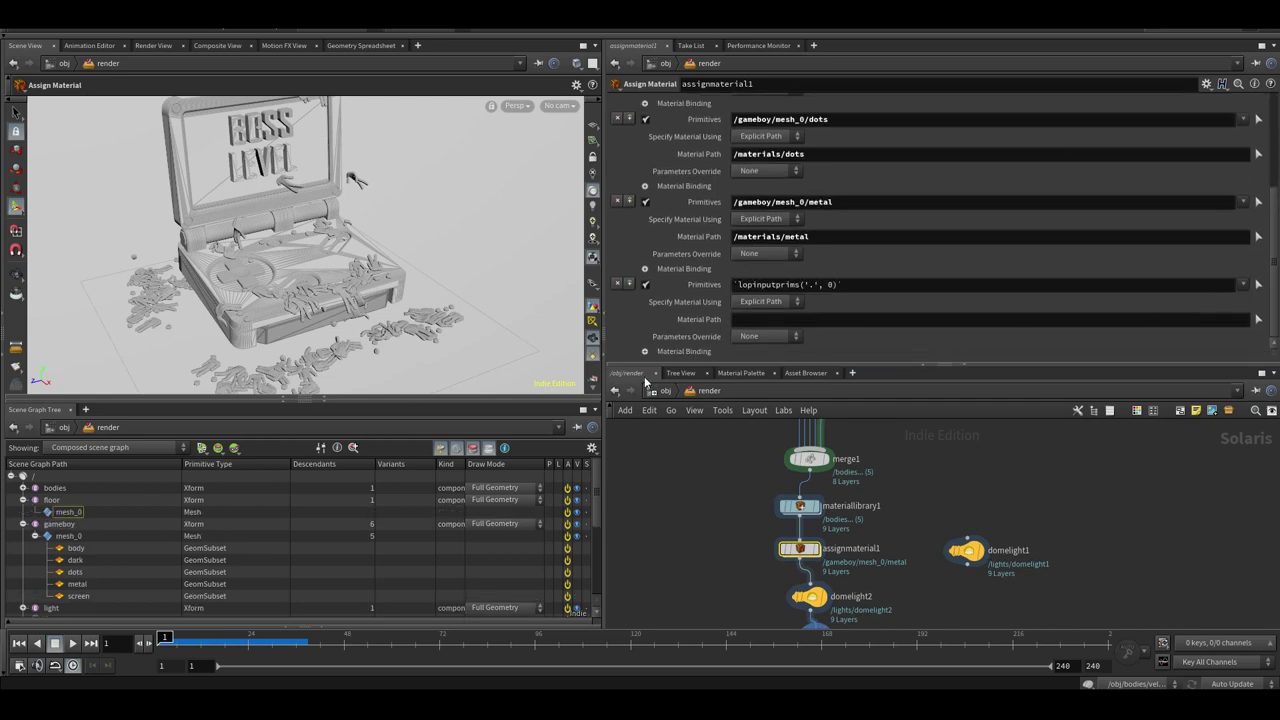
{"action": "left_click_drag", "start_coordinate": [596, 523], "coordinate": [595, 562]}
{"action": "left_click_drag", "start_coordinate": [64, 520], "coordinate": [750, 321]}
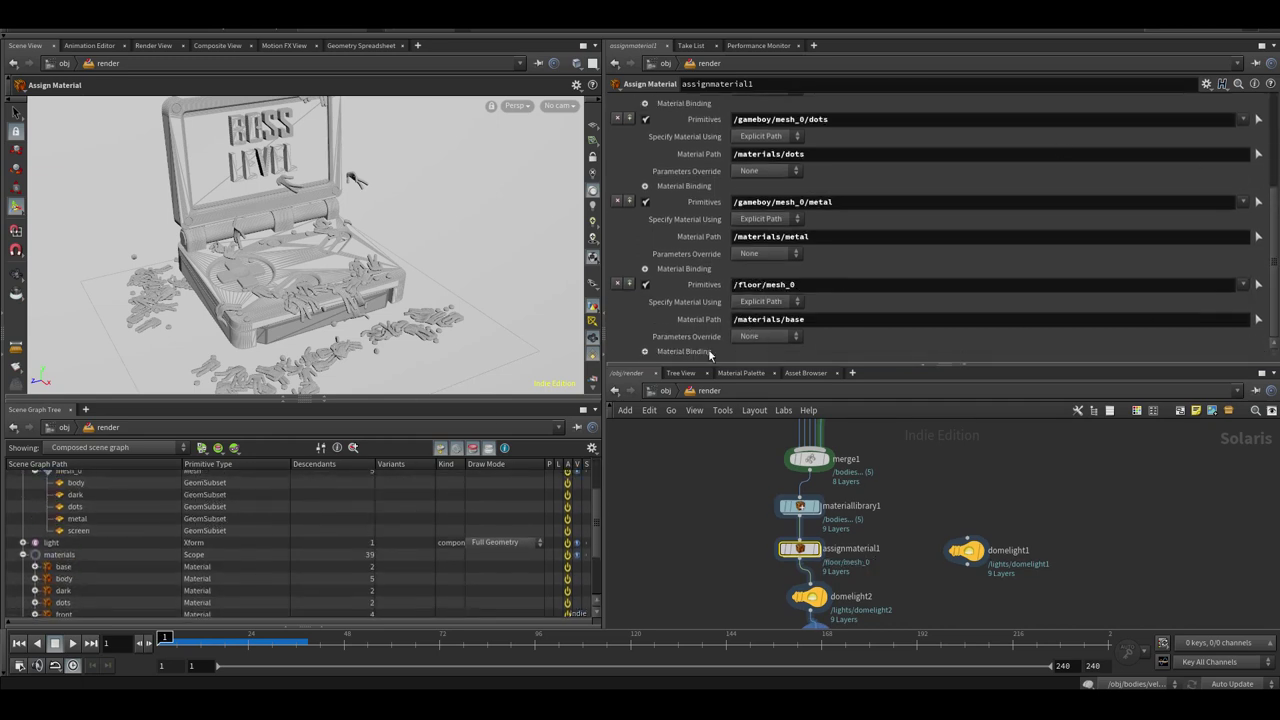
{"action": "left_click_drag", "start_coordinate": [404, 400], "coordinate": [404, 390]}
In the base material, connect Material_Glossy2 to octane_material1 and review the settings of both glossy nodes
{"action": "middle_click_drag", "start_coordinate": [805, 508], "coordinate": [785, 544]}
{"action": "double_click", "coordinate": [779, 542]}
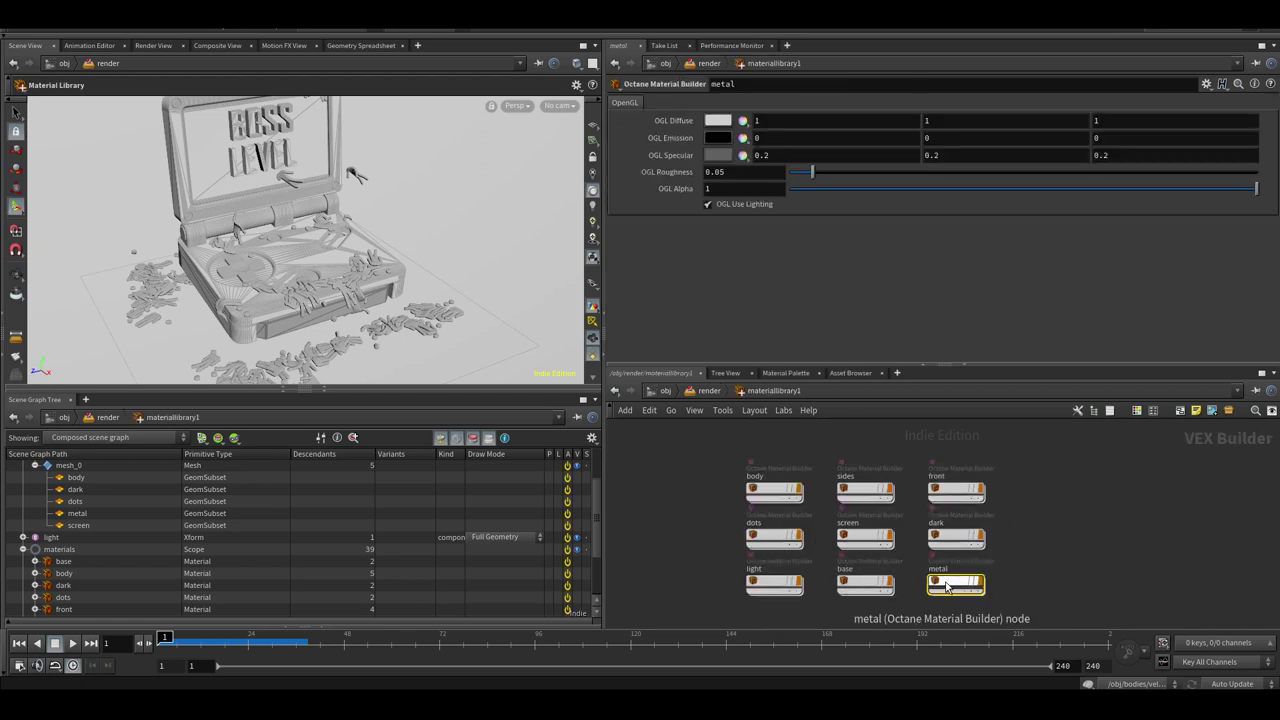
{"action": "double_click", "coordinate": [857, 586]}
{"action": "left_click_drag", "start_coordinate": [890, 470], "coordinate": [965, 484]}
{"action": "left_click_drag", "start_coordinate": [896, 426], "coordinate": [722, 489]}
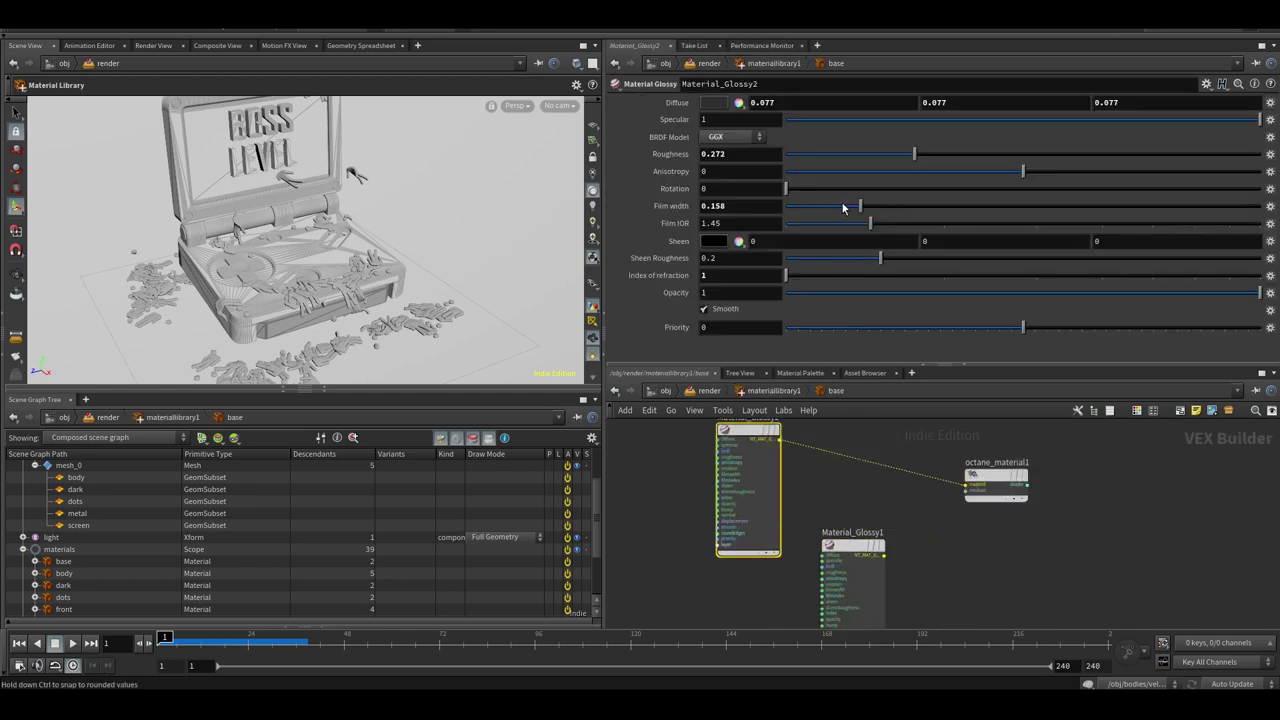
{"action": "left_click", "coordinate": [828, 561]}
{"action": "left_click", "coordinate": [766, 446]}
Return to the render network and check the floor material in an enlarged Octane viewport from a new angle
{"action": "left_click", "coordinate": [705, 391]}
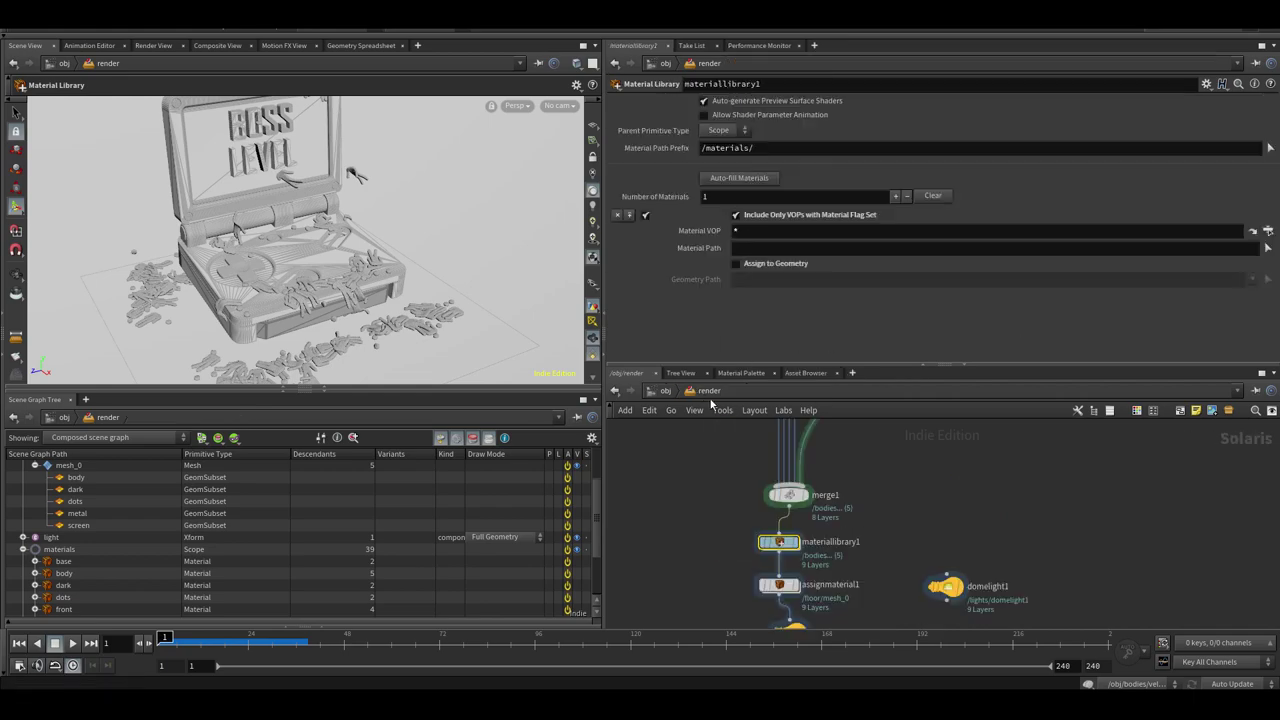
{"action": "left_click", "coordinate": [518, 106]}
{"action": "left_click", "coordinate": [531, 195]}
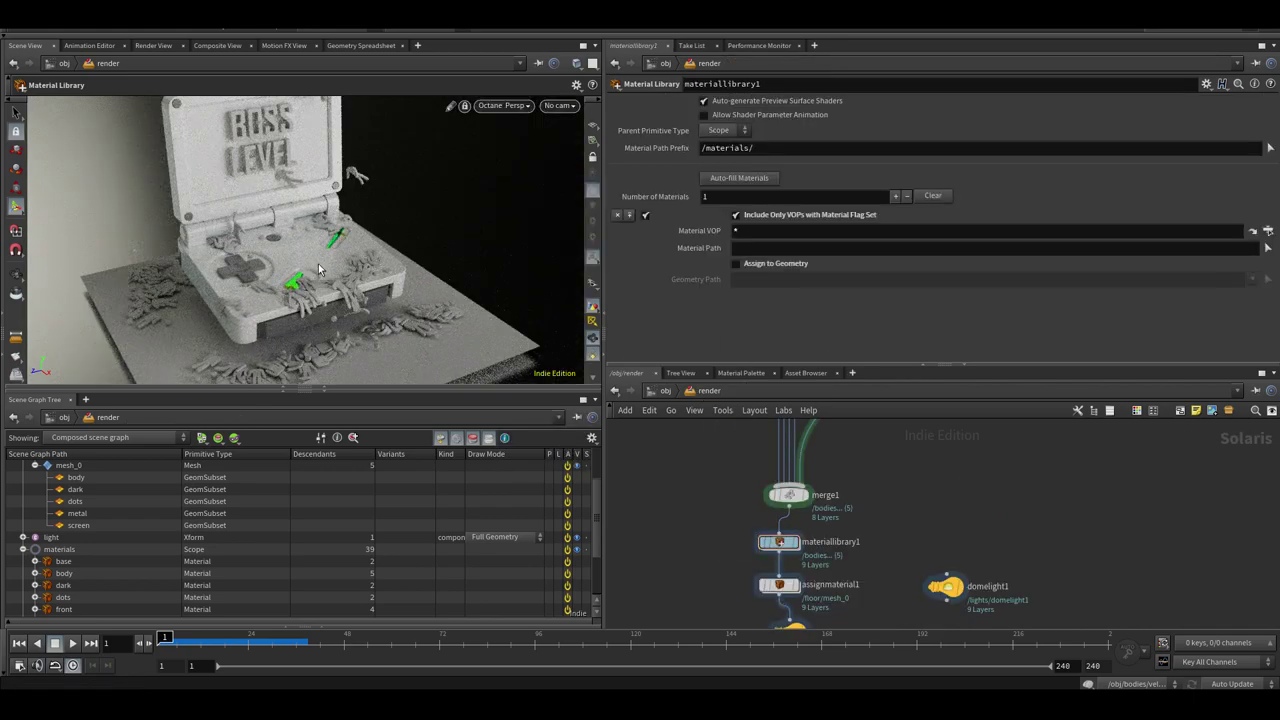
{"action": "left_click", "coordinate": [325, 394]}
{"action": "mouse_move", "coordinate": [292, 322]}
{"action": "left_mouse_down"}
{"action": "mouse_move", "coordinate": [301, 341]}
{"action": "mouse_move", "coordinate": [361, 320]}
{"action": "left_mouse_up"}
Switch the viewport back to Houdini GL and expand the collapsed pane below it
{"action": "left_click", "coordinate": [506, 106]}
{"action": "left_click", "coordinate": [515, 138]}
{"action": "left_click", "coordinate": [328, 626]}
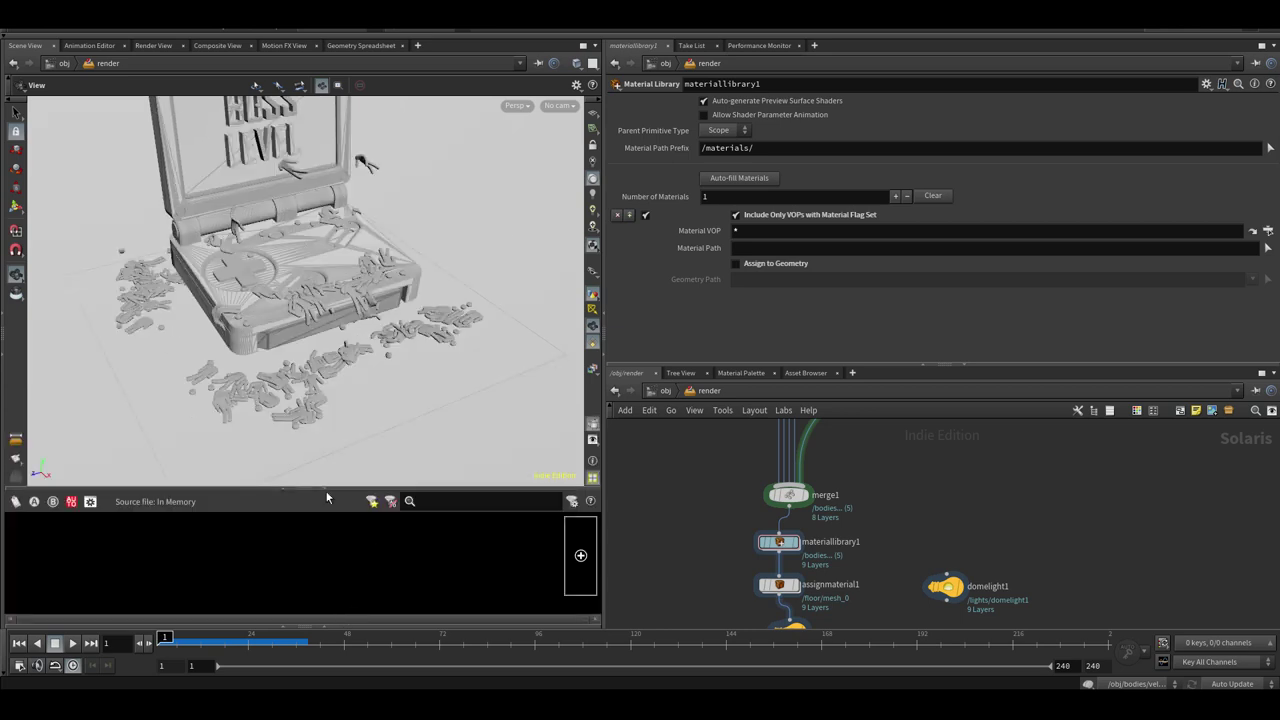
Examine the scene graph tree and the material entries in assignmaterial1, keeping the viewport as the larger pane
{"action": "left_click", "coordinate": [325, 487]}
{"action": "left_click", "coordinate": [330, 623]}
{"action": "left_click_drag", "start_coordinate": [366, 393], "coordinate": [368, 269]}
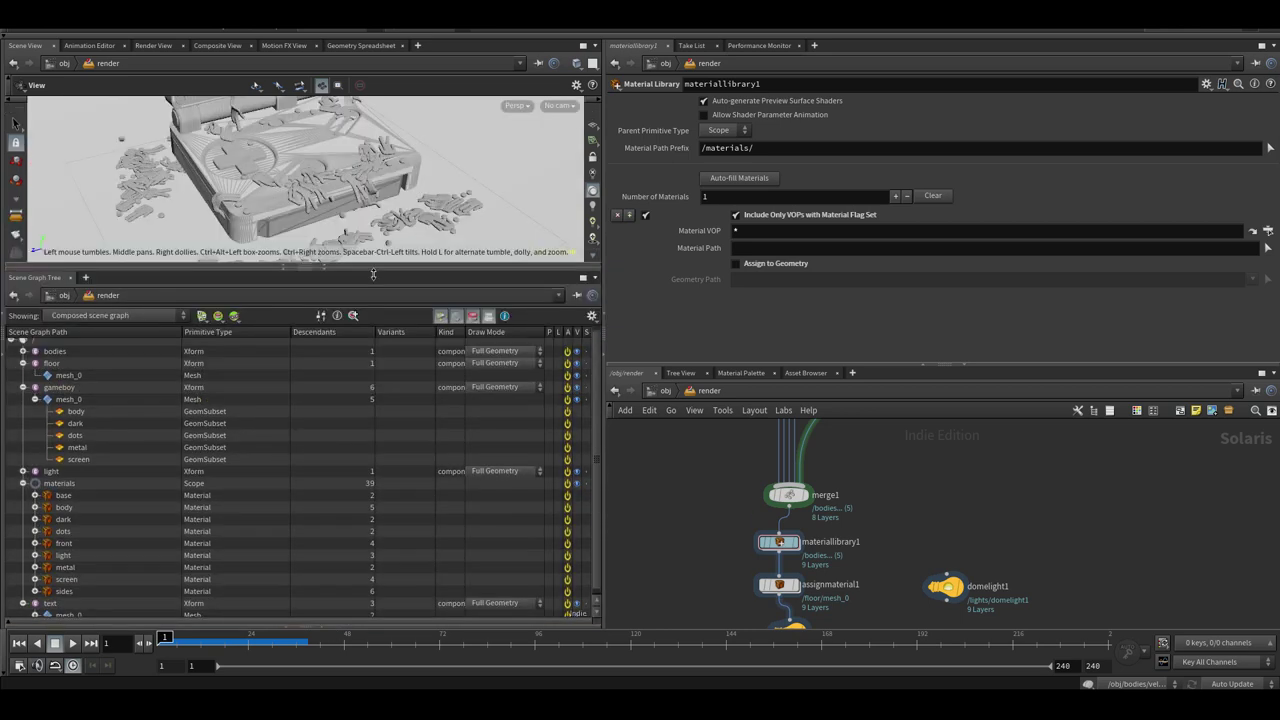
{"action": "middle_click_drag", "start_coordinate": [819, 530], "coordinate": [826, 467]}
{"action": "left_click", "coordinate": [785, 521]}
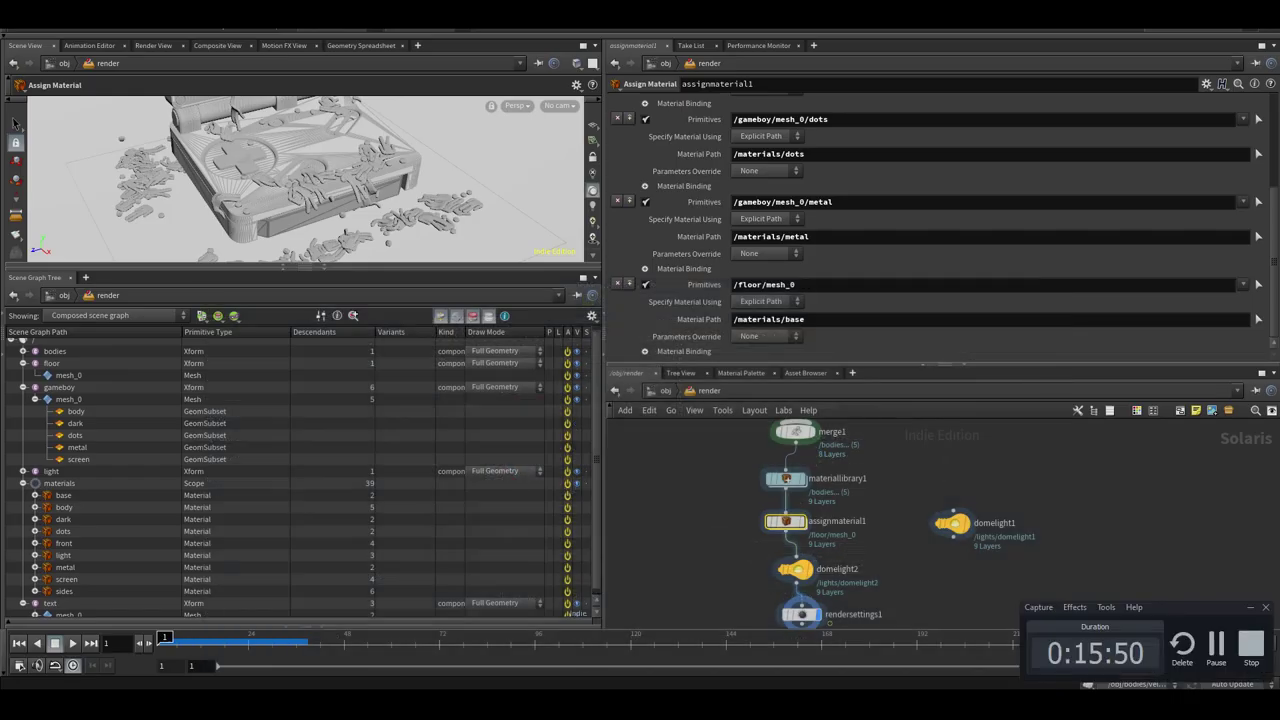
{"action": "left_click_drag", "start_coordinate": [587, 492], "coordinate": [598, 468]}
{"action": "left_click_drag", "start_coordinate": [415, 268], "coordinate": [418, 458]}
Try to swap domelight1 into the render network in place of domelight2 below assignmaterial1
{"action": "left_click_drag", "start_coordinate": [796, 569], "coordinate": [686, 569]}
{"action": "left_click_drag", "start_coordinate": [953, 524], "coordinate": [980, 548]}
{"action": "left_click", "coordinate": [1018, 516]}
{"action": "key", "text": "ctrl+z"}
{"action": "key", "text": "ctrl+z"}
{"action": "key", "text": "ctrl+z"}
{"action": "key", "text": "ctrl+z"}
{"action": "left_click_drag", "start_coordinate": [790, 581], "coordinate": [992, 532]}
{"action": "left_click_drag", "start_coordinate": [684, 569], "coordinate": [778, 578]}
Select domelight2 and render the scene viewport with Octane
{"action": "left_click", "coordinate": [780, 580]}
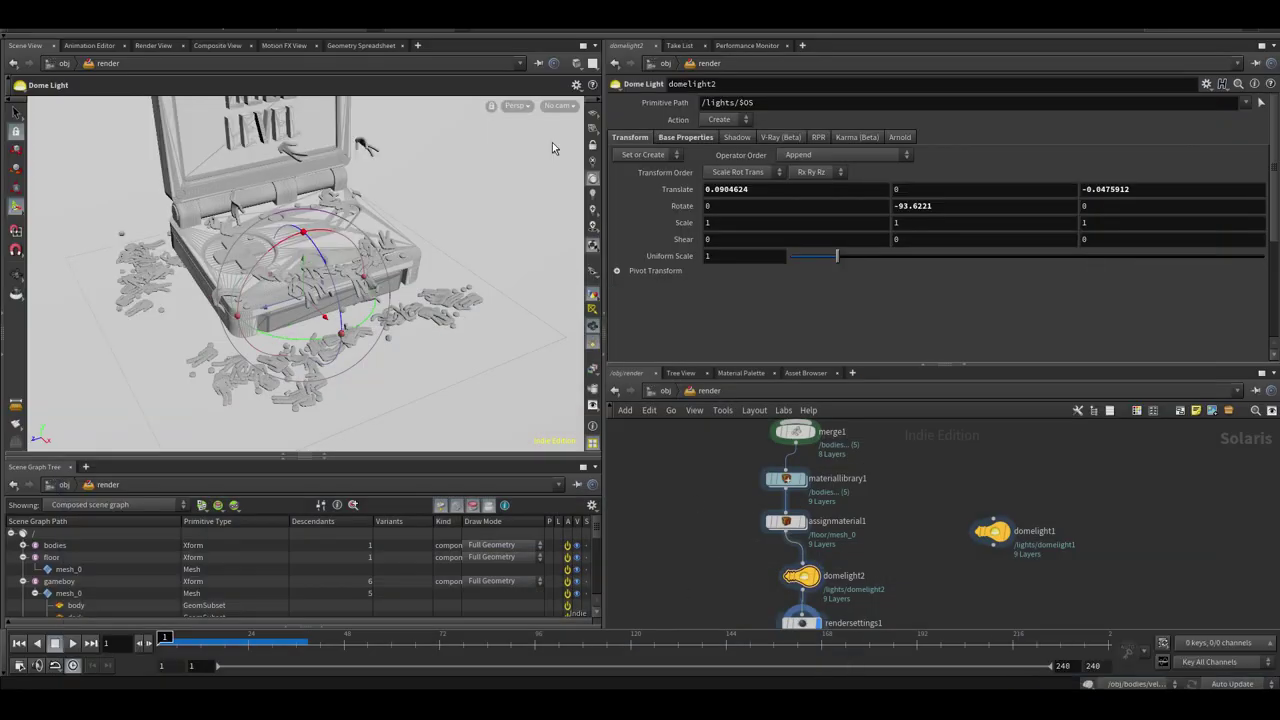
{"action": "left_click", "coordinate": [518, 106]}
{"action": "left_click", "coordinate": [538, 198]}
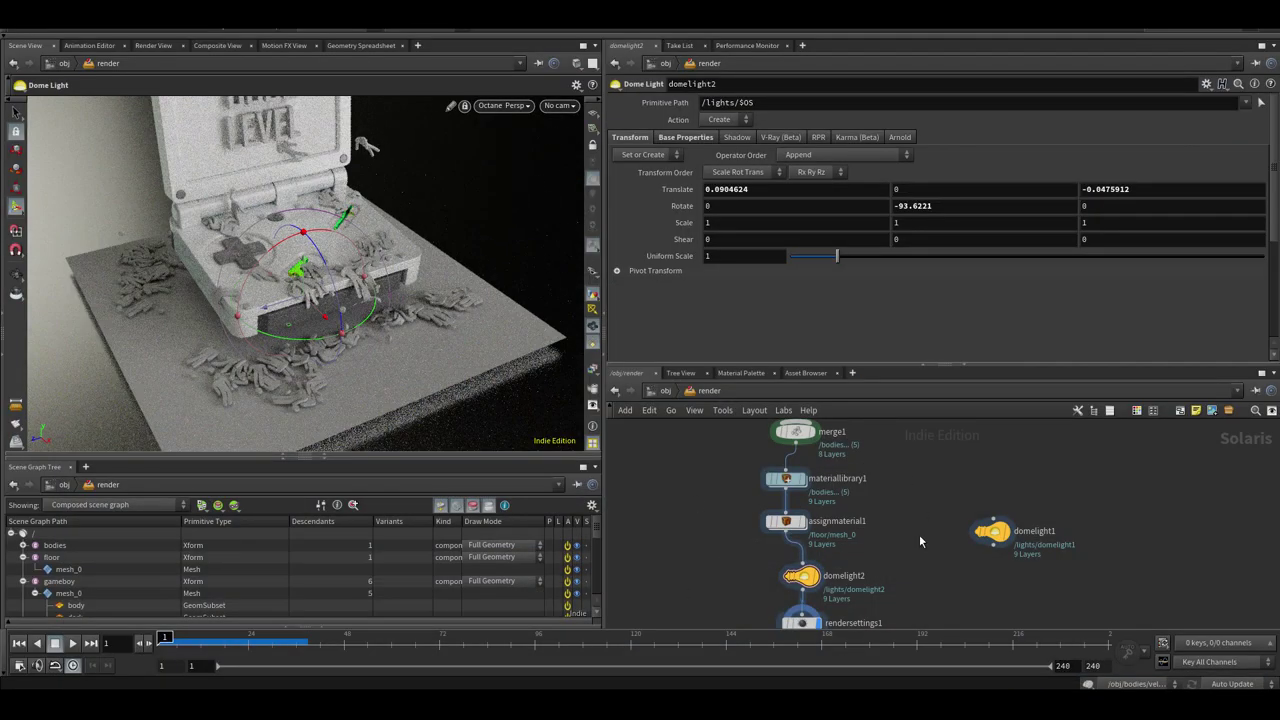
Set domelight2's texture to studio016.hdr and its intensity to 0.16
{"action": "left_click_drag", "start_coordinate": [804, 577], "coordinate": [798, 573]}
{"action": "left_click", "coordinate": [686, 137]}
{"action": "left_click", "coordinate": [1242, 241]}
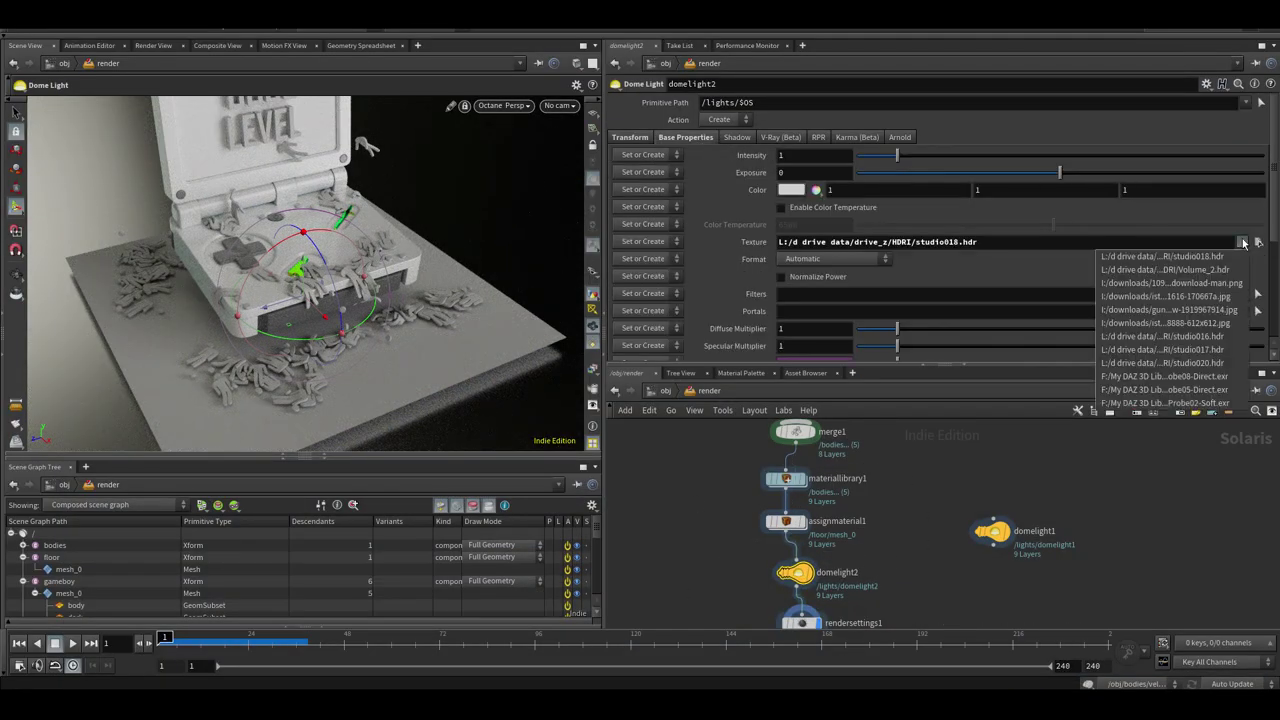
{"action": "left_click", "coordinate": [1210, 311]}
{"action": "left_click_drag", "start_coordinate": [795, 156], "coordinate": [710, 171]}
{"action": "type", "text": "0.16"}
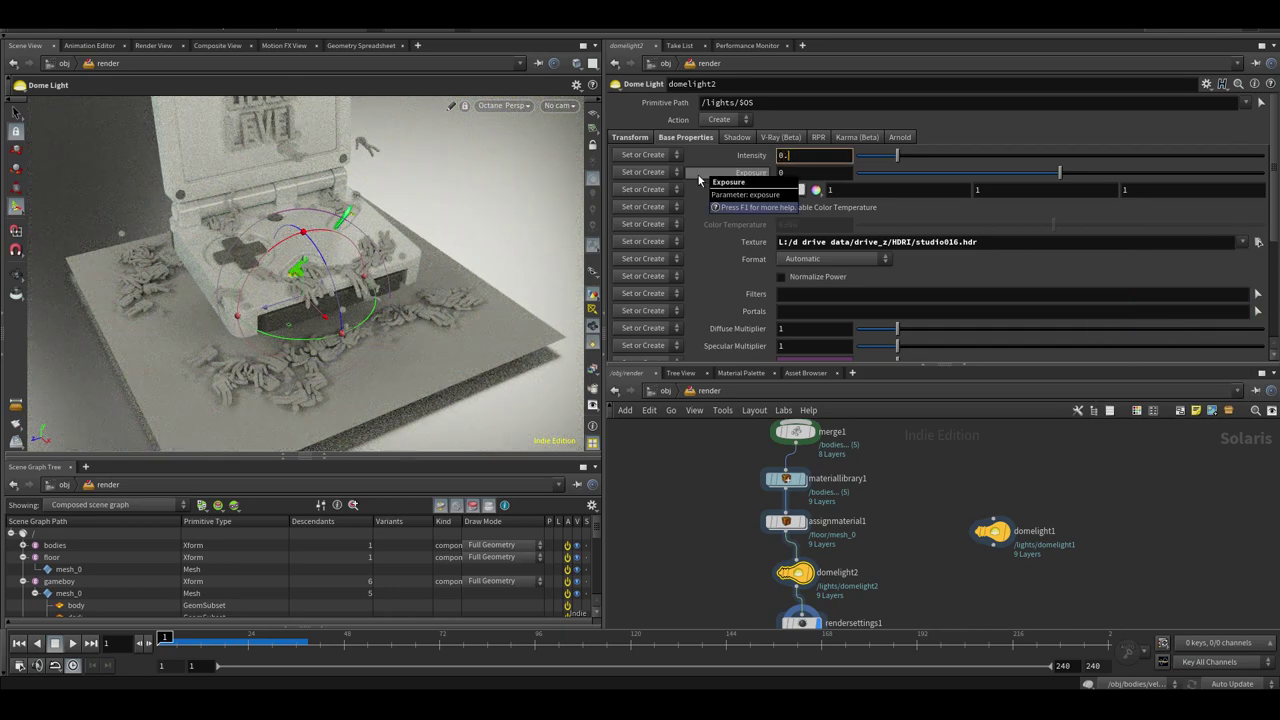
{"action": "key", "text": "Return"}
Replace domelight2 with domelight1 below assignmaterial1 and restart the Octane viewport render
{"action": "left_click_drag", "start_coordinate": [803, 576], "coordinate": [732, 590]}
{"action": "left_click_drag", "start_coordinate": [990, 532], "coordinate": [726, 564]}
{"action": "left_click_drag", "start_coordinate": [703, 612], "coordinate": [940, 572]}
{"action": "left_click_drag", "start_coordinate": [735, 564], "coordinate": [802, 569]}
{"action": "left_click", "coordinate": [508, 105]}
{"action": "left_click", "coordinate": [512, 155]}
{"action": "left_click", "coordinate": [515, 107]}
{"action": "left_click", "coordinate": [523, 196]}
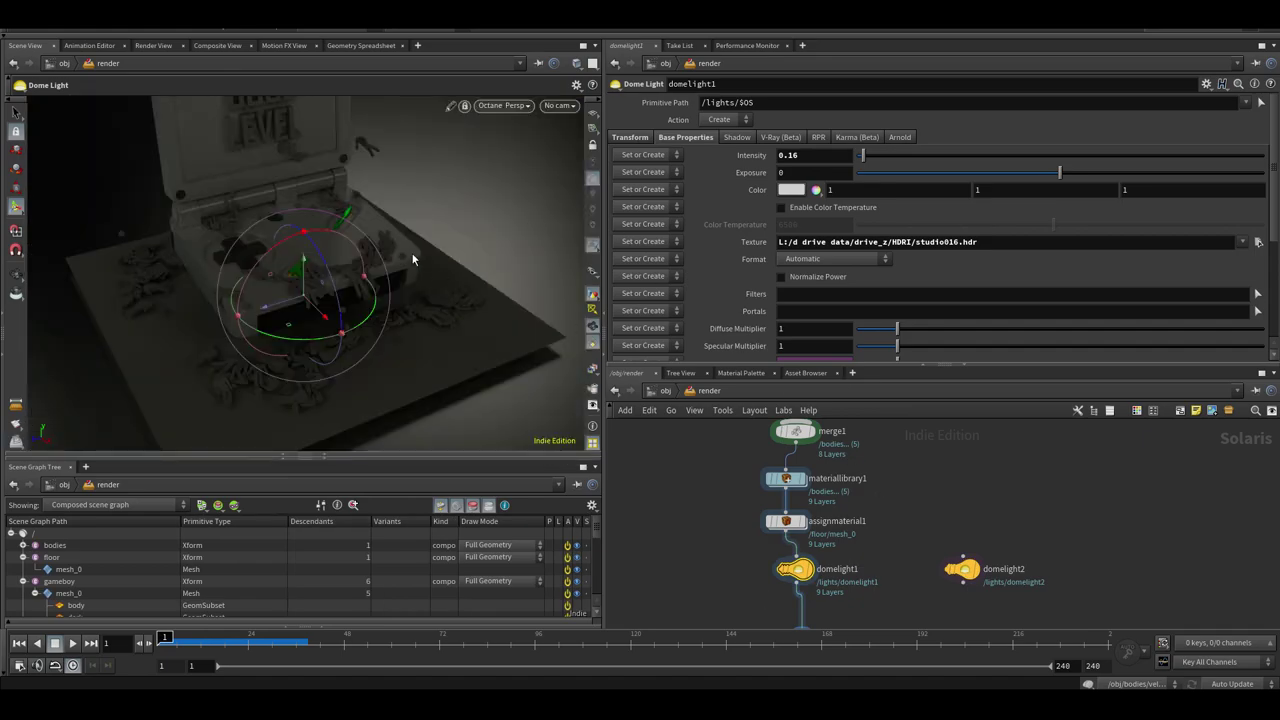
Try an intensity of 0.2 and a different rotation on domelight1
{"action": "key", "text": "Escape"}
{"action": "left_click_drag", "start_coordinate": [414, 262], "coordinate": [406, 243]}
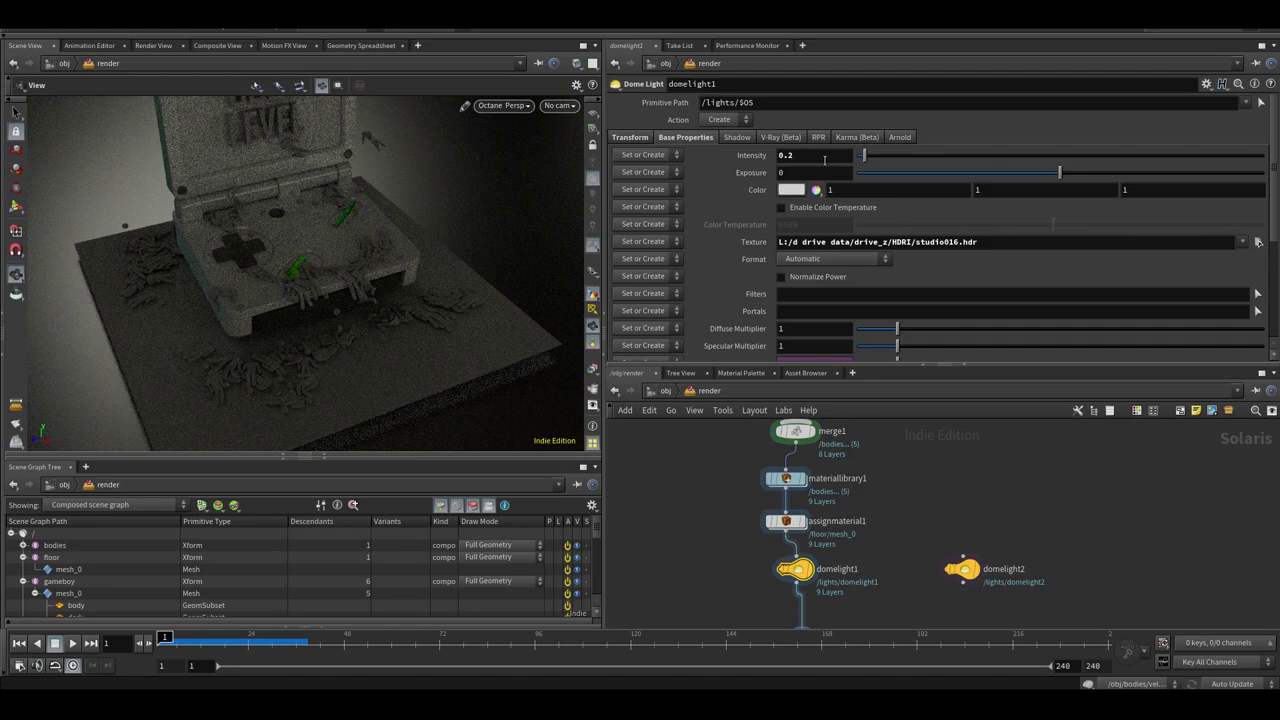
{"action": "left_click", "coordinate": [638, 138]}
{"action": "middle_click_drag", "start_coordinate": [747, 205], "coordinate": [816, 146]}
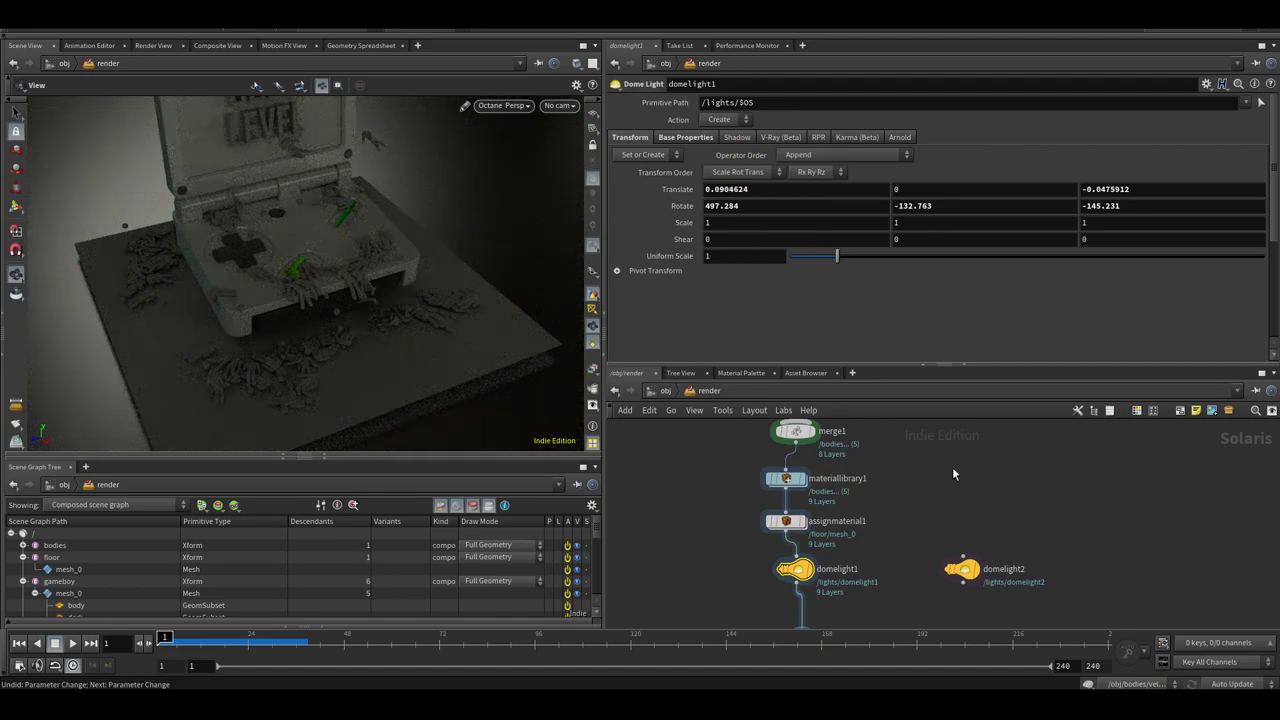
Paste a copy of the dome light beside domelight2, check its transform values, and delete the copy
{"action": "left_click", "coordinate": [963, 569]}
{"action": "key", "text": "ctrl+v"}
{"action": "left_click_drag", "start_coordinate": [972, 513], "coordinate": [932, 529]}
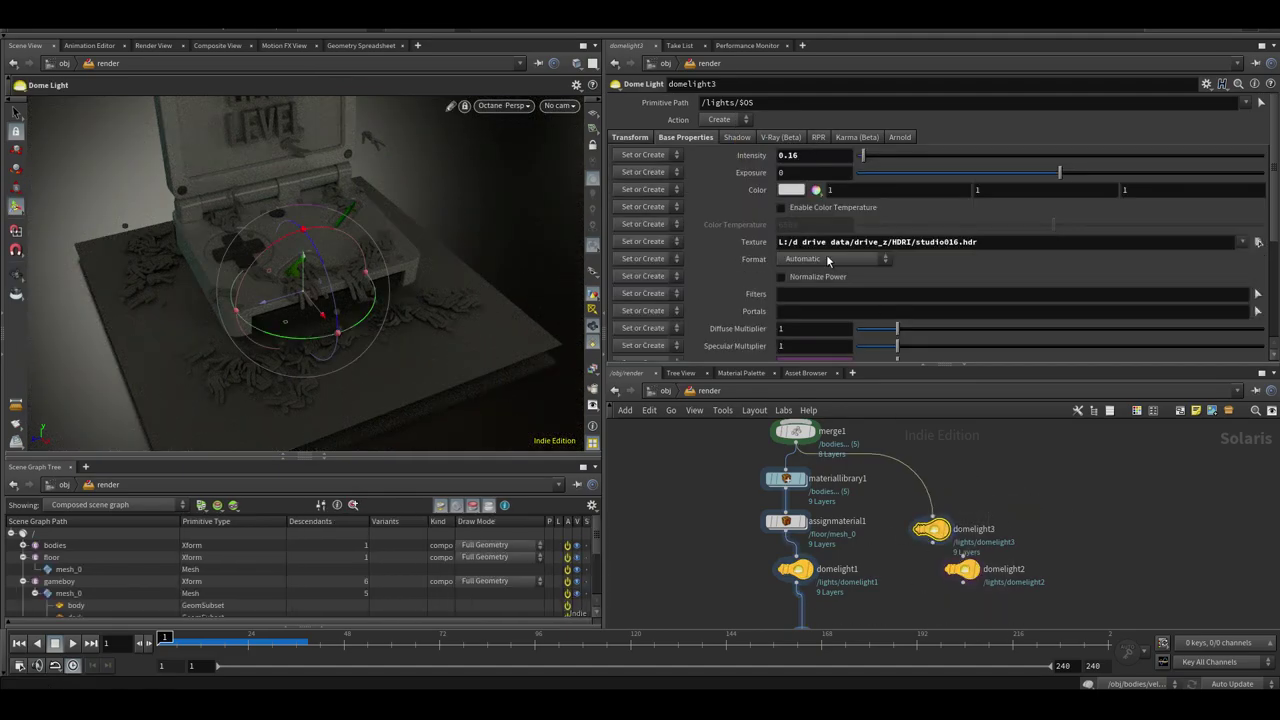
{"action": "left_click", "coordinate": [636, 140]}
{"action": "key", "text": "Delete"}
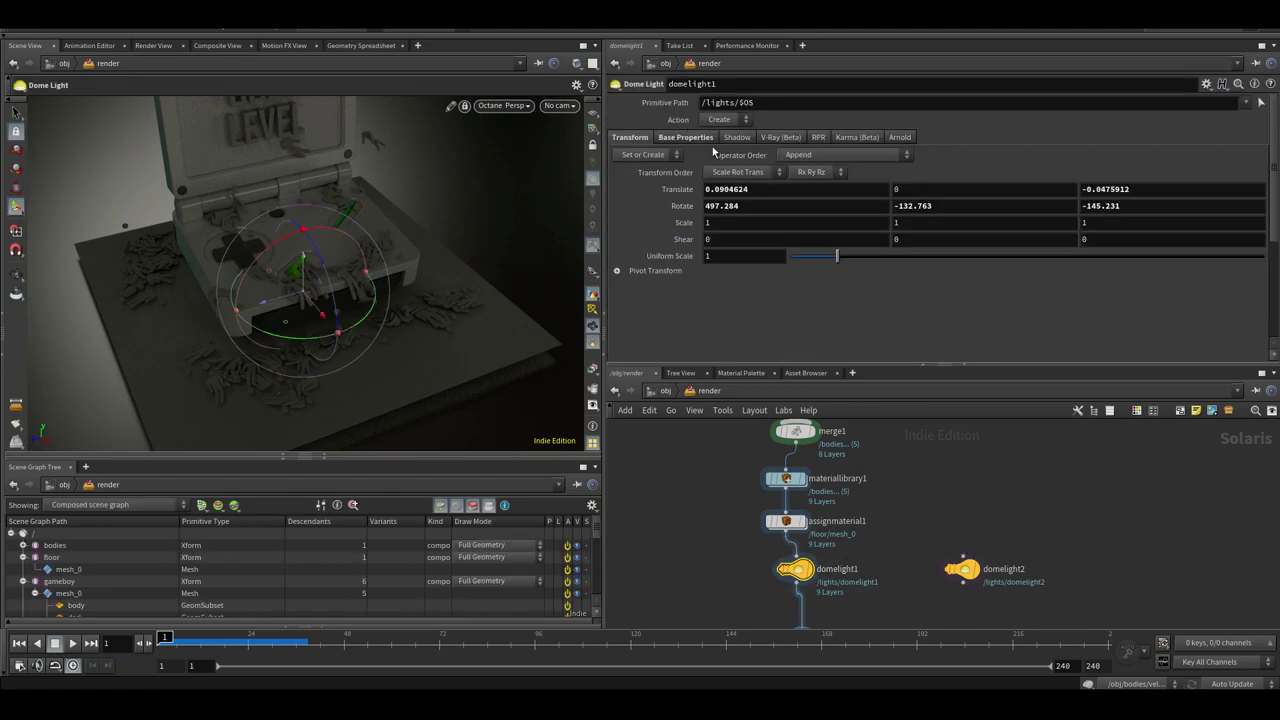
Set domelight1's intensity to 0.16 and switch the viewport back to Houdini GL
{"action": "left_click", "coordinate": [702, 138]}
{"action": "type", "text": "16"}
{"action": "key", "text": "Return"}
{"action": "key", "text": "Escape"}
{"action": "left_click_drag", "start_coordinate": [402, 328], "coordinate": [334, 323]}
{"action": "left_click_drag", "start_coordinate": [829, 365], "coordinate": [833, 309]}
{"action": "mouse_move", "coordinate": [880, 393]}
{"action": "middle_mouse_down"}
{"action": "mouse_move", "coordinate": [852, 478]}
{"action": "mouse_move", "coordinate": [868, 396]}
{"action": "middle_mouse_up"}
{"action": "left_click", "coordinate": [502, 106]}
{"action": "left_click", "coordinate": [514, 155]}
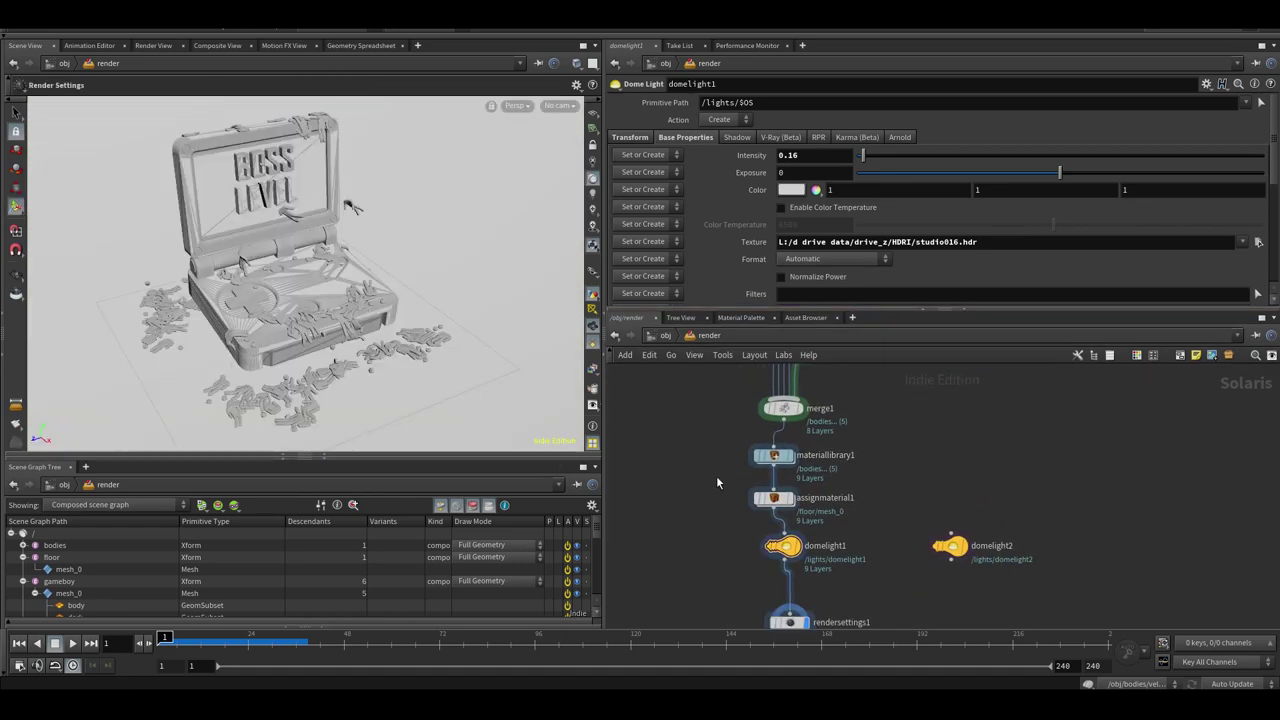
Add an entry in assignmaterial1 that assigns /materials/light to /light/mesh_0
{"action": "left_click", "coordinate": [774, 498]}
{"action": "left_click_drag", "start_coordinate": [183, 458], "coordinate": [190, 274]}
{"action": "scroll", "coordinate": [840, 201], "scroll_direction": "up", "scroll_amount": 4}
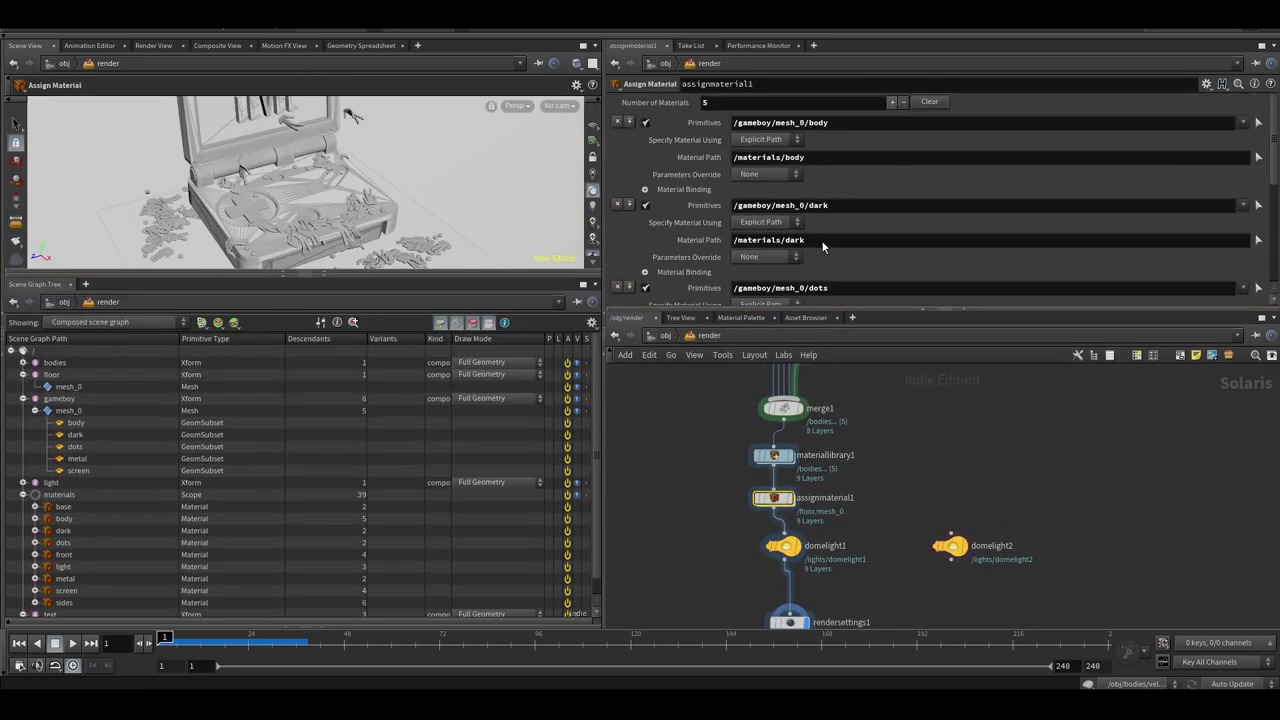
{"action": "scroll", "coordinate": [1120, 250], "scroll_direction": "down", "scroll_amount": 5}
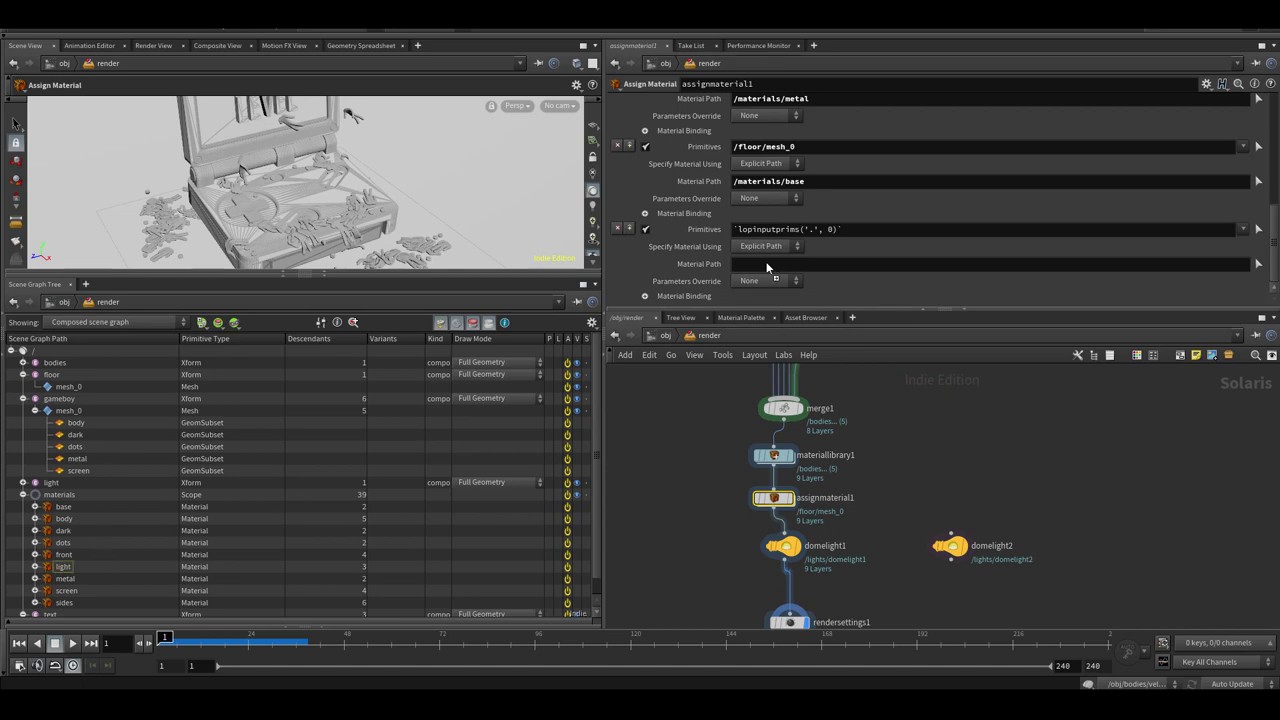
{"action": "left_click_drag", "start_coordinate": [767, 267], "coordinate": [767, 266]}
{"action": "left_click", "coordinate": [23, 399]}
{"action": "left_click", "coordinate": [23, 375]}
{"action": "left_click", "coordinate": [23, 399]}
{"action": "left_click_drag", "start_coordinate": [68, 411], "coordinate": [422, 376]}
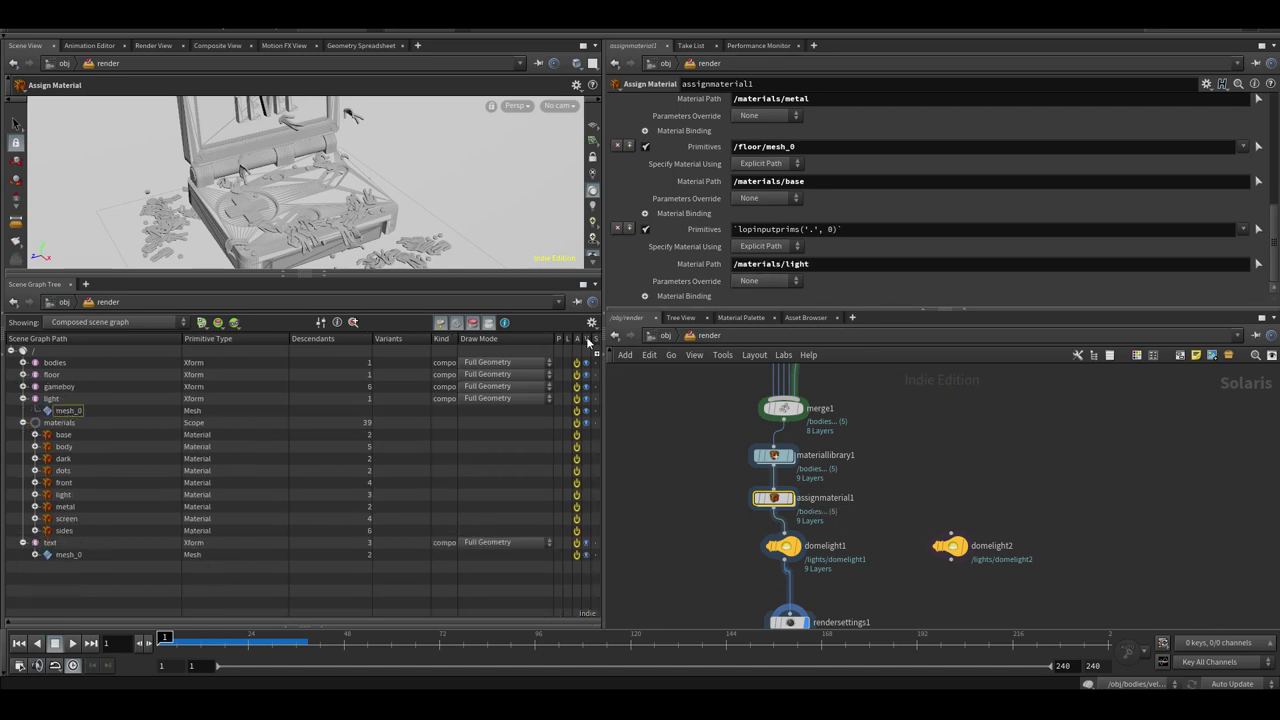
Enlarge the viewport and render it with Octane to check the light material
{"action": "left_click_drag", "start_coordinate": [517, 274], "coordinate": [517, 516]}
{"action": "left_click", "coordinate": [517, 106]}
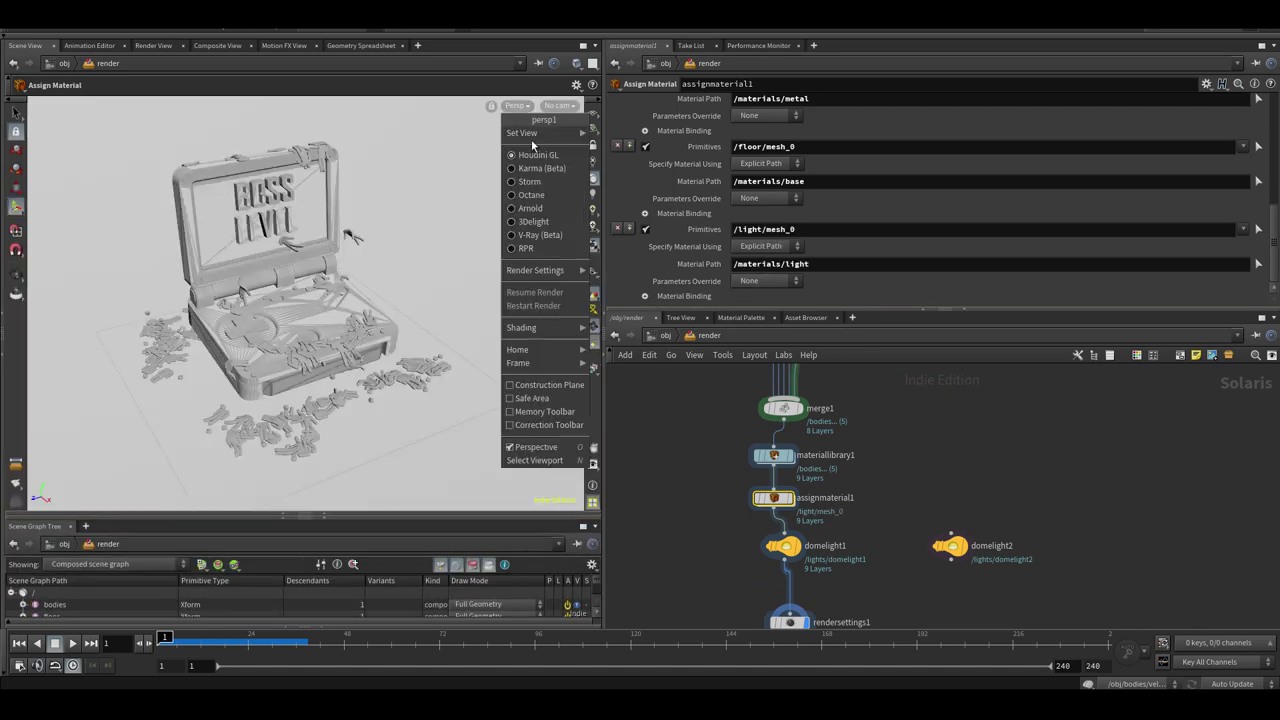
{"action": "left_click", "coordinate": [533, 204]}
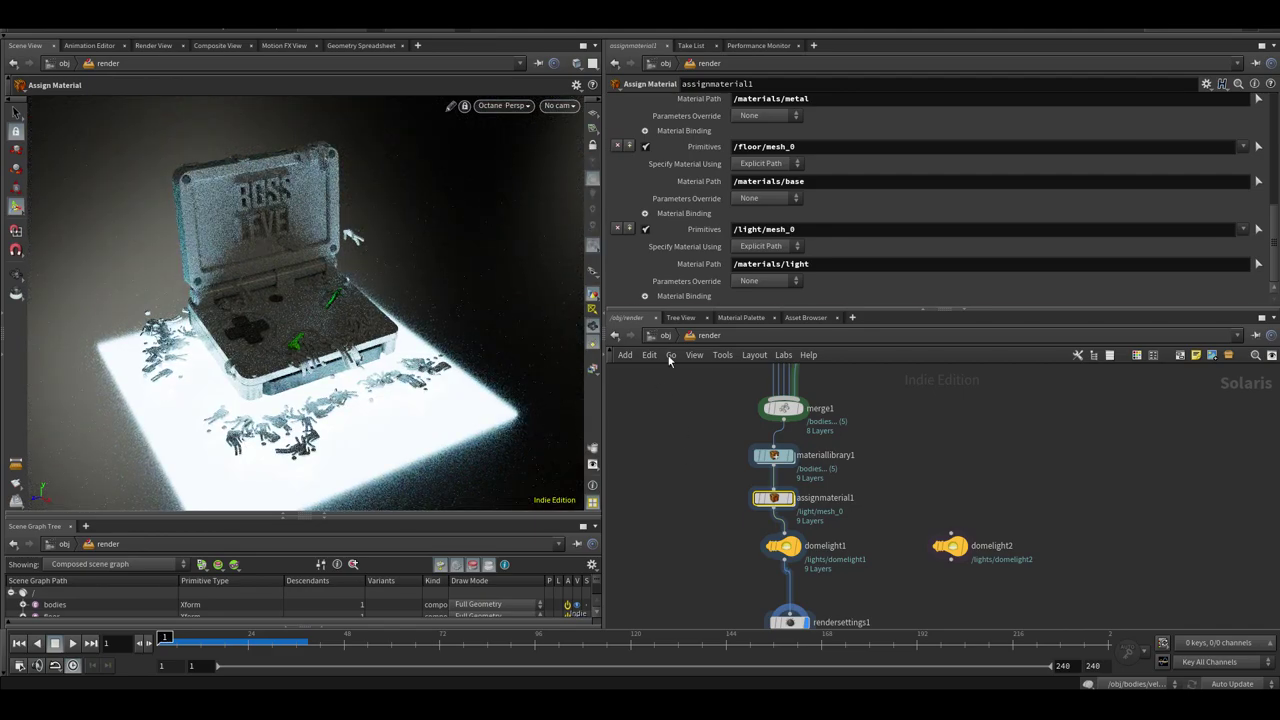
{"action": "left_click_drag", "start_coordinate": [302, 310], "coordinate": [306, 331], "text": "alt"}
Open the base material inside materiallibrary1
{"action": "middle_click_drag", "start_coordinate": [888, 417], "coordinate": [867, 460]}
{"action": "double_click", "coordinate": [758, 499]}
{"action": "scroll", "coordinate": [901, 420], "scroll_direction": "up", "scroll_amount": 2}
{"action": "middle_click_drag", "start_coordinate": [901, 420], "coordinate": [877, 396]}
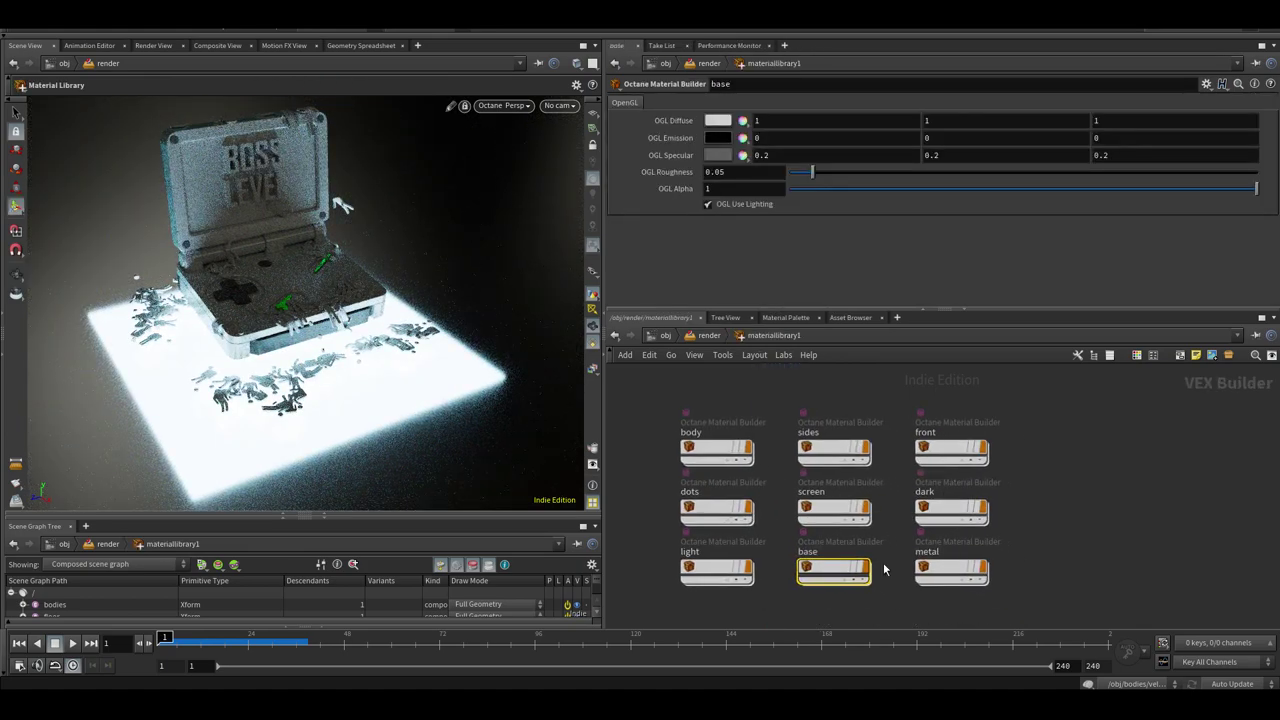
{"action": "double_click", "coordinate": [833, 570]}
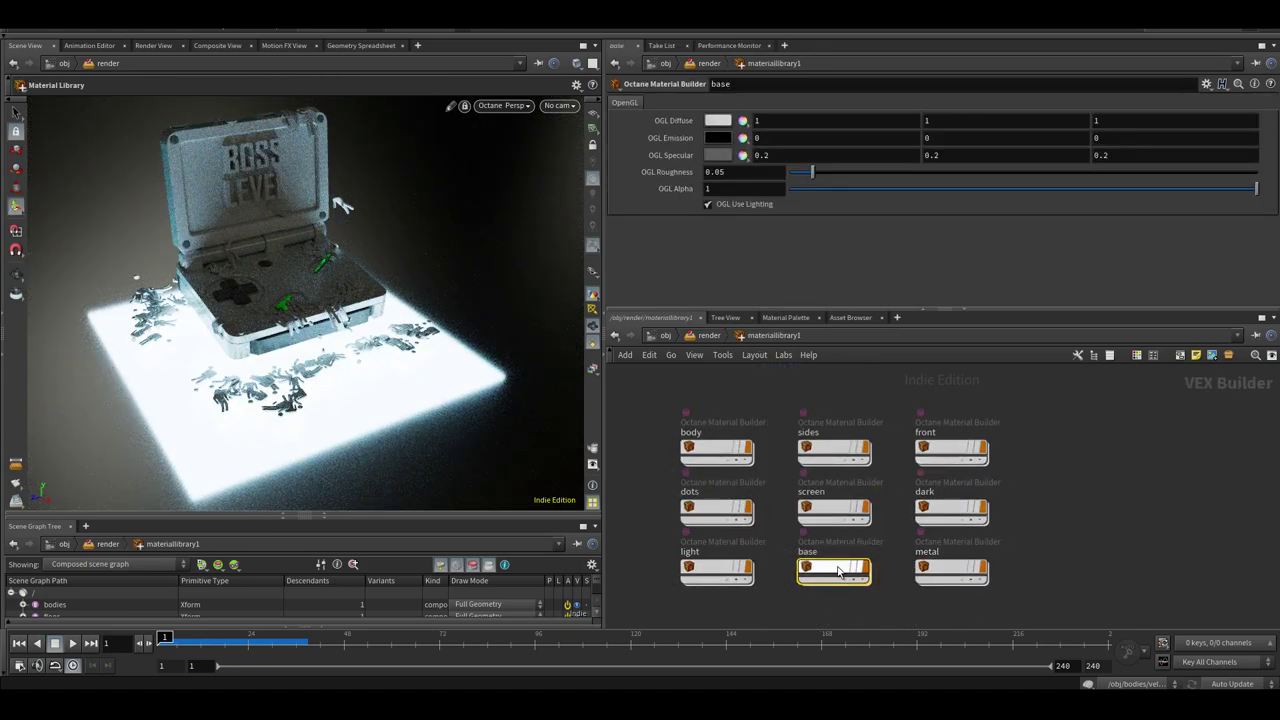
Experiment with the film width of Material_Glossy2 and set it to 0.158
{"action": "left_click_drag", "start_coordinate": [795, 207], "coordinate": [801, 208]}
{"action": "double_click", "coordinate": [753, 207]}
{"action": "type", "text": "158"}
{"action": "key", "text": "Return"}
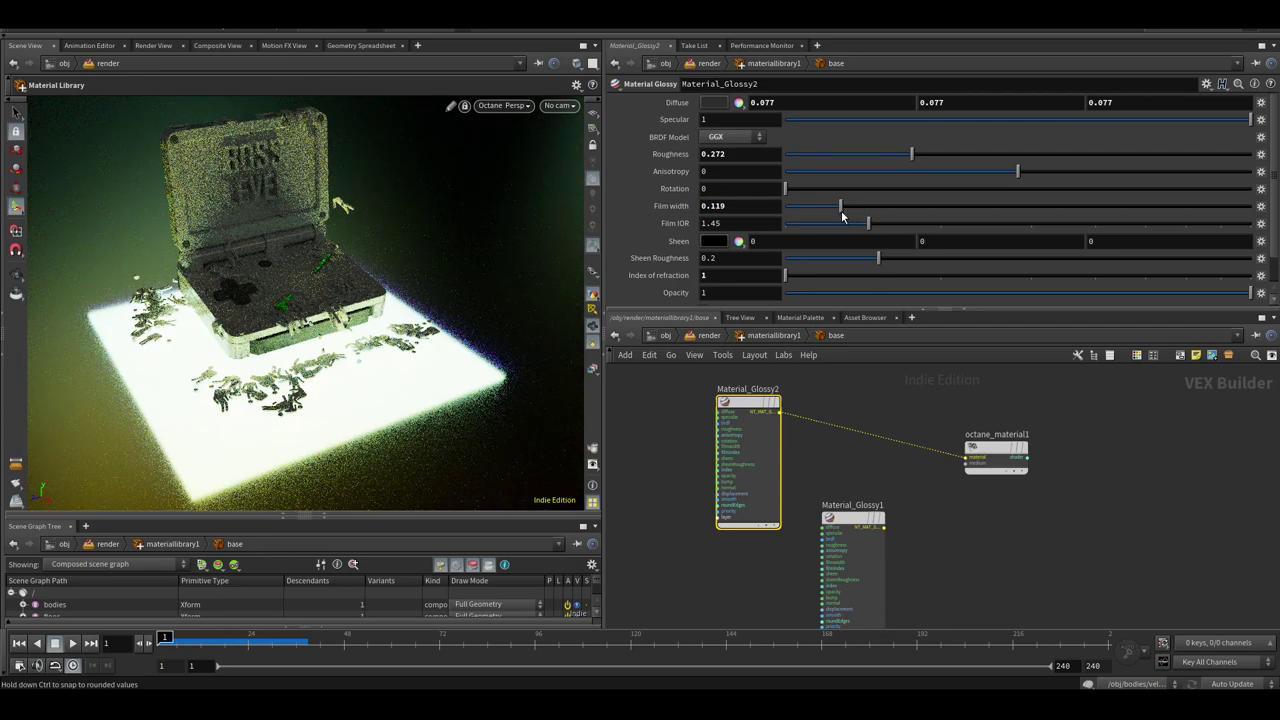
{"action": "left_click_drag", "start_coordinate": [840, 208], "coordinate": [825, 208]}
{"action": "left_click", "coordinate": [885, 207]}
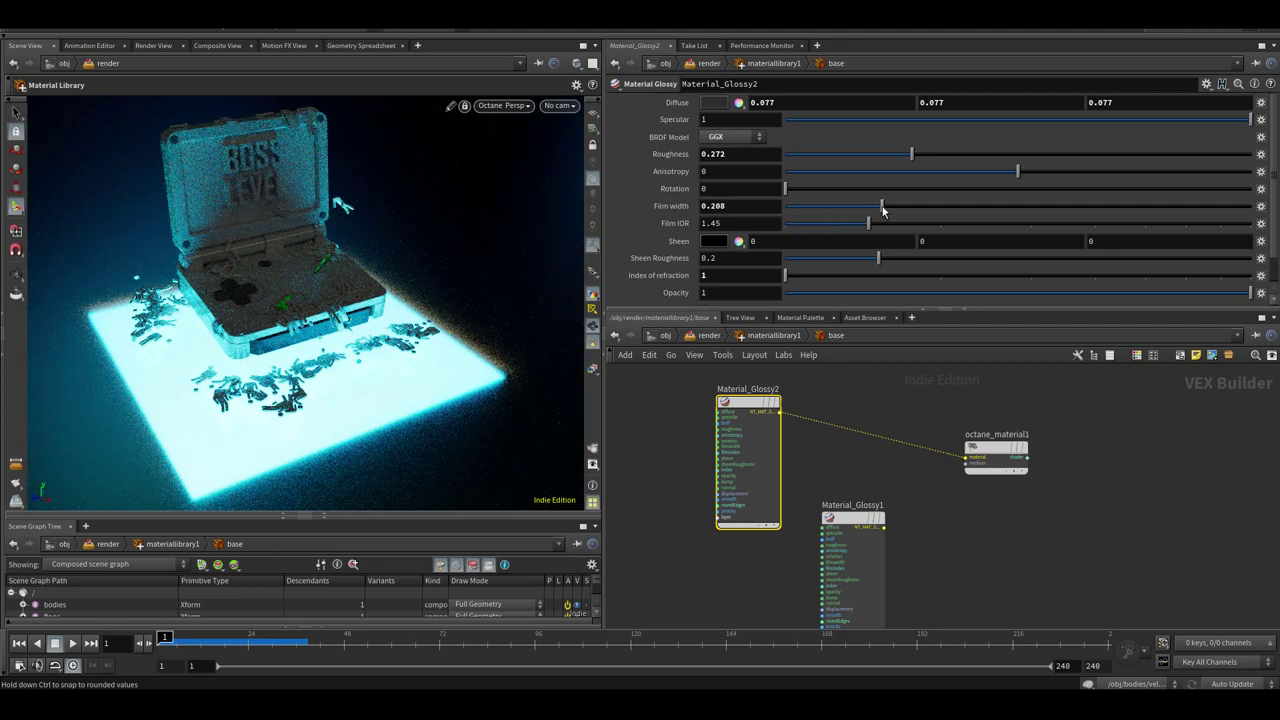
{"action": "left_click", "coordinate": [855, 207]}
{"action": "left_click_drag", "start_coordinate": [715, 207], "coordinate": [739, 206]}
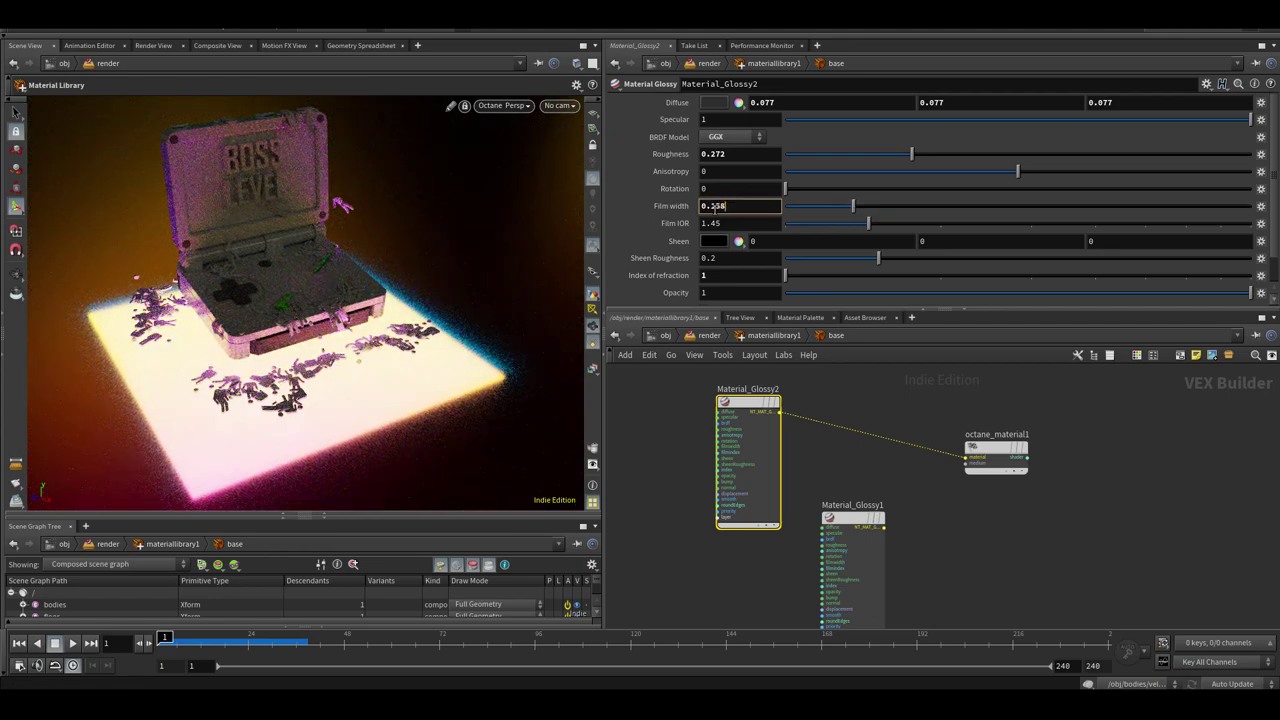
{"action": "key", "text": "Return"}
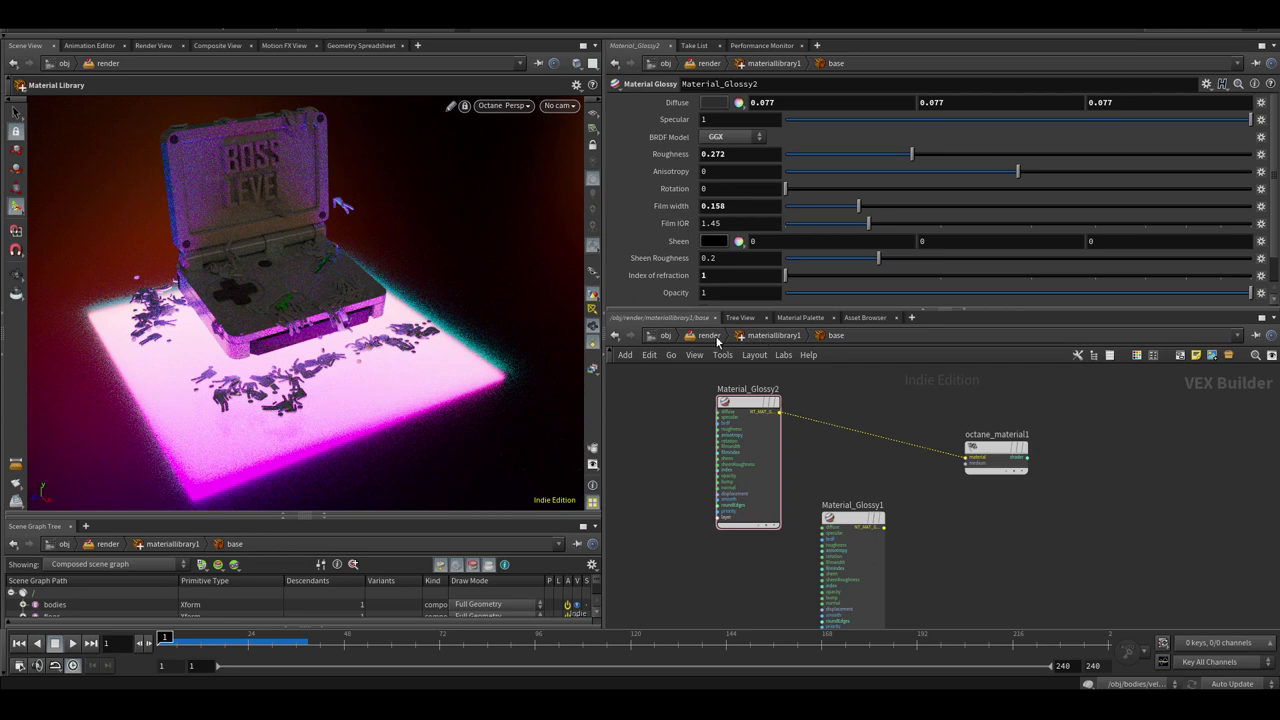
Back in the render network, add an assignmaterial1 entry that assigns /materials/screen to /gameboy/mesh_0/screen
{"action": "left_click", "coordinate": [717, 339]}
{"action": "middle_click_drag", "start_coordinate": [720, 466], "coordinate": [734, 428]}
{"action": "left_click", "coordinate": [496, 106]}
{"action": "left_click", "coordinate": [503, 155]}
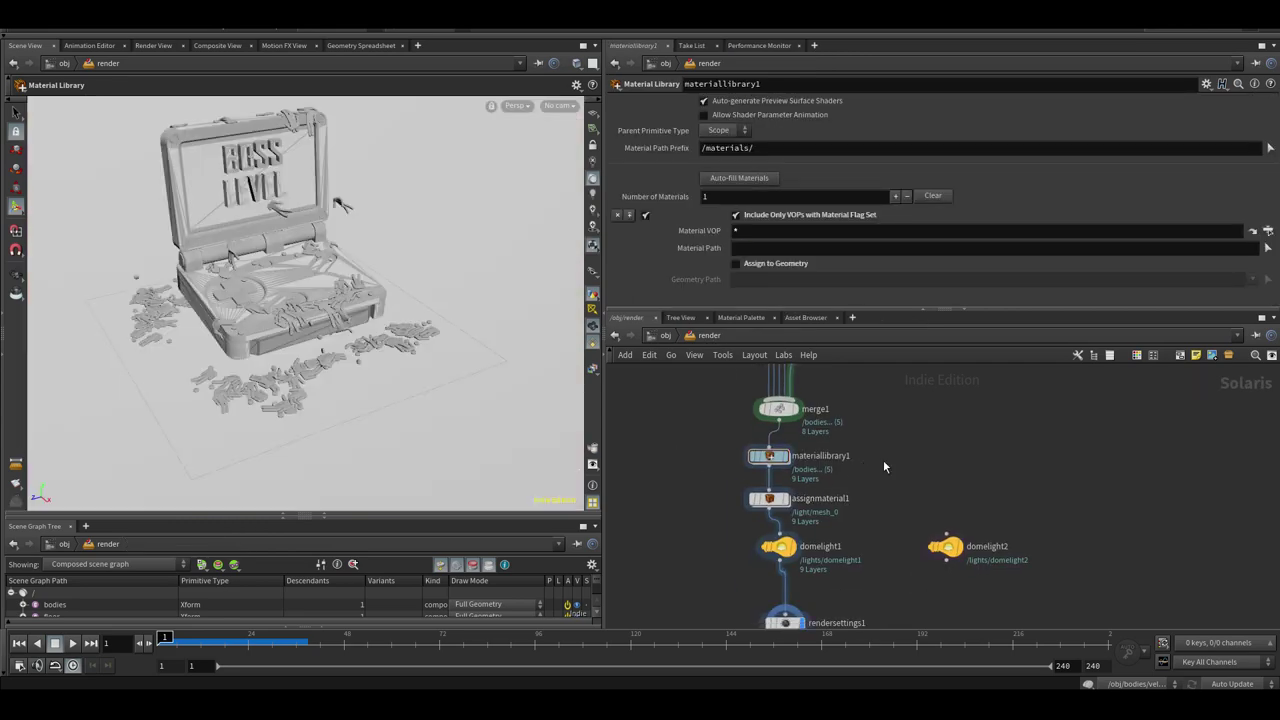
{"action": "left_click", "coordinate": [760, 498]}
{"action": "left_click_drag", "start_coordinate": [1274, 227], "coordinate": [1272, 279]}
{"action": "left_click", "coordinate": [287, 516]}
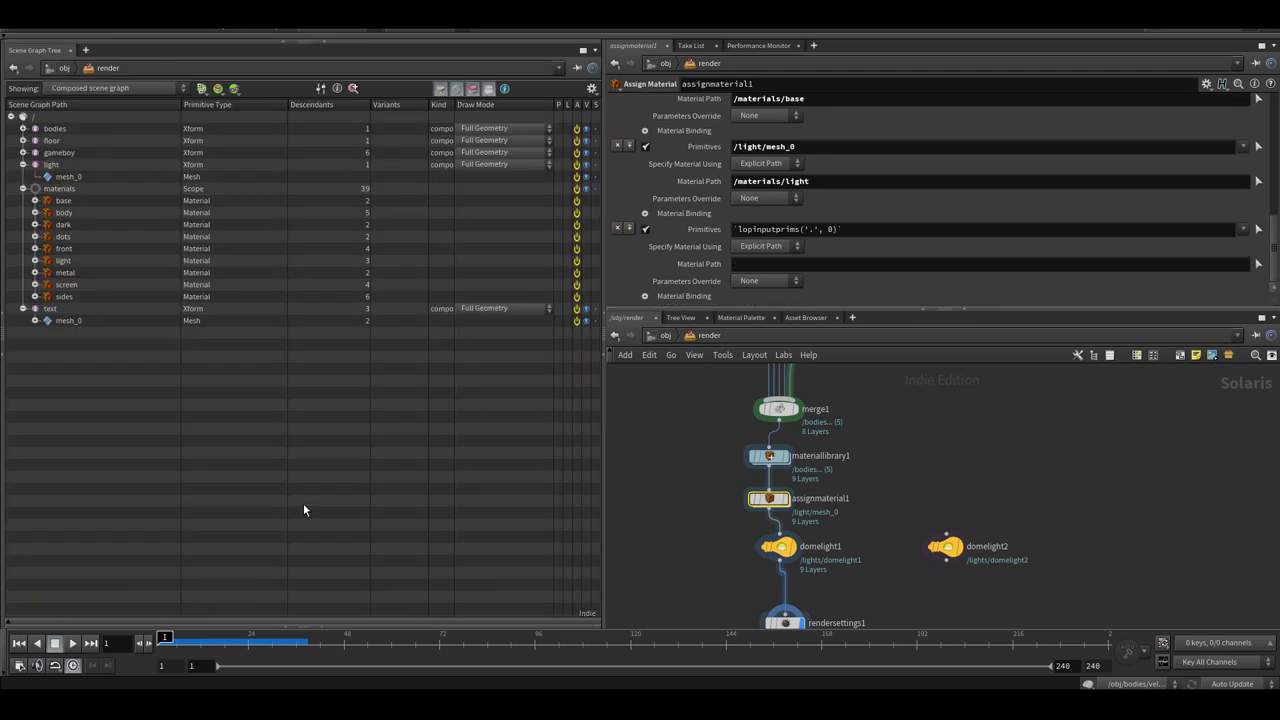
{"action": "left_click_drag", "start_coordinate": [800, 259], "coordinate": [800, 263]}
{"action": "left_click", "coordinate": [23, 153]}
{"action": "left_click", "coordinate": [35, 165]}
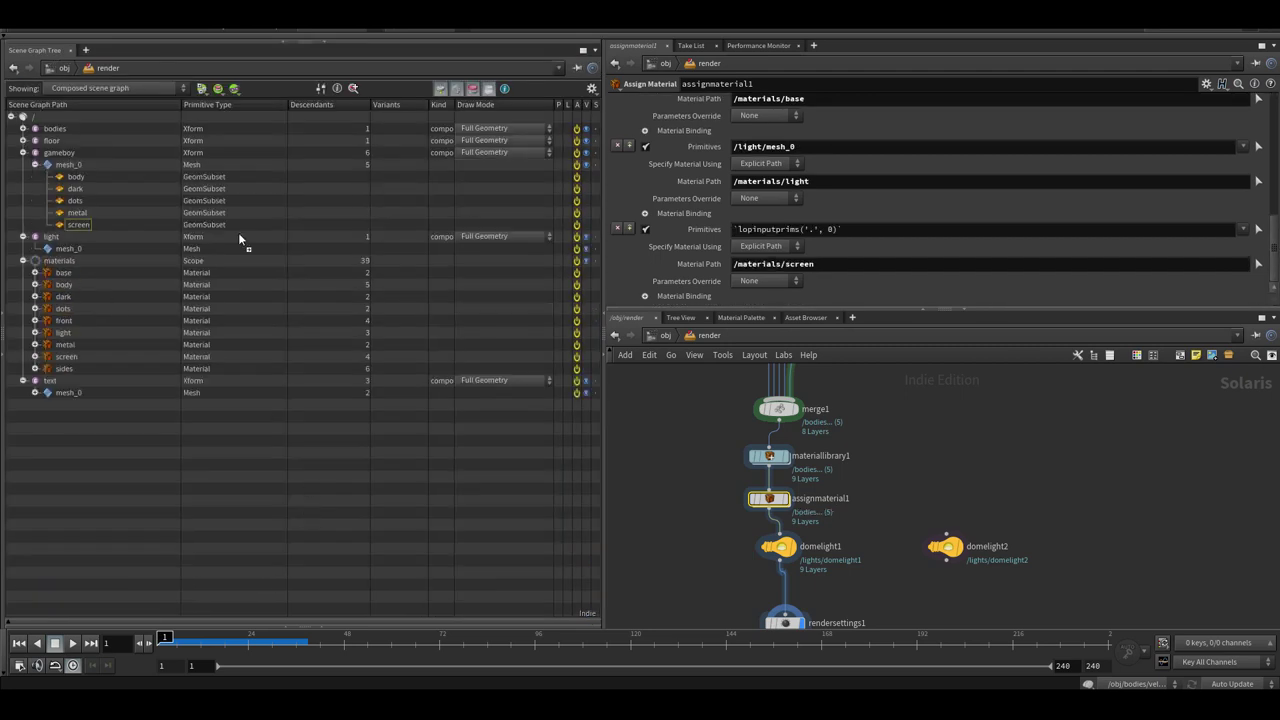
Restore the viewport and render it with Octane to check the screen material
{"action": "left_click", "coordinate": [321, 42]}
{"action": "left_click", "coordinate": [517, 106]}
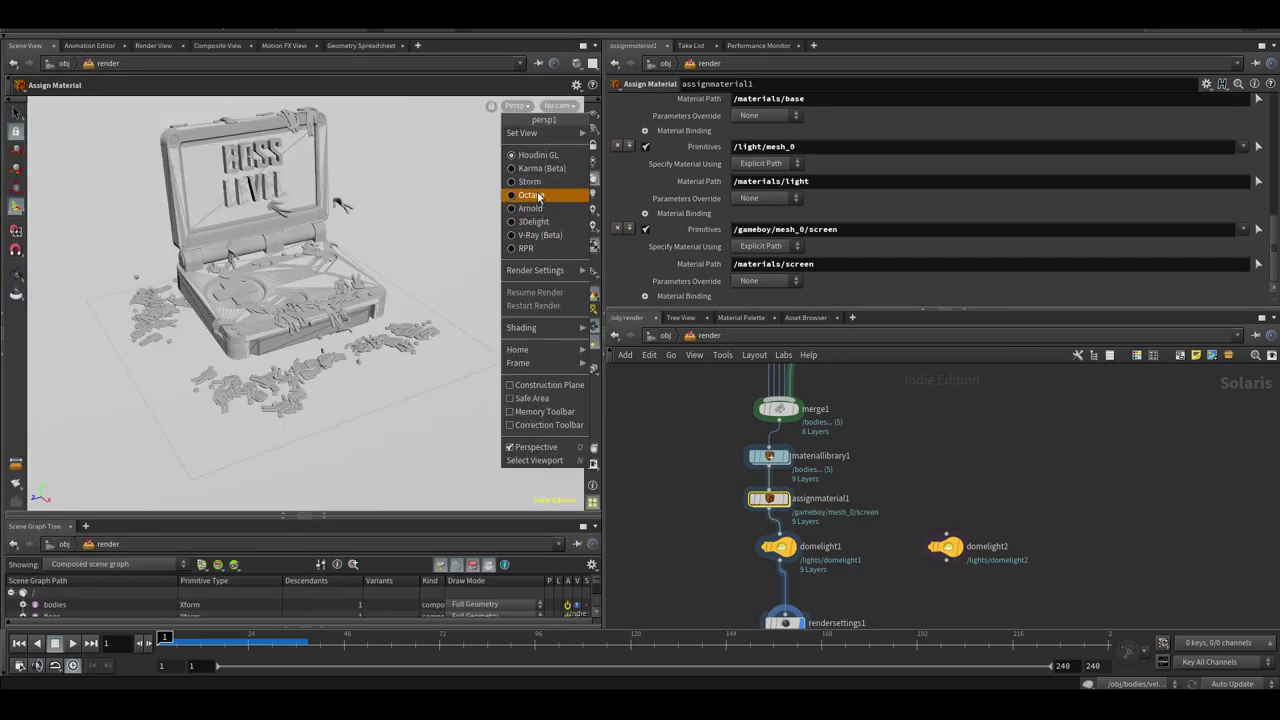
{"action": "left_click", "coordinate": [527, 196]}
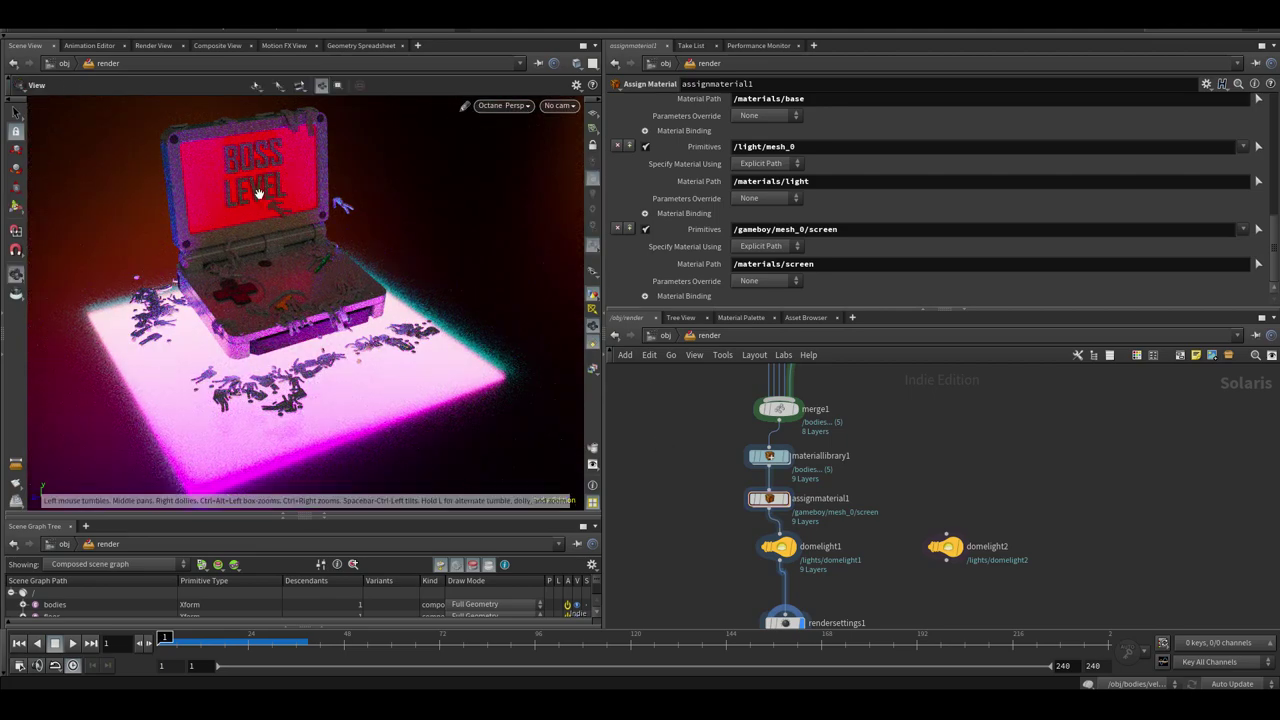
Open the screen material and set the power of Emission_Texture1 to 2
{"action": "left_click", "coordinate": [770, 457]}
{"action": "double_click", "coordinate": [772, 457]}
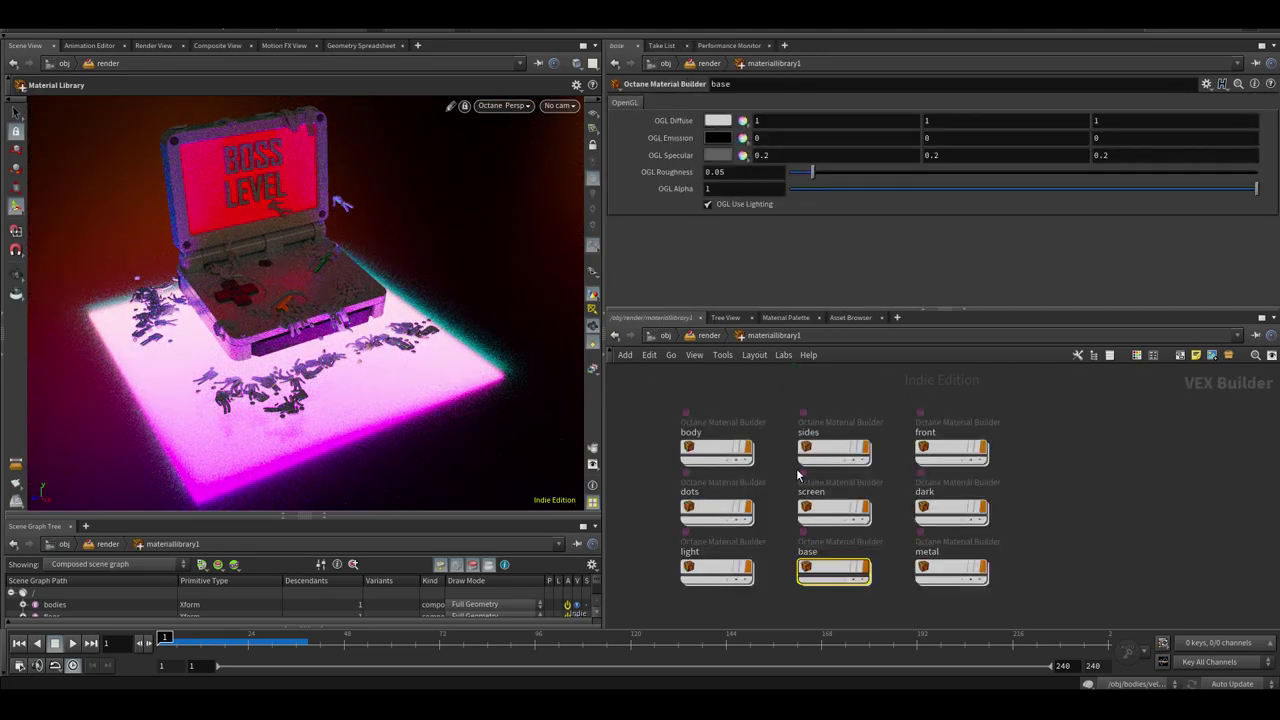
{"action": "double_click", "coordinate": [822, 508]}
{"action": "left_click_drag", "start_coordinate": [718, 124], "coordinate": [705, 138]}
{"action": "type", "text": "4"}
{"action": "key", "text": "Return"}
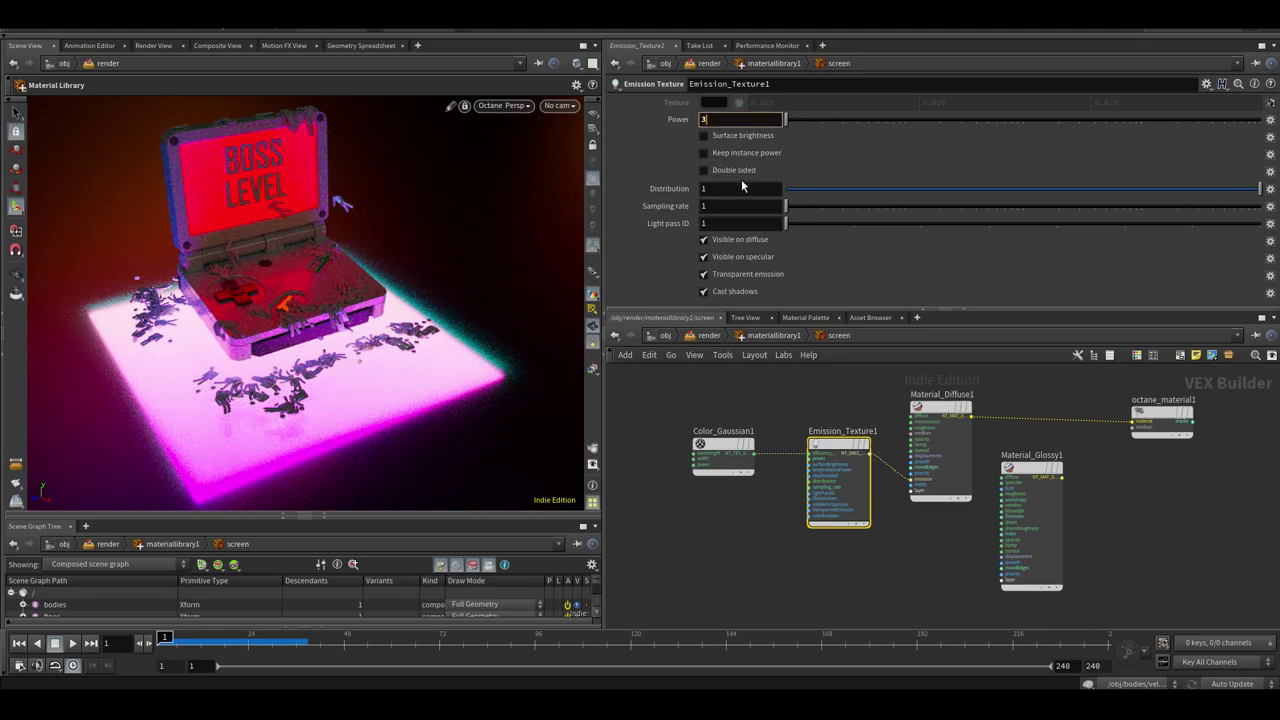
{"action": "key", "text": "Return"}
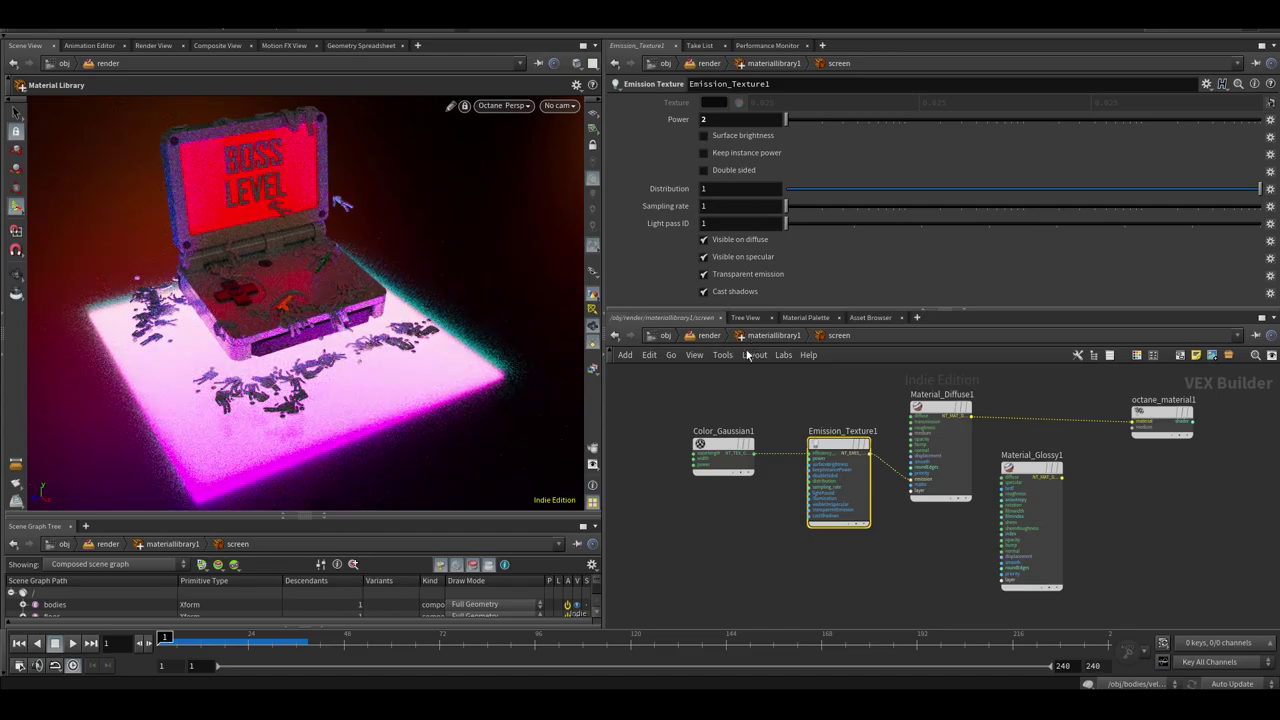
Check the Octane render of the Game Boy from a closer angle and return to the render network
{"action": "left_click_drag", "start_coordinate": [281, 262], "coordinate": [298, 338], "text": "alt"}
{"action": "middle_click_drag", "start_coordinate": [298, 338], "coordinate": [314, 364]}
{"action": "left_click_drag", "start_coordinate": [314, 364], "coordinate": [300, 346]}
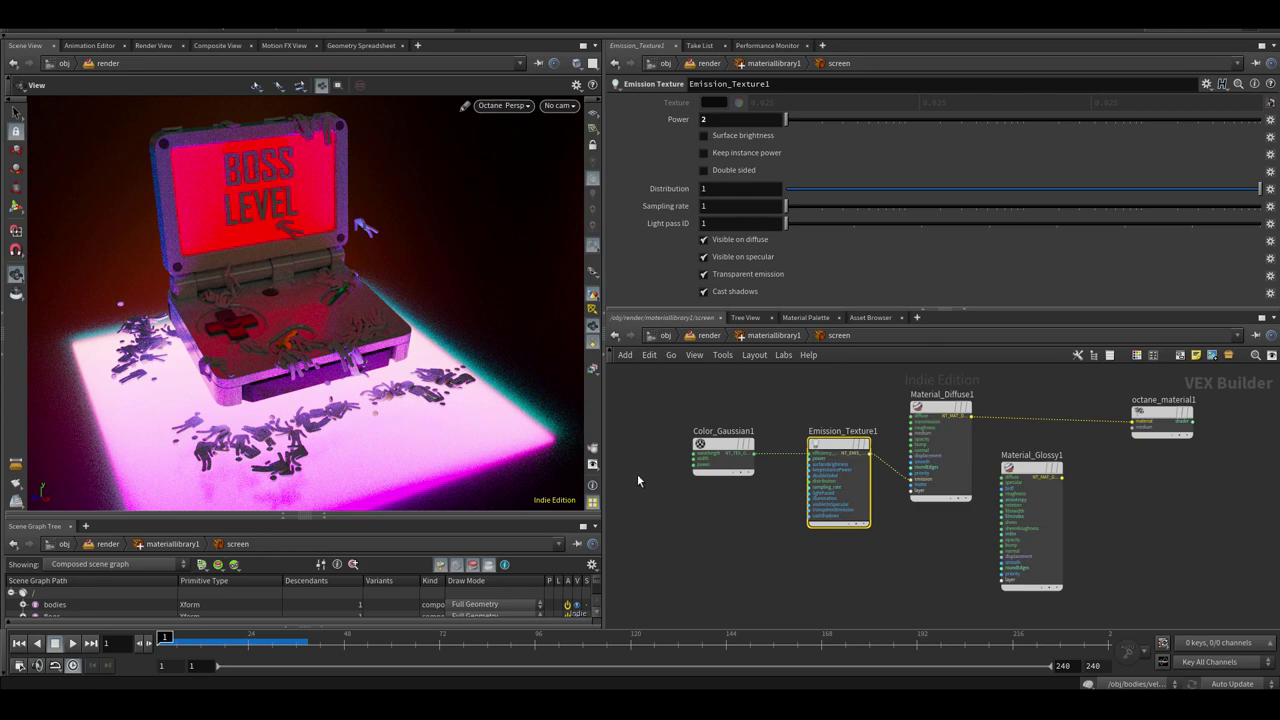
{"action": "left_click", "coordinate": [750, 337]}
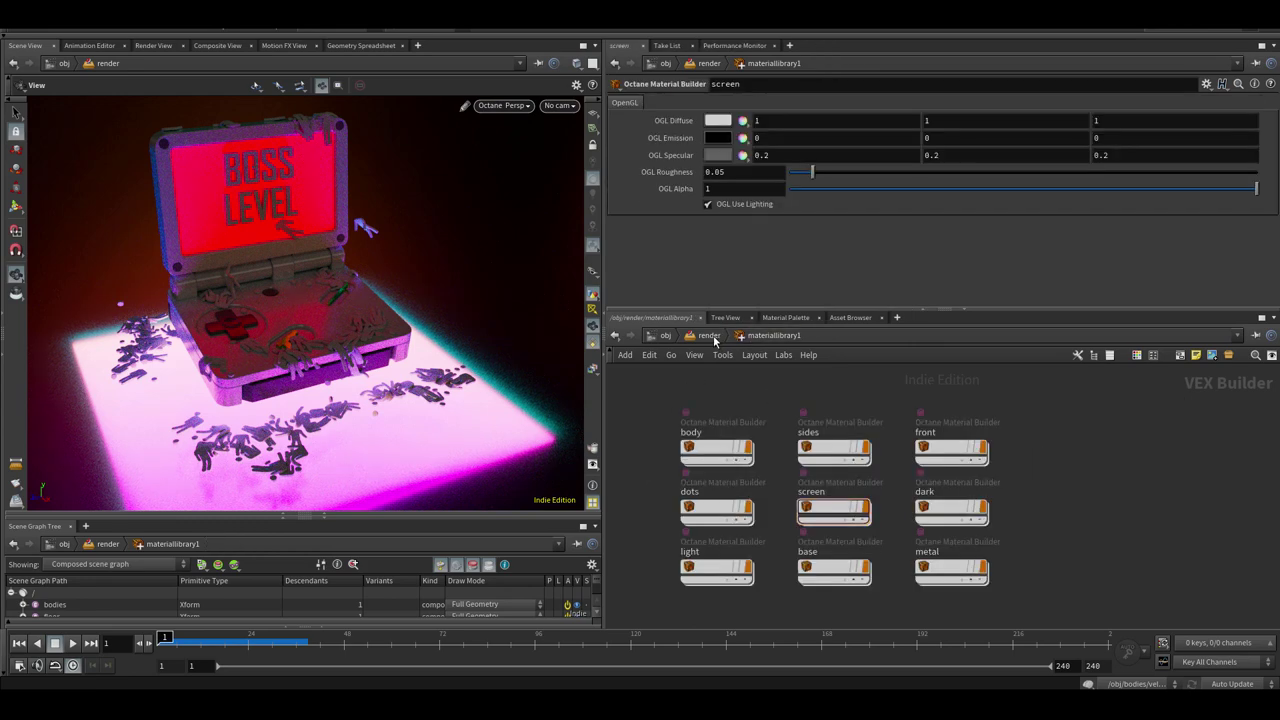
{"action": "left_click", "coordinate": [713, 337]}
{"action": "middle_click_drag", "start_coordinate": [715, 435], "coordinate": [681, 455]}
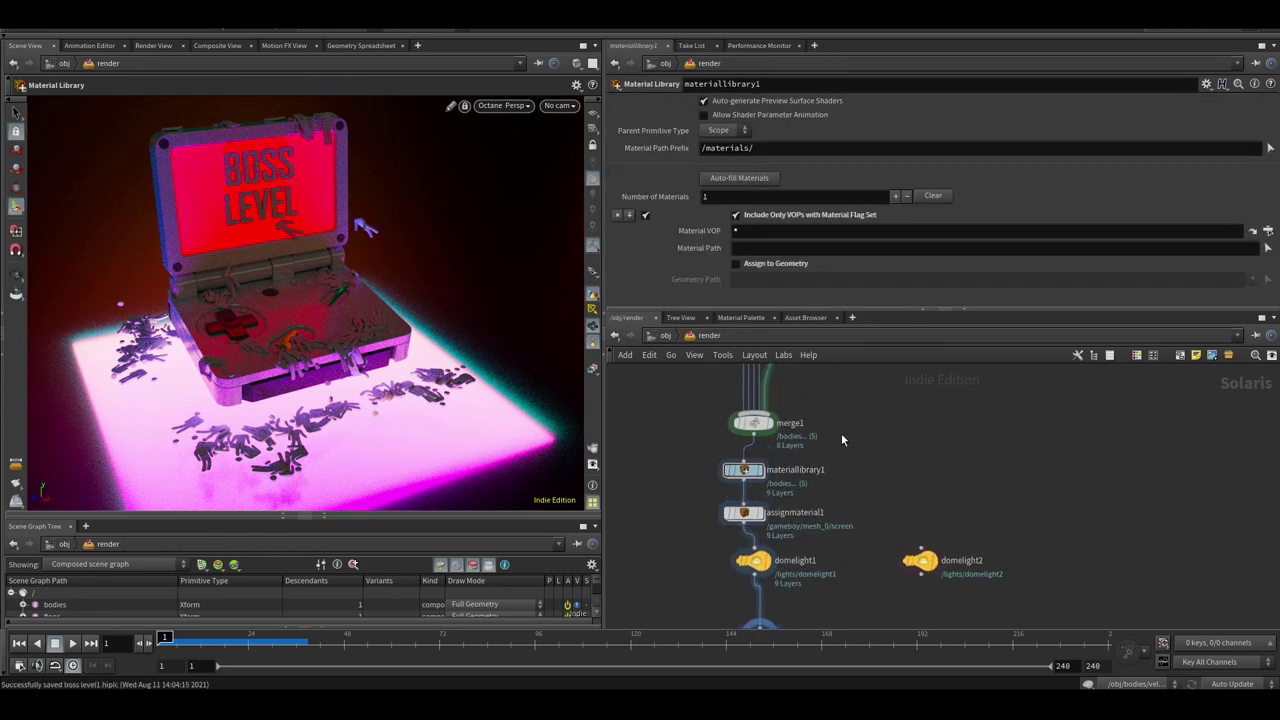
Return to the import nodes in the render network and switch the viewport renderer to Houdini GL
{"action": "middle_click_drag", "start_coordinate": [688, 390], "coordinate": [652, 501]}
{"action": "middle_click_drag", "start_coordinate": [650, 440], "coordinate": [724, 612]}
{"action": "left_click", "coordinate": [495, 107]}
{"action": "left_click", "coordinate": [529, 163]}
{"action": "key", "text": "Tab"}
{"action": "type", "text": "cam"}
{"action": "key", "text": "Return"}
{"action": "left_click", "coordinate": [748, 493]}
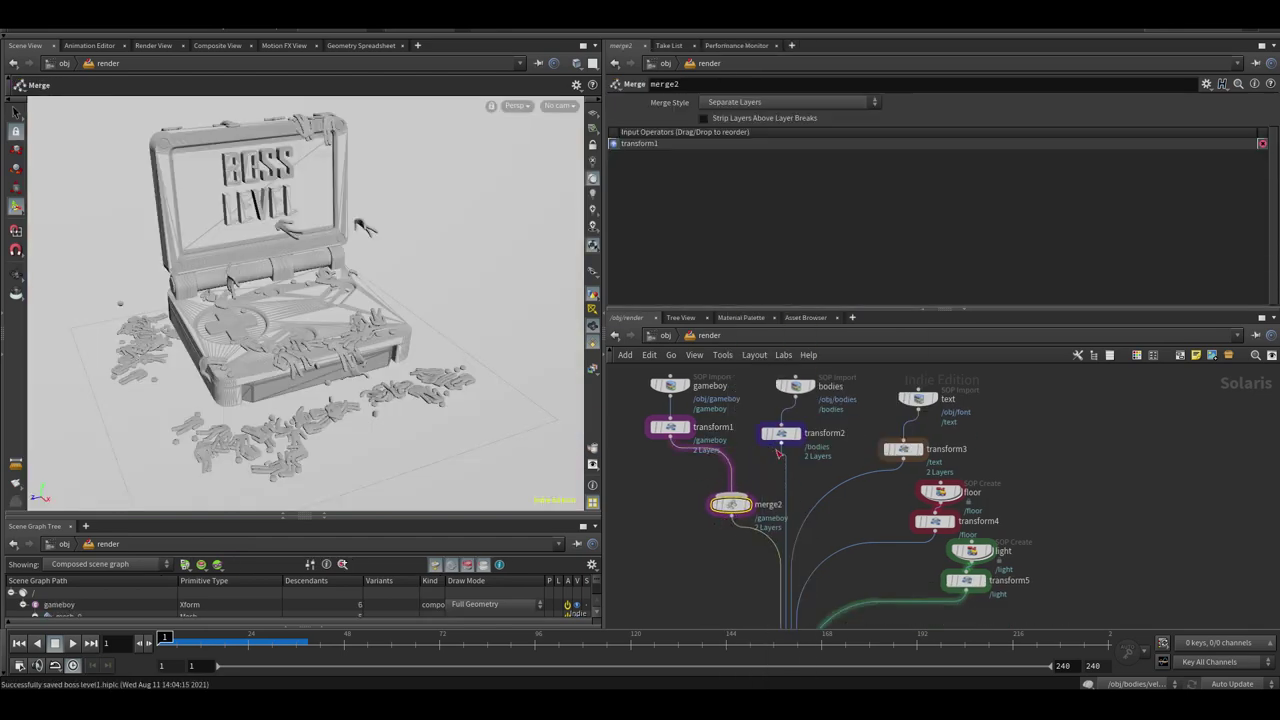
{"action": "left_click_drag", "start_coordinate": [781, 447], "coordinate": [734, 496]}
{"action": "middle_click_drag", "start_coordinate": [697, 546], "coordinate": [692, 506]}
{"action": "left_click", "coordinate": [850, 590]}
Enlarge the scene graph tree and show the stage hierarchy at rendersettings1
{"action": "middle_click_drag", "start_coordinate": [857, 622], "coordinate": [855, 498]}
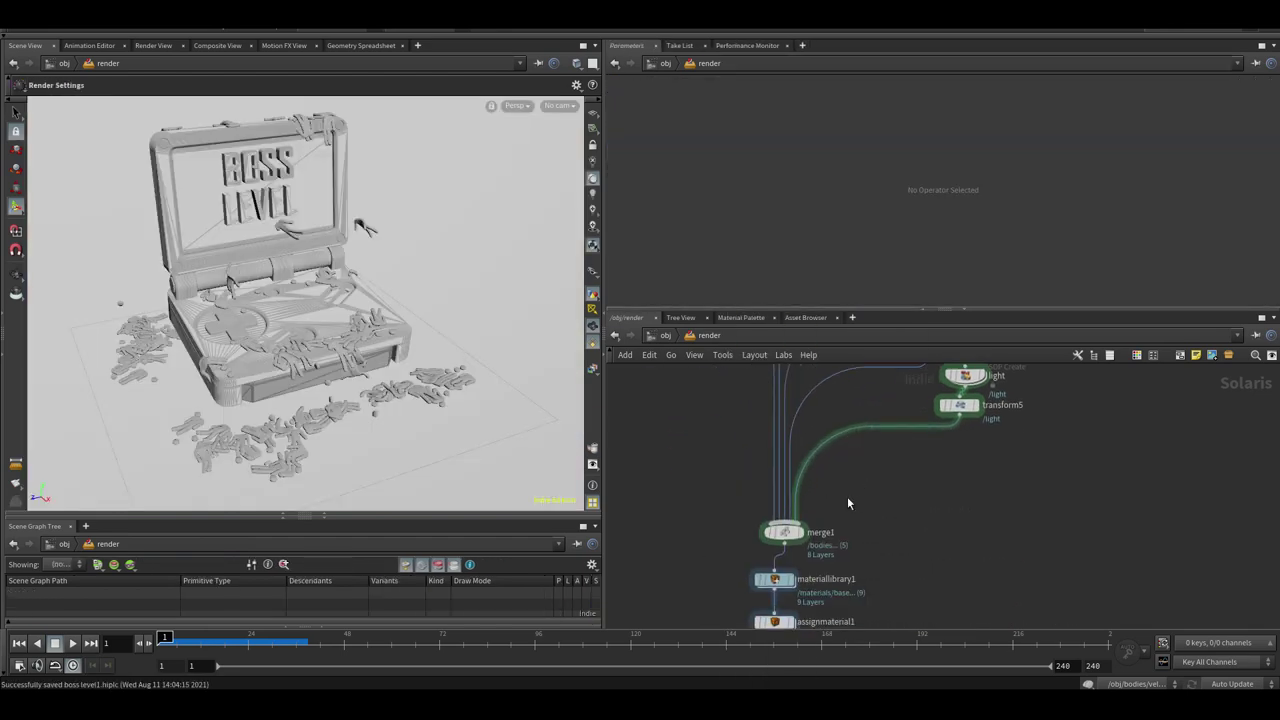
{"action": "left_click_drag", "start_coordinate": [366, 517], "coordinate": [385, 267]}
{"action": "middle_click_drag", "start_coordinate": [831, 615], "coordinate": [851, 522]}
{"action": "left_click", "coordinate": [799, 572]}
{"action": "left_click", "coordinate": [23, 513]}
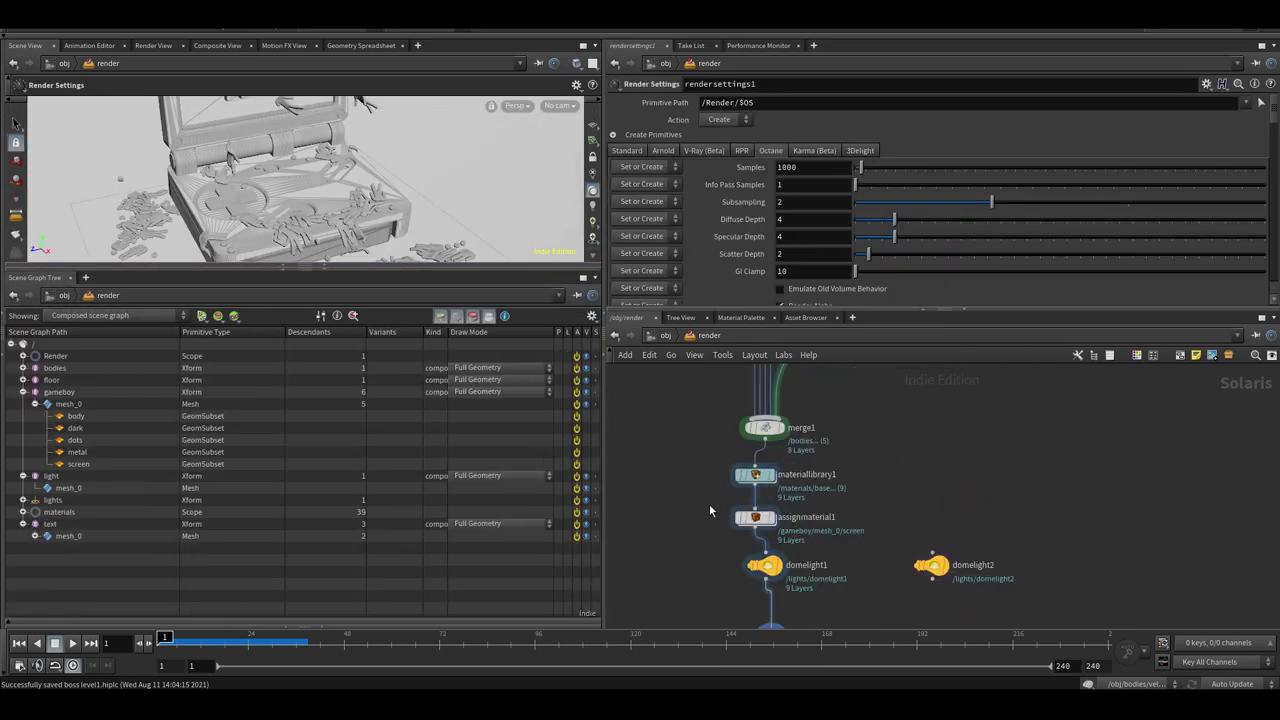
In assignmaterial1, add entries assigning /materials/front to /text/mesh_0/FRONT and /materials/sides to /text/mesh_0/sides
{"action": "left_click", "coordinate": [755, 517]}
{"action": "scroll", "coordinate": [880, 180], "scroll_direction": "up", "scroll_amount": 8}
{"action": "left_click_drag", "start_coordinate": [1275, 143], "coordinate": [1178, 303]}
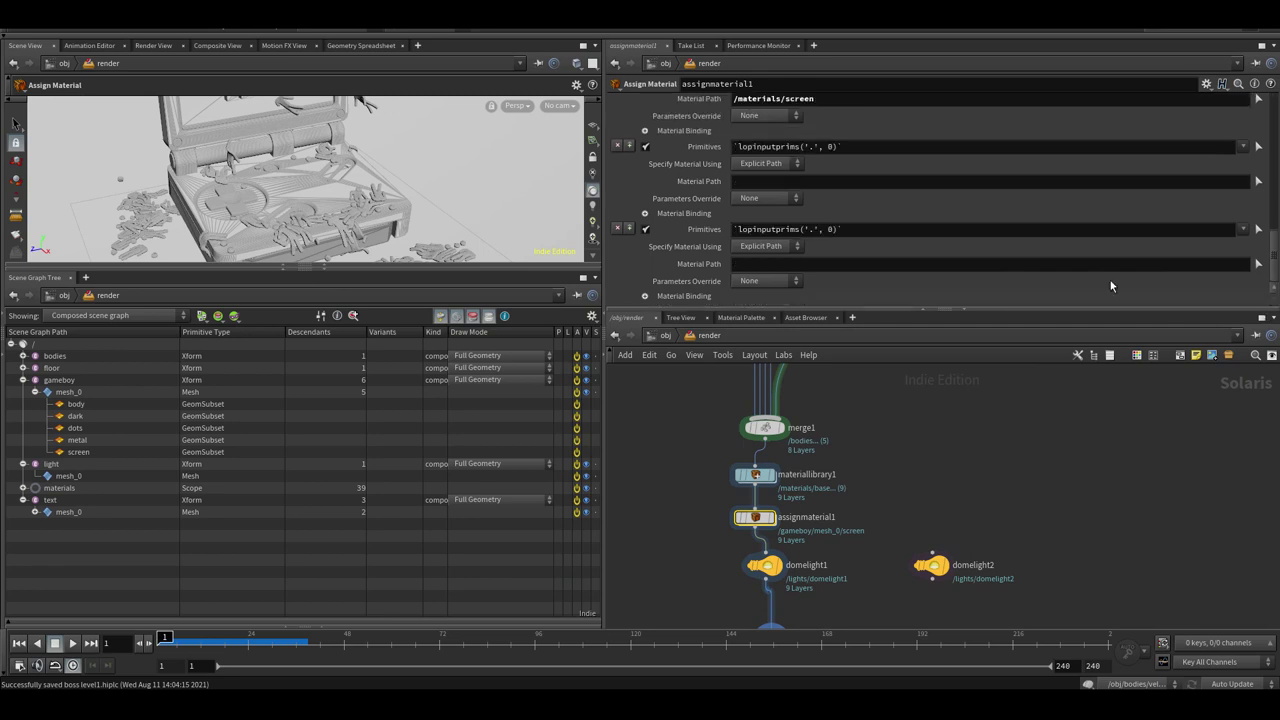
{"action": "left_click", "coordinate": [23, 488]}
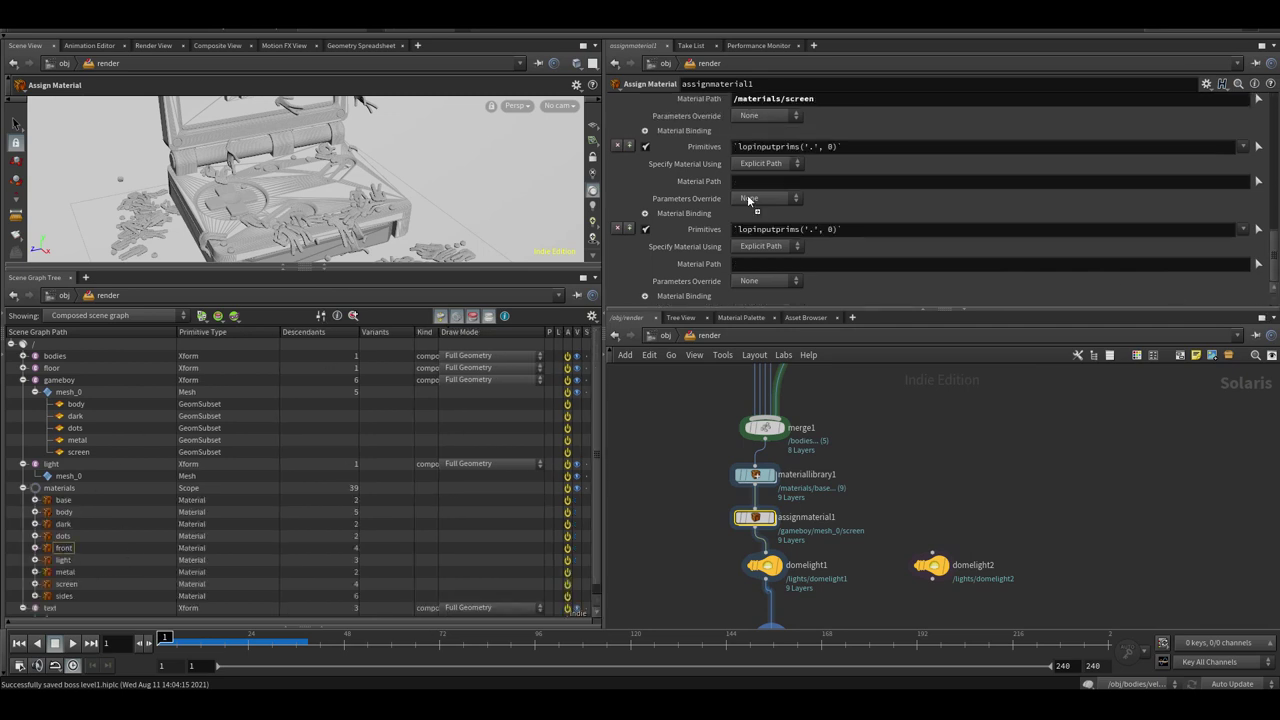
{"action": "left_click", "coordinate": [23, 488]}
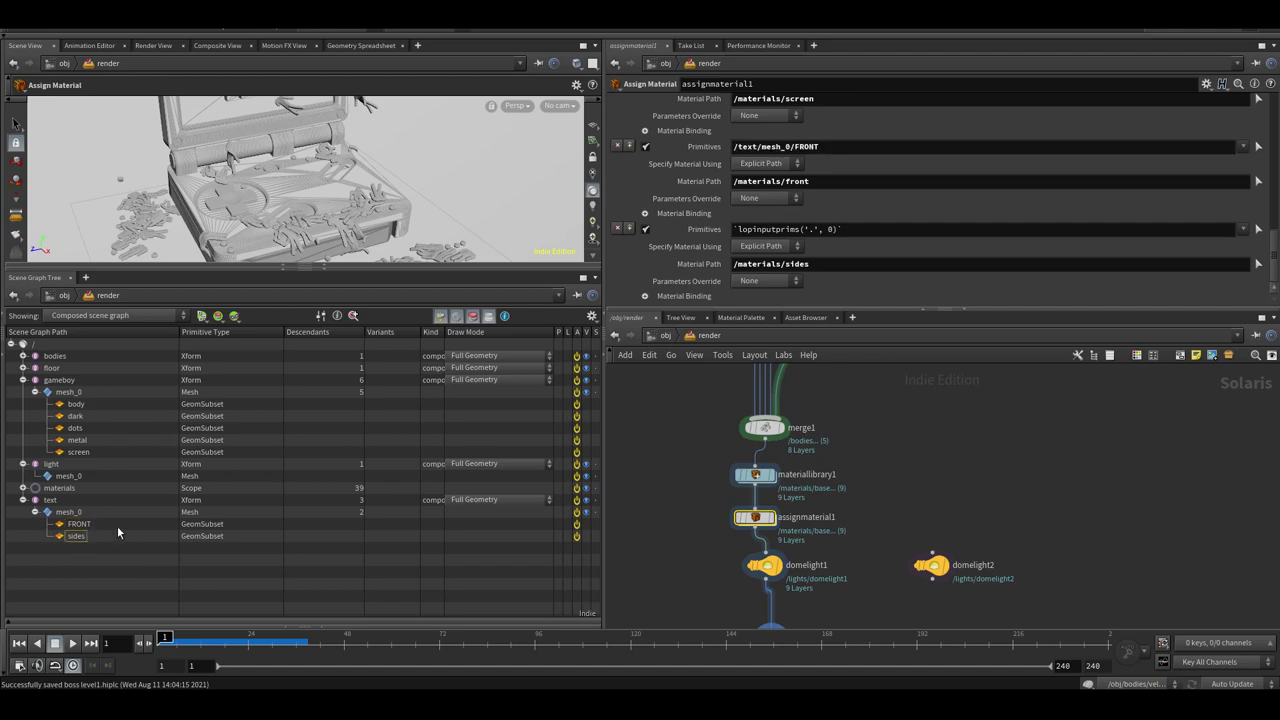
Restore the viewport and render with Octane to check the BOSS LEVEL text materials, with the light's transform5 selected
{"action": "left_click_drag", "start_coordinate": [338, 267], "coordinate": [305, 504]}
{"action": "left_click", "coordinate": [319, 503]}
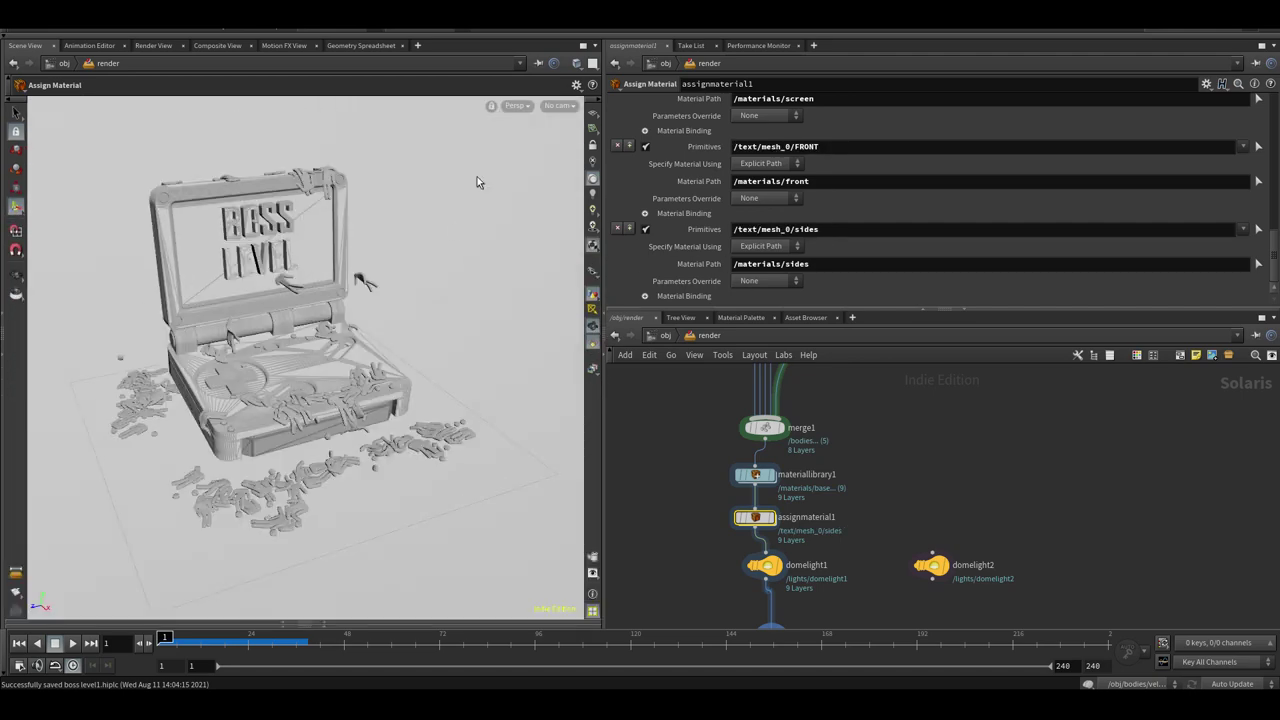
{"action": "left_click", "coordinate": [516, 106]}
{"action": "left_click", "coordinate": [530, 194]}
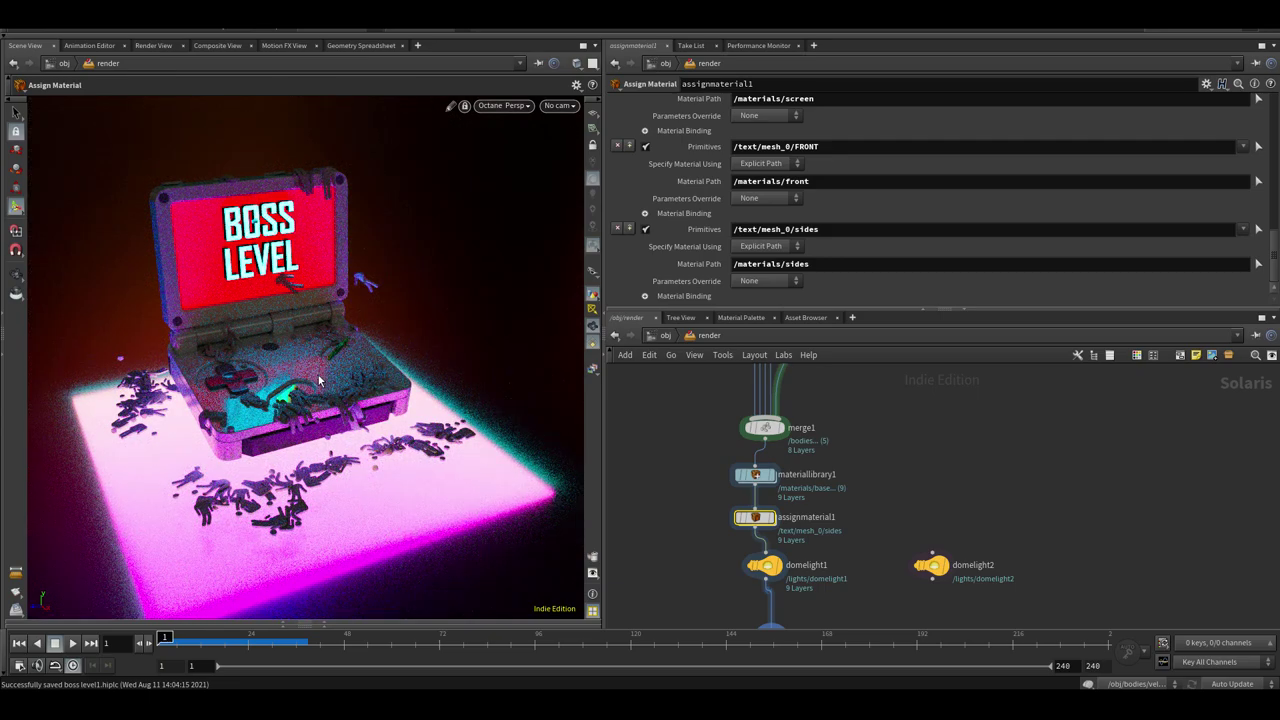
{"action": "left_click_drag", "start_coordinate": [319, 380], "coordinate": [328, 380], "text": "alt"}
{"action": "middle_click_drag", "start_coordinate": [854, 434], "coordinate": [780, 625]}
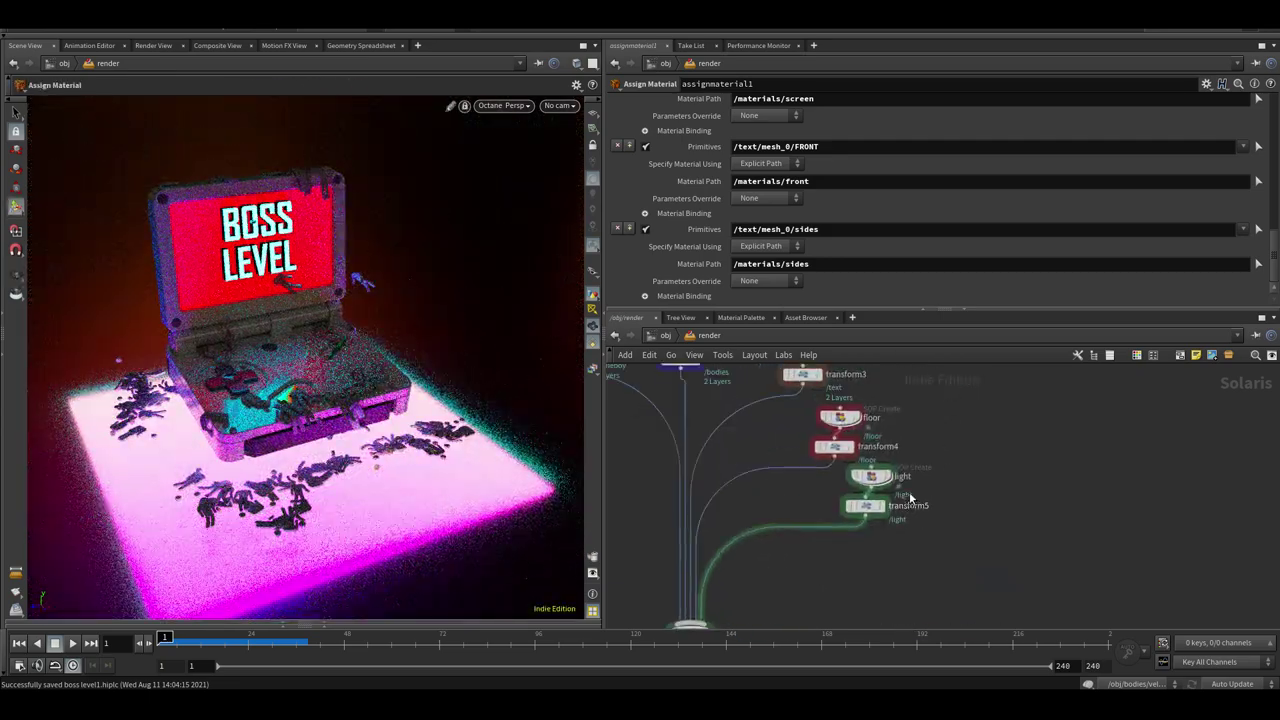
{"action": "left_click", "coordinate": [901, 504]}
{"action": "left_click_drag", "start_coordinate": [324, 452], "coordinate": [329, 391]}
{"action": "key", "text": "Escape"}
{"action": "right_click_drag", "start_coordinate": [329, 391], "coordinate": [311, 380]}
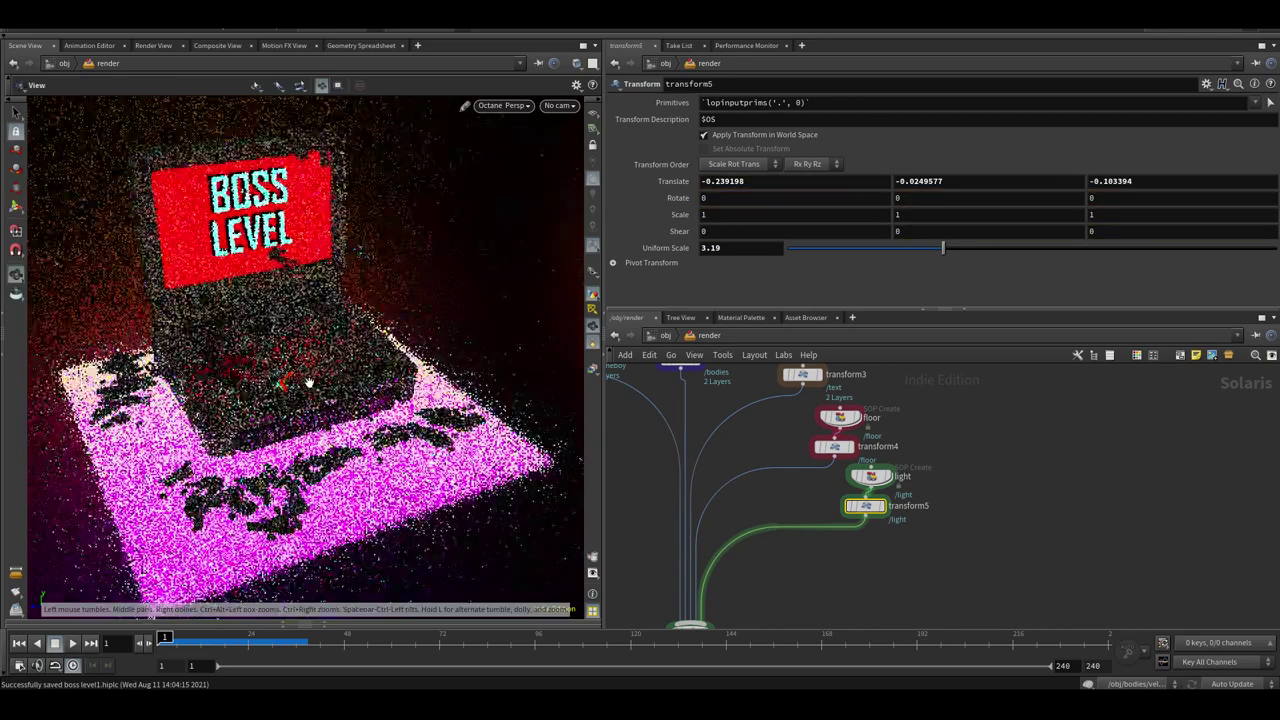
Switch the viewport back to Houdini GL and duplicate the light node together with its transform5 node
{"action": "left_click_drag", "start_coordinate": [880, 509], "coordinate": [856, 529]}
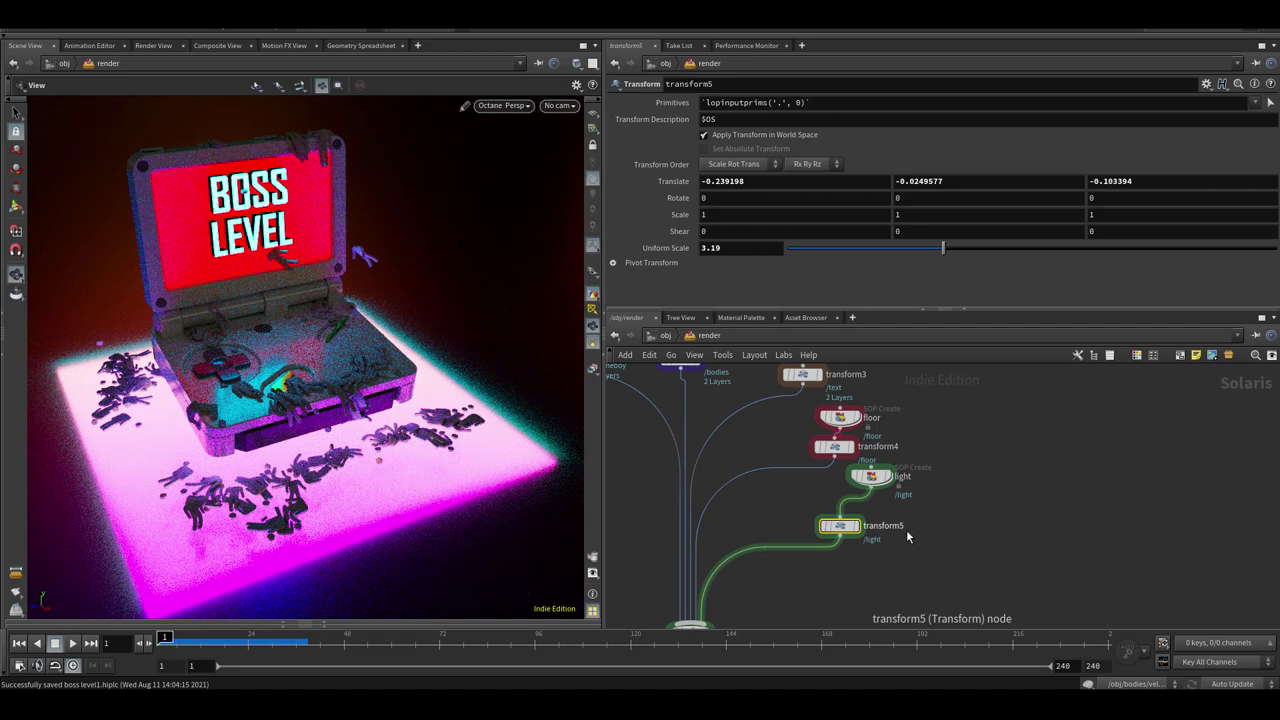
{"action": "left_click", "coordinate": [503, 105]}
{"action": "left_click", "coordinate": [530, 158]}
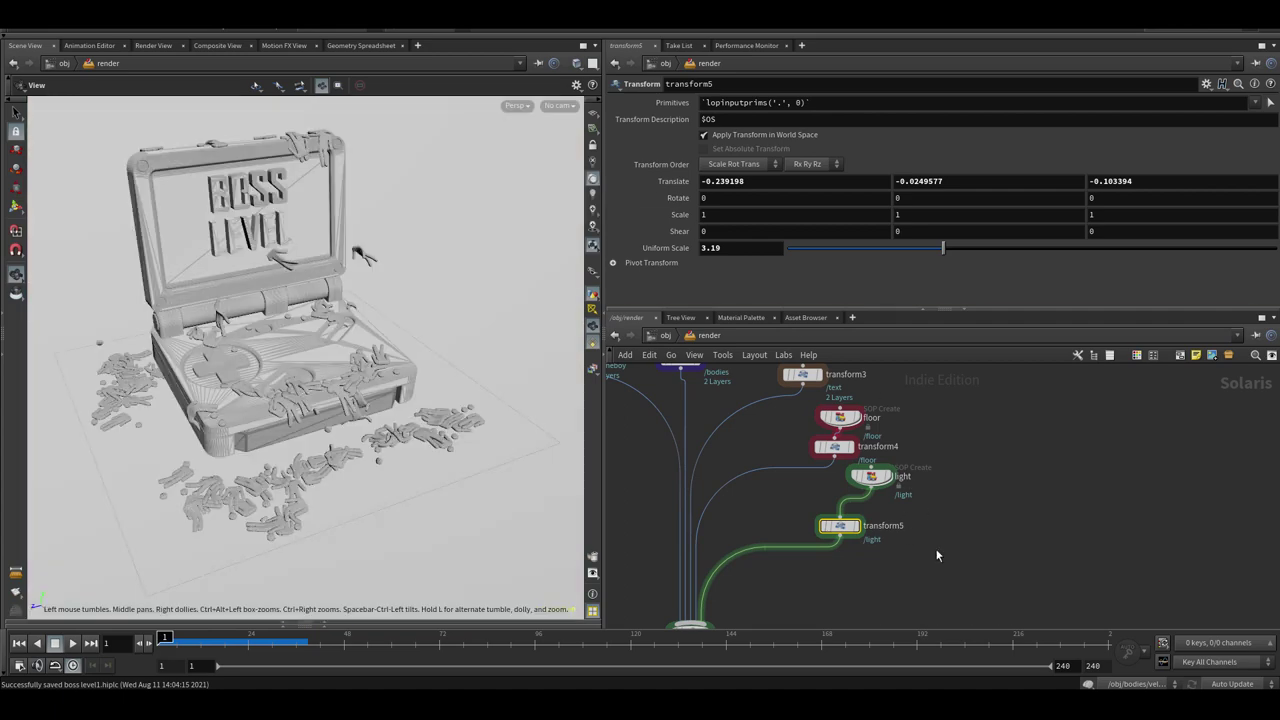
{"action": "left_click_drag", "start_coordinate": [914, 556], "coordinate": [846, 478]}
{"action": "key", "text": "ctrl+c"}
{"action": "key", "text": "ctrl+v"}
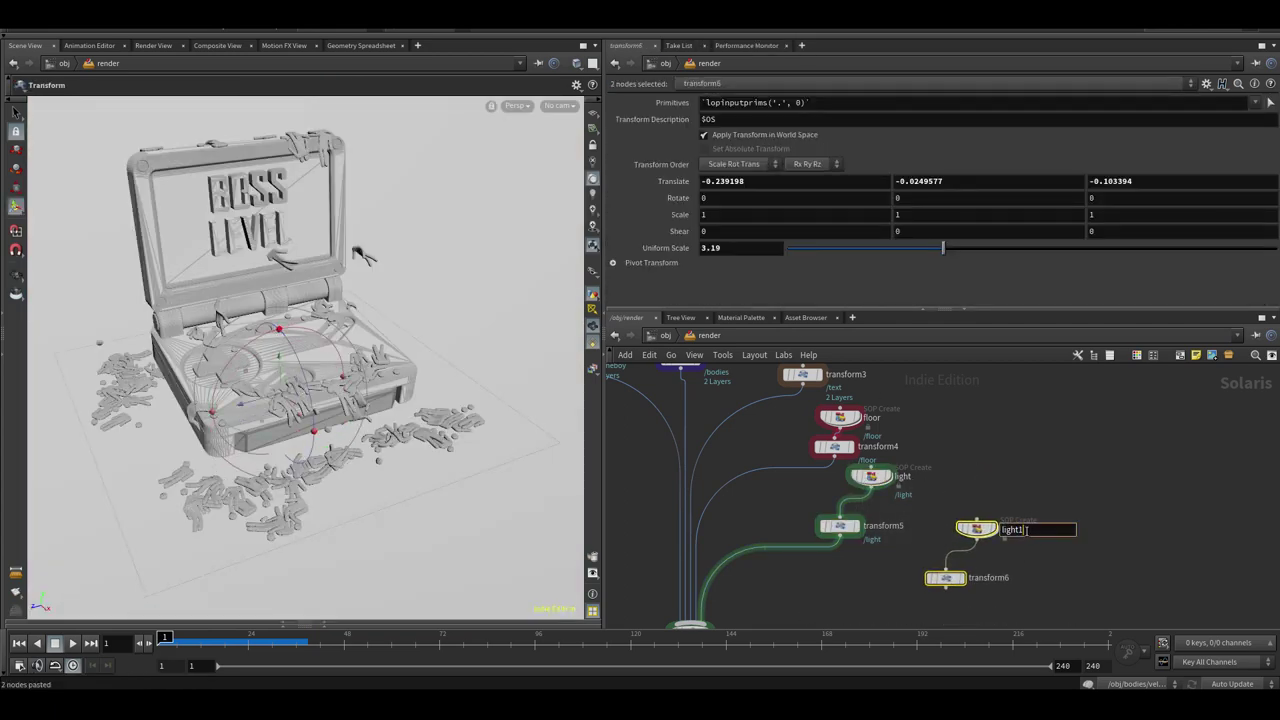
Connect the duplicated light's transform6 to merge1 and raise it above the Game Boy to about 2.26 in Y
{"action": "left_click", "coordinate": [946, 579]}
{"action": "left_click_drag", "start_coordinate": [946, 588], "coordinate": [692, 612]}
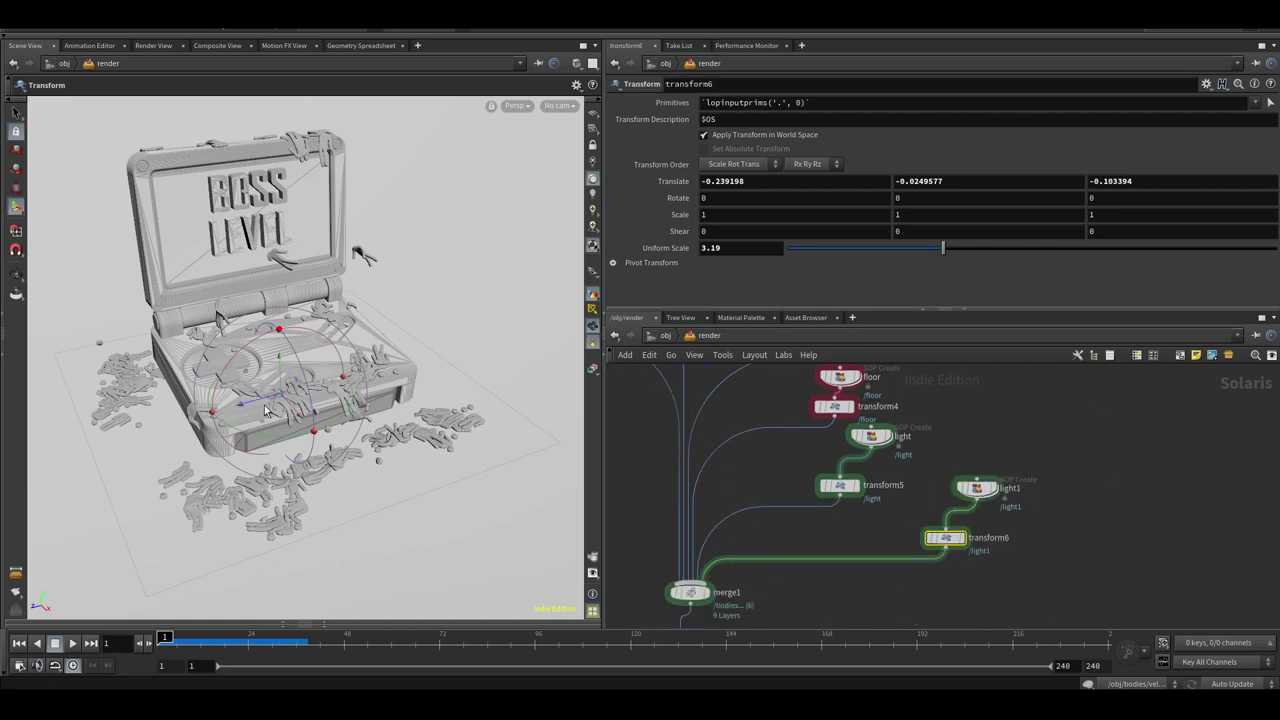
{"action": "left_click_drag", "start_coordinate": [279, 376], "coordinate": [304, 75]}
Inside materiallibrary1, duplicate the light material and return to the render network
{"action": "middle_click_drag", "start_coordinate": [909, 549], "coordinate": [958, 344]}
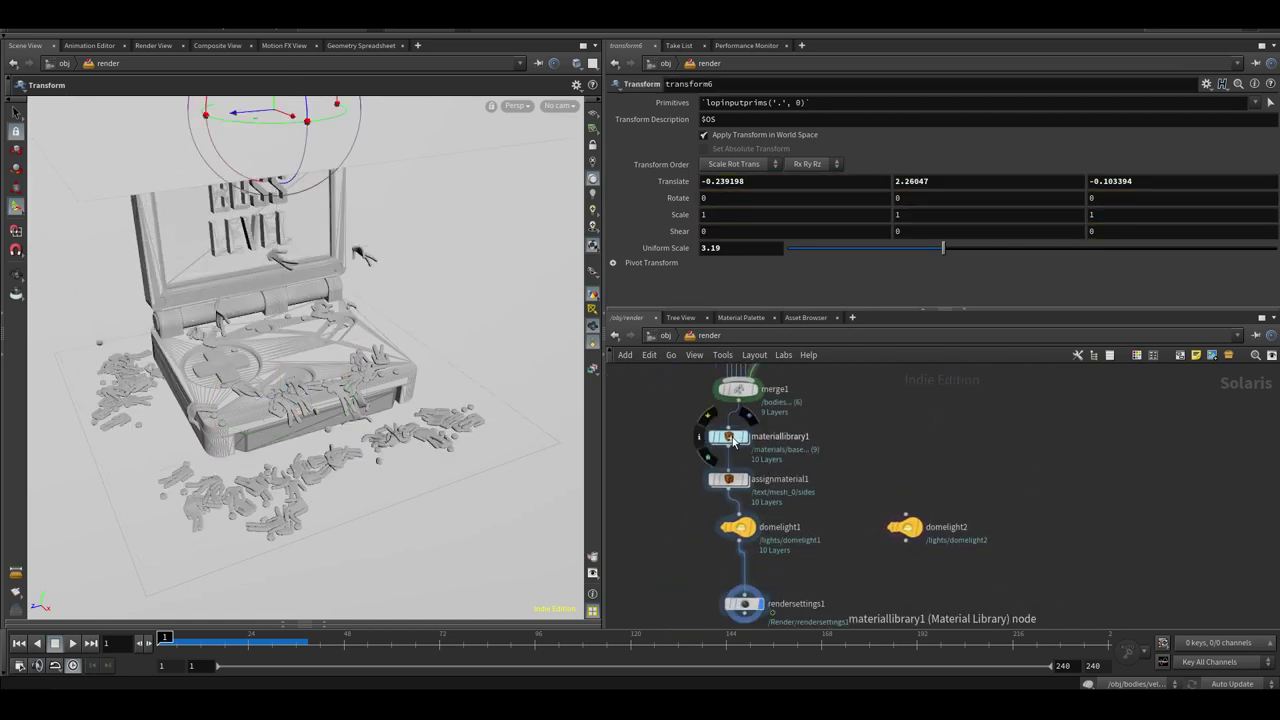
{"action": "double_click", "coordinate": [731, 438]}
{"action": "left_click", "coordinate": [717, 571]}
{"action": "middle_click_drag", "start_coordinate": [691, 611], "coordinate": [757, 513]}
{"action": "key", "text": "ctrl+c"}
{"action": "key", "text": "ctrl+v"}
{"action": "left_click_drag", "start_coordinate": [772, 518], "coordinate": [715, 557]}
{"action": "key", "text": "u"}
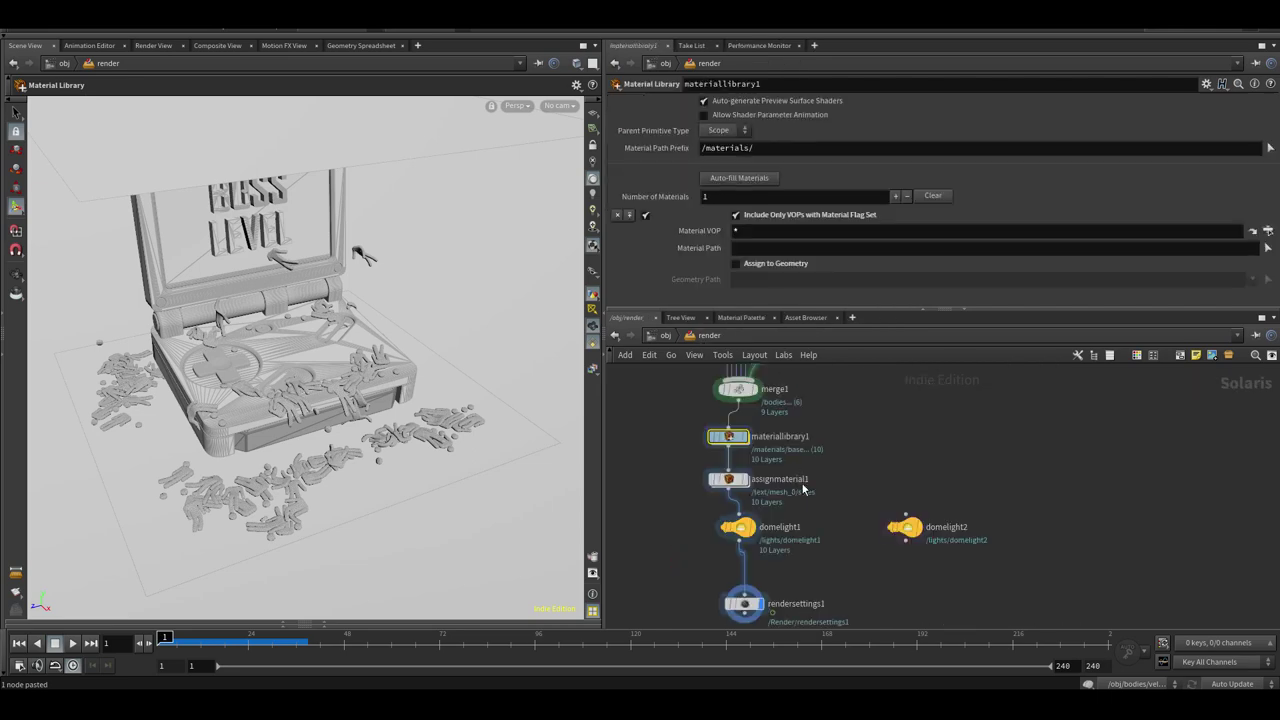
In assignmaterial1, add an entry that assigns /materials/light1 to /light1/mesh_0
{"action": "left_click", "coordinate": [730, 480]}
{"action": "left_click_drag", "start_coordinate": [358, 625], "coordinate": [330, 120]}
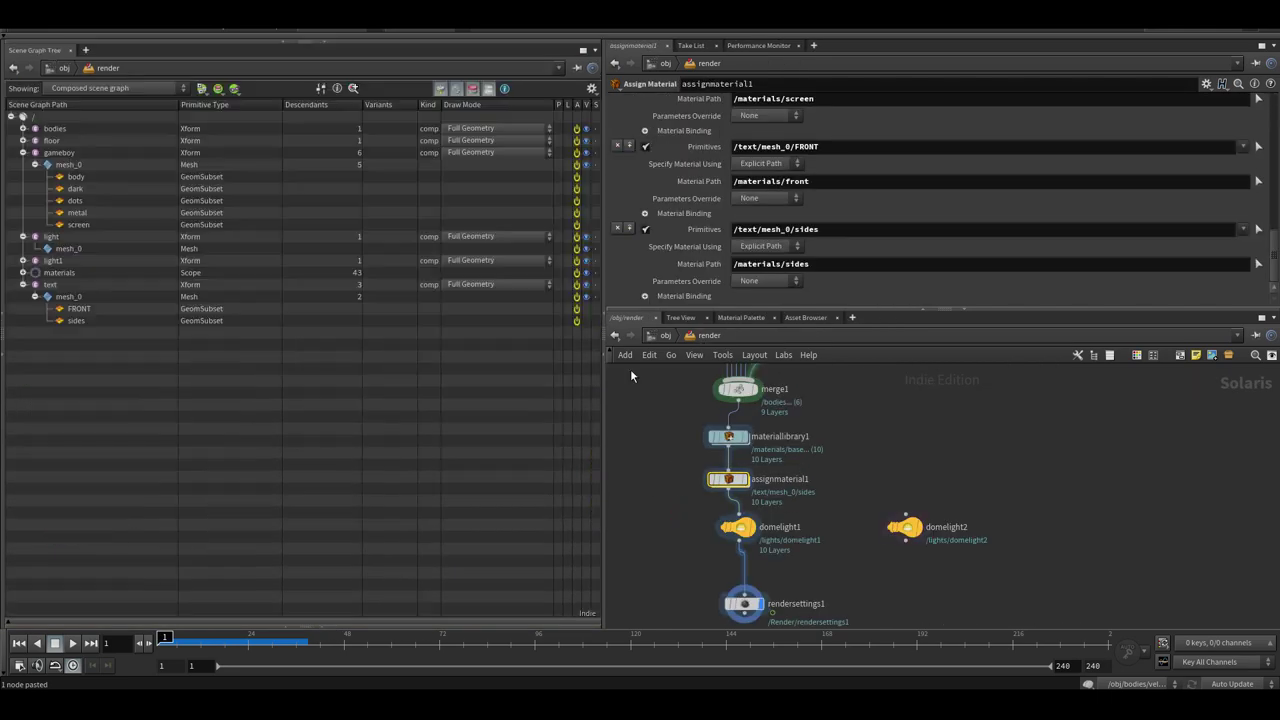
{"action": "left_click", "coordinate": [23, 262]}
{"action": "left_click", "coordinate": [60, 274]}
{"action": "left_click_drag", "start_coordinate": [1274, 226], "coordinate": [1277, 316]}
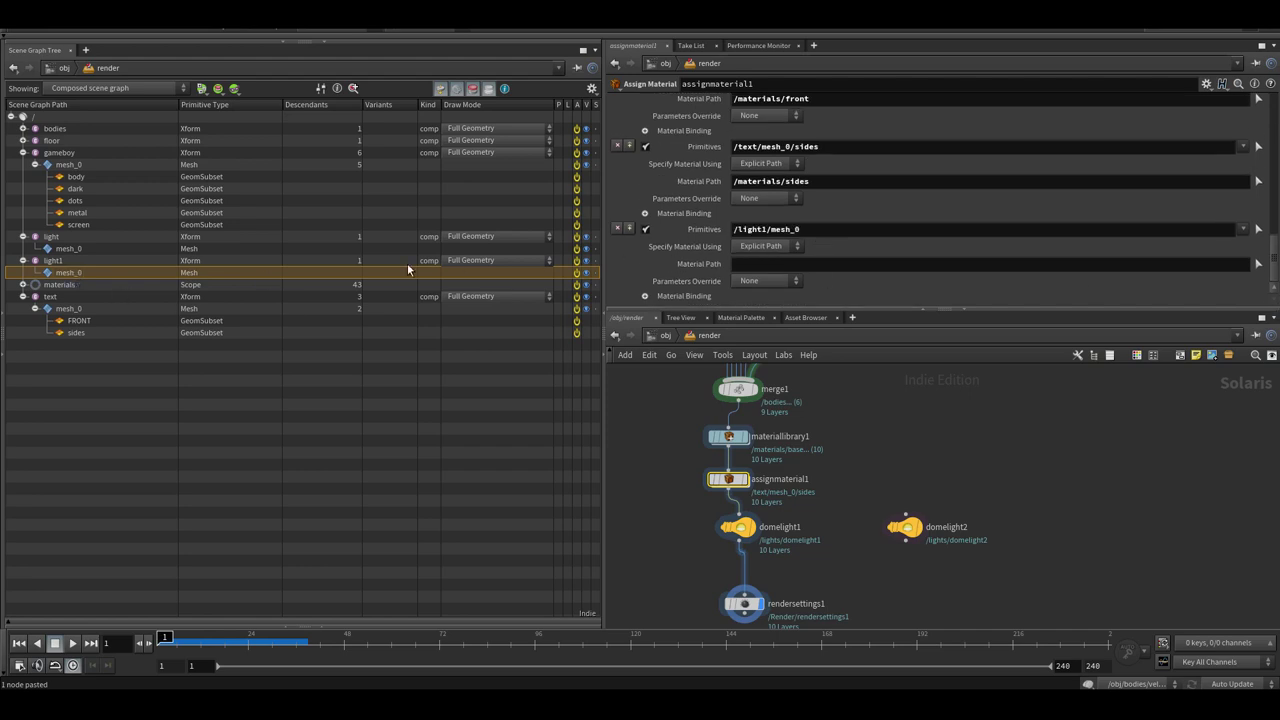
{"action": "left_click", "coordinate": [23, 285]}
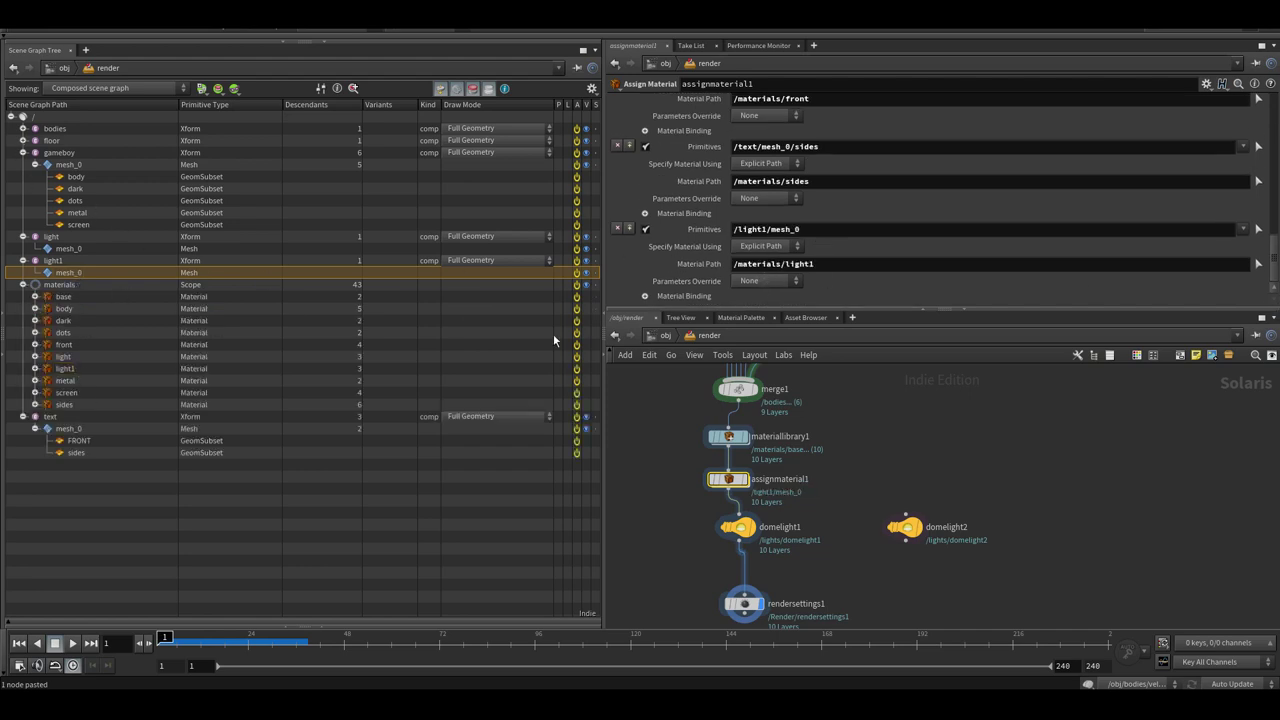
Restore the viewport and render with Octane to check the effect of the overhead light
{"action": "left_click", "coordinate": [323, 42]}
{"action": "left_click", "coordinate": [322, 267]}
{"action": "left_click", "coordinate": [512, 106]}
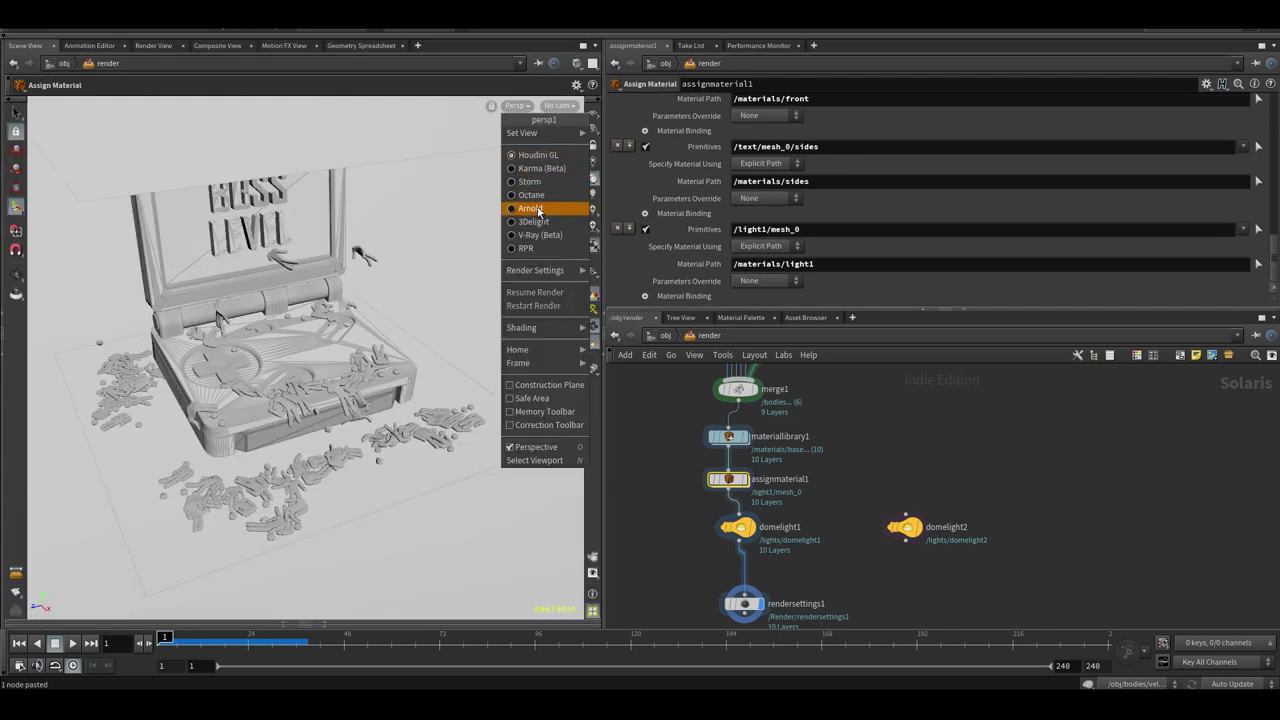
{"action": "left_click", "coordinate": [543, 198]}
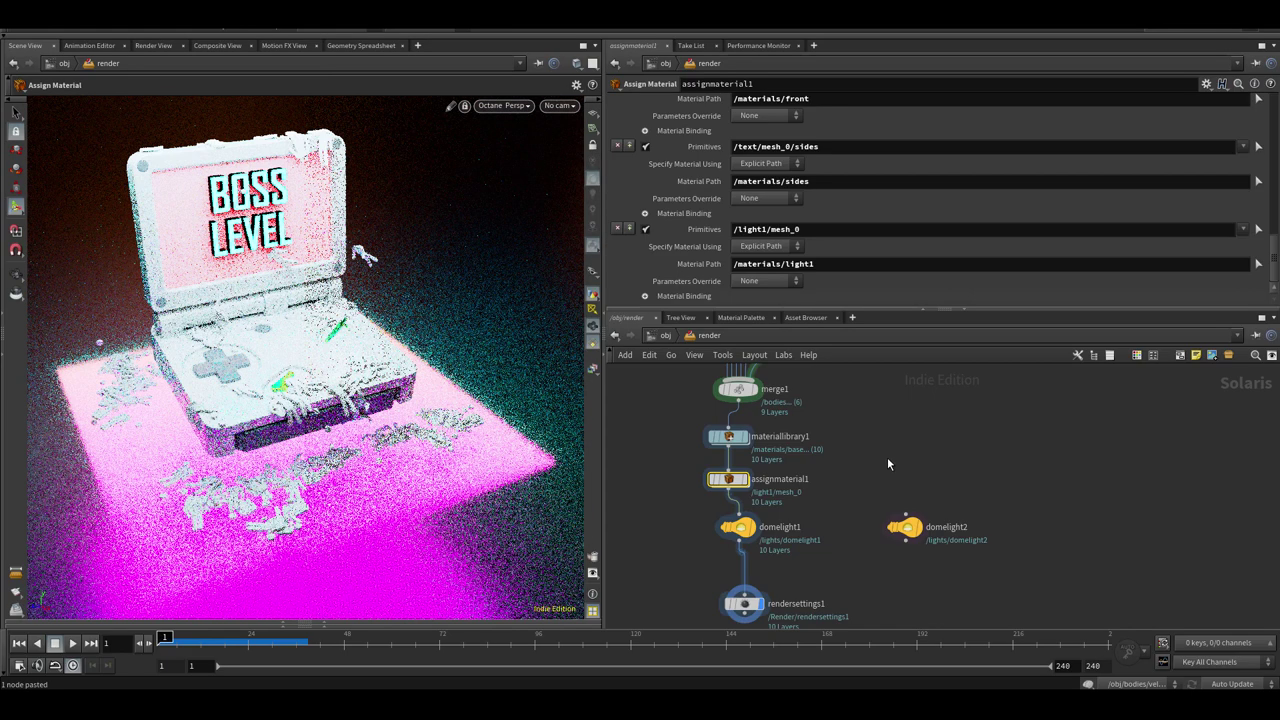
{"action": "middle_click_drag", "start_coordinate": [887, 457], "coordinate": [860, 472]}
{"action": "left_click", "coordinate": [908, 500]}
{"action": "scroll", "coordinate": [830, 514], "scroll_direction": "down", "scroll_amount": 2}
{"action": "scroll", "coordinate": [832, 518], "scroll_direction": "up", "scroll_amount": 1}
{"action": "middle_click_drag", "start_coordinate": [832, 521], "coordinate": [862, 505]}
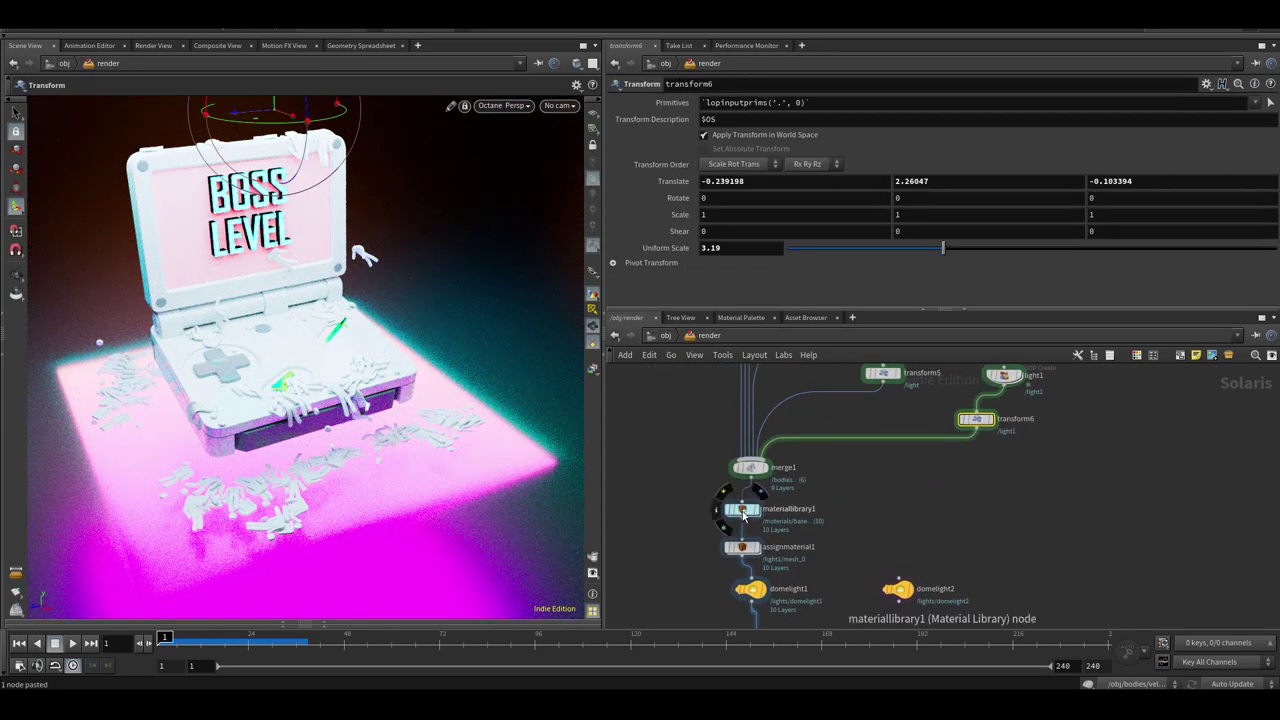
In the light1 material, set the Emission_BlackBody1 power to about 17.4 and try turning off Visible on diffuse
{"action": "double_click", "coordinate": [738, 509]}
{"action": "double_click", "coordinate": [710, 558]}
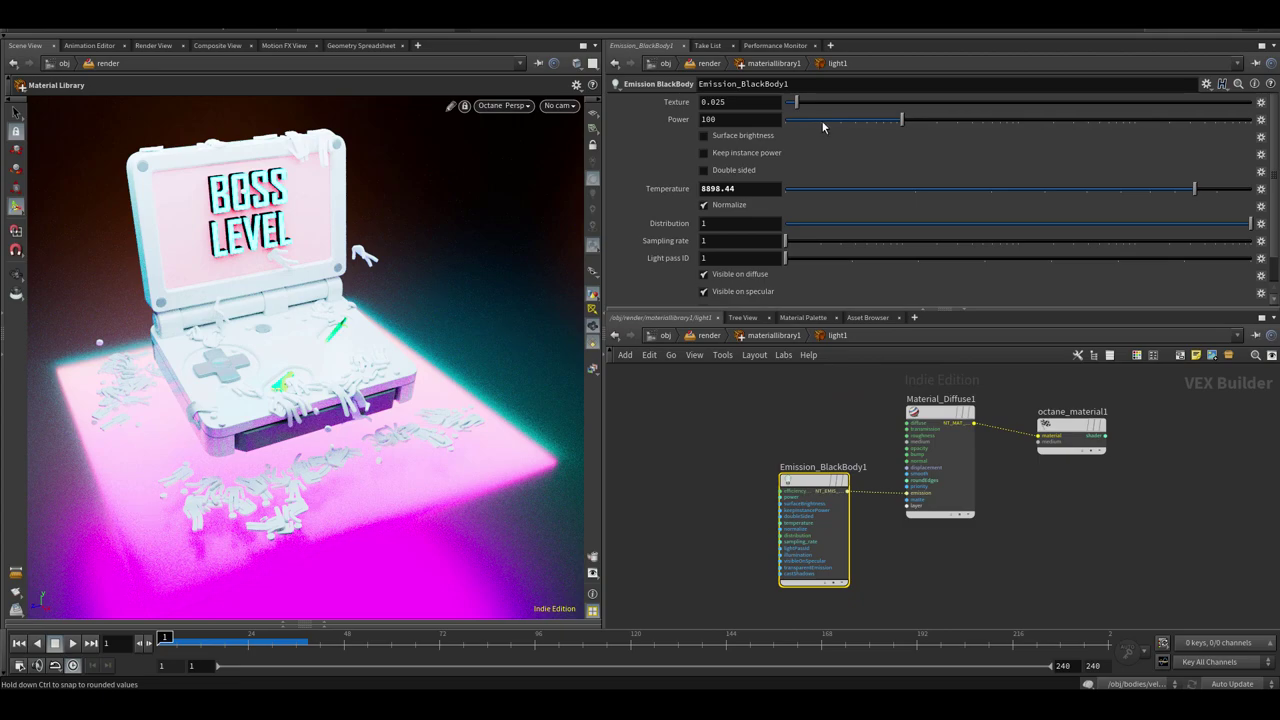
{"action": "left_click_drag", "start_coordinate": [823, 121], "coordinate": [812, 120]}
{"action": "left_click", "coordinate": [742, 276]}
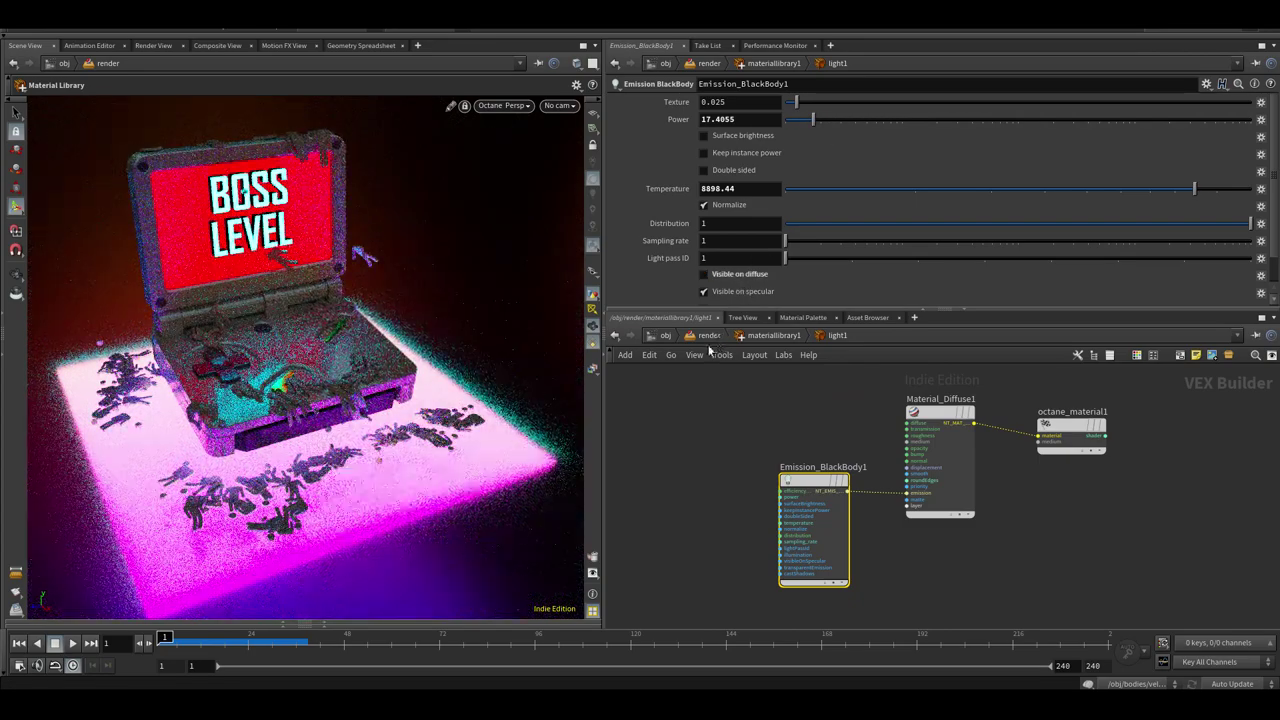
{"action": "left_click", "coordinate": [707, 337]}
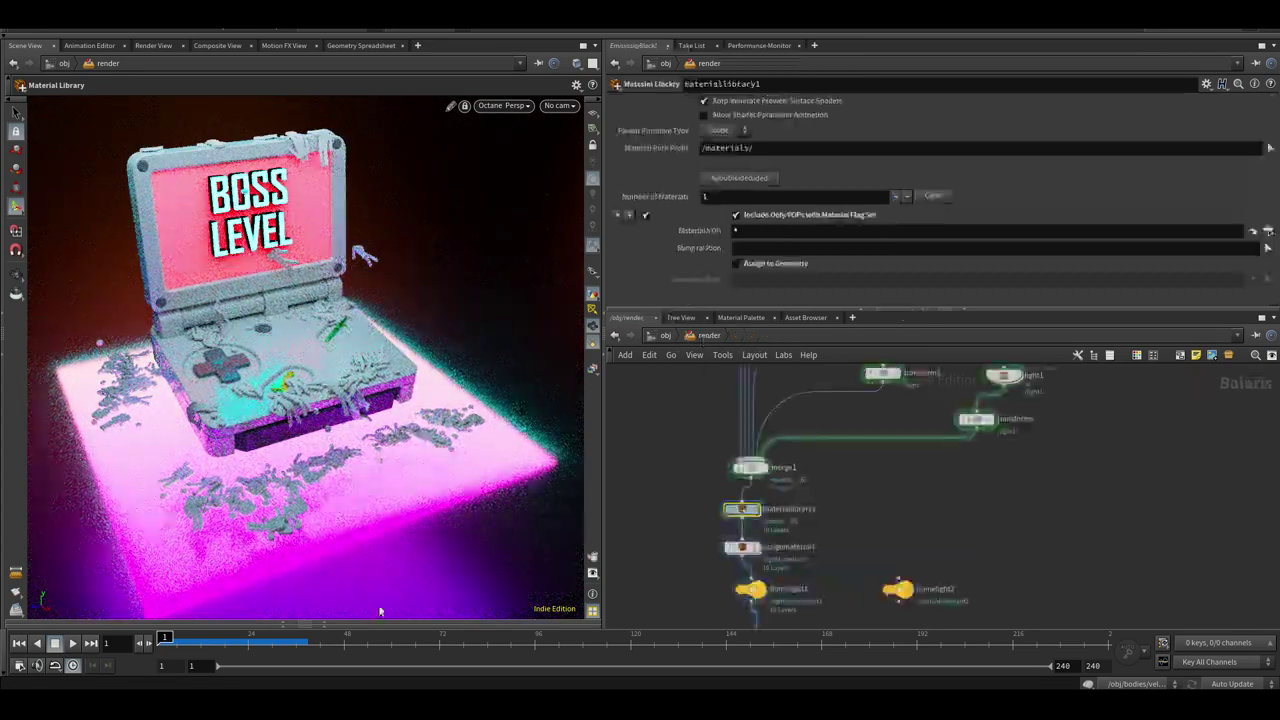
Resize the panes to reveal the scene graph tree and view the whole Game Boy with transform6 selected
{"action": "left_click_drag", "start_coordinate": [330, 623], "coordinate": [380, 403]}
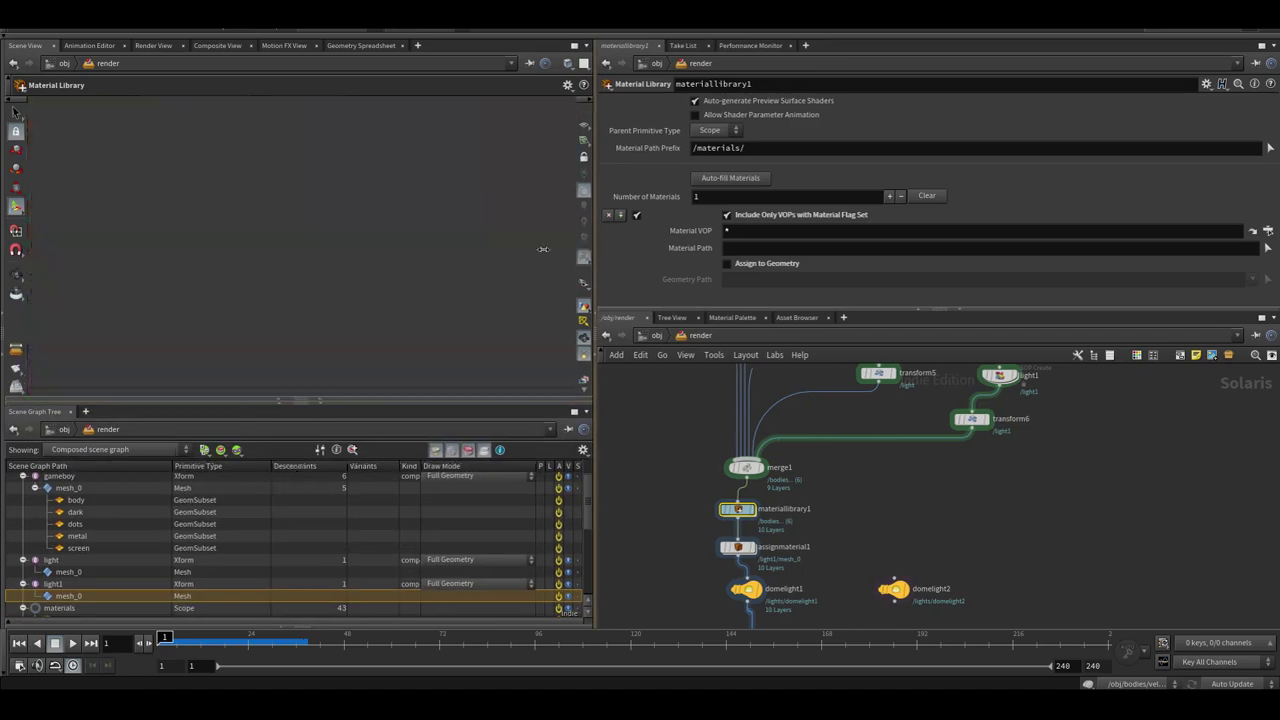
{"action": "left_click_drag", "start_coordinate": [604, 425], "coordinate": [446, 430]}
{"action": "middle_click_drag", "start_coordinate": [785, 476], "coordinate": [730, 526]}
{"action": "left_click", "coordinate": [843, 468]}
{"action": "right_click_drag", "start_coordinate": [320, 250], "coordinate": [250, 230], "text": "alt"}
{"action": "left_click_drag", "start_coordinate": [250, 230], "coordinate": [280, 245], "text": "alt"}
{"action": "middle_click_drag", "start_coordinate": [650, 545], "coordinate": [656, 494]}
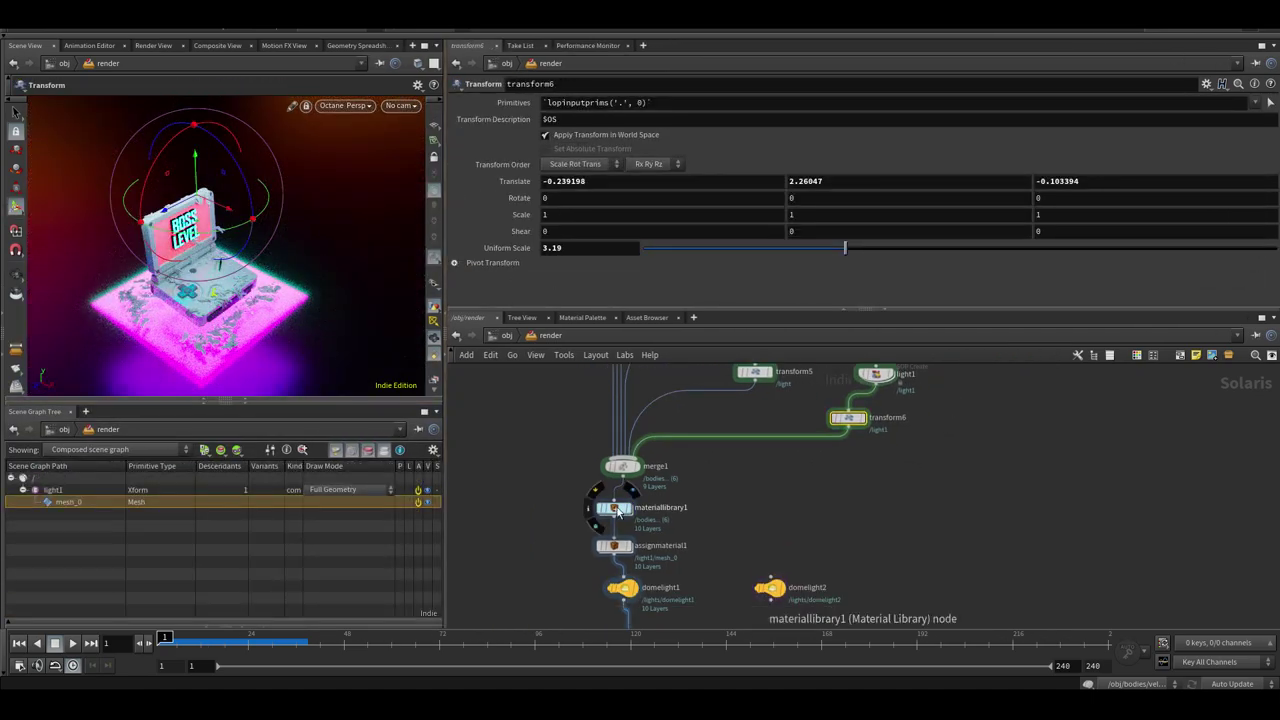
Set the opacity of the light1 material's Material_Diffuse1 to 1 and return to the render network
{"action": "left_click", "coordinate": [616, 510]}
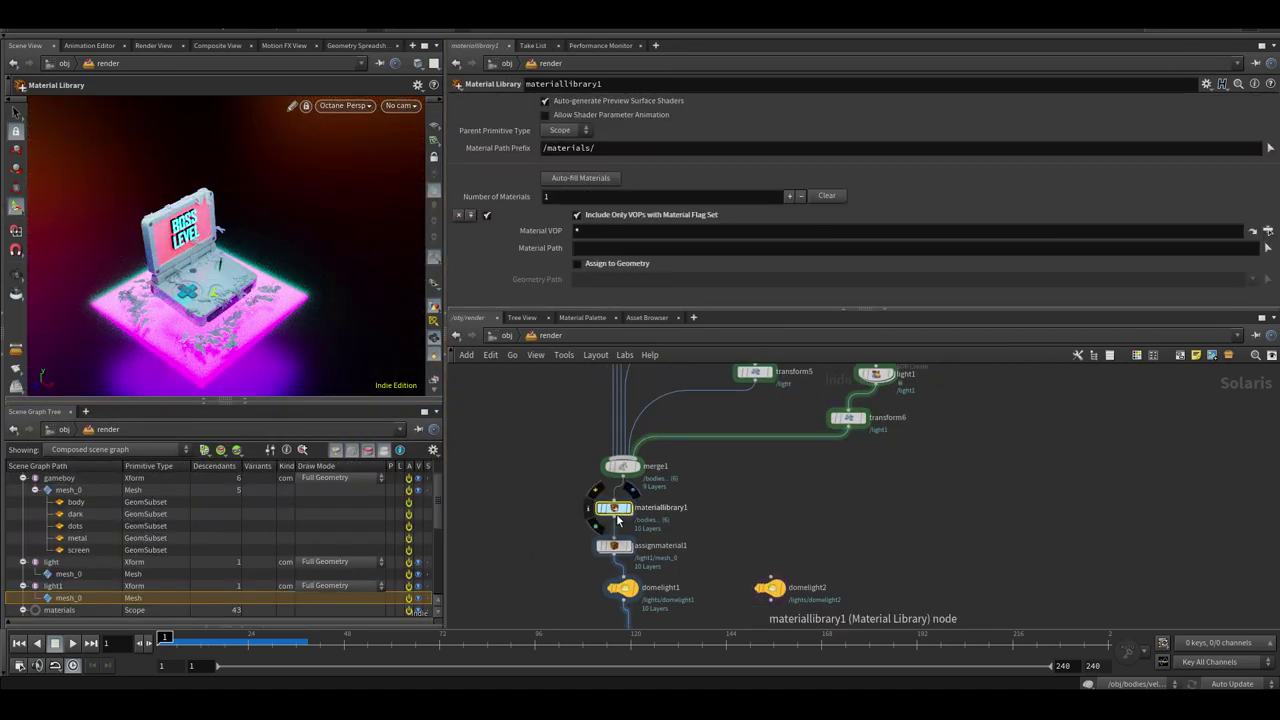
{"action": "key", "text": "i"}
{"action": "key", "text": "i"}
{"action": "left_click", "coordinate": [857, 412]}
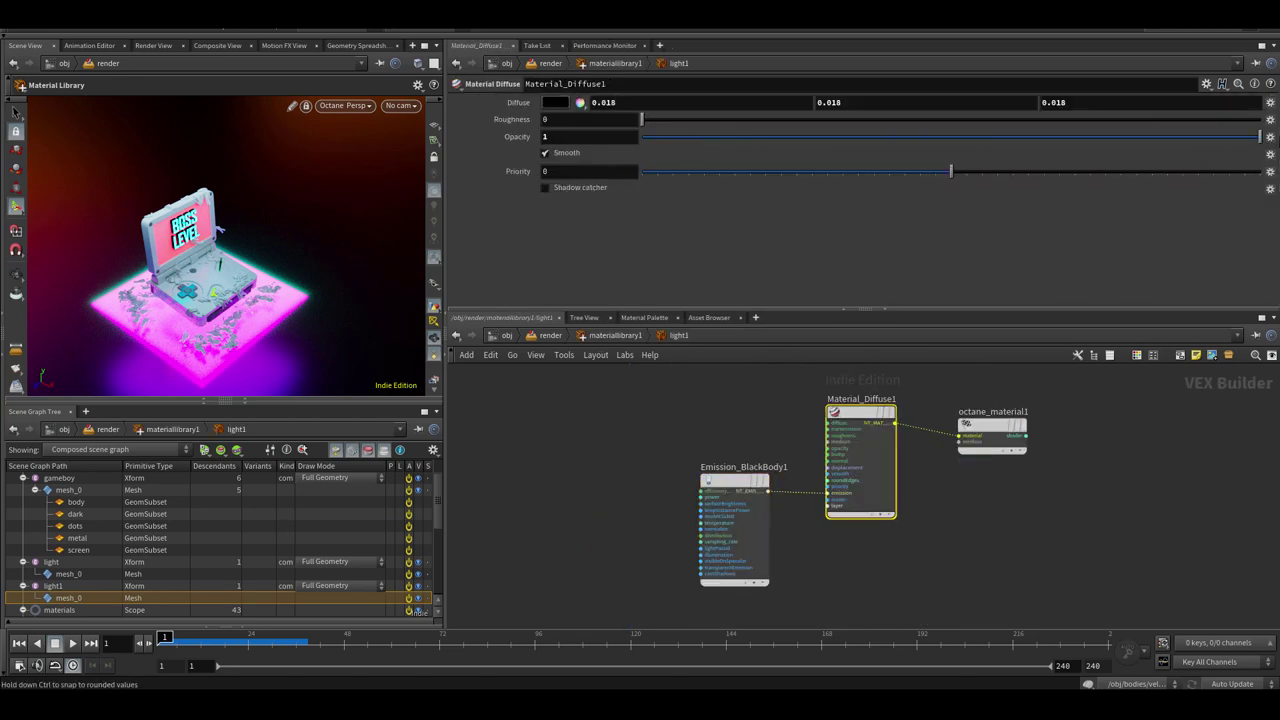
{"action": "left_click", "coordinate": [550, 335]}
Reposition the overhead light plane with transform6 and check the Game Boy from closer up
{"action": "left_click", "coordinate": [858, 422]}
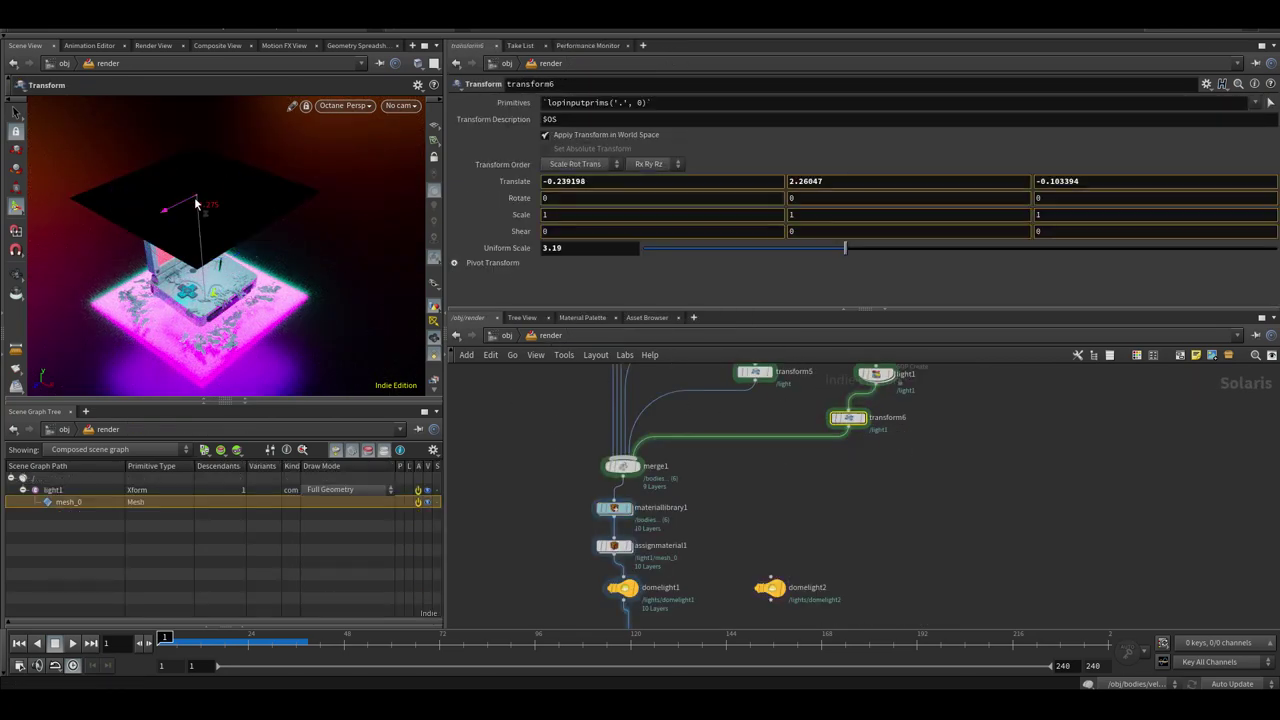
{"action": "left_click_drag", "start_coordinate": [232, 203], "coordinate": [208, 191]}
{"action": "left_click_drag", "start_coordinate": [290, 199], "coordinate": [254, 270]}
{"action": "scroll", "coordinate": [226, 228], "scroll_direction": "up", "scroll_amount": 5}
{"action": "scroll", "coordinate": [247, 281], "scroll_direction": "down", "scroll_amount": 2}
{"action": "middle_click_drag", "start_coordinate": [753, 491], "coordinate": [746, 512]}
Adjust the light1 material's settings inside materiallibrary1 and return to the list of materials
{"action": "double_click", "coordinate": [613, 530]}
{"action": "left_click_drag", "start_coordinate": [589, 153], "coordinate": [588, 158]}
{"action": "left_click_drag", "start_coordinate": [646, 408], "coordinate": [714, 498]}
{"action": "left_click", "coordinate": [588, 275]}
{"action": "left_click_drag", "start_coordinate": [597, 432], "coordinate": [603, 466]}
{"action": "left_click", "coordinate": [602, 339]}
{"action": "middle_click_drag", "start_coordinate": [603, 466], "coordinate": [548, 526]}
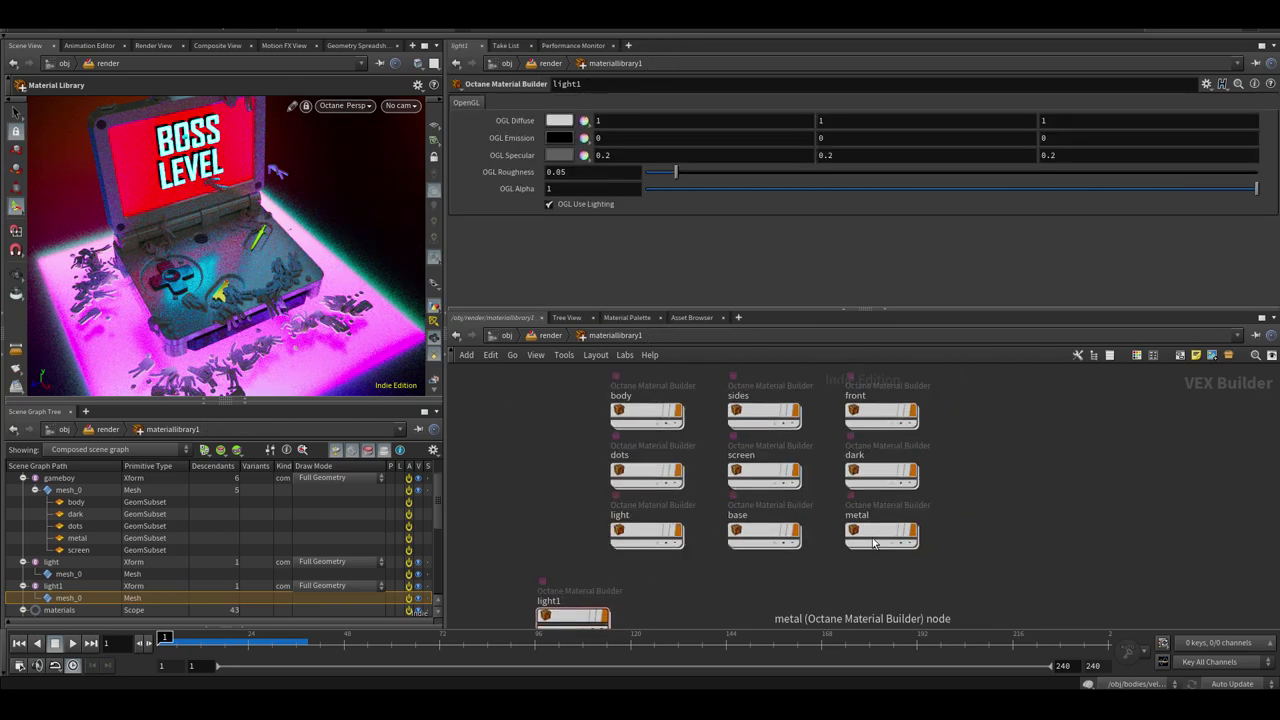
Adjust the metal material so its yellow parts turn red-orange, and return to the render network
{"action": "double_click", "coordinate": [875, 537]}
{"action": "left_click_drag", "start_coordinate": [841, 502], "coordinate": [773, 528]}
{"action": "left_click_drag", "start_coordinate": [705, 309], "coordinate": [705, 384]}
{"action": "mouse_move", "coordinate": [731, 295]}
{"action": "left_mouse_down"}
{"action": "mouse_move", "coordinate": [705, 297]}
{"action": "mouse_move", "coordinate": [728, 296]}
{"action": "left_mouse_up"}
{"action": "left_click", "coordinate": [566, 409]}
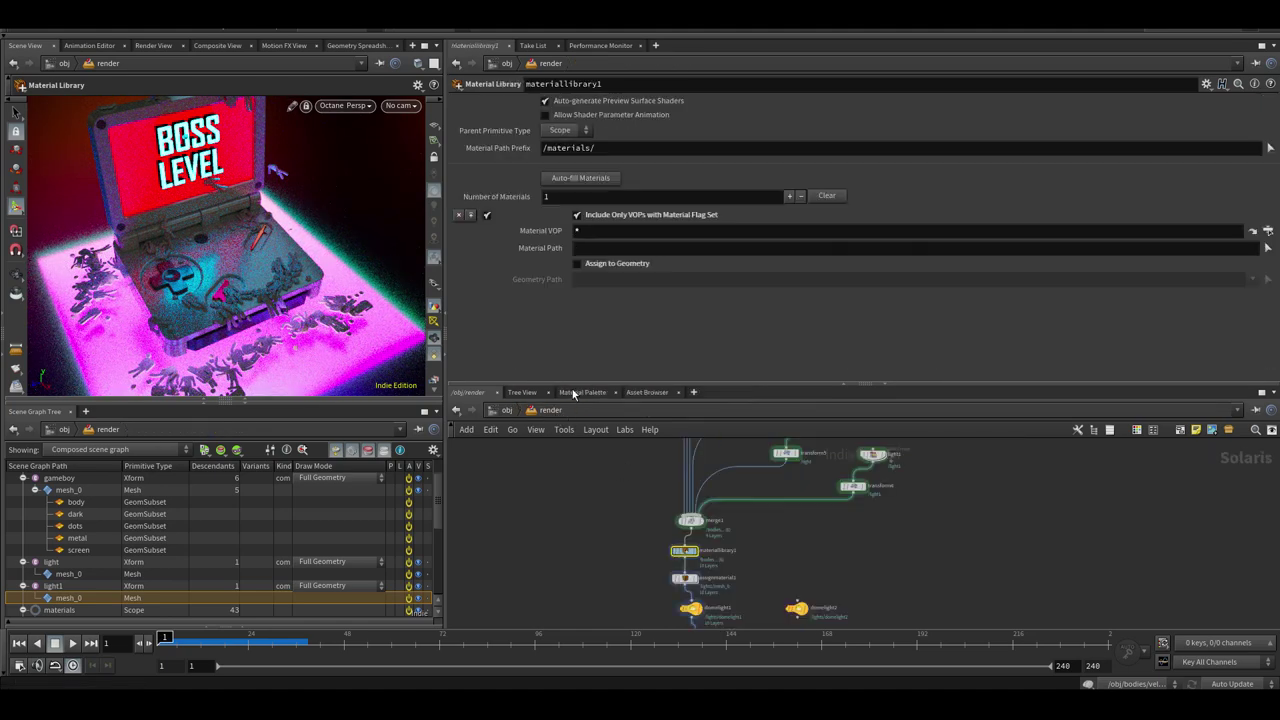
Enlarge the viewport around the Game Boy and switch its renderer to Houdini GL
{"action": "left_click", "coordinate": [246, 402]}
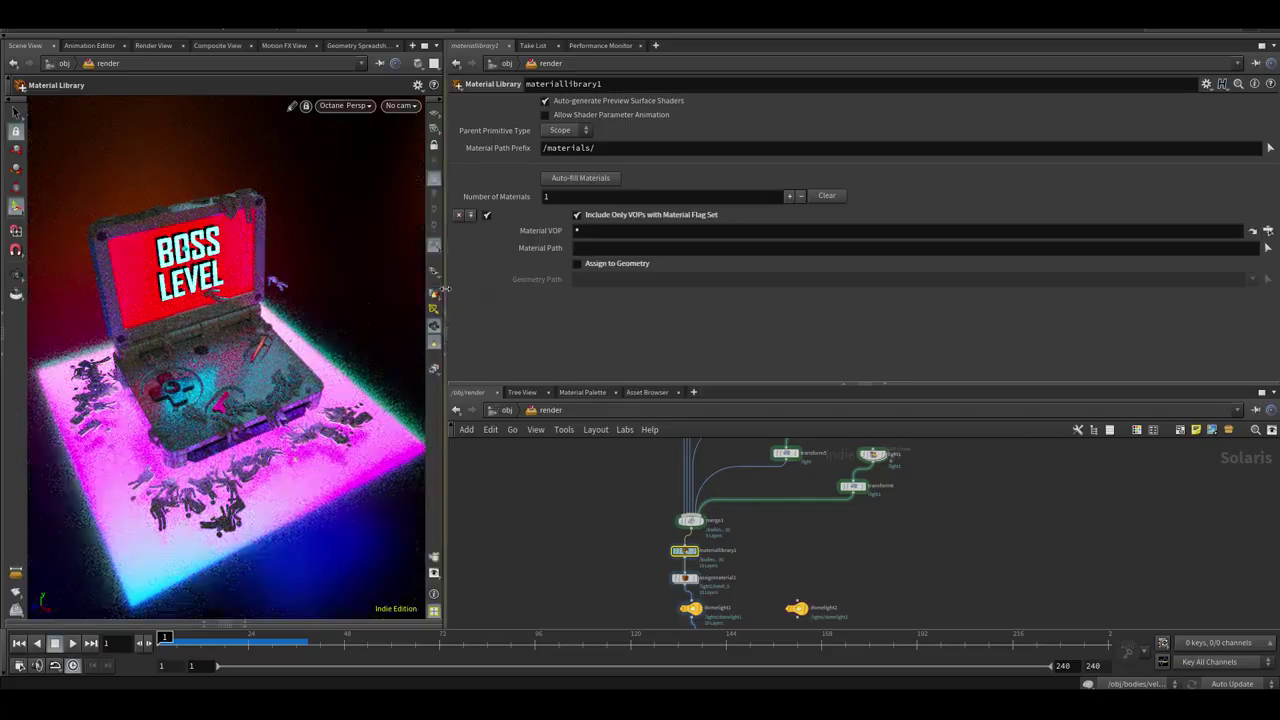
{"action": "left_click_drag", "start_coordinate": [446, 303], "coordinate": [583, 318]}
{"action": "mouse_move", "coordinate": [322, 318]}
{"action": "left_mouse_down", "text": "alt"}
{"action": "mouse_move", "coordinate": [303, 294]}
{"action": "mouse_move", "coordinate": [297, 319]}
{"action": "left_mouse_up", "text": "alt"}
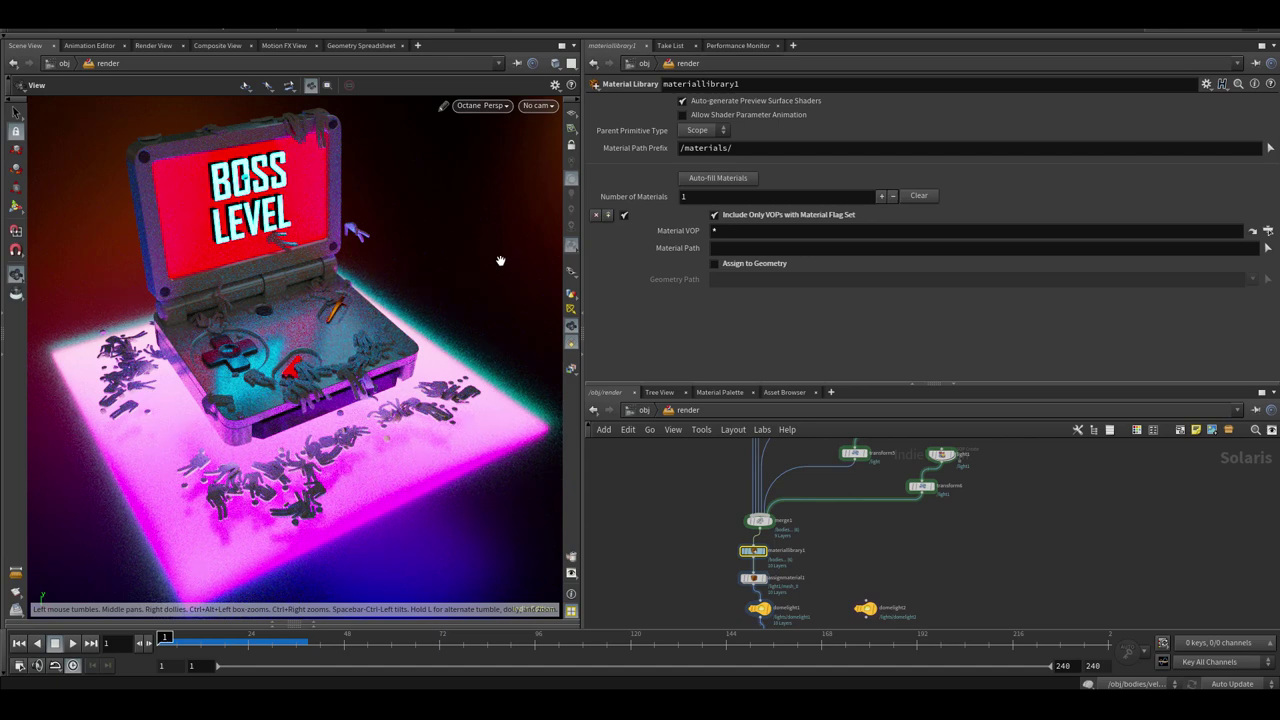
{"action": "left_click", "coordinate": [503, 108]}
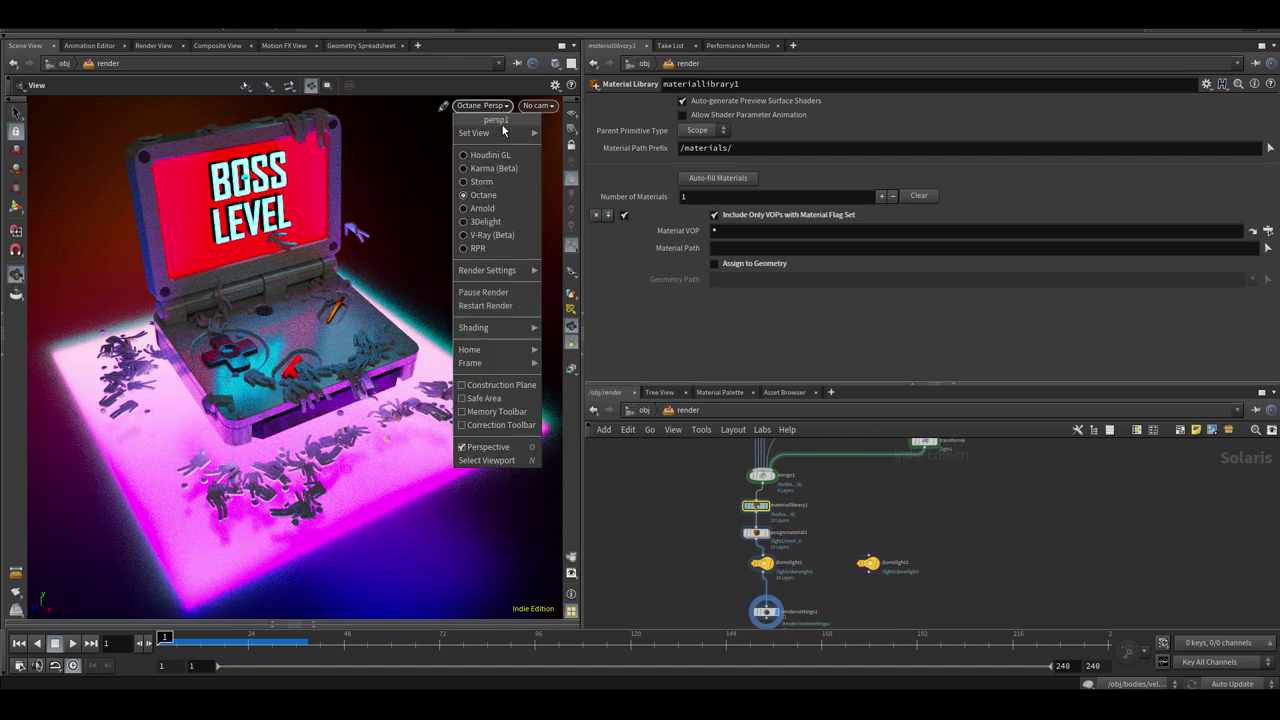
{"action": "left_click", "coordinate": [490, 155]}
{"action": "left_click_drag", "start_coordinate": [373, 514], "coordinate": [340, 396]}
{"action": "left_click_drag", "start_coordinate": [369, 512], "coordinate": [369, 406]}
{"action": "scroll", "coordinate": [804, 492], "scroll_direction": "up", "scroll_amount": 3}
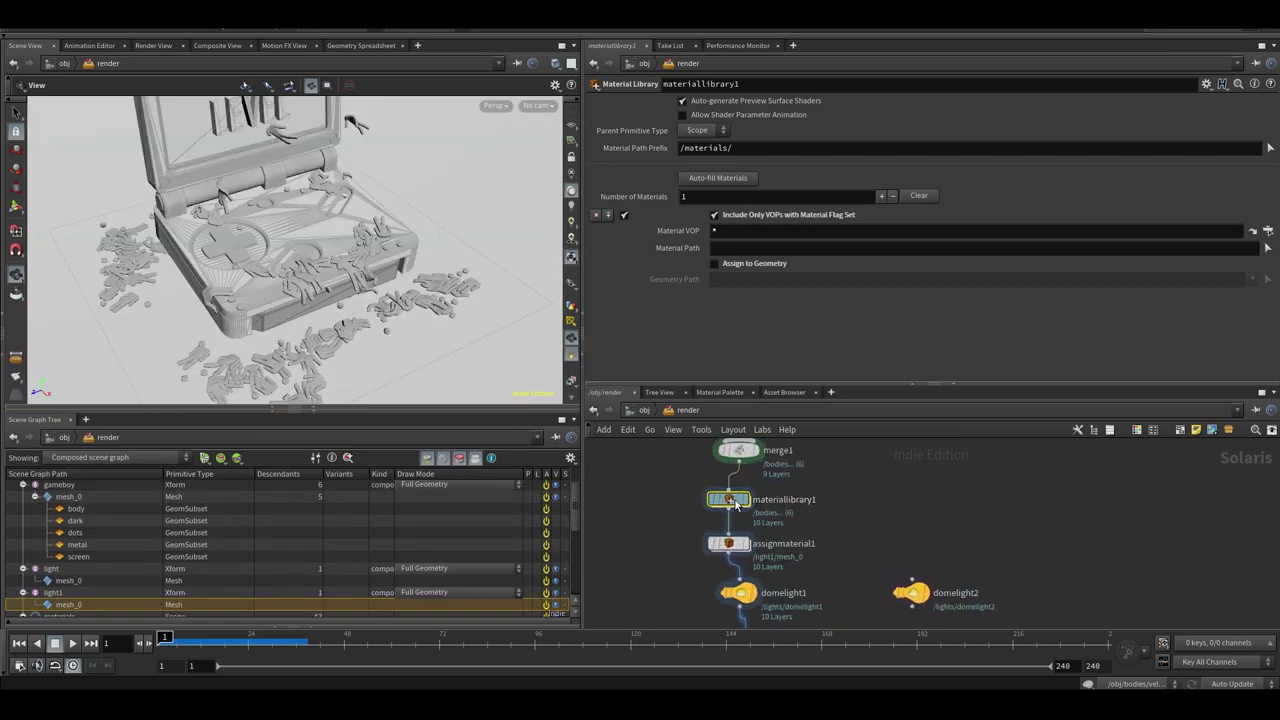
Duplicate the dark material inside materiallibrary1 and return to the render network
{"action": "double_click", "coordinate": [729, 500]}
{"action": "left_click", "coordinate": [776, 474]}
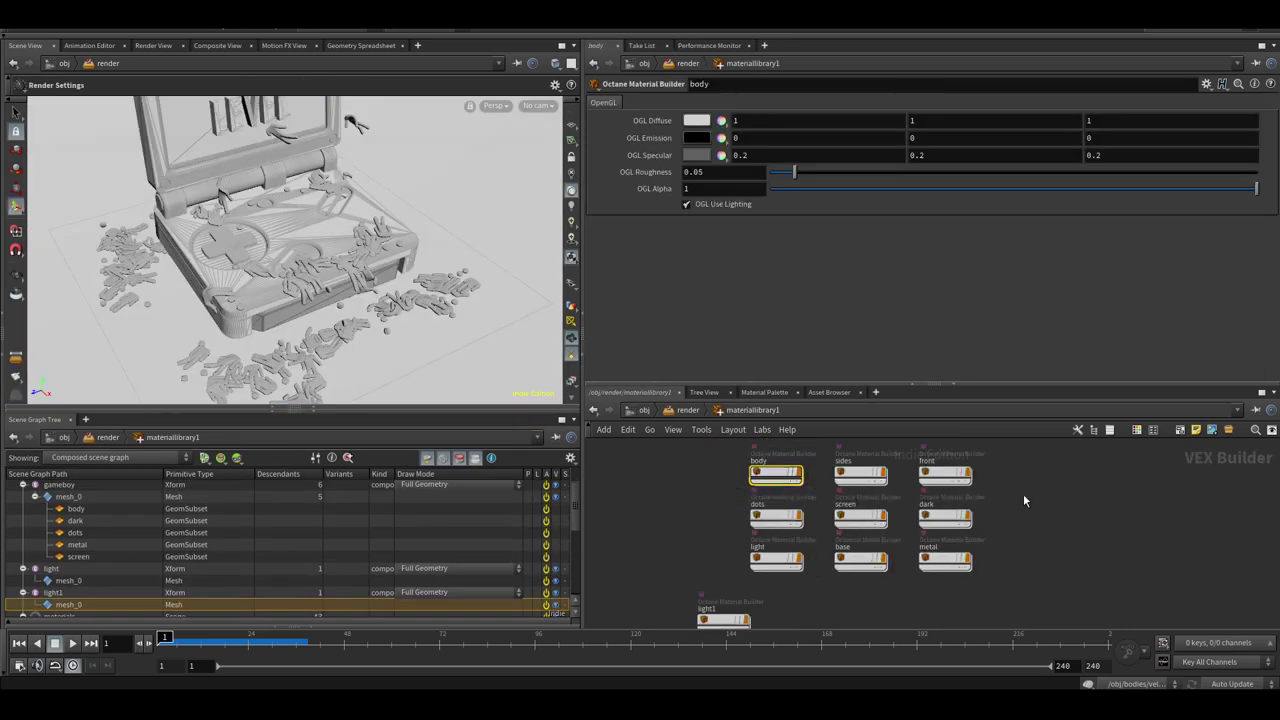
{"action": "key", "text": "ctrl+c"}
{"action": "key", "text": "ctrl+v"}
{"action": "left_click", "coordinate": [687, 410]}
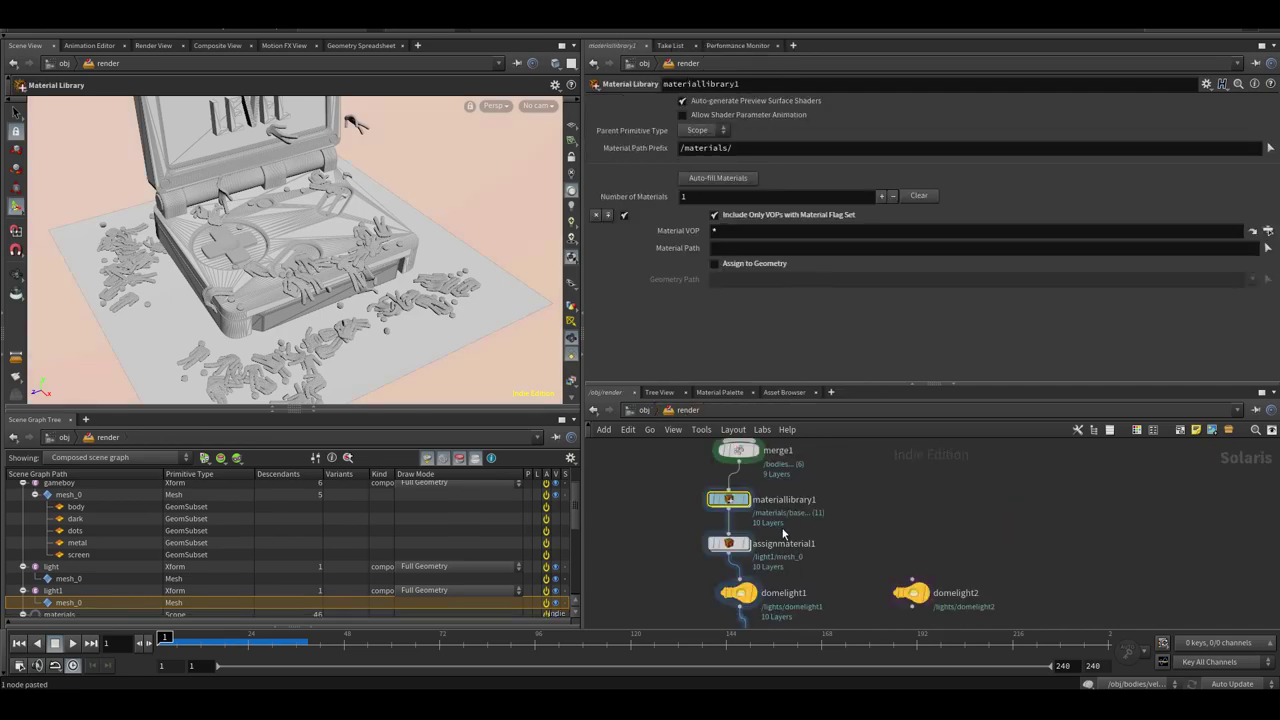
Assign /materials/dark1 to /bodies/mesh_0 in a free entry of assignmaterial1
{"action": "left_click", "coordinate": [279, 409]}
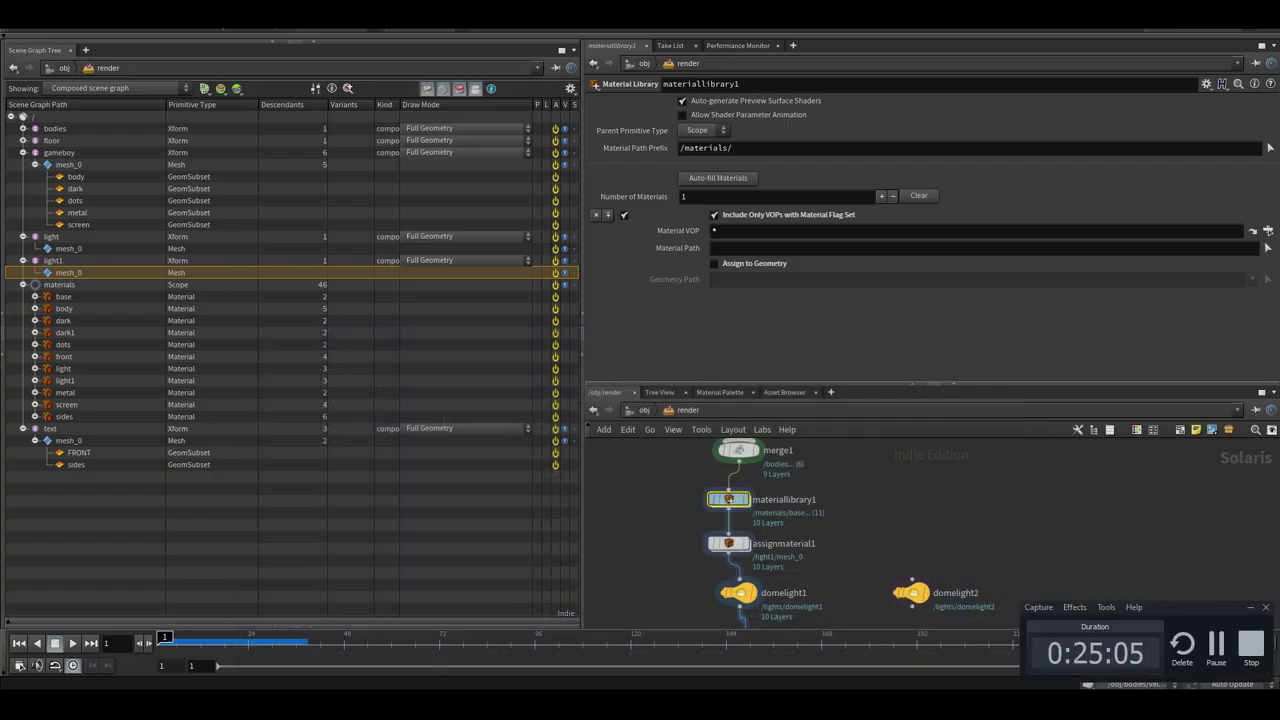
{"action": "left_click", "coordinate": [728, 543]}
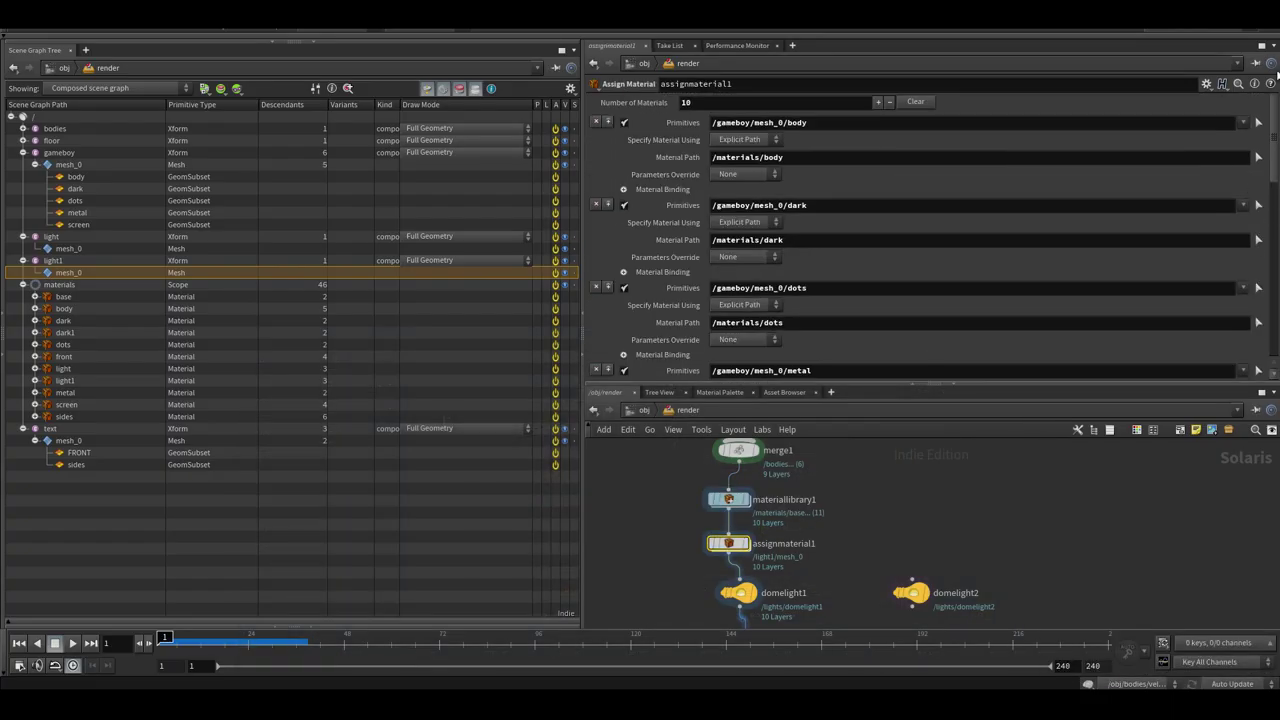
{"action": "left_click_drag", "start_coordinate": [1273, 167], "coordinate": [1272, 361]}
{"action": "left_click", "coordinate": [23, 285]}
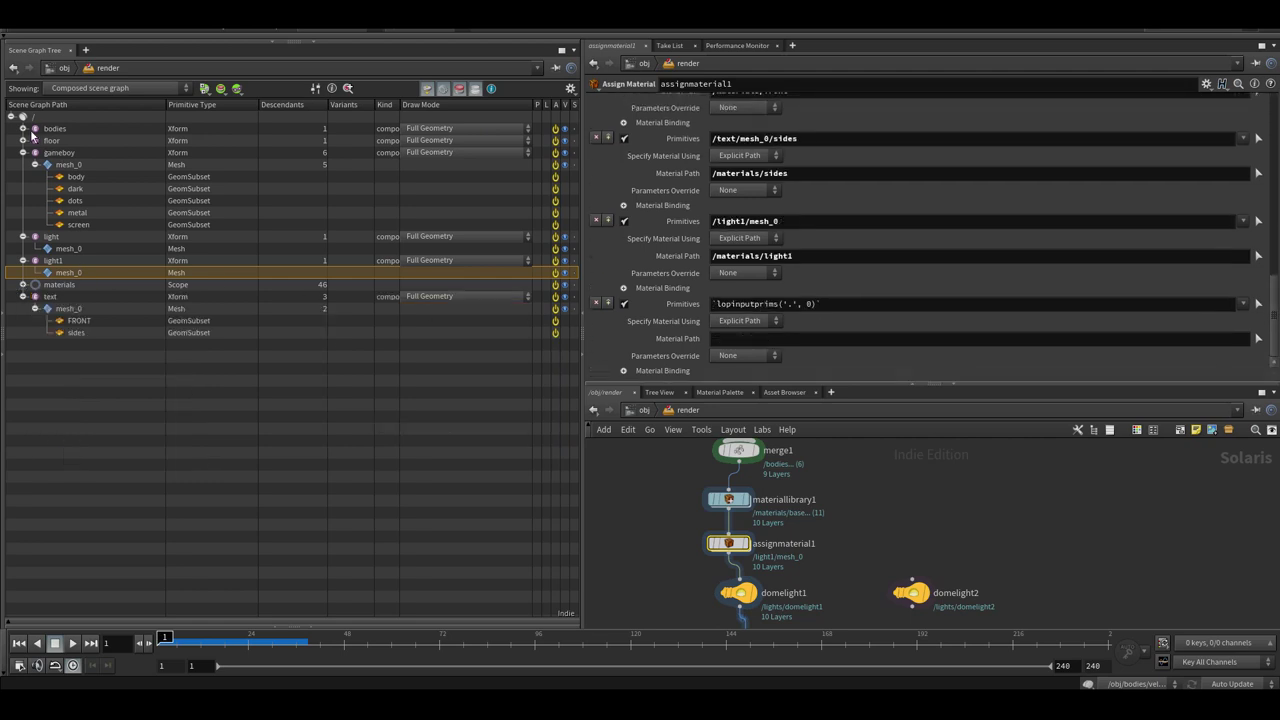
{"action": "left_click", "coordinate": [23, 129]}
{"action": "left_click_drag", "start_coordinate": [67, 141], "coordinate": [334, 198]}
{"action": "left_click", "coordinate": [23, 296]}
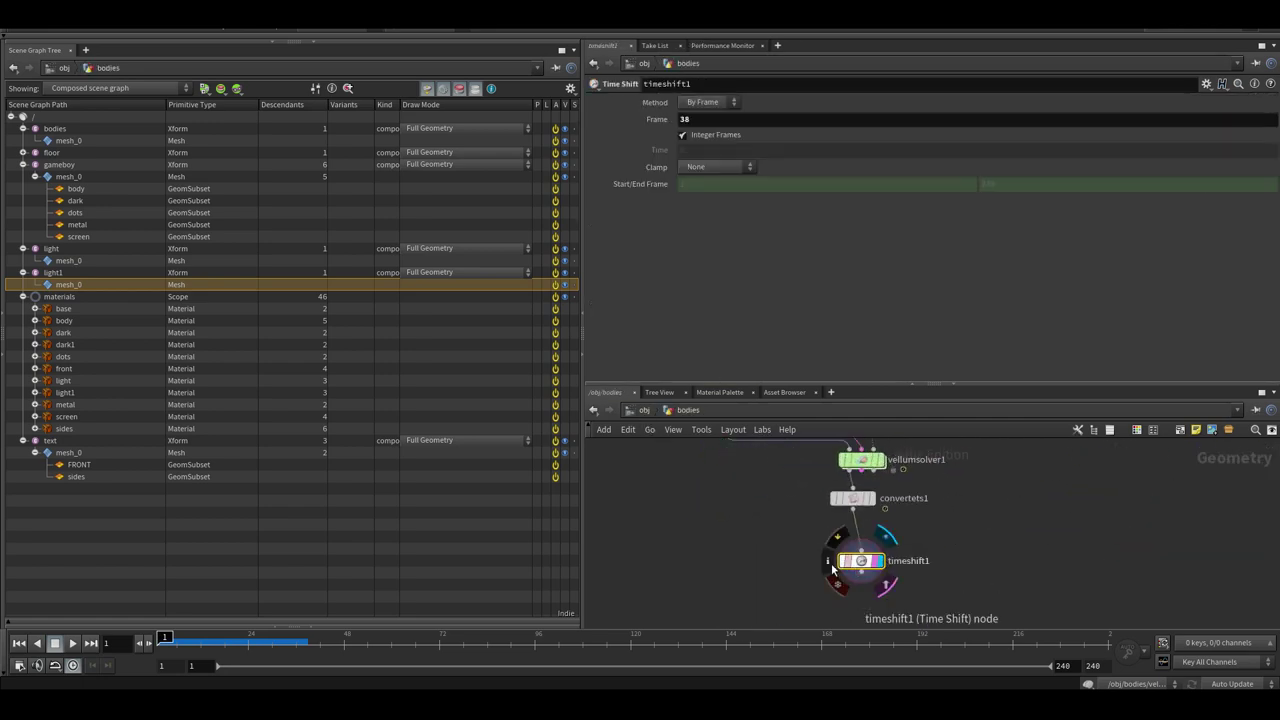
Add an attribute delete node after timeshift1 in the bodies network, with * as its attribute pattern
{"action": "middle_click", "coordinate": [806, 561]}
{"action": "key", "text": "Tab"}
{"action": "type", "text": "del"}
{"action": "left_click", "coordinate": [935, 106]}
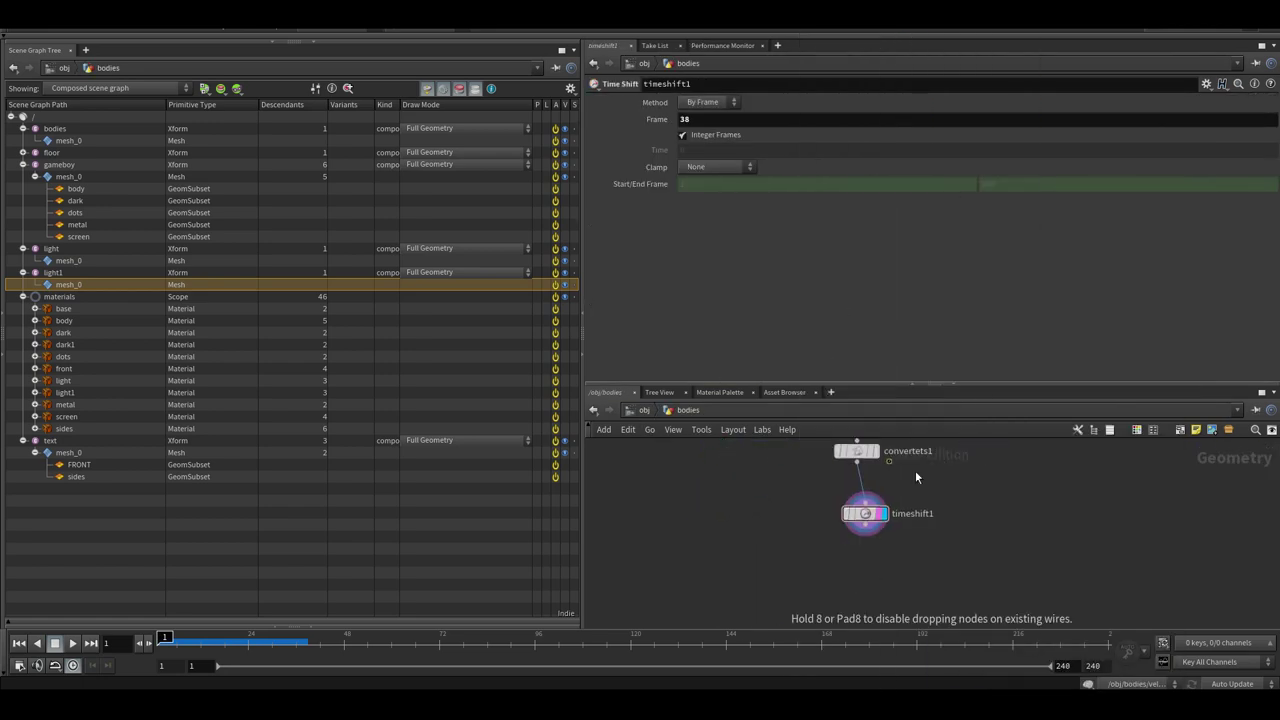
{"action": "left_click", "coordinate": [870, 565]}
{"action": "left_click", "coordinate": [1270, 131]}
{"action": "left_click", "coordinate": [1186, 131]}
{"action": "type", "text": "*"}
{"action": "key", "text": "Return"}
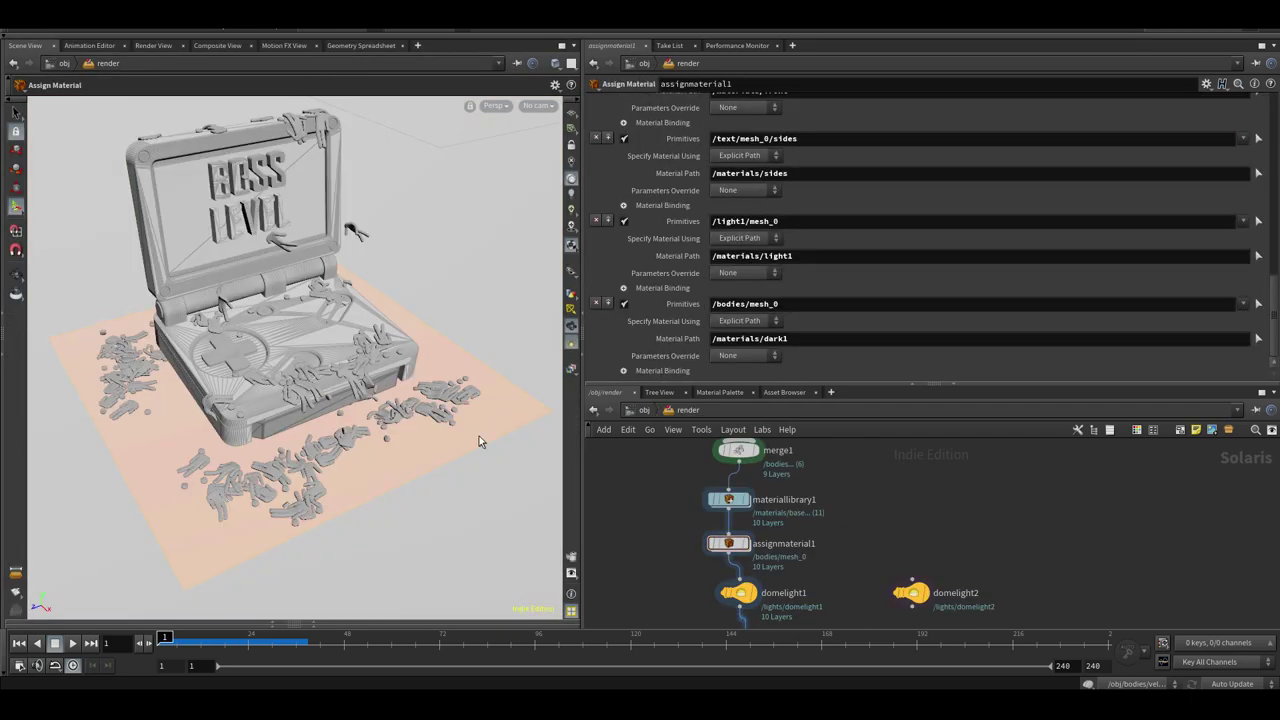
Switch the viewport renderer to Octane and save the scene
{"action": "left_click", "coordinate": [483, 105]}
{"action": "left_click", "coordinate": [520, 198]}
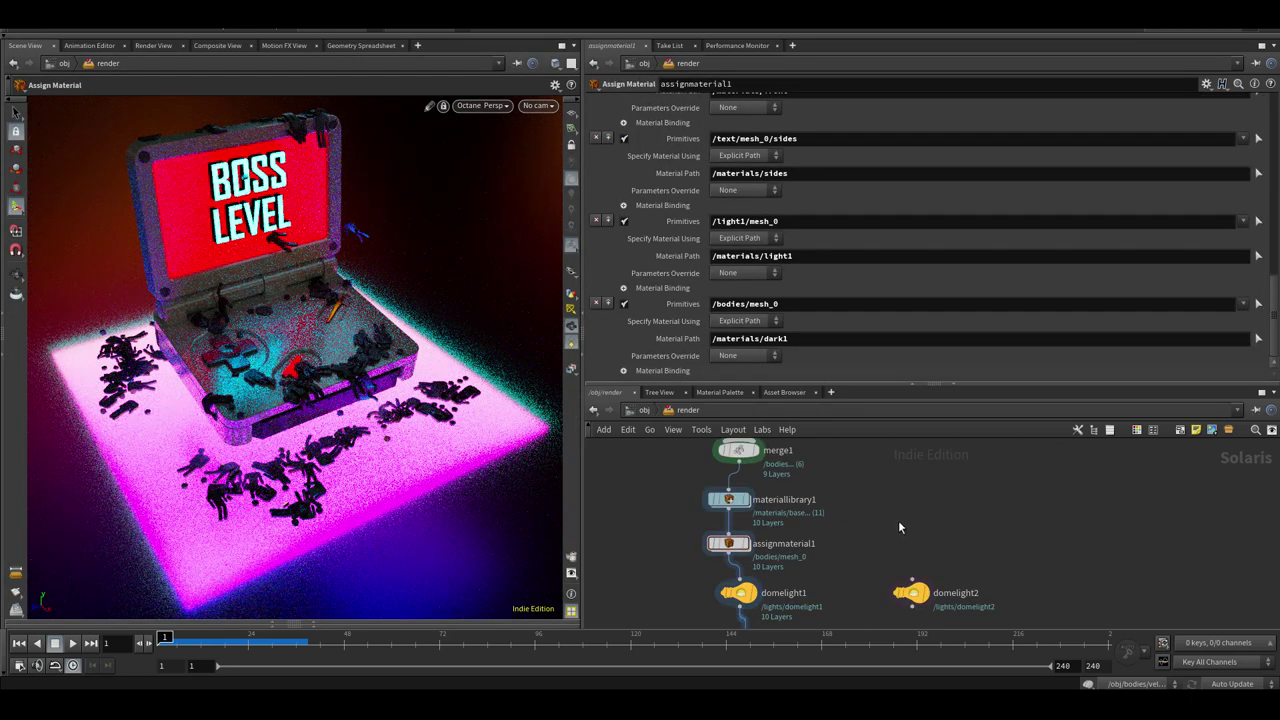
{"action": "key", "text": "ctrl+s"}
In dark1's Material_Glossy1, raise the film width to about 0.445 and the index of refraction to about 2.227
{"action": "double_click", "coordinate": [733, 500]}
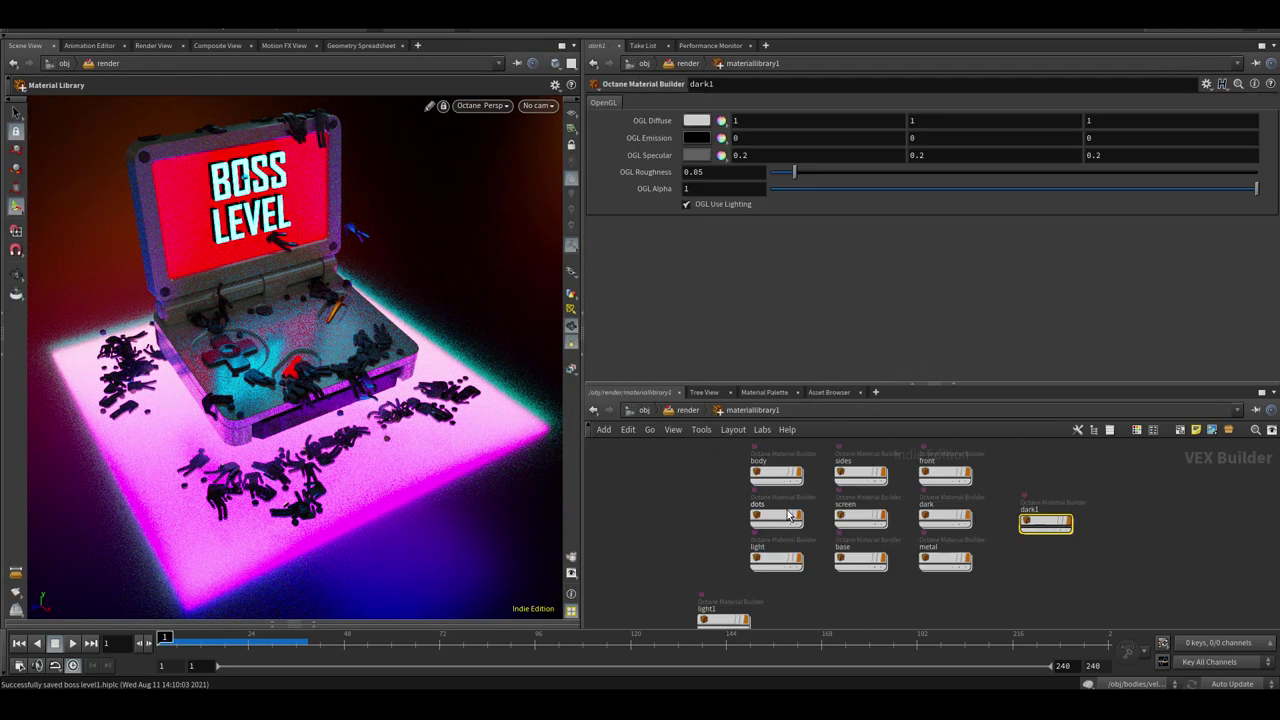
{"action": "double_click", "coordinate": [1047, 522]}
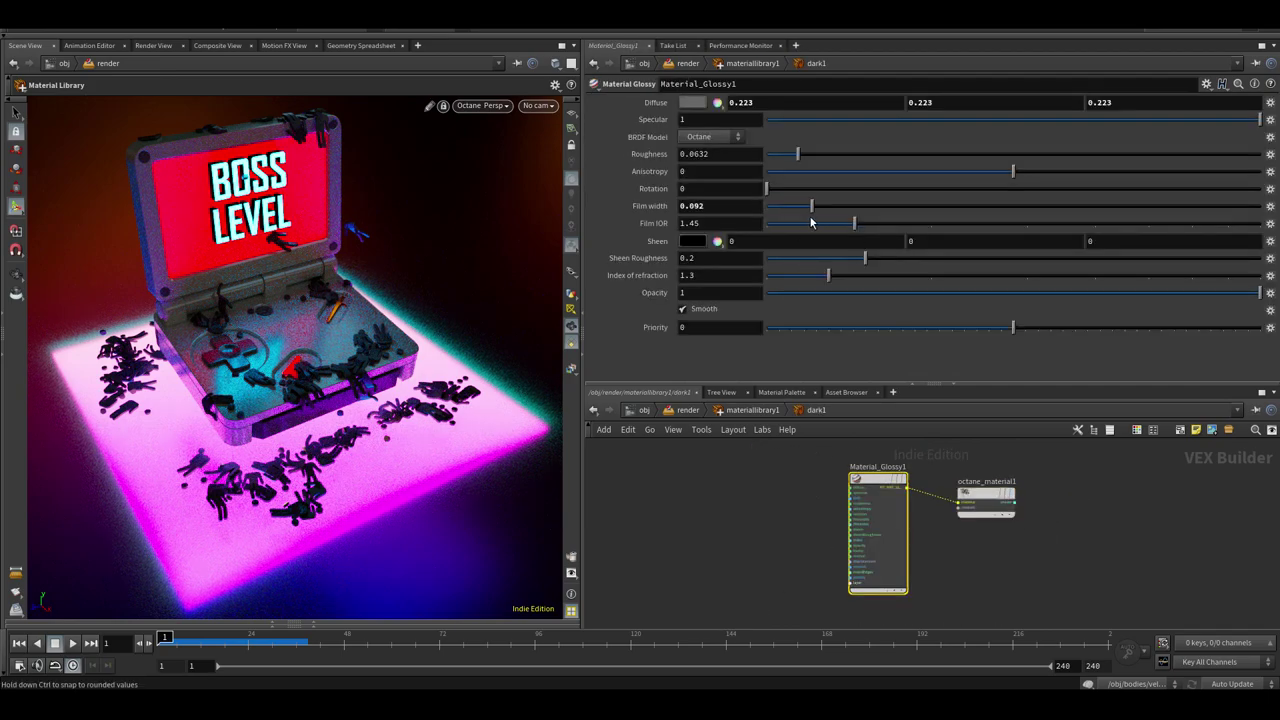
{"action": "left_click_drag", "start_coordinate": [812, 207], "coordinate": [879, 206]}
{"action": "left_click_drag", "start_coordinate": [984, 277], "coordinate": [956, 274]}
{"action": "left_click_drag", "start_coordinate": [855, 209], "coordinate": [966, 207]}
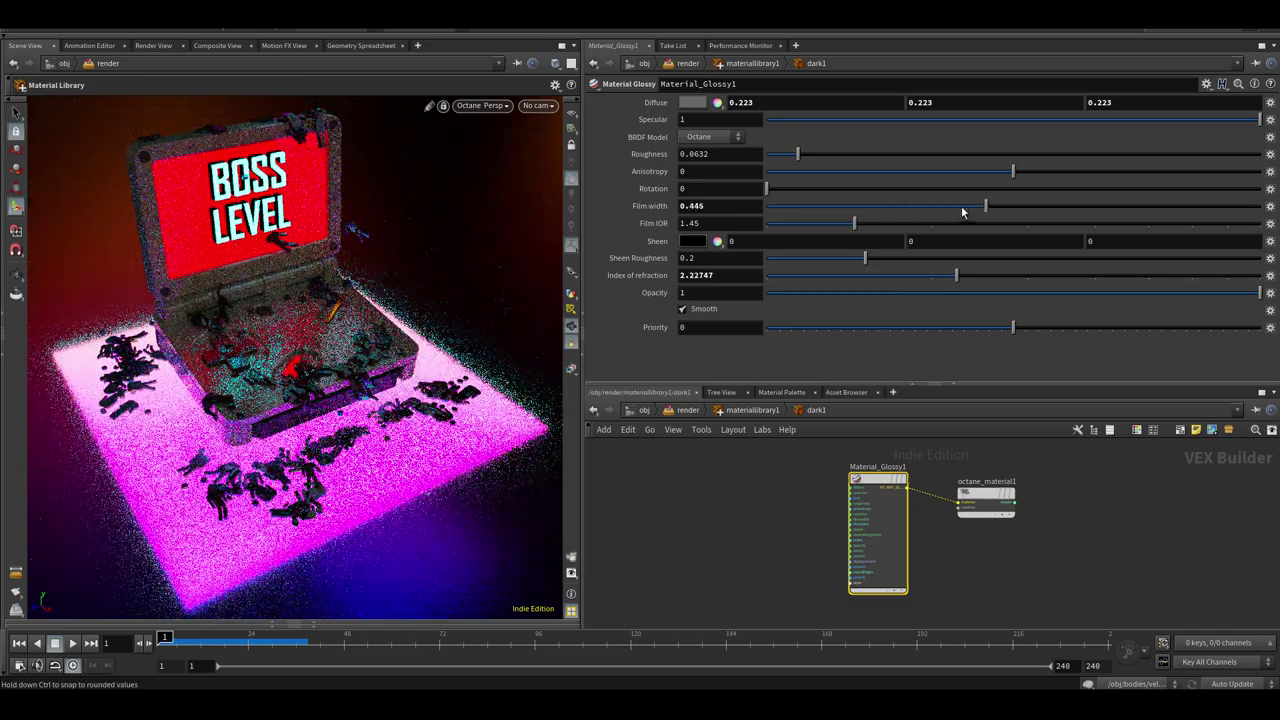
Set dark1's diffuse to 0.234 grey and its film width to 0.219, and return to the render network
{"action": "left_click", "coordinate": [717, 102]}
{"action": "left_click_drag", "start_coordinate": [712, 231], "coordinate": [764, 229]}
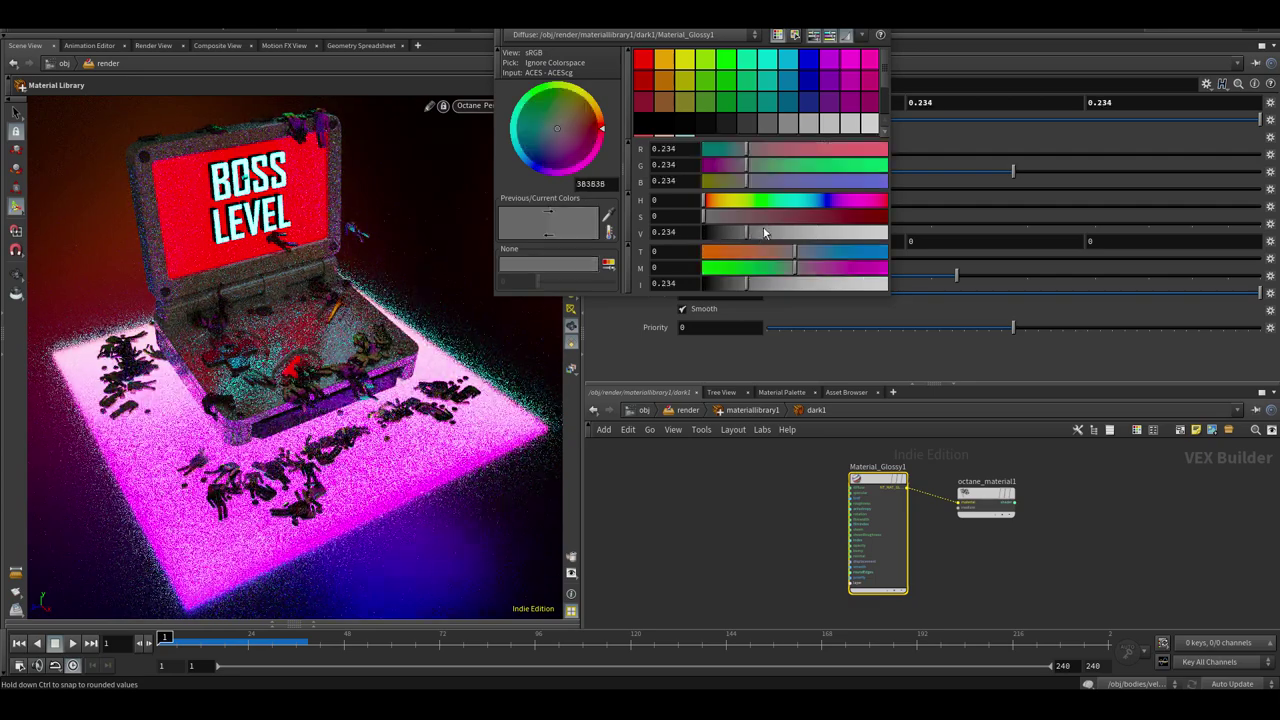
{"action": "left_click", "coordinate": [879, 20]}
{"action": "left_click_drag", "start_coordinate": [851, 216], "coordinate": [870, 220]}
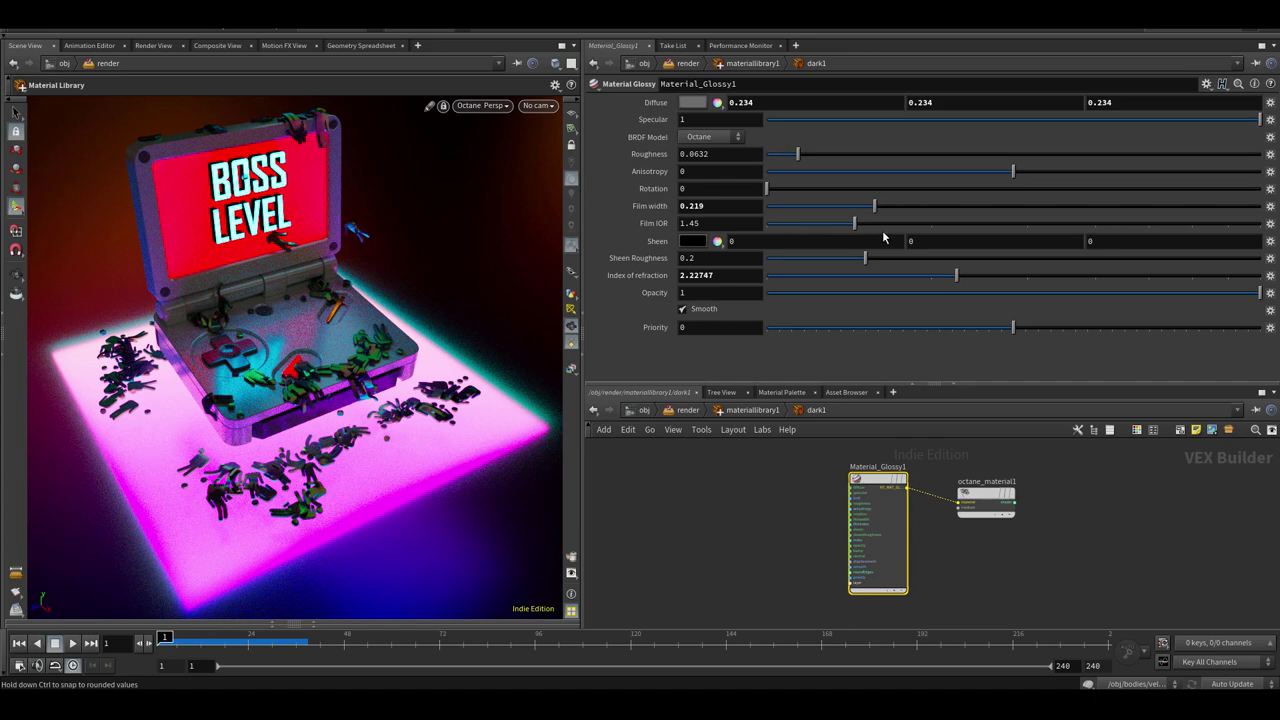
{"action": "left_click", "coordinate": [728, 411]}
{"action": "left_click", "coordinate": [690, 410]}
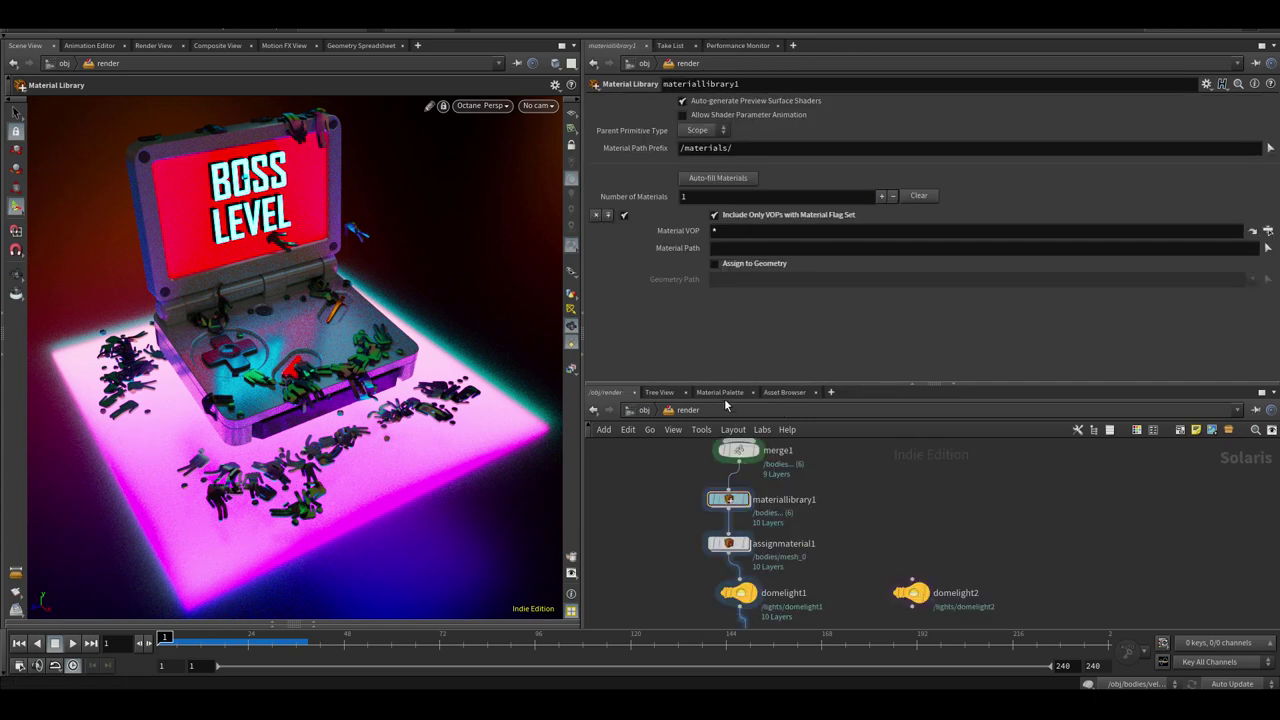
Insert a camera node between domelight1 and rendersettings1 in the render network
{"action": "left_click_drag", "start_coordinate": [716, 384], "coordinate": [695, 298]}
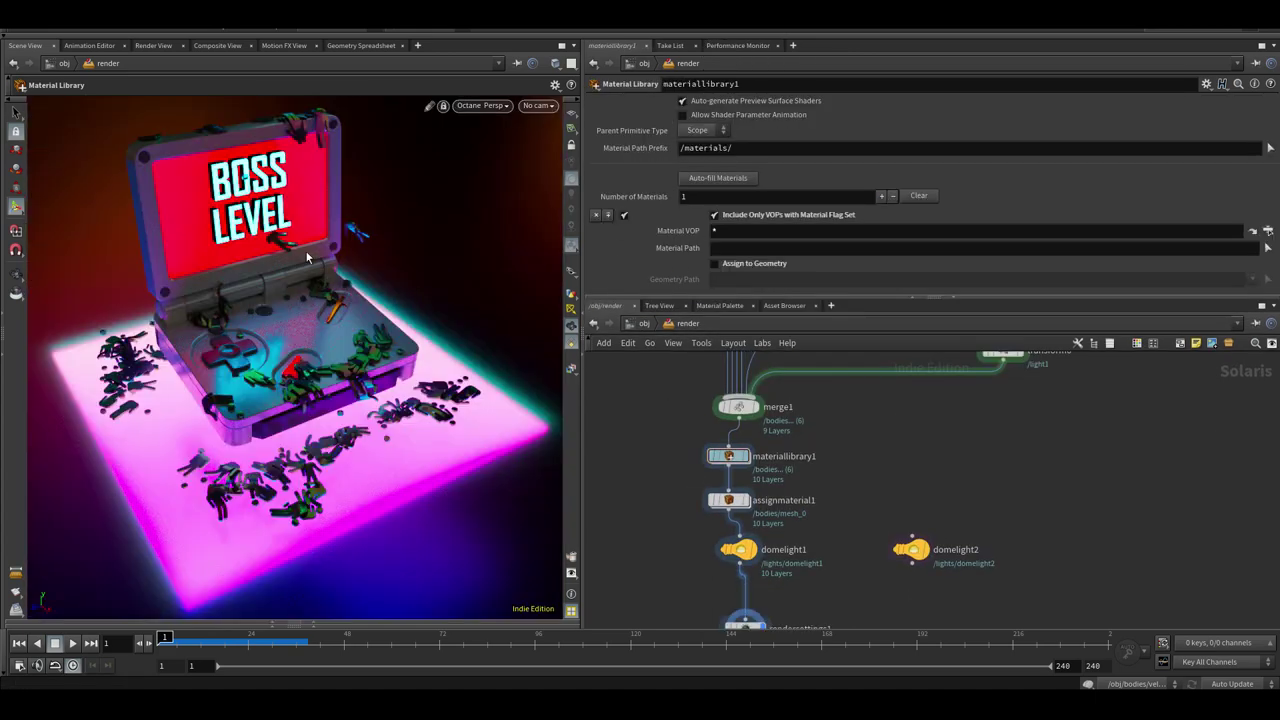
{"action": "left_click_drag", "start_coordinate": [318, 324], "coordinate": [299, 350], "text": "alt"}
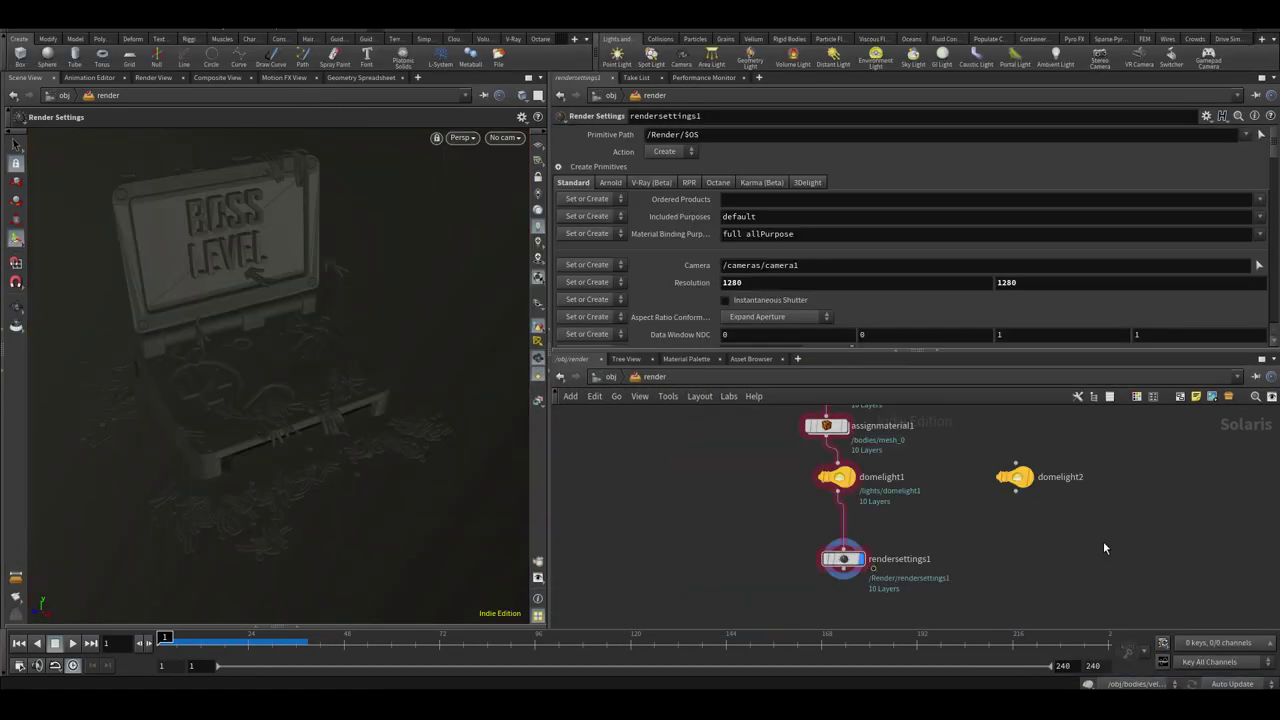
{"action": "key", "text": "Tab"}
{"action": "type", "text": "cam"}
{"action": "key", "text": "Return"}
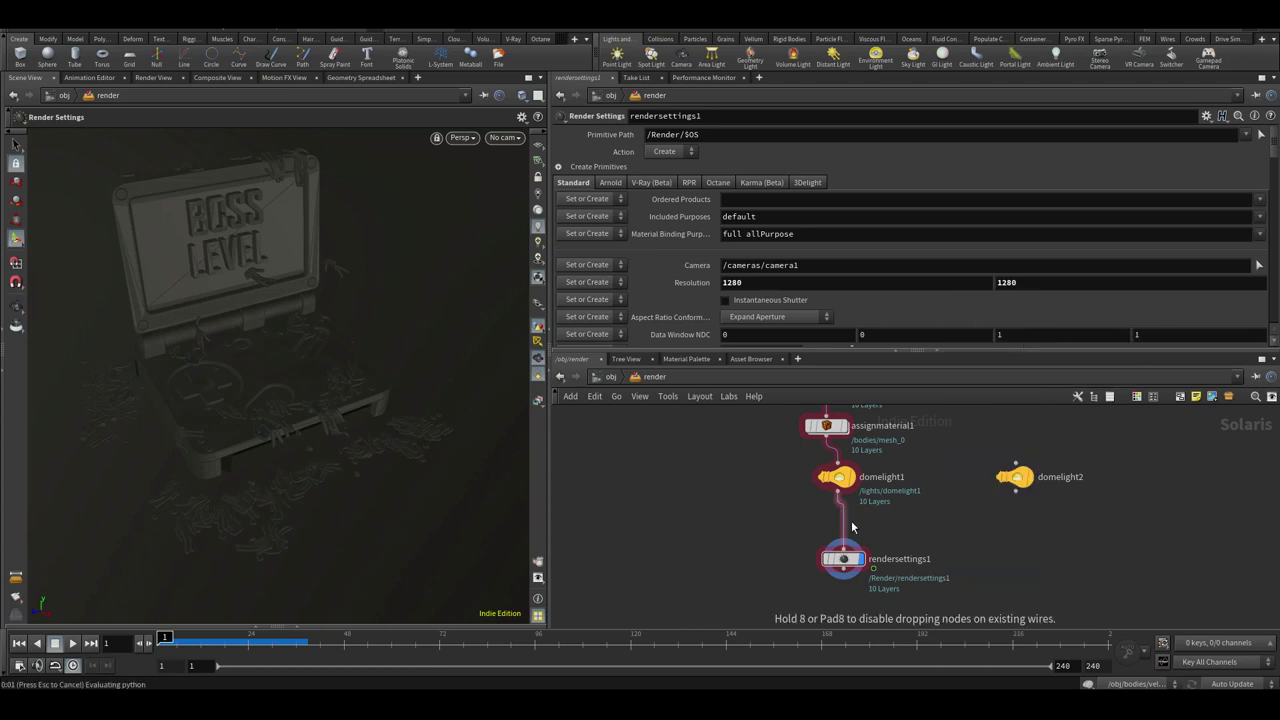
{"action": "left_click", "coordinate": [843, 525]}
{"action": "left_click_drag", "start_coordinate": [912, 548], "coordinate": [854, 579]}
Look through camera1 with the camera locked to the view and frame the whole Game Boy and its figures
{"action": "left_click", "coordinate": [467, 139]}
{"action": "left_click", "coordinate": [501, 139]}
{"action": "left_click", "coordinate": [535, 166]}
{"action": "left_click", "coordinate": [539, 214]}
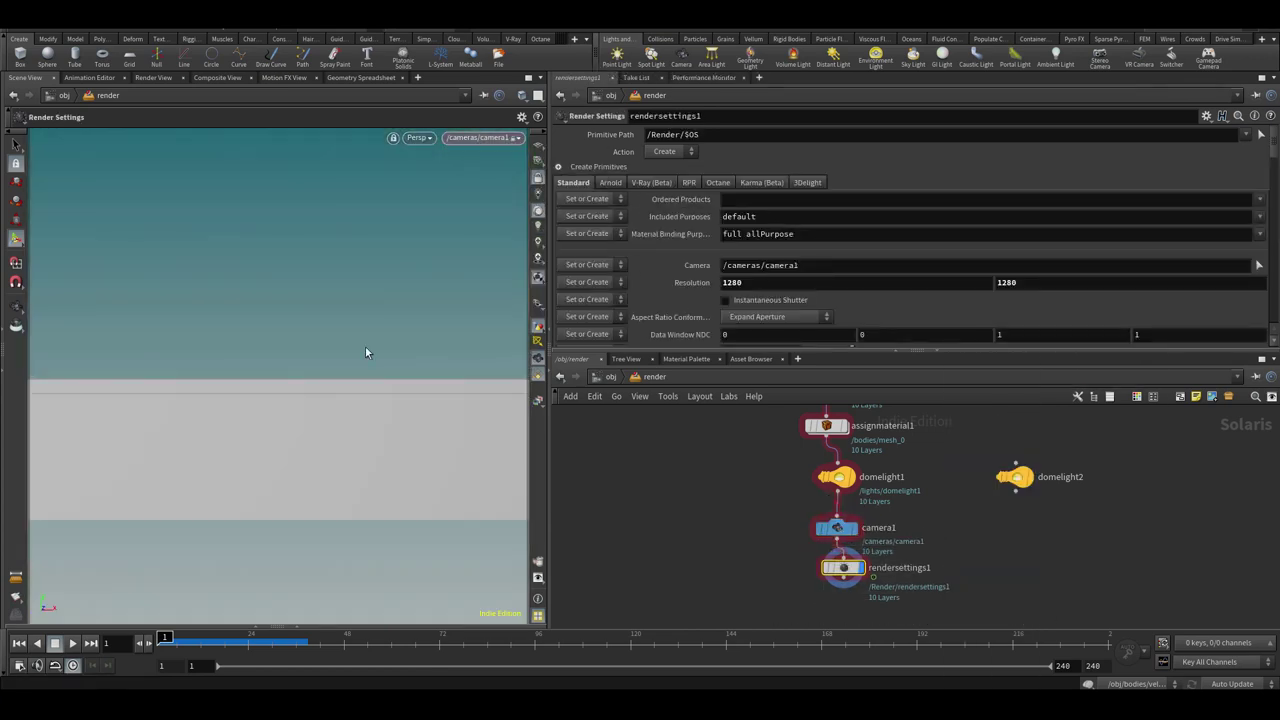
{"action": "right_click_drag", "start_coordinate": [306, 400], "coordinate": [254, 411], "text": "alt"}
{"action": "mouse_move", "coordinate": [254, 411]}
{"action": "left_mouse_down", "text": "alt"}
{"action": "mouse_move", "coordinate": [273, 387]}
{"action": "mouse_move", "coordinate": [243, 397]}
{"action": "left_mouse_up", "text": "alt"}
{"action": "right_click_drag", "start_coordinate": [300, 385], "coordinate": [280, 390], "text": "alt"}
{"action": "middle_click_drag", "start_coordinate": [295, 375], "coordinate": [323, 357], "text": "alt"}
{"action": "right_click_drag", "start_coordinate": [323, 357], "coordinate": [292, 372]}
Refine camera1's framing slightly and switch the viewport renderer to Octane
{"action": "left_click_drag", "start_coordinate": [797, 505], "coordinate": [886, 551]}
{"action": "left_click", "coordinate": [632, 171]}
{"action": "key", "text": "Escape"}
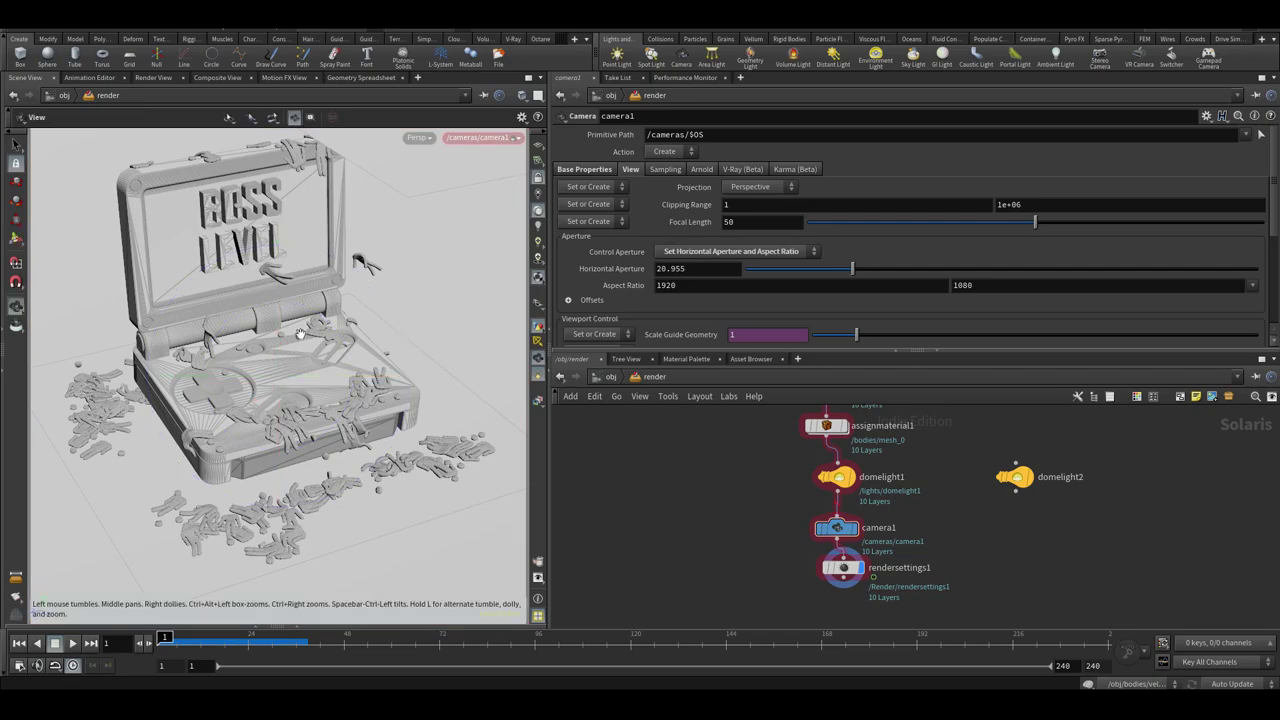
{"action": "middle_click_drag", "start_coordinate": [335, 375], "coordinate": [335, 383]}
{"action": "left_click", "coordinate": [420, 138]}
{"action": "left_click", "coordinate": [434, 228]}
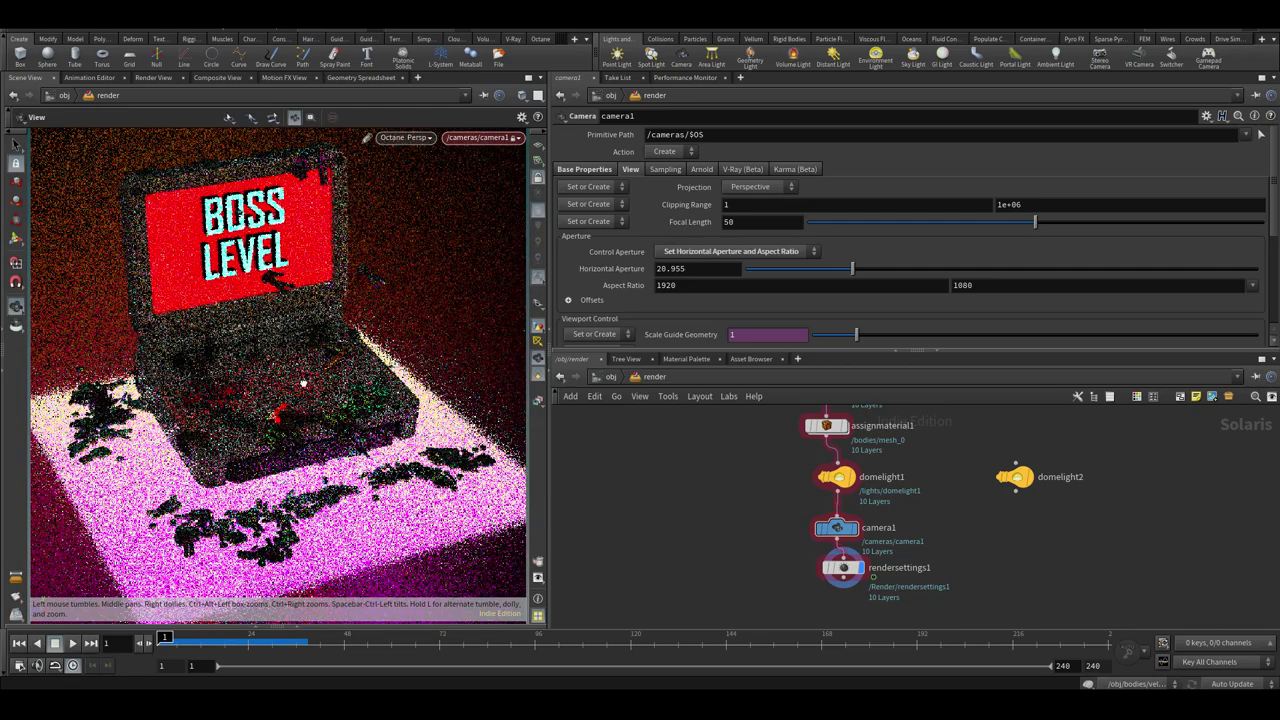
Set camera1's focus distance to 8.39 and its F-Stop to 30
{"action": "left_click_drag", "start_coordinate": [743, 351], "coordinate": [739, 450]}
{"action": "left_click", "coordinate": [670, 172]}
{"action": "left_click_drag", "start_coordinate": [811, 239], "coordinate": [1157, 221]}
{"action": "left_click_drag", "start_coordinate": [1035, 240], "coordinate": [1142, 222]}
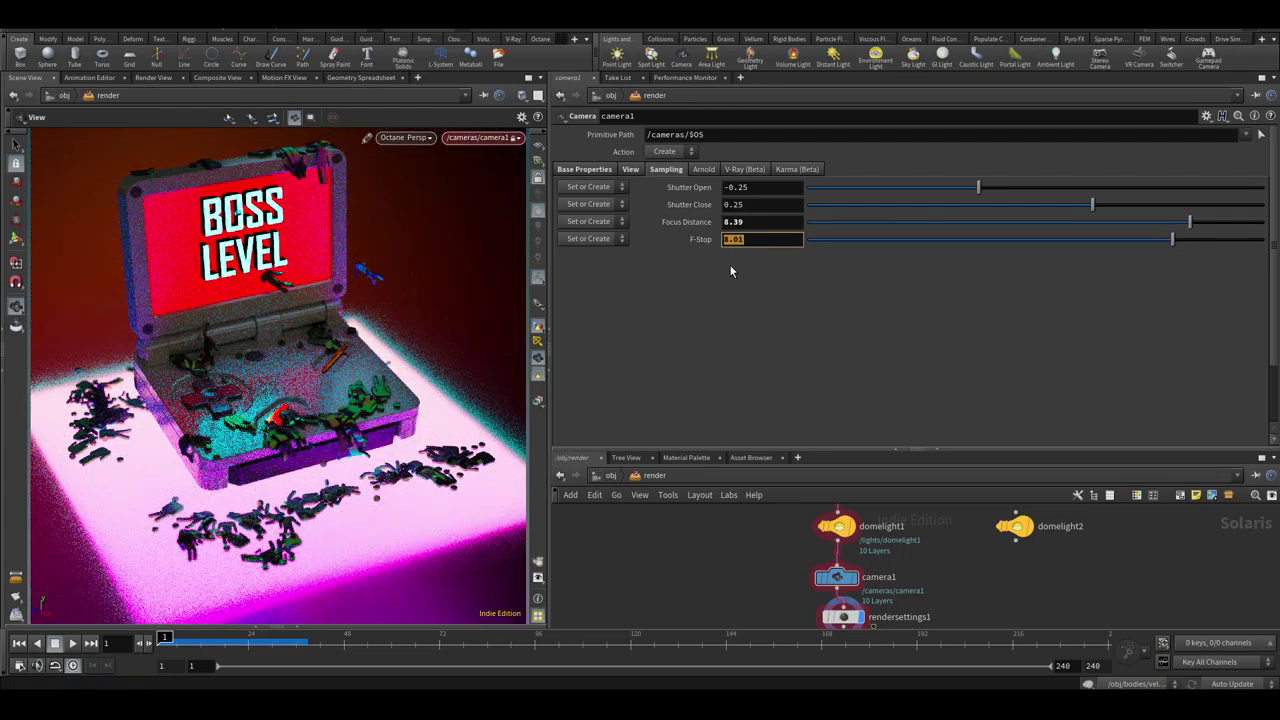
{"action": "type", "text": "30"}
{"action": "key", "text": "Return"}
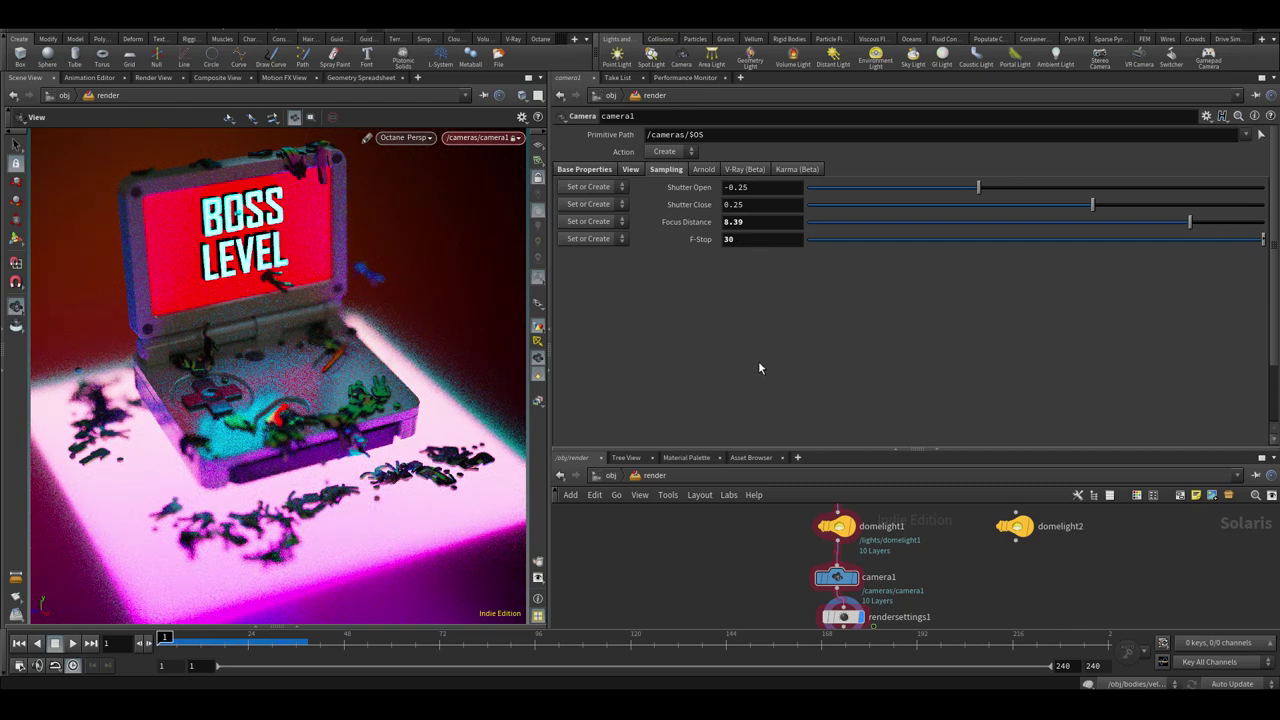
Switch the viewport to Houdini GL and enable Show Octane Window in the Octane settings of rendersettings1
{"action": "left_click_drag", "start_coordinate": [835, 450], "coordinate": [842, 337]}
{"action": "left_click", "coordinate": [847, 561]}
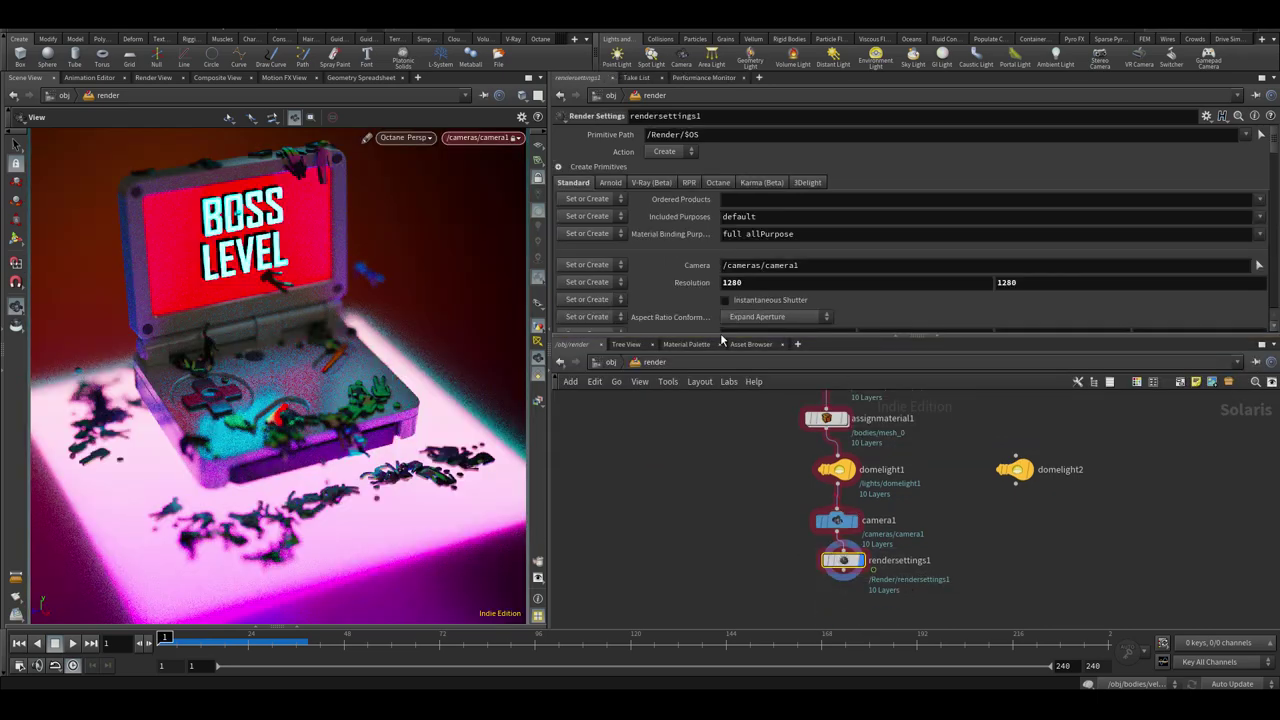
{"action": "left_click_drag", "start_coordinate": [721, 336], "coordinate": [735, 434]}
{"action": "left_click", "coordinate": [710, 185]}
{"action": "left_click_drag", "start_coordinate": [858, 433], "coordinate": [856, 497]}
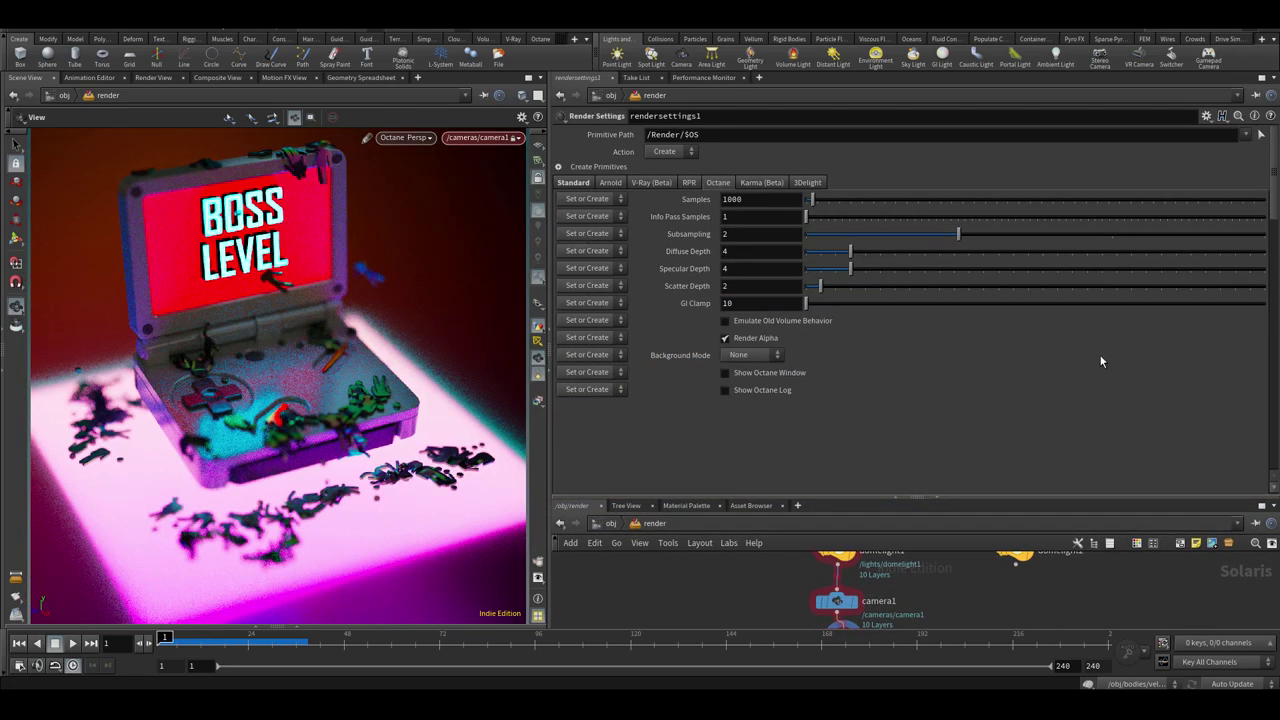
{"action": "left_click", "coordinate": [412, 142]}
{"action": "left_click", "coordinate": [418, 186]}
{"action": "left_click", "coordinate": [786, 374]}
Save the scene and restart the viewport render with Octane
{"action": "left_click", "coordinate": [421, 139]}
{"action": "left_click", "coordinate": [14, 24]}
{"action": "left_click", "coordinate": [24, 86]}
{"action": "left_click", "coordinate": [421, 139]}
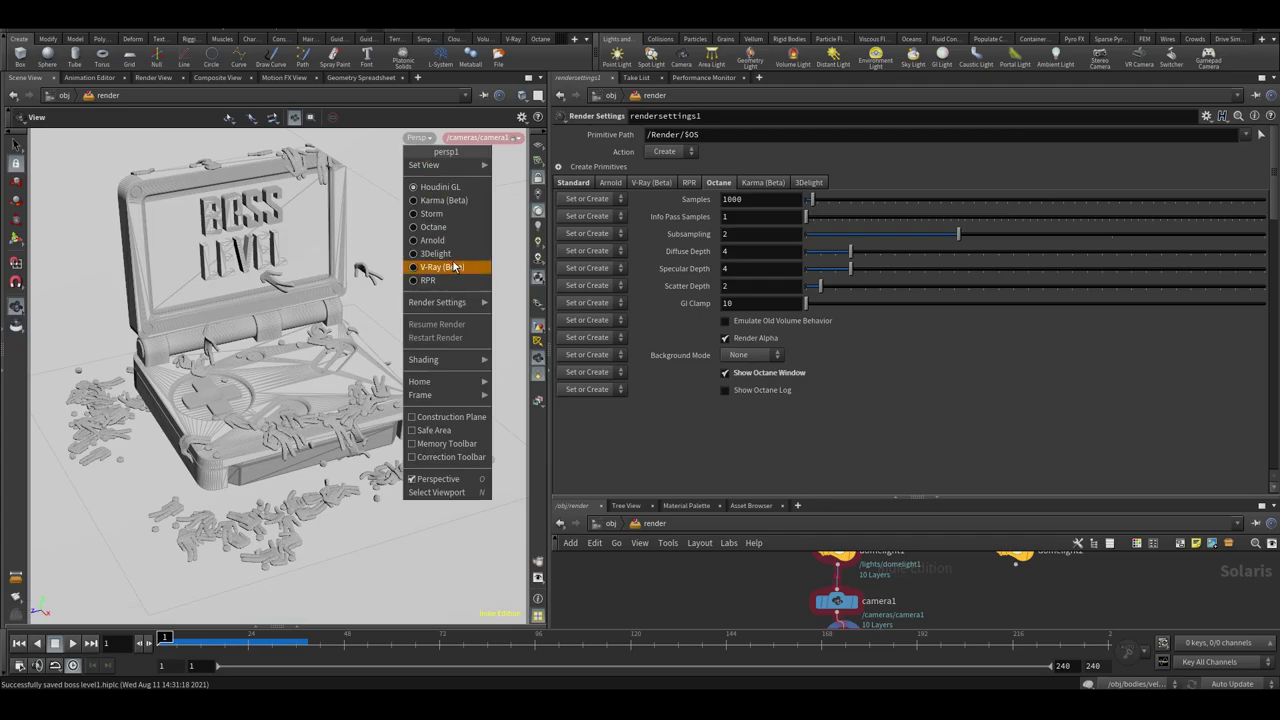
{"action": "left_click", "coordinate": [449, 228]}
Make room for the node graph in the Octane window and select the Render target node
{"action": "left_click_drag", "start_coordinate": [758, 507], "coordinate": [412, 485]}
{"action": "scroll", "coordinate": [439, 519], "scroll_direction": "down", "scroll_amount": 10}
{"action": "scroll", "coordinate": [628, 491], "scroll_direction": "up", "scroll_amount": 6}
{"action": "scroll", "coordinate": [600, 545], "scroll_direction": "up", "scroll_amount": 3}
{"action": "left_click_drag", "start_coordinate": [560, 595], "coordinate": [434, 517]}
{"action": "left_click", "coordinate": [670, 620]}
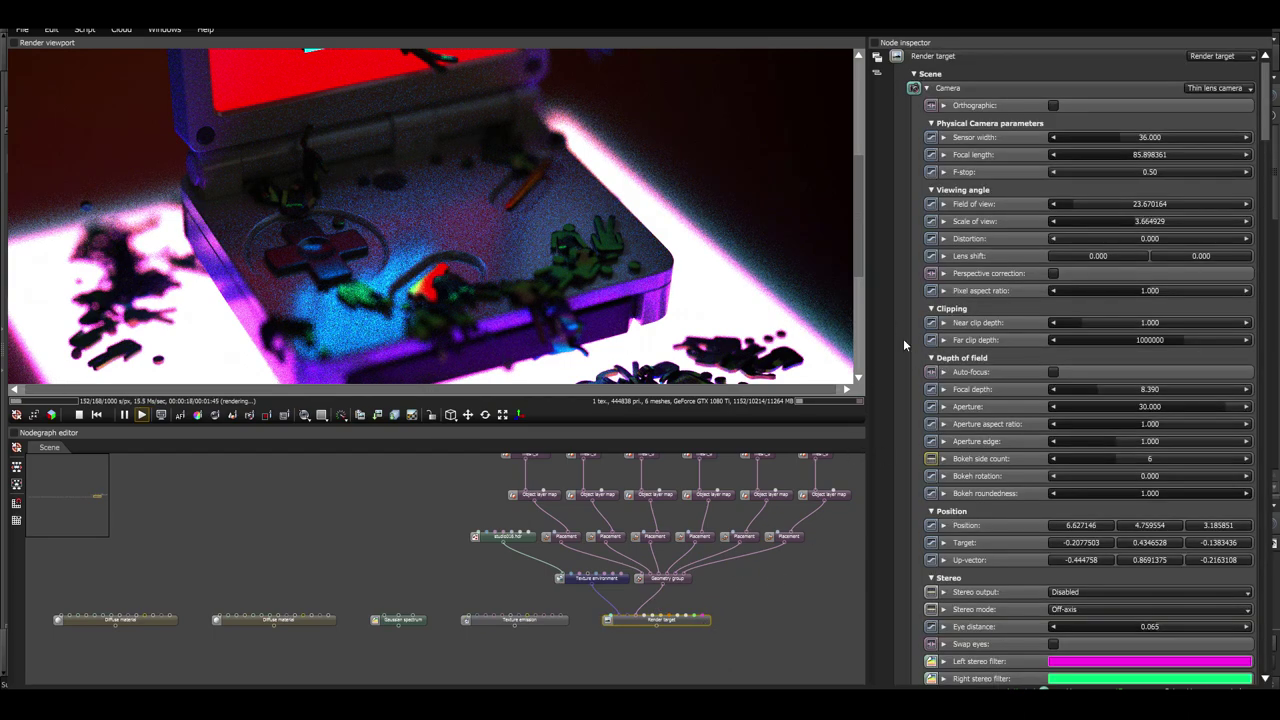
Collapse the Scene and Render settings groups and raise the imager exposure to 2.070
{"action": "left_click", "coordinate": [915, 74]}
{"action": "left_click", "coordinate": [915, 89]}
{"action": "left_click", "coordinate": [1128, 135]}
{"action": "left_click_drag", "start_coordinate": [1128, 136], "coordinate": [1132, 136]}
{"action": "scroll", "coordinate": [453, 267], "scroll_direction": "down", "scroll_amount": 1, "text": "ctrl"}
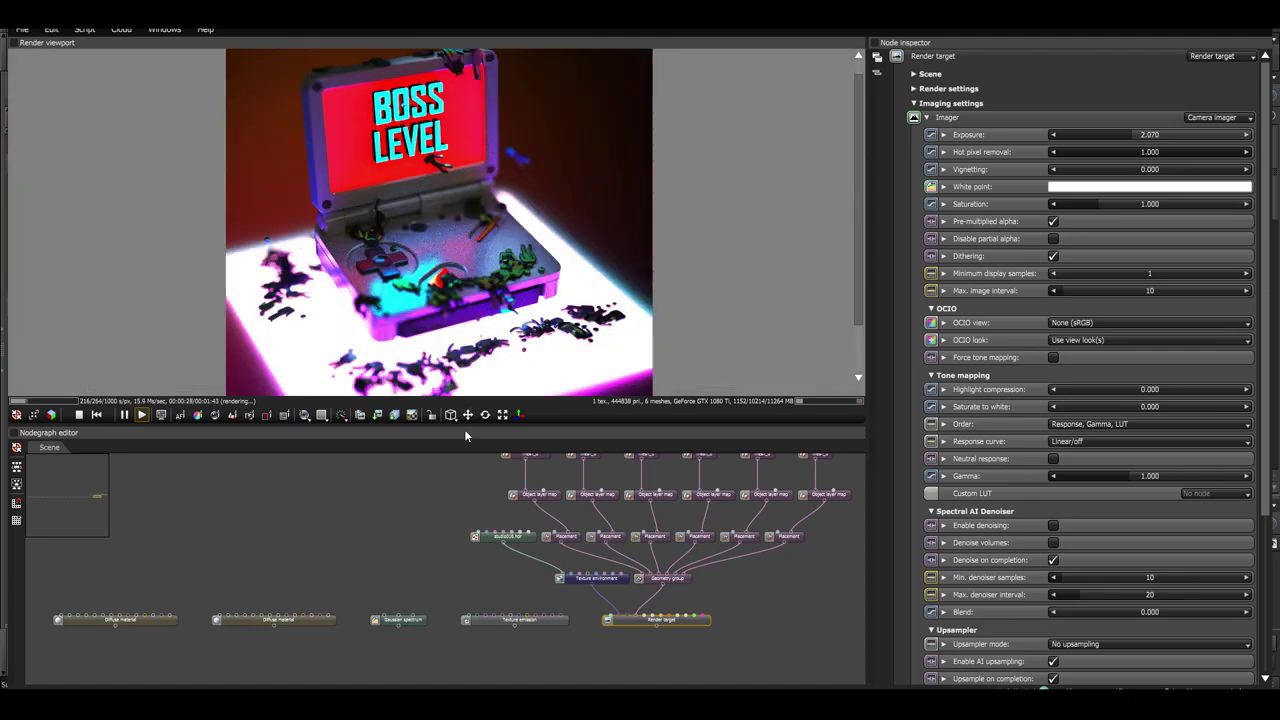
Dock the node graph between the render viewport and the node inspector so the full render fits in view
{"action": "left_click_drag", "start_coordinate": [15, 433], "coordinate": [854, 318]}
{"action": "left_click_drag", "start_coordinate": [439, 391], "coordinate": [508, 392]}
{"action": "left_click_drag", "start_coordinate": [848, 358], "coordinate": [670, 425]}
{"action": "scroll", "coordinate": [671, 424], "scroll_direction": "down", "scroll_amount": 3}
Reset the imager exposure to 1 and raise it to 1.670
{"action": "double_click", "coordinate": [1158, 136]}
{"action": "type", "text": "1"}
{"action": "key", "text": "Return"}
{"action": "left_click_drag", "start_coordinate": [1120, 136], "coordinate": [1128, 136]}
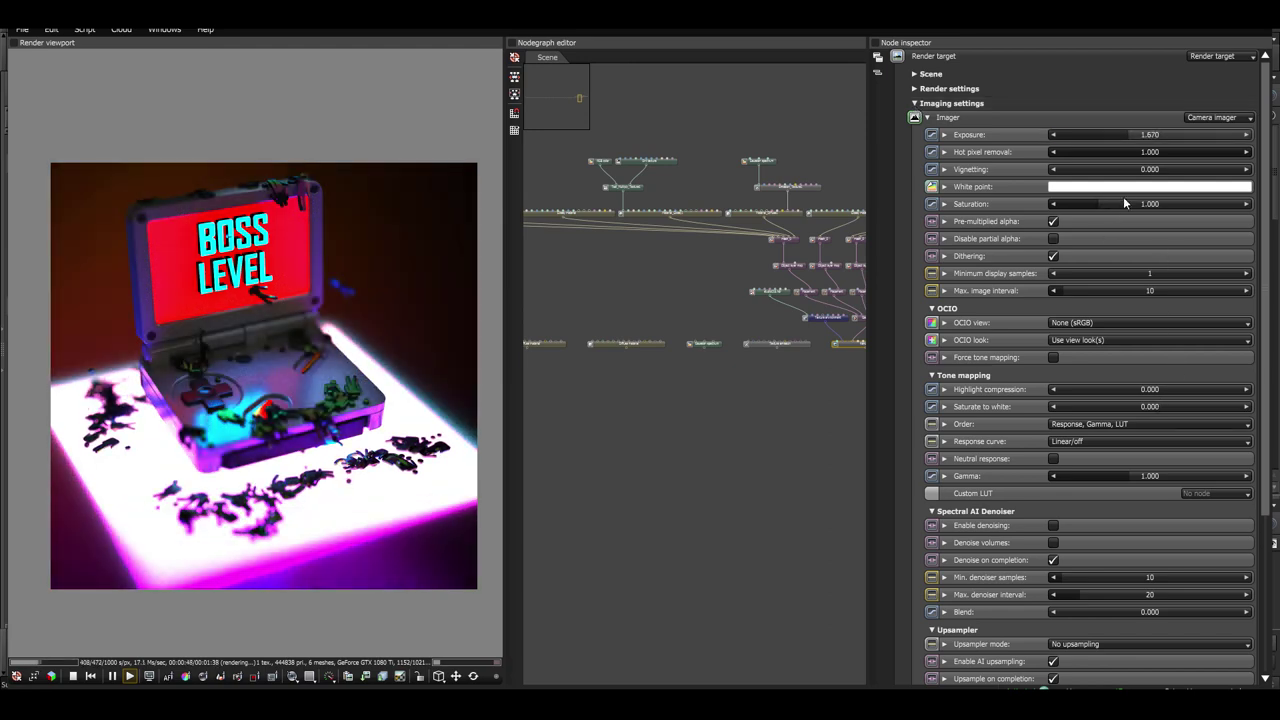
Collapse the OCIO and Tone mapping groups and raise the imager saturation to 1.049
{"action": "left_click", "coordinate": [933, 308]}
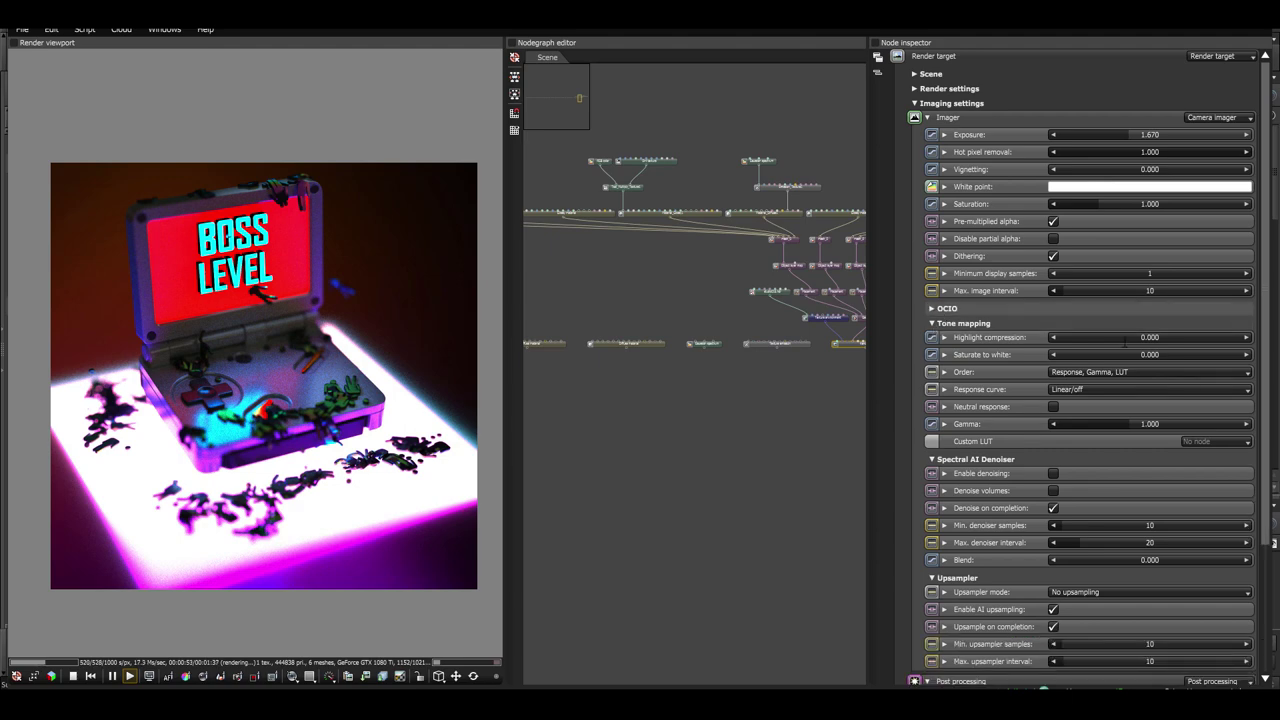
{"action": "left_click", "coordinate": [945, 323]}
{"action": "left_click", "coordinate": [1098, 204]}
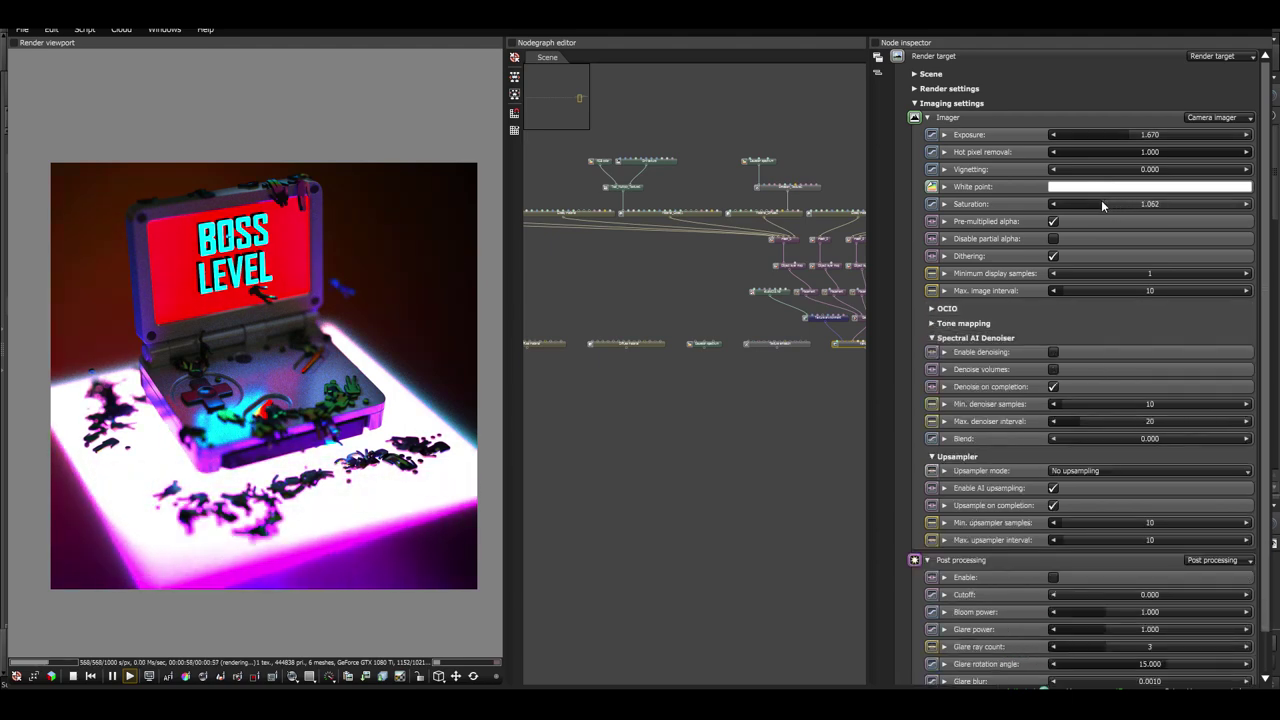
{"action": "left_click_drag", "start_coordinate": [1099, 204], "coordinate": [1101, 204]}
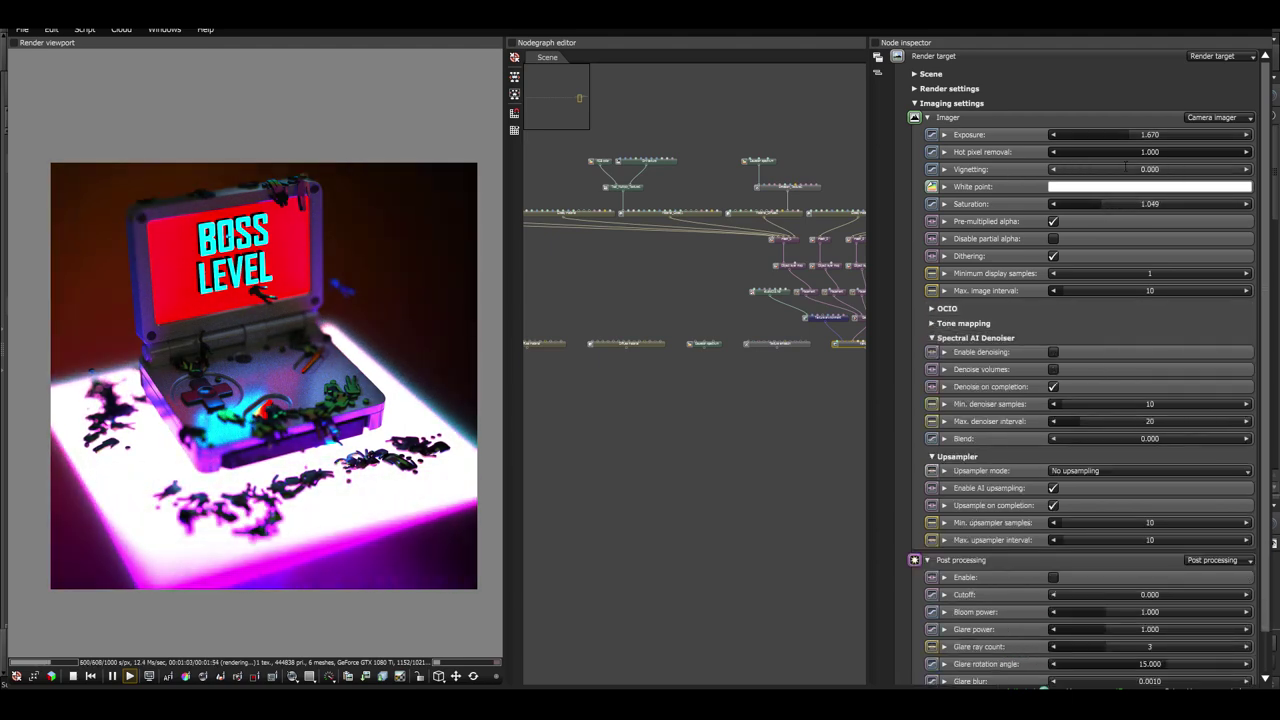
{"action": "left_click", "coordinate": [934, 309]}
{"action": "left_click", "coordinate": [934, 309]}
{"action": "left_click", "coordinate": [932, 324]}
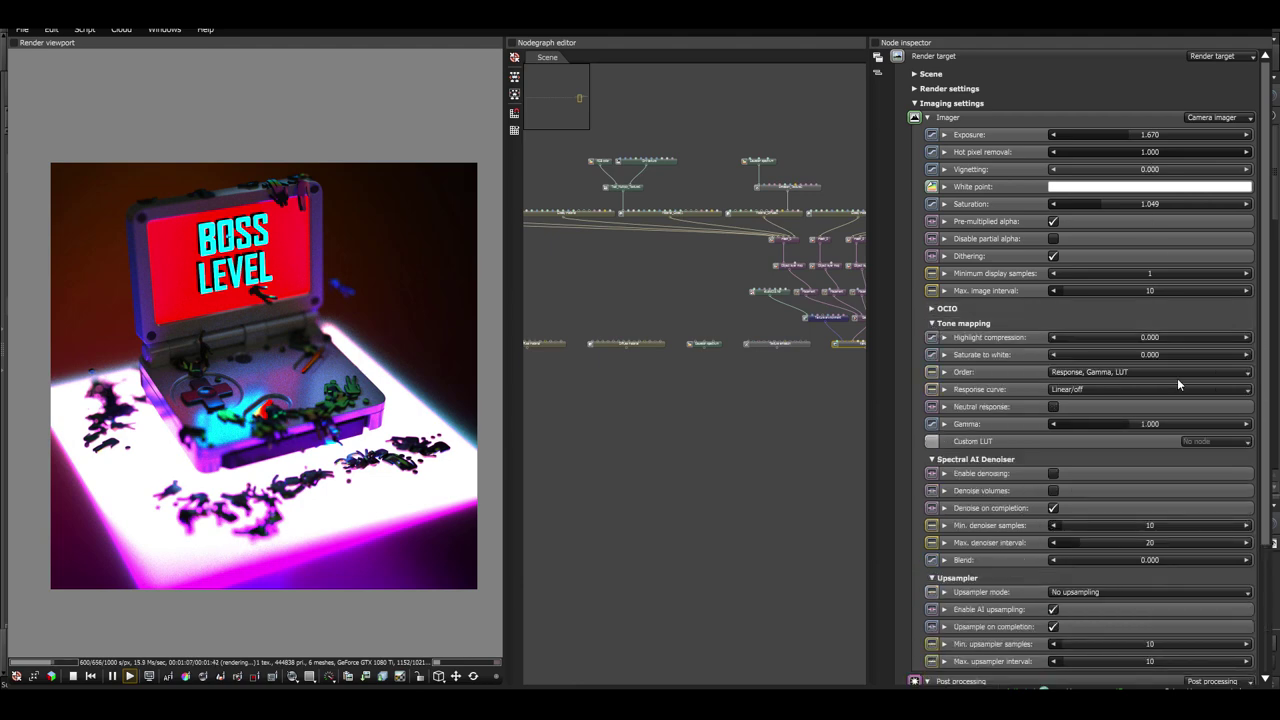
{"action": "left_click", "coordinate": [1140, 426]}
{"action": "left_click", "coordinate": [932, 324]}
{"action": "left_click", "coordinate": [915, 104]}
{"action": "left_click", "coordinate": [915, 104]}
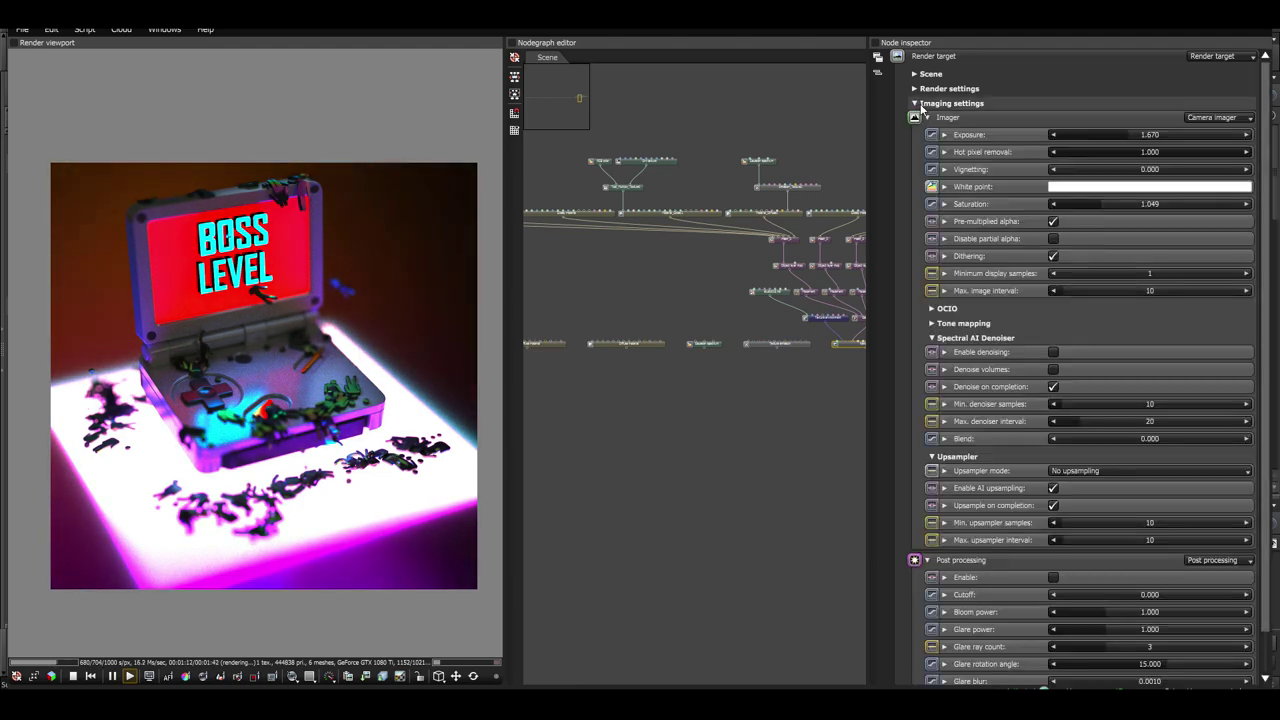
Collapse the Imager and enable post processing with cutoff 2.560, bloom power 19.100, glare power 4.350 and glare ray count 1
{"action": "left_click", "coordinate": [928, 118]}
{"action": "left_click", "coordinate": [1052, 151]}
{"action": "left_click_drag", "start_coordinate": [1122, 187], "coordinate": [1037, 227]}
{"action": "left_click", "coordinate": [1124, 170]}
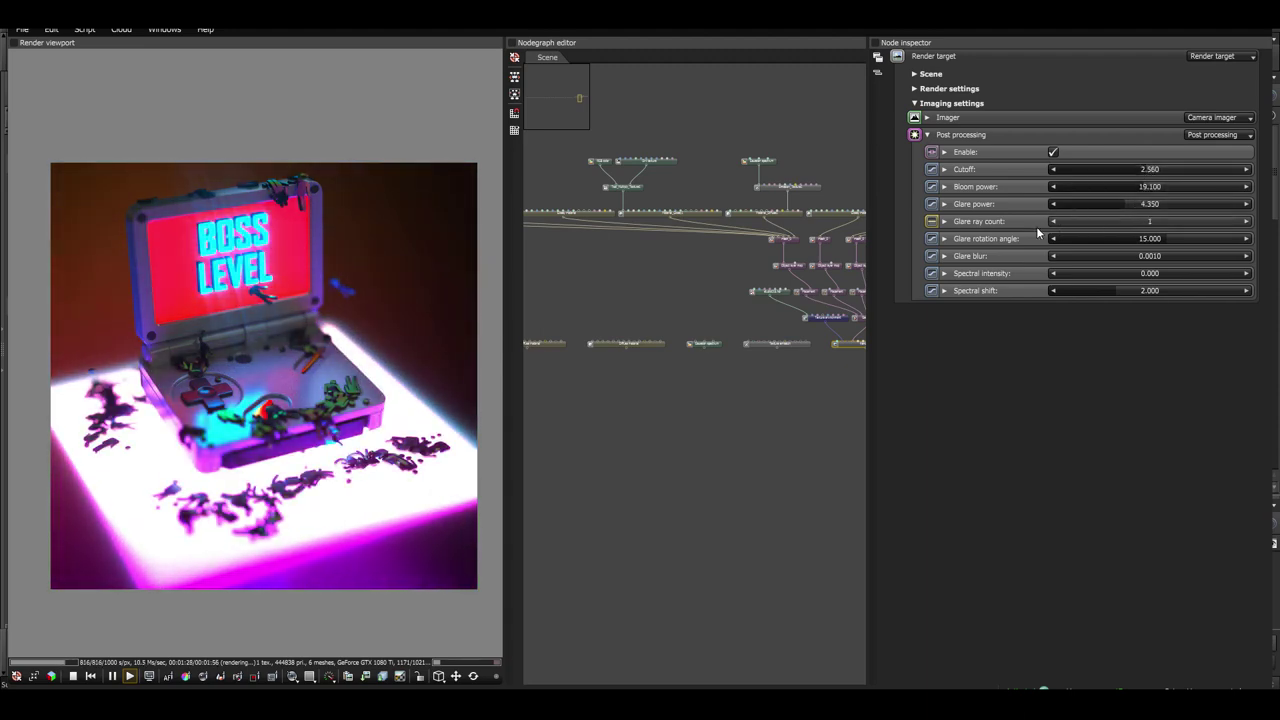
Refine the glow with cutoff 0.130, bloom power 10.100, glare power 7.000, glare rotation angle 3.246 and glare blur 0.116
{"action": "left_click_drag", "start_coordinate": [1169, 241], "coordinate": [1156, 248]}
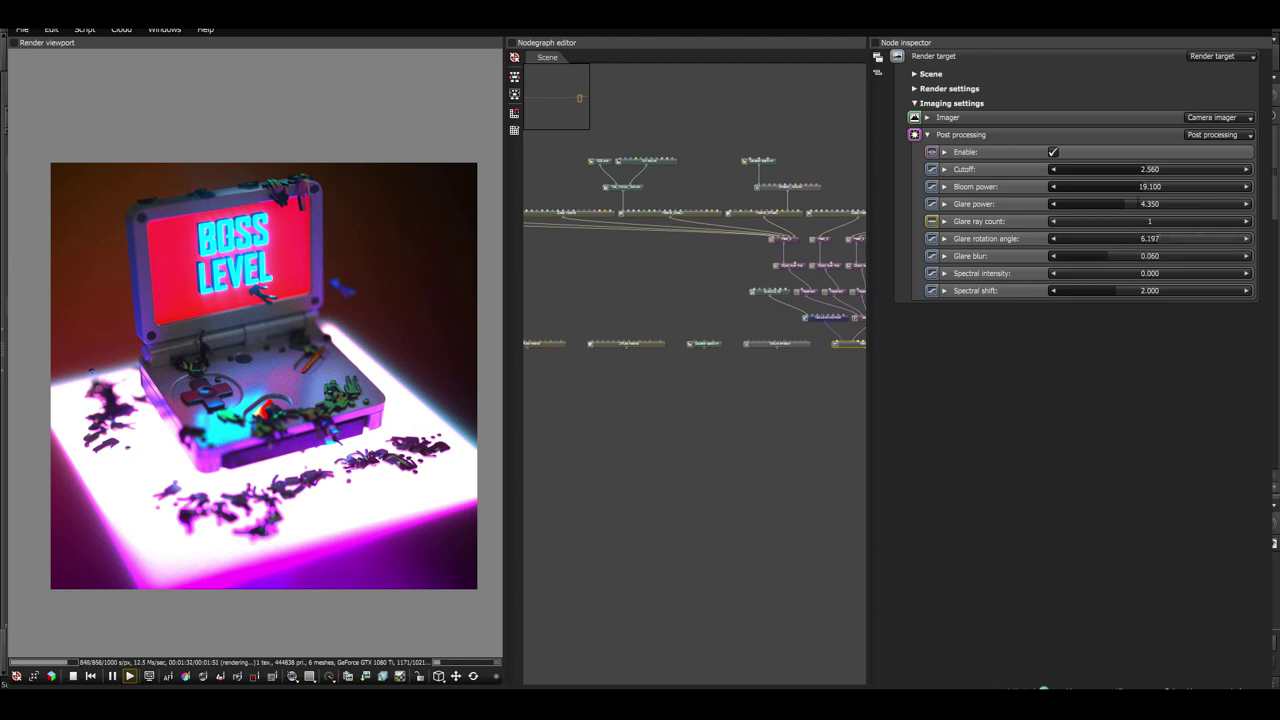
{"action": "mouse_move", "coordinate": [1144, 187]}
{"action": "left_mouse_down"}
{"action": "mouse_move", "coordinate": [1134, 171]}
{"action": "mouse_move", "coordinate": [1151, 208]}
{"action": "mouse_move", "coordinate": [1257, 224]}
{"action": "mouse_move", "coordinate": [1156, 238]}
{"action": "mouse_move", "coordinate": [1116, 189]}
{"action": "mouse_move", "coordinate": [1135, 190]}
{"action": "mouse_move", "coordinate": [1095, 174]}
{"action": "left_mouse_up"}
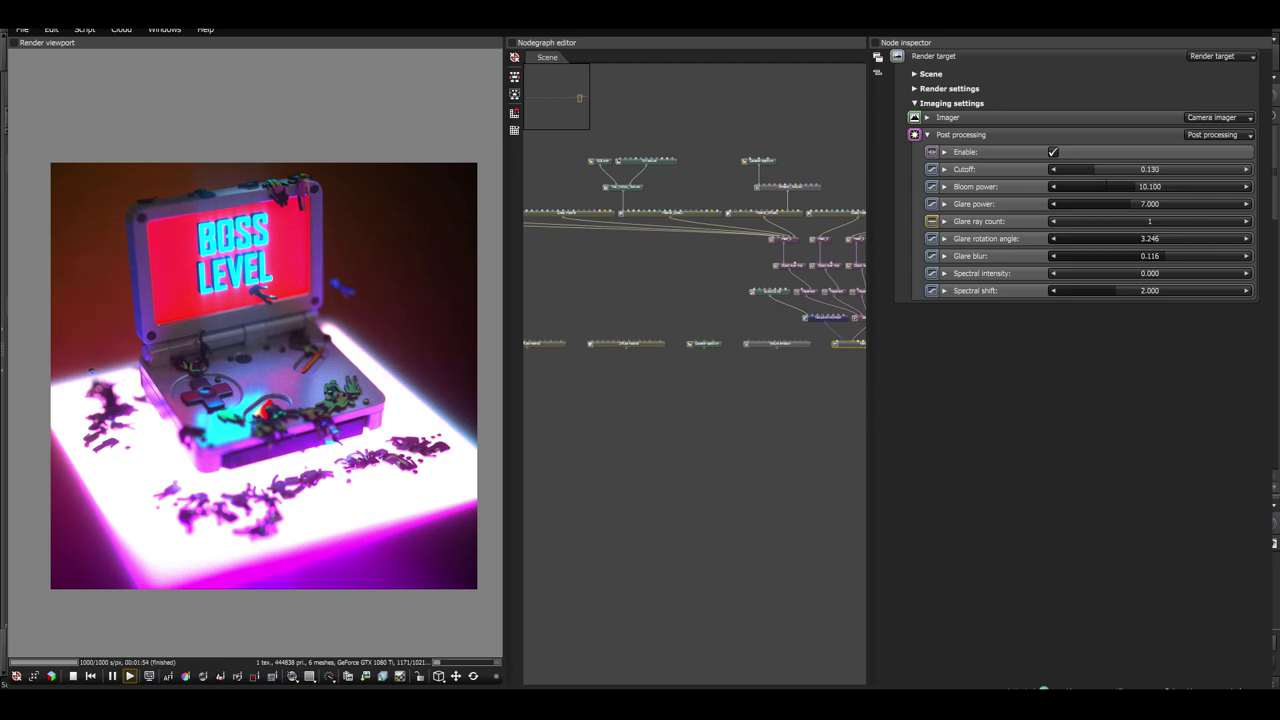
{"action": "scroll", "coordinate": [793, 348], "scroll_direction": "up", "scroll_amount": 5}
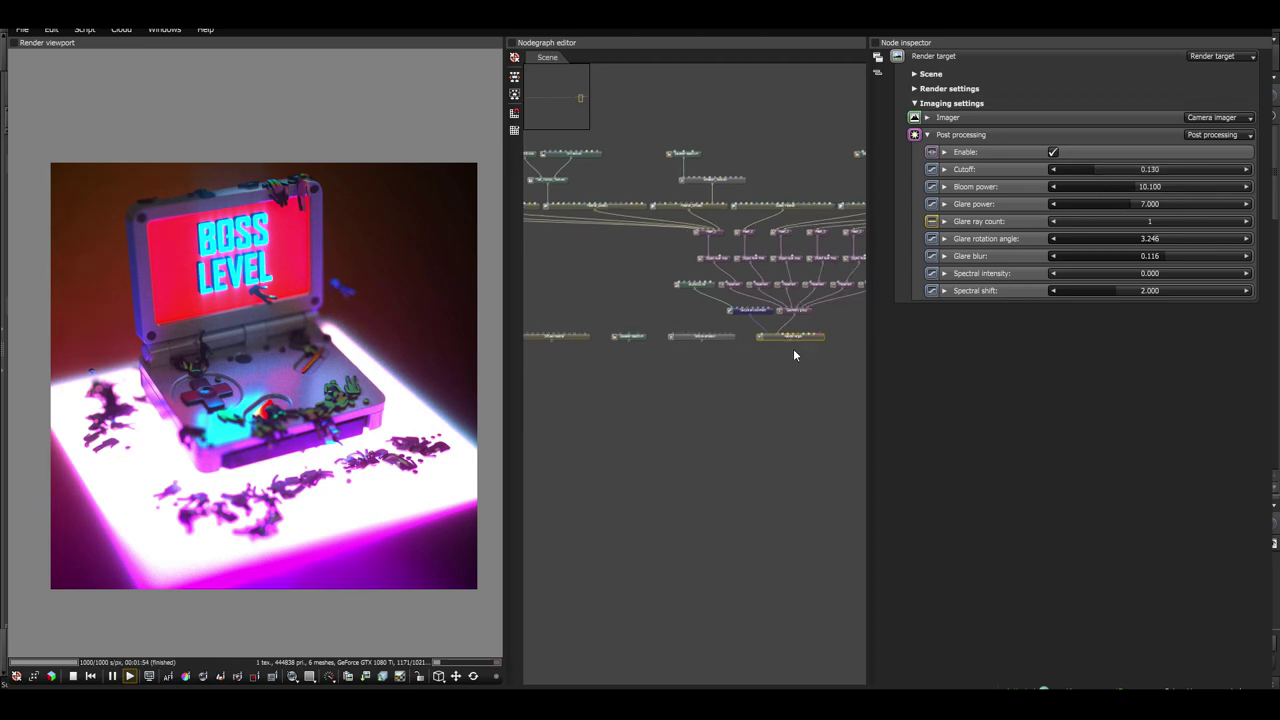
{"action": "middle_click_drag", "start_coordinate": [793, 348], "coordinate": [792, 443]}
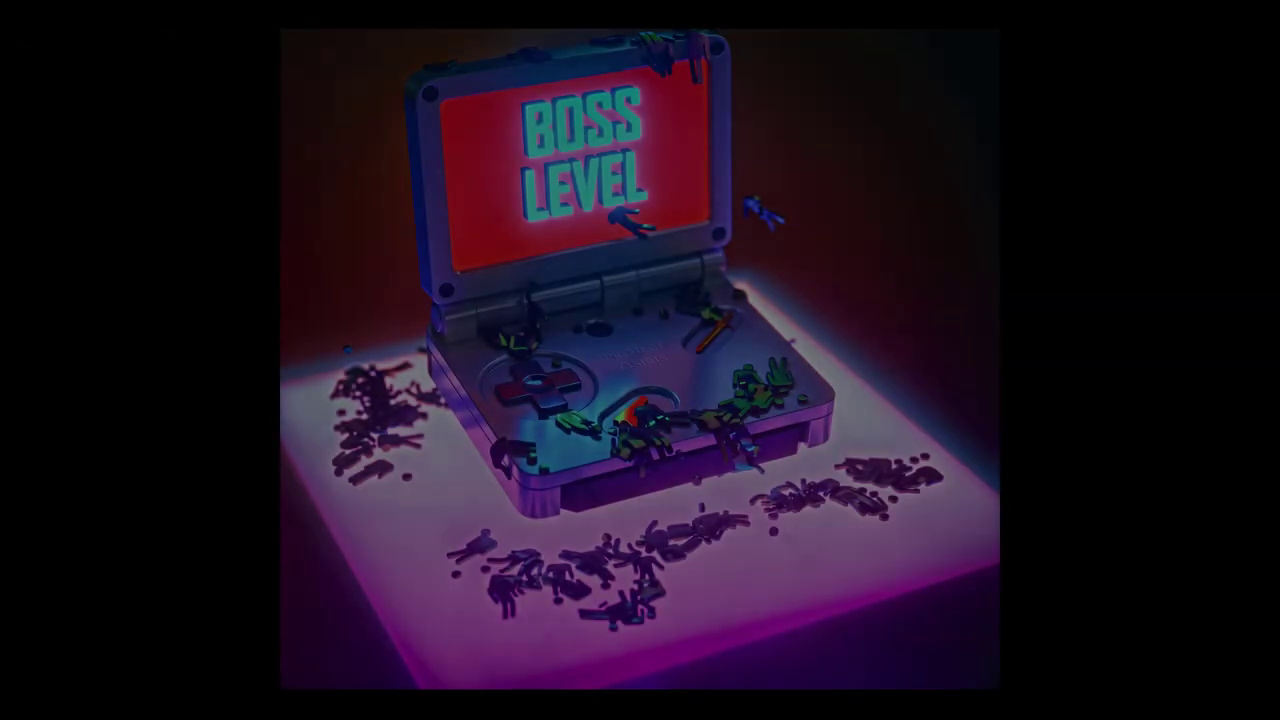